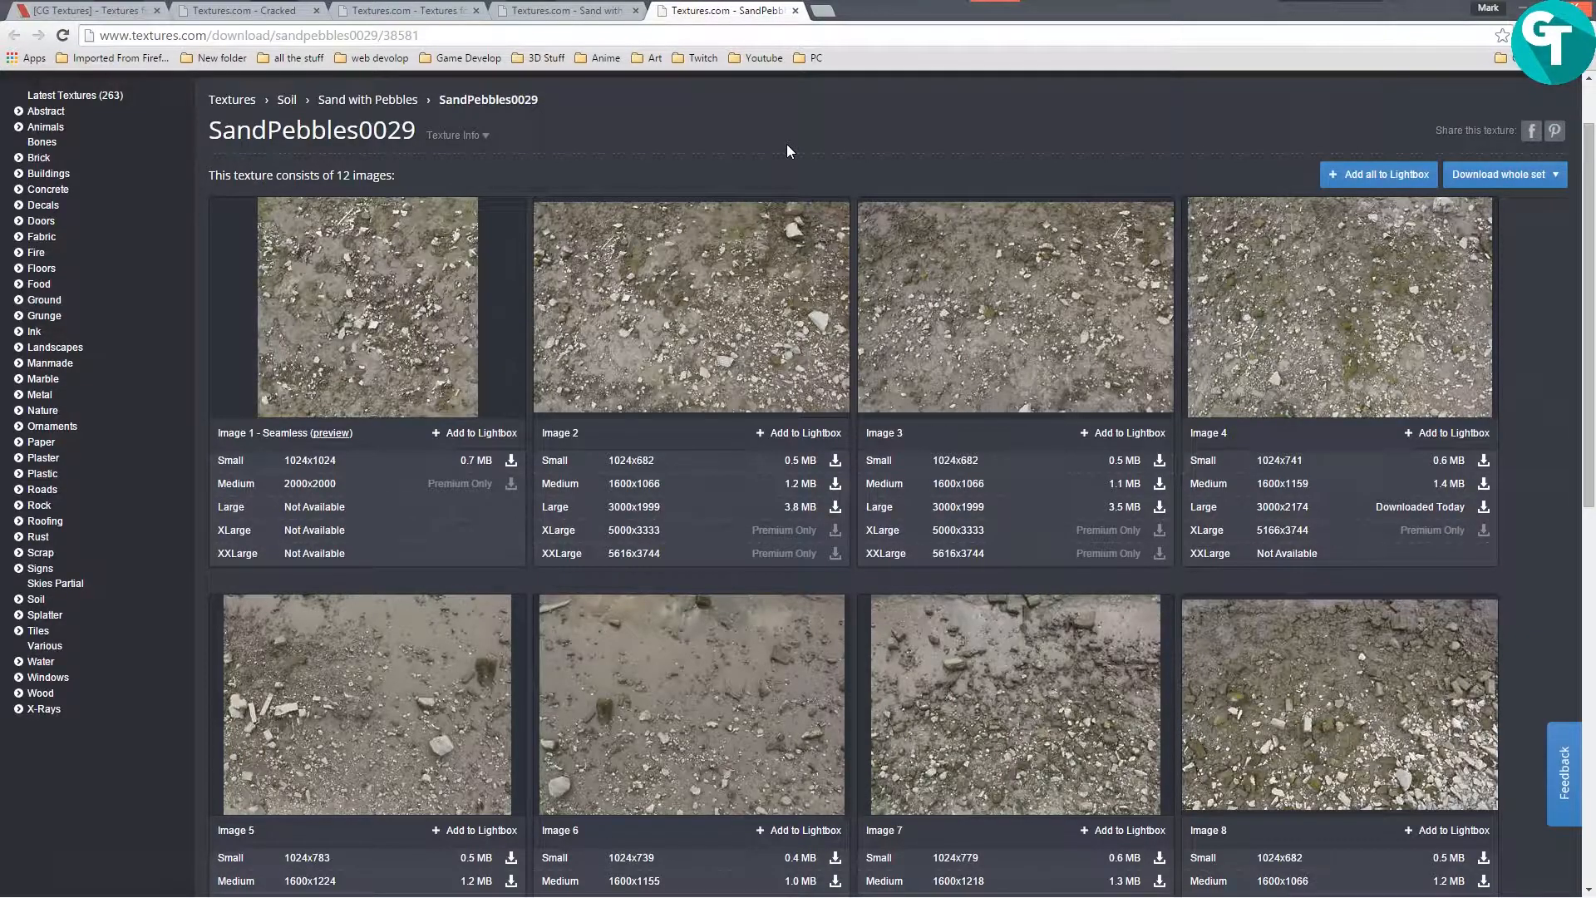
Step: Switch from the browser to GIMP, where the RockyMossTexture image is open
key(alt+Tab)
key(alt+Tab)
key(alt+Tab)
key(alt+Tab)
key(alt+Tab)
key(alt+Tab)
key(alt+Tab)
key(alt+Tab)
key(alt+Tab)
key(alt+Tab)
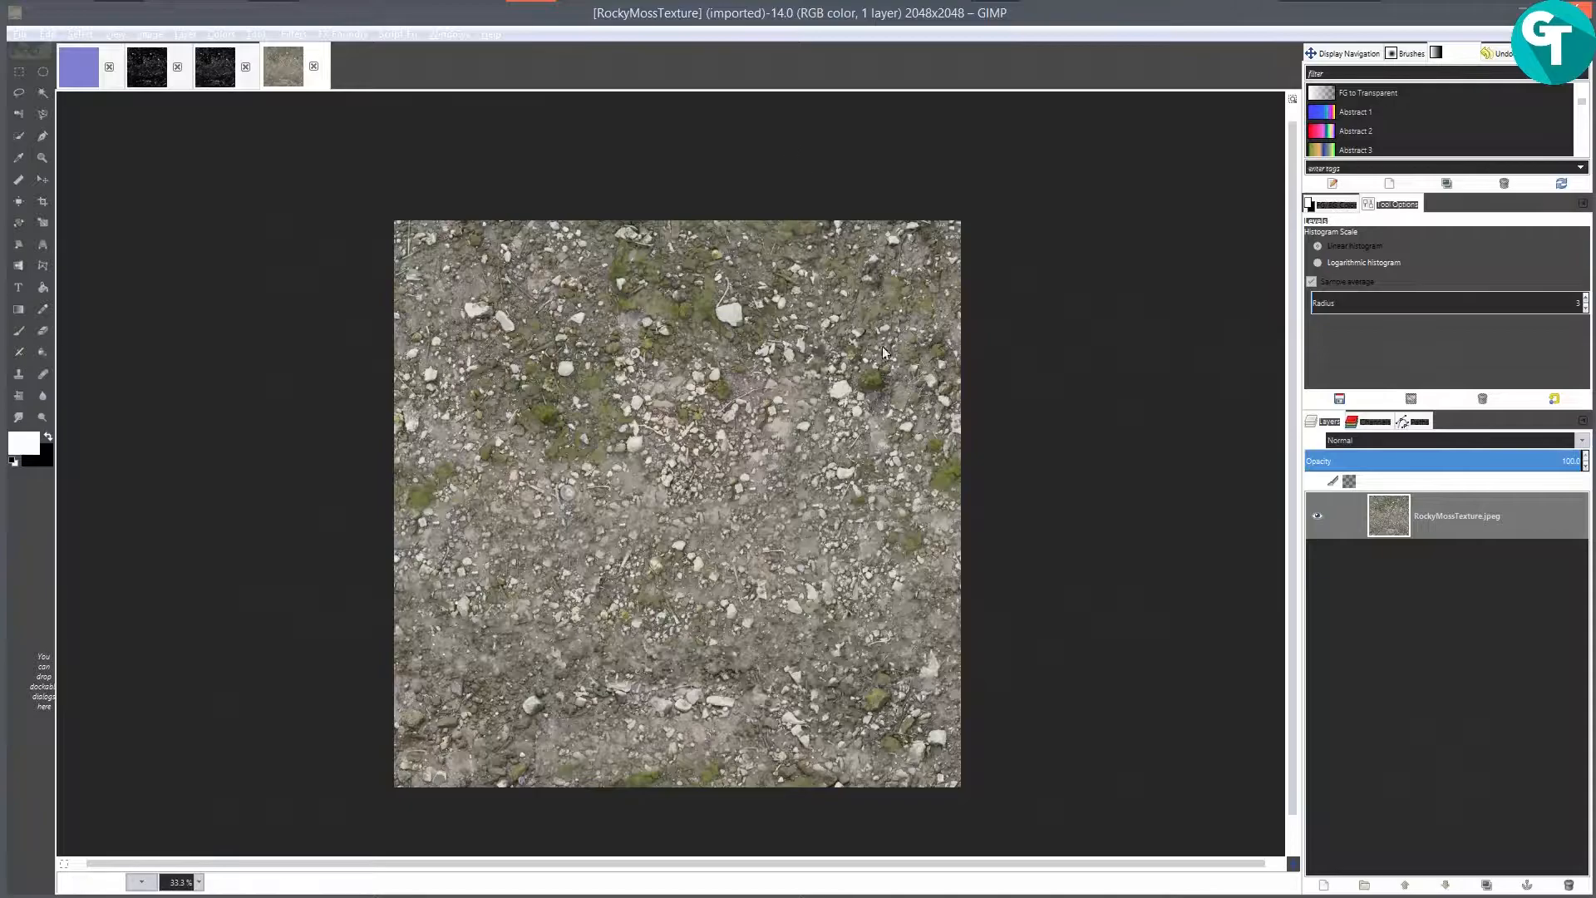
Step: Examine the stones and moss of the RockyMossTexture image up close and as a whole
scroll(855, 422, down, 1)
scroll(854, 422, up, 1)
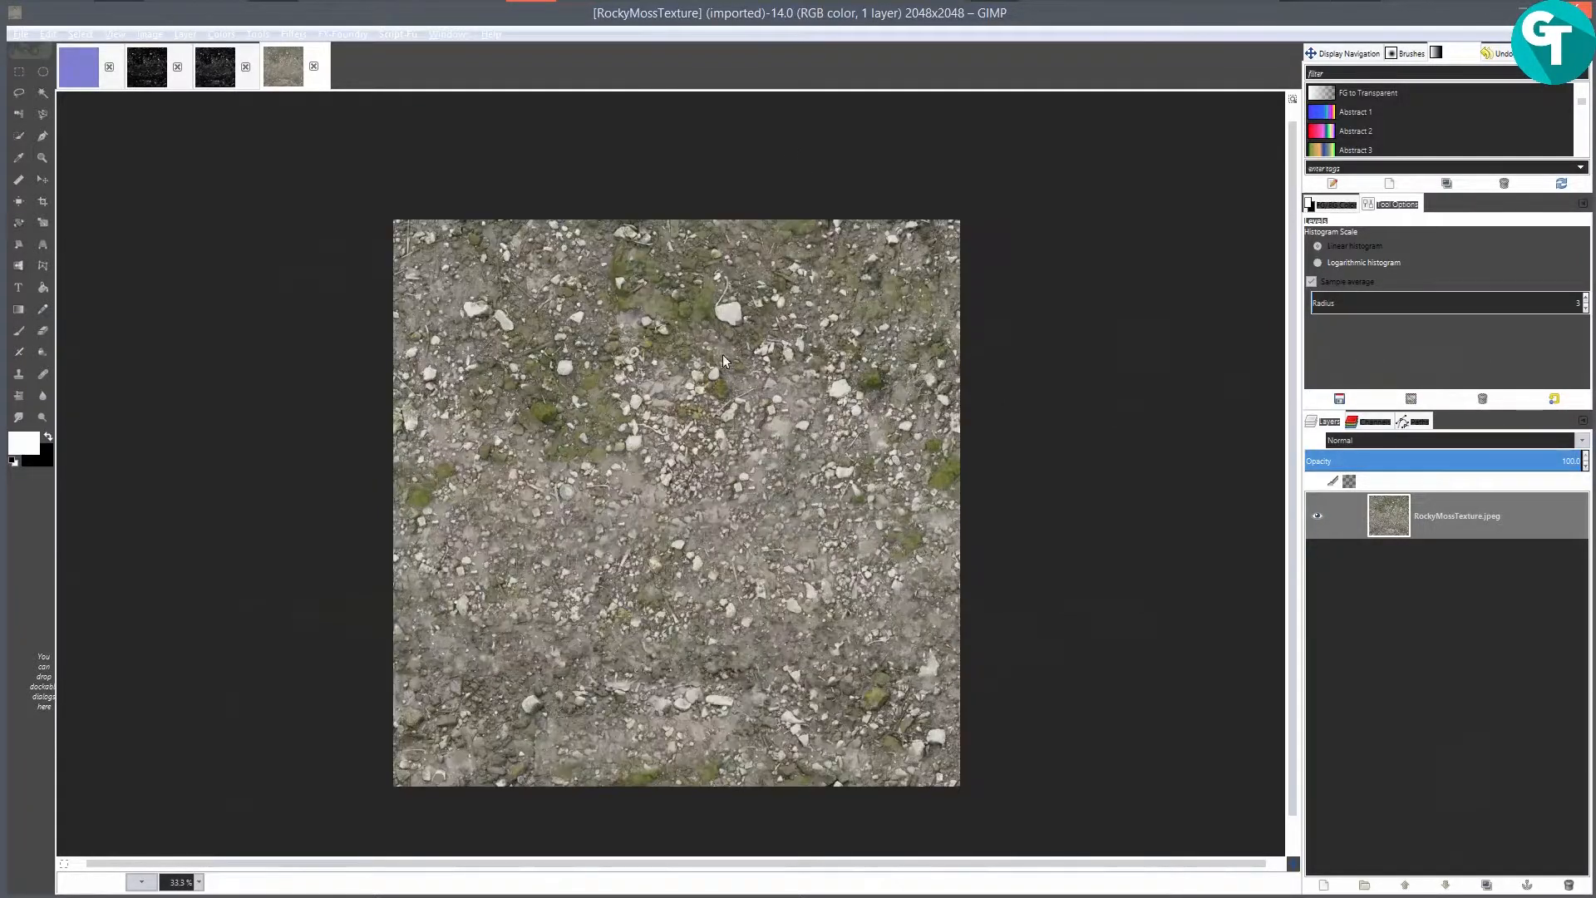
scroll(721, 353, up, 1)
scroll(746, 429, down, 1)
drag(690, 484, 695, 442)
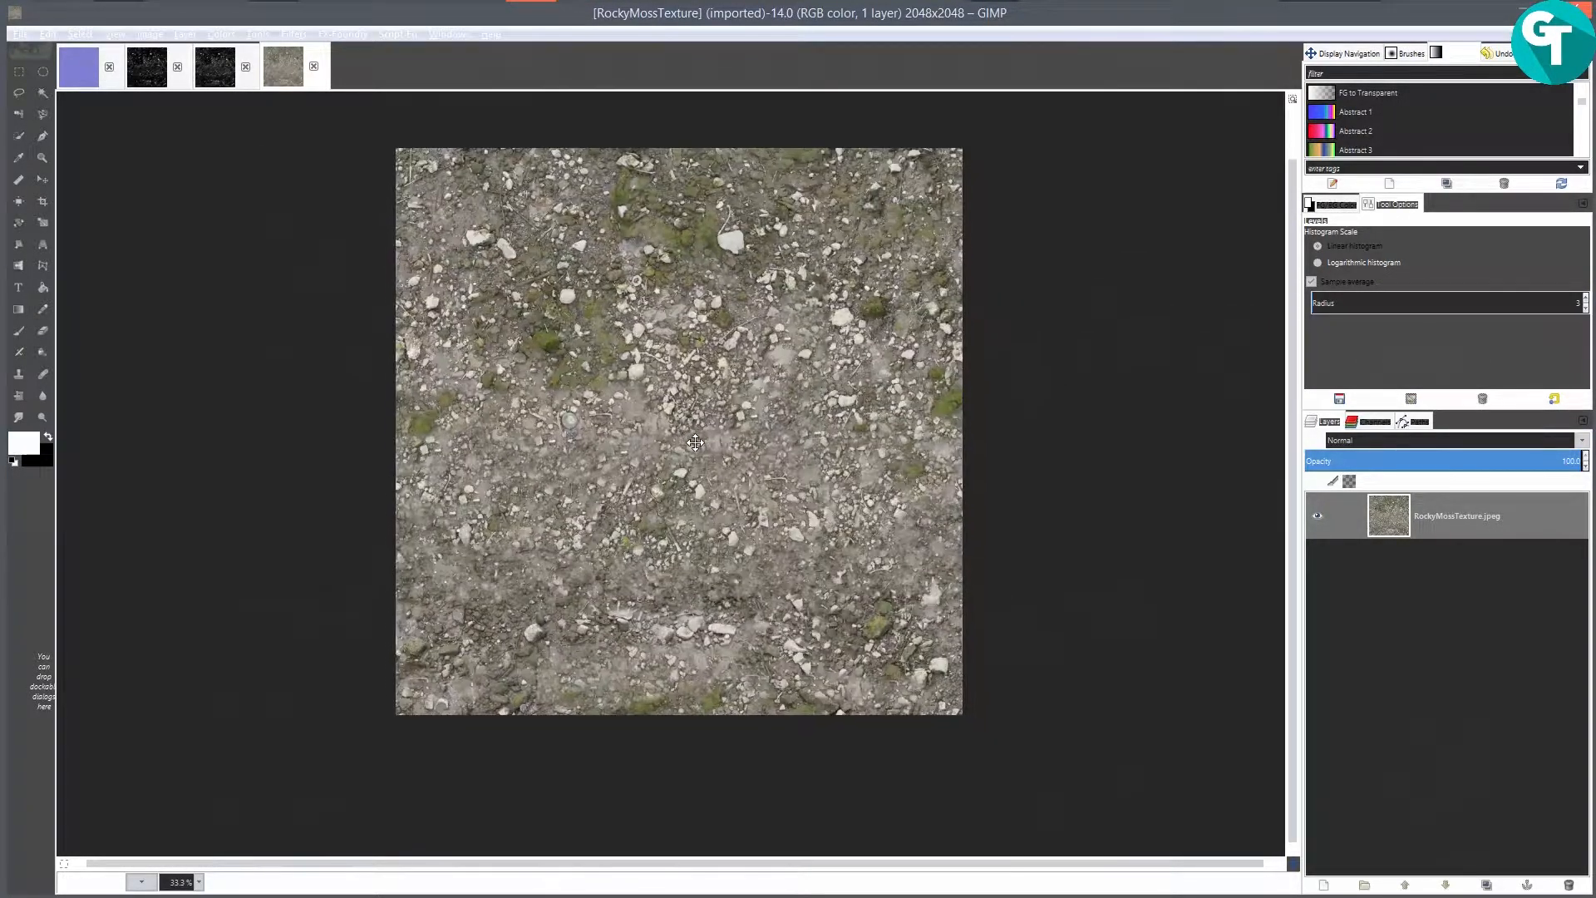
scroll(700, 411, up, 1)
scroll(727, 369, up, 1)
scroll(736, 358, down, 1)
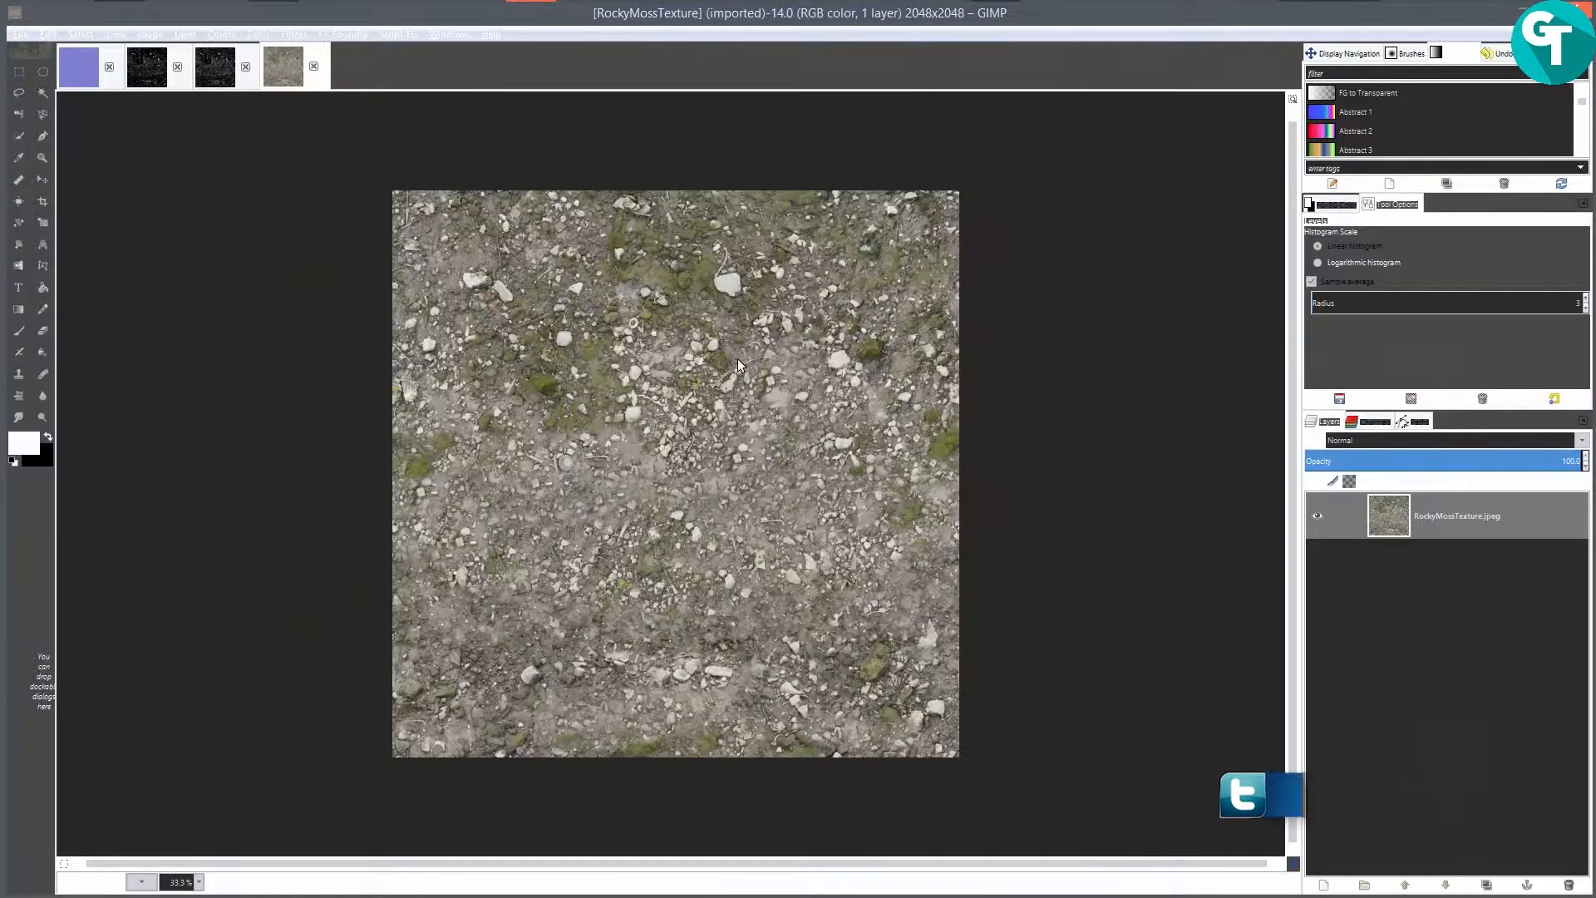
scroll(687, 402, up, 1)
scroll(695, 401, down, 1)
scroll(838, 379, up, 1)
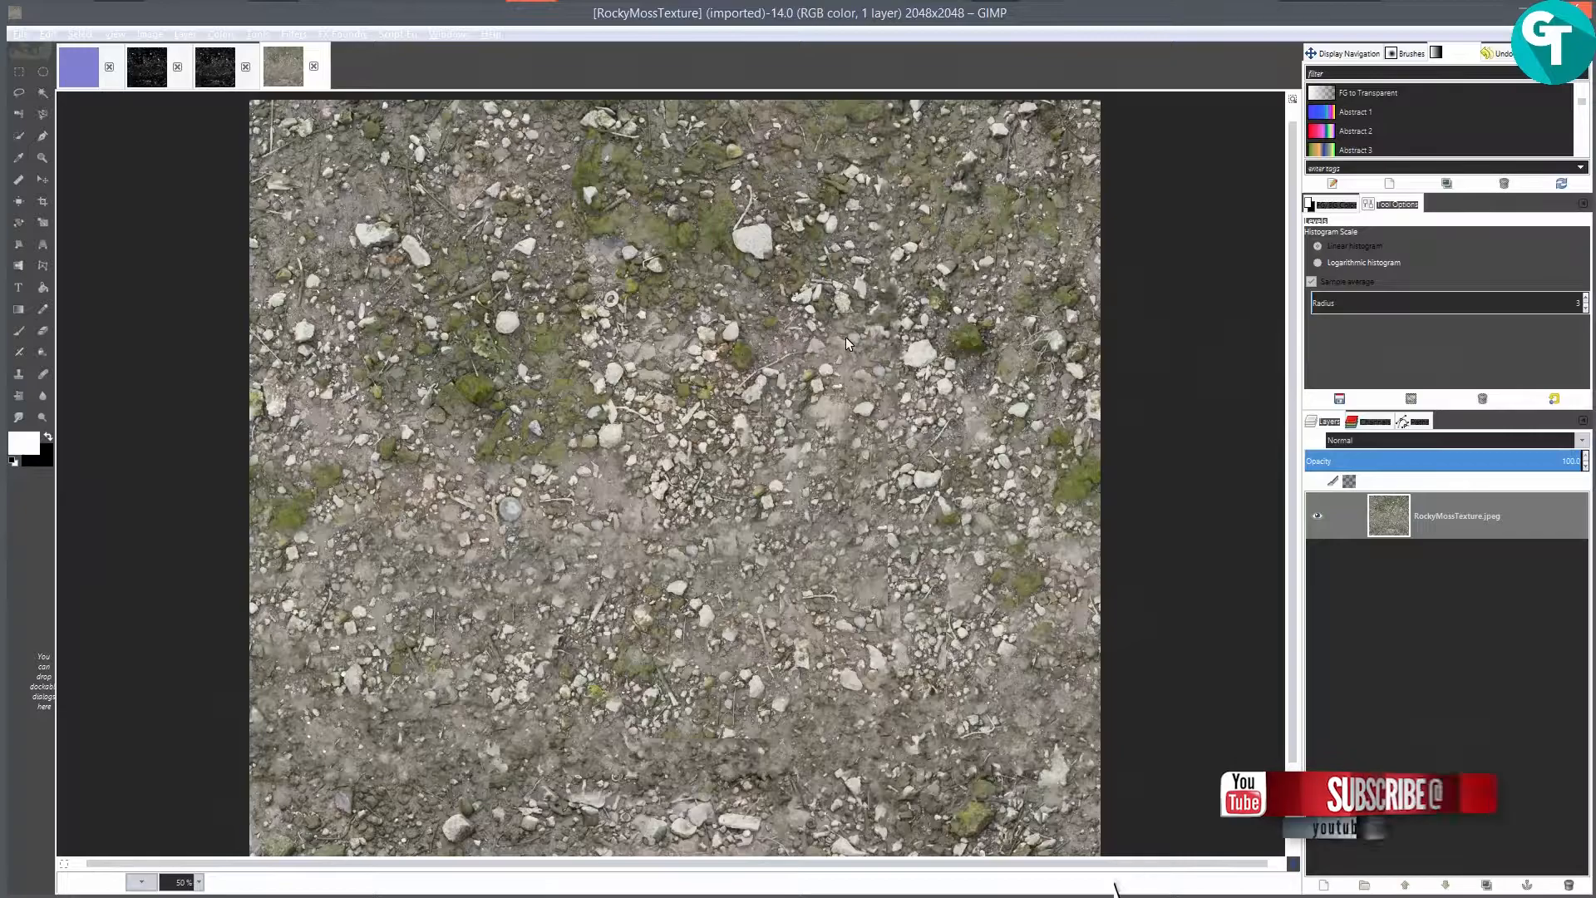
scroll(798, 348, down, 1)
scroll(782, 361, up, 1)
scroll(781, 360, down, 1)
scroll(676, 451, up, 2)
scroll(676, 451, down, 2)
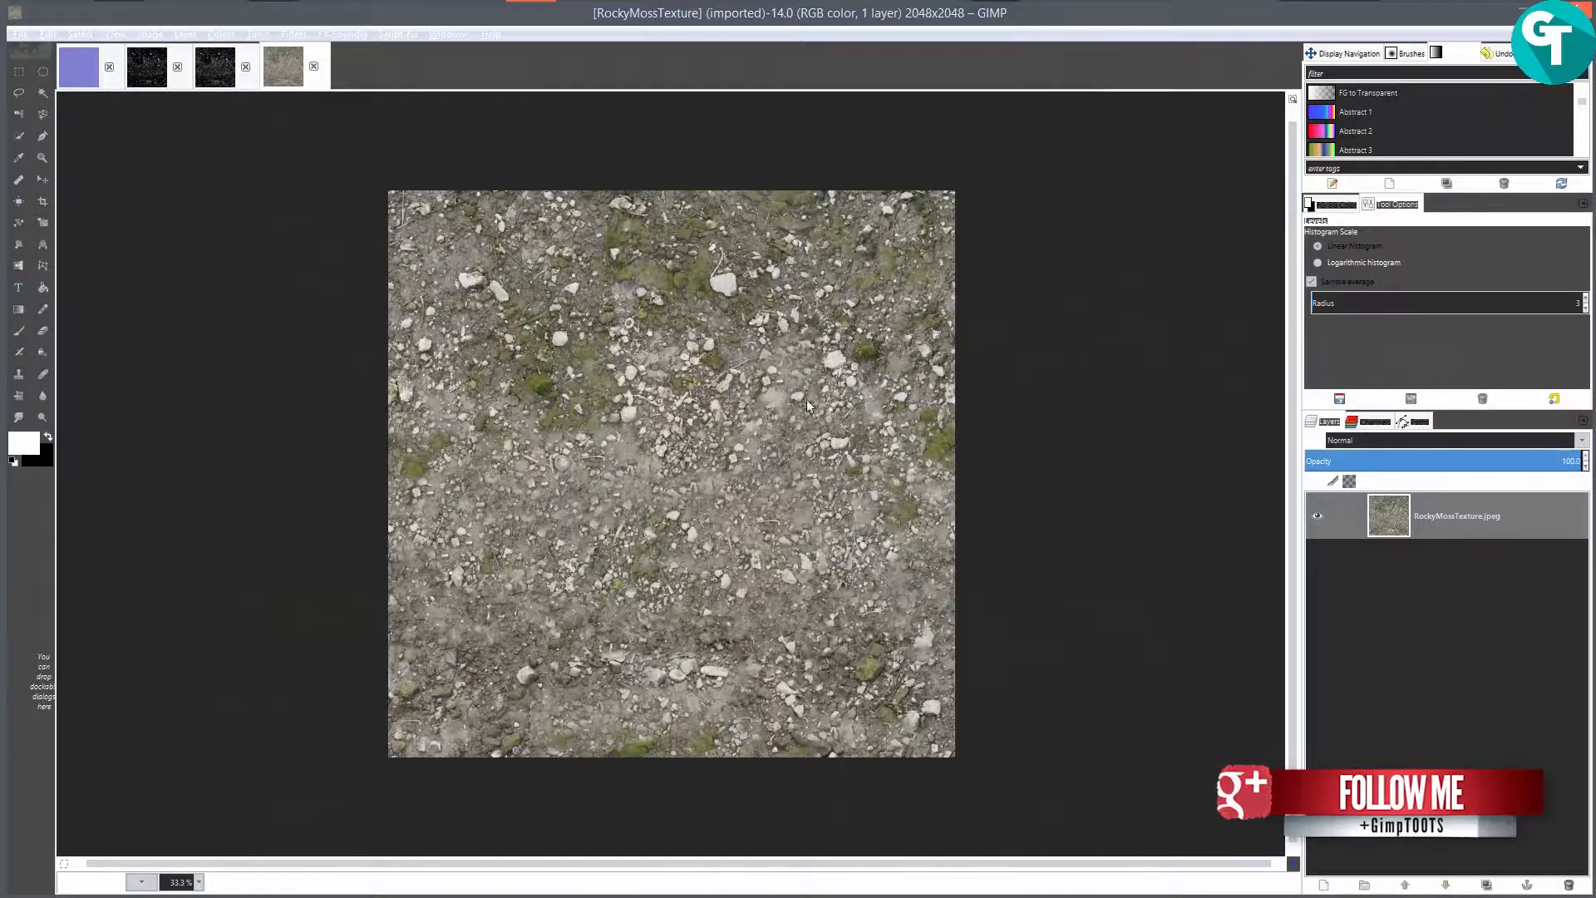
scroll(624, 495, up, 1)
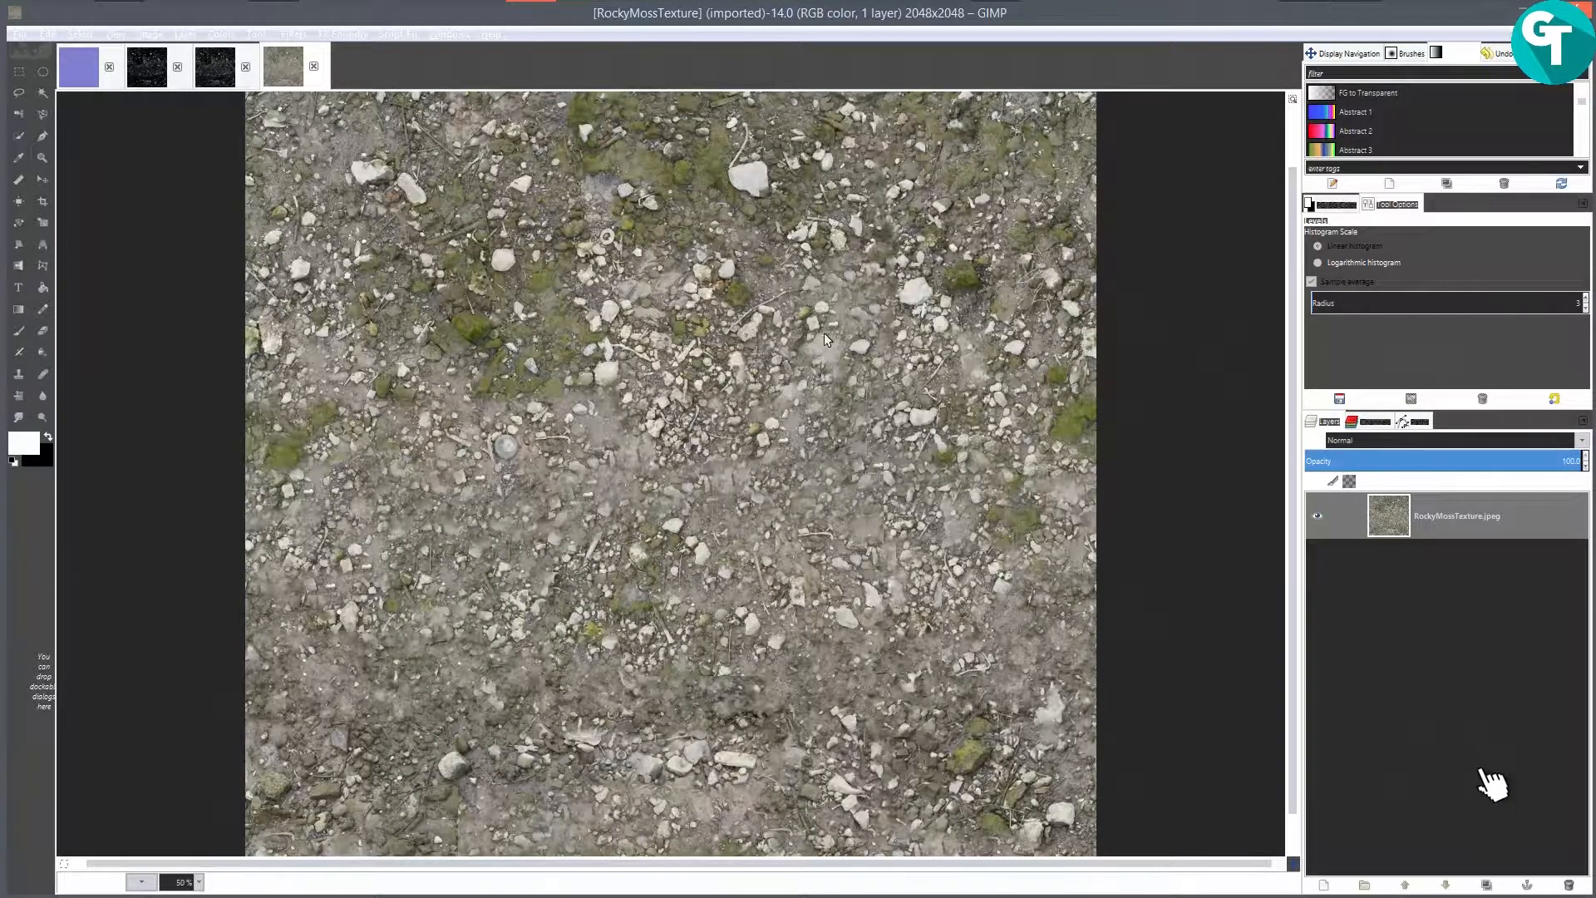
scroll(778, 337, up, 1)
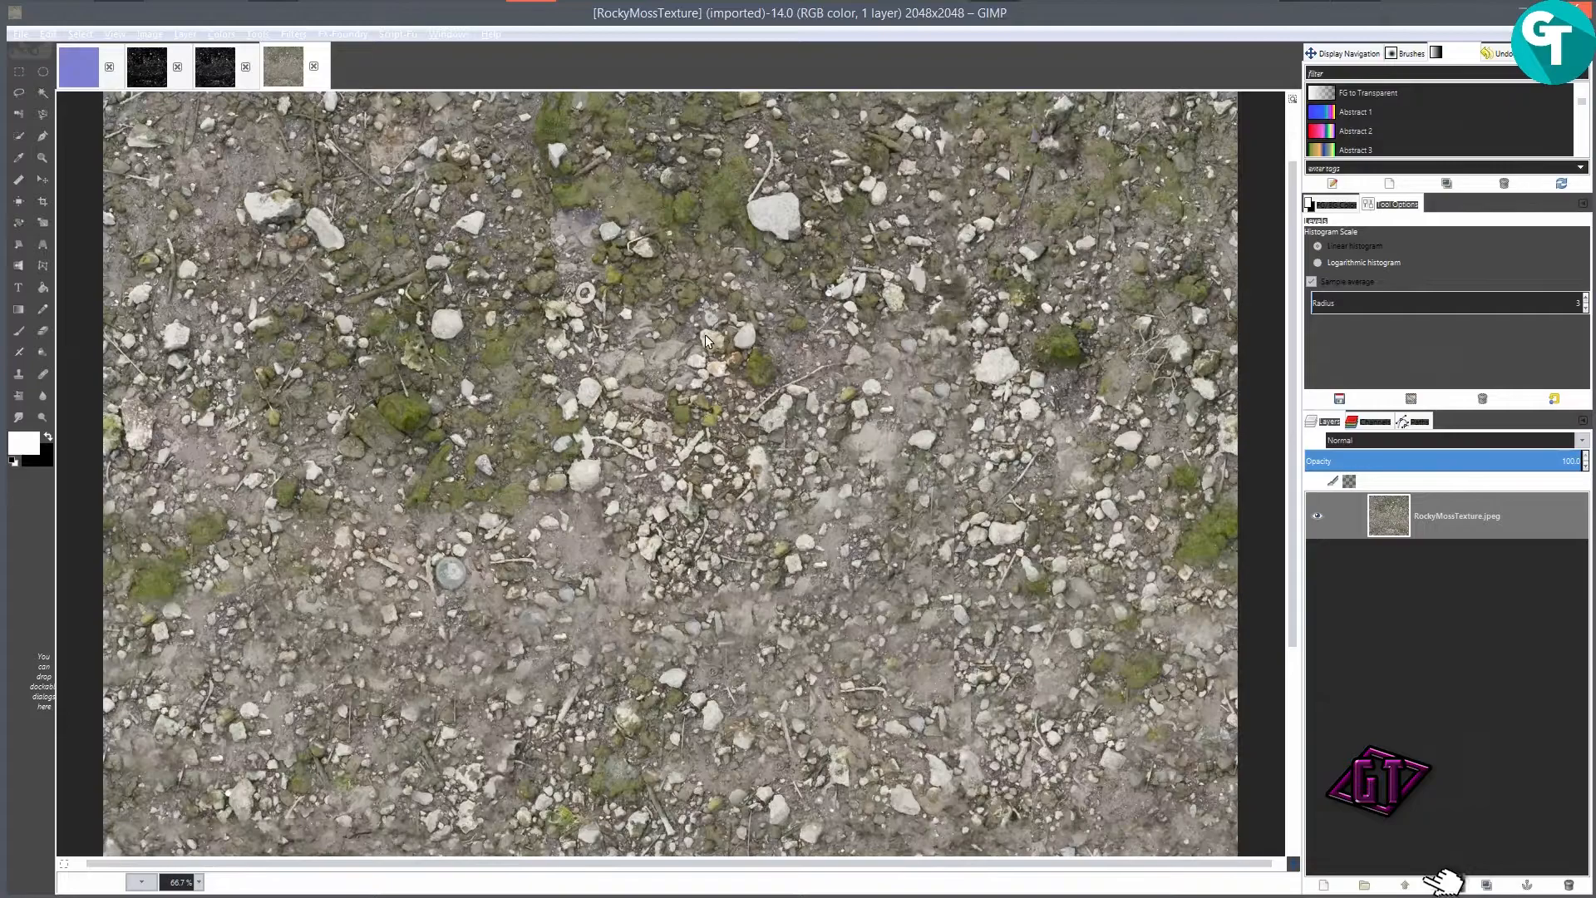
scroll(617, 399, down, 2)
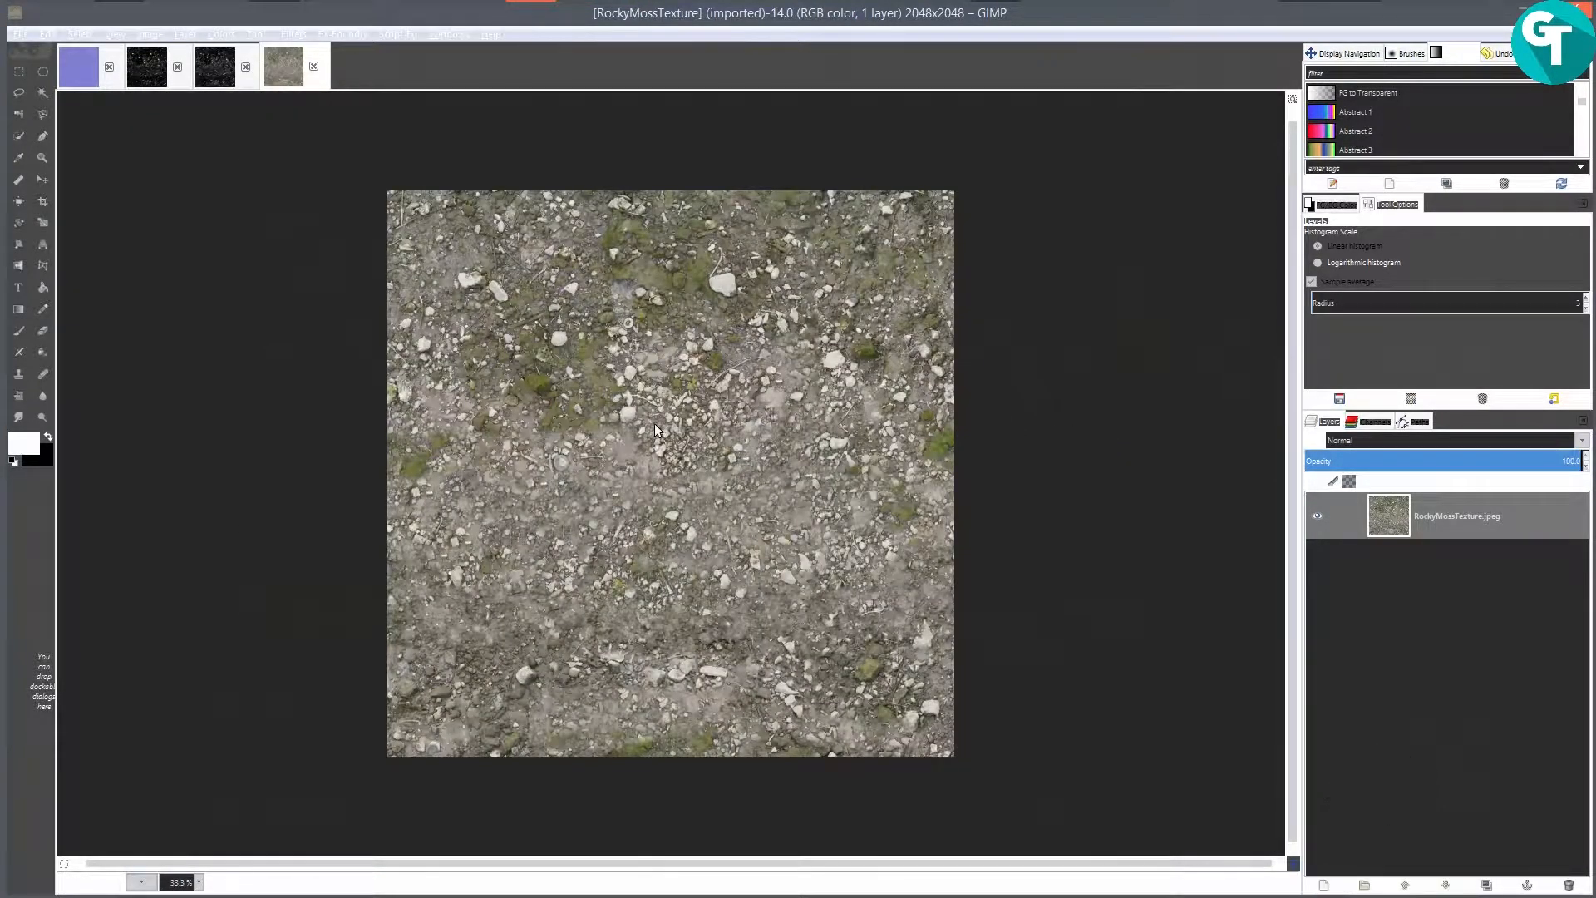
scroll(838, 466, up, 1)
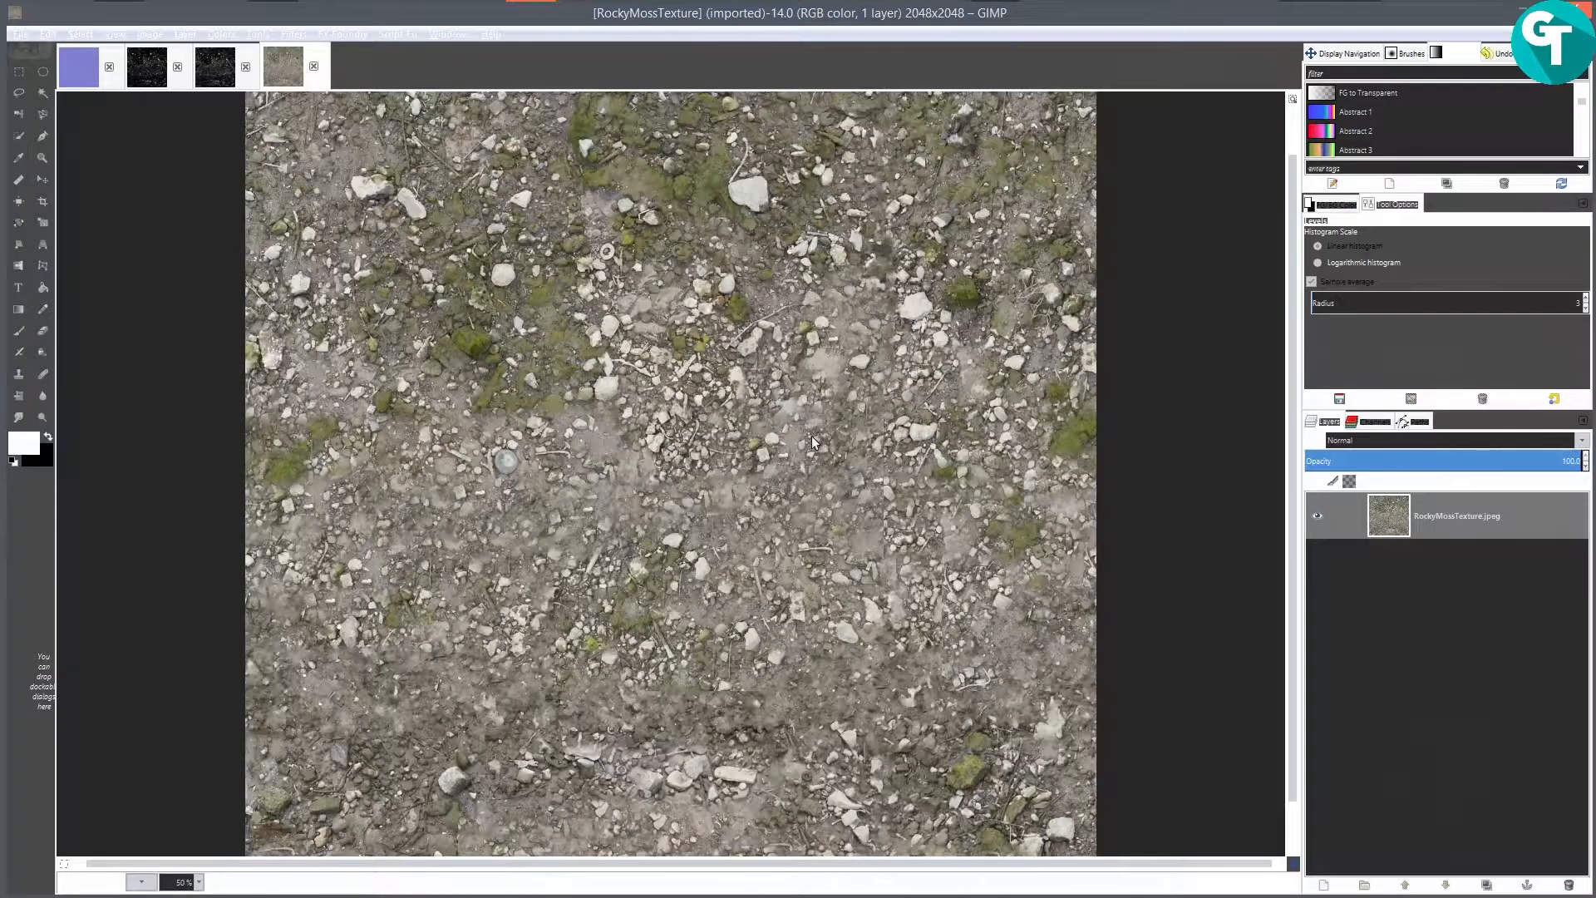
scroll(811, 436, down, 1)
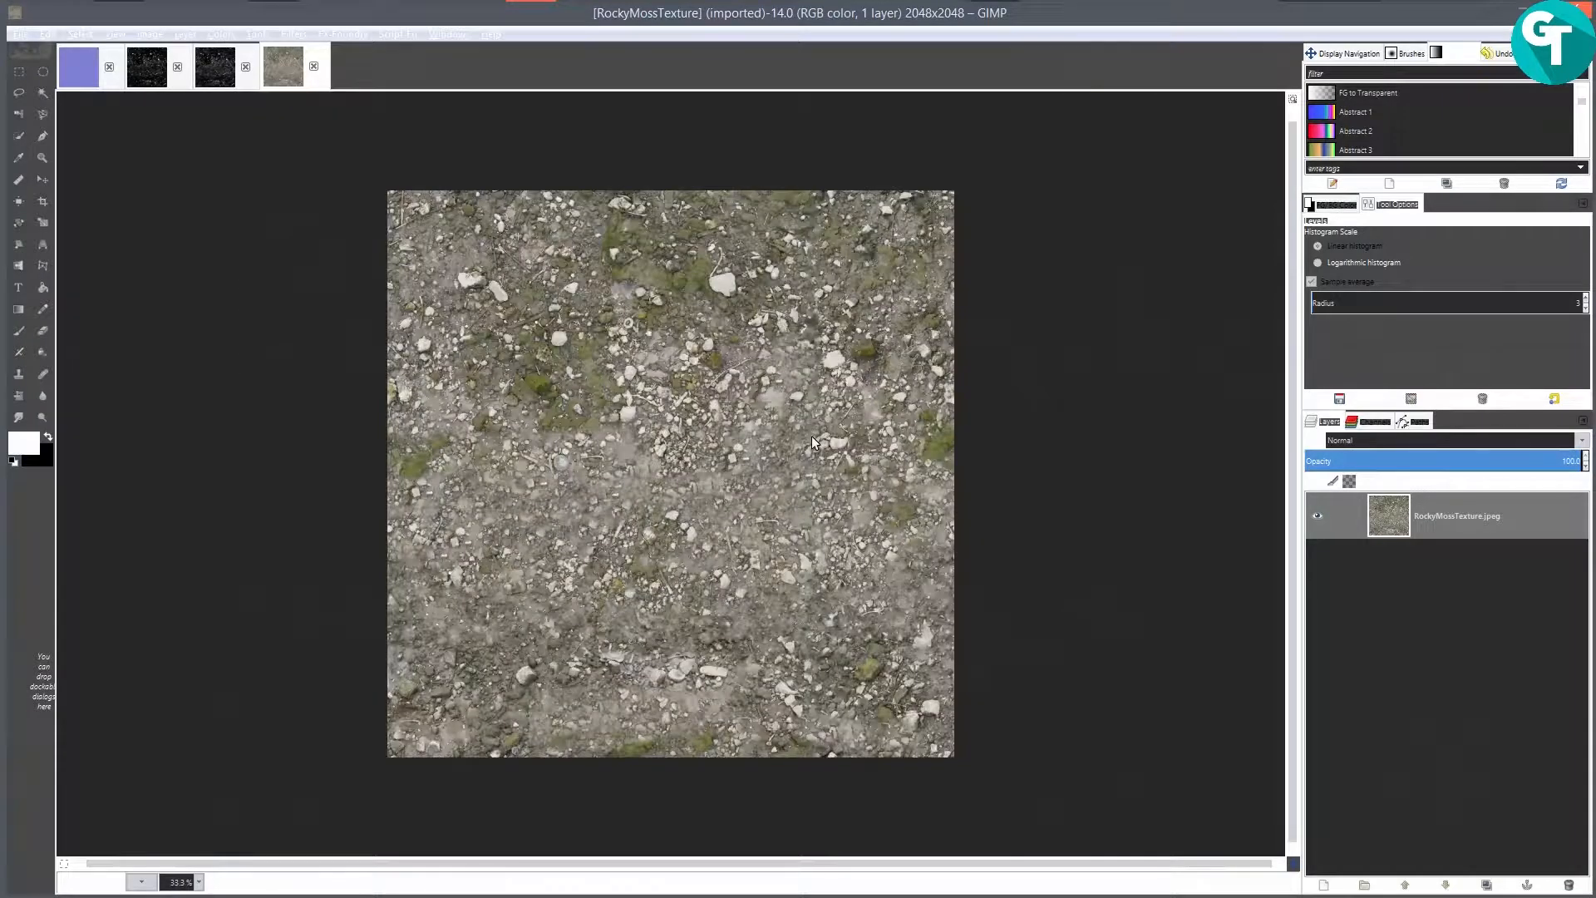
Step: View the open normal map and the two black-and-white maps, and return to the RockyMossTexture colour image
click(77, 73)
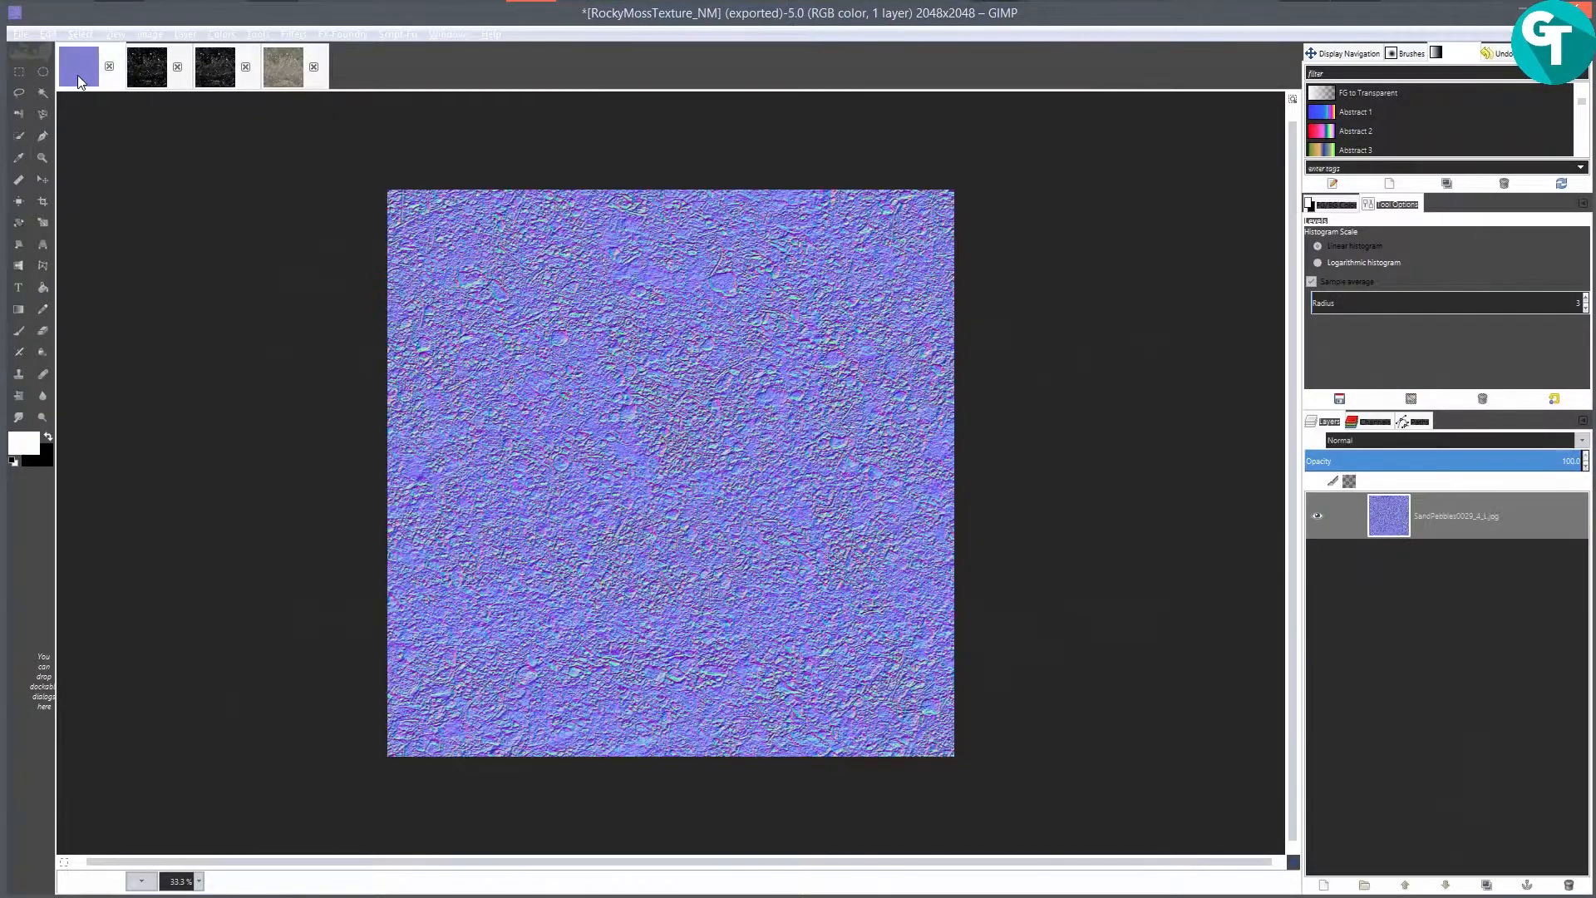
click(156, 82)
click(215, 69)
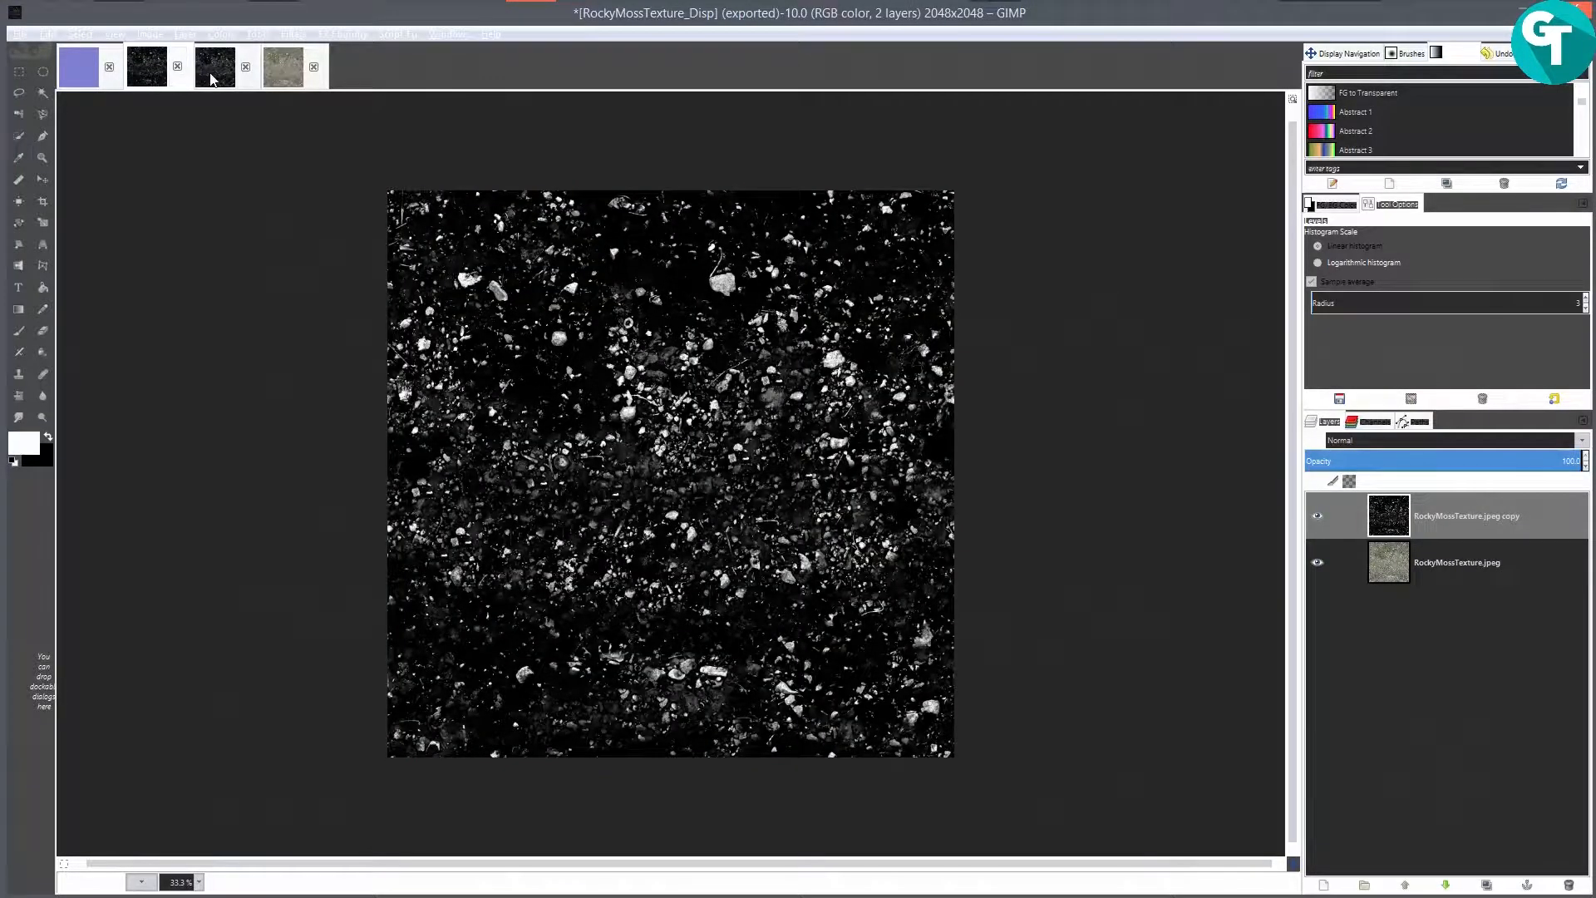
click(296, 68)
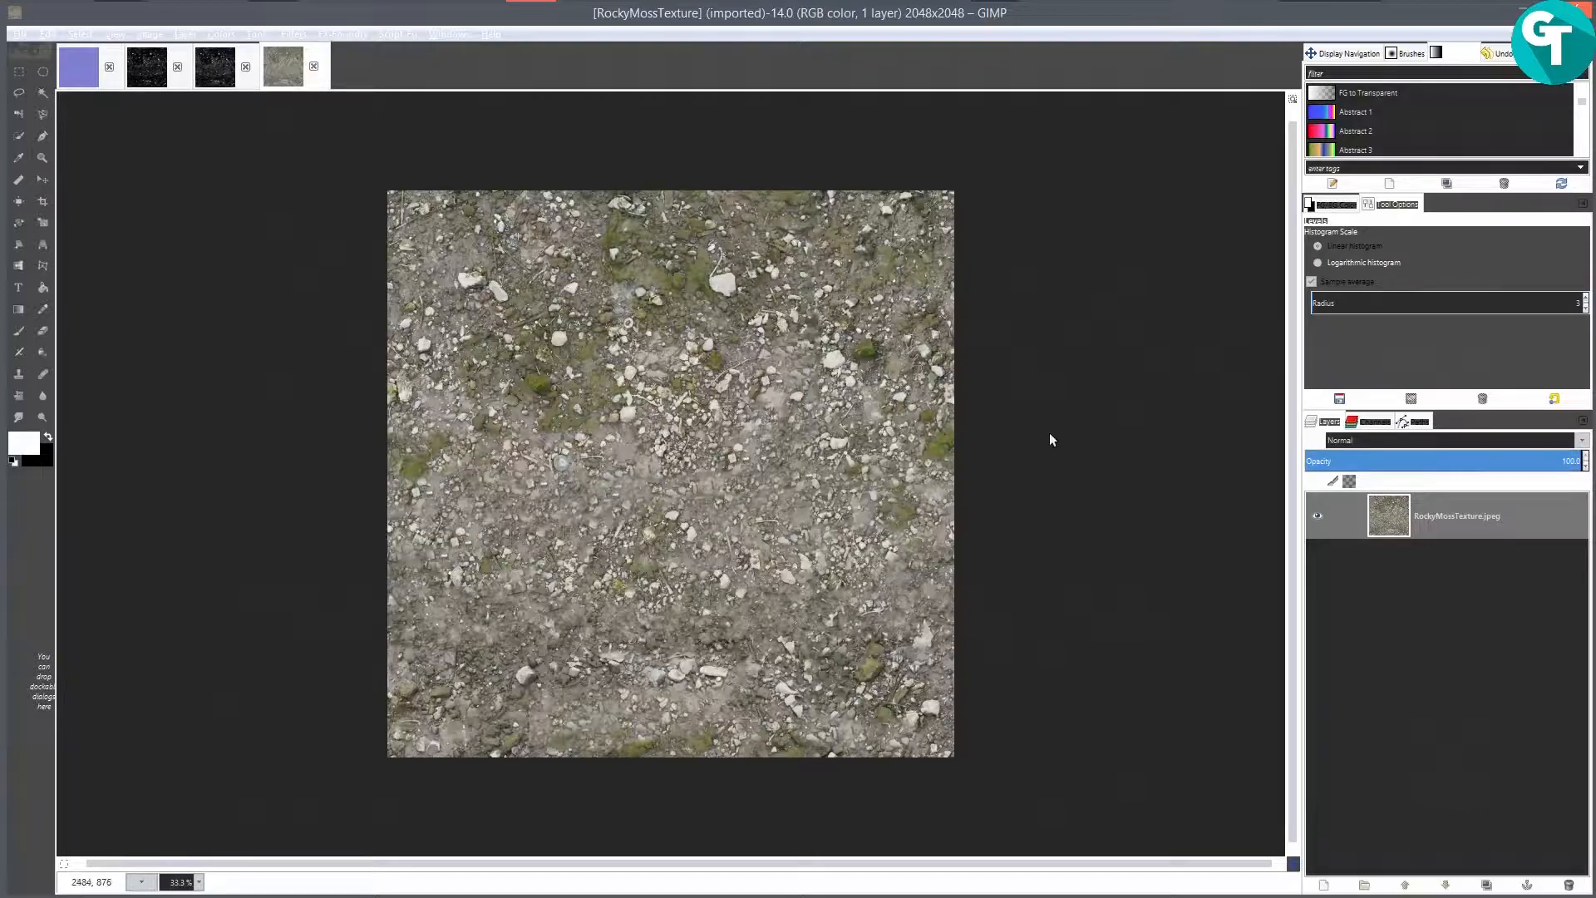
scroll(802, 414, up, 1)
scroll(802, 414, down, 1)
Step: Launch Insane Bump to look over its map generation settings, and close it
mouse_move(656, 20)
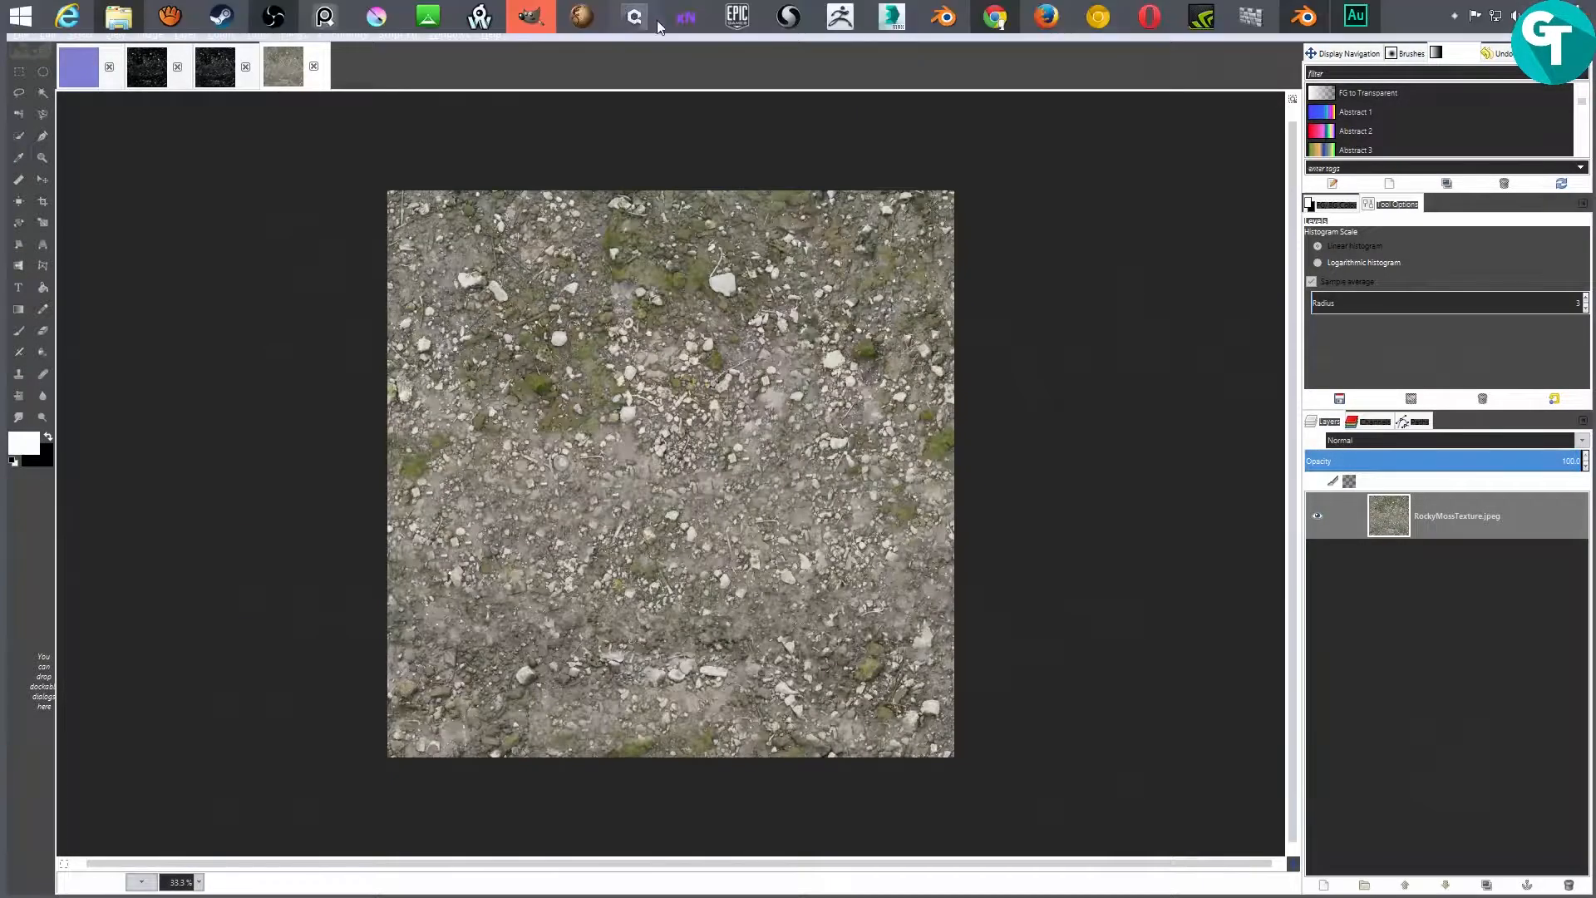
click(585, 18)
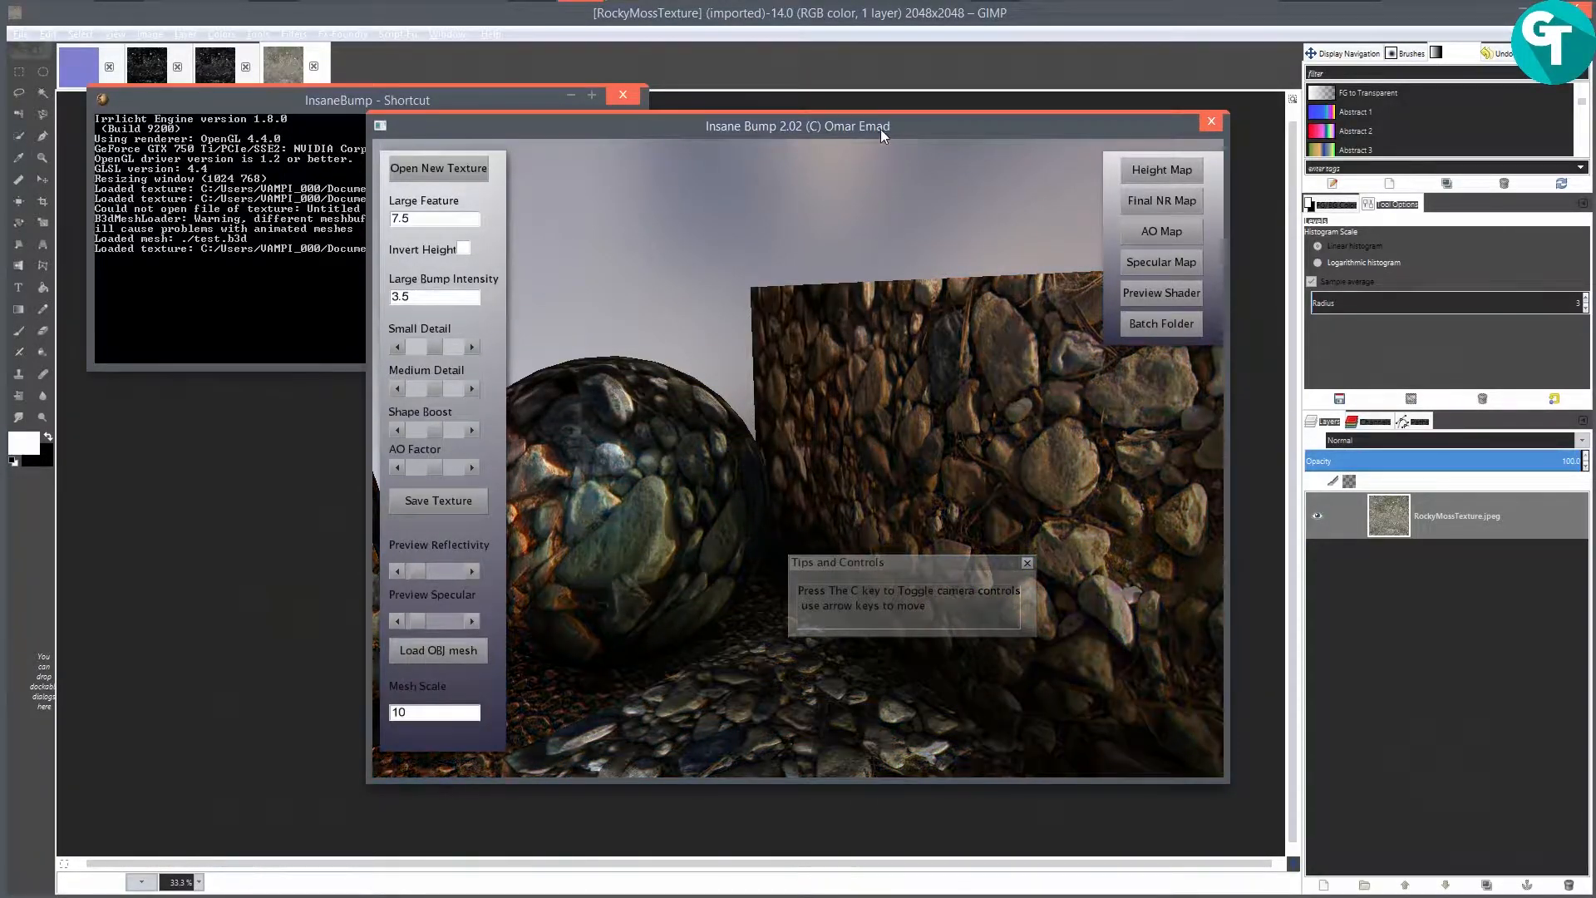
click(1211, 121)
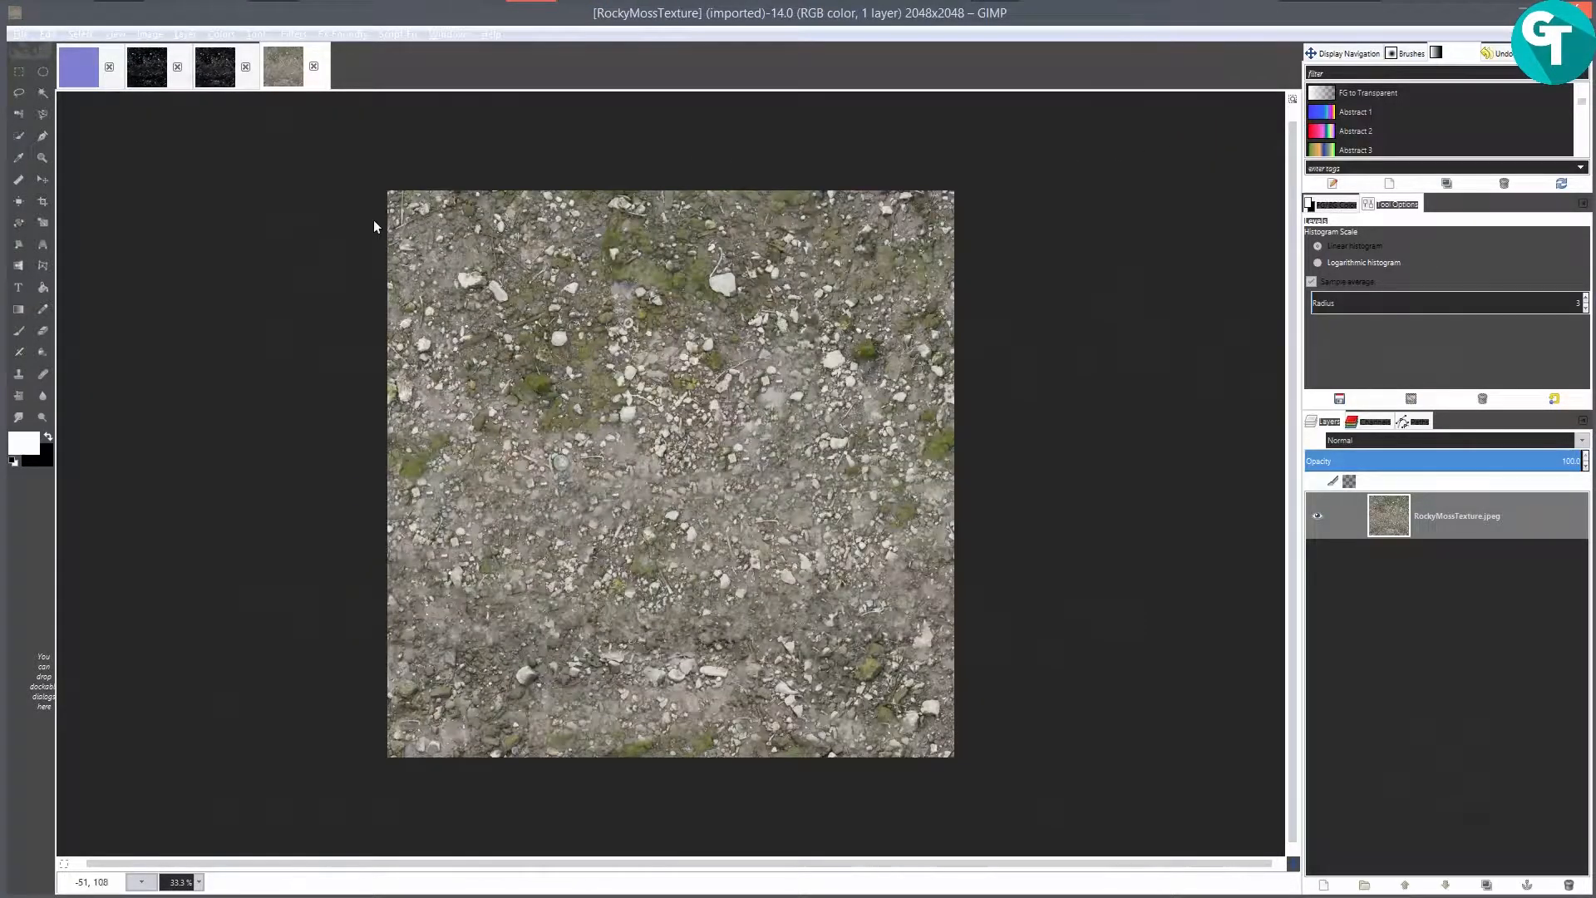
key(minus)
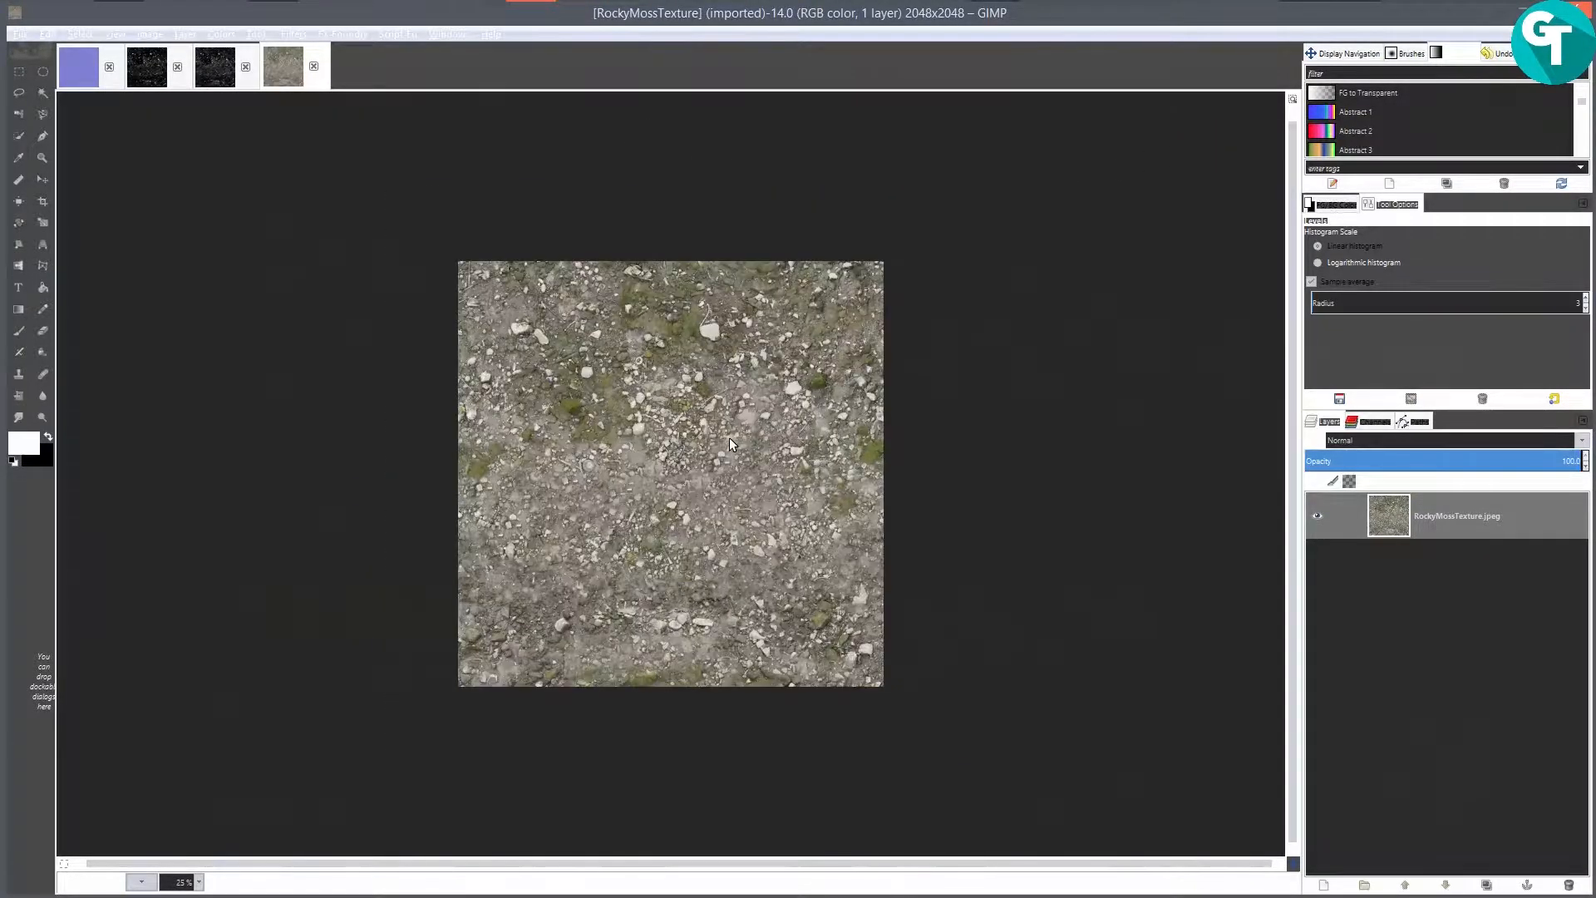
scroll(729, 440, up, 2)
scroll(729, 441, down, 1)
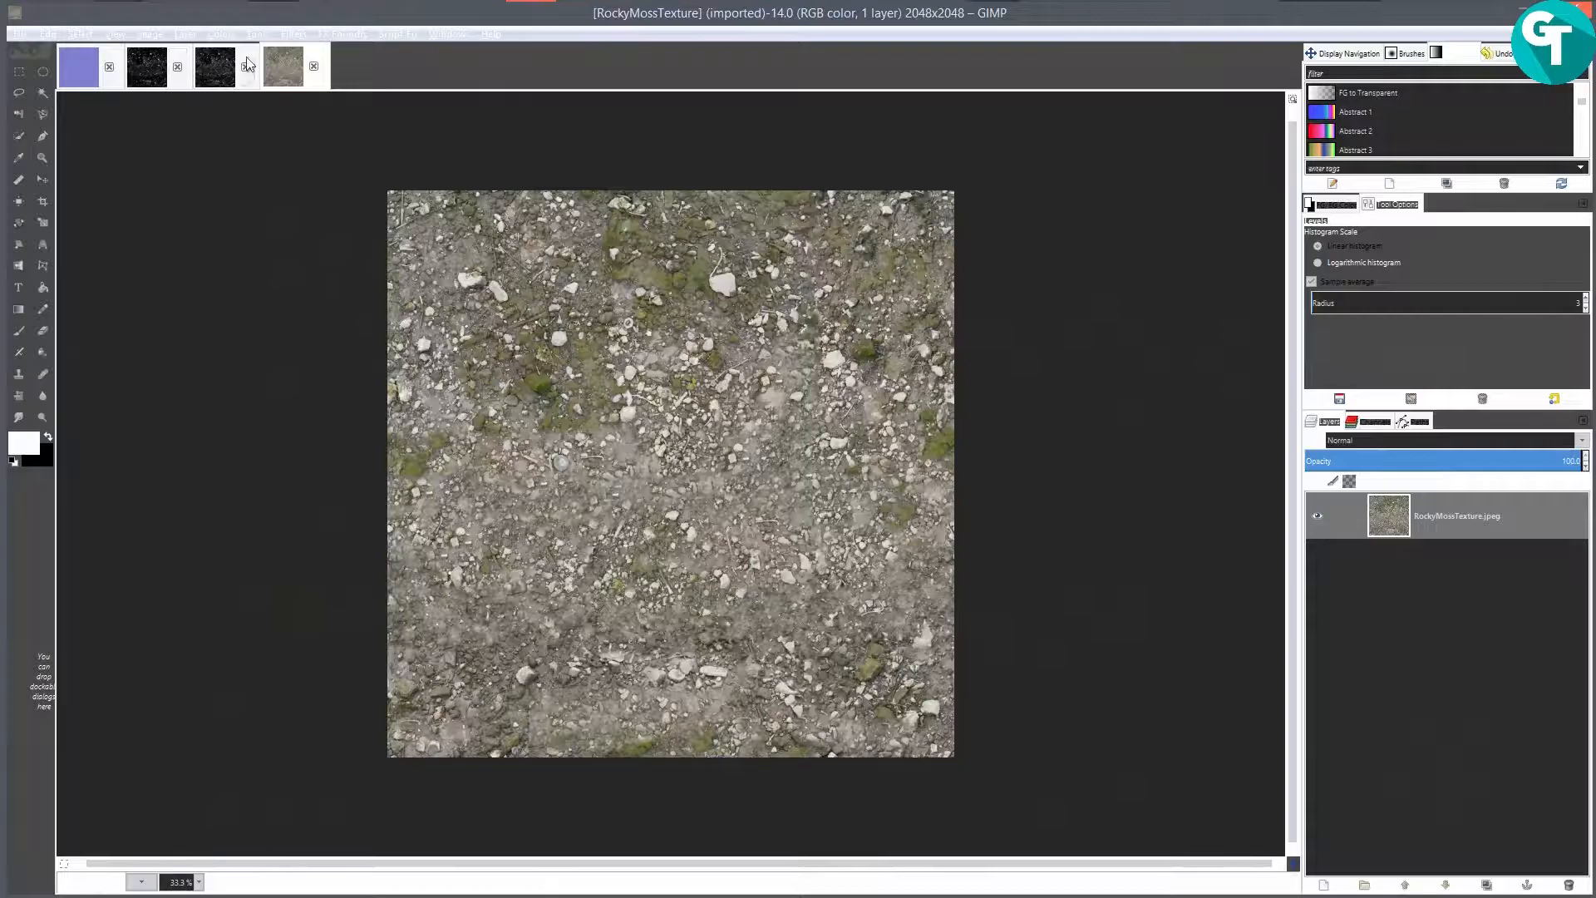
Step: Examine the surface detail of the RockyMossTexture_NM normal map up close and as a whole
click(86, 76)
scroll(602, 373, down, 2)
scroll(602, 372, up, 3)
scroll(782, 372, down, 2)
scroll(777, 409, up, 3)
scroll(792, 392, down, 2)
scroll(791, 392, up, 2)
scroll(791, 397, down, 2)
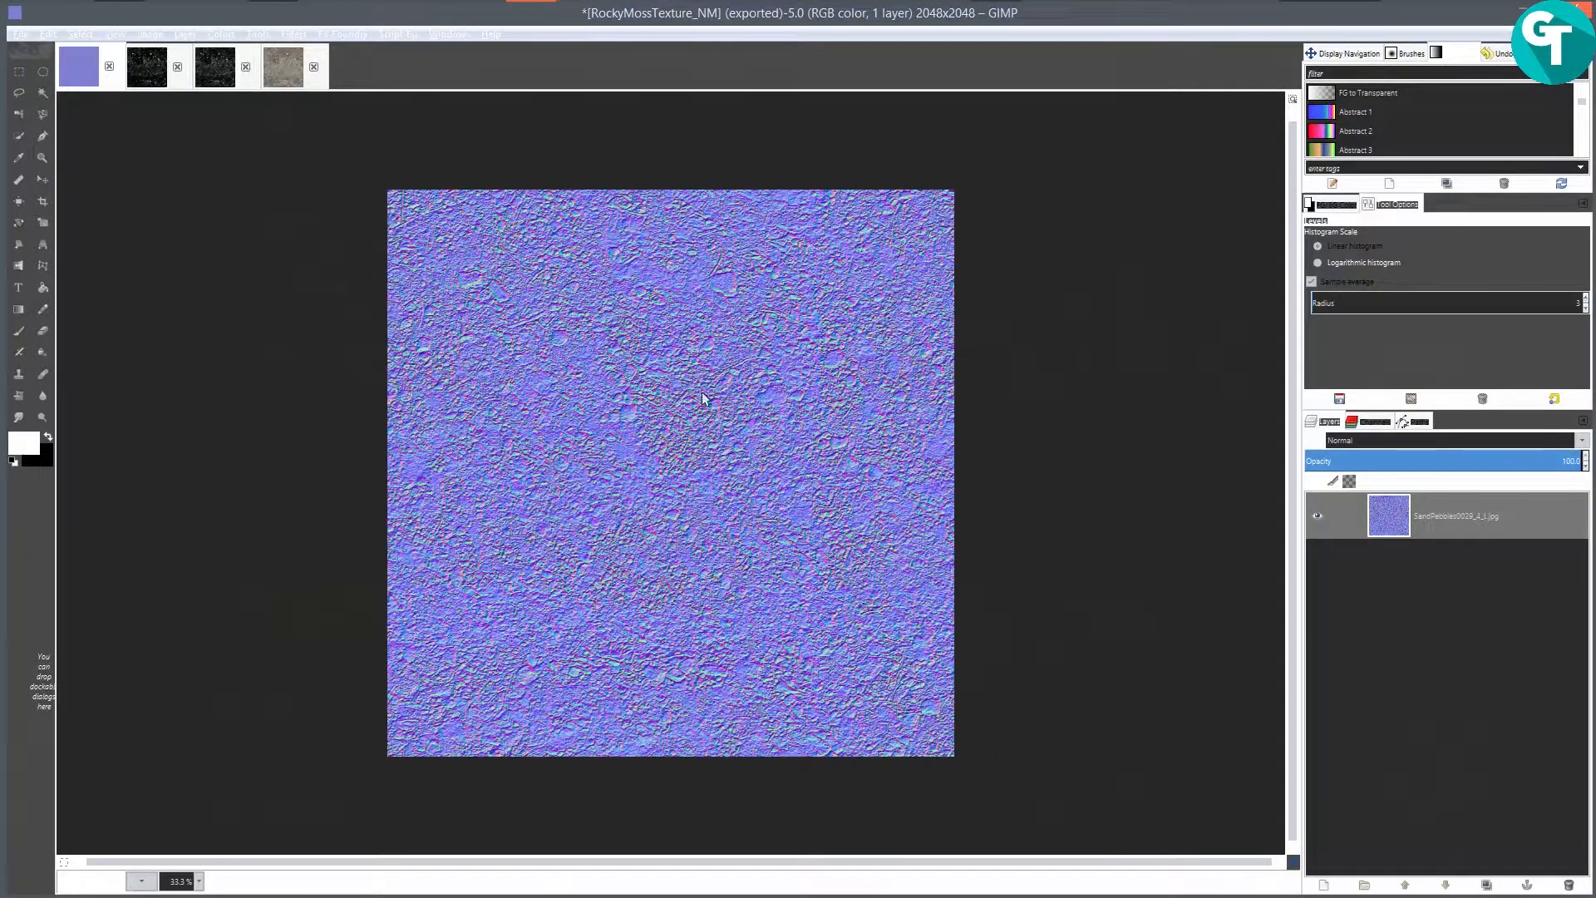
scroll(722, 422, up, 1)
scroll(755, 392, down, 2)
scroll(765, 392, up, 2)
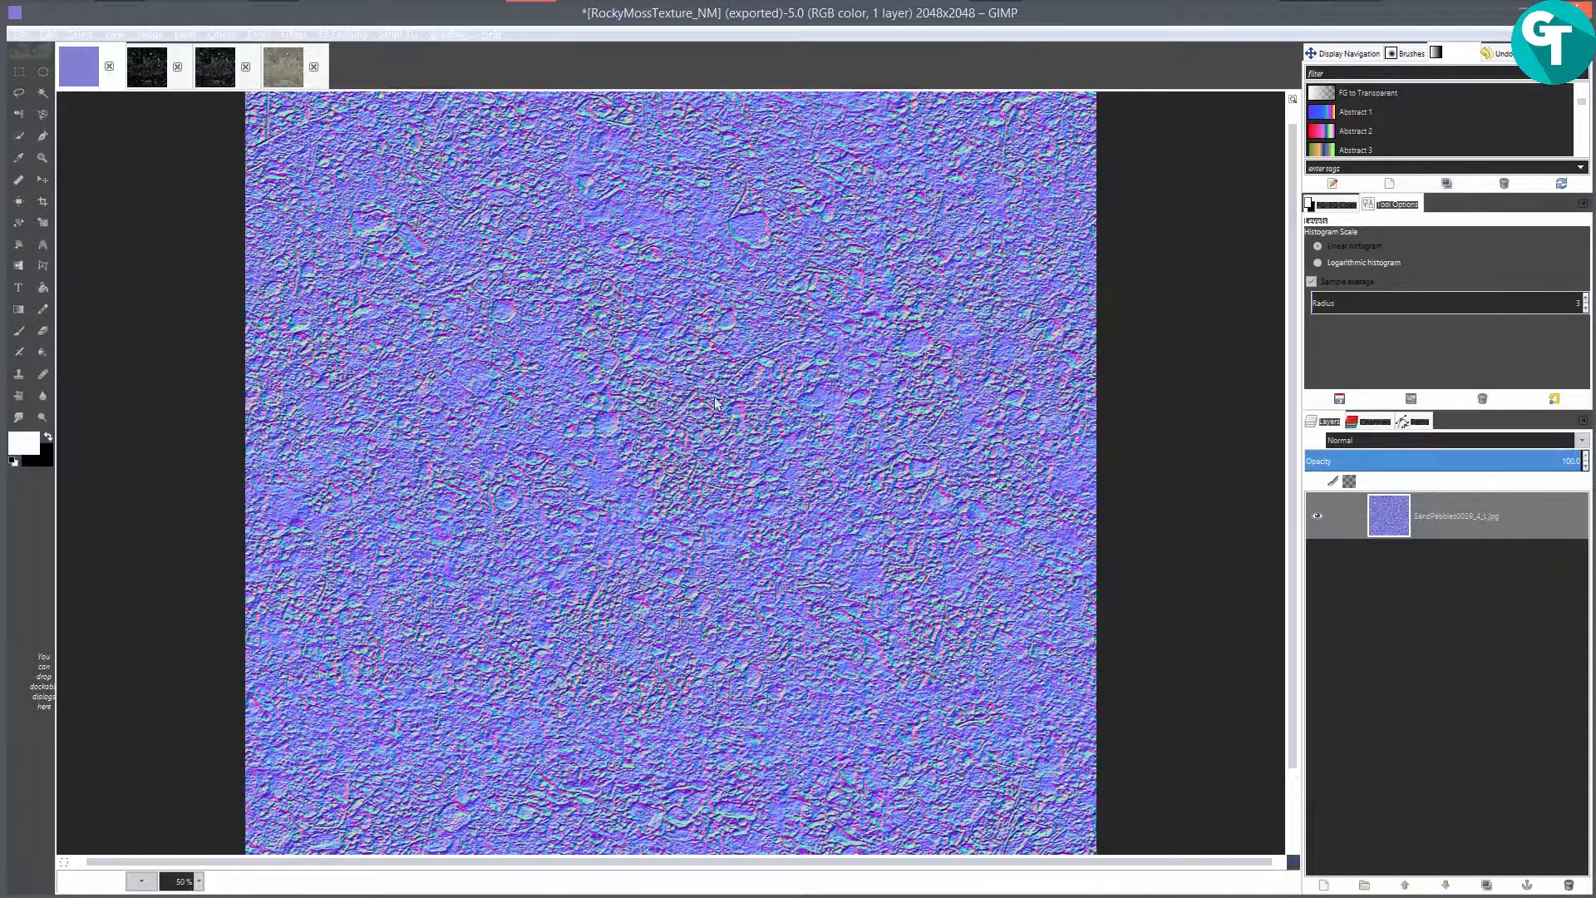
mouse_move(433, 12)
scroll(726, 411, down, 2)
scroll(742, 492, up, 2)
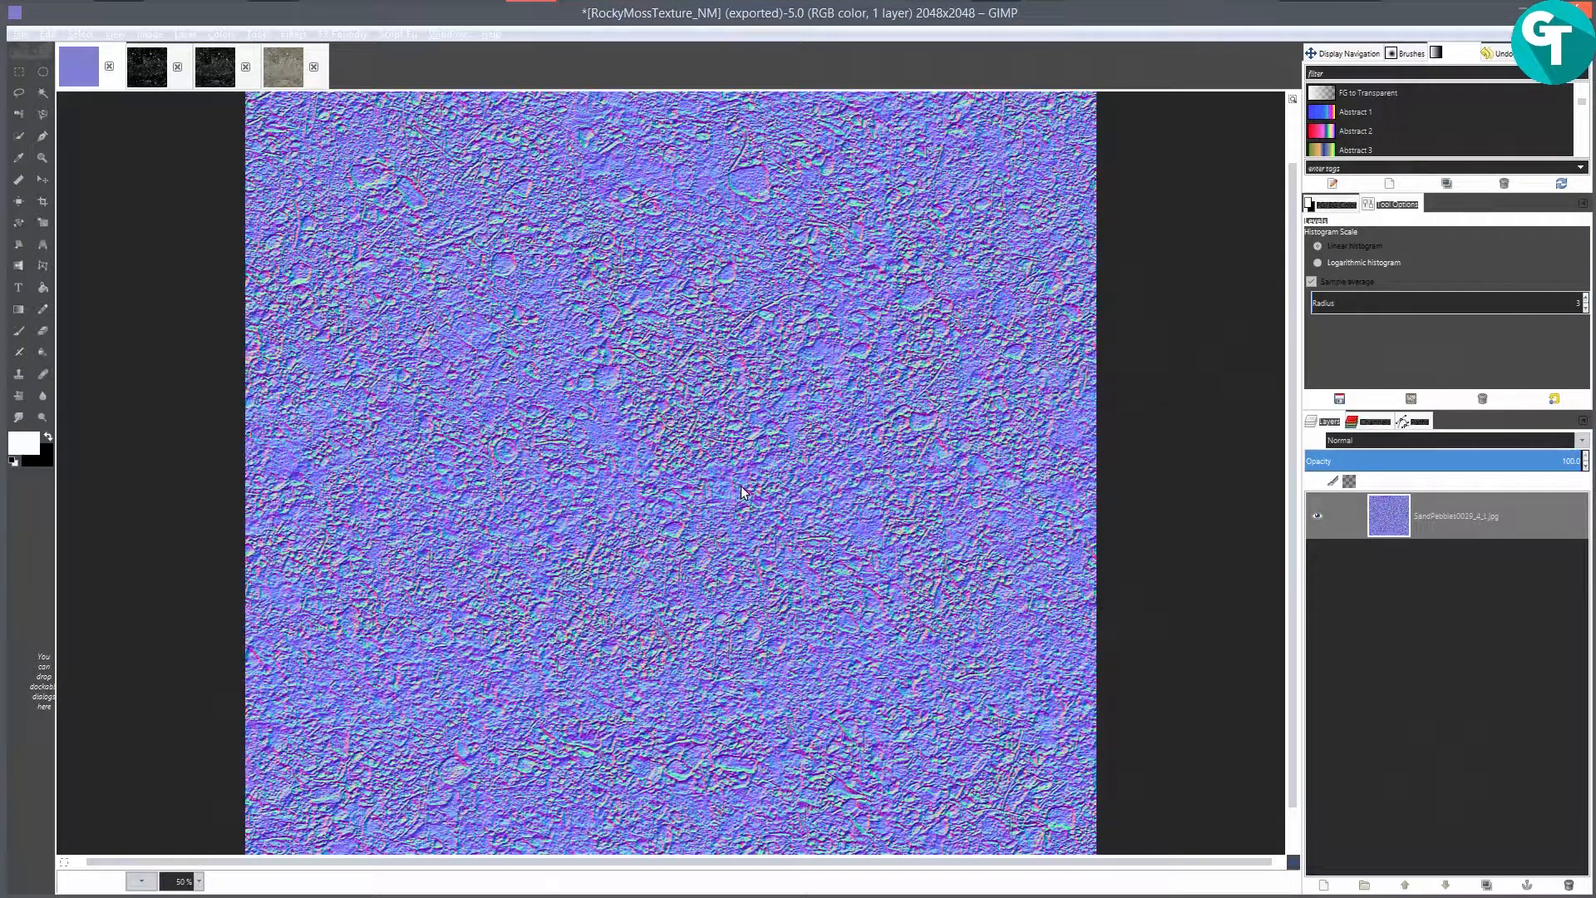
scroll(742, 492, down, 1)
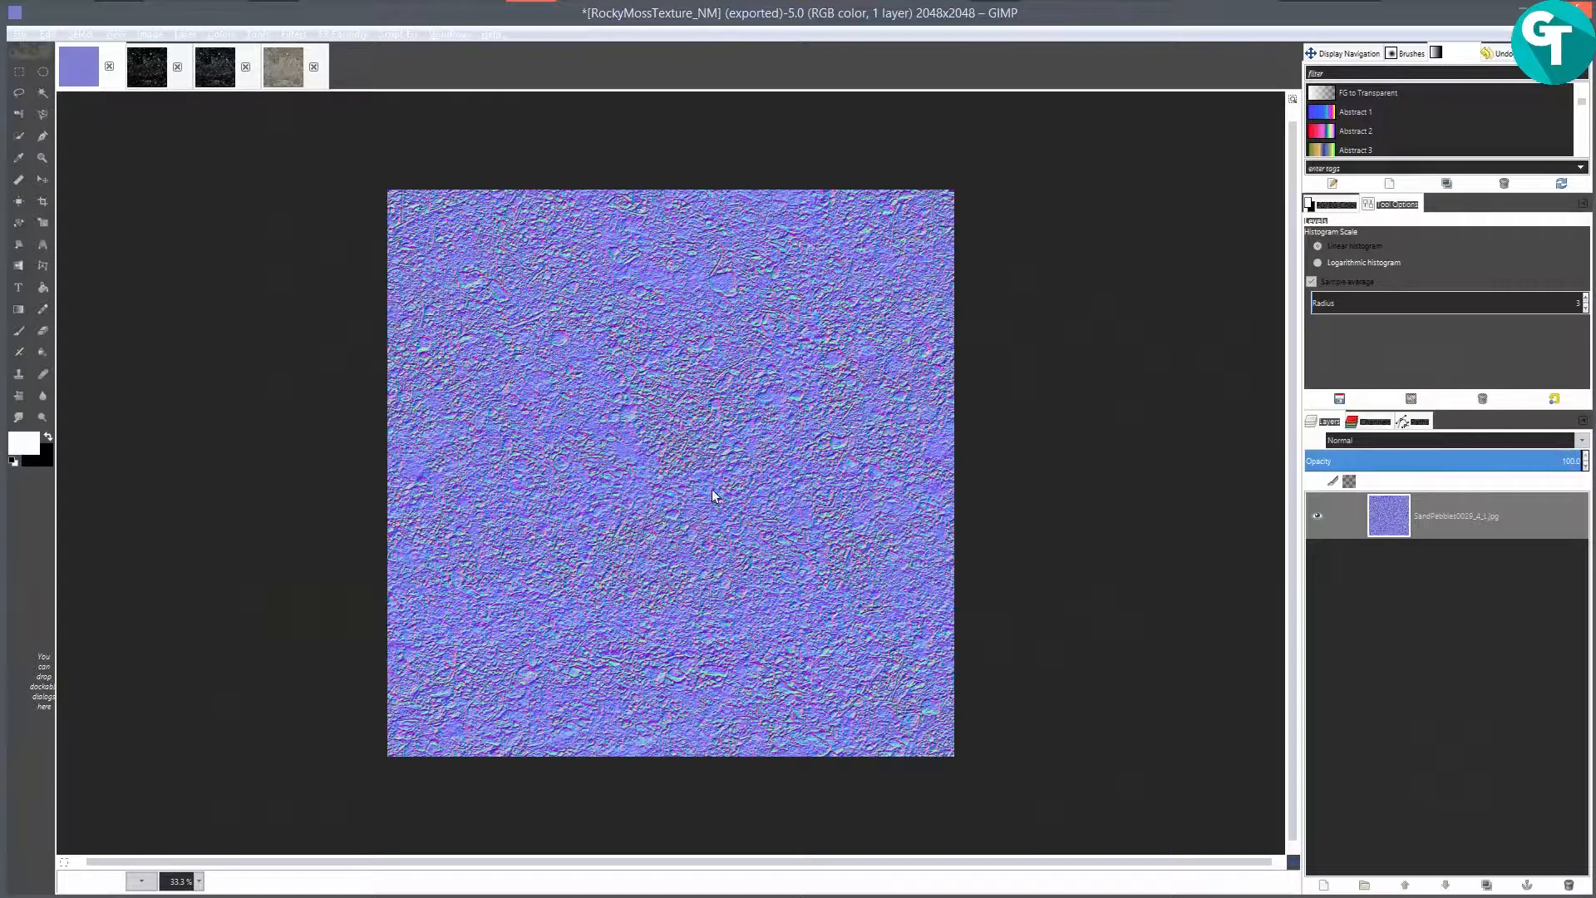
scroll(773, 486, down, 2)
scroll(771, 489, up, 2)
scroll(761, 498, up, 1)
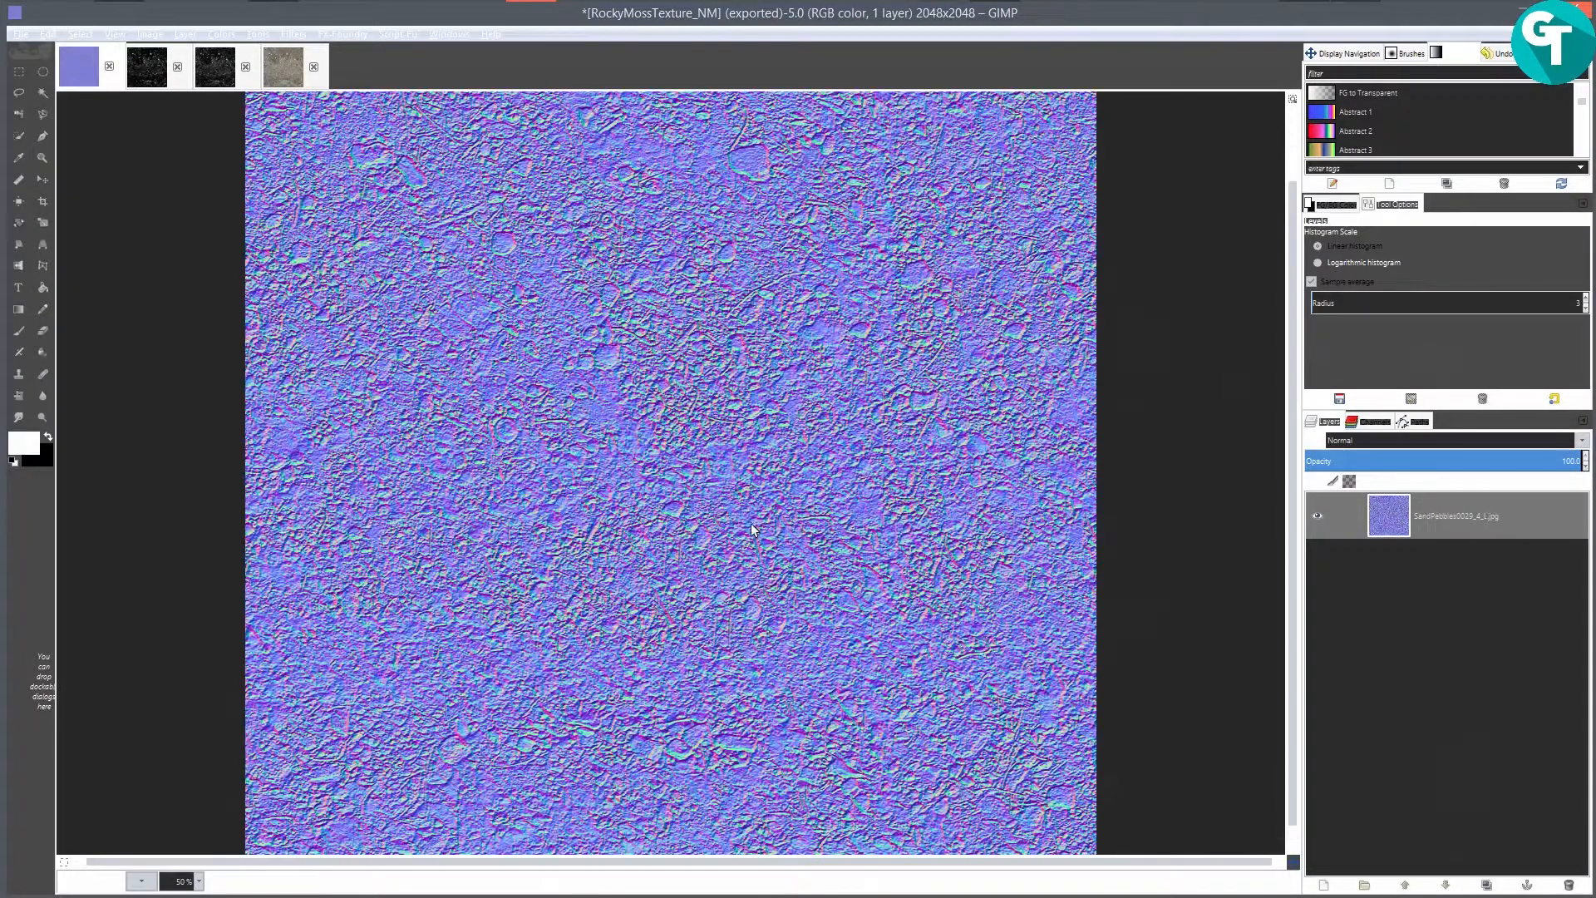
scroll(756, 467, up, 1)
scroll(755, 467, down, 2)
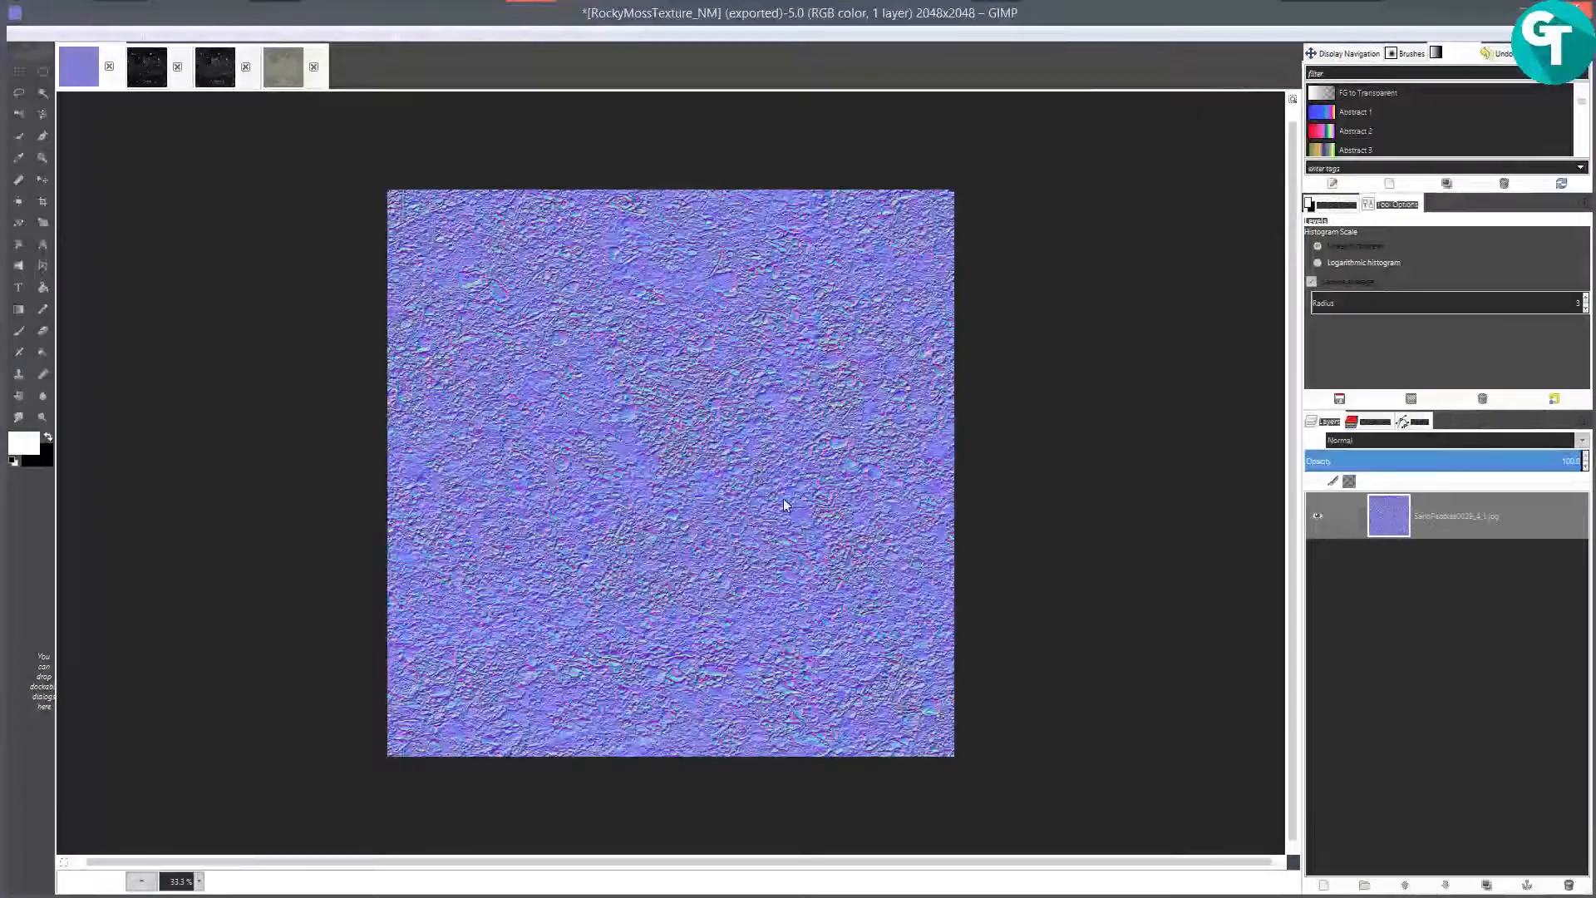
scroll(773, 536, up, 1)
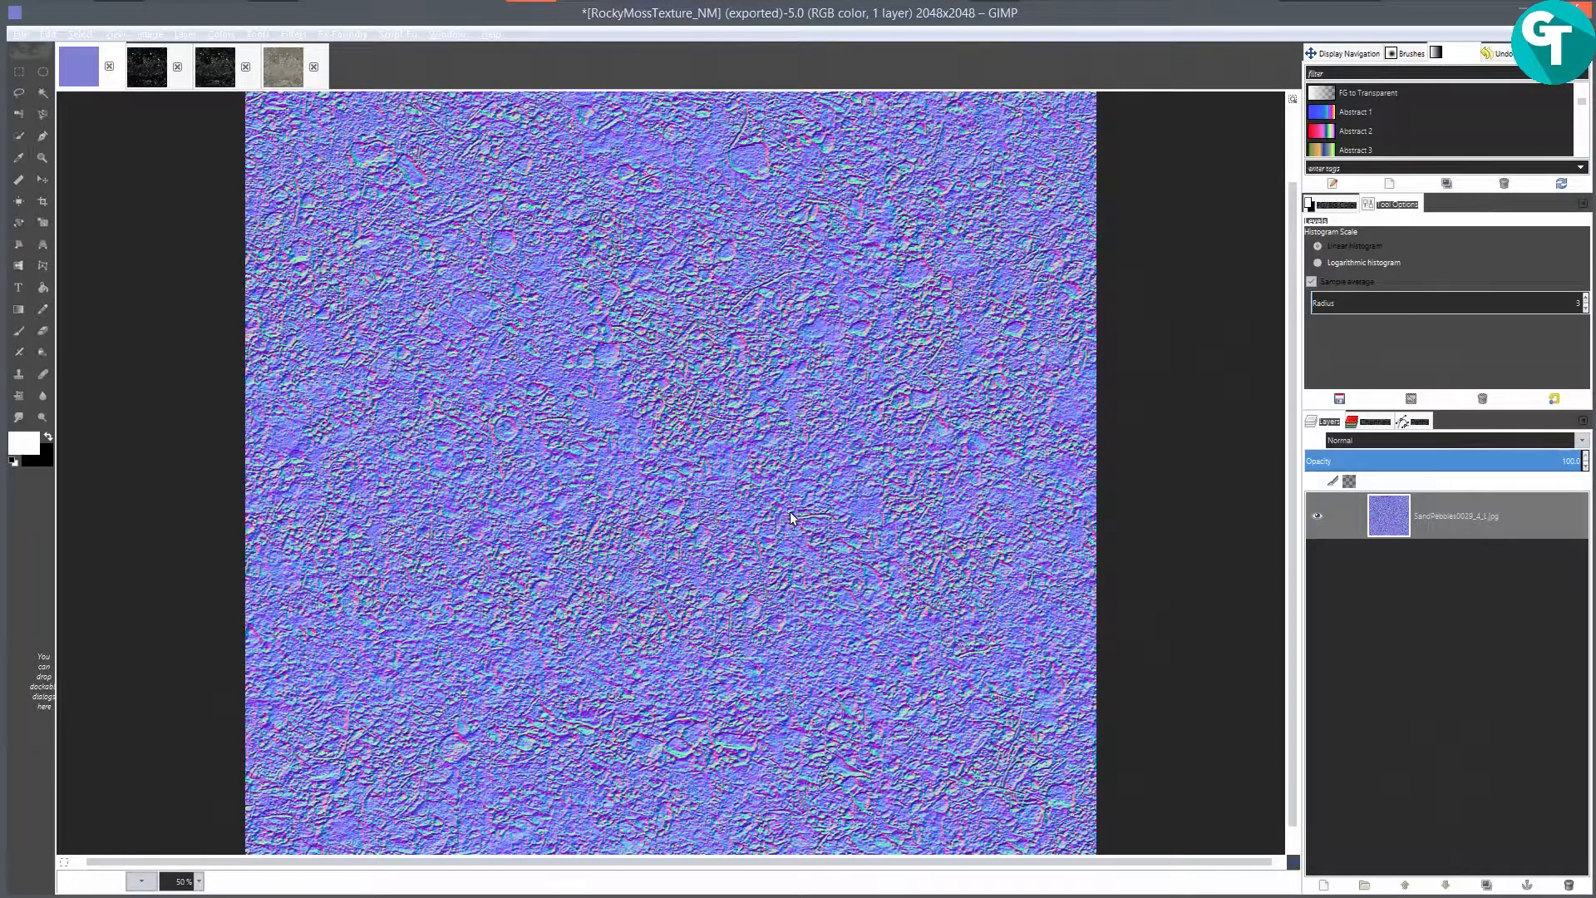
scroll(790, 517, down, 1)
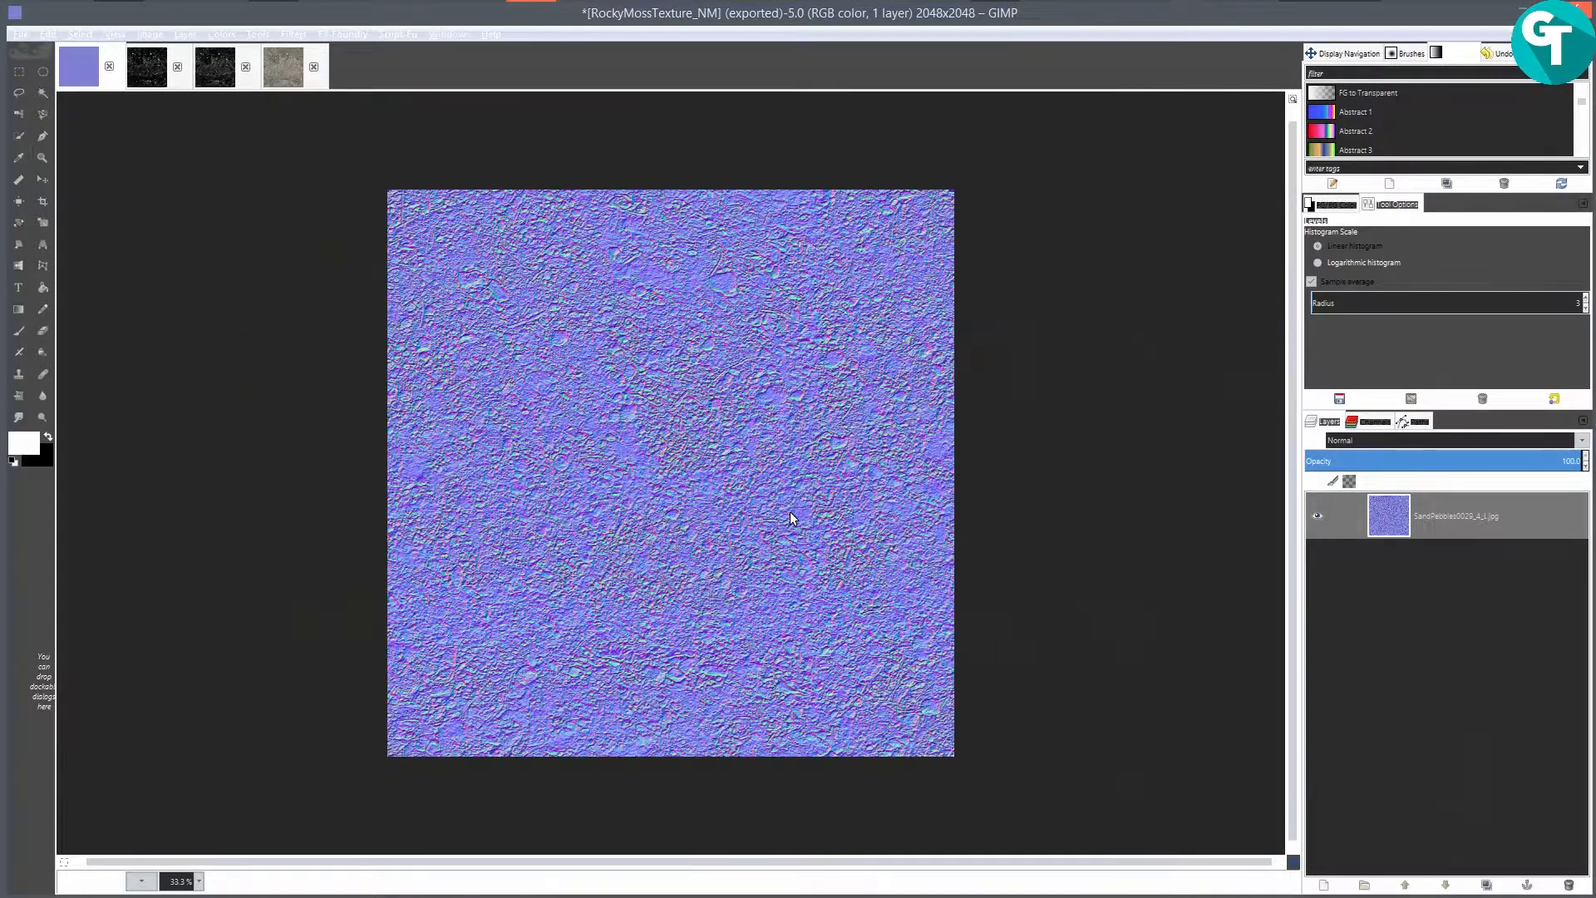
Step: Compare the RockyMossTexture_Disp displacement map with the normal map, ending on the displacement map
click(151, 80)
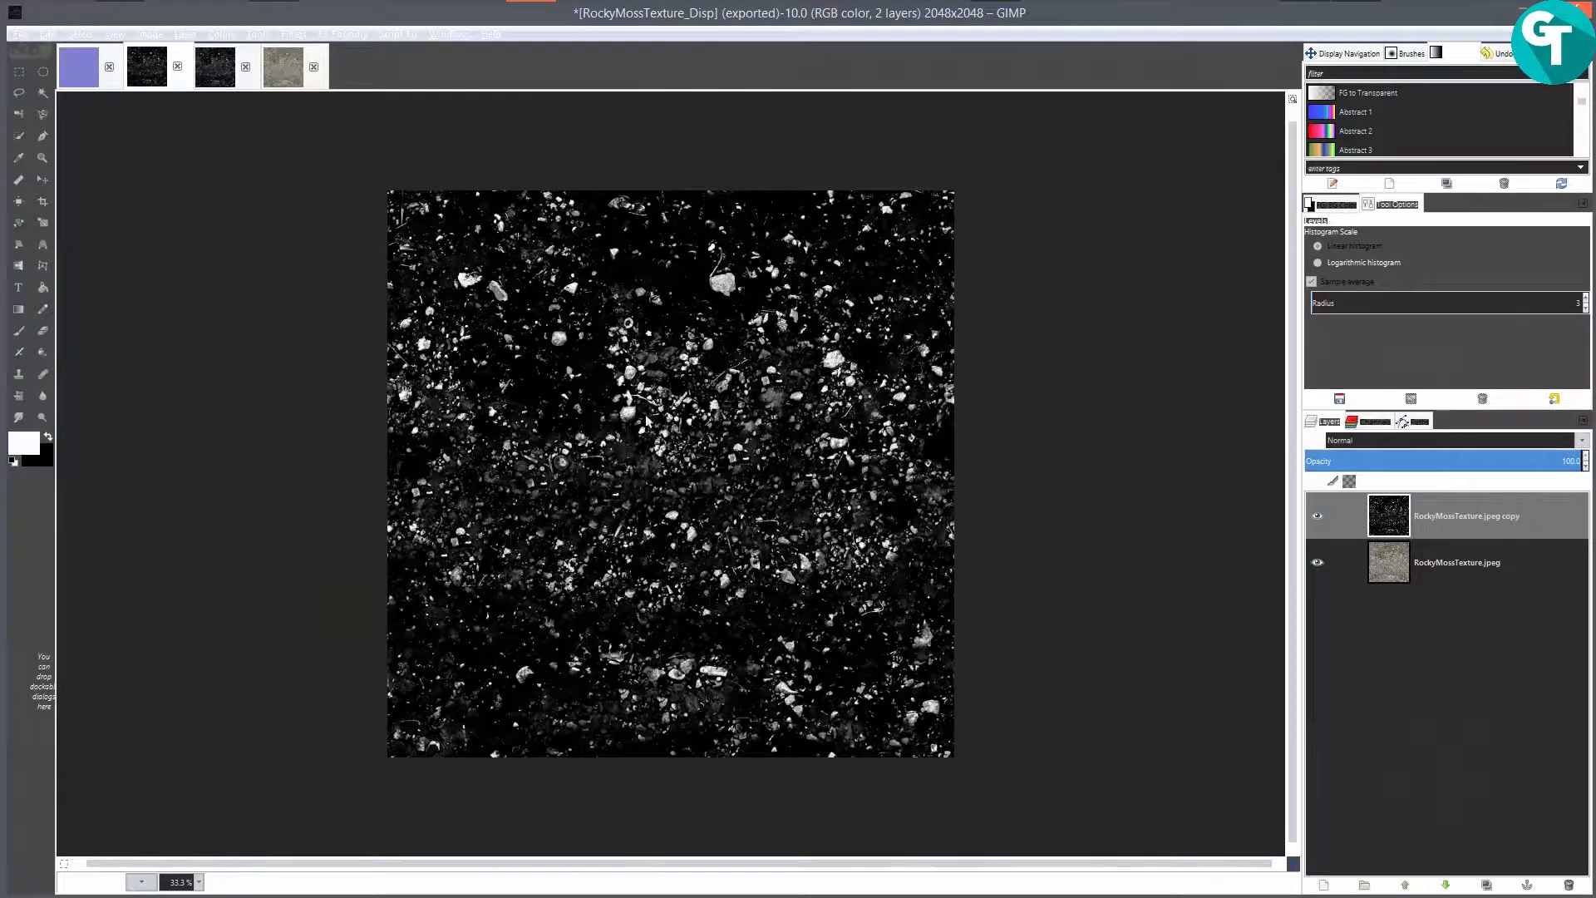
click(77, 75)
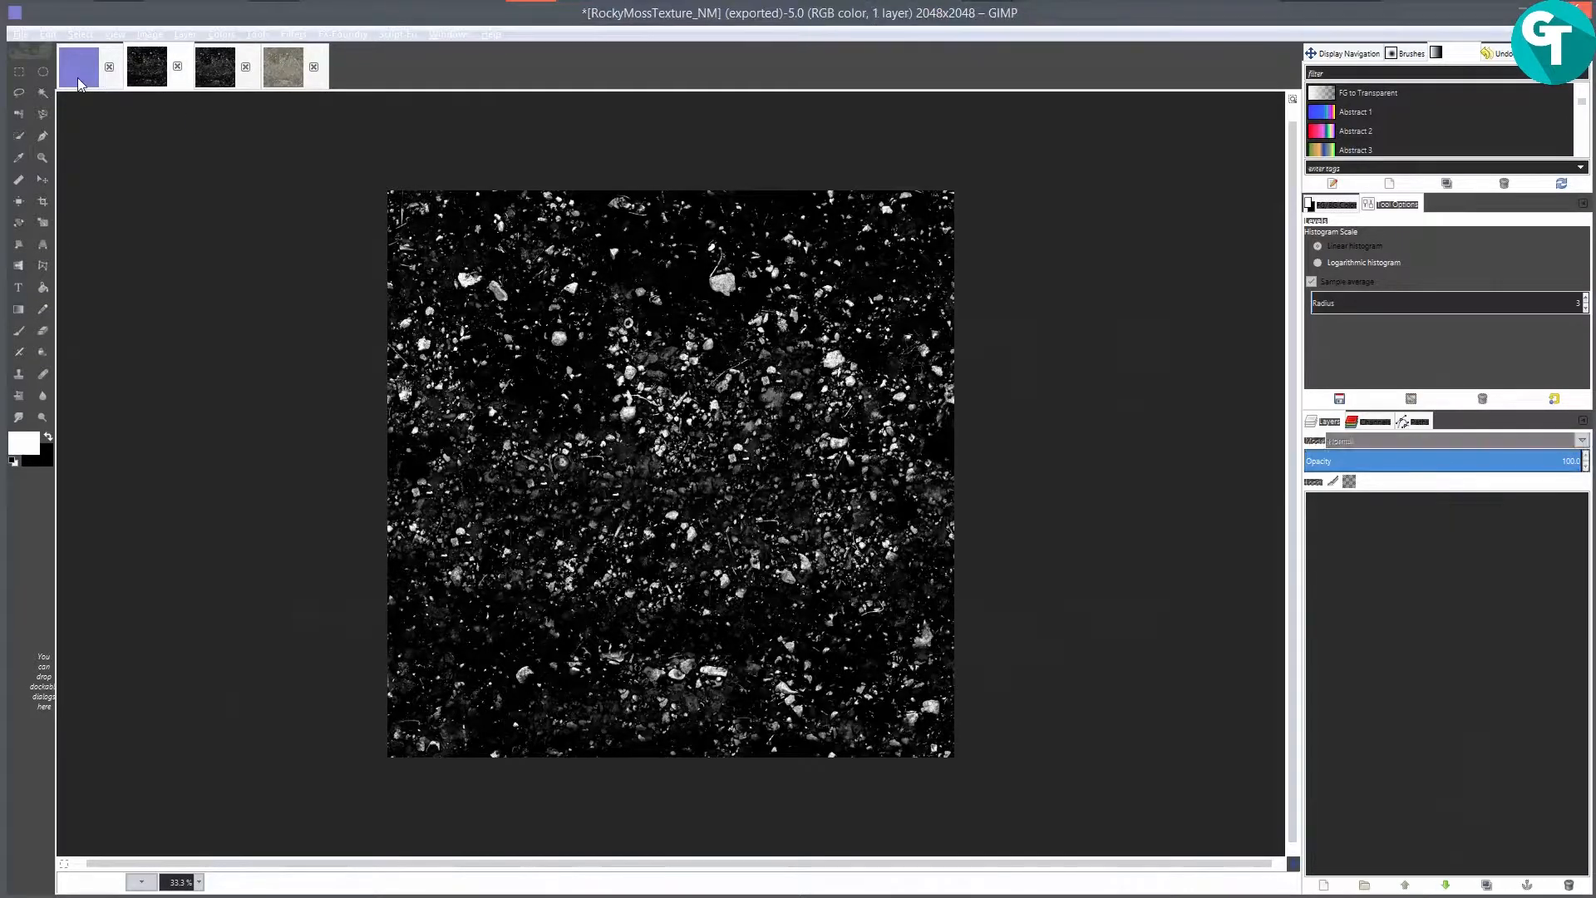
click(140, 81)
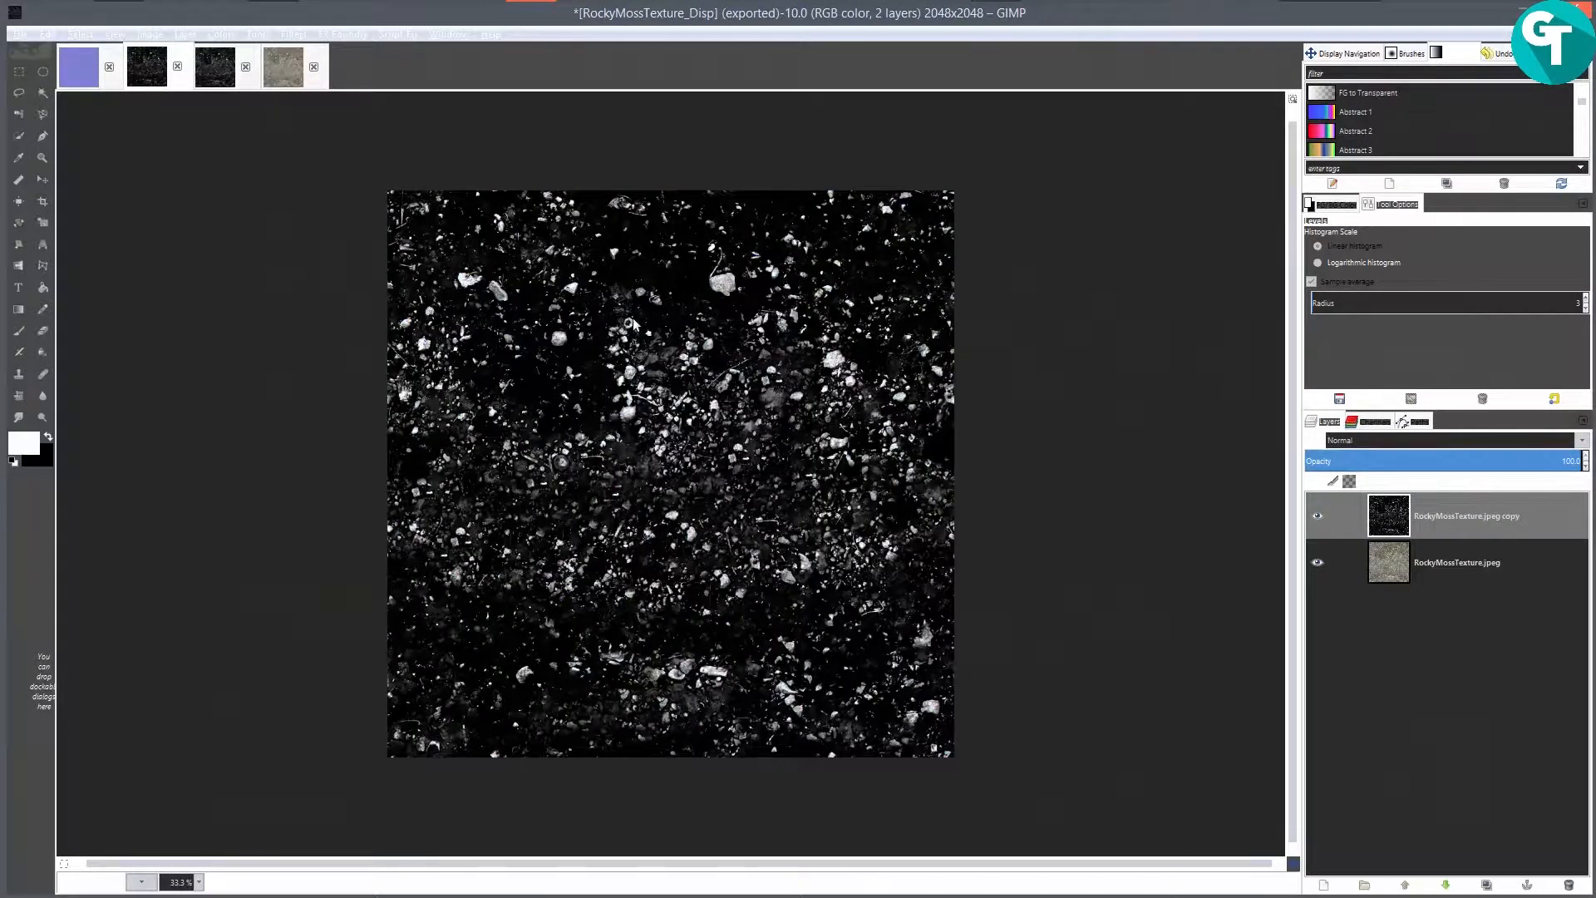
scroll(736, 507, down, 2)
scroll(743, 511, up, 2)
Step: Inspect the RocyMoss material's nodes up to the Material Output in Blender, and return to the displacement map in GIMP
mouse_move(1376, 8)
click(1303, 17)
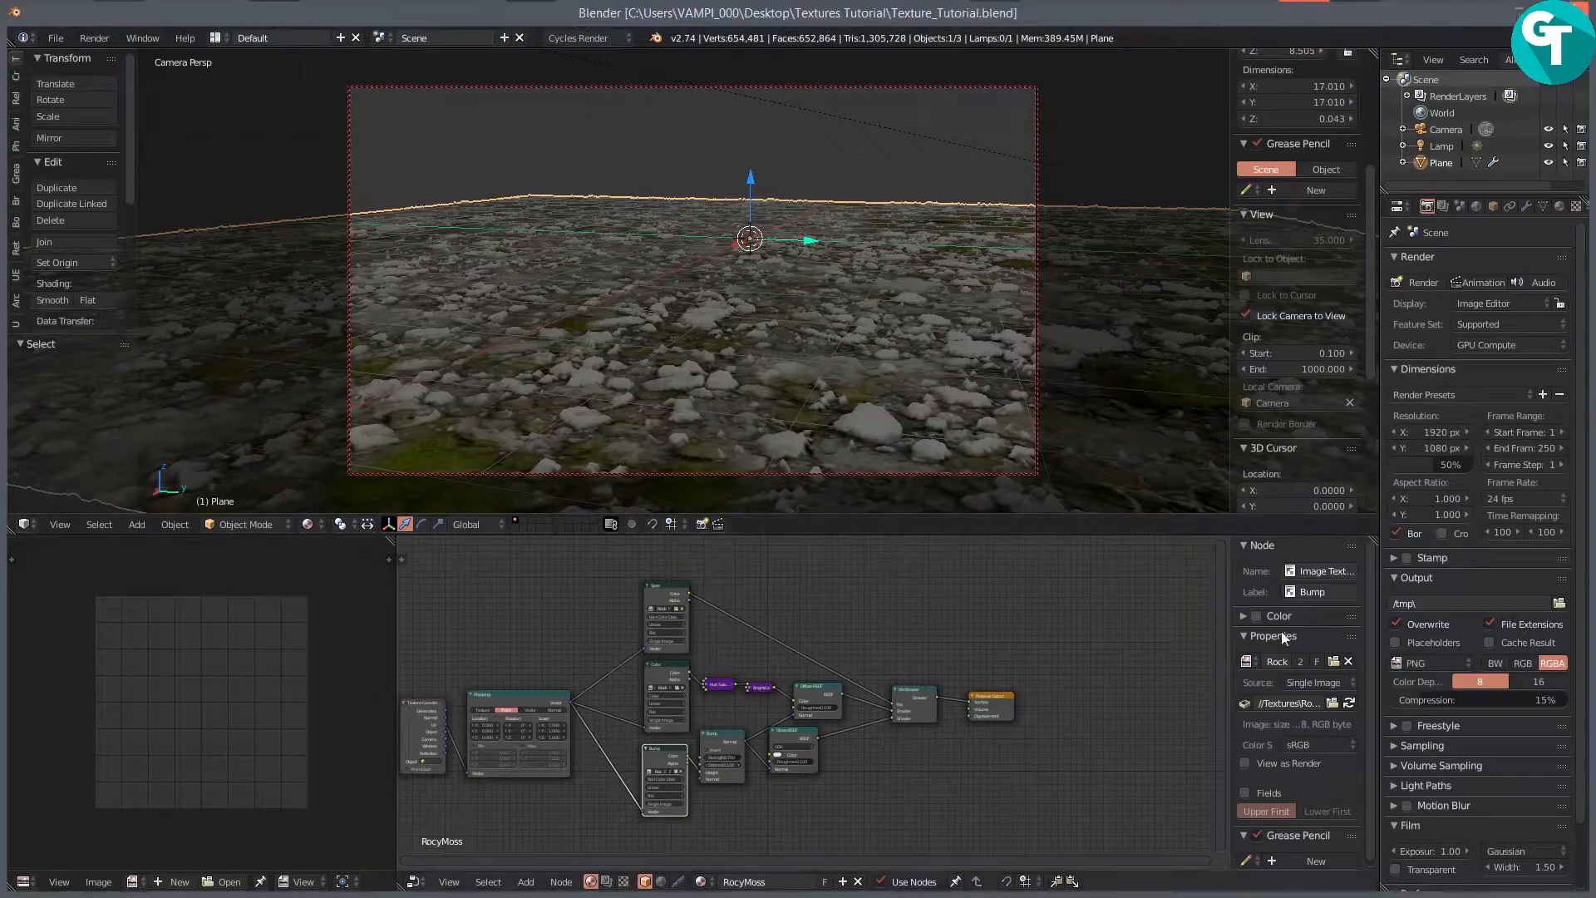
scroll(1004, 765, up, 4)
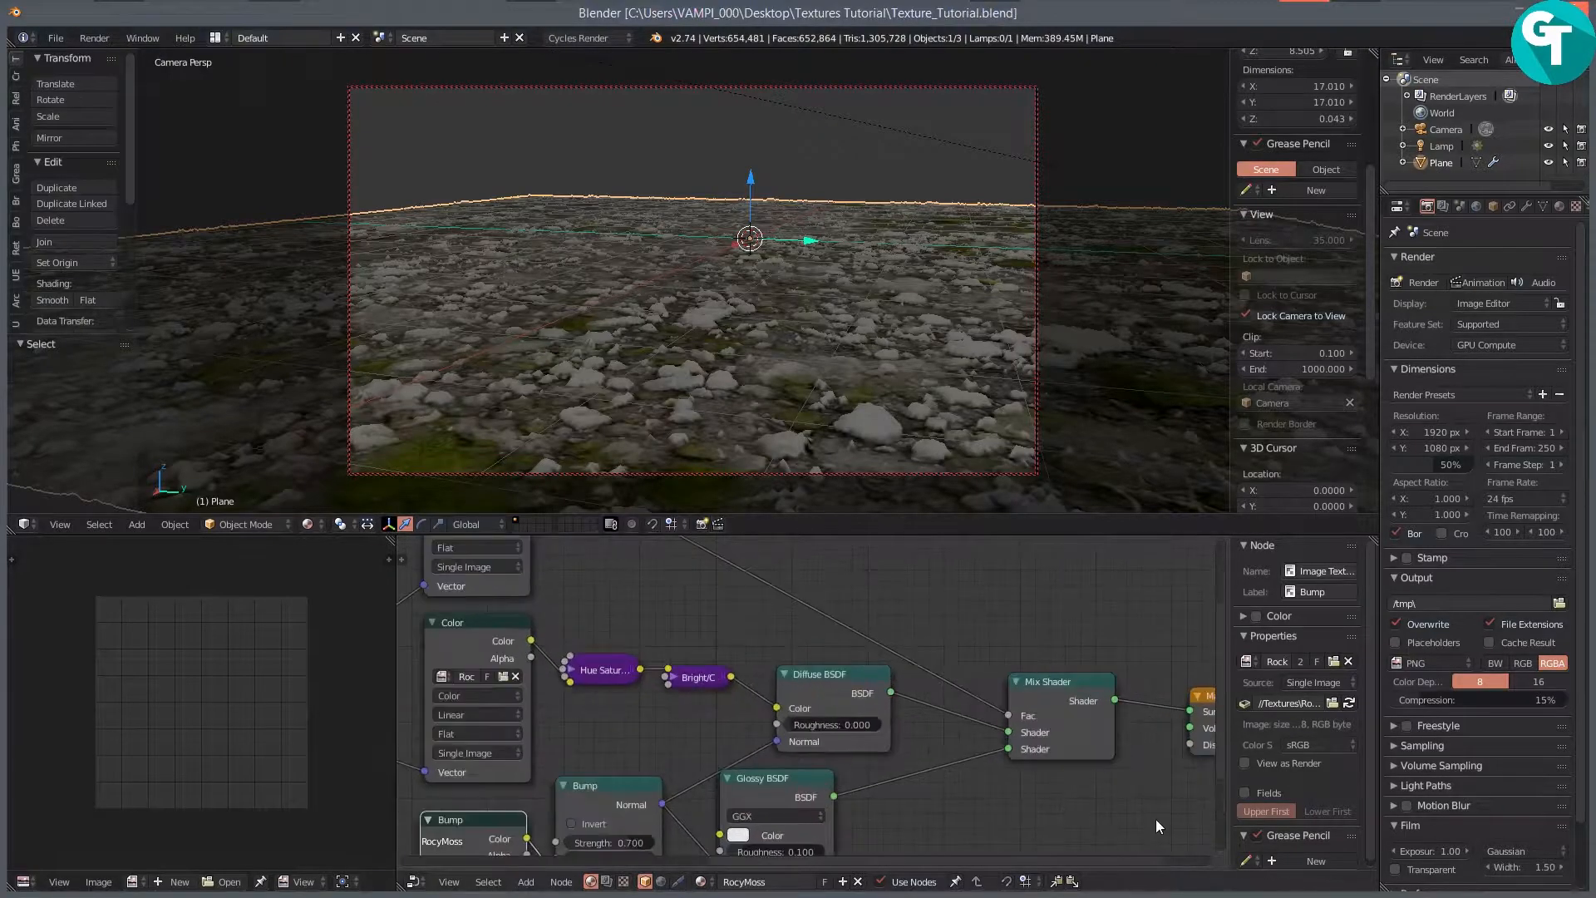
drag(785, 778, 755, 774)
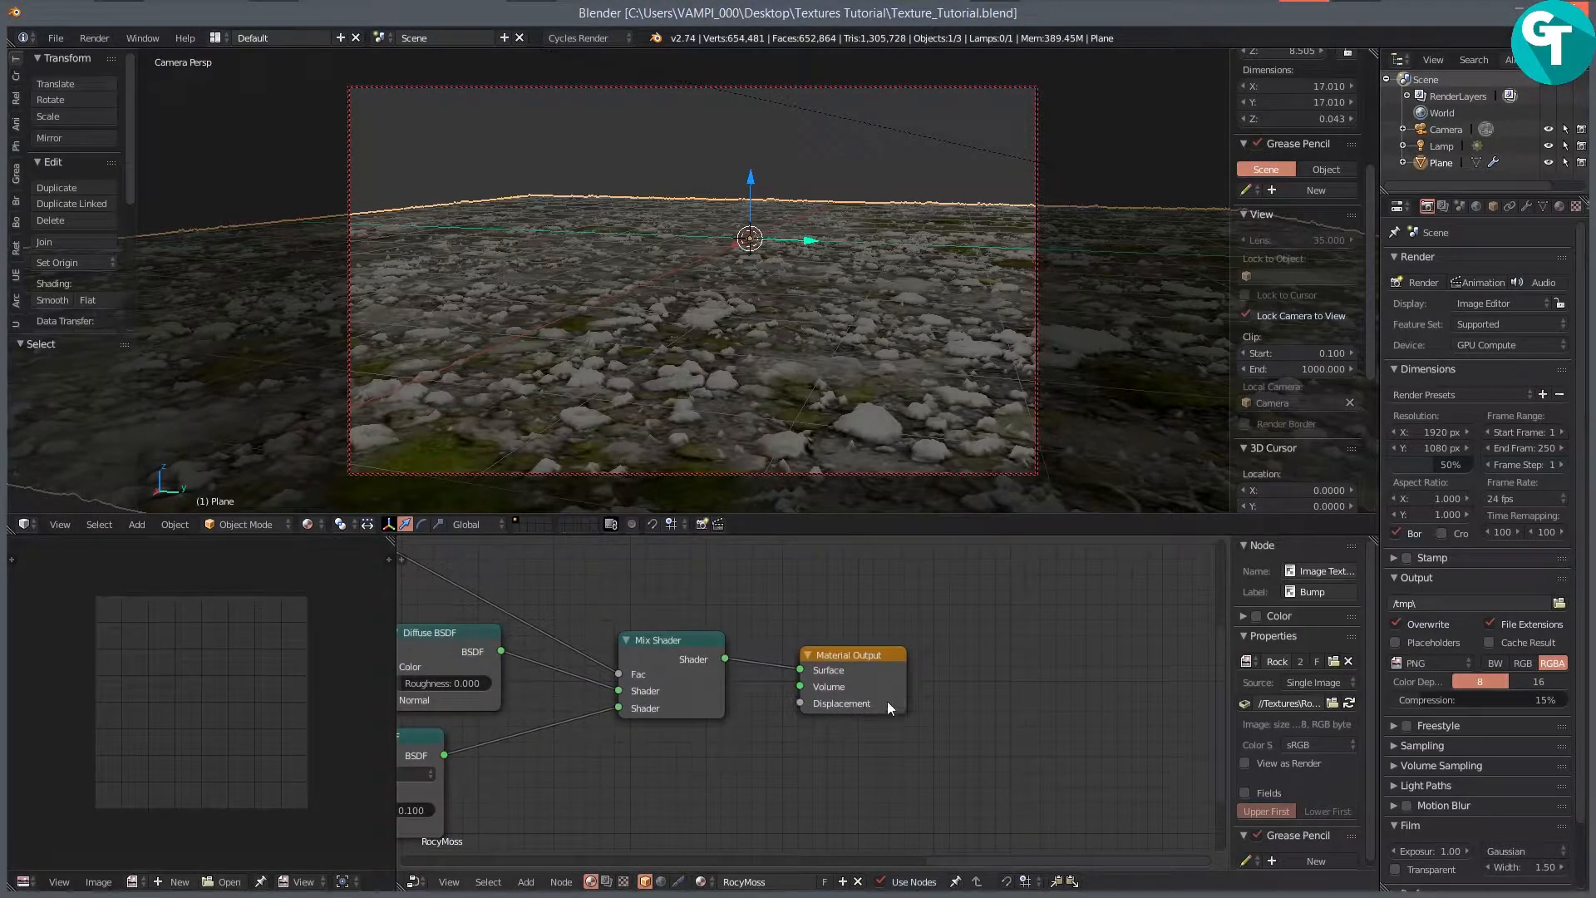
mouse_move(990, 10)
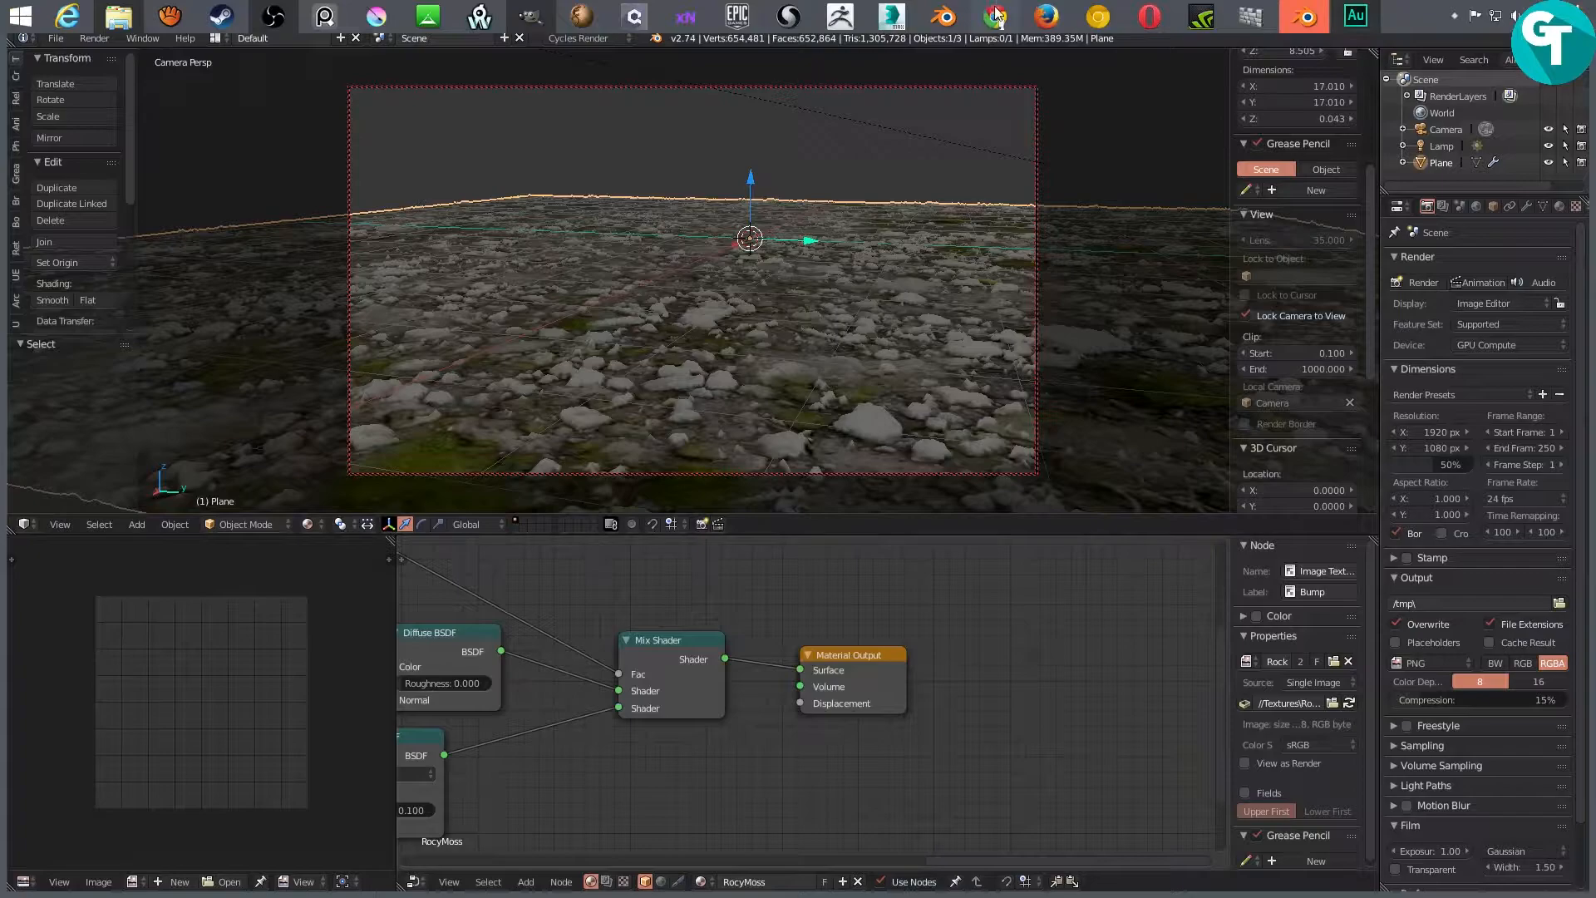
click(530, 15)
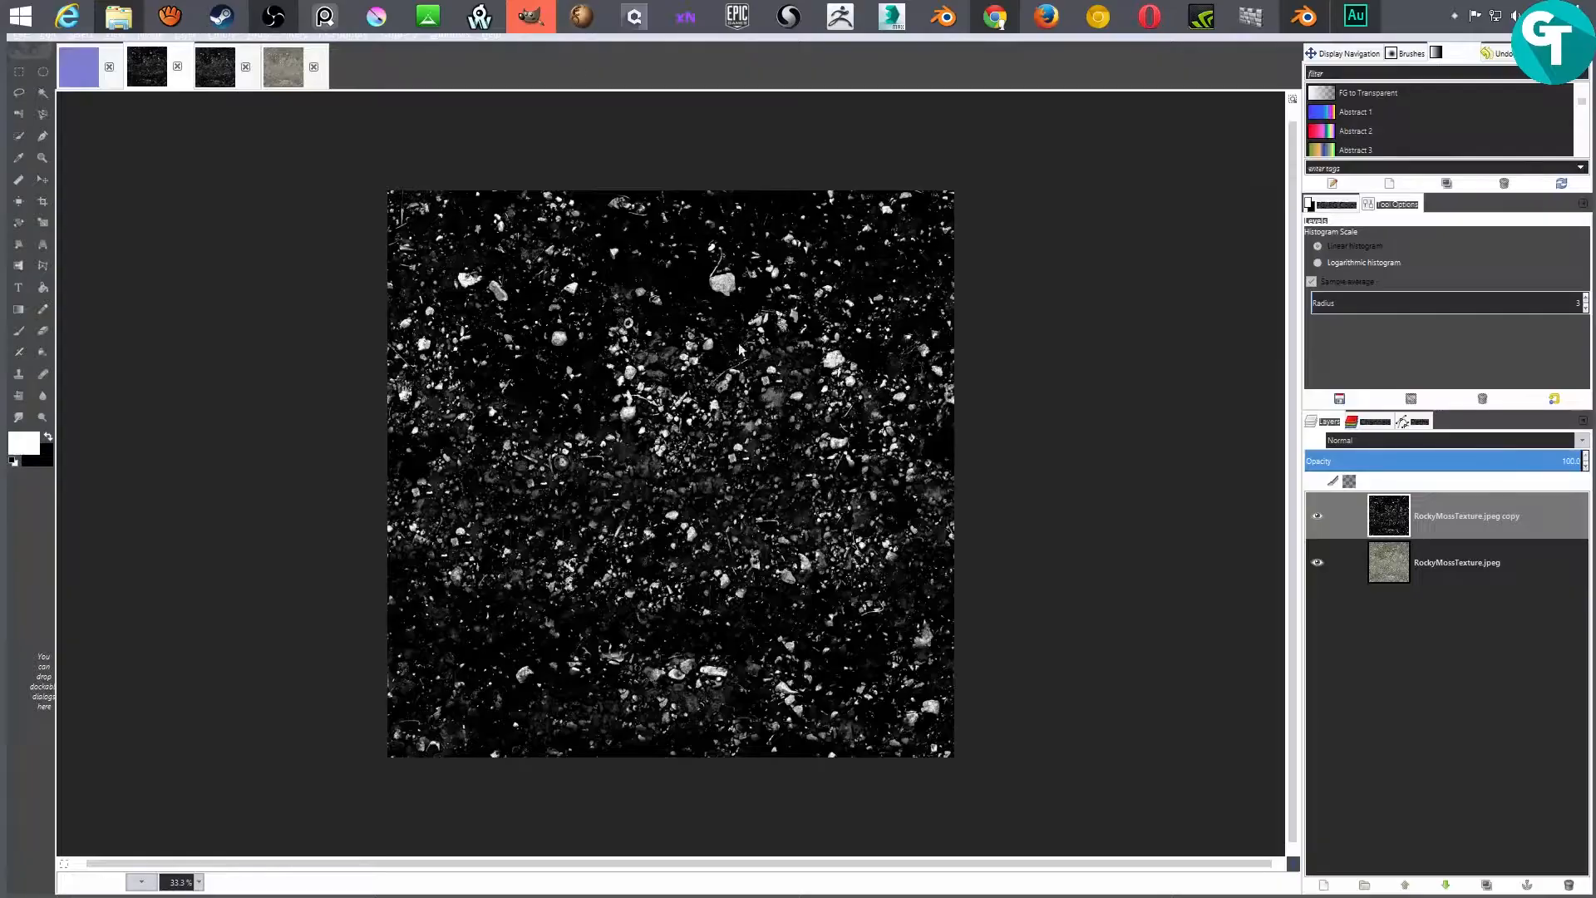
Step: Examine the RockyMossTexture colour image up close and as a whole
click(283, 69)
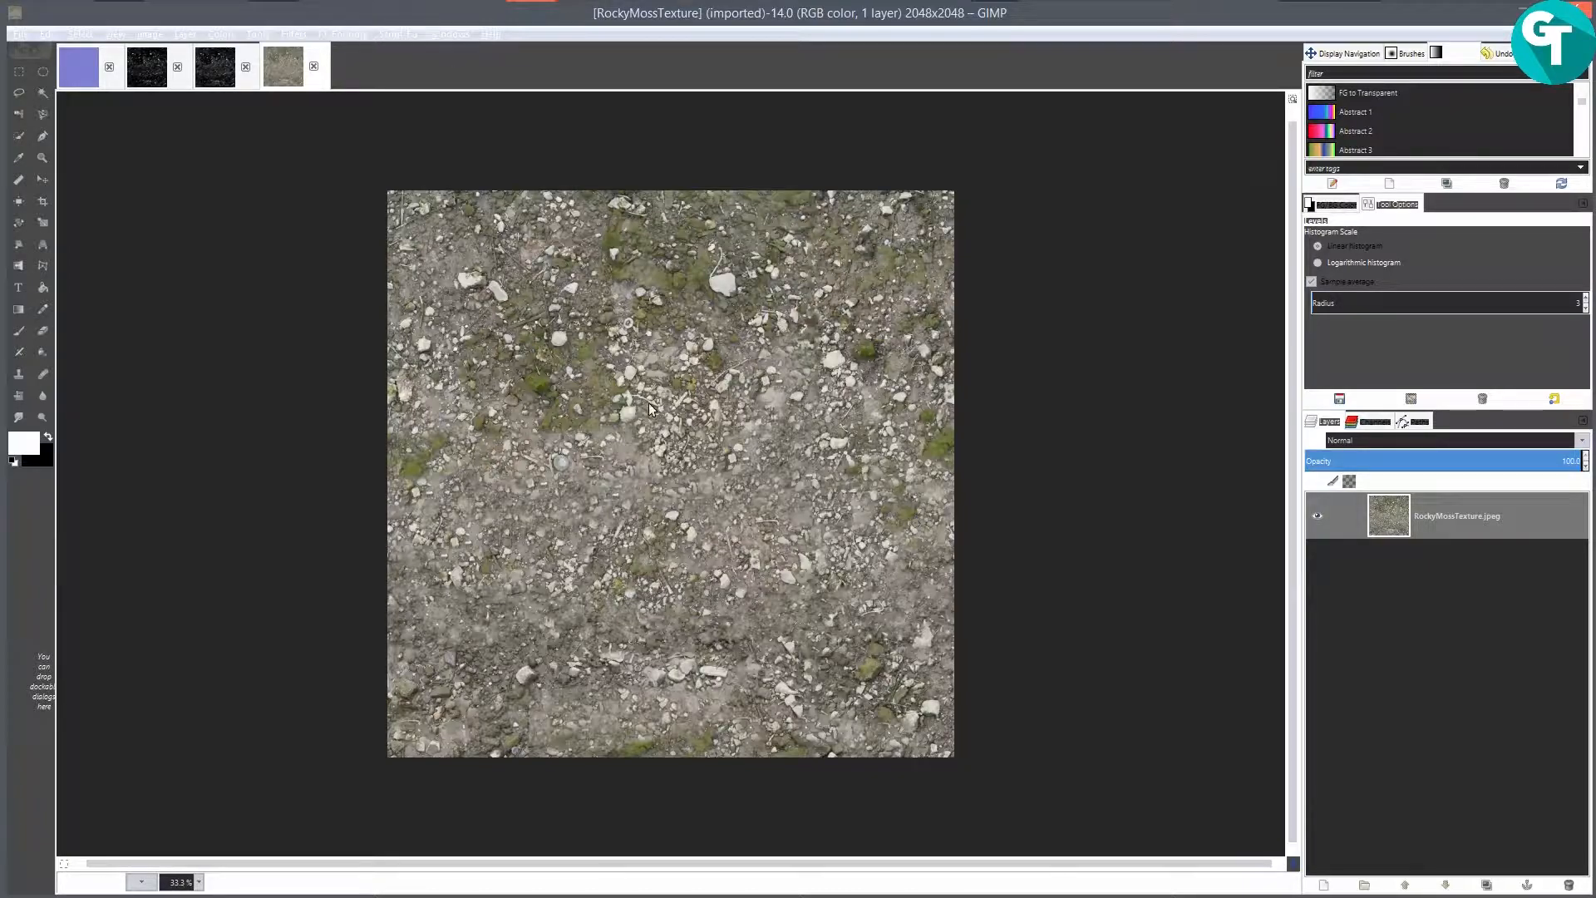
scroll(712, 530, down, 1)
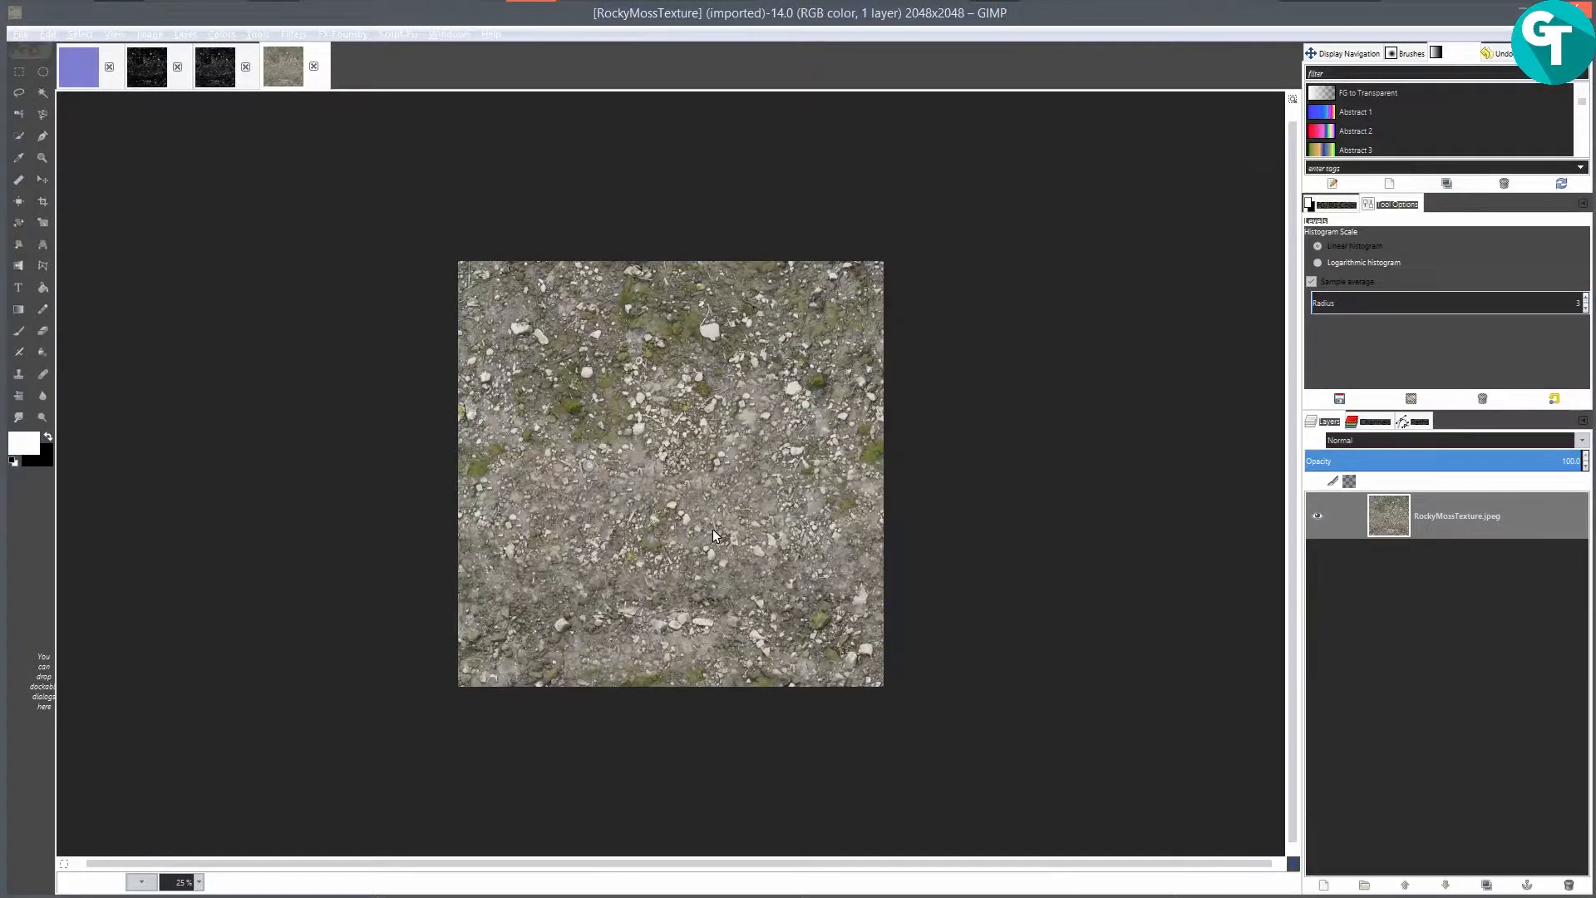
scroll(712, 529, up, 3)
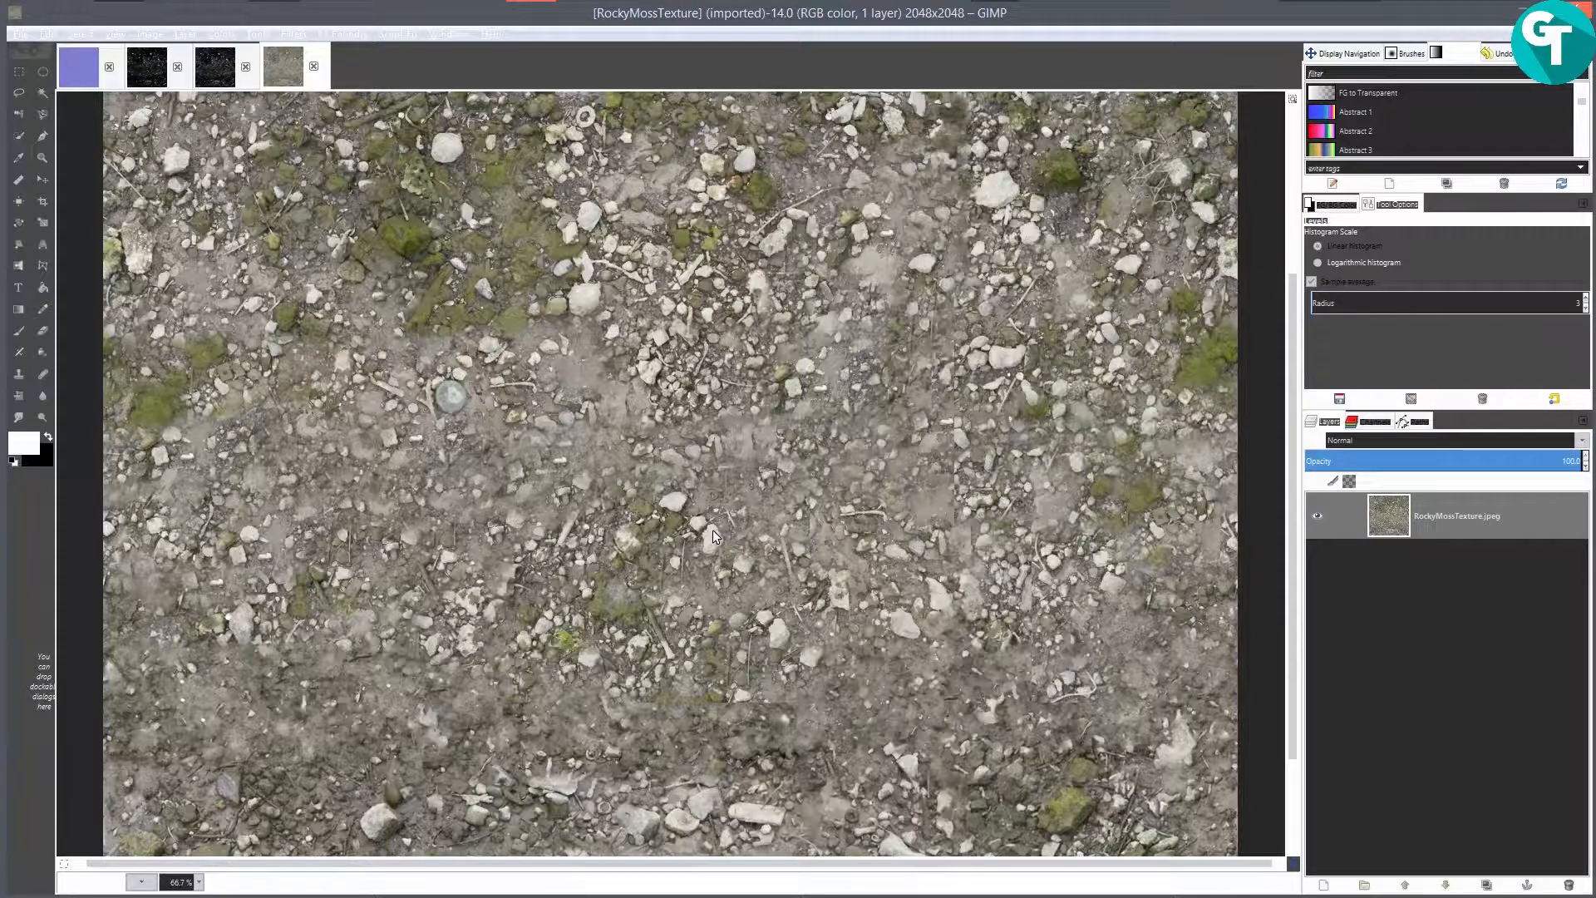
scroll(635, 465, down, 3)
scroll(602, 526, up, 1)
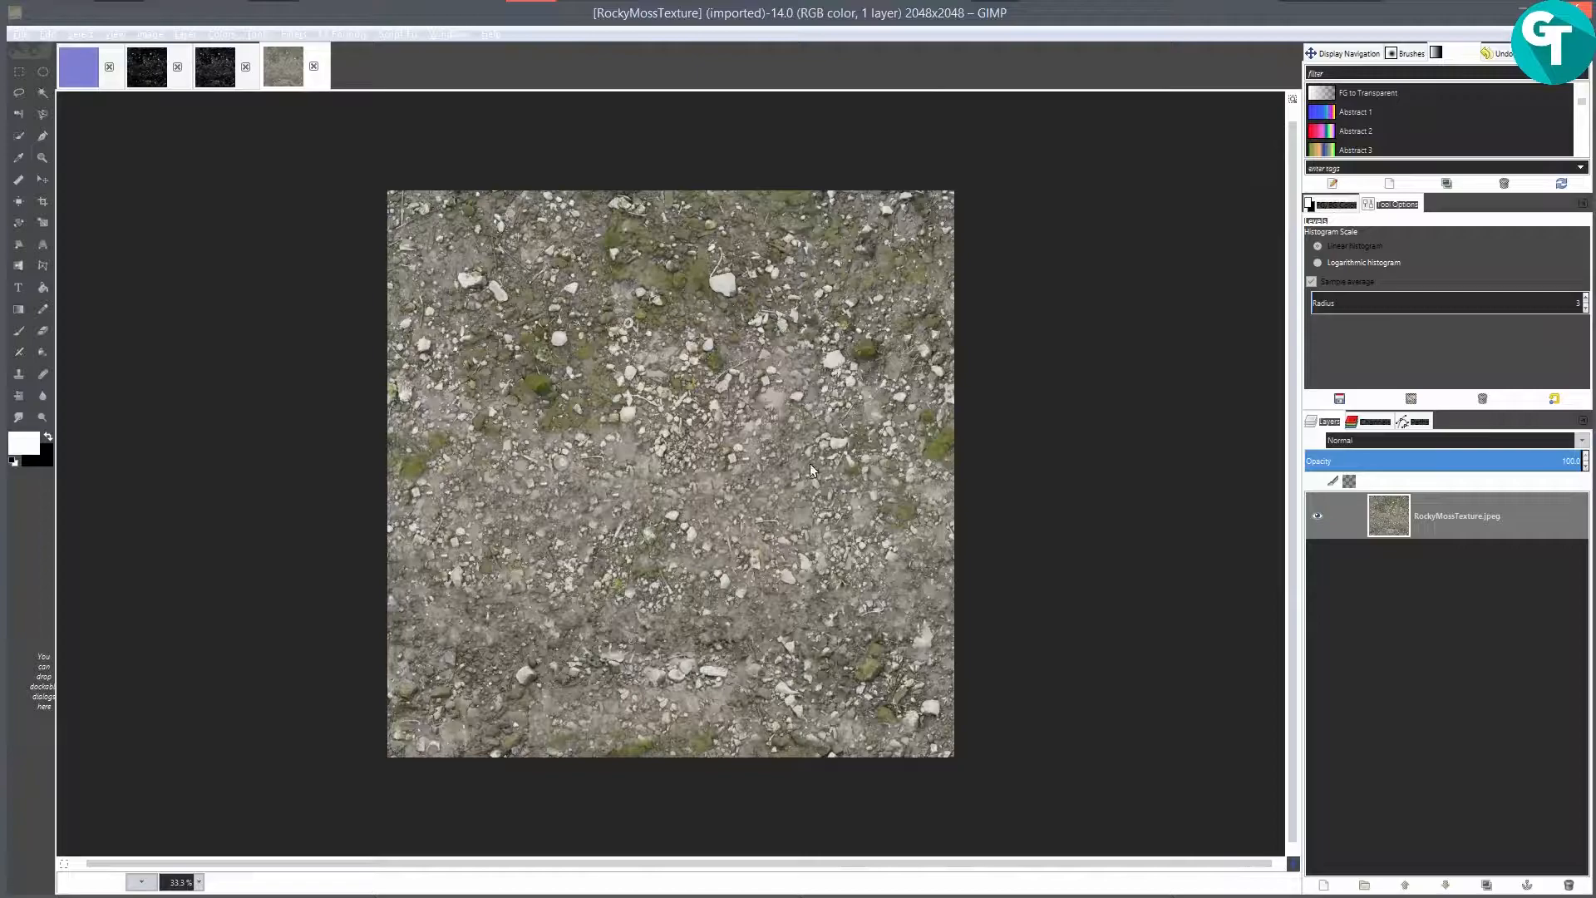
scroll(811, 574, down, 1)
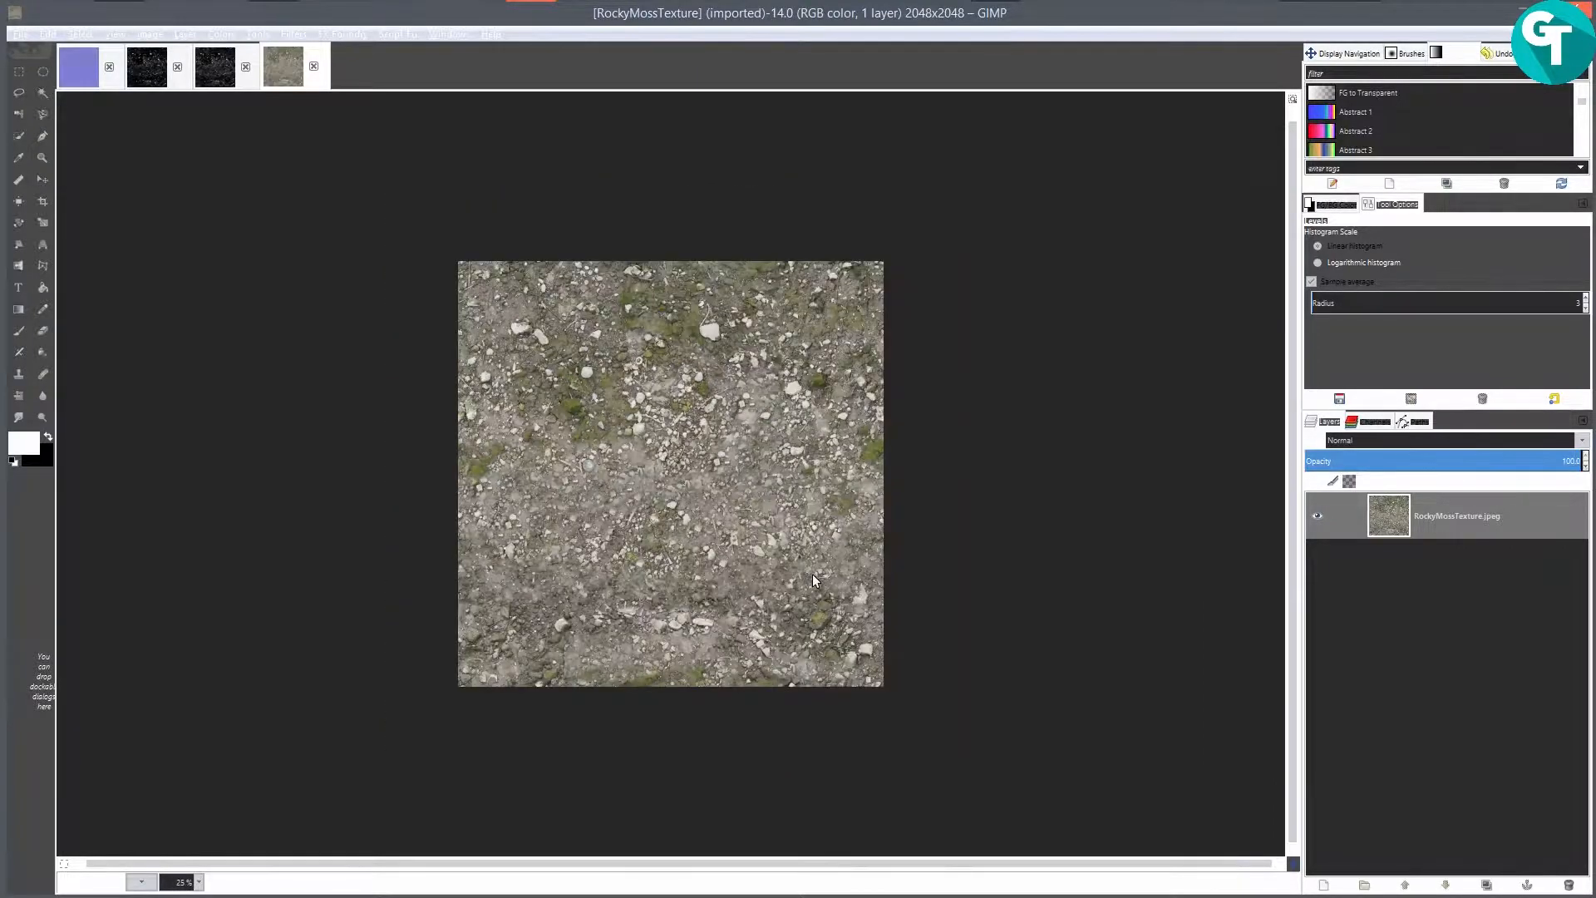
scroll(799, 585, up, 2)
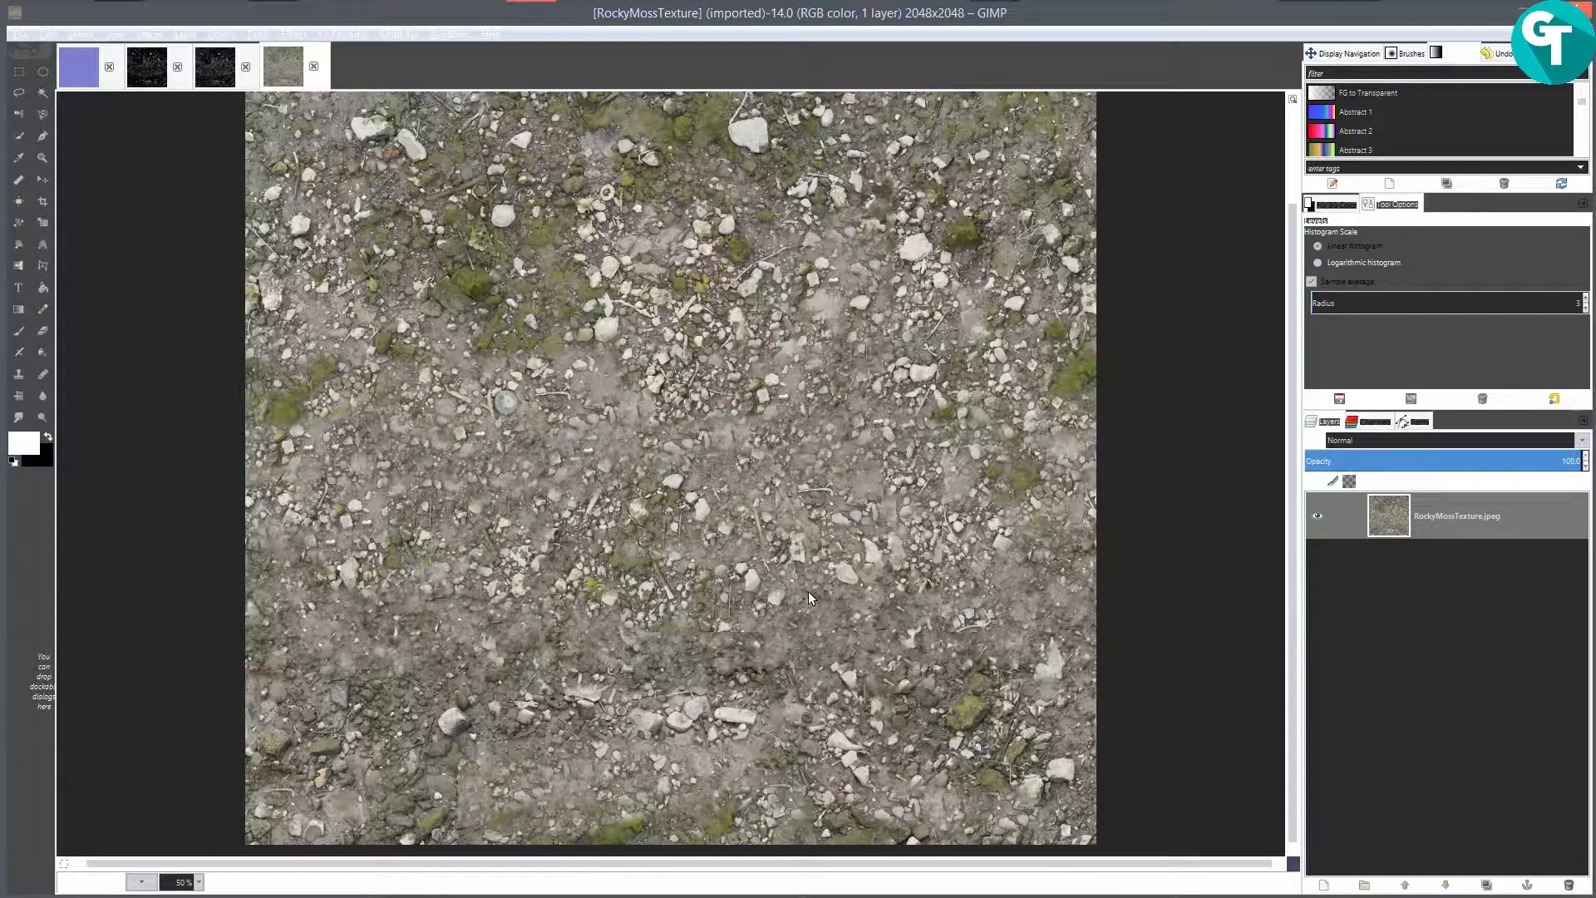
scroll(678, 637, down, 1)
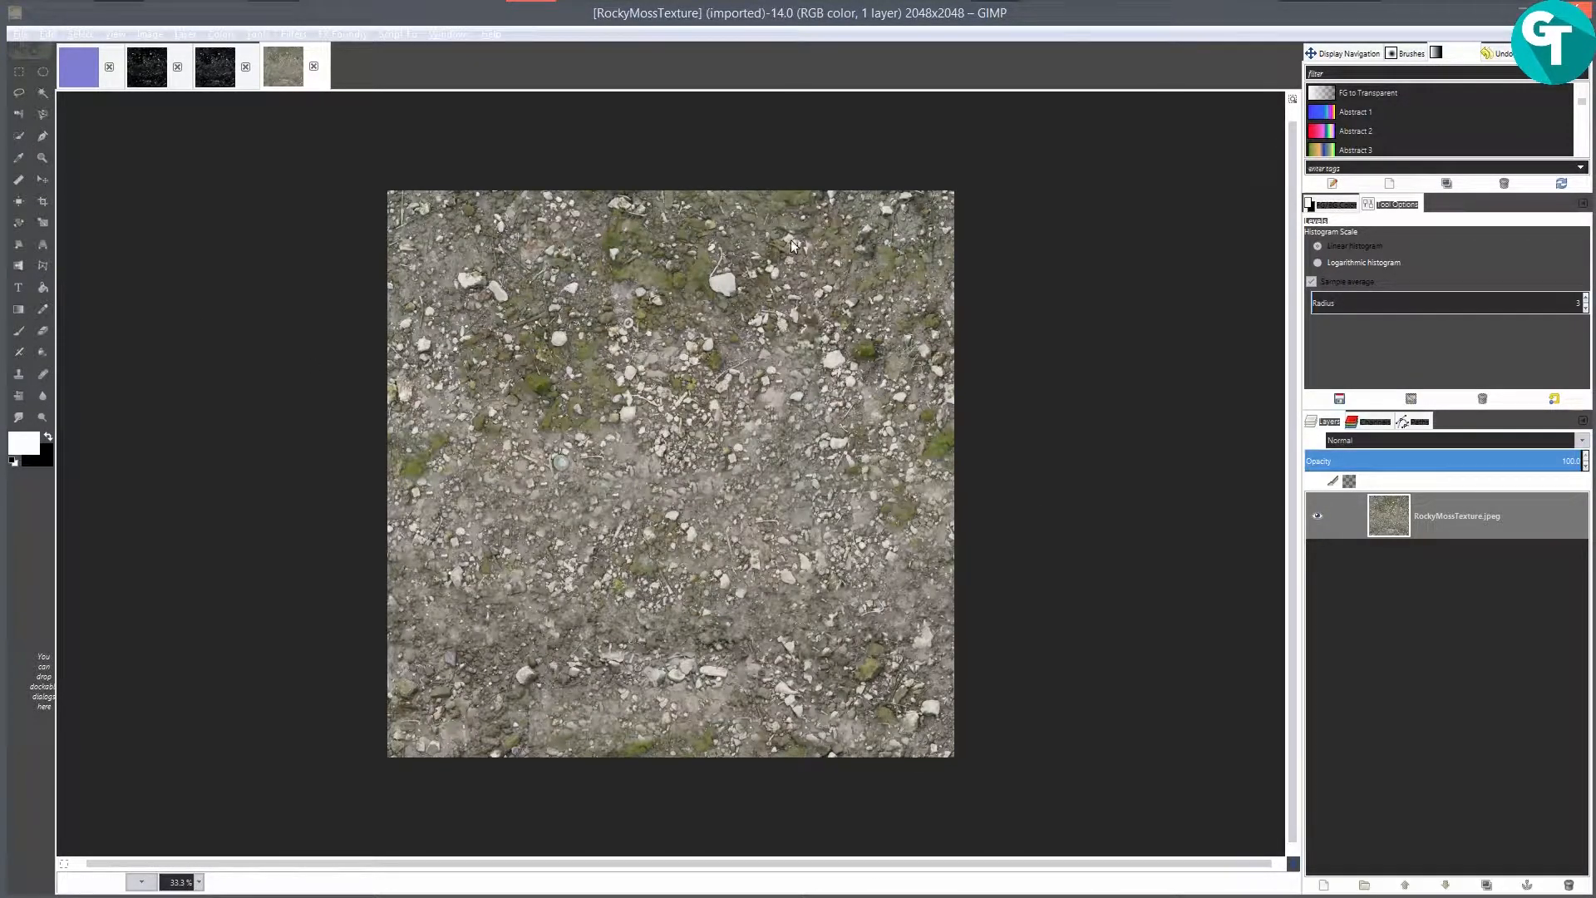
scroll(670, 503, up, 1)
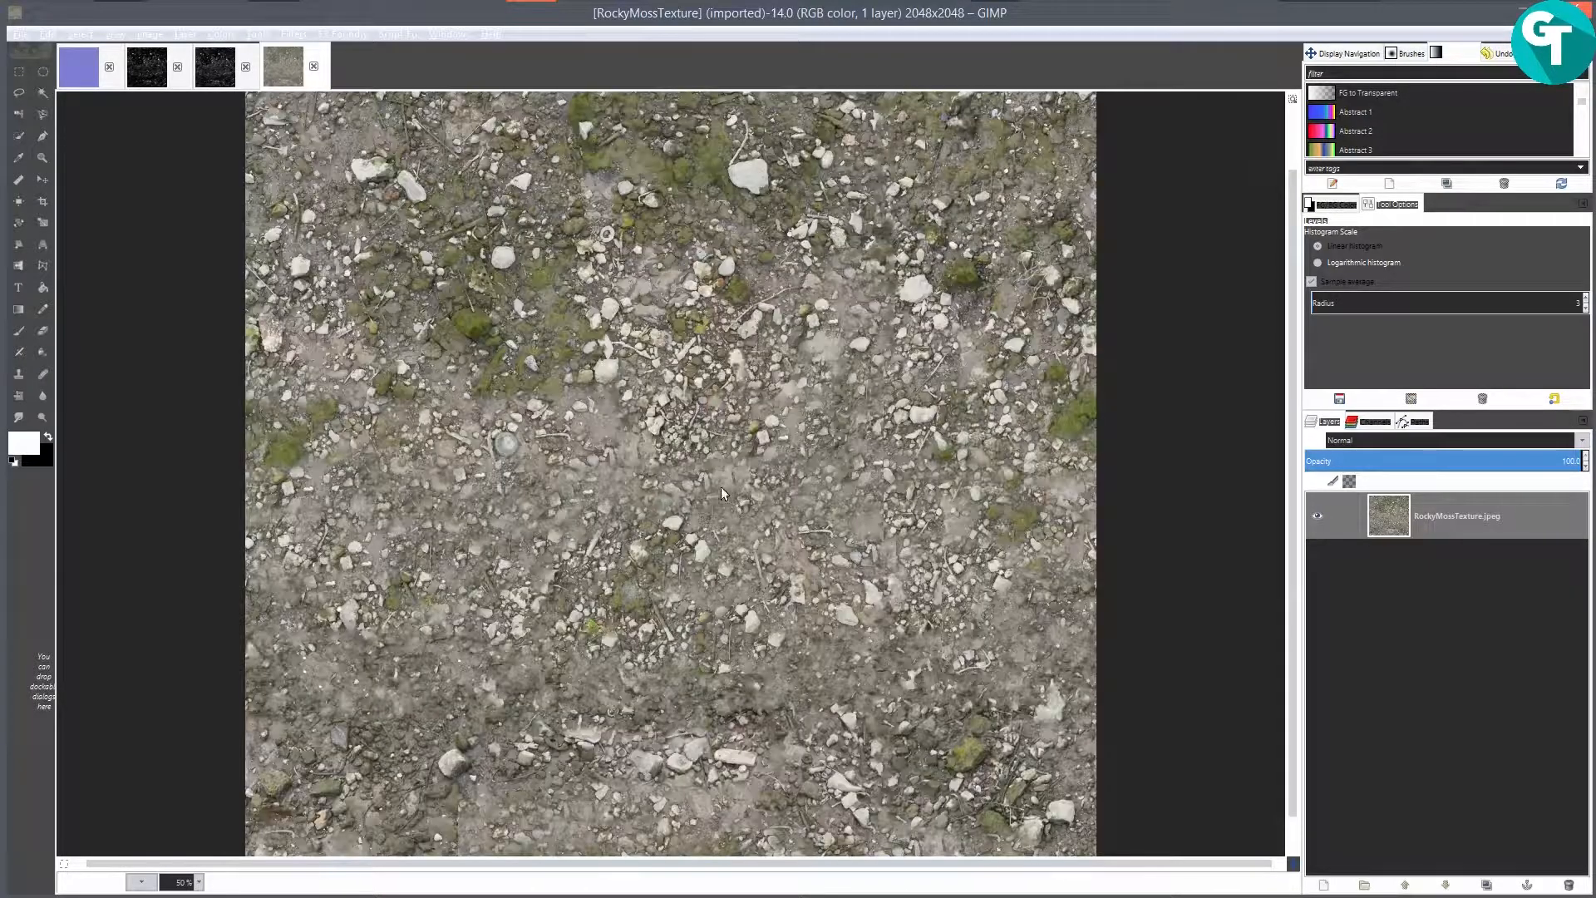
scroll(727, 428, down, 2)
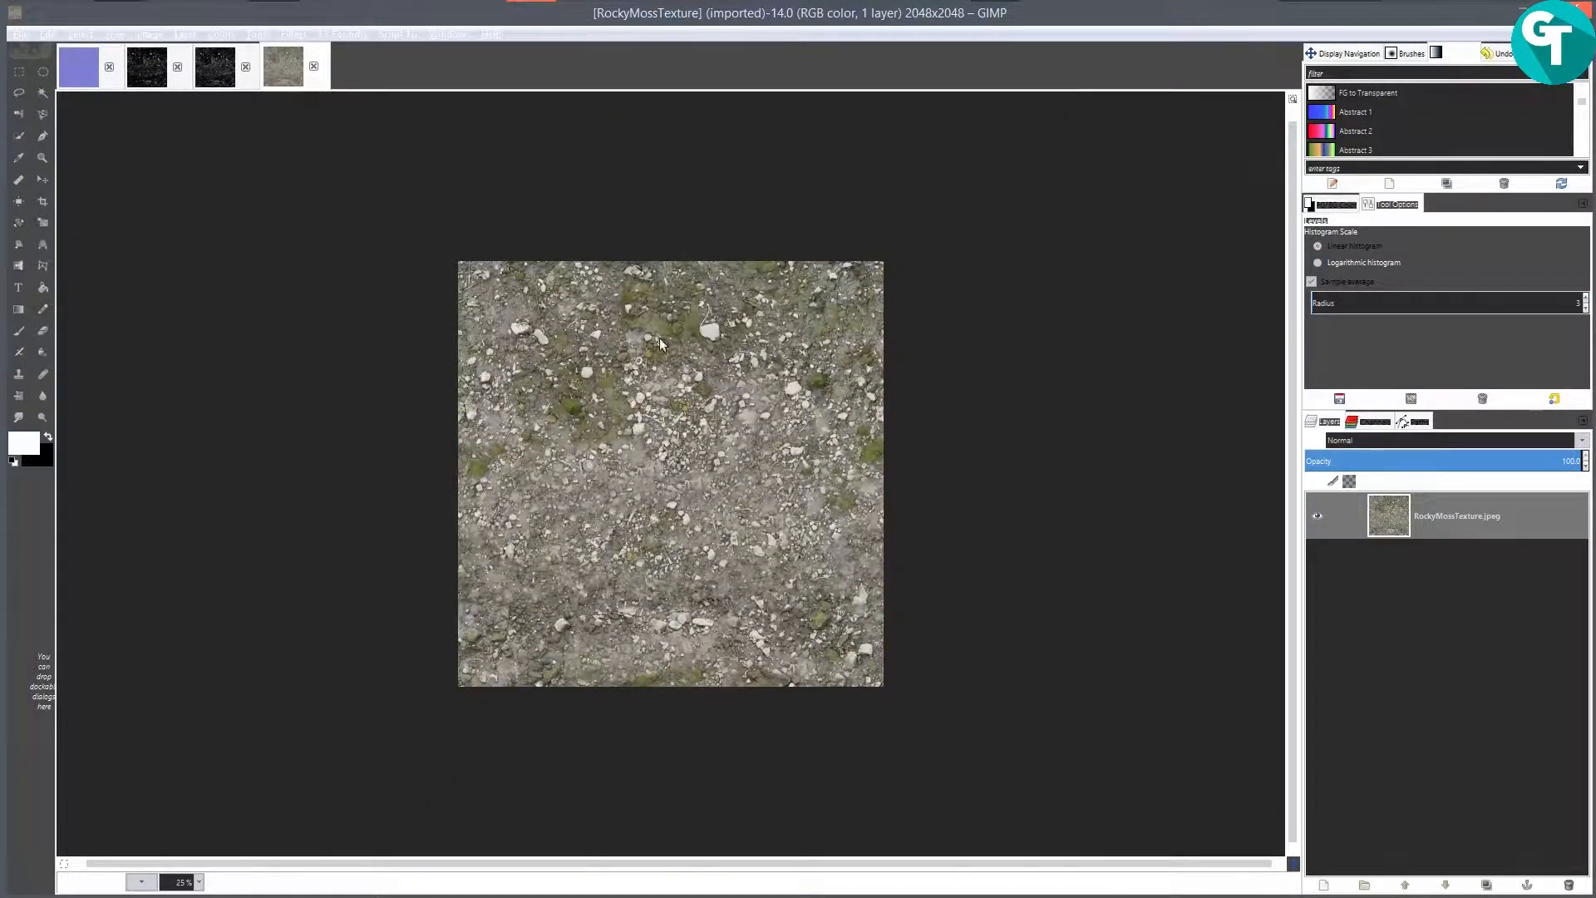
scroll(734, 629, up, 1)
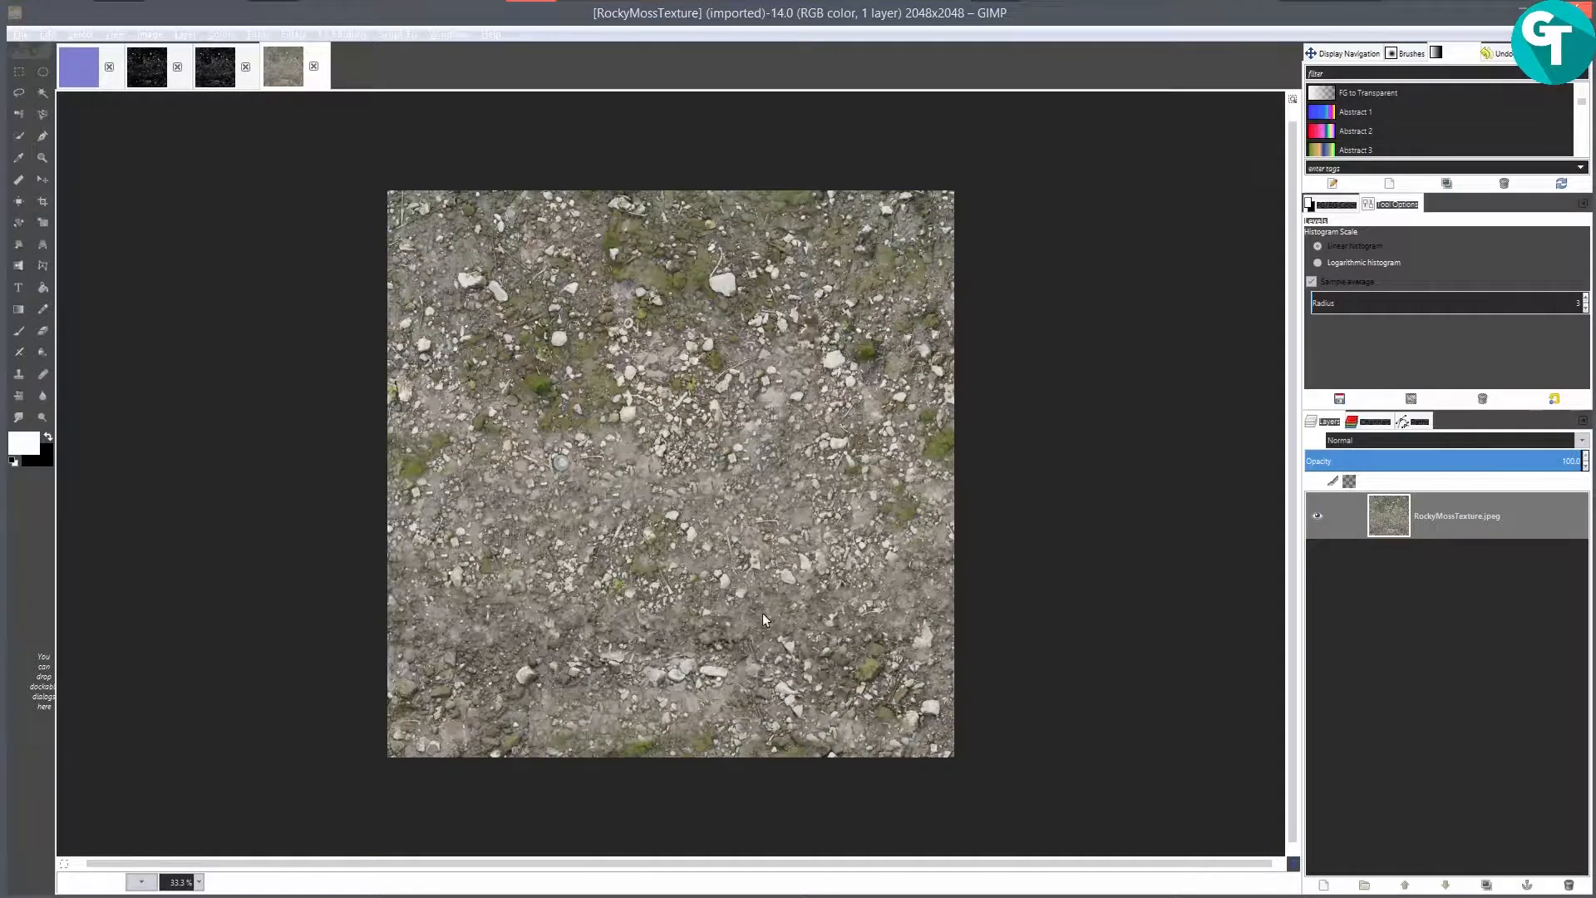
Step: Switch to Chrome and compare the old CGTextures home page with the Textures.com home page and its Cracked soil category
click(996, 17)
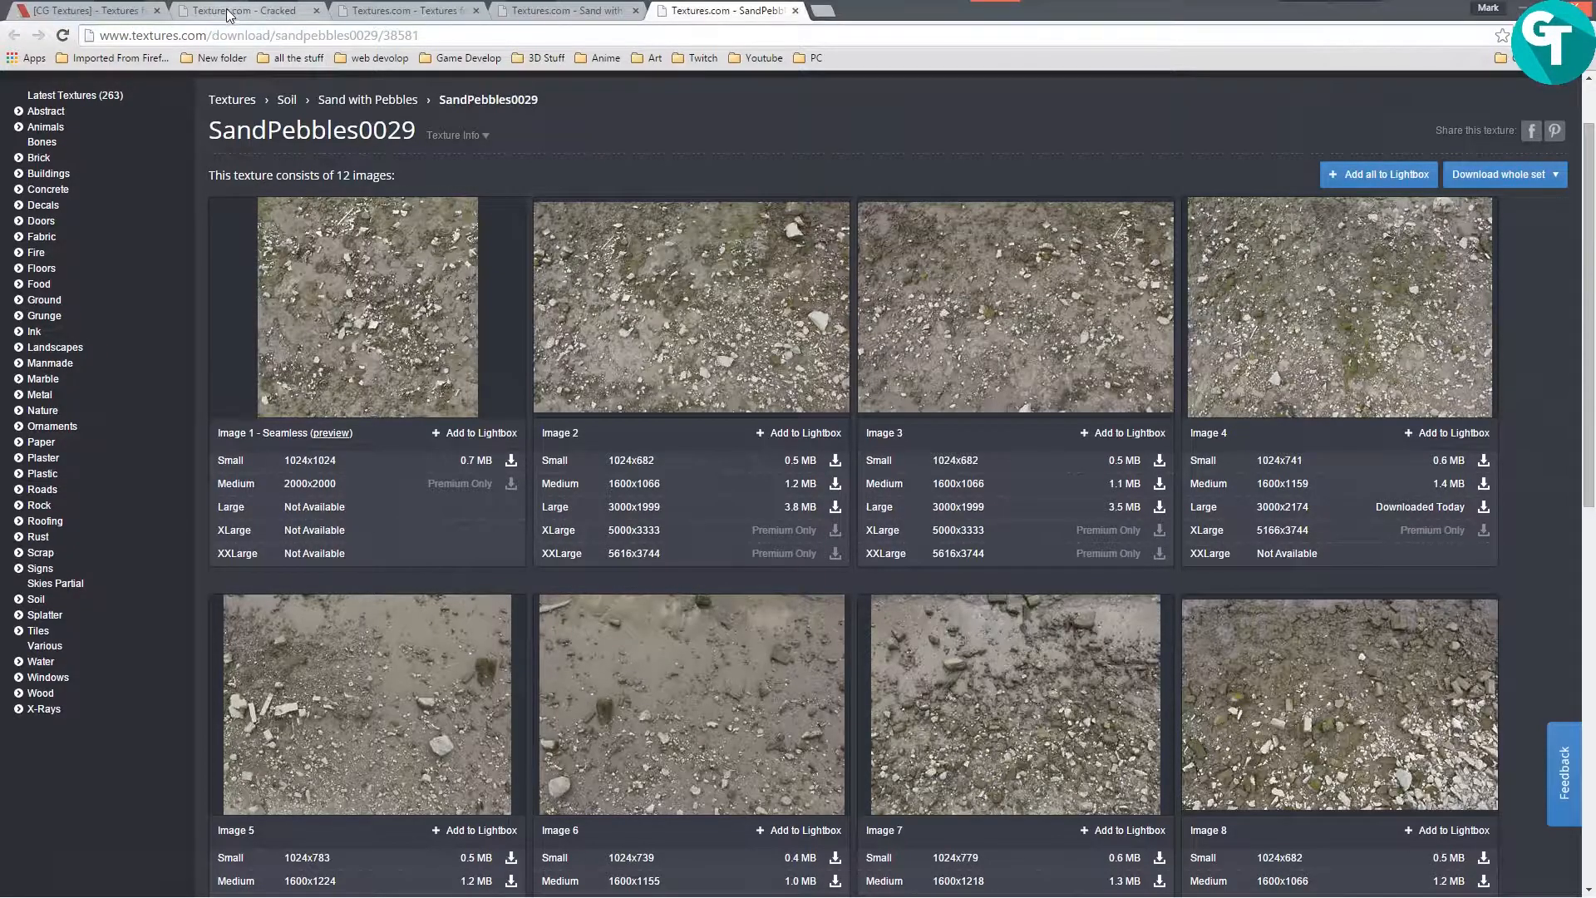
click(107, 10)
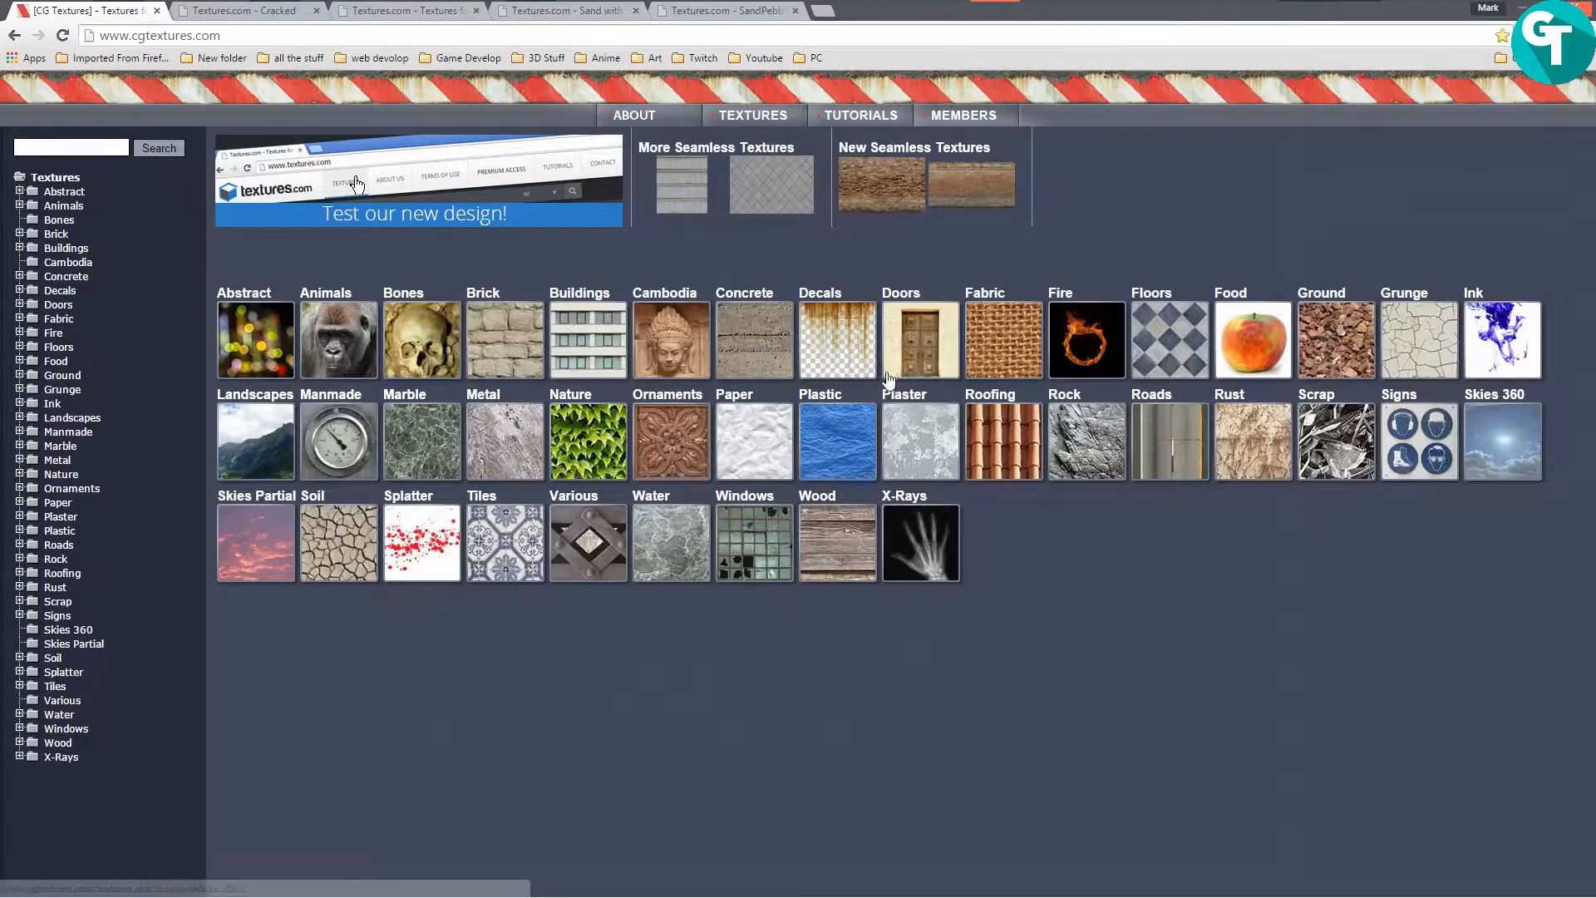
click(279, 12)
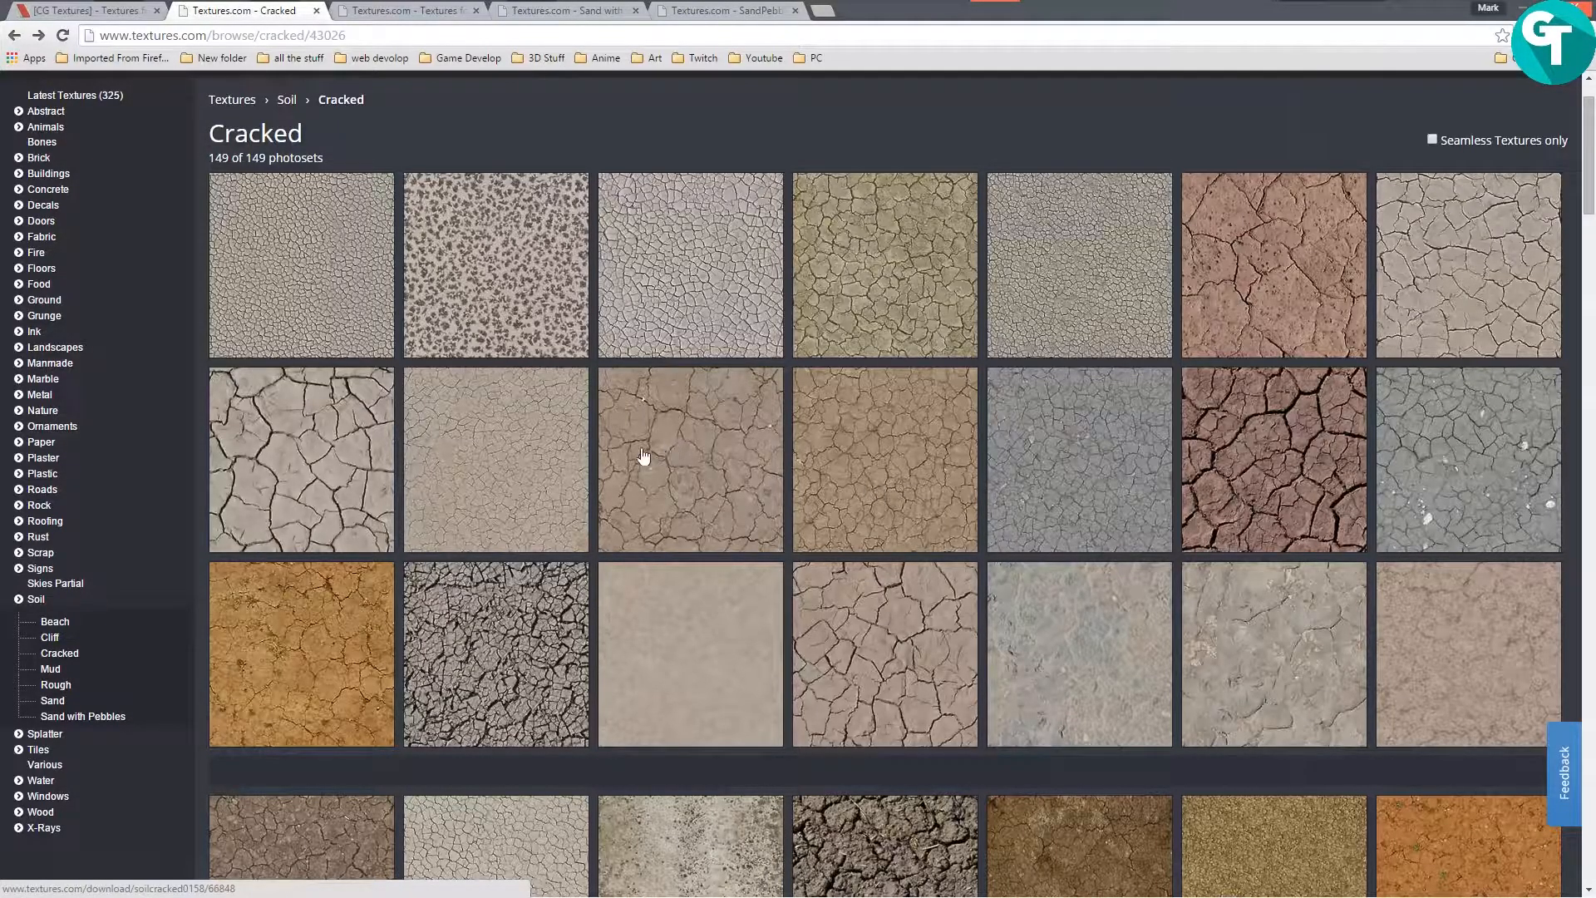
click(415, 15)
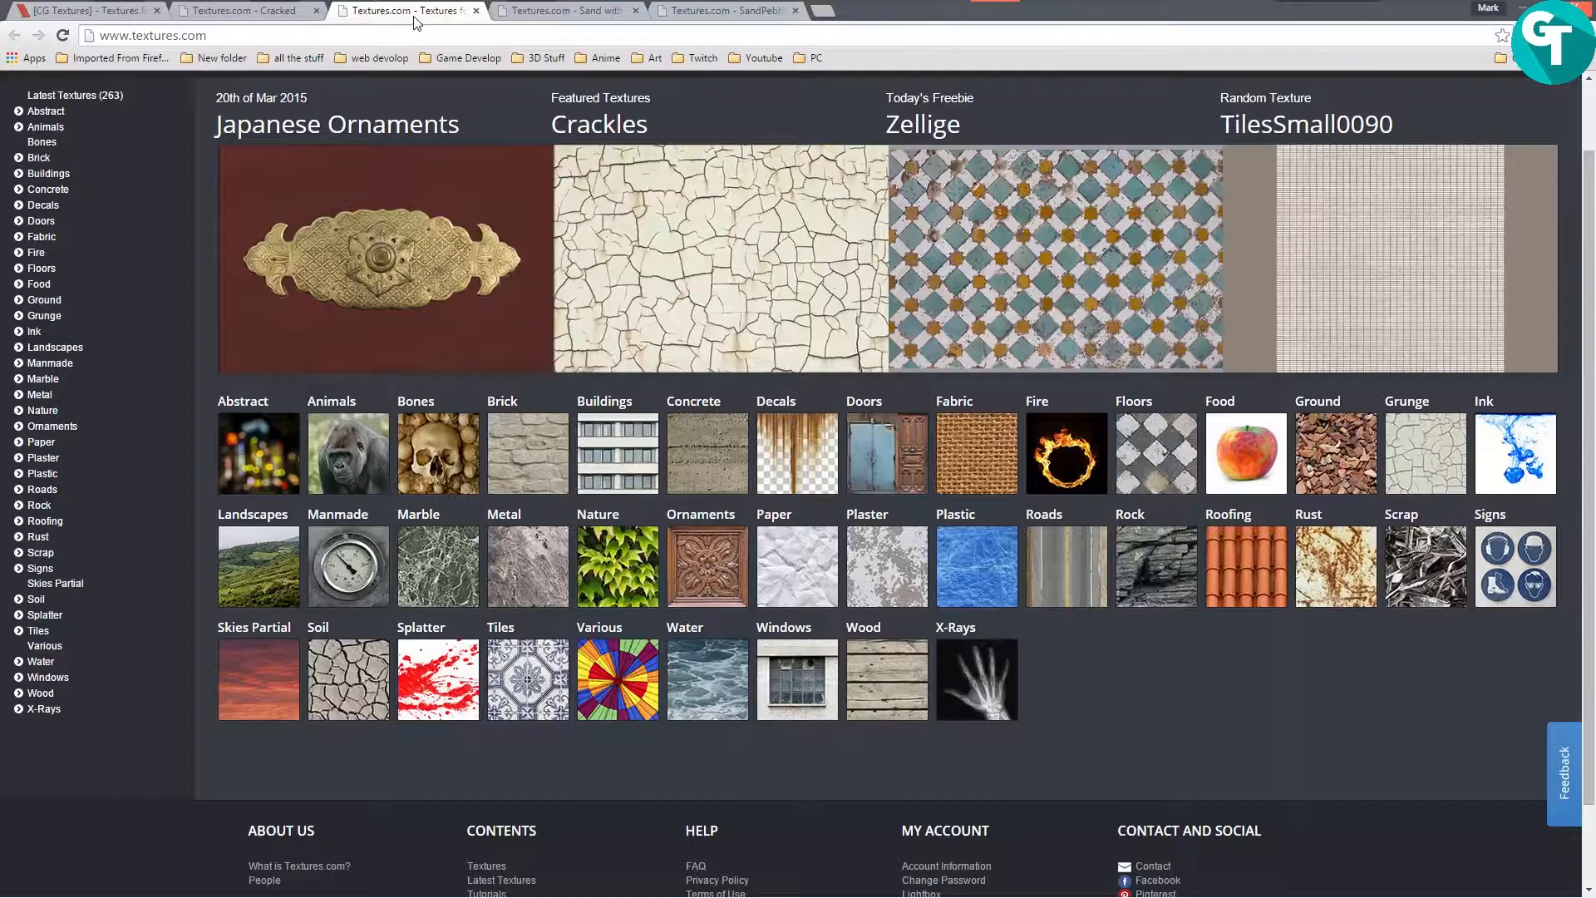
click(108, 11)
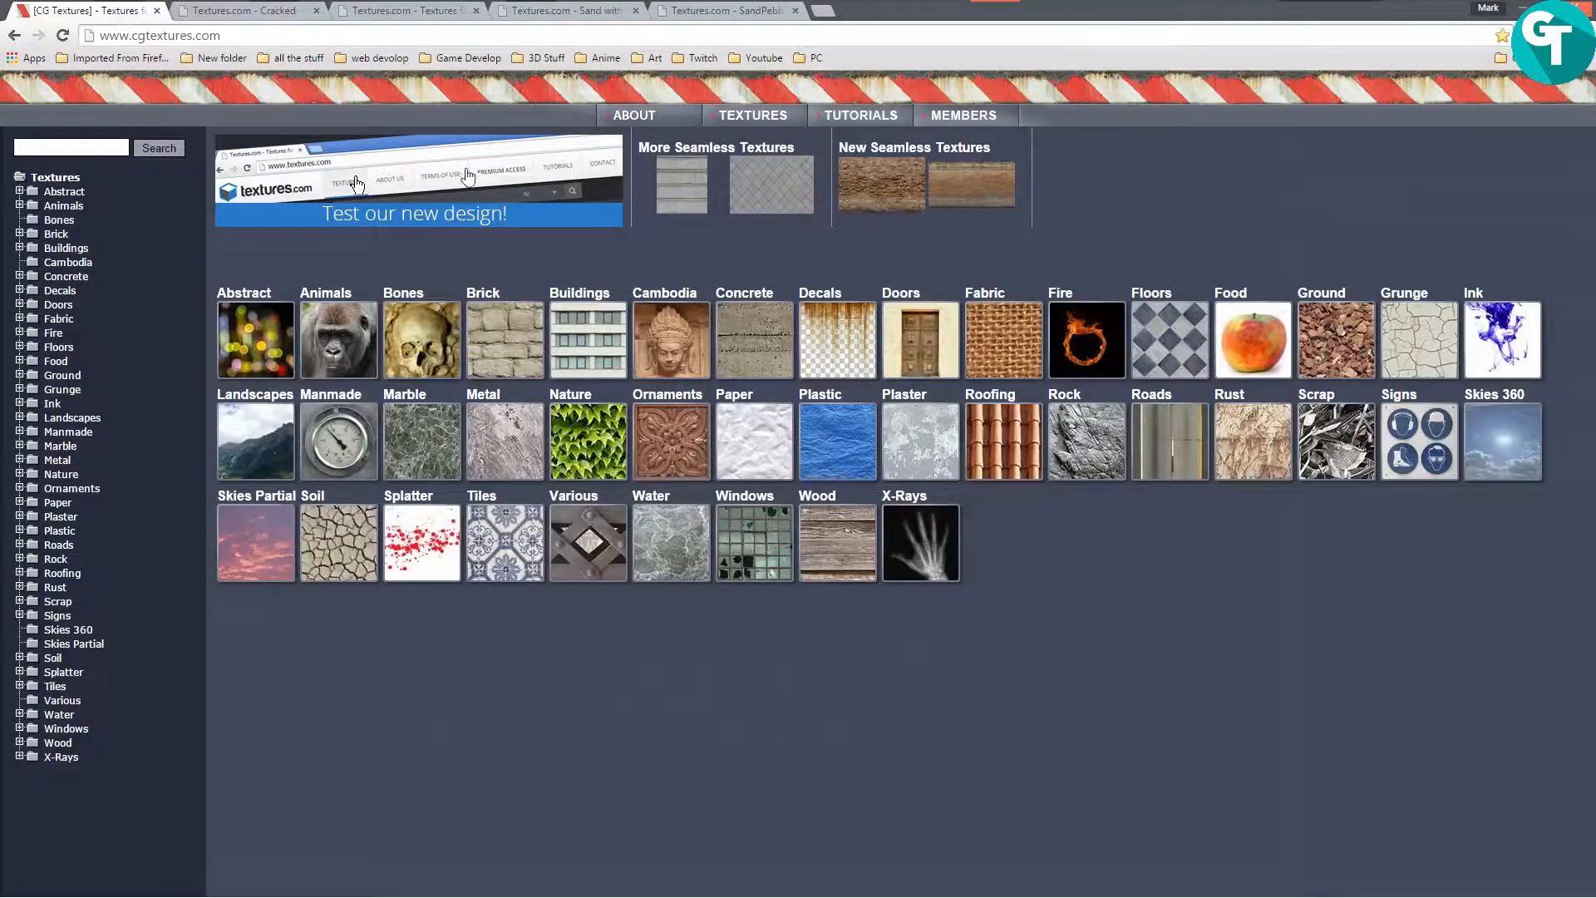
click(399, 13)
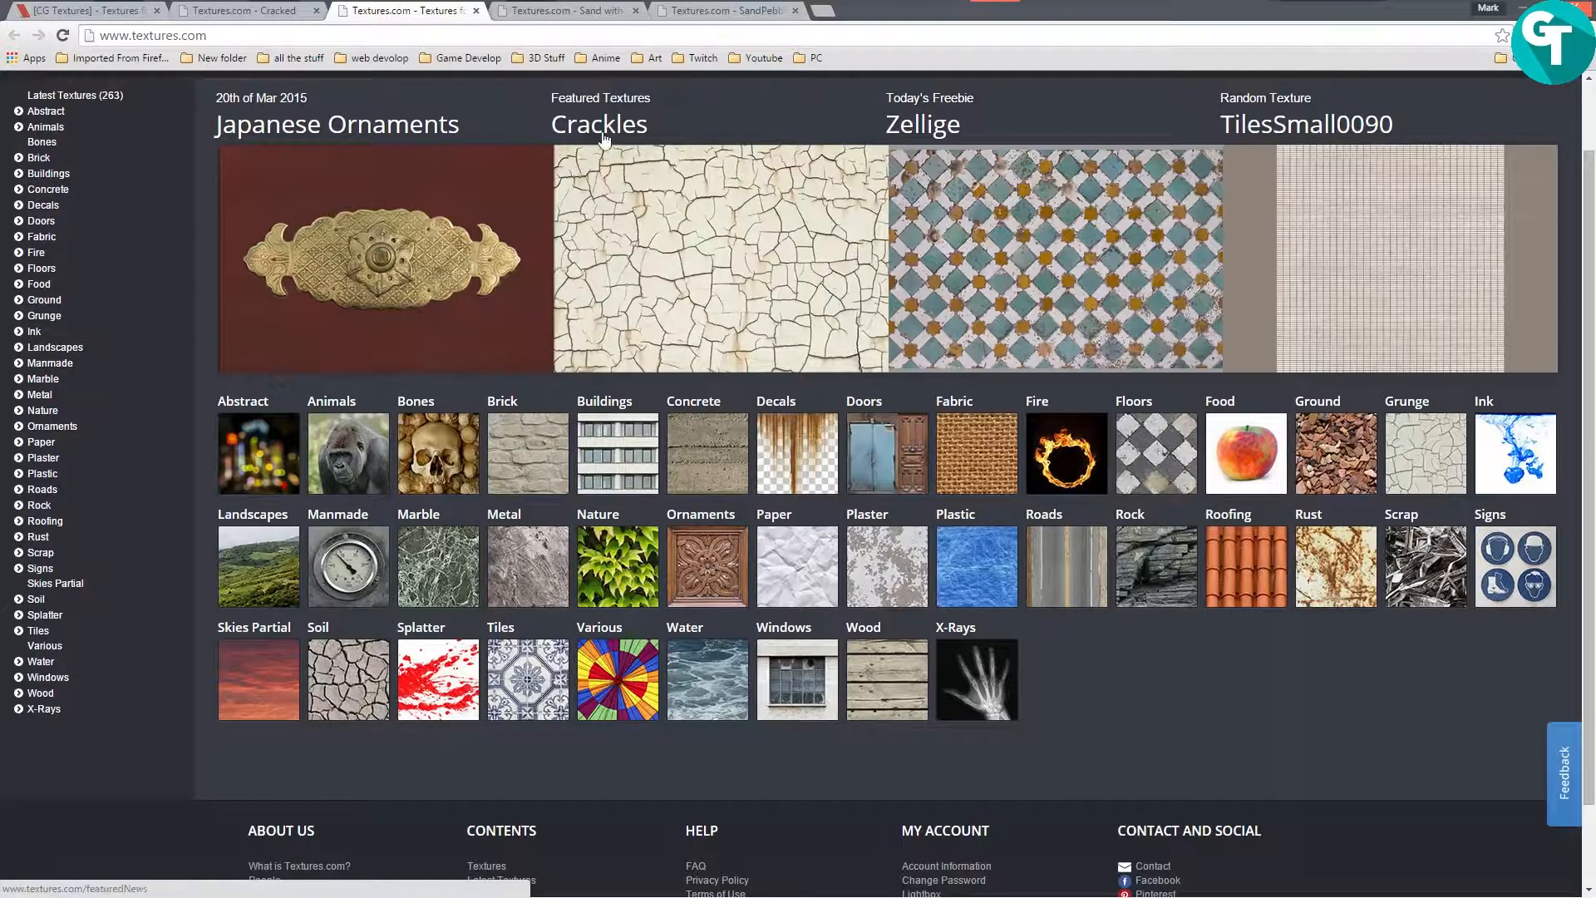
Step: Look over the Sand with Pebbles category on Textures.com and the image set of the SandPebbles0029 texture
click(532, 15)
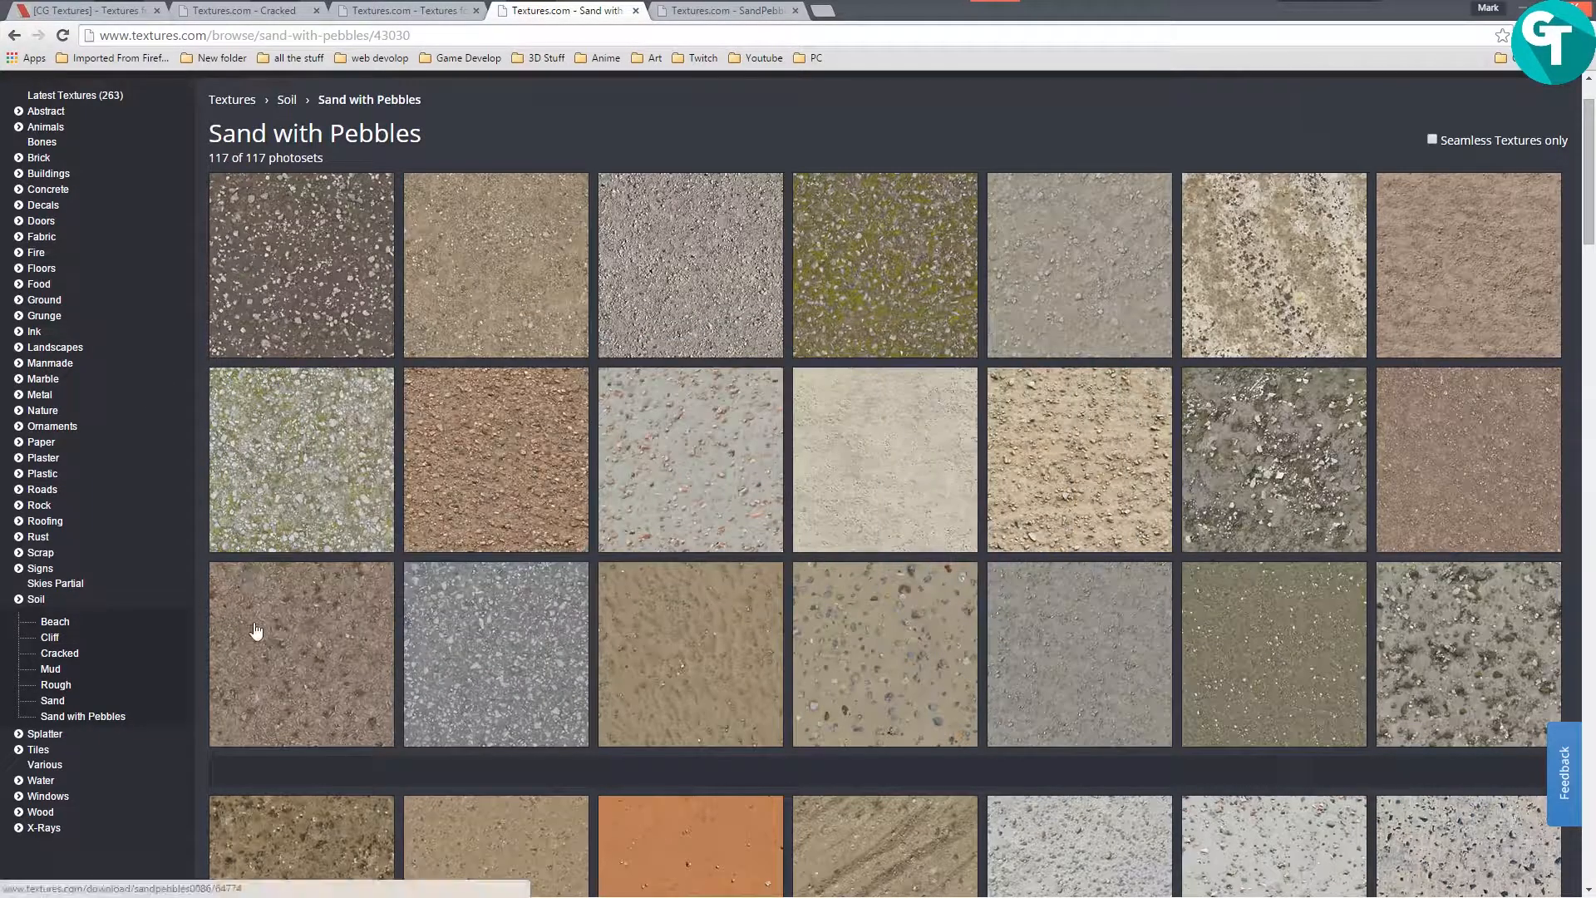
triple_click(78, 716)
mouse_move(1286, 468)
click(720, 11)
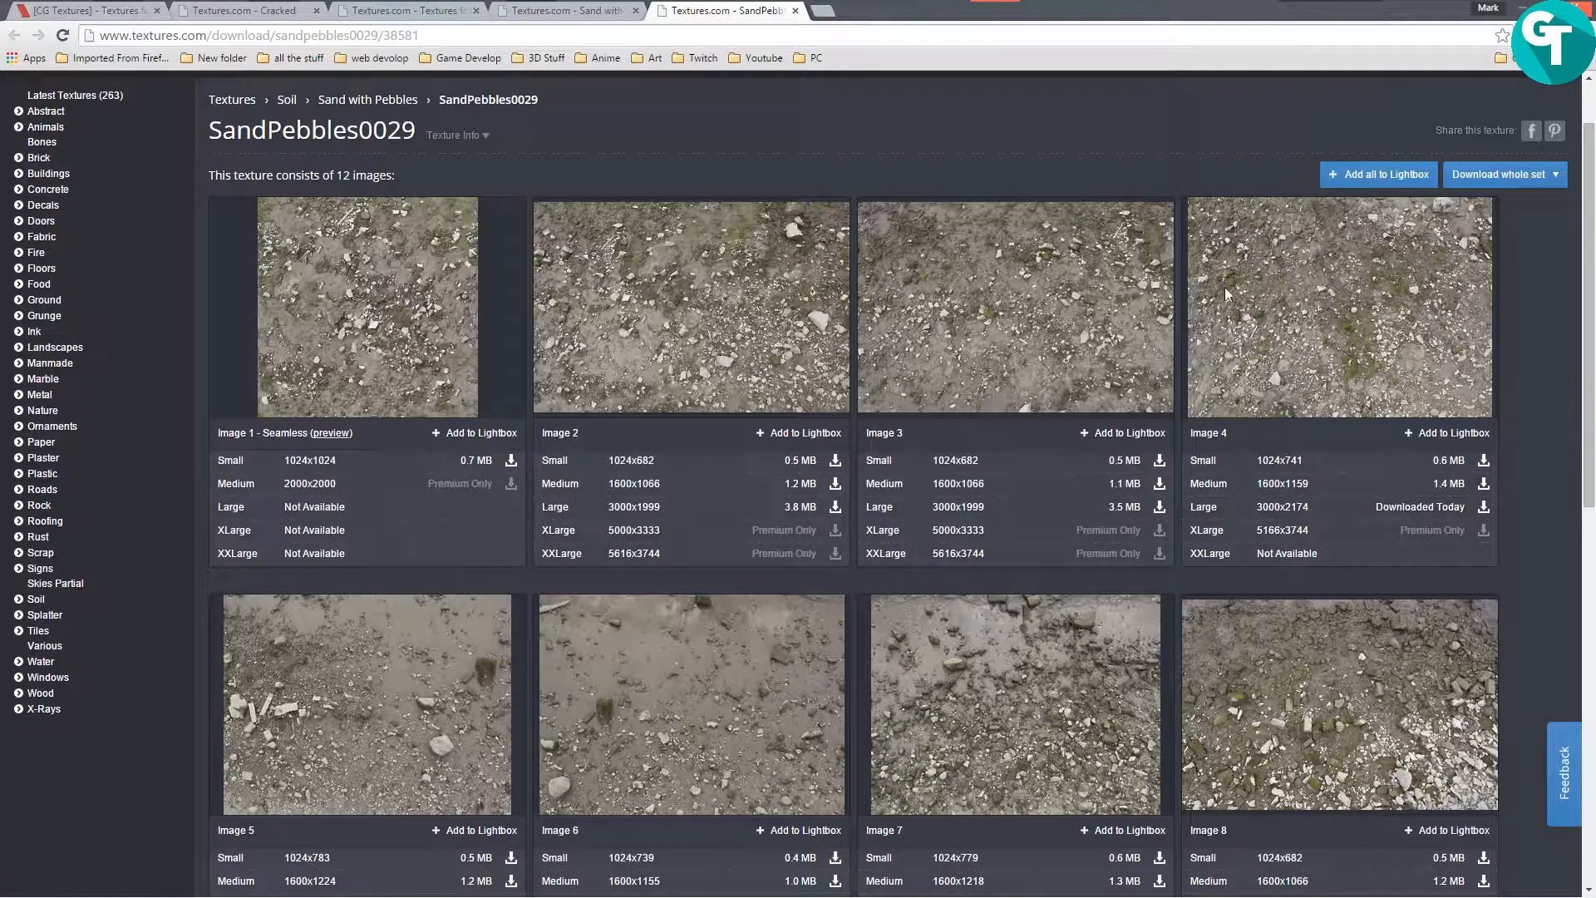
mouse_move(488, 8)
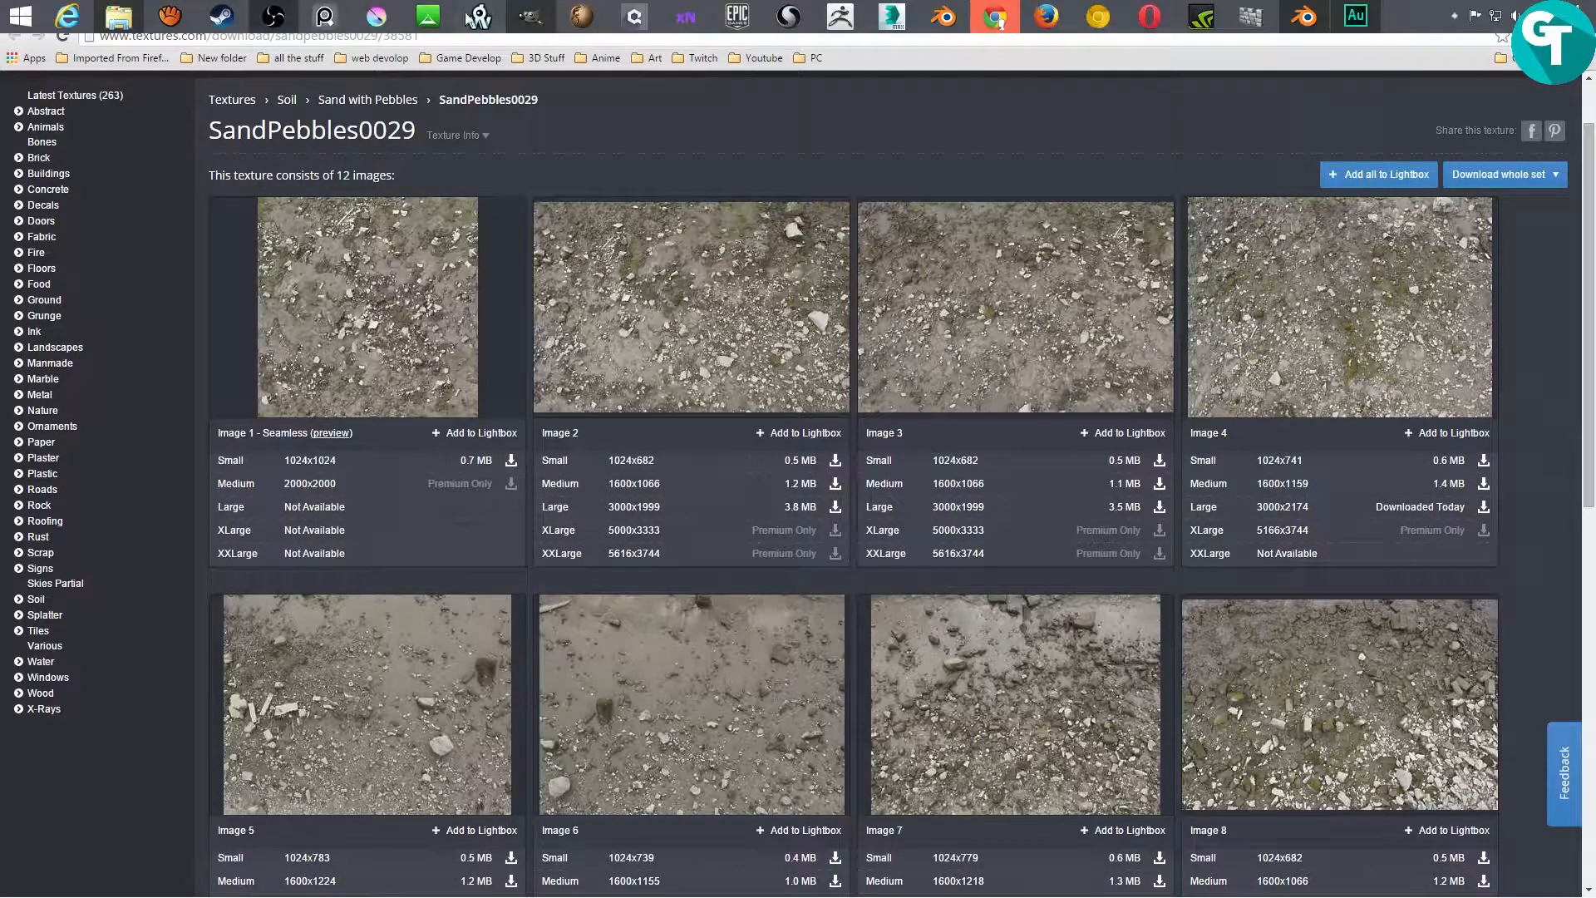
Step: Return to GIMP and close the RockyMossTexture, RockyMossTexture_Spec and RockyMossTexture_Disp images, discarding unsaved changes
click(530, 15)
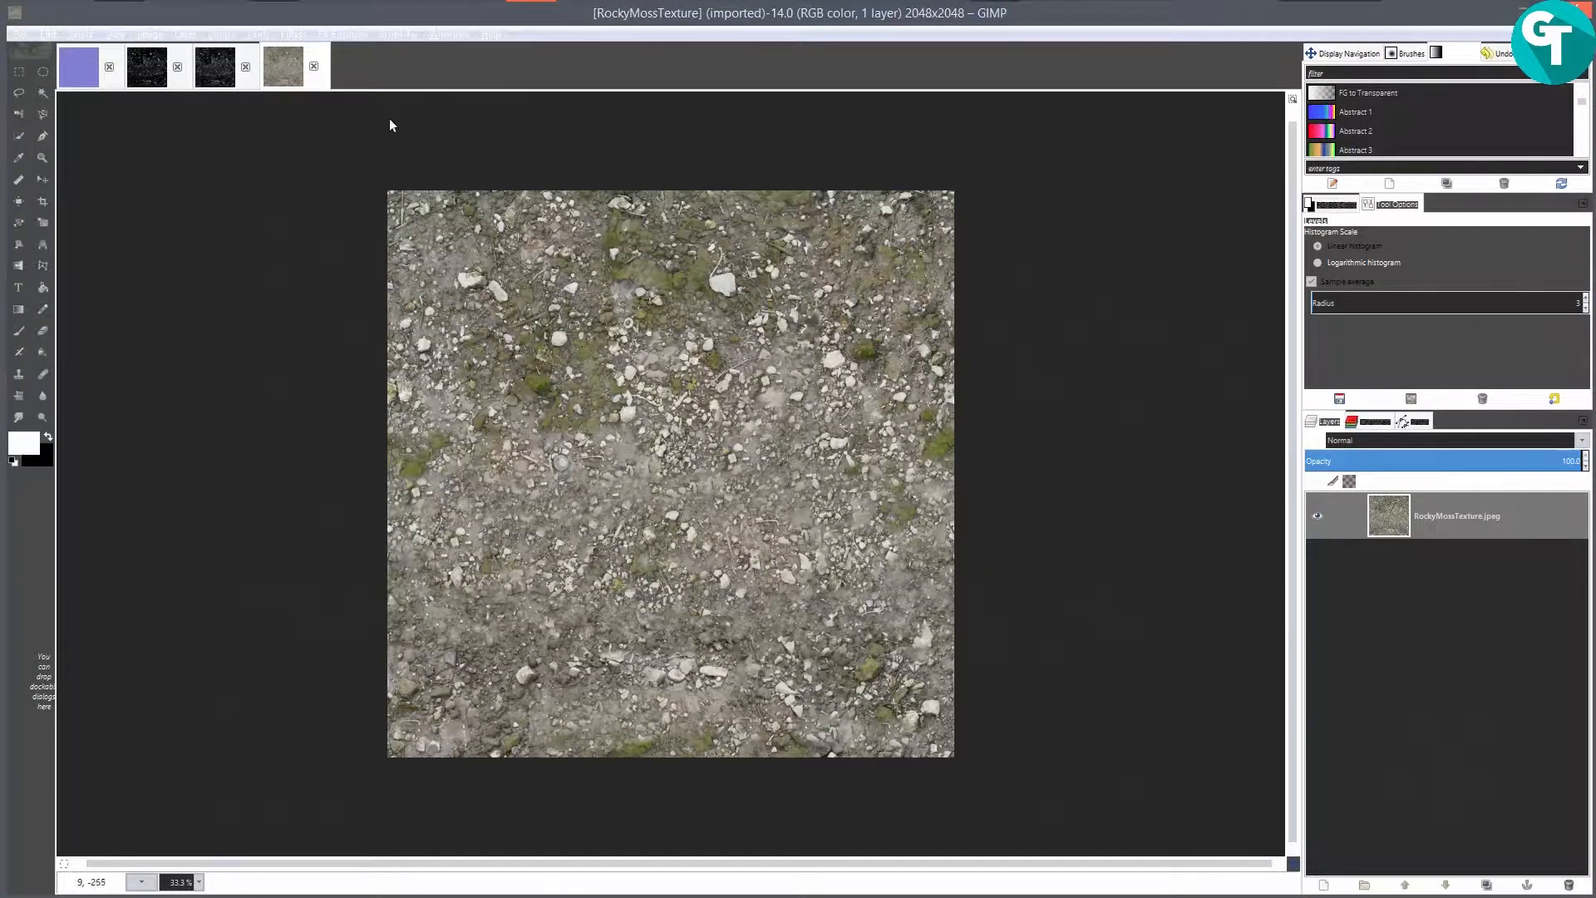
click(316, 66)
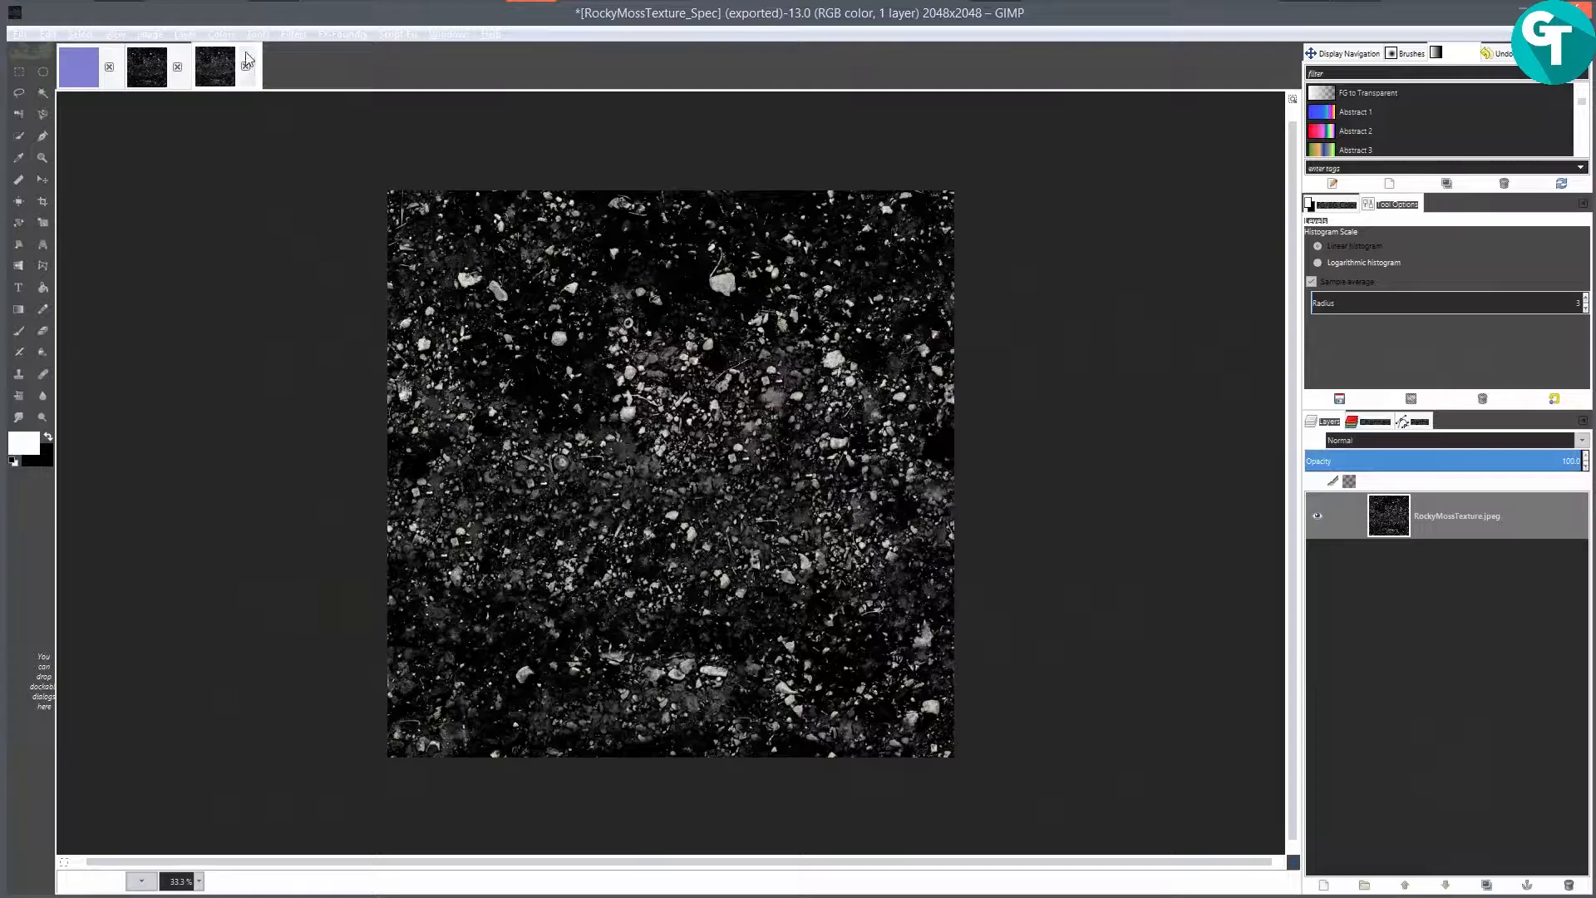
click(246, 65)
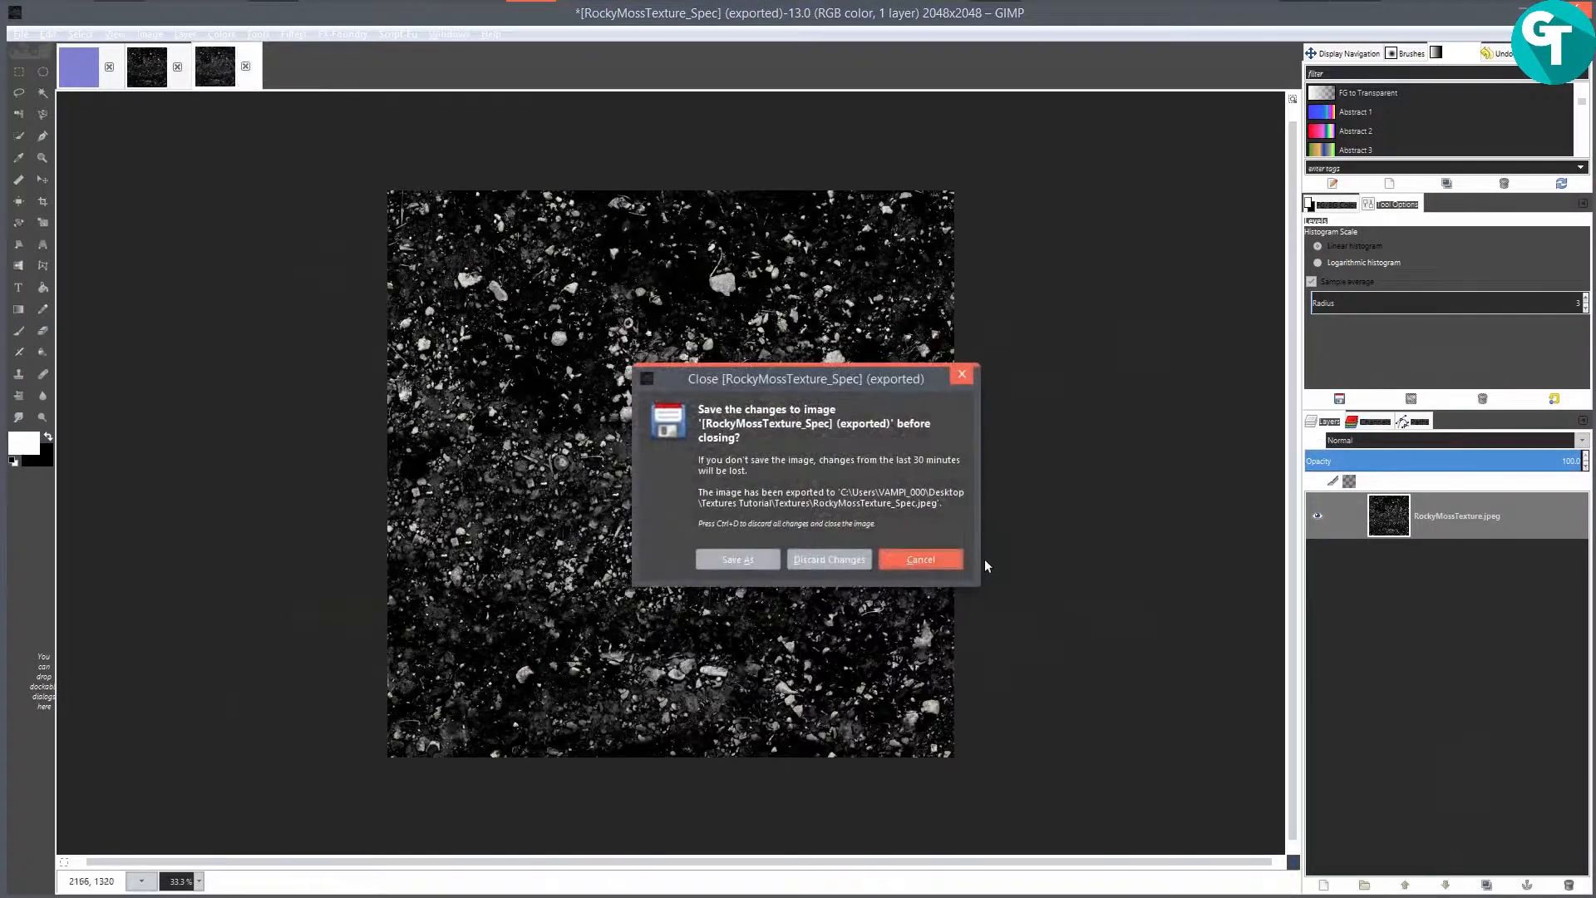
click(912, 559)
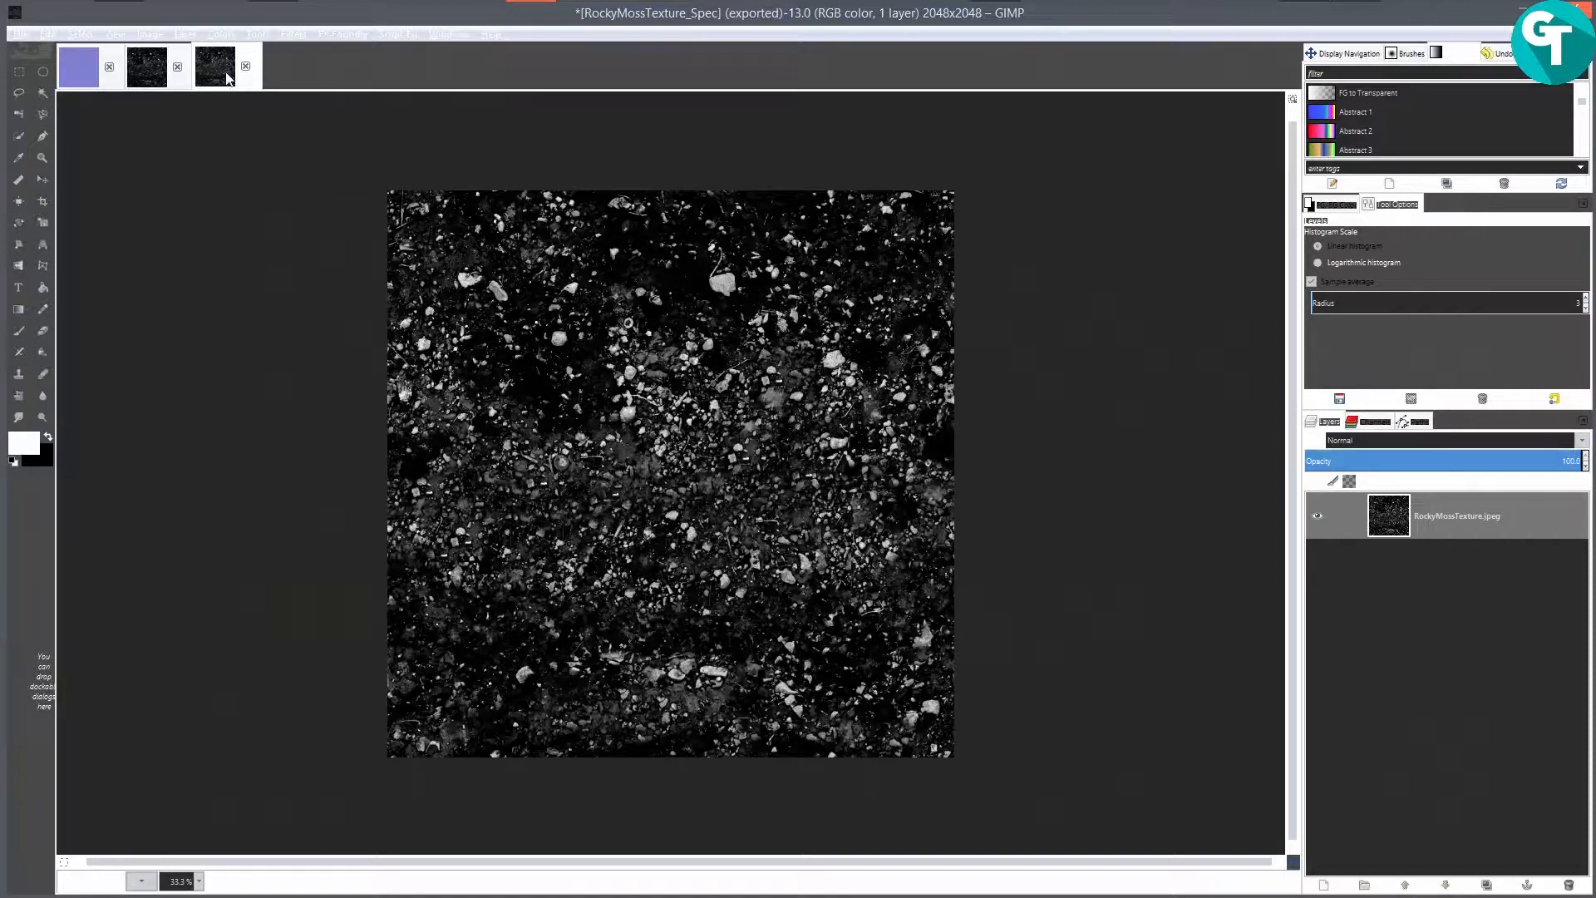
click(247, 69)
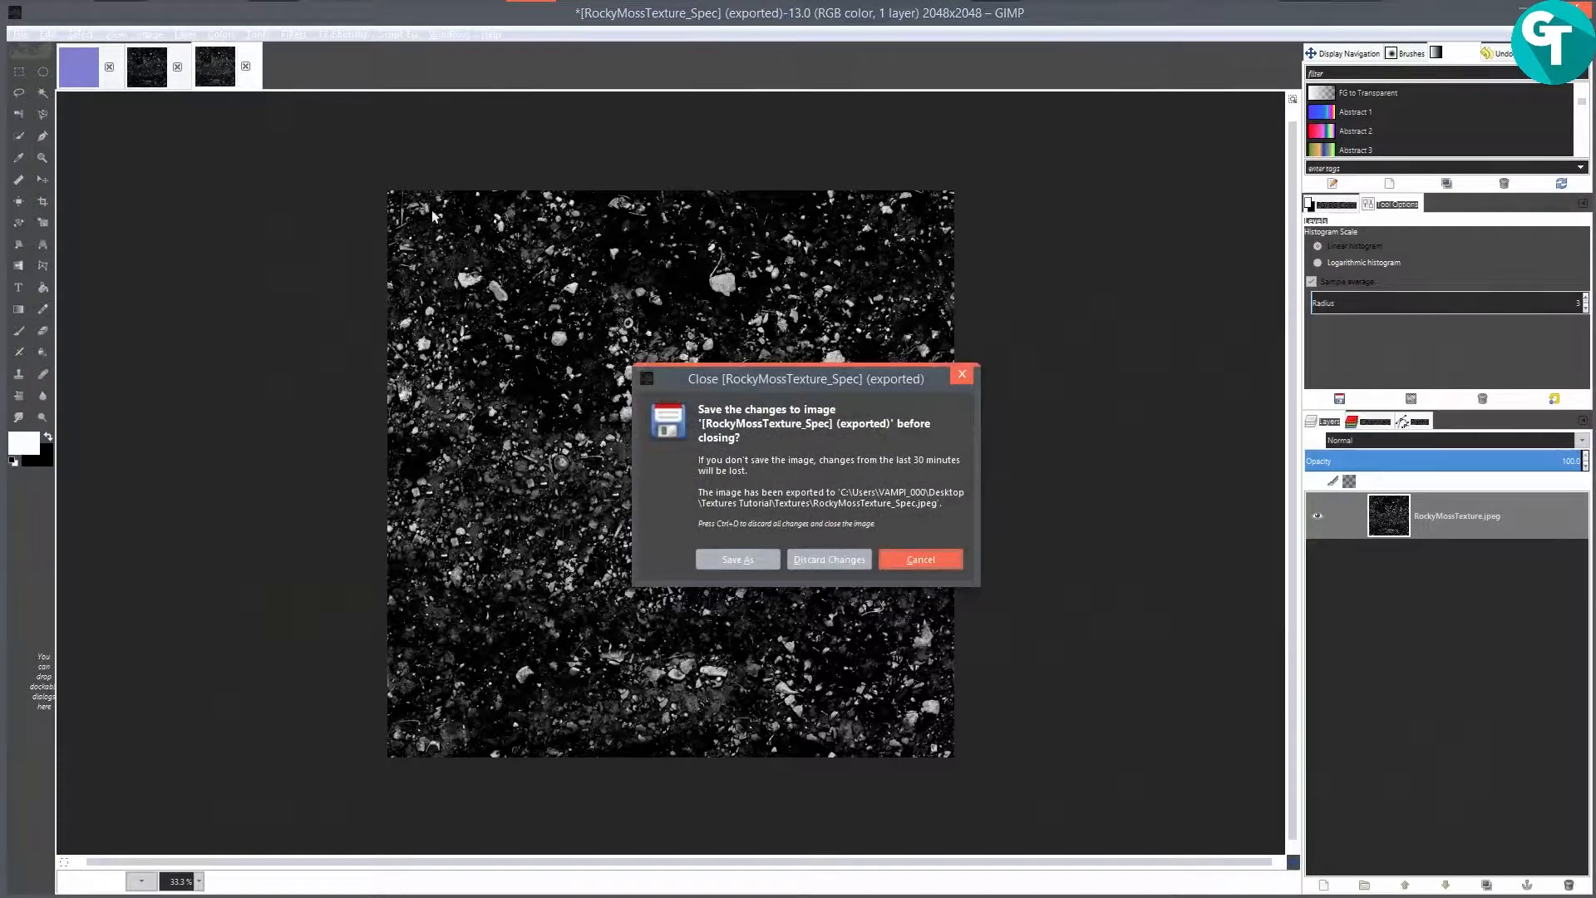
click(863, 557)
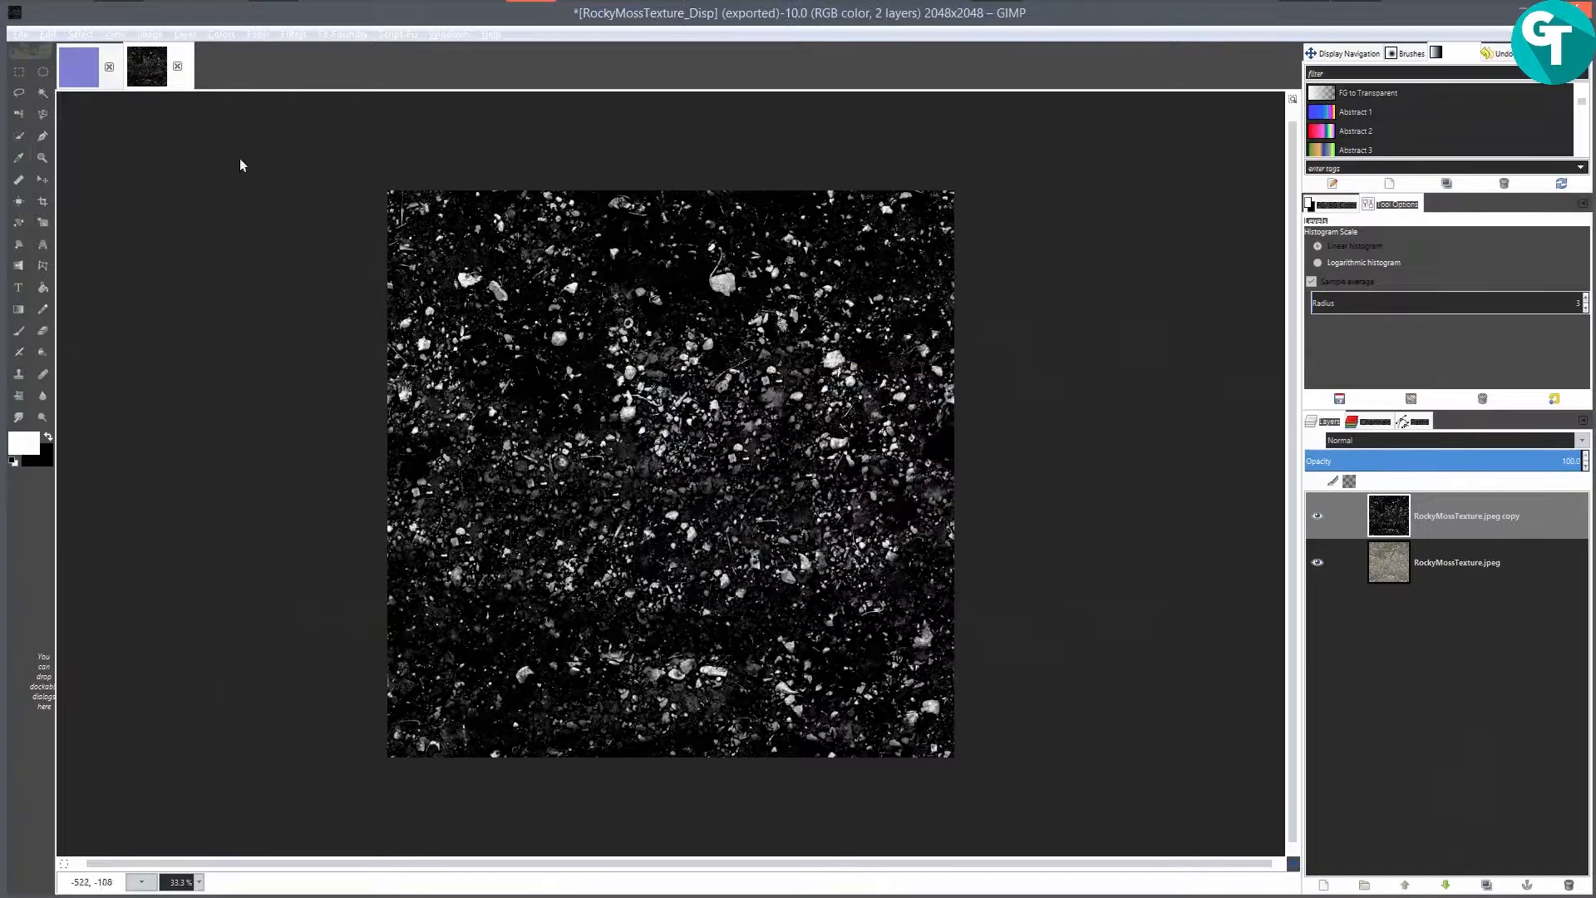
click(177, 66)
click(829, 558)
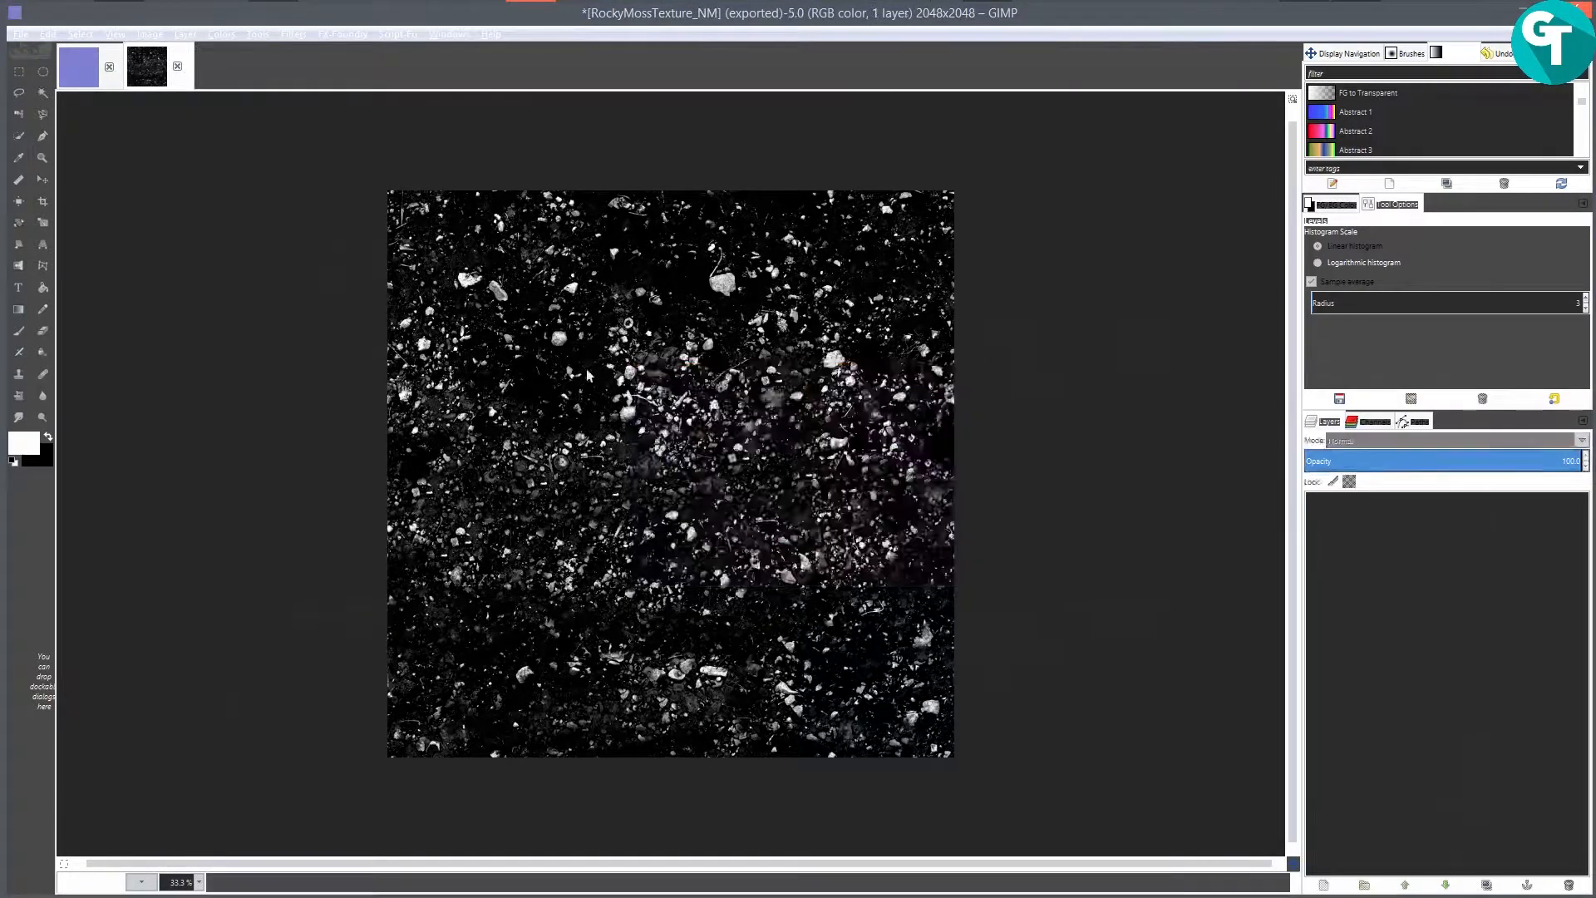
Step: Open SandPebbles0029_4_L.jpg from the Textures Tutorial folder and close the RockyMossTexture_NM image, discarding its changes
click(33, 35)
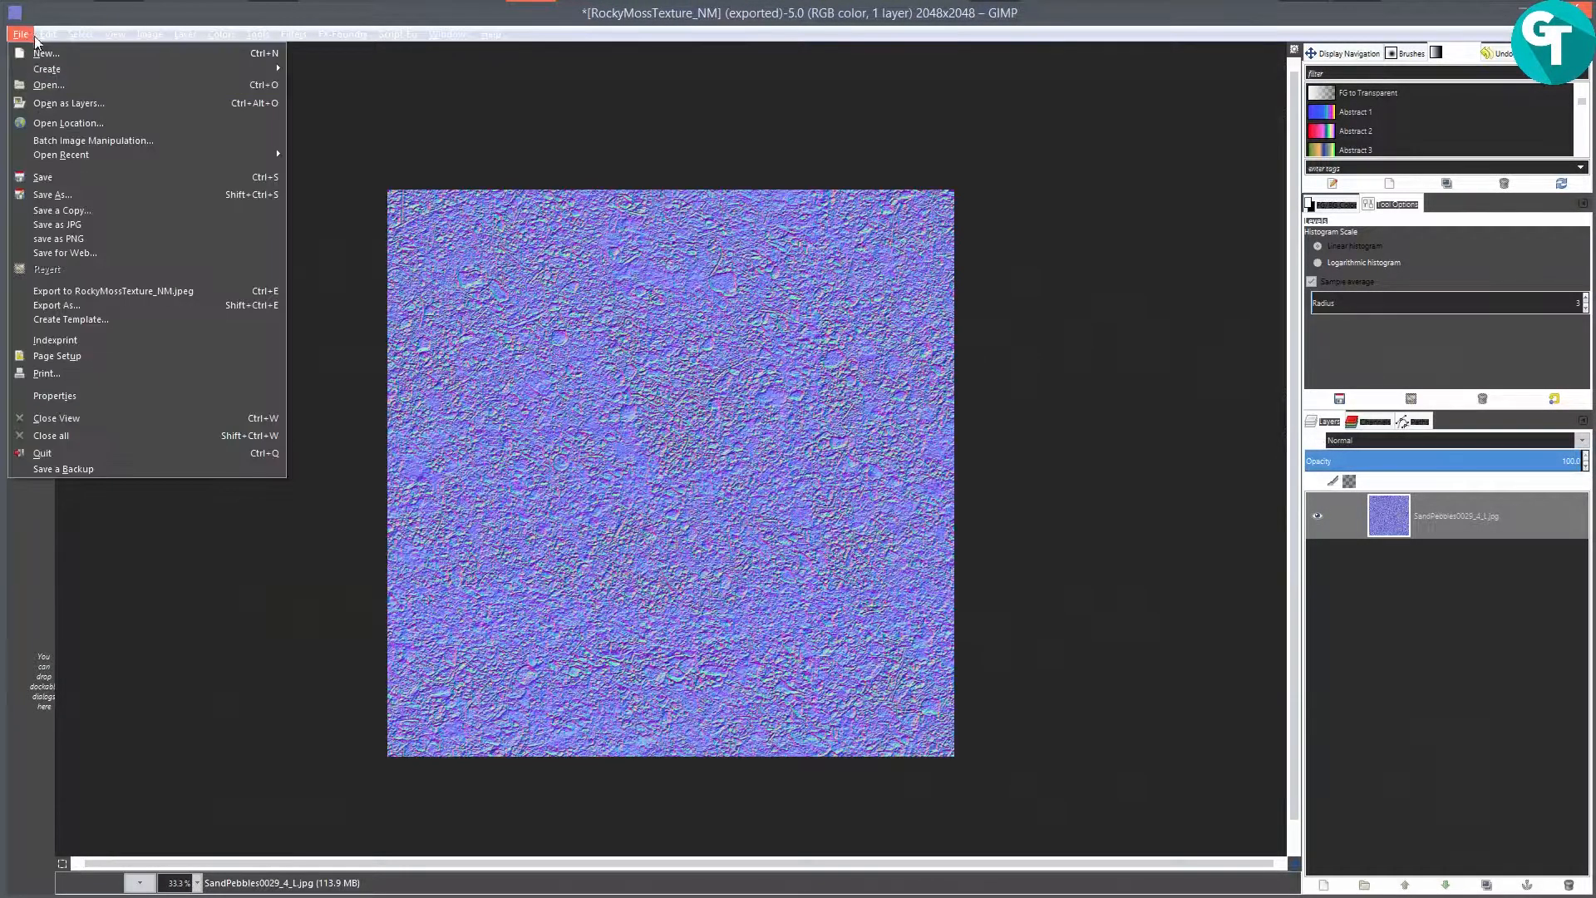
click(58, 86)
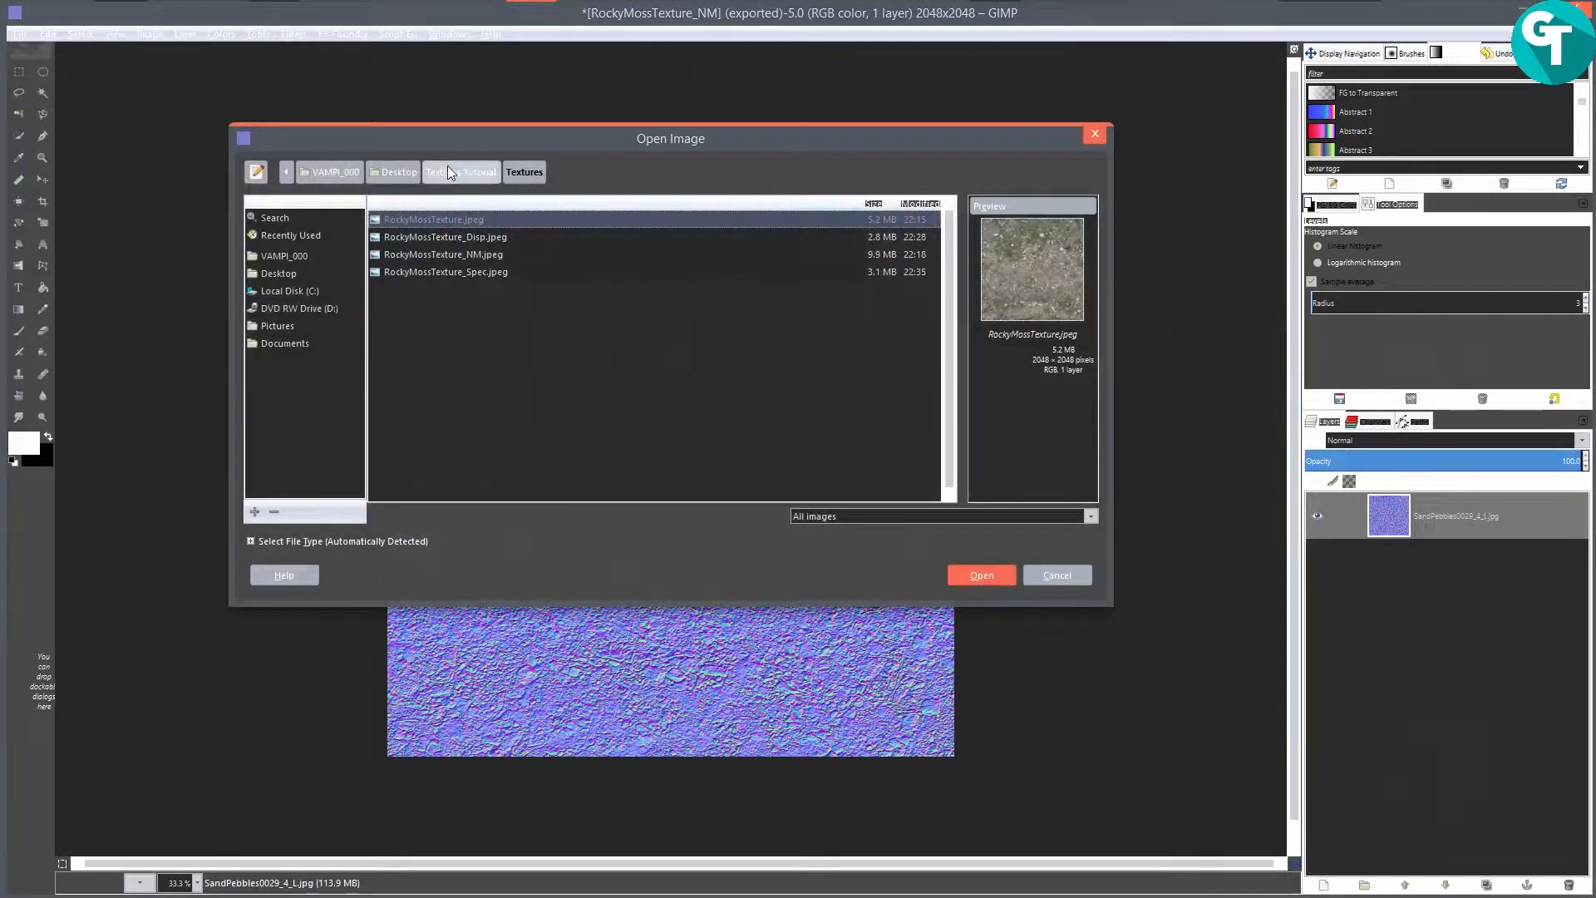
click(447, 174)
click(412, 236)
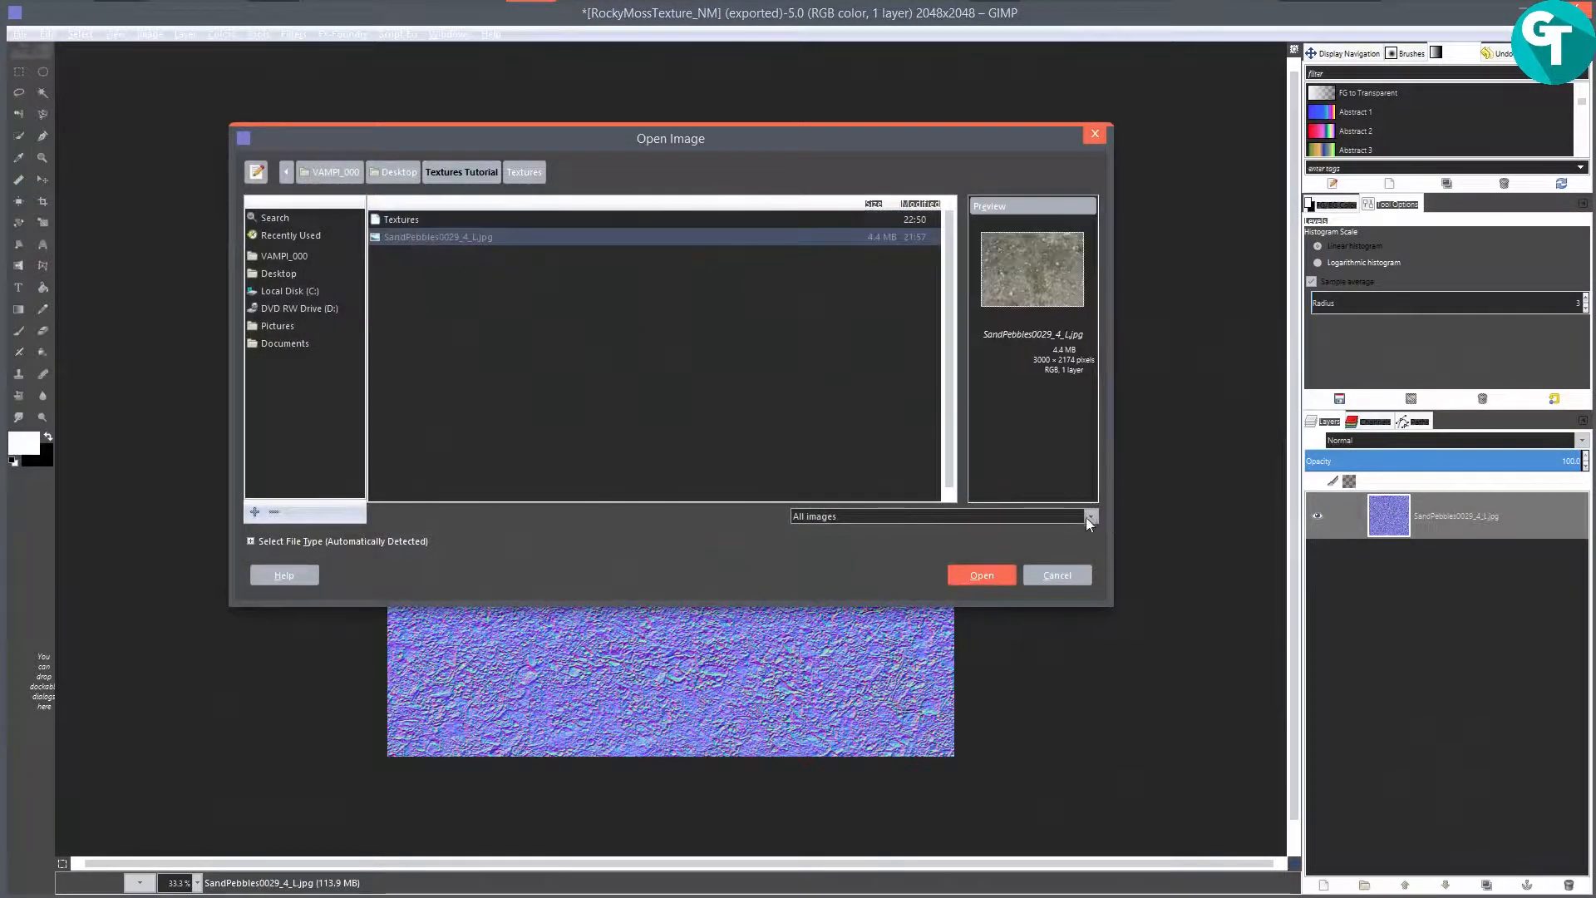
click(990, 575)
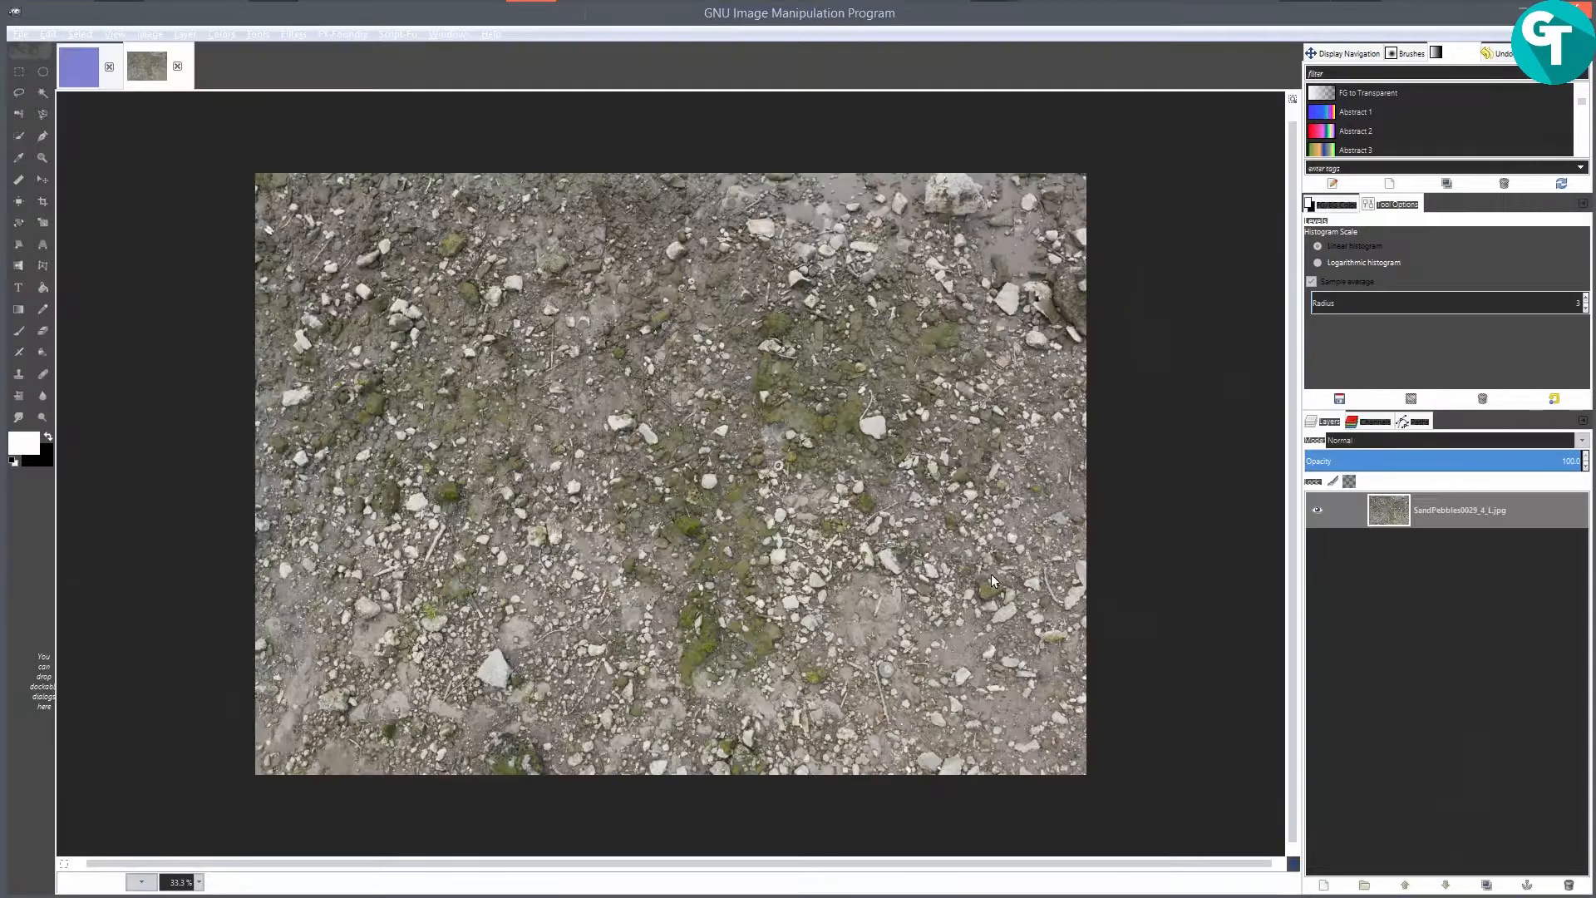
click(108, 65)
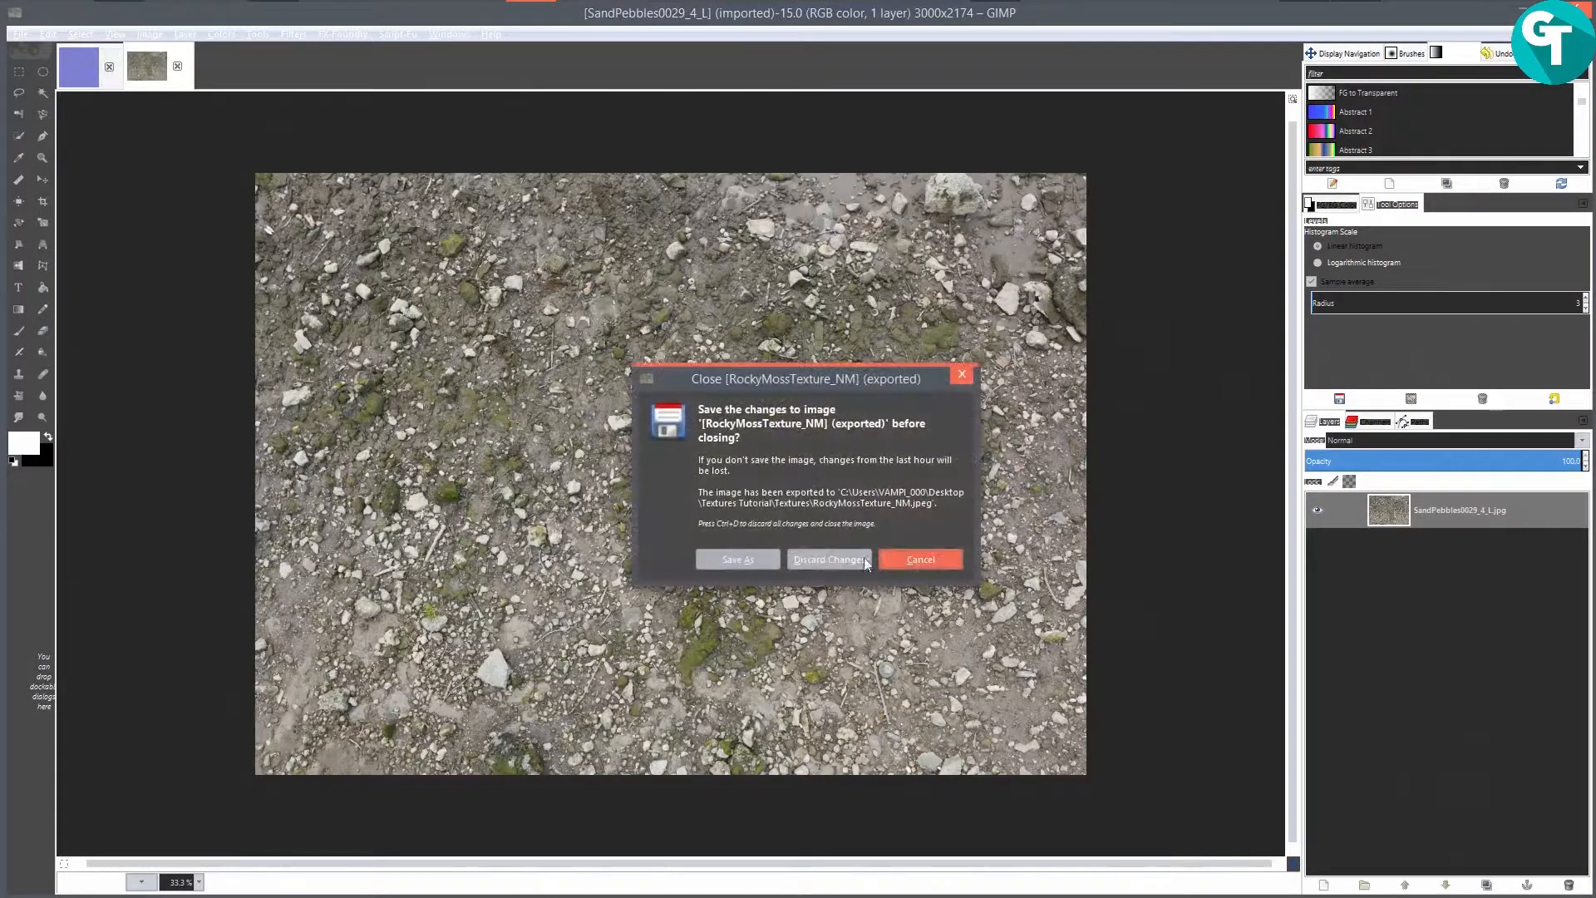
click(856, 565)
Step: Examine the SandPebbles0029_4_L photo as a whole and up close around the mossy stones
scroll(993, 598, down, 1)
scroll(989, 597, up, 2)
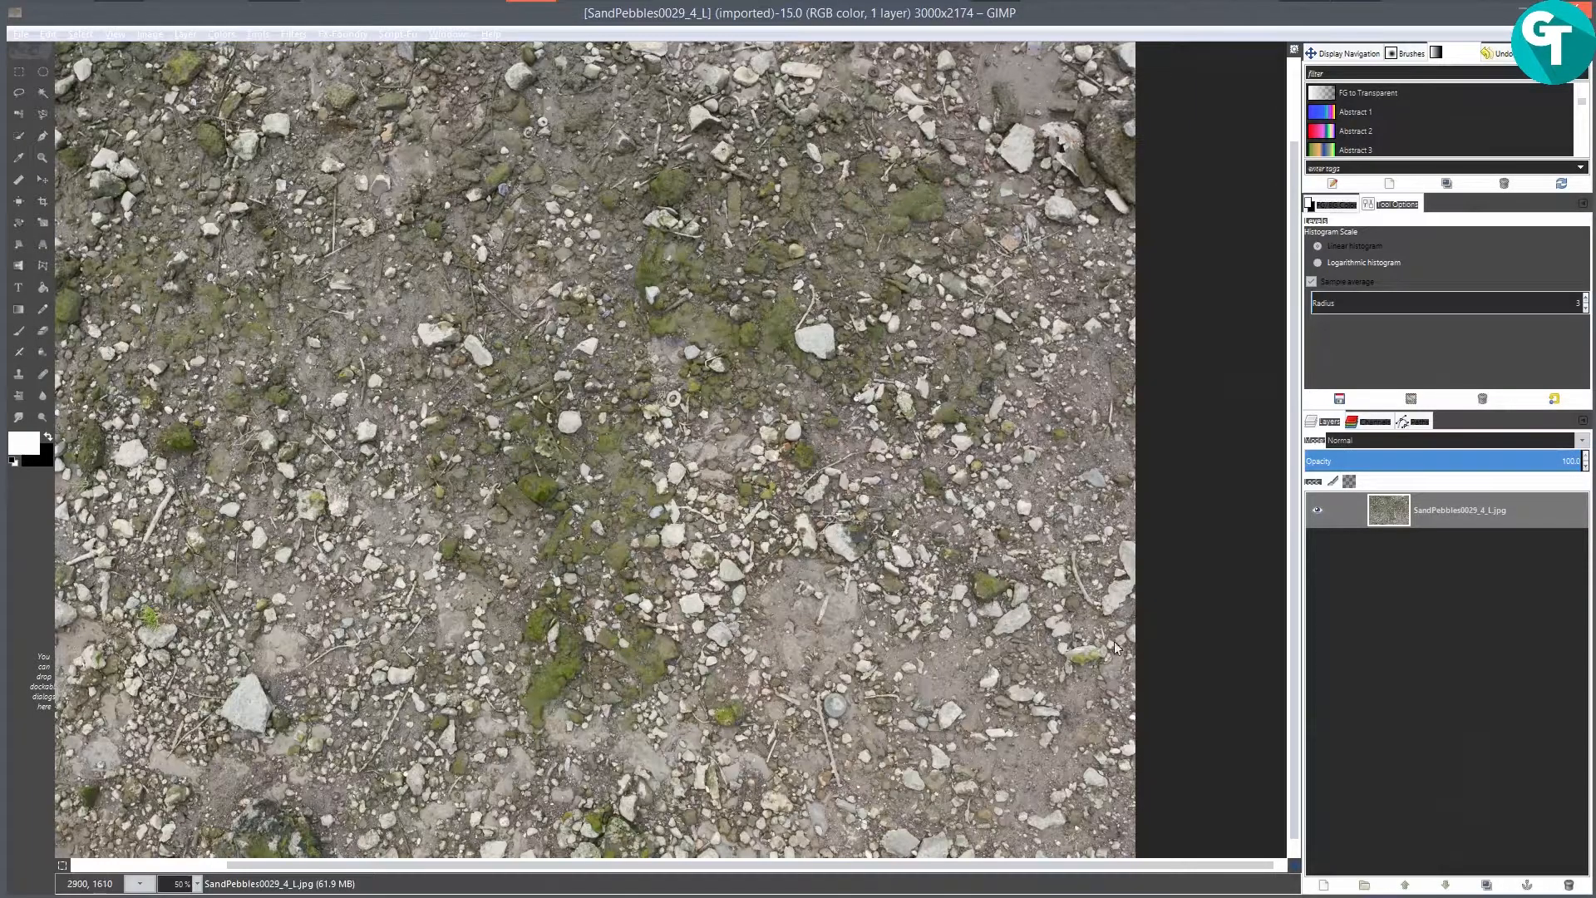
scroll(699, 502, down, 4)
scroll(736, 528, up, 1)
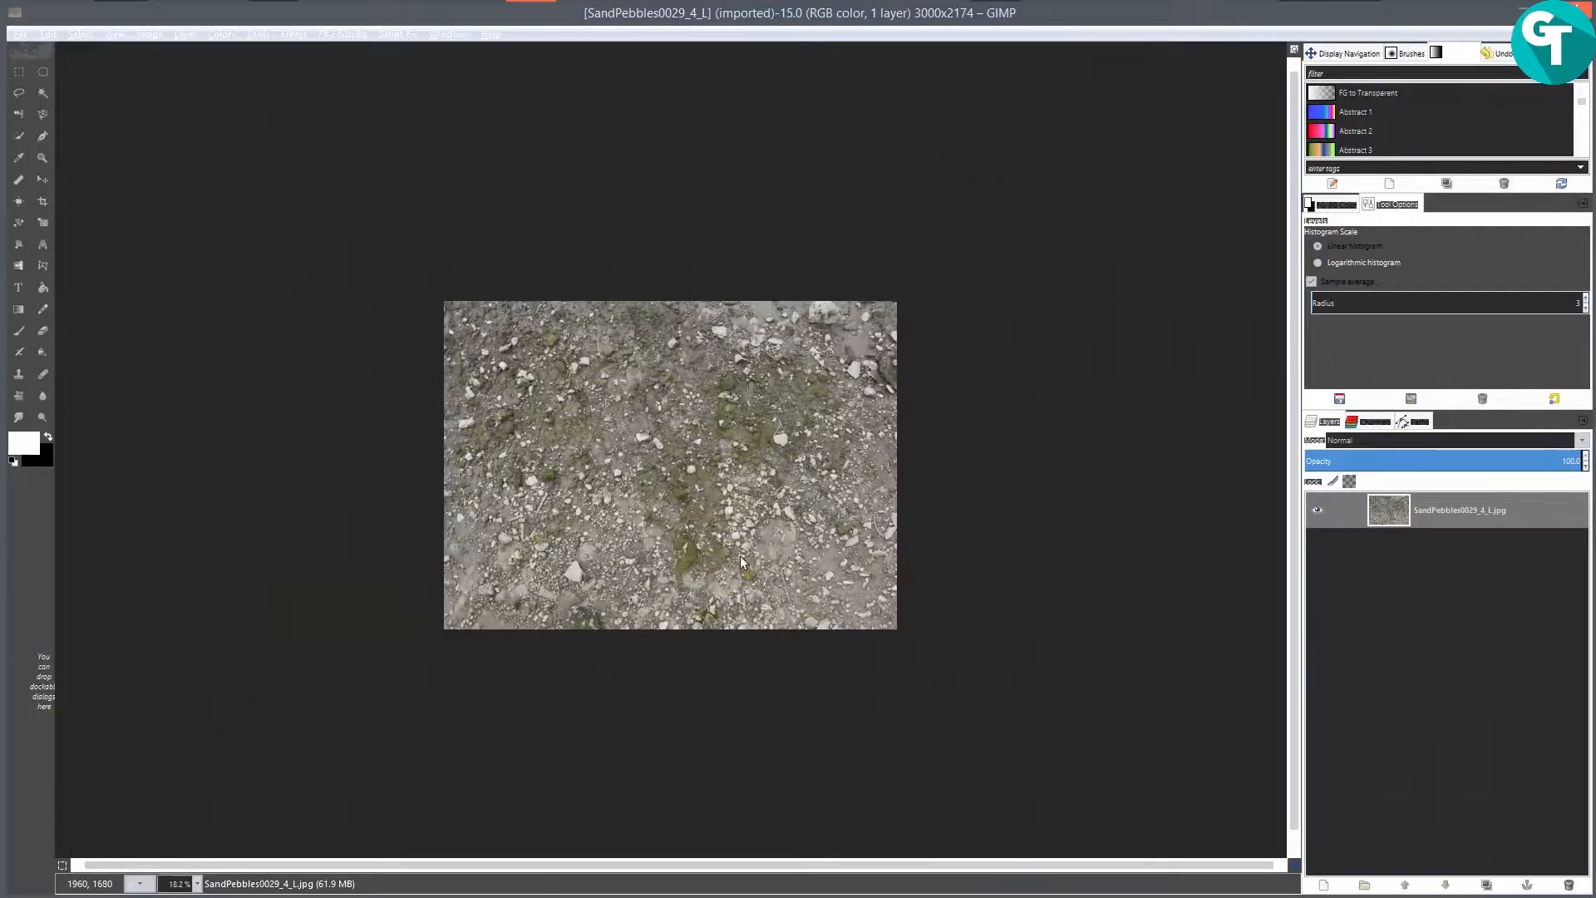
scroll(742, 562, up, 2)
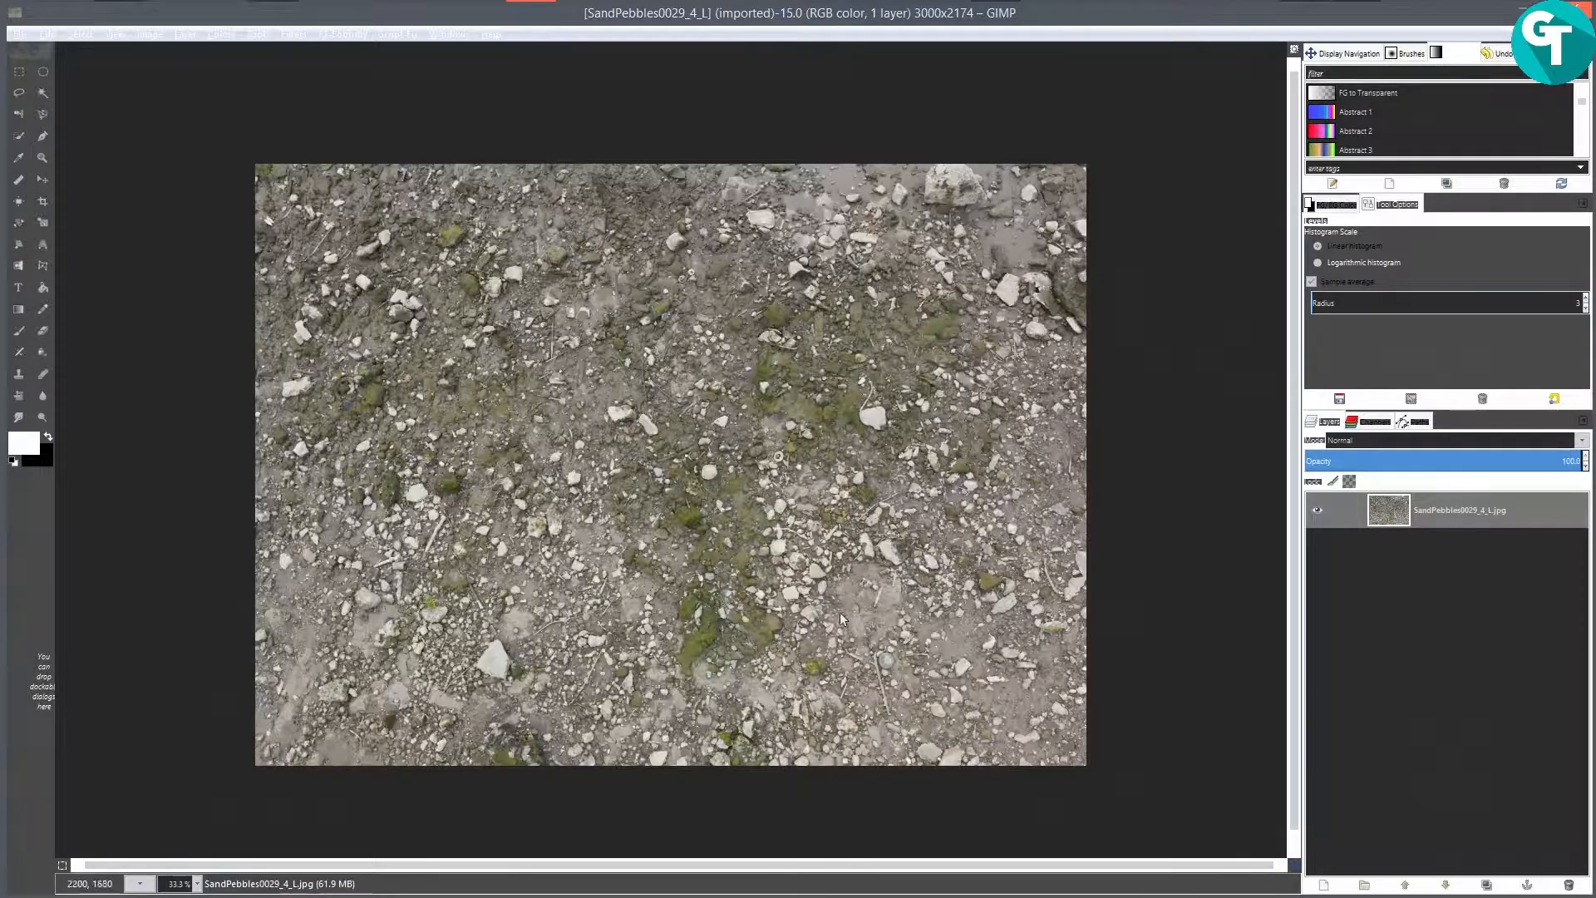
scroll(776, 442, up, 7)
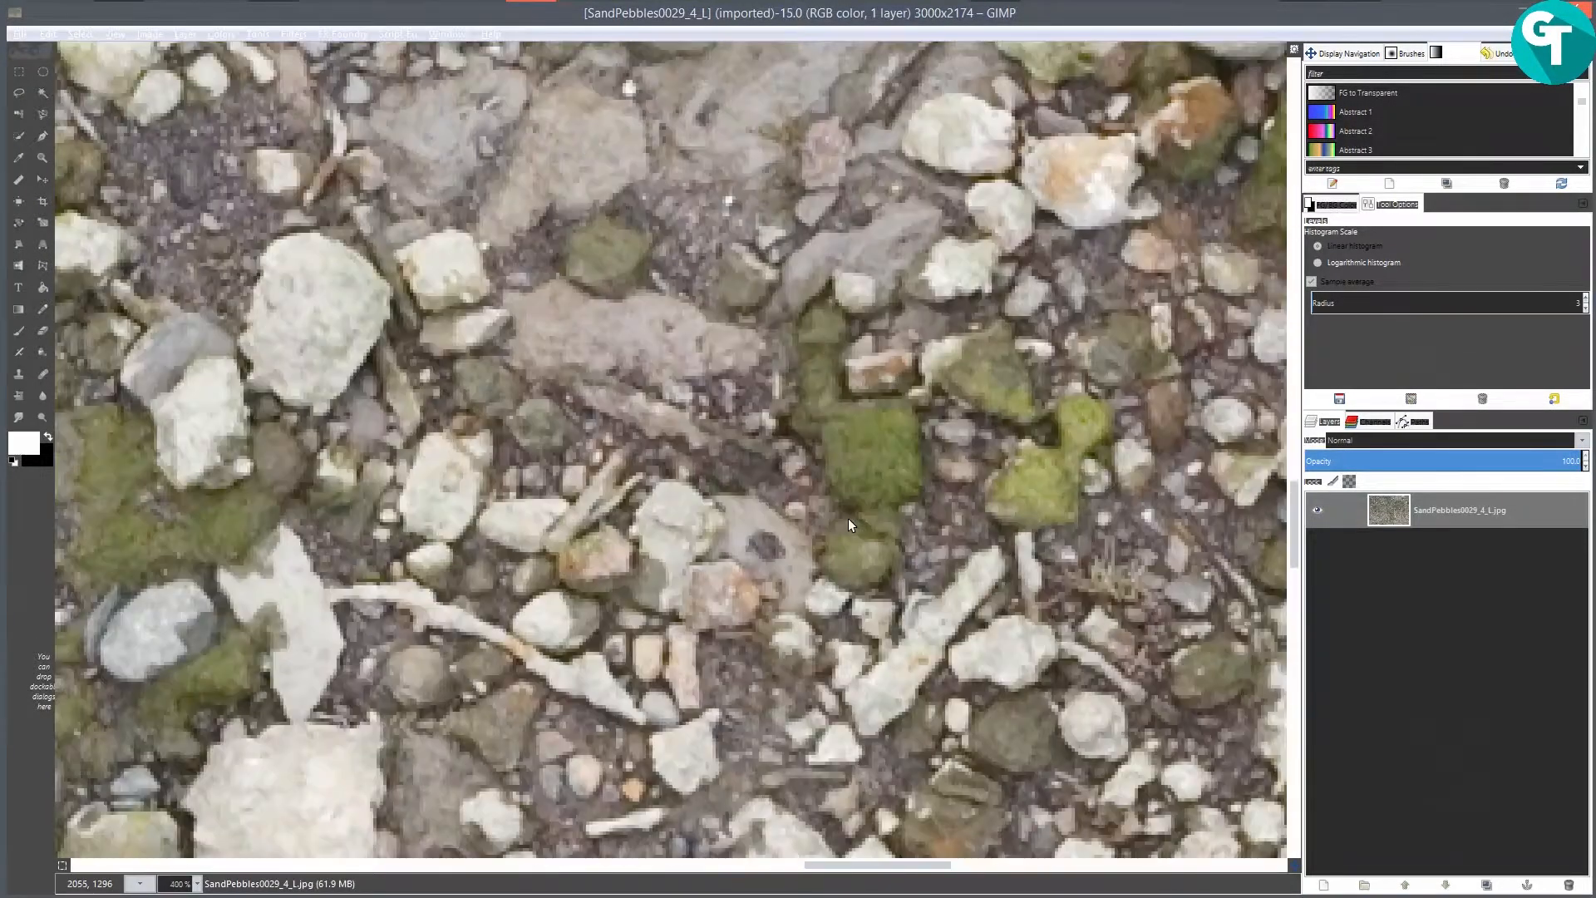
Step: Outline the whole SandPebbles0029_4_L photo with a crop frame
scroll(848, 517, down, 1)
scroll(848, 517, up, 2)
scroll(848, 493, down, 2)
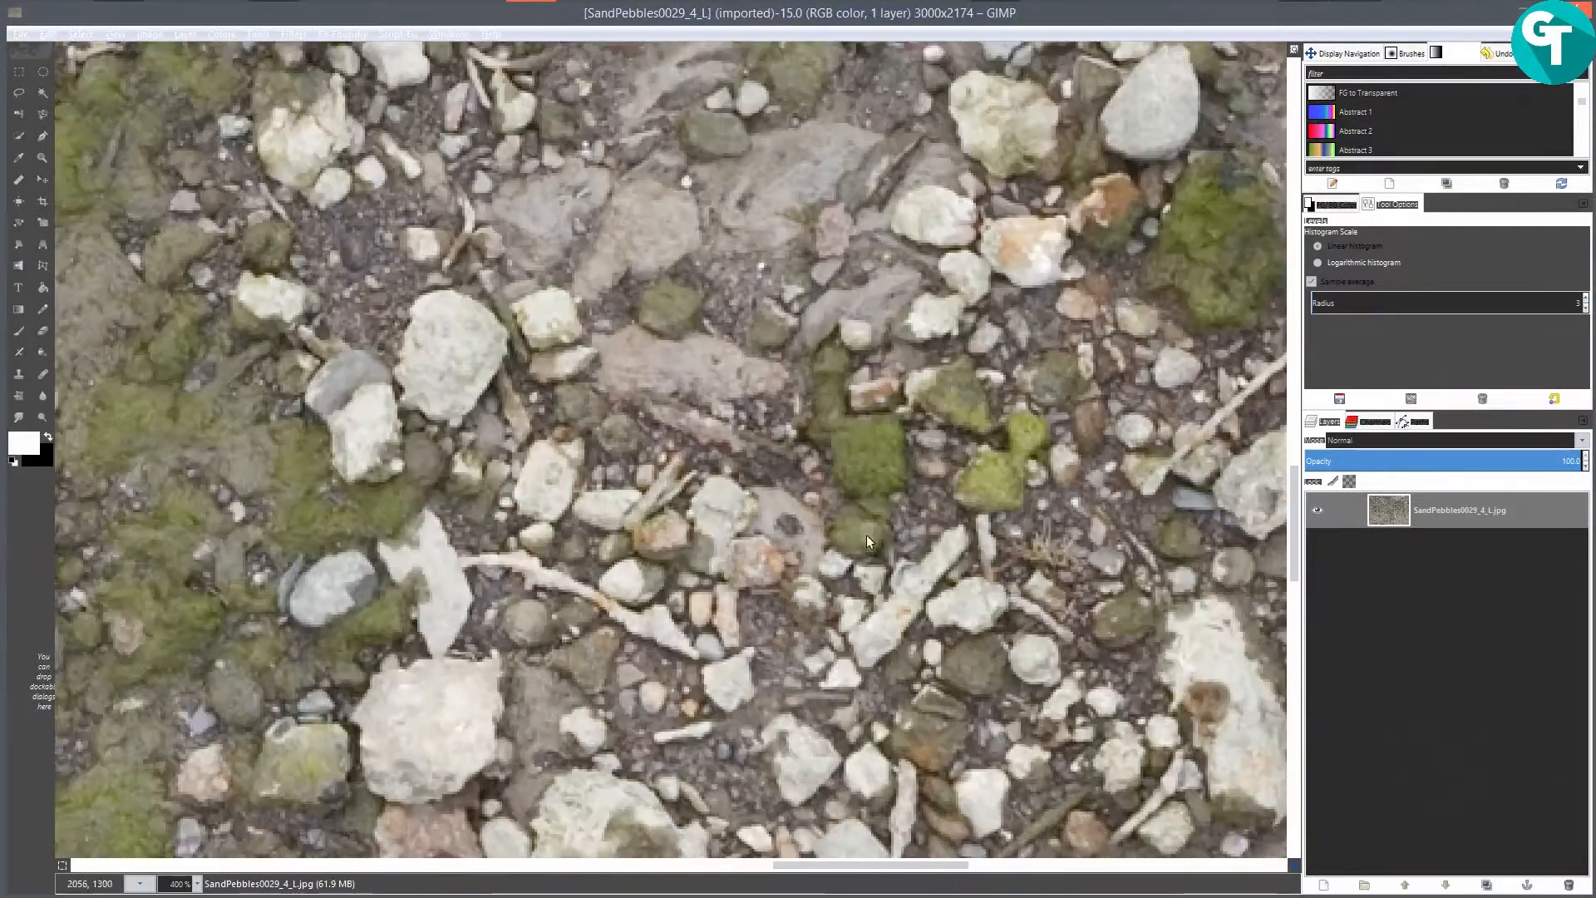
scroll(866, 535, down, 8)
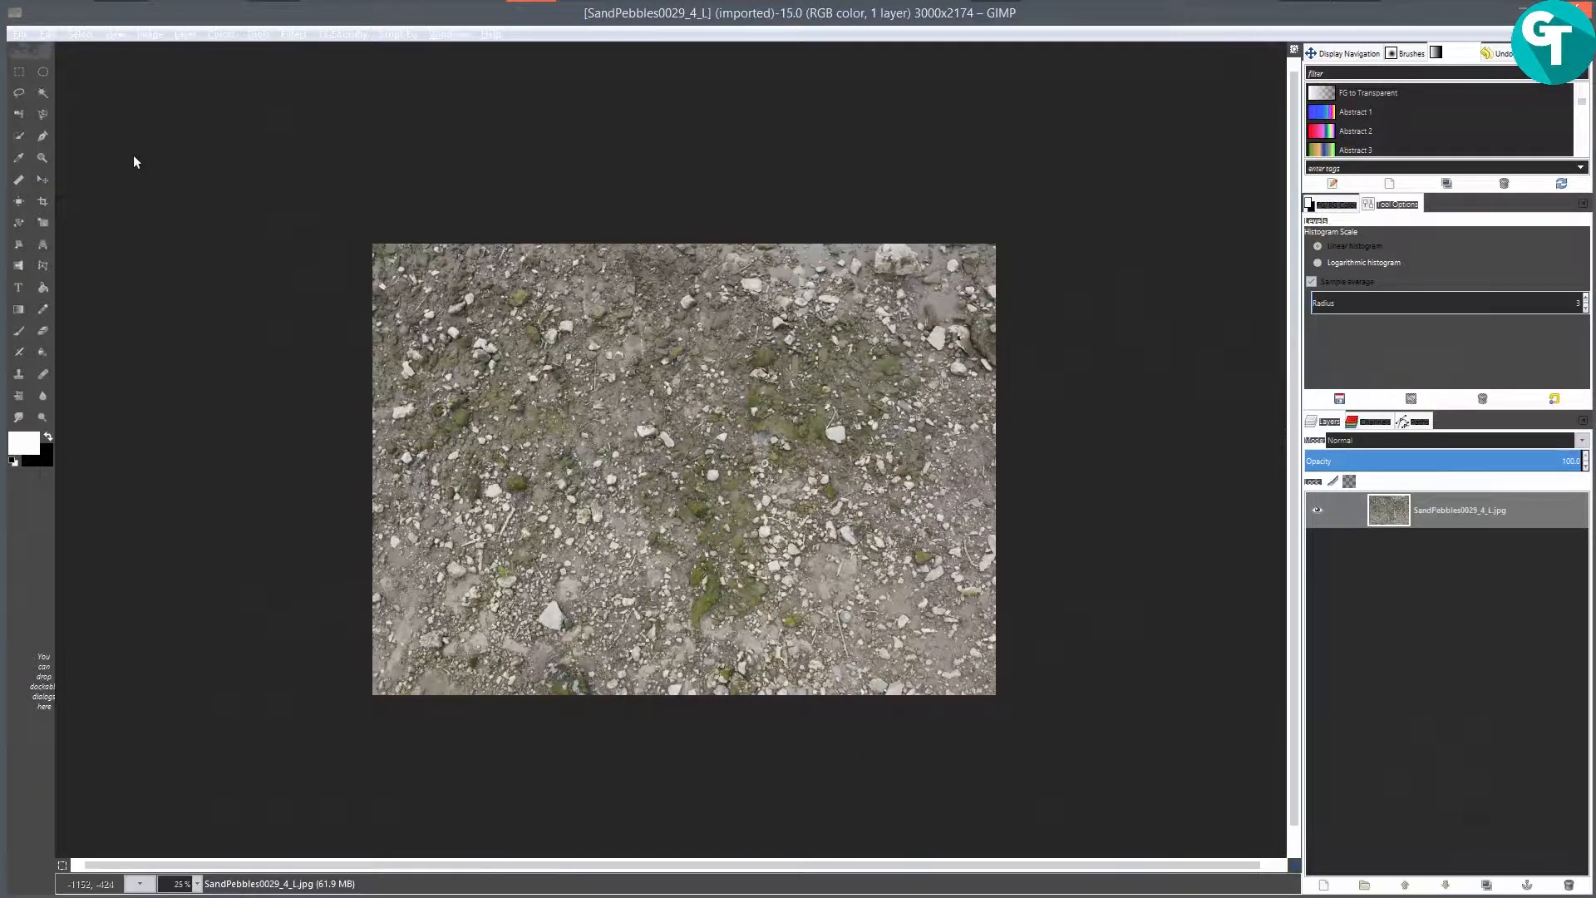
click(44, 201)
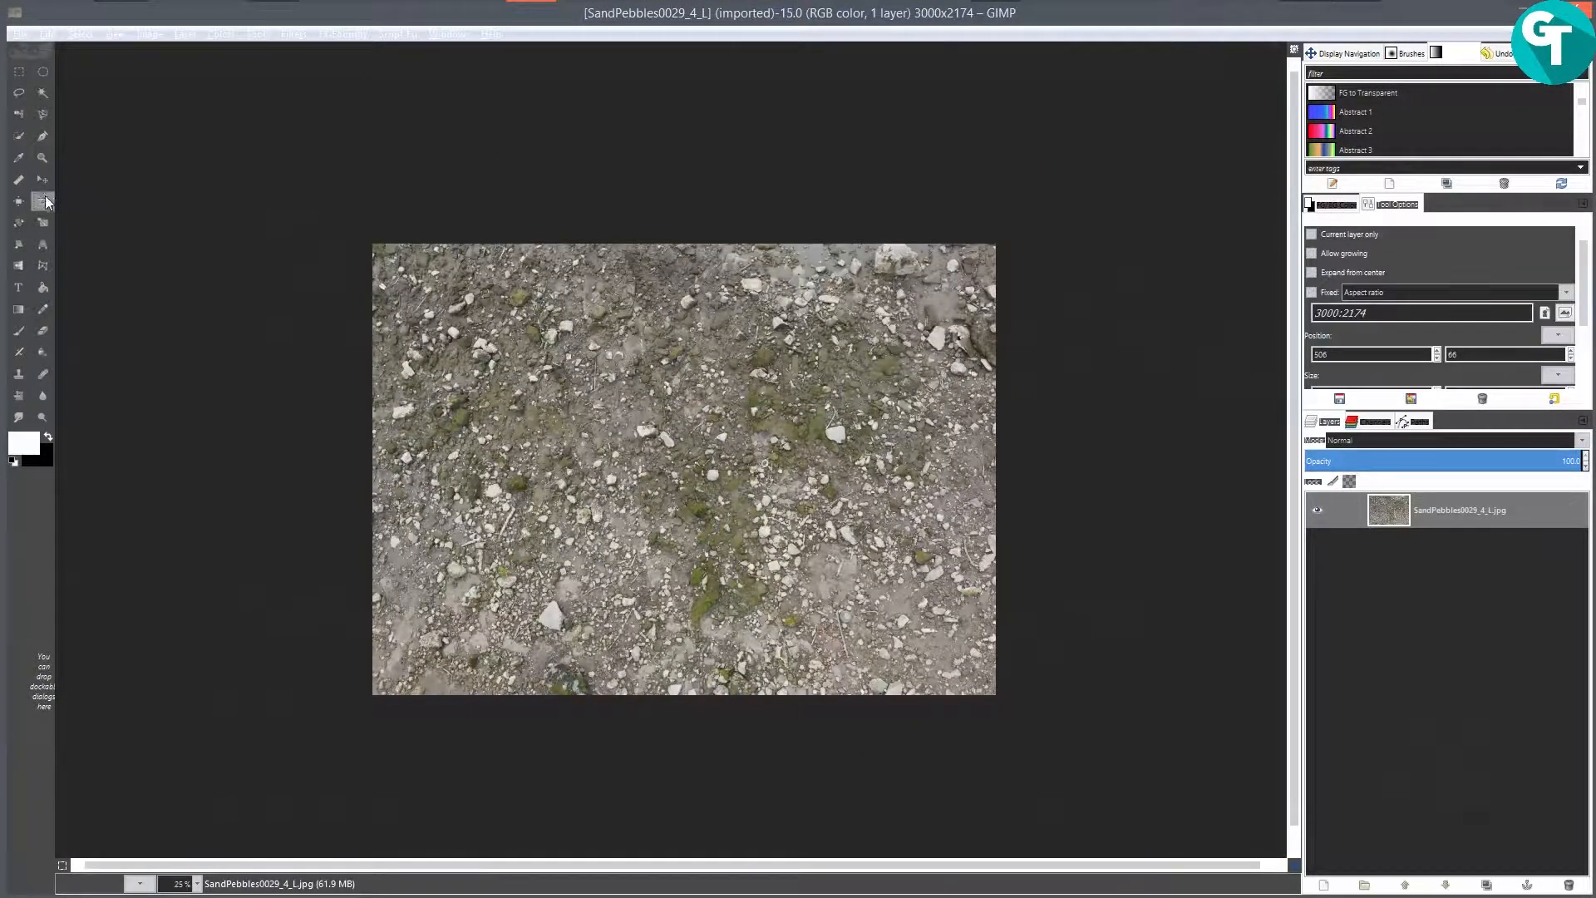
drag(344, 235, 1221, 783)
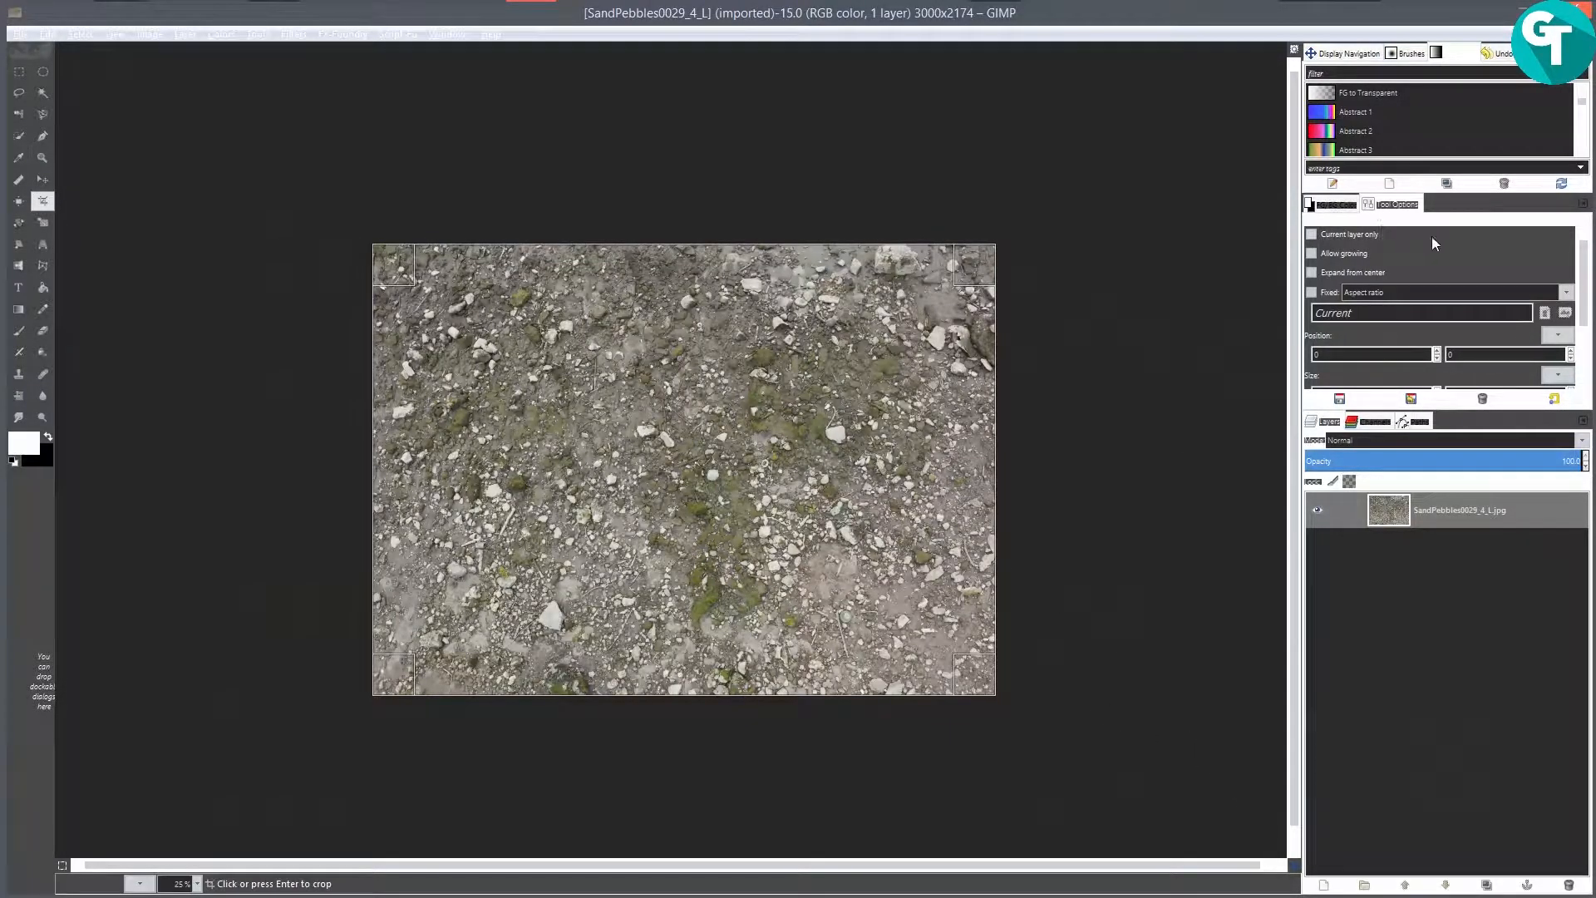
Step: Set the crop frame's size to 2048 × 2048 pixels
click(1402, 210)
scroll(1404, 250, down, 3)
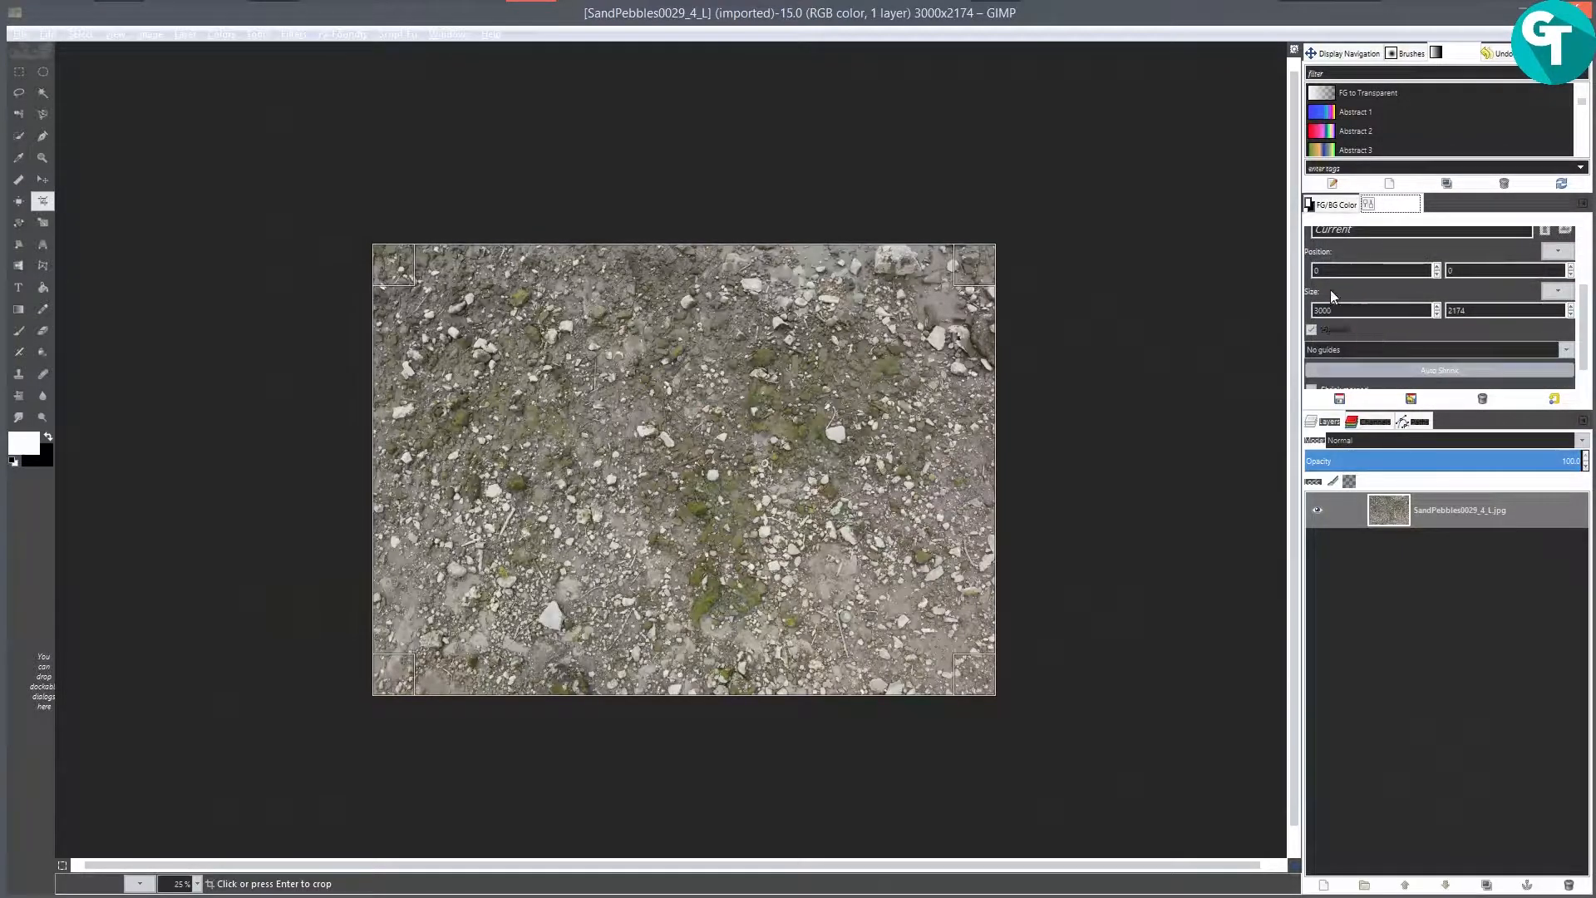
drag(1345, 308, 1297, 308)
text(2048)
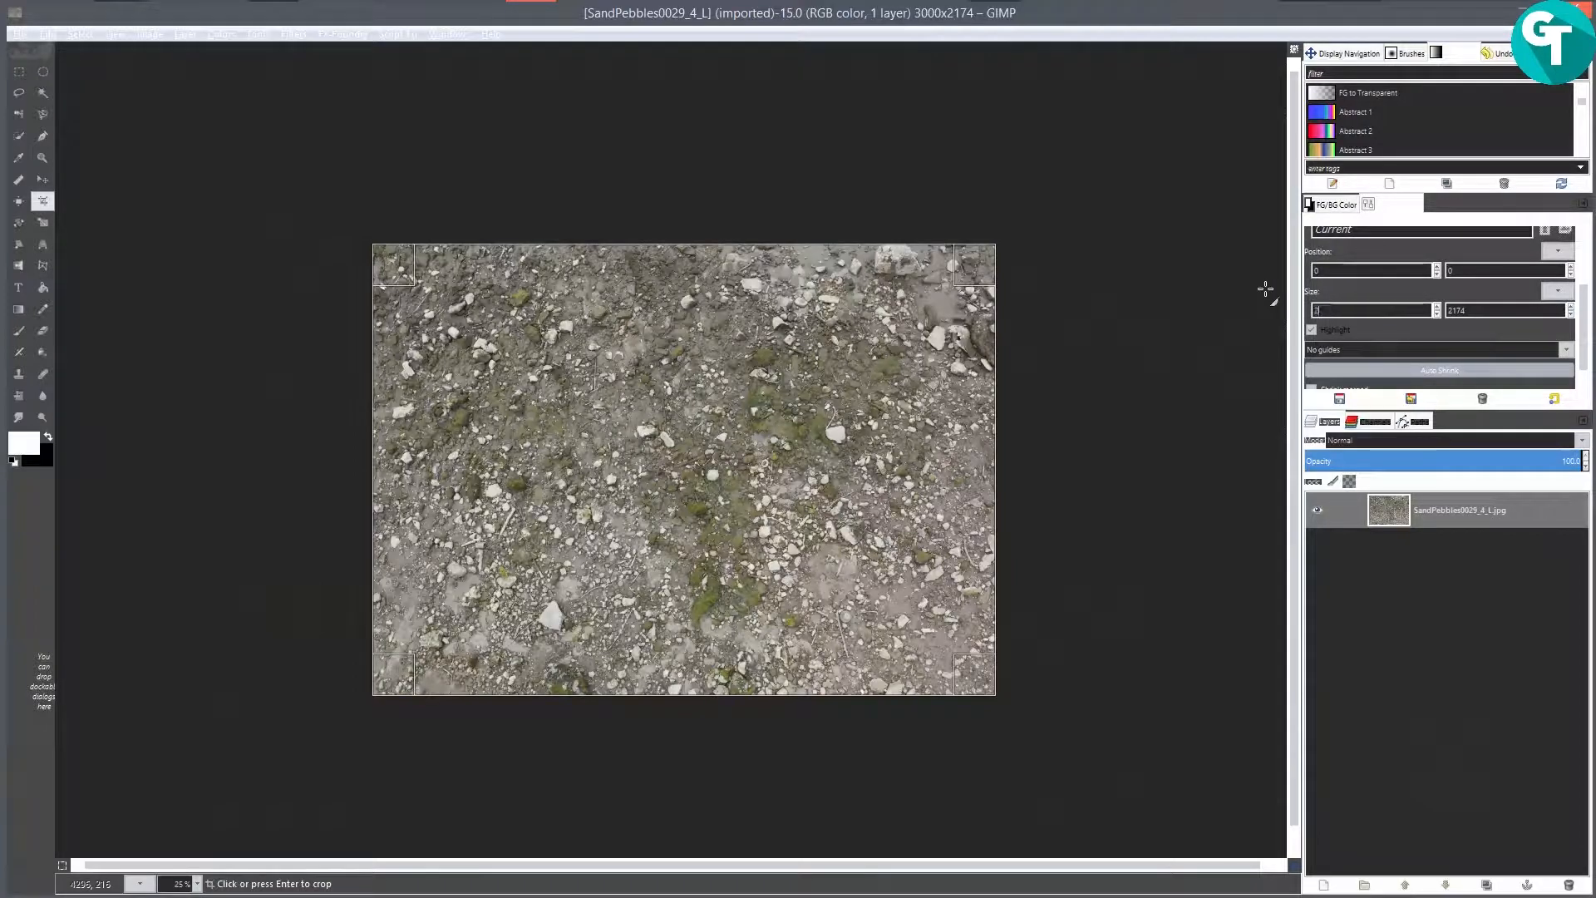
key(Return)
key(Tab)
text(20)
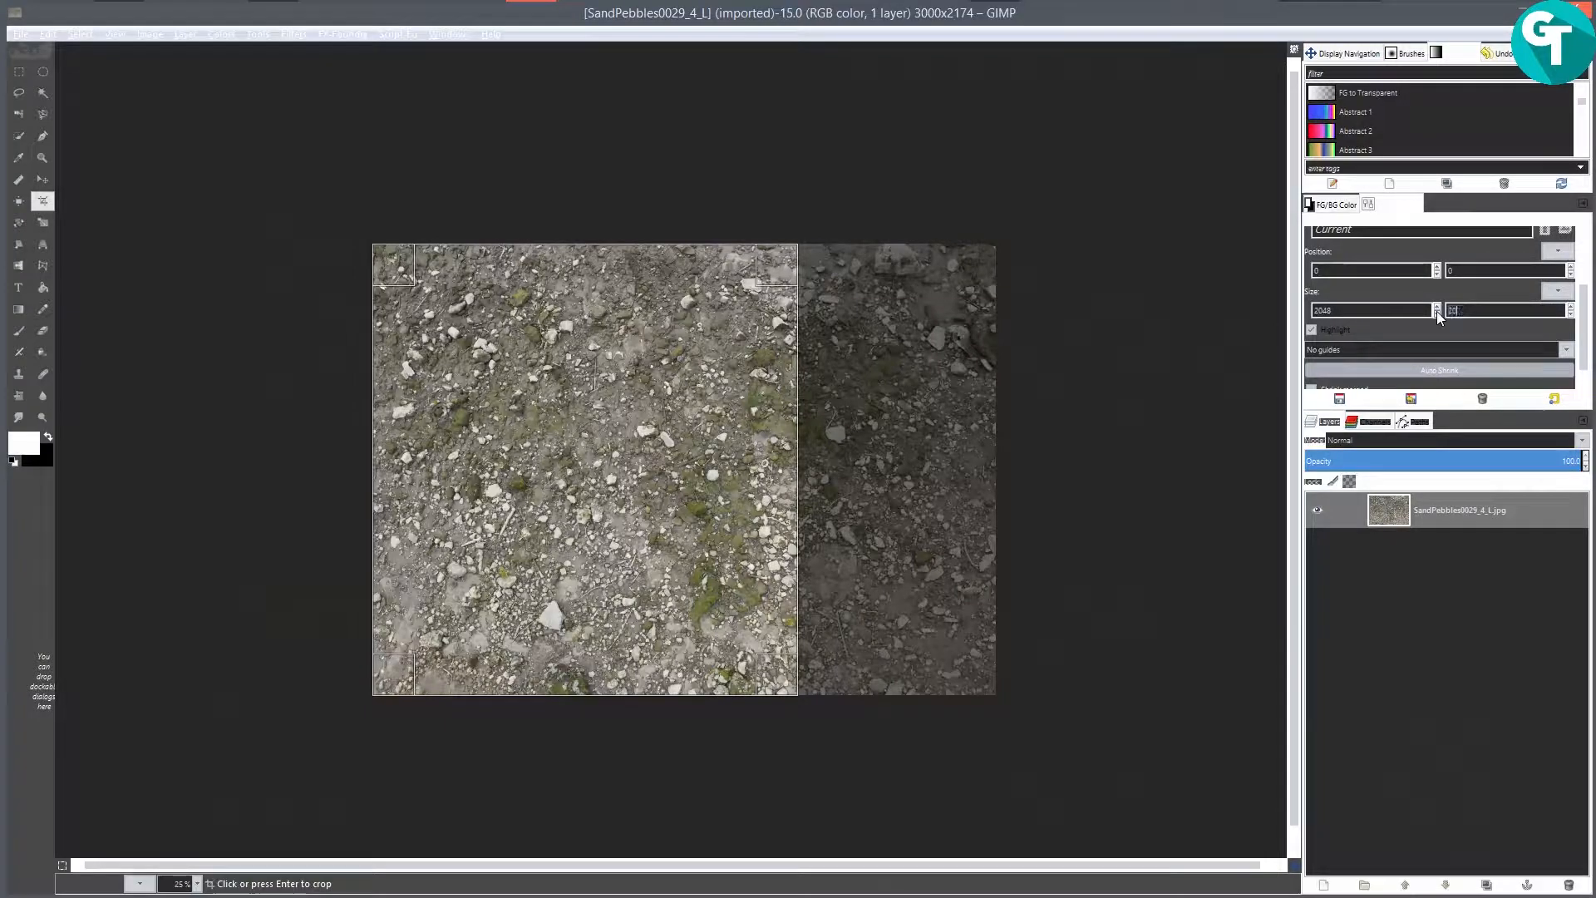
text(48)
key(Return)
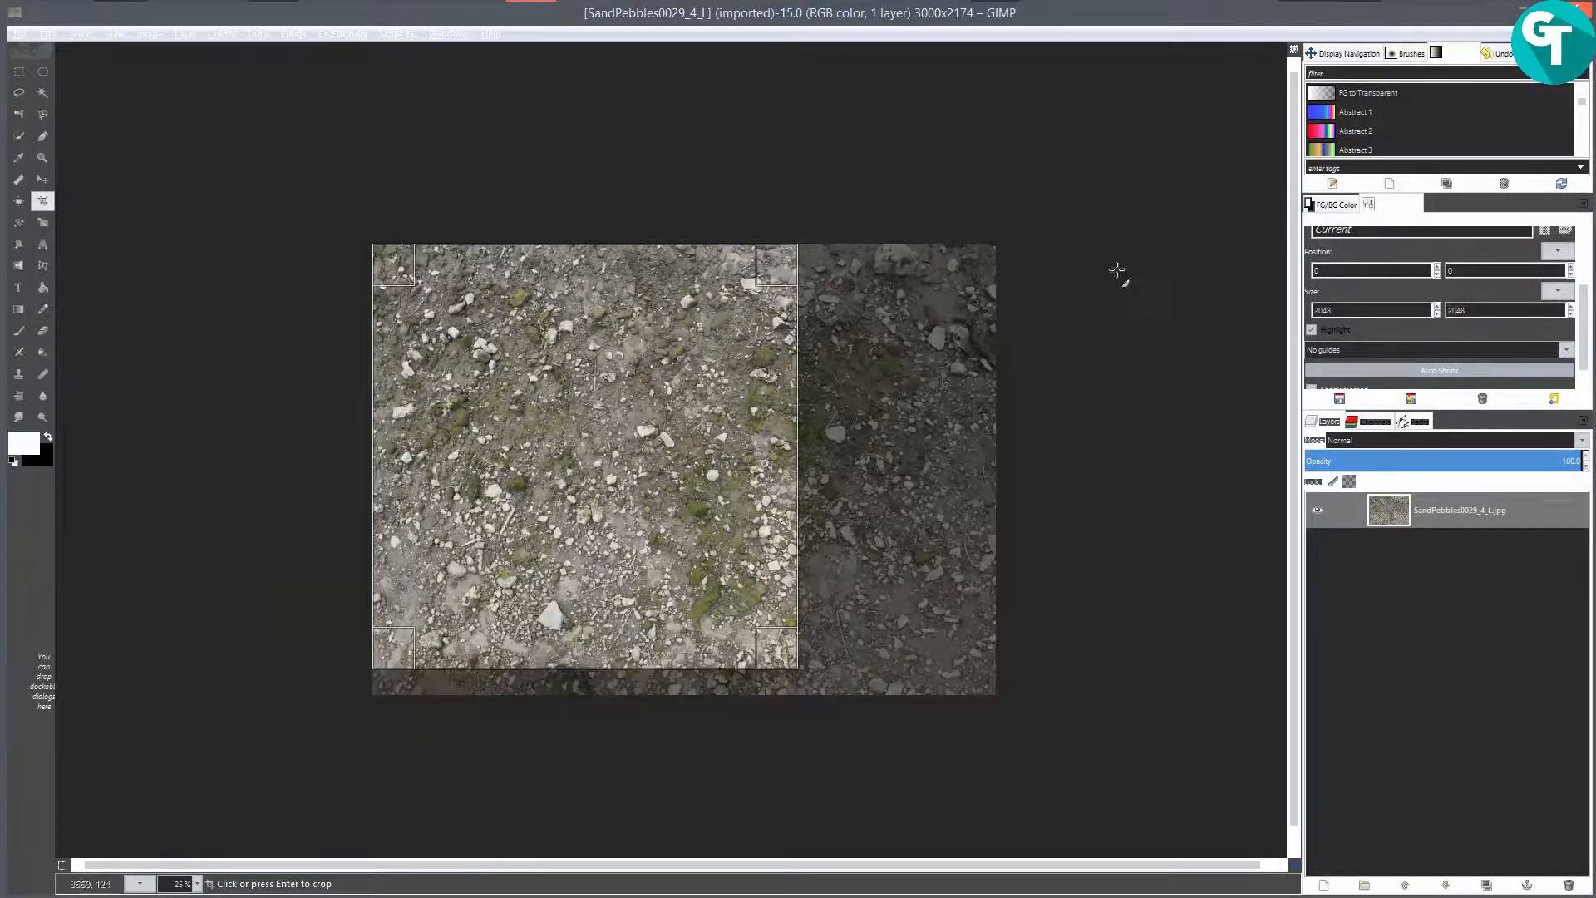
Step: Move the crop frame towards the middle of the photo, to position 512, 66, and crop the image to it
drag(561, 450, 666, 463)
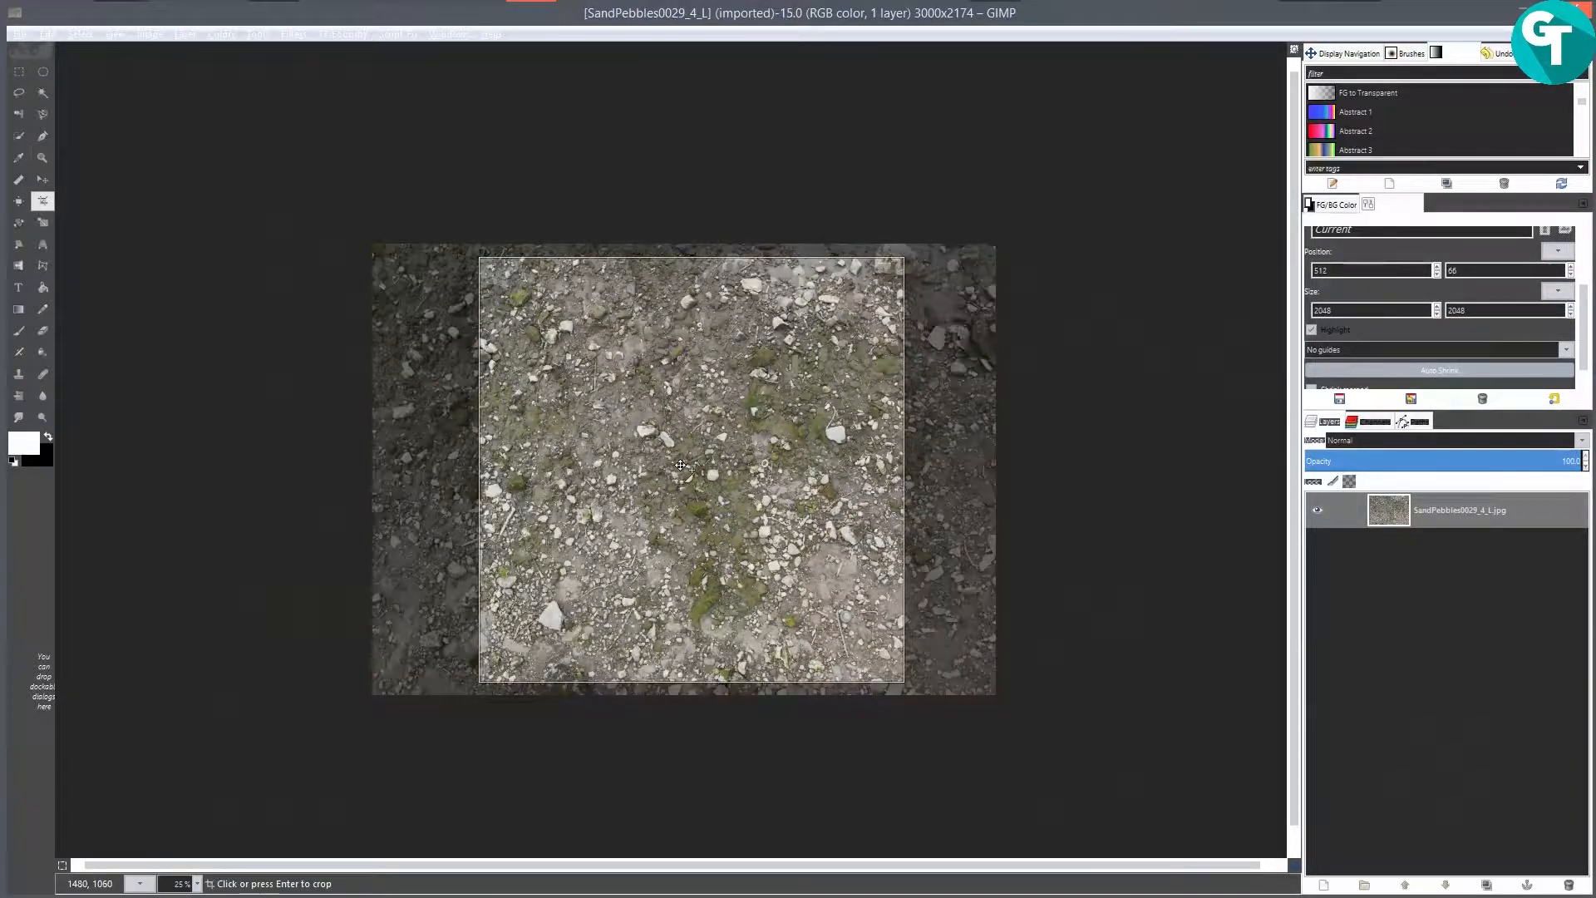
click(680, 465)
scroll(675, 509, up, 1)
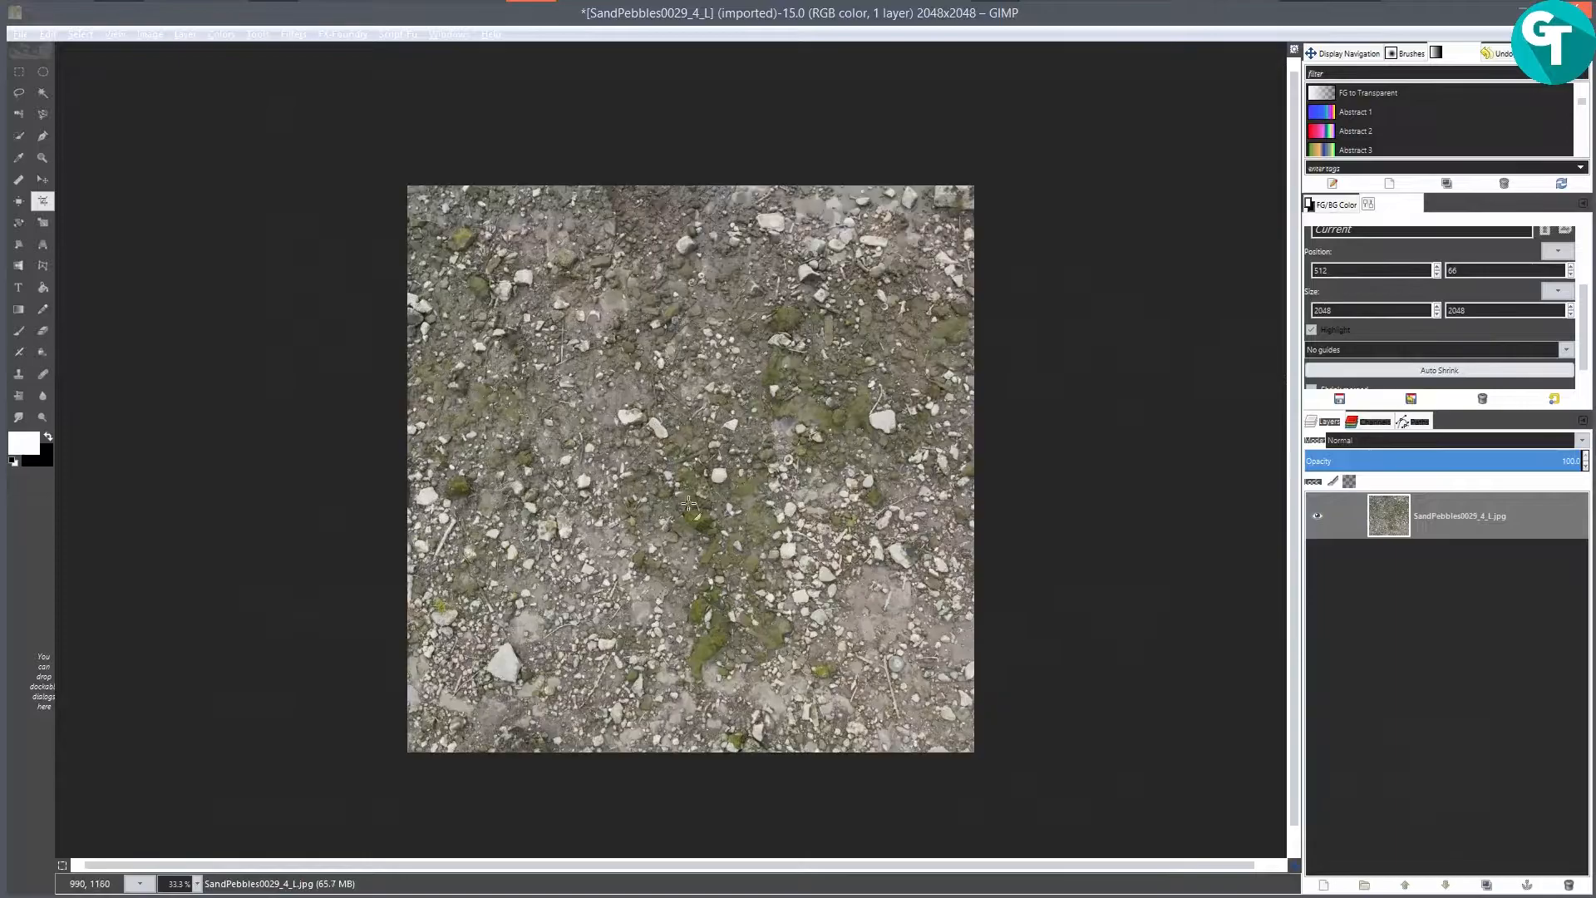
scroll(818, 454, up, 1)
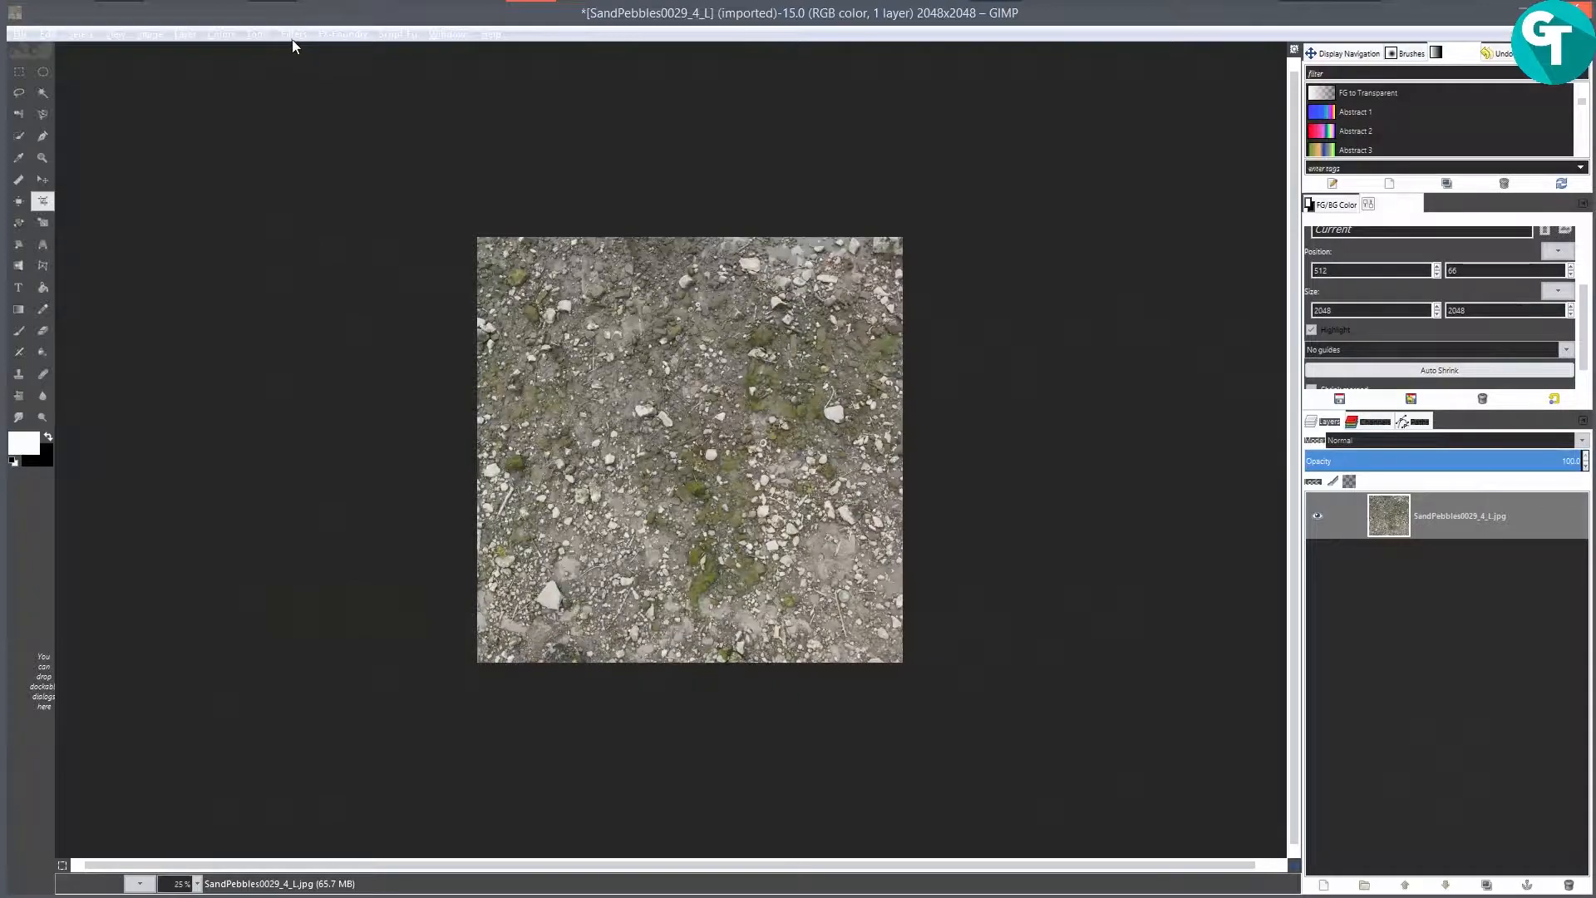
click(185, 35)
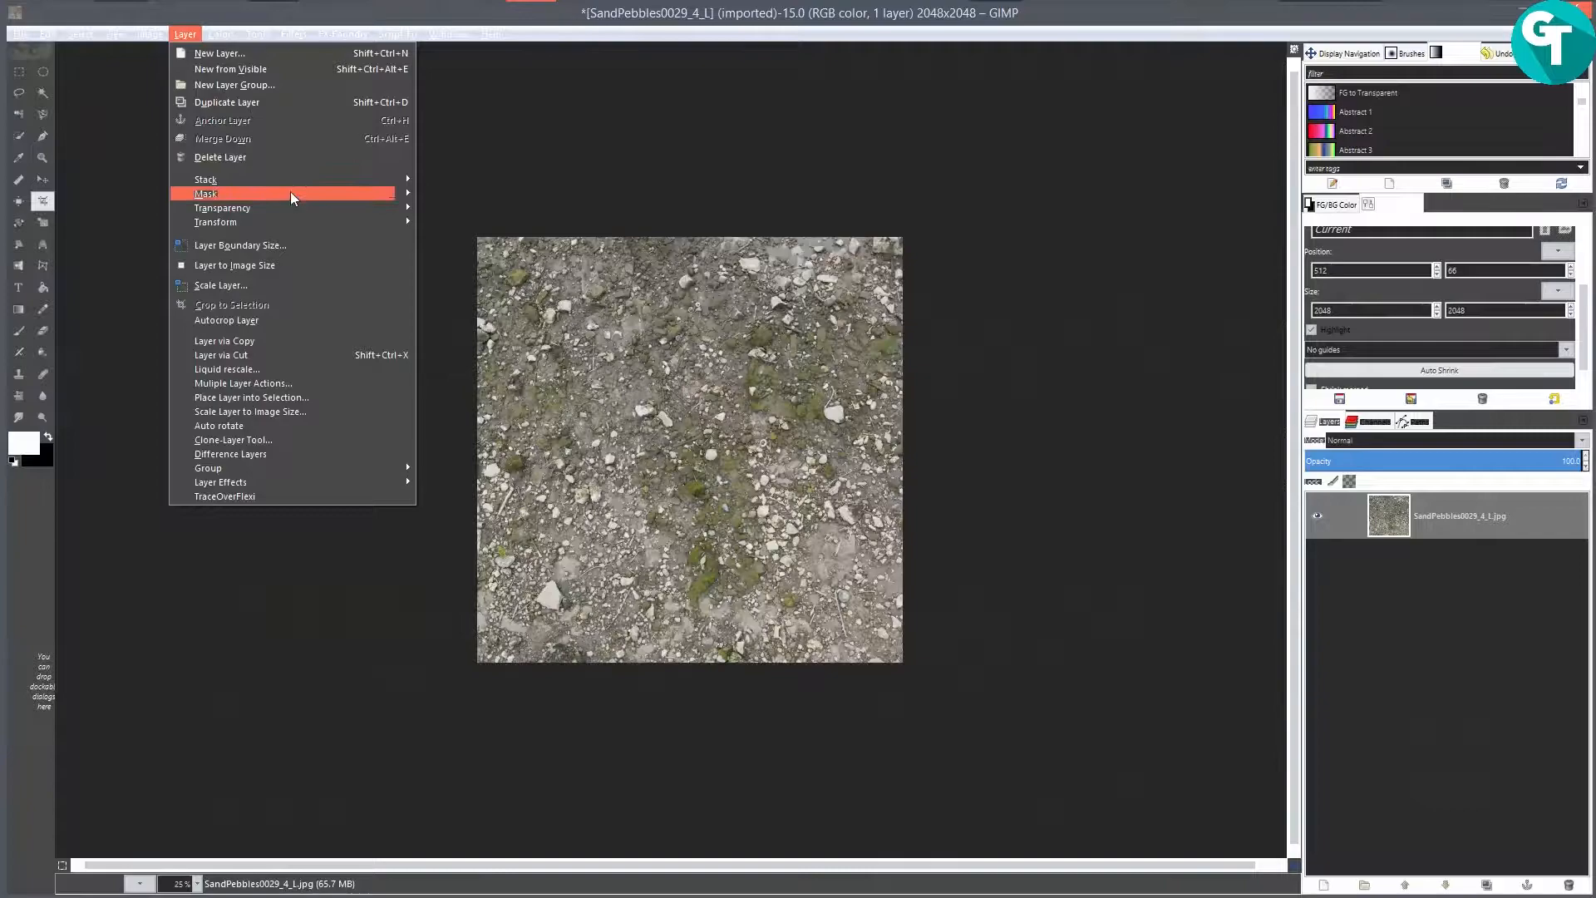
mouse_move(293, 223)
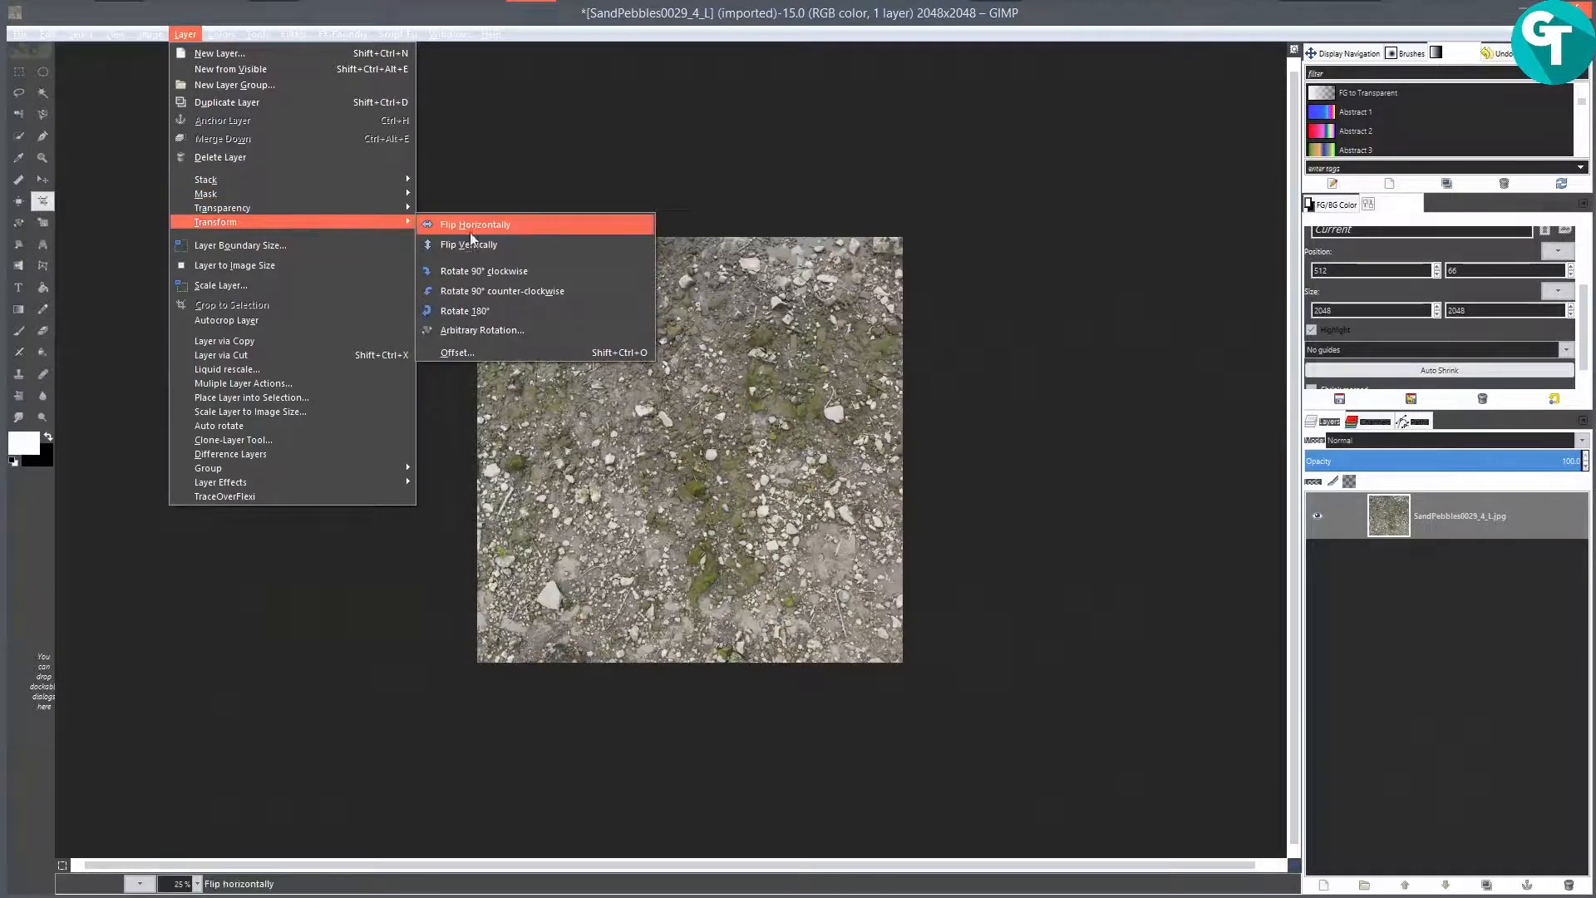
click(503, 346)
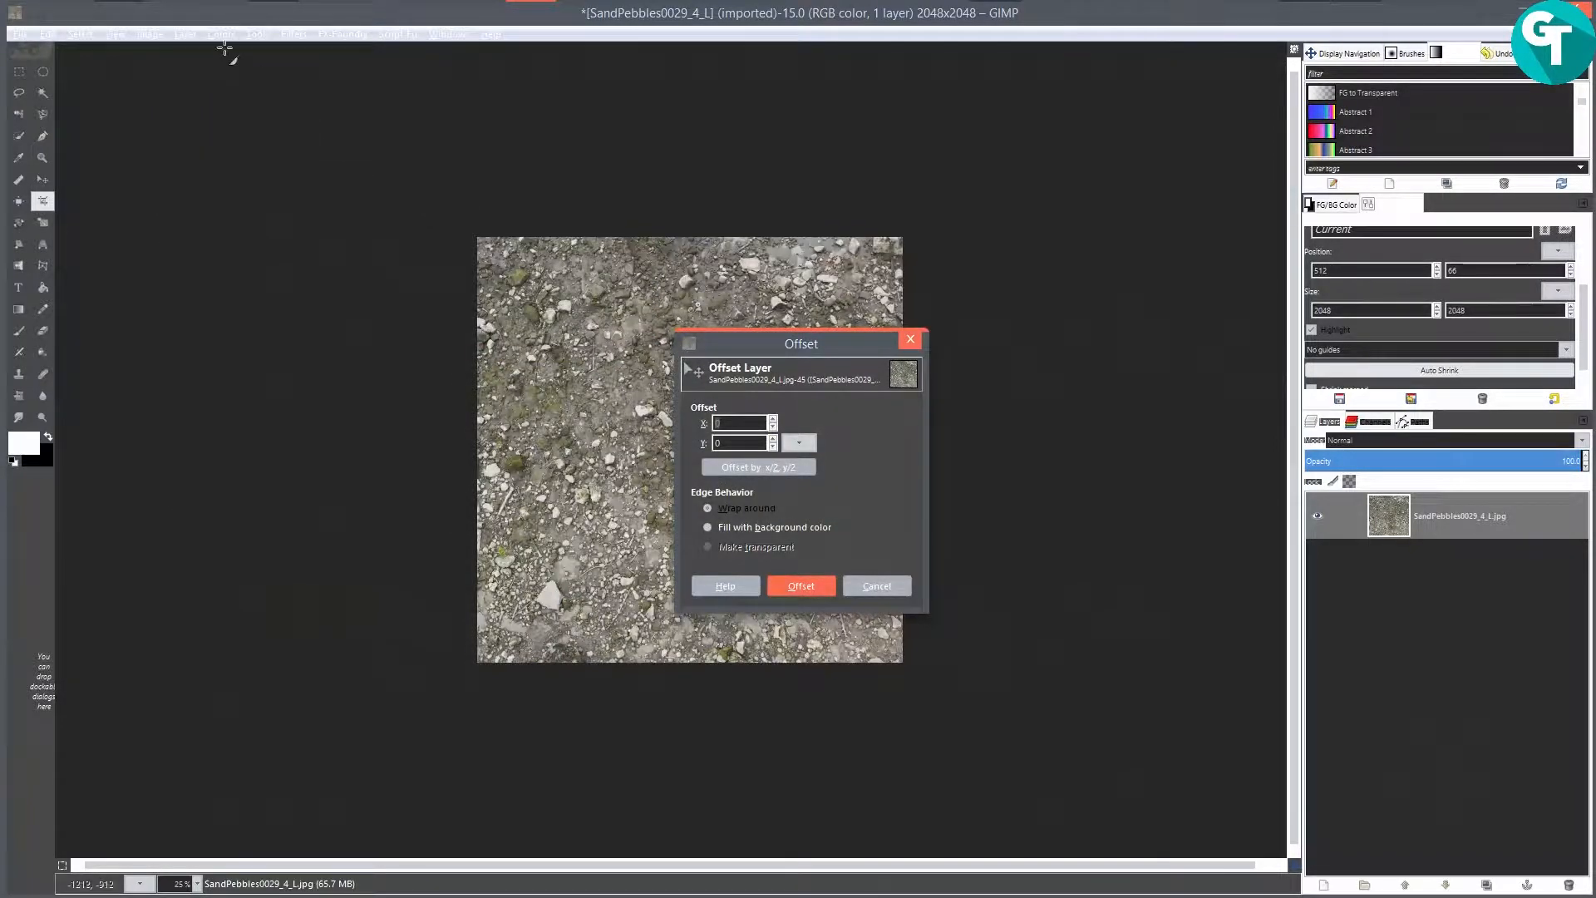
click(872, 586)
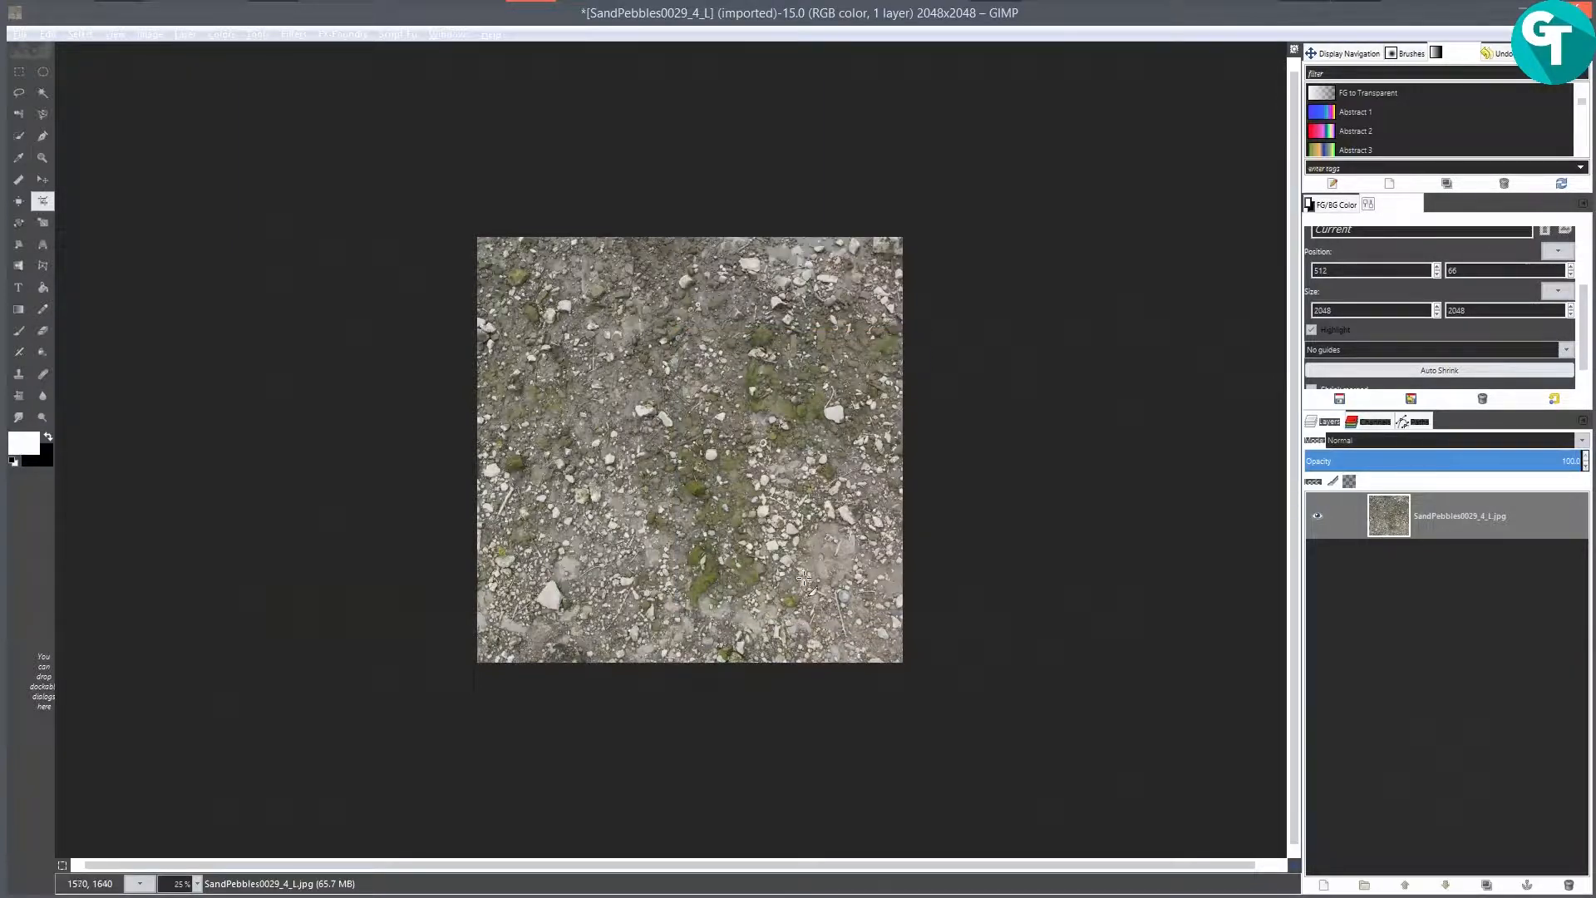
Step: Offset the layer by half its width and height with wrap-around edges to bring the seams to the image's centre
key(ctrl+shift+o)
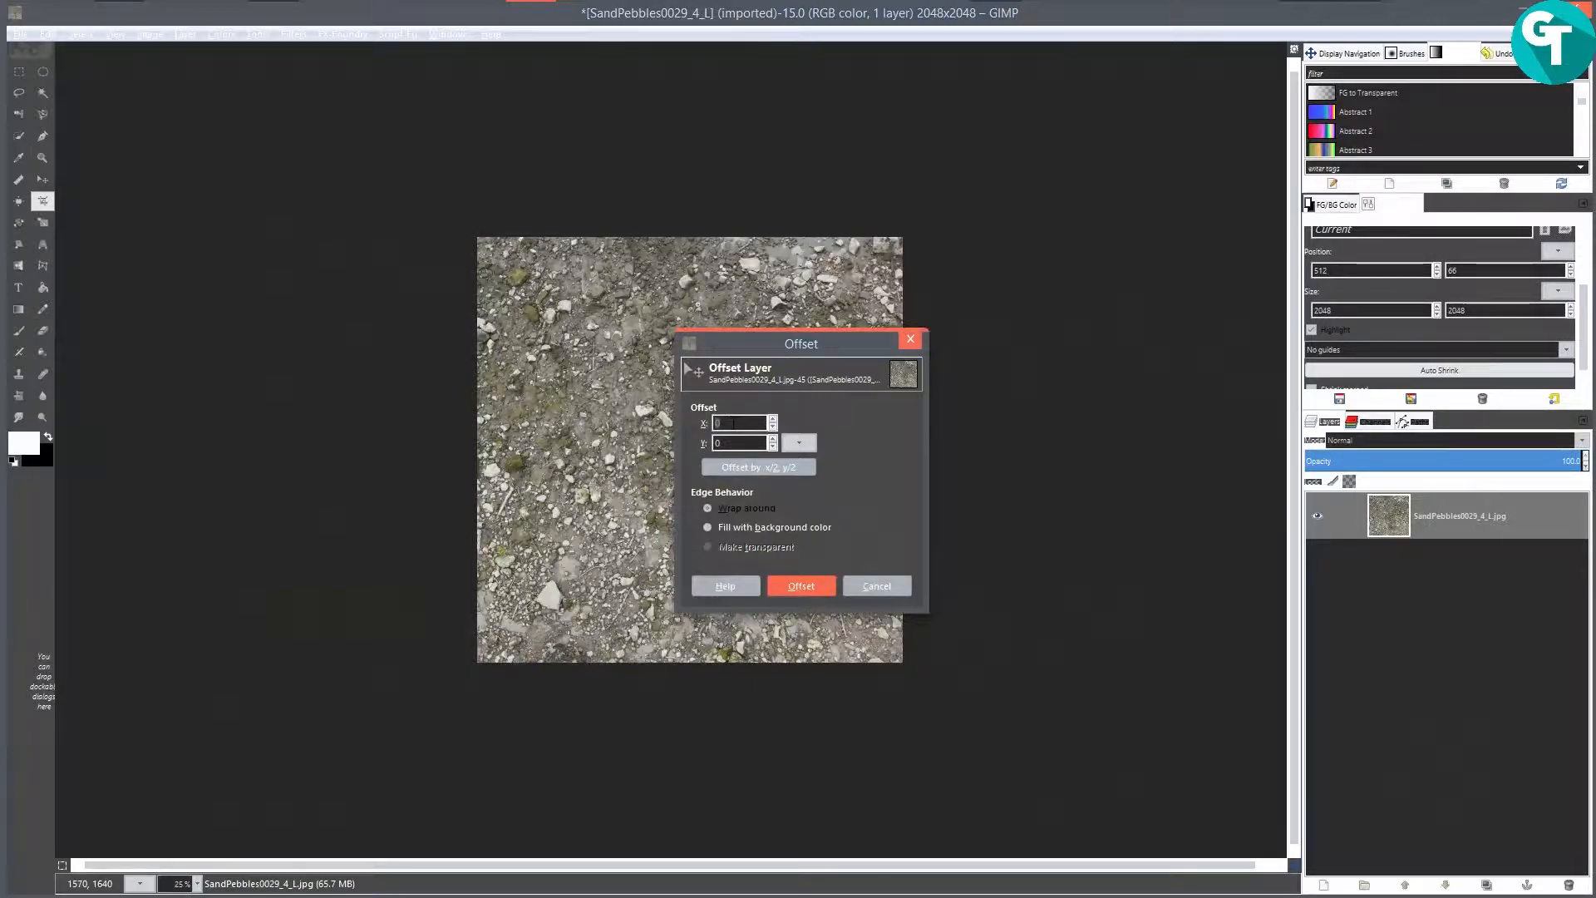
key(Tab)
click(790, 594)
key(shift+2)
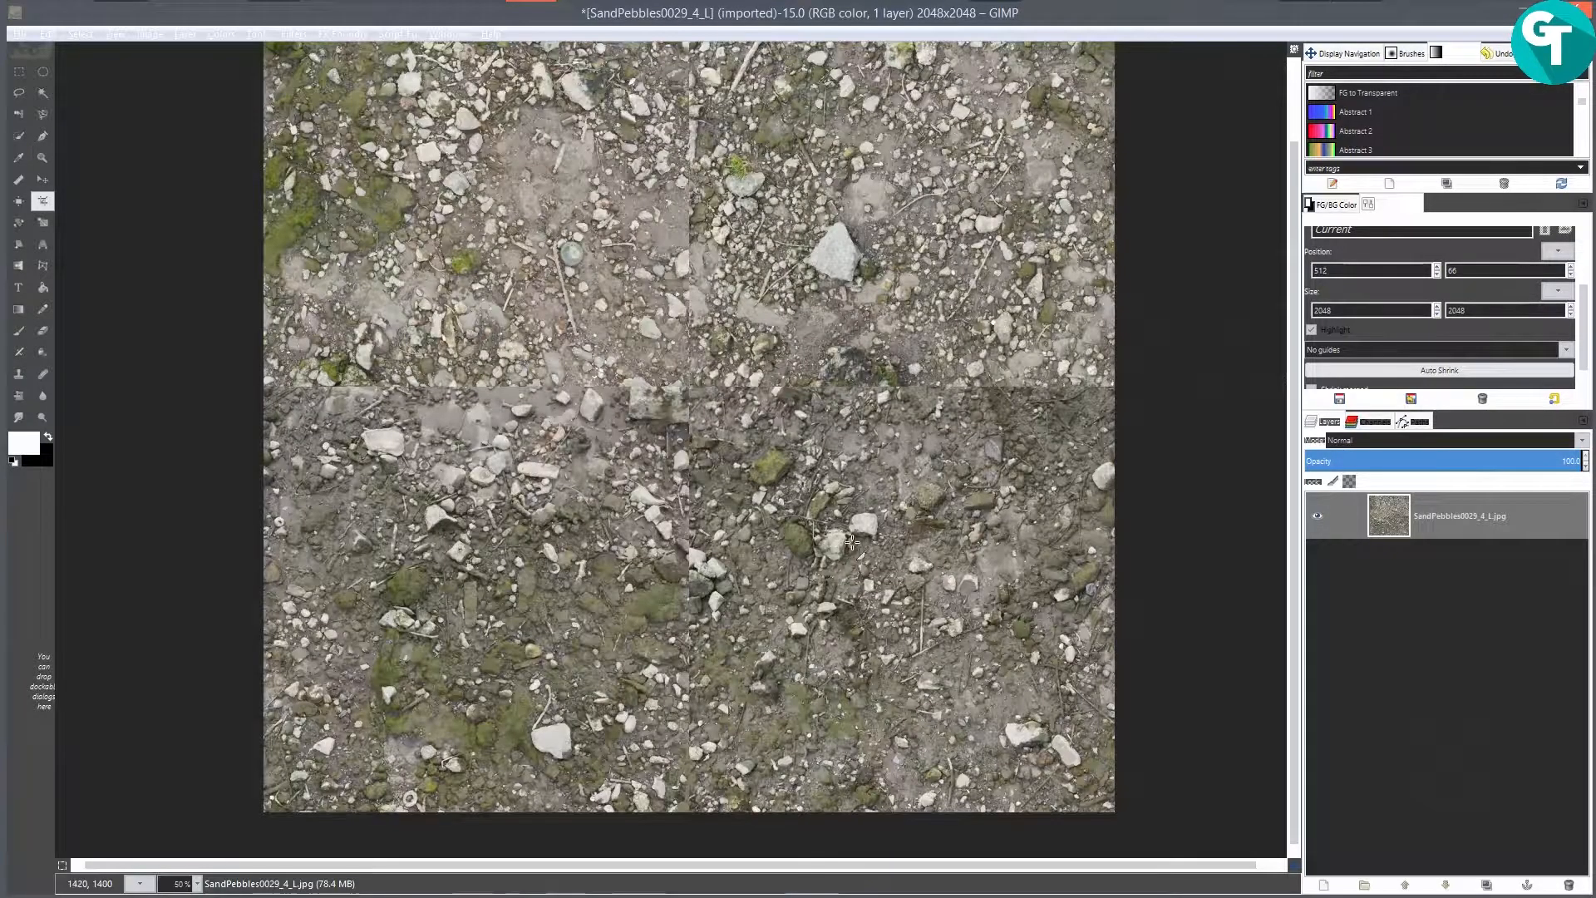
key(minus)
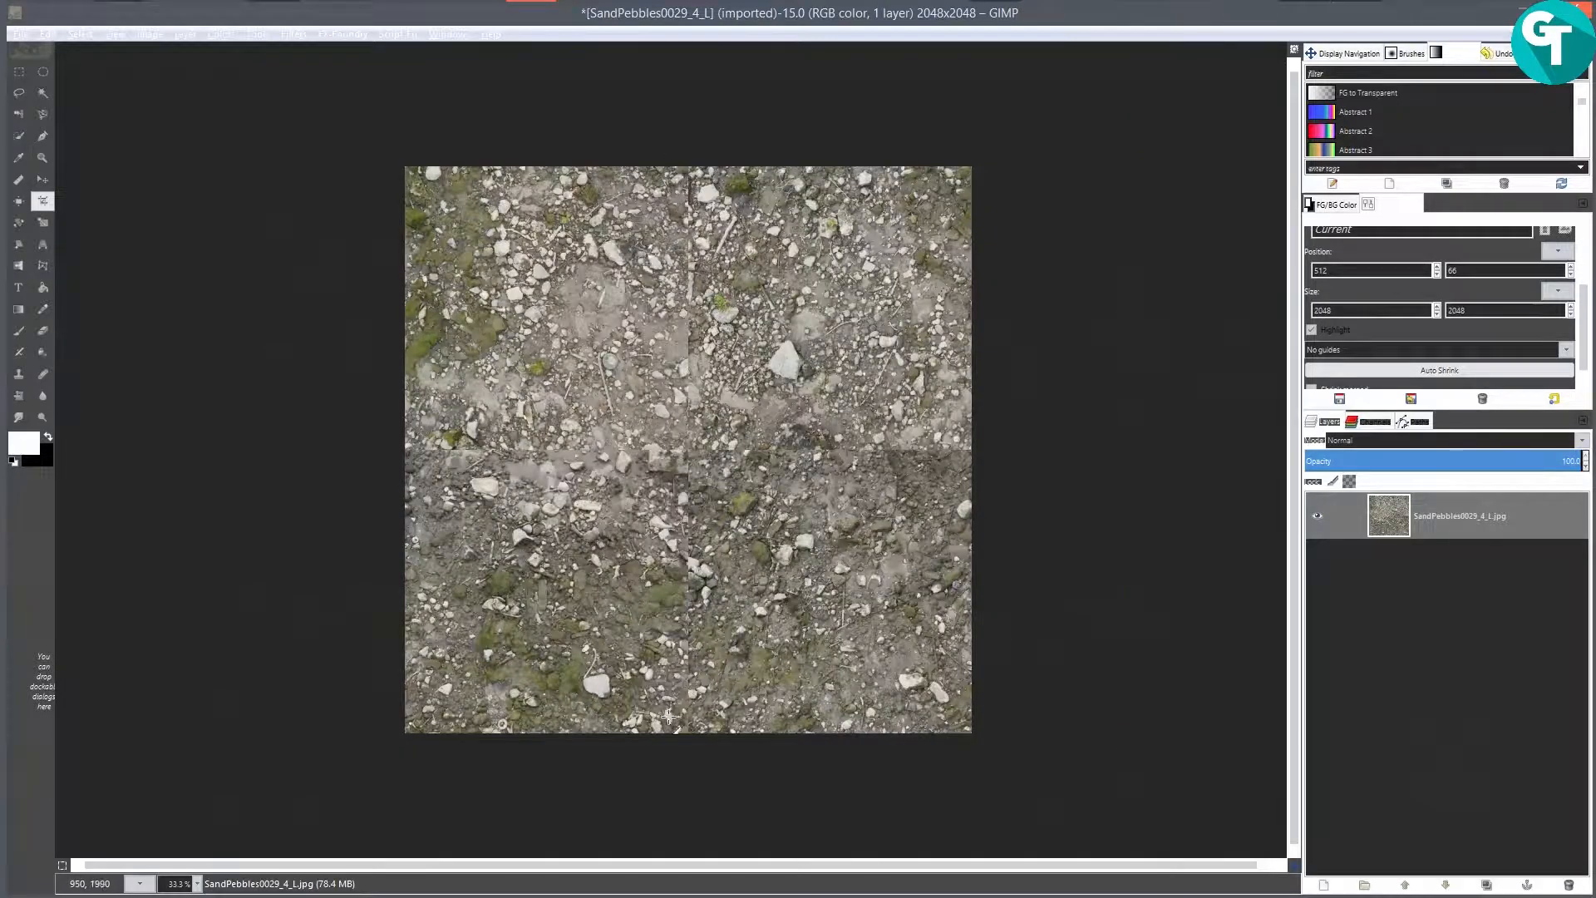
Step: Select a full-height strip about 78 px wide over the vertical seam, run Heal selection sampling all around in random order, and deselect
key(r)
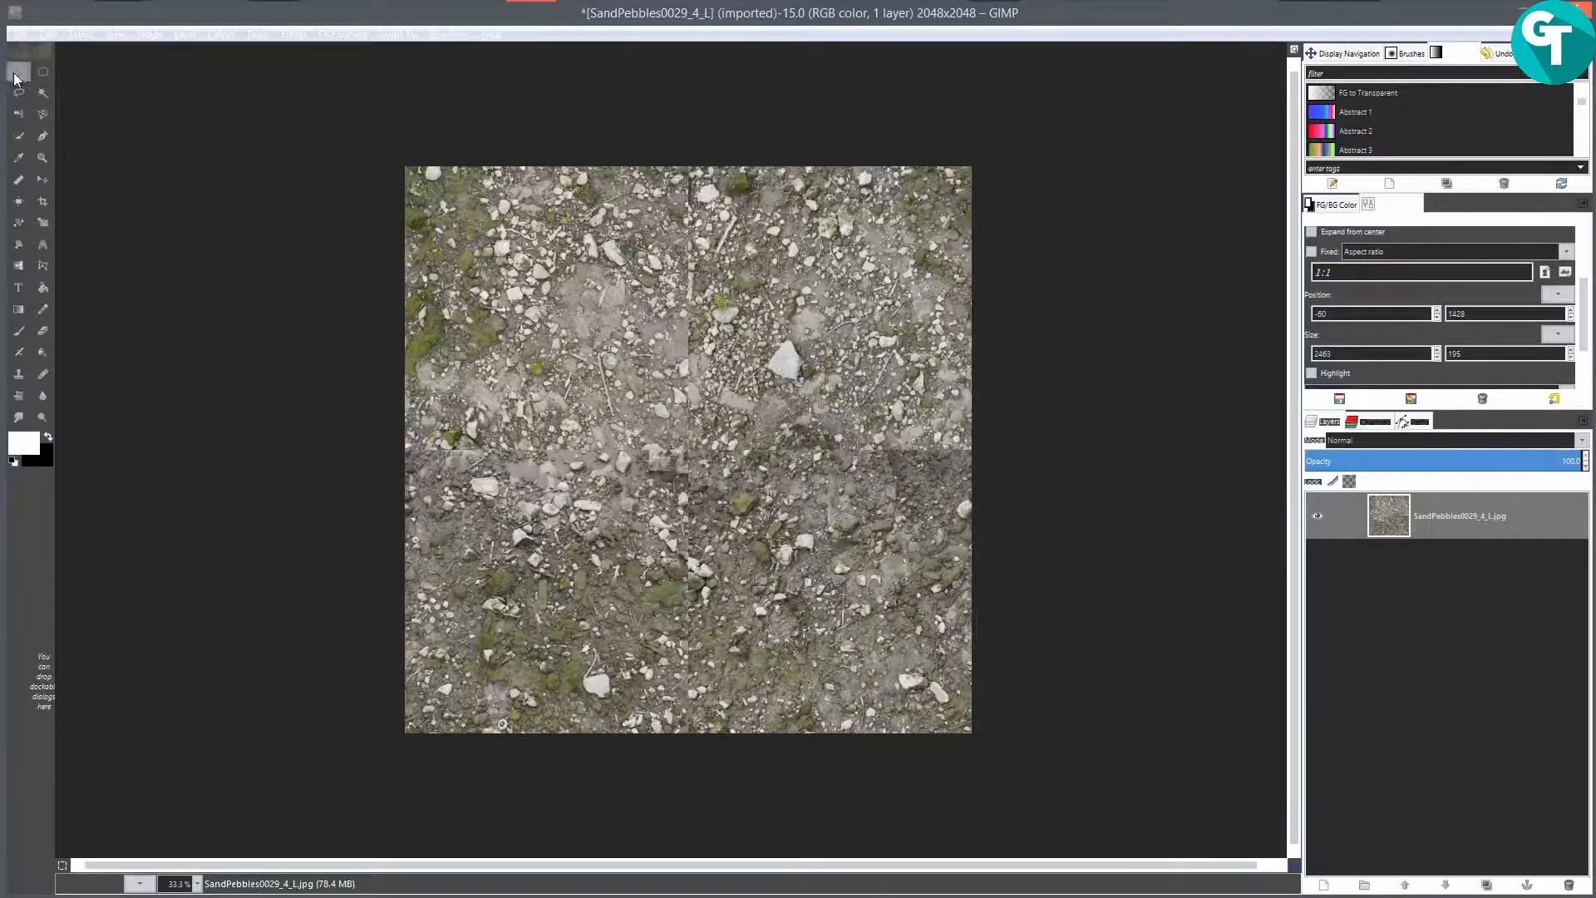
drag(679, 157, 702, 753)
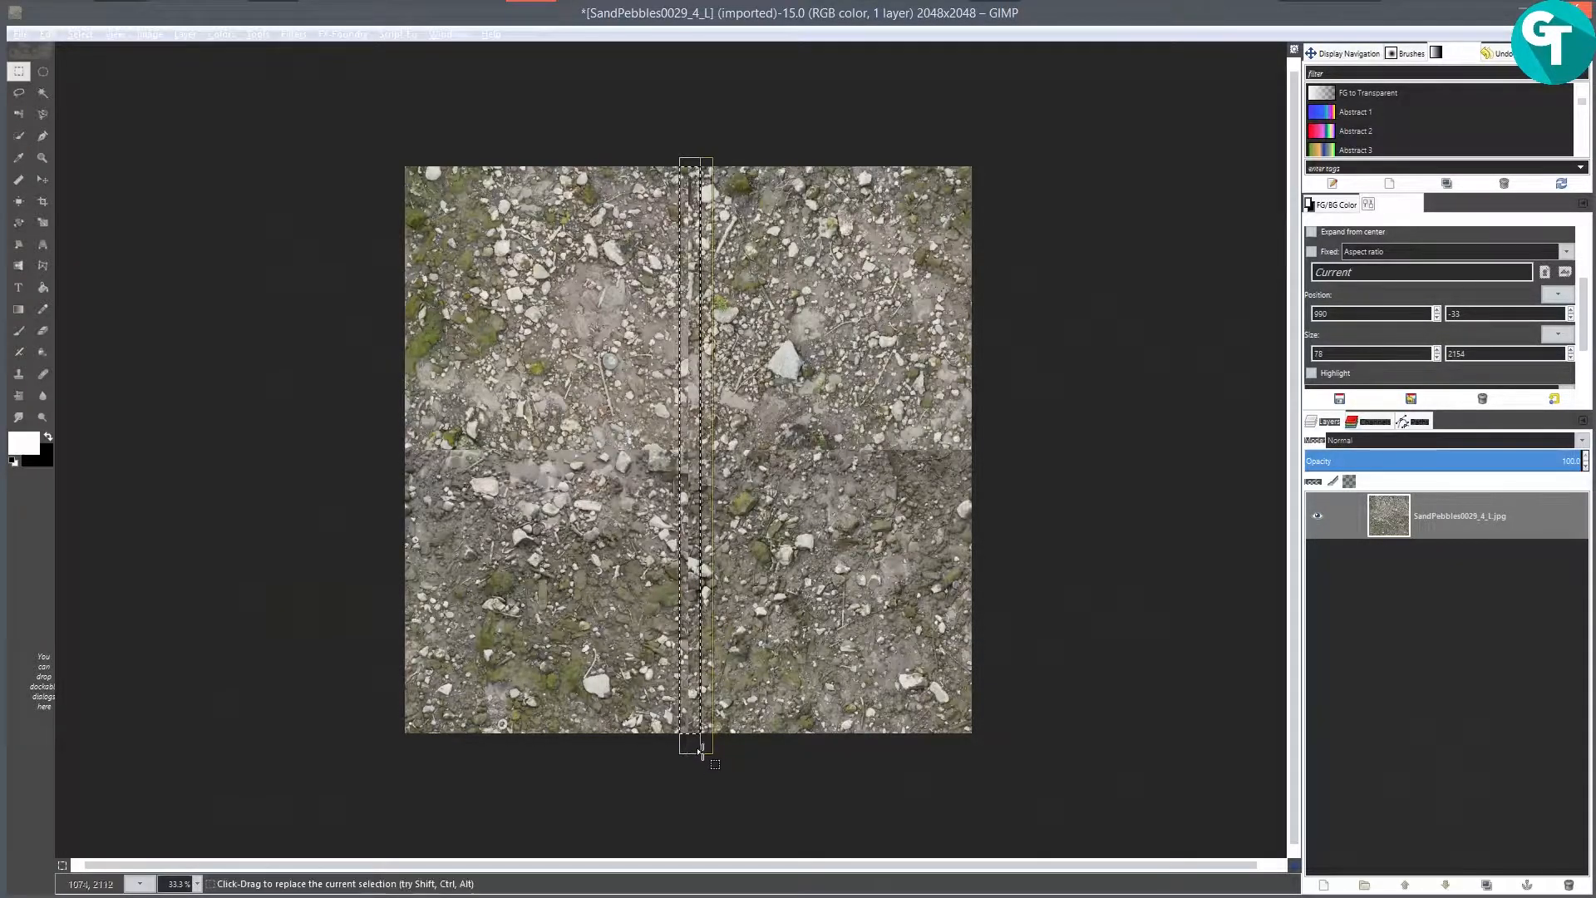
click(296, 35)
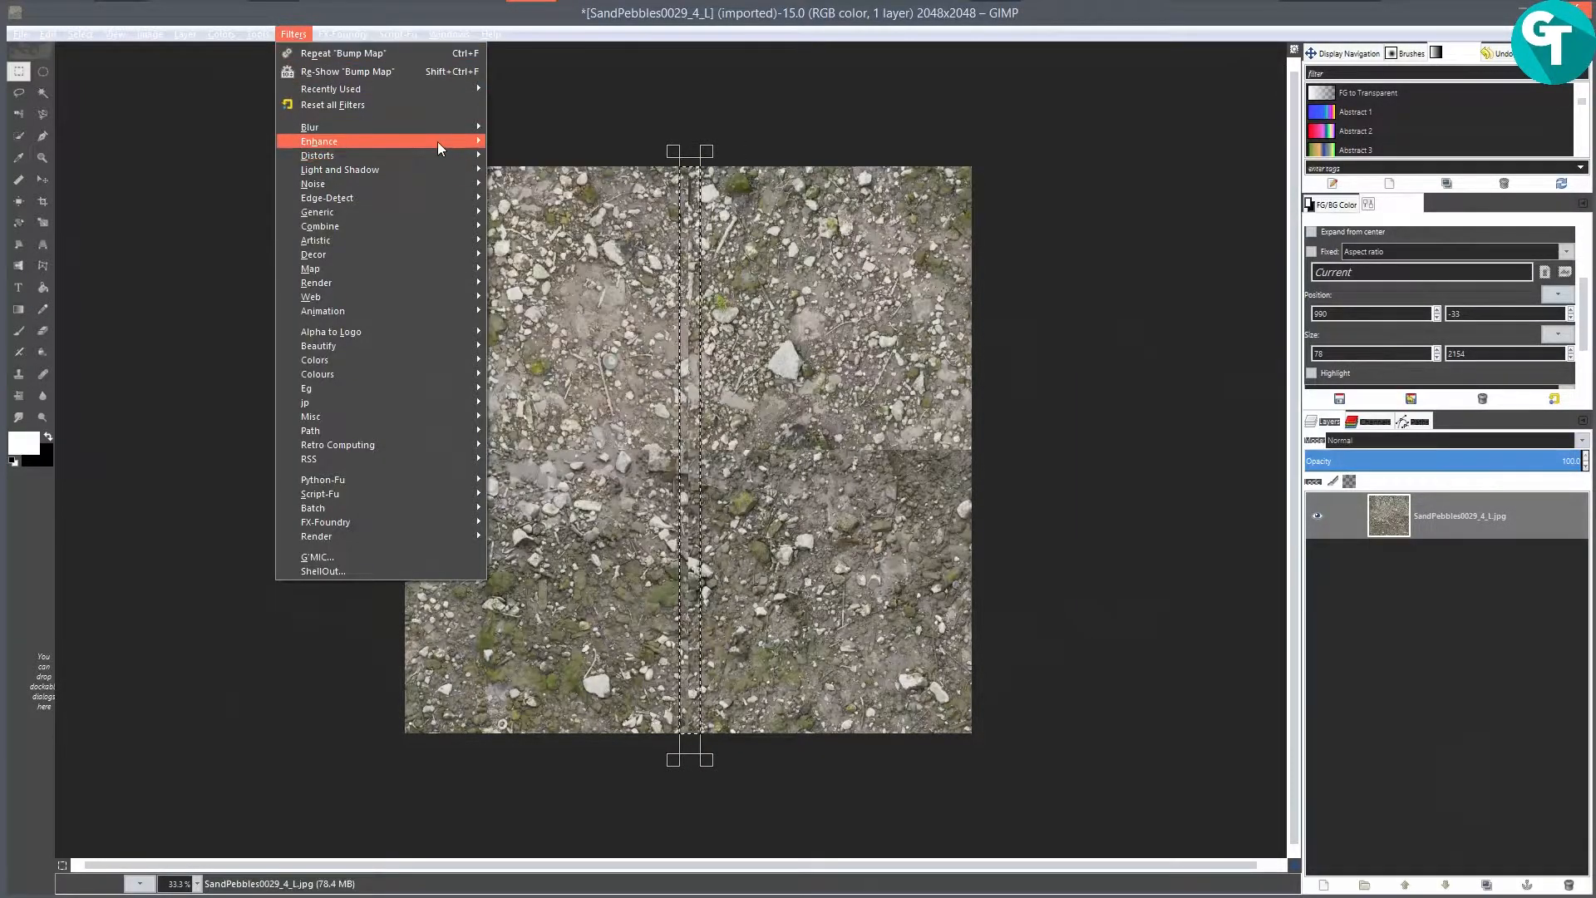
mouse_move(437, 142)
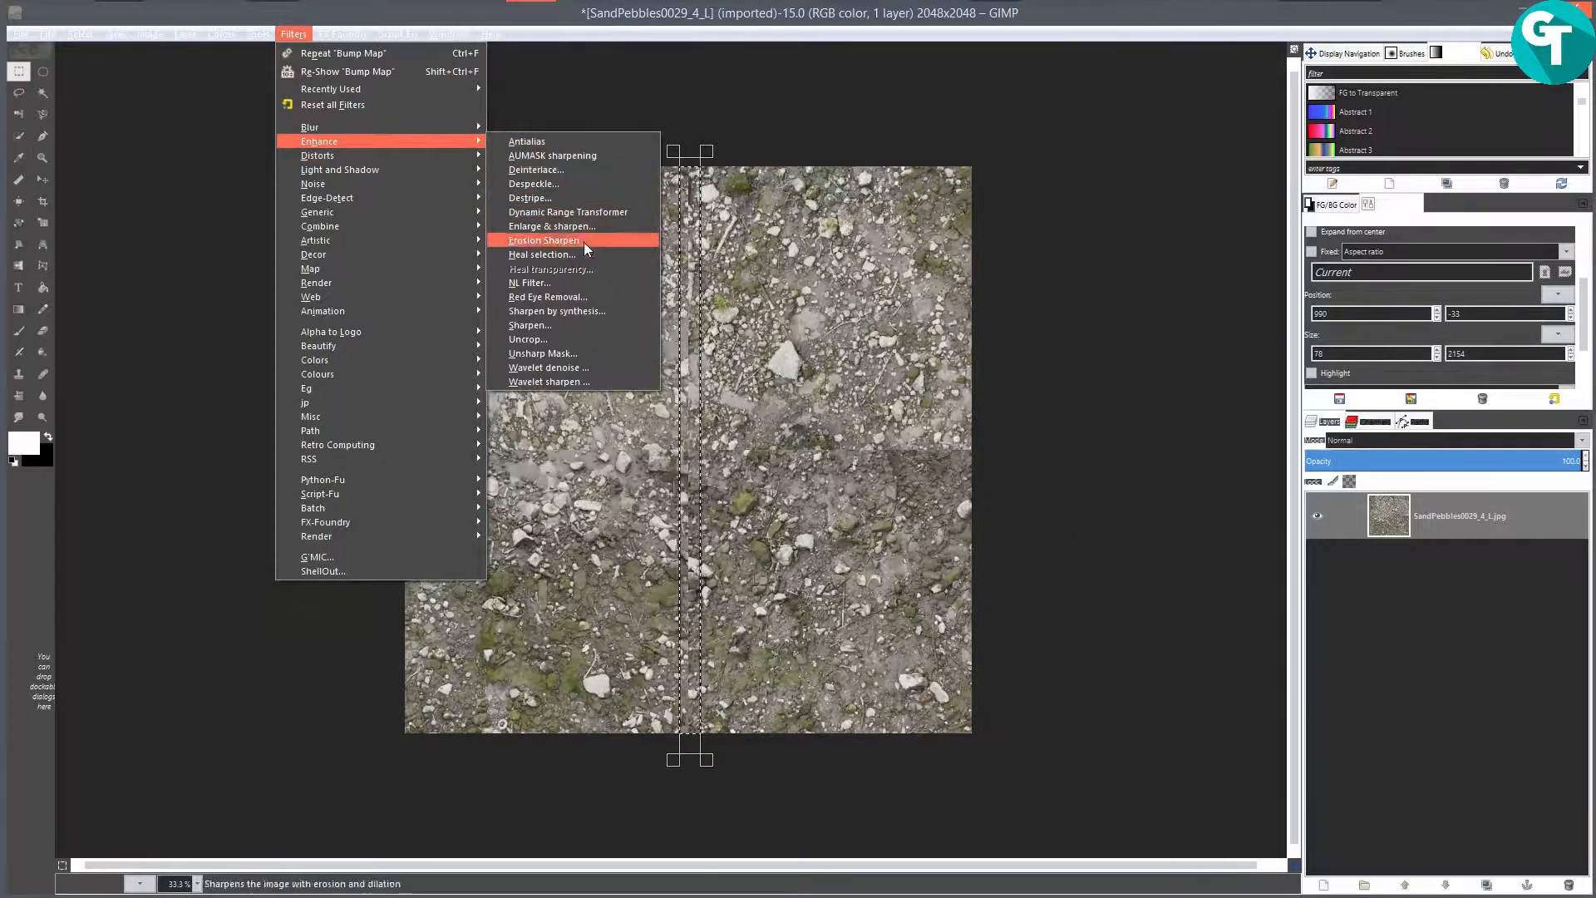
click(571, 253)
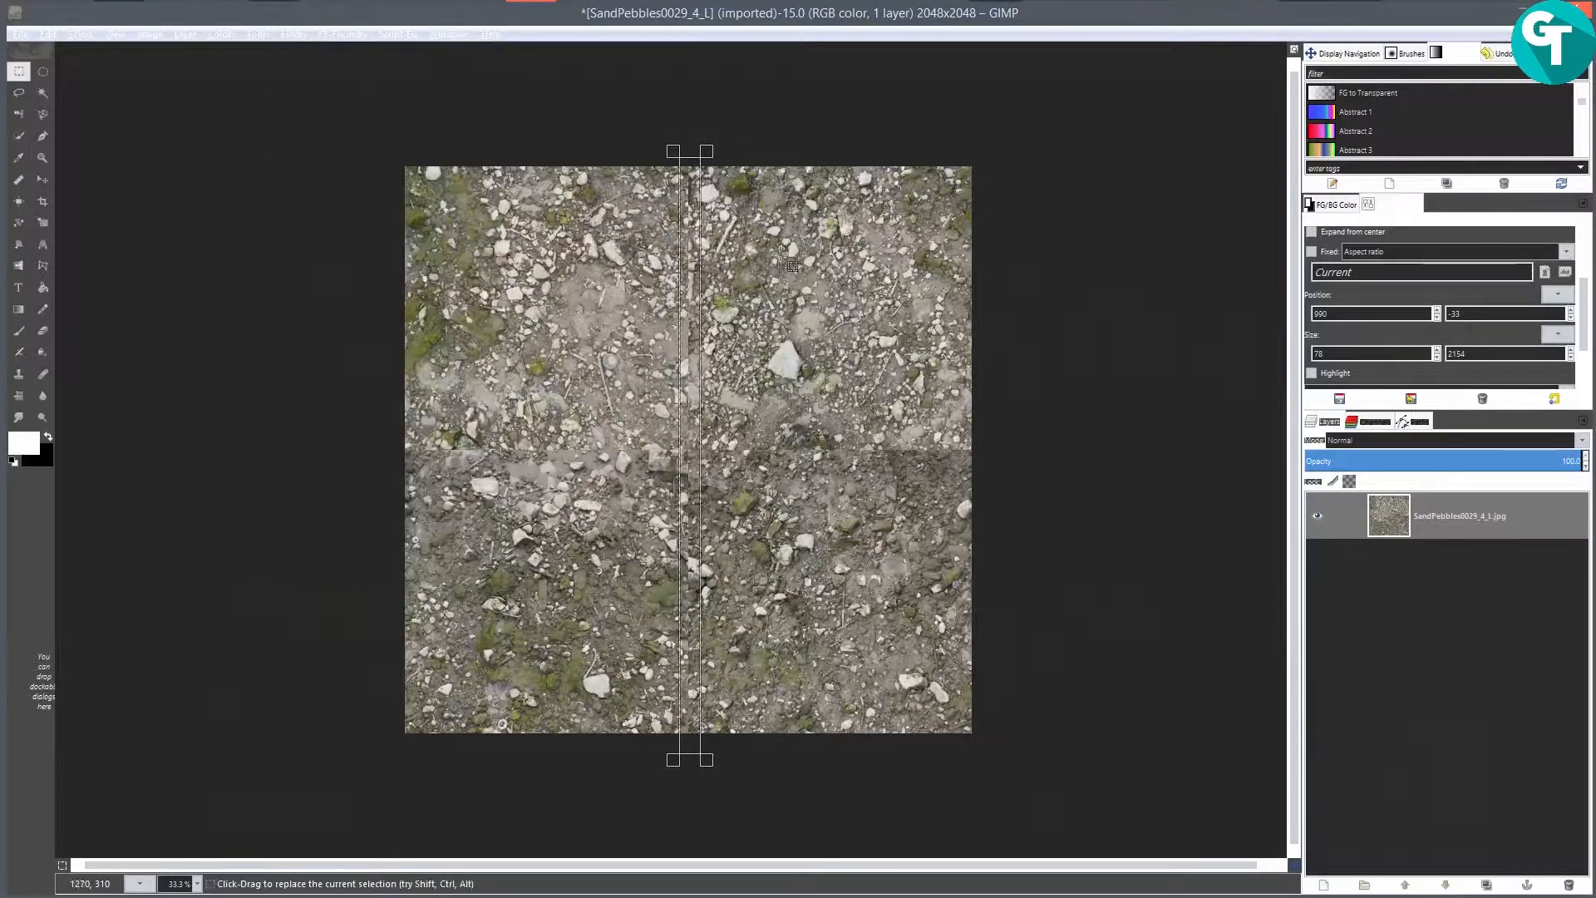
drag(696, 292, 687, 270)
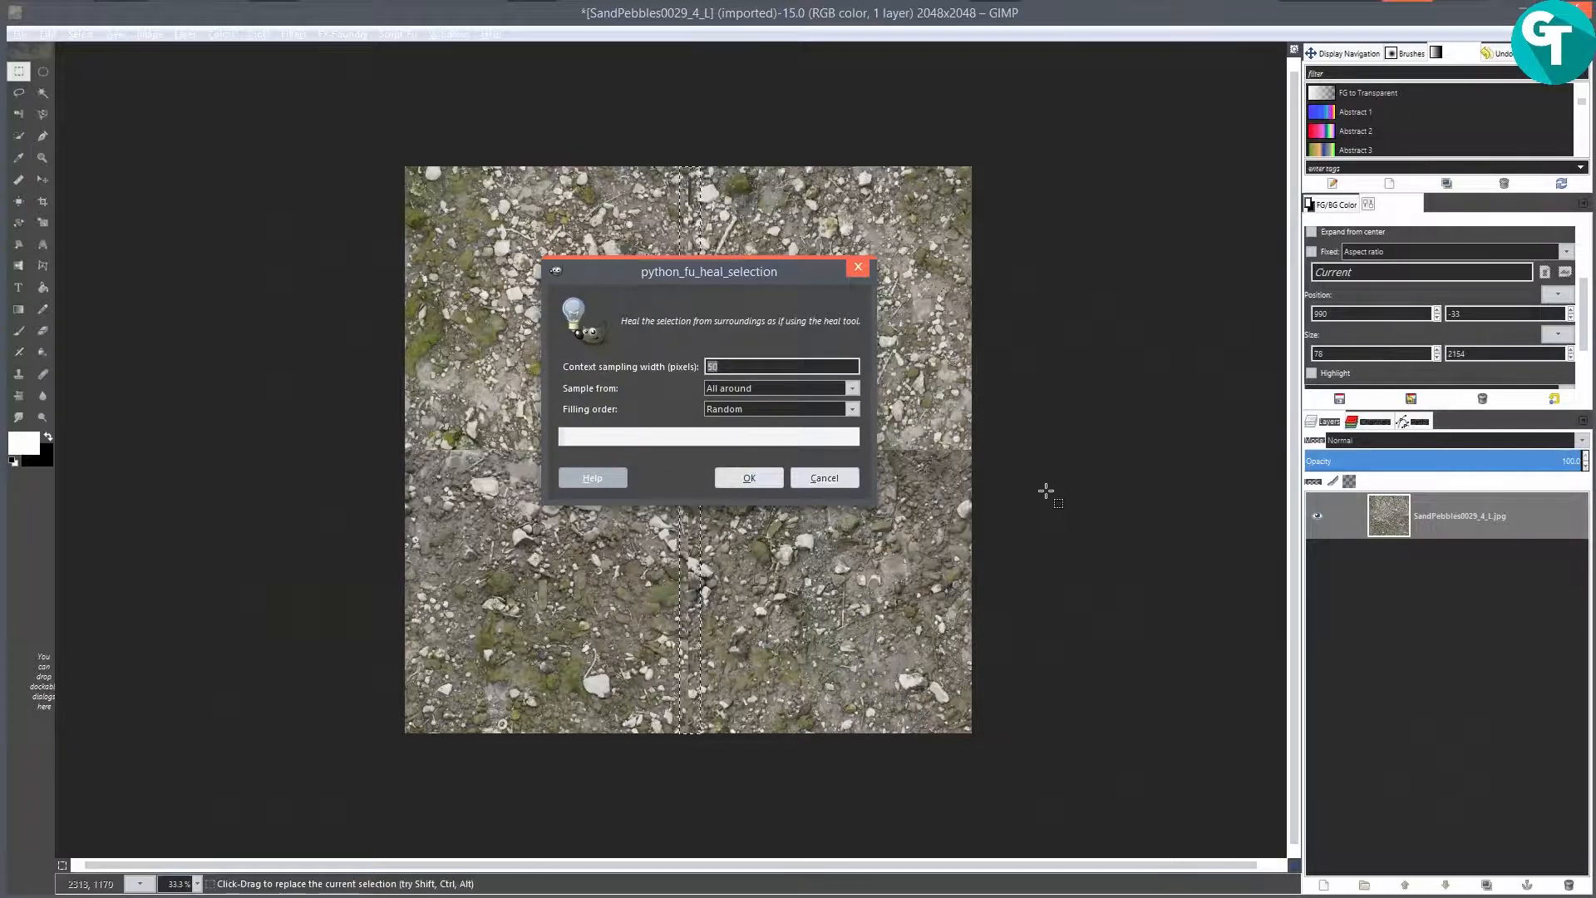
click(747, 475)
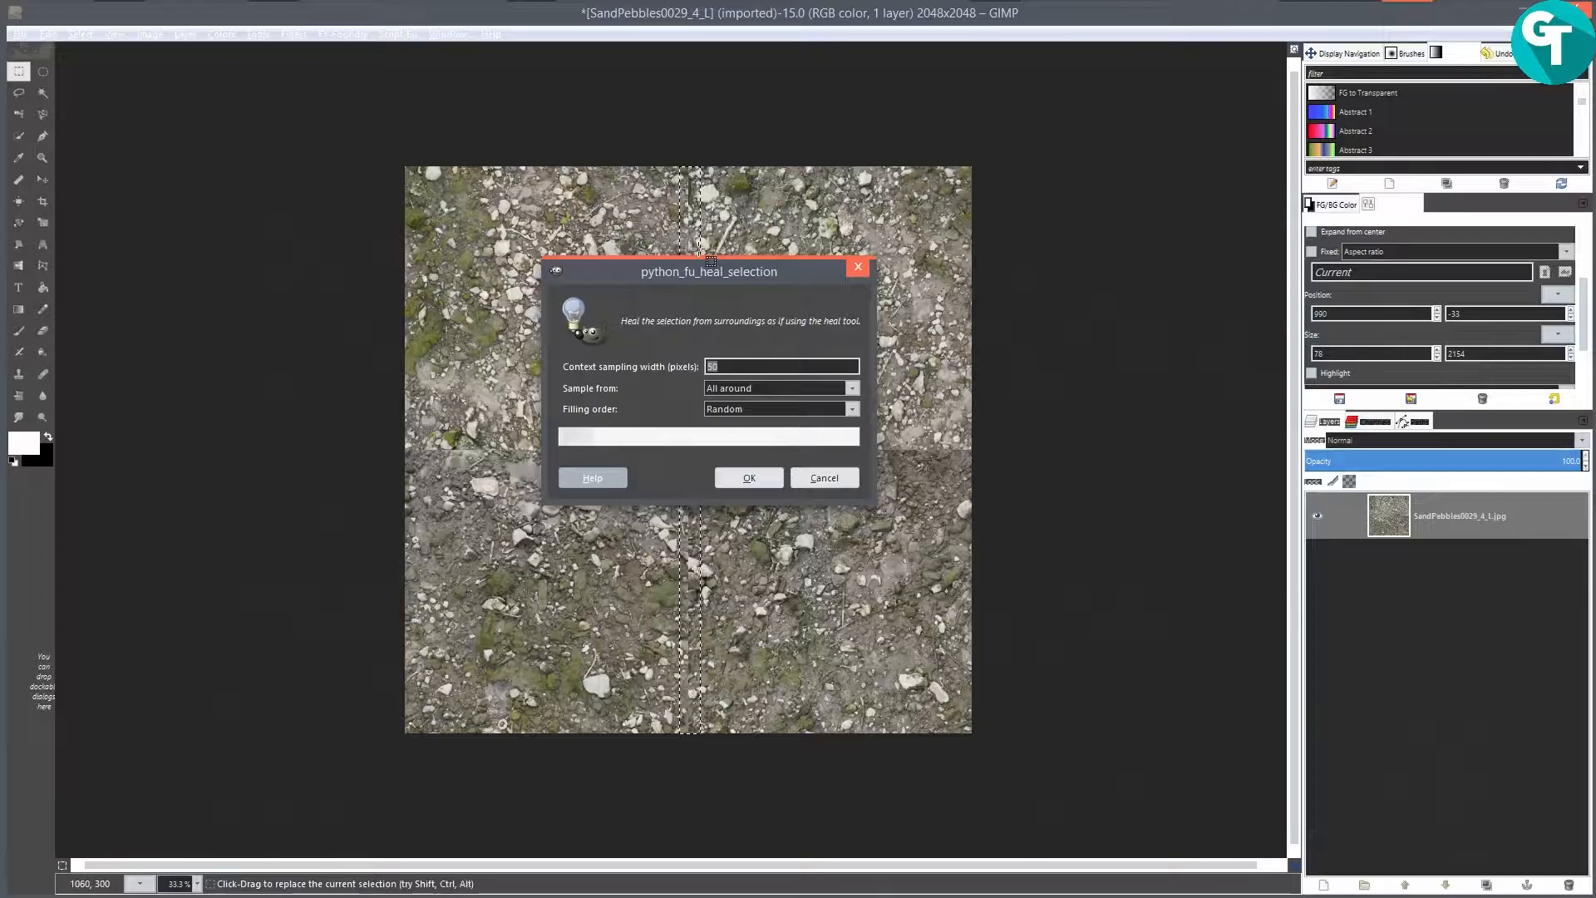
drag(719, 276, 700, 171)
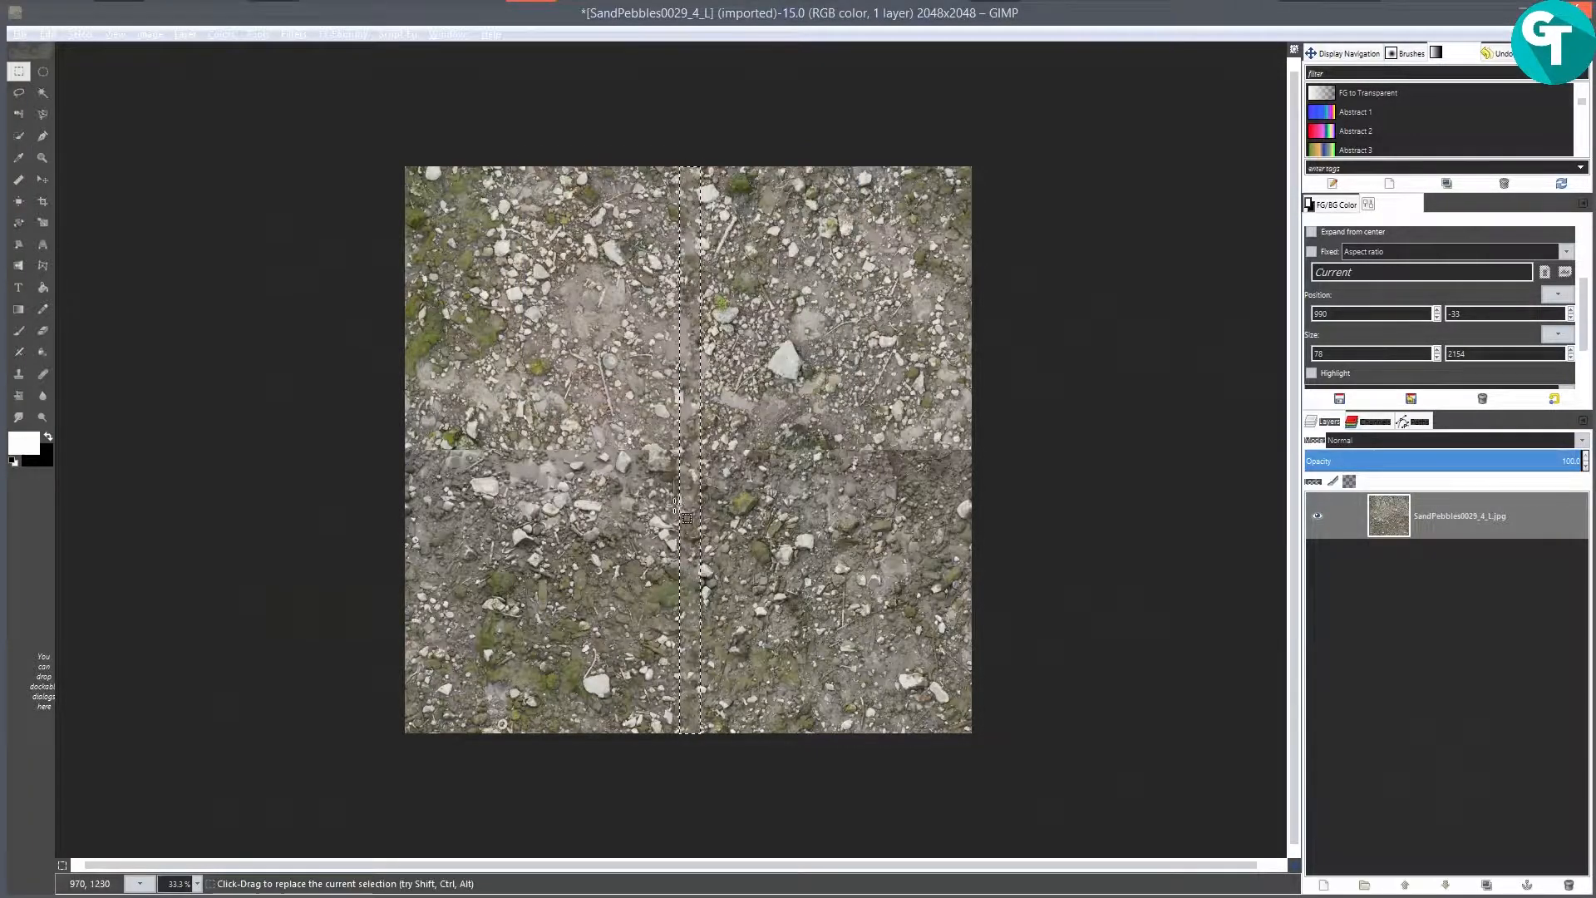
key(ctrl)
key(ctrl+shift+a)
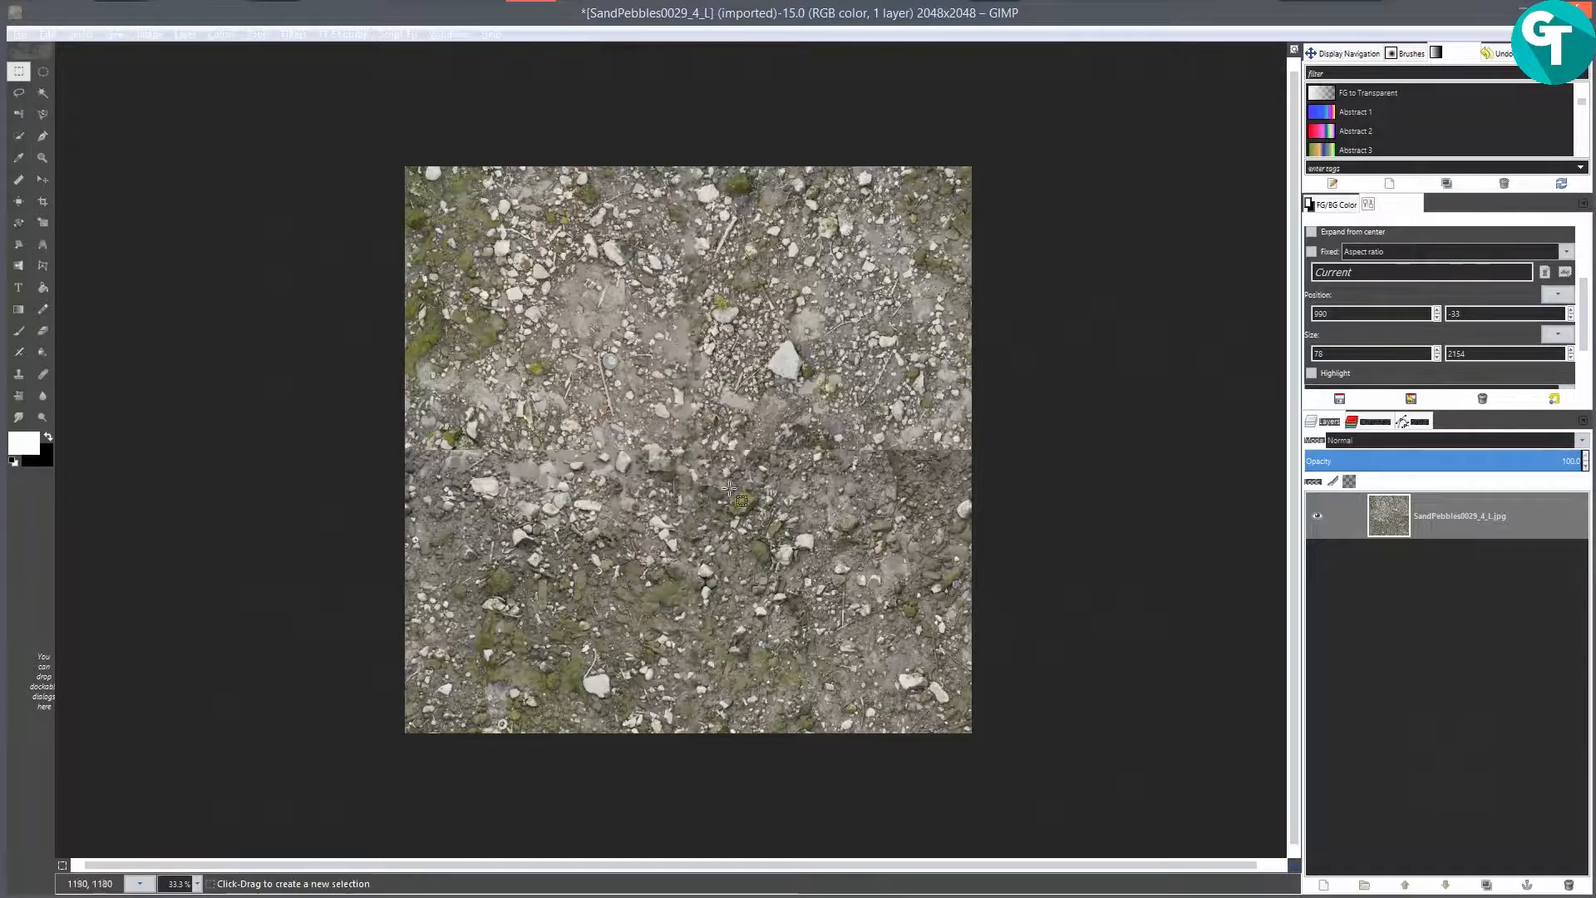
Step: Select a full-width strip about 237 px high over the horizontal seam, heal it from its surroundings, and clear the selection
scroll(713, 703, up, 1)
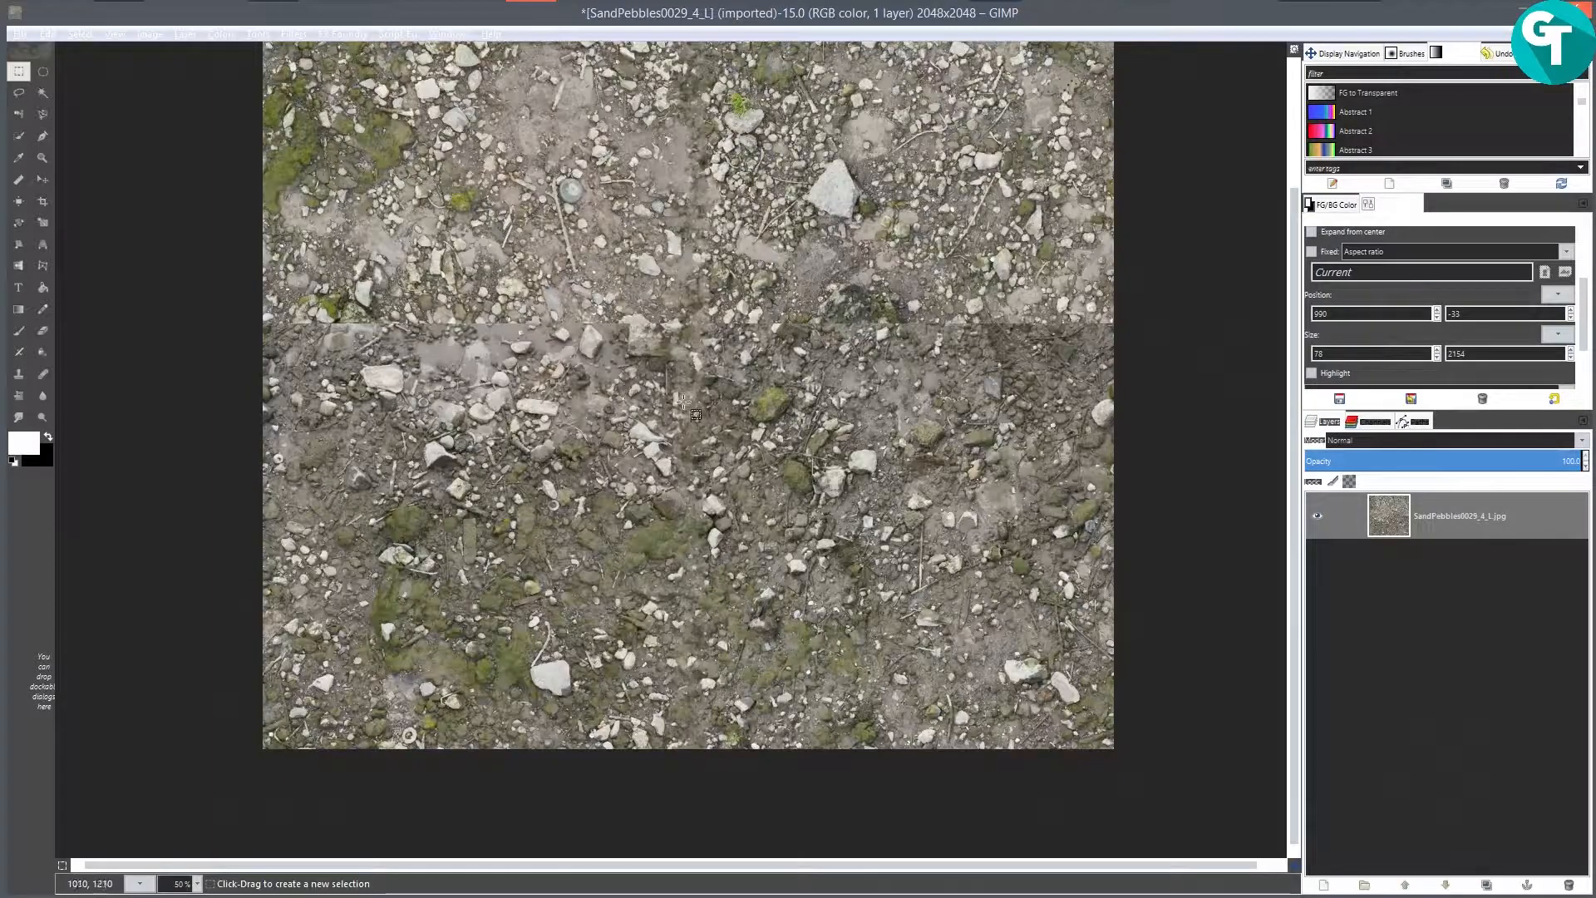
scroll(697, 347, down, 1)
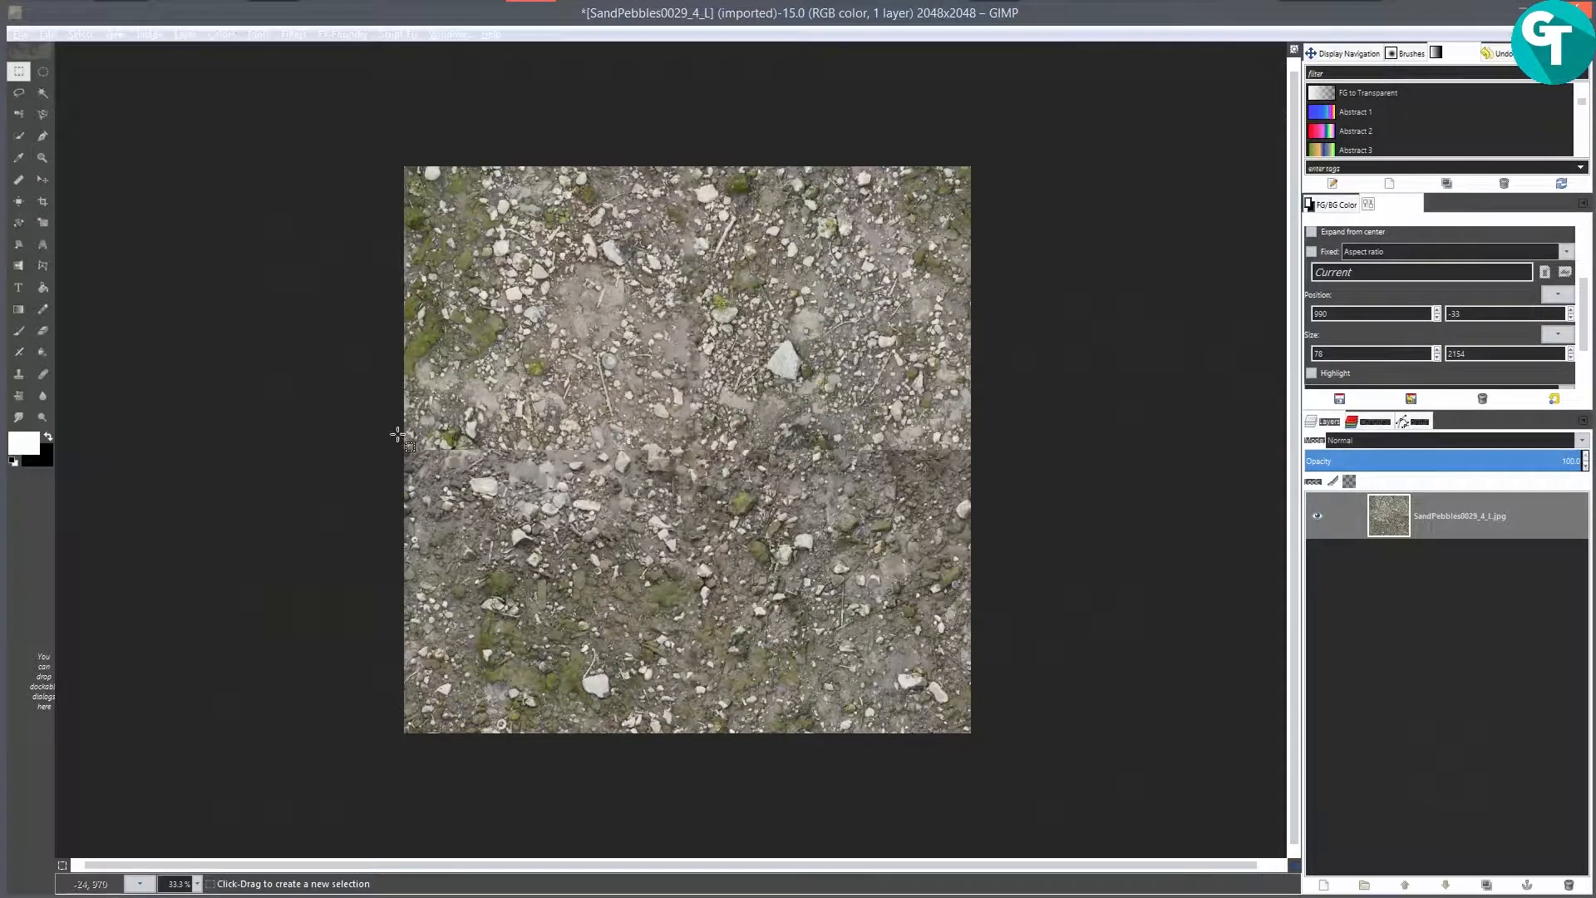
drag(396, 423, 997, 488)
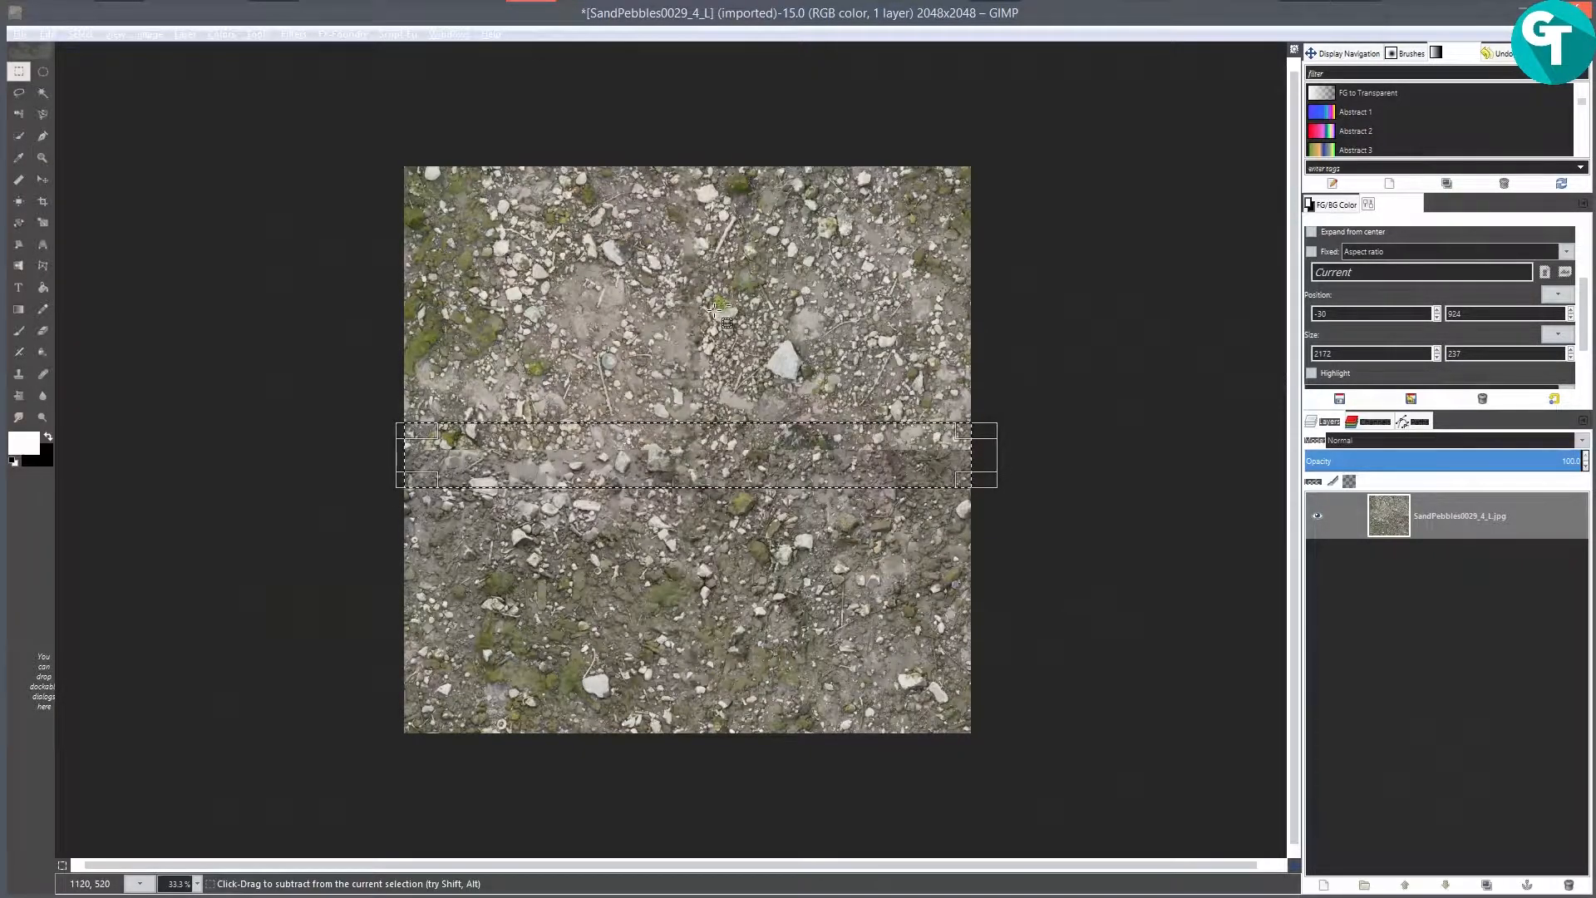
key(Return)
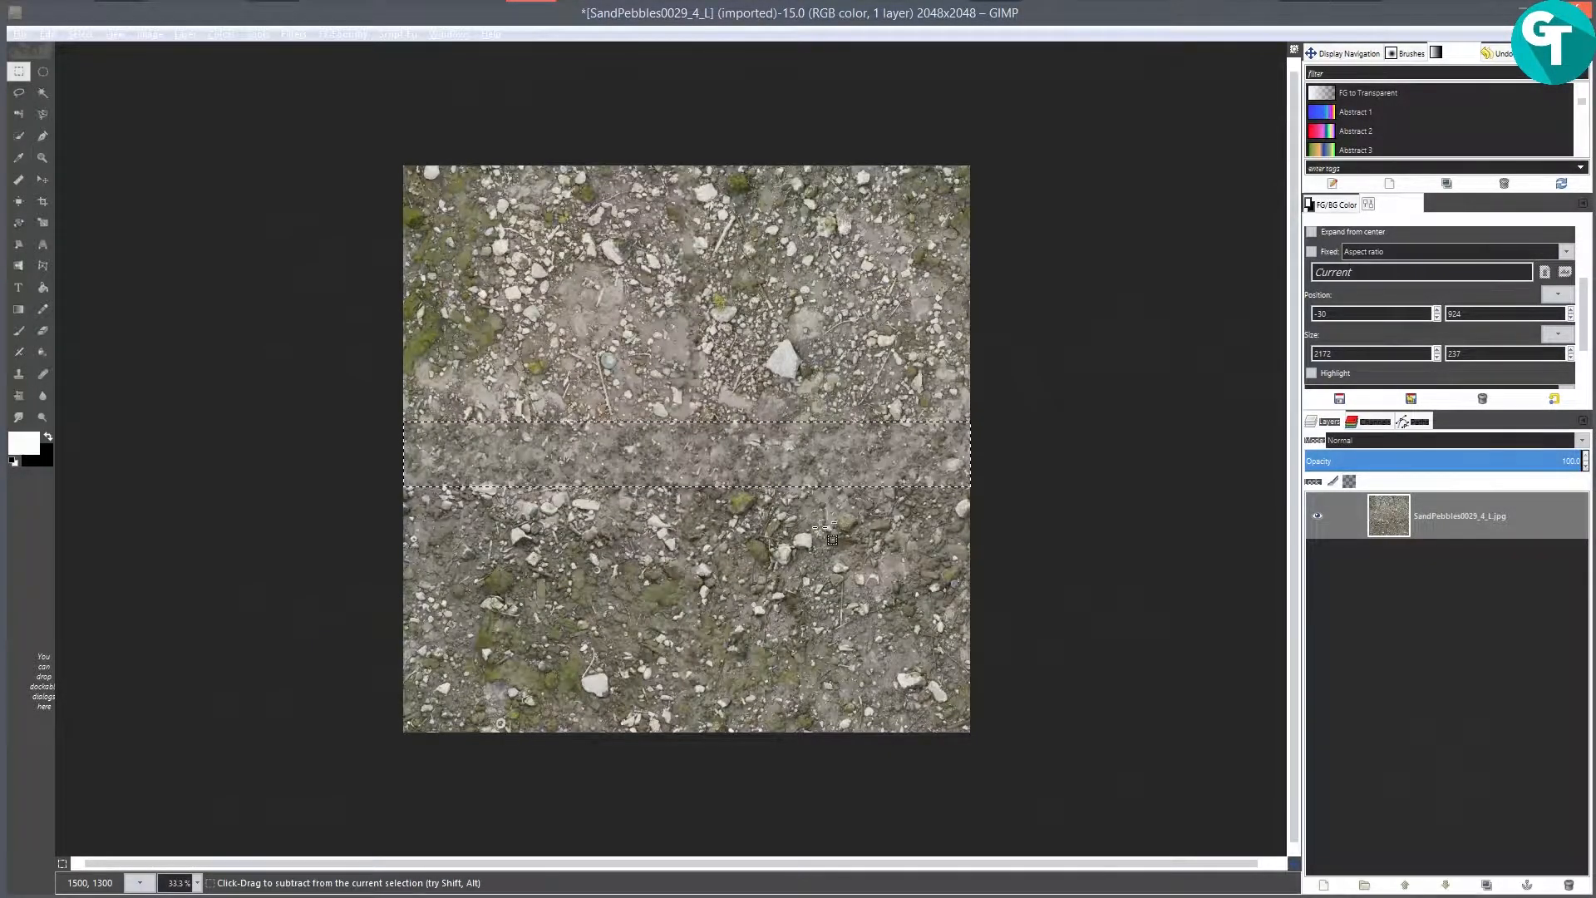
key(ctrl+shift+a)
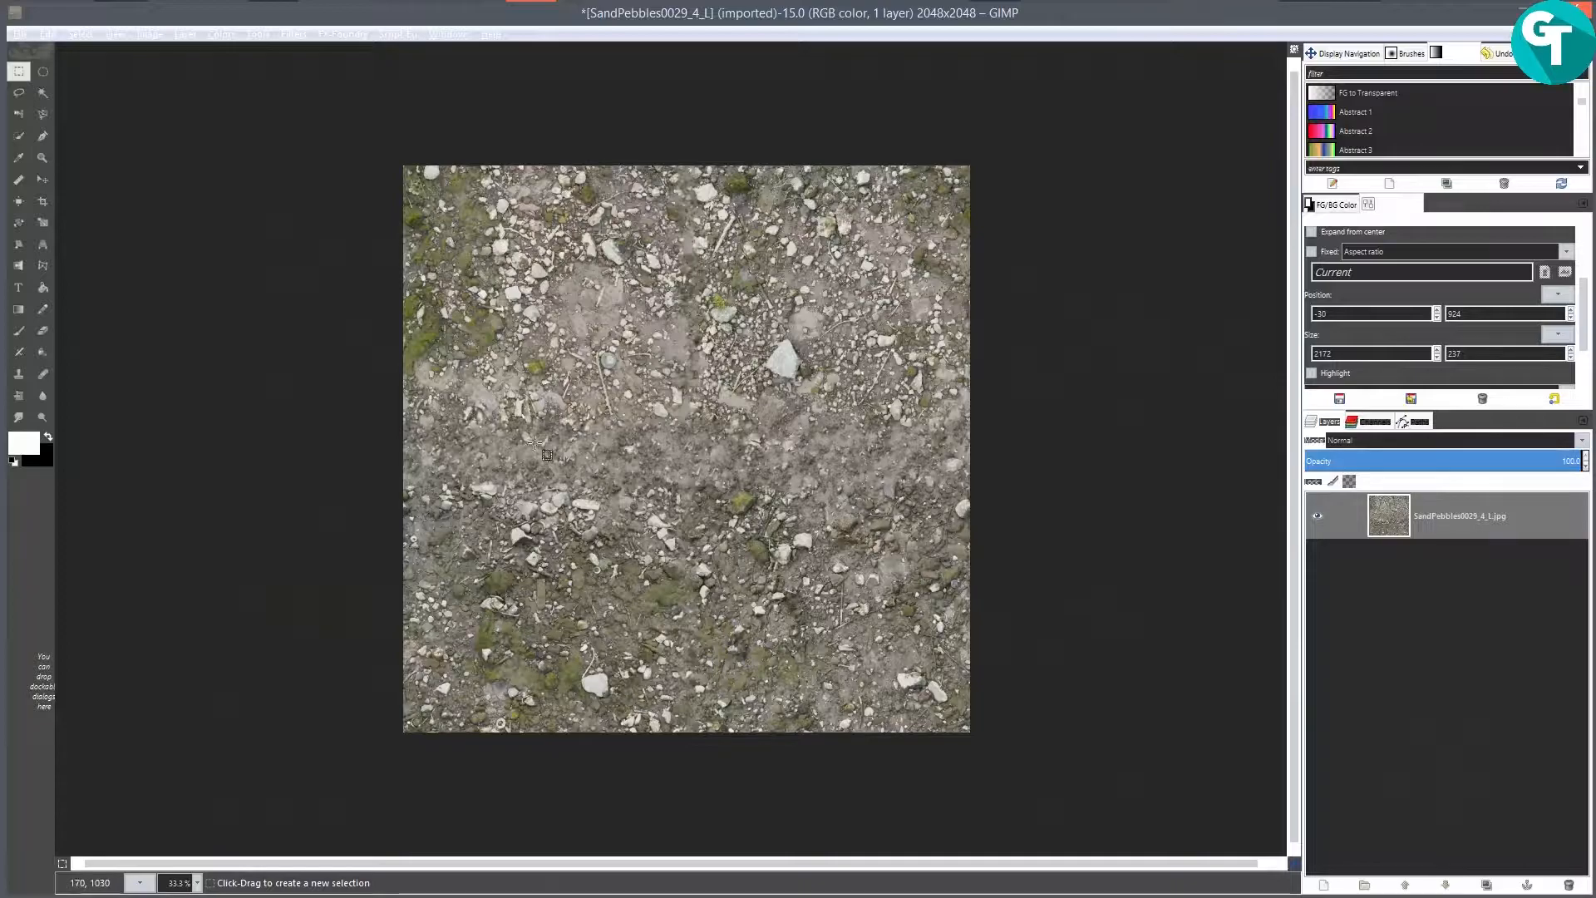
Step: Add a new transparent layer above the SandPebbles0029 photo layer to hold the cloned retouching
key(plus)
key(plus)
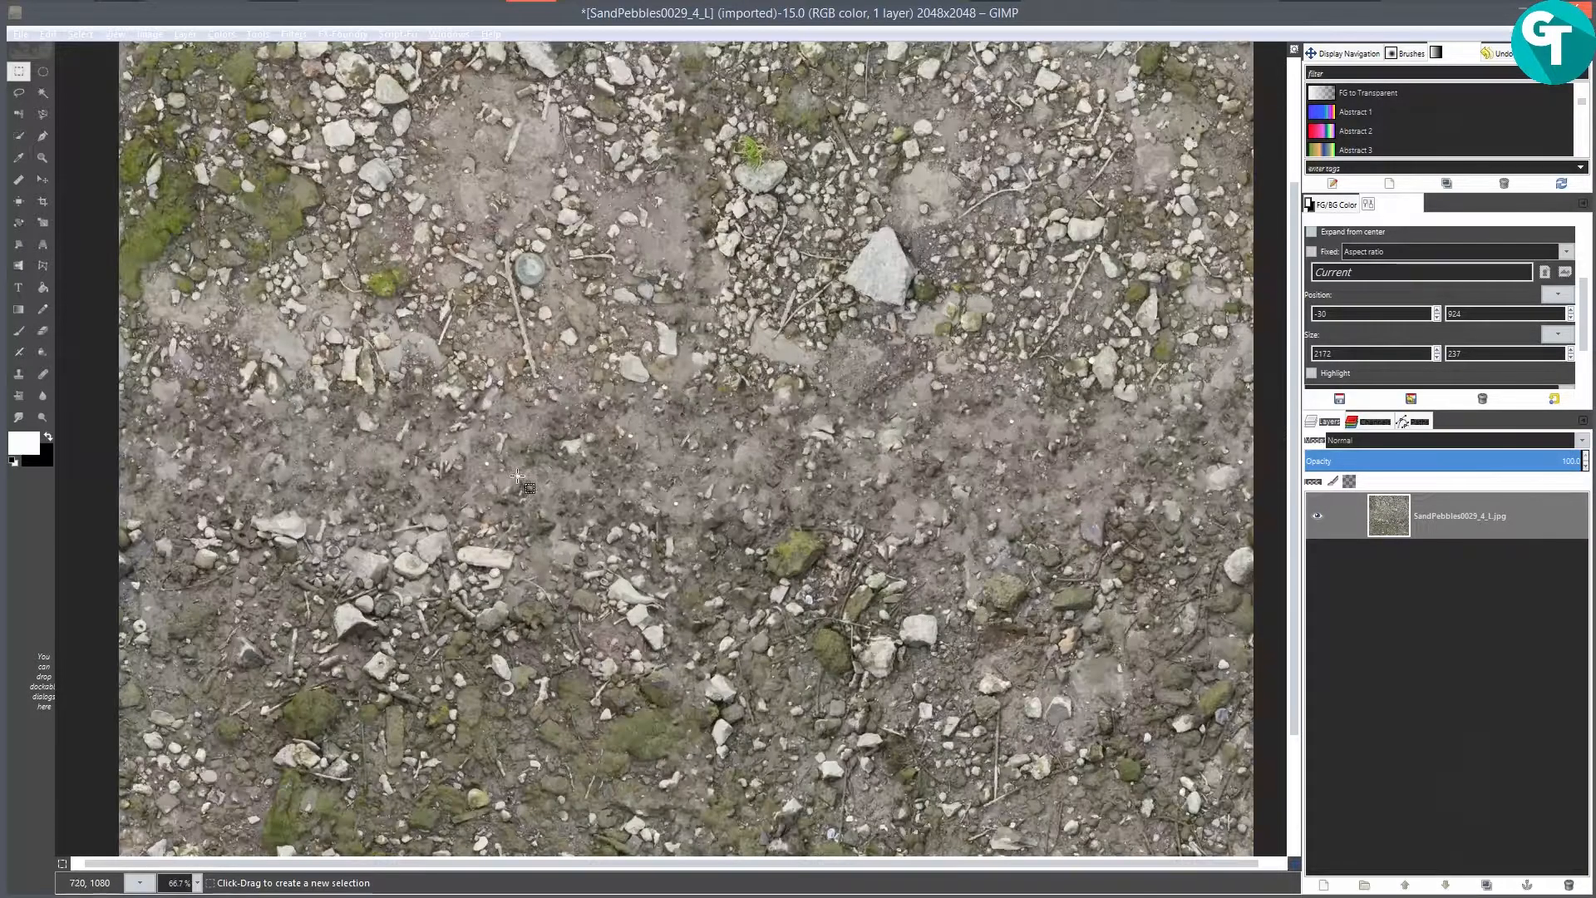
key(minus)
key(minus)
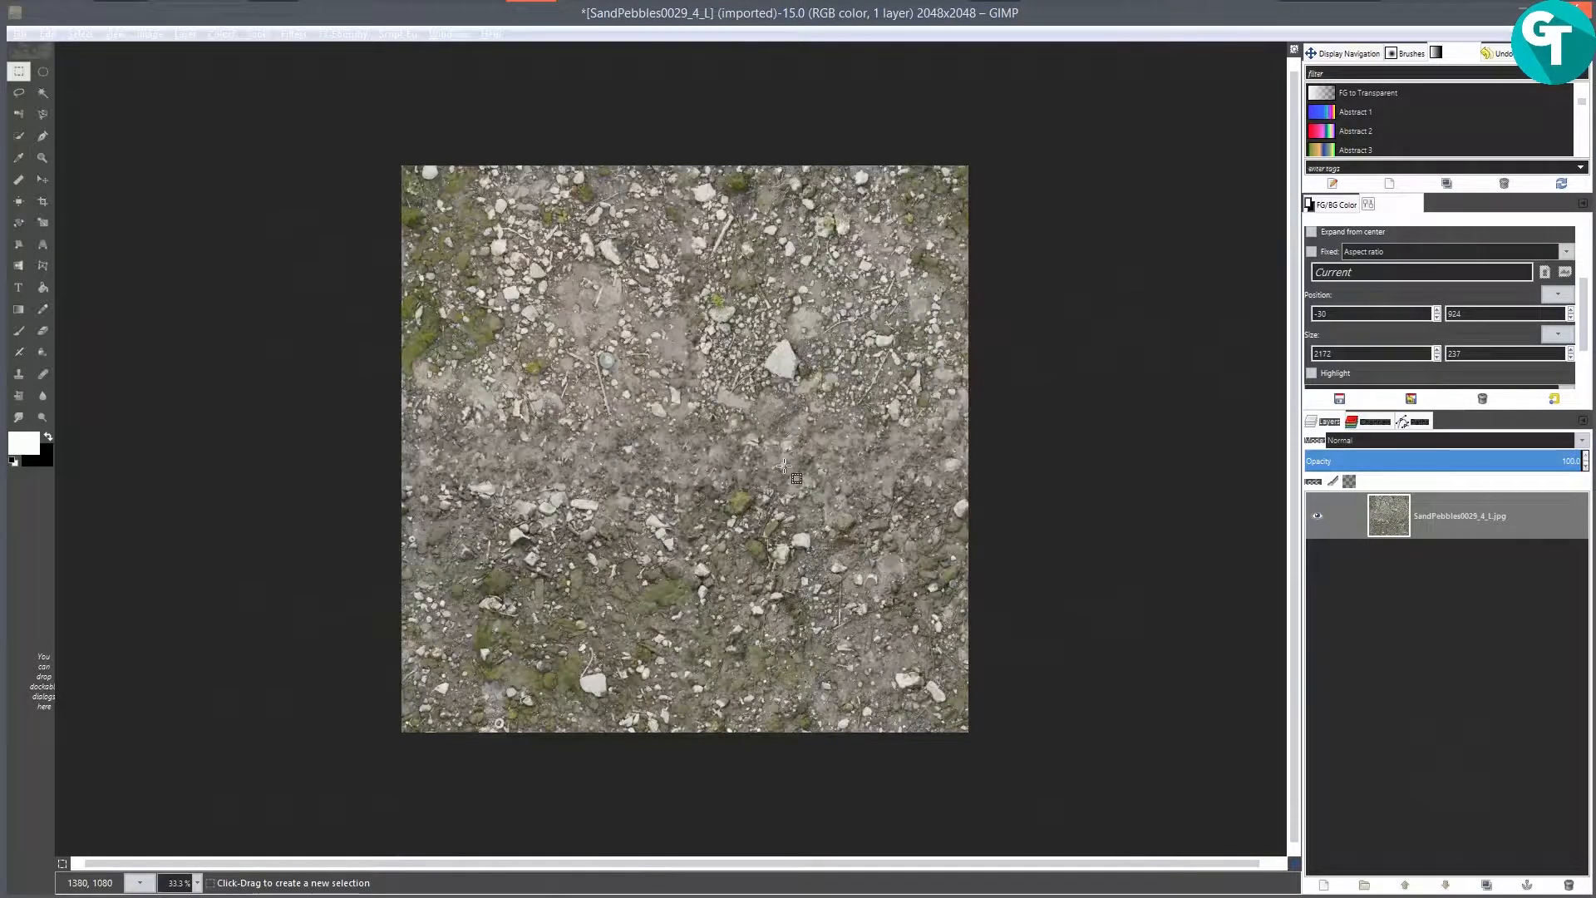
click(1433, 523)
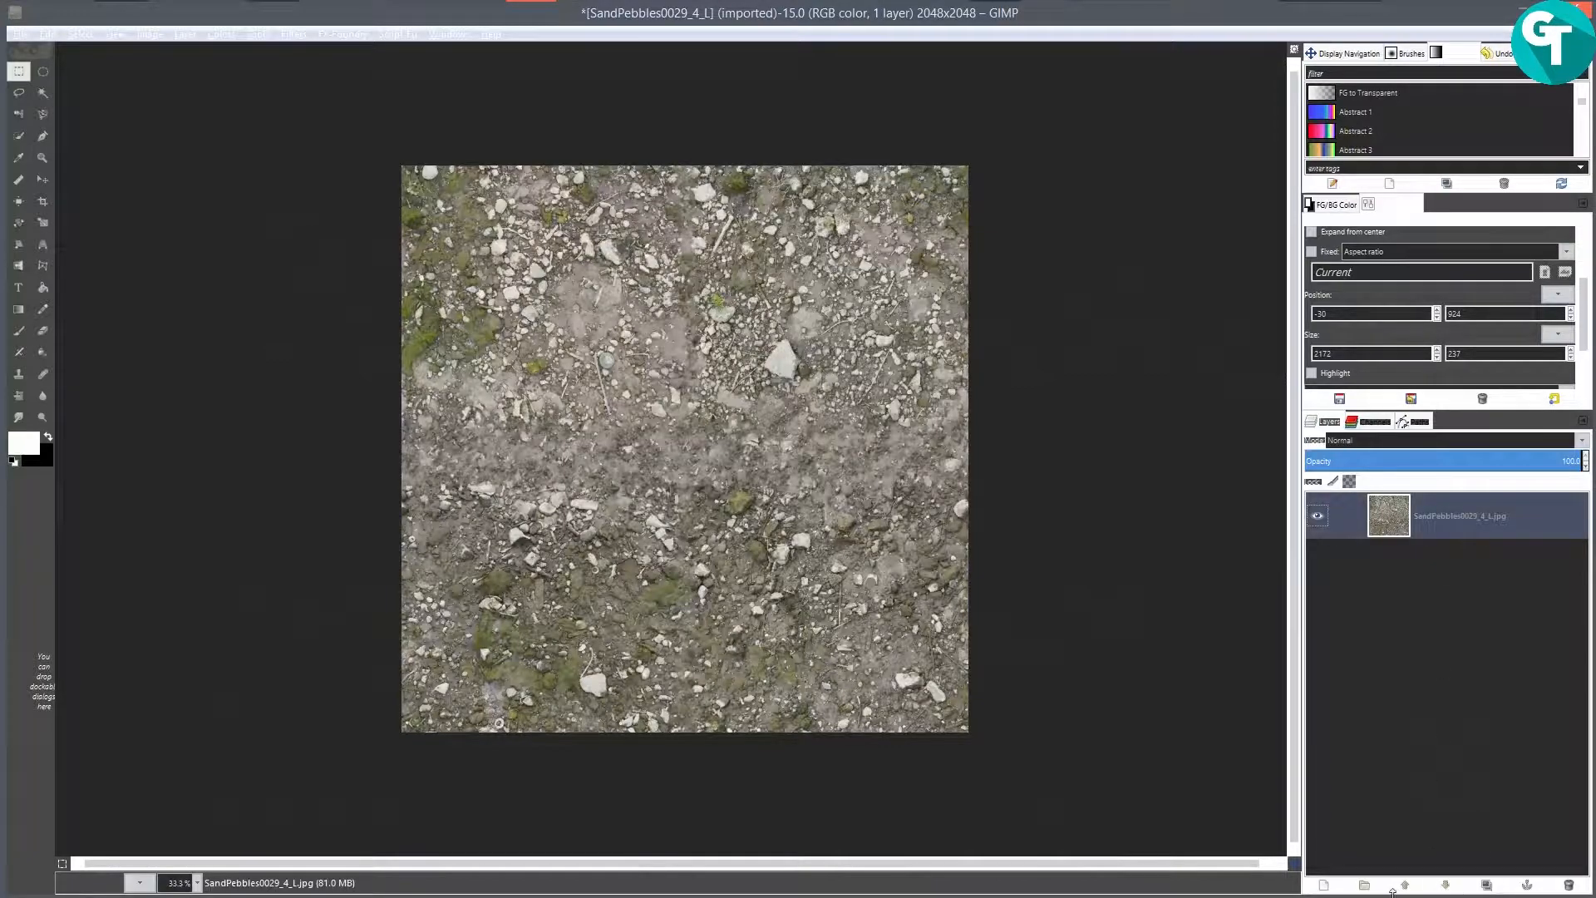
click(1324, 884)
click(218, 348)
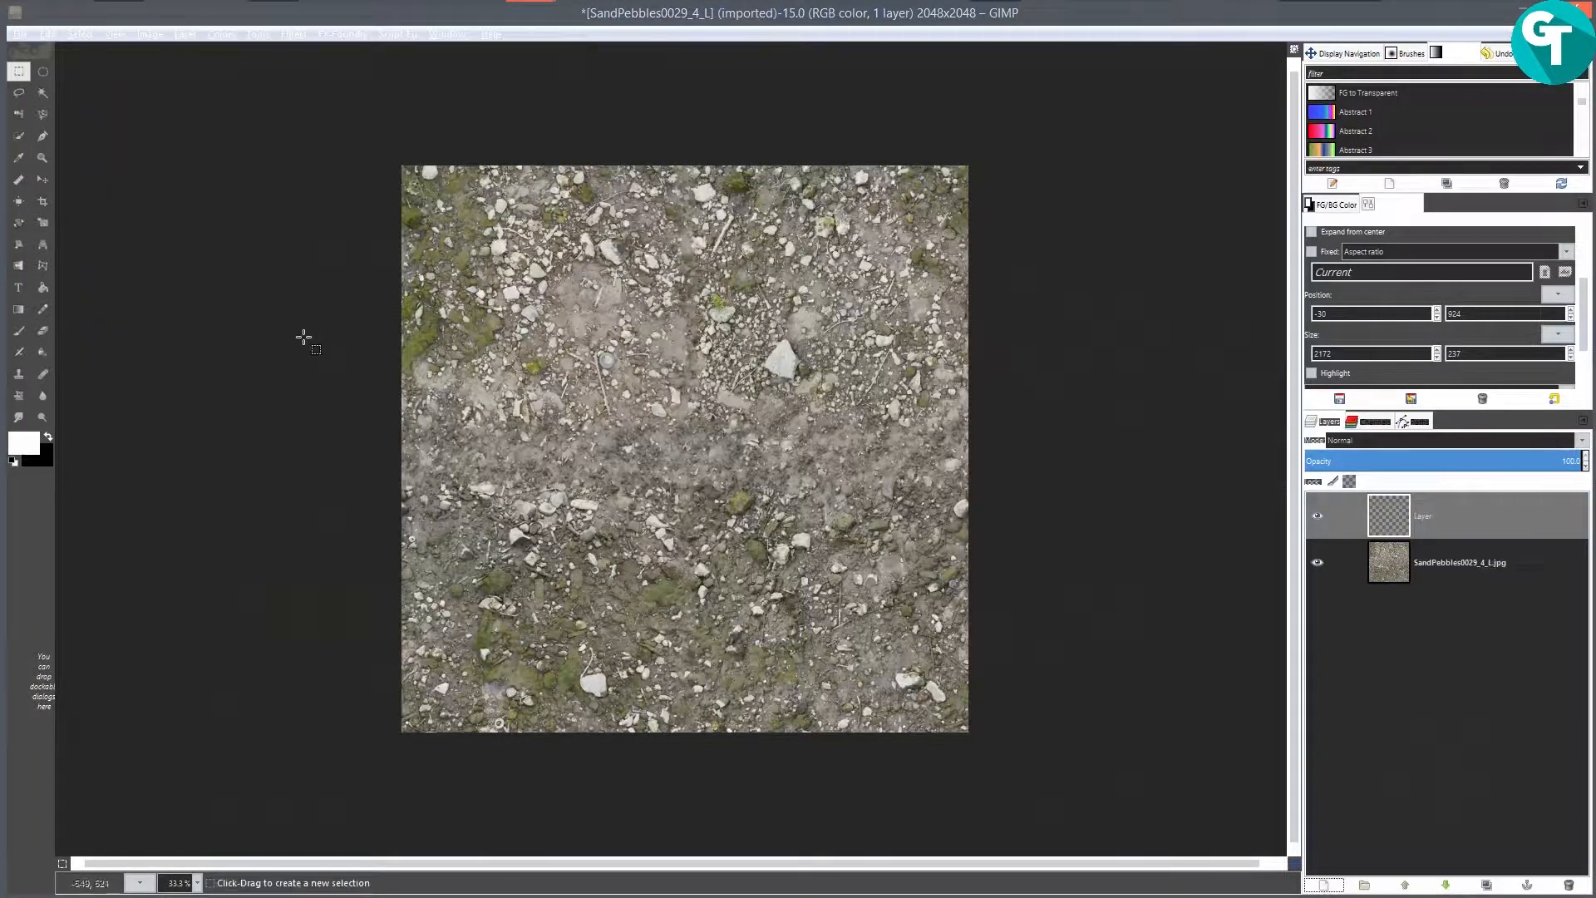
Step: With the Clone tool and the 2. Hardness 050 brush, sample pebbles above the healed horizontal band and paint them over its left part
click(19, 375)
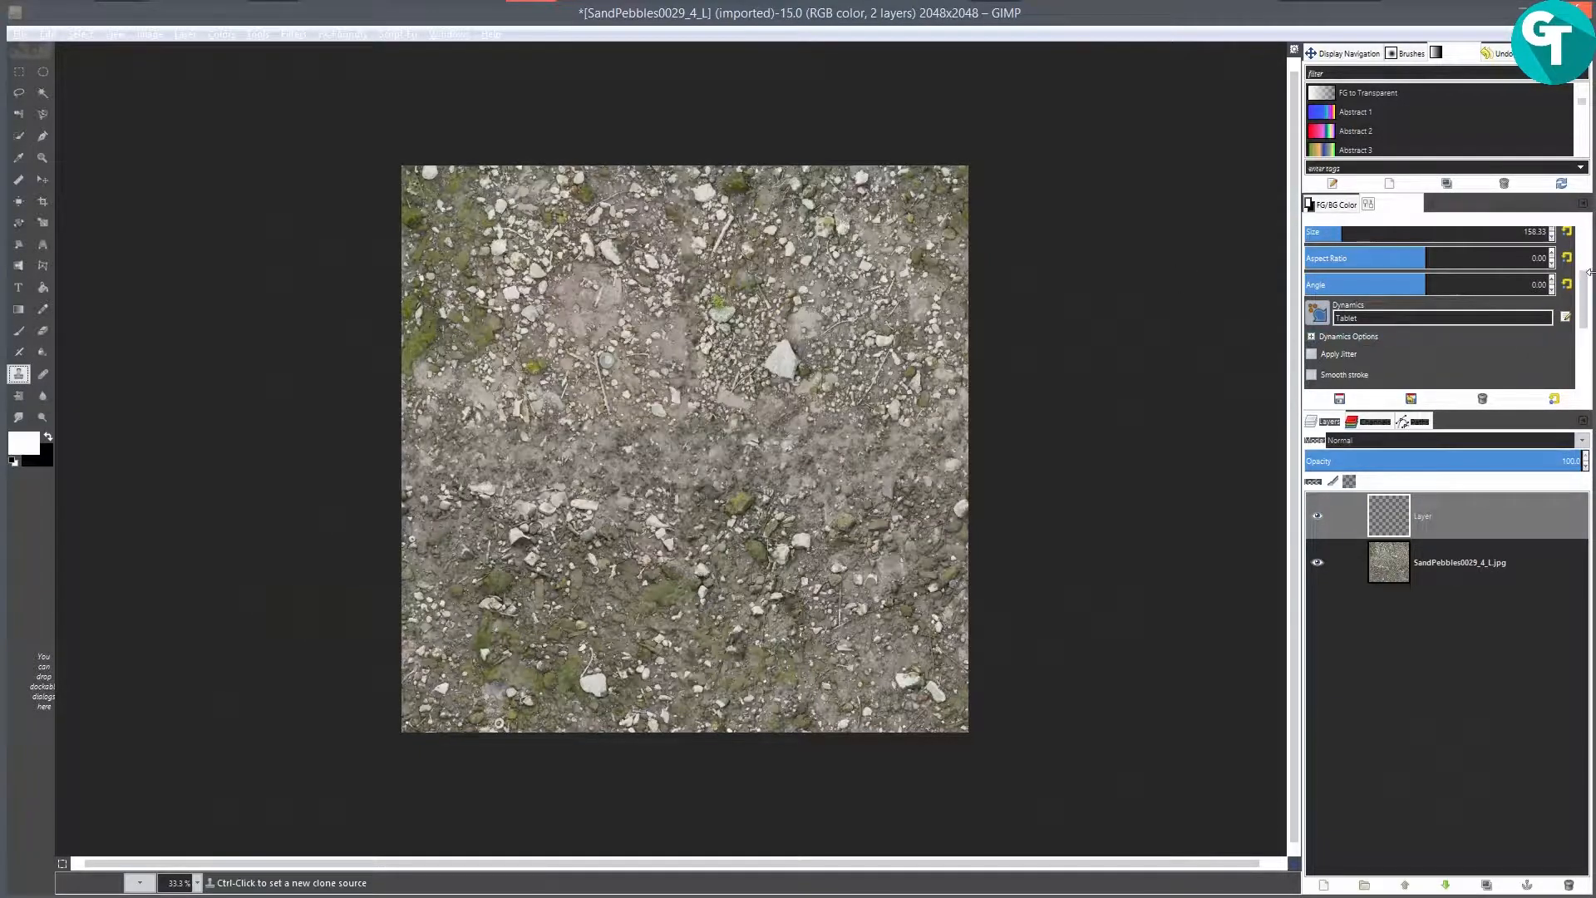
mouse_move(1585, 295)
mouse_down()
mouse_move(1585, 263)
mouse_move(1584, 342)
mouse_up()
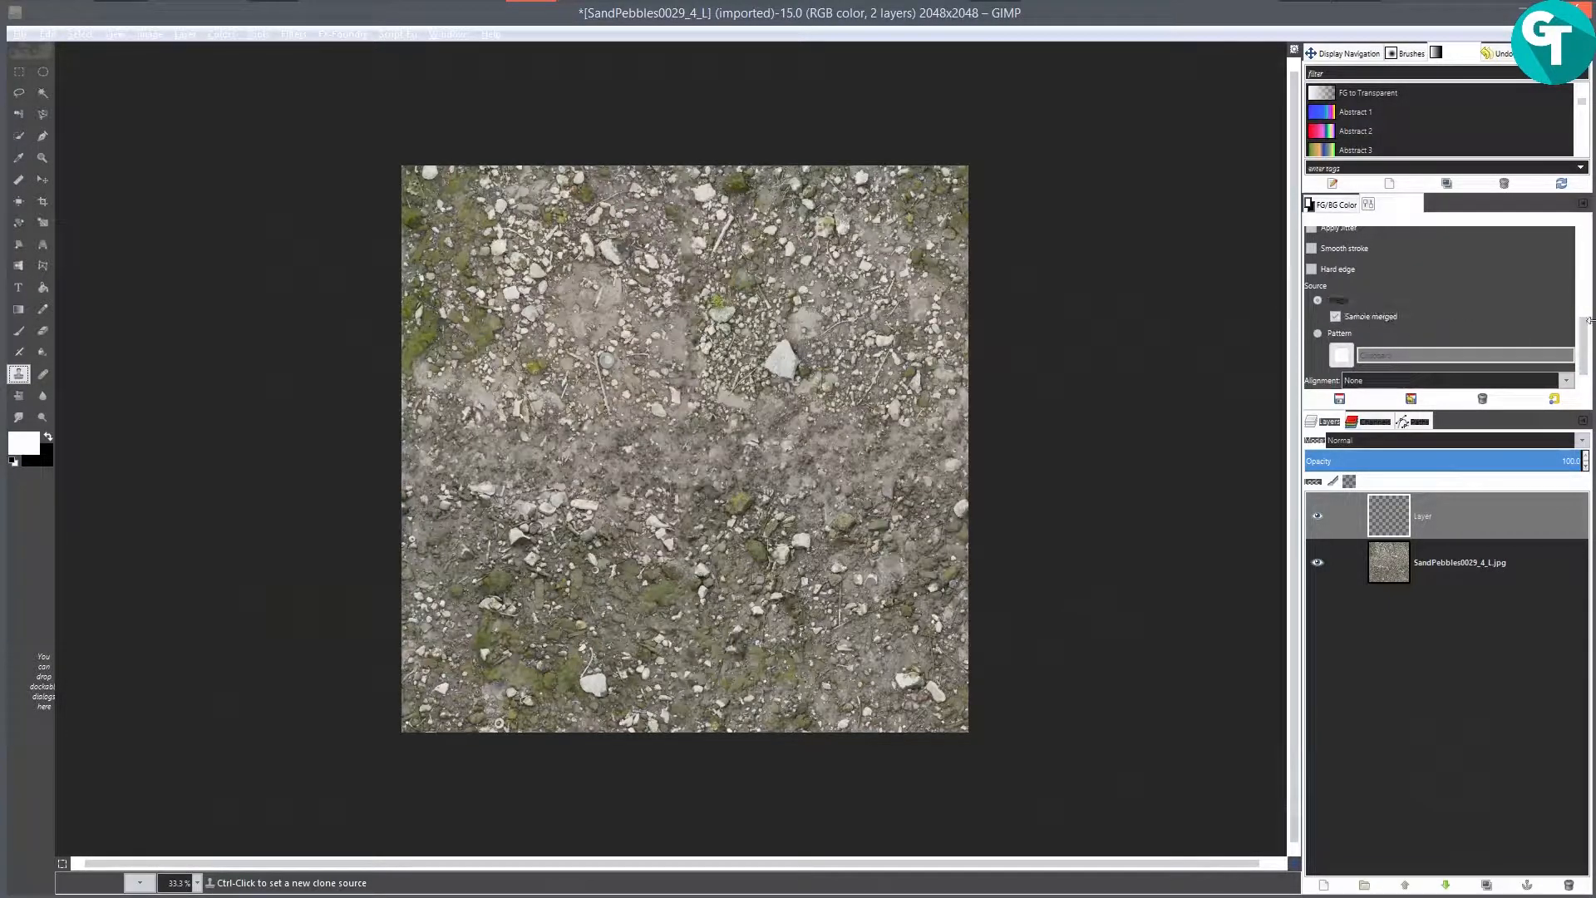
drag(1584, 345, 1583, 278)
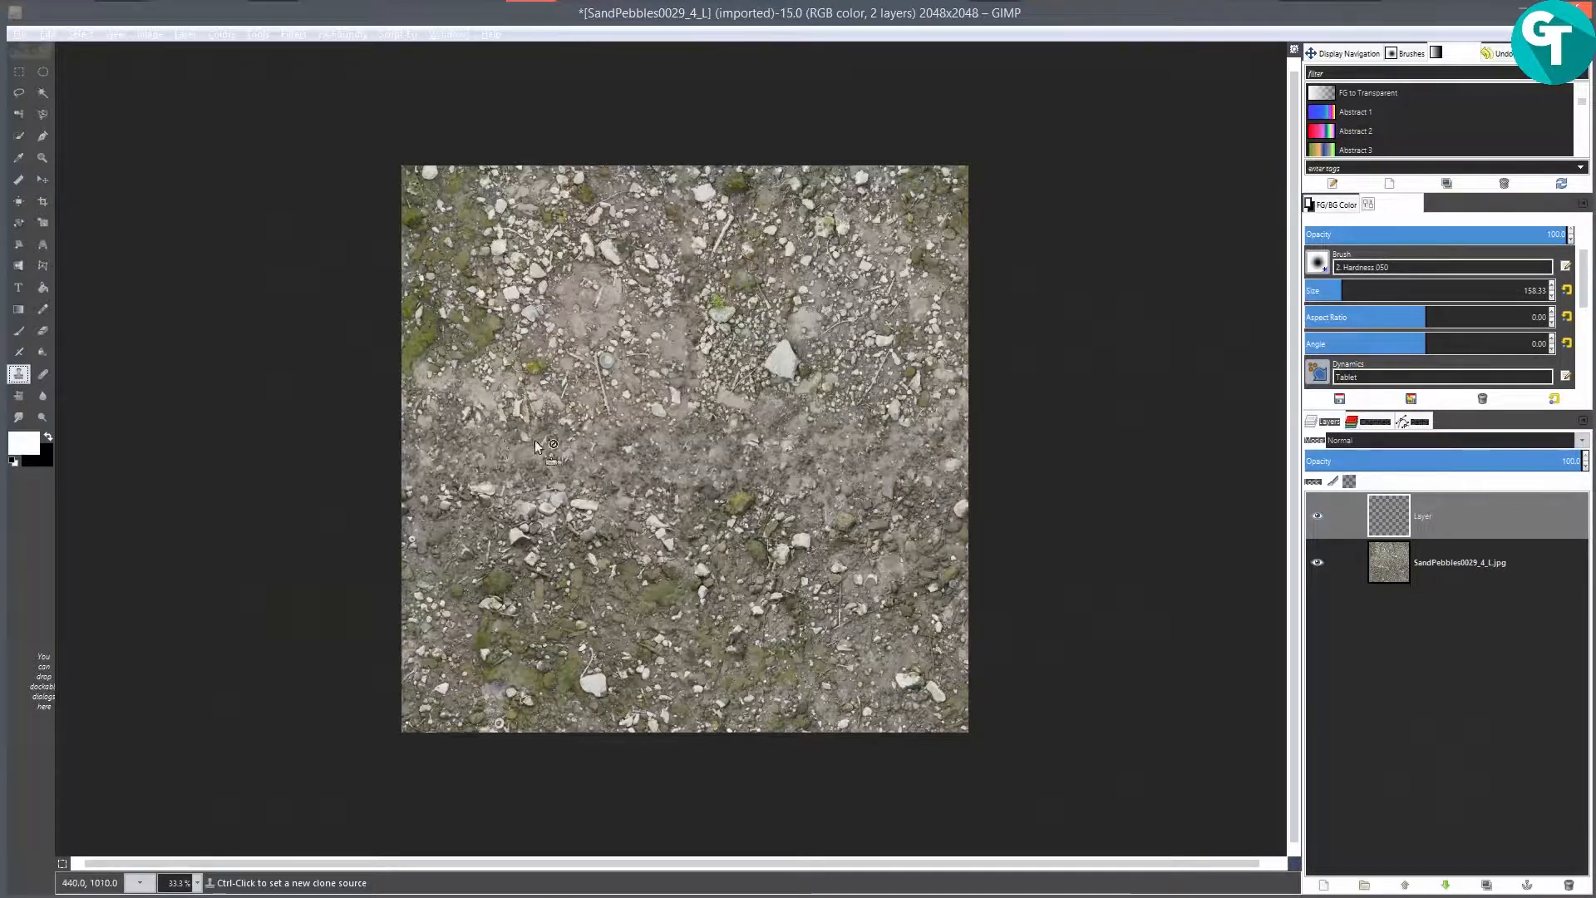
key(plus)
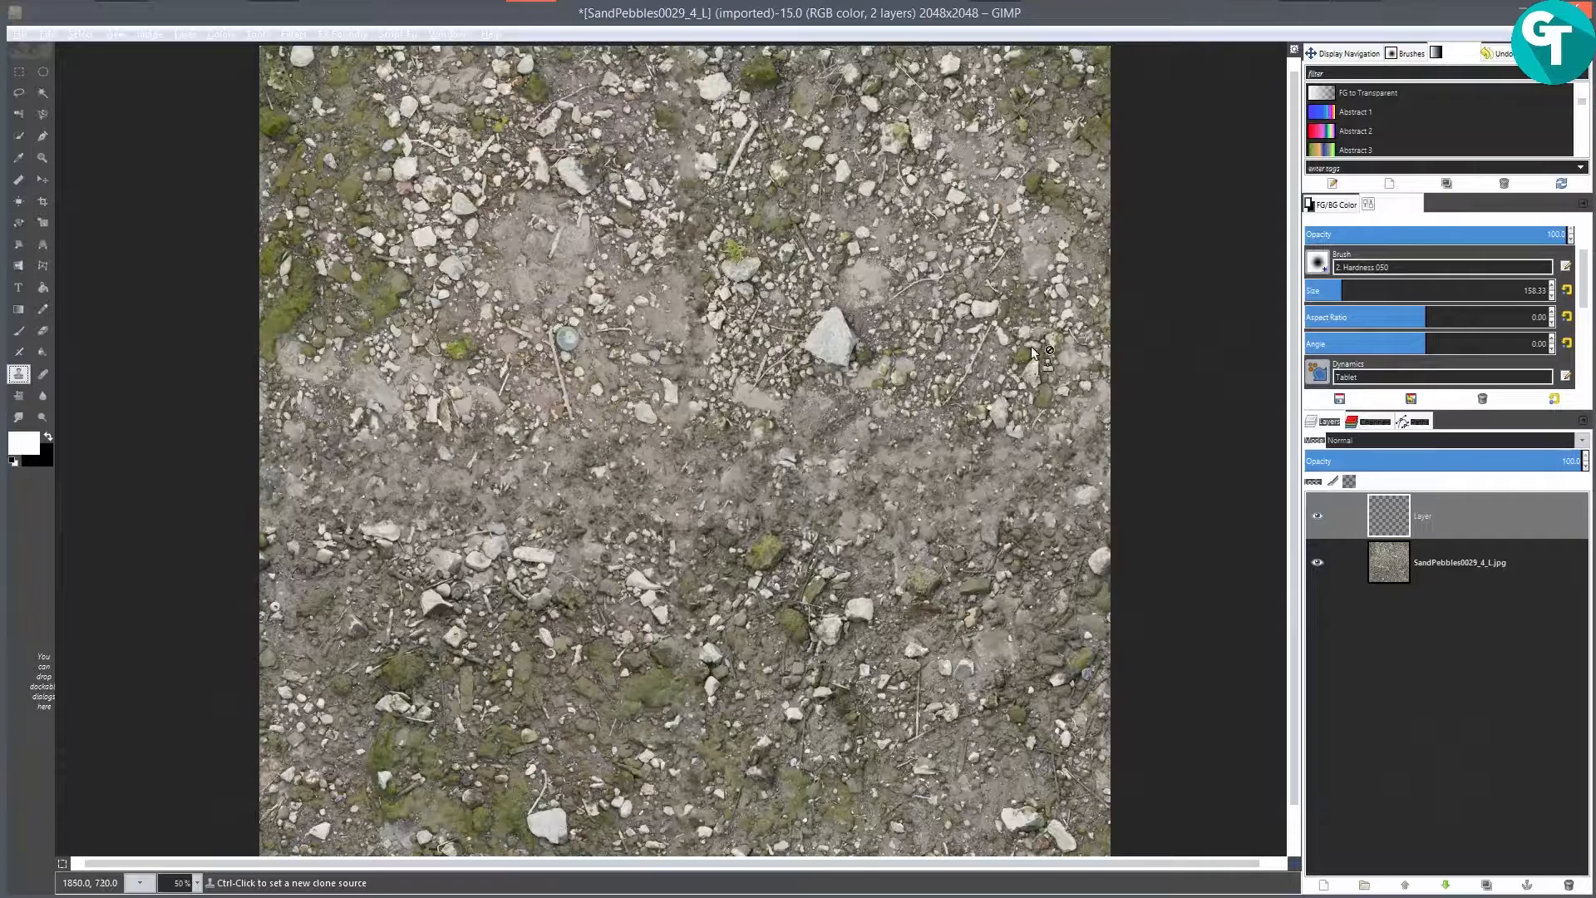
key(minus)
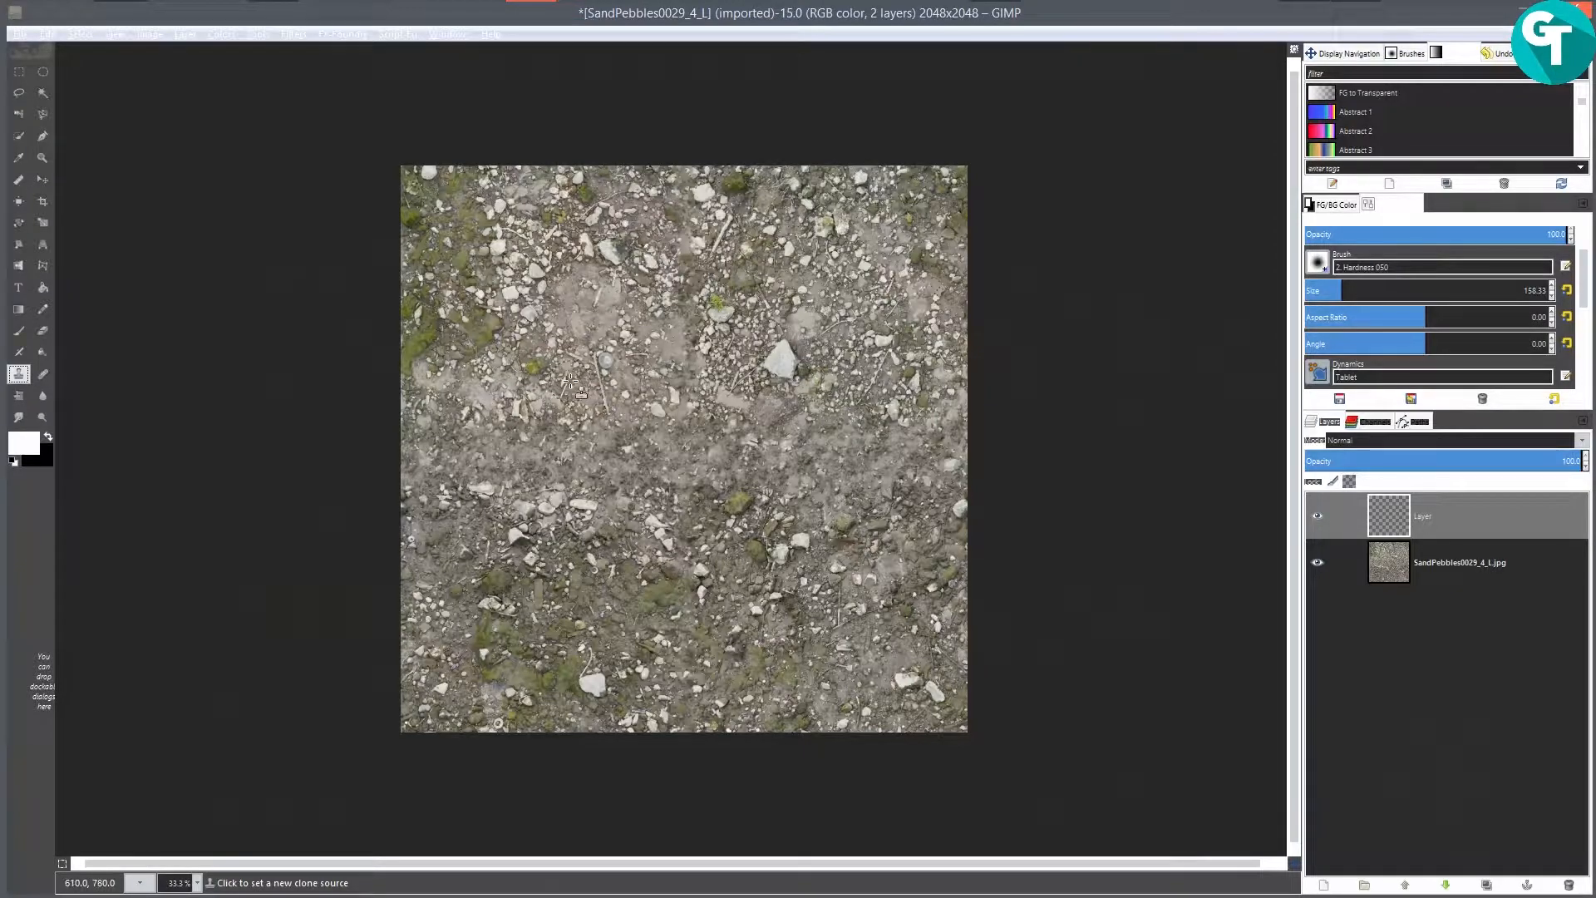
ctrl+click(571, 381)
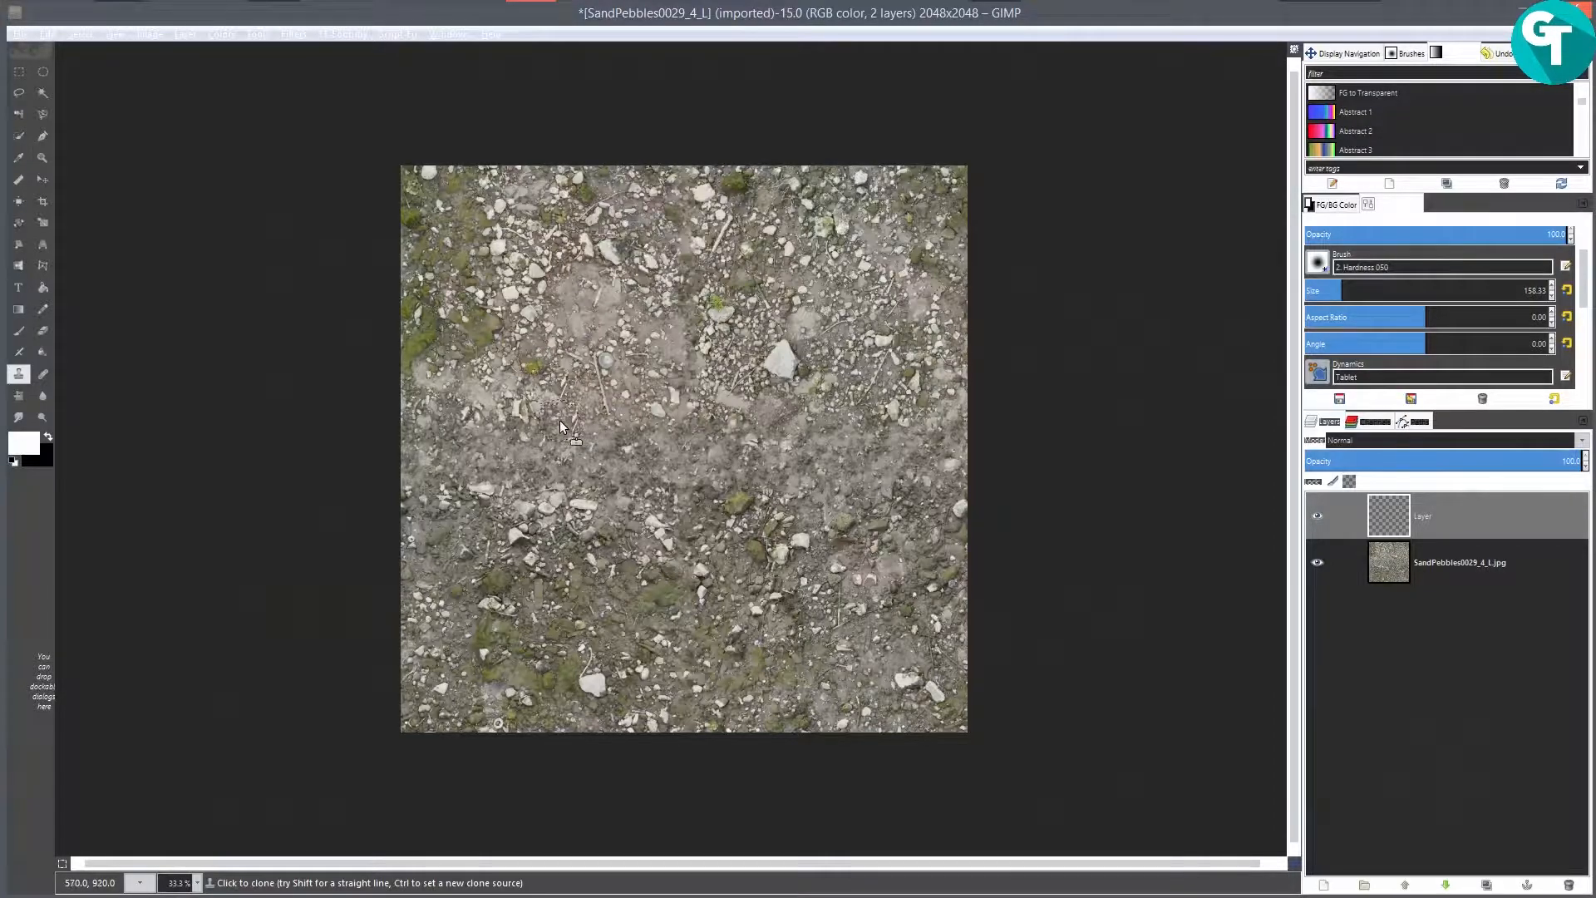
mouse_move(502, 425)
mouse_down()
mouse_move(575, 422)
mouse_move(473, 429)
mouse_up()
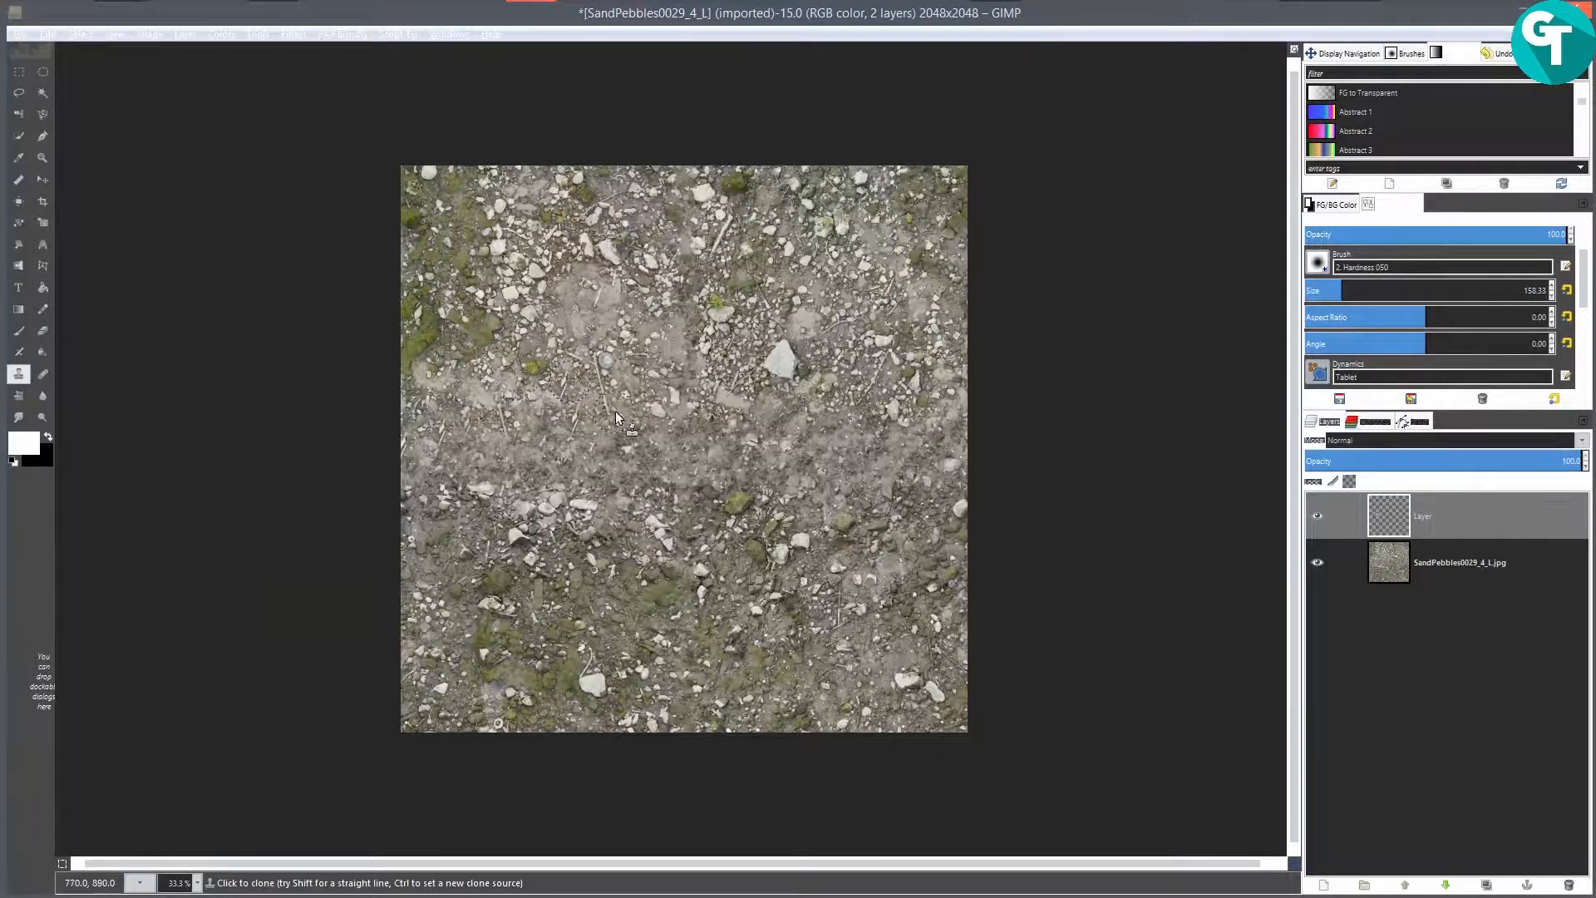
Step: Resample the Clone source from the pebbly ground higher up and paint over the upper edge of the blurred band left of centre
key(ctrl)
ctrl+click(663, 365)
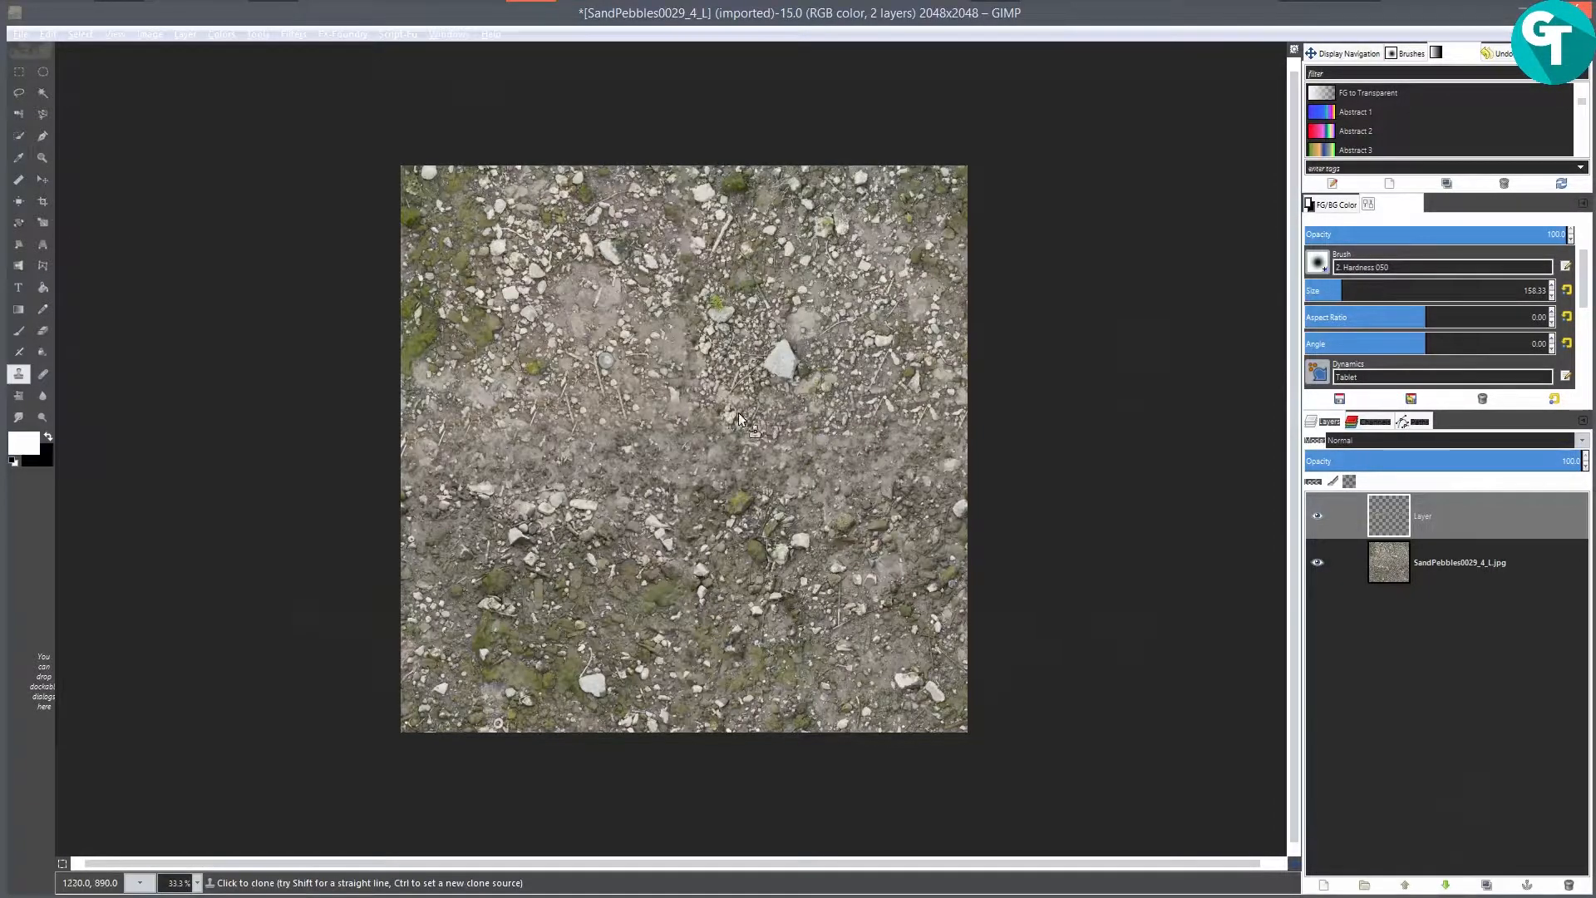
ctrl+click(566, 305)
mouse_move(613, 417)
mouse_down()
mouse_move(574, 426)
mouse_move(623, 412)
mouse_up()
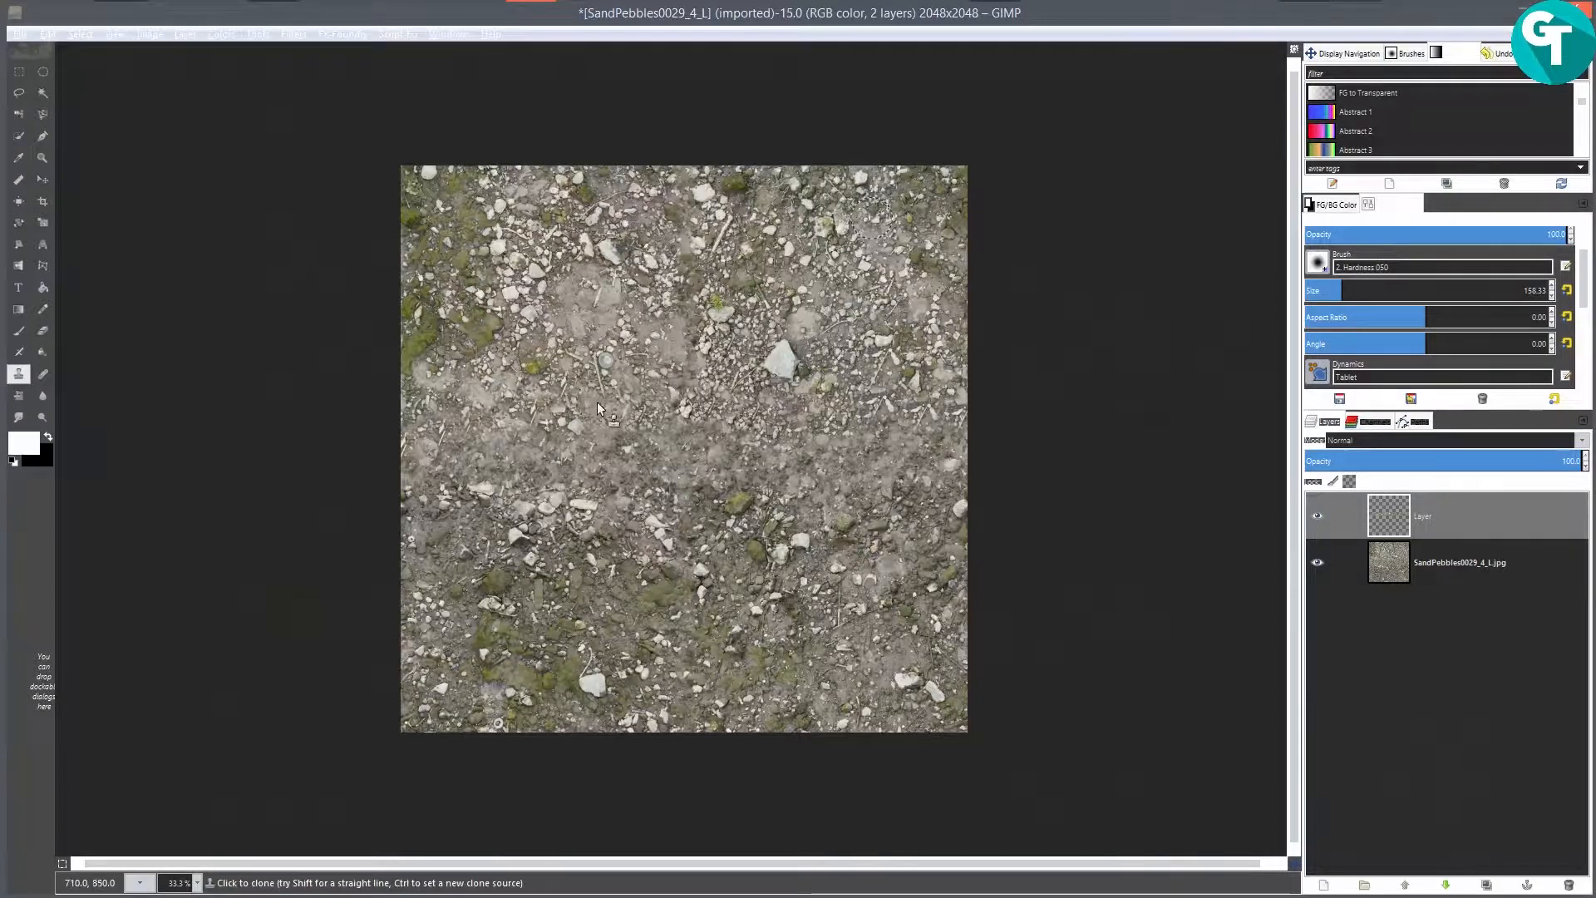
drag(573, 425, 532, 400)
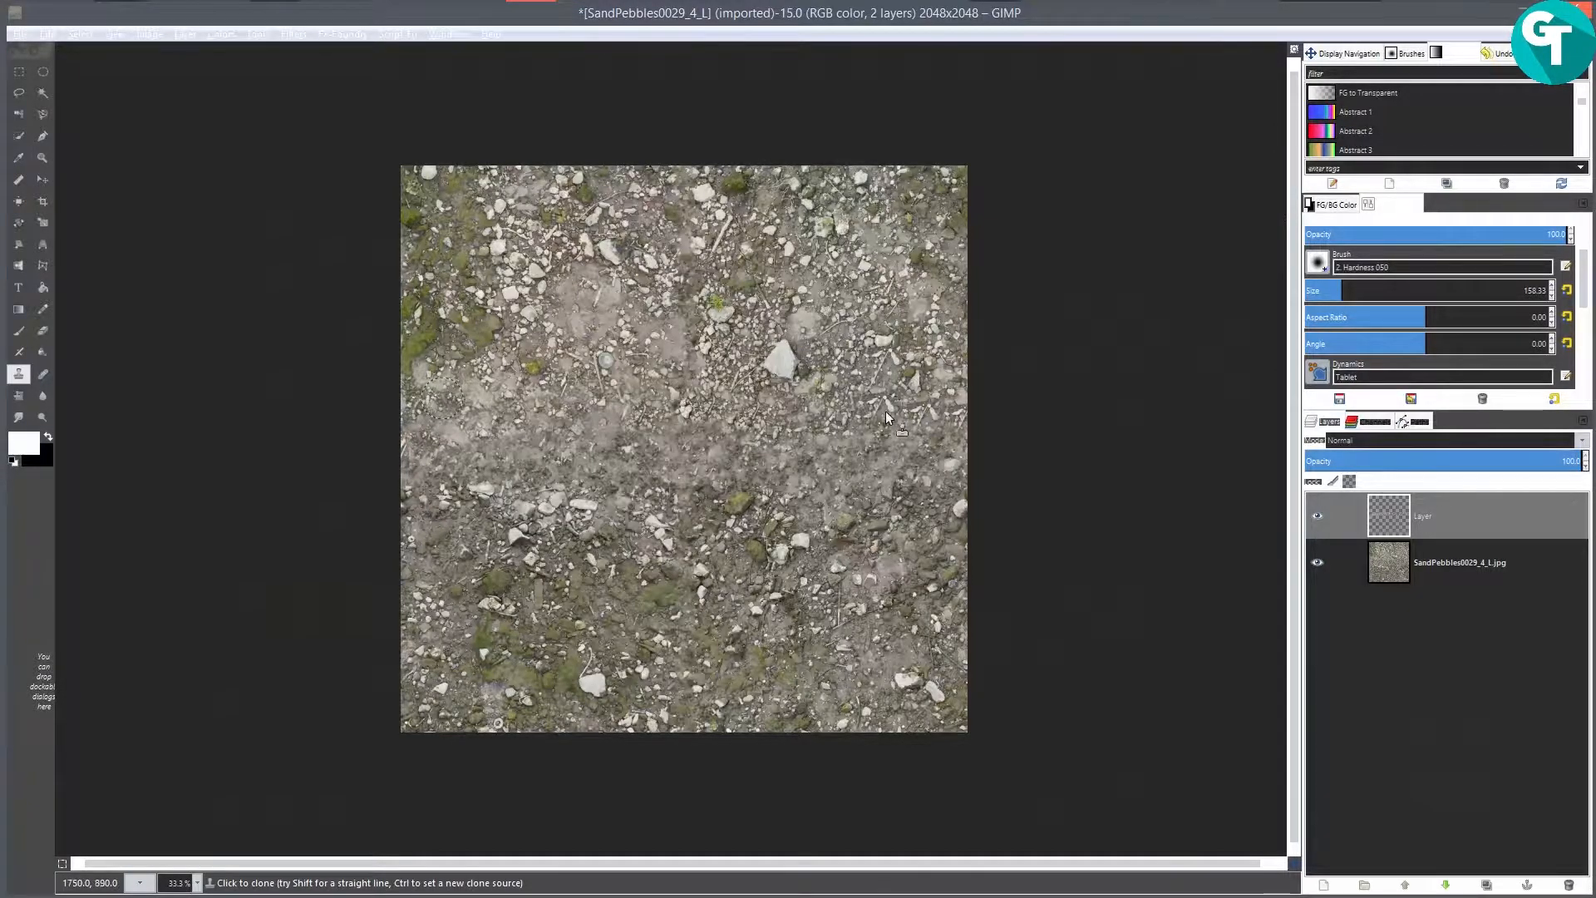
Step: Clone pebbles from fresh source points over the blurred band, from the photo's left edge across to its centre
ctrl+click(957, 395)
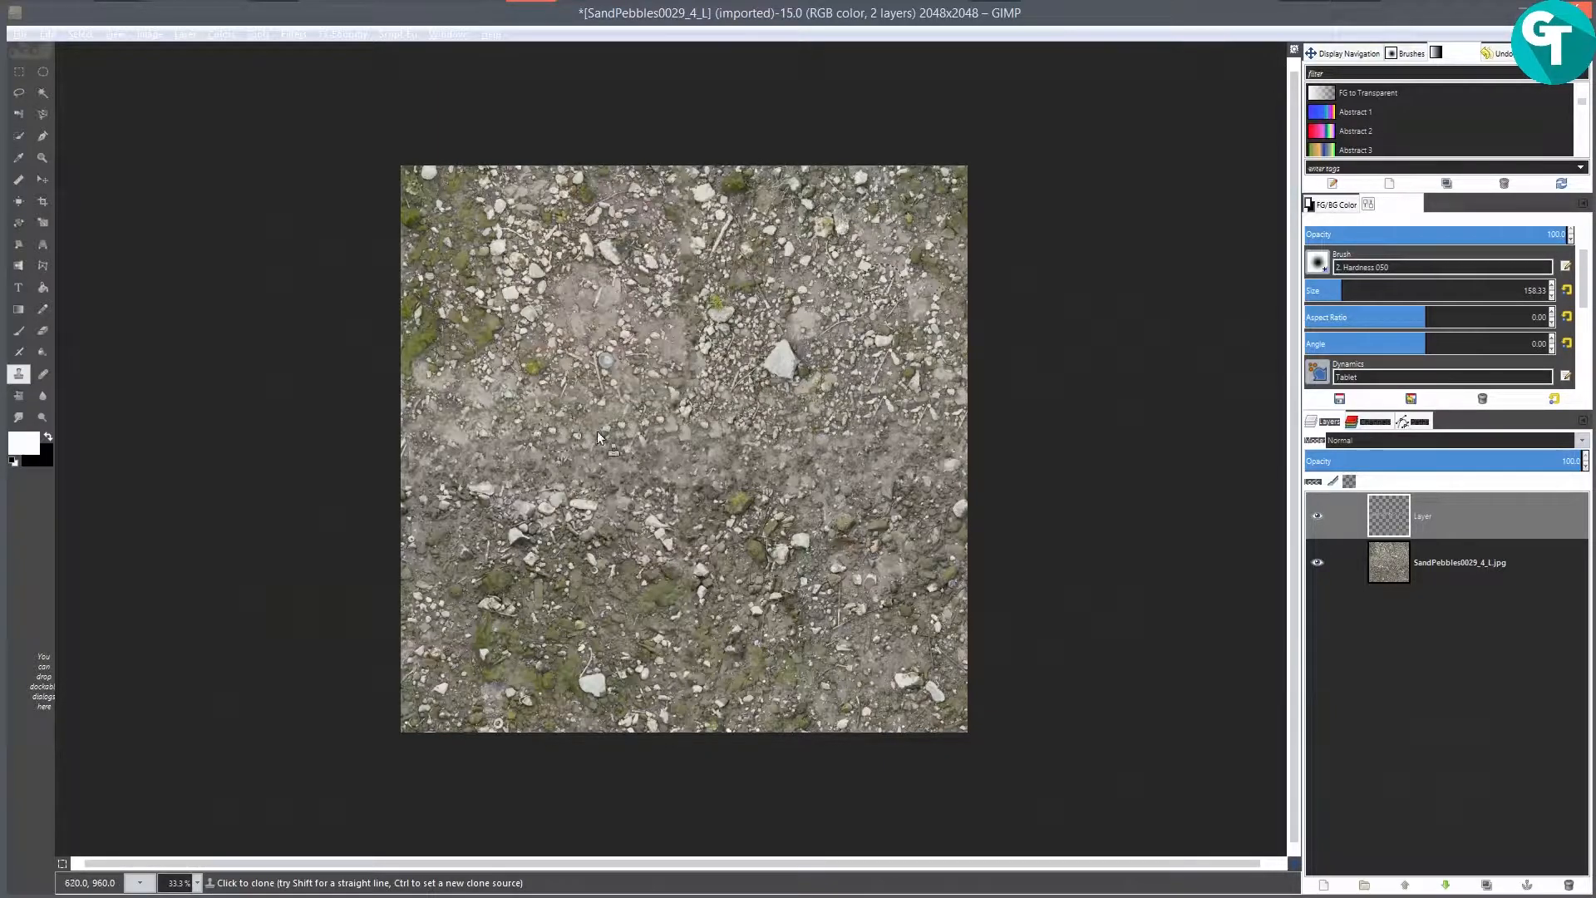
key(ctrl)
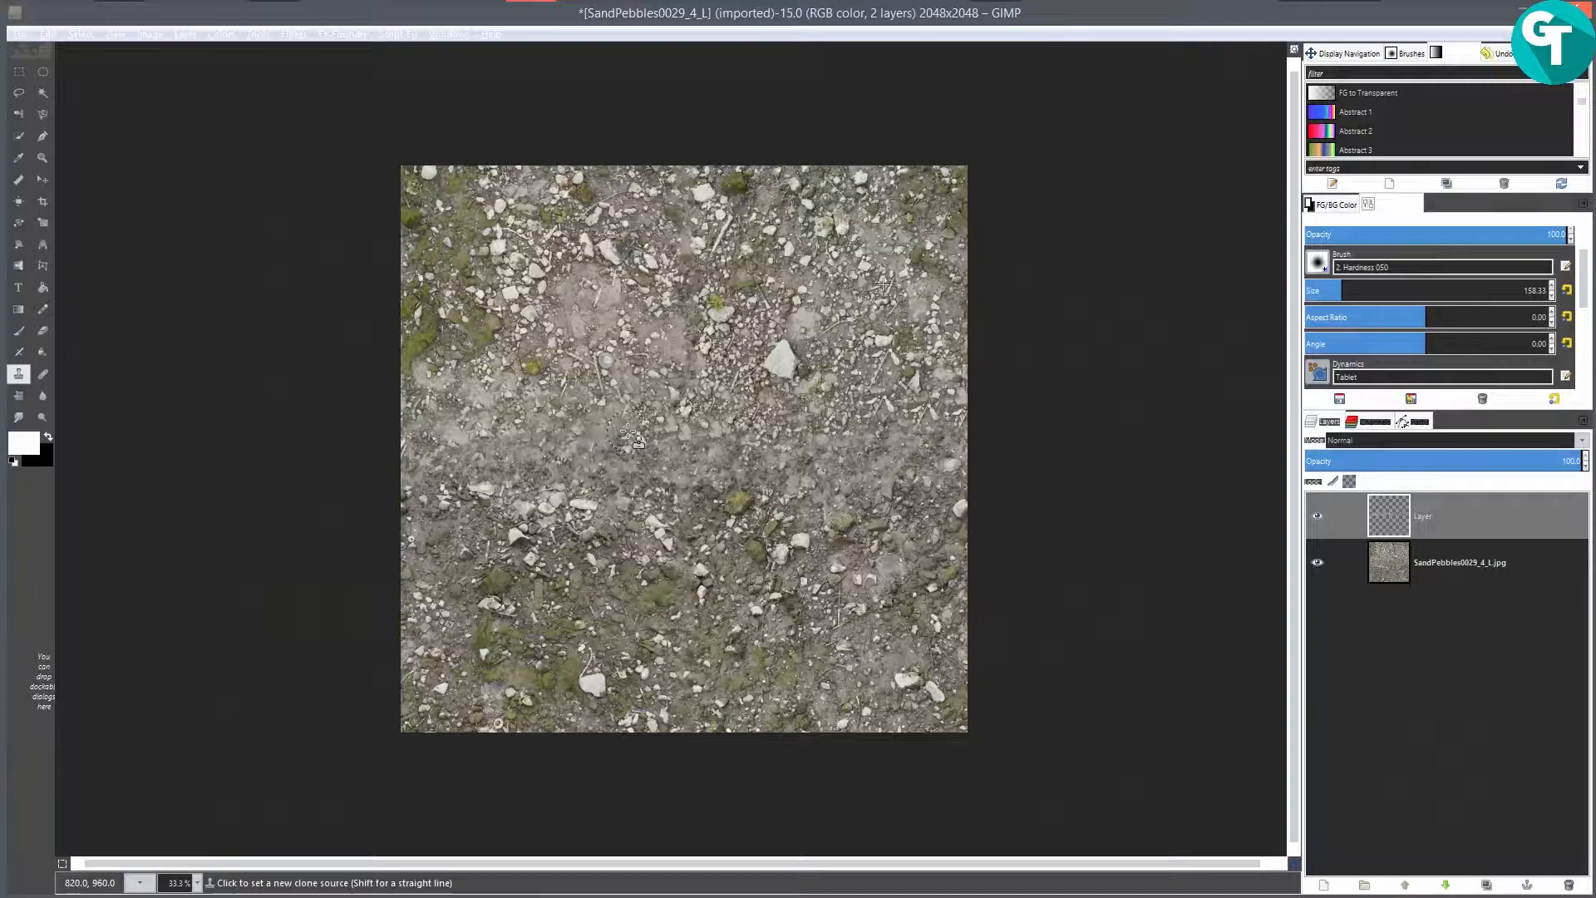
ctrl+click(629, 431)
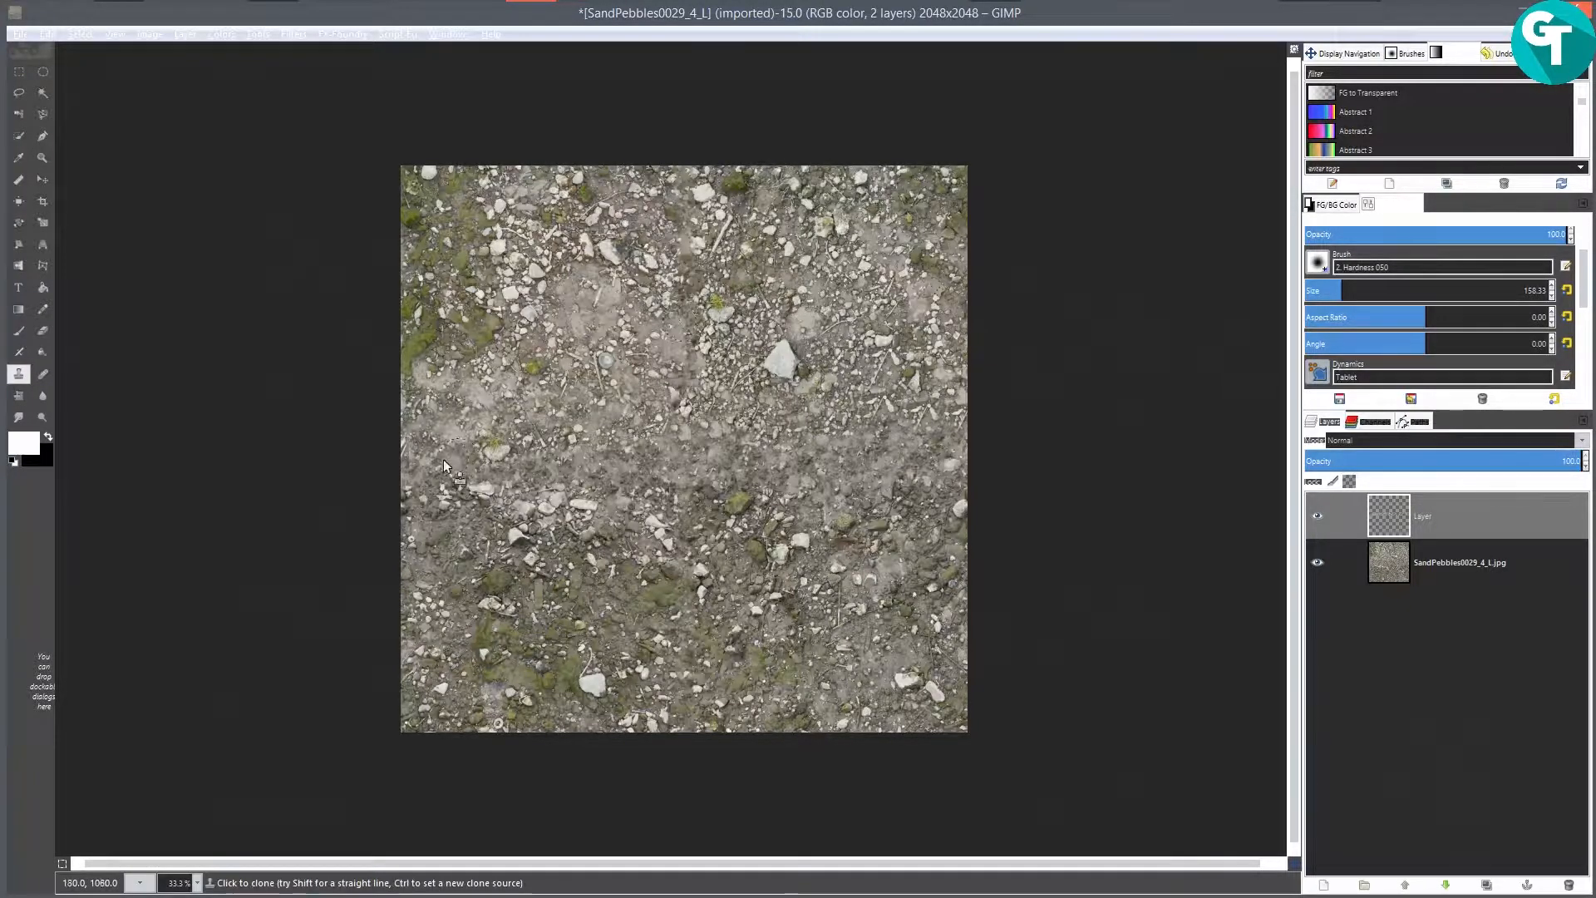
drag(495, 449, 389, 476)
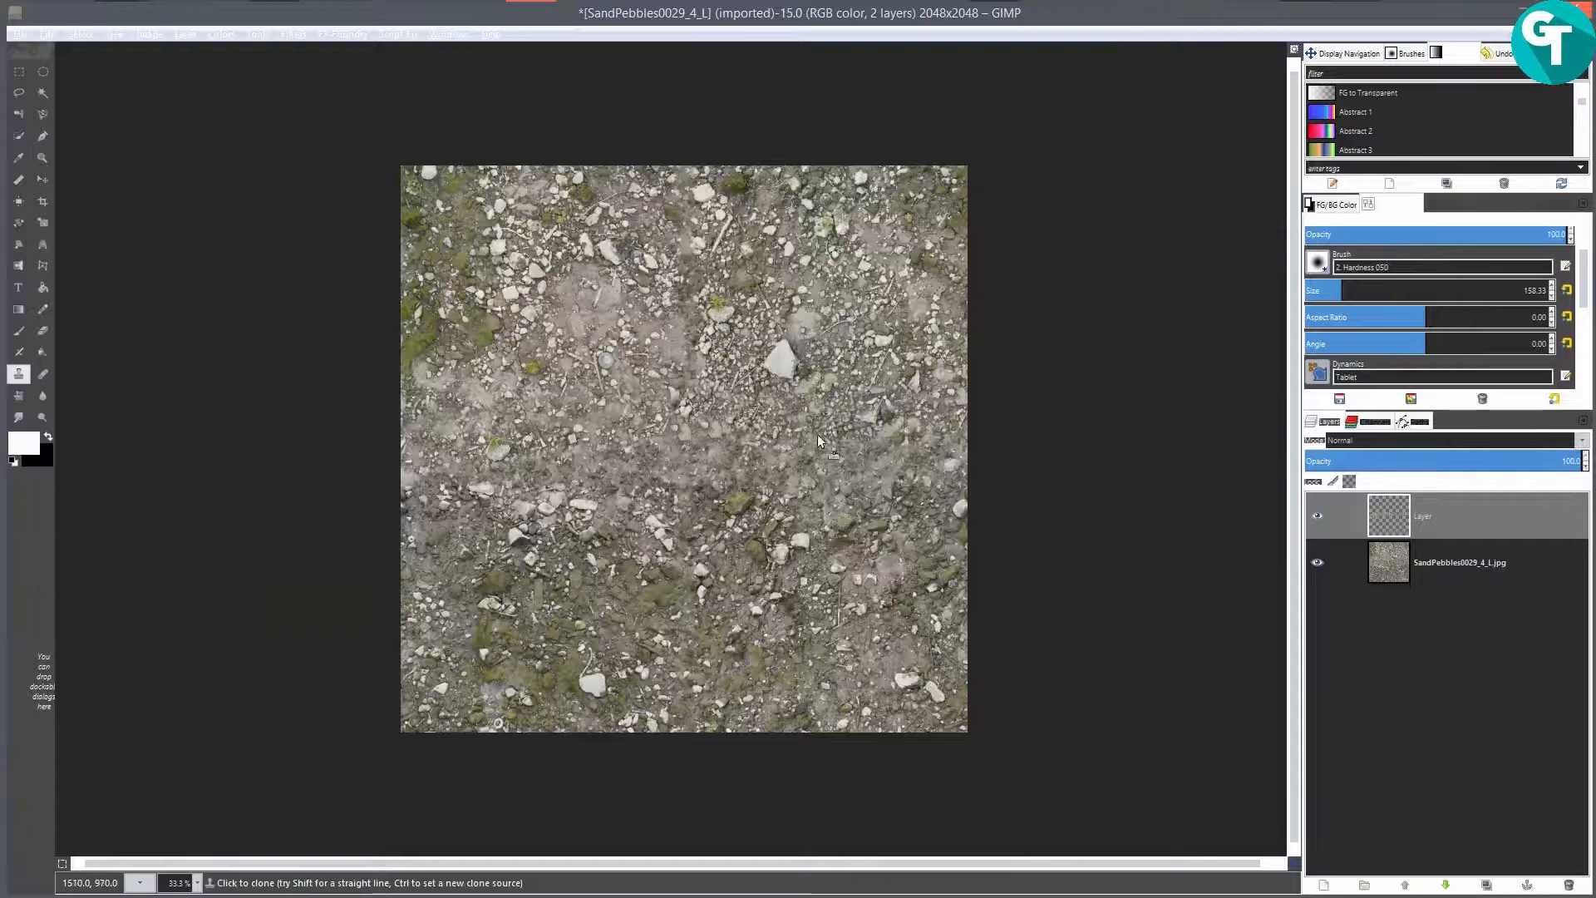
click(708, 430)
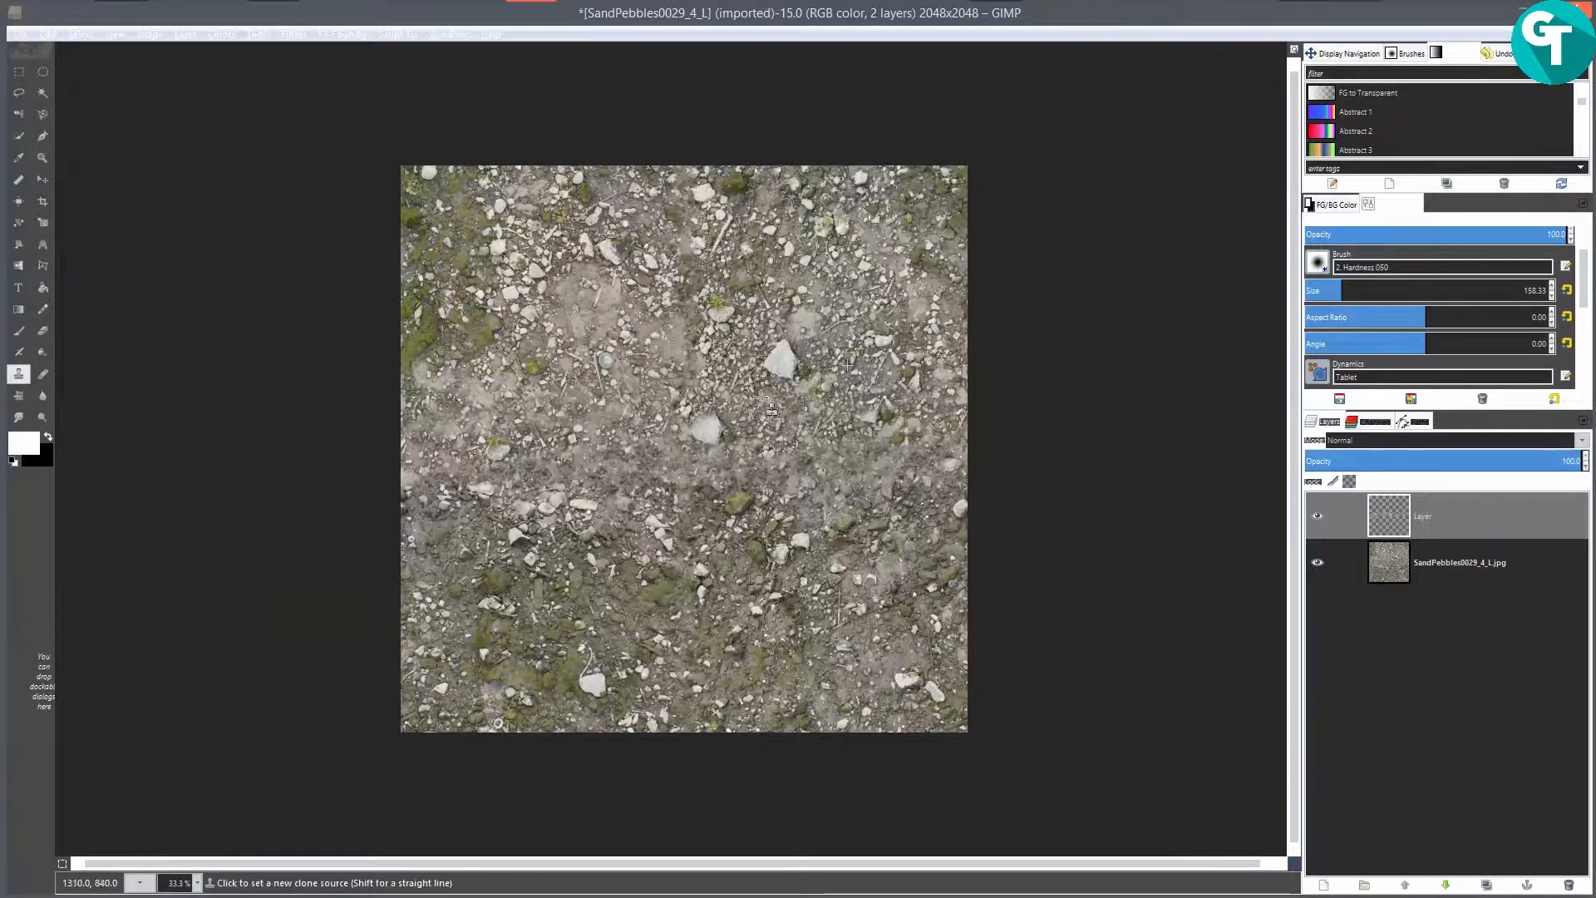
click(675, 444)
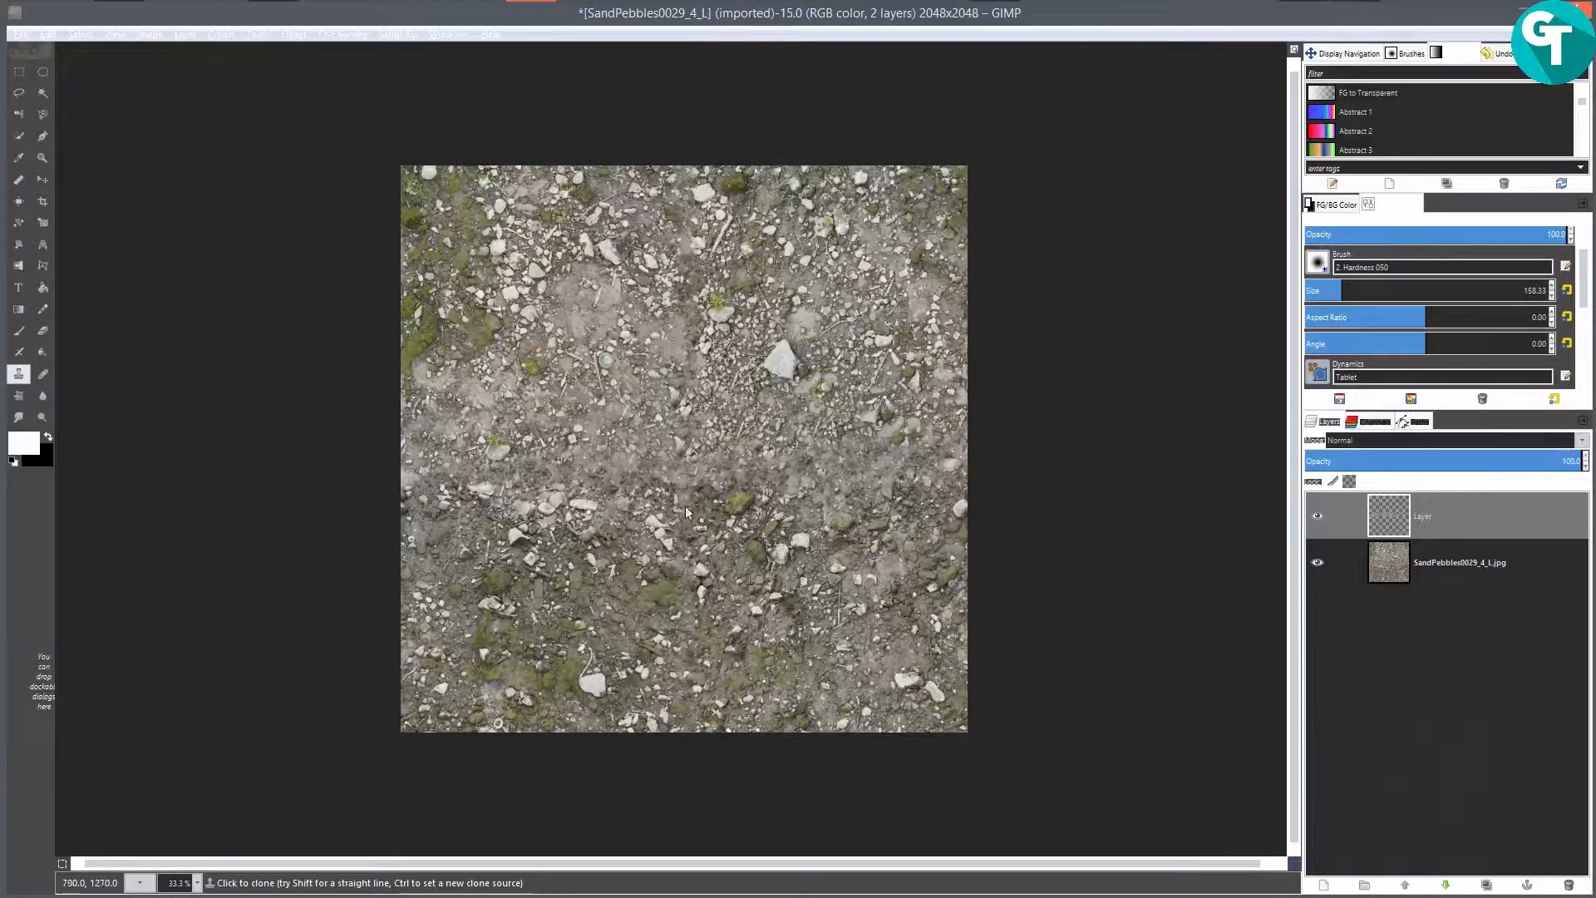
Step: Offset the clone layer by 512 px horizontally and 0 px vertically with wrap-around edges
key(minus)
key(plus)
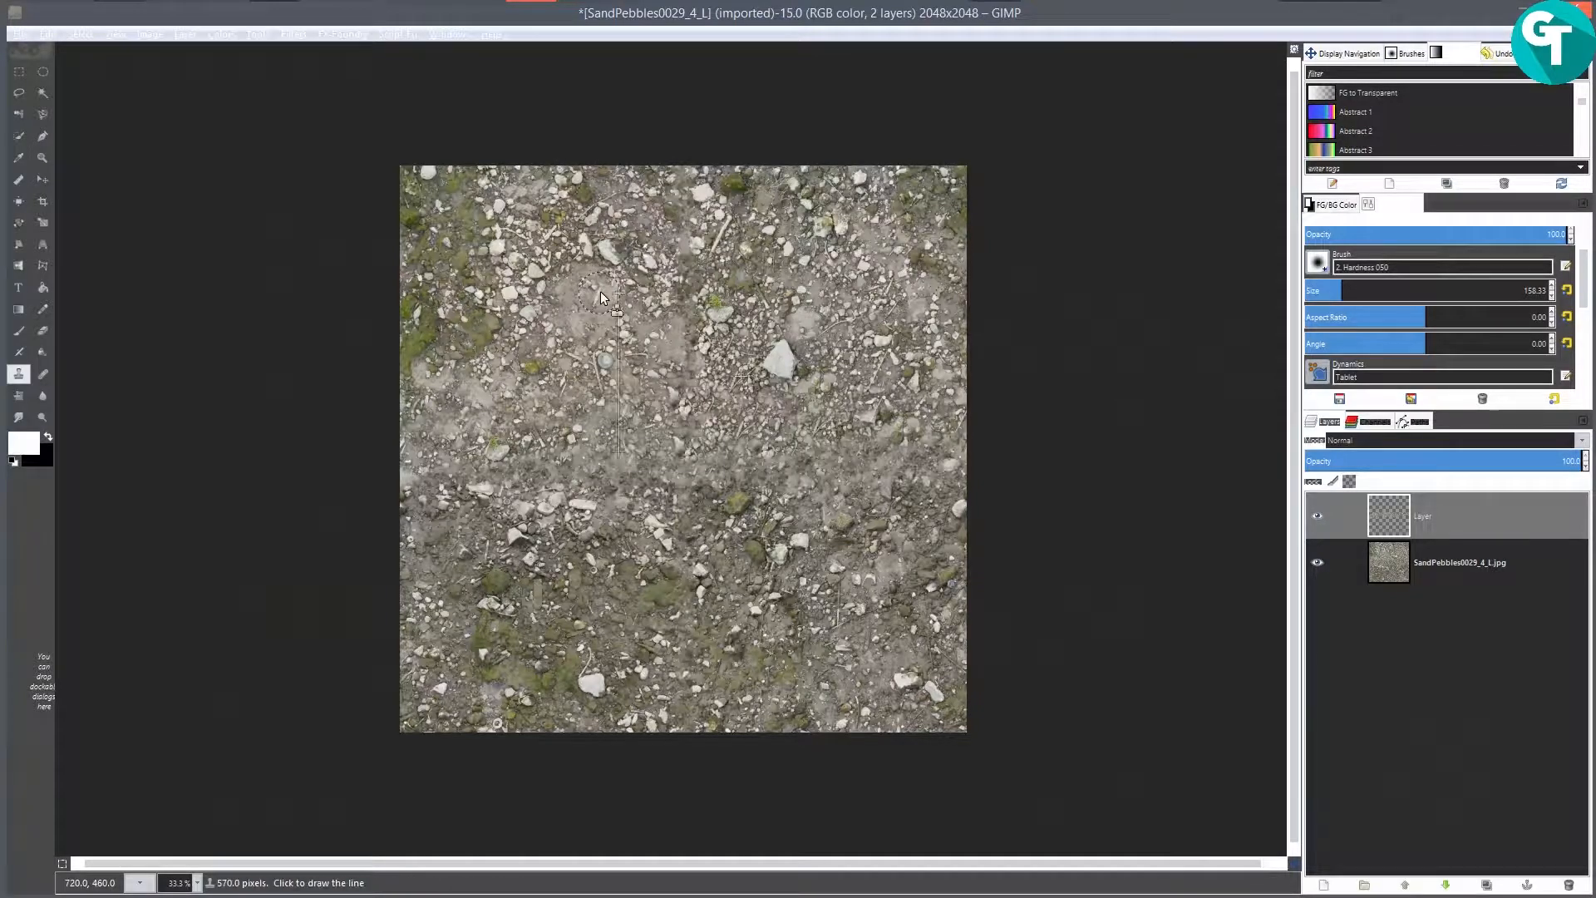
key(ctrl+shift+o)
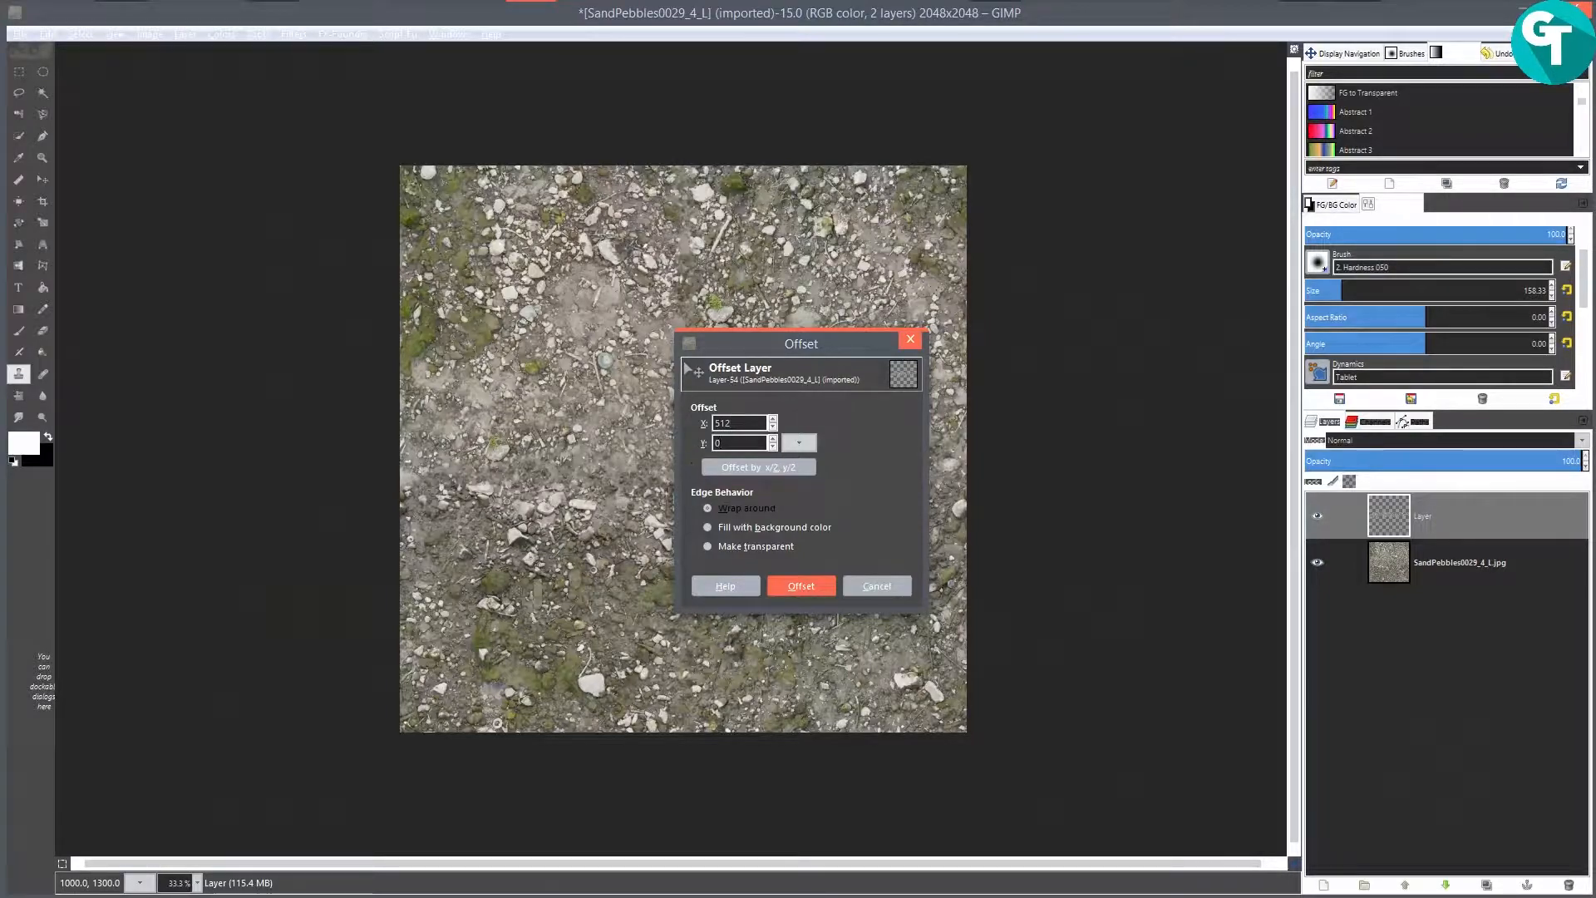
text(12)
click(802, 586)
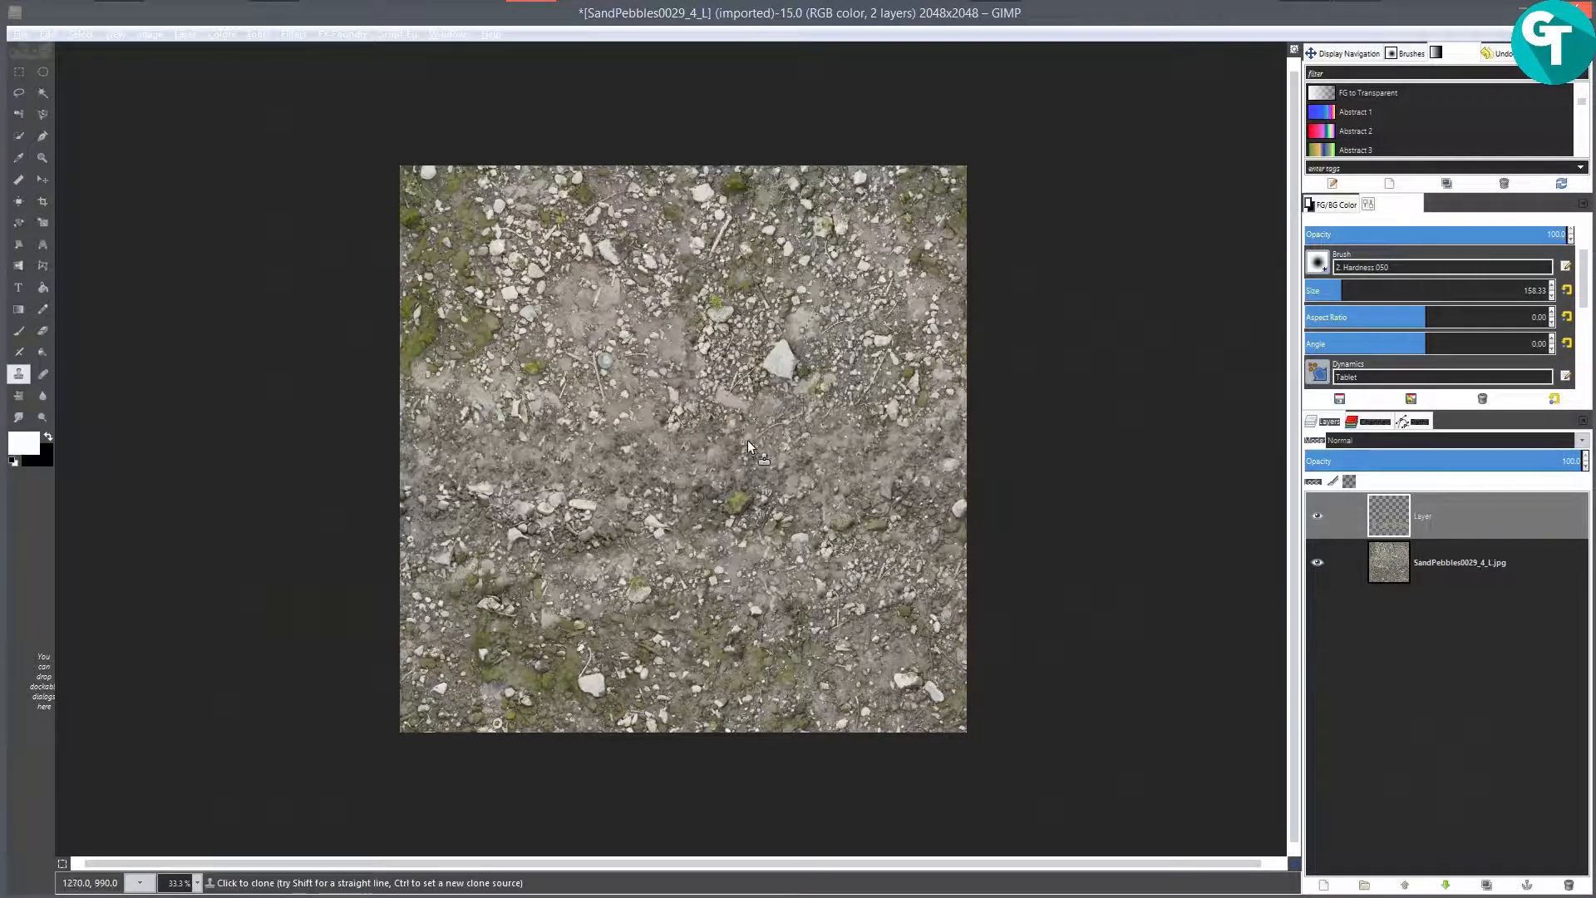
Step: Clone pebbles from above the blurred band over its lower part, between the photo's left edge and centre
key(ctrl)
ctrl+click(479, 399)
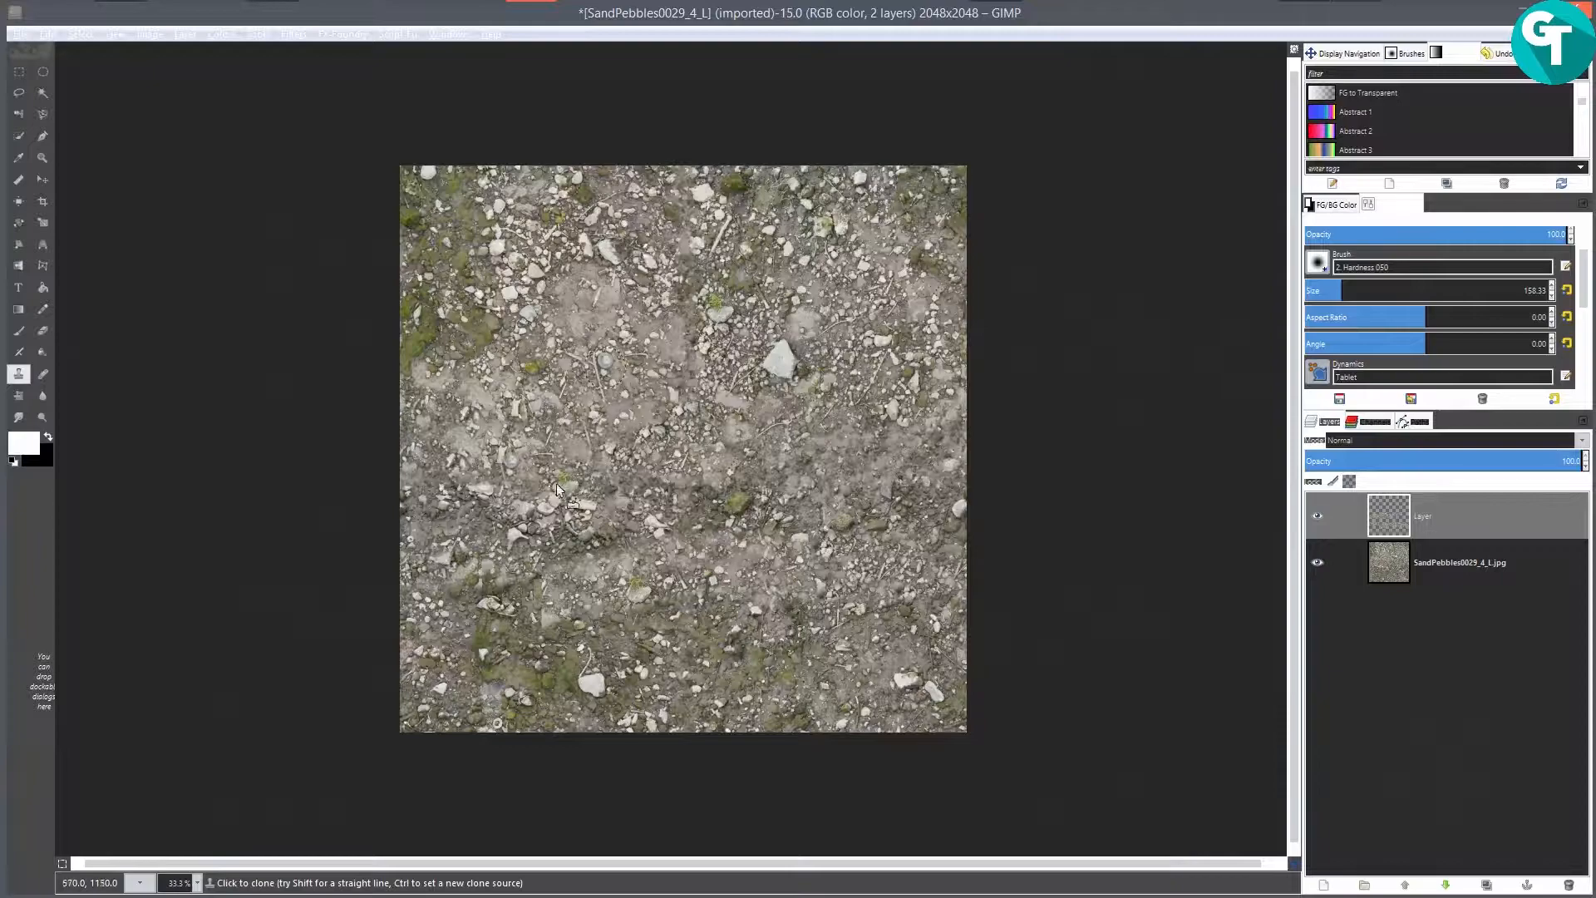
mouse_move(475, 496)
mouse_down()
mouse_move(400, 491)
mouse_move(495, 484)
mouse_move(385, 503)
mouse_up()
ctrl+click(478, 423)
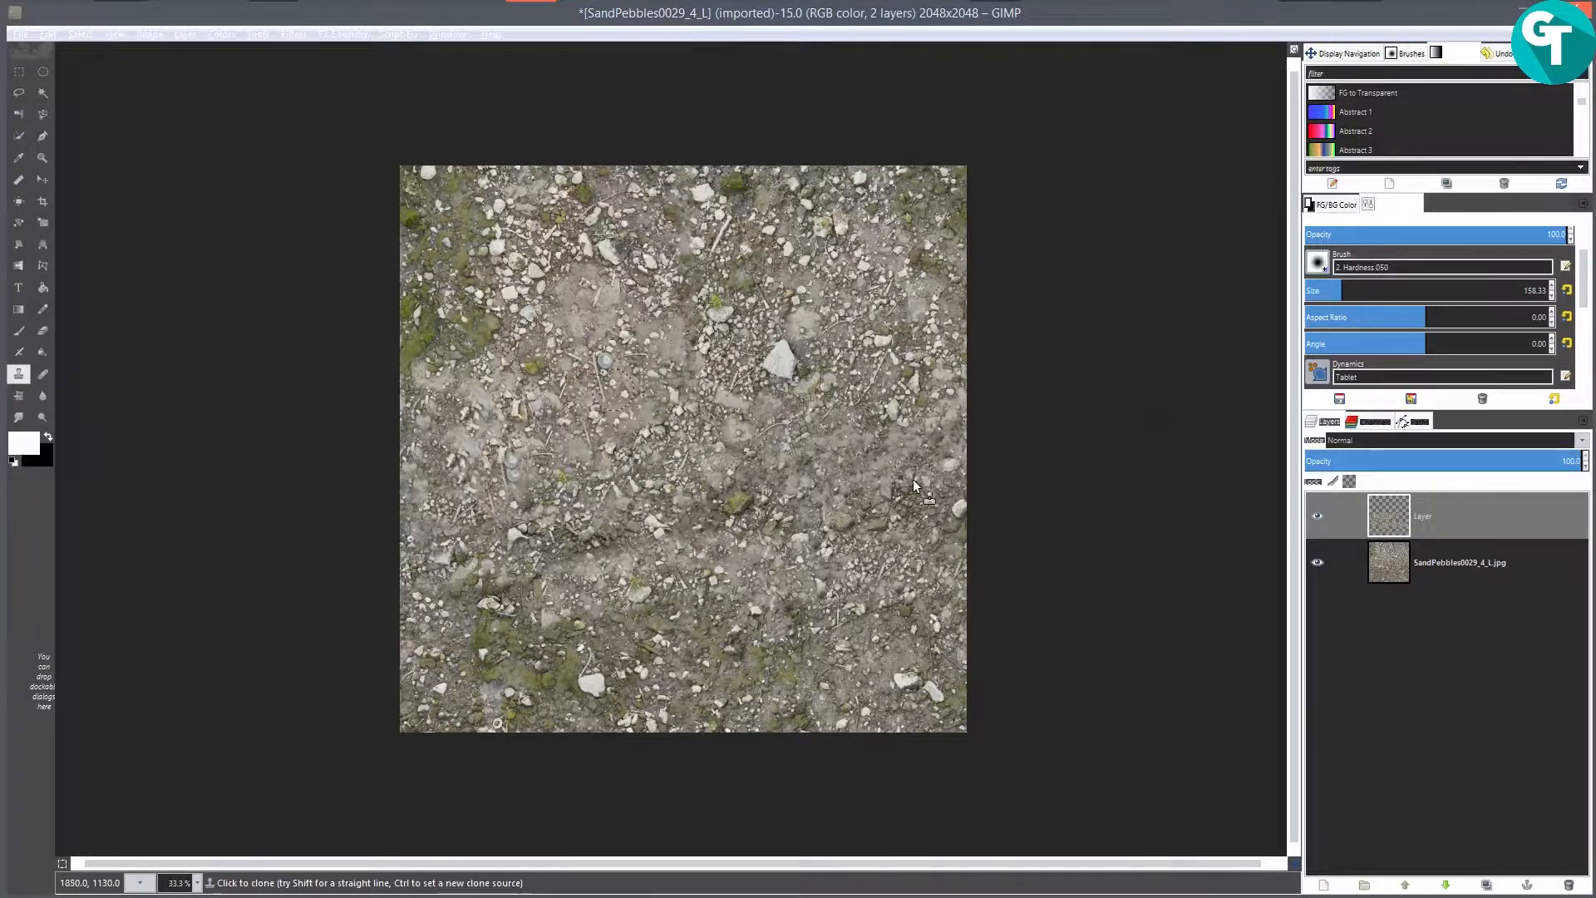
Step: Check the cloned areas at several magnifications and merge the clone layer down into the photo layer
scroll(914, 486, down, 3)
scroll(873, 623, up, 5)
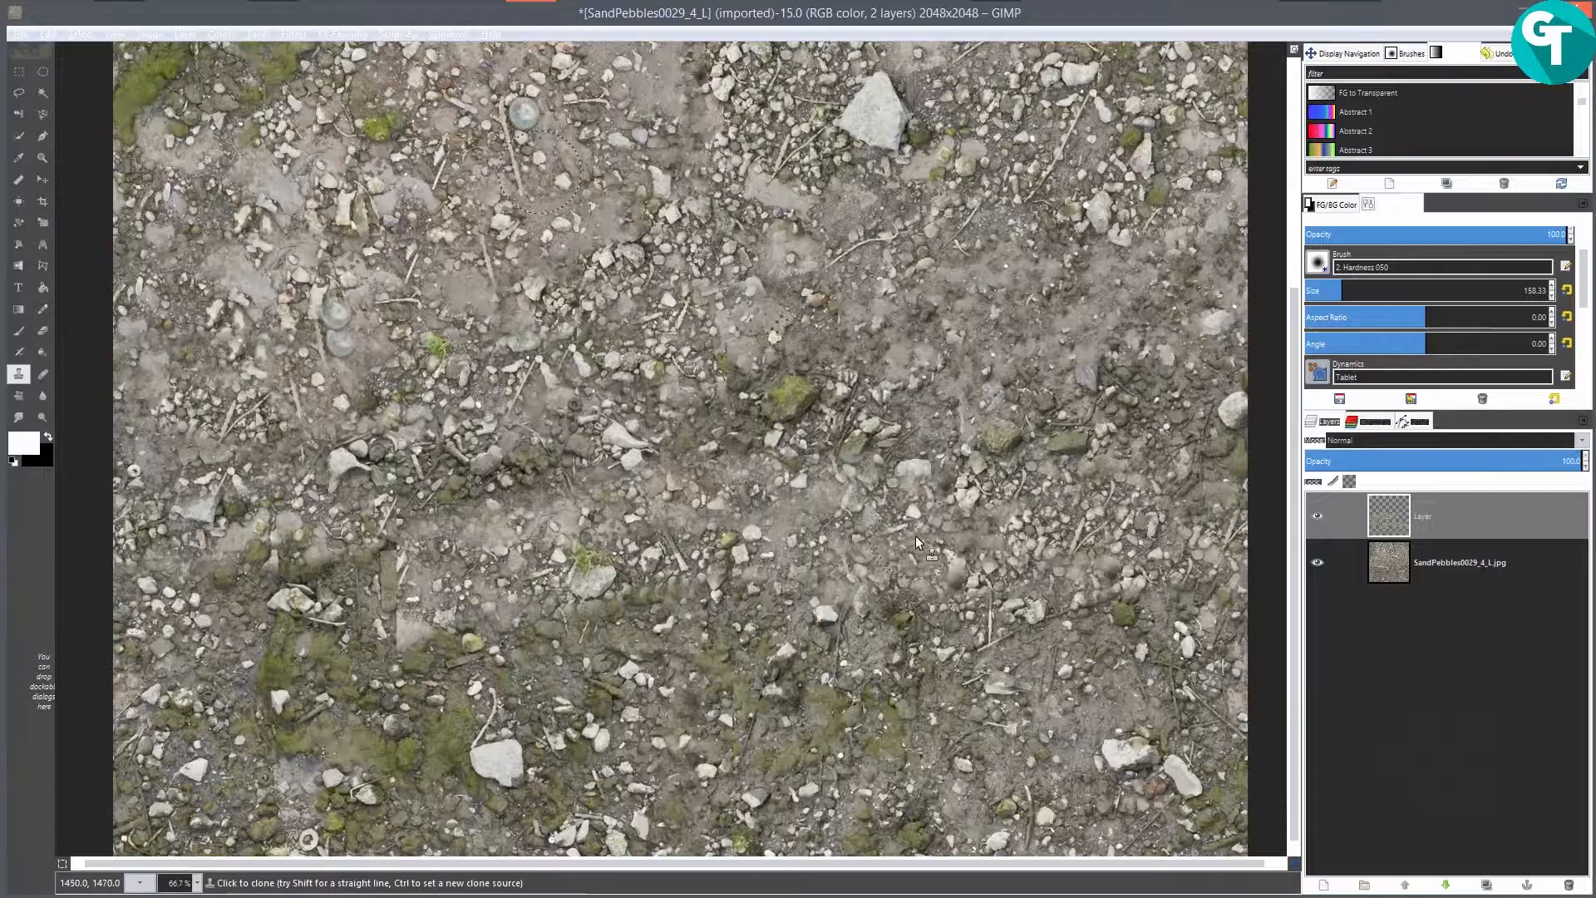
scroll(788, 467, down, 2)
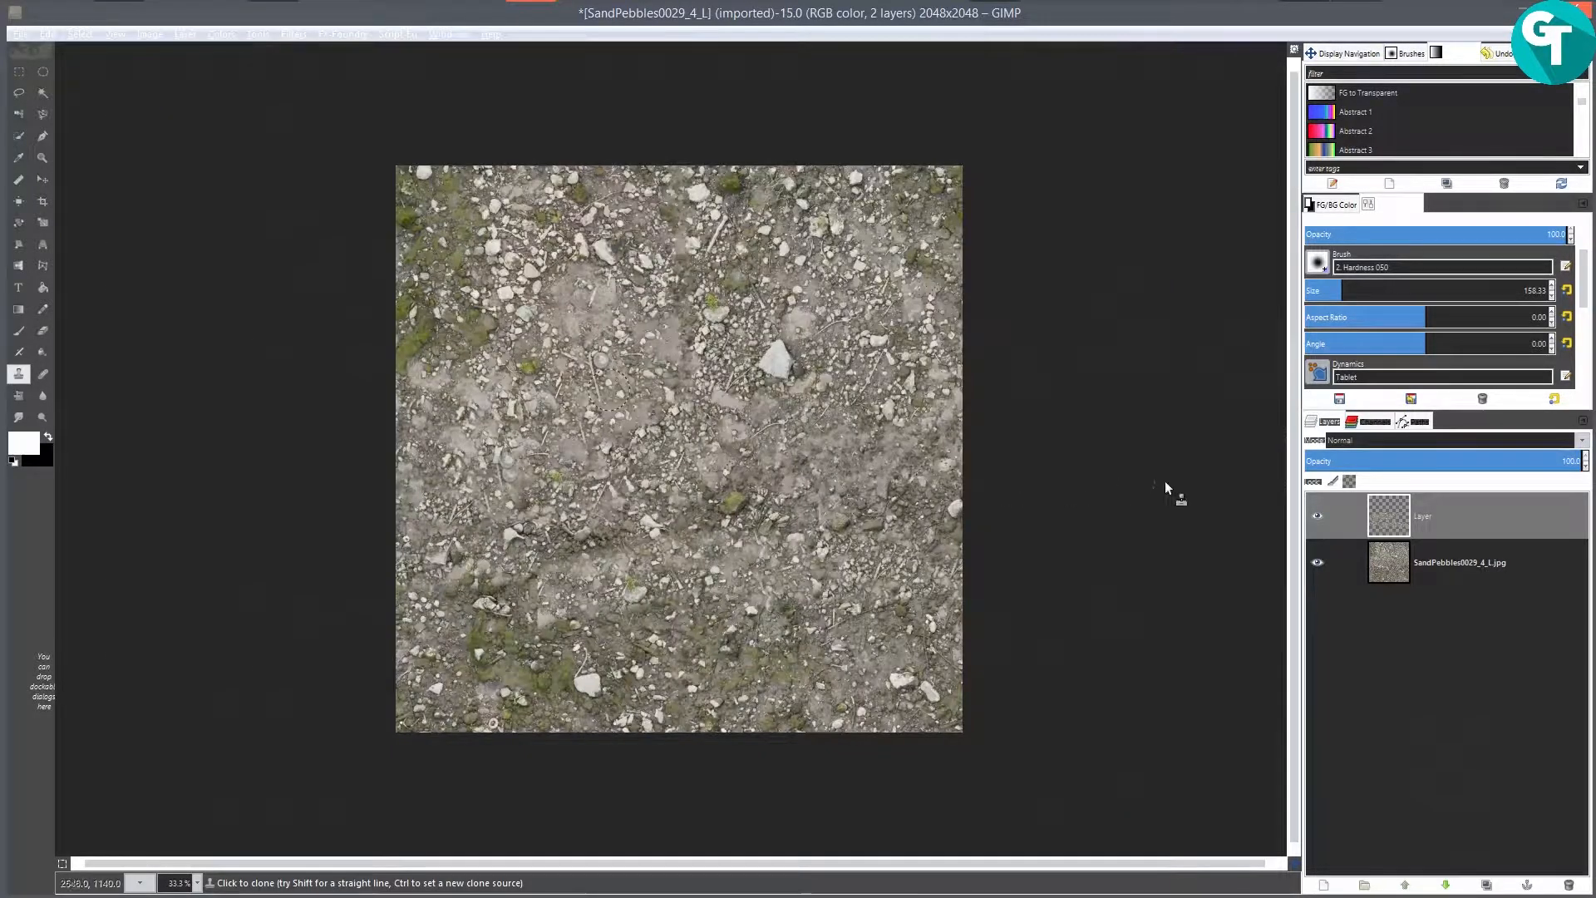
scroll(956, 495, down, 1)
scroll(919, 541, down, 1)
scroll(906, 565, up, 1)
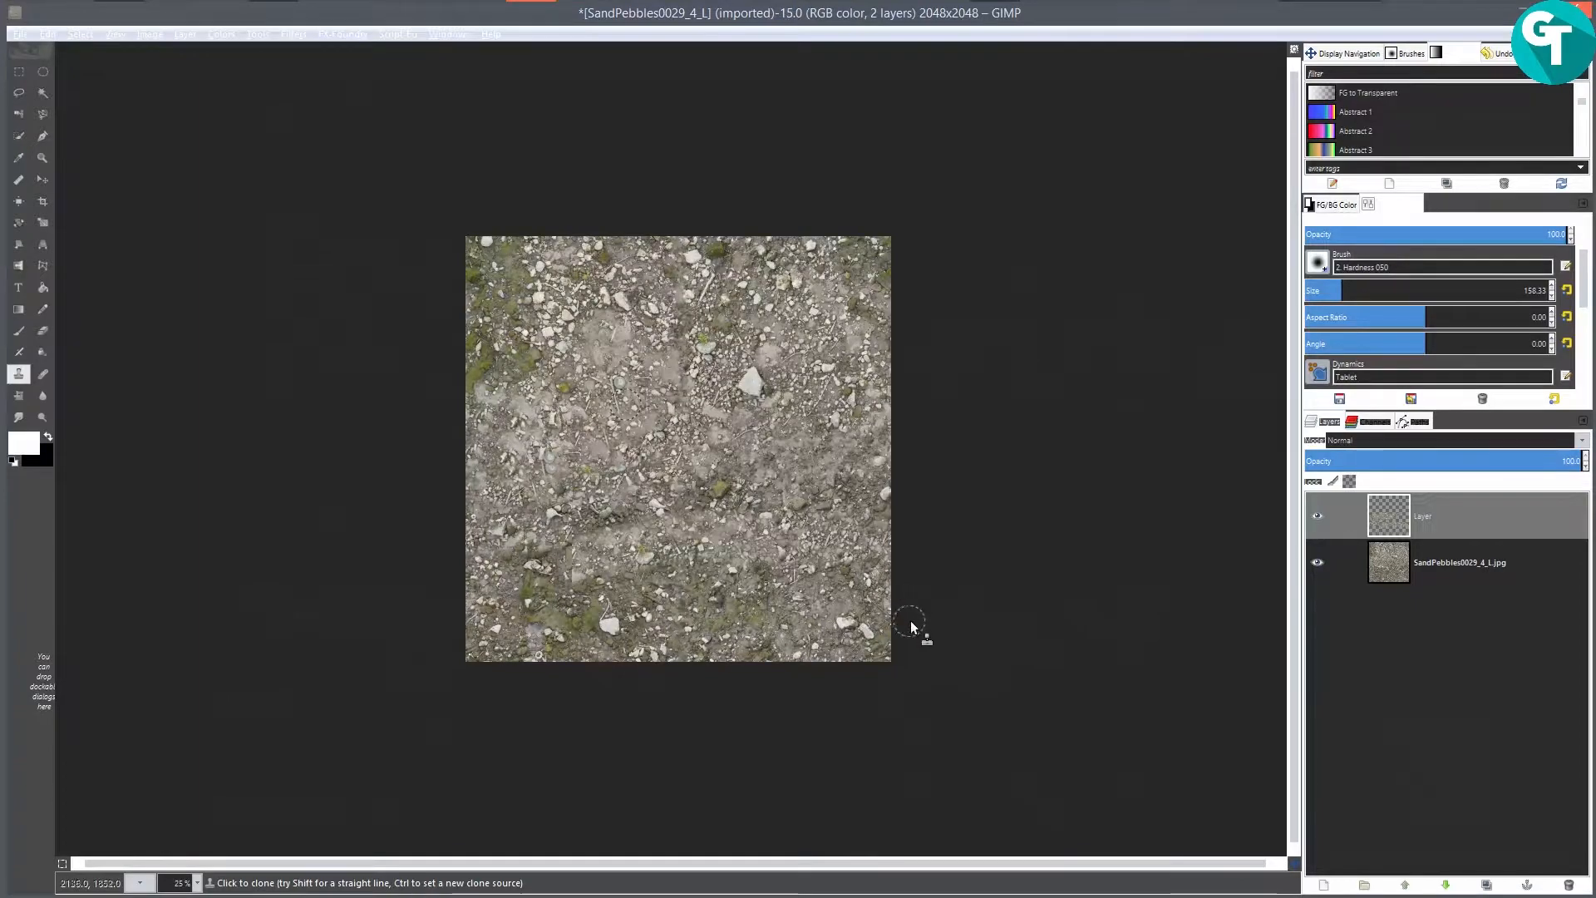
scroll(915, 628, up, 1)
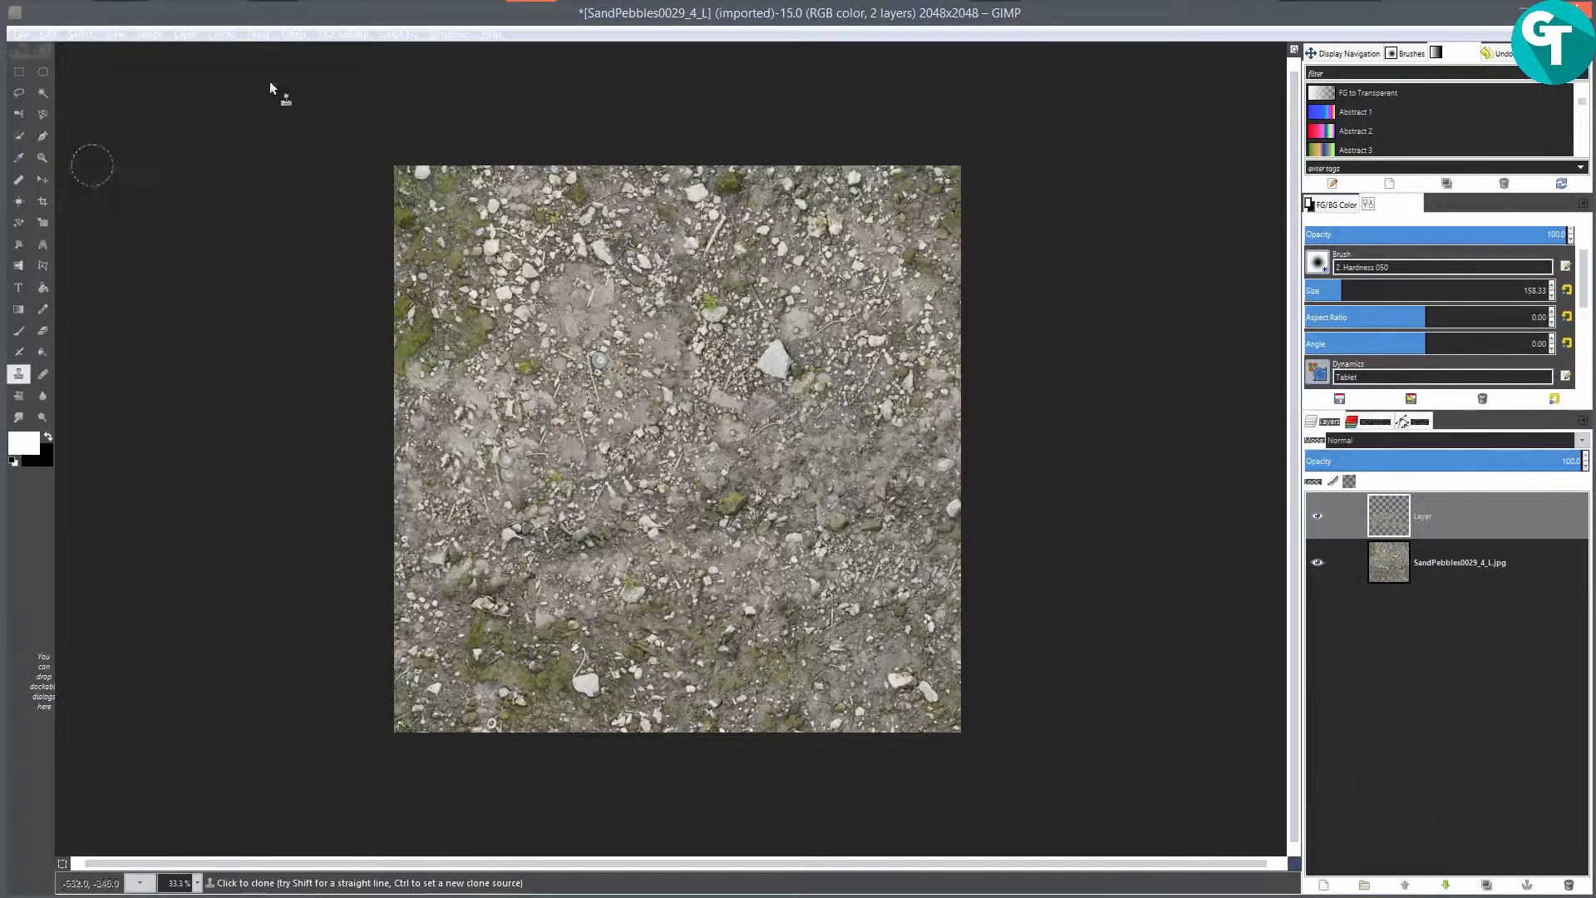
right_click(1465, 526)
click(1376, 178)
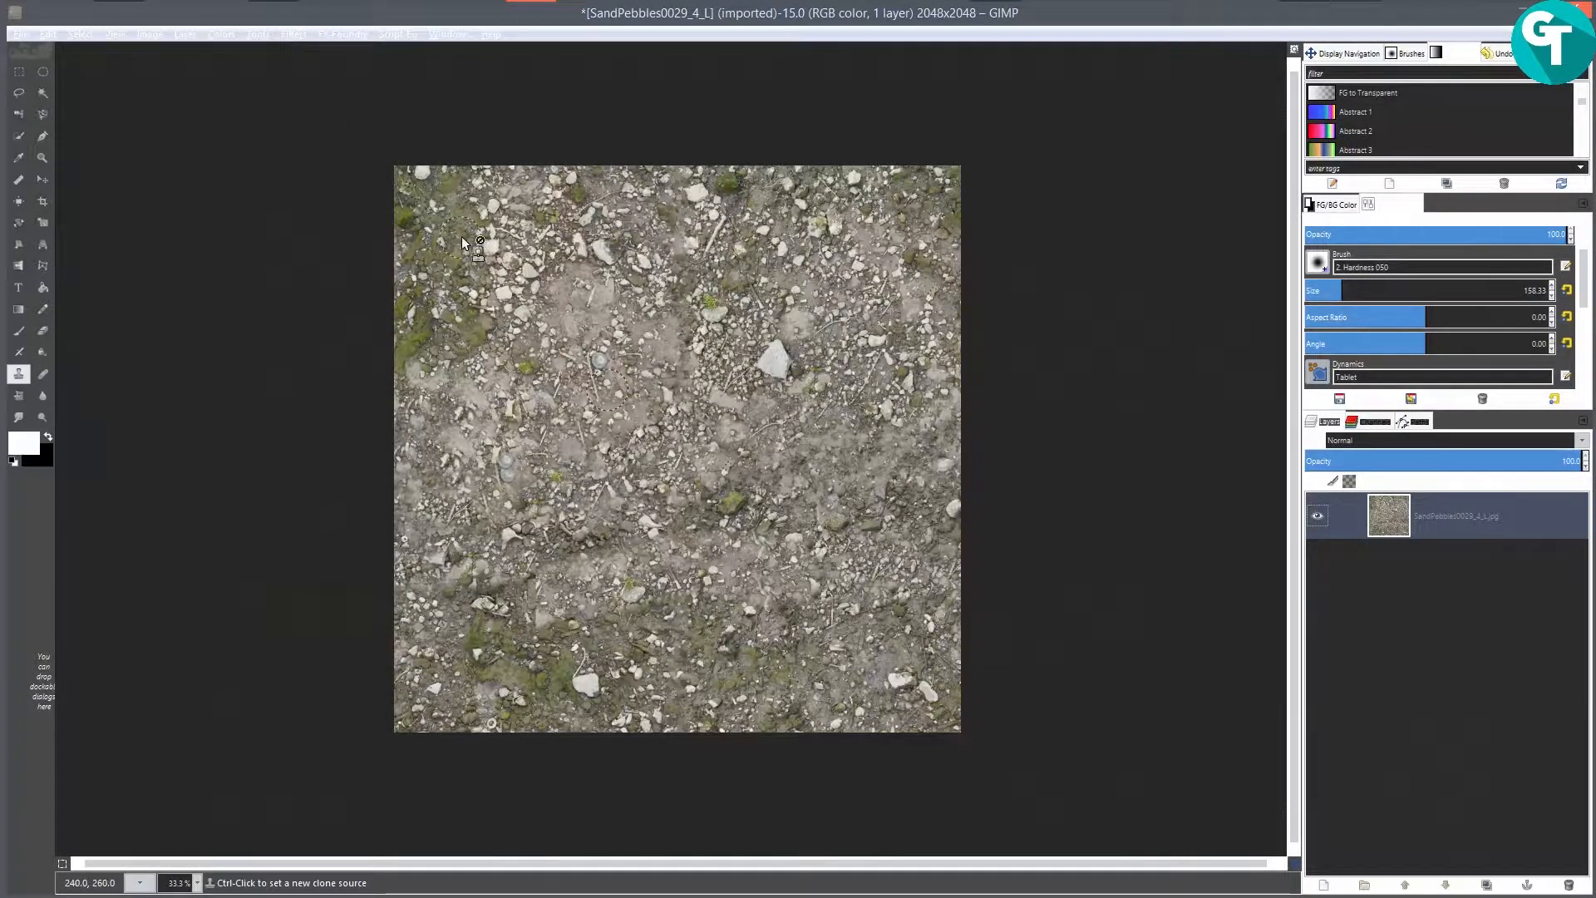
Step: Offset the merged photo layer by half its width and height with wrap-around edges
key(shift+ctrl+o)
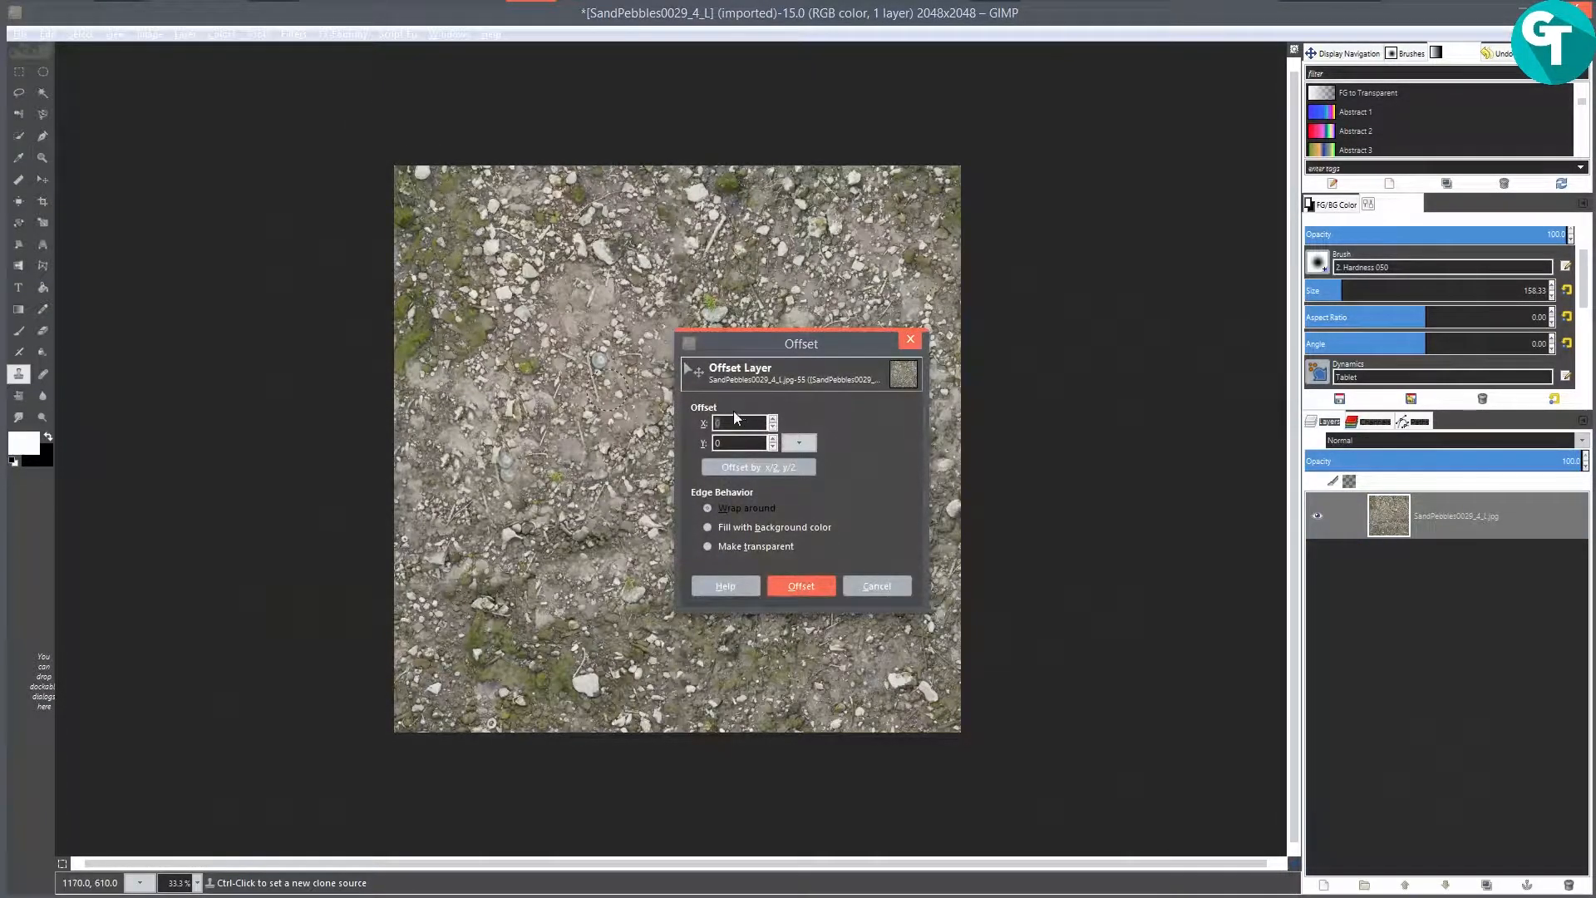
drag(746, 444, 696, 440)
click(797, 583)
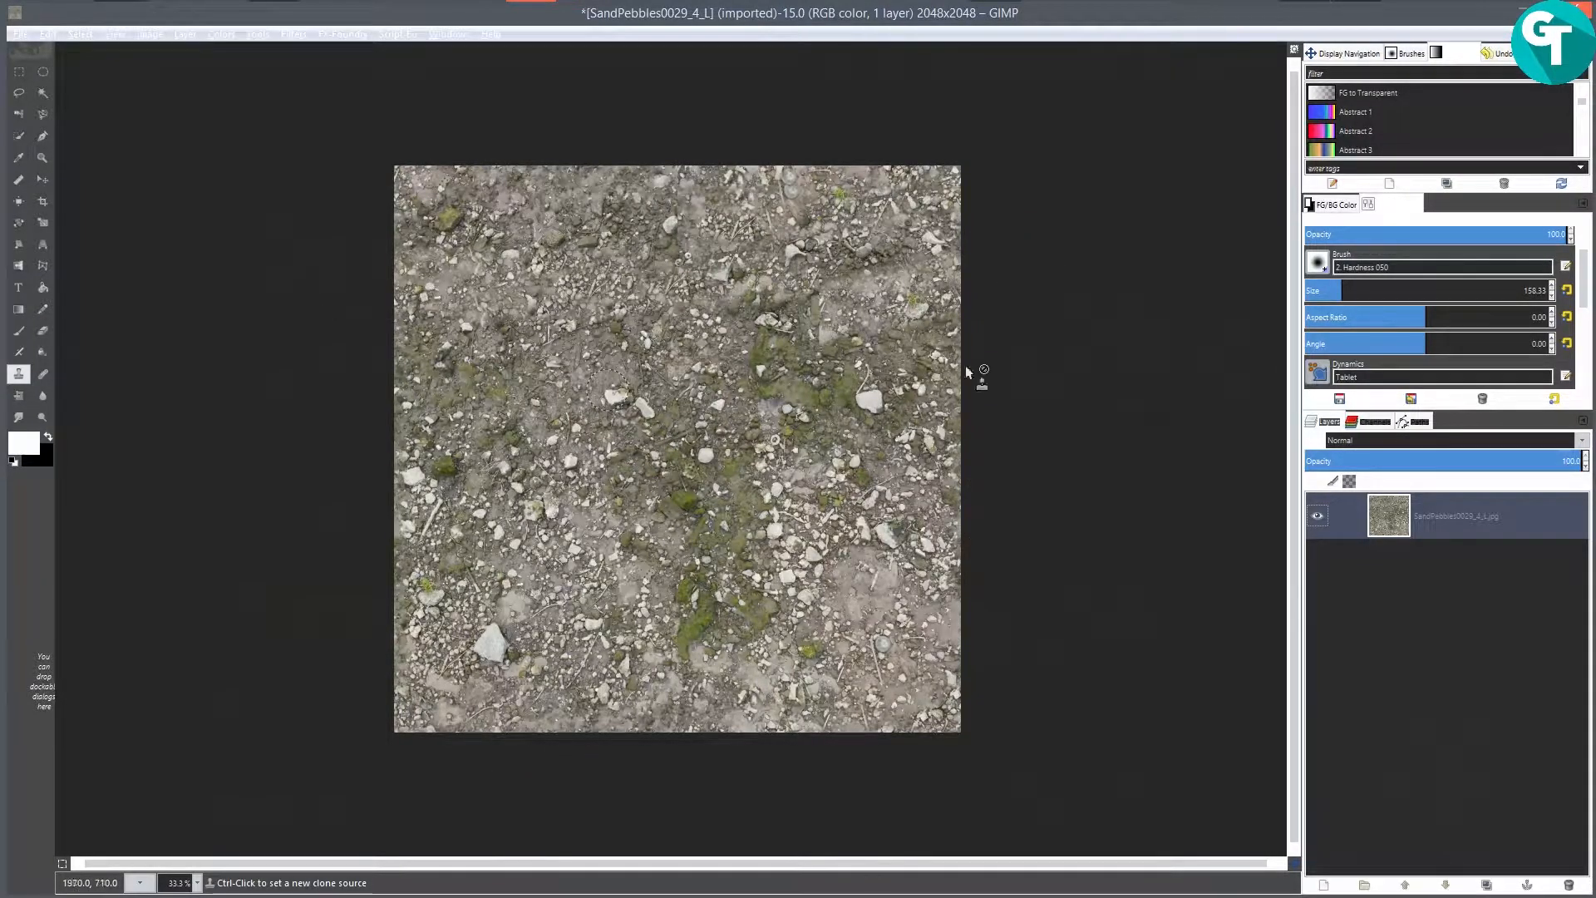
Step: Create another transparent 2048 × 2048 layer above the offset photo for further cloning
click(1325, 886)
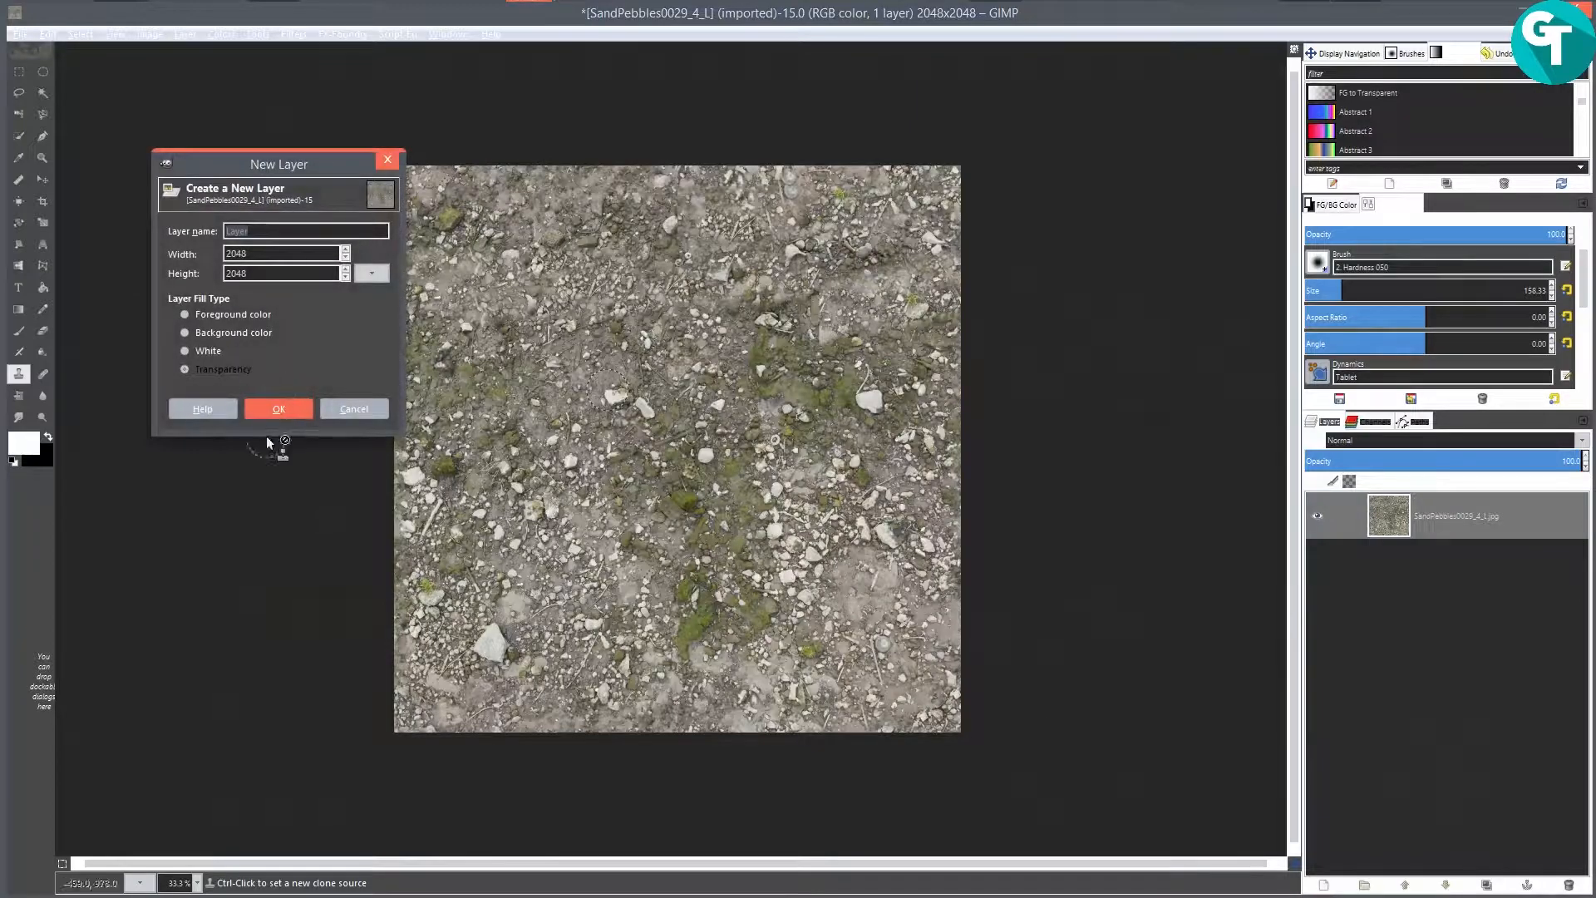
click(277, 408)
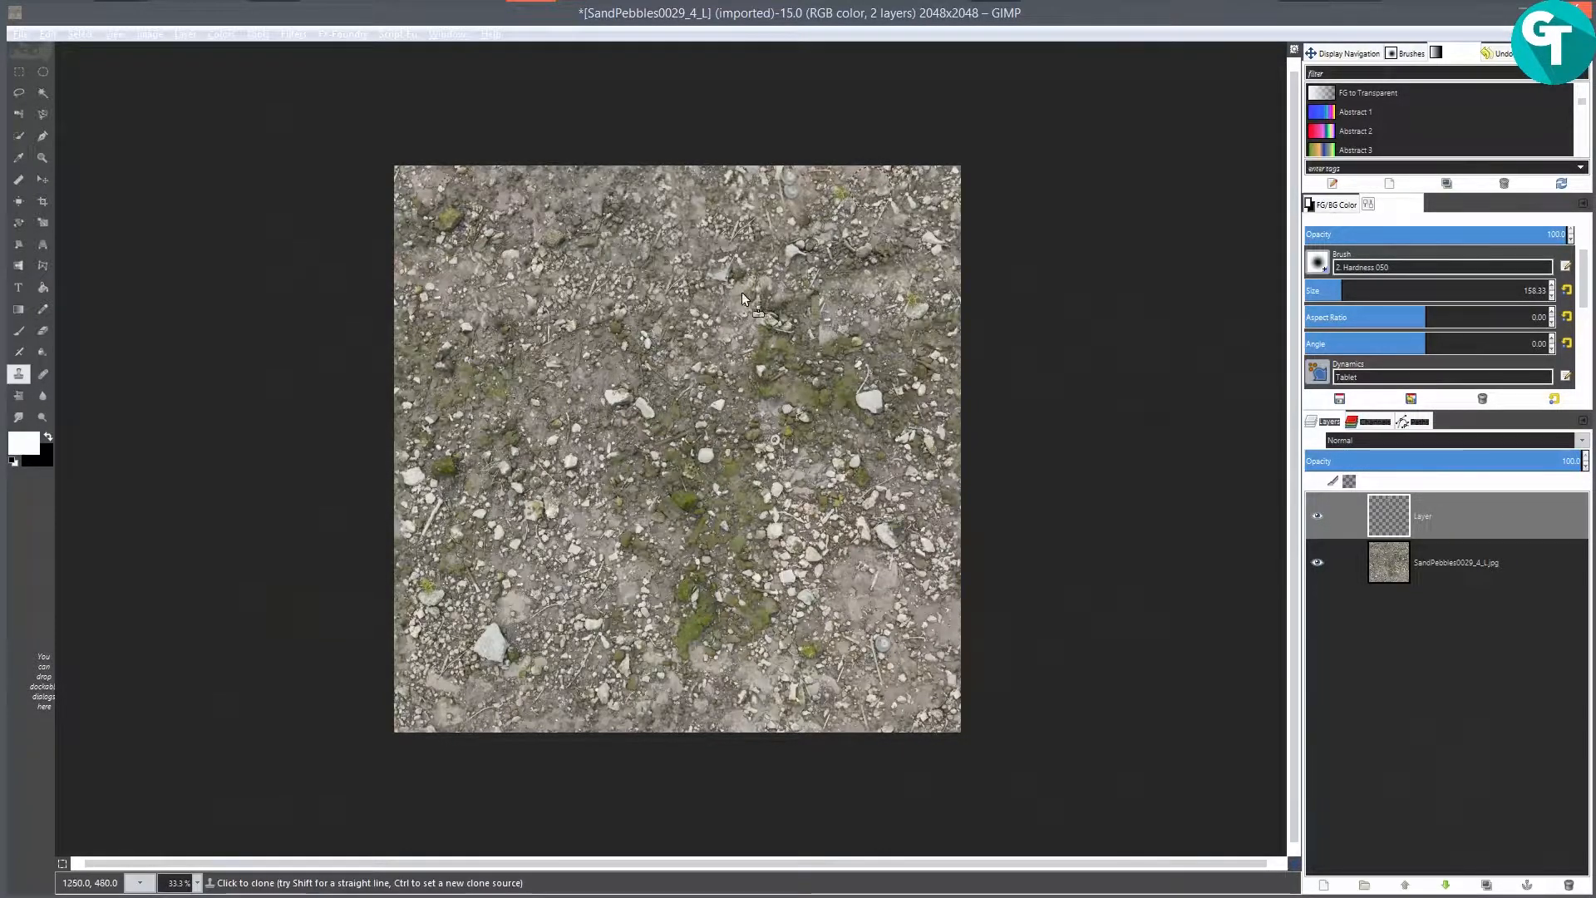
key(minus)
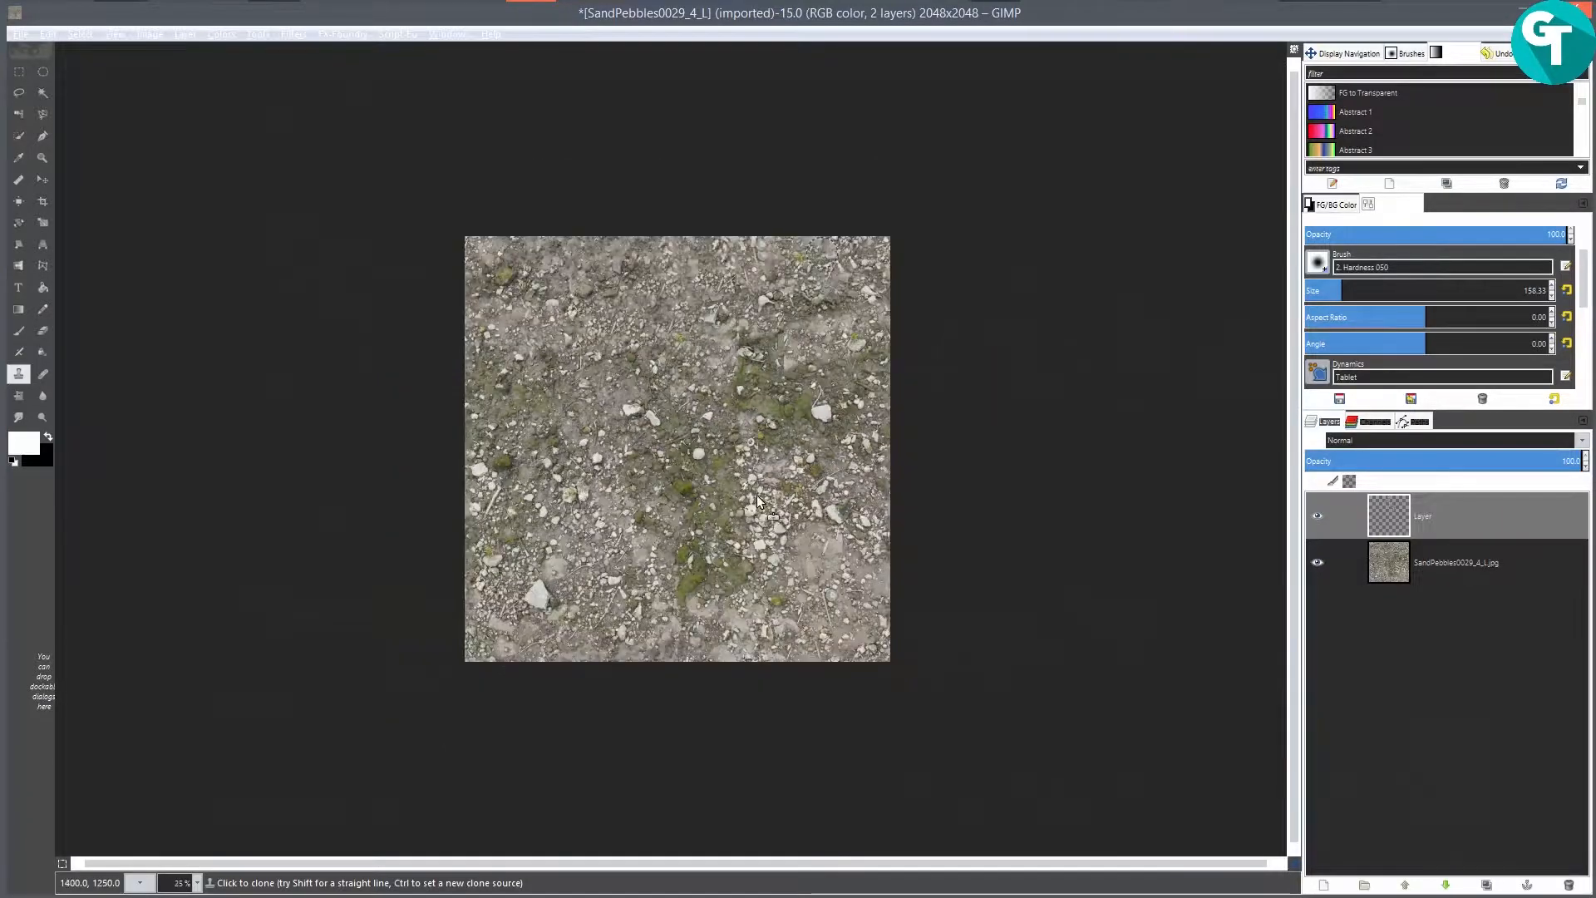
Step: Examine the offset photo at several magnifications for remaining seams and blurred areas
key(plus)
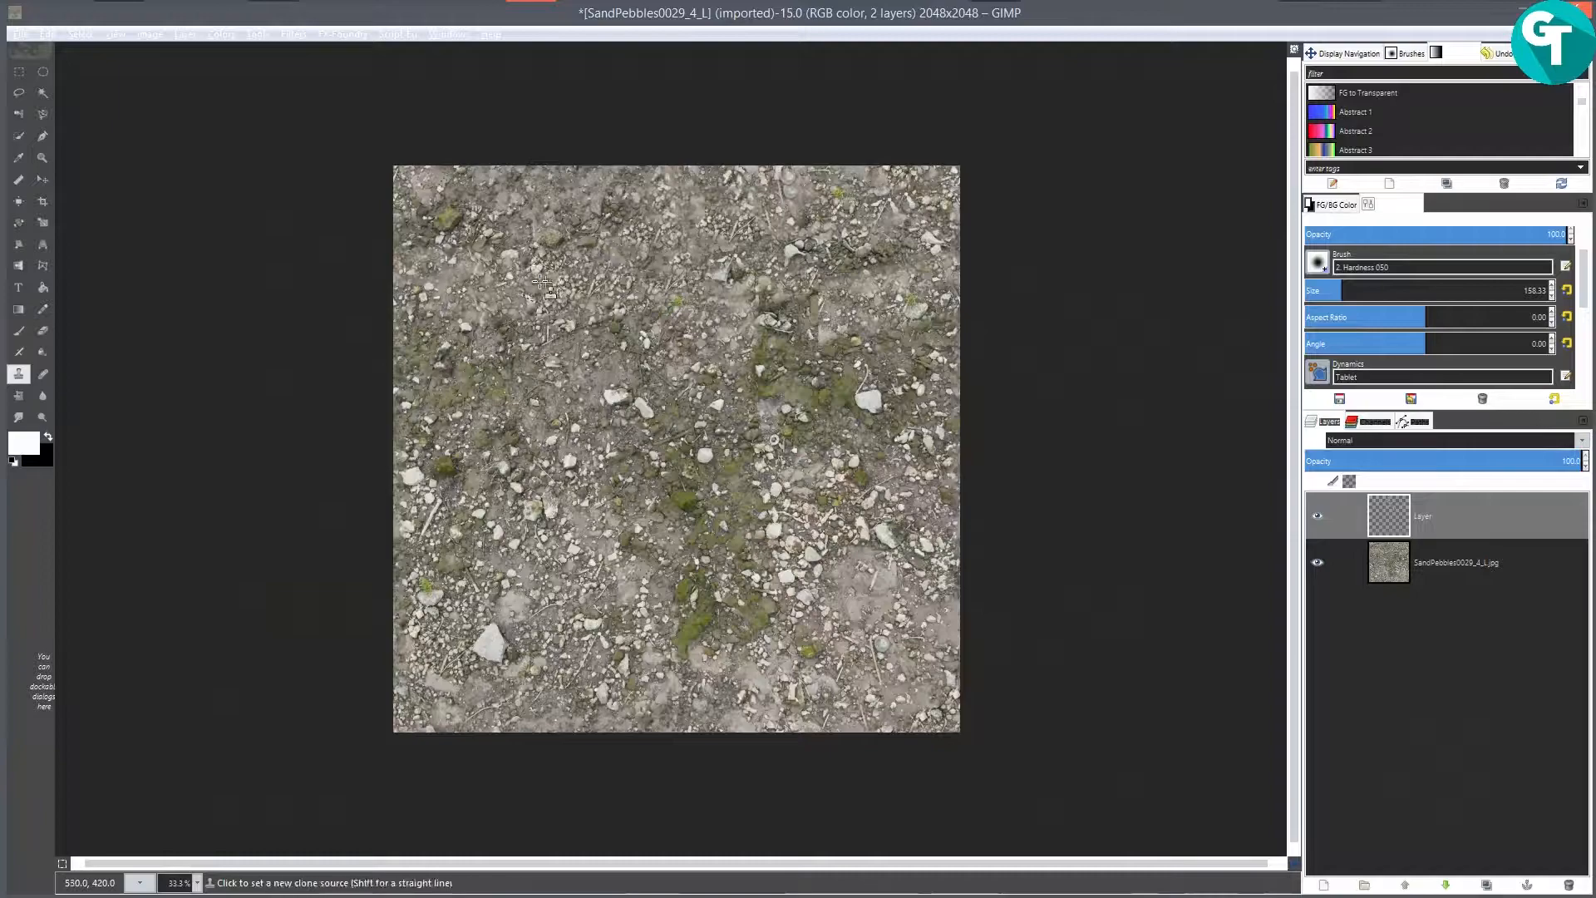
ctrl+click(466, 287)
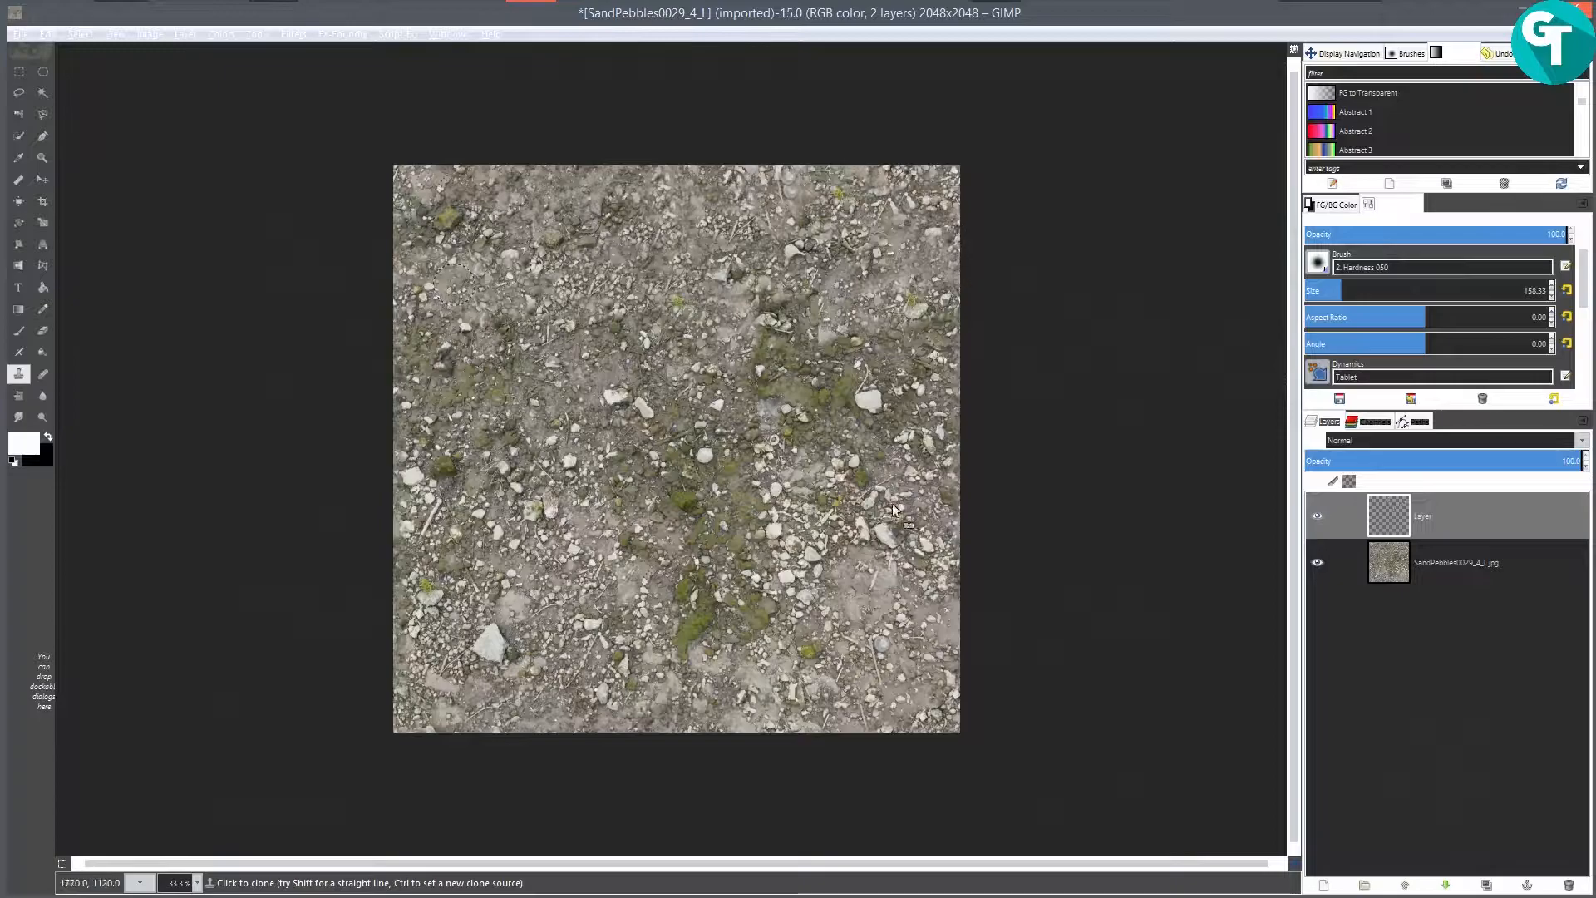
key(minus)
key(plus)
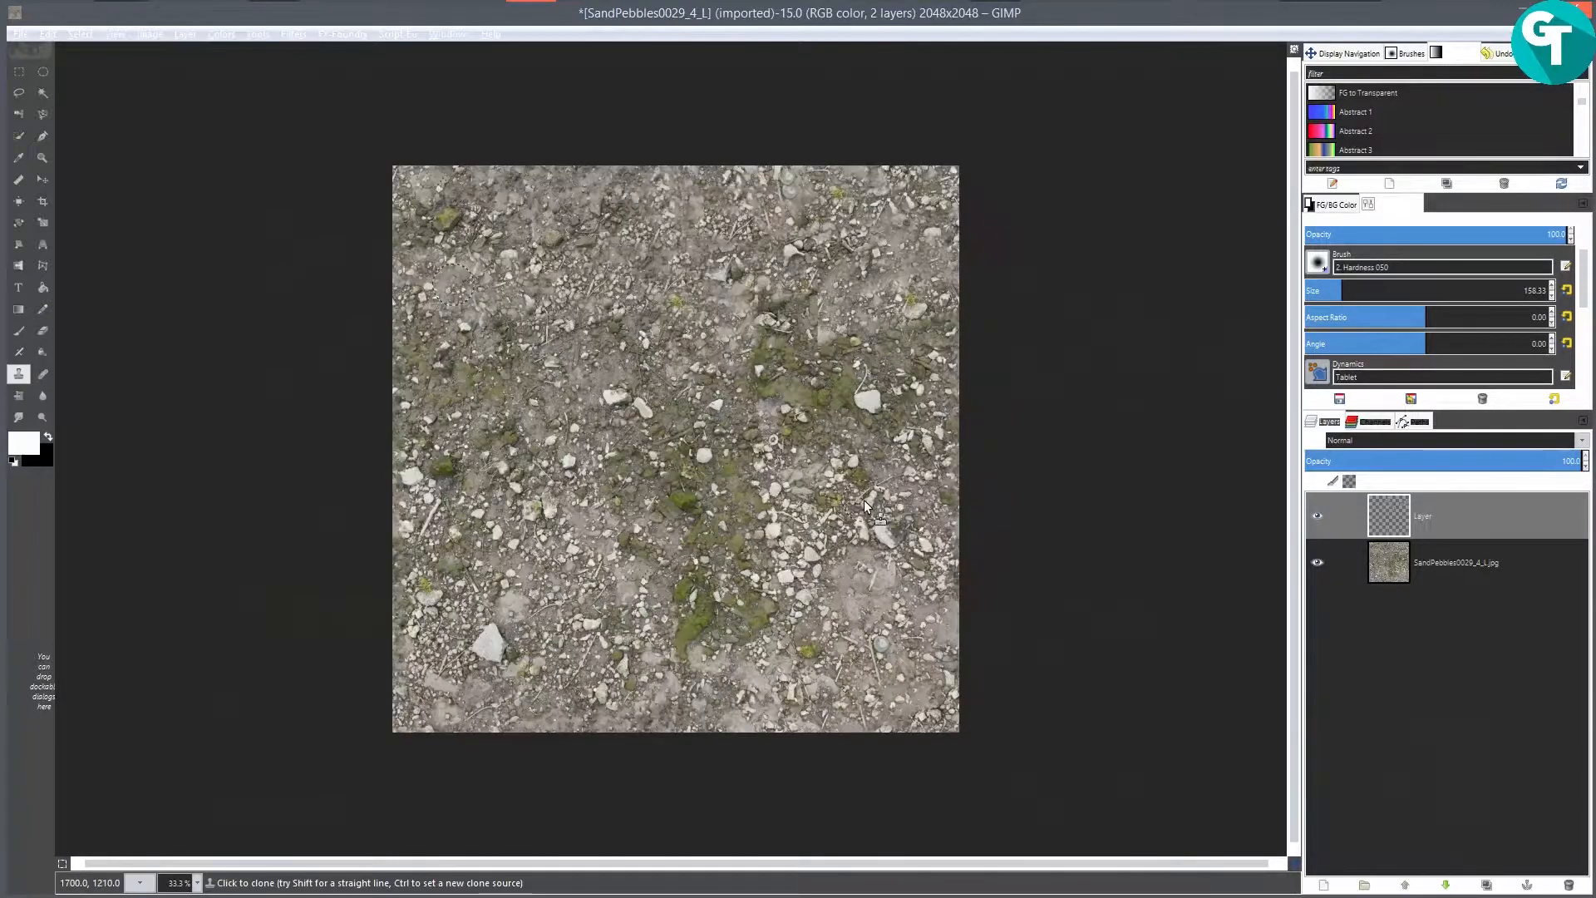
key(minus)
key(plus)
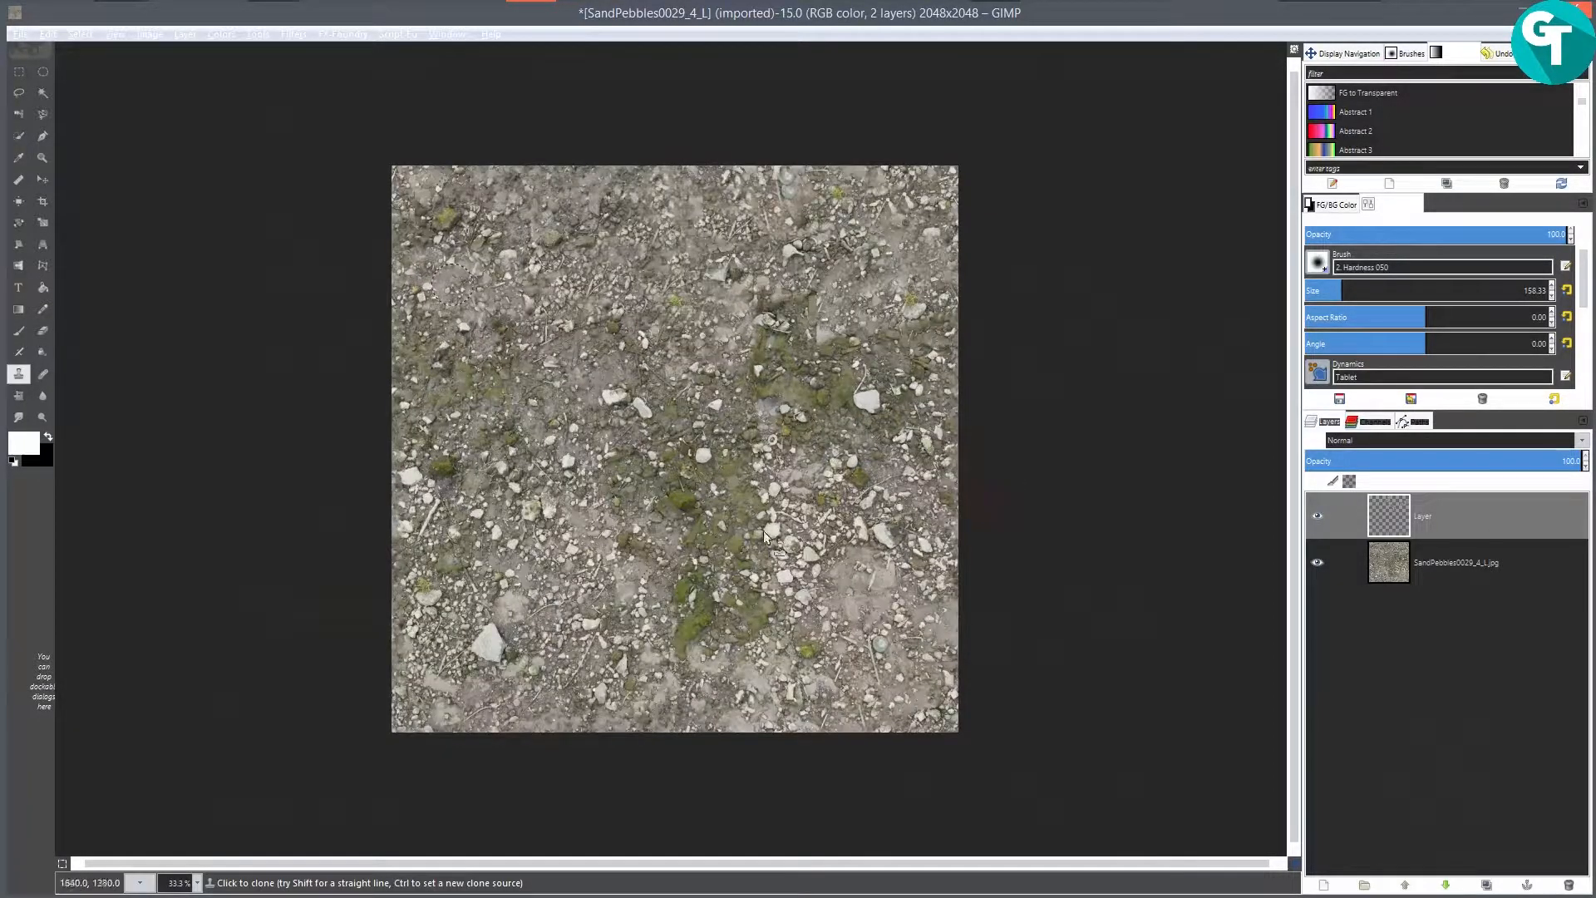
key(plus)
key(plus)
key(minus)
key(minus)
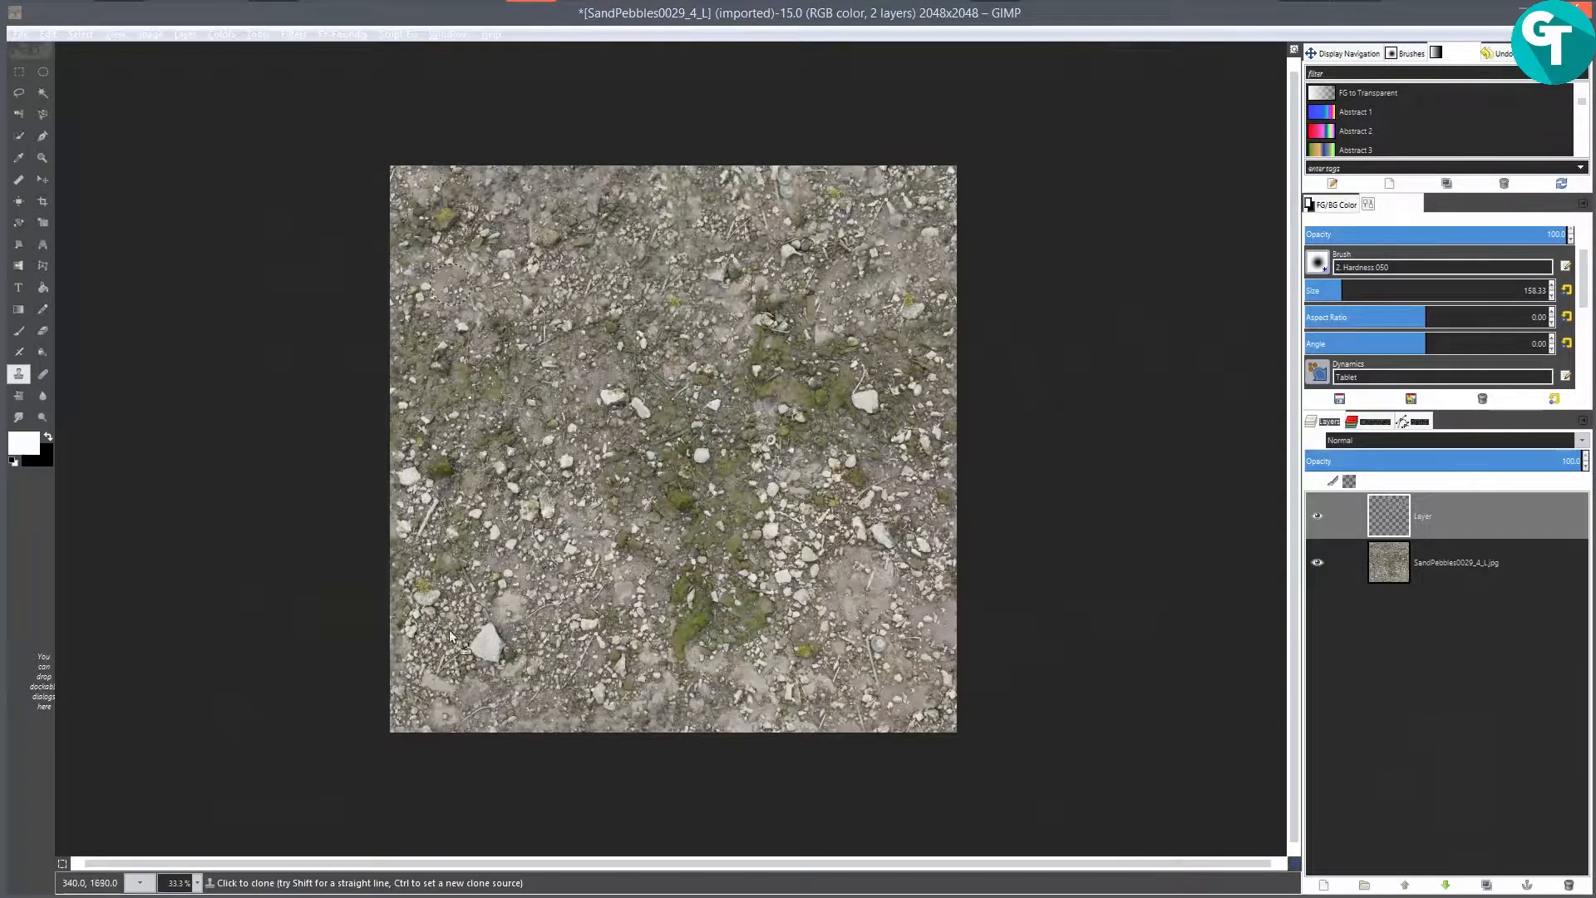
key(minus)
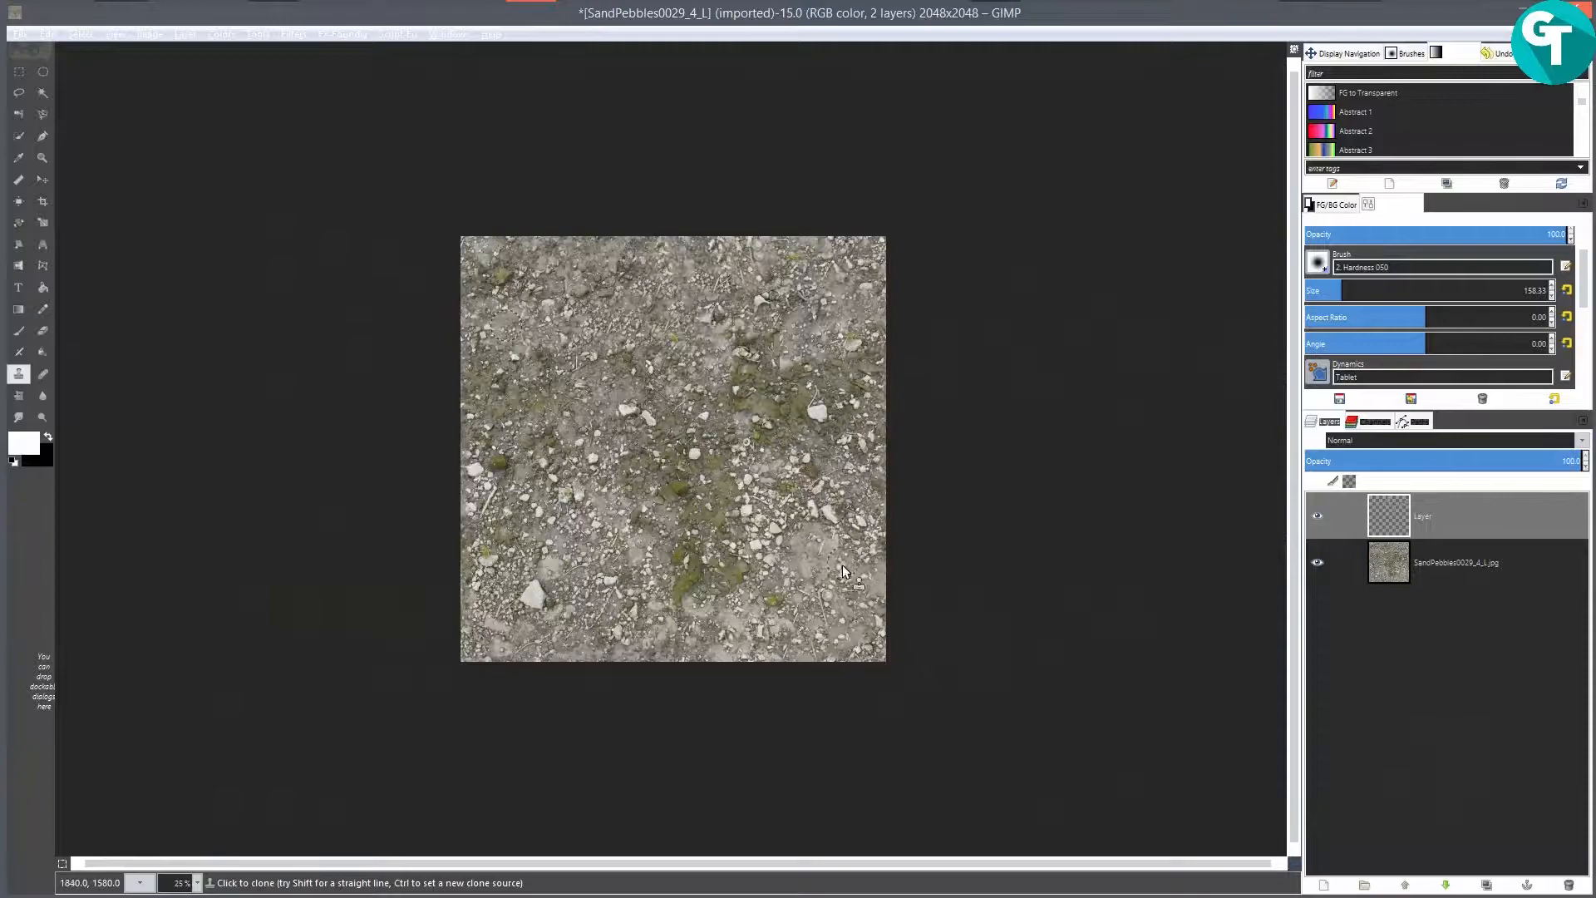
key(plus)
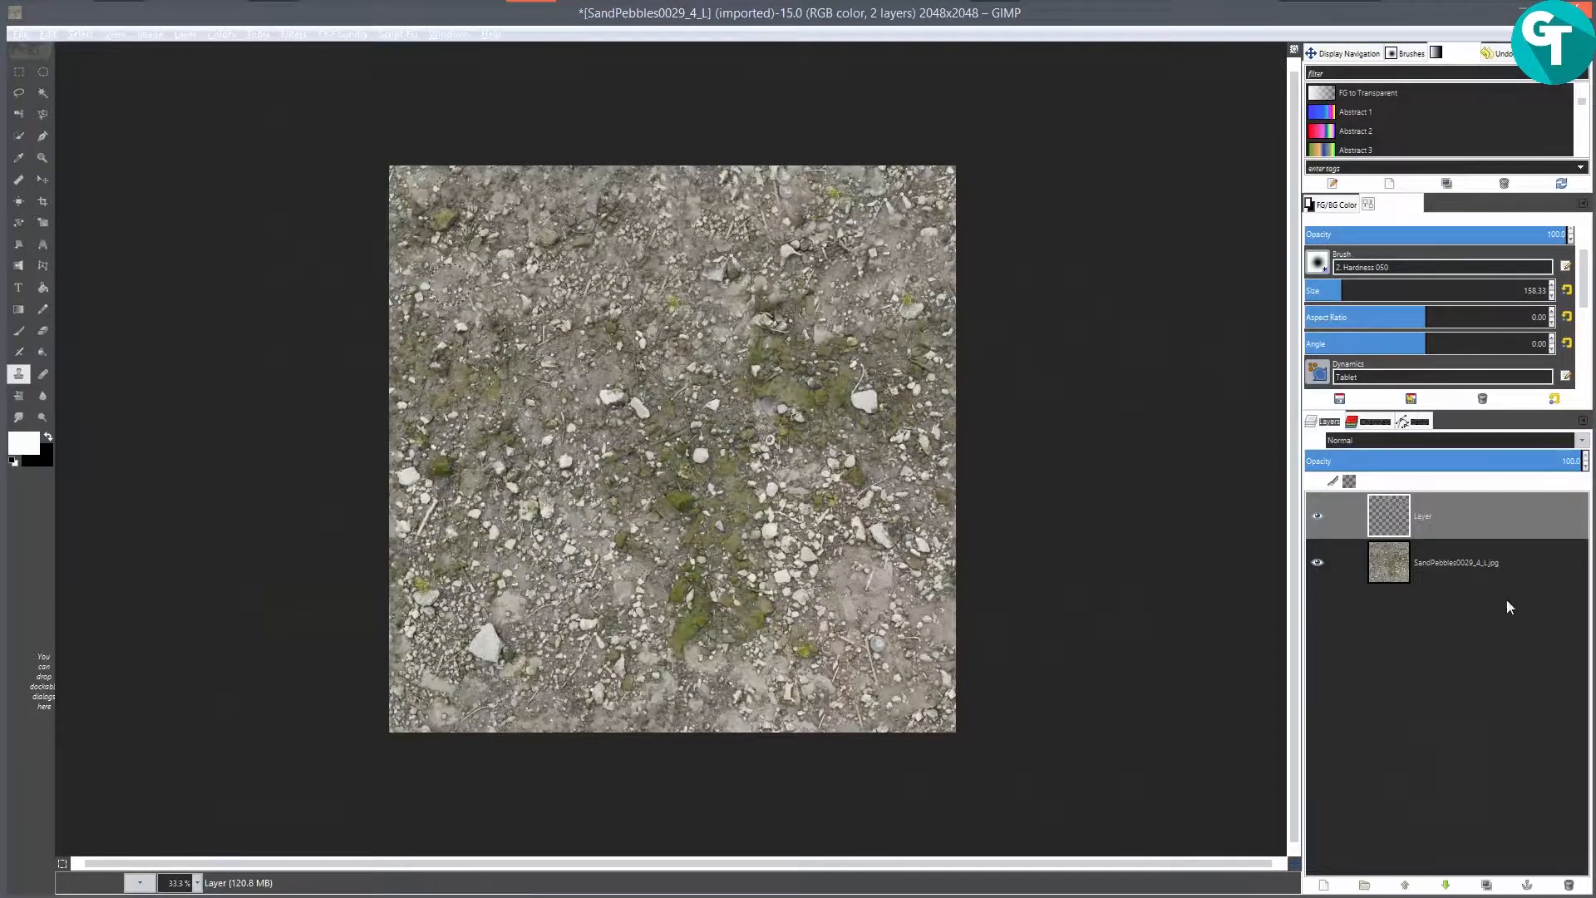
Step: Merge the empty clone layer down into the SandPebbles photo layer
right_click(1438, 517)
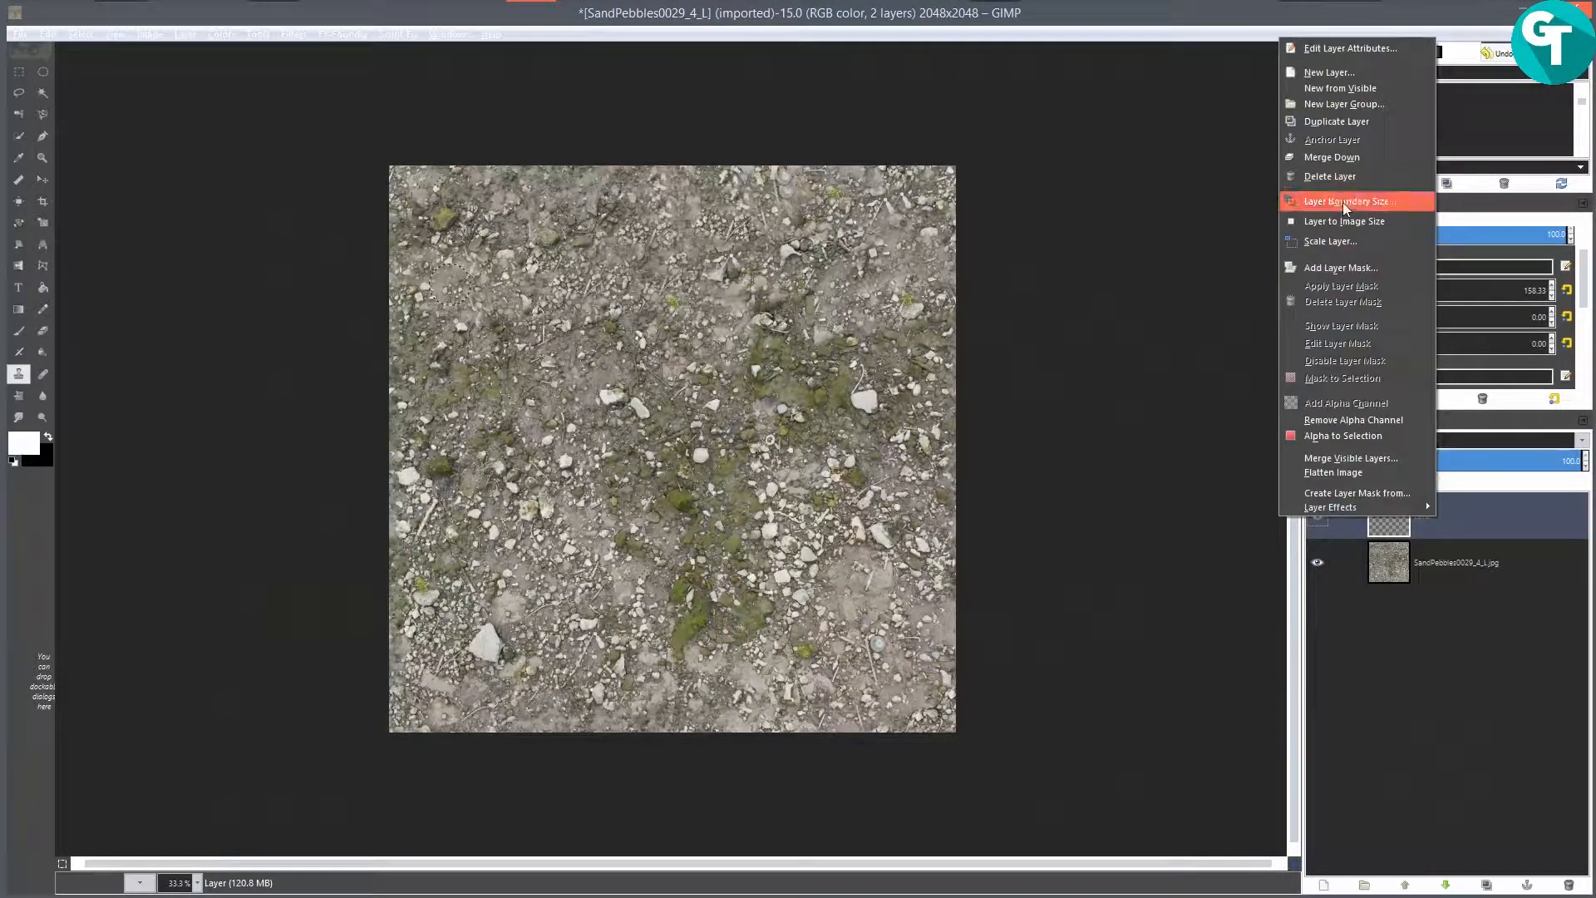
click(1330, 157)
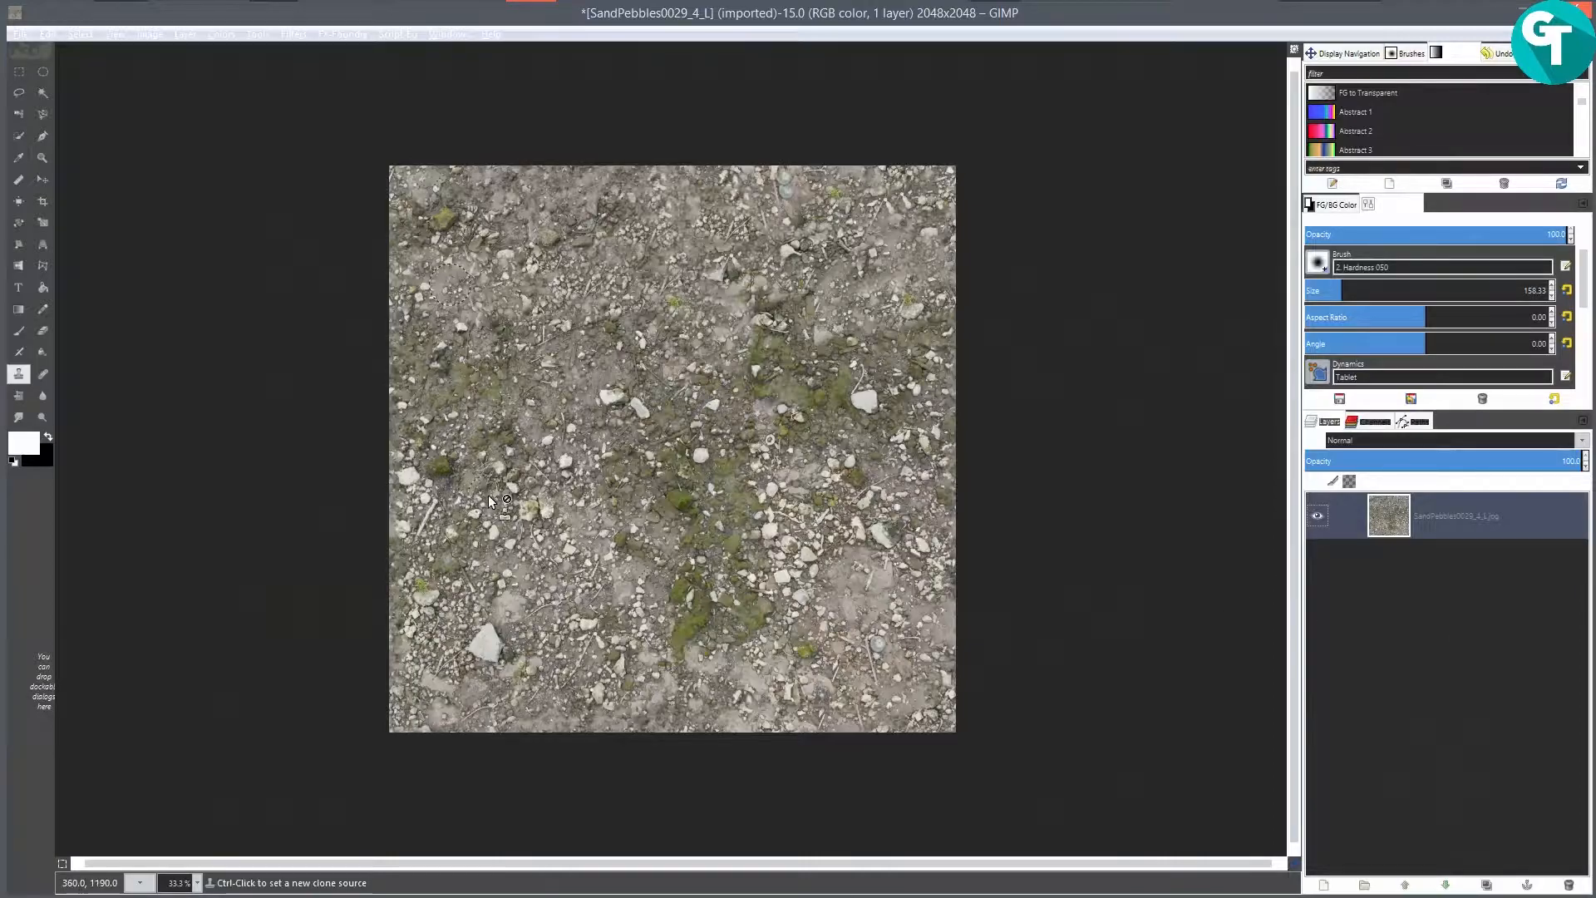
Step: Begin exporting the image and create a new folder named Textures_2 inside the Textures folder
click(20, 33)
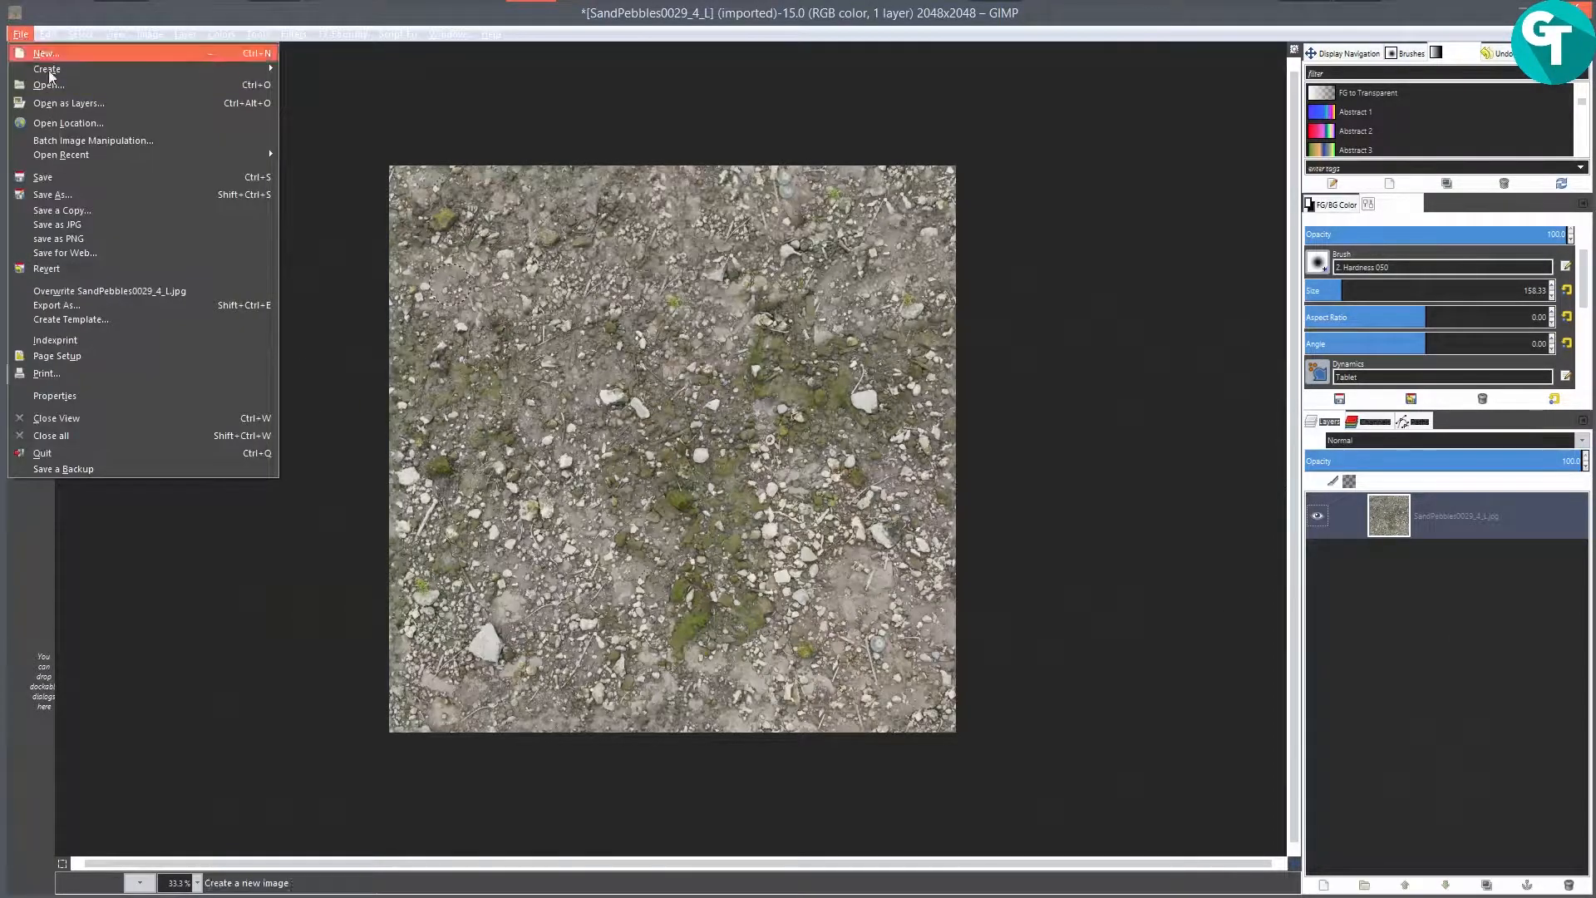
click(151, 308)
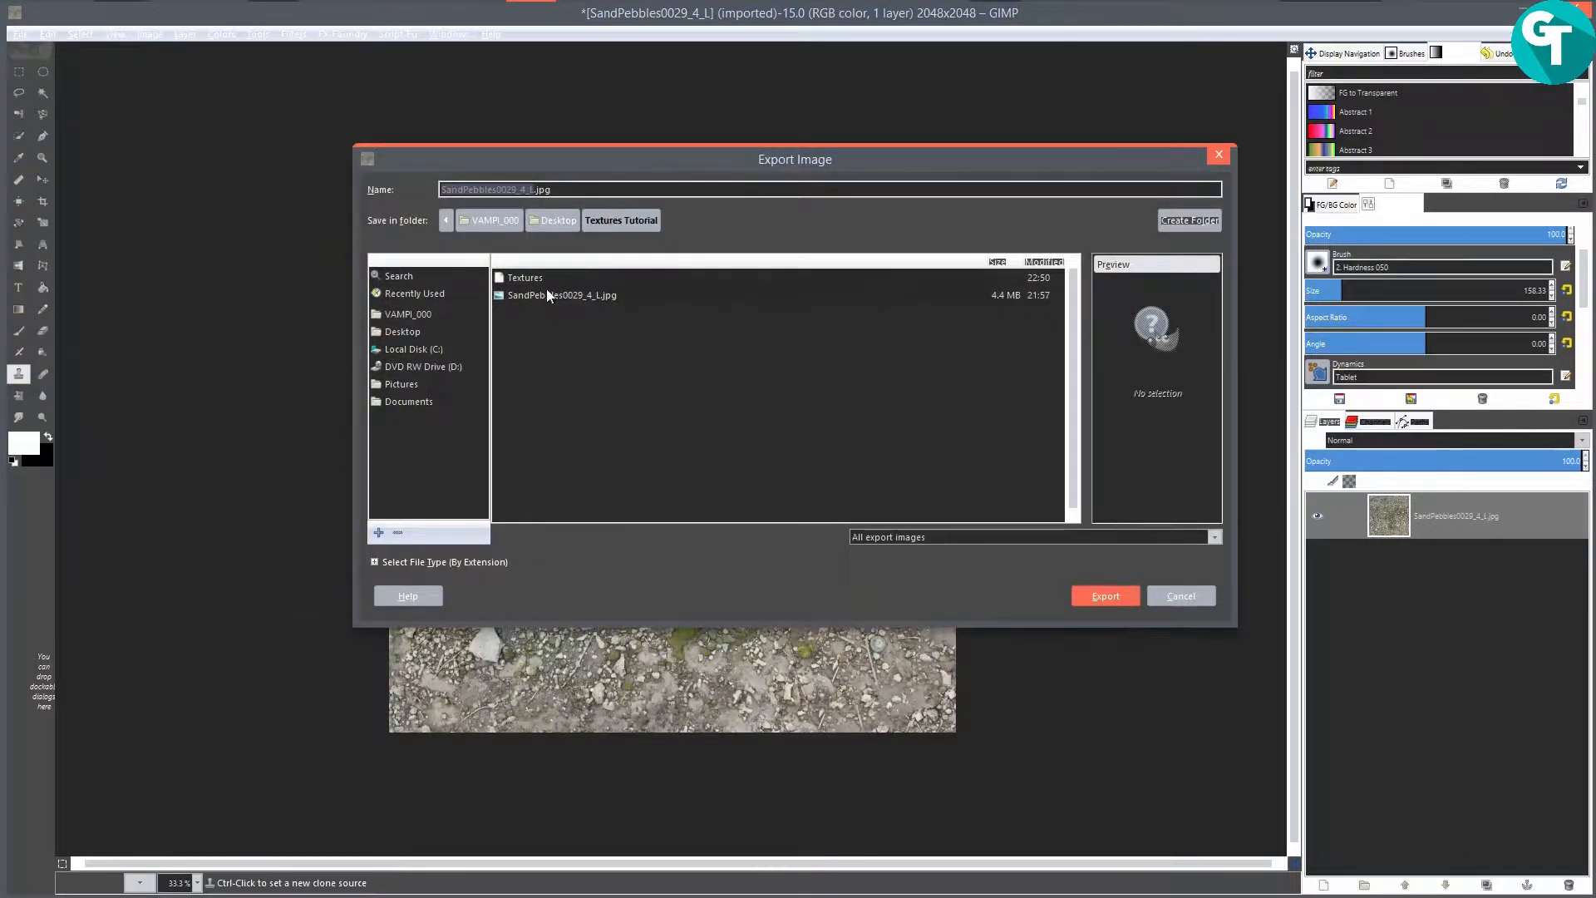
double_click(537, 277)
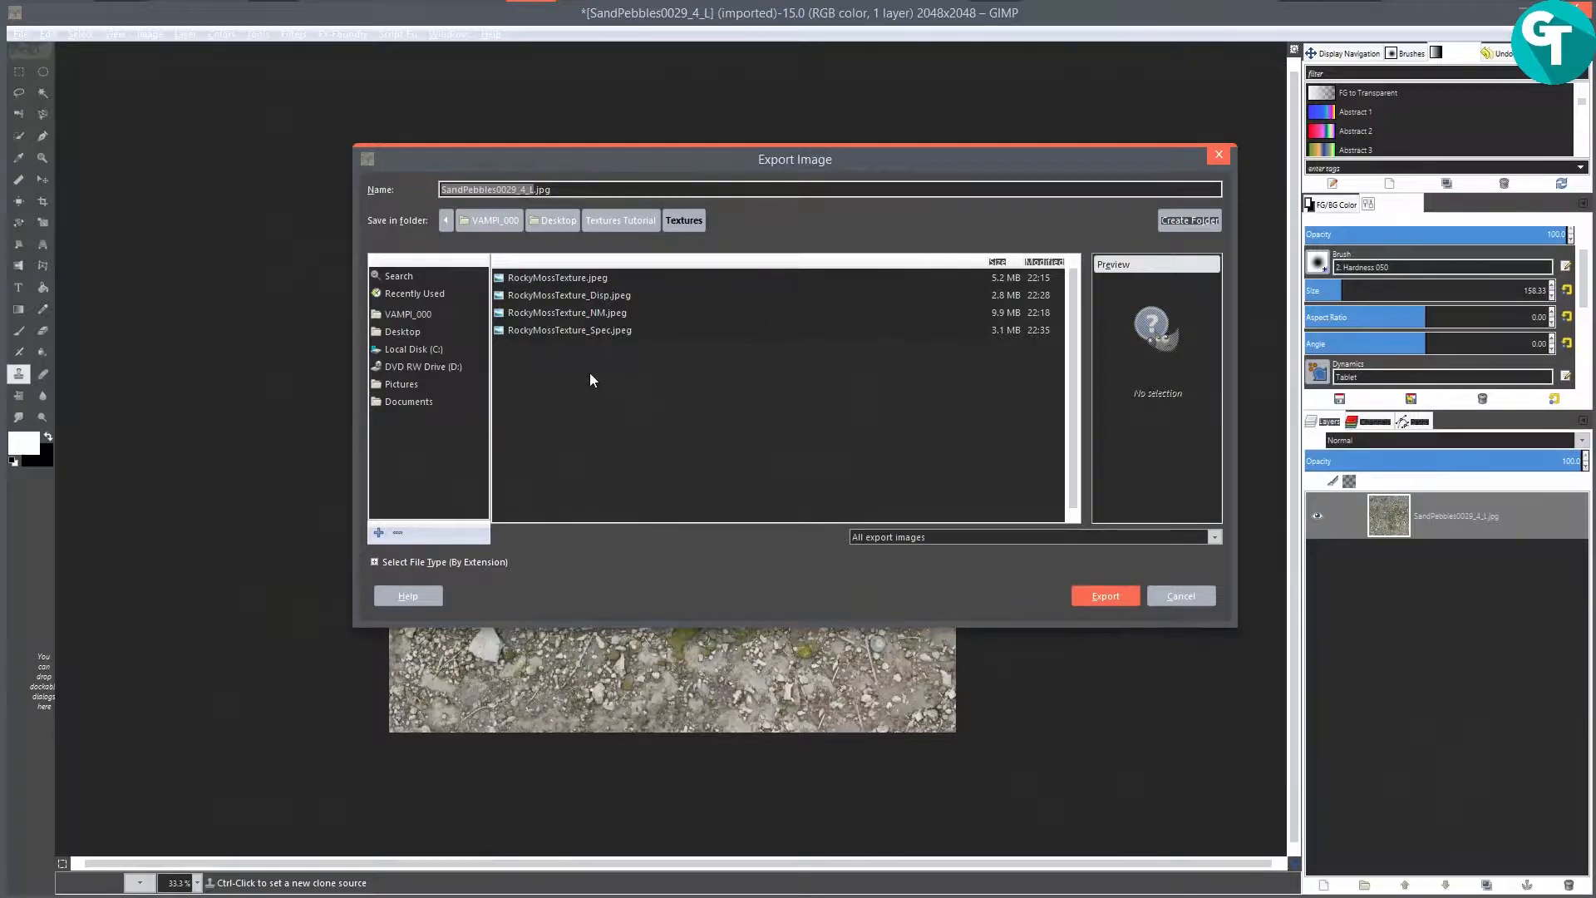
click(1189, 221)
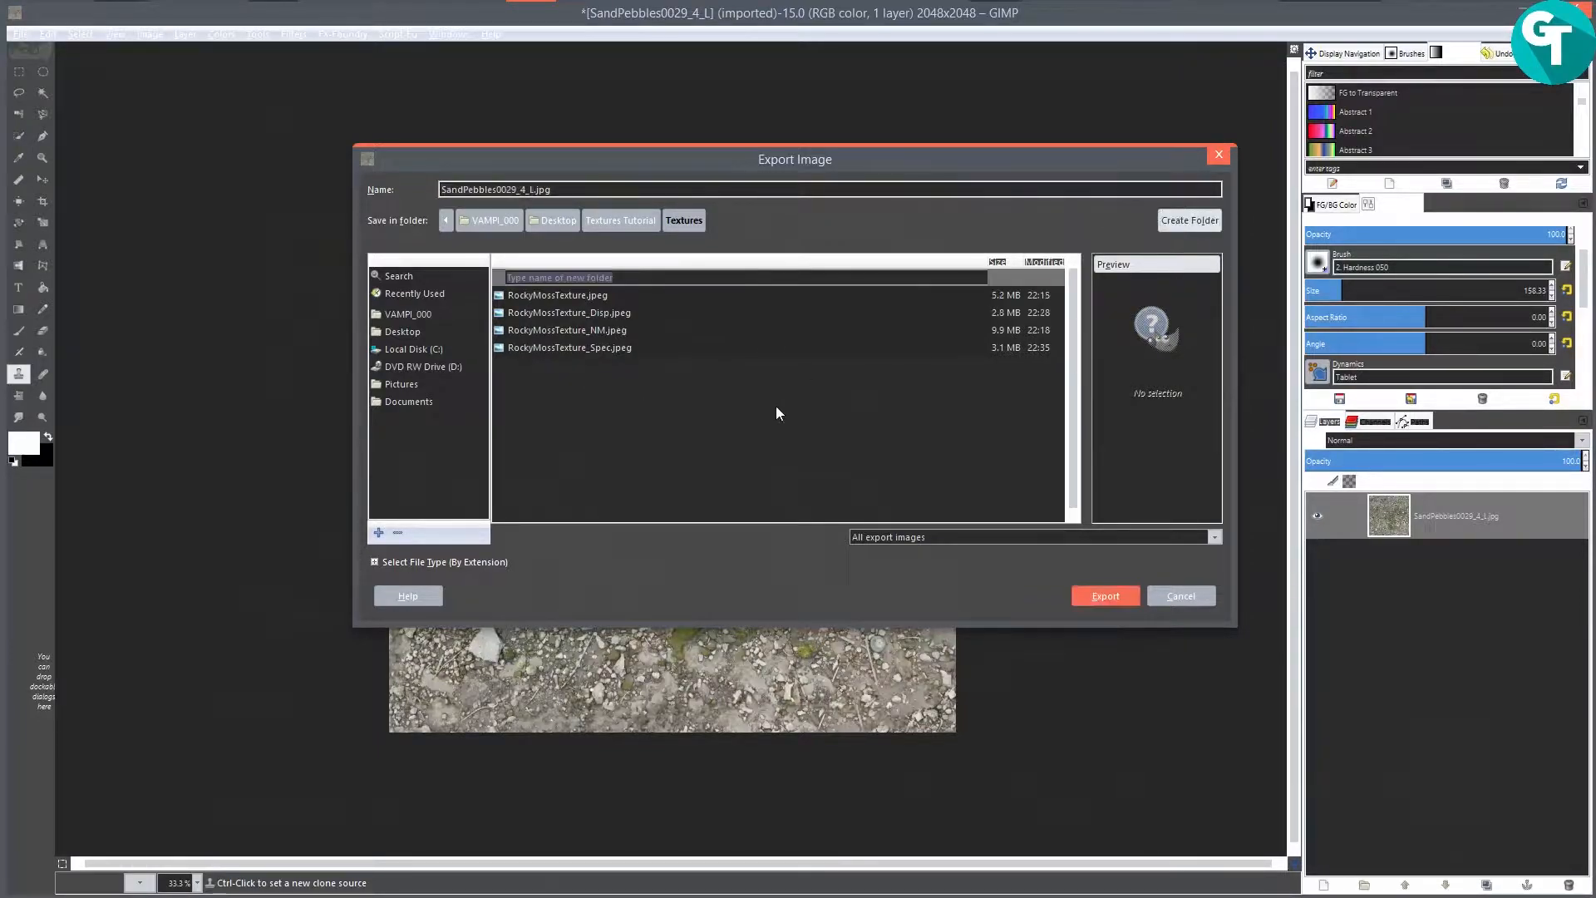
text(Textures_2)
key(Return)
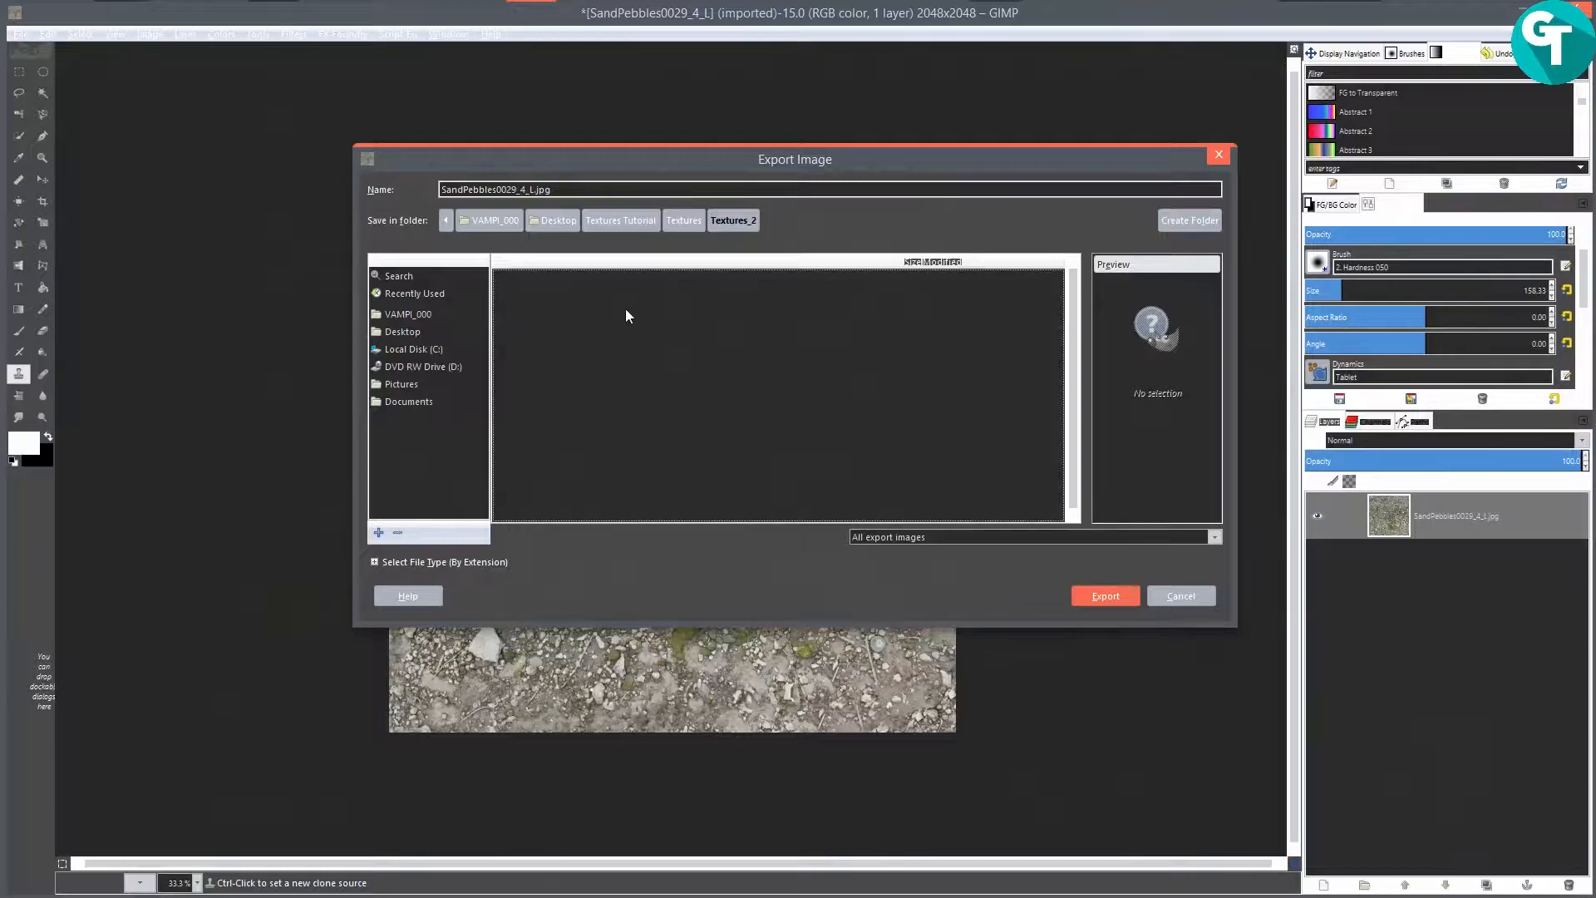
Step: Export the texture to the Textures_2 folder as SandyMossTexture_02.jpeg with JPEG quality 96
drag(555, 191, 427, 189)
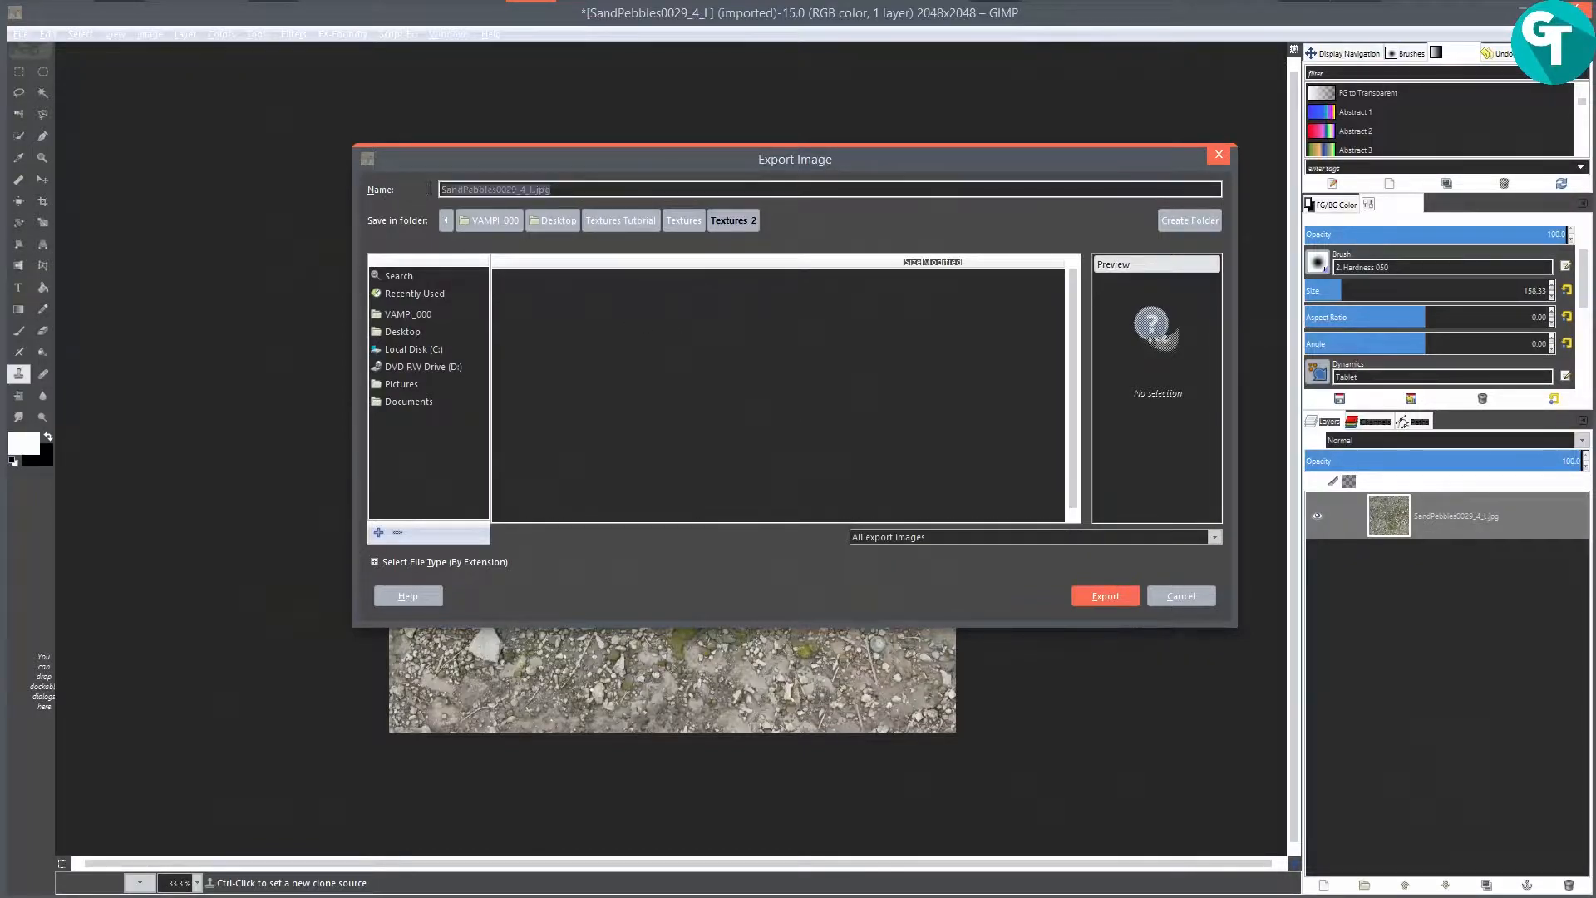
text(S)
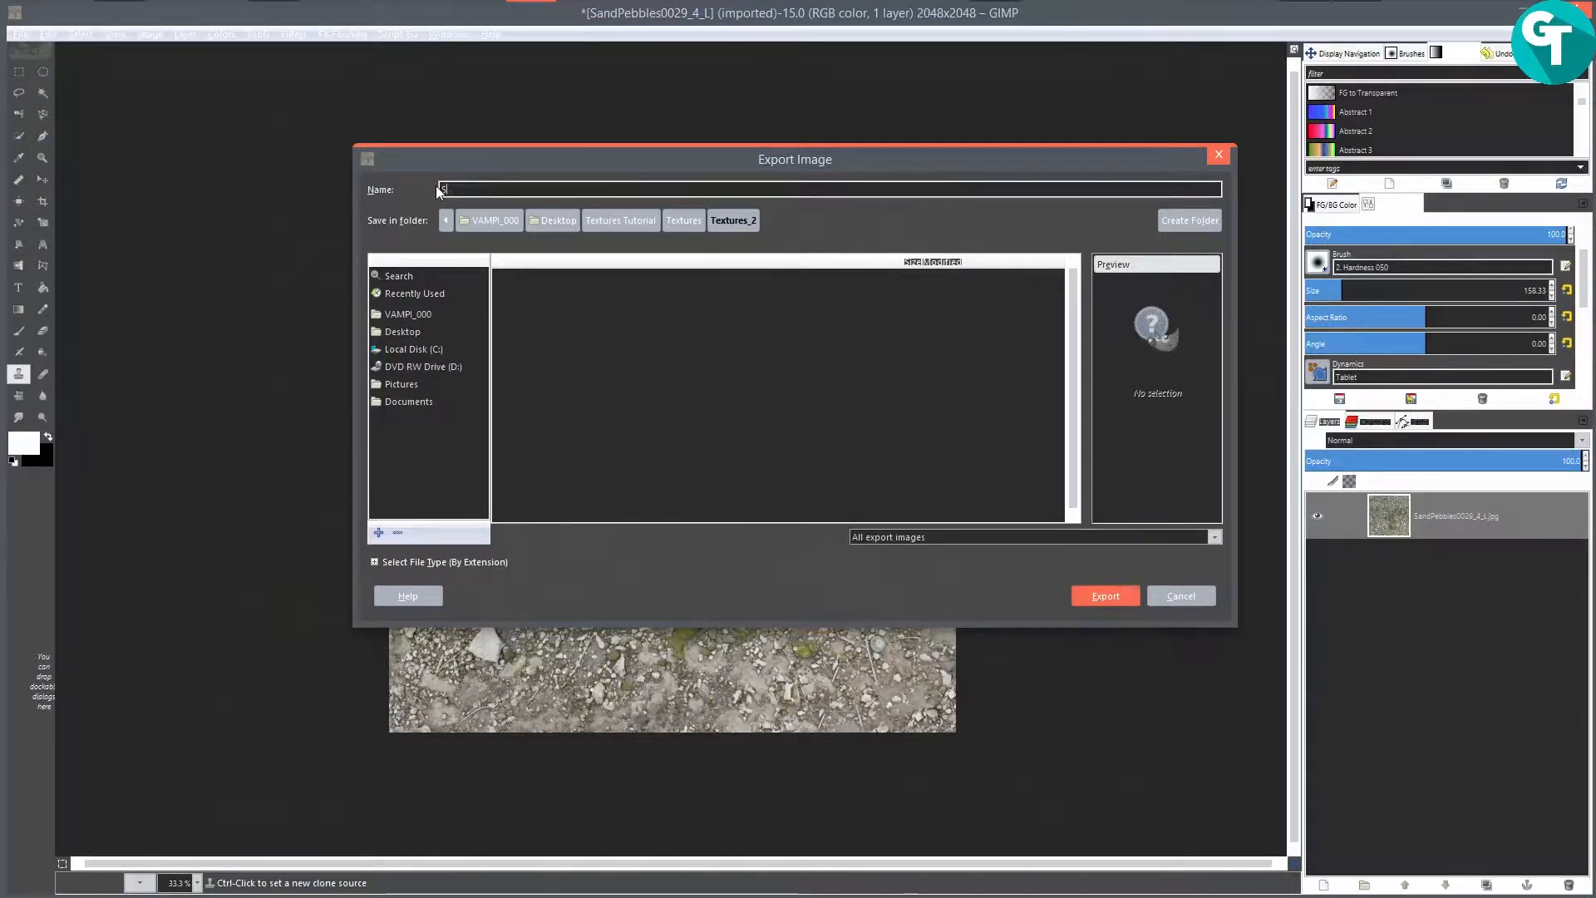
text(andyMoss)
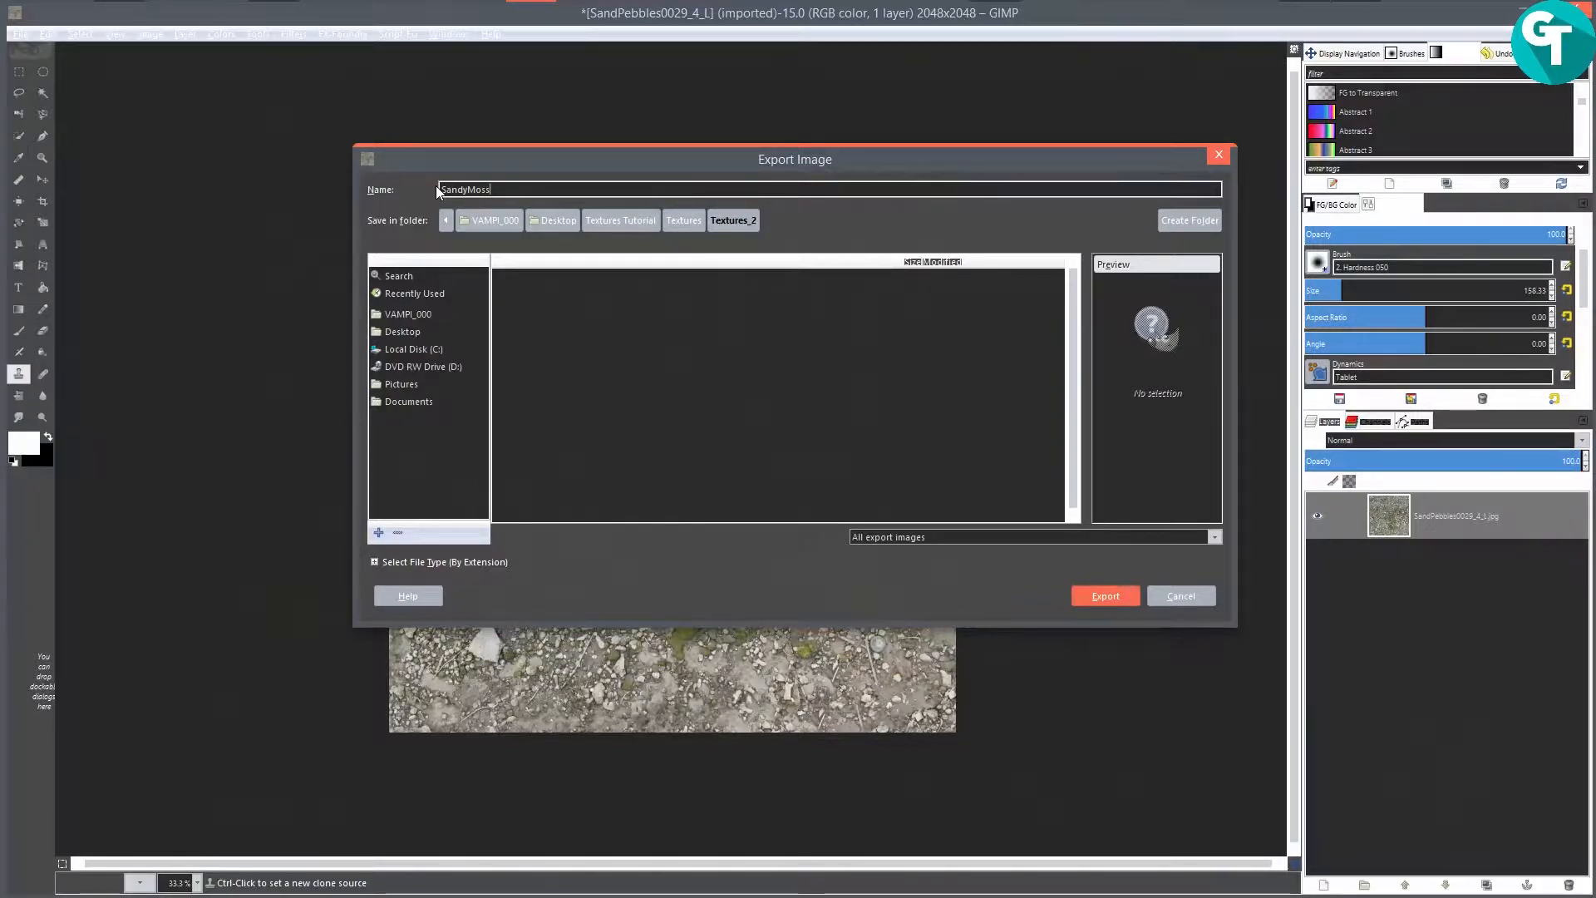
text(Text)
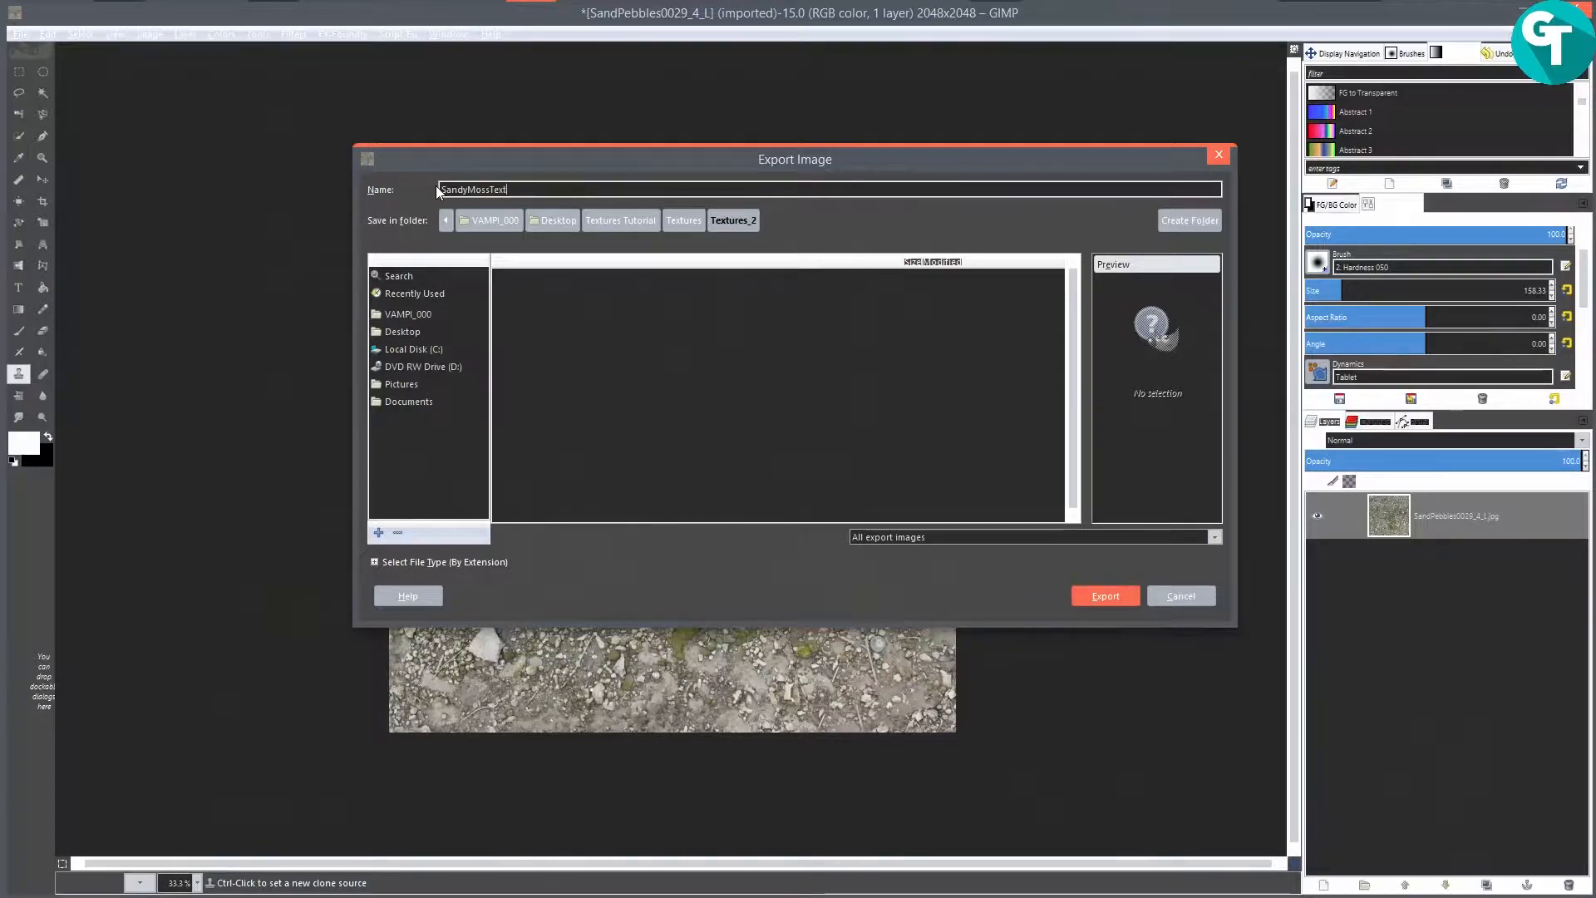
text(ure_02.jpeg)
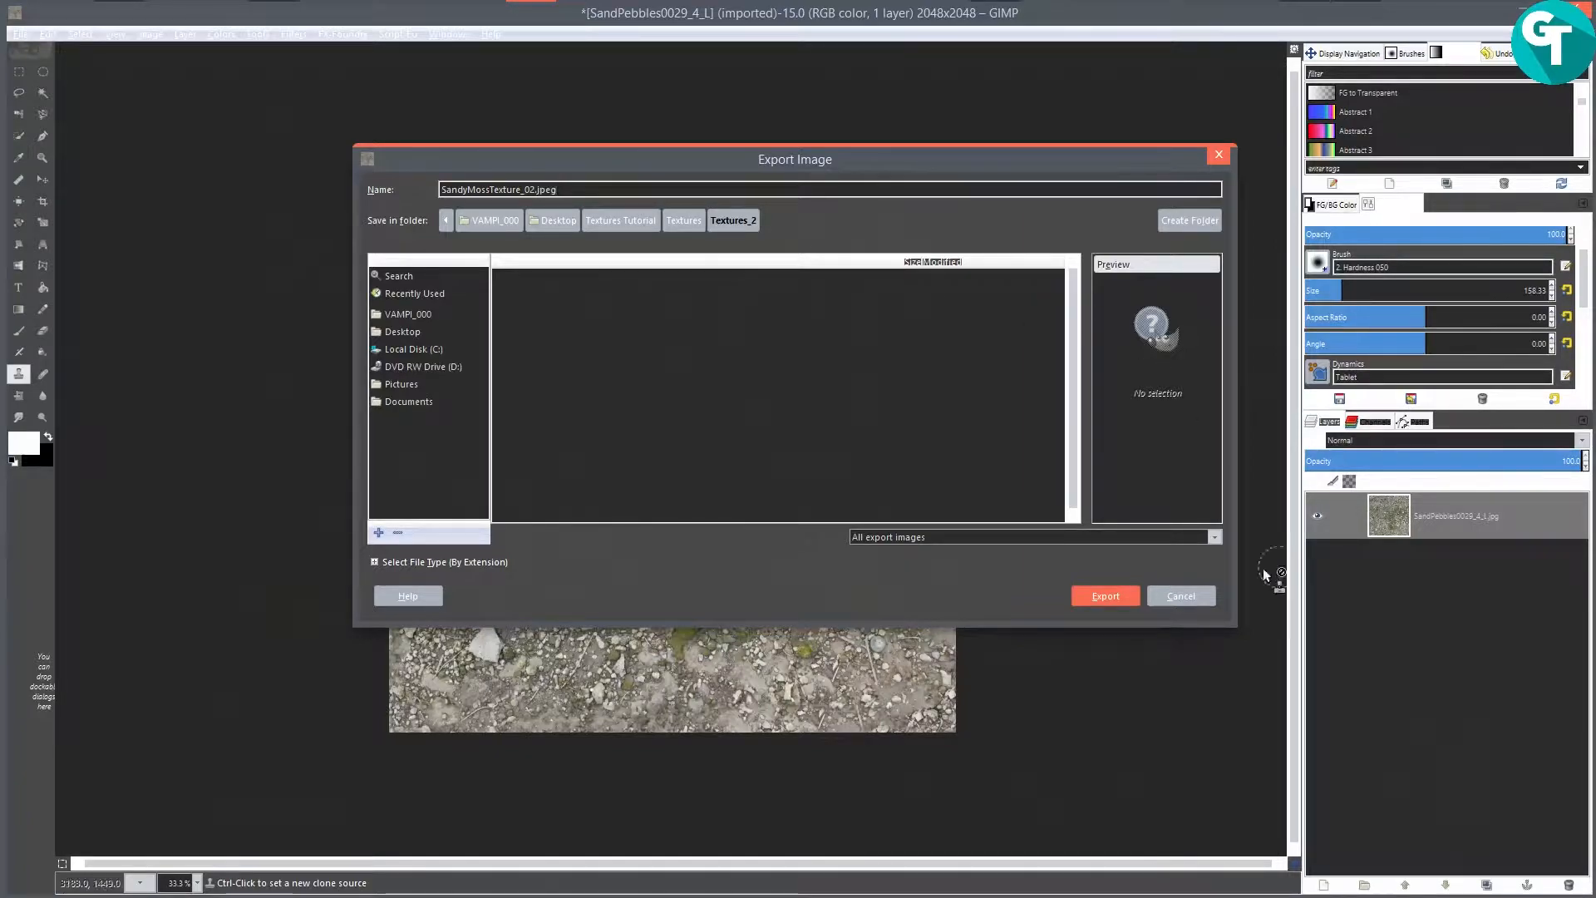
click(1111, 595)
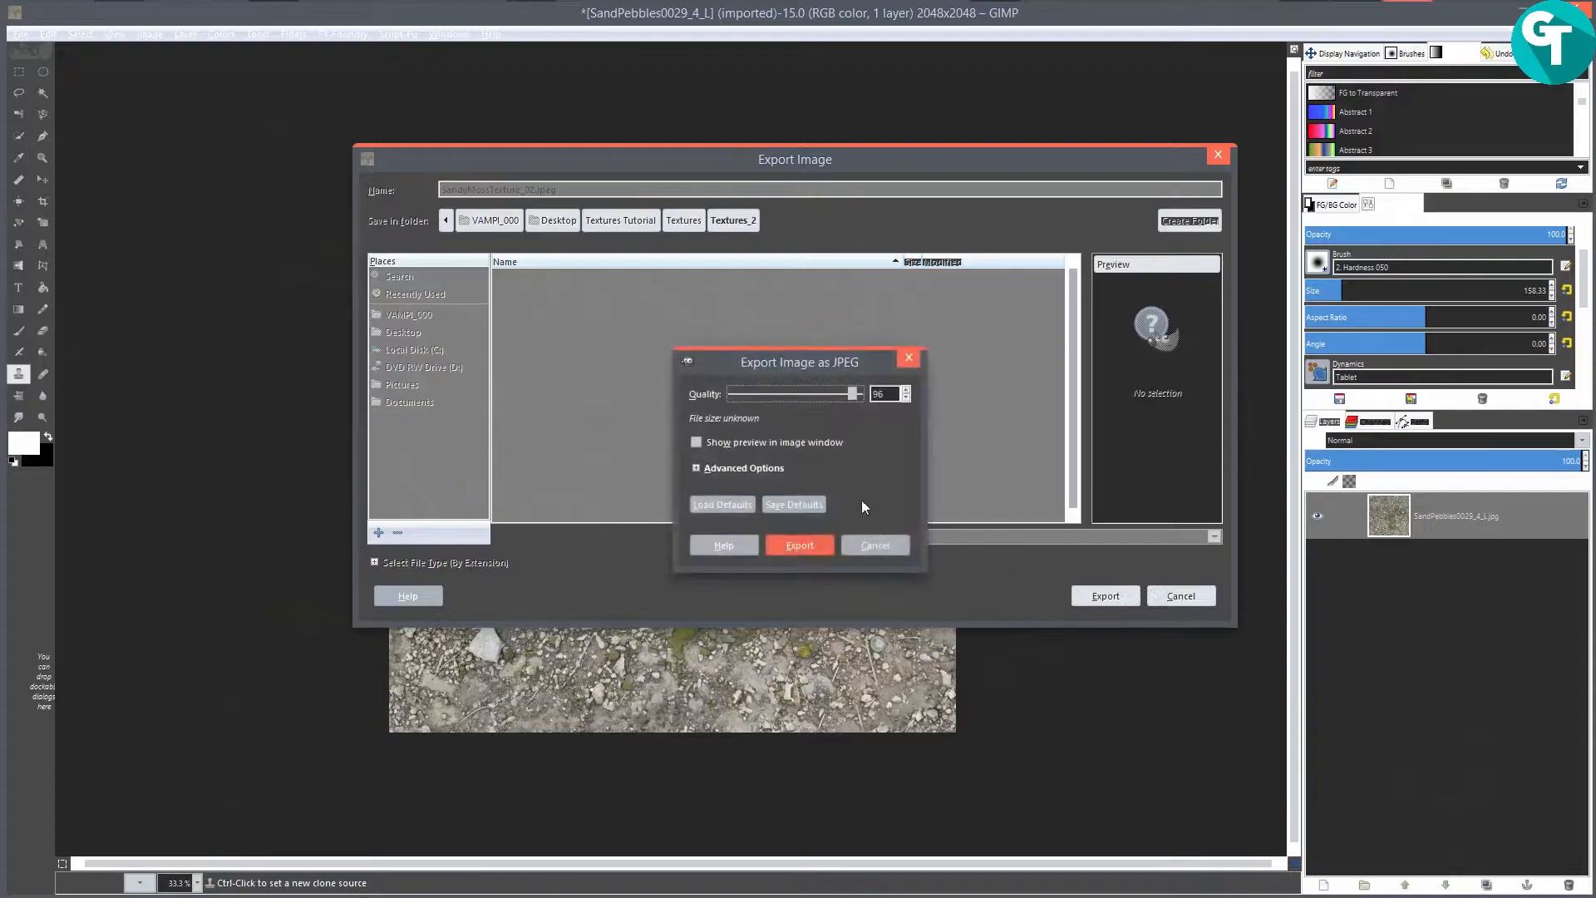
click(799, 545)
scroll(850, 404, down, 2)
scroll(849, 405, up, 3)
scroll(849, 408, down, 1)
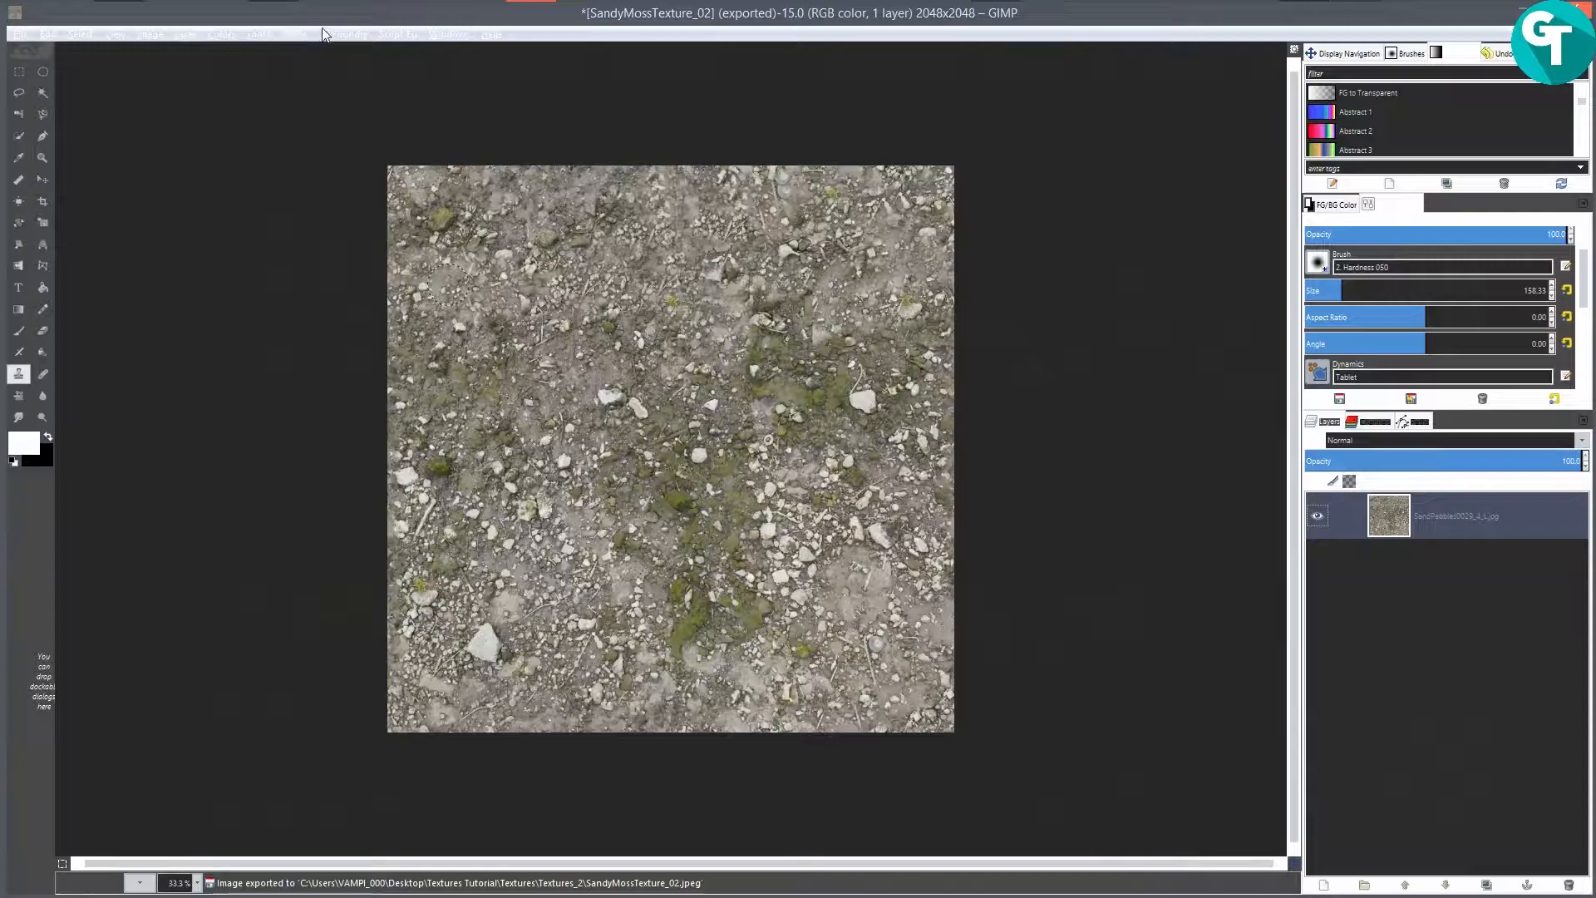
Step: Preview the maps that the InsaneBump filter generates from the texture and close it without executing
click(294, 37)
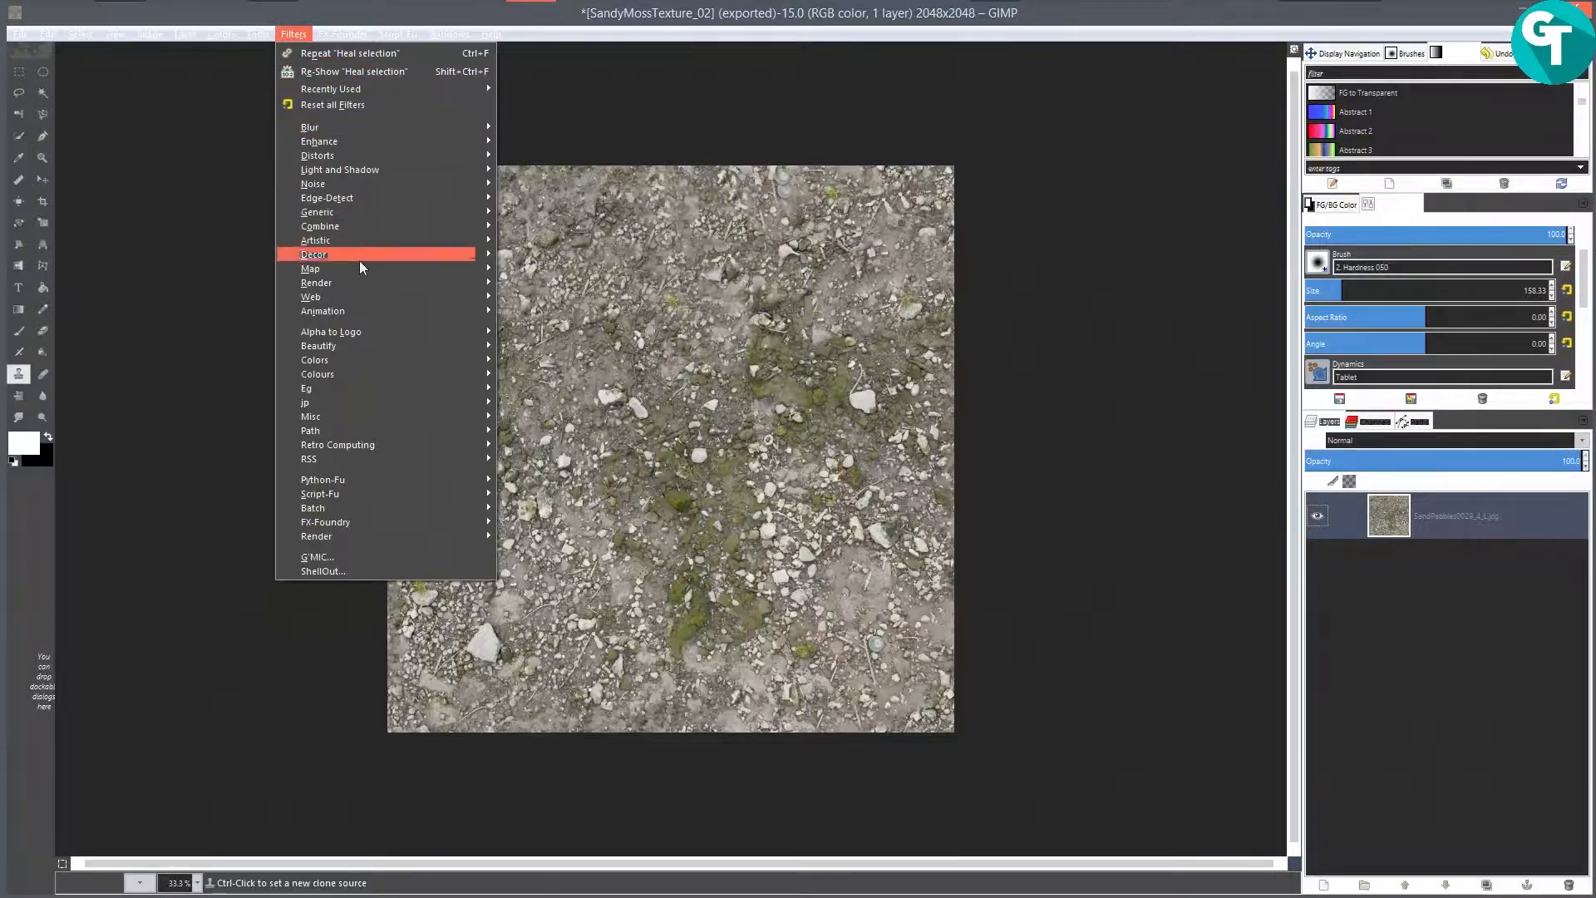
mouse_move(361, 269)
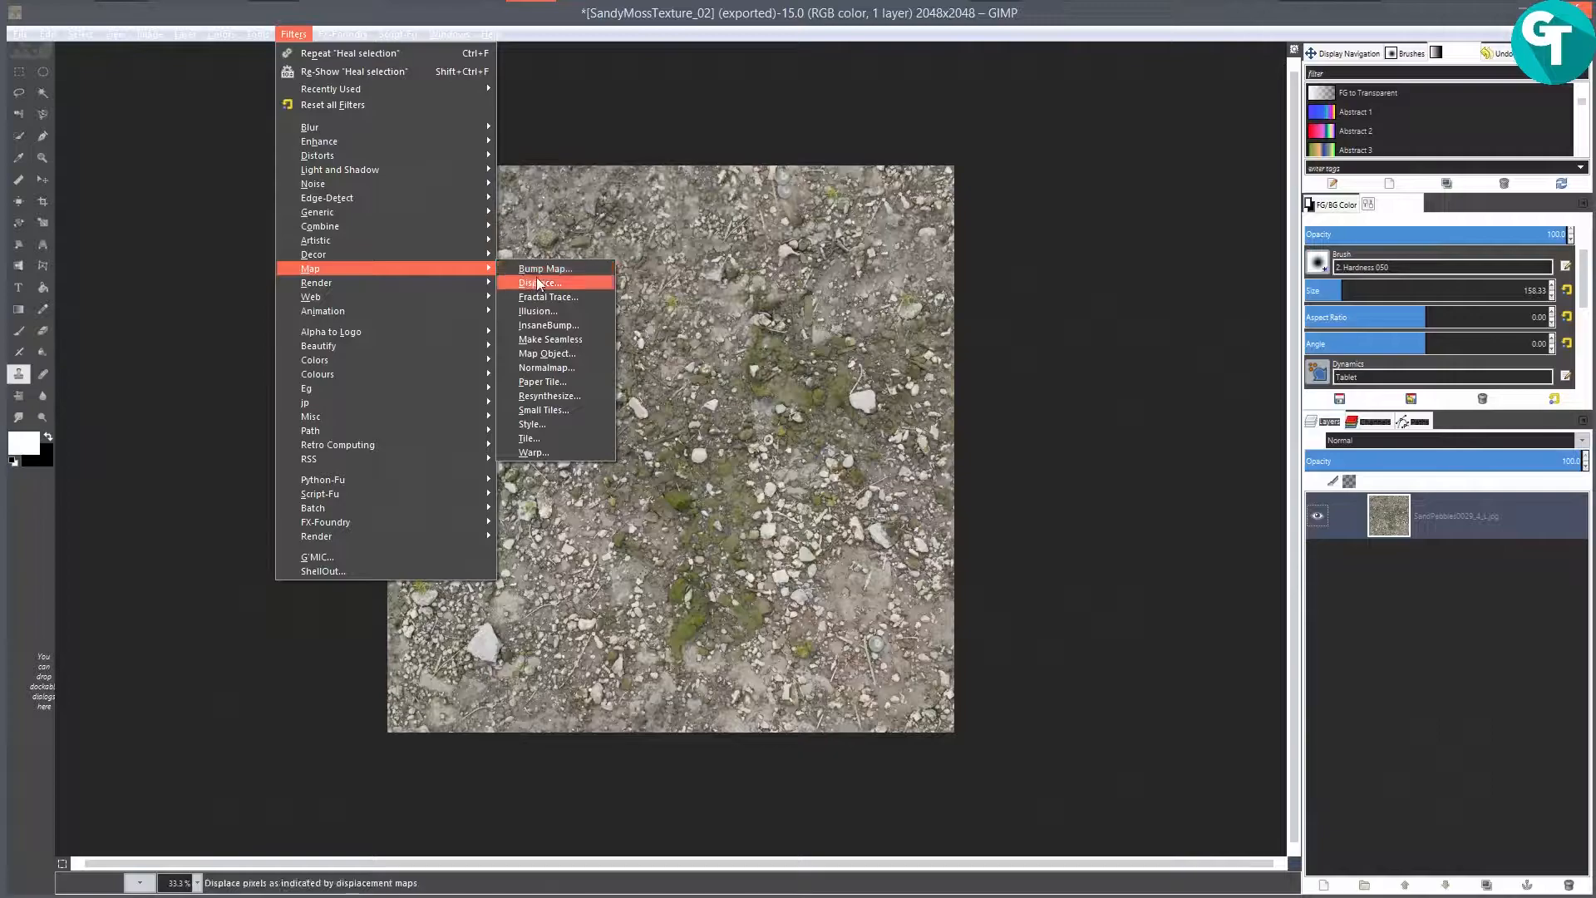
click(545, 325)
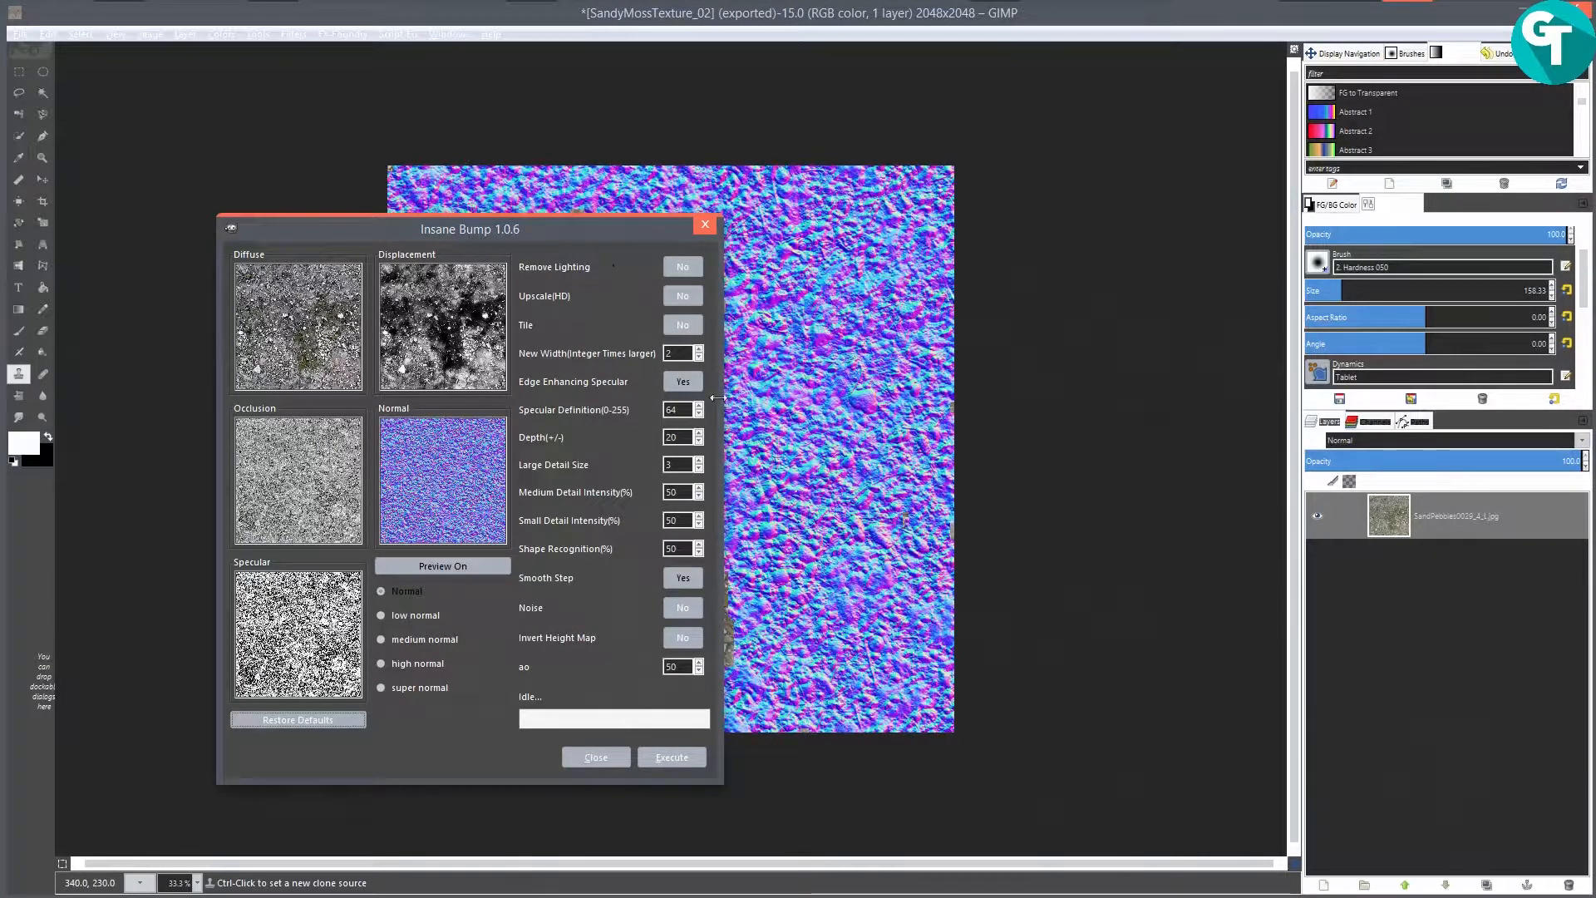
click(580, 762)
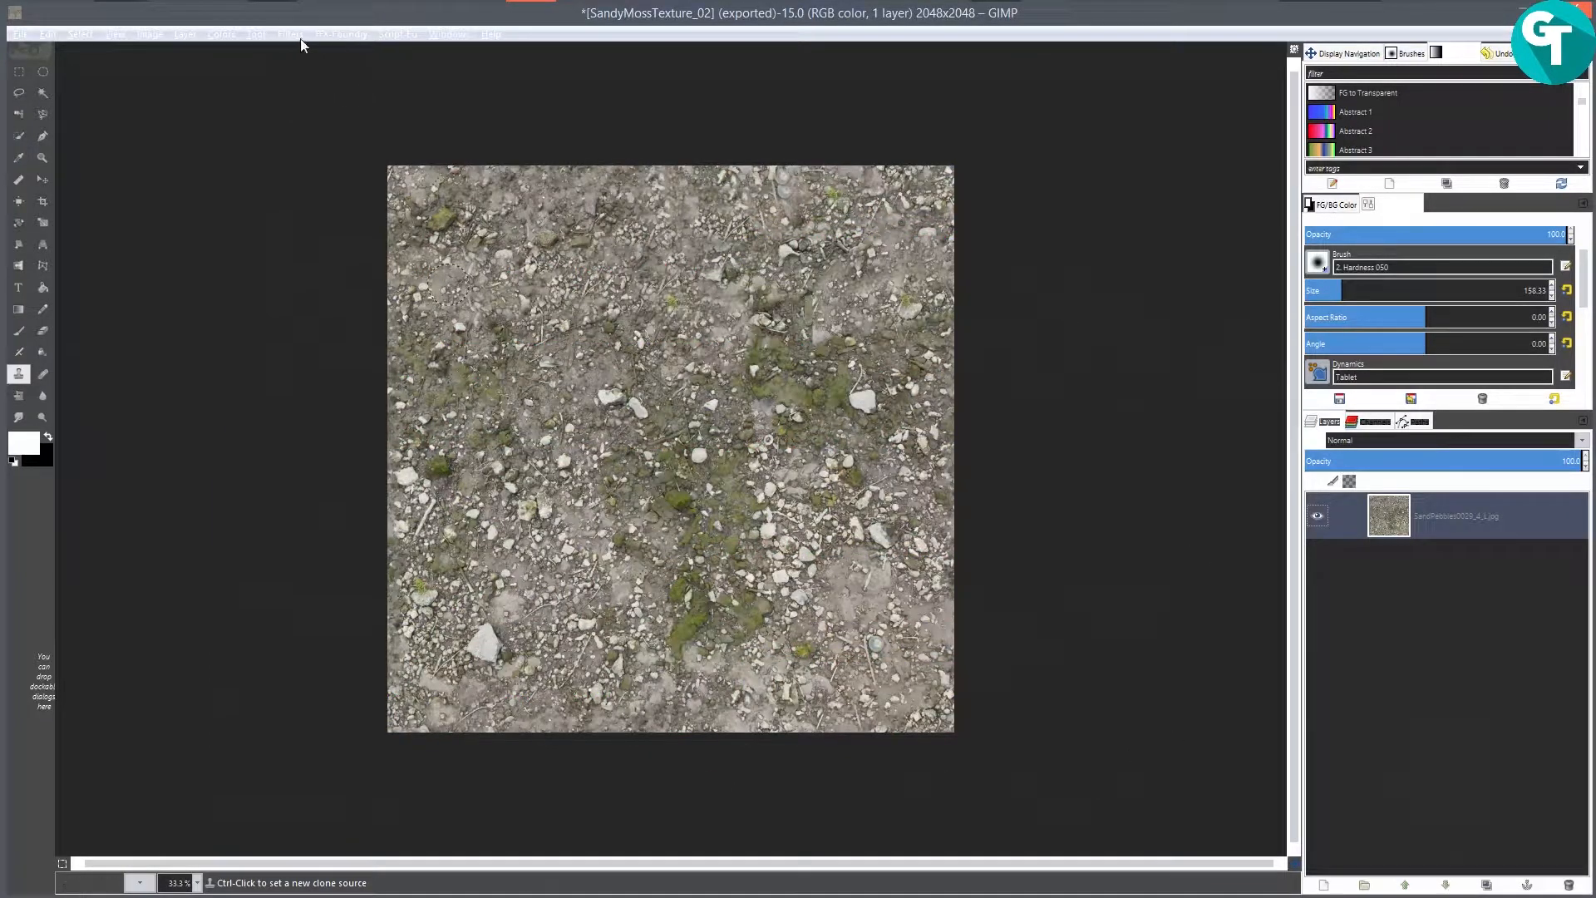
Step: Open the Normalmap filter for the texture with its 3D preview and place the two windows side by side
click(298, 35)
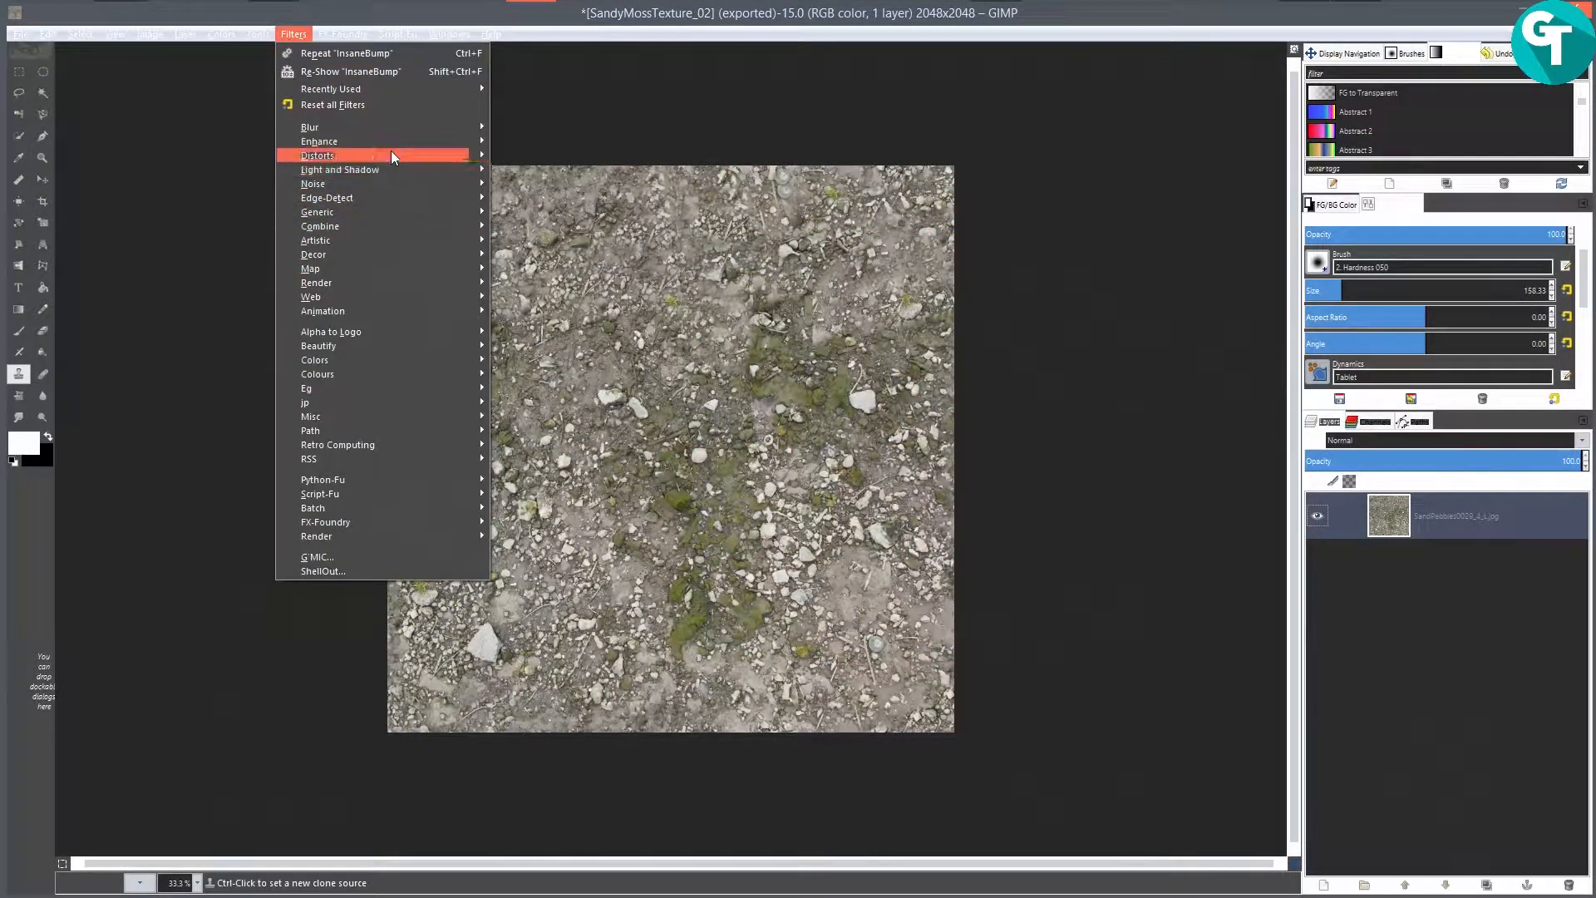
mouse_move(404, 269)
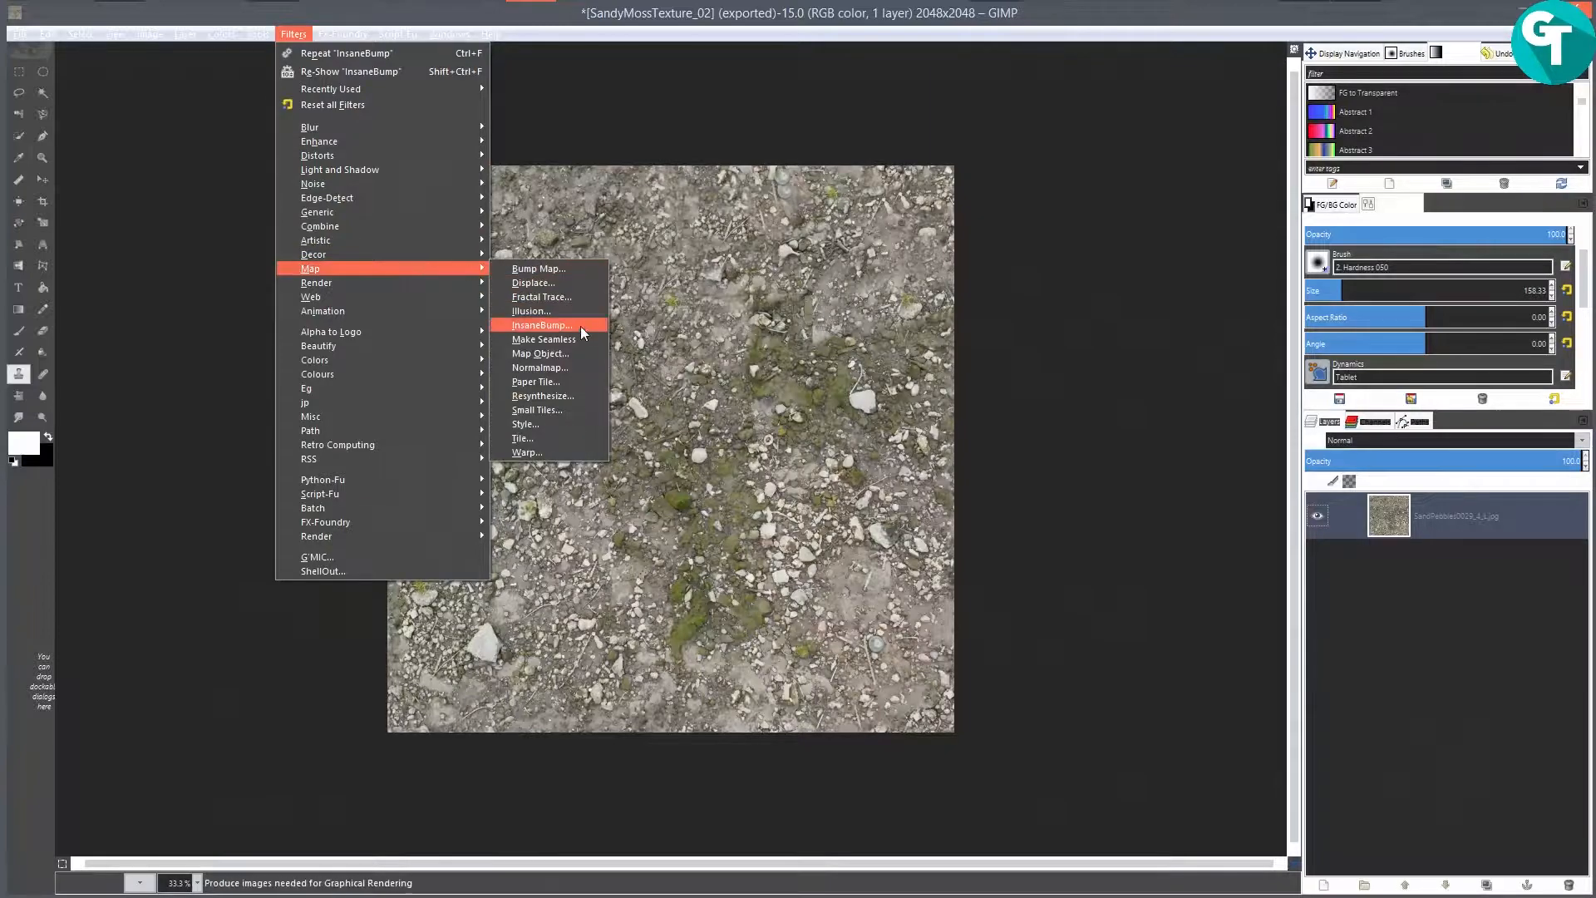
click(558, 371)
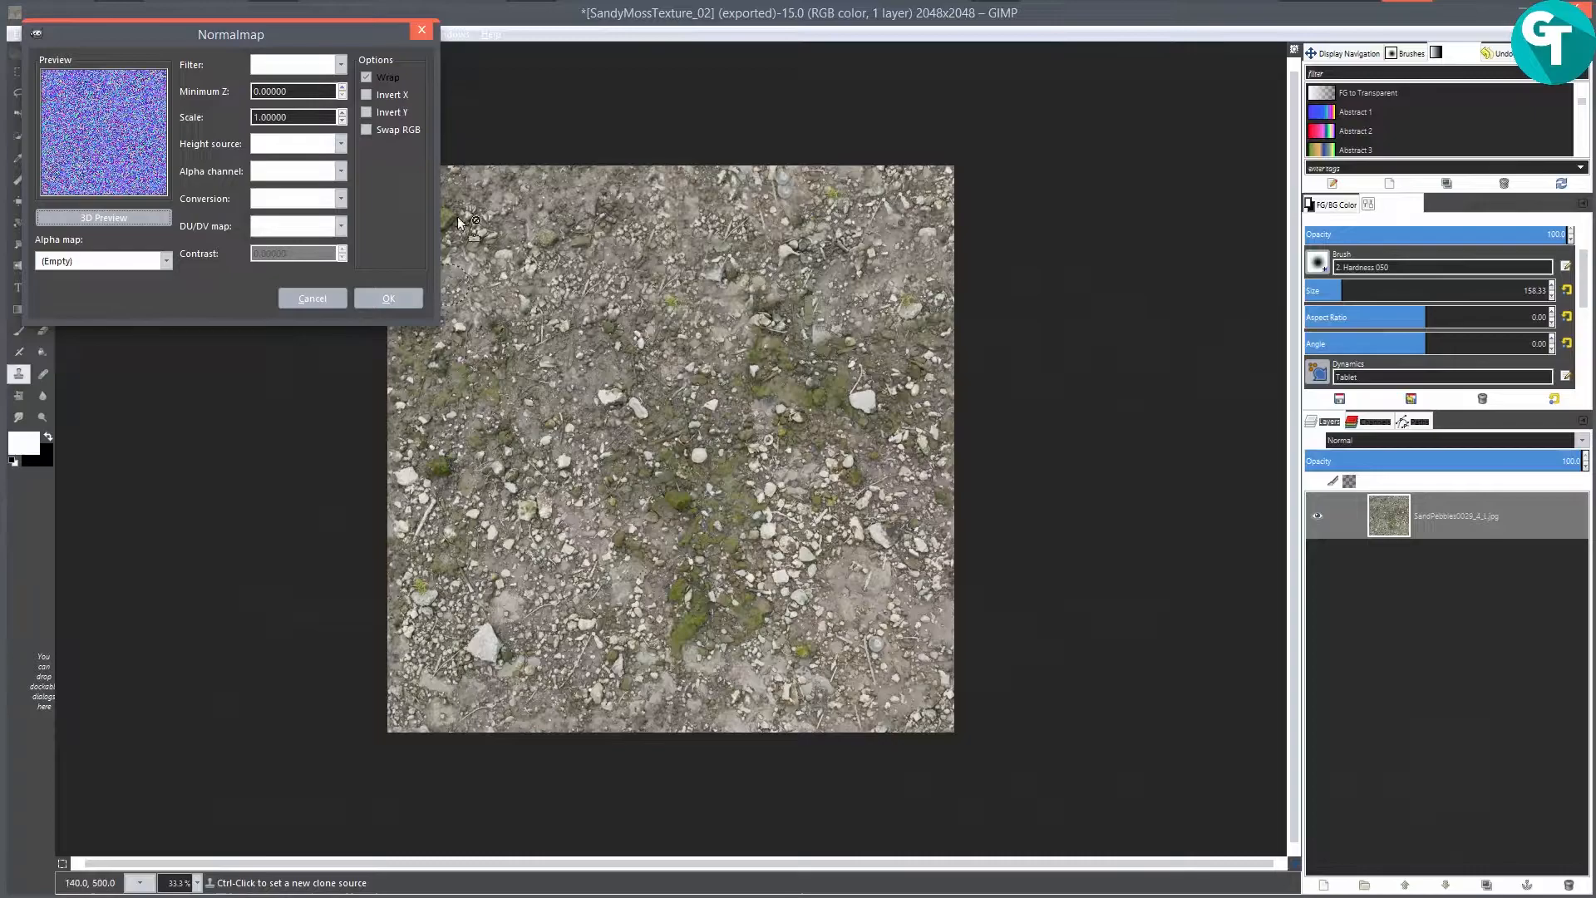
drag(250, 37, 434, 92)
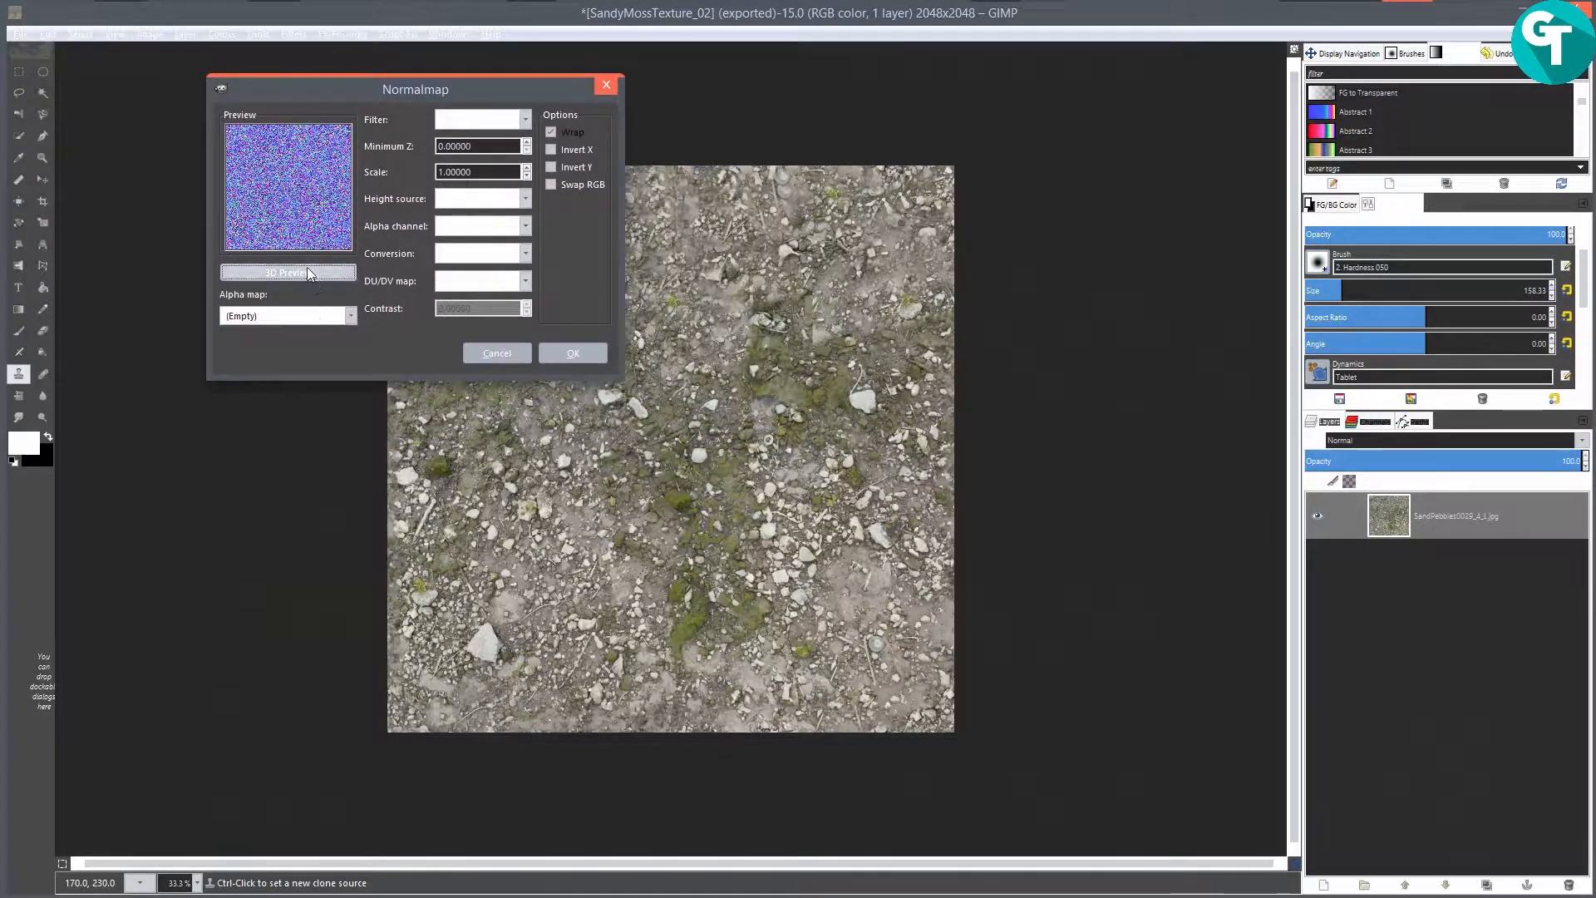
click(322, 275)
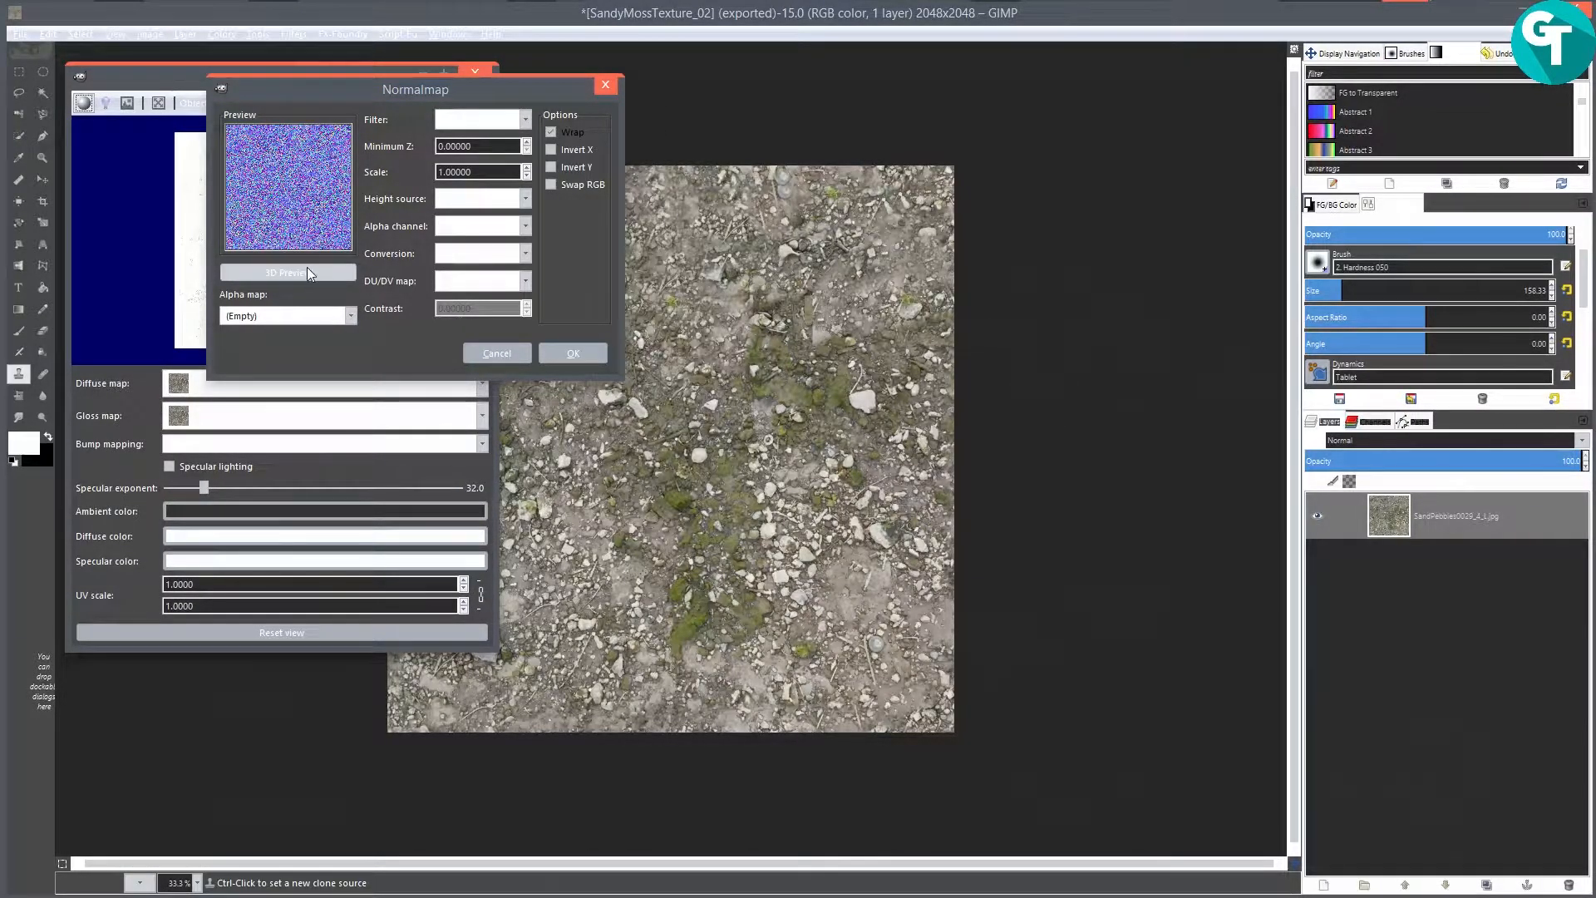
drag(184, 81, 805, 102)
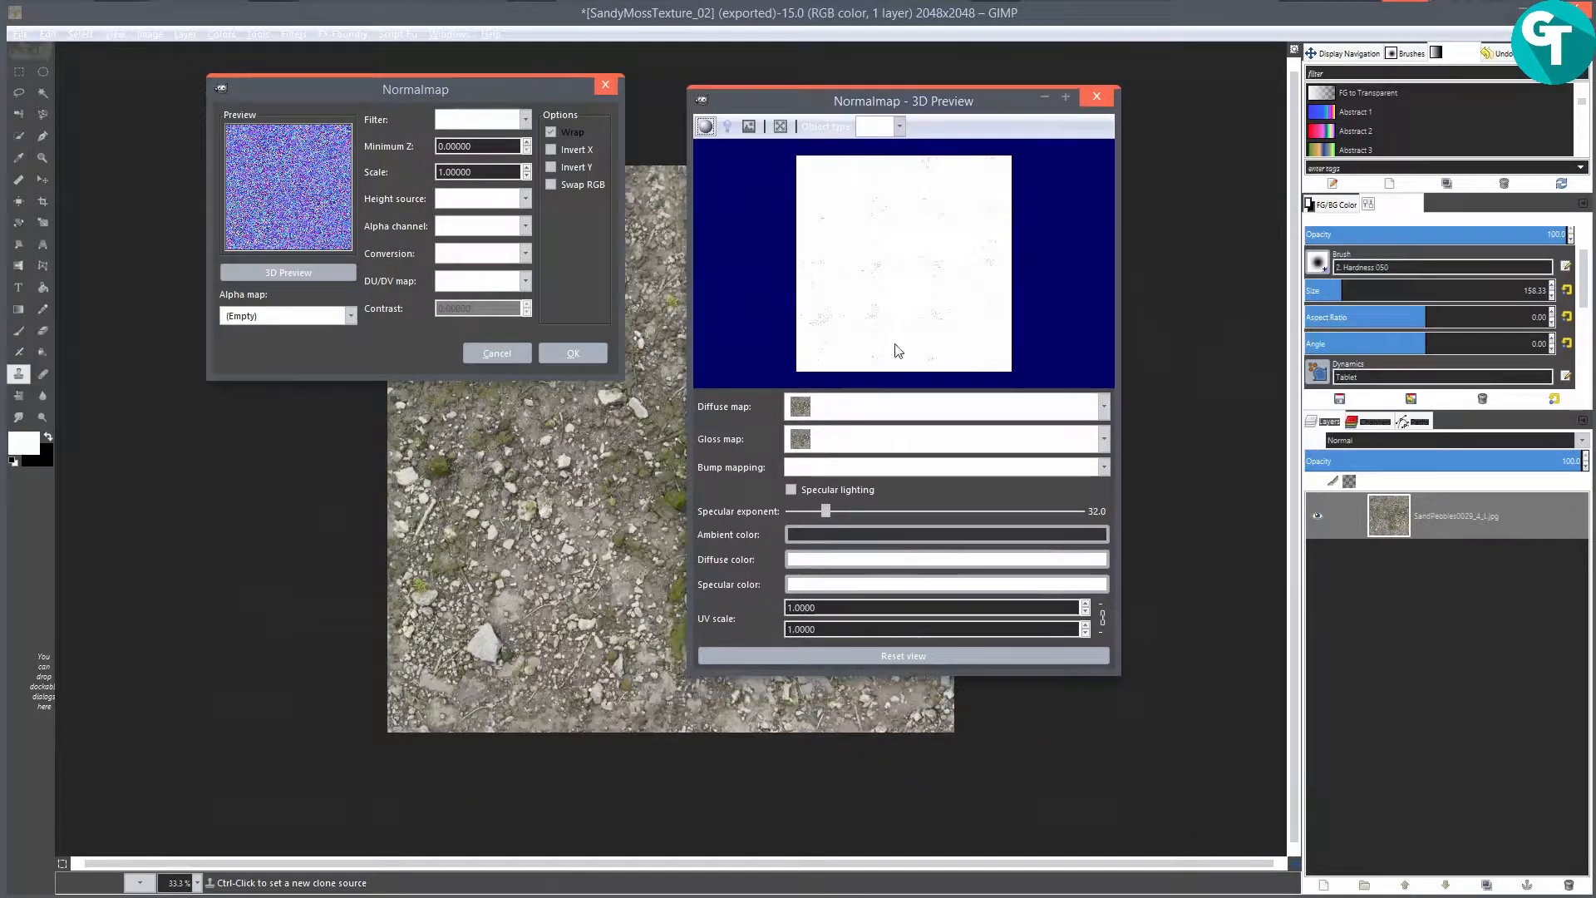
Step: Show the normal map on a cube in the 3D preview and rotate it to inspect the relief
click(1102, 411)
click(1103, 412)
click(882, 441)
click(882, 445)
drag(1034, 266, 902, 84)
click(893, 129)
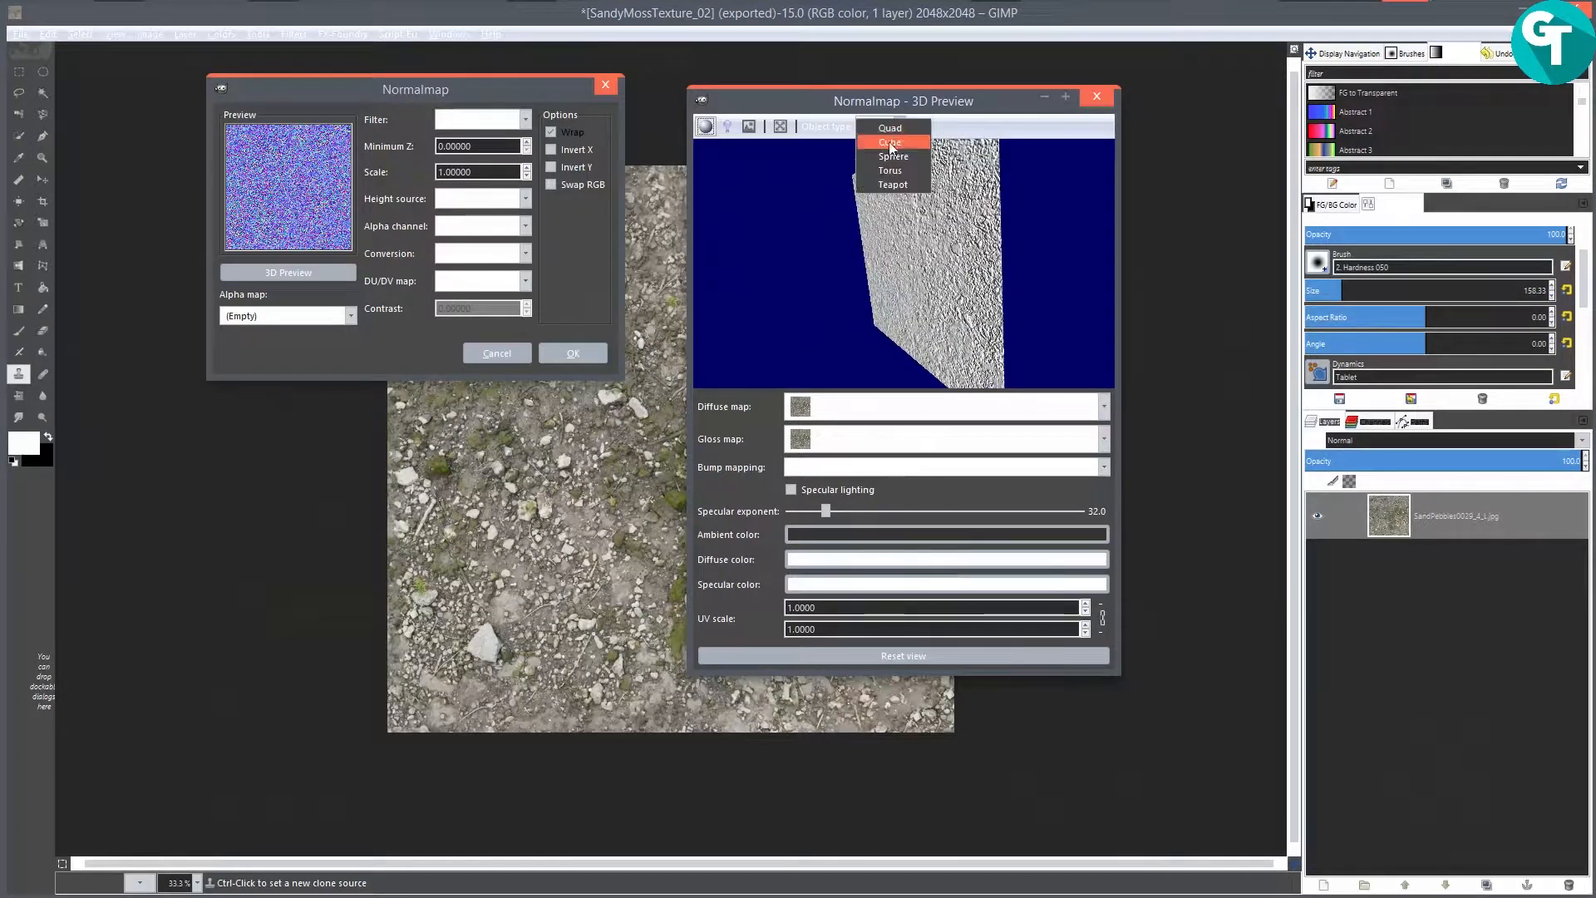
click(889, 143)
drag(886, 307, 971, 310)
Step: Try the diffuse map choice in the Normalmap 3D preview and reset the preview's view
click(934, 407)
click(873, 408)
click(873, 408)
click(873, 408)
click(873, 408)
click(873, 408)
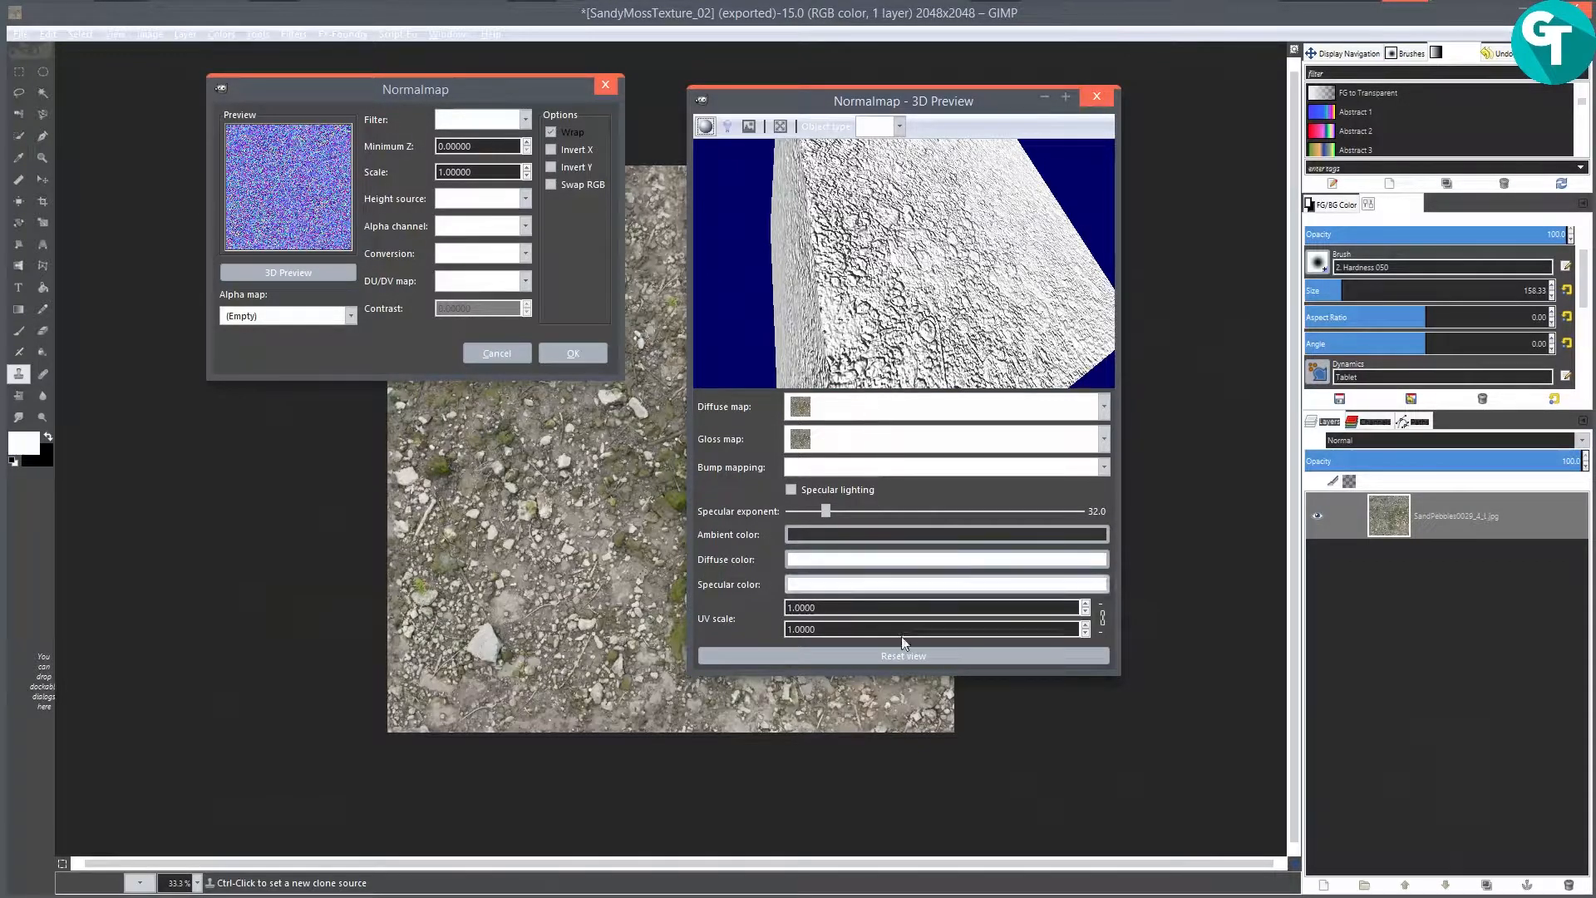
click(906, 656)
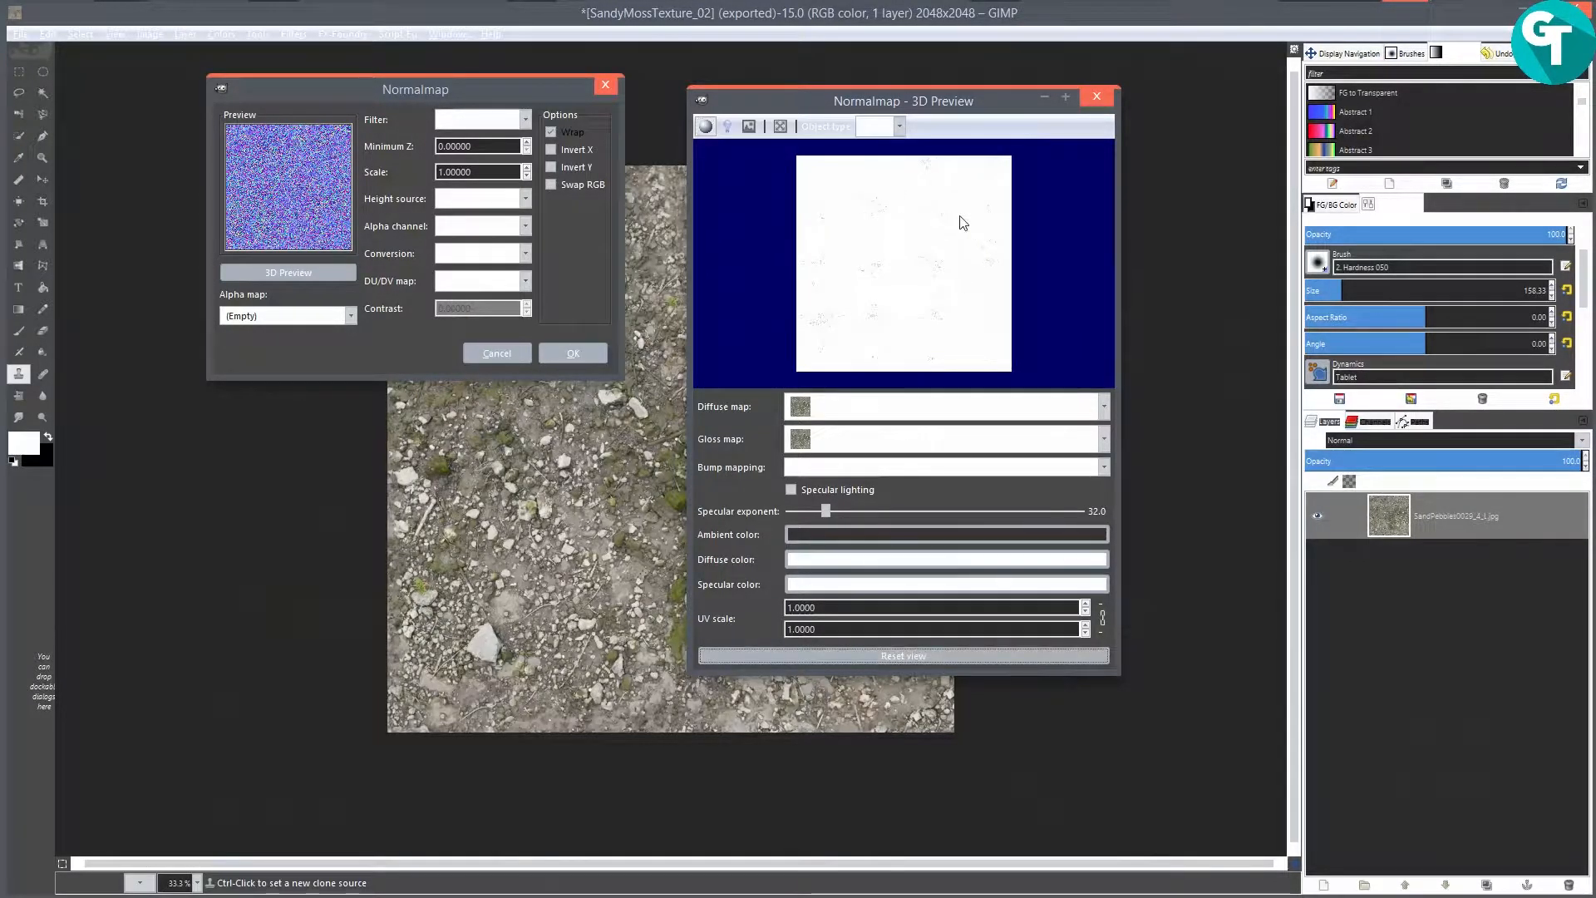
Step: Preview the normal map on a cube and on a sphere, rotating each object to inspect the relief
click(899, 128)
click(984, 130)
click(899, 127)
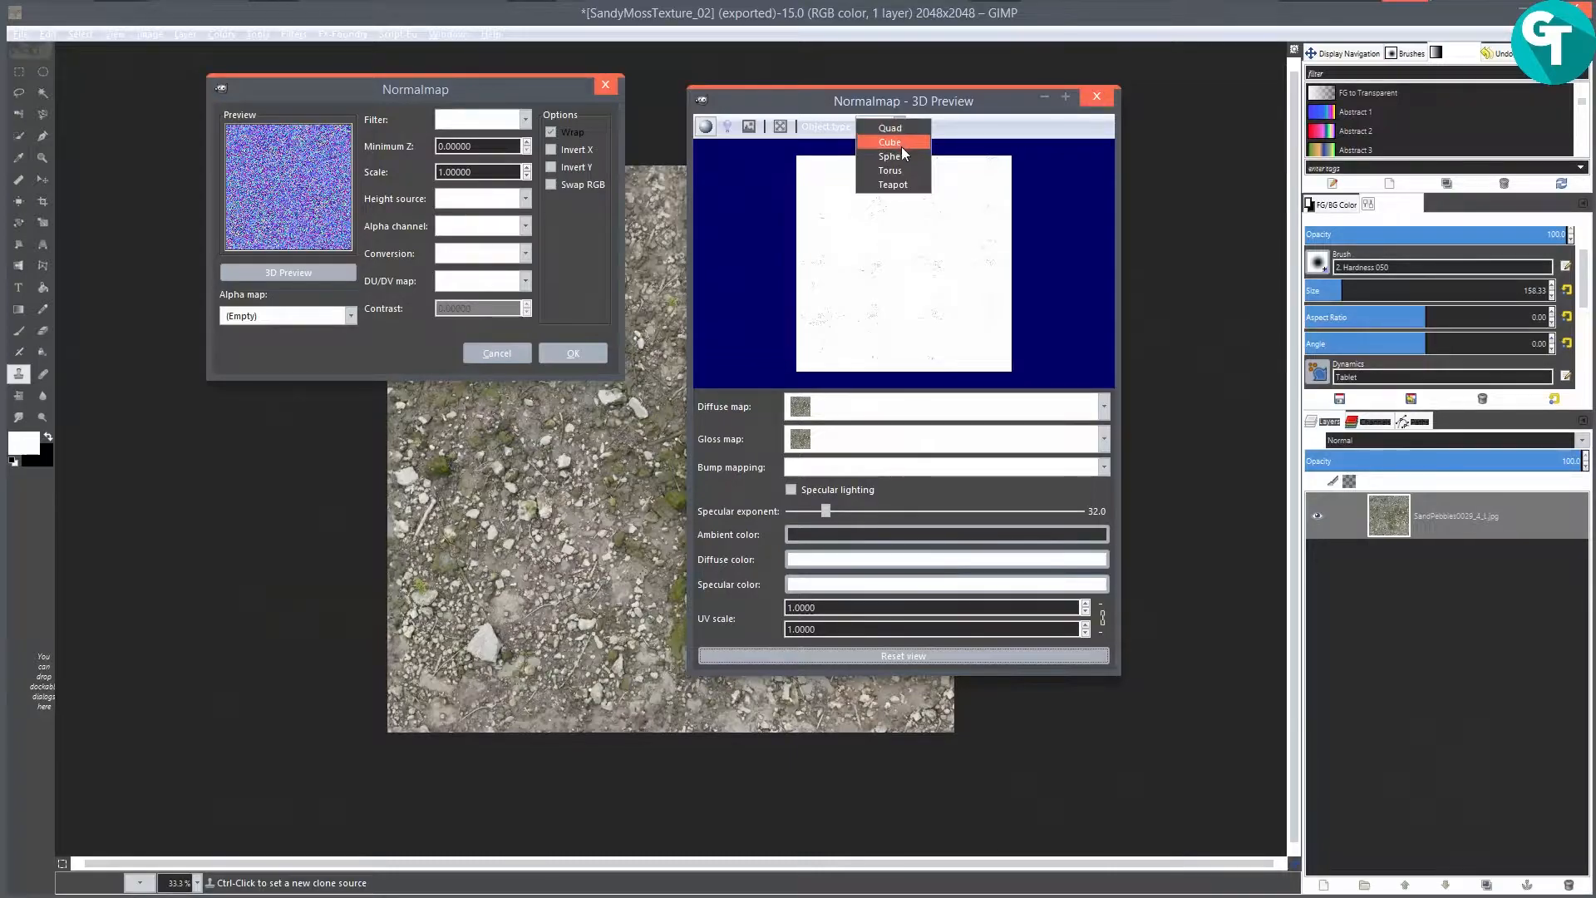
click(901, 144)
drag(934, 213, 842, 218)
click(901, 132)
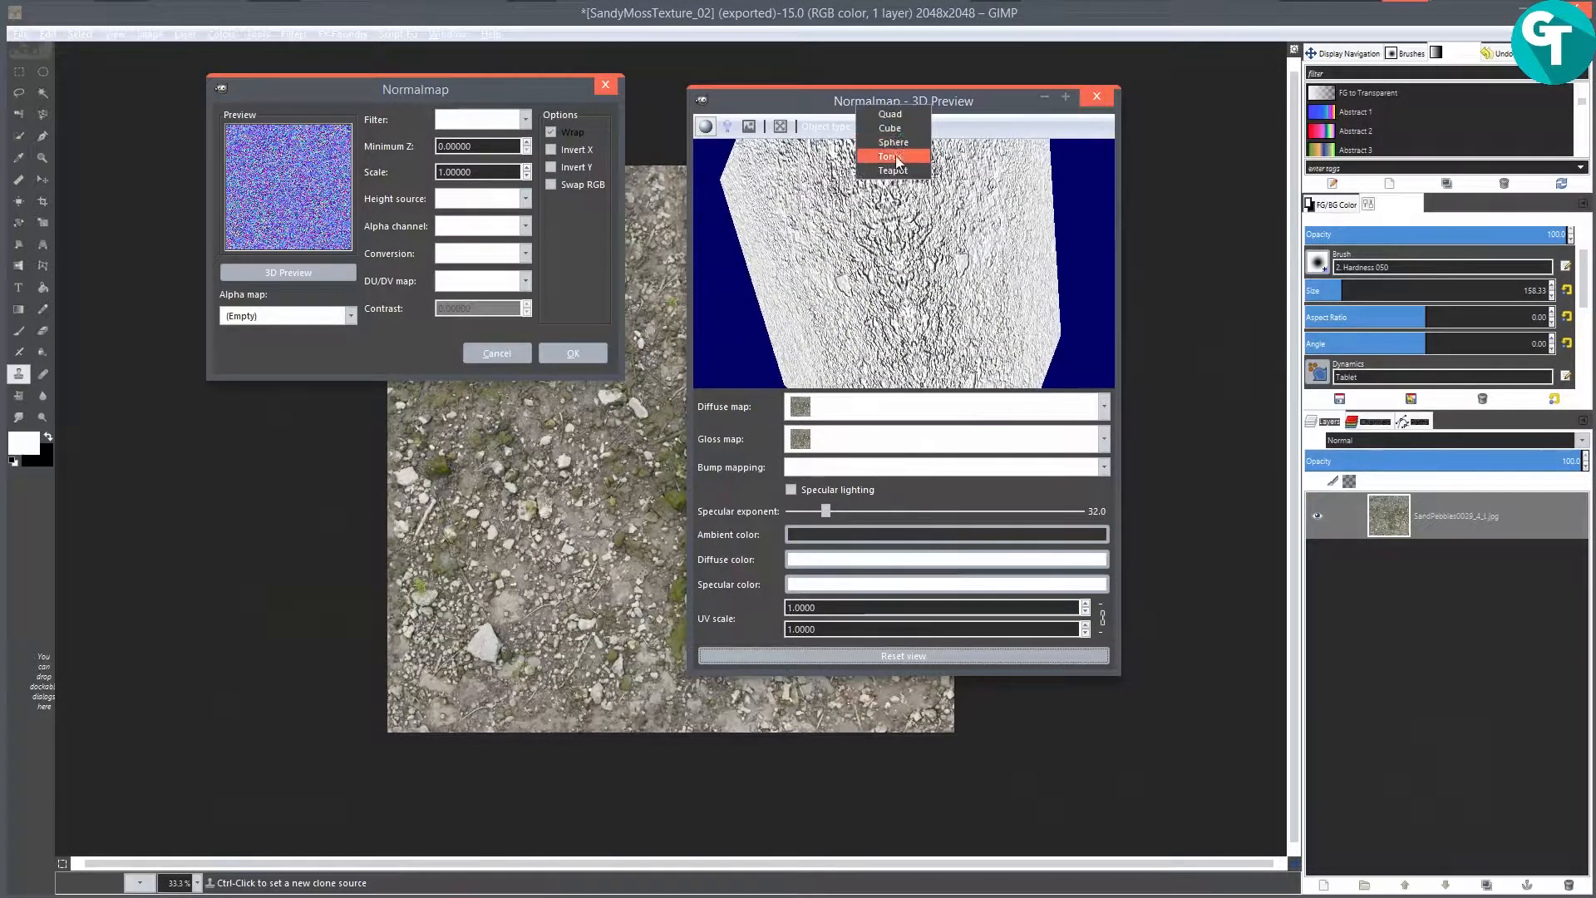
click(893, 142)
drag(1002, 240, 1038, 273)
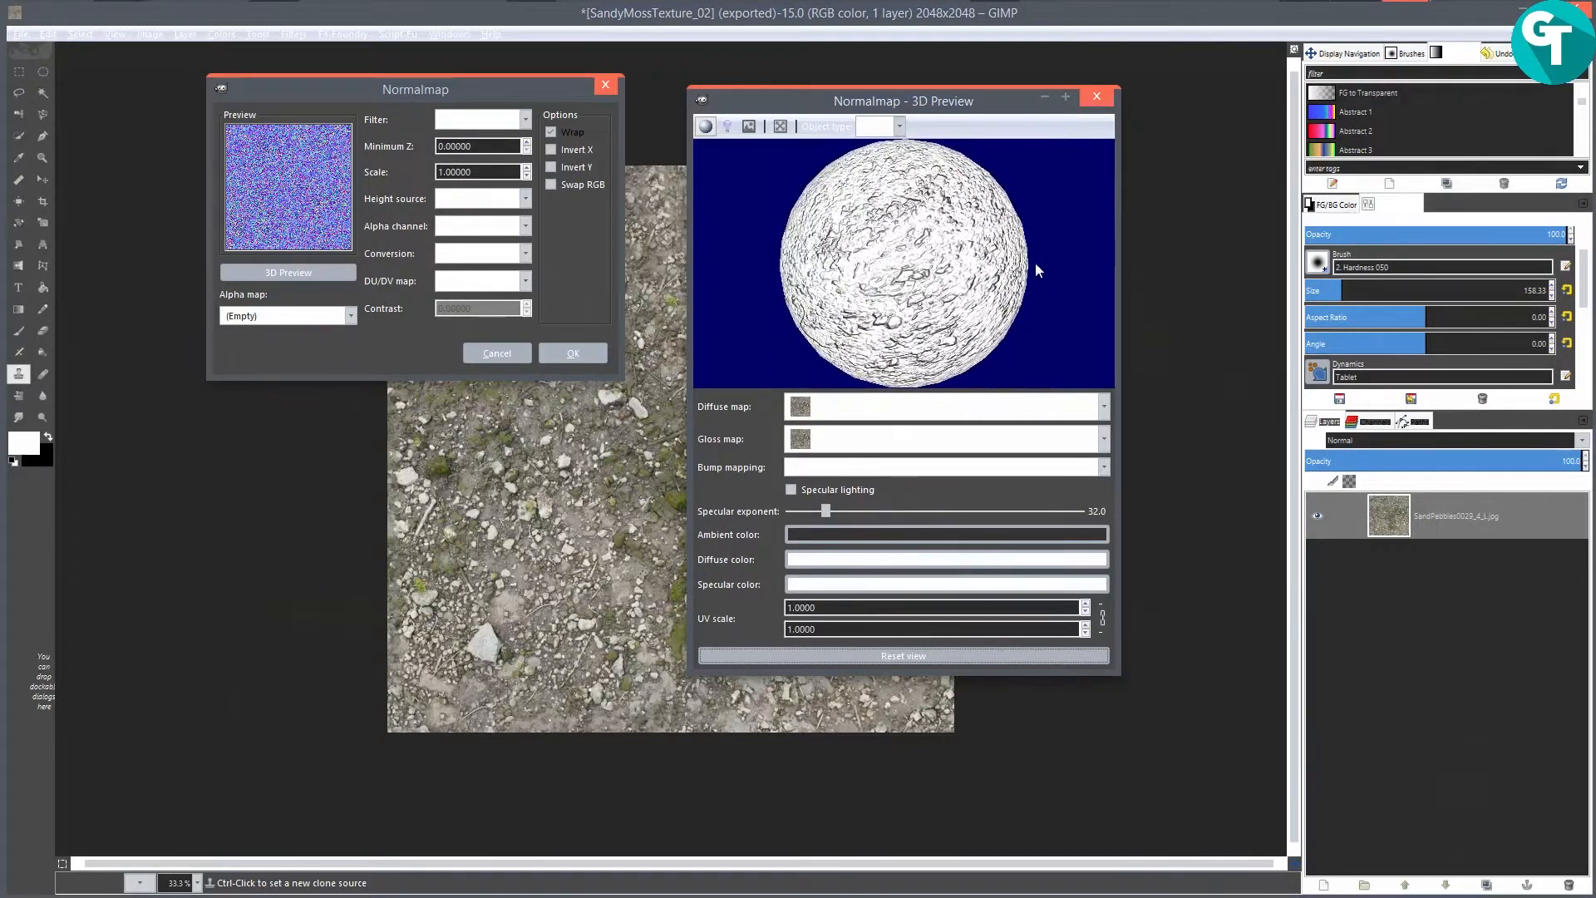
Step: Preview the normal map on a torus and on a teapot, rotating the teapot slightly
click(909, 135)
click(894, 147)
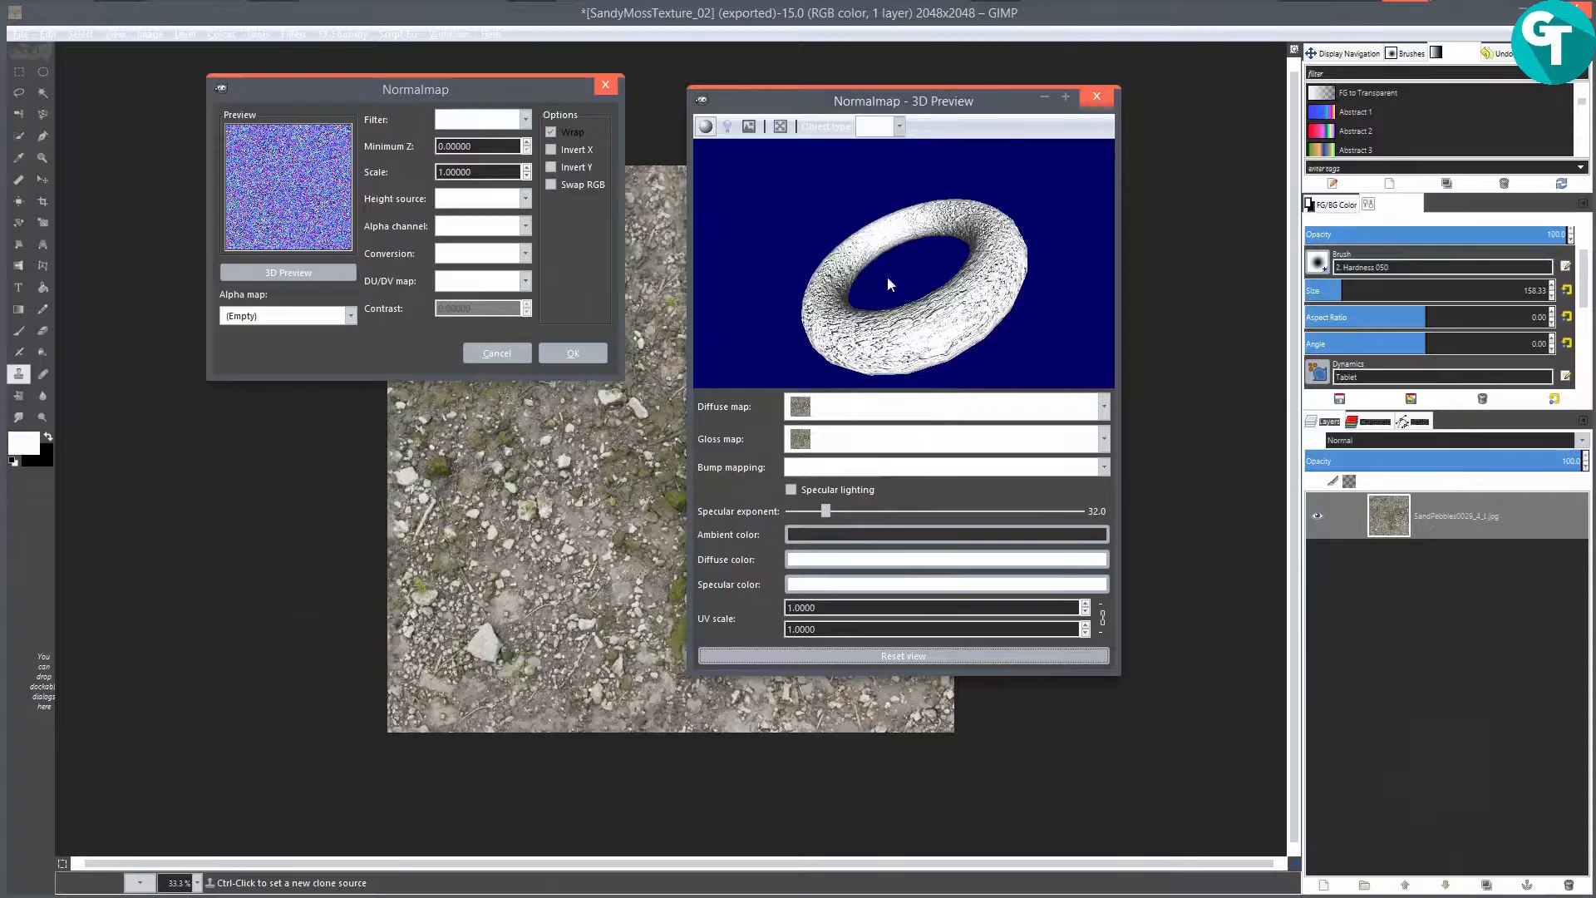
click(899, 128)
click(893, 143)
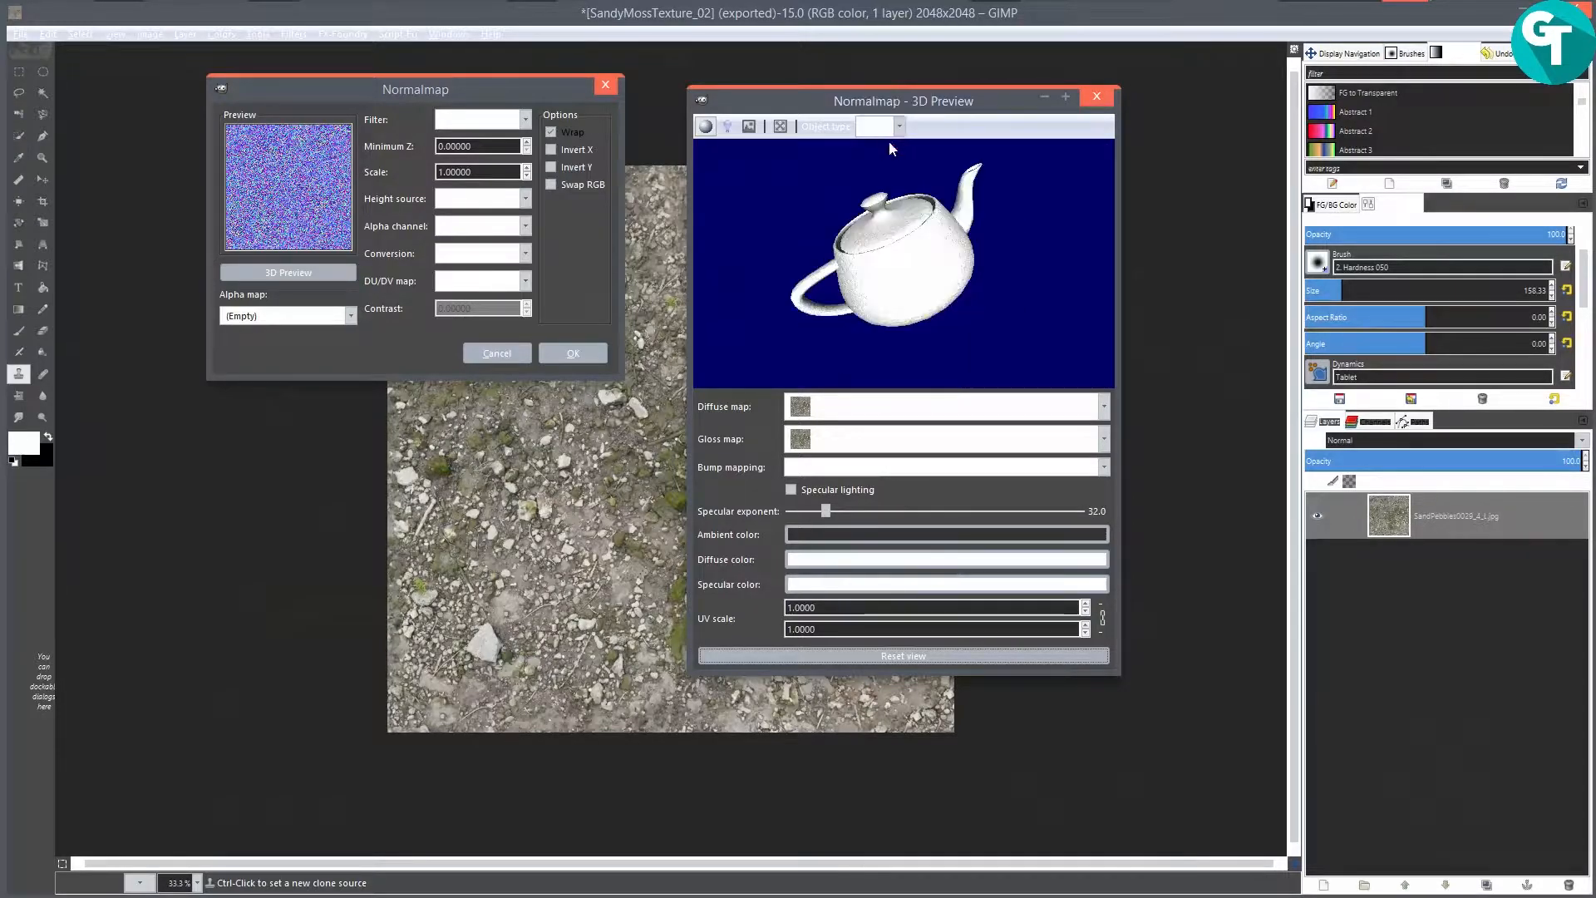
mouse_move(912, 260)
mouse_down()
mouse_move(825, 202)
mouse_move(889, 263)
mouse_up()
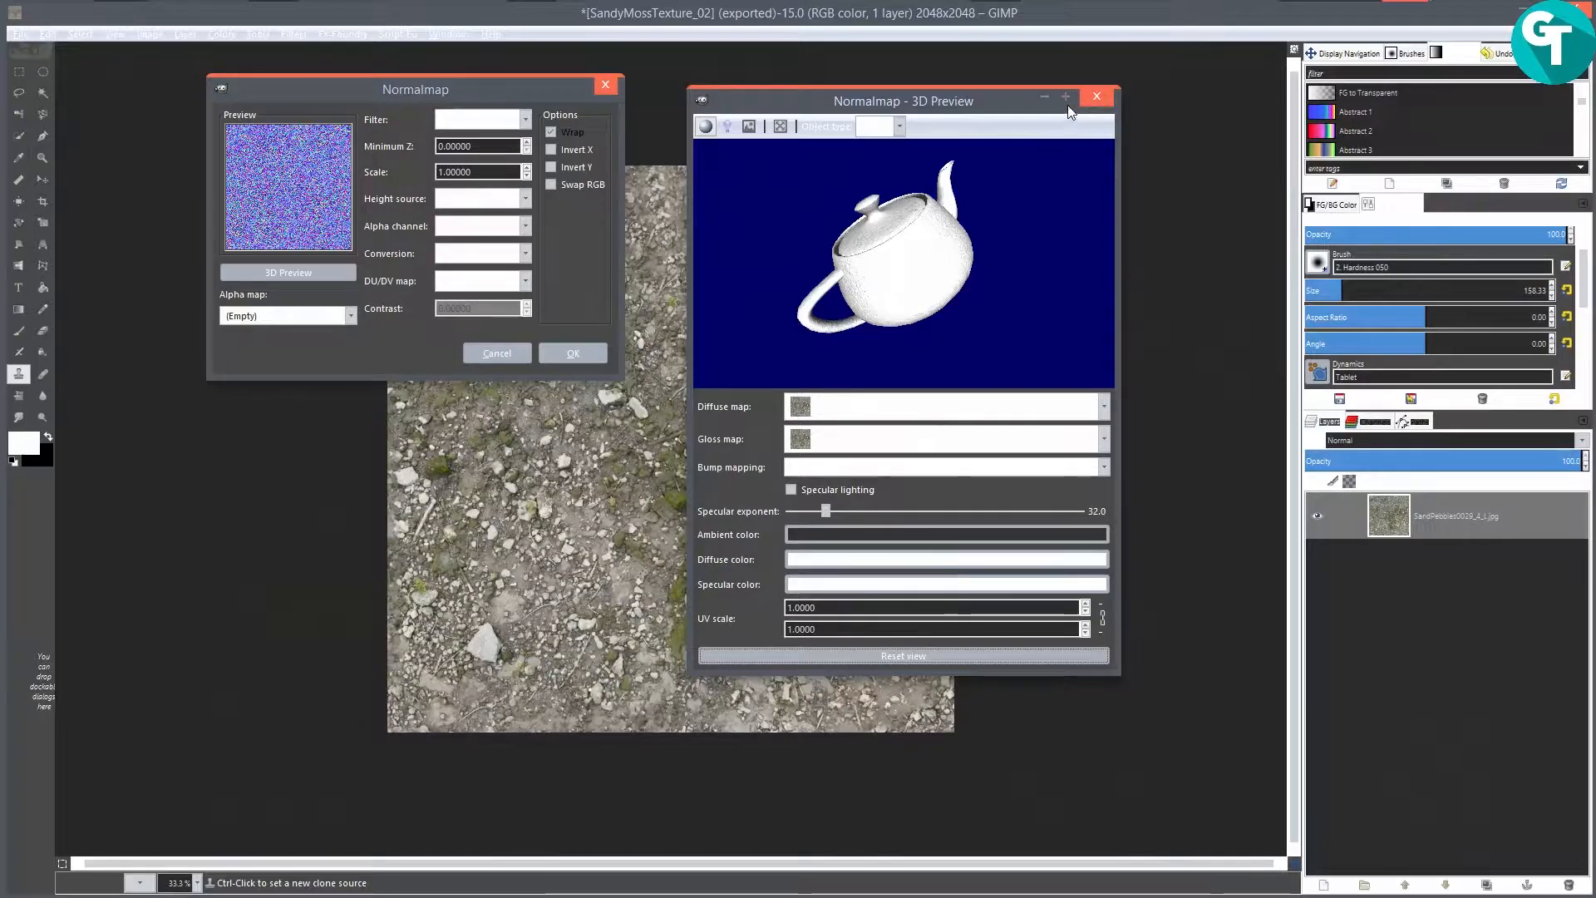
Step: Show the teapot preview in full screen and rotate it to inspect its surface from several sides
click(782, 127)
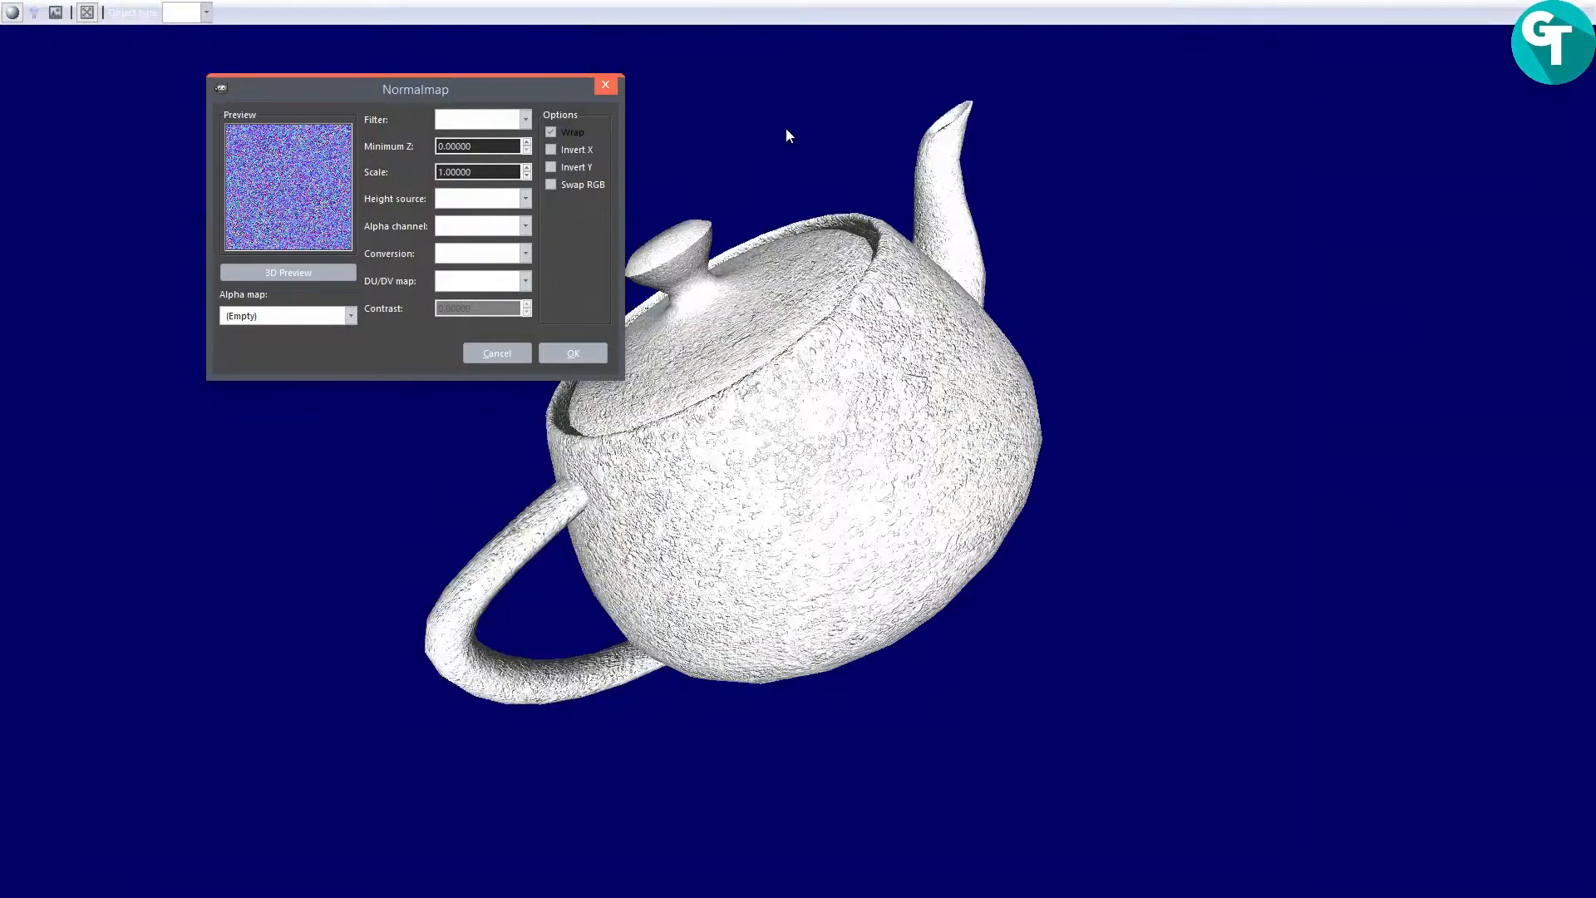
drag(823, 434, 714, 301)
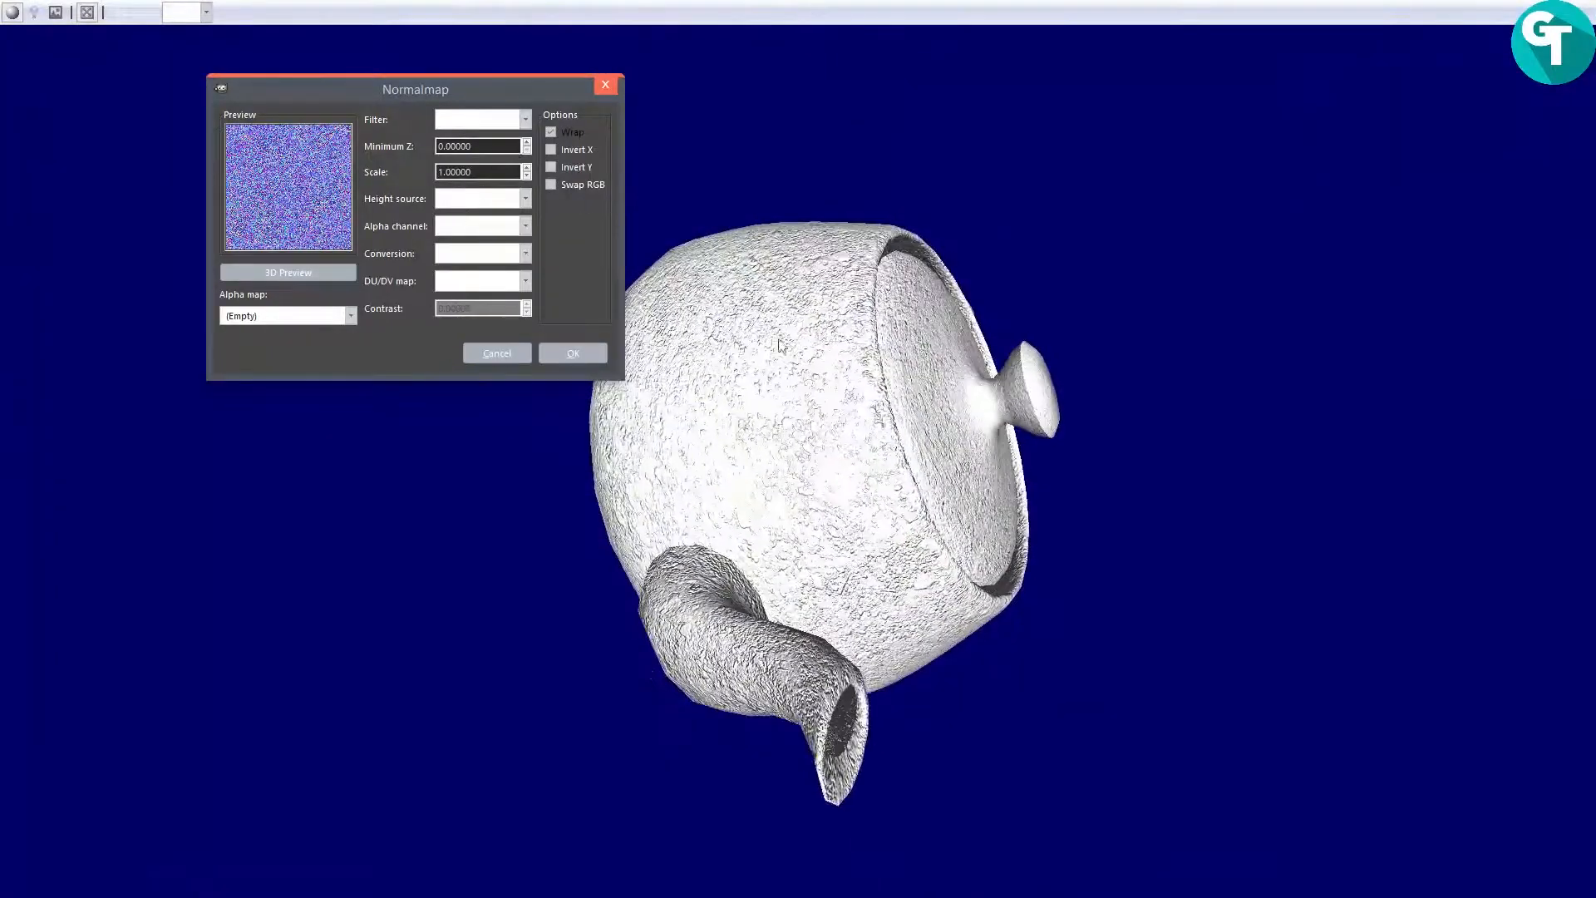
drag(770, 518, 726, 629)
drag(568, 481, 865, 259)
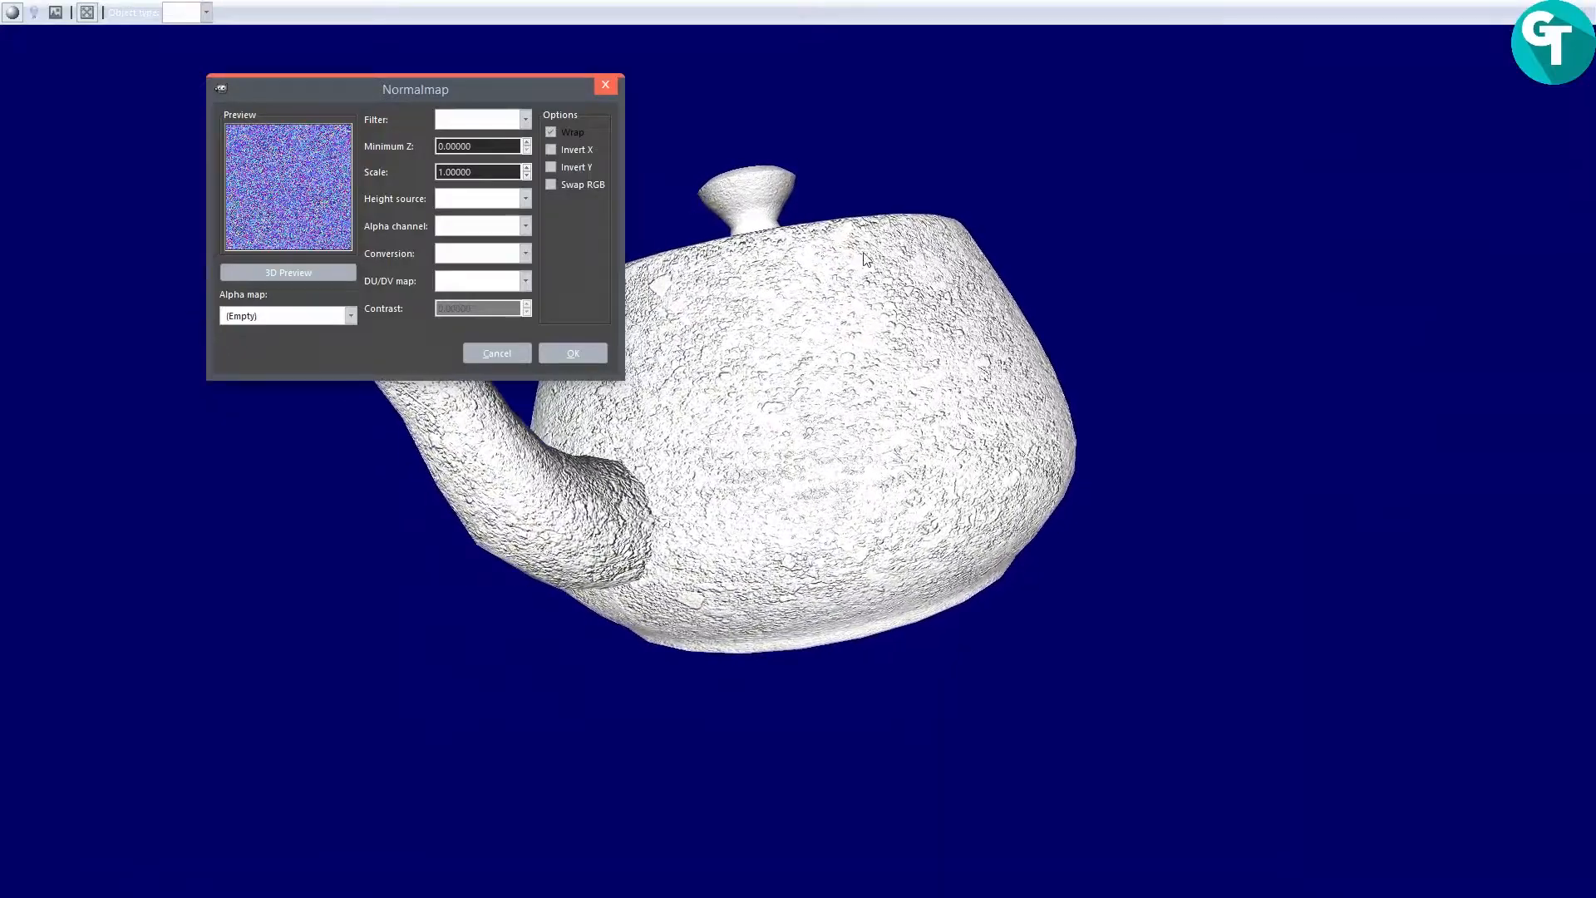
Step: Try the 4 sample and Sobel 3x3 filters for the normal map and inspect the rotated teapot
click(528, 119)
click(496, 61)
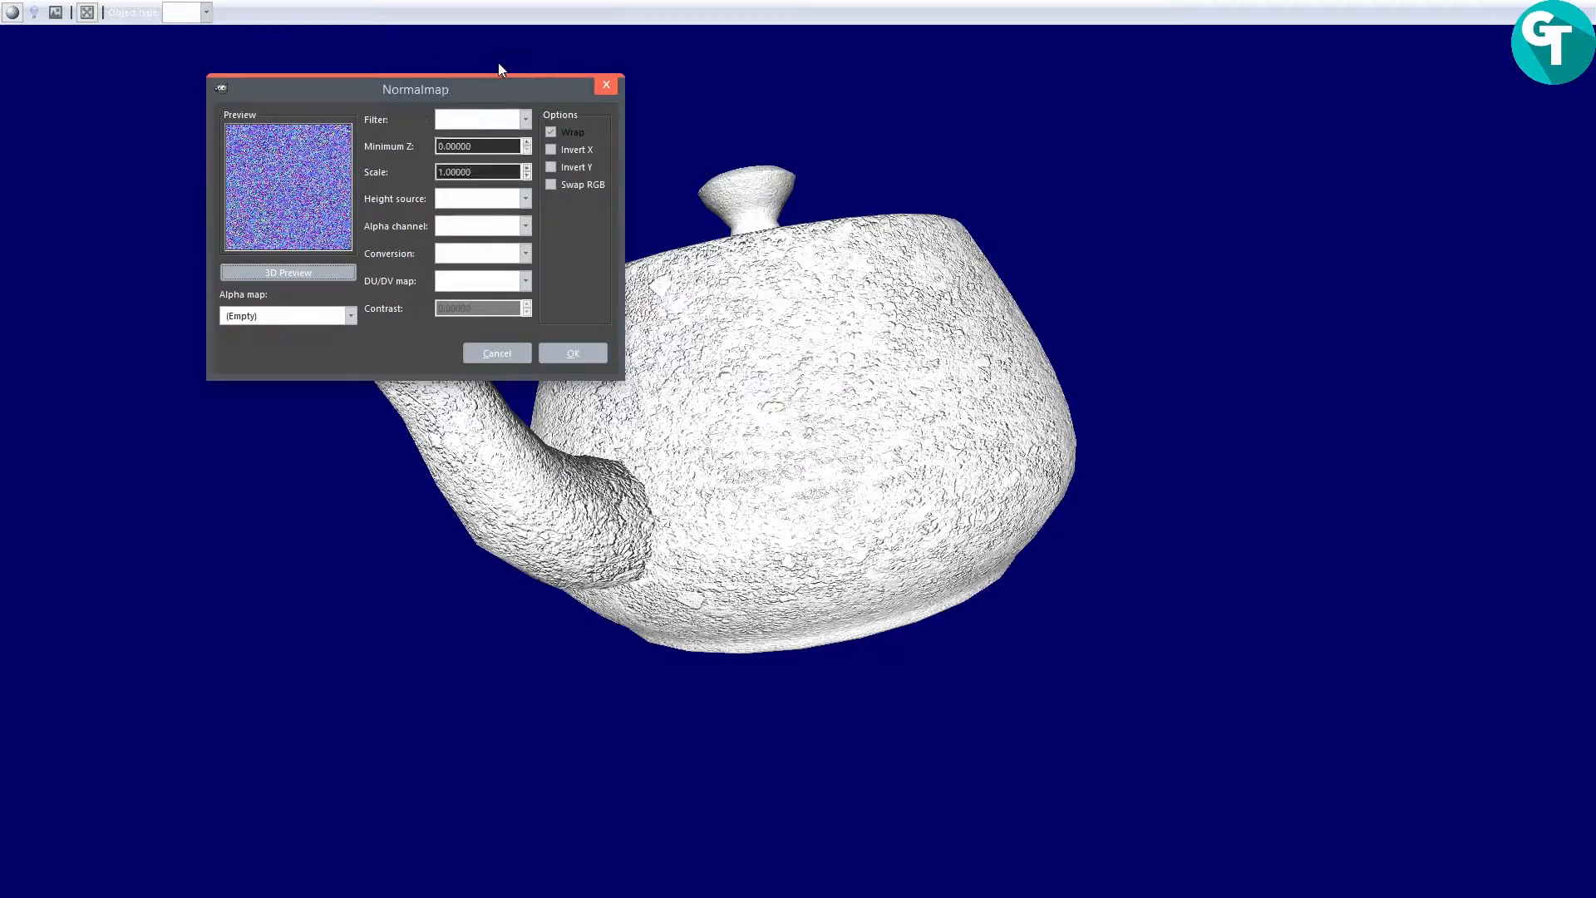
click(527, 120)
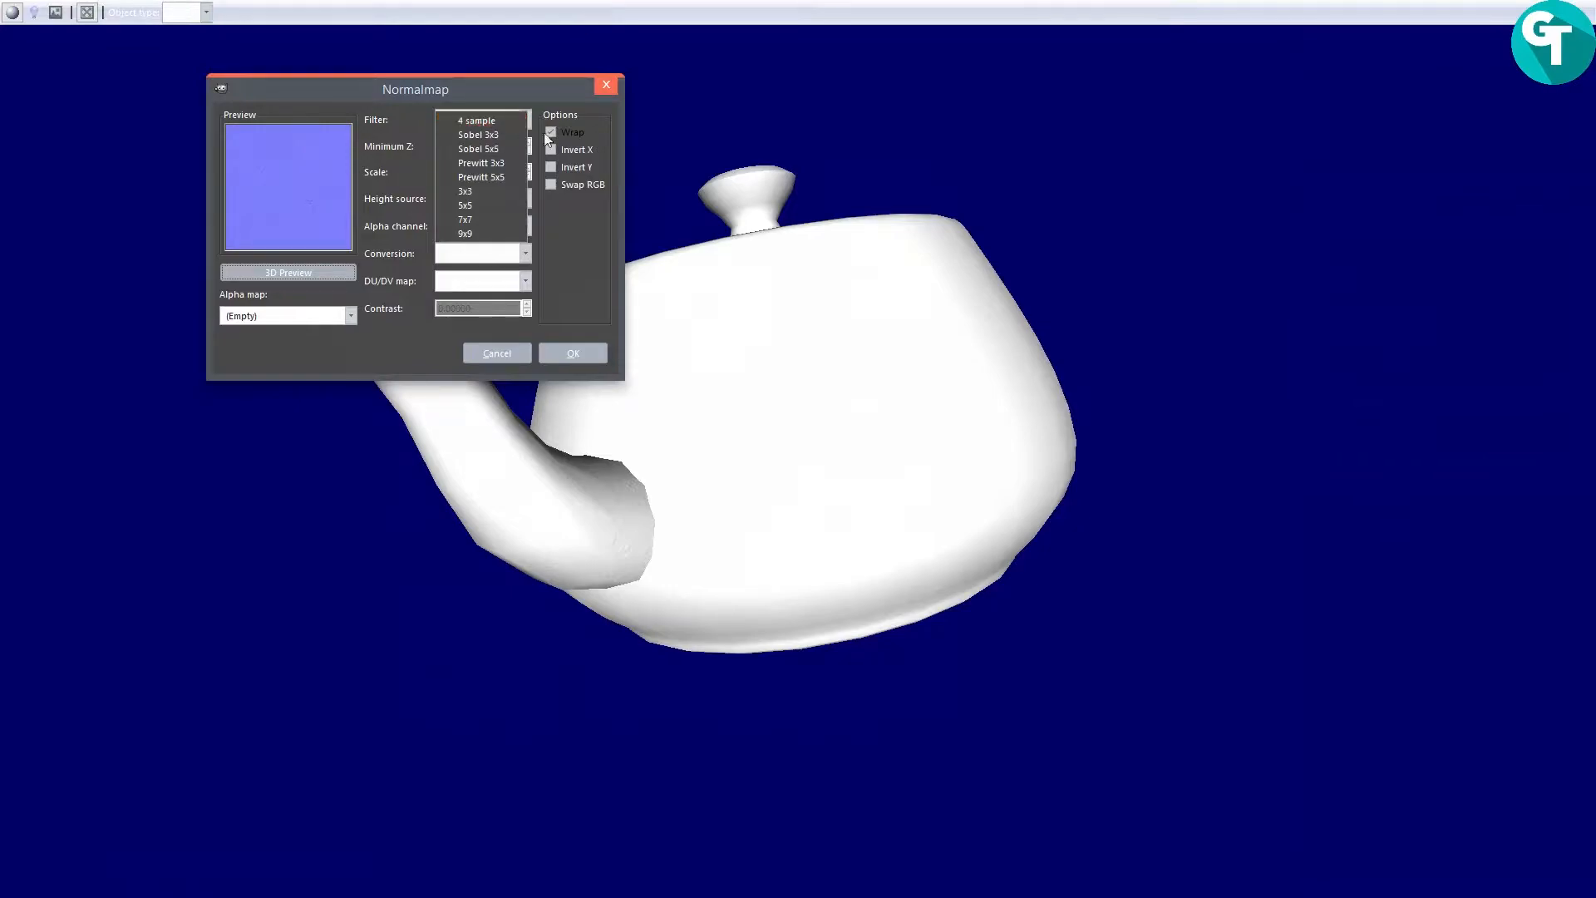
click(501, 133)
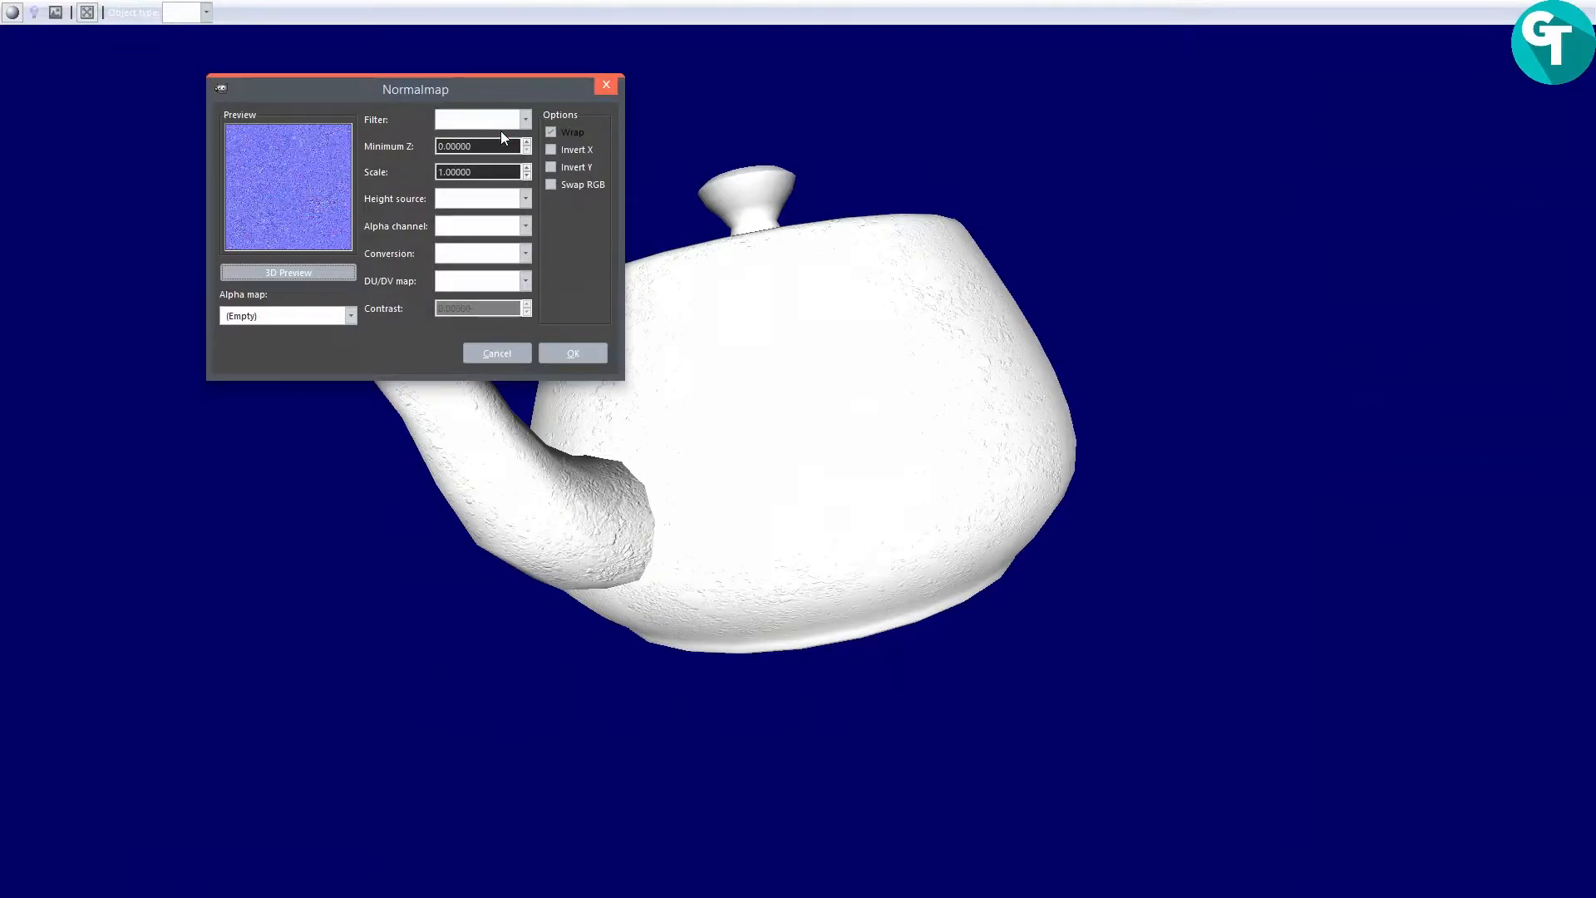
drag(977, 390, 1094, 380)
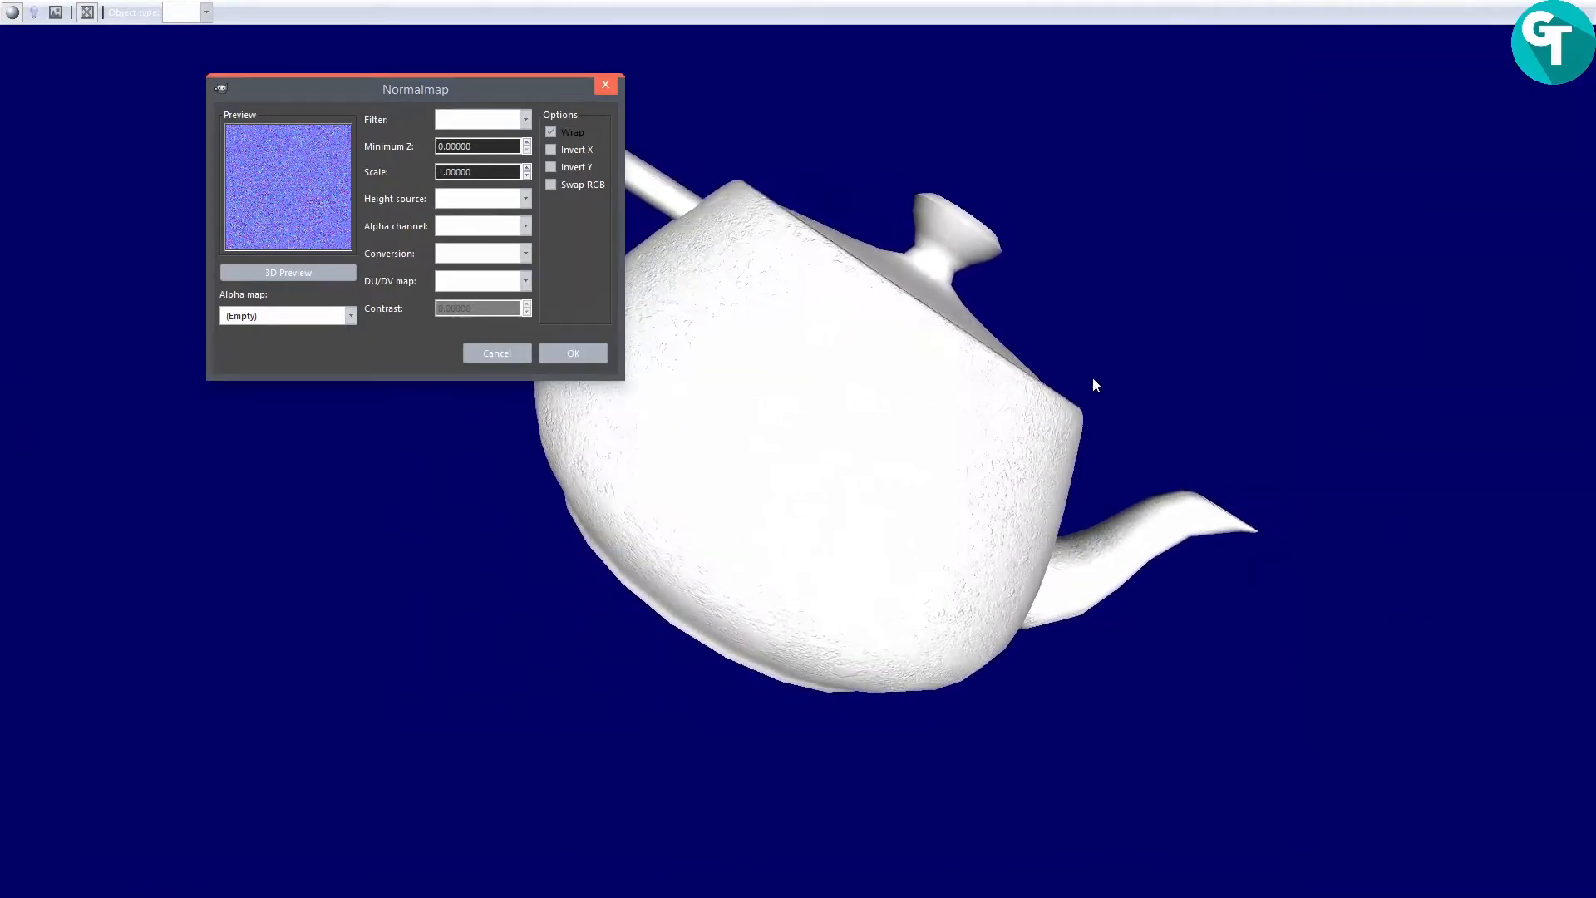
Step: Try the Sobel 5x5 and Prewitt 3x3 filters for the normal map, rotating the teapot to compare the relief
click(524, 122)
click(501, 137)
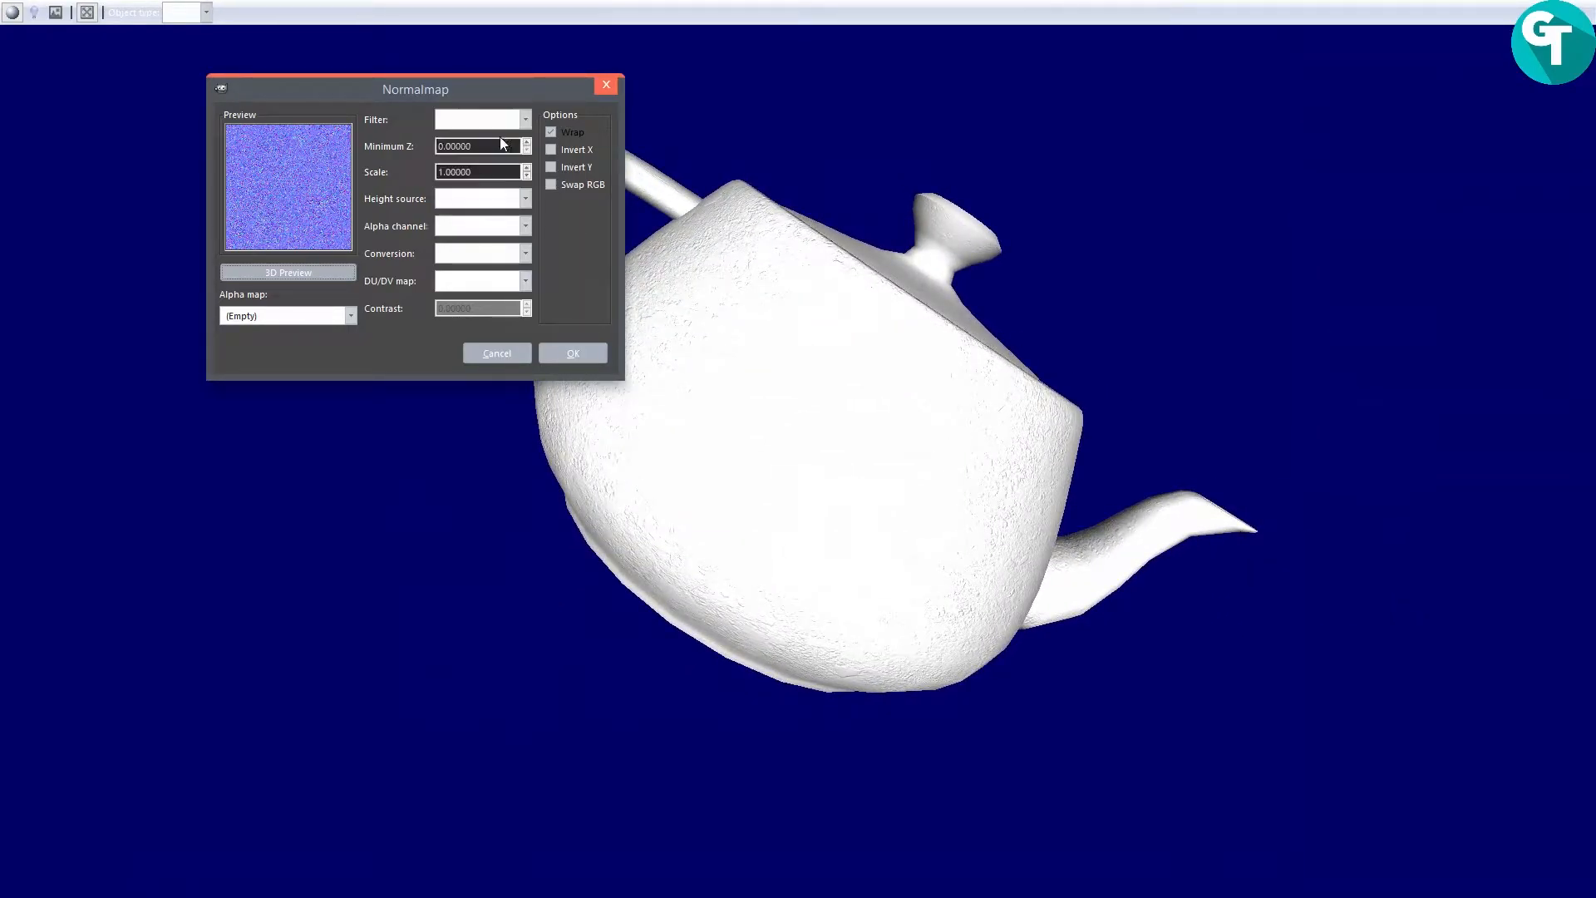
drag(887, 446, 894, 350)
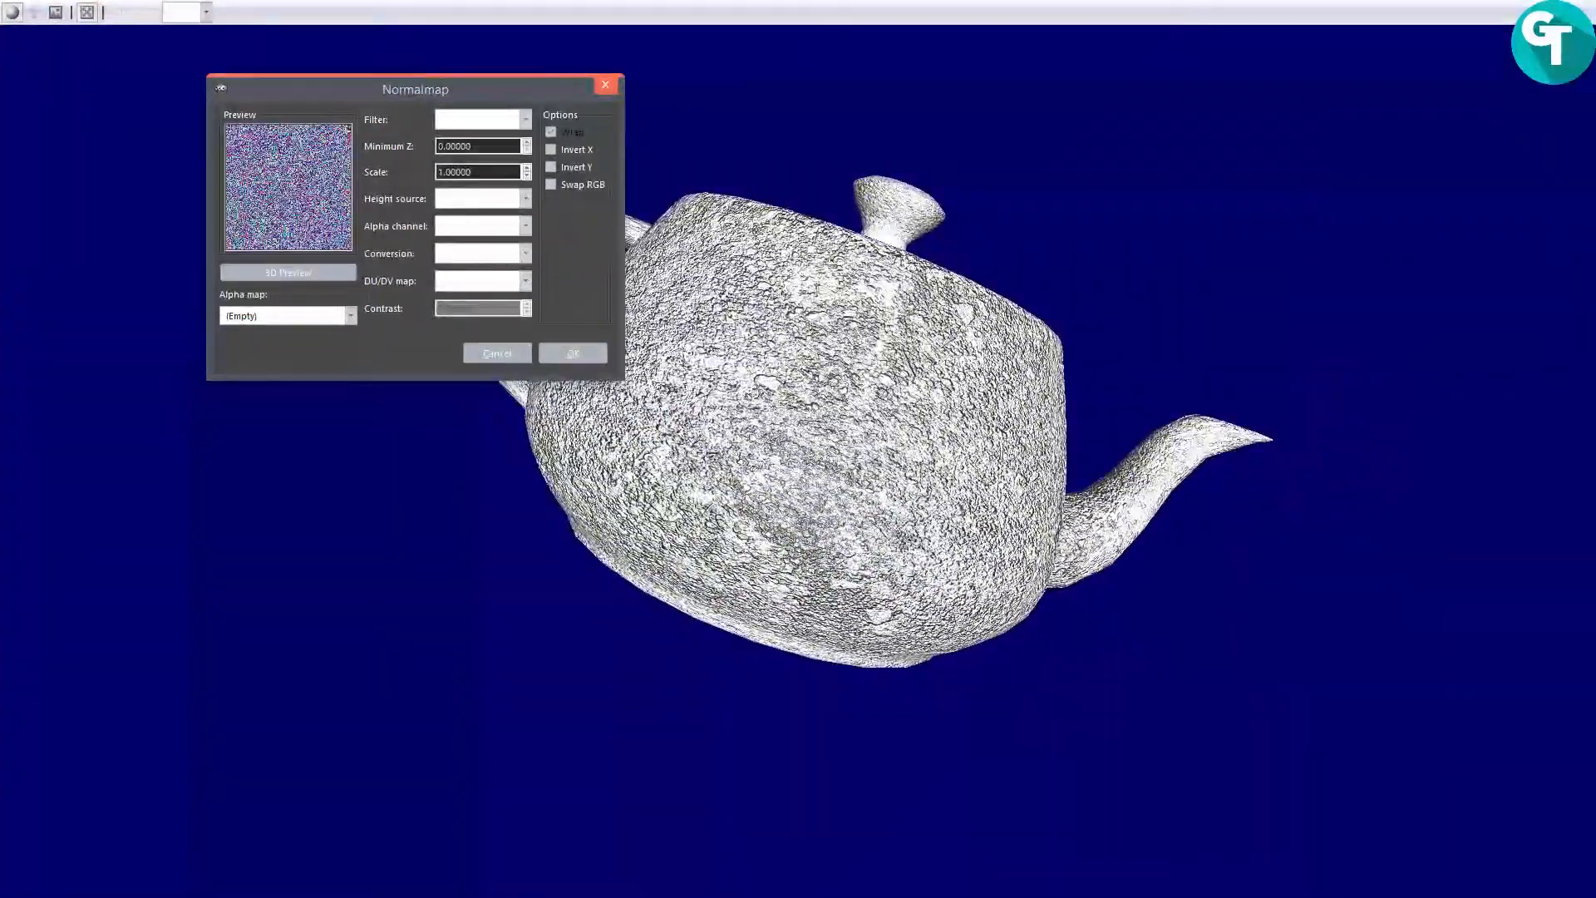
click(525, 120)
click(513, 131)
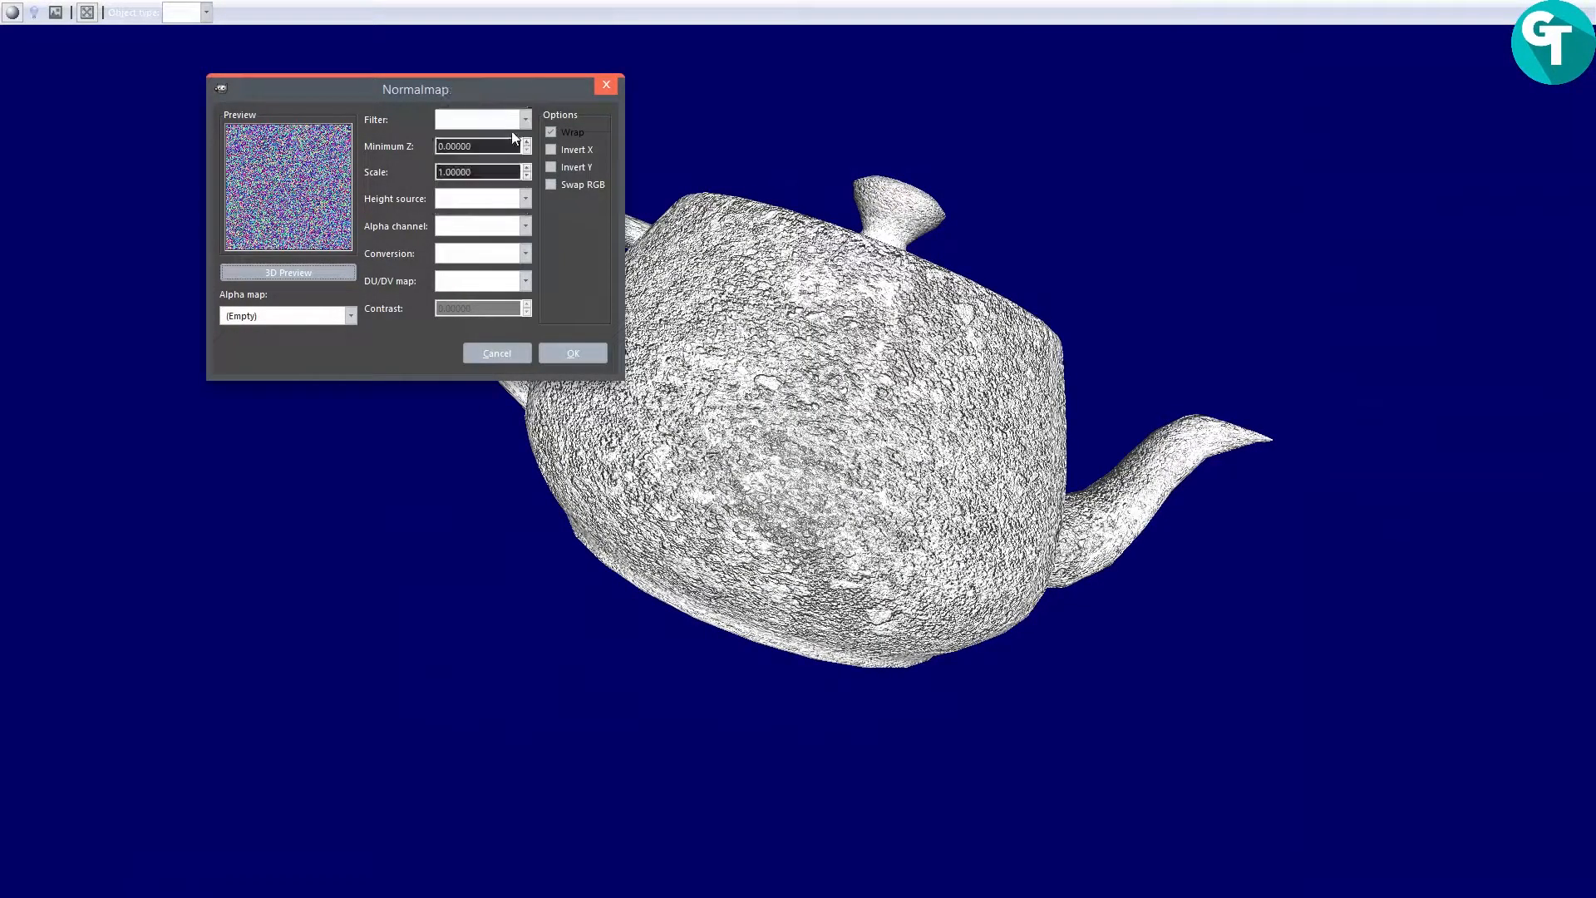
drag(933, 410, 1022, 429)
drag(861, 389, 820, 413)
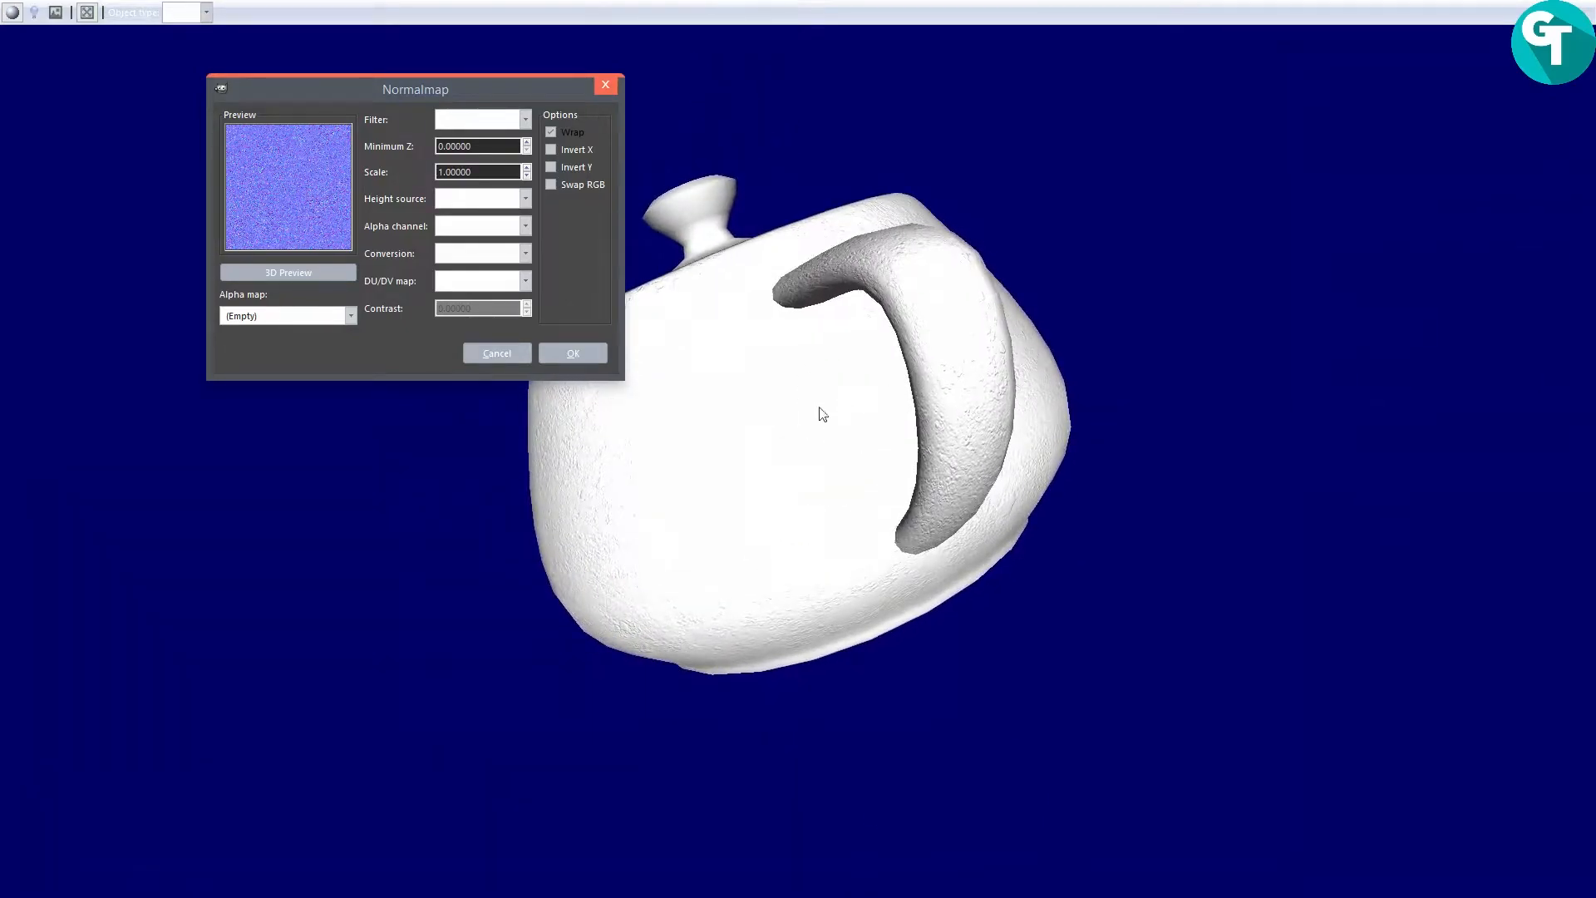
Step: Set the normal map's filter to Prewitt 5x5 and its scale to 0.5, checking both on the rotated teapot
click(529, 119)
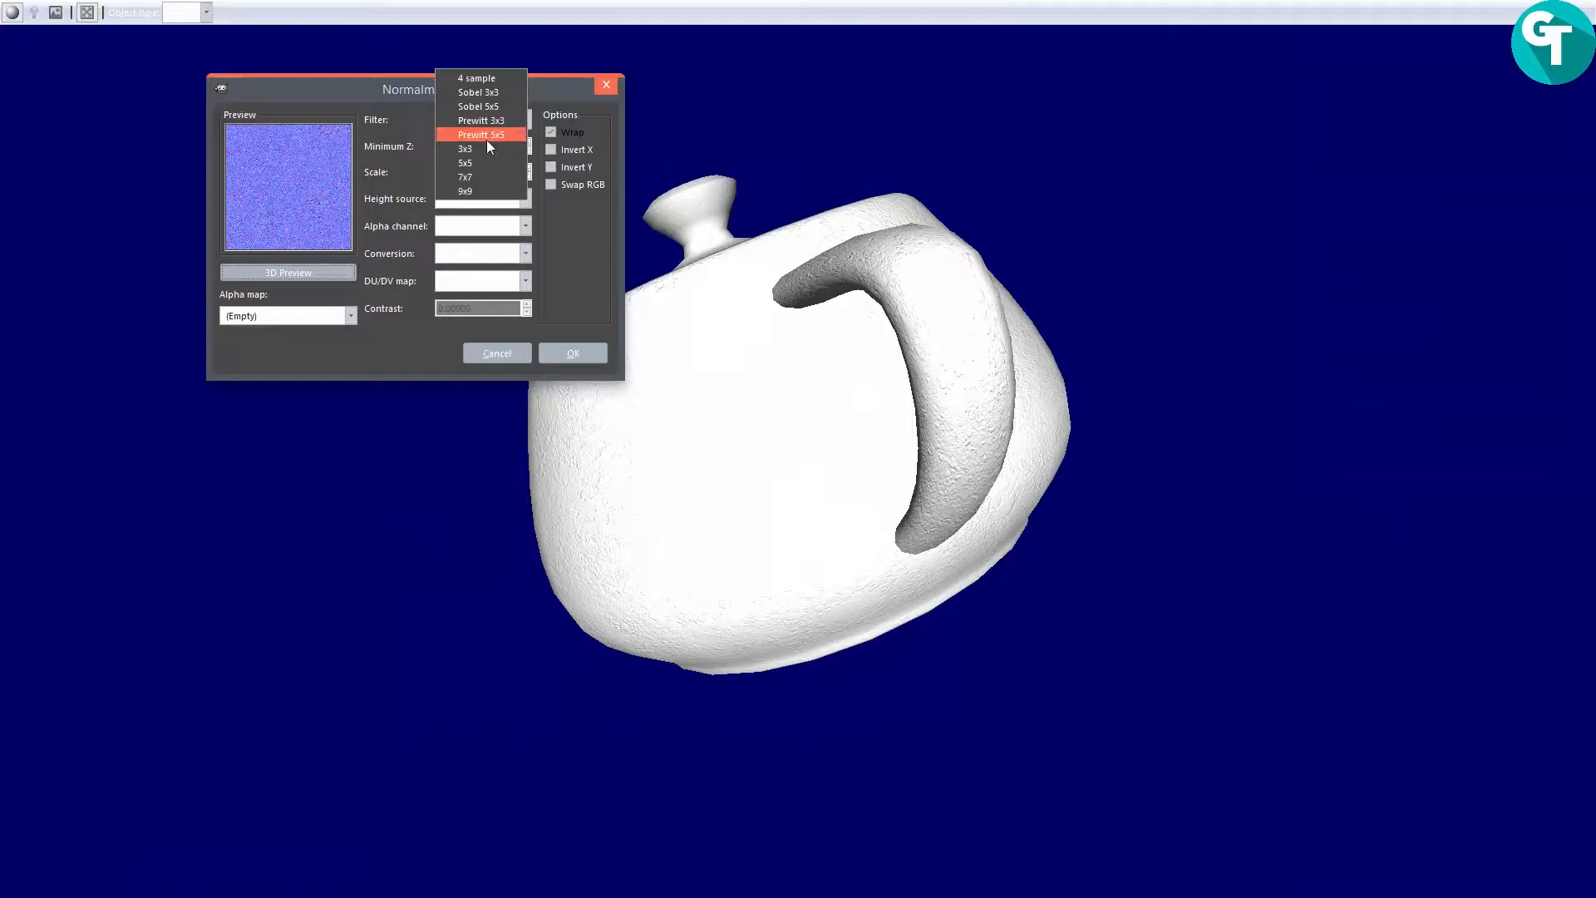
click(486, 140)
drag(1054, 336, 806, 356)
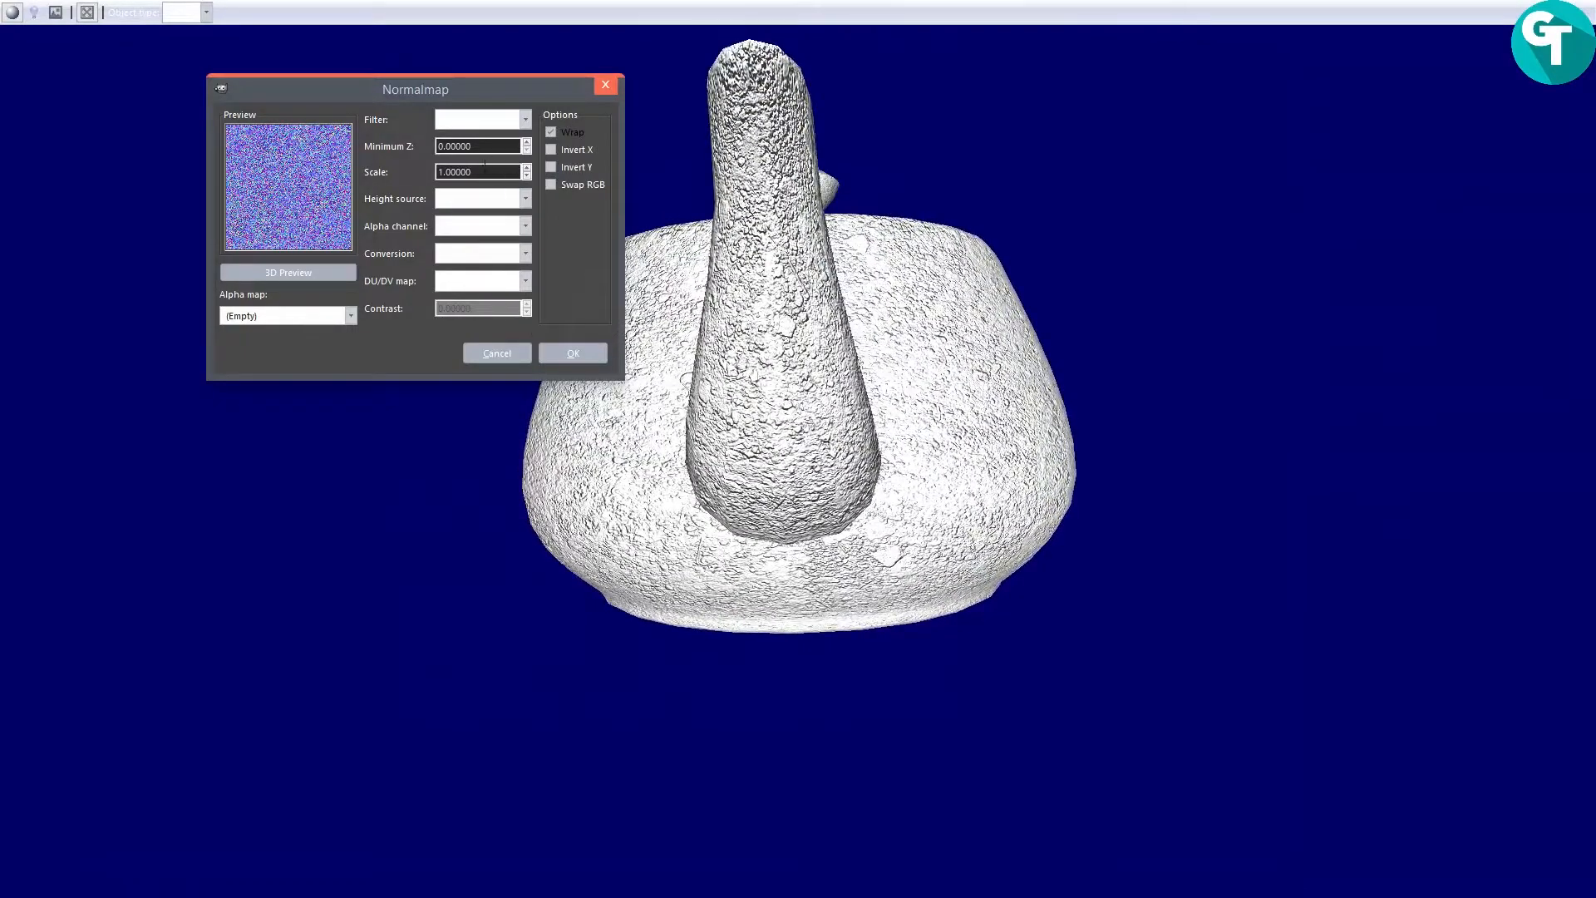
text(0.5)
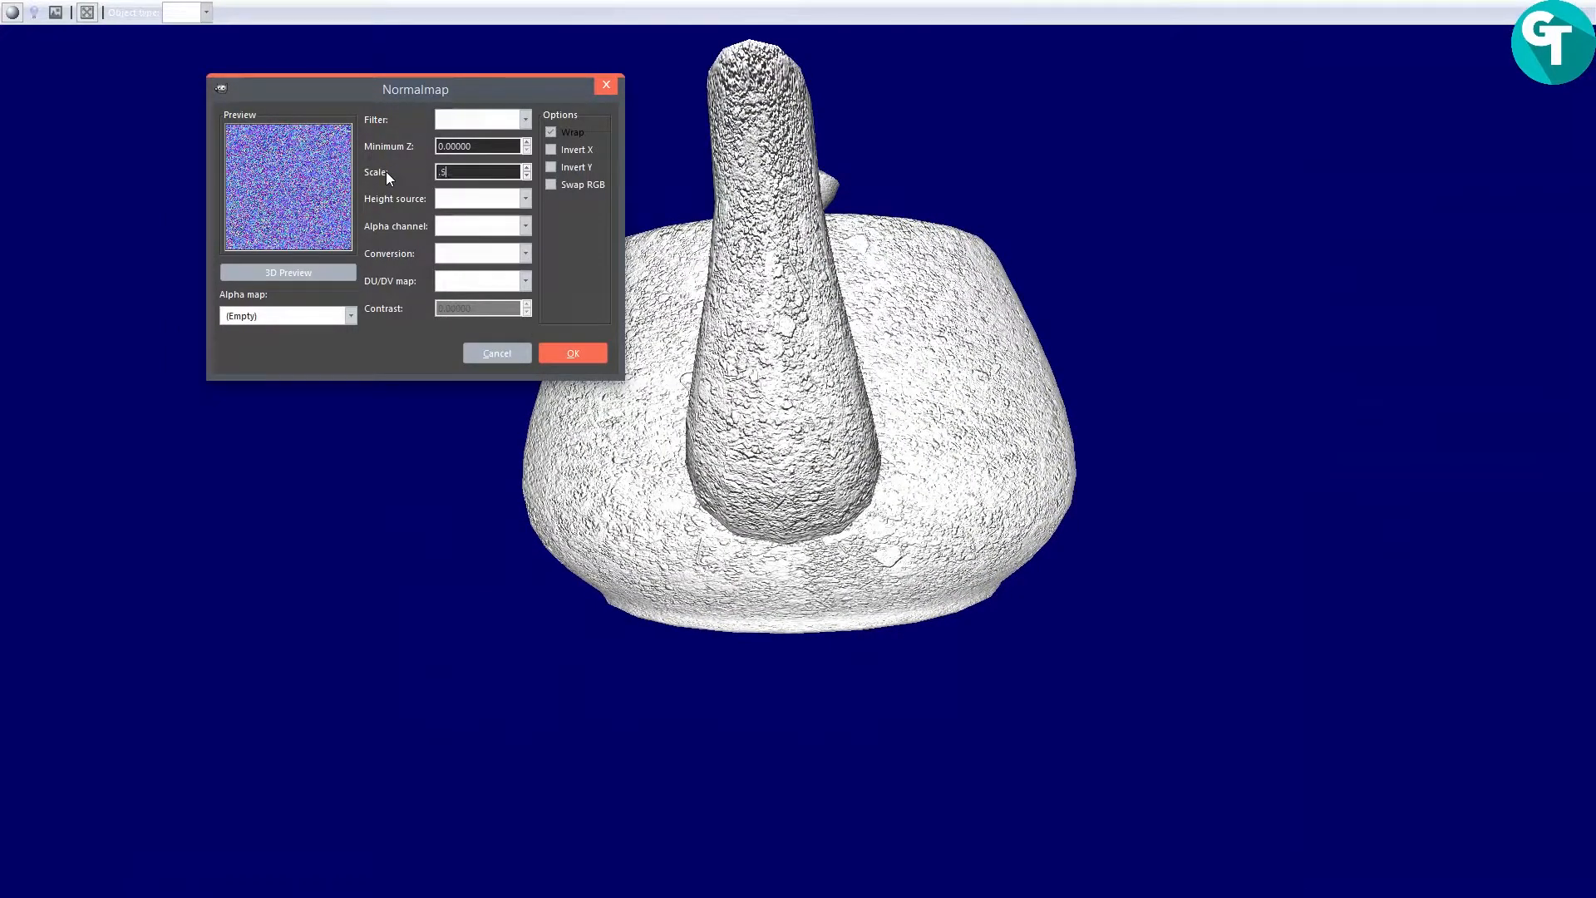
drag(872, 361, 960, 256)
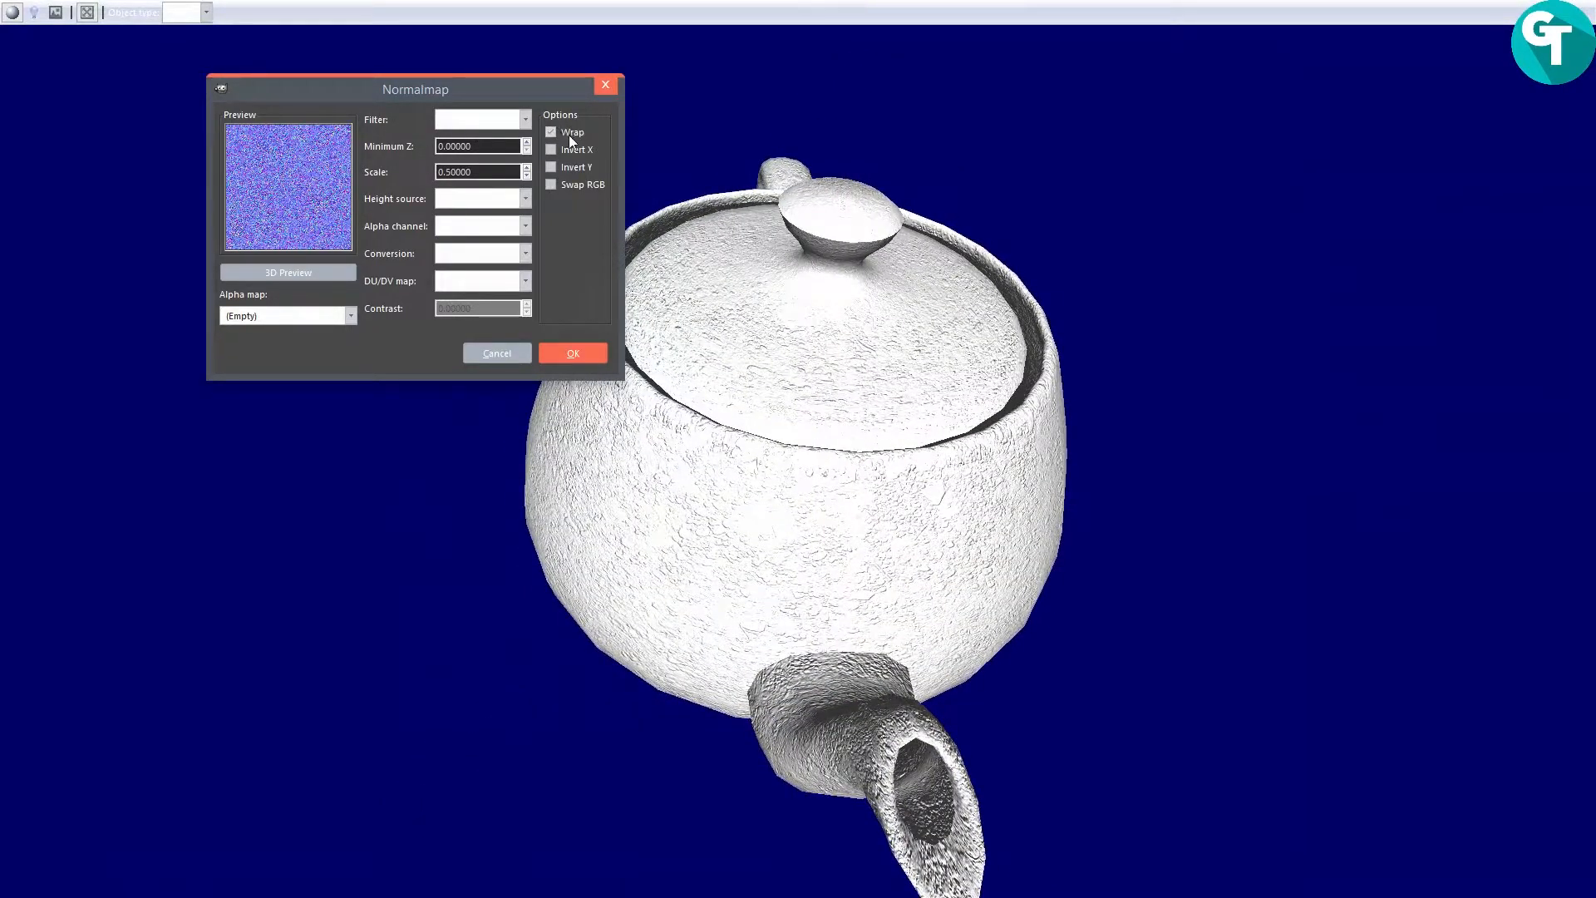
Step: Apply the Normalmap filter to the texture and inspect the normal map at different magnifications
click(572, 353)
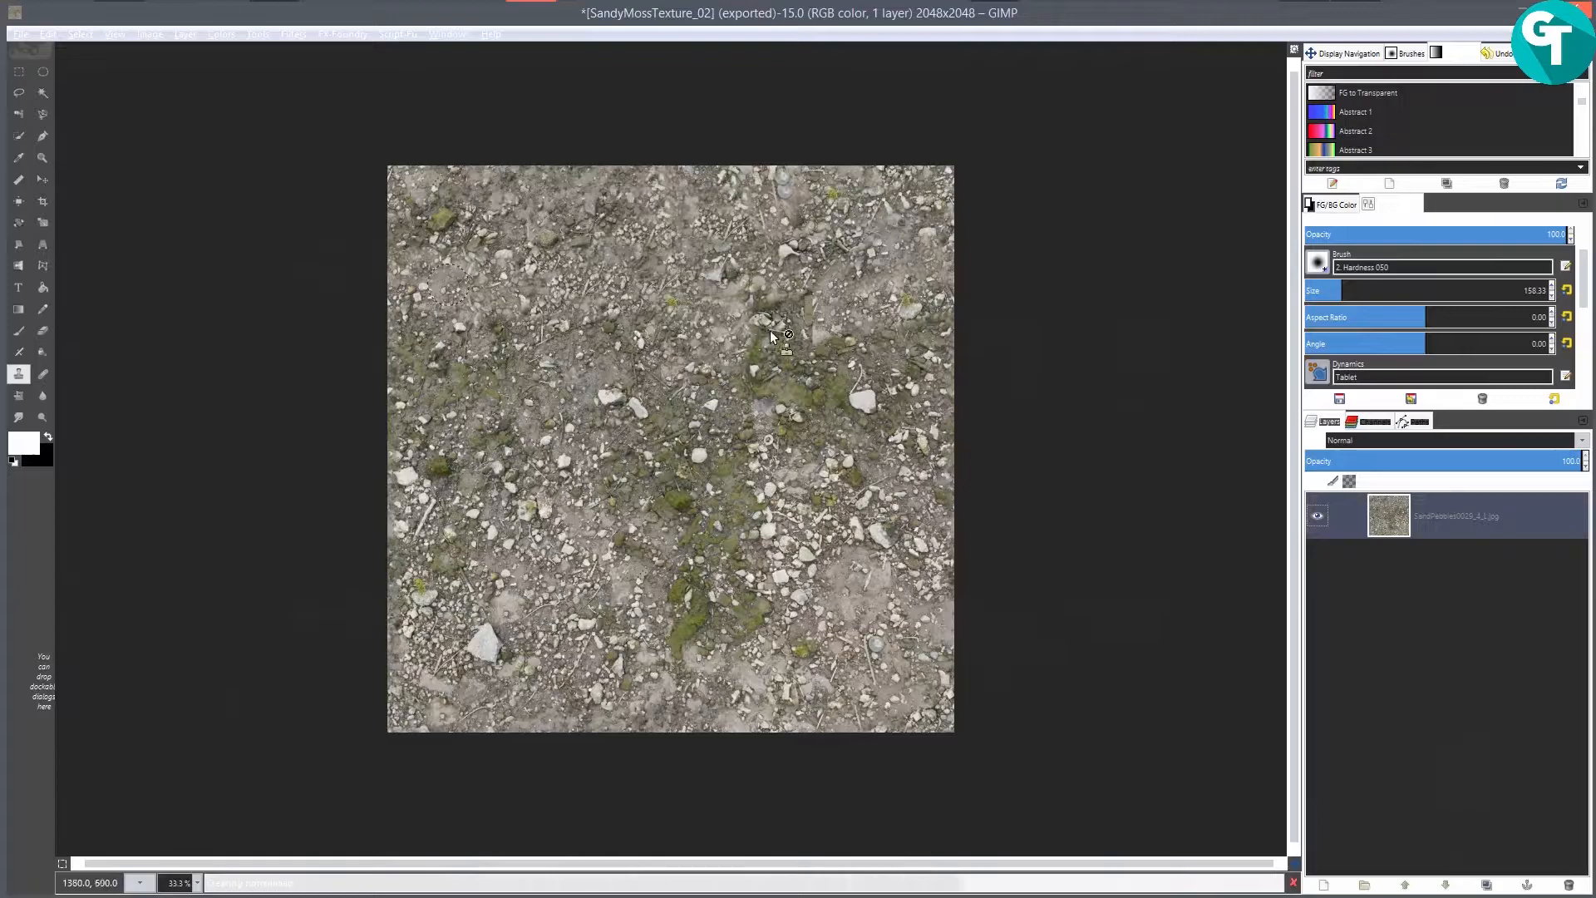
scroll(712, 321, down, 2)
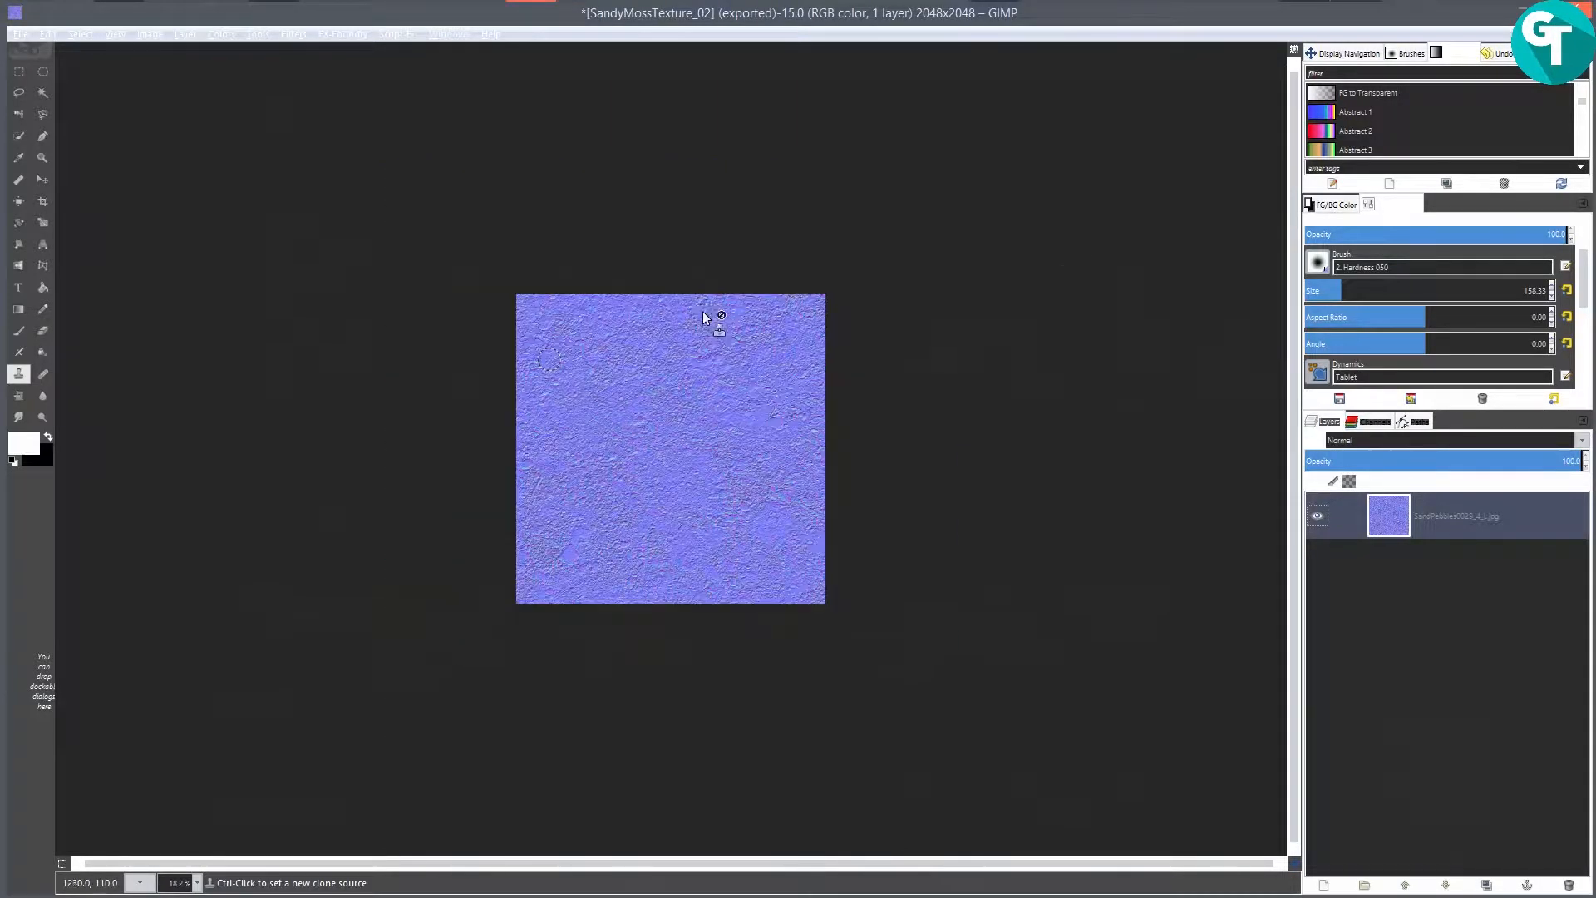
scroll(731, 378, up, 3)
scroll(731, 378, up, 1)
scroll(827, 331, down, 2)
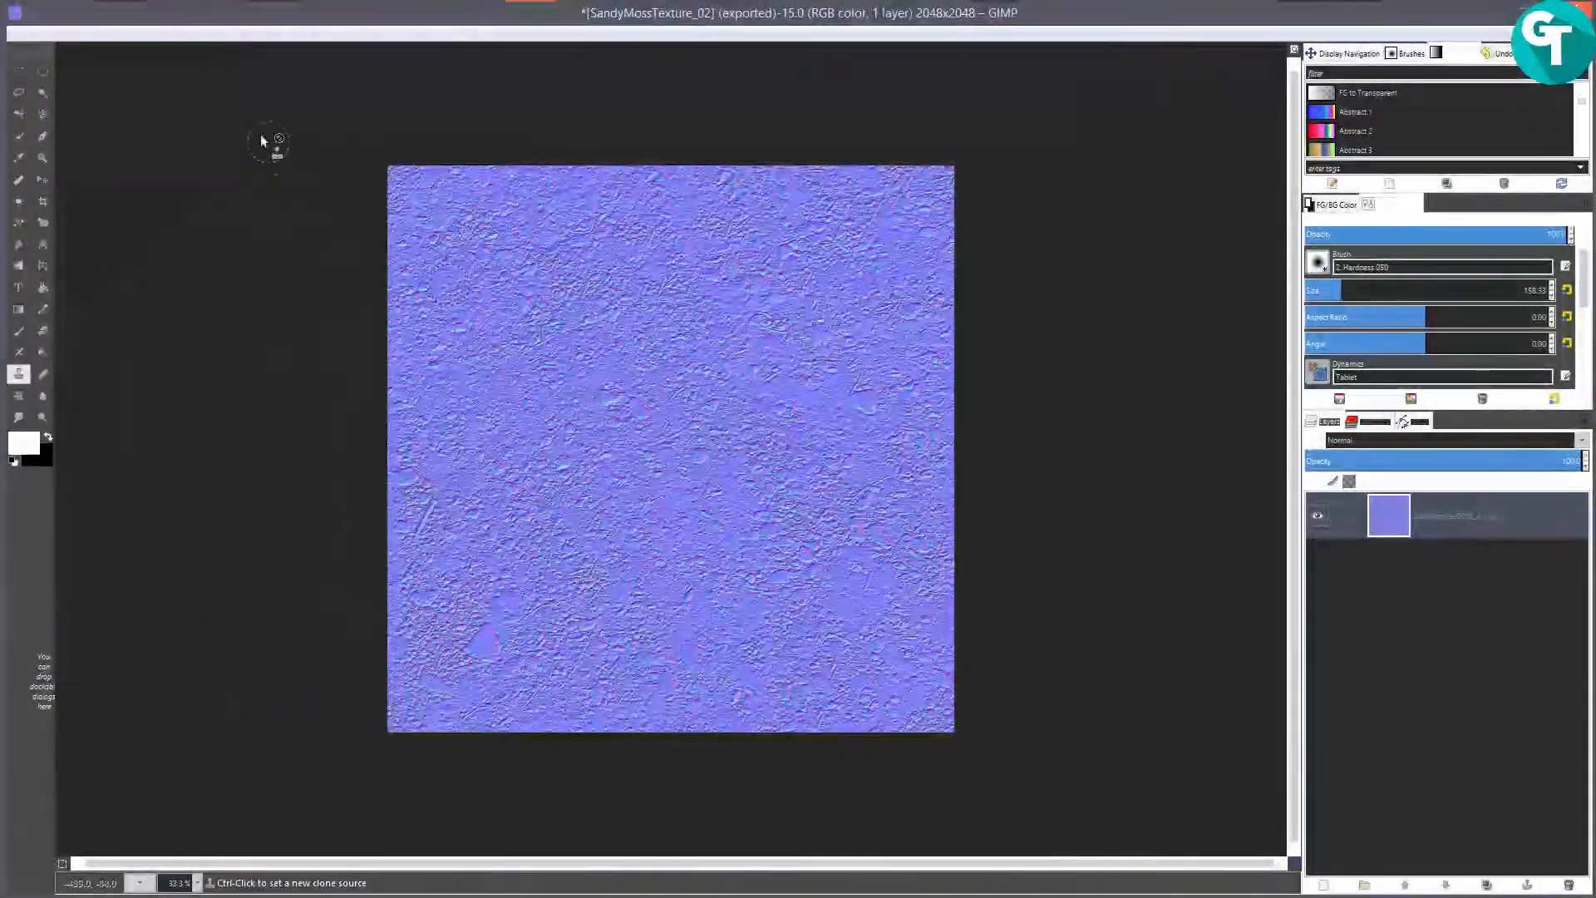
Step: Export the normal map over the existing SandyMossTexture_02.jpeg
click(19, 33)
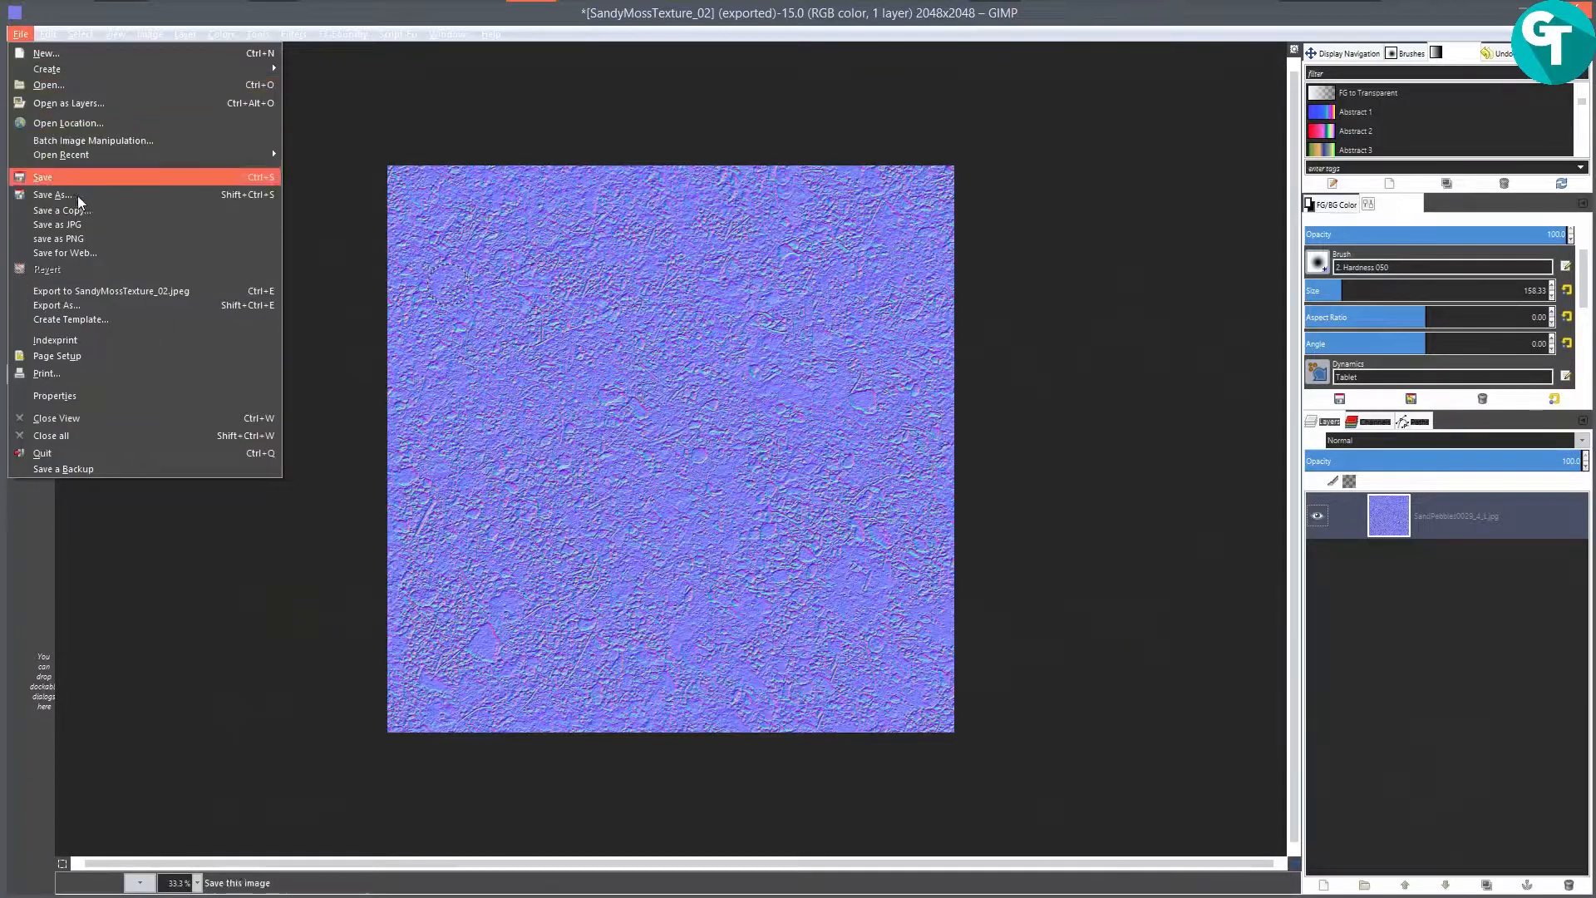
click(108, 303)
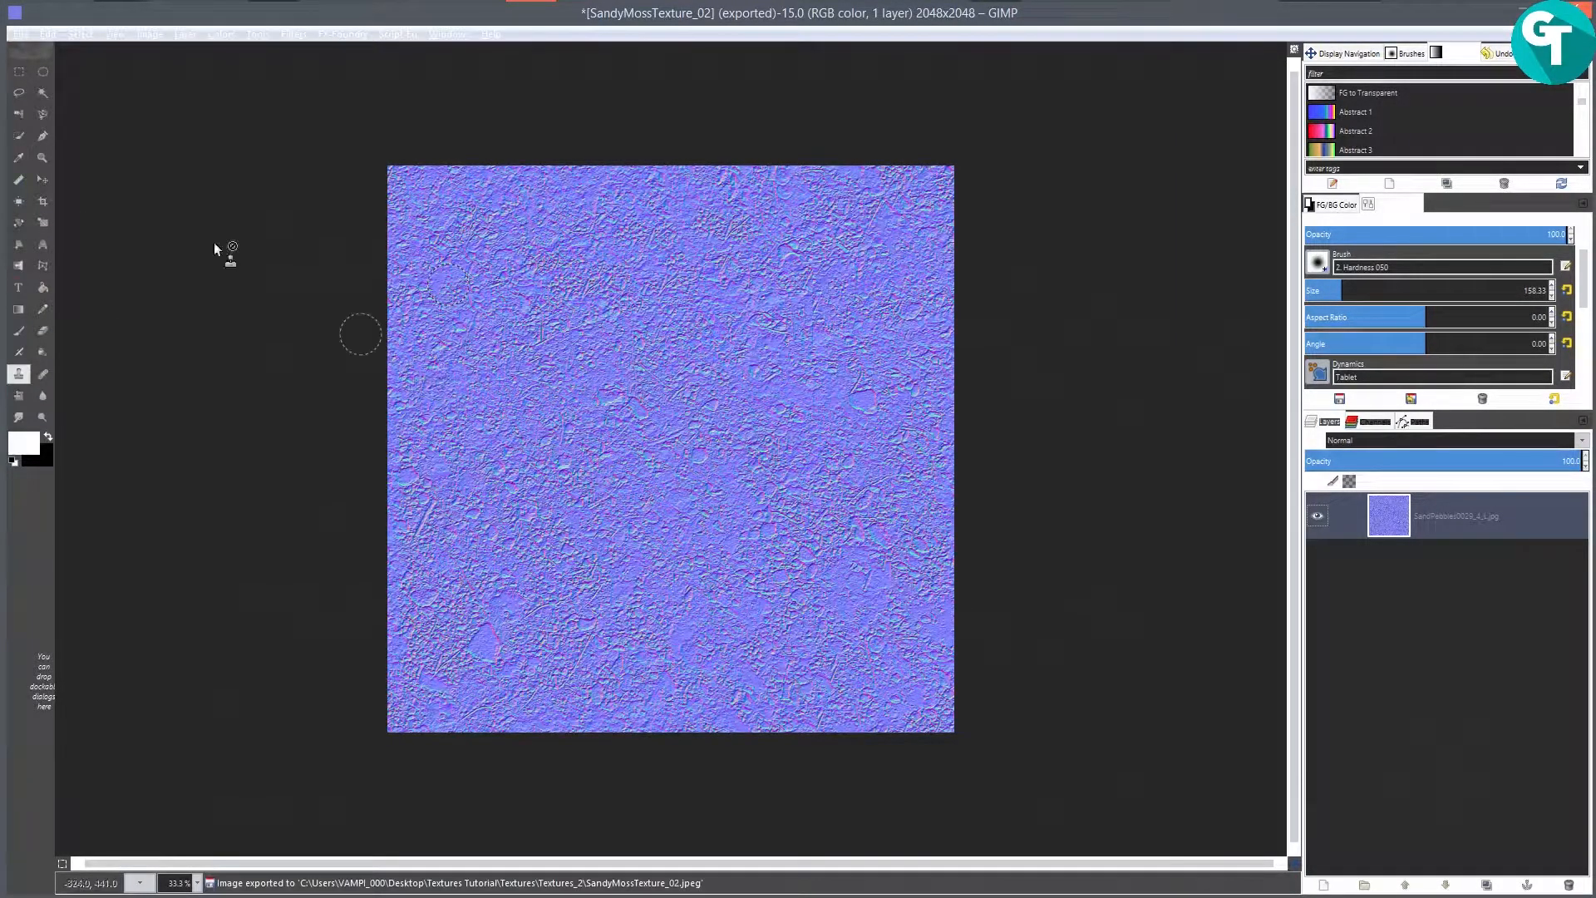
Step: Export the normal map as SandyMossTexture_02_NM.jpeg in the Textures_2 folder at JPEG quality 100
click(35, 33)
mouse_move(20, 34)
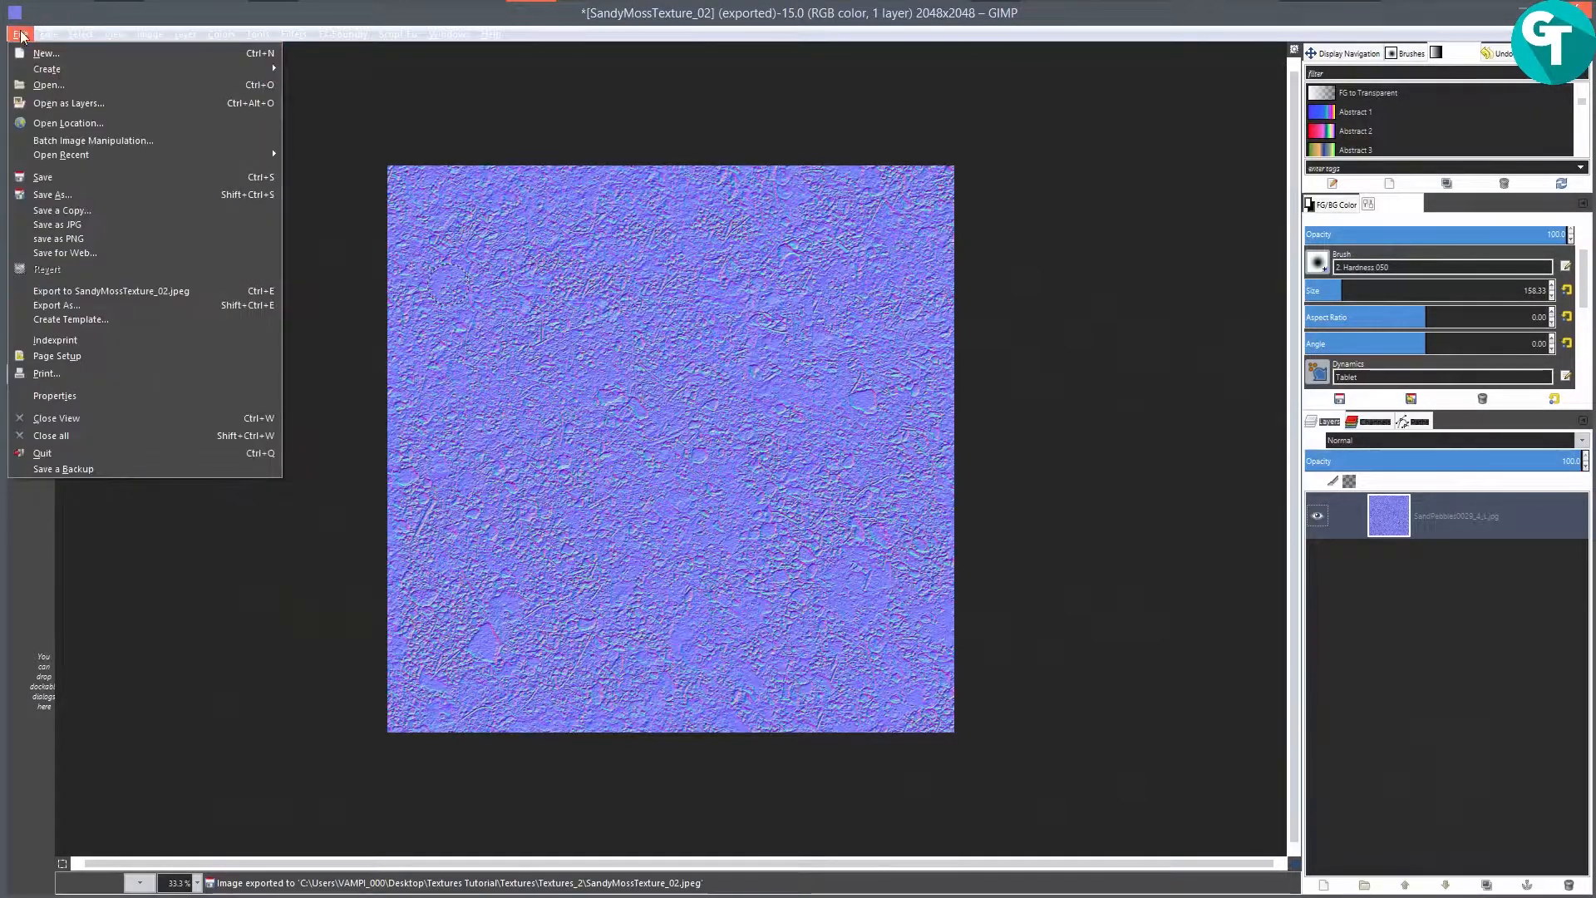
click(87, 311)
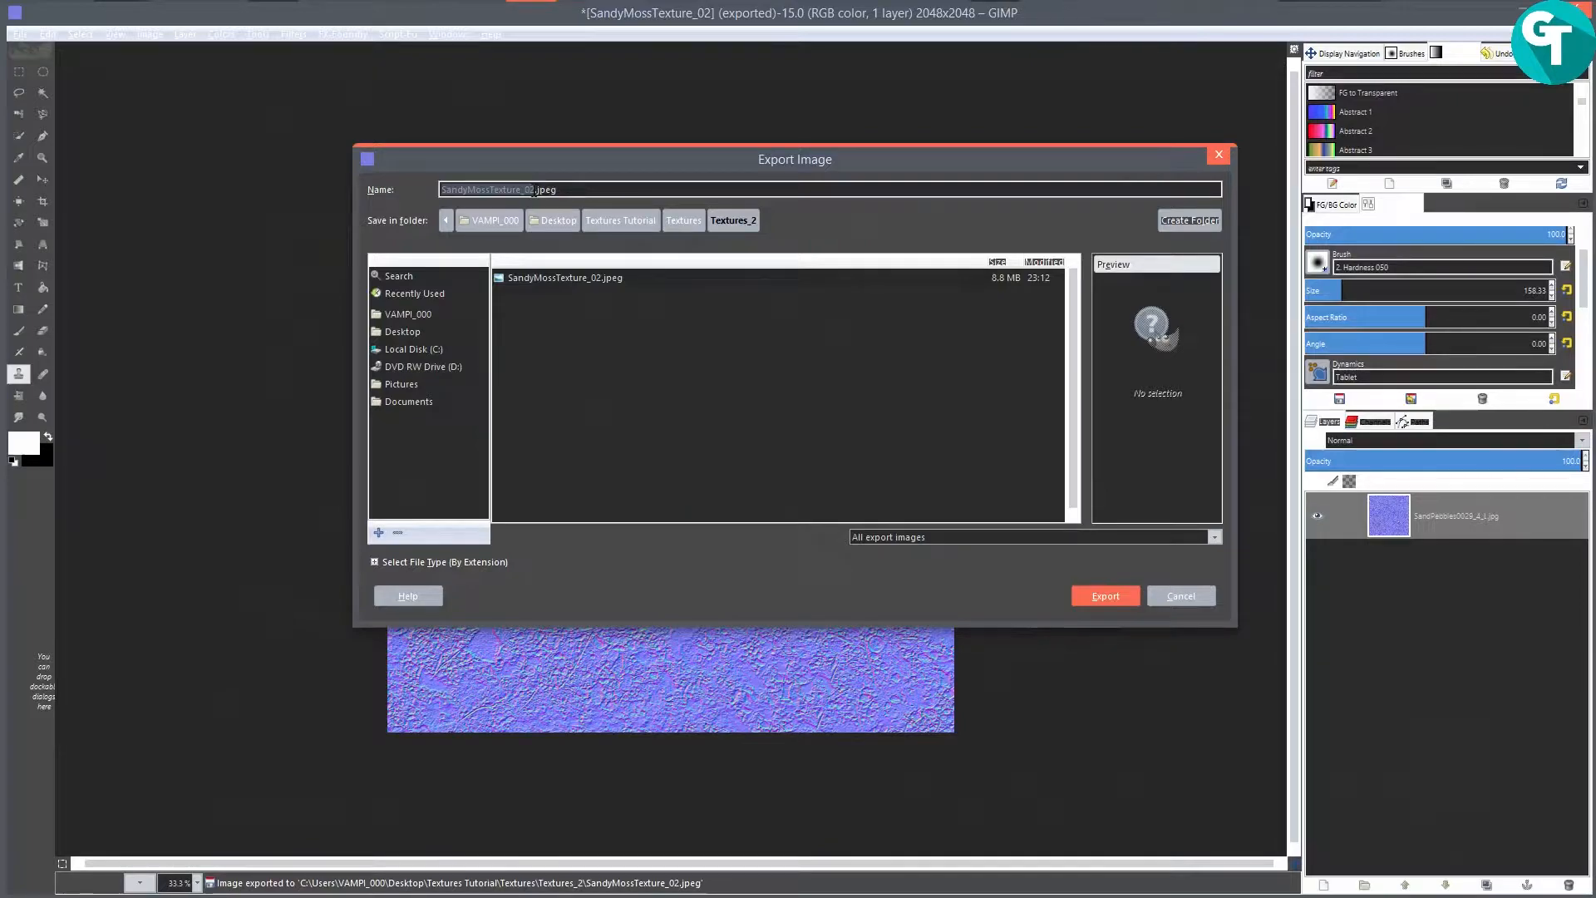
click(535, 189)
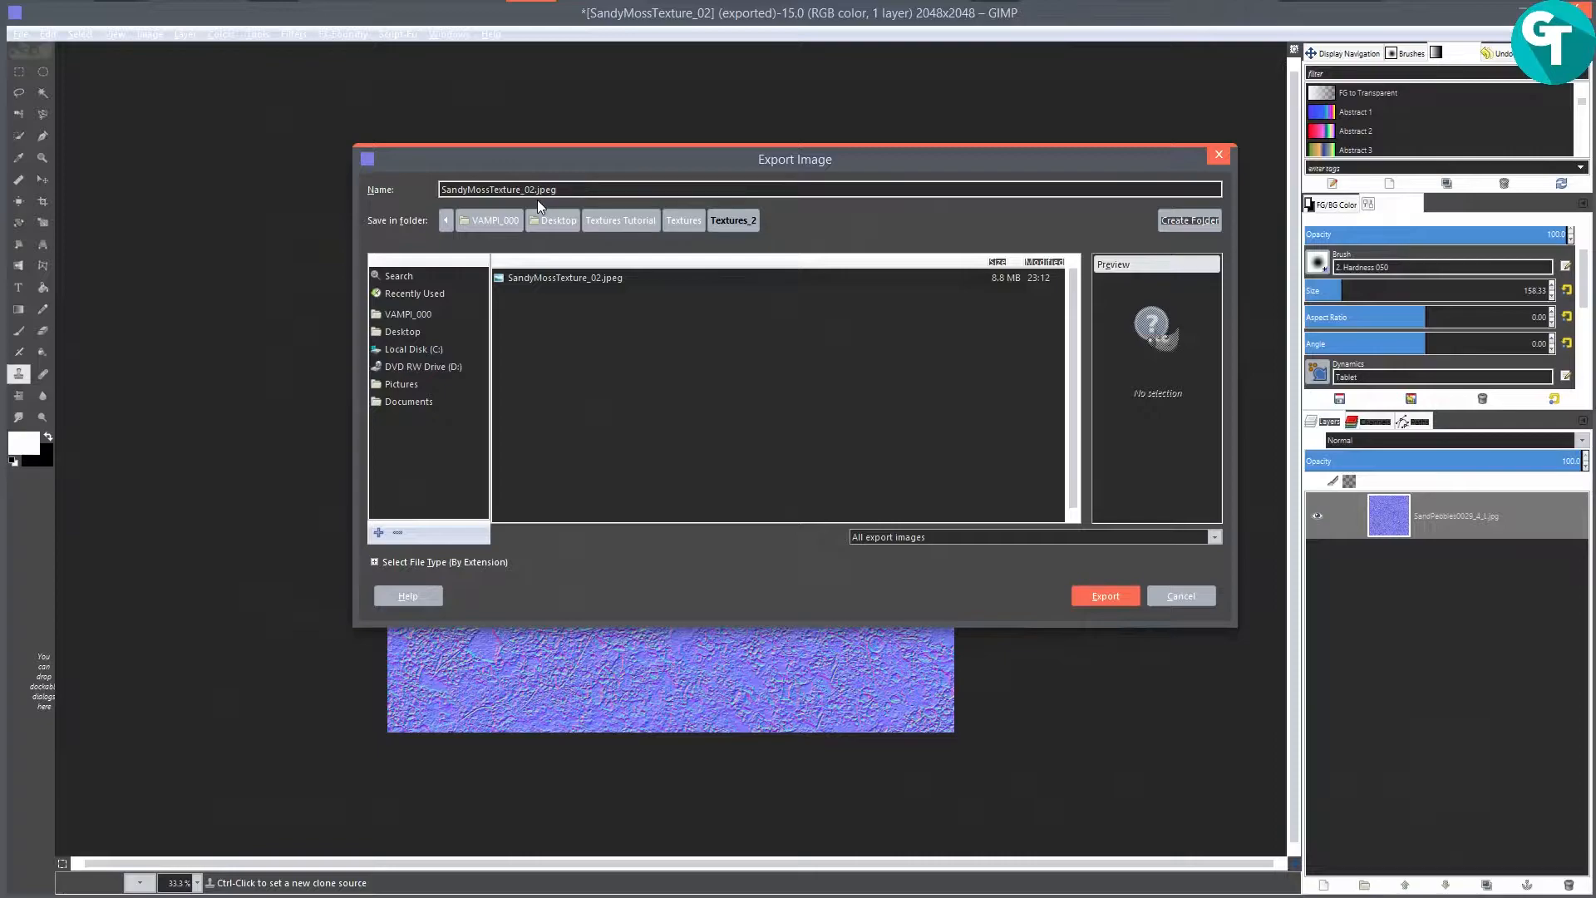
text(_NM)
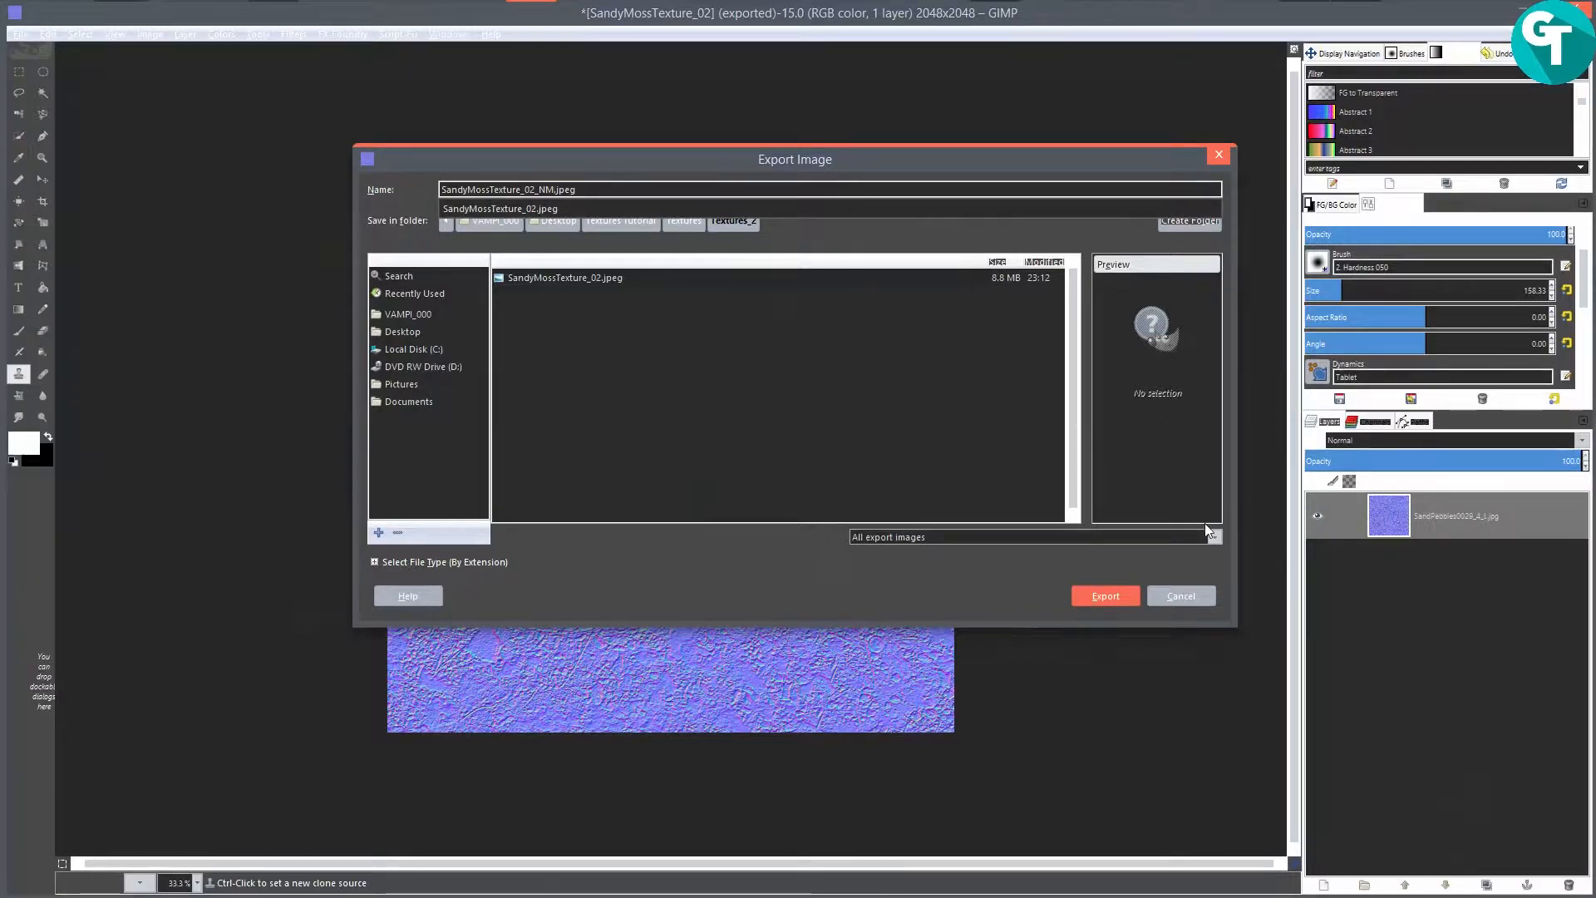
click(1109, 596)
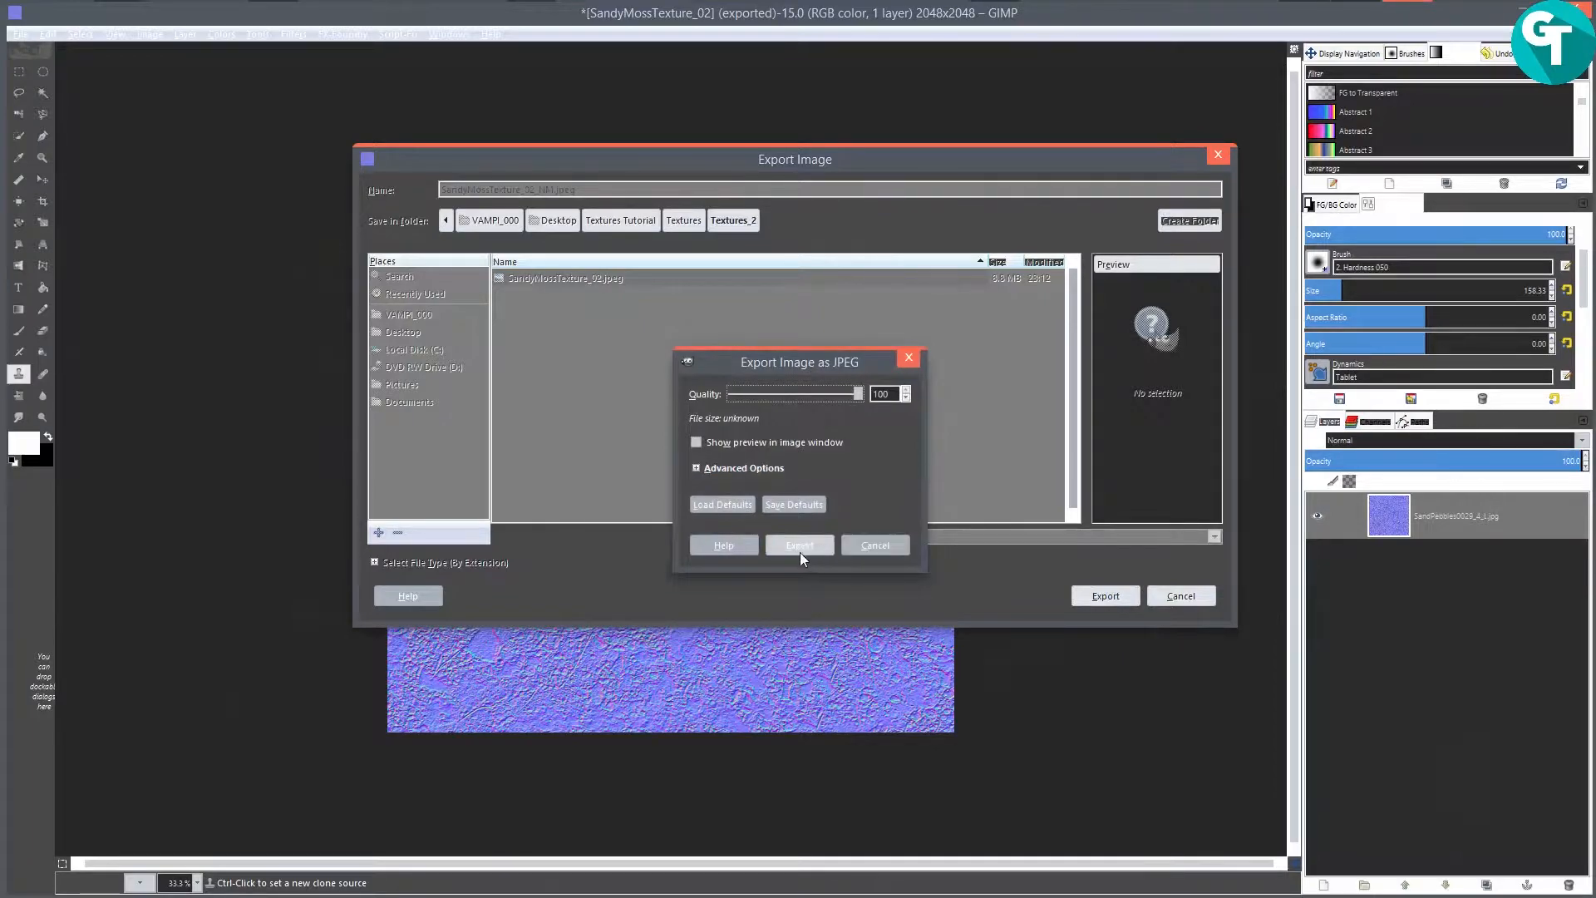
click(802, 552)
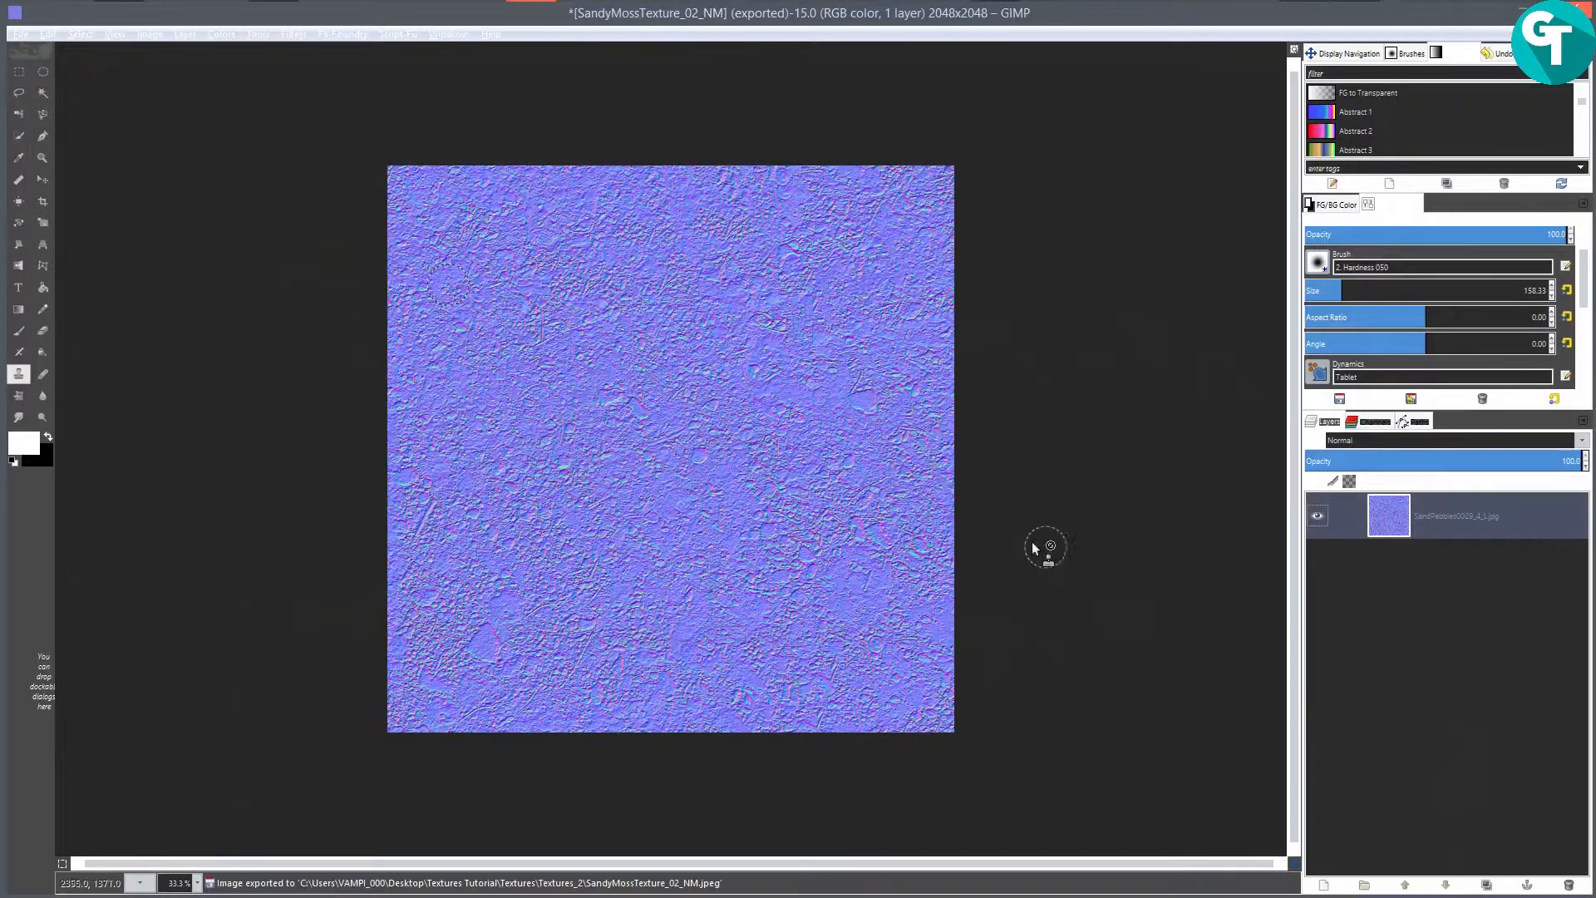
Step: Switch to File Explorer, check the exported files in the Textures_2 folder and return to the Textures folder
click(118, 12)
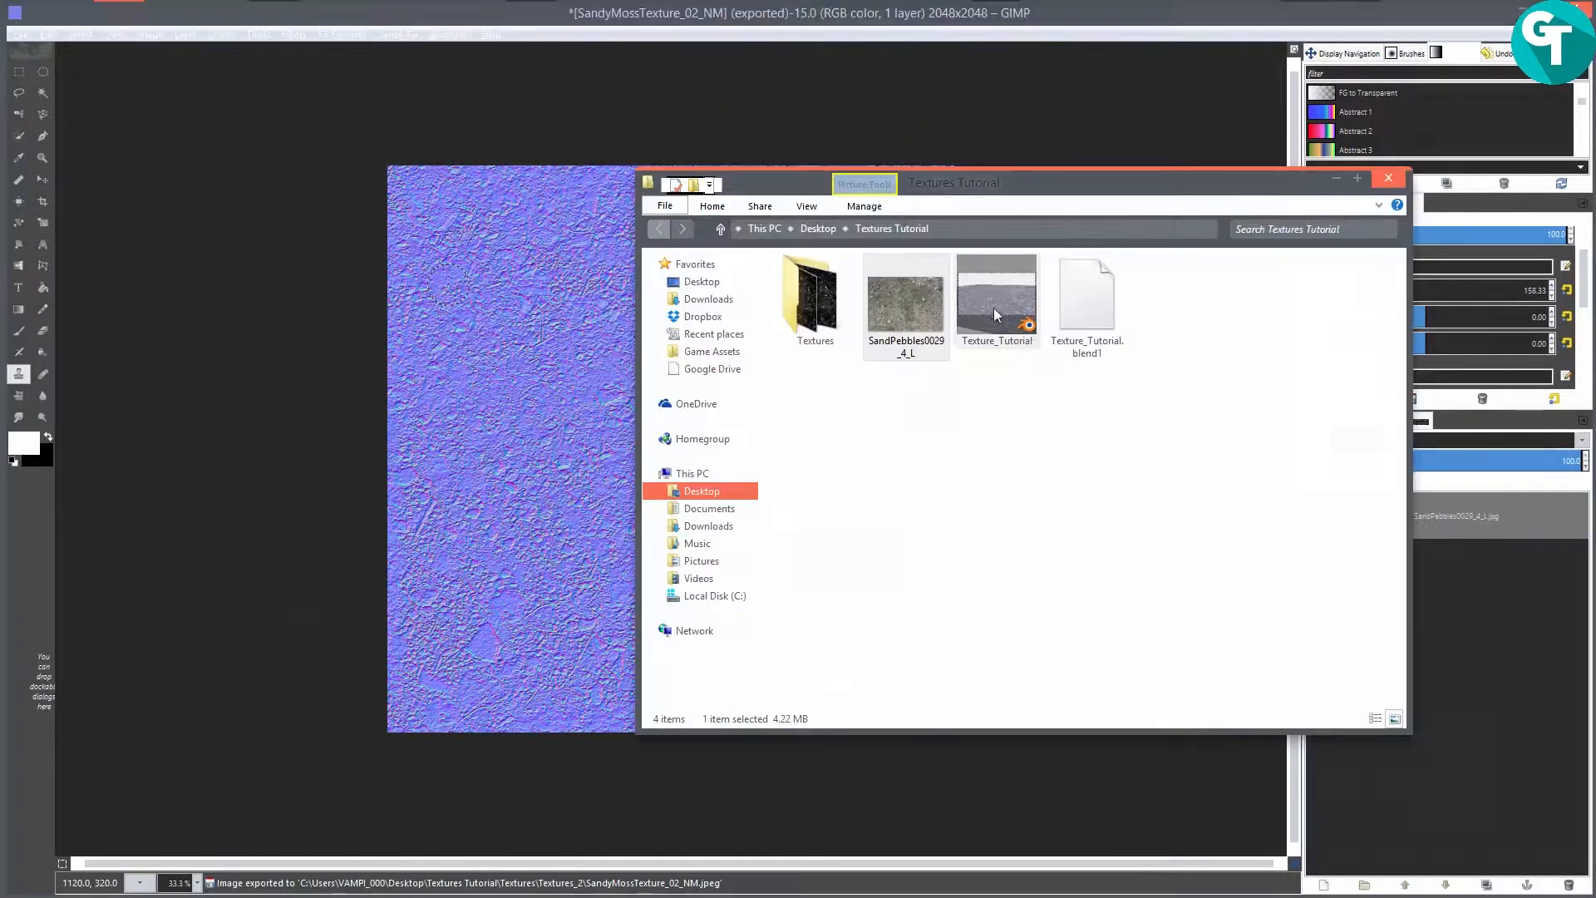
double_click(814, 291)
double_click(816, 283)
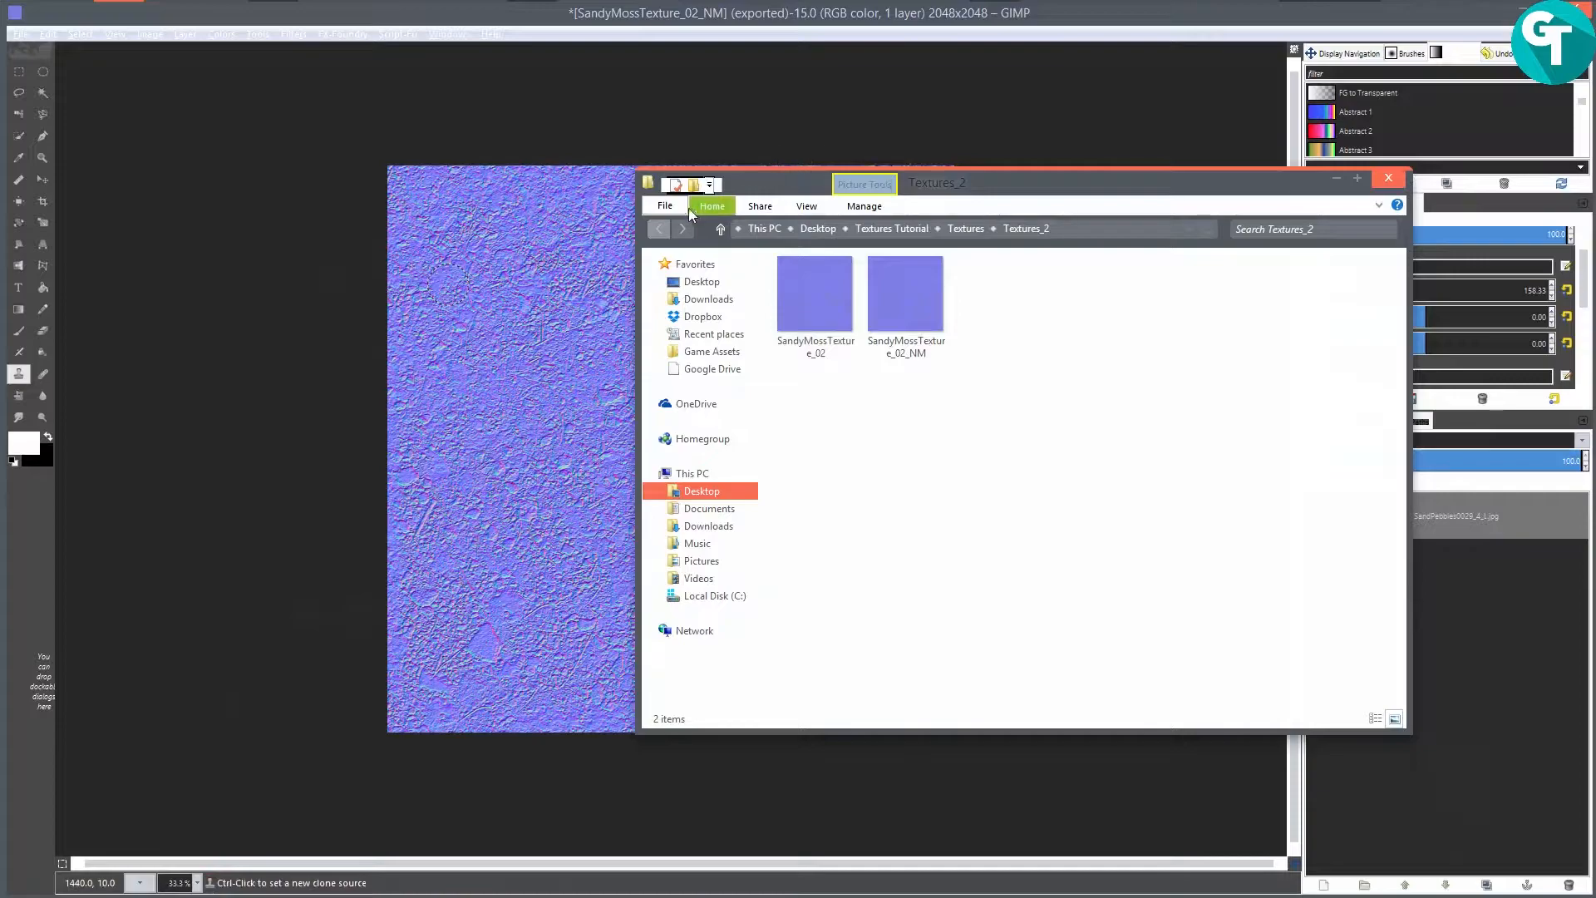
click(659, 228)
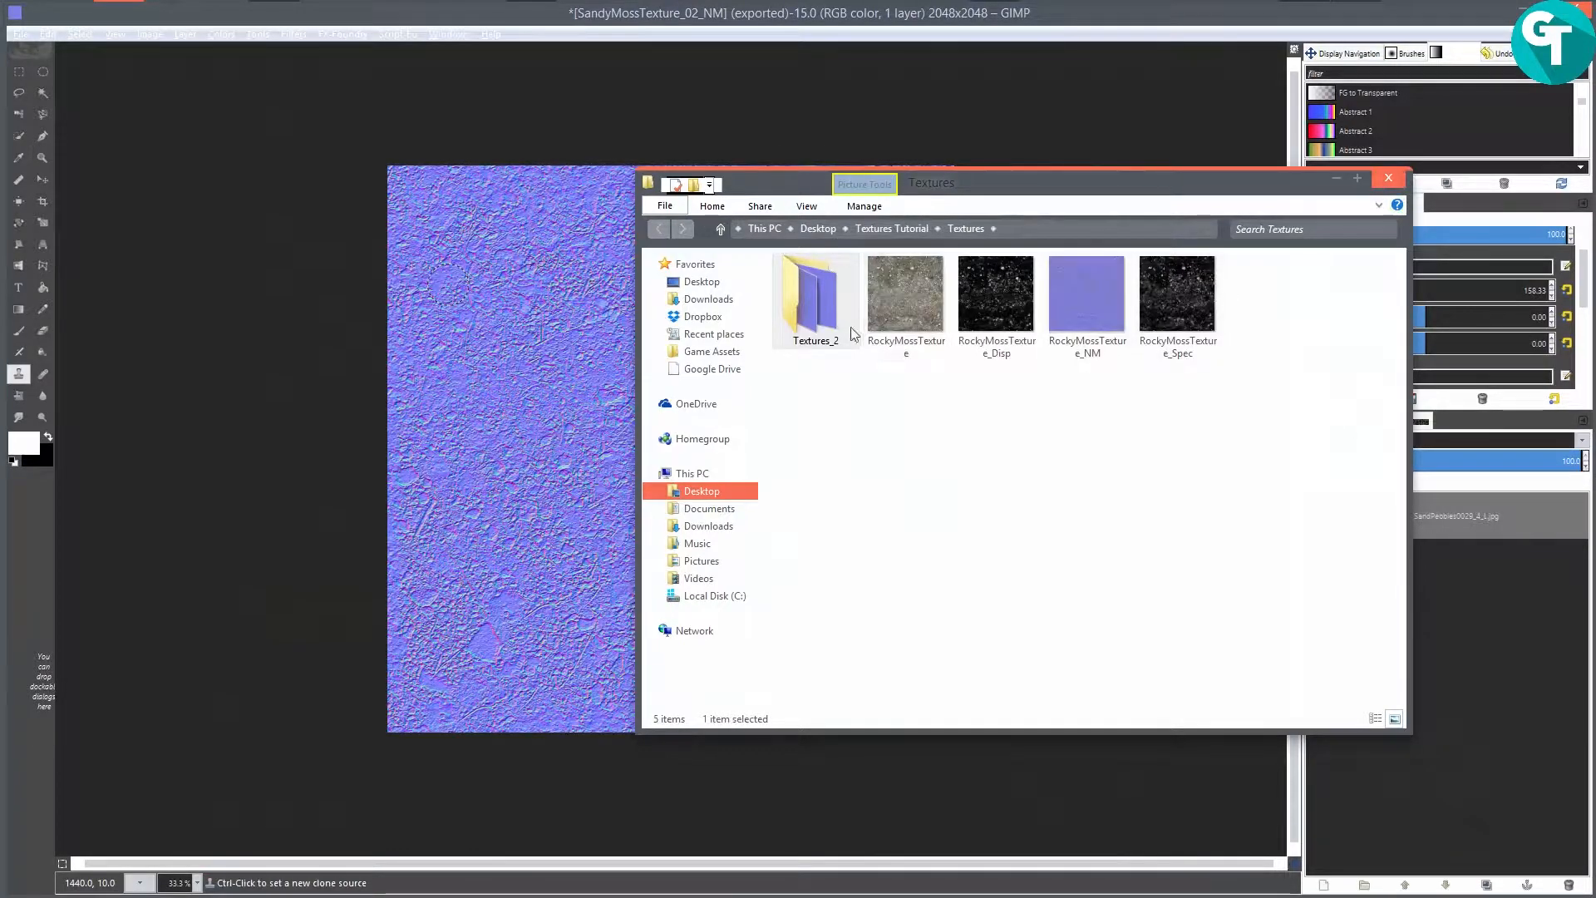
Step: Bring RockyMossTexture from the Textures folder into the open GIMP image as a layer and delete the normal map layer
drag(1035, 177, 900, 114)
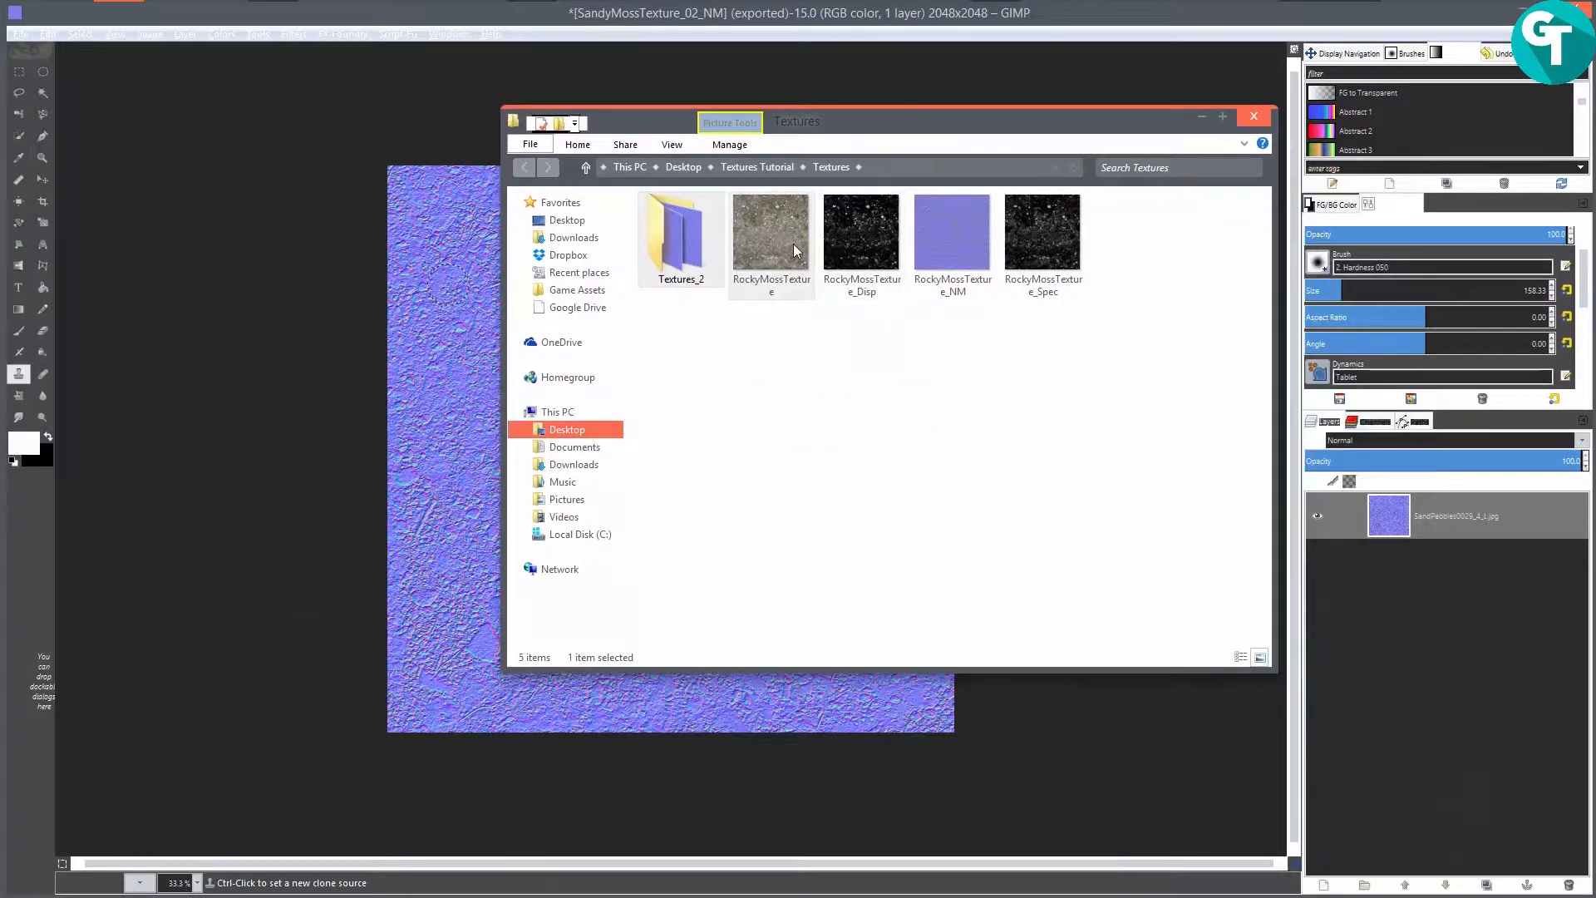
drag(774, 252, 685, 18)
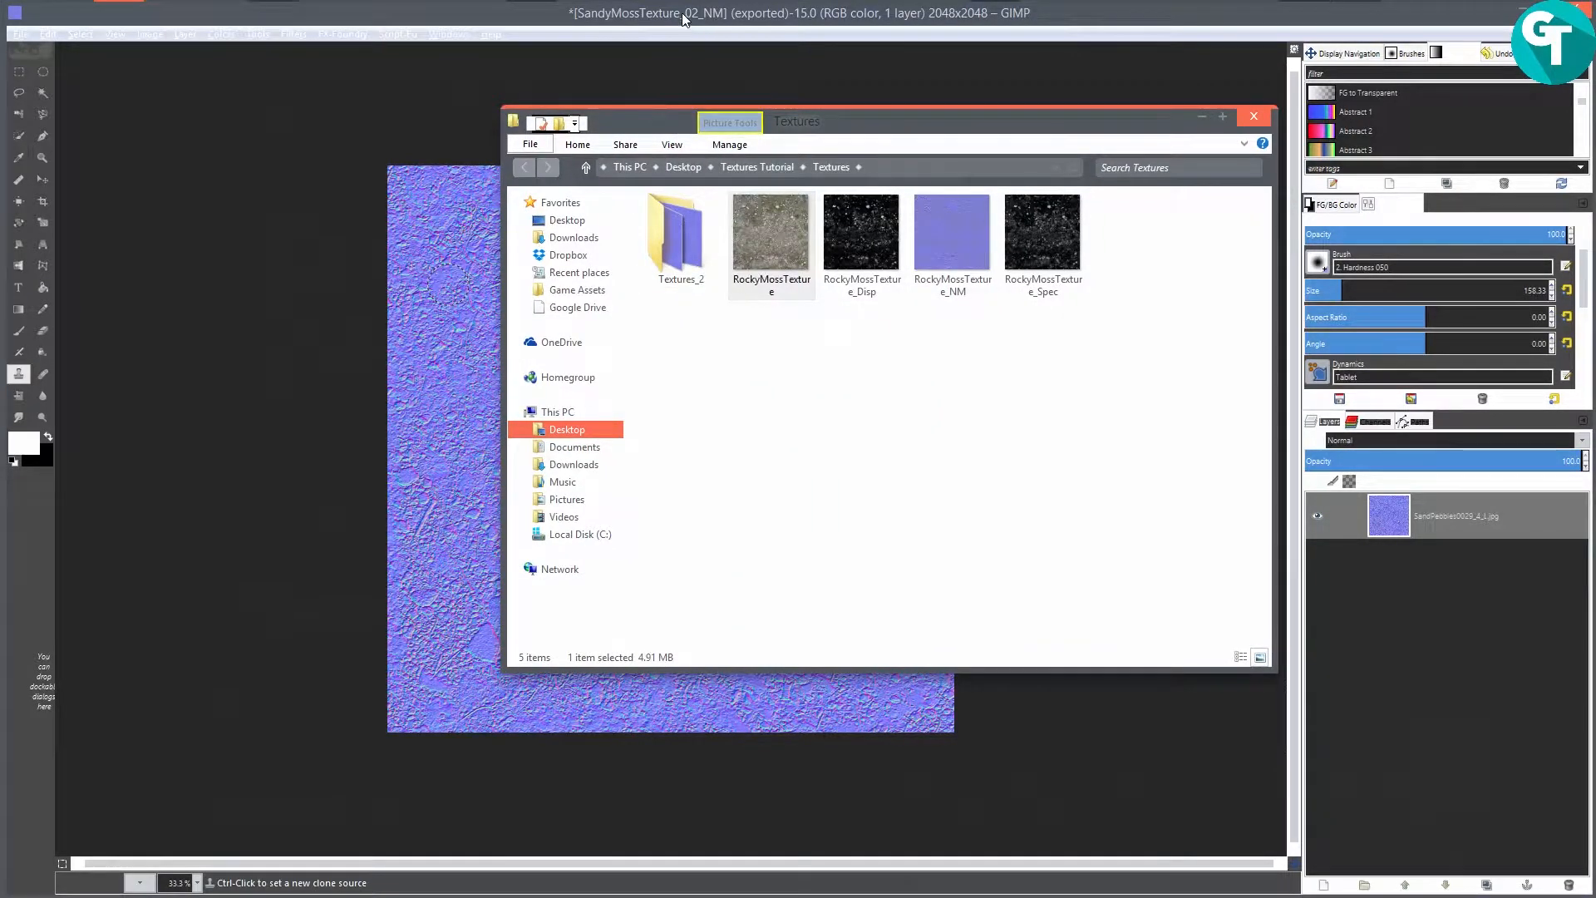
drag(780, 235, 466, 195)
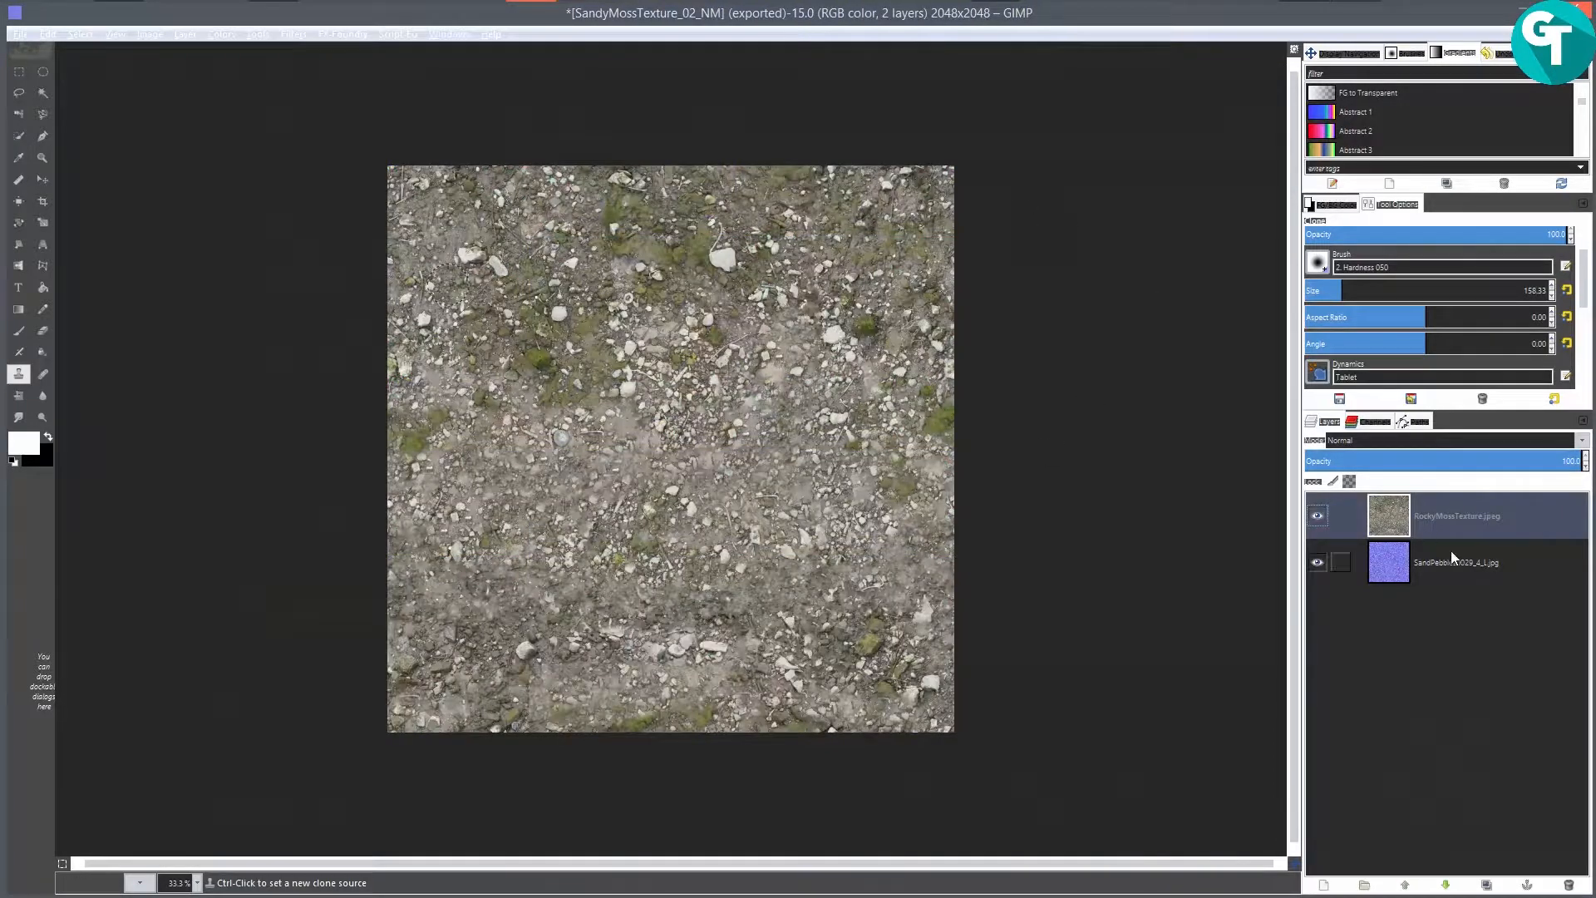
click(1453, 562)
click(1568, 884)
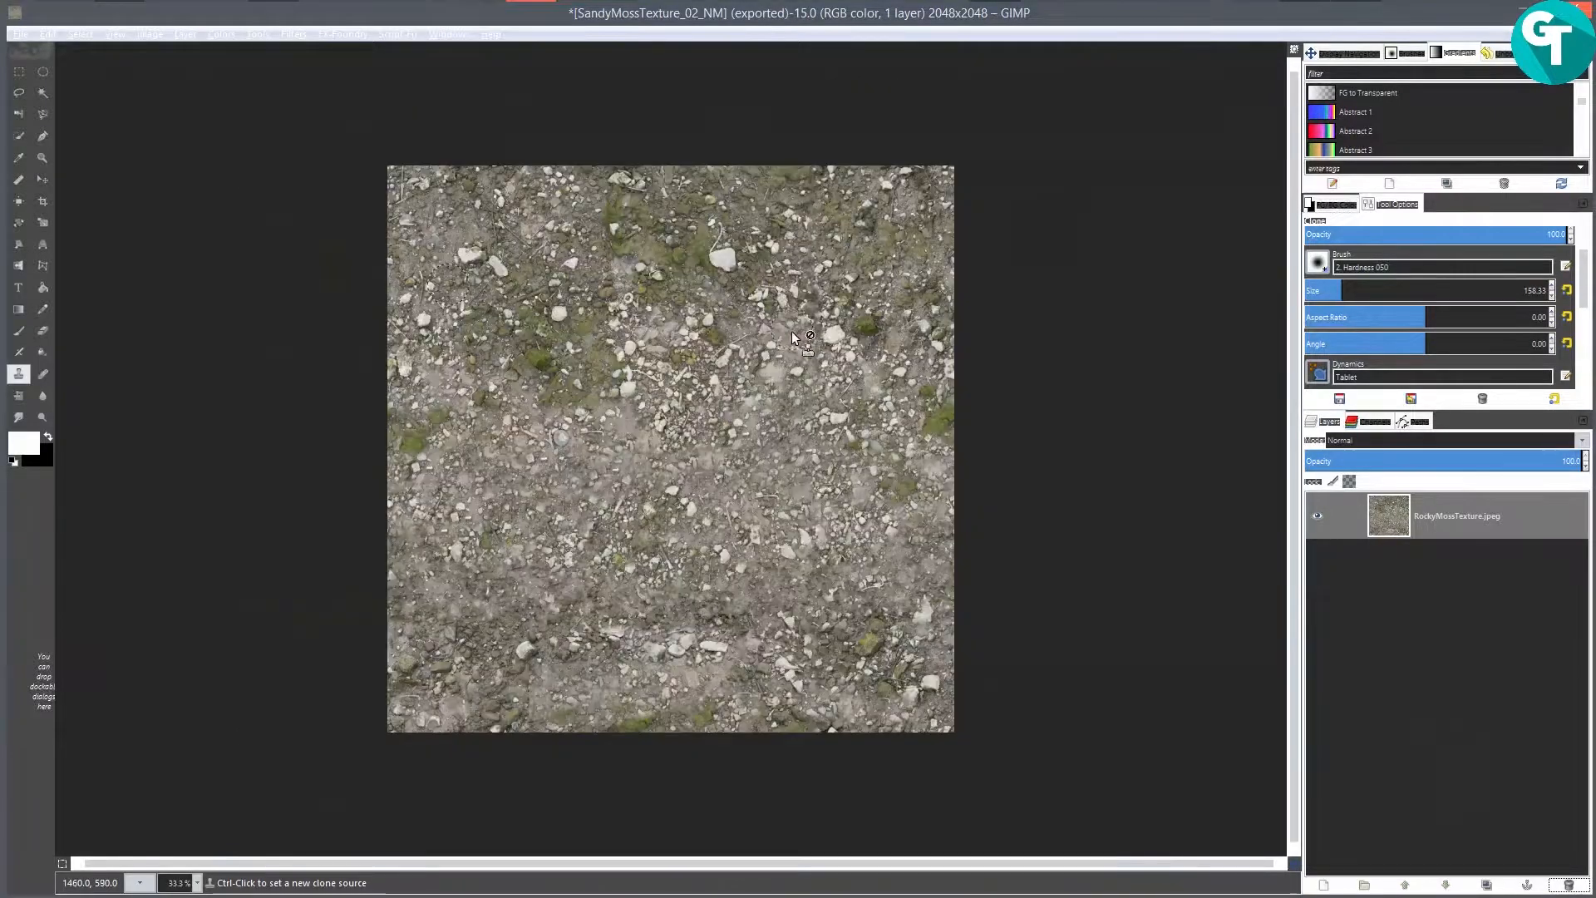
drag(792, 332, 798, 310)
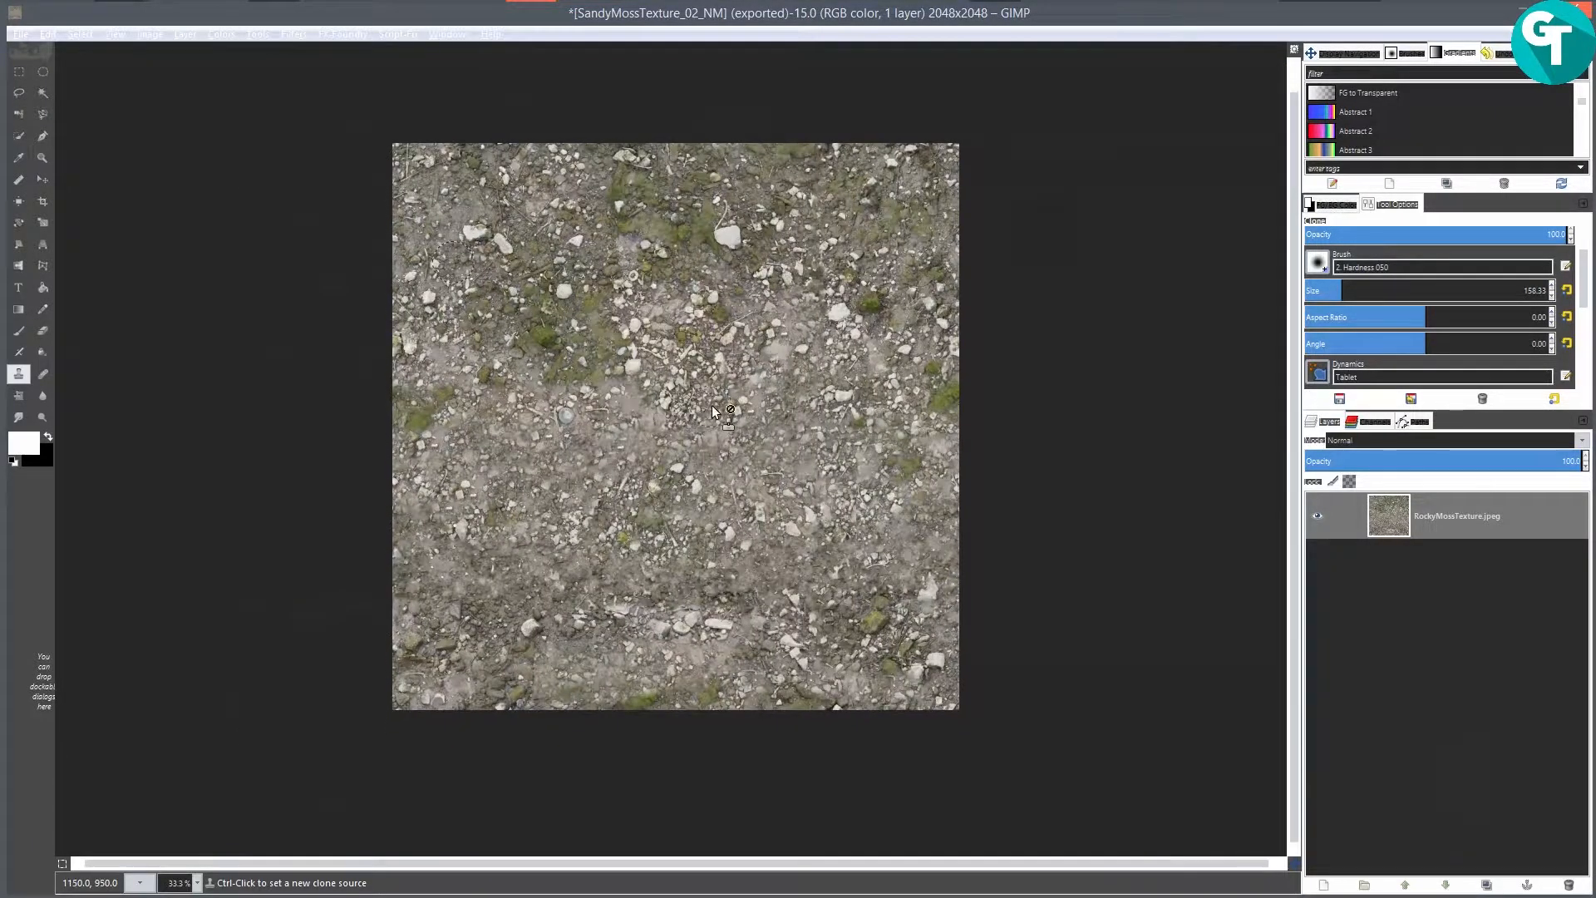
click(19, 34)
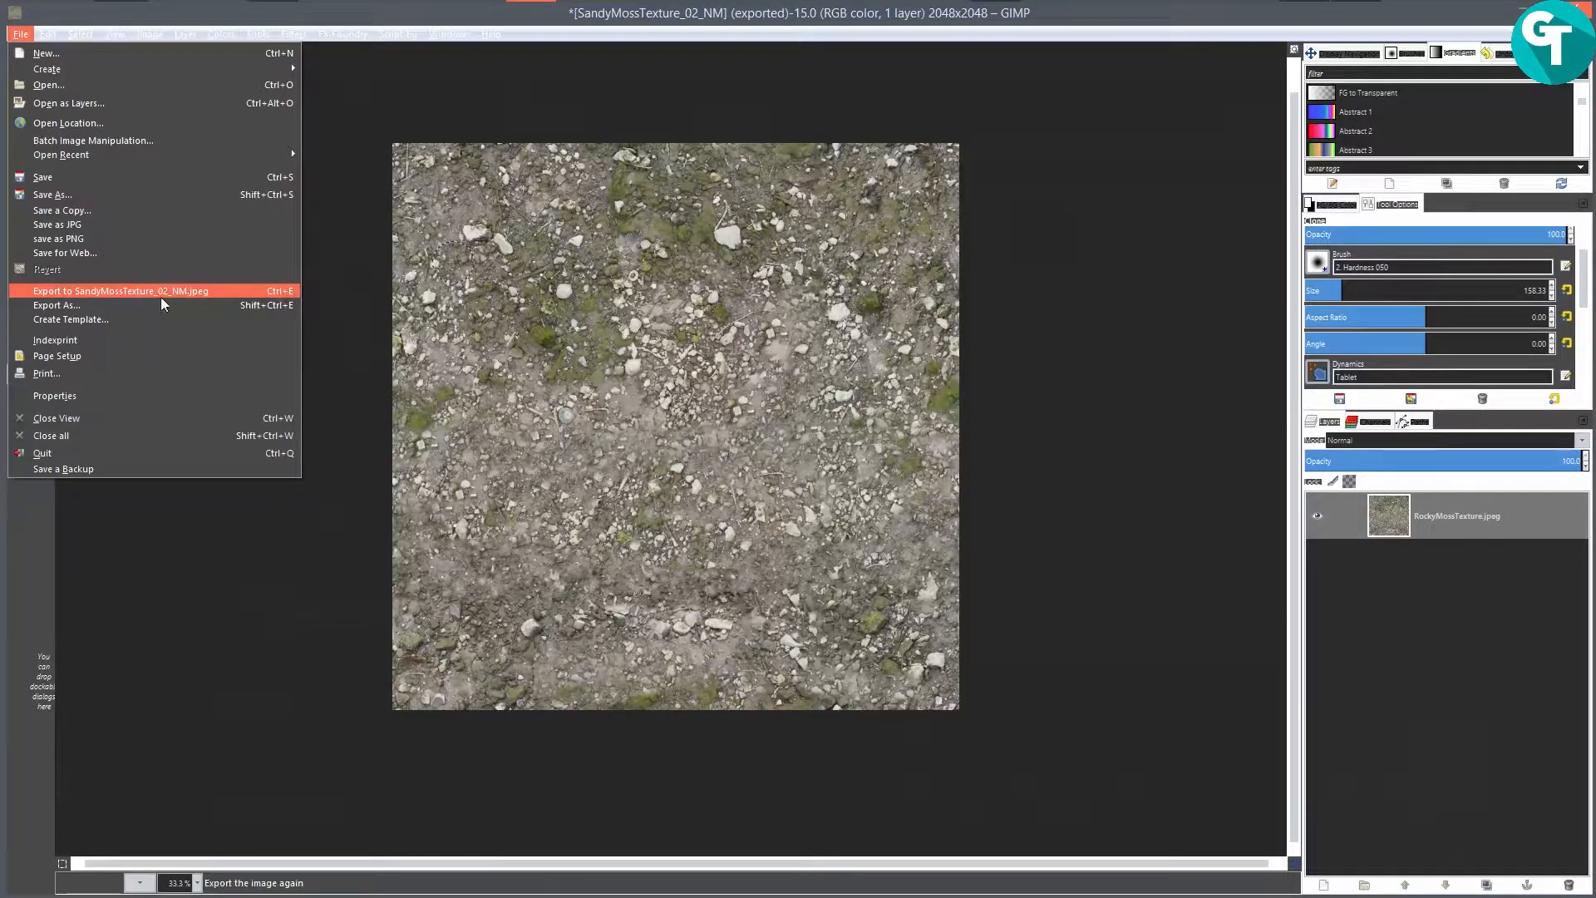
click(931, 13)
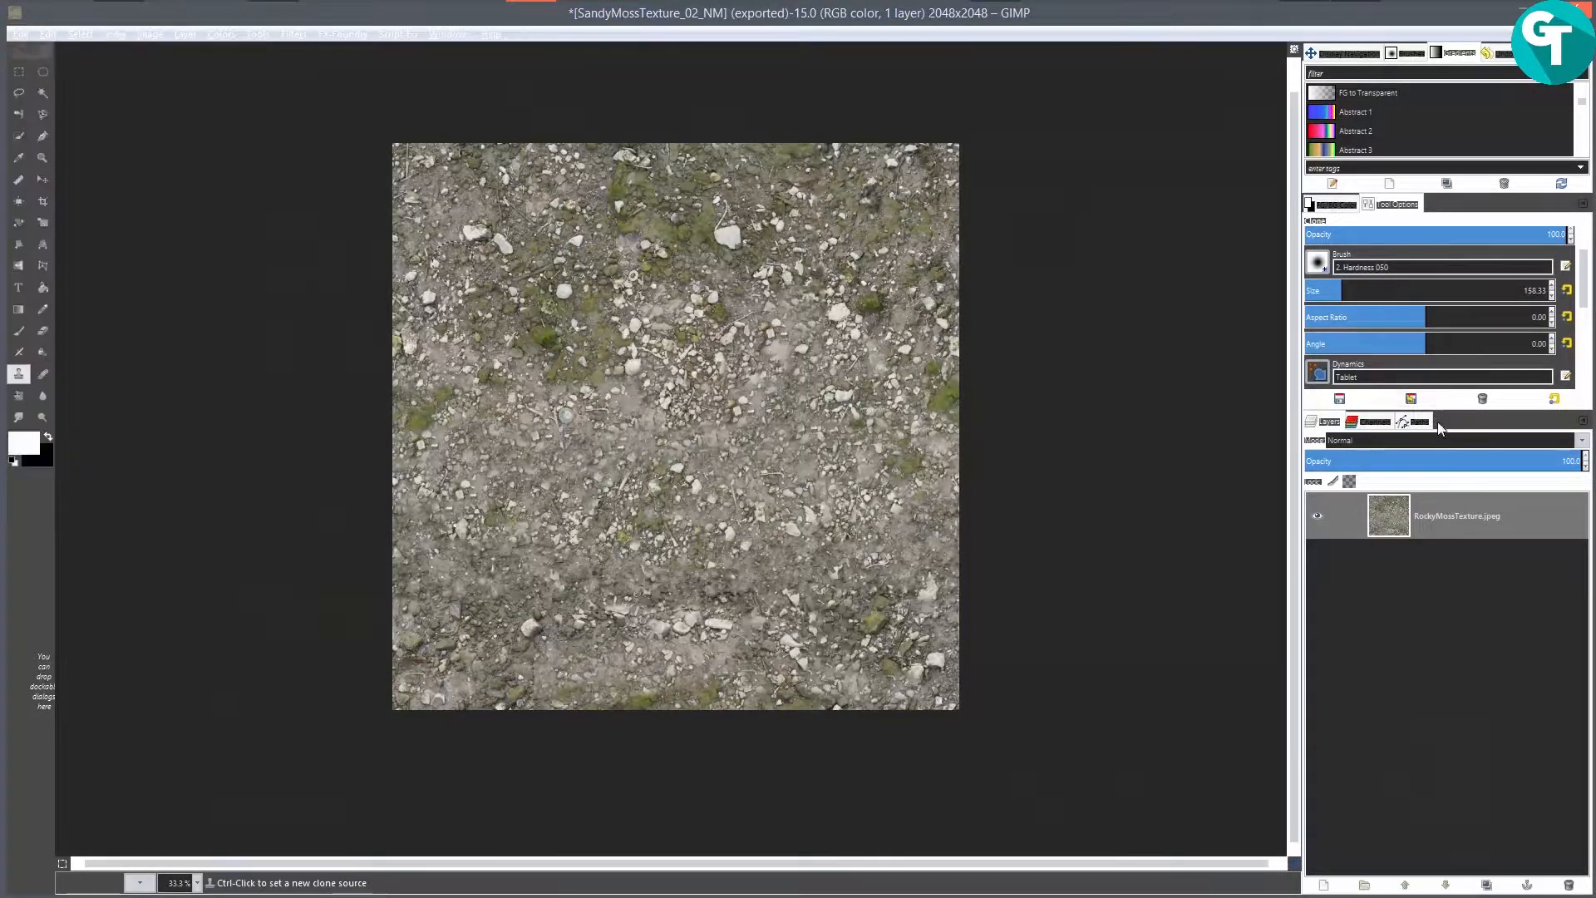
scroll(611, 482, down, 2)
scroll(761, 483, up, 2)
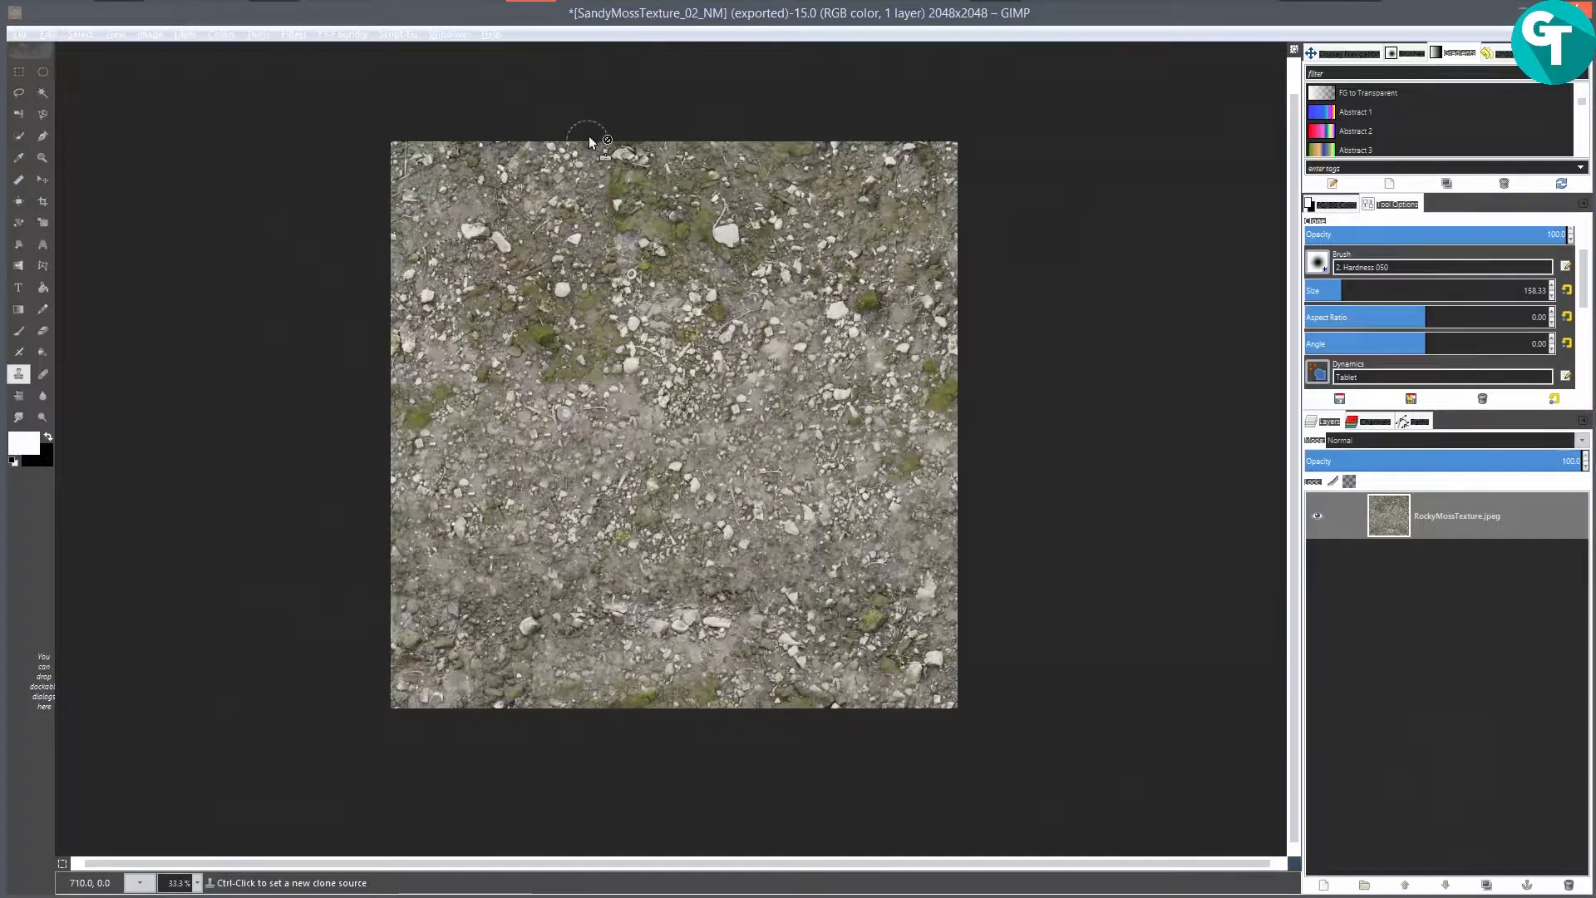
Step: Apply the Bump Map filter to the rocky moss texture with linear map type, azimuth 135, elevation 45 and depth 3
click(20, 34)
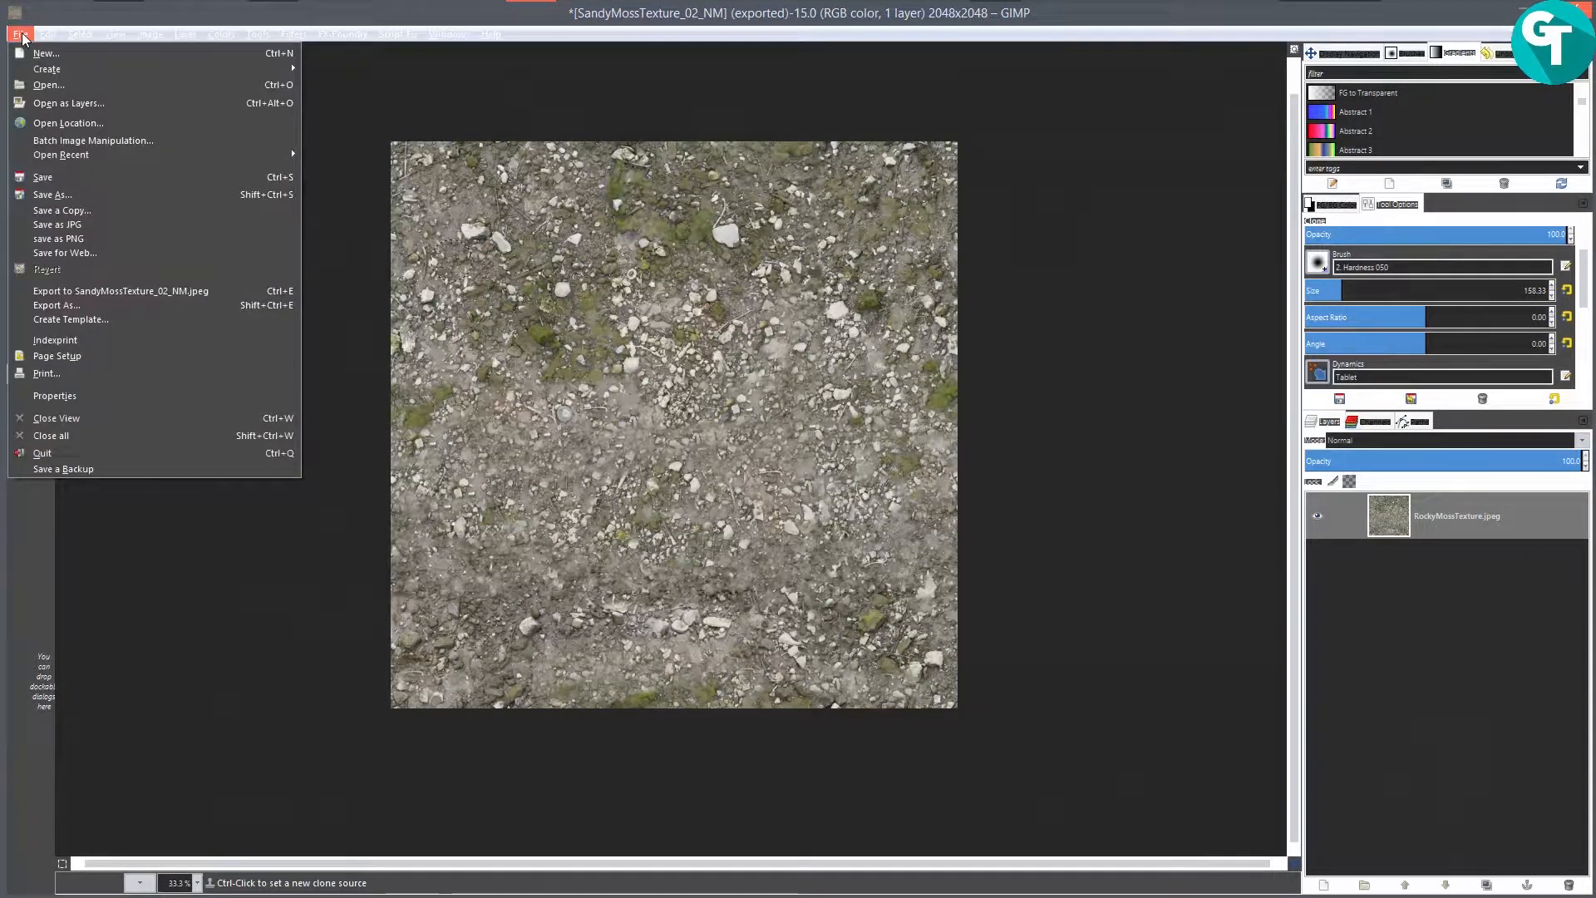
mouse_move(283, 38)
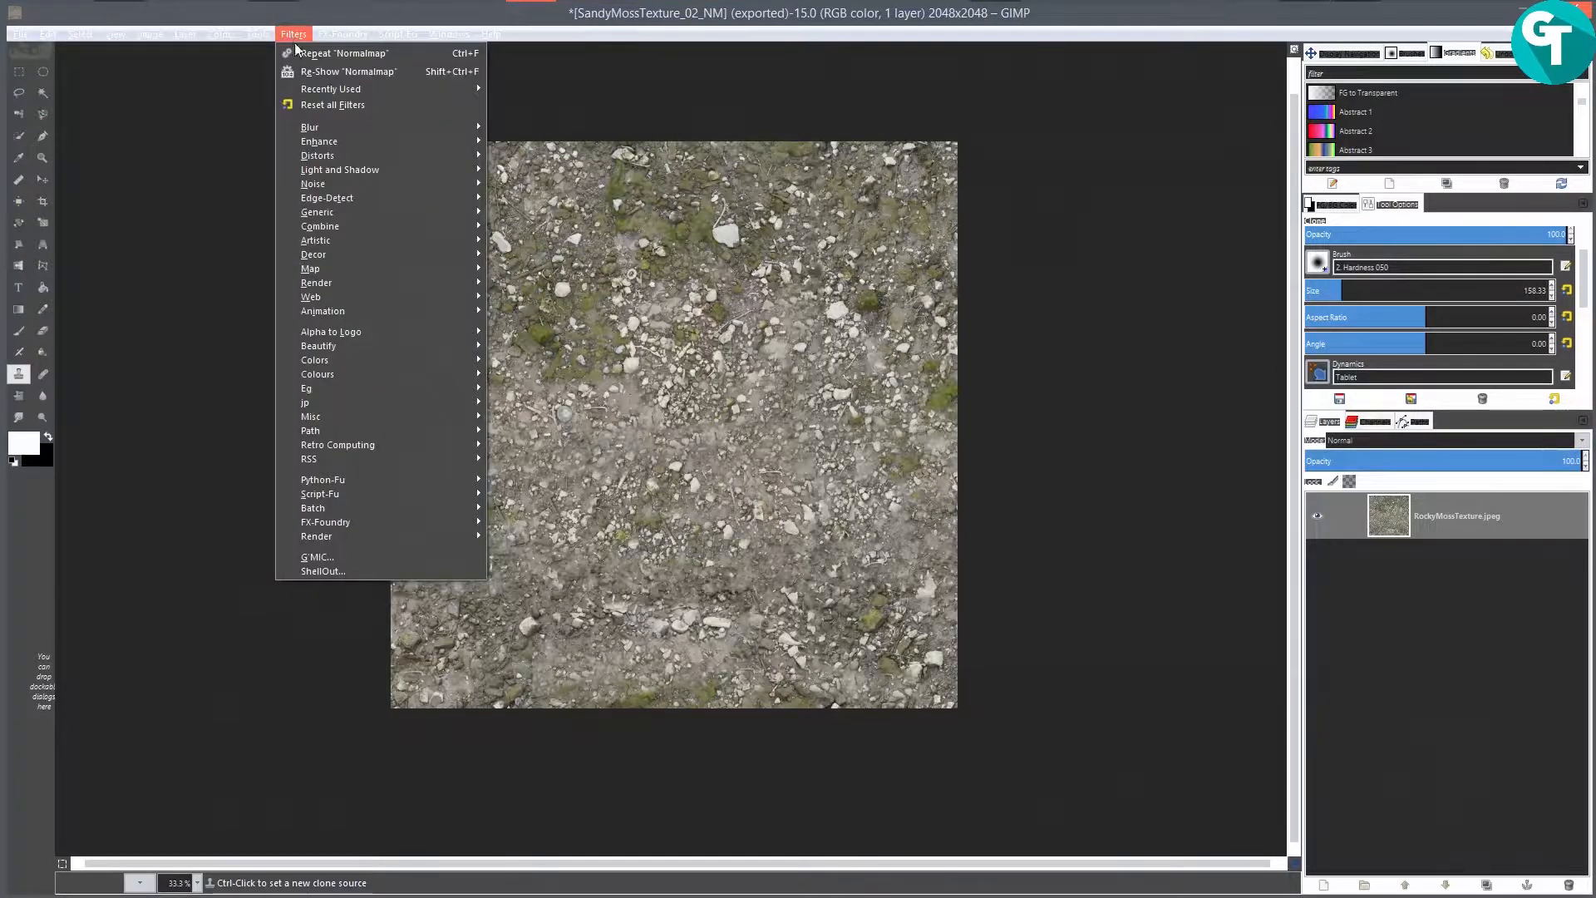
mouse_move(435, 266)
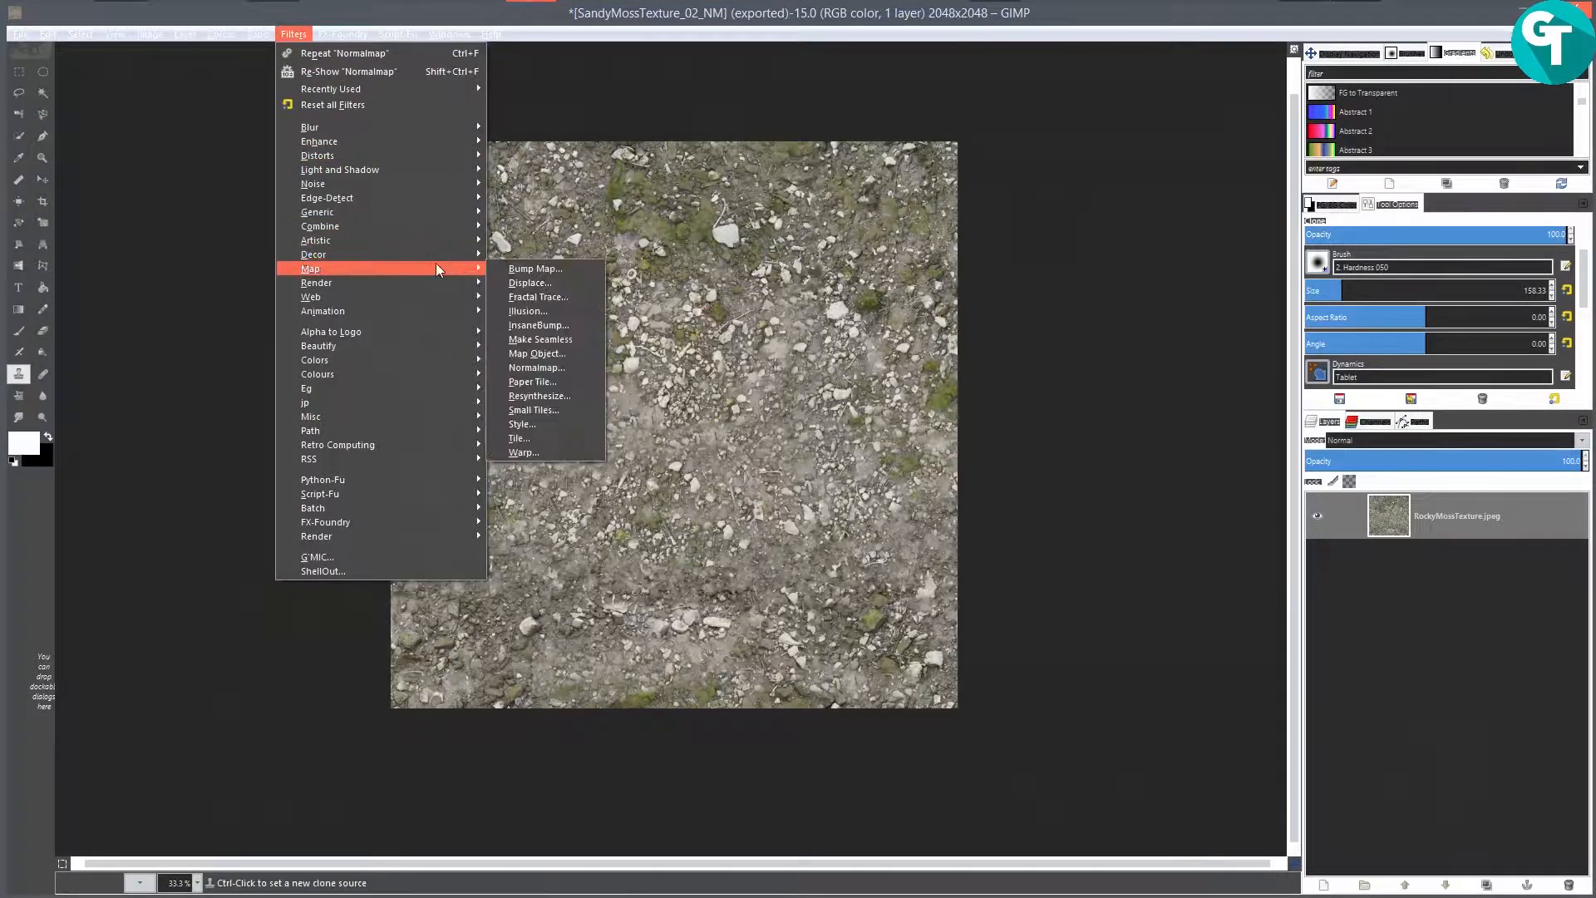
click(542, 270)
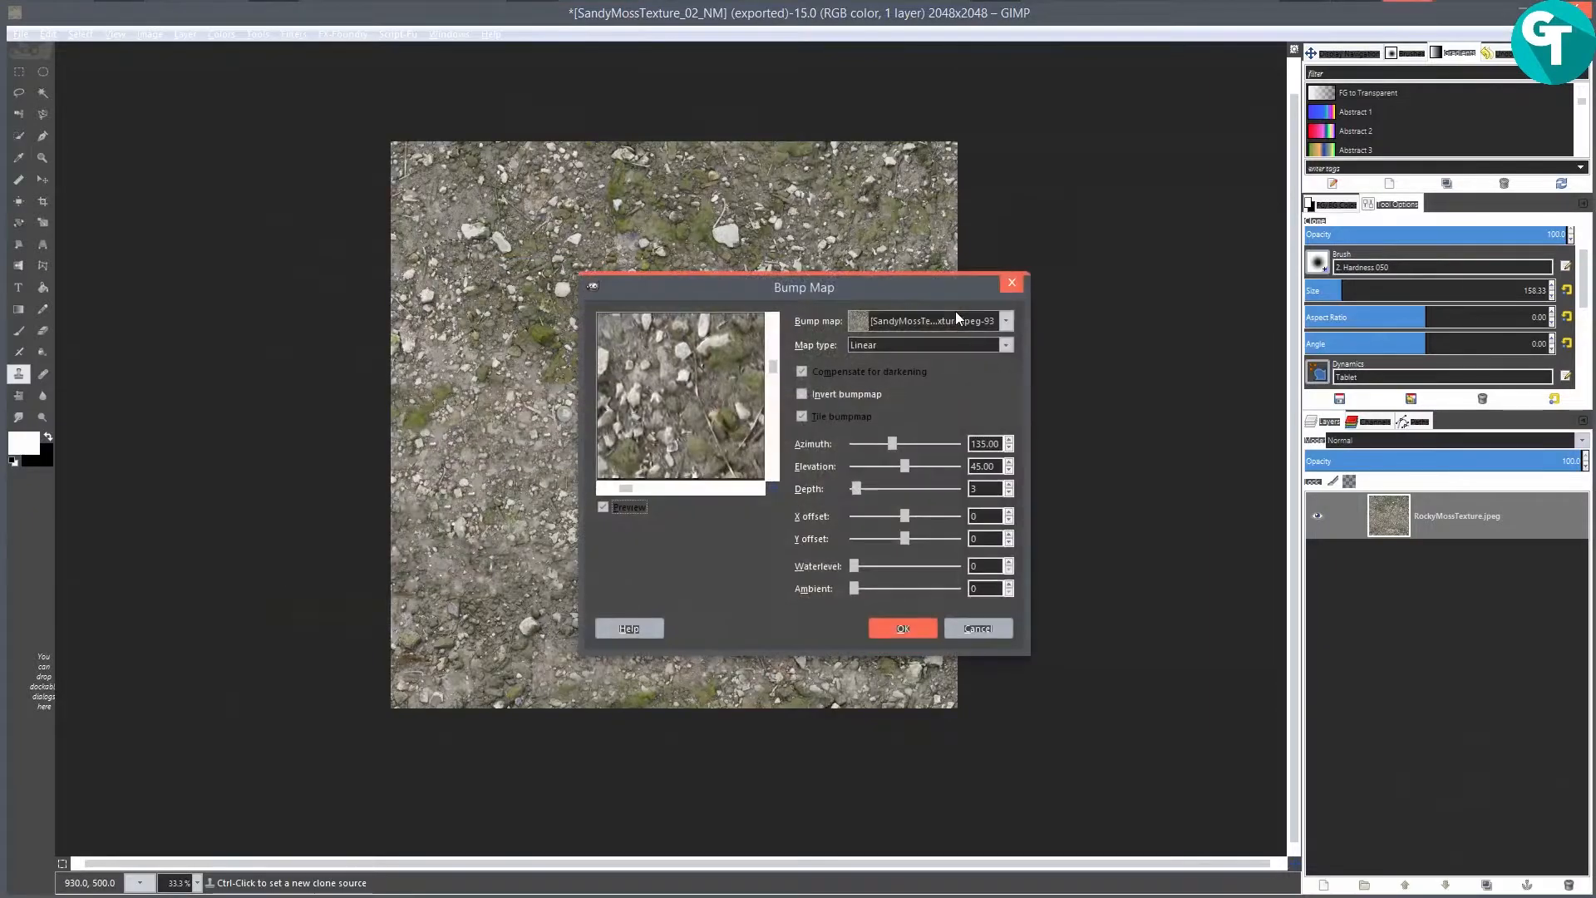
drag(732, 407, 667, 324)
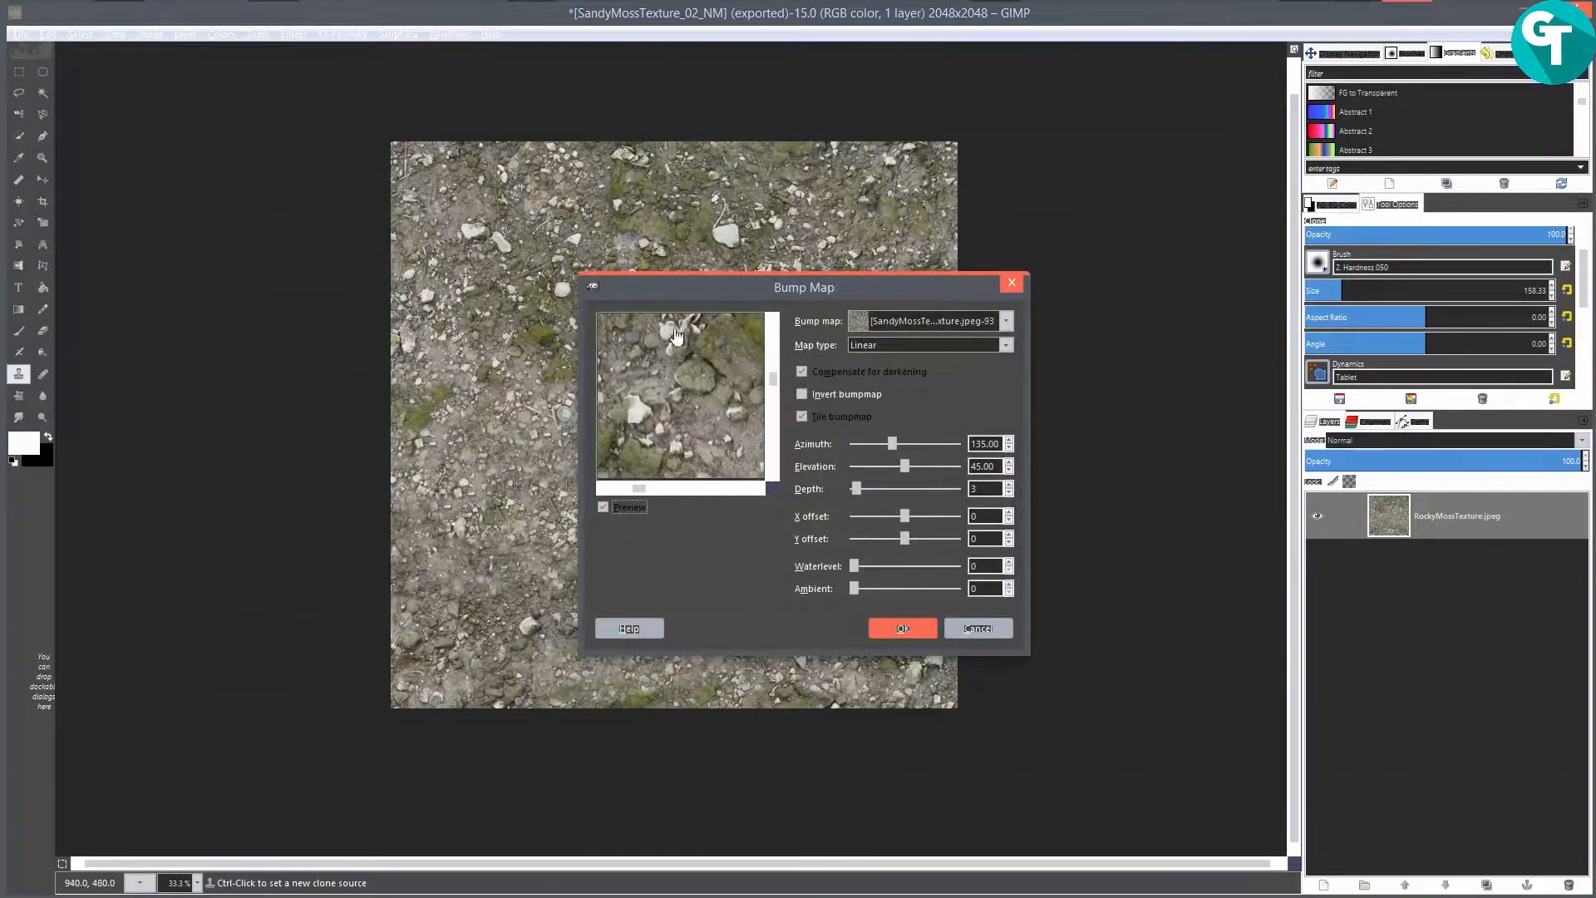
click(902, 628)
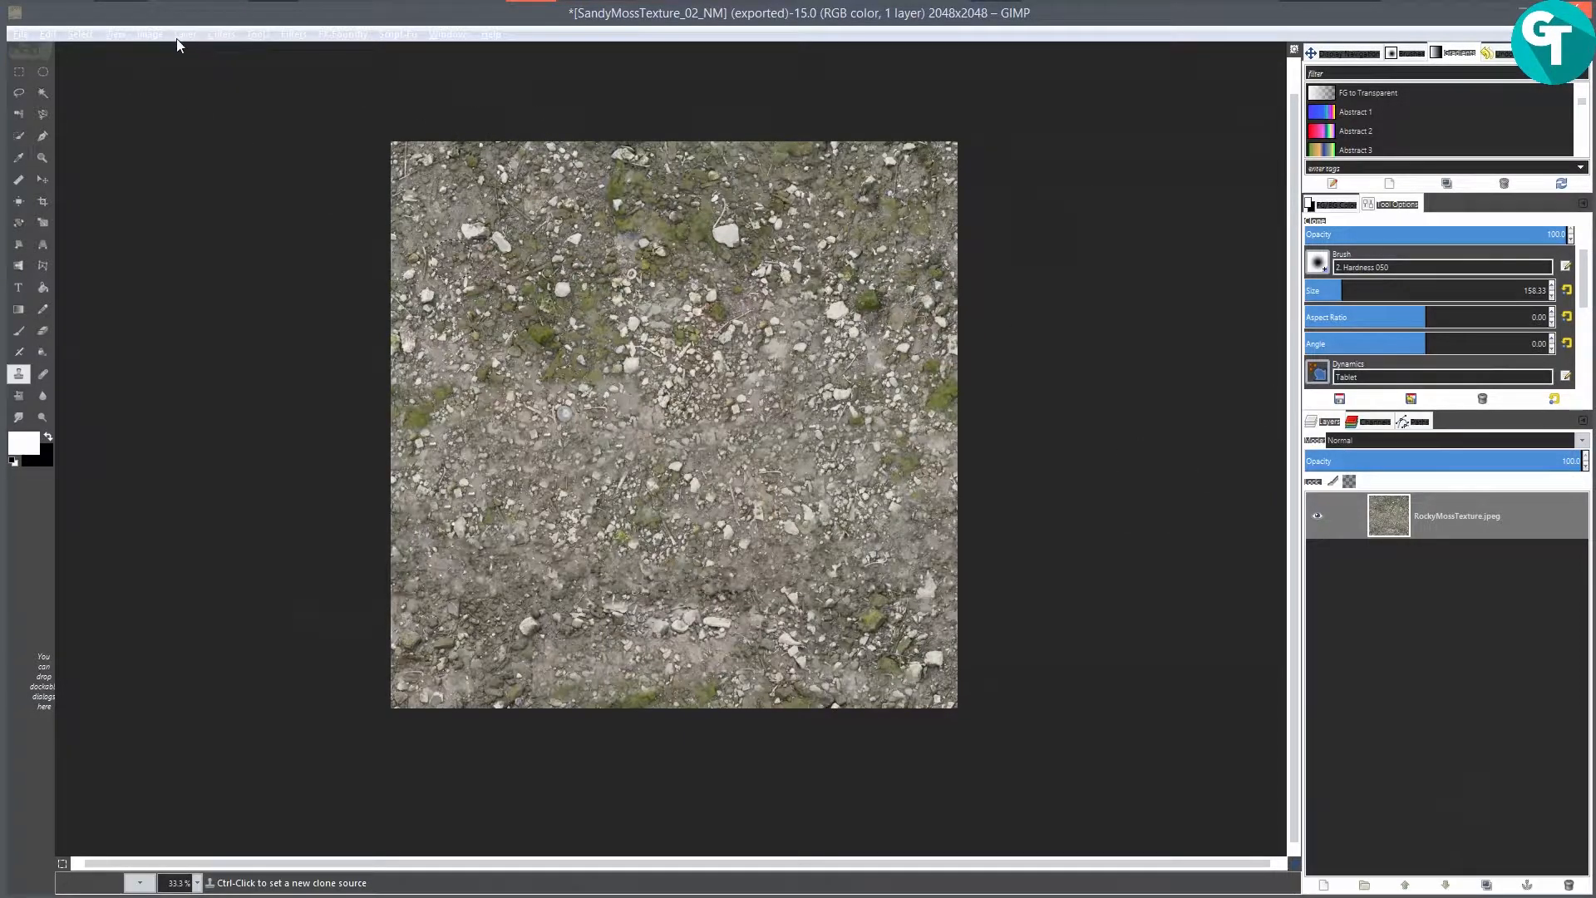
Step: Desaturate the rocky moss texture based on luminosity
click(220, 35)
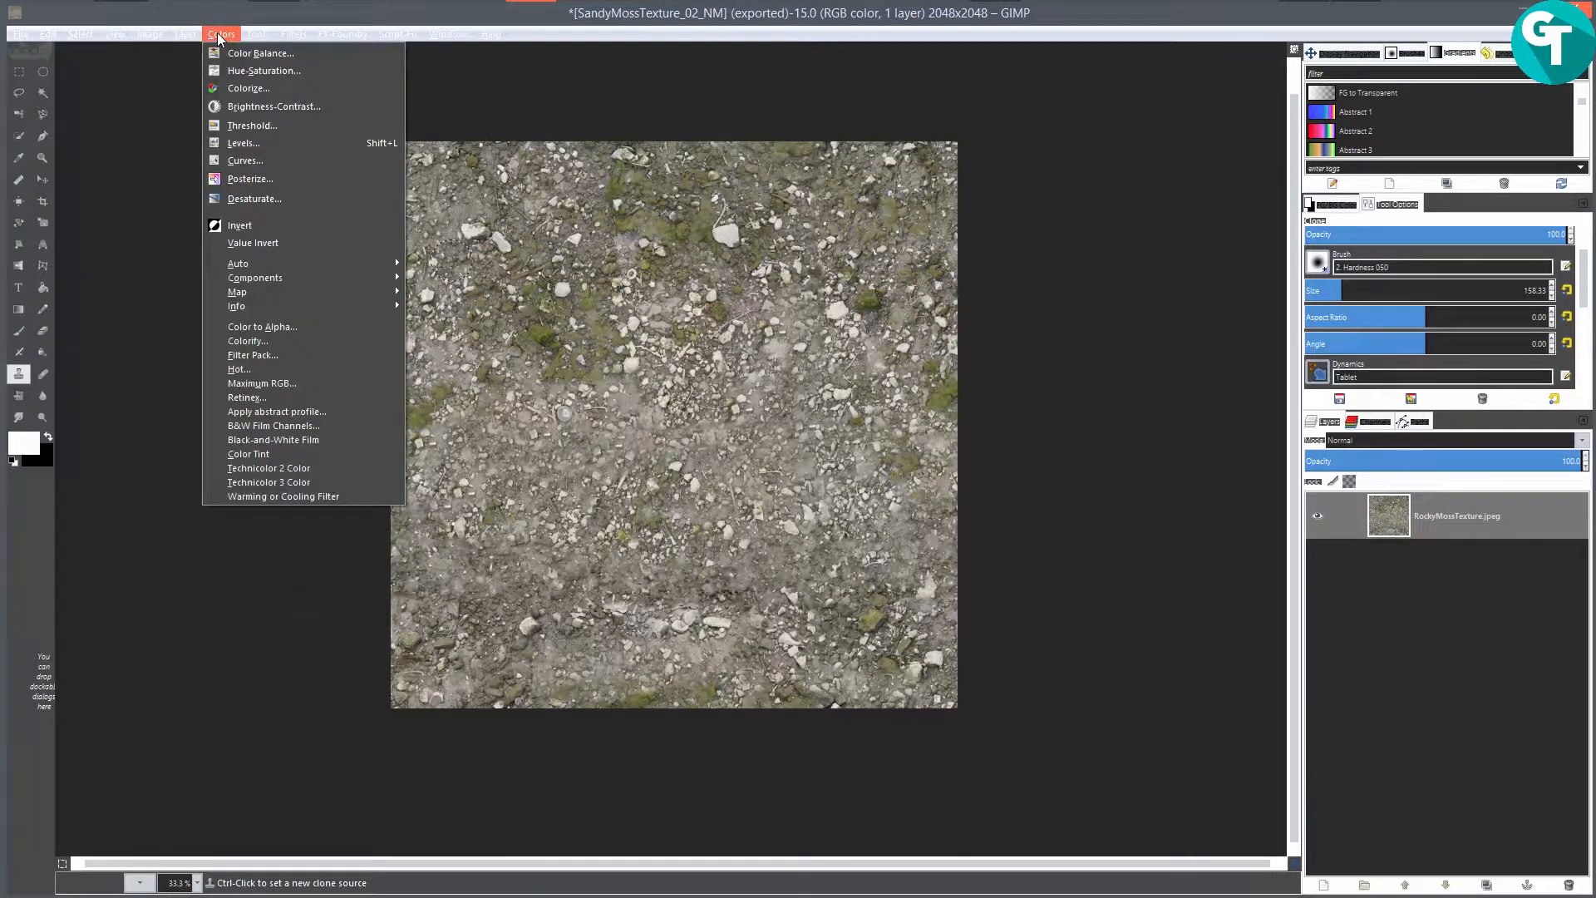
click(298, 199)
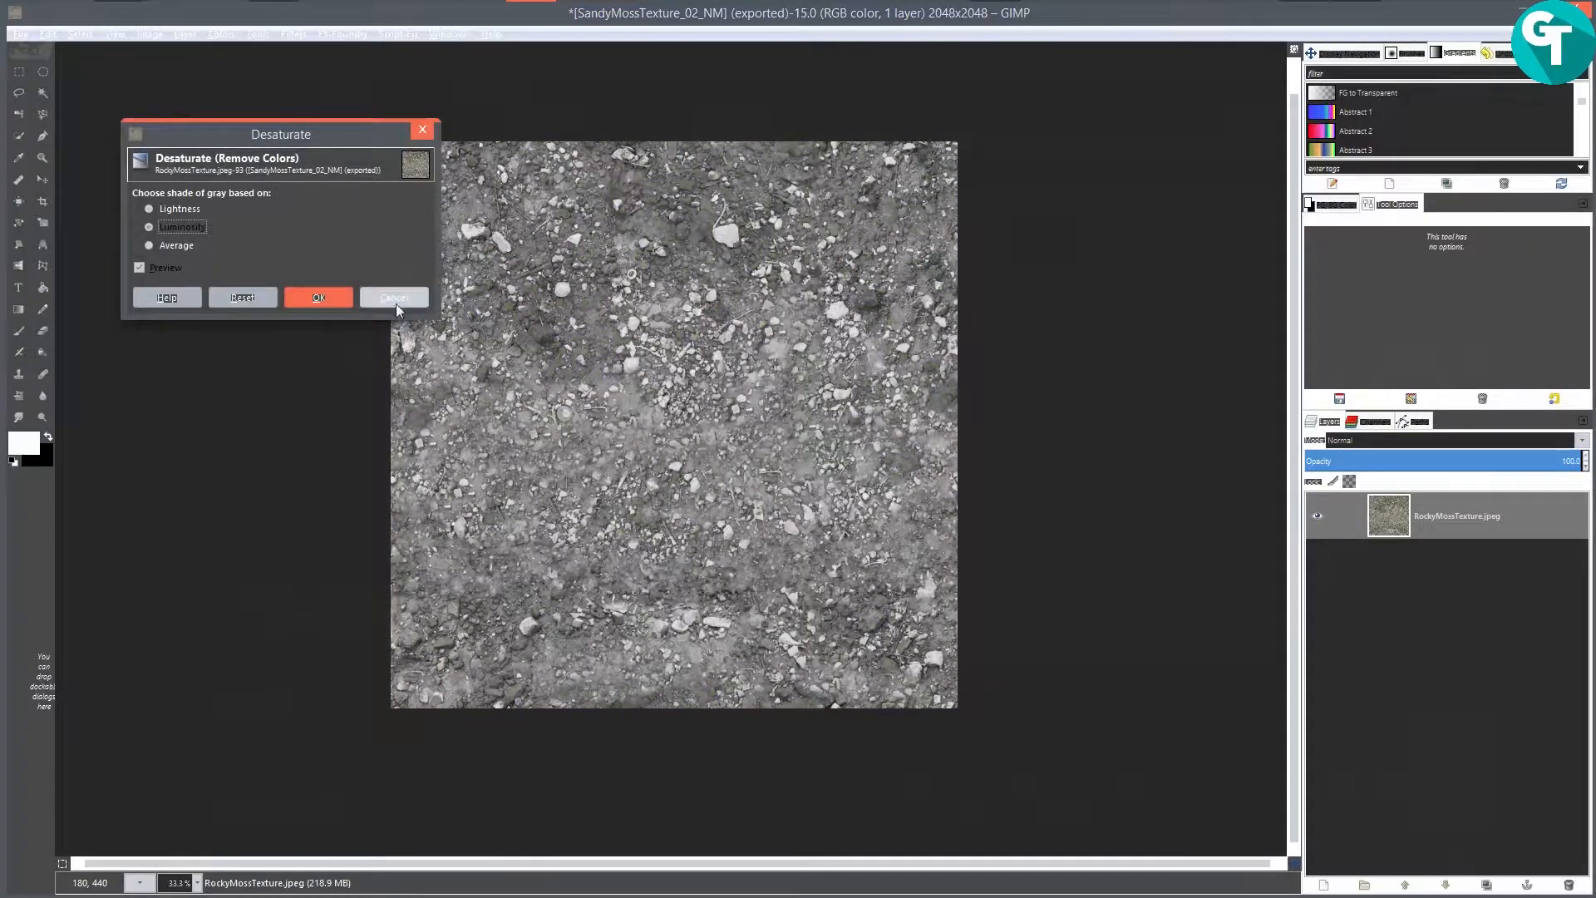
click(301, 300)
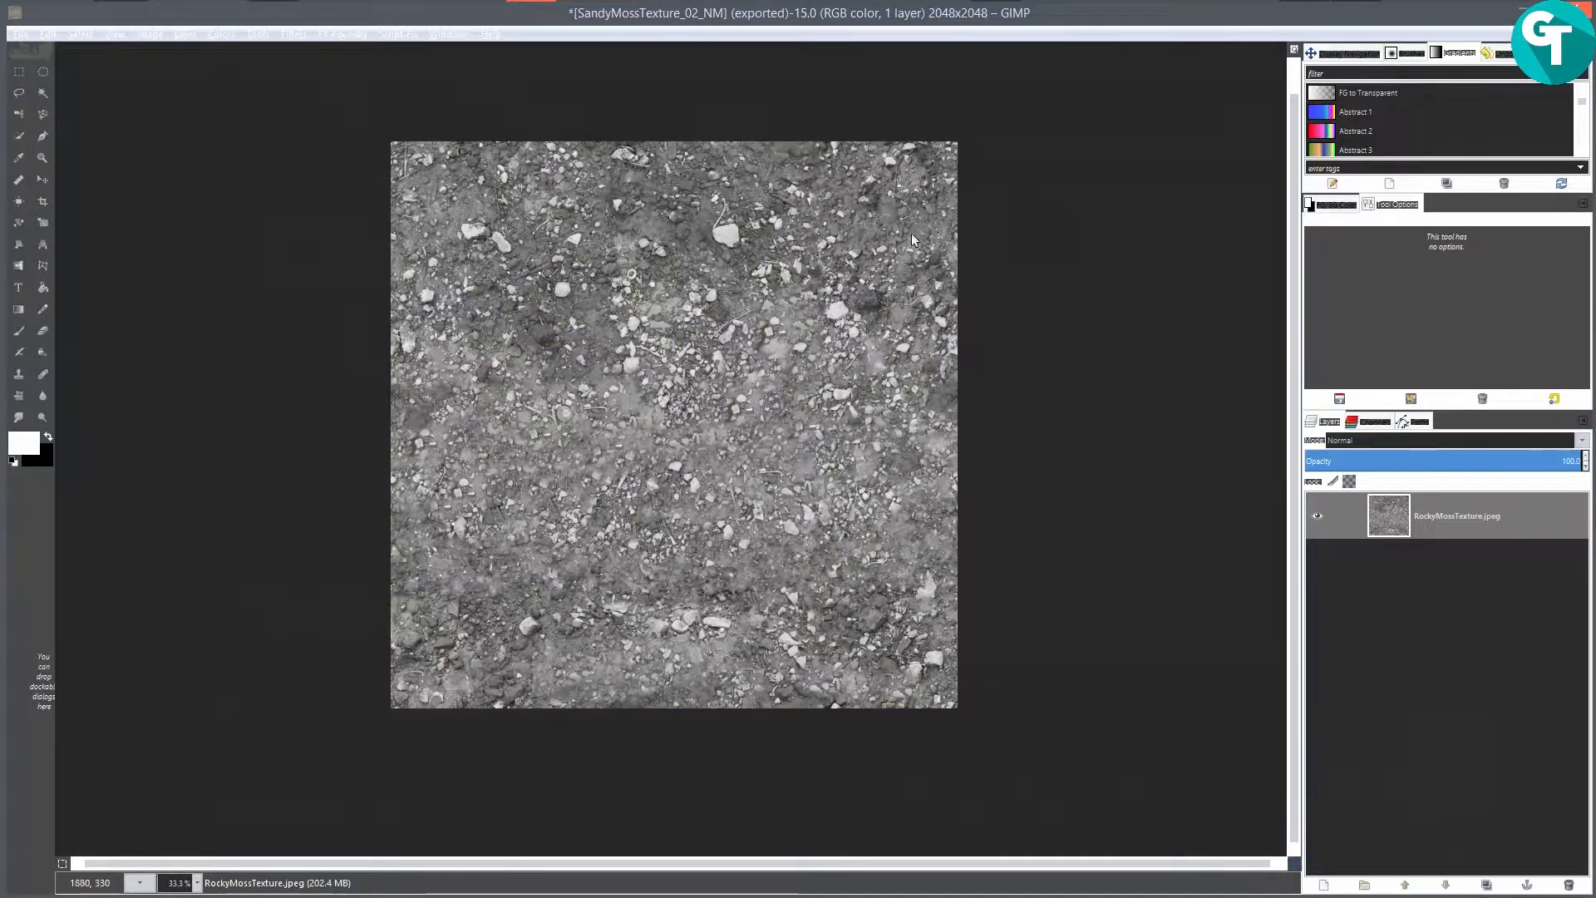
Step: Adjust the Levels of the grey texture to a black input of 109 and gamma 0.93, and inspect the stones up close
click(292, 35)
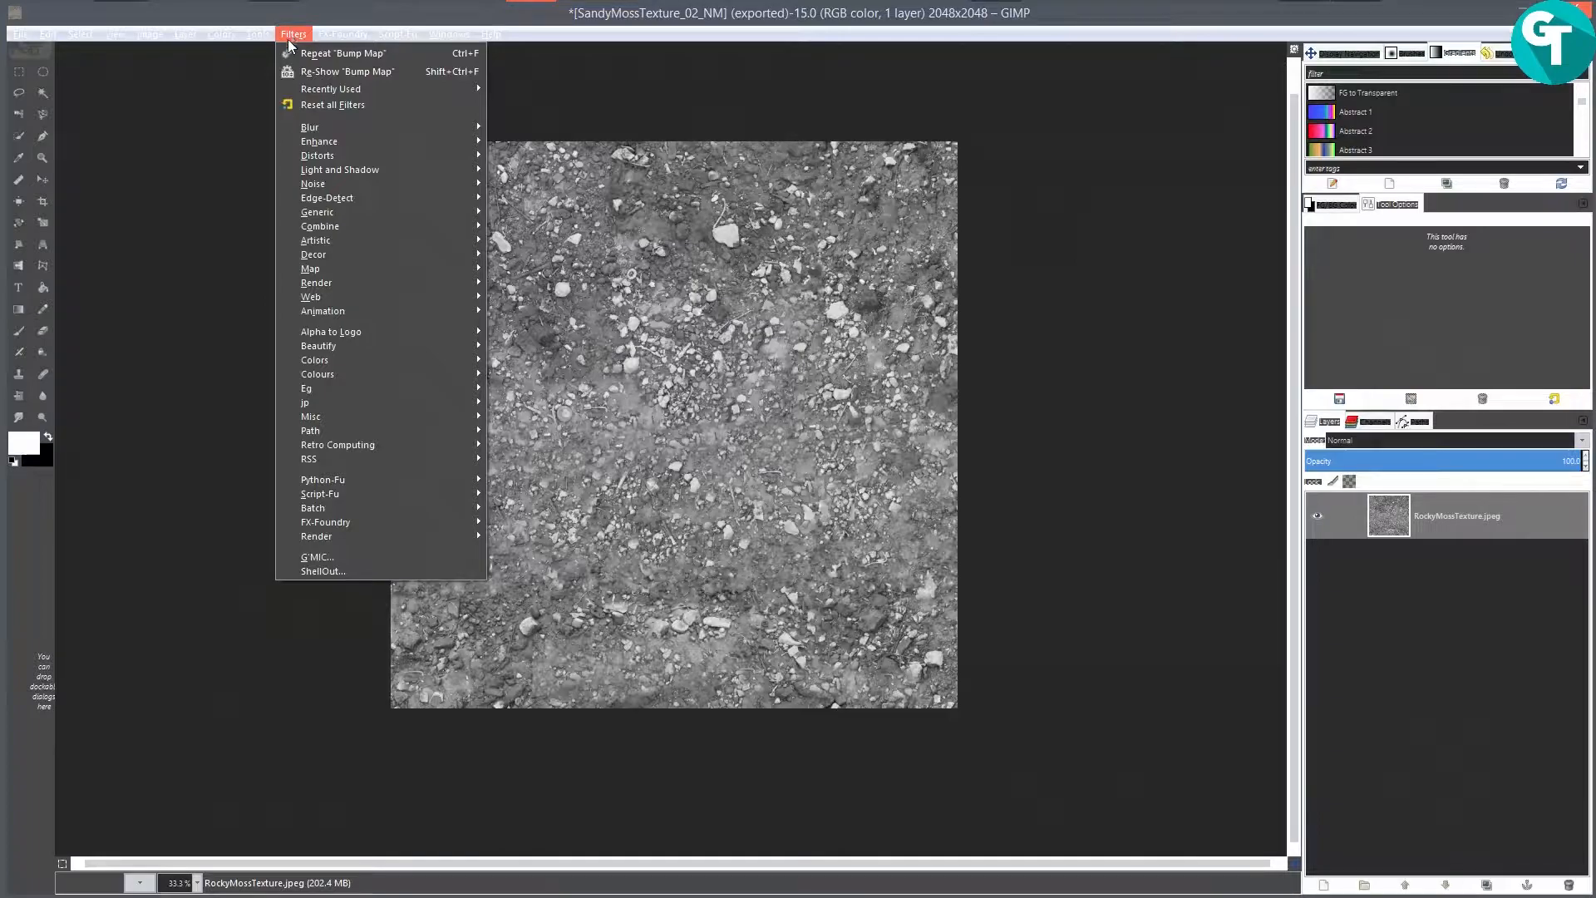
mouse_move(263, 33)
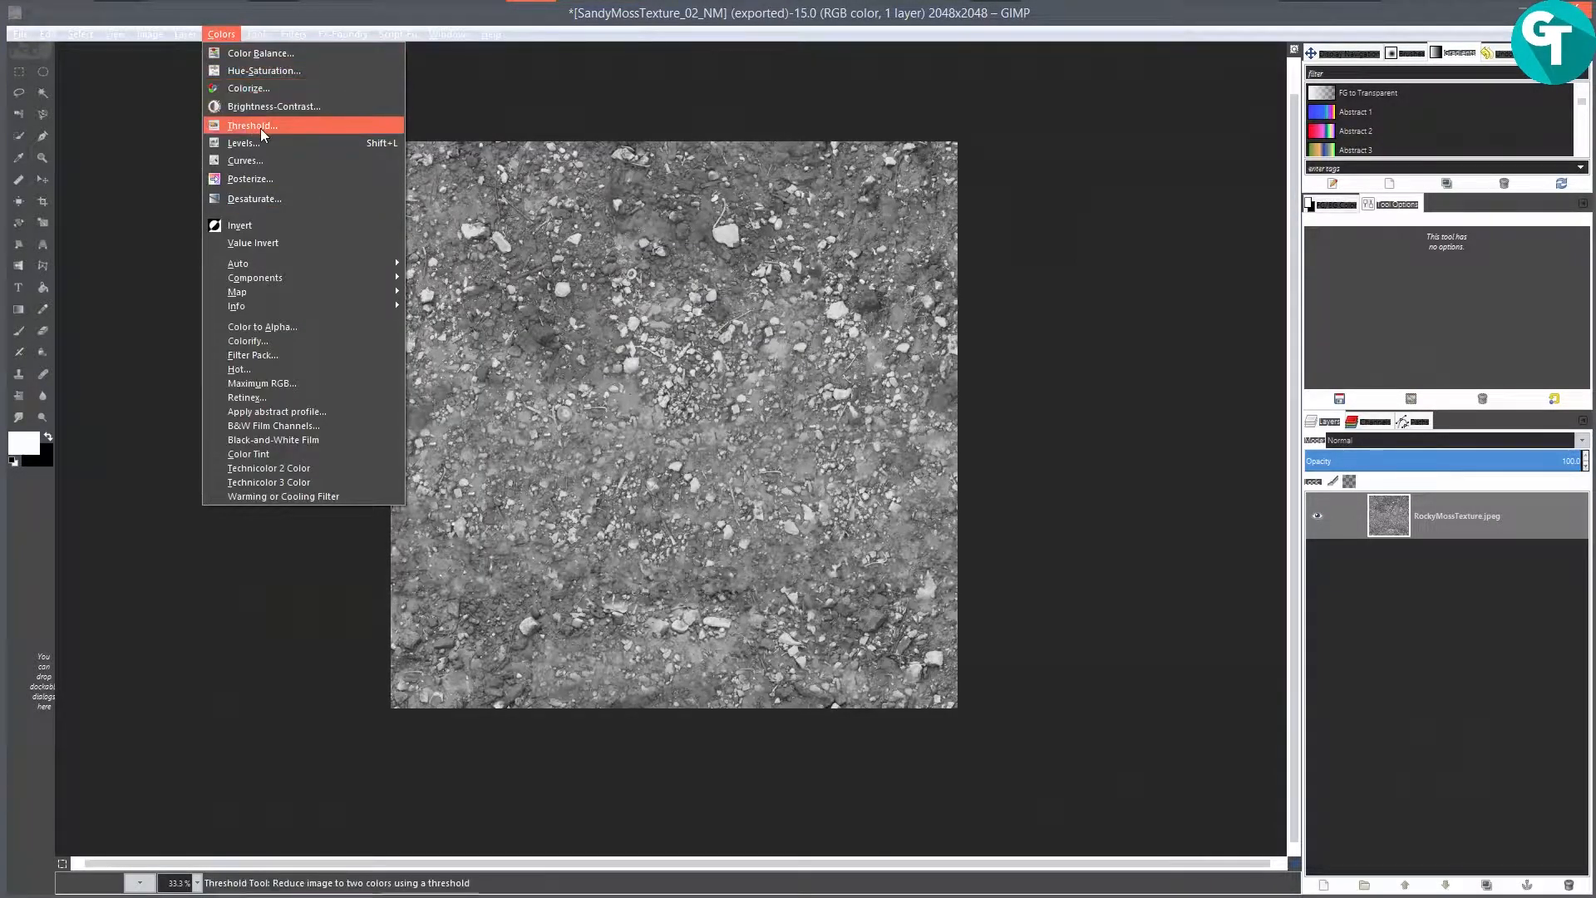
click(263, 142)
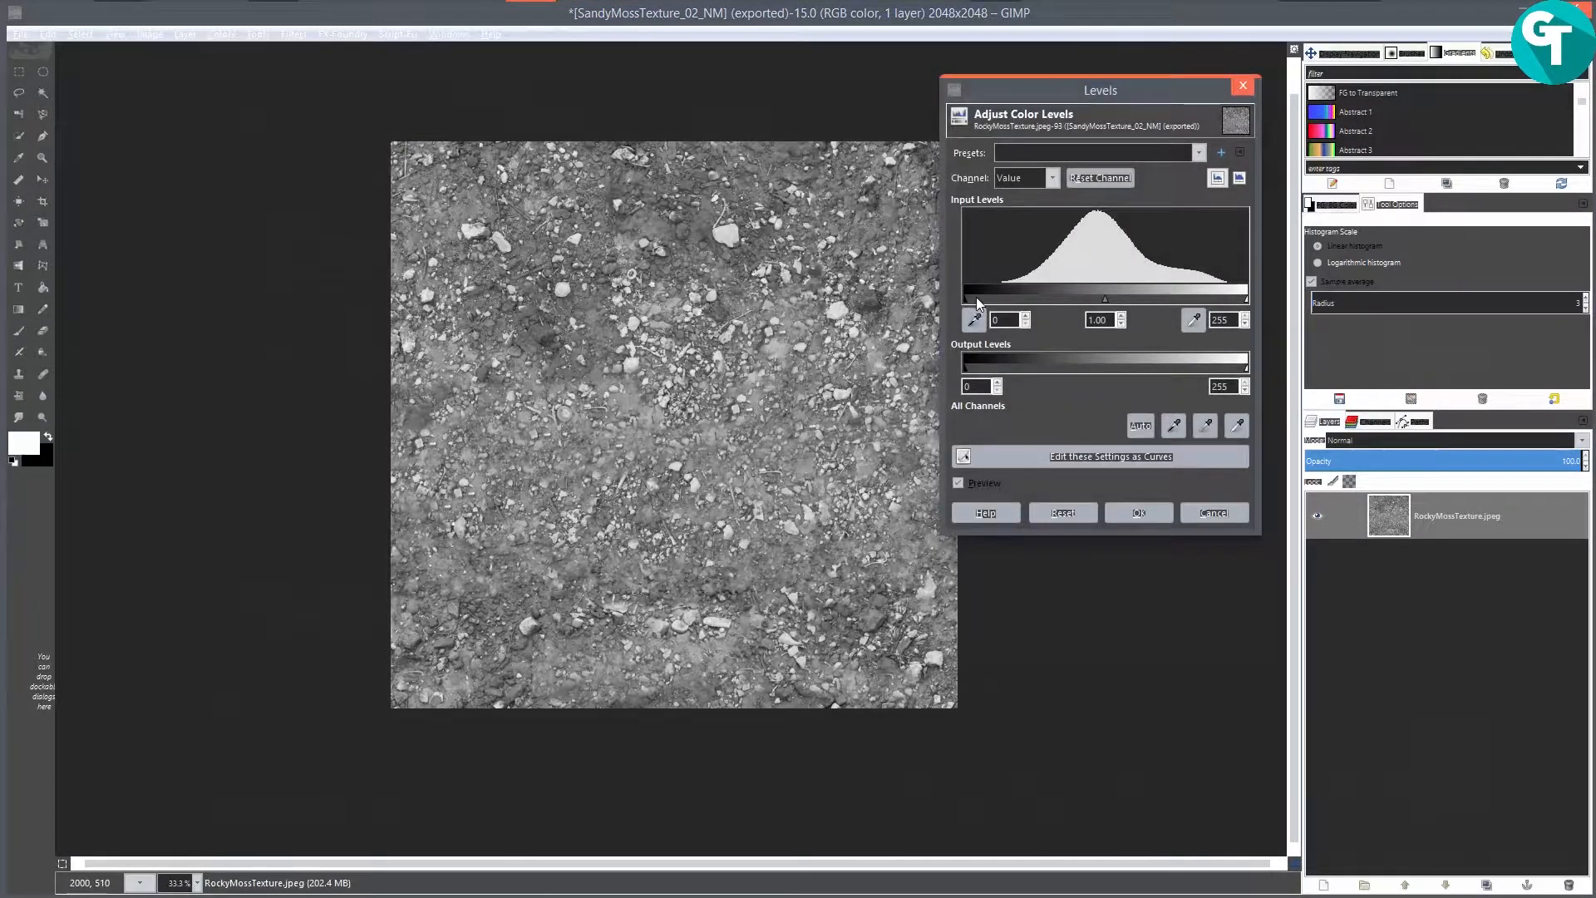
drag(968, 301, 1084, 301)
drag(1105, 102, 1220, 73)
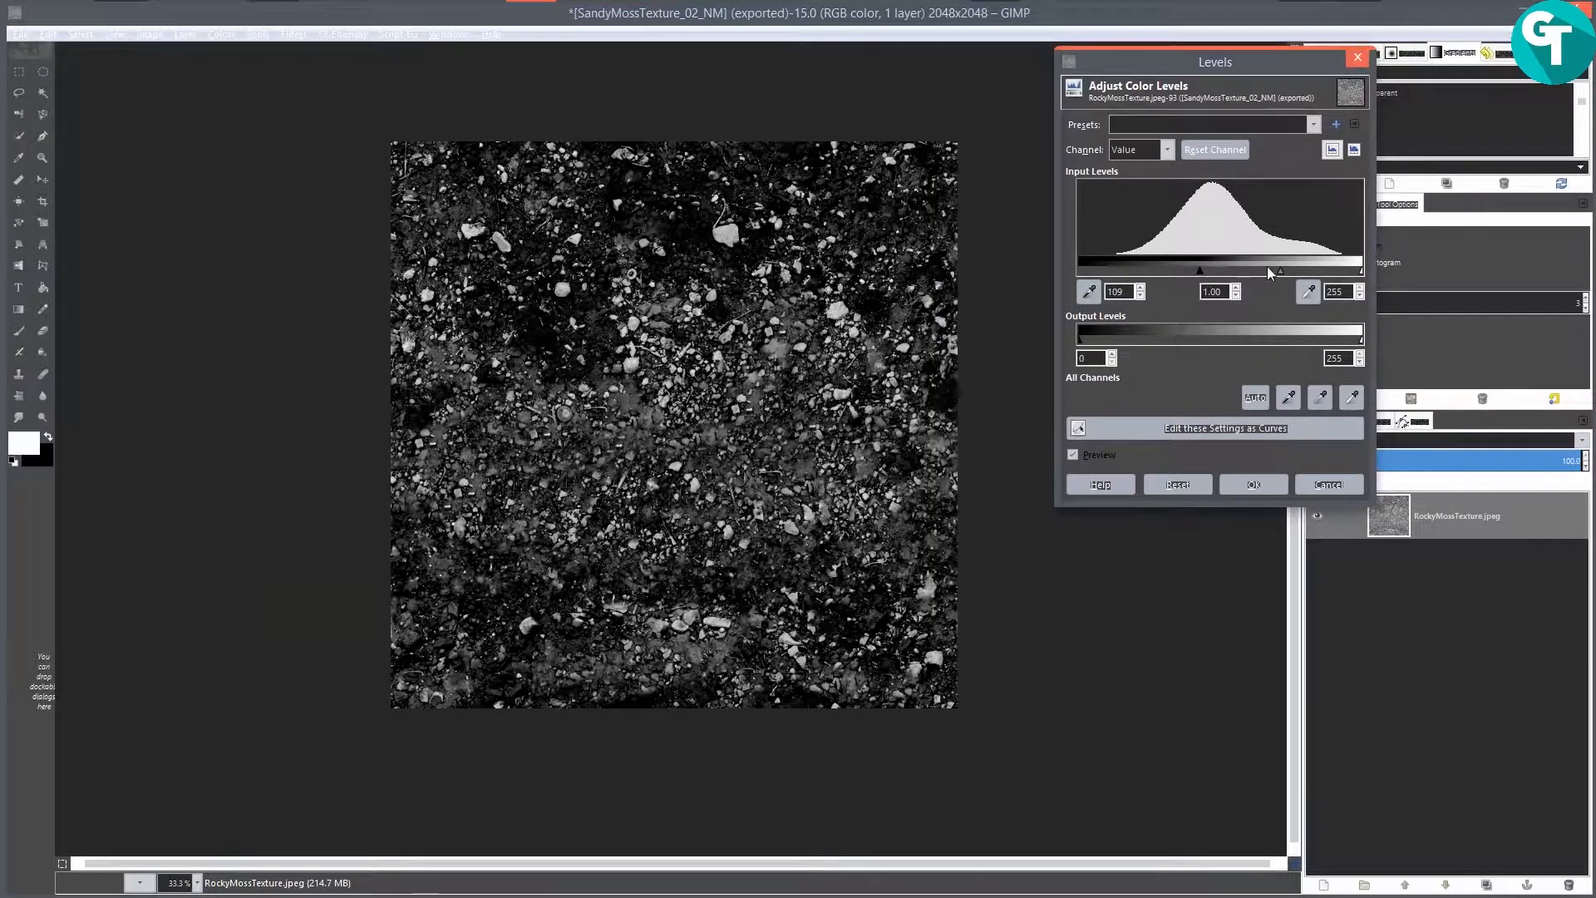
mouse_move(1280, 271)
mouse_down()
mouse_move(1310, 272)
mouse_move(1283, 277)
mouse_up()
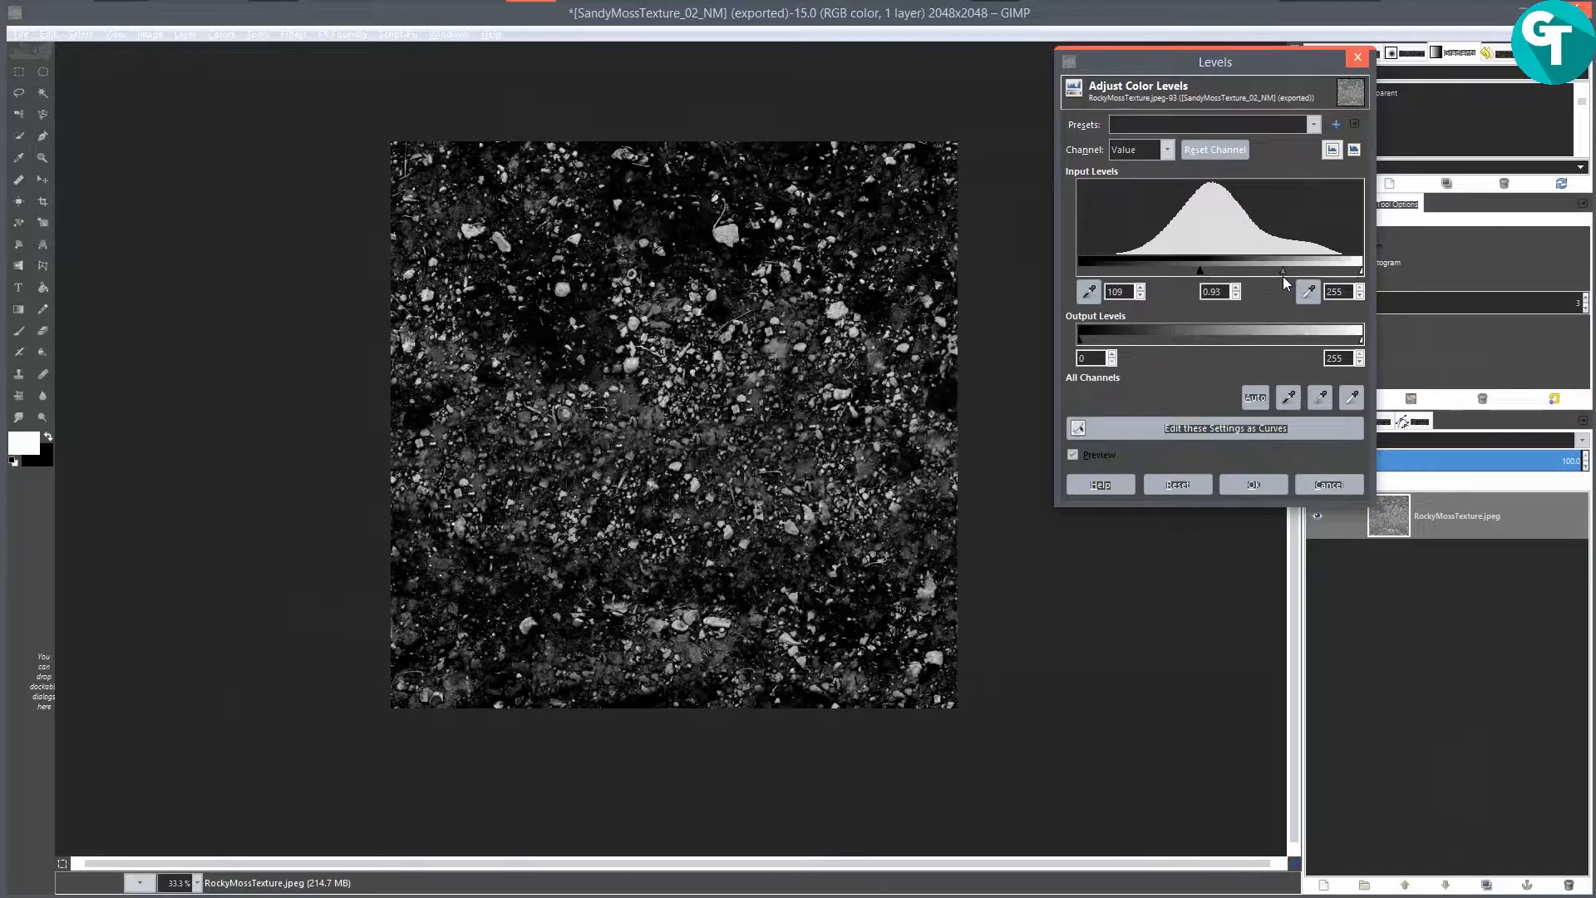
ctrl+scroll(823, 261, up, 4)
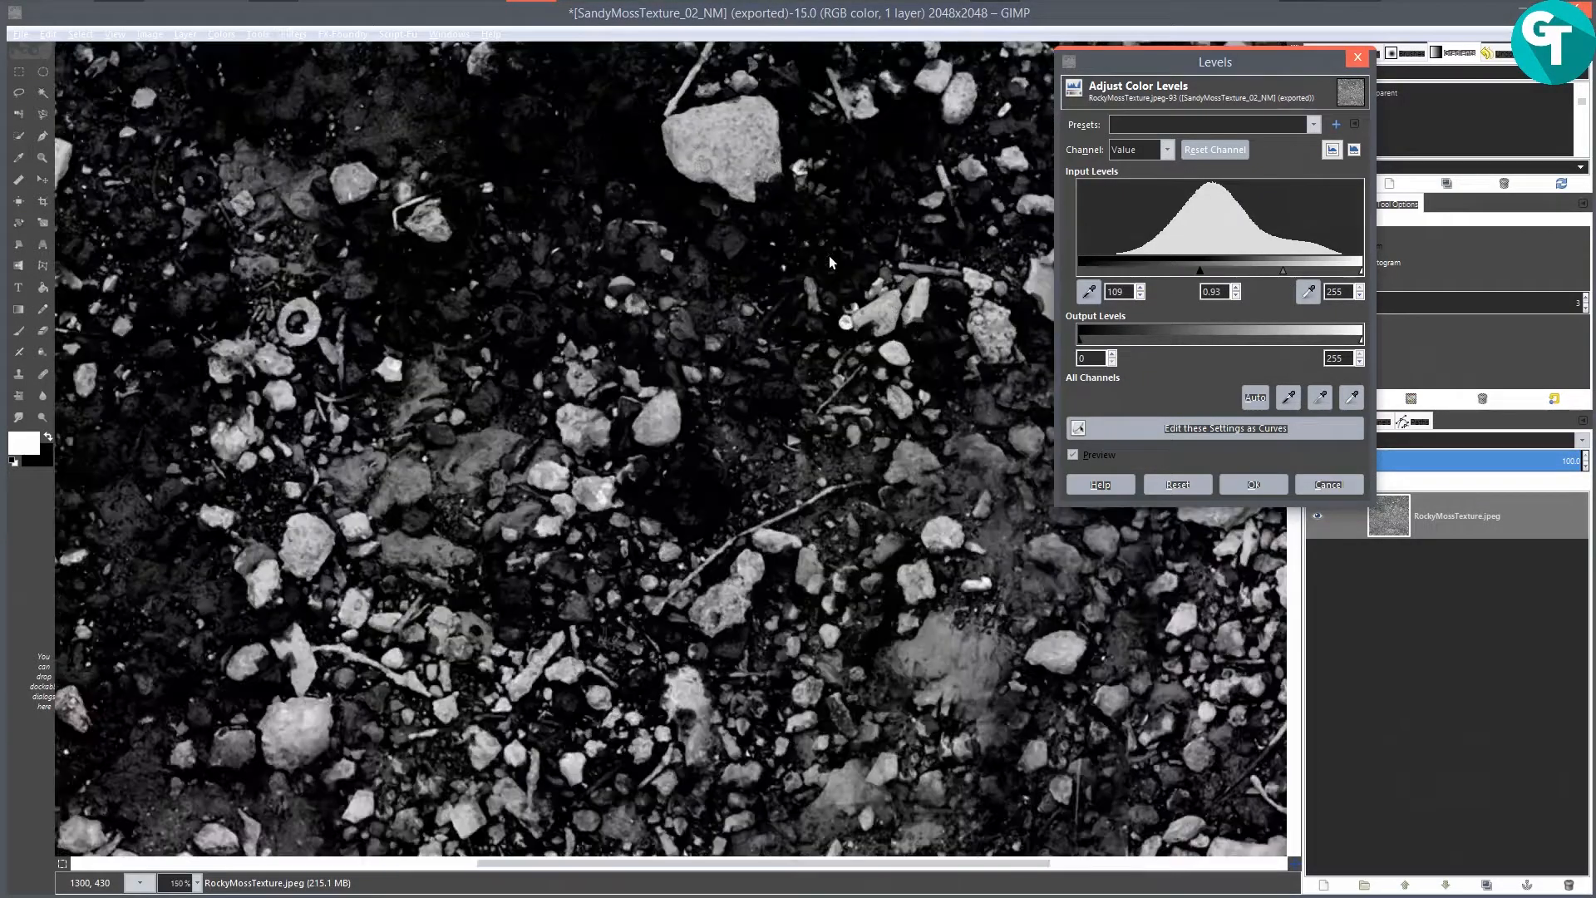
ctrl+scroll(656, 237, down, 1)
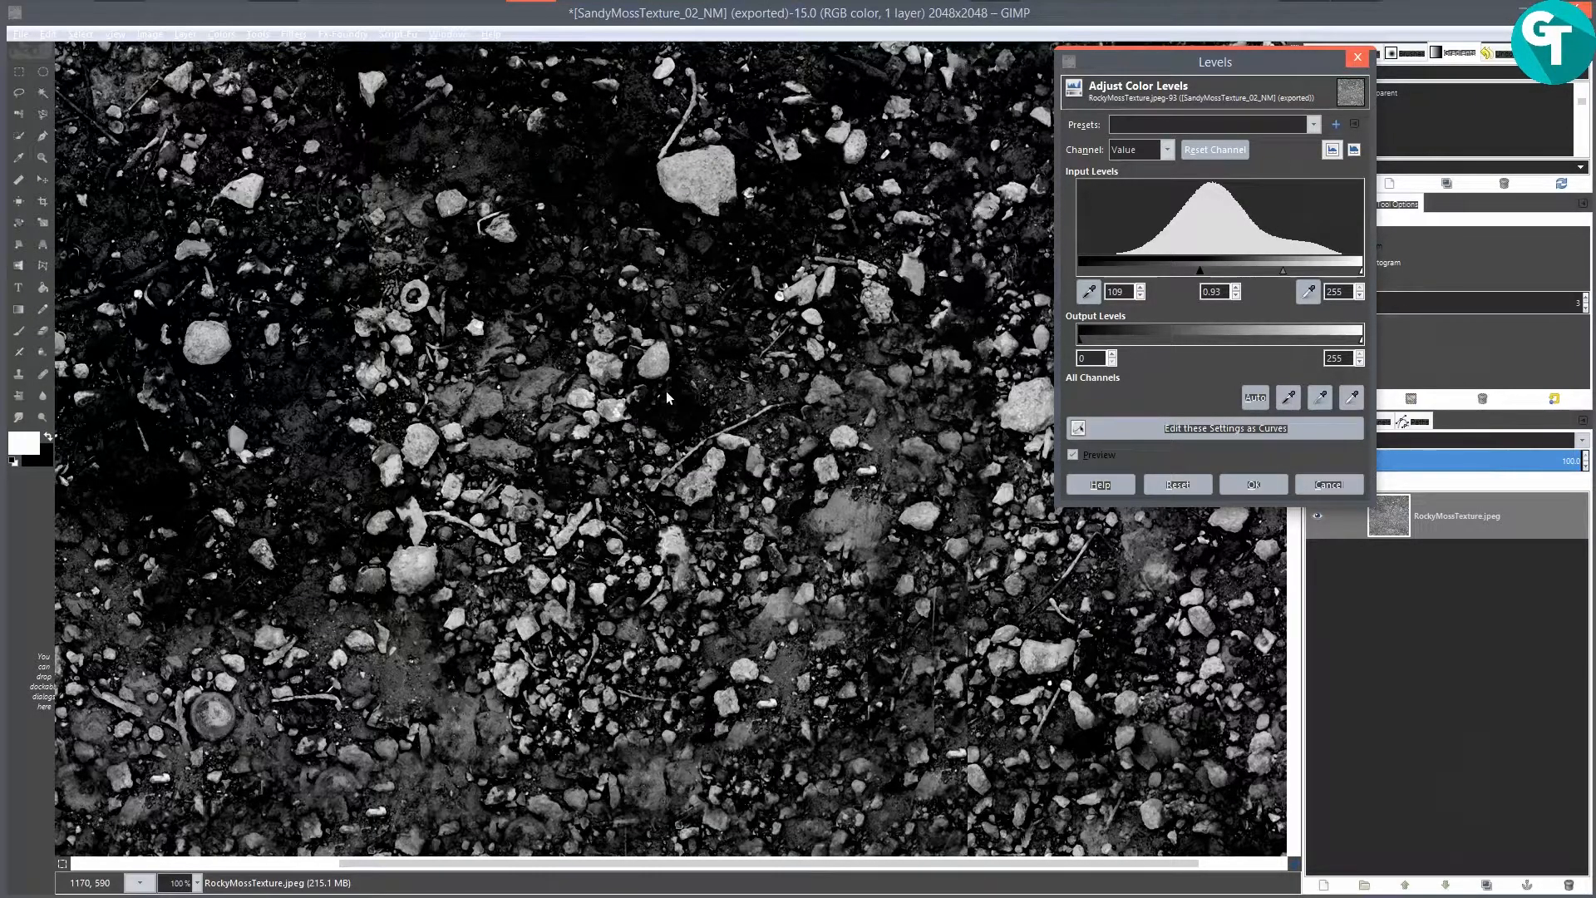
ctrl+scroll(647, 403, down, 1)
ctrl+scroll(631, 539, down, 1)
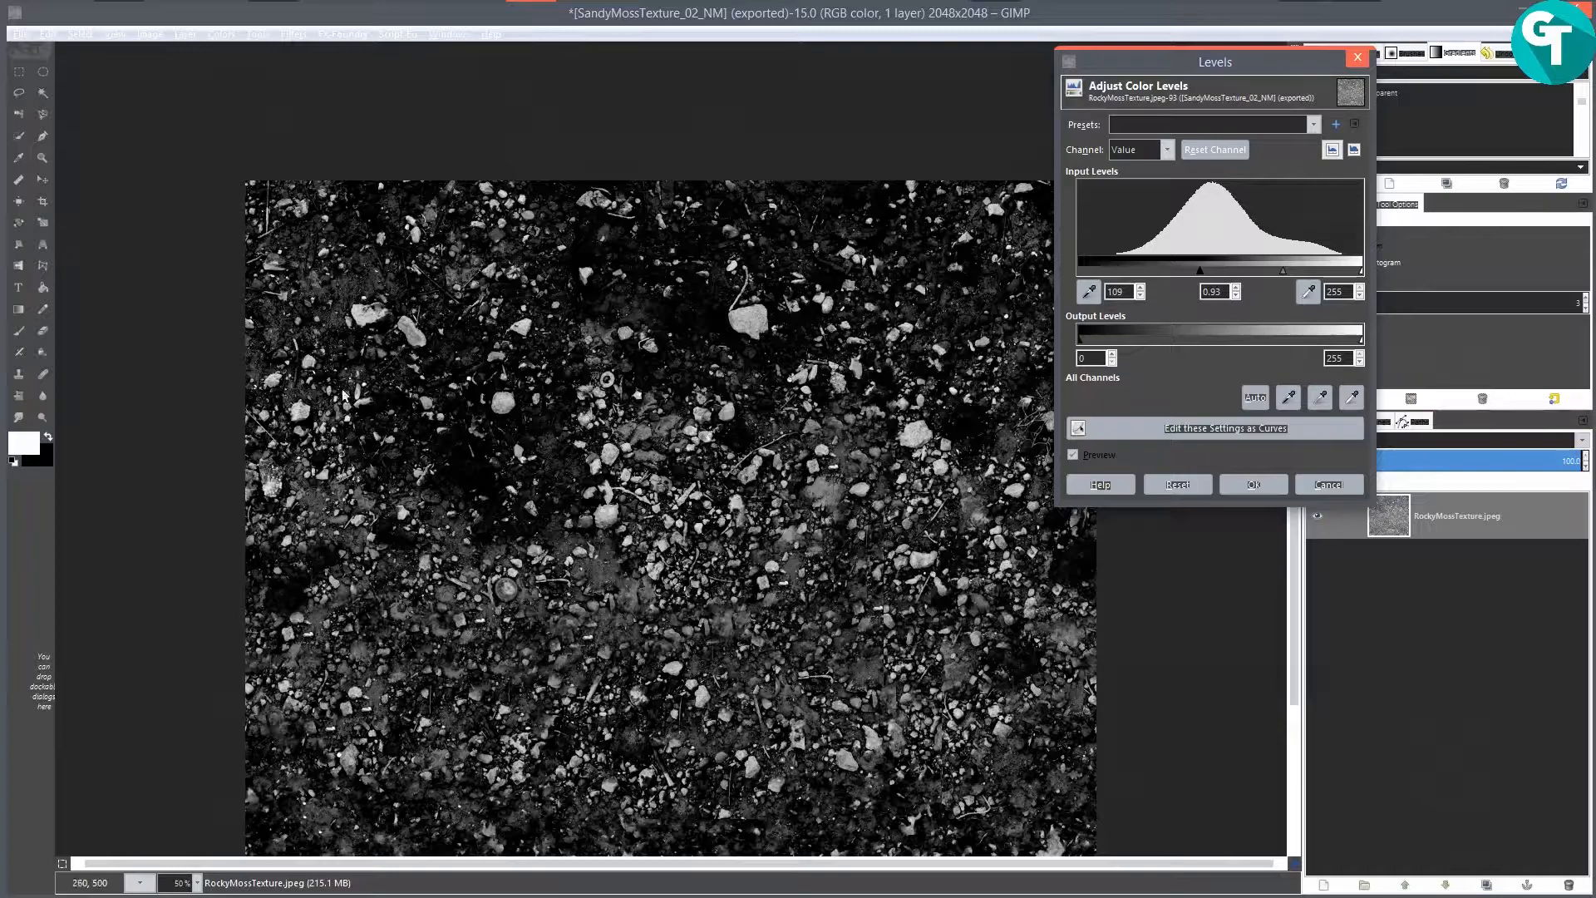
ctrl+scroll(663, 549, down, 1)
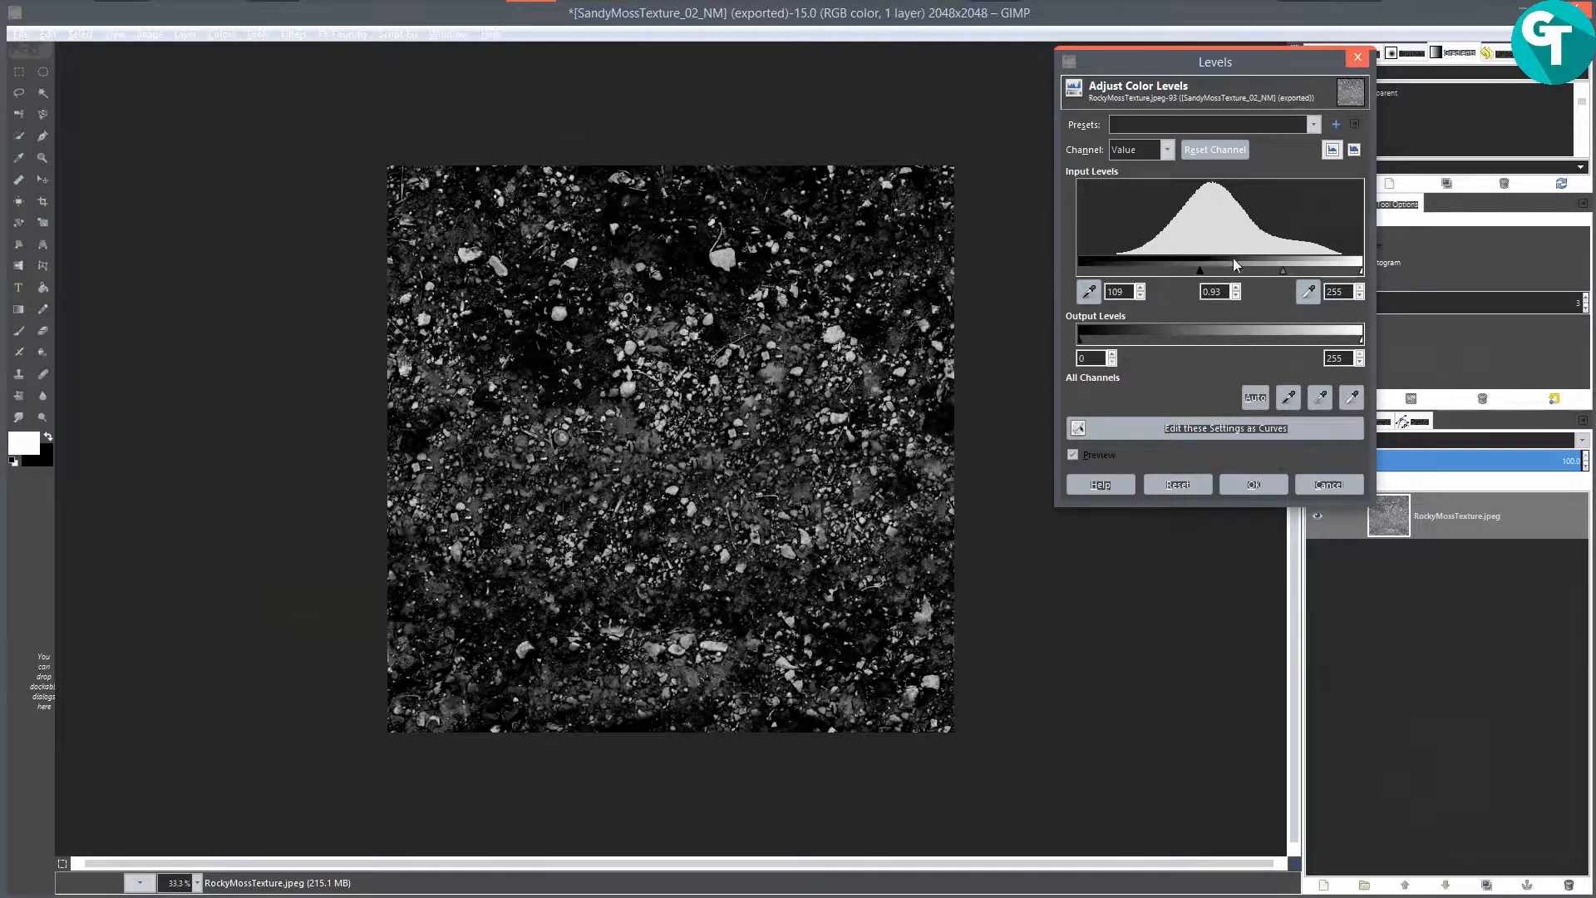
Step: Try a lower black input level of 91 and inspect the stones in the preview
mouse_move(1200, 277)
mouse_down()
mouse_move(1269, 268)
mouse_move(1180, 259)
mouse_up()
scroll(678, 395, up, 3)
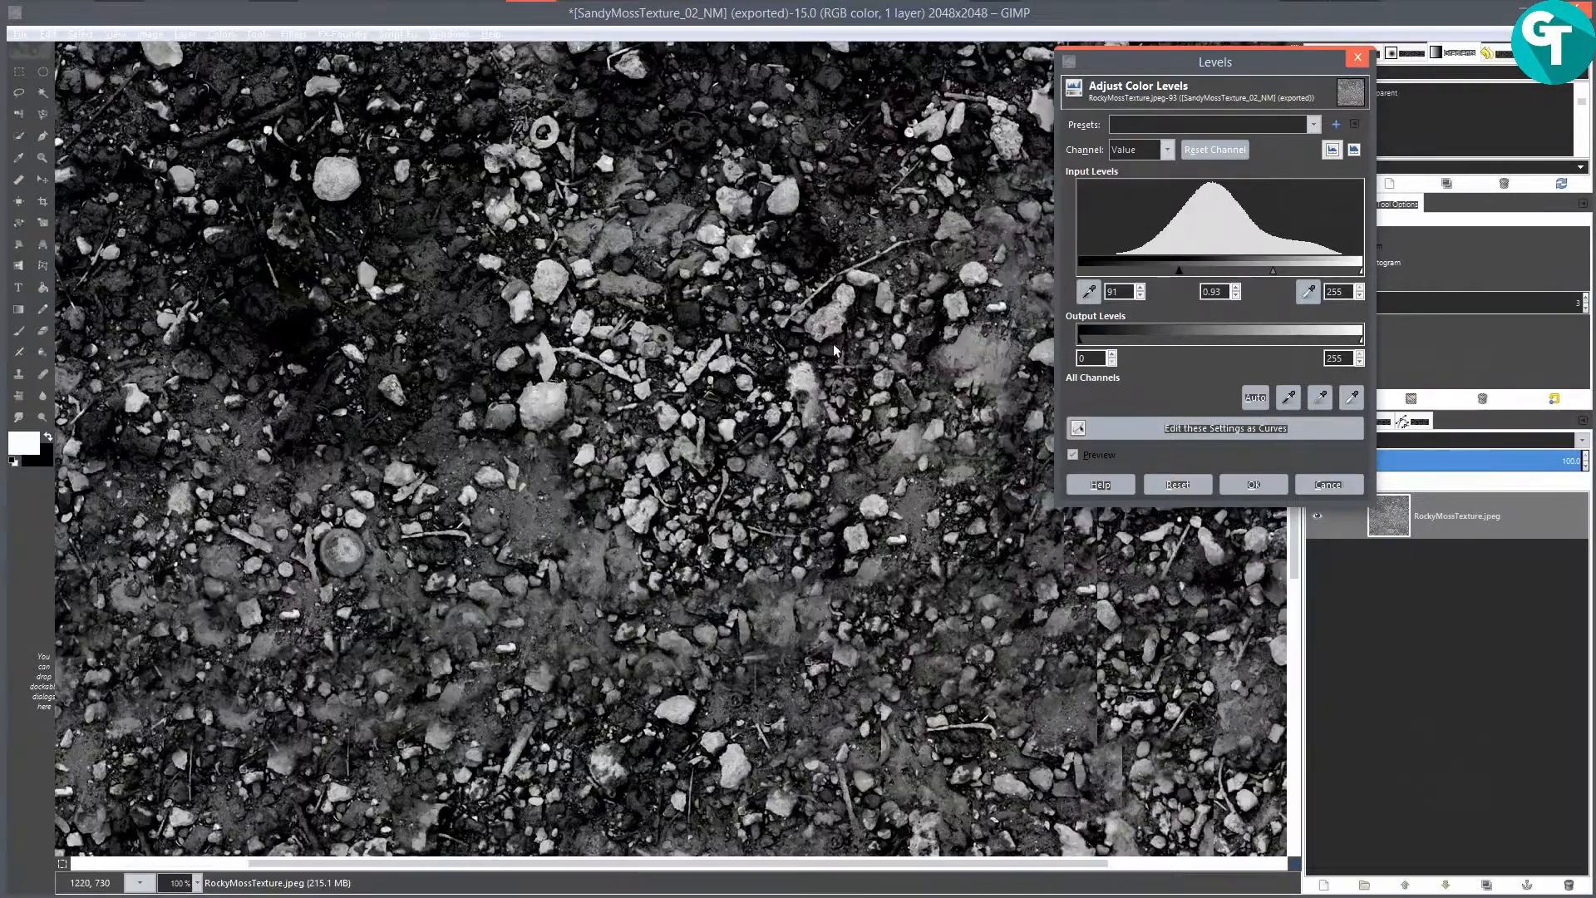
scroll(835, 350, down, 4)
scroll(835, 350, up, 1)
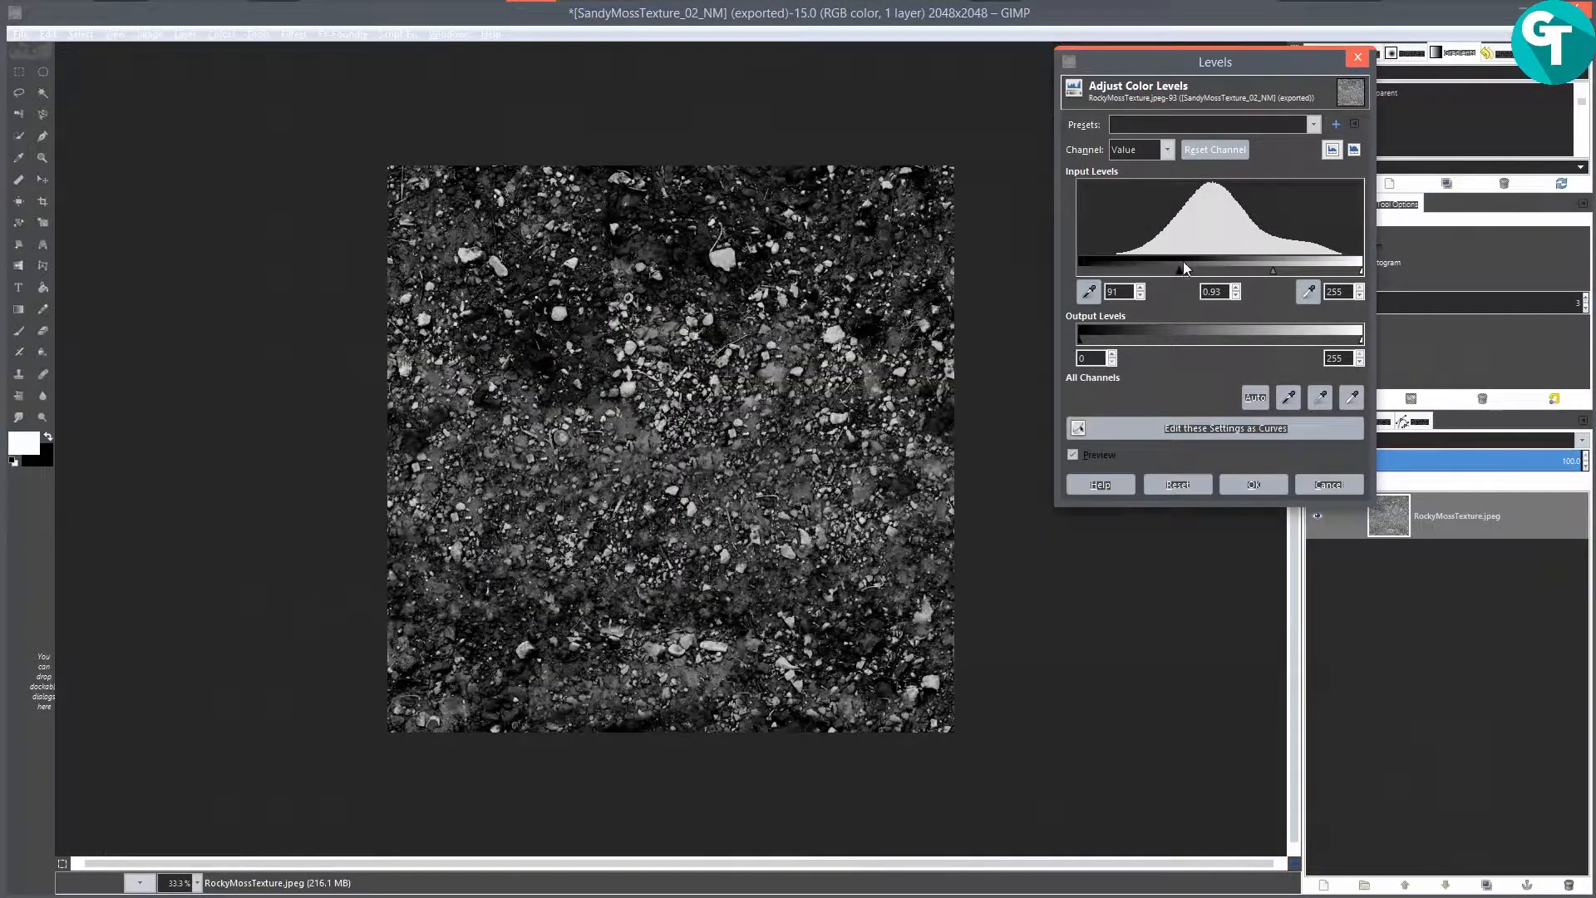
Step: Set the input levels to black 120, gamma 0.68 and white 205, checking the preview, and apply the Levels adjustment
mouse_move(1182, 269)
mouse_down()
mouse_move(1221, 271)
mouse_move(1205, 262)
mouse_up()
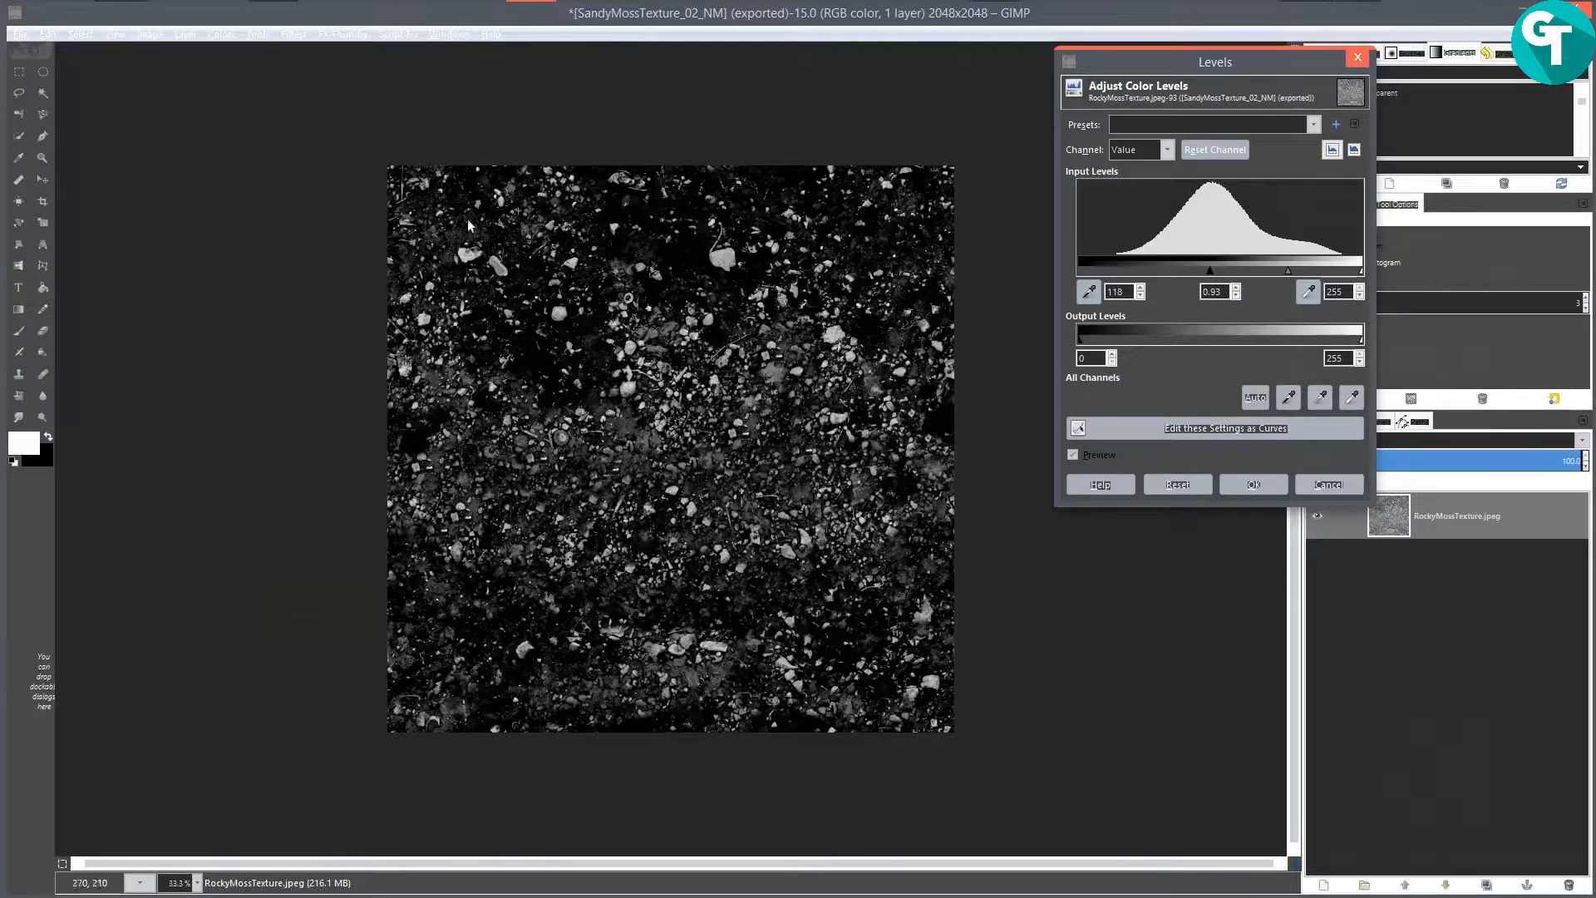
drag(1286, 271, 1290, 273)
scroll(798, 330, up, 3)
scroll(798, 329, down, 4)
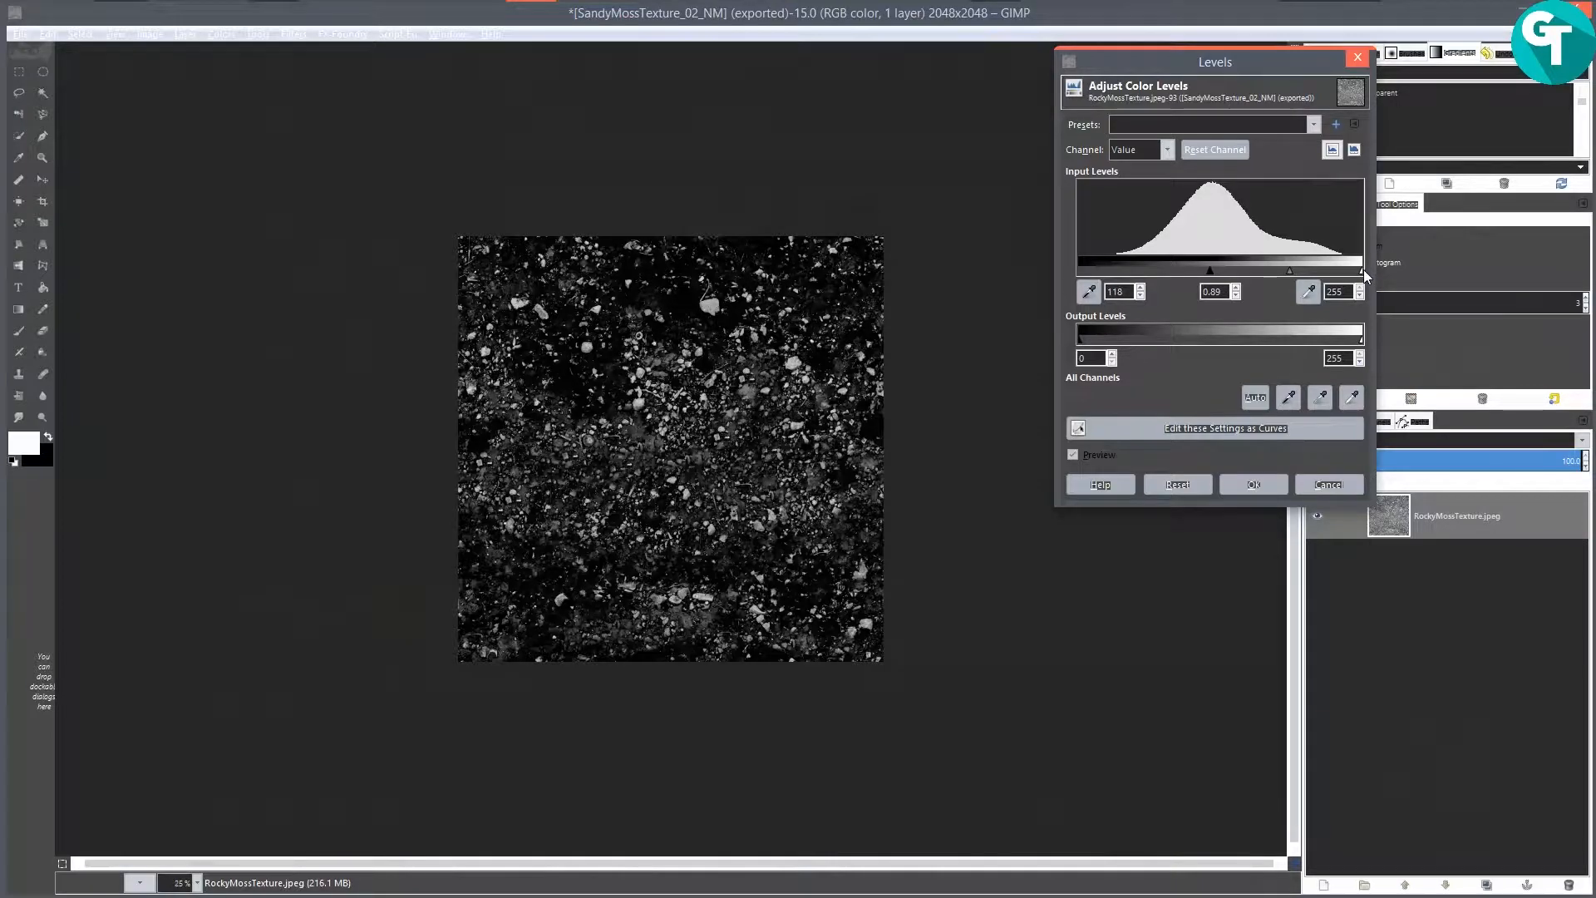
drag(1362, 271, 1309, 272)
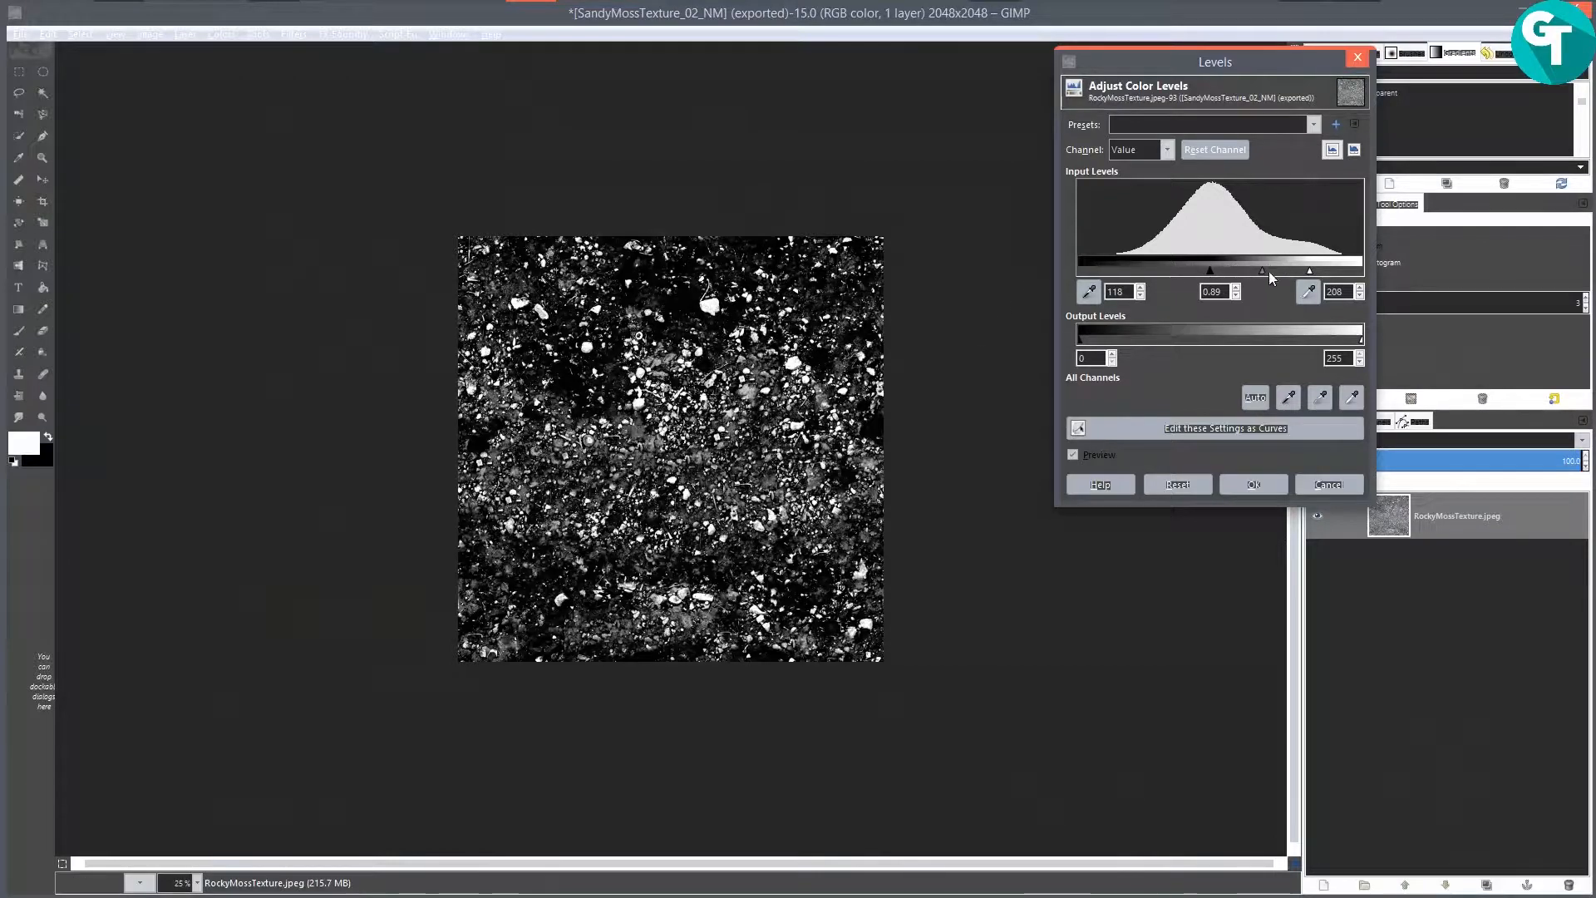
drag(1258, 271, 1210, 271)
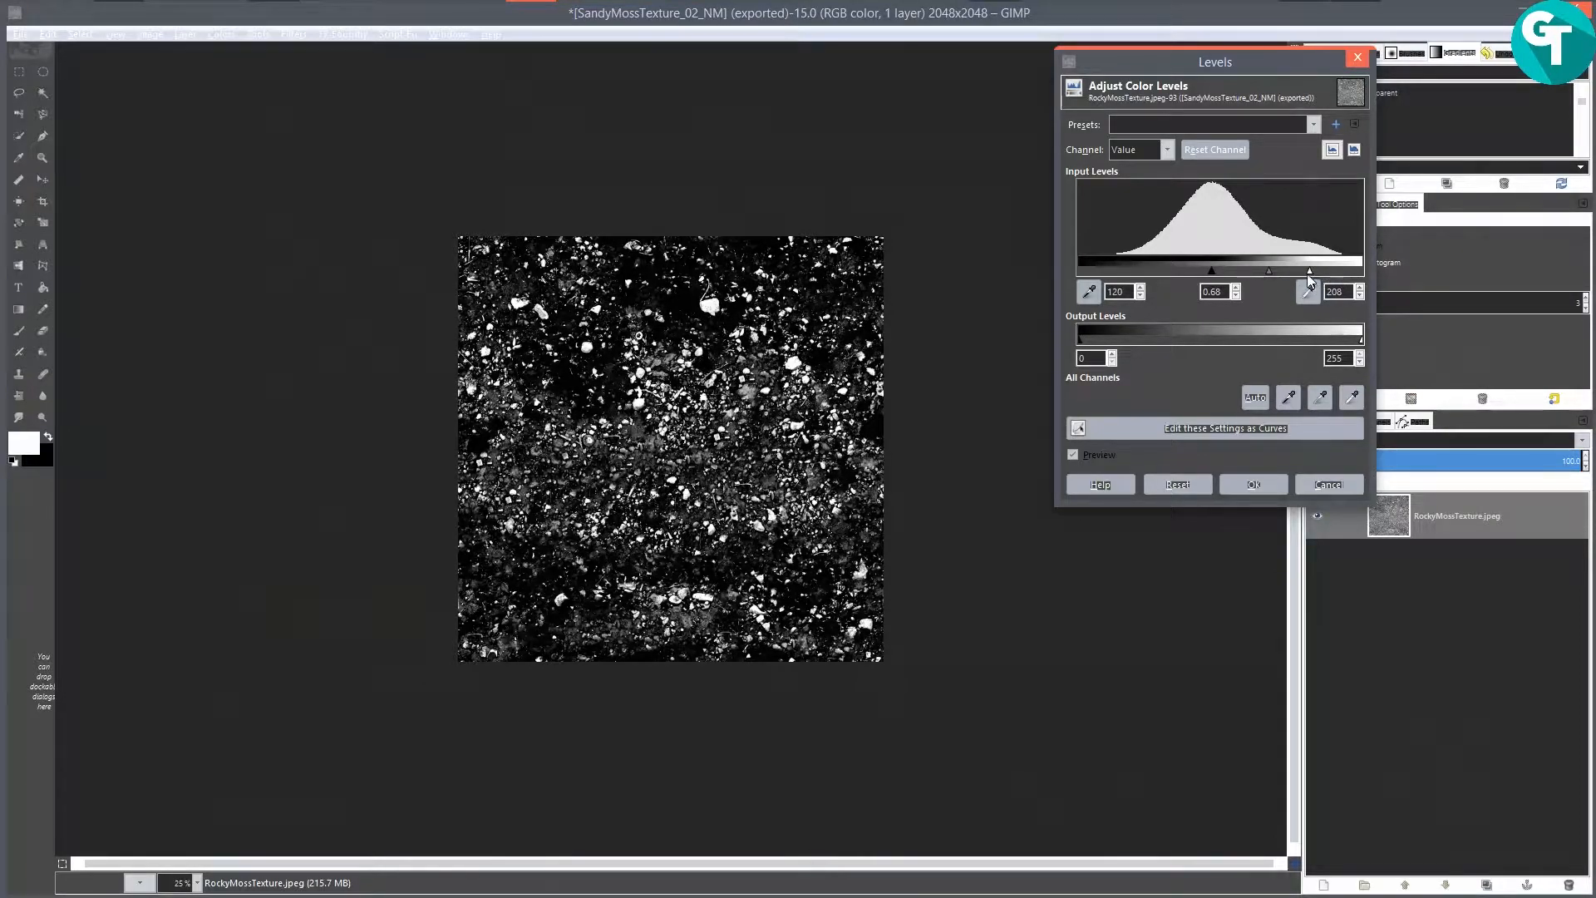
drag(1309, 270, 1305, 270)
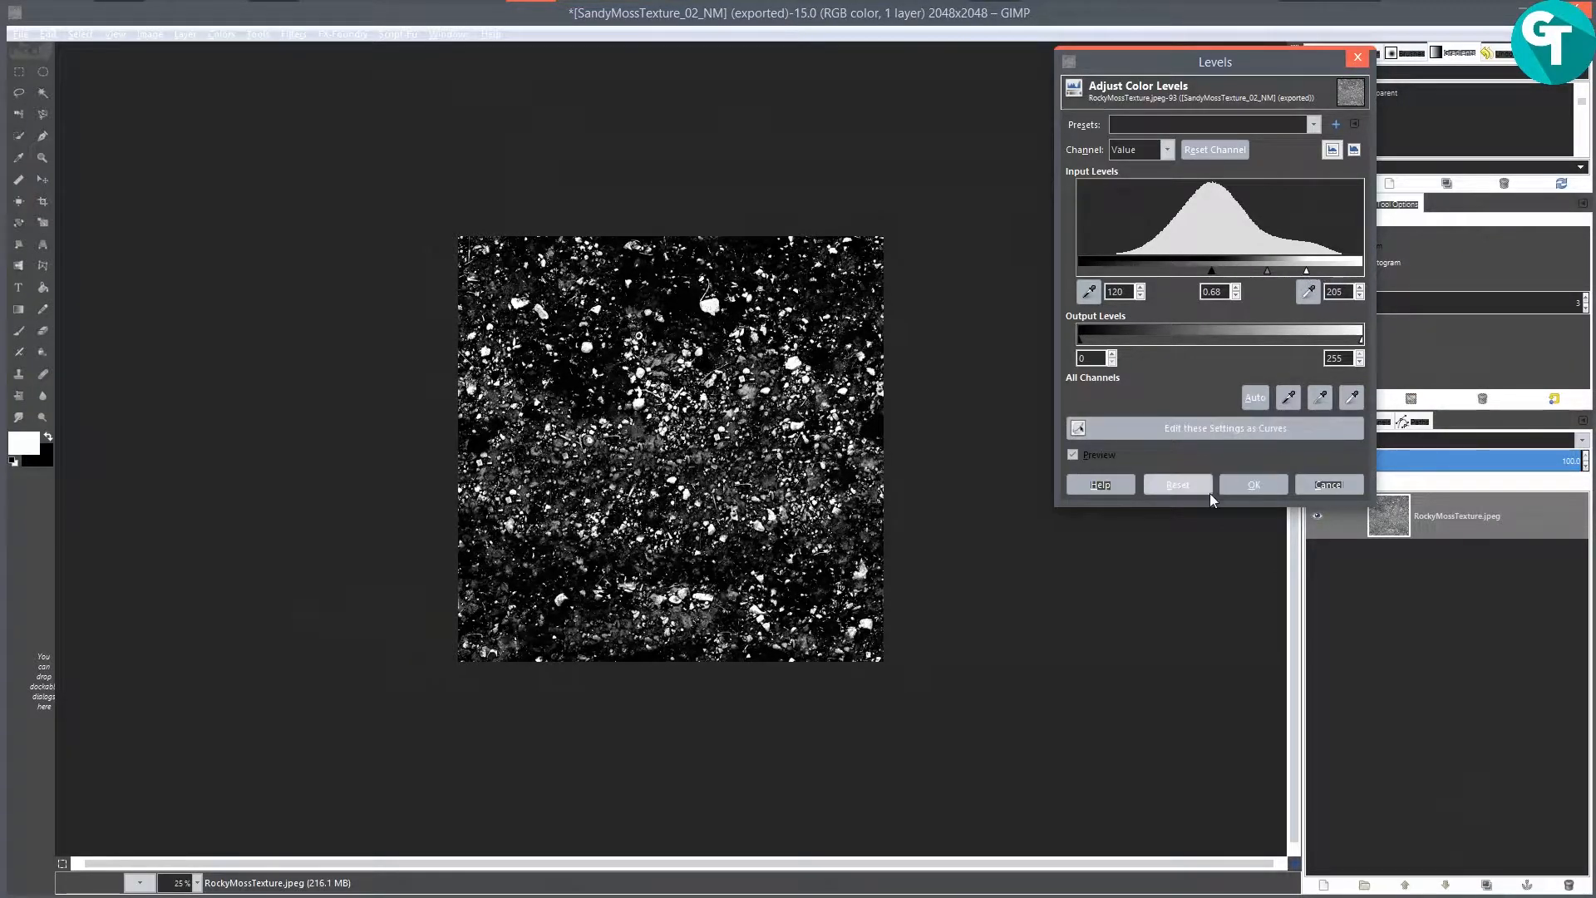
click(1260, 485)
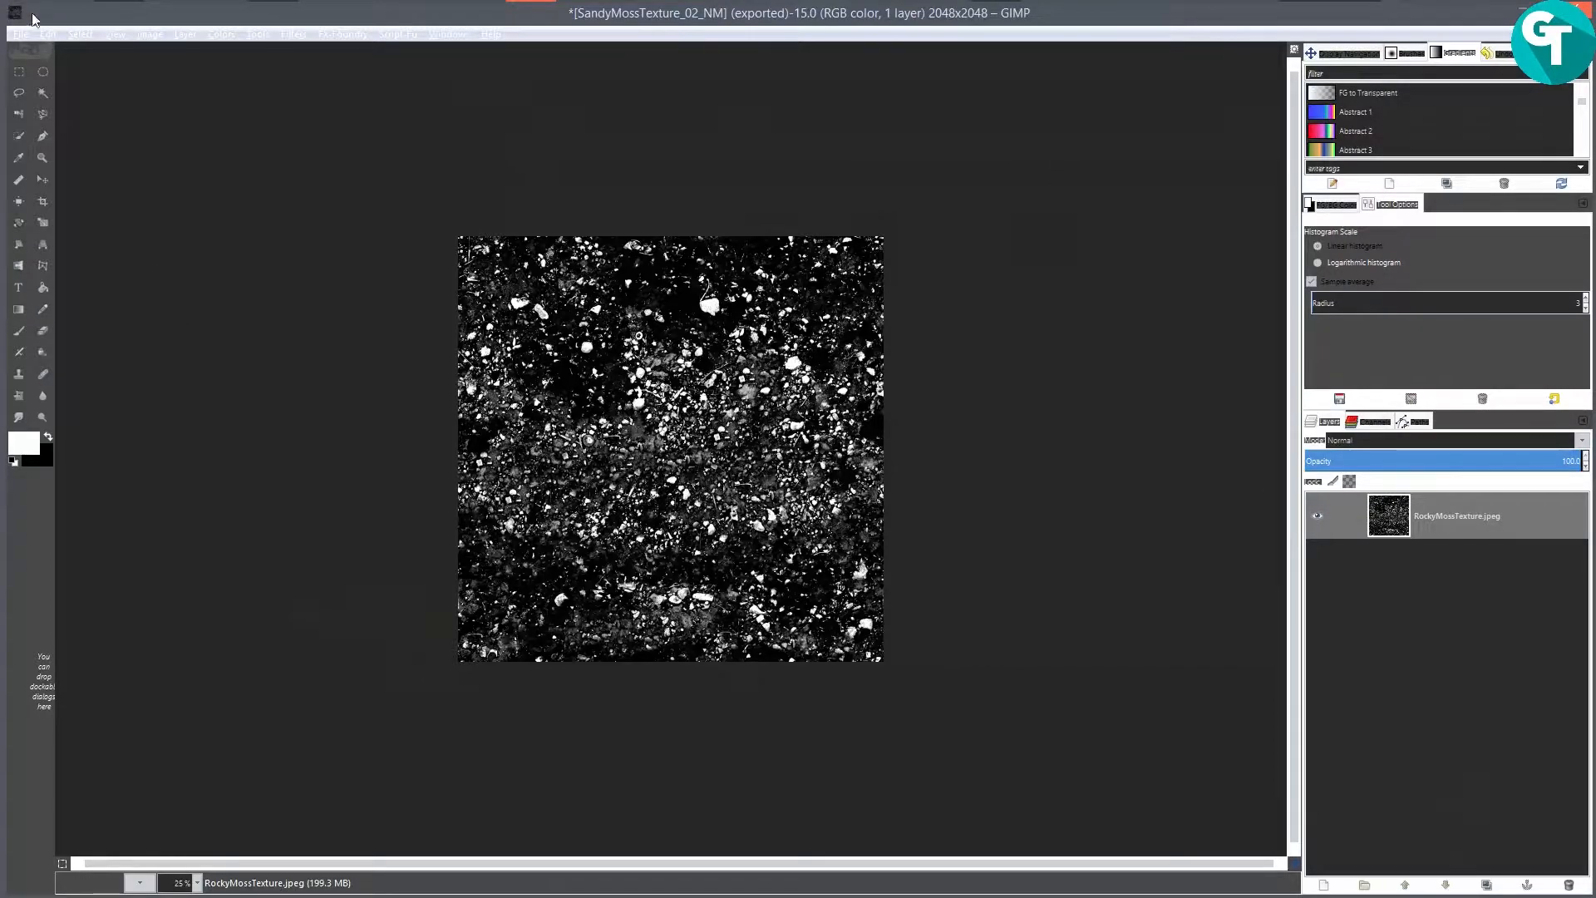
Step: Export the black-and-white map as SandyMossTexture_02_Disp.jpeg in the Textures_2 folder
click(18, 34)
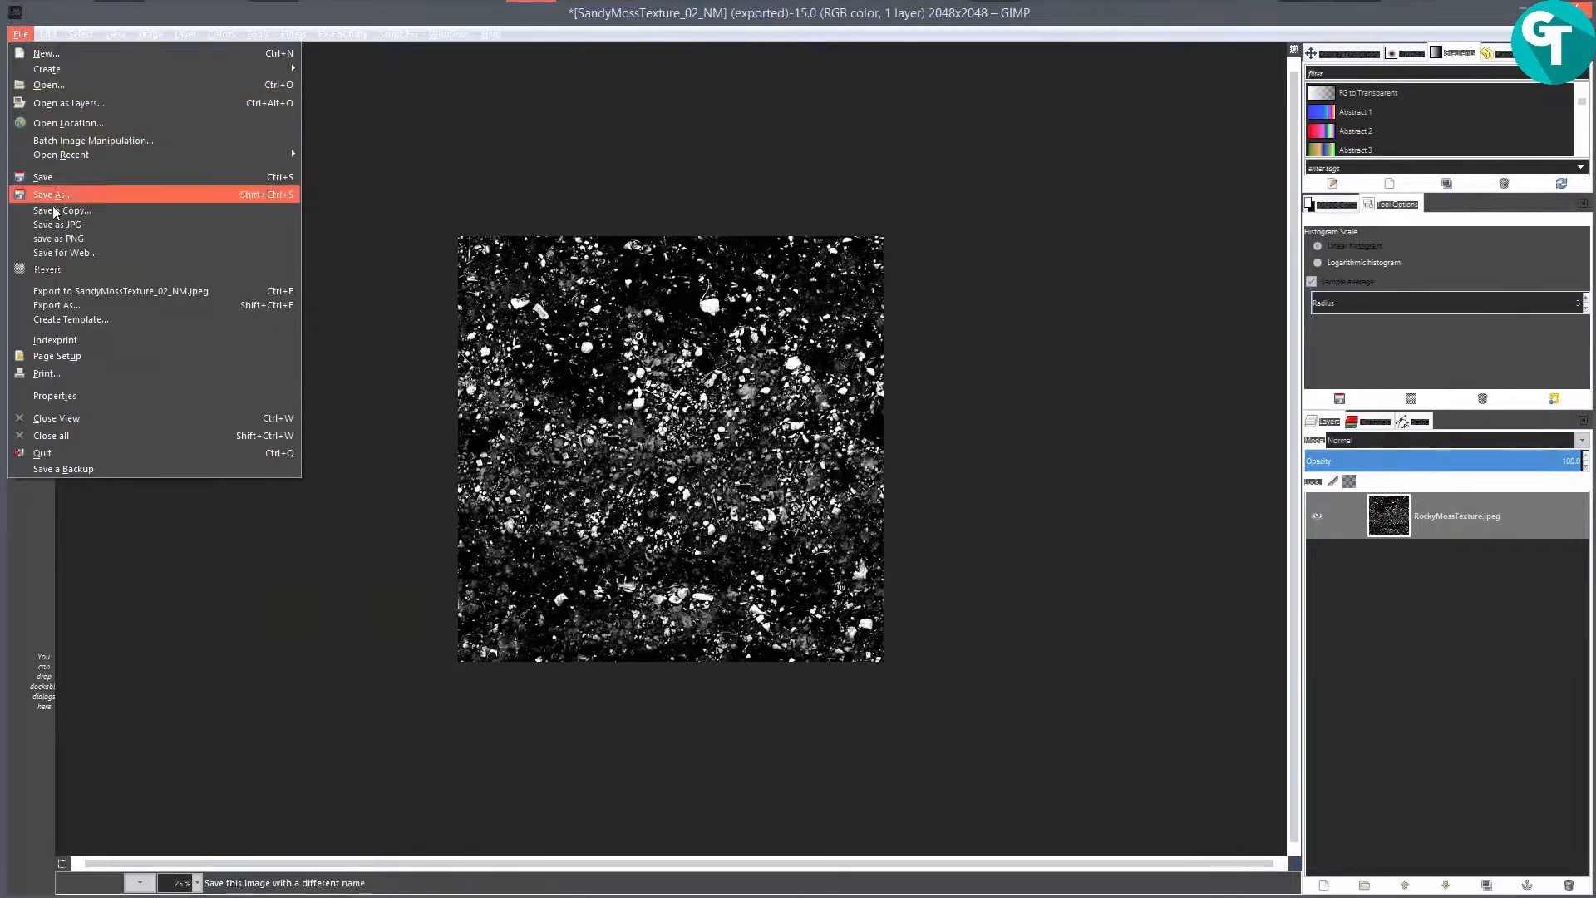
click(93, 304)
drag(555, 194, 541, 192)
text(Disp)
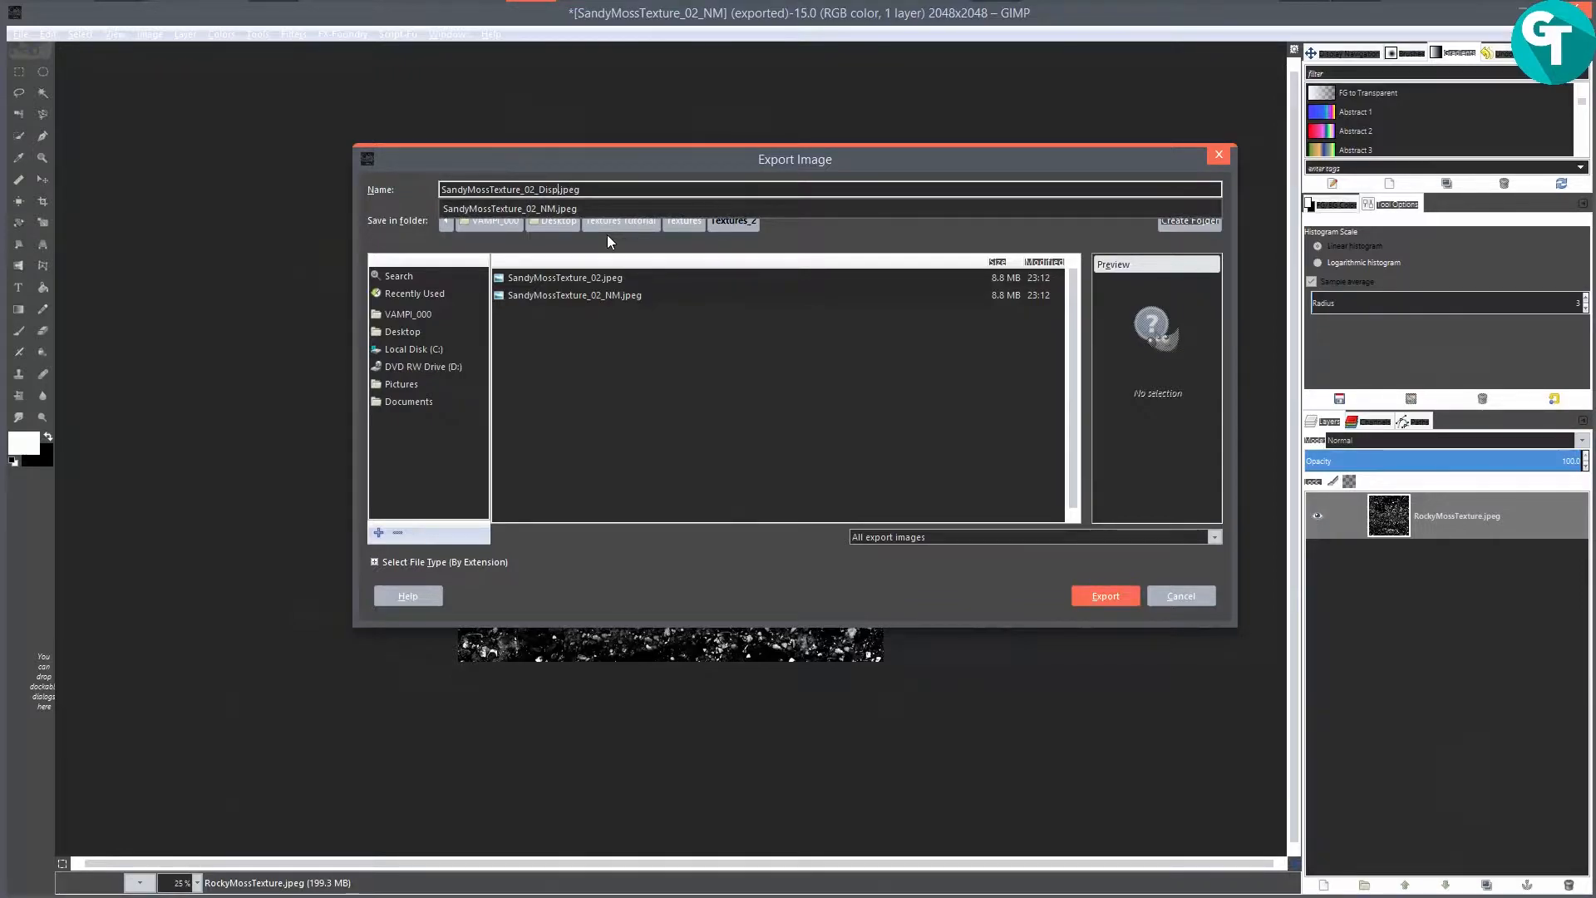
click(637, 168)
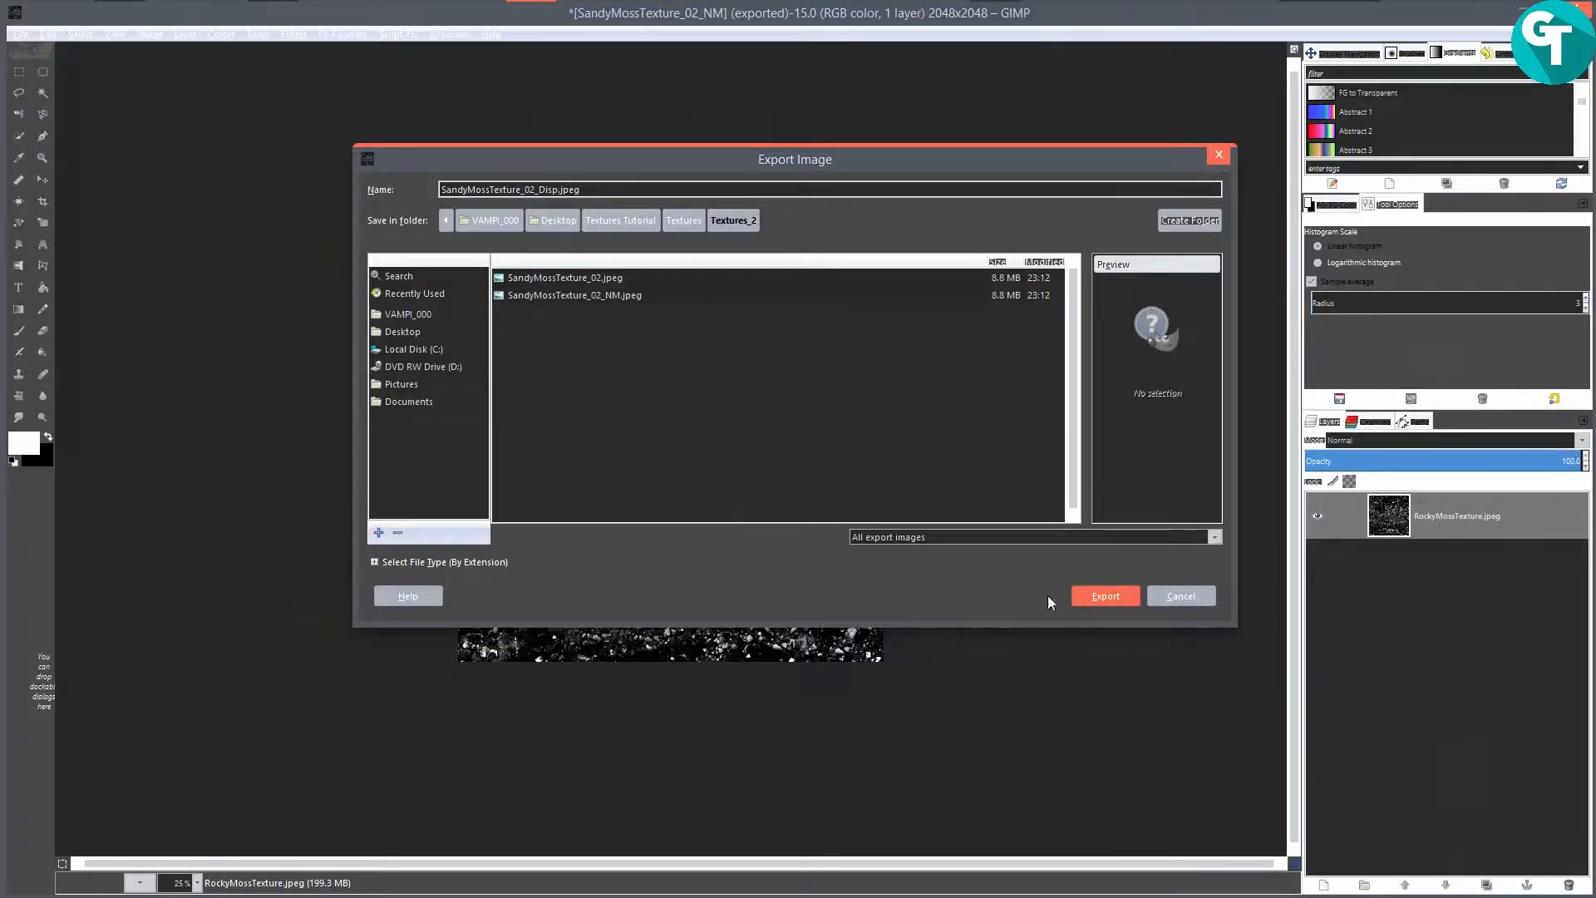
click(1104, 596)
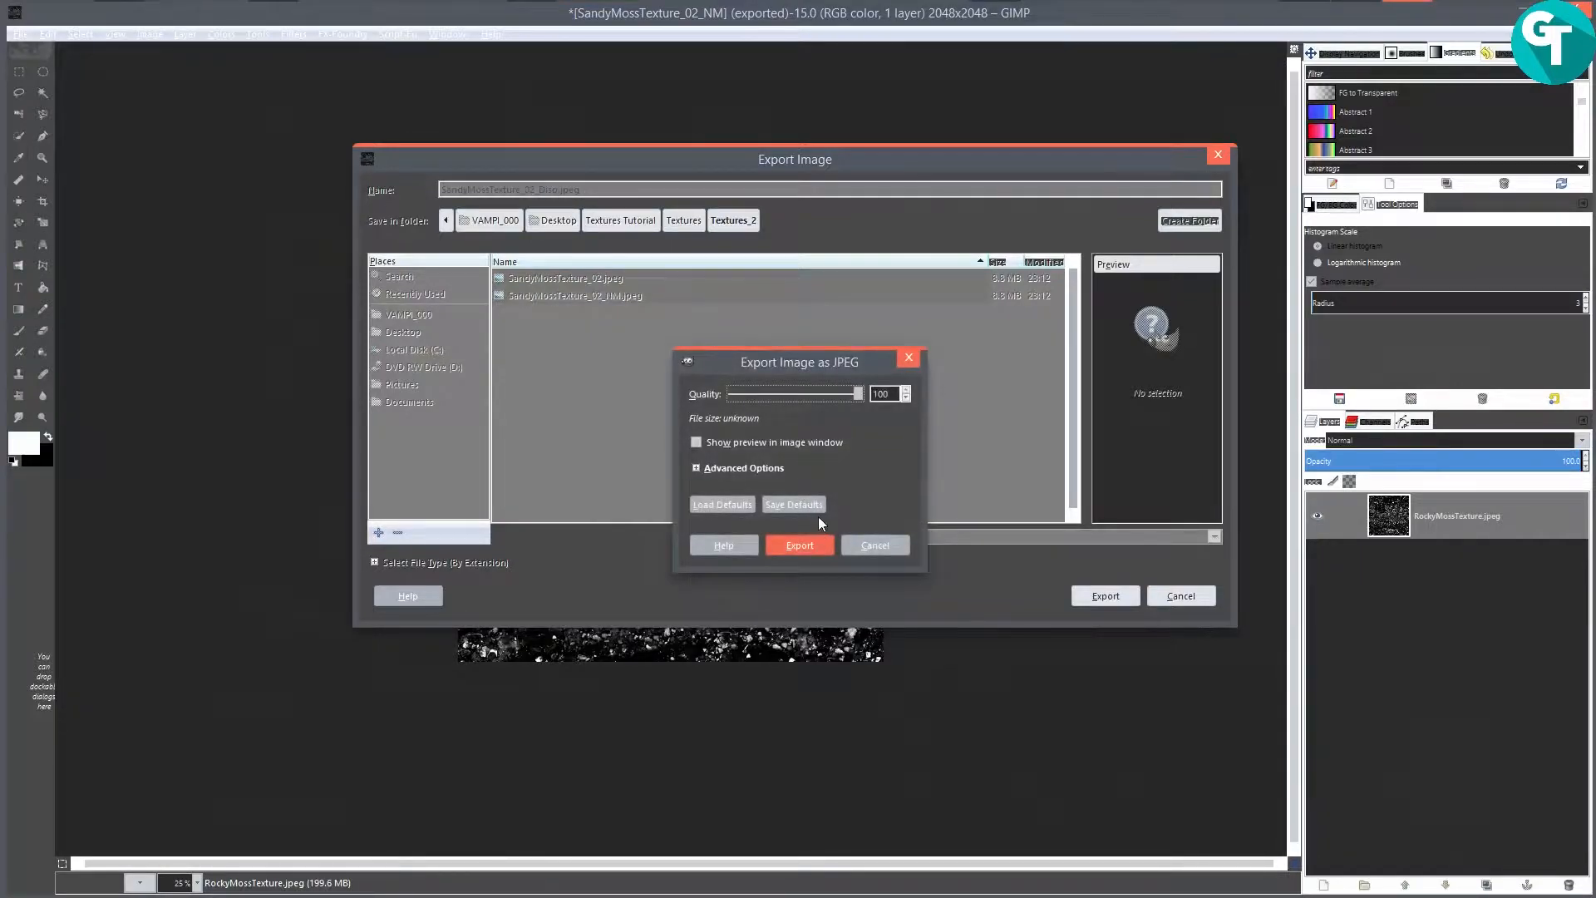
click(811, 542)
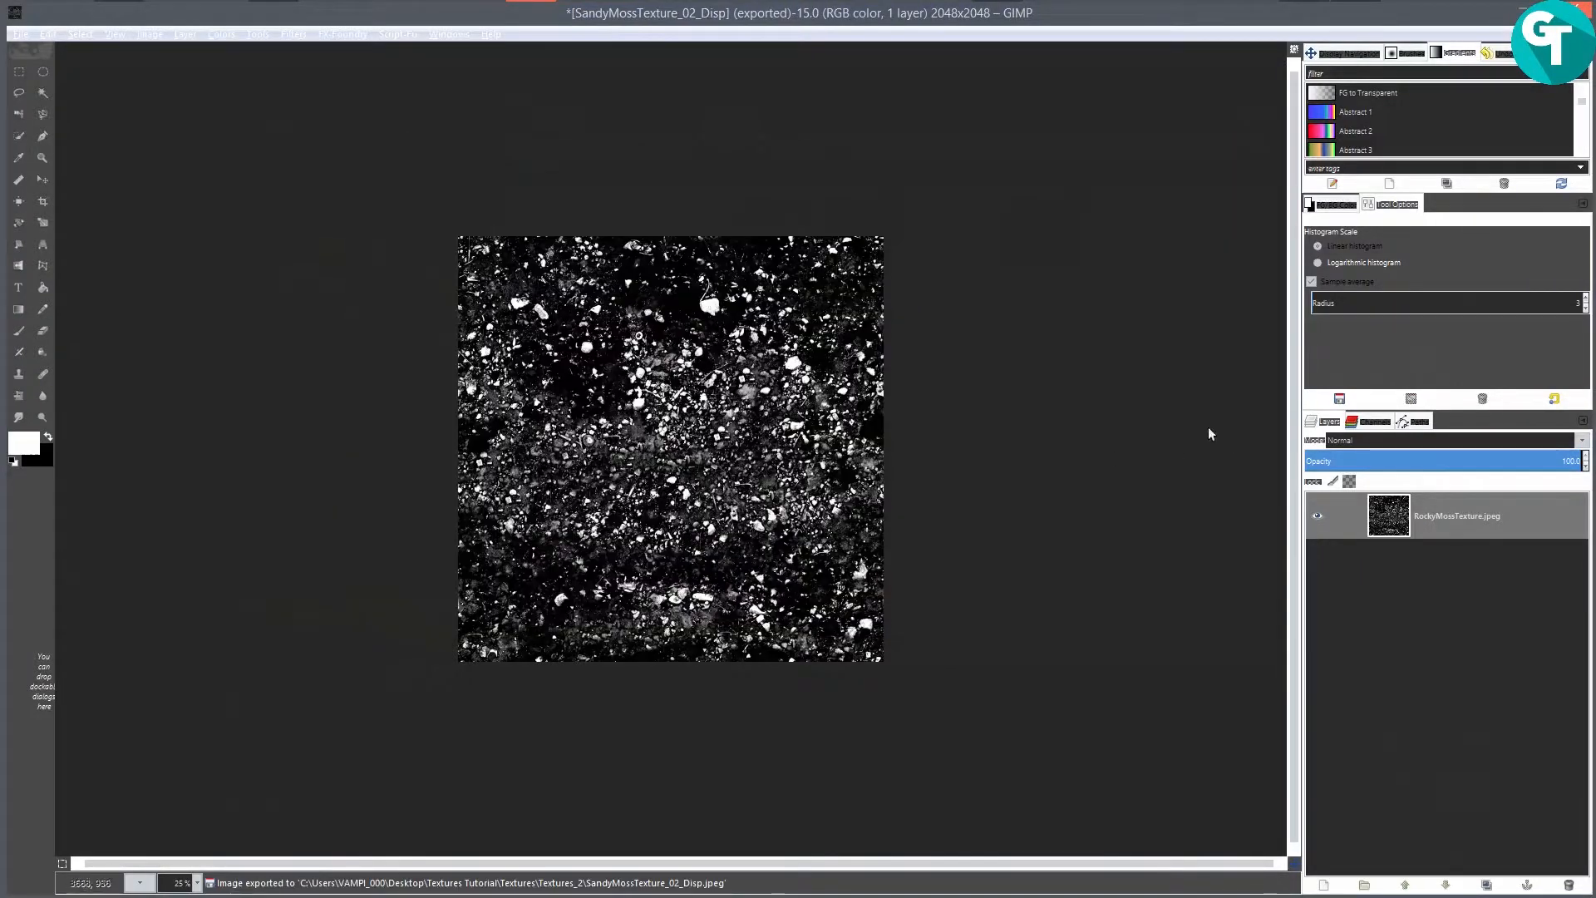
Step: Open the original RockyMossTexture.jpeg from the Textures folder as a separate image
click(19, 35)
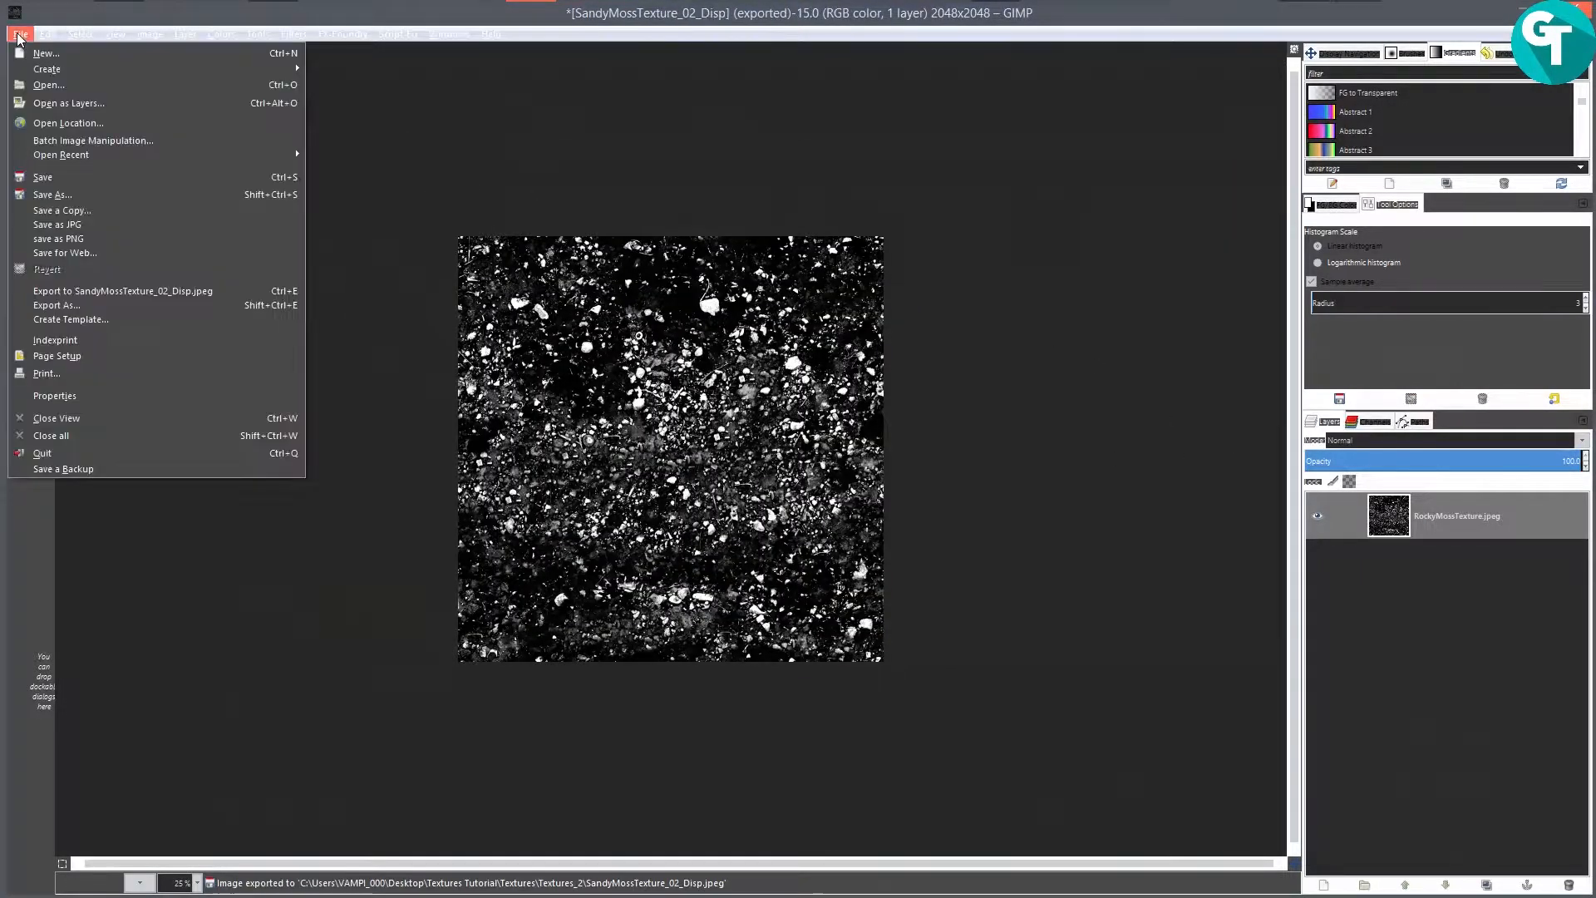
click(52, 86)
double_click(415, 221)
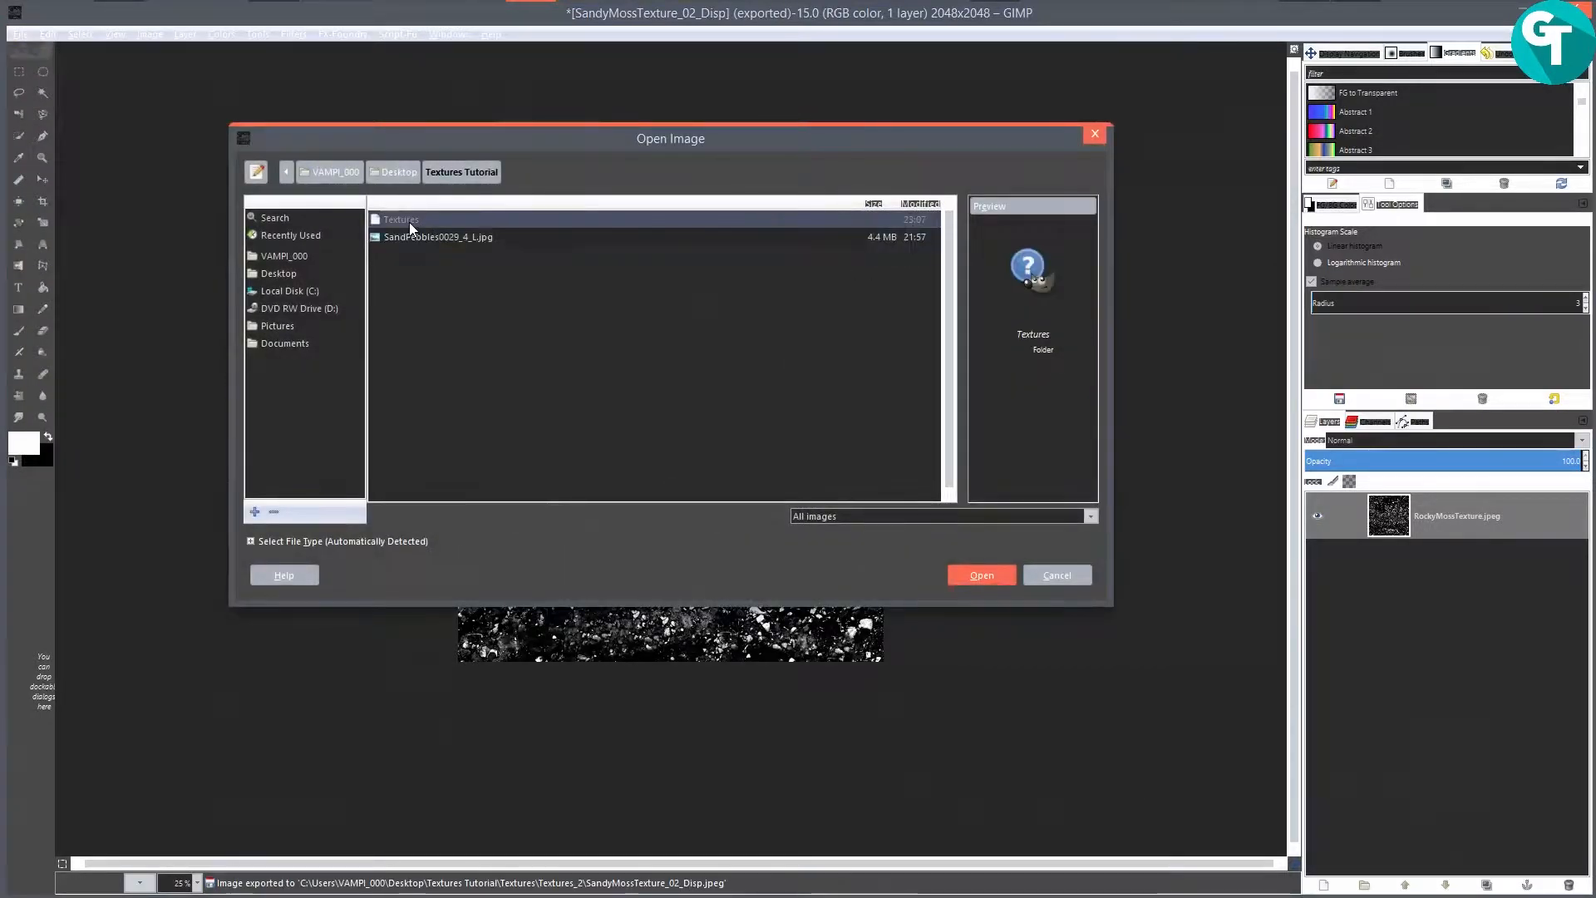
click(437, 239)
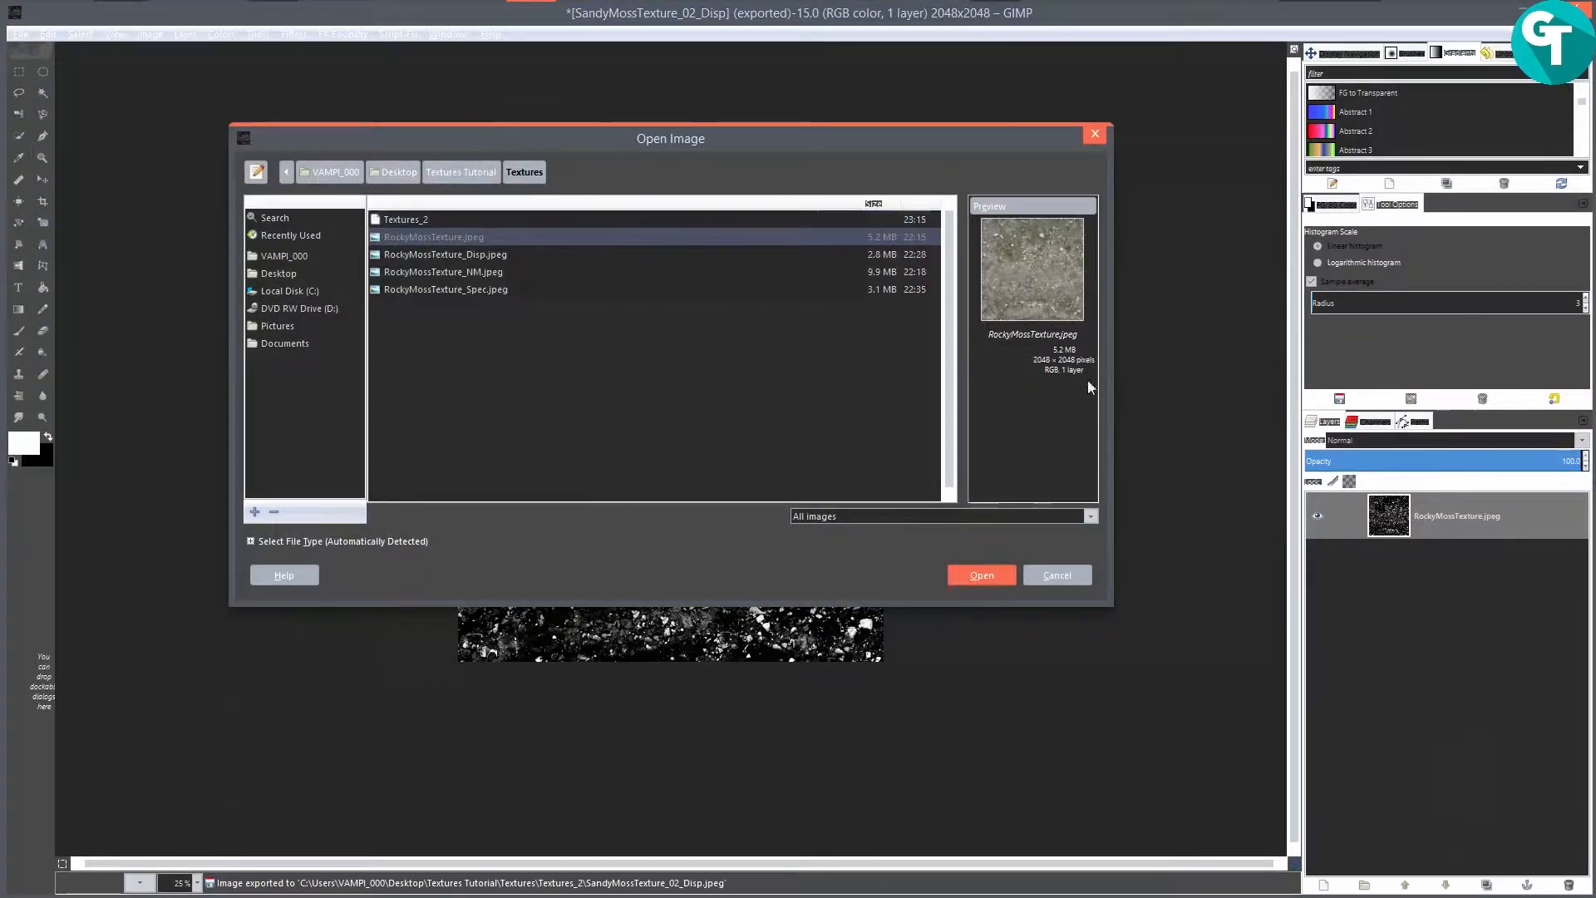
click(982, 575)
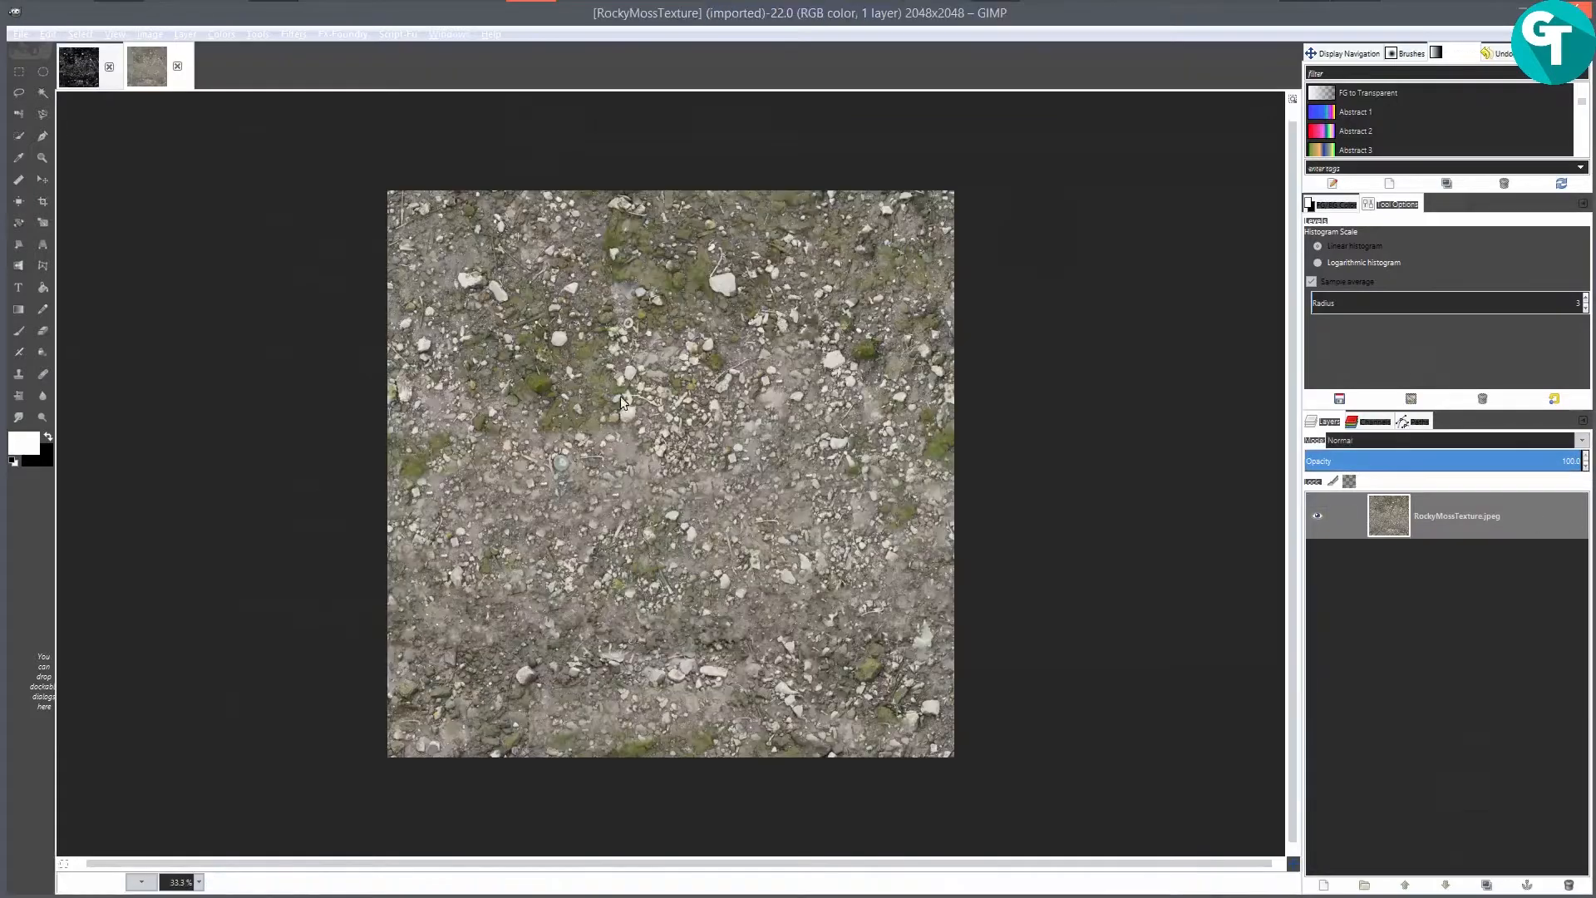
click(769, 336)
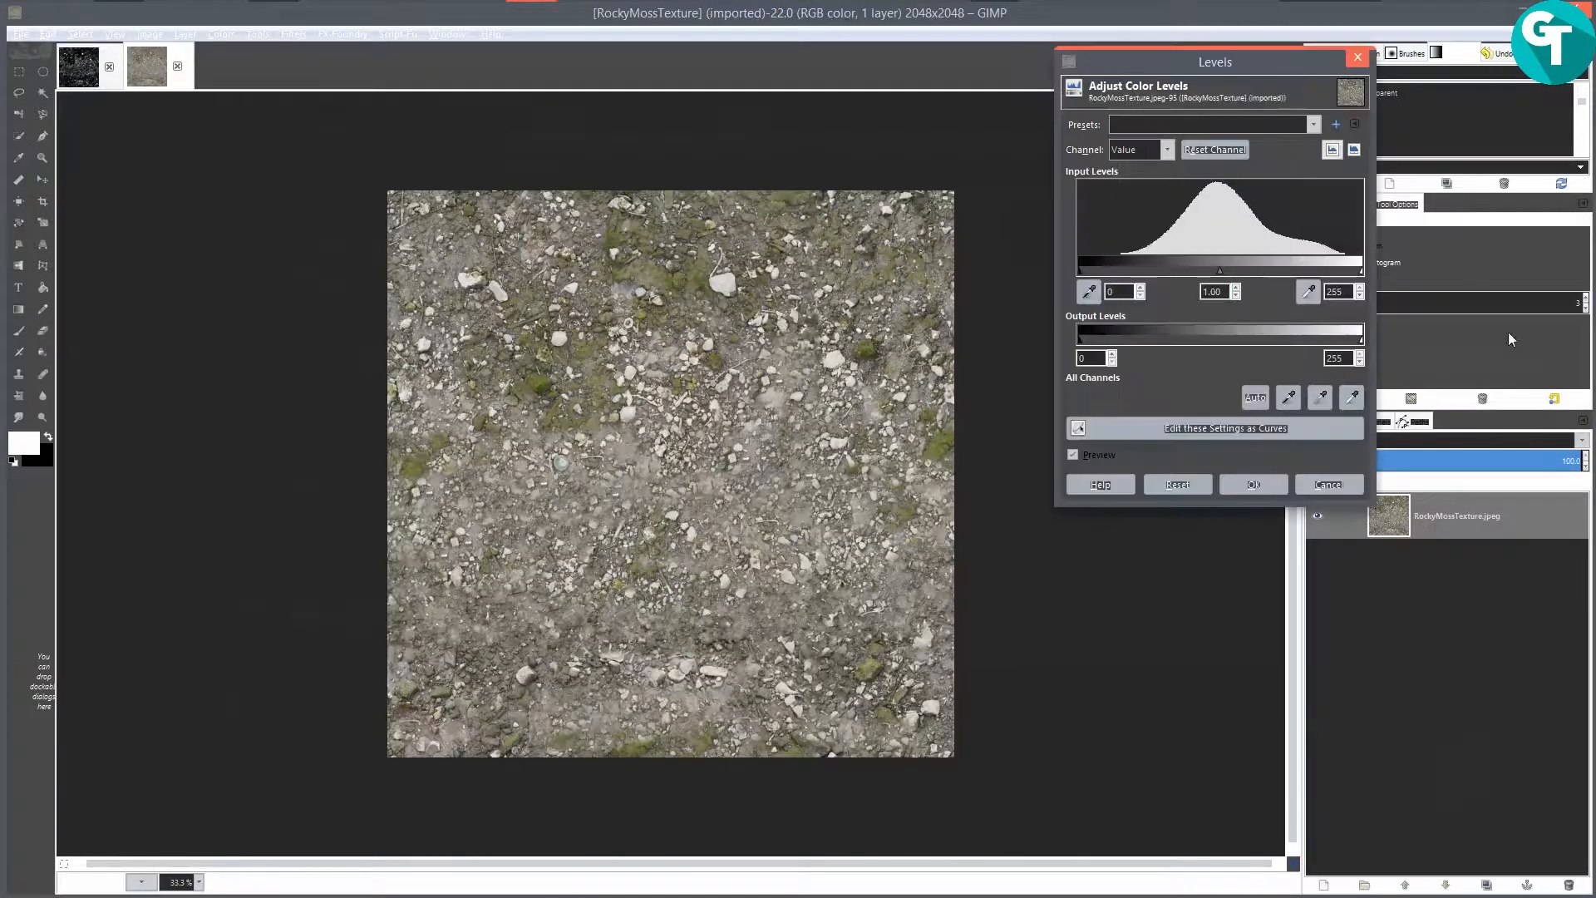
click(1359, 490)
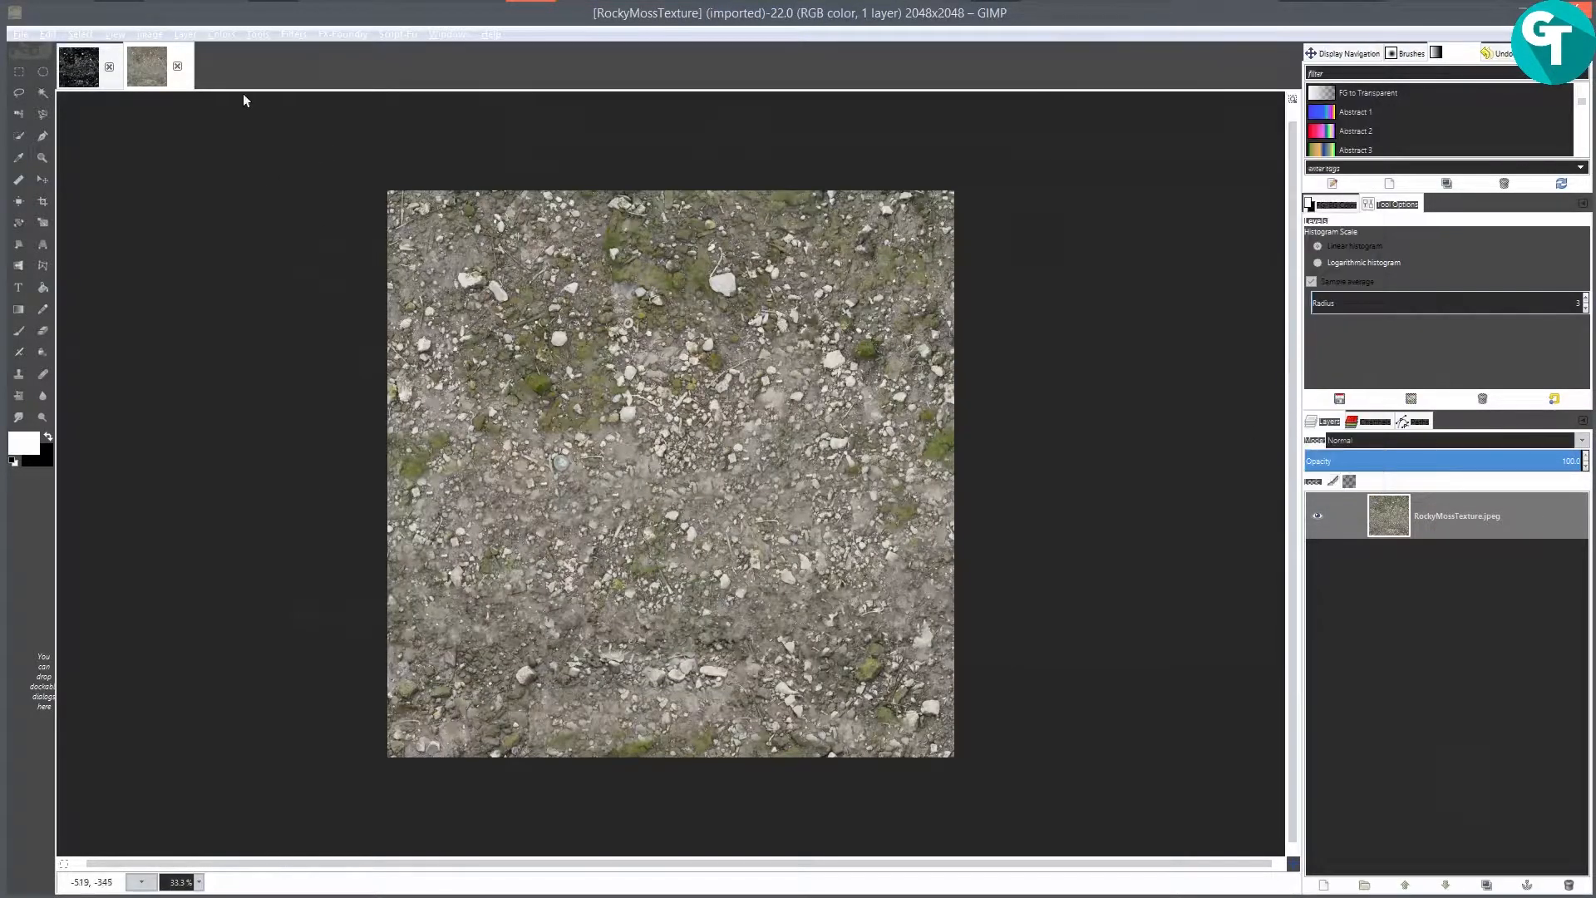
click(293, 34)
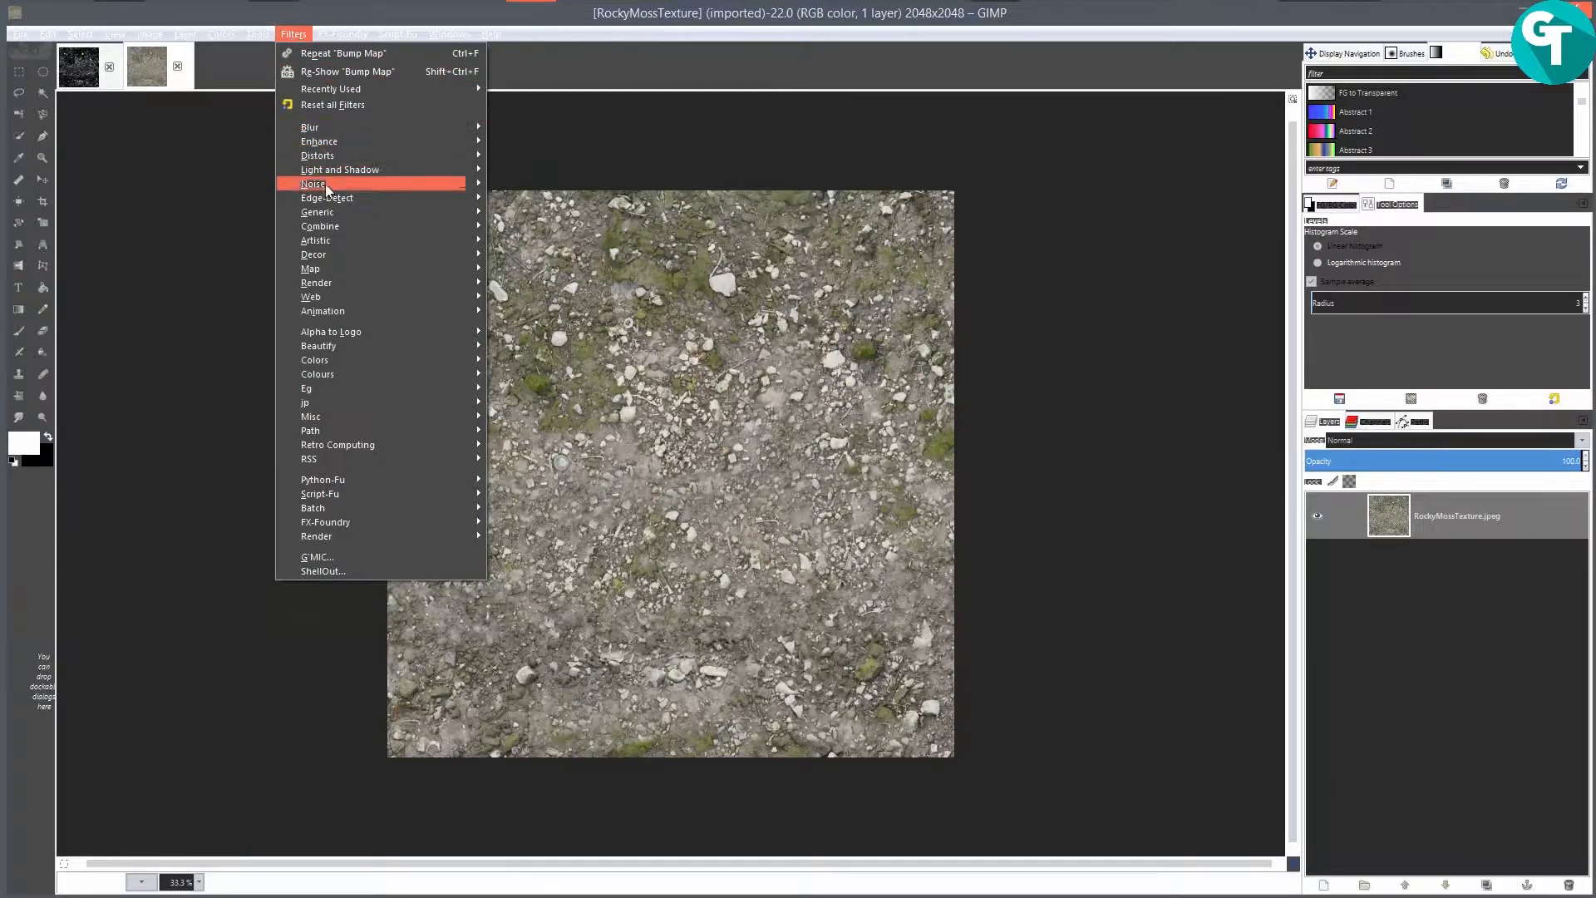
mouse_move(344, 204)
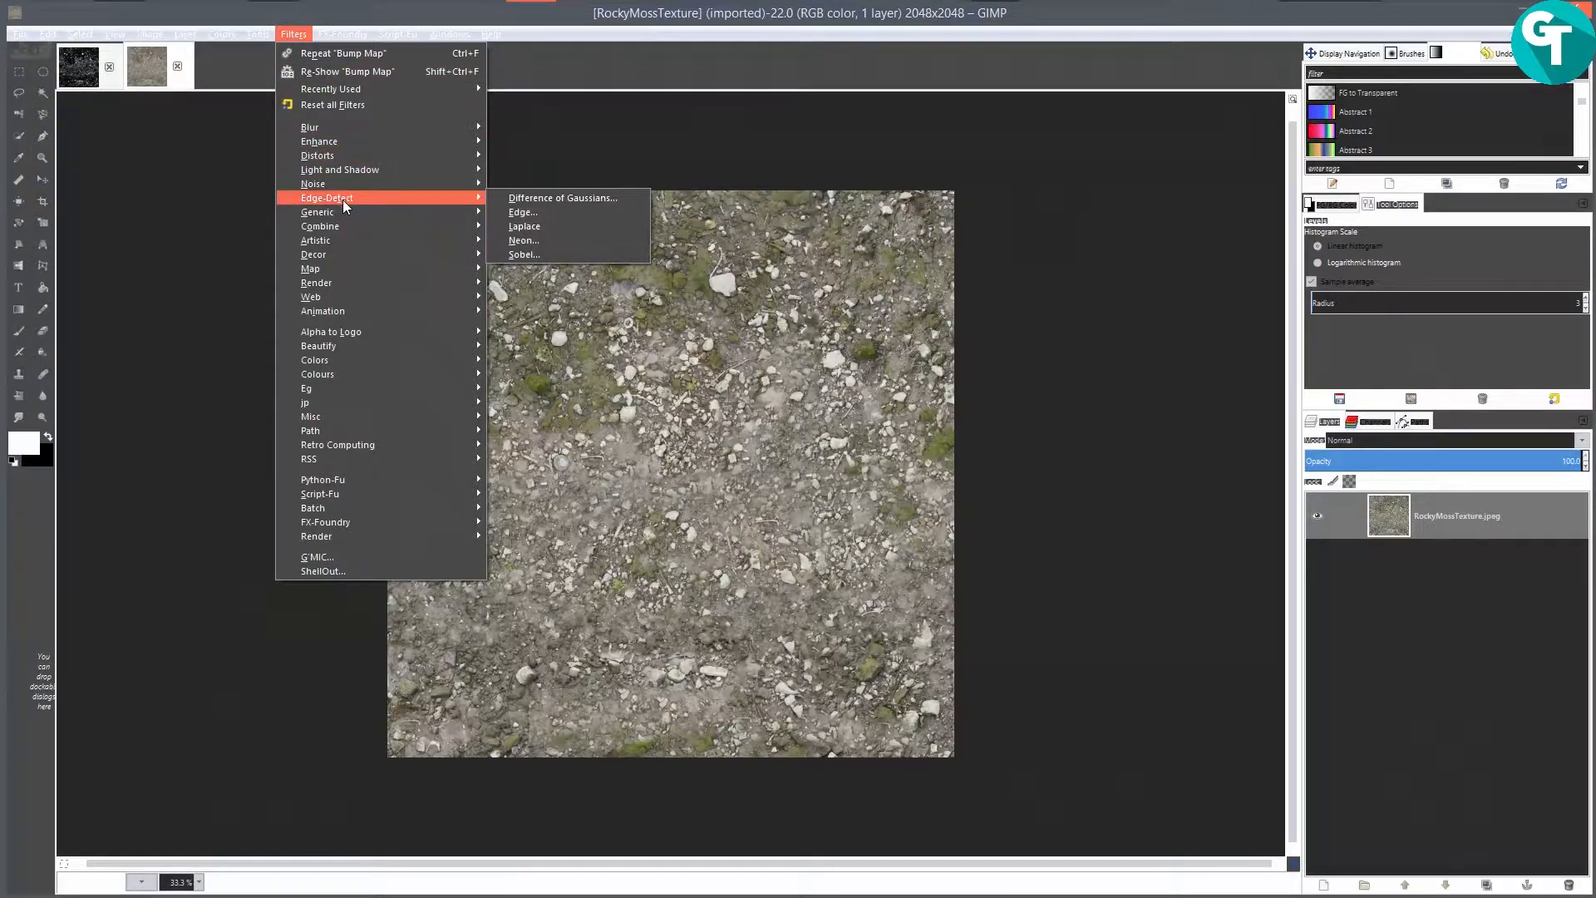
mouse_move(352, 283)
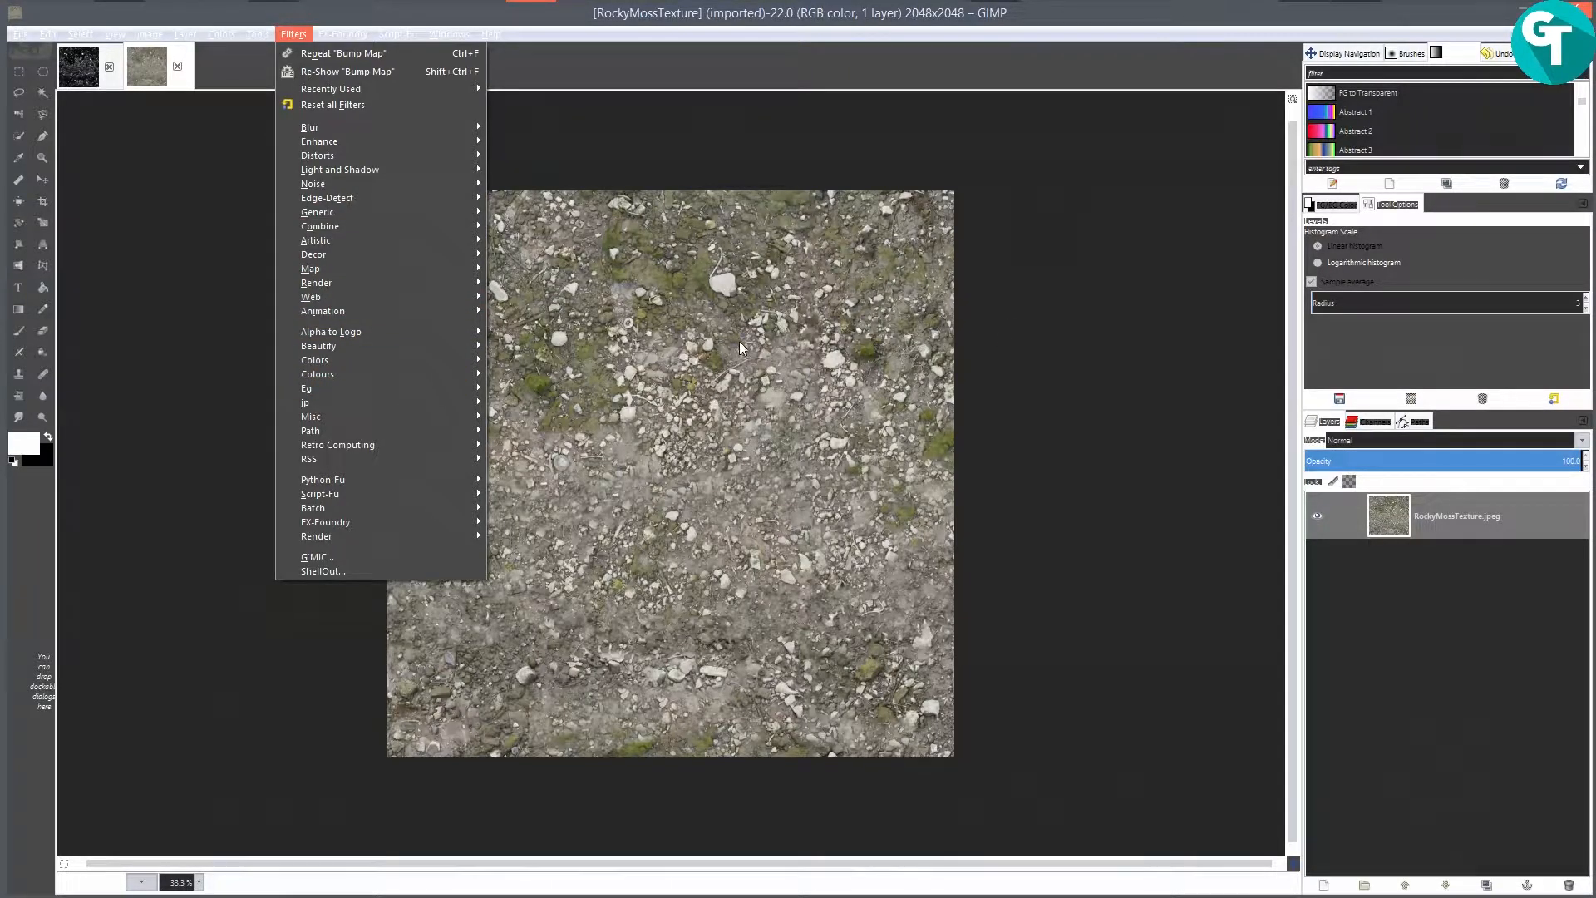
mouse_move(397, 33)
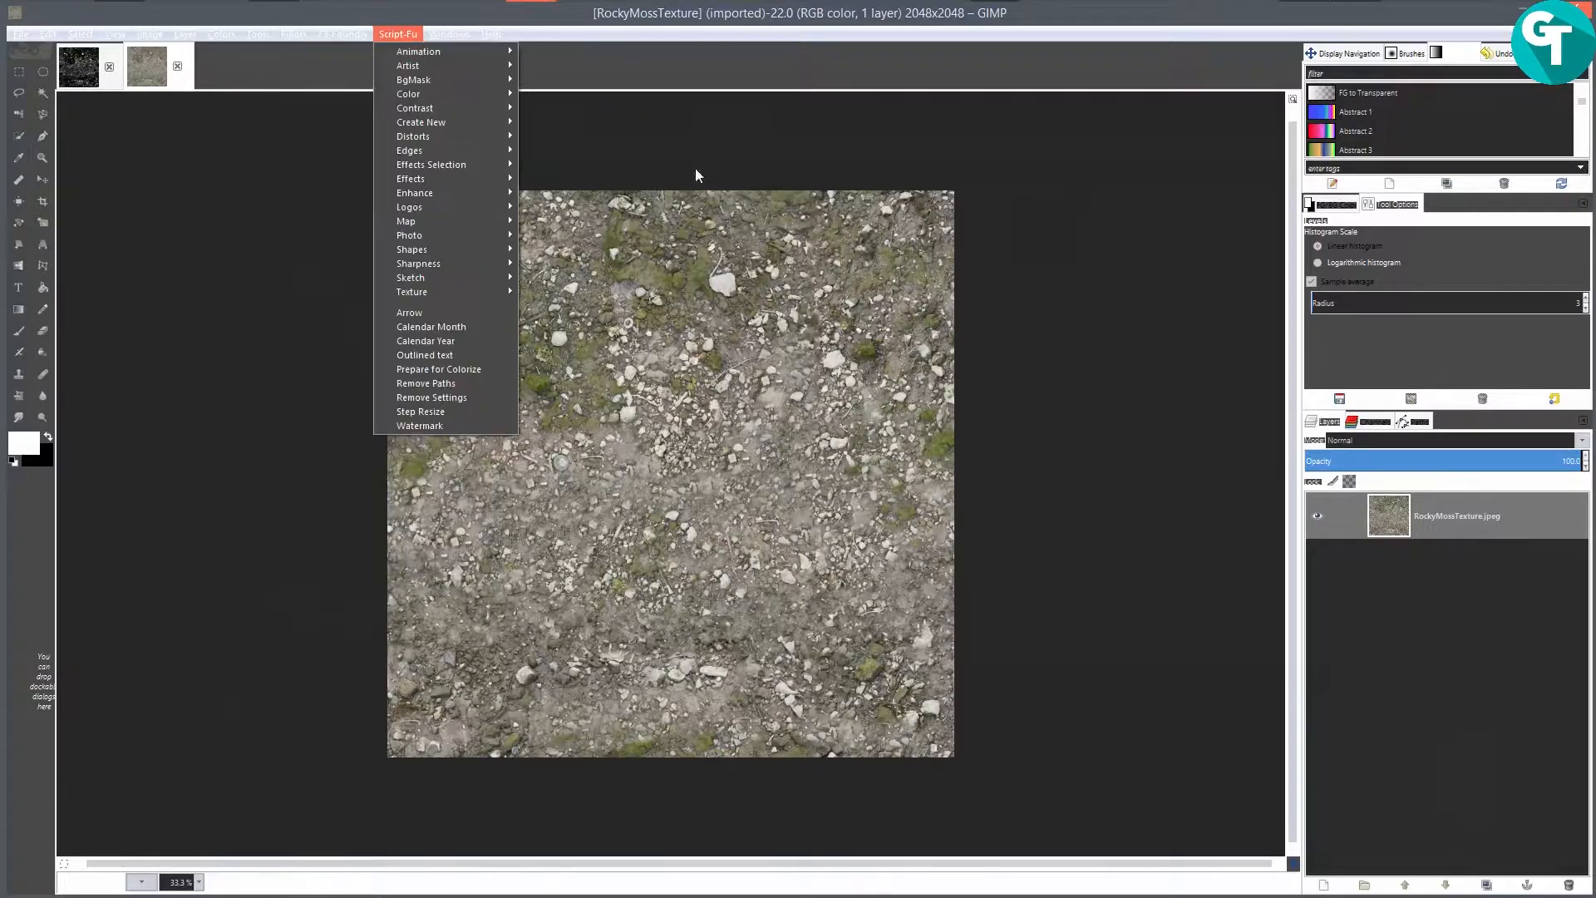
click(1260, 558)
scroll(745, 509, up, 3)
scroll(863, 555, down, 3)
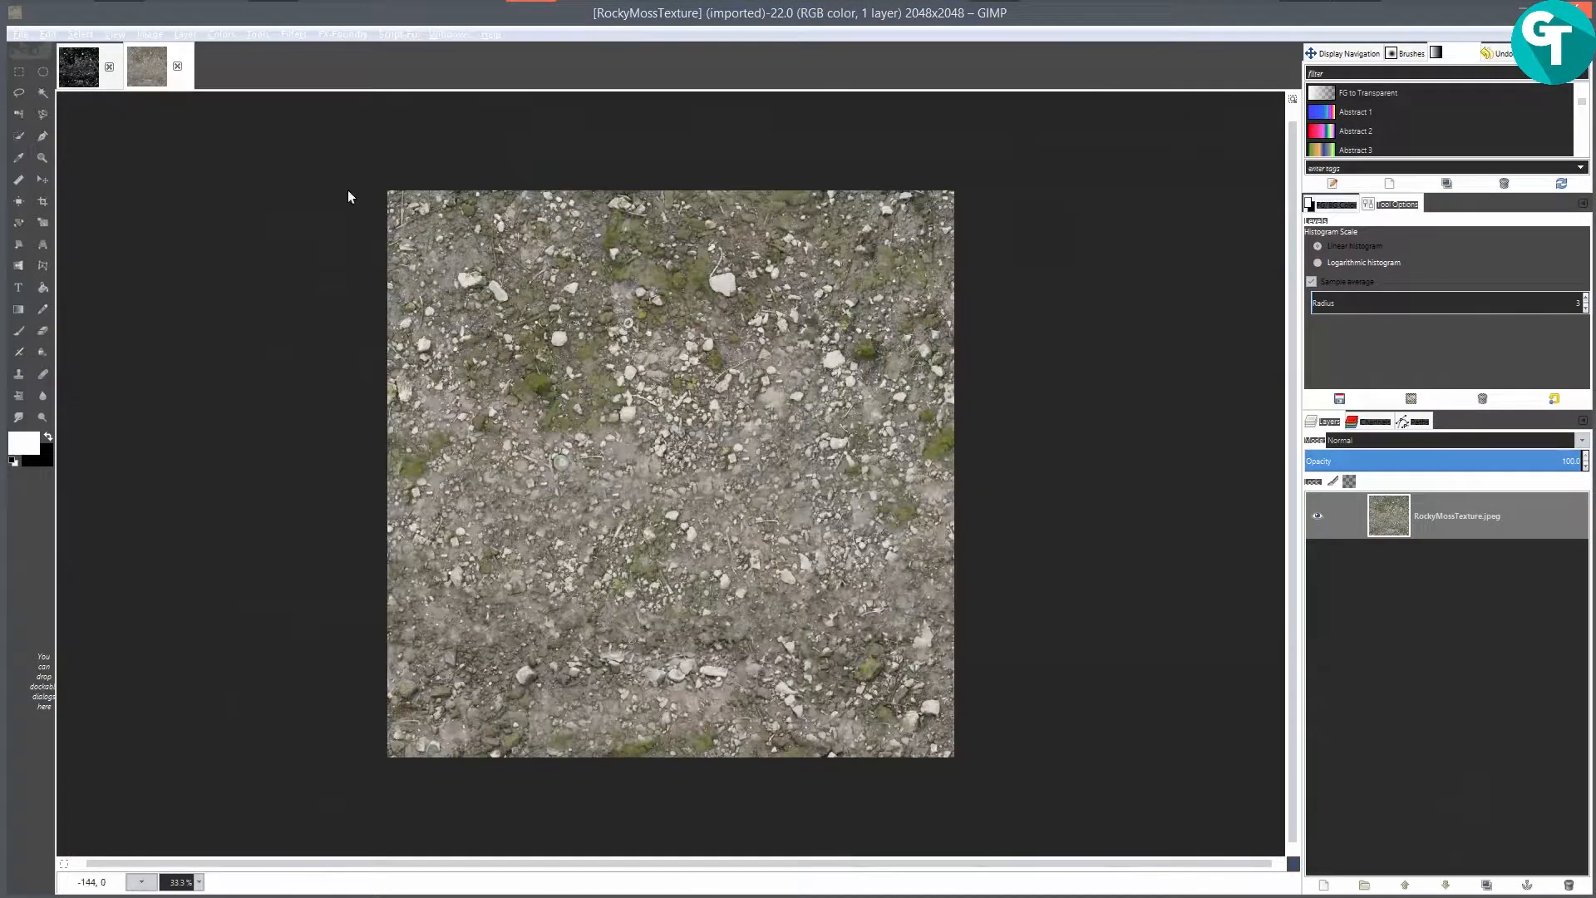
Step: Desaturate the newly opened rocky moss texture based on lightness
click(282, 35)
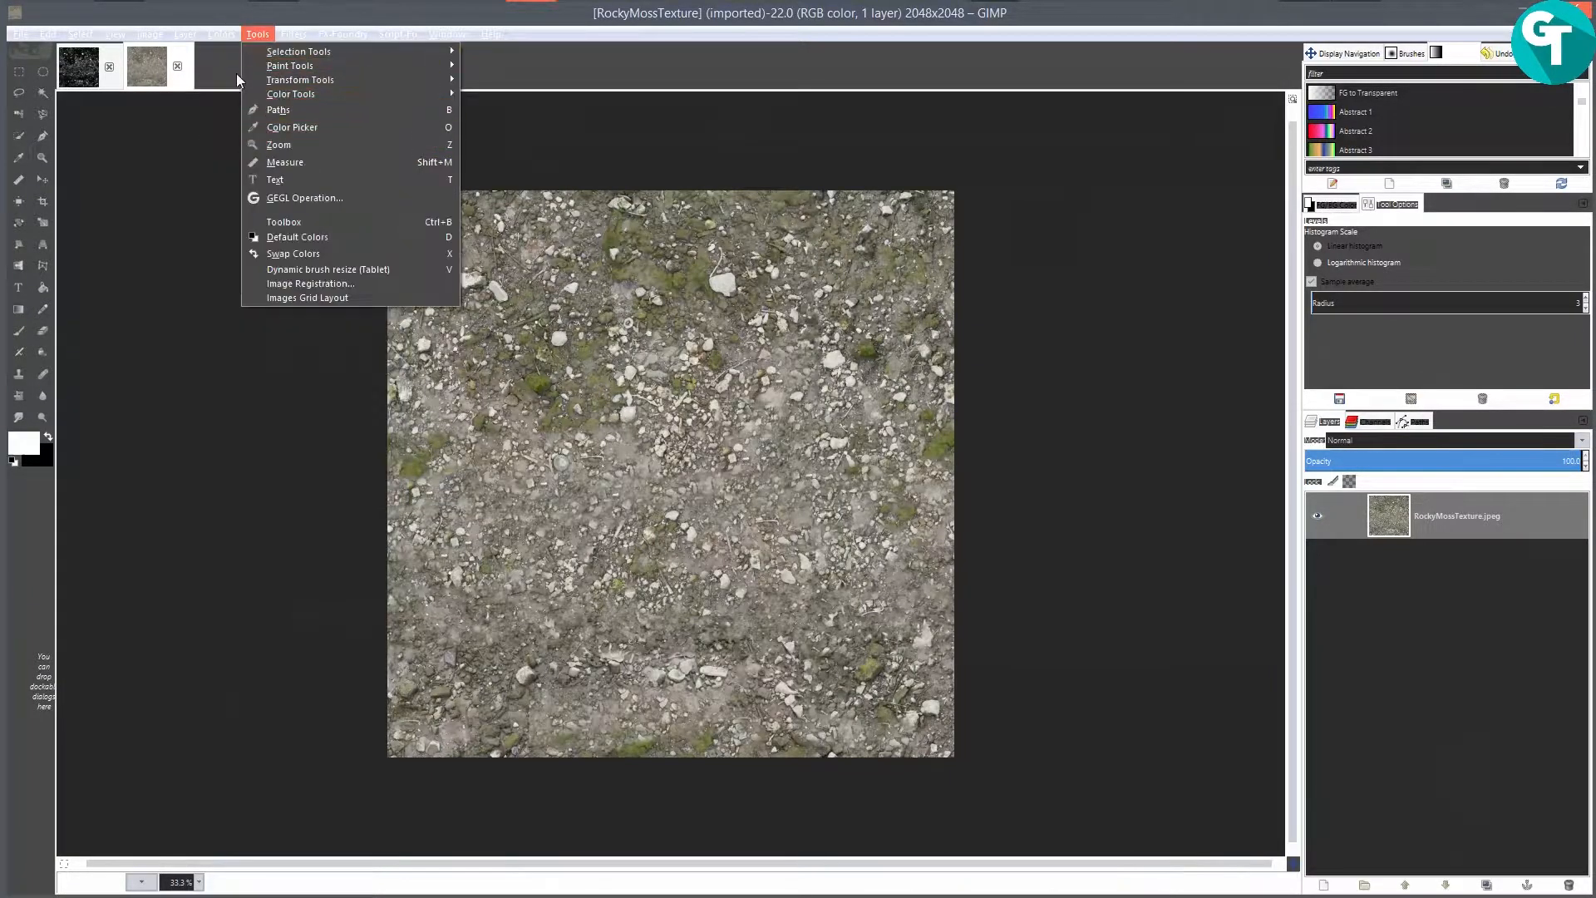
click(254, 199)
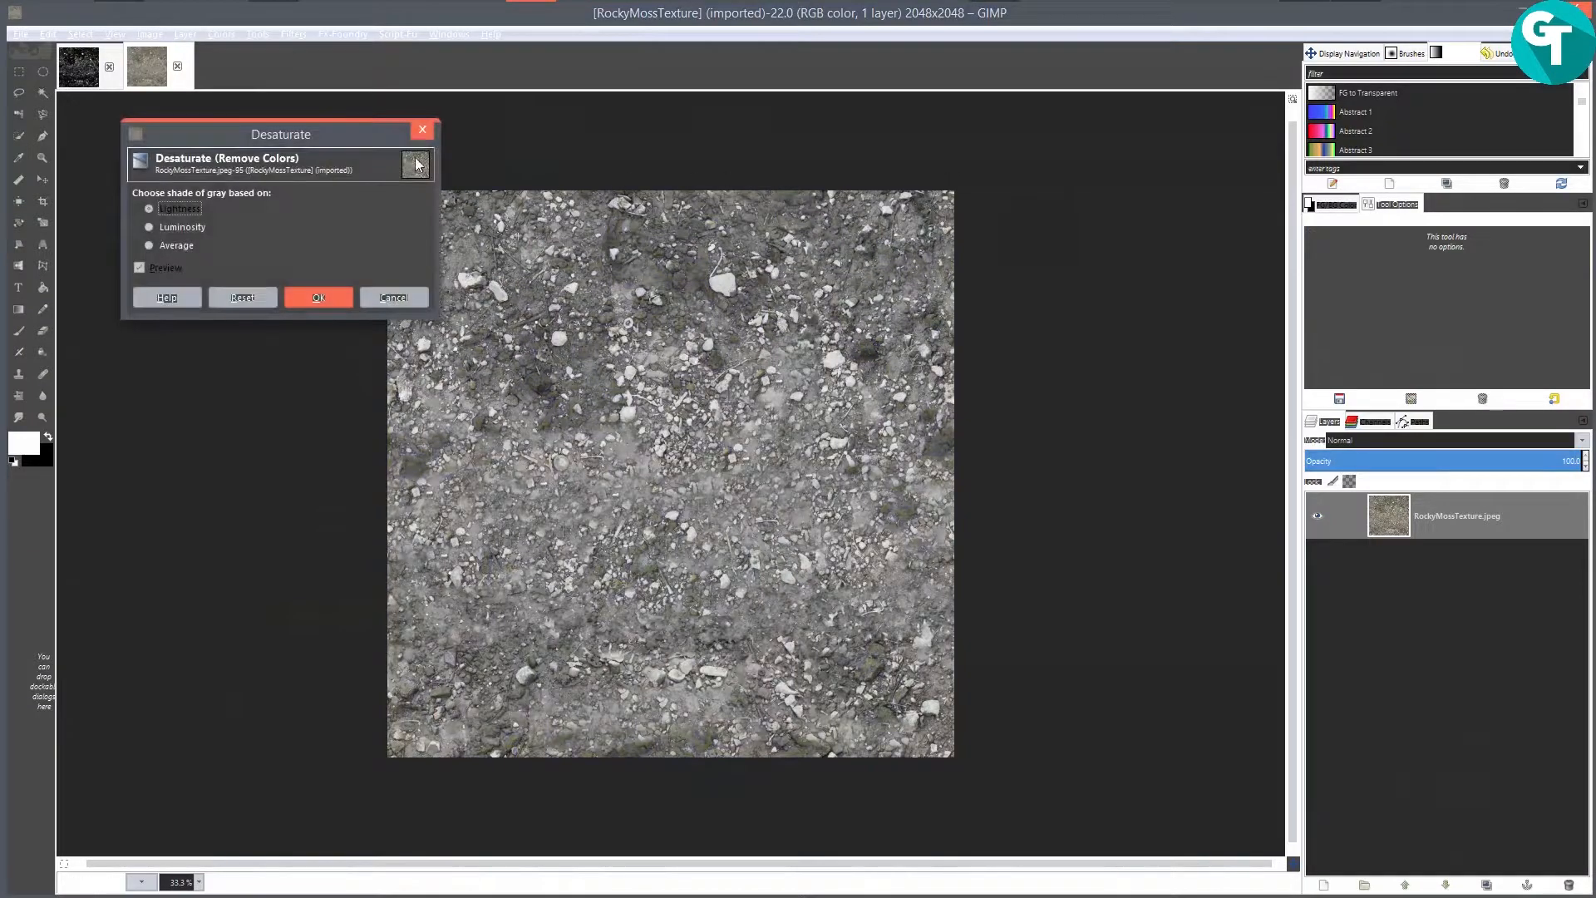
click(318, 296)
key(ctrl+shift+f)
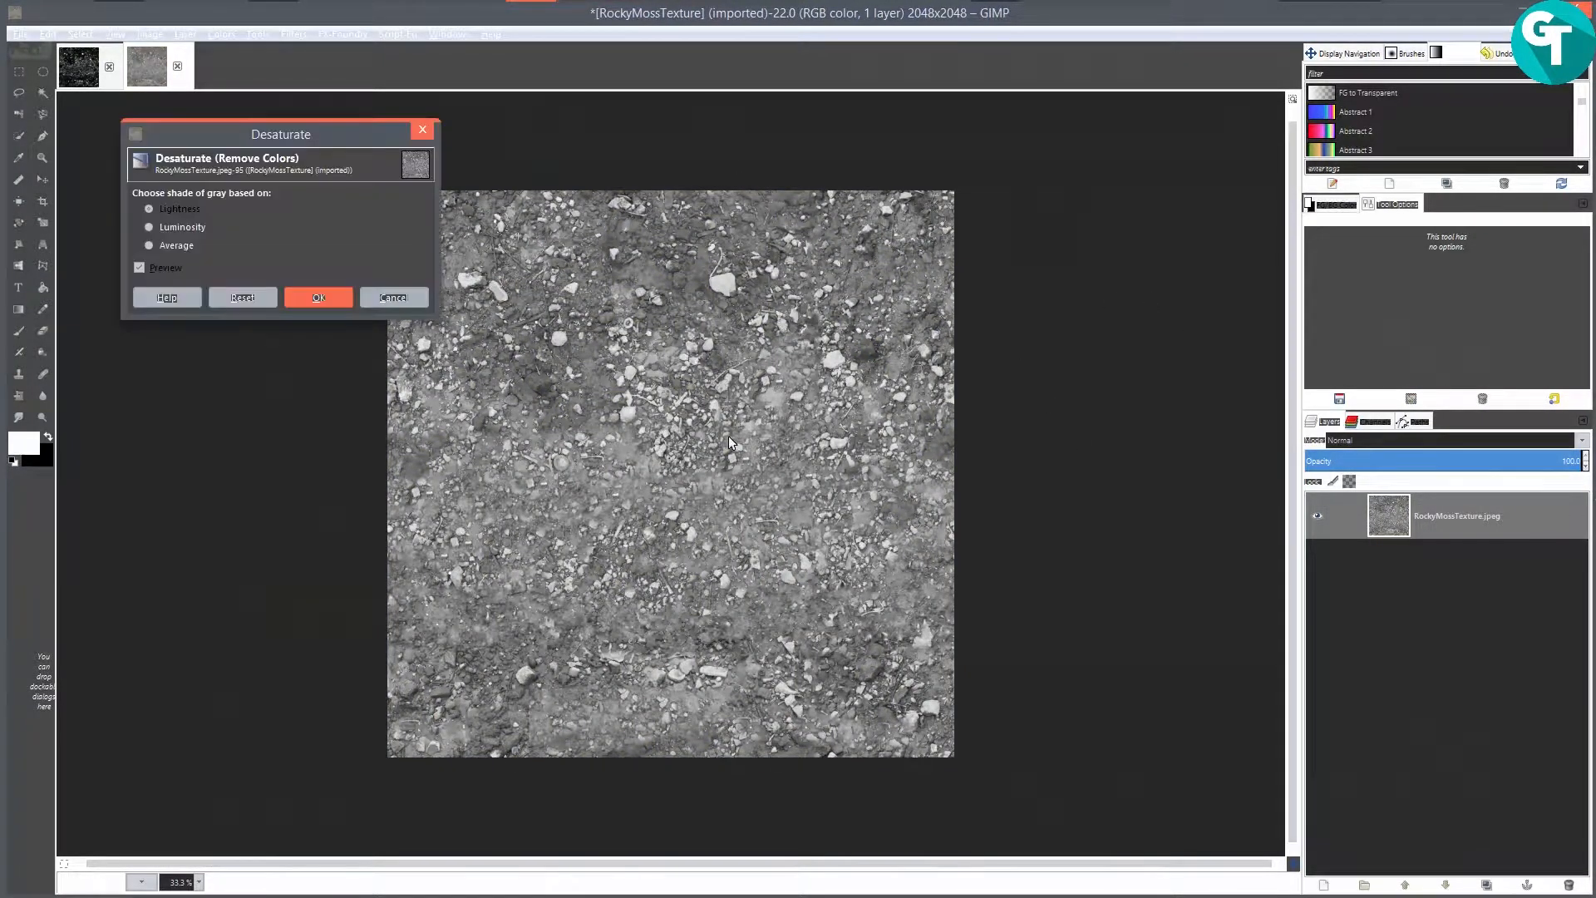
click(380, 297)
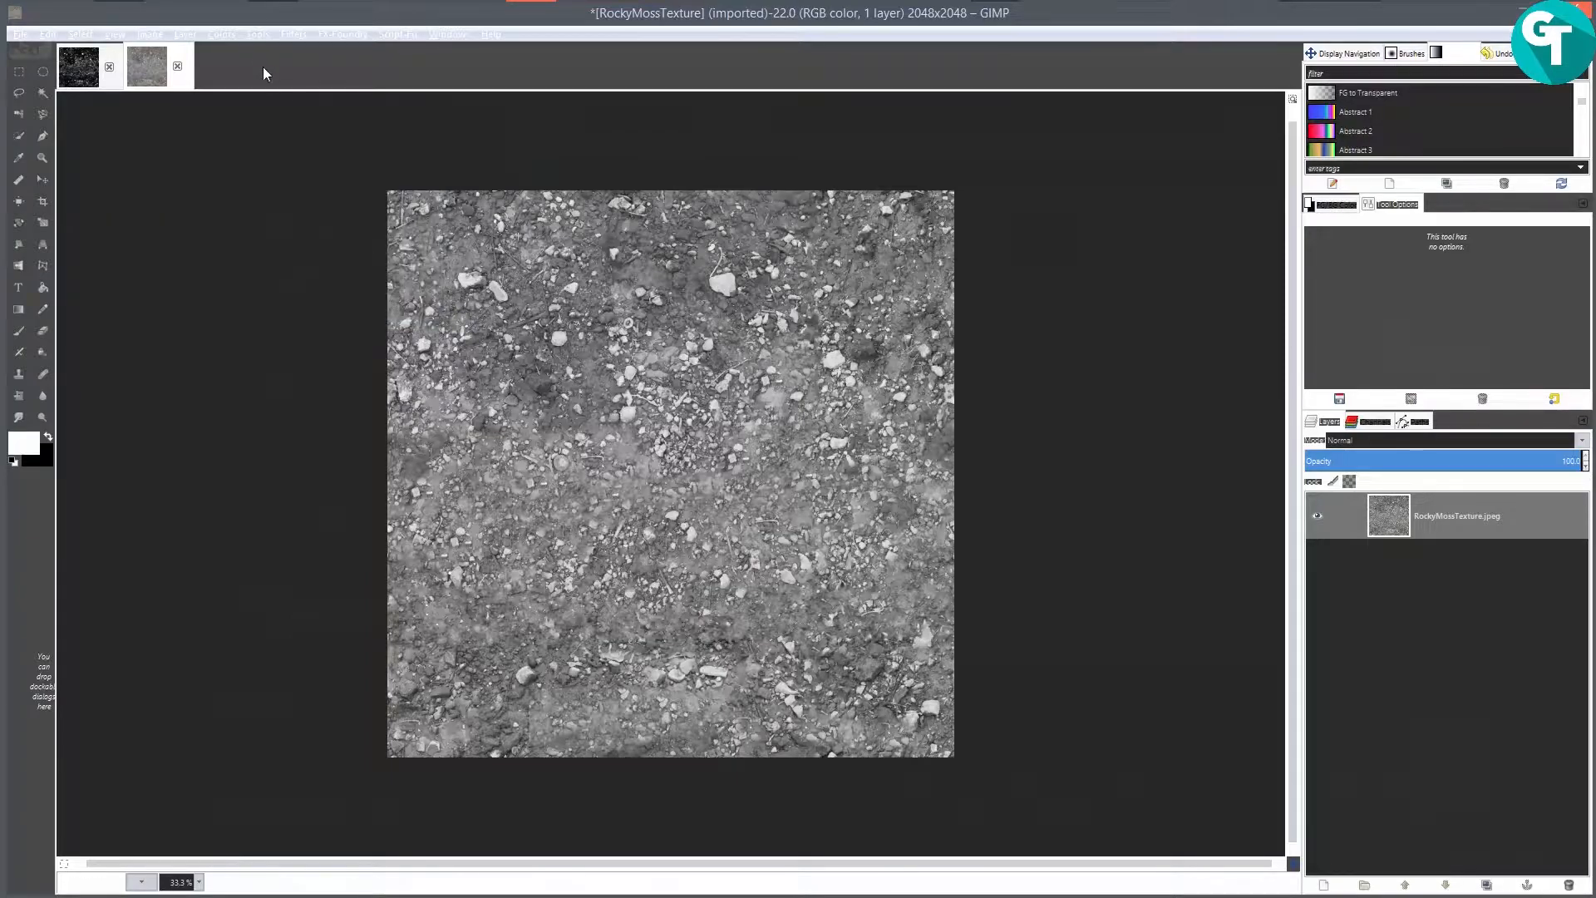
Step: Apply Levels to the grey texture with input black 105, gamma 0.57 and white 195
click(218, 35)
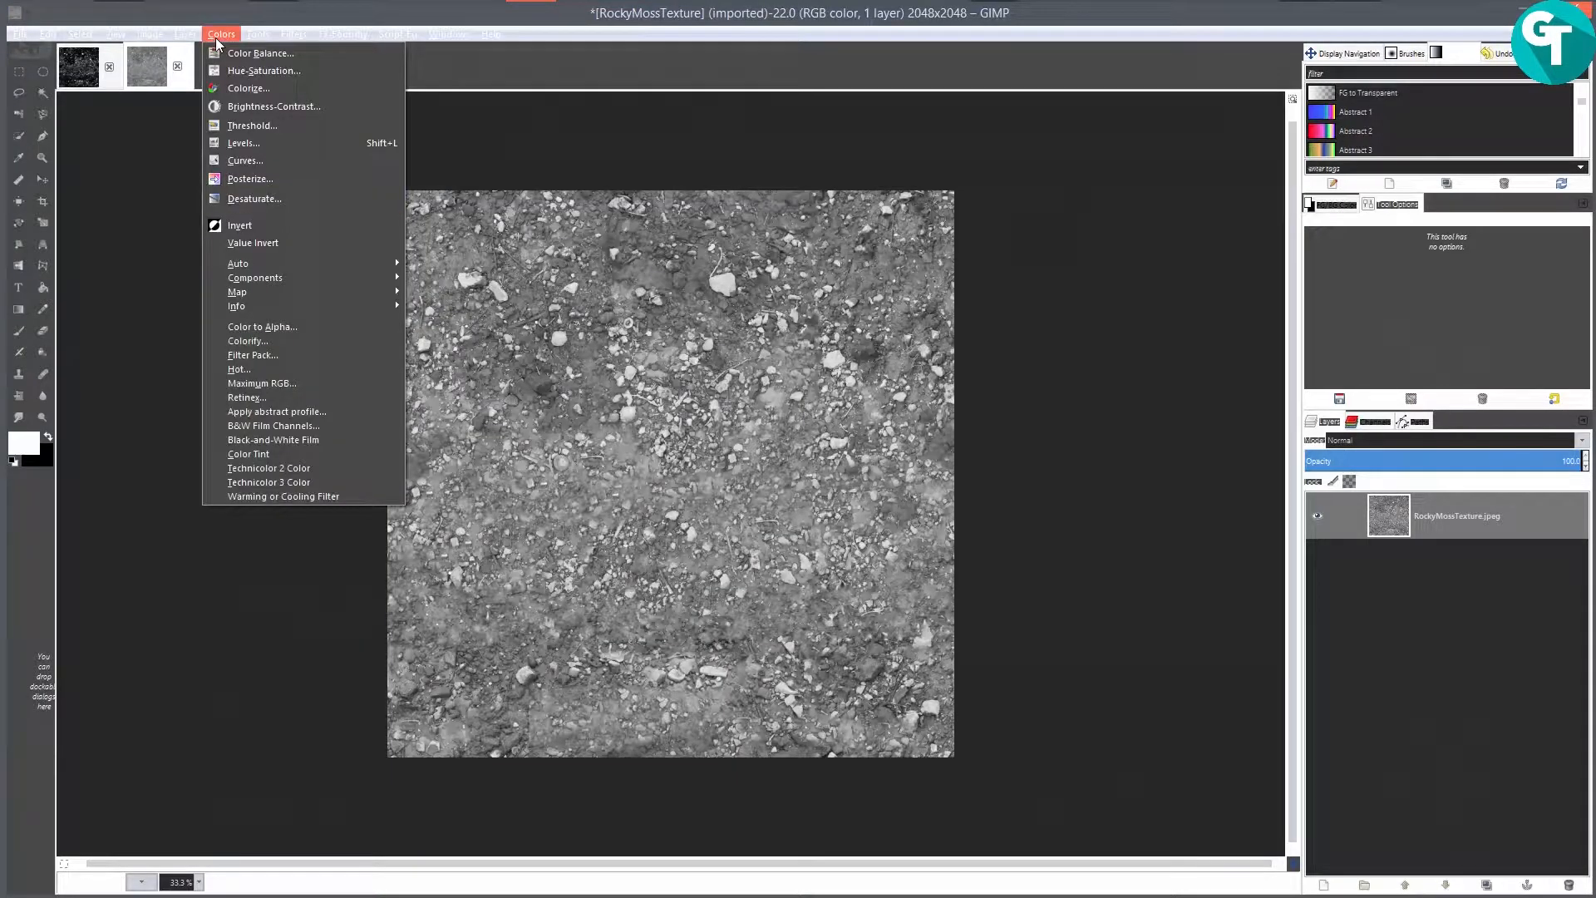
click(258, 143)
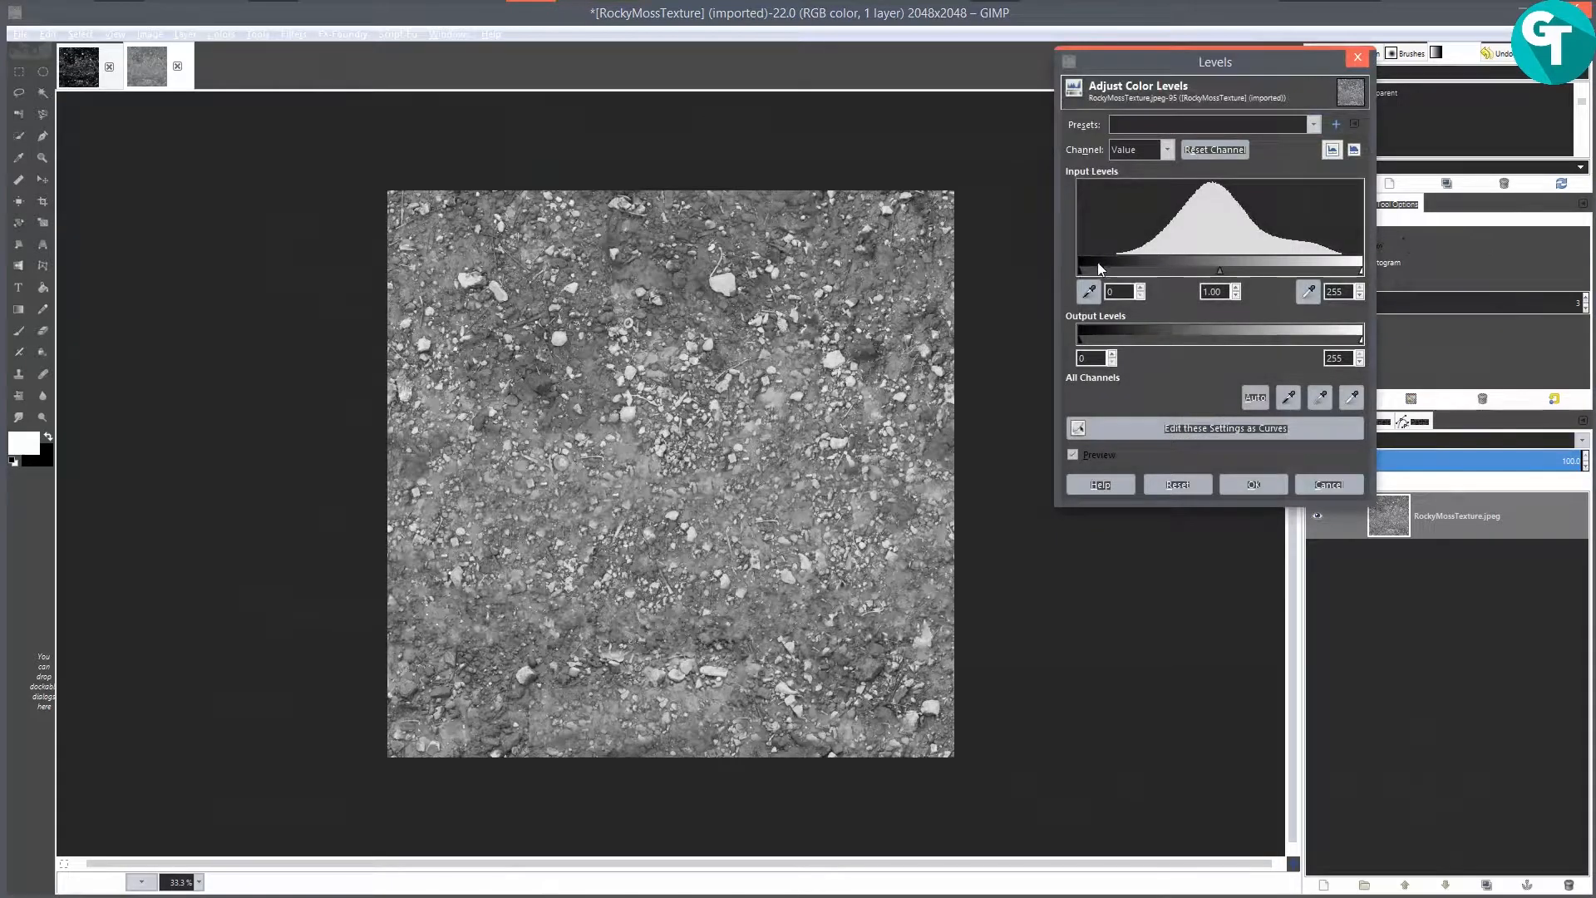
drag(1080, 271, 1217, 255)
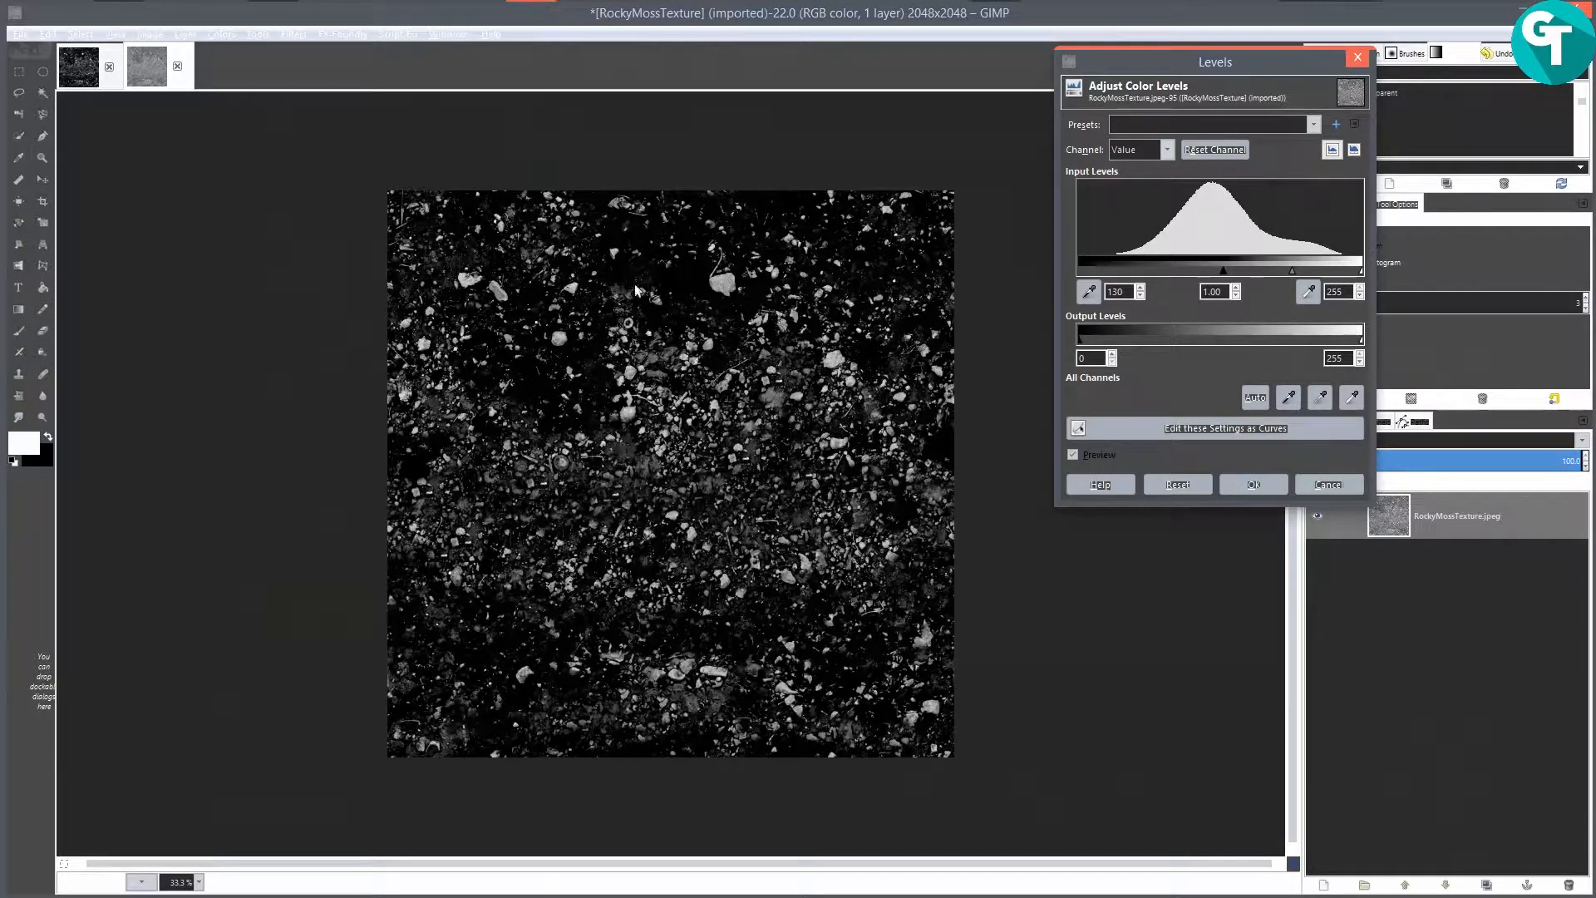
mouse_move(1292, 270)
mouse_down()
mouse_move(1351, 271)
mouse_move(1295, 261)
mouse_up()
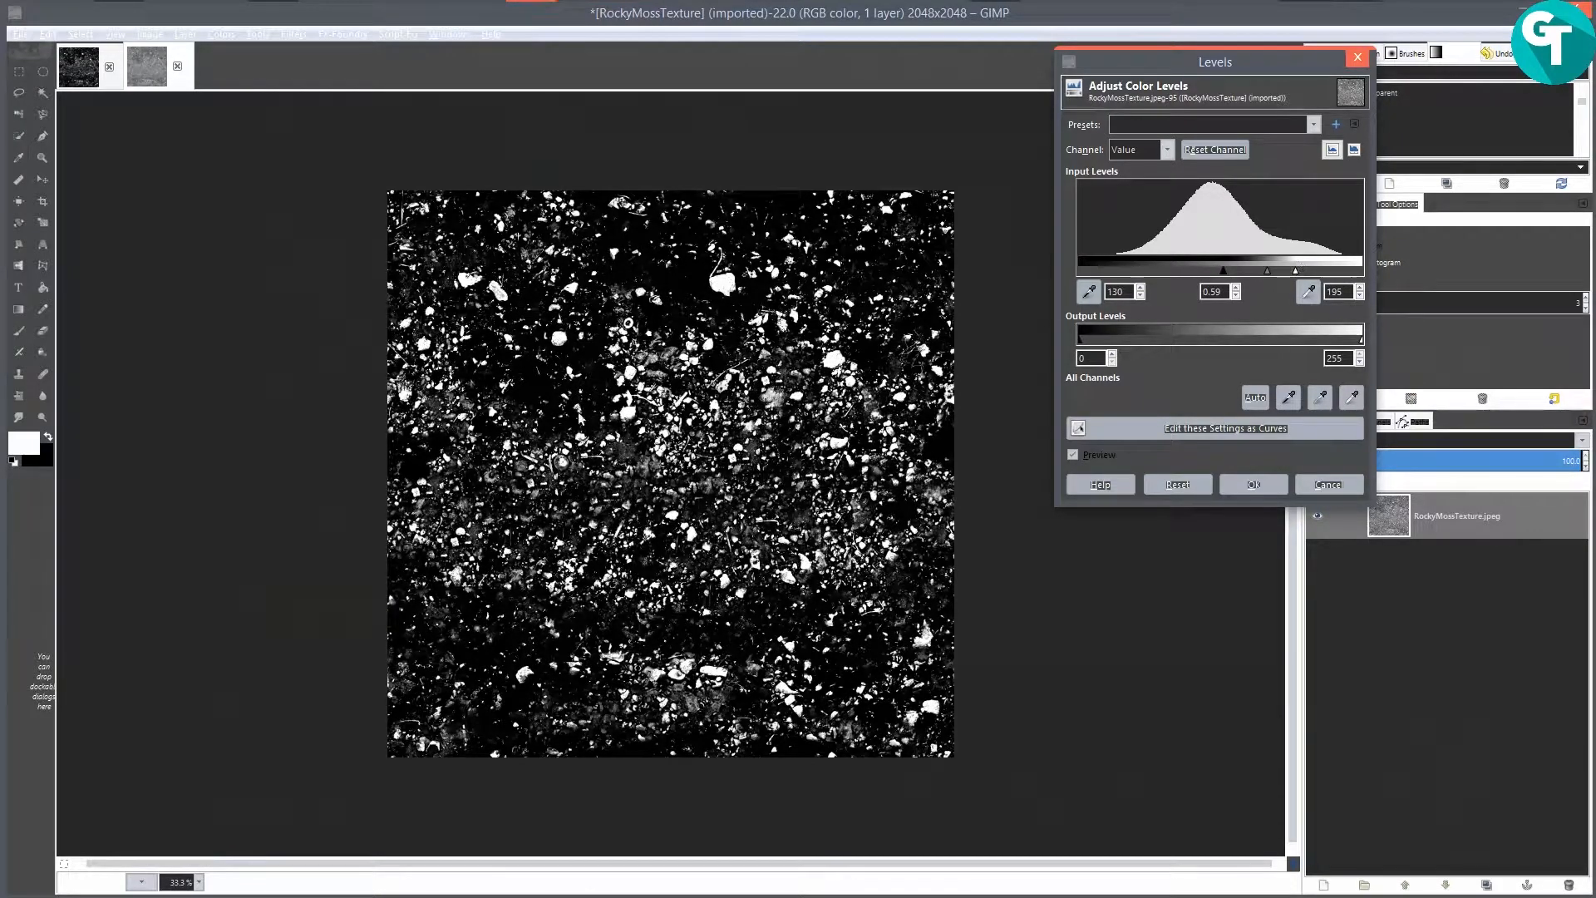
drag(1225, 274, 1198, 273)
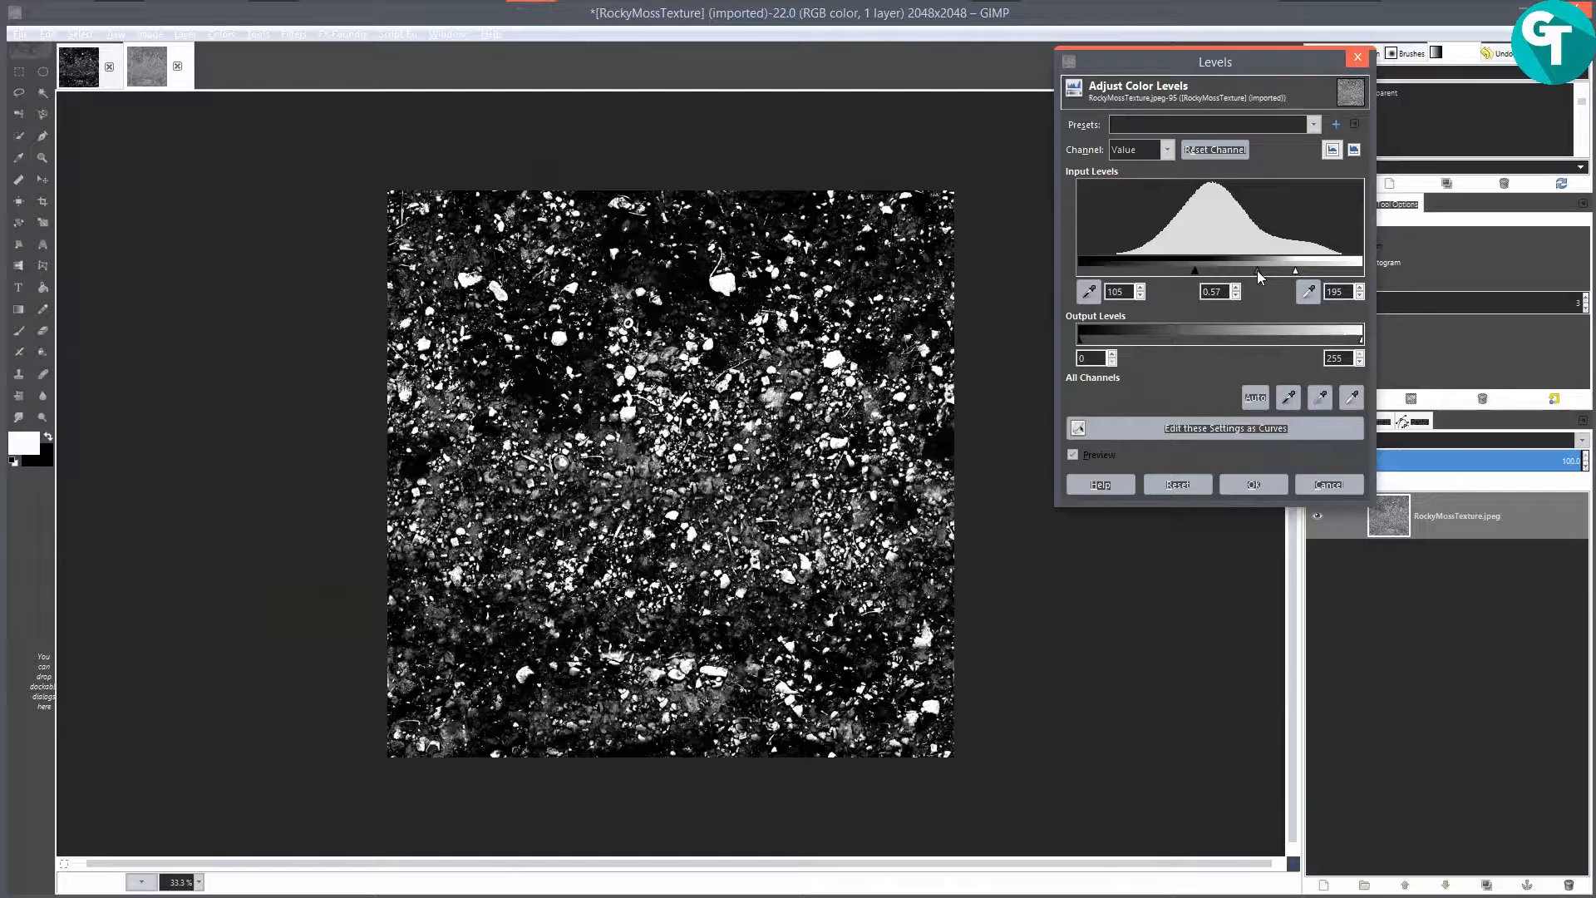
click(1254, 484)
Step: Set up the export of the adjusted map as RockyMossTexture_Spec.jpeg in the Textures_2 folder
click(20, 34)
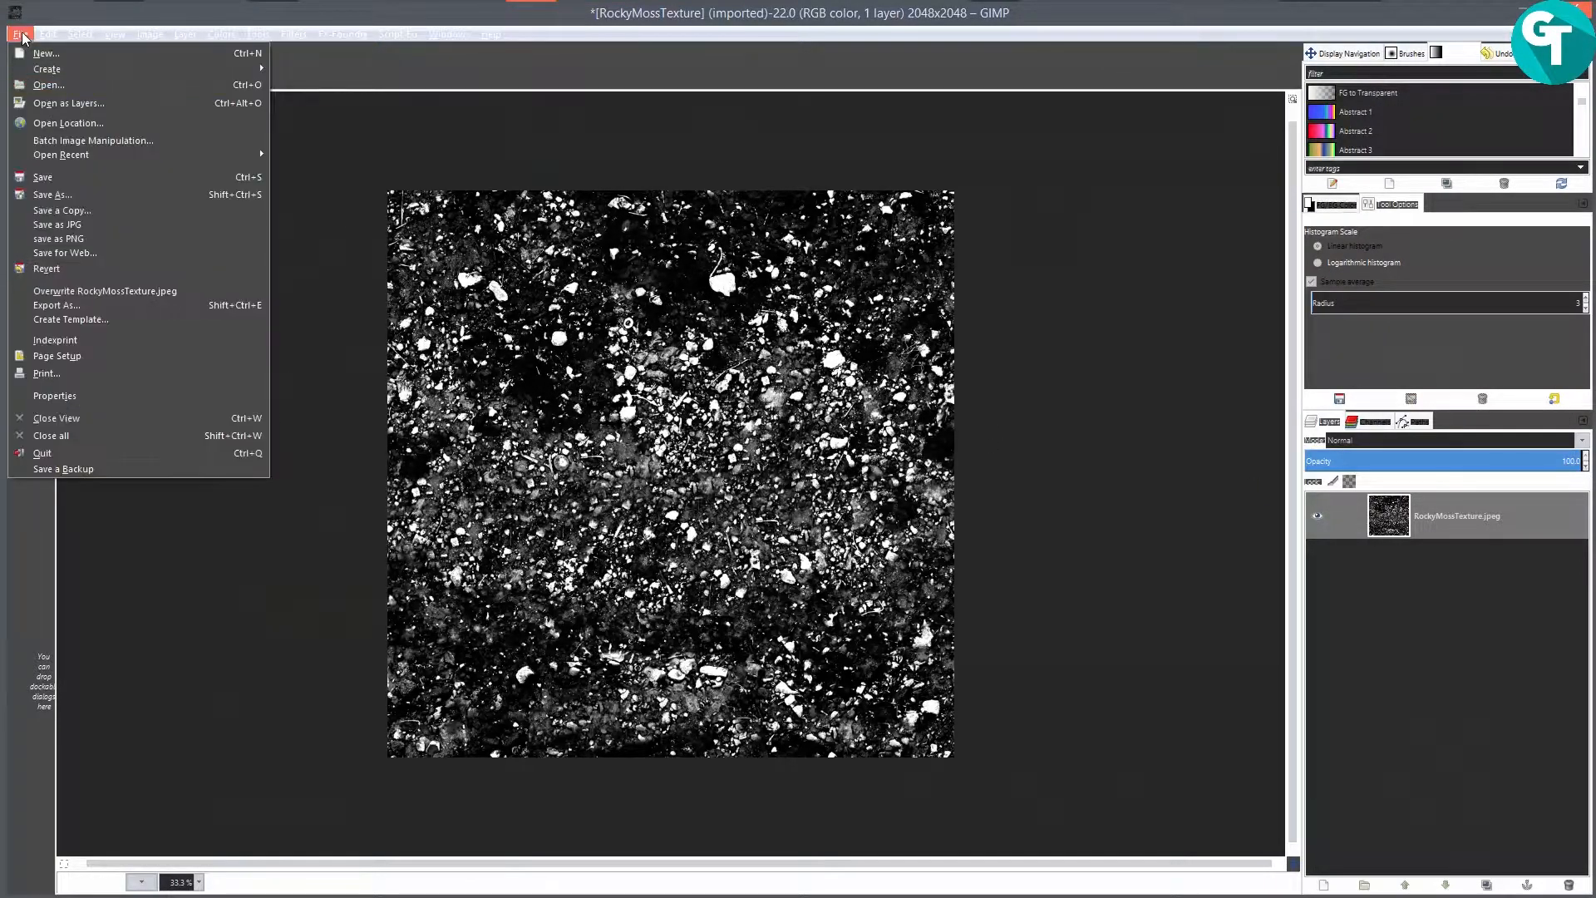
click(91, 310)
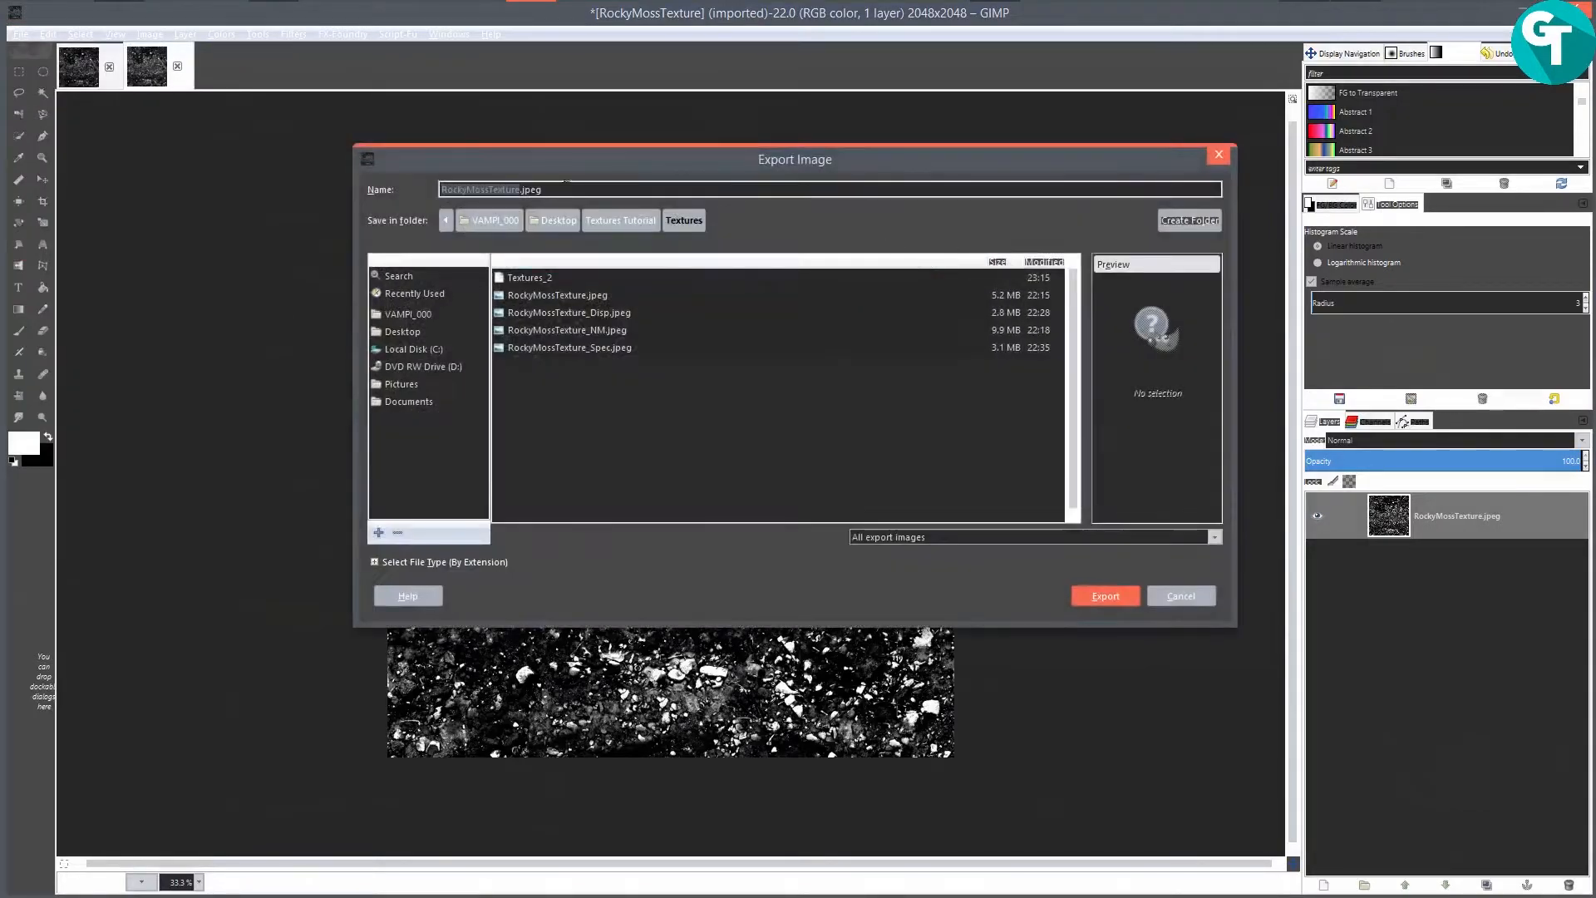
click(522, 193)
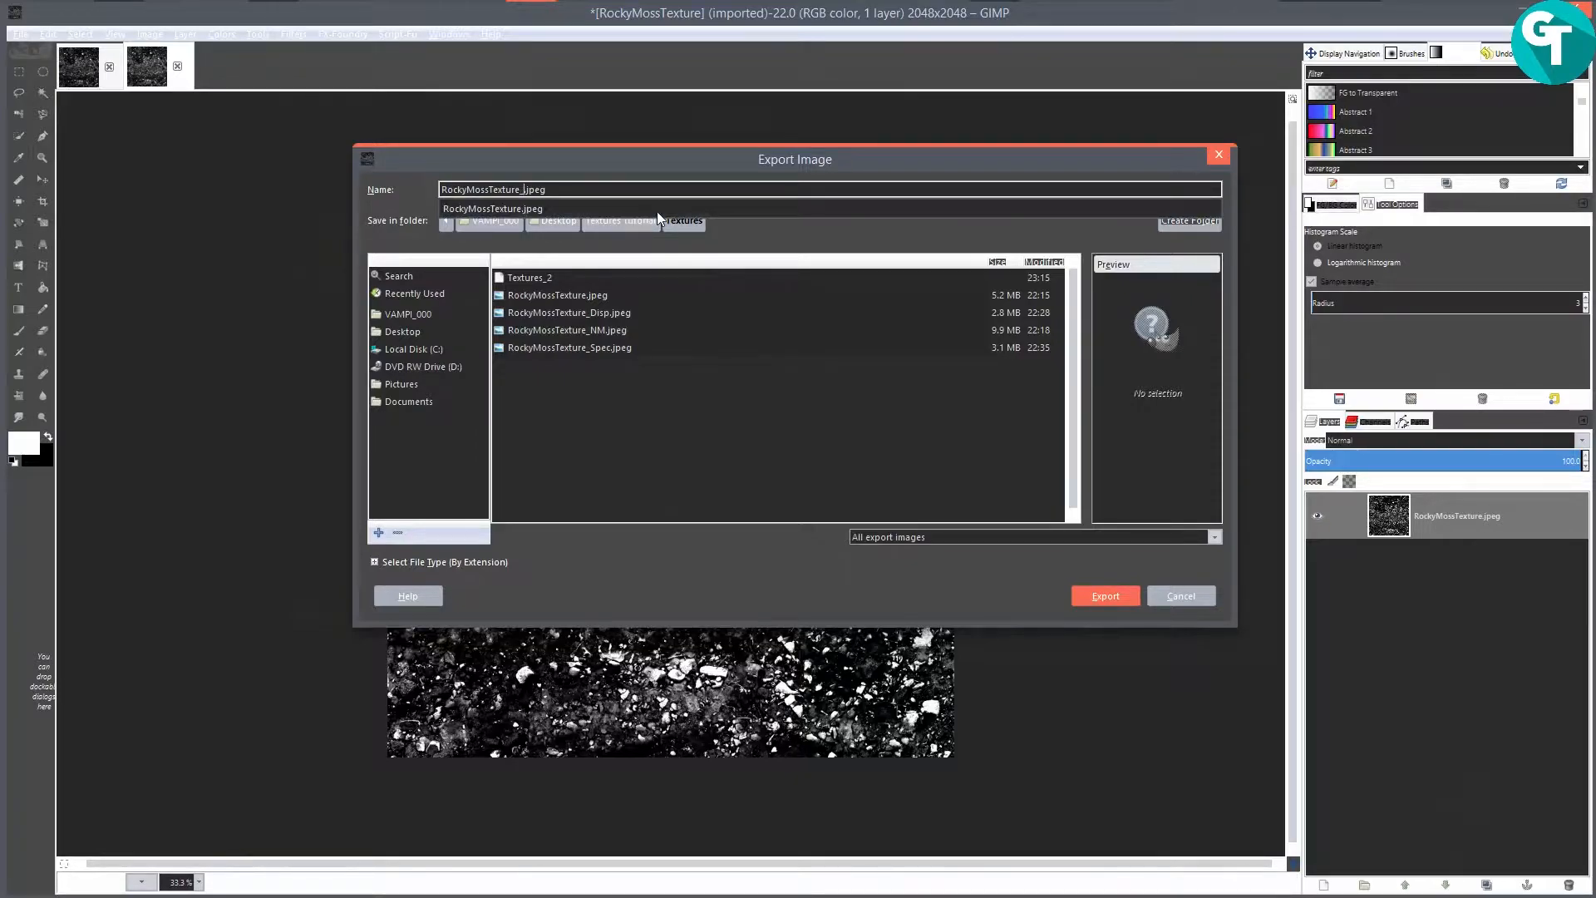
text(Spec)
double_click(571, 275)
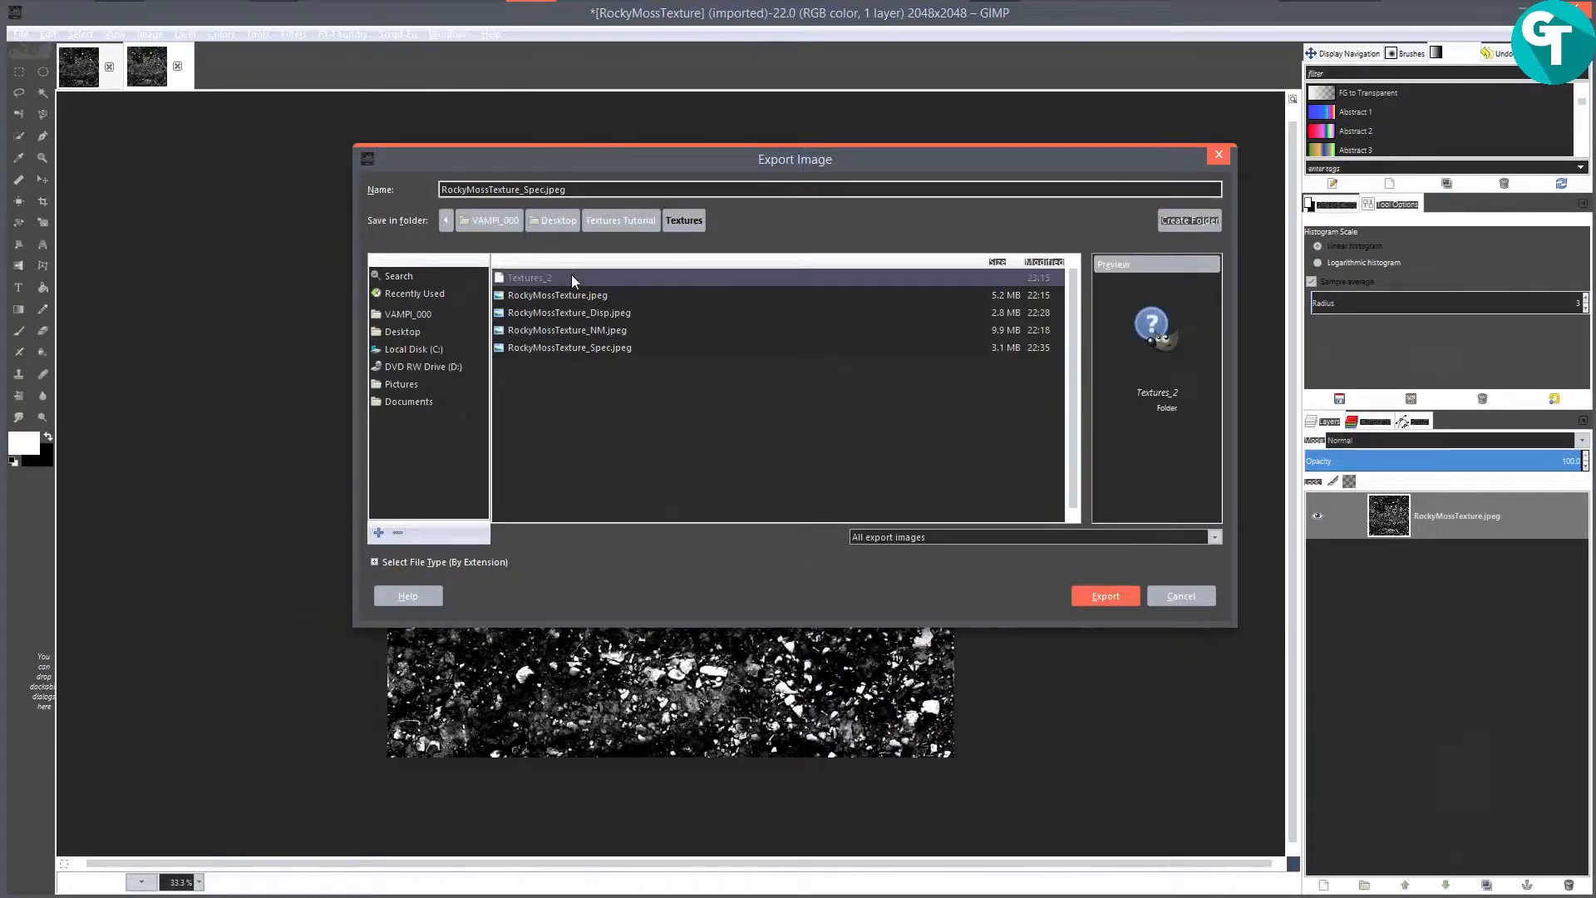
Step: Export the specular map as RockyMossTexture_Spec.jpeg into the Textures_2 folder
click(1090, 599)
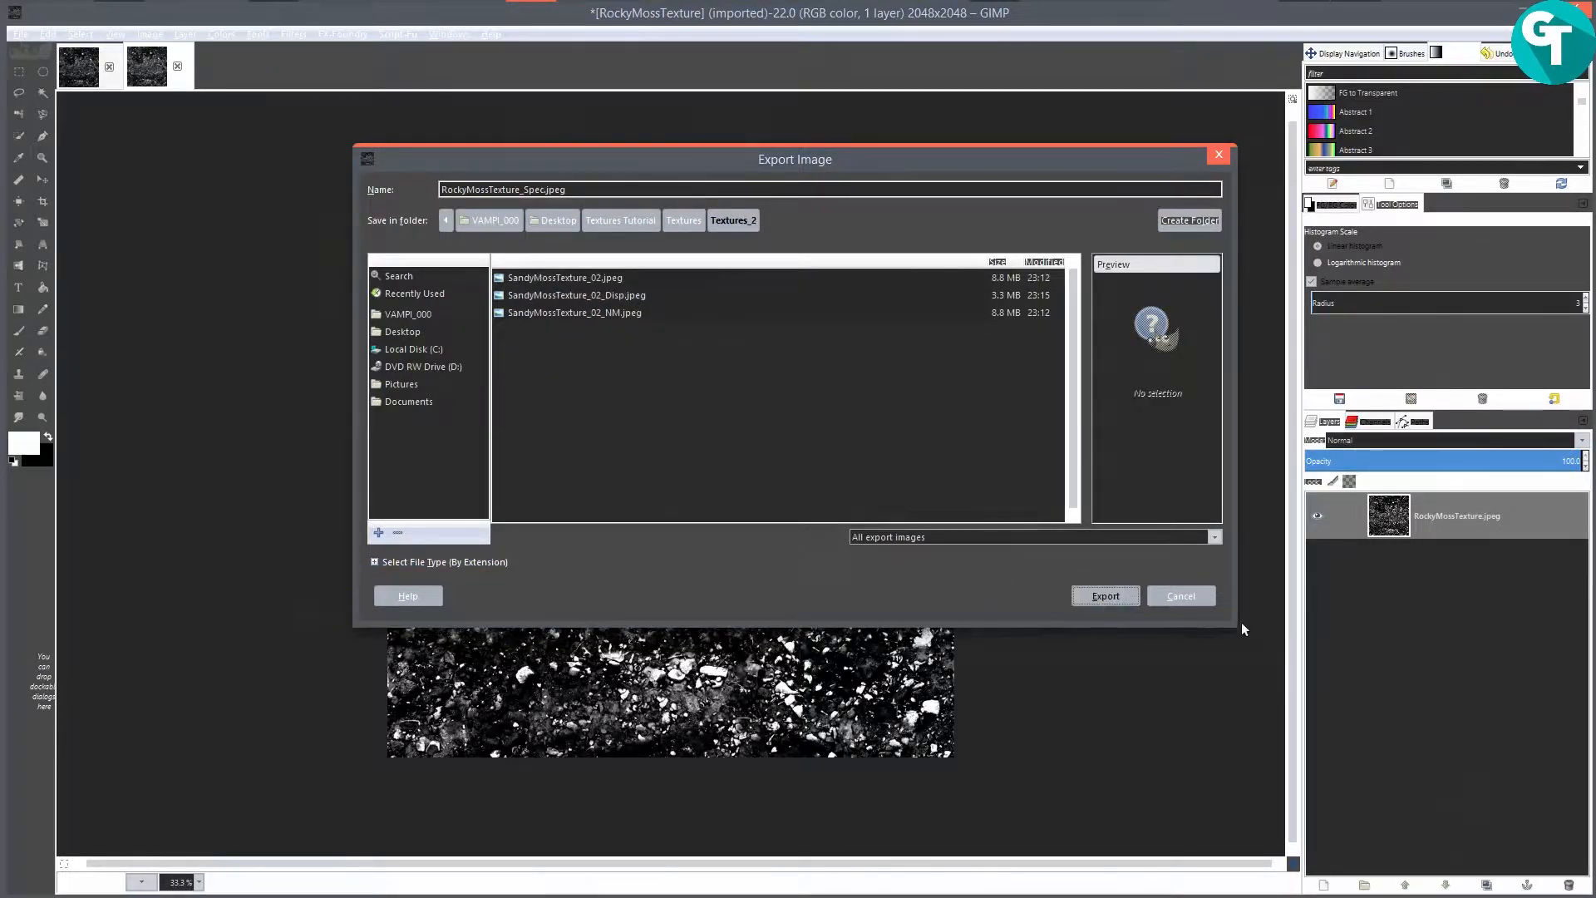
click(812, 544)
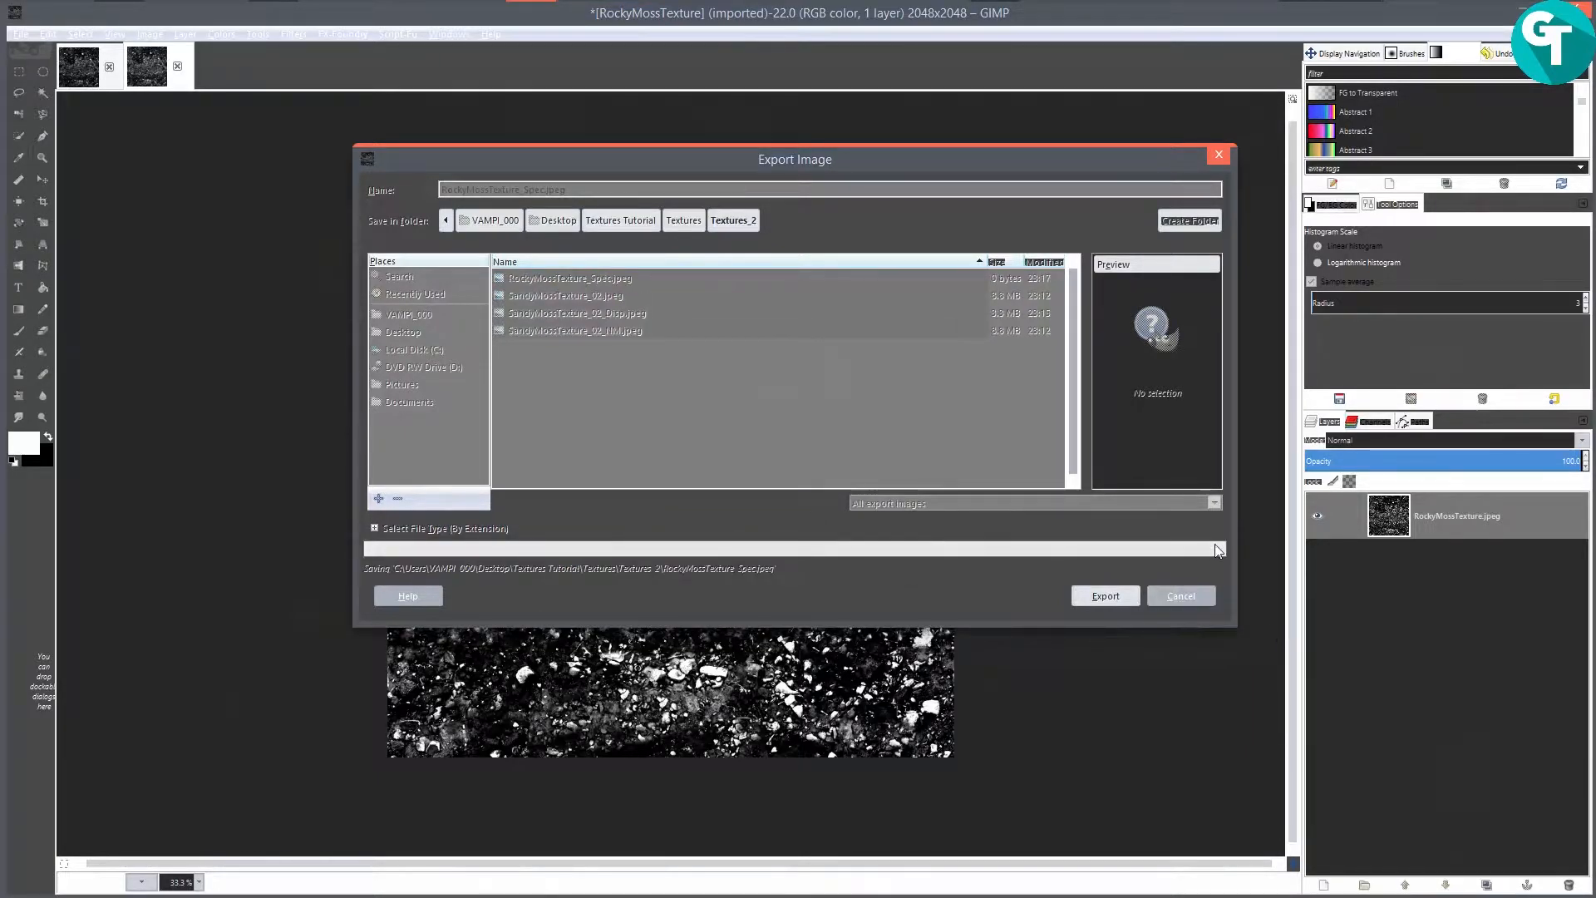
scroll(675, 324, down, 2)
scroll(688, 440, up, 3)
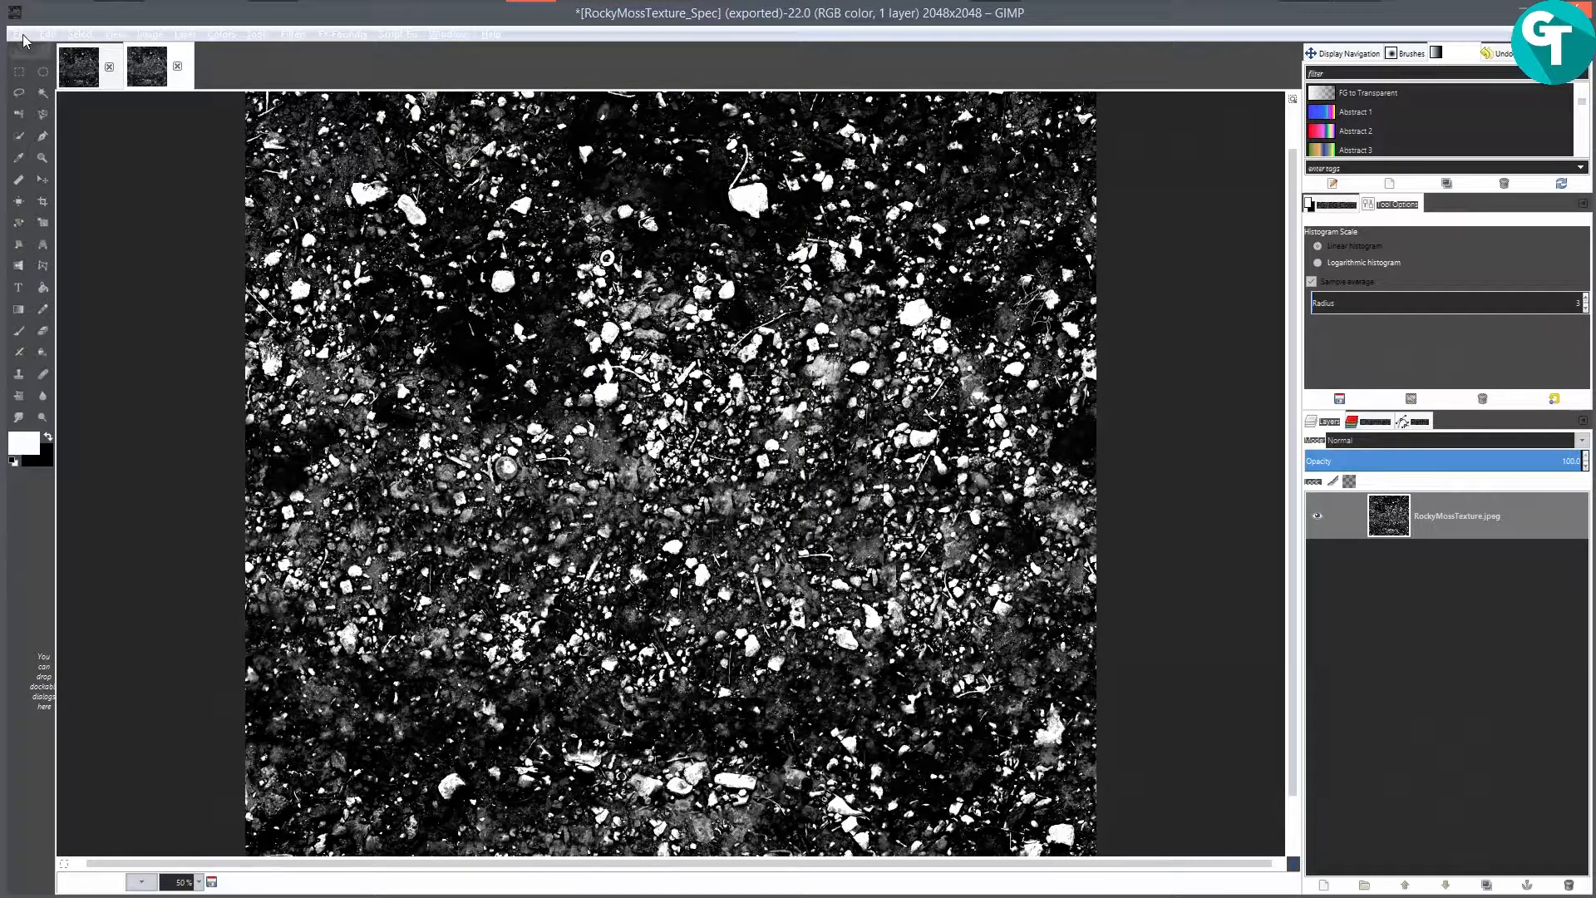
Step: Bring up the open SandyMossTexture_02_Disp image and look it over
click(156, 70)
scroll(755, 337, down, 2)
scroll(695, 540, up, 2)
scroll(931, 357, up, 2)
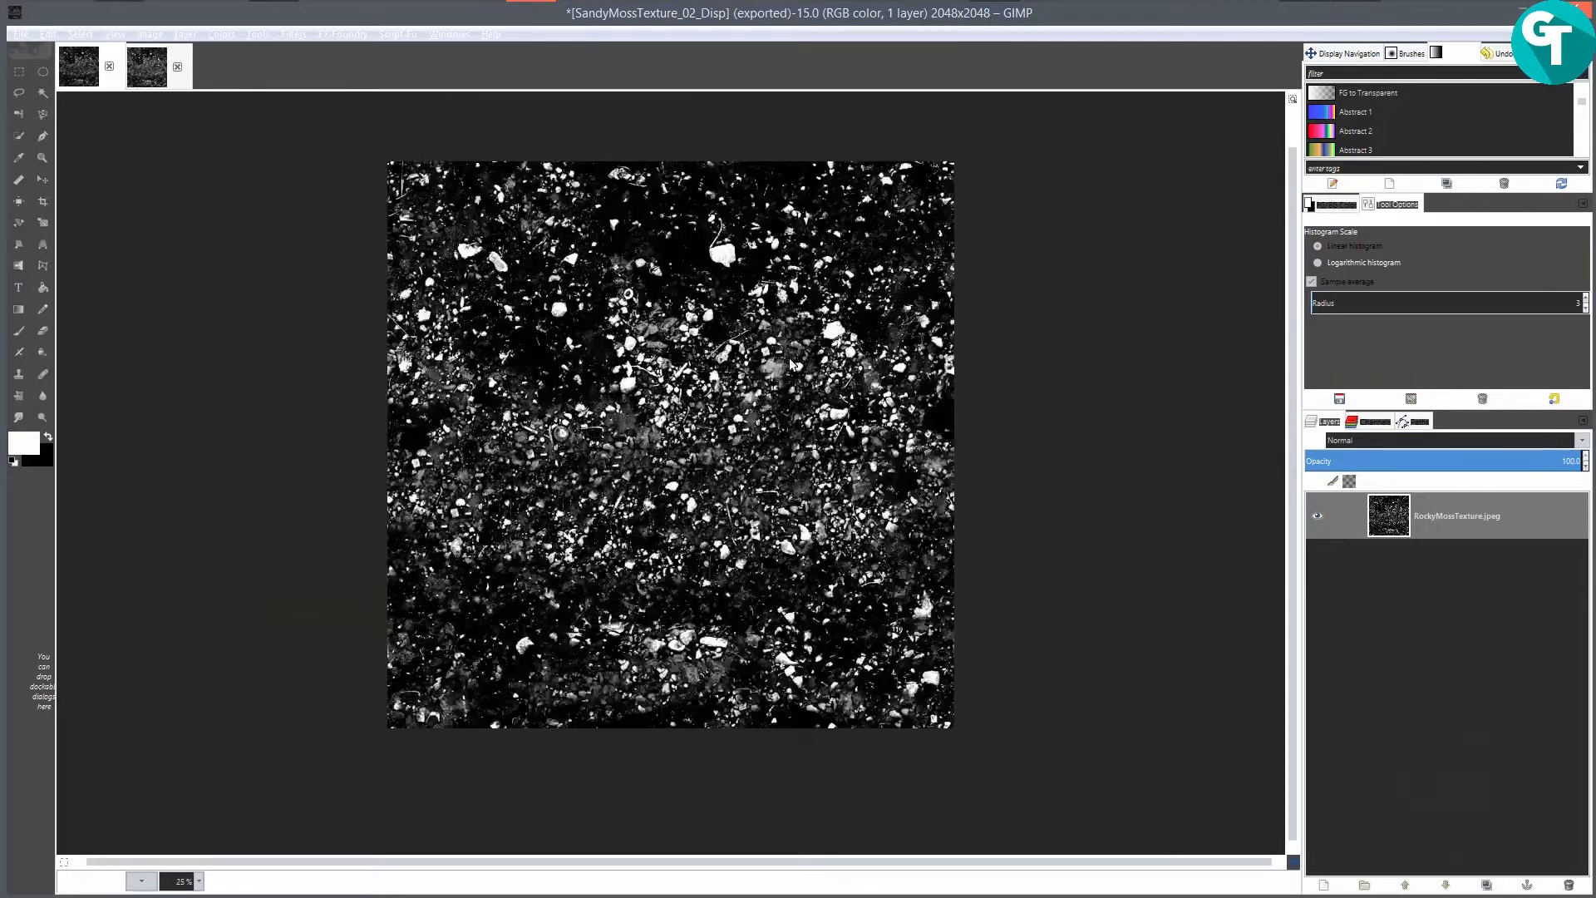
scroll(931, 358, down, 1)
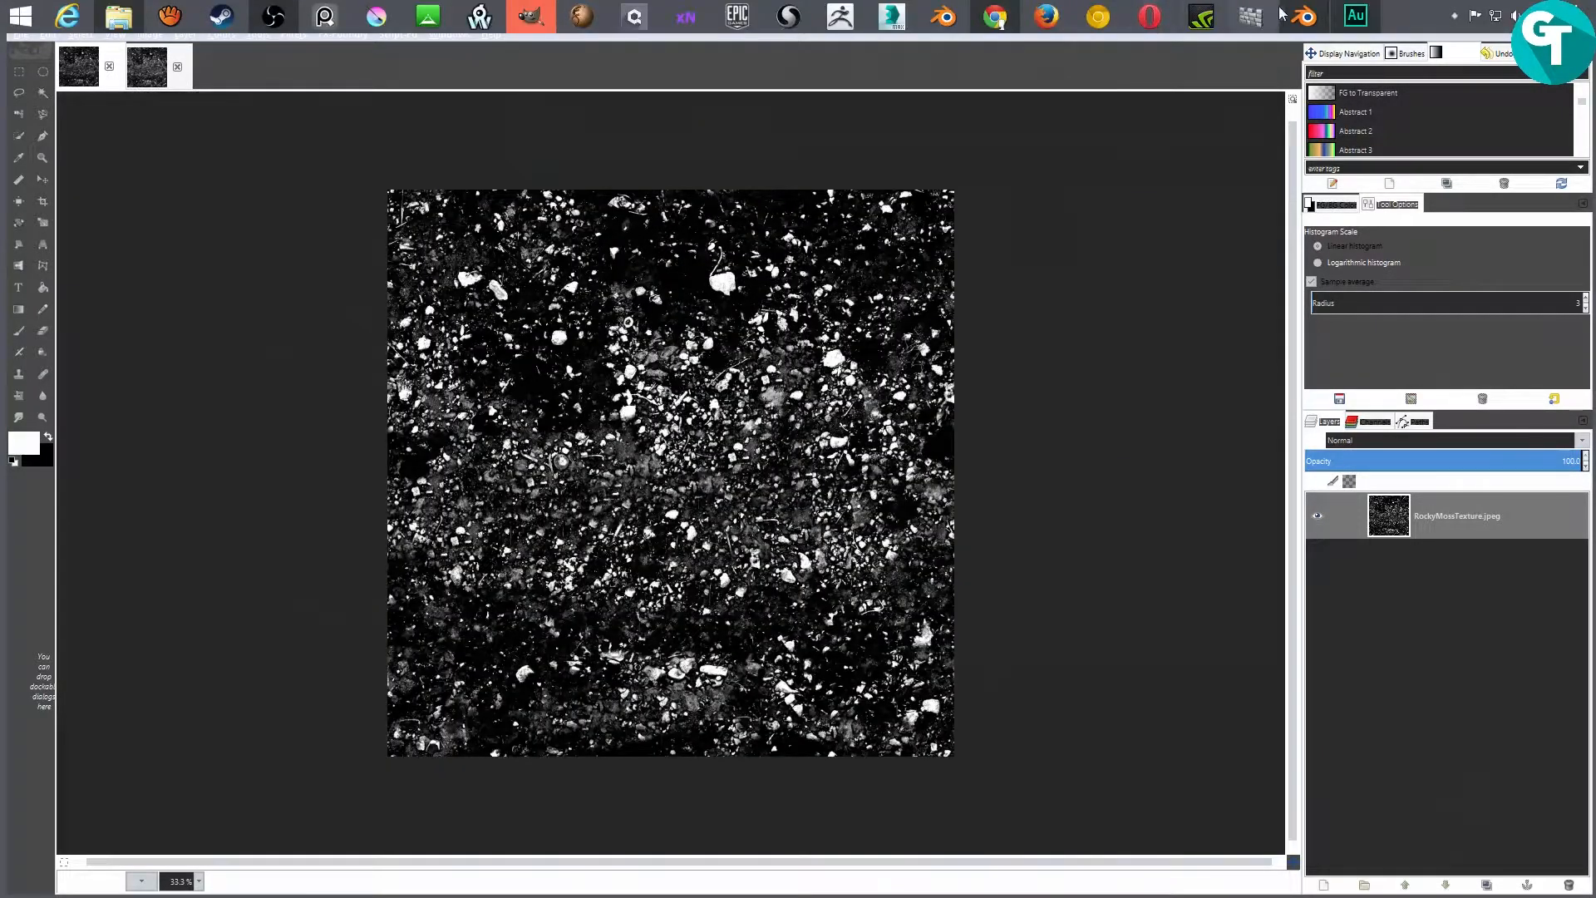
Step: Switch to Blender and examine the textured ground plane from the camera, the front and an angled view
click(1303, 17)
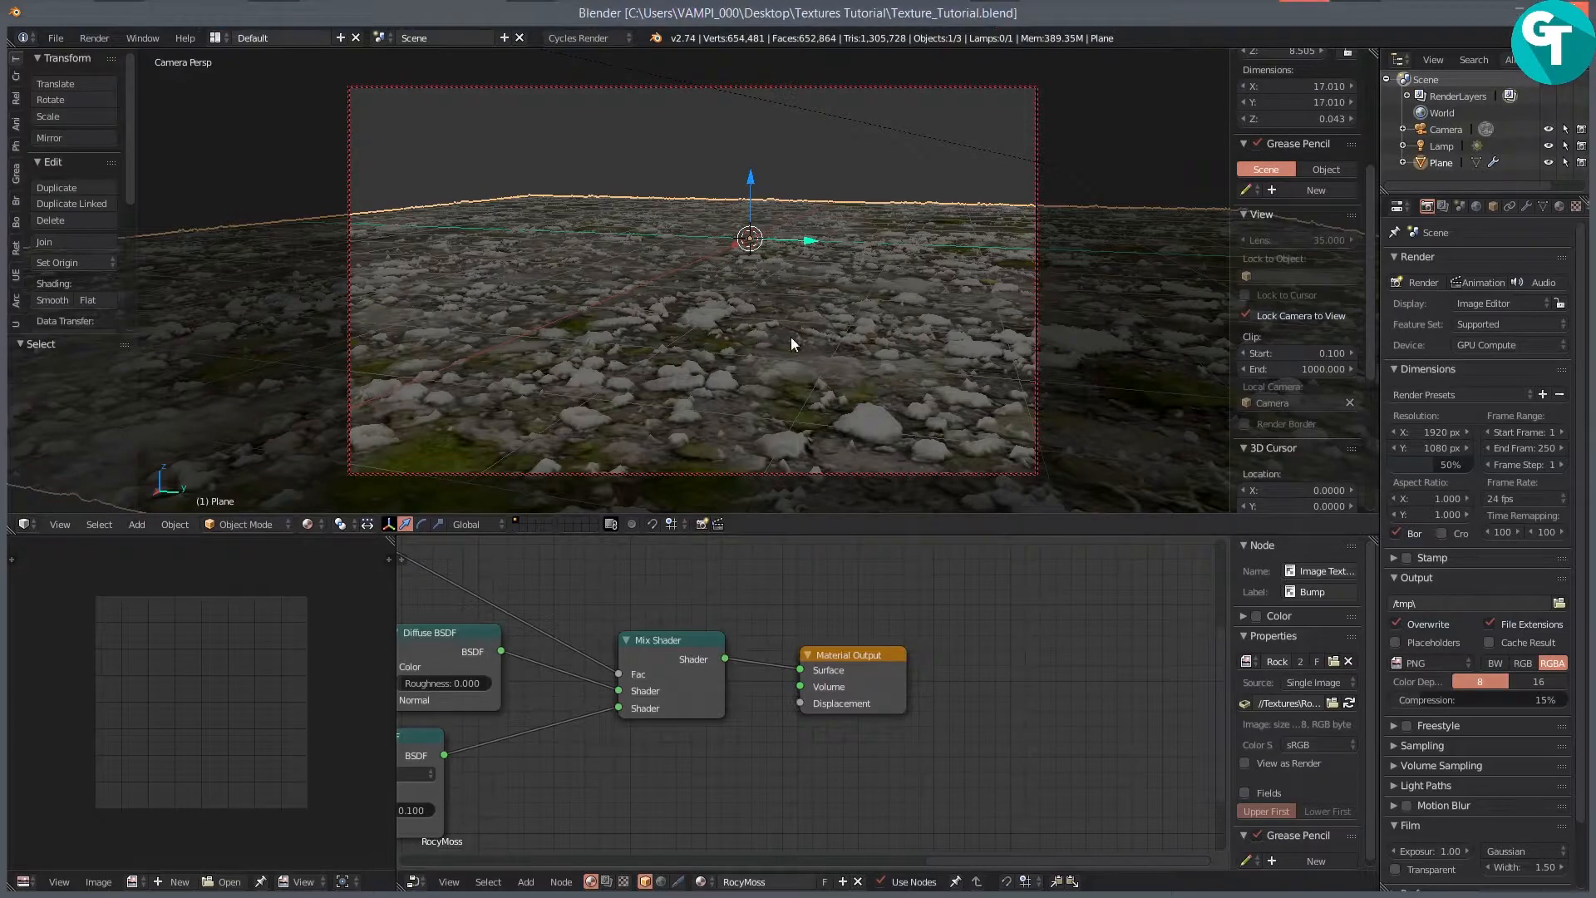
scroll(936, 637, down, 3)
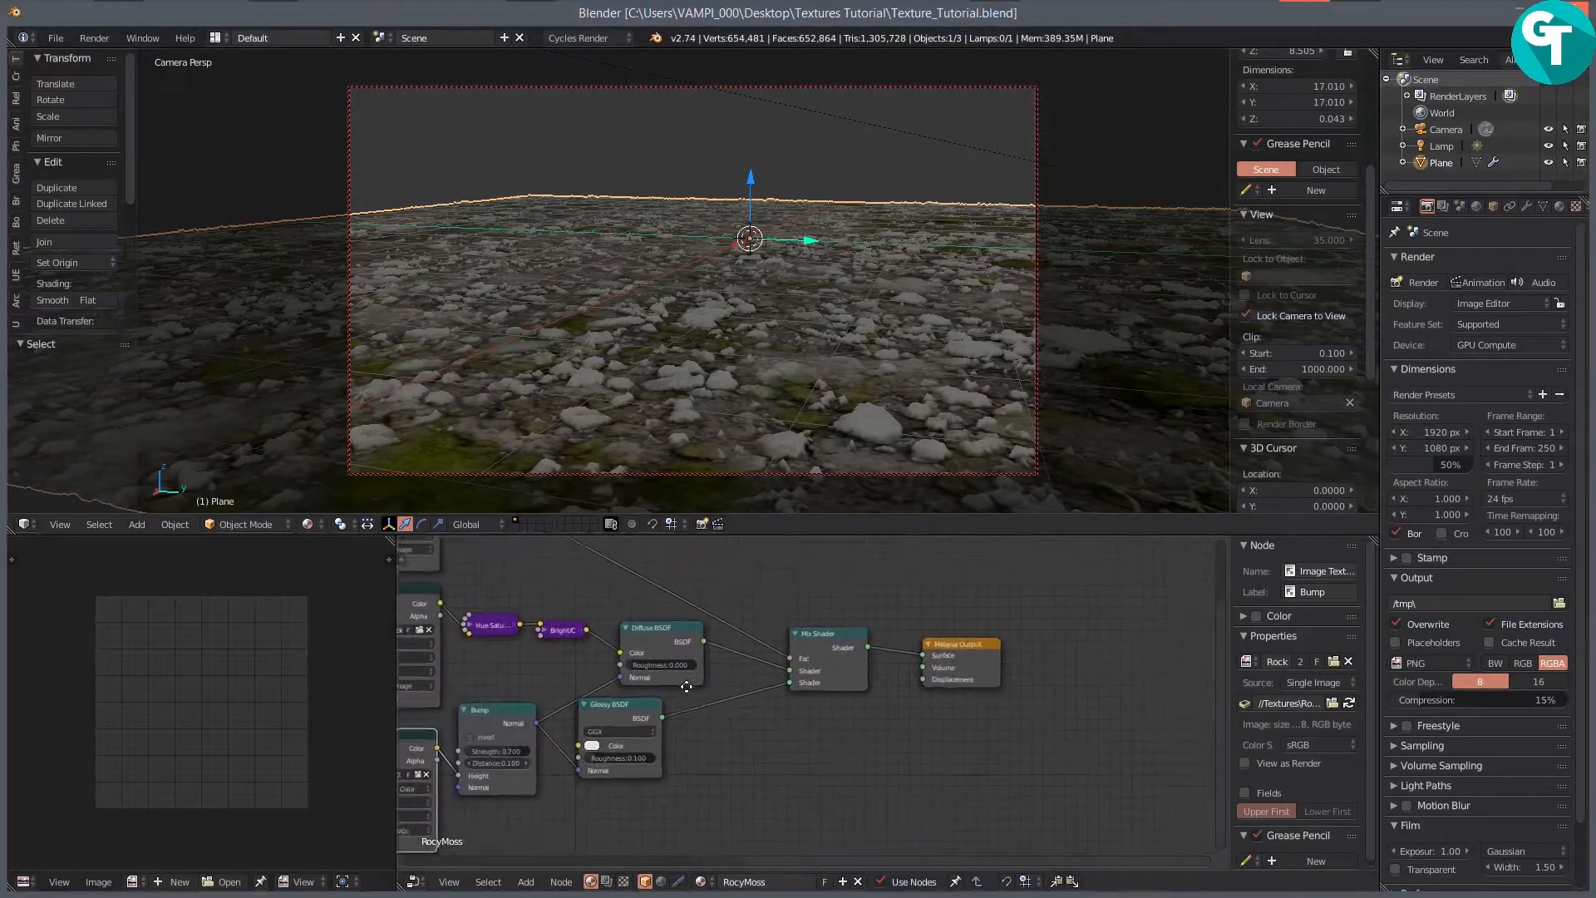
mouse_move(856, 307)
mouse_down()
mouse_move(848, 321)
mouse_move(827, 302)
mouse_up()
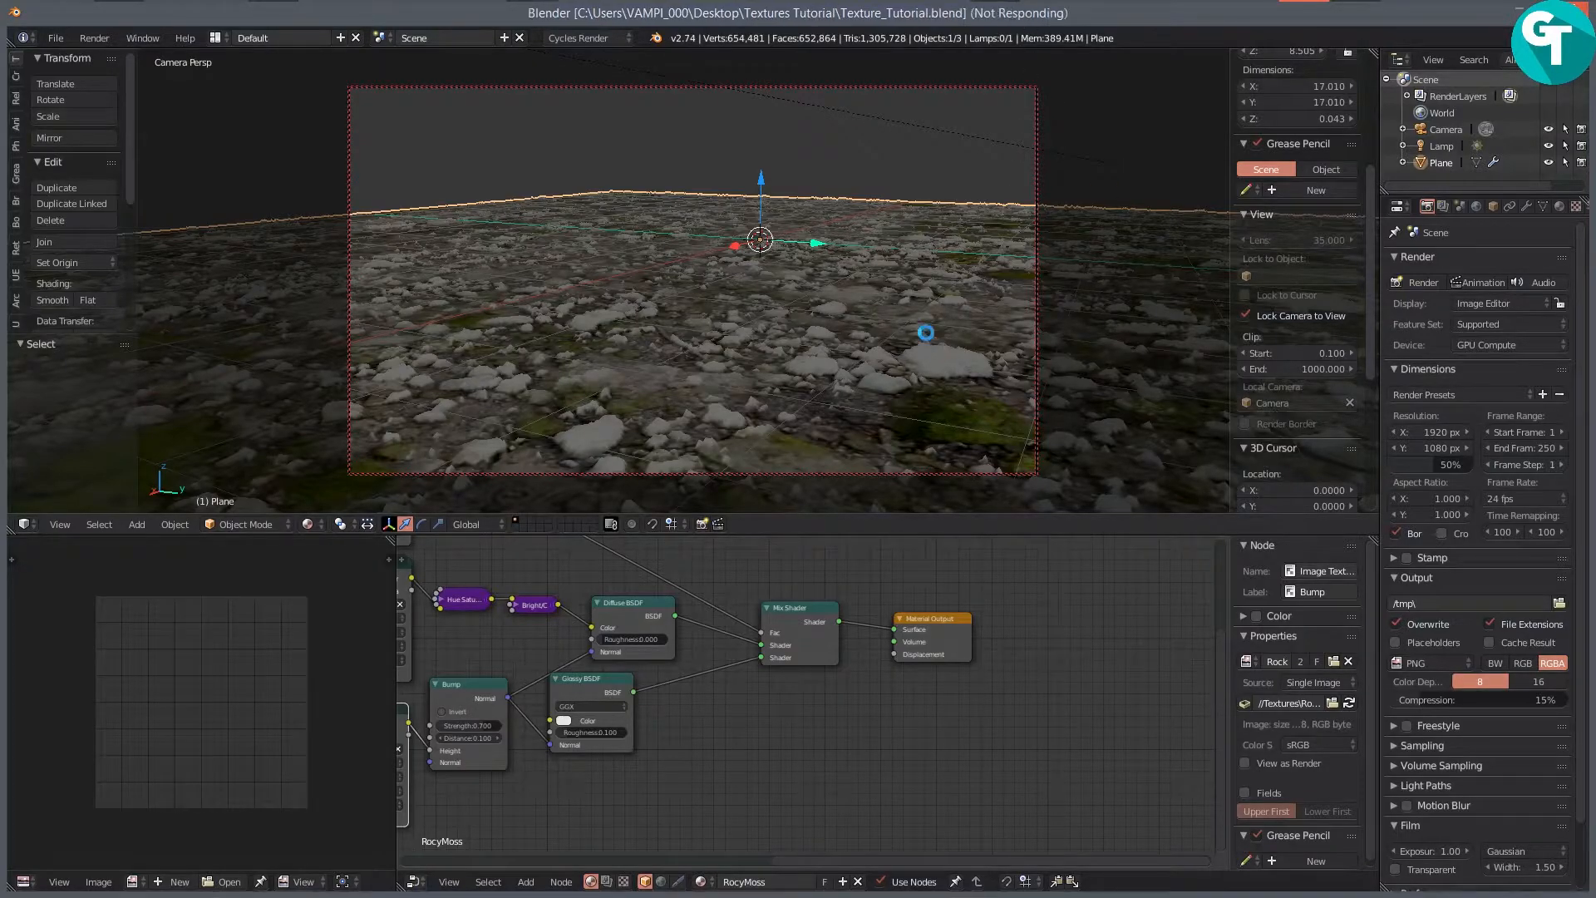
key(KP_1)
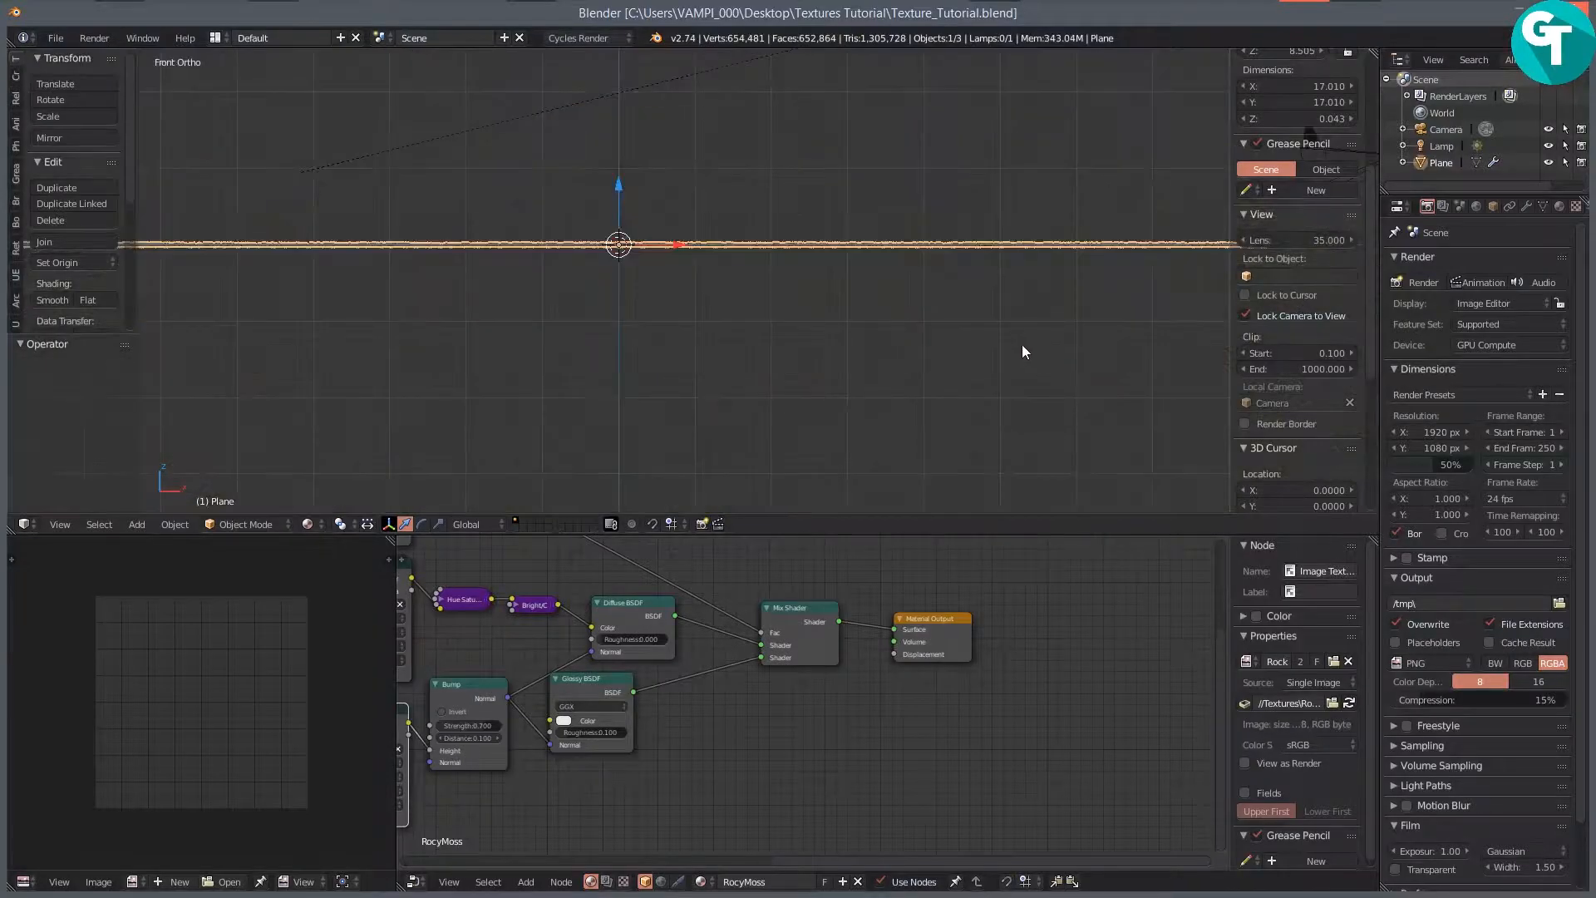
drag(880, 188, 861, 249)
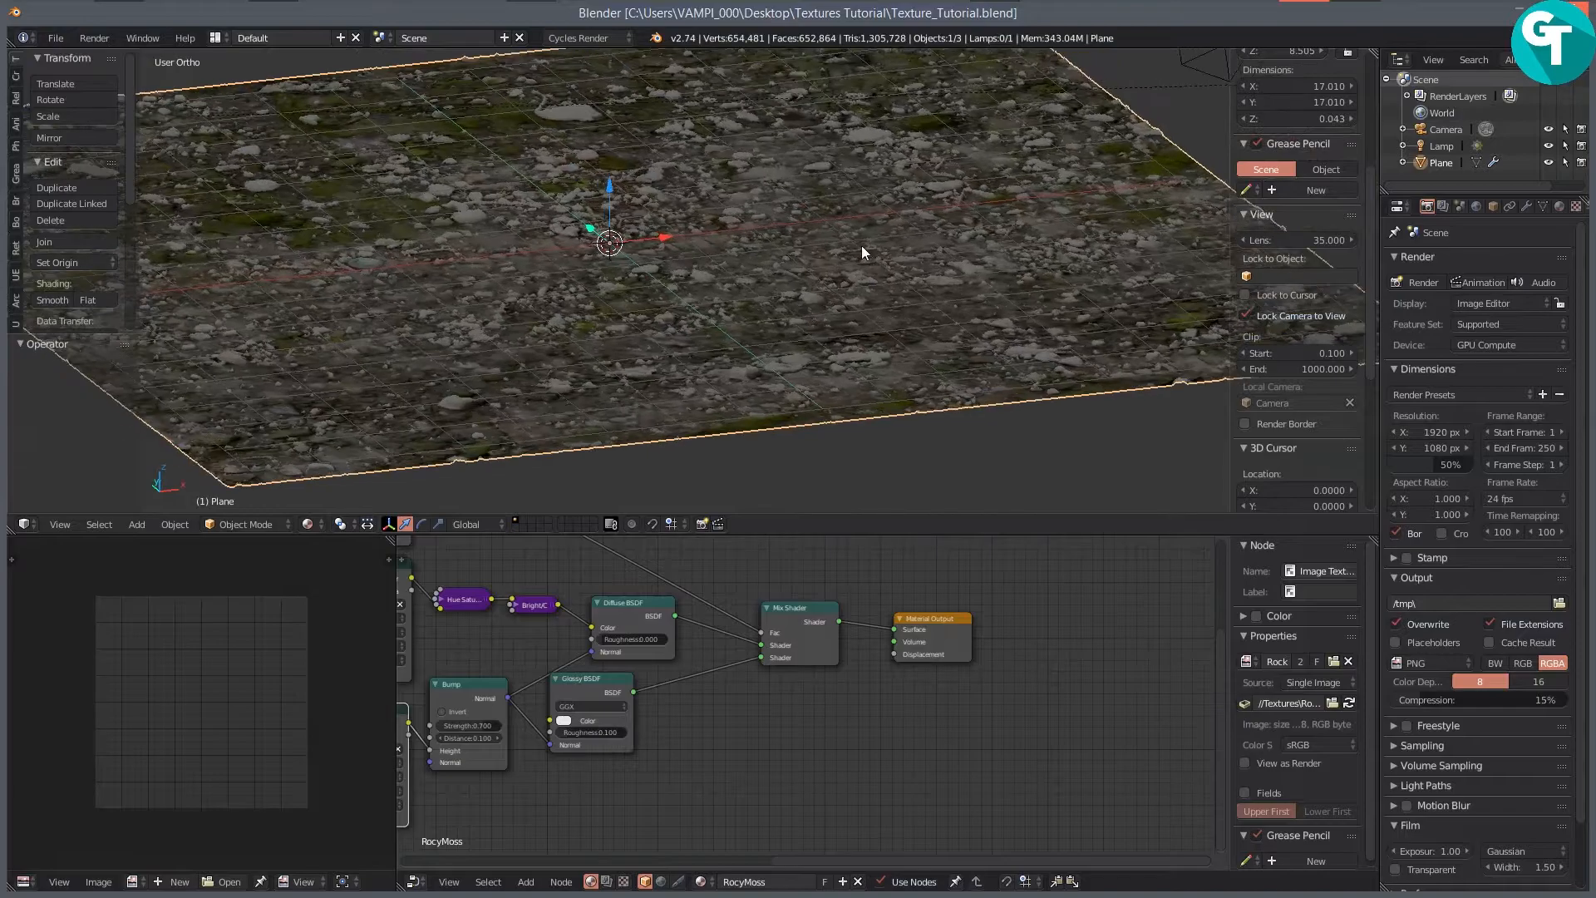
Step: Show the ground plane in solid shading and examine its displaced surface up close from several angles
key(z)
click(864, 328)
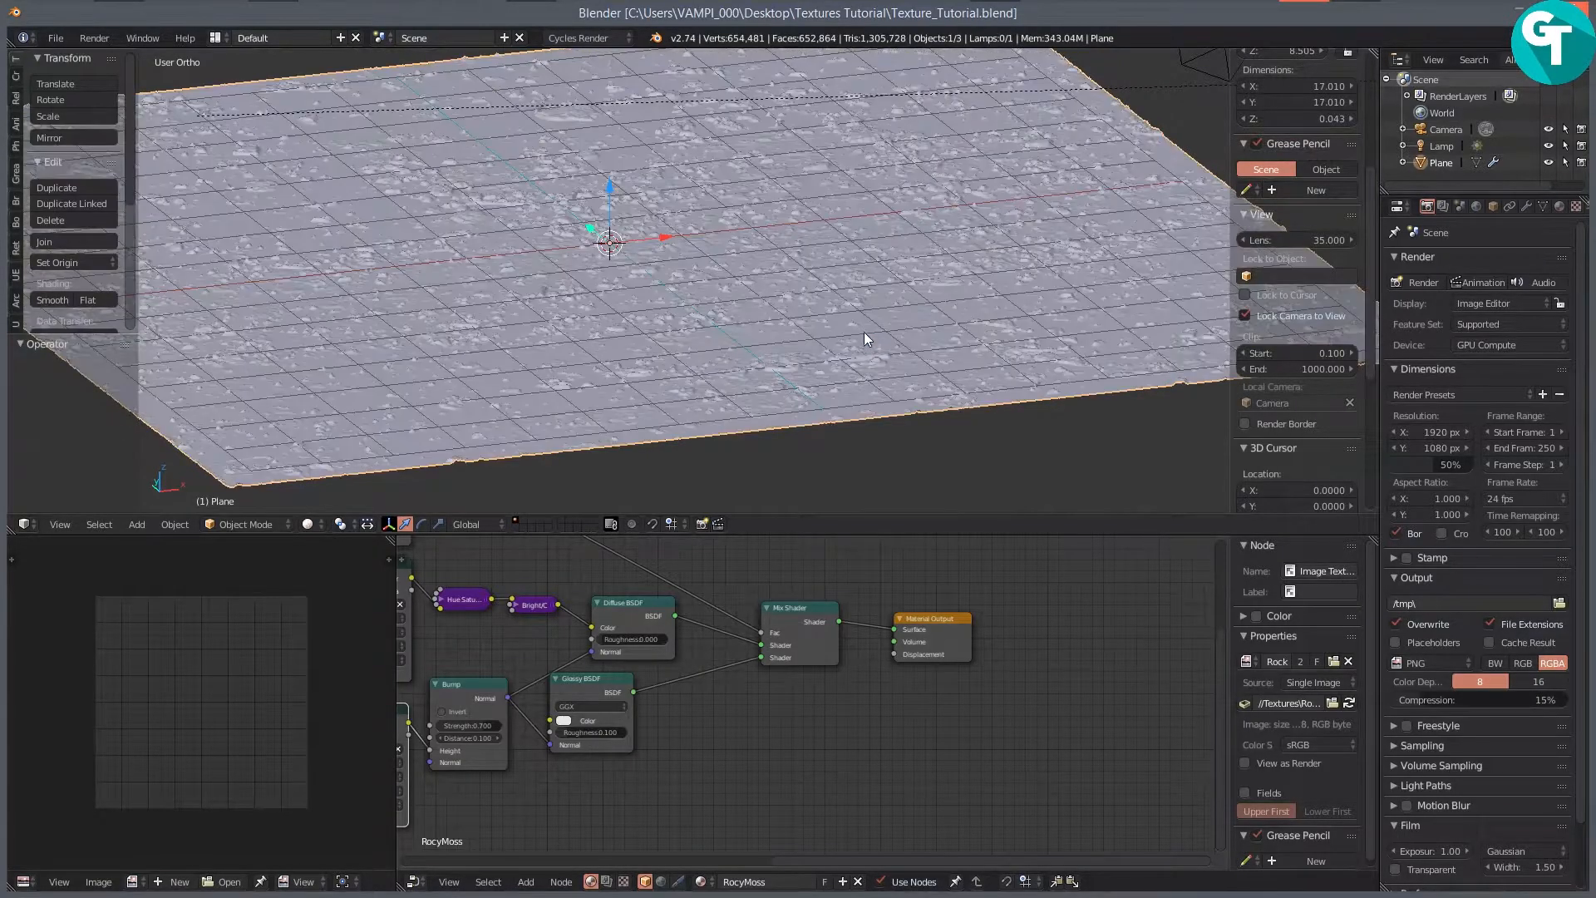
mouse_move(425, 362)
mouse_down()
mouse_move(506, 382)
mouse_move(532, 320)
mouse_up()
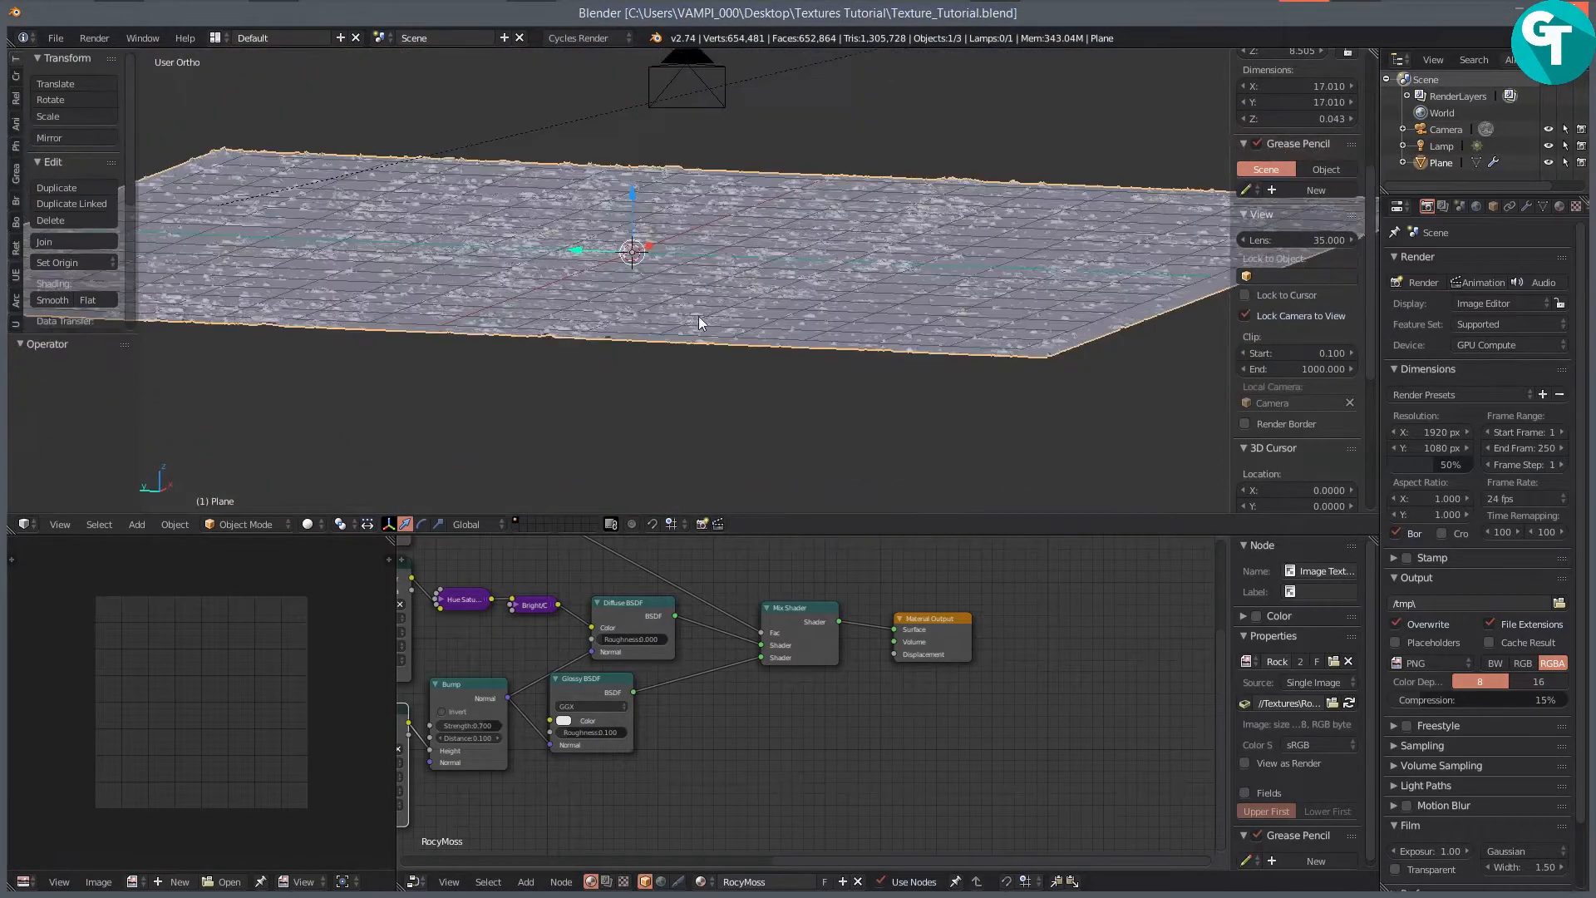
scroll(801, 318, up, 9)
drag(1024, 321, 965, 327)
scroll(966, 326, down, 4)
drag(756, 262, 582, 324)
scroll(616, 315, down, 4)
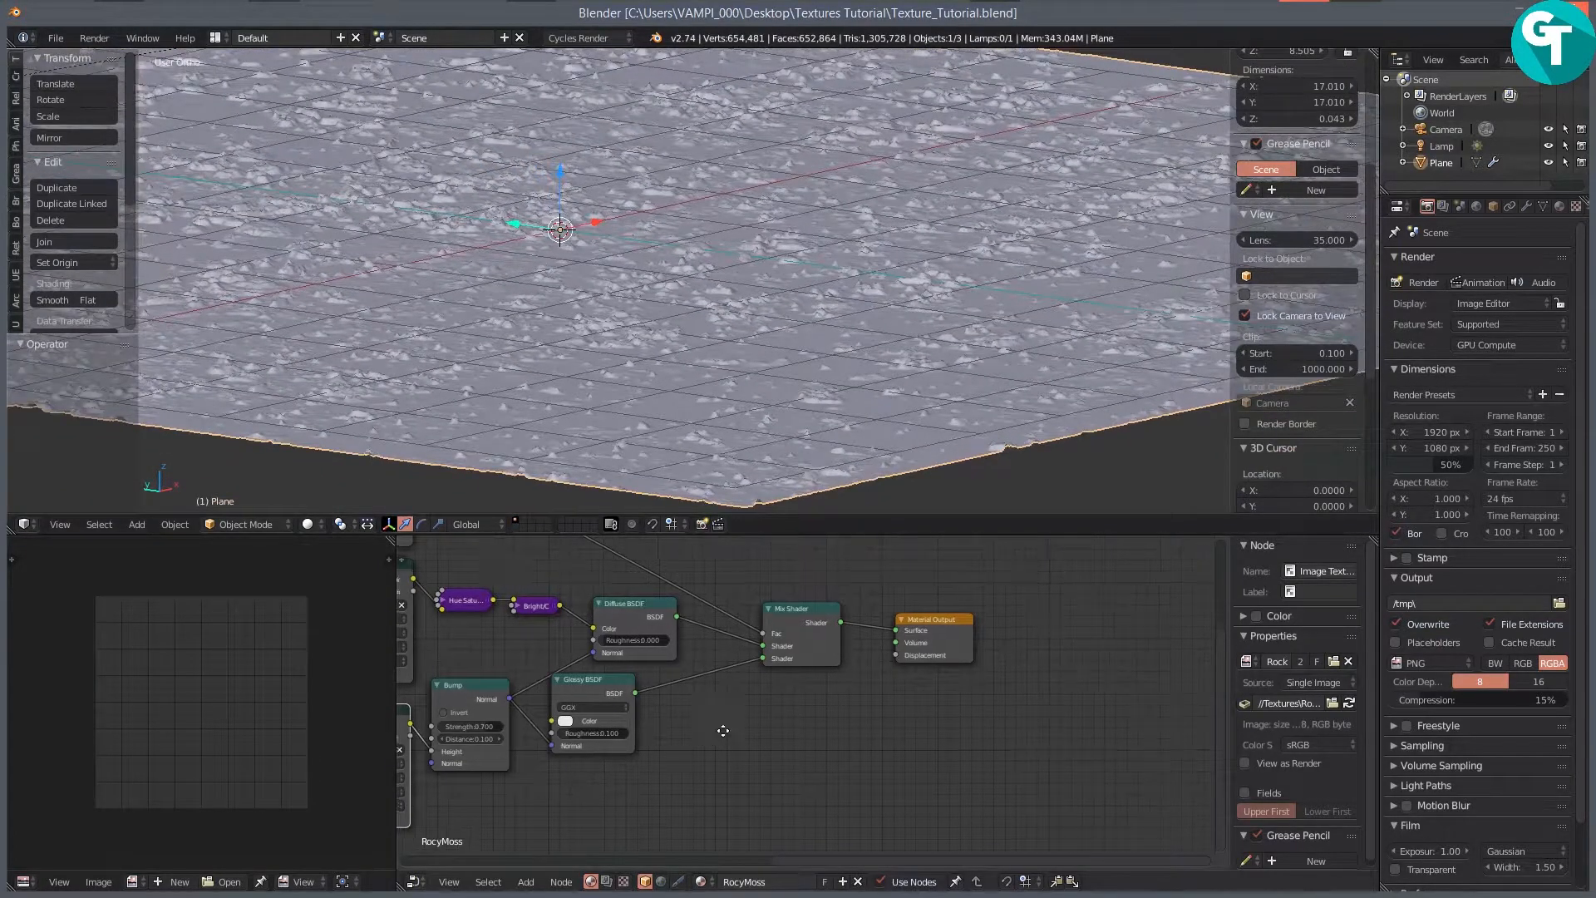
drag(707, 728, 788, 738)
Step: Preview the ground plane through the camera in rendered shading and review the RocyMoss material's node setup
key(KP_0)
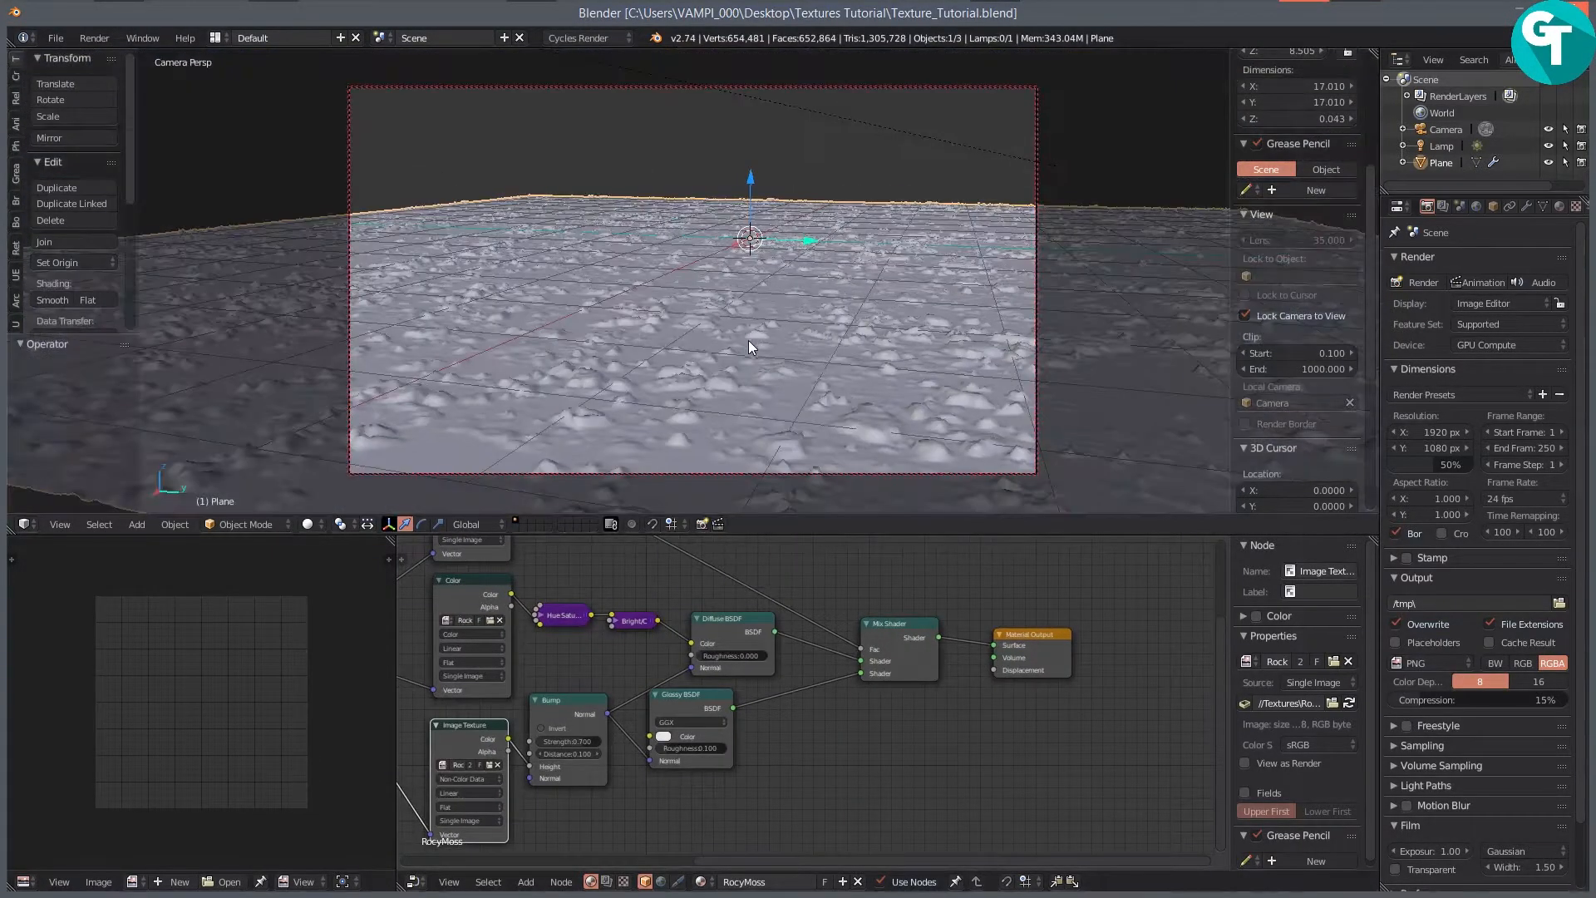
key(z)
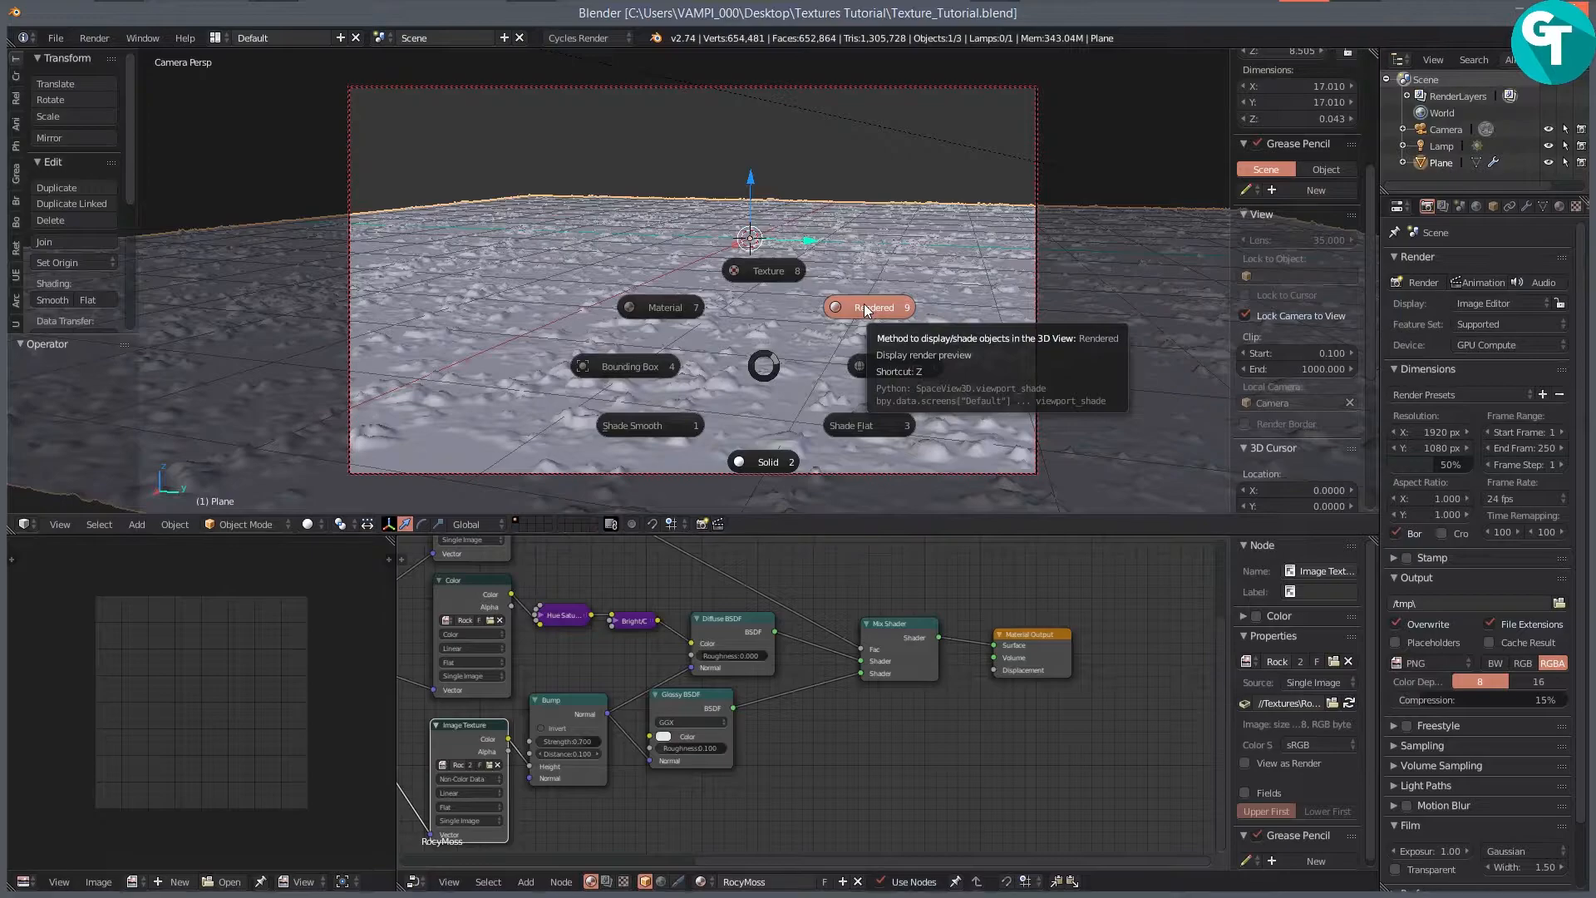
click(929, 307)
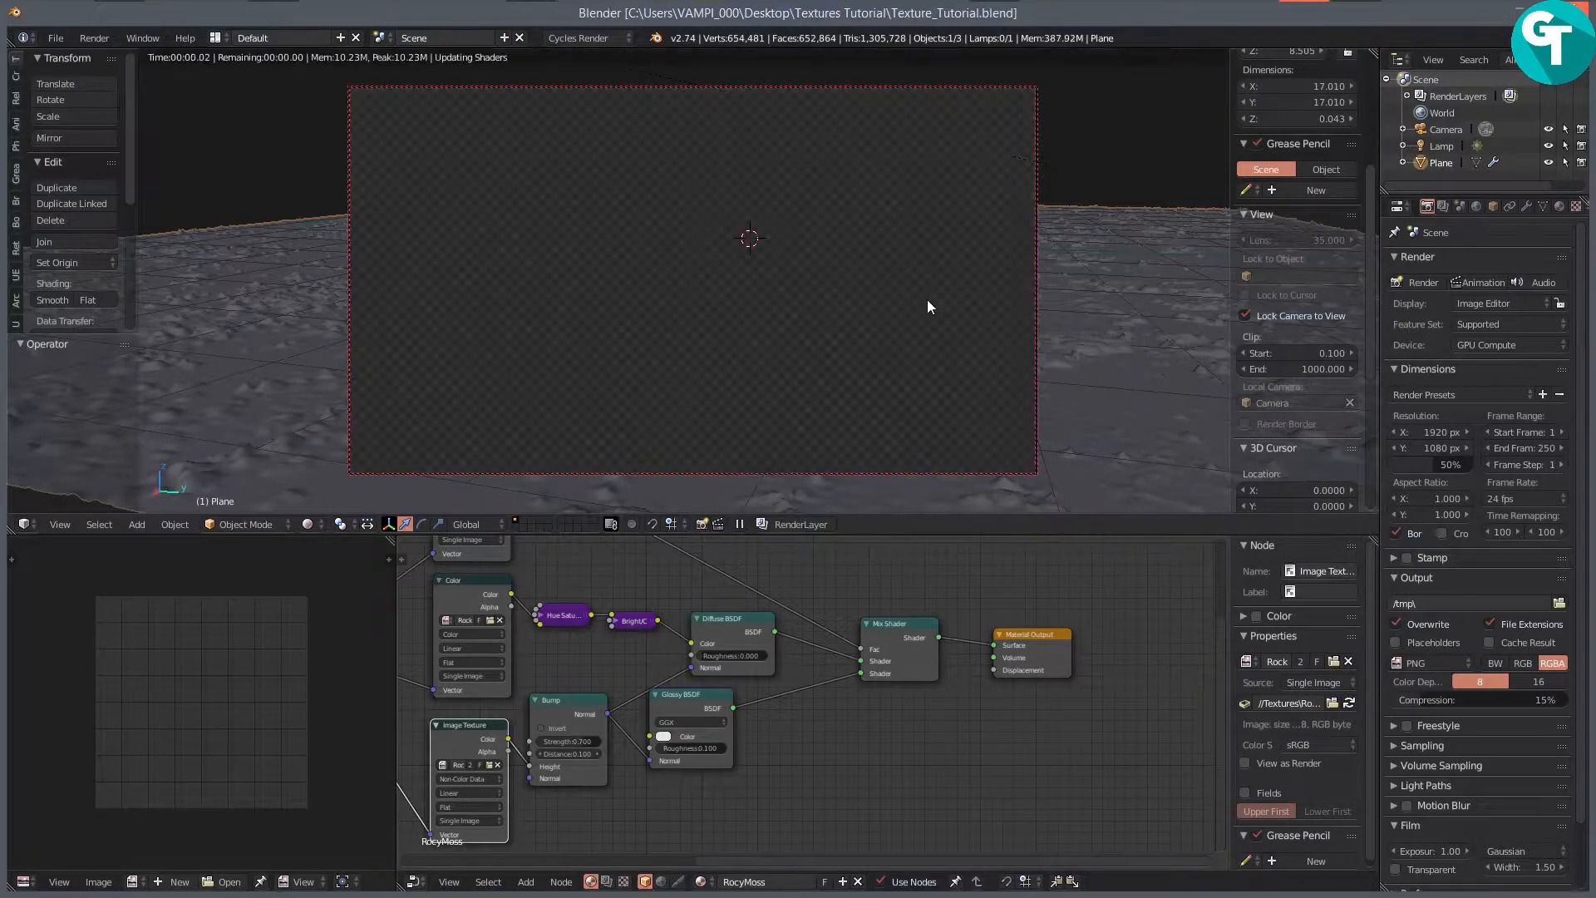
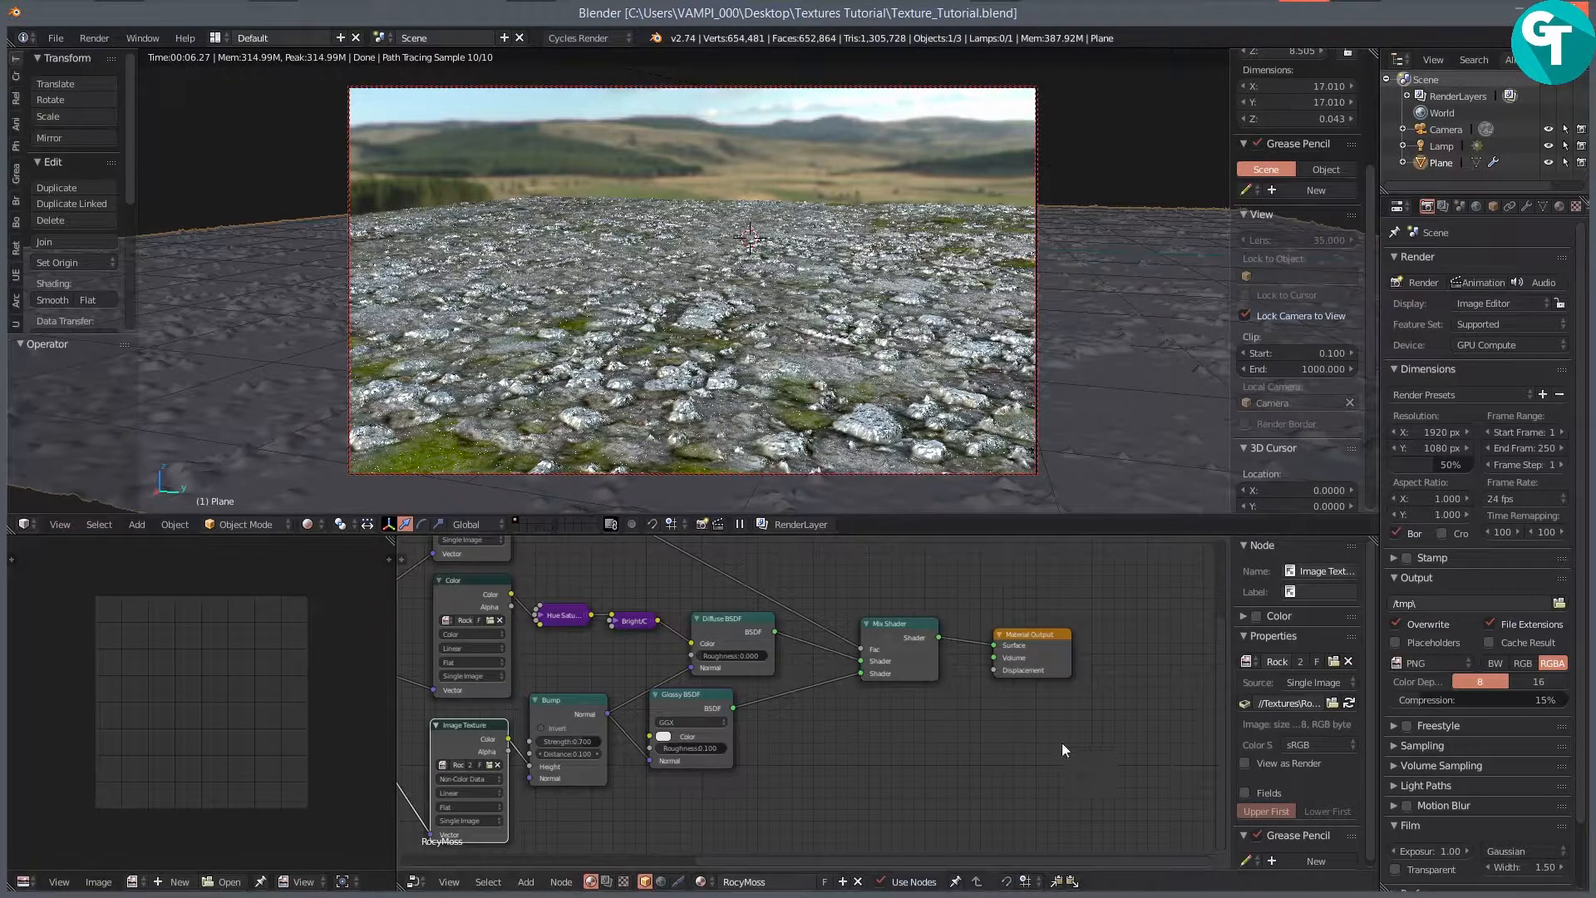
scroll(848, 690, up, 3)
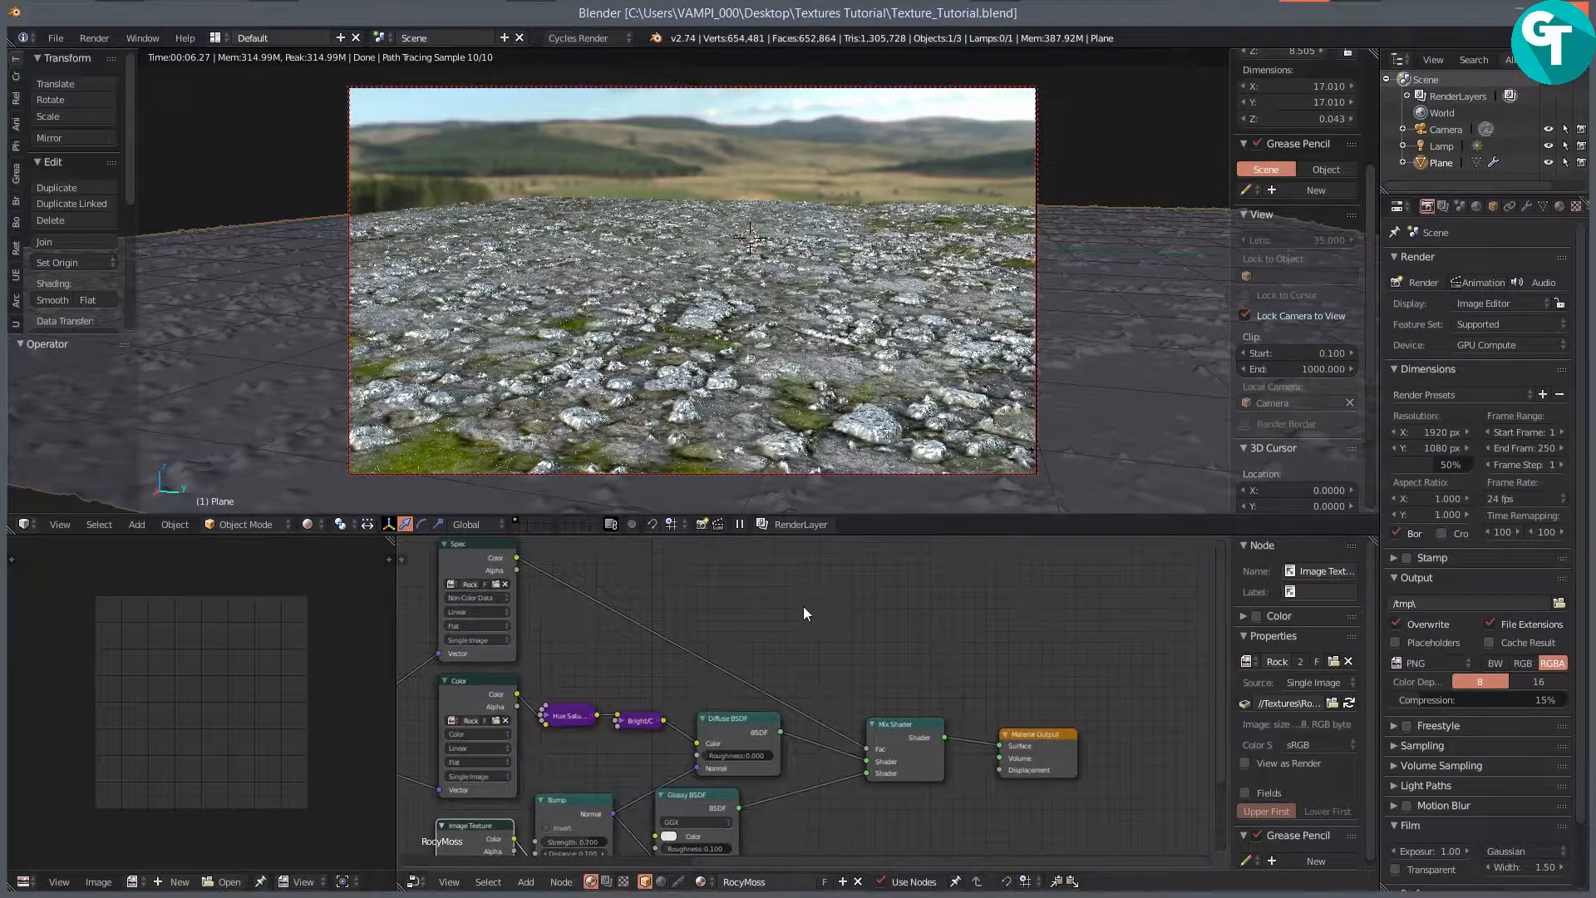
scroll(803, 613, down, 3)
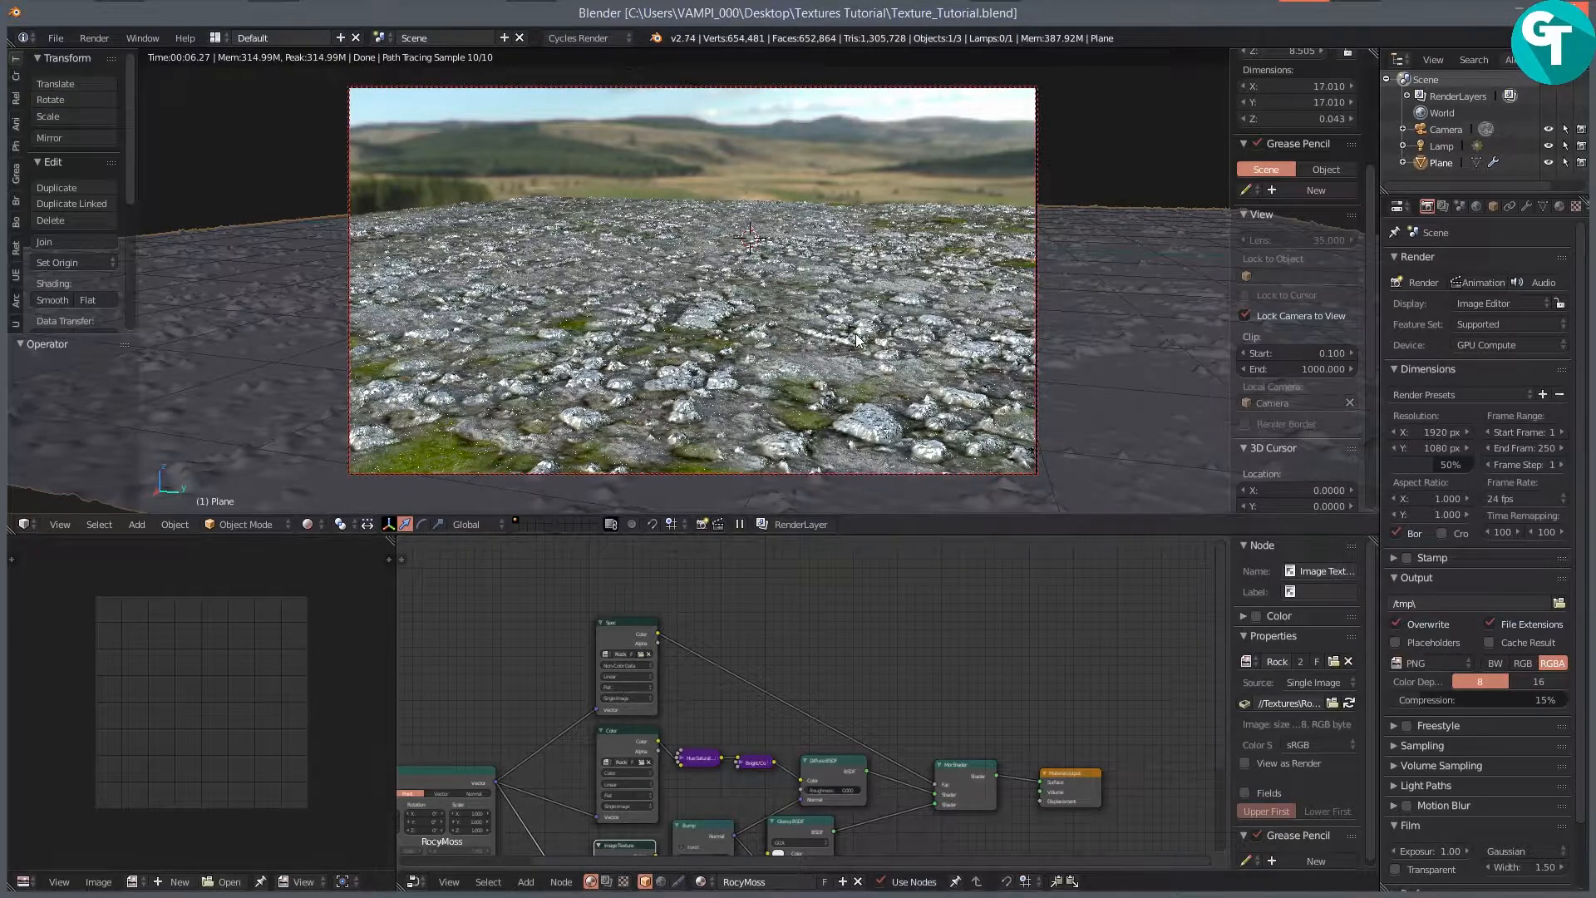
Step: Return the viewport to solid shading and save Texture_Tutorial.blend over the existing file
key(z)
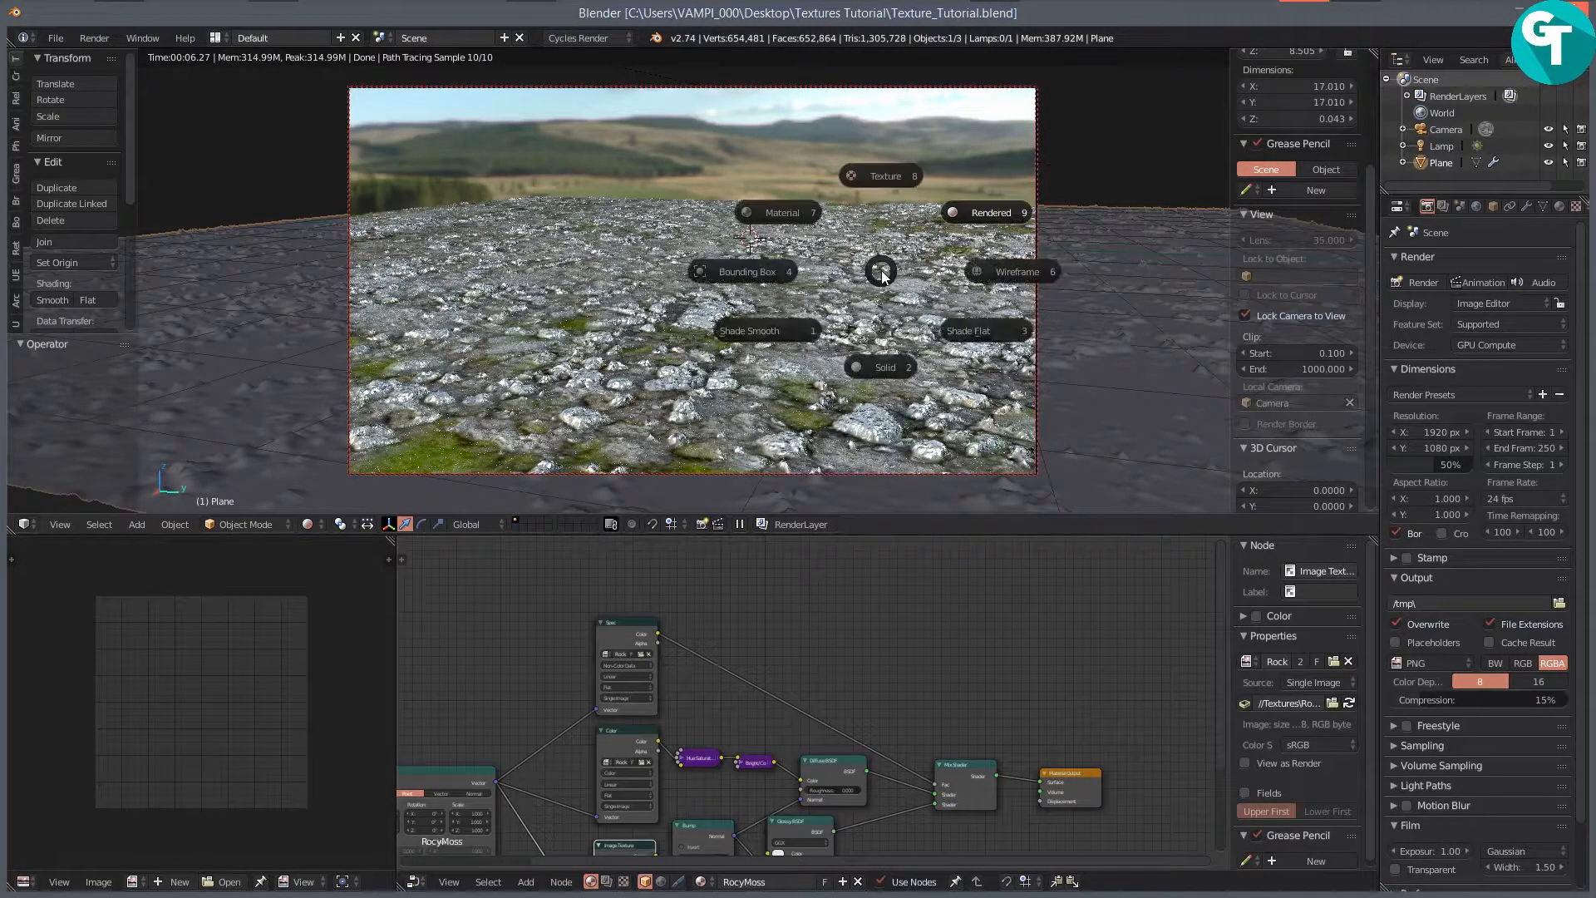
click(876, 365)
key(ctrl+s)
click(876, 365)
Step: Start a new file from the default startup scene
click(53, 36)
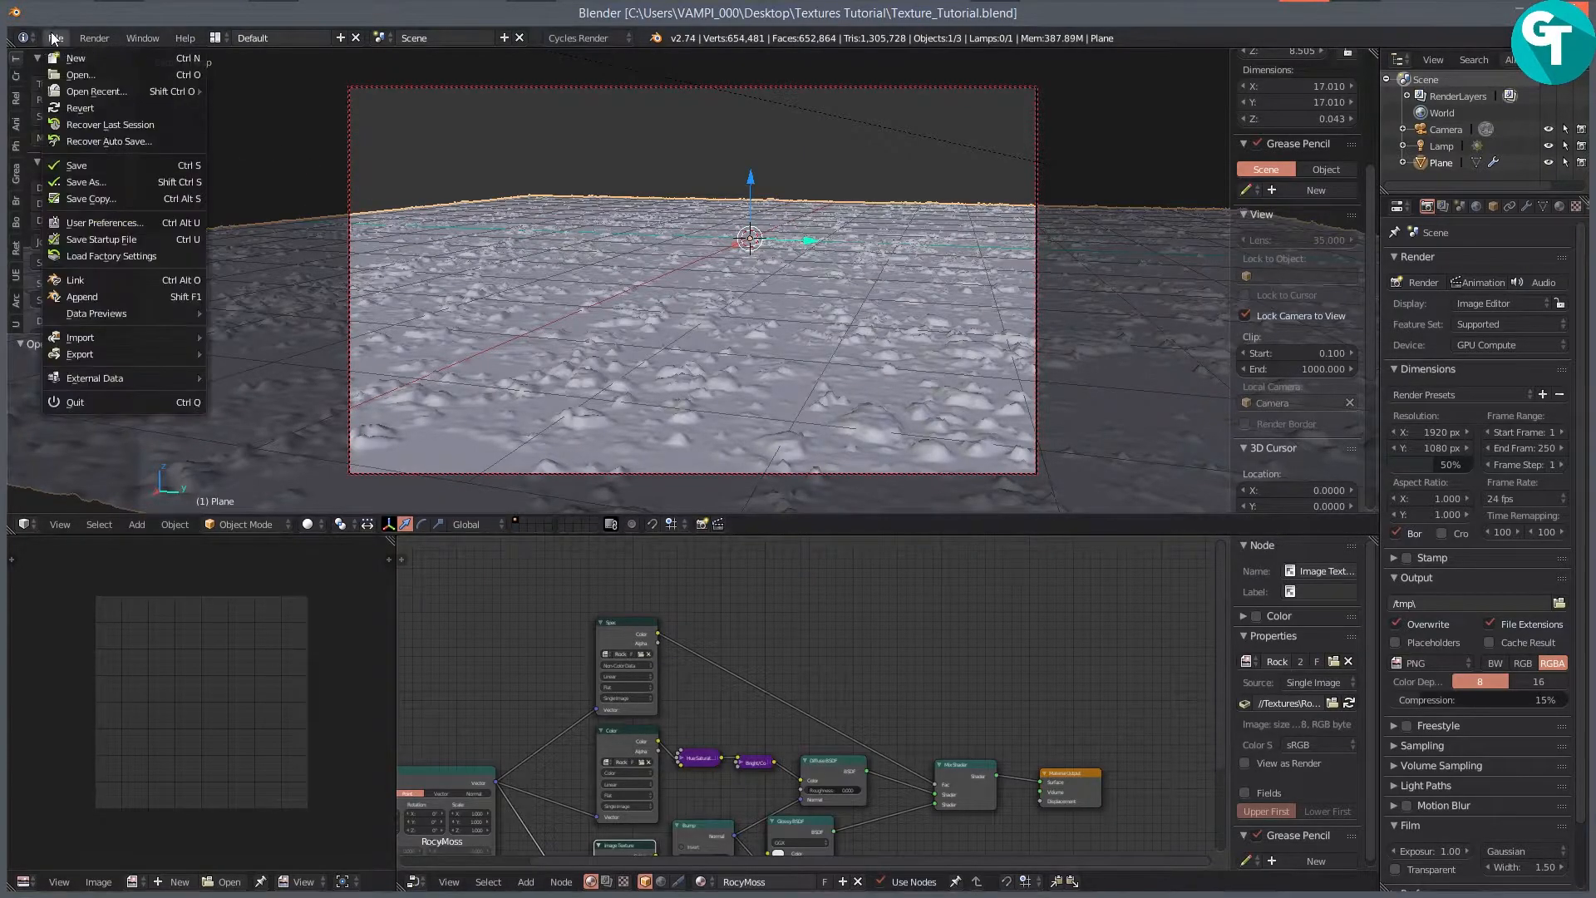
click(68, 57)
click(76, 71)
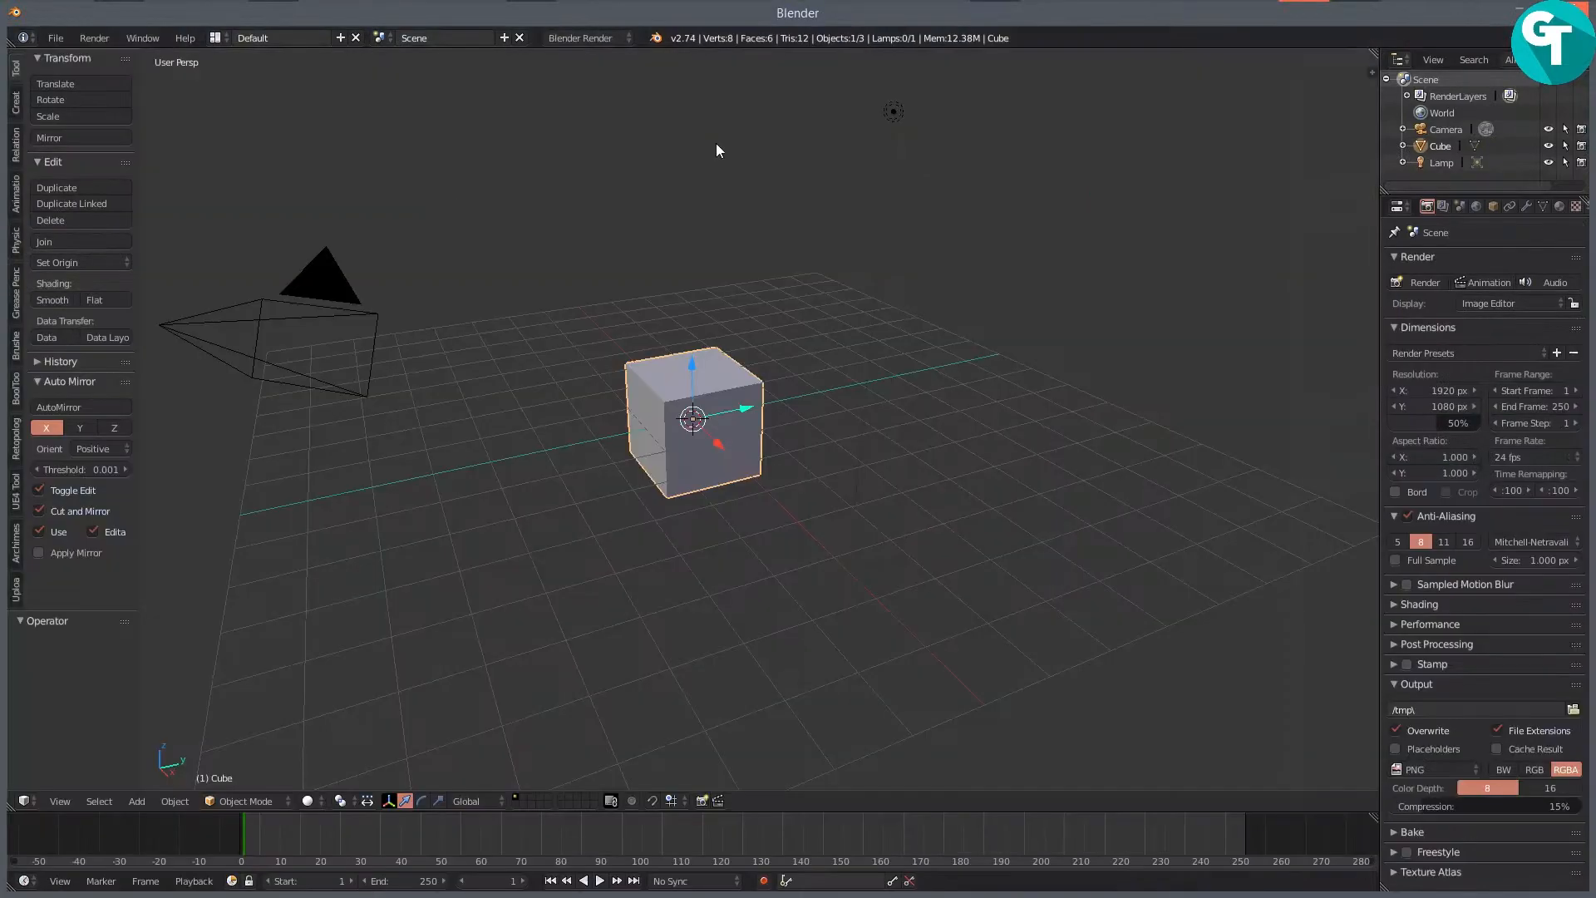
Step: Start the Screencast Keys display with text size 53, mouse size 77 and X position 15
key(KP_3)
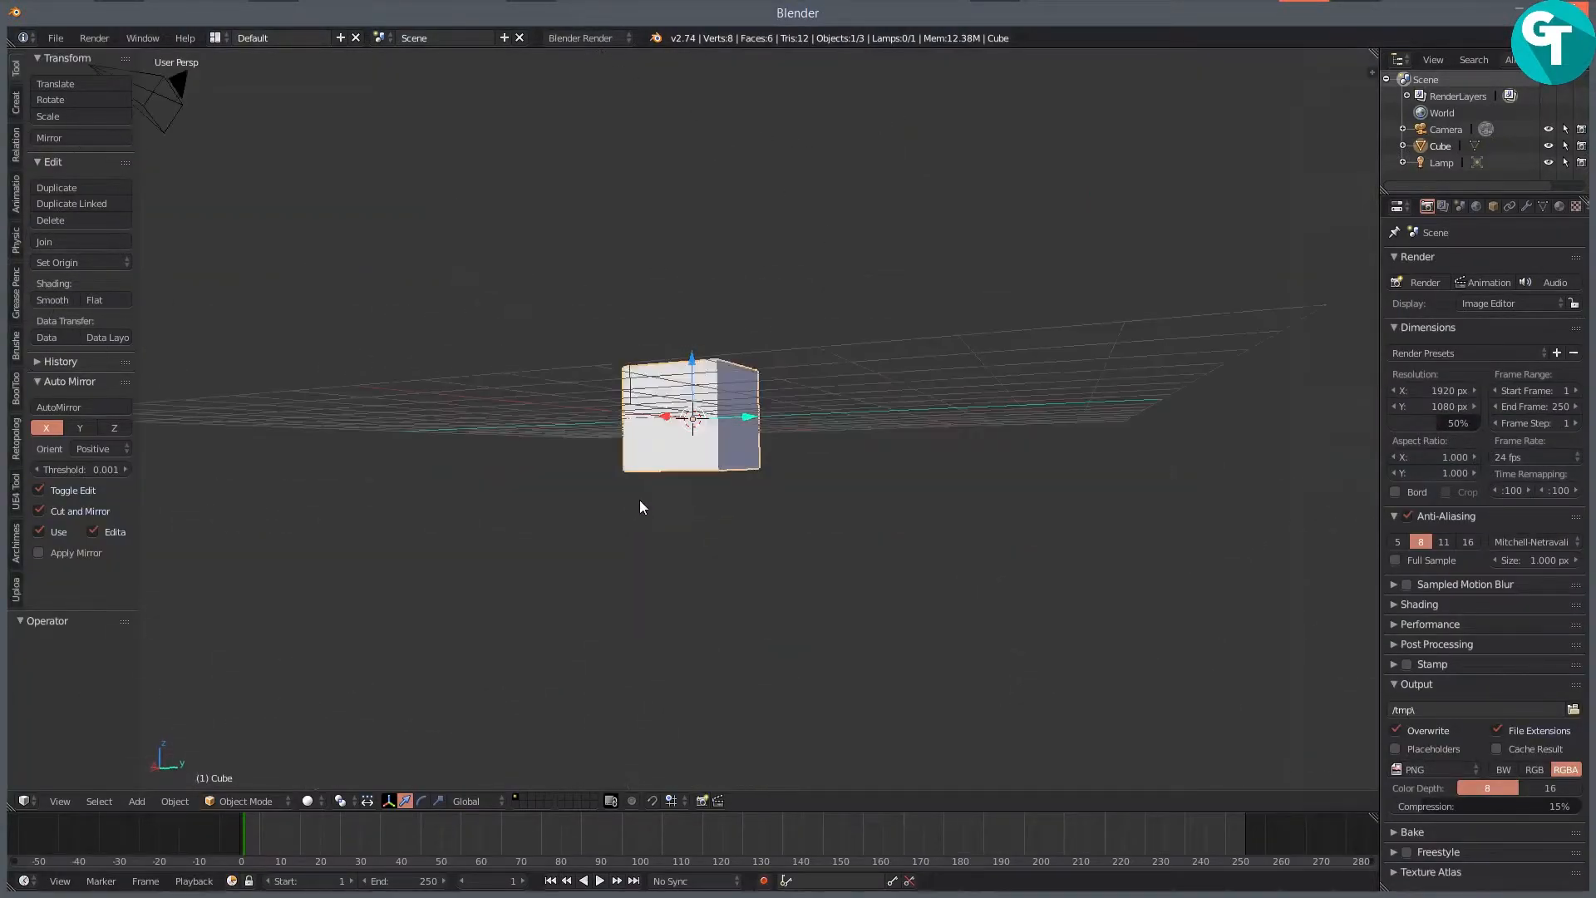
drag(779, 530, 838, 534)
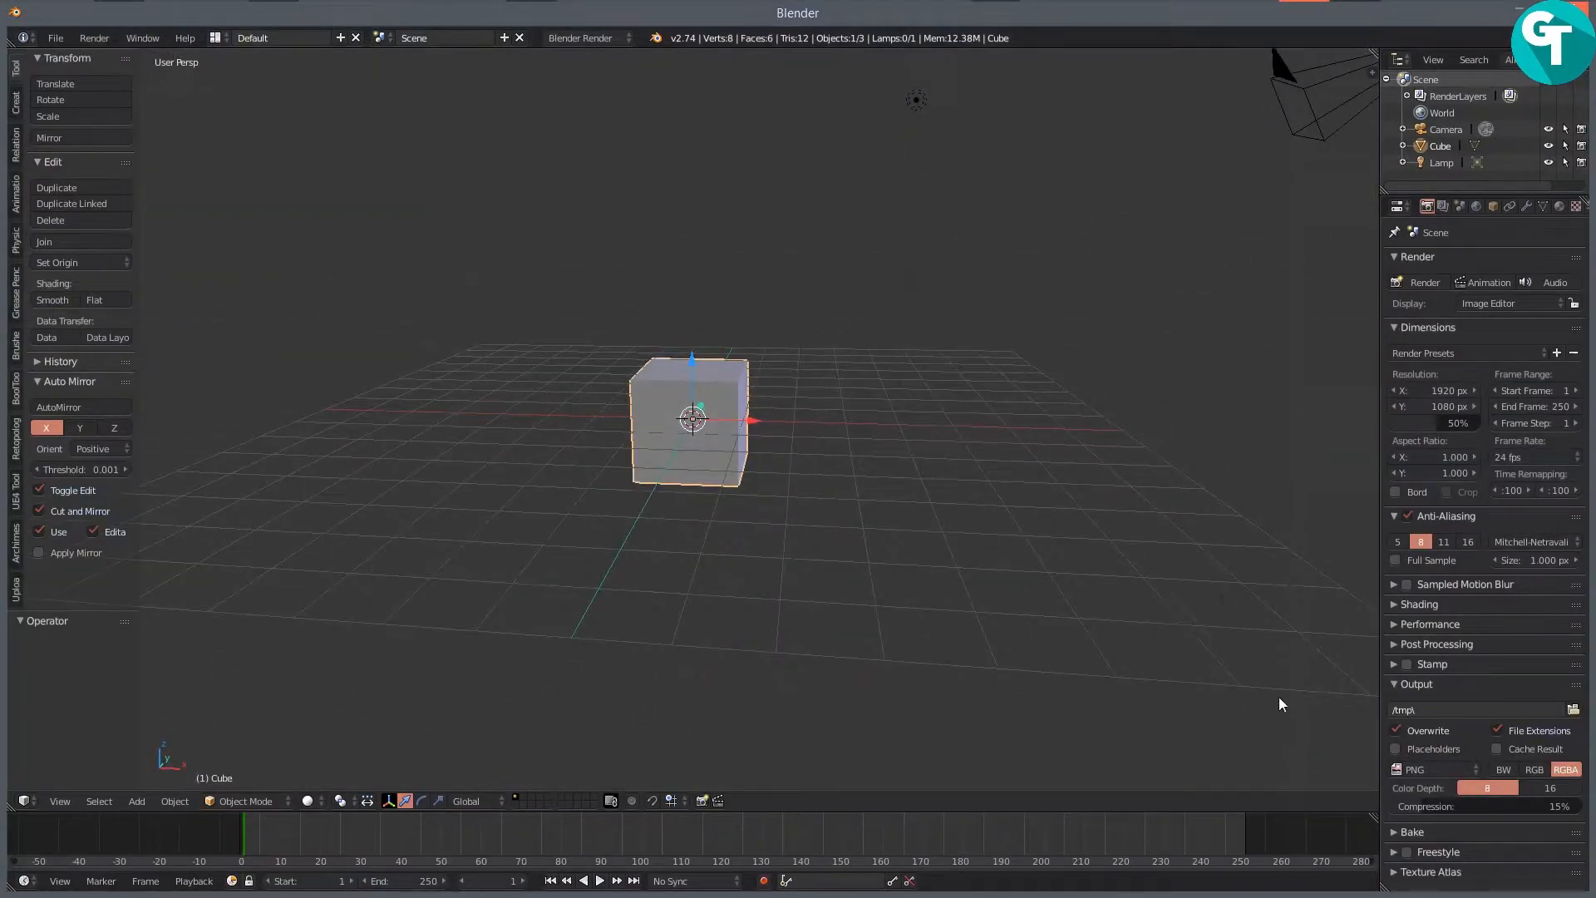
key(n)
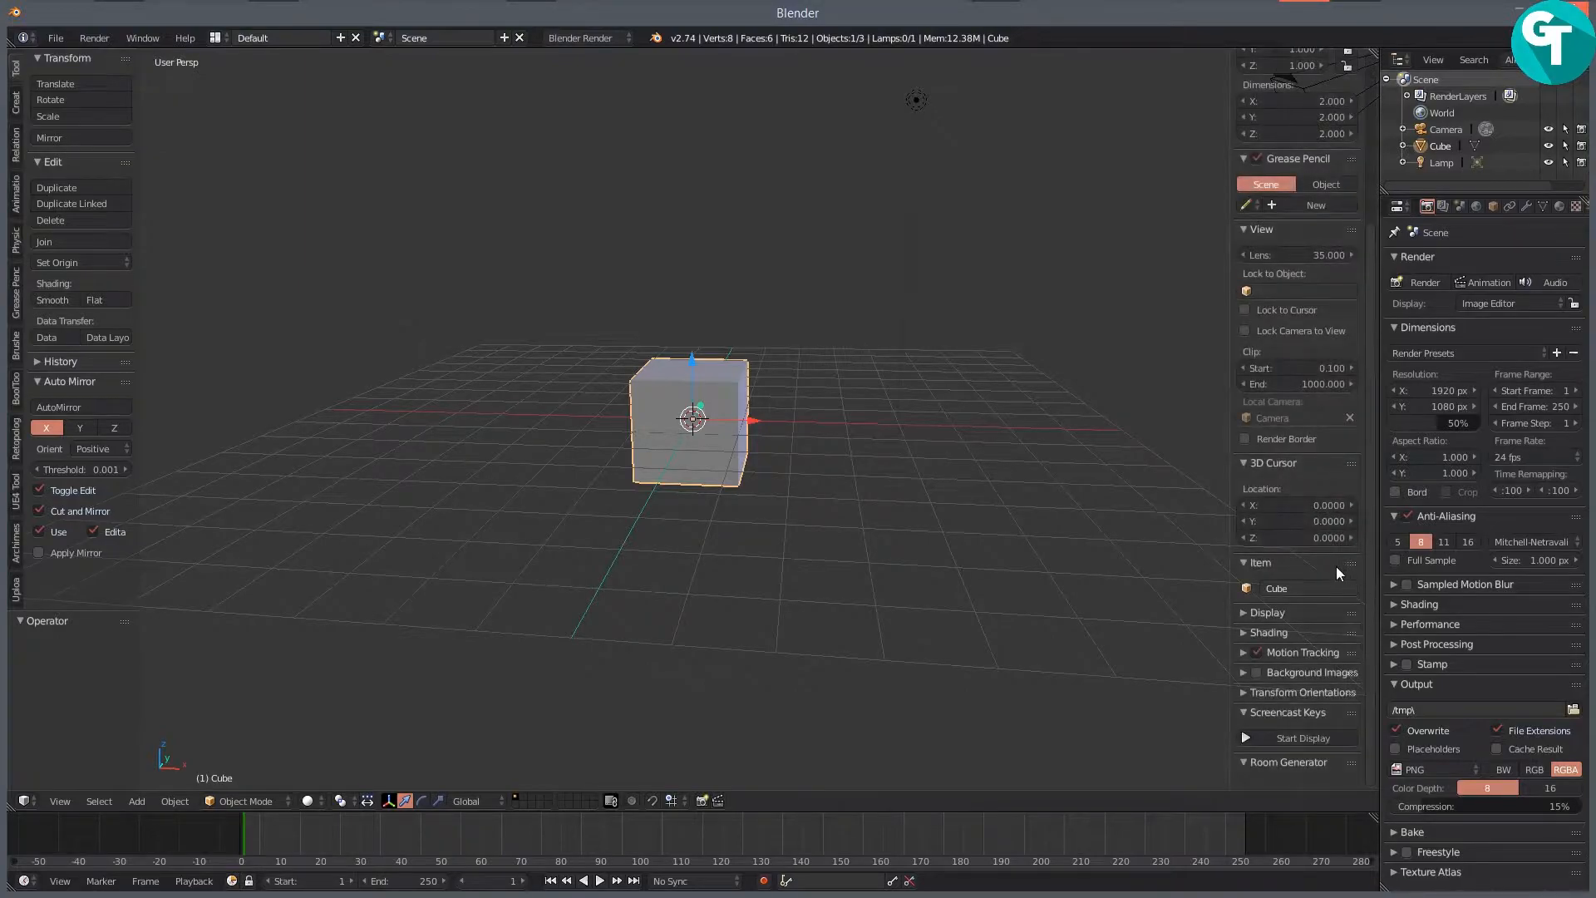
click(1277, 738)
scroll(1293, 736, down, 4)
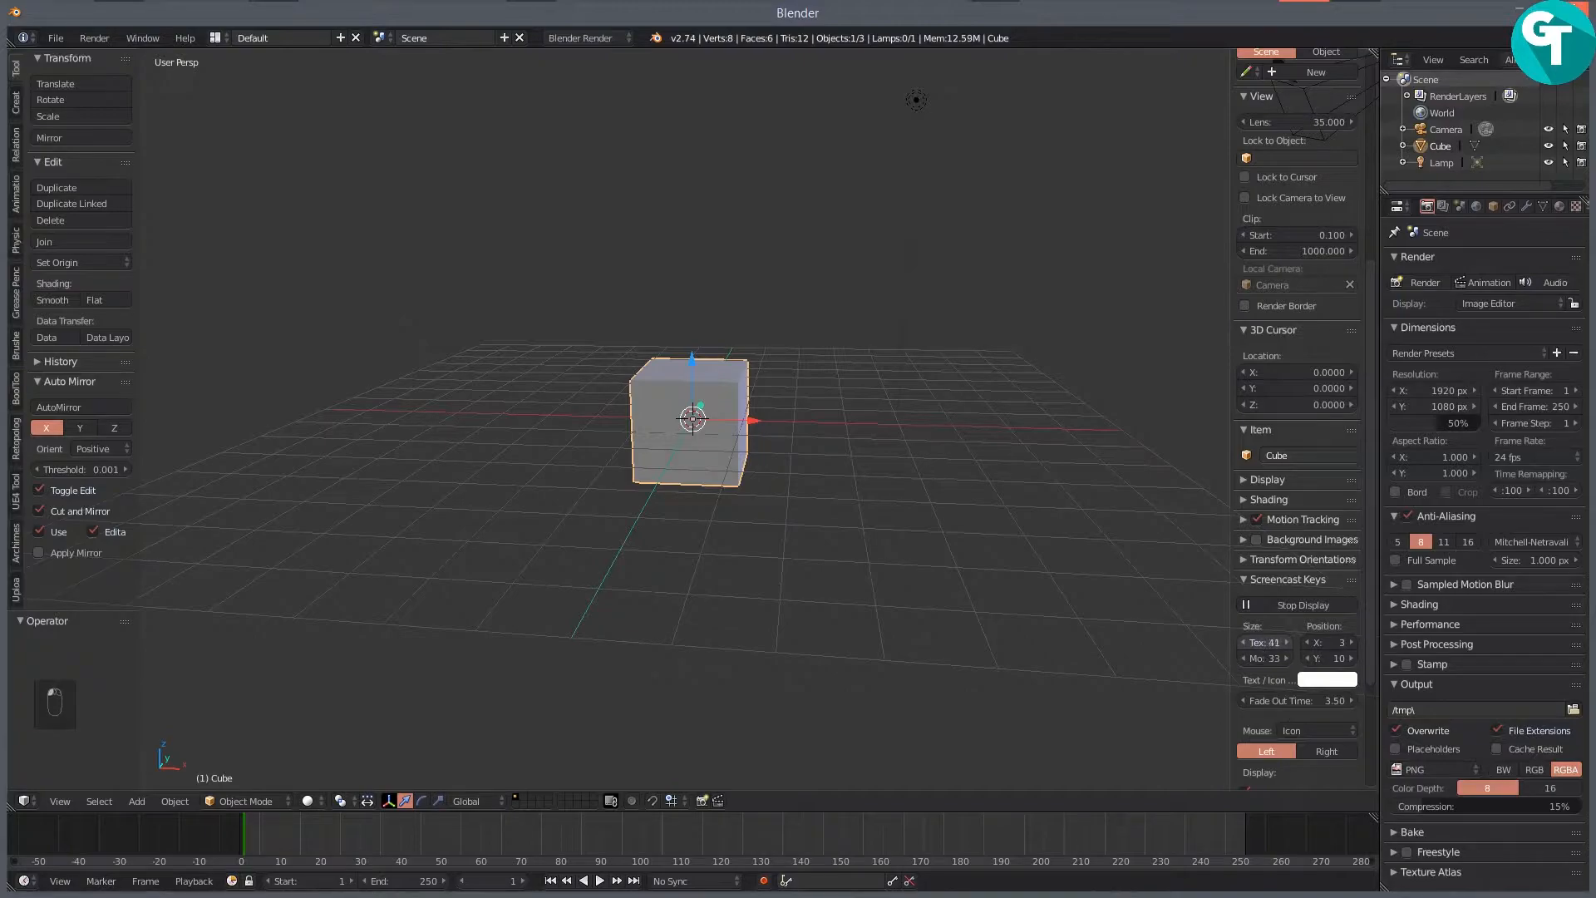
drag(1257, 656, 1349, 642)
Step: Delete the default cube and add a plane mesh at the scene's origin
drag(786, 475, 753, 497)
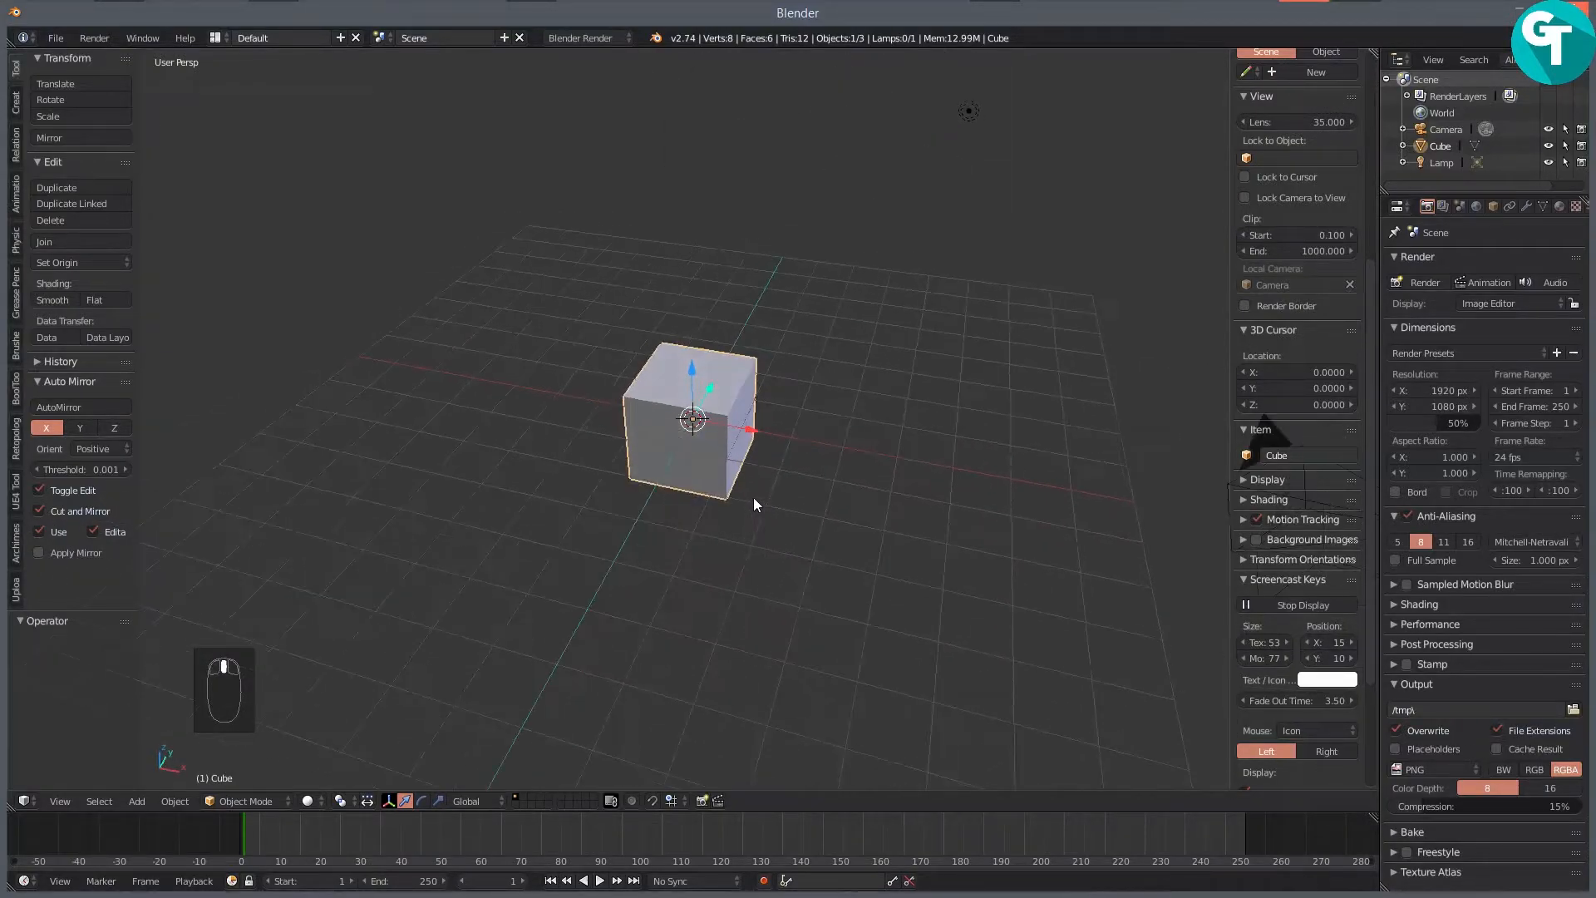
key(x)
click(753, 499)
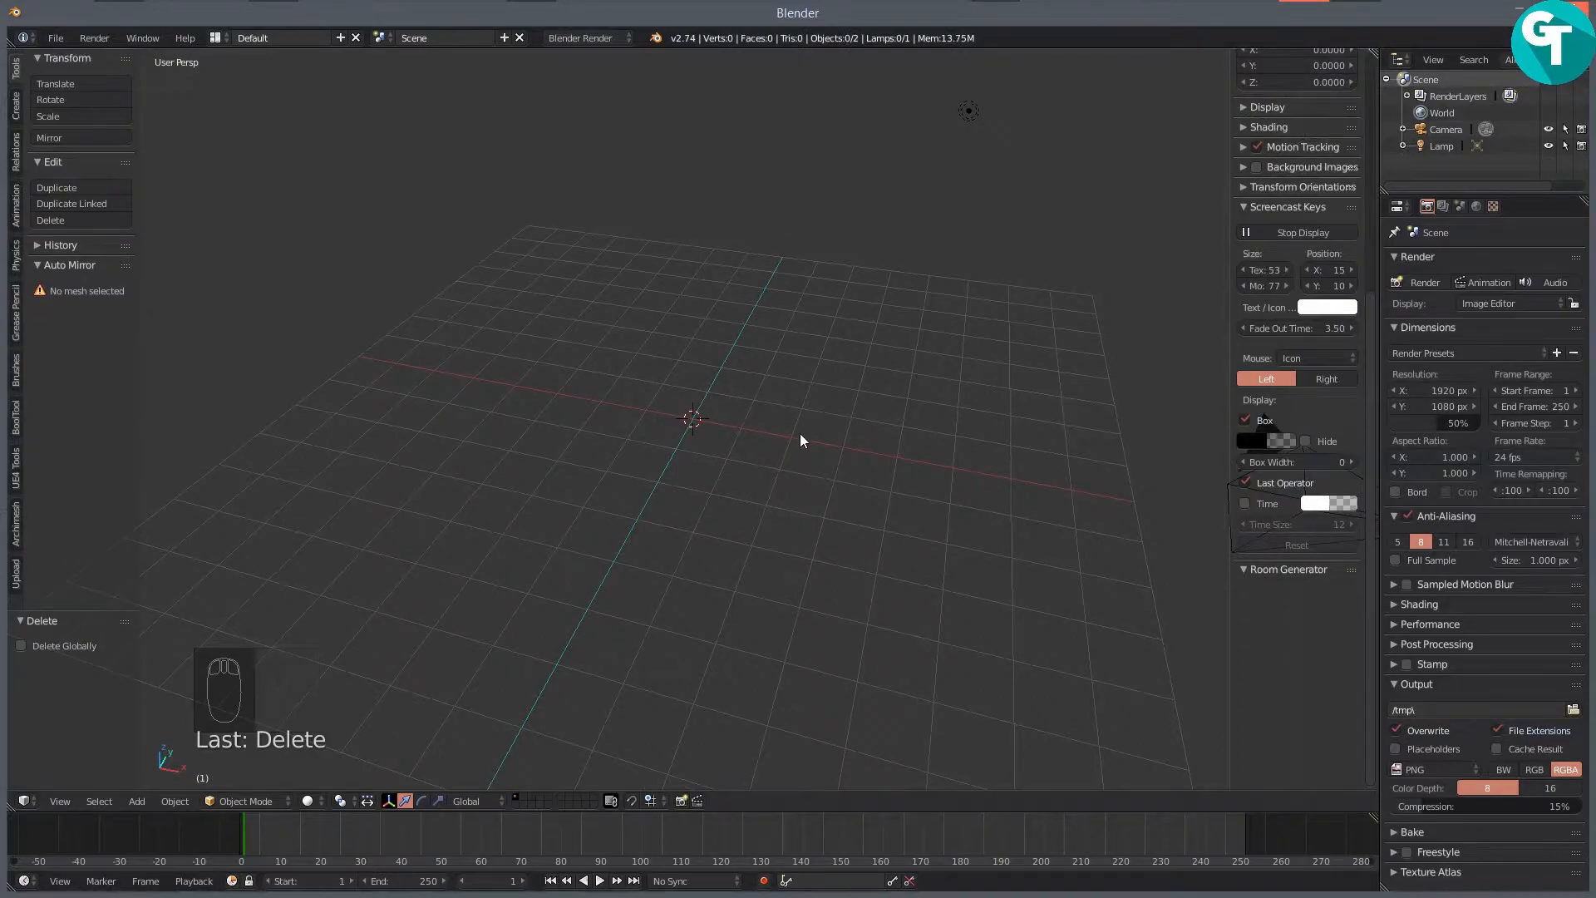
key(shift+a)
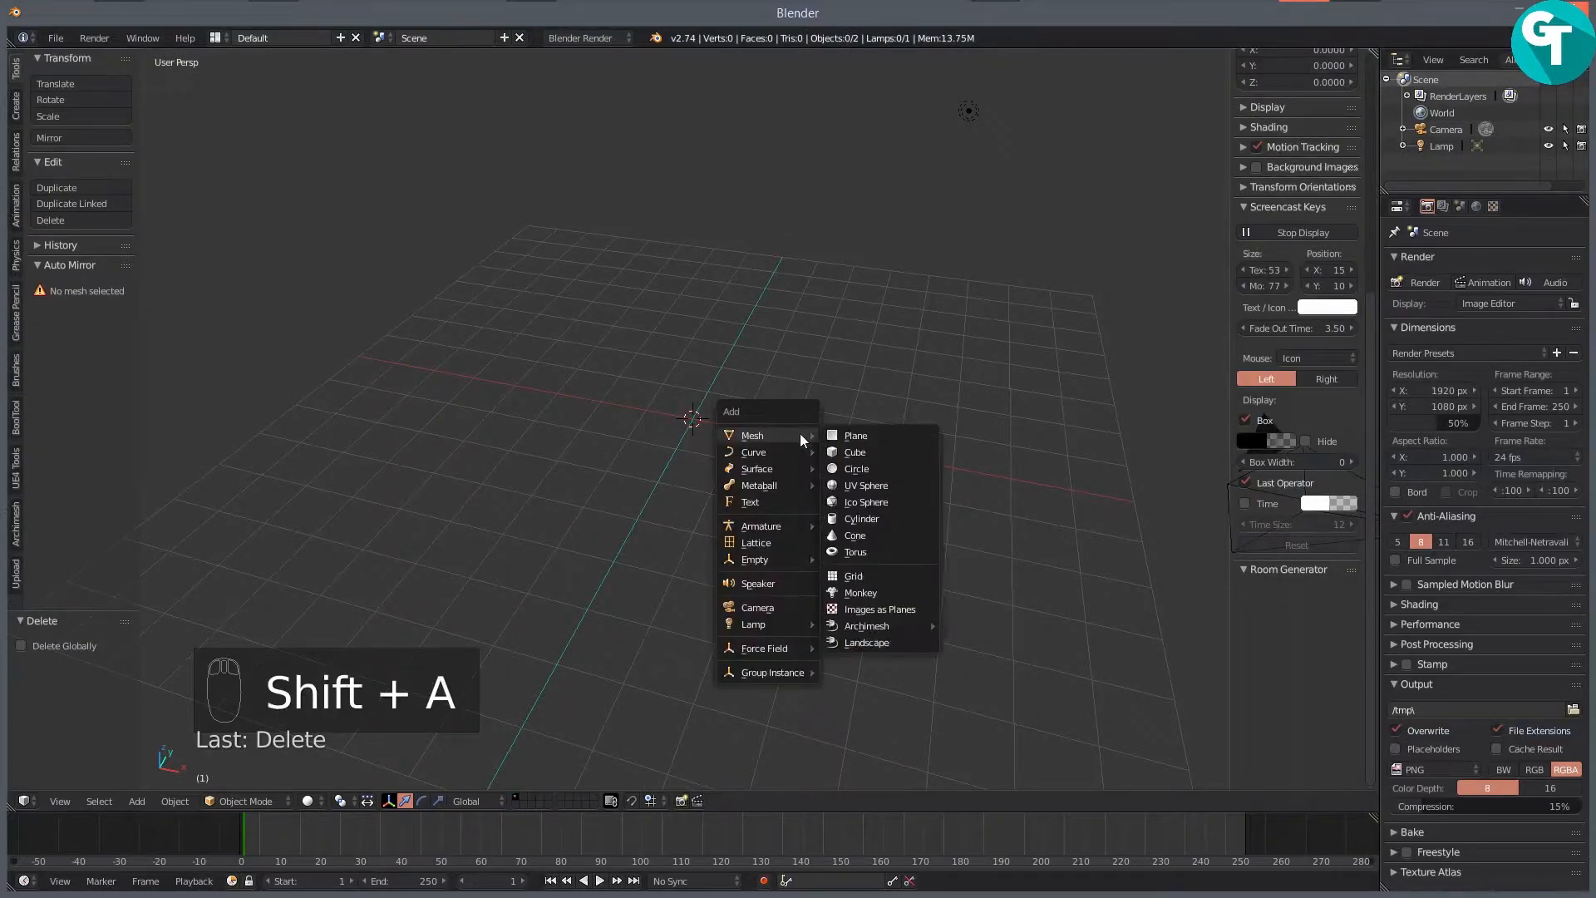
click(886, 430)
scroll(860, 460, up, 3)
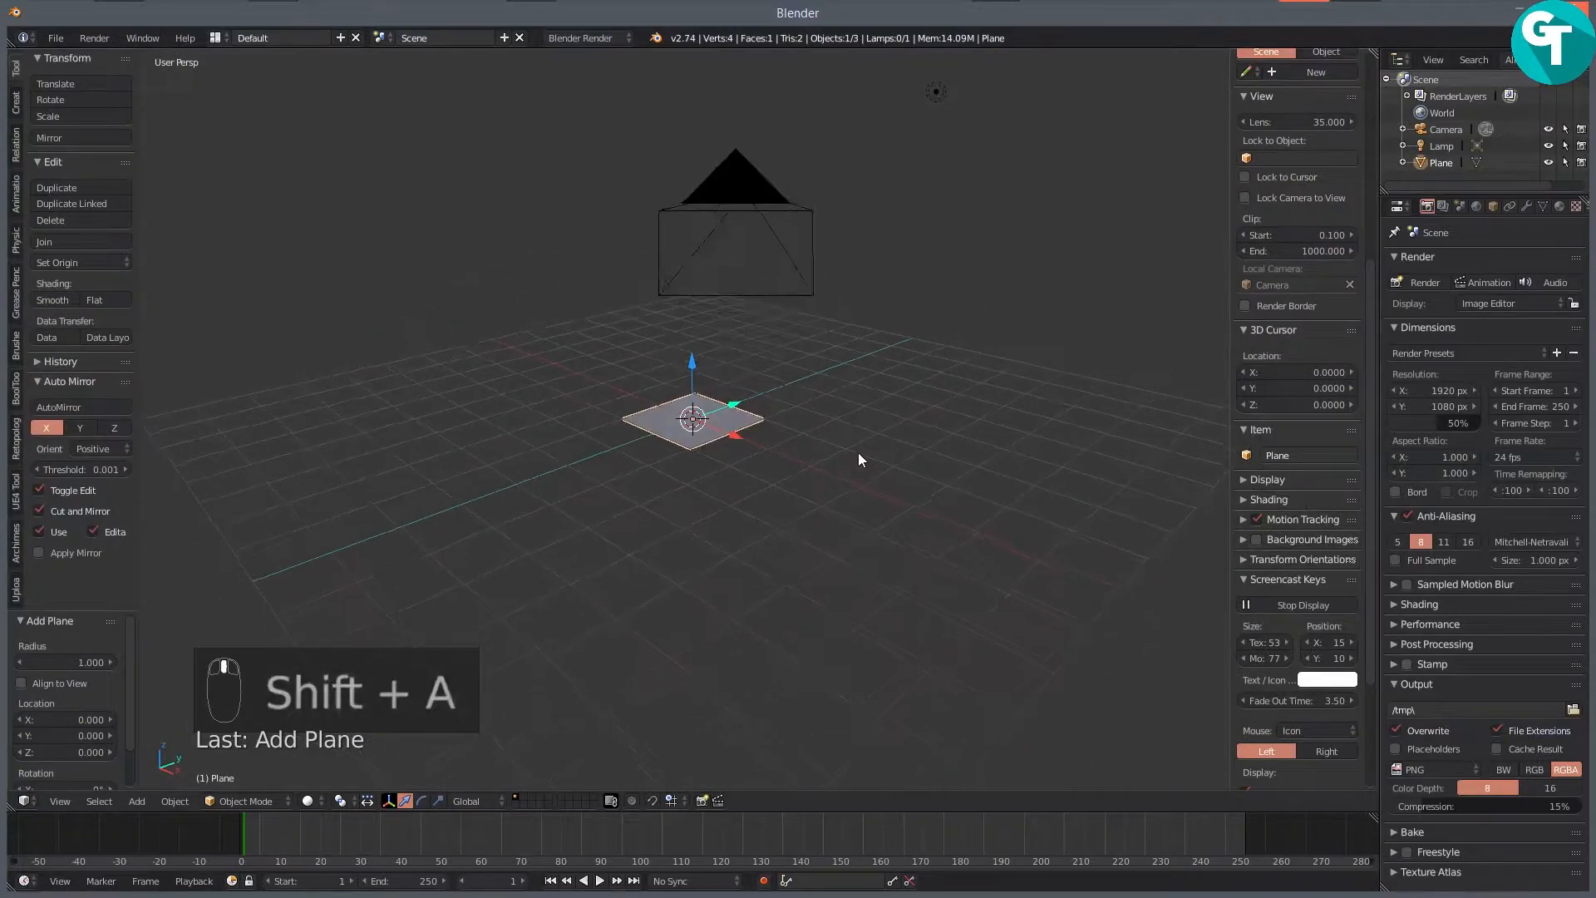
Step: Select the plane and scale it up uniformly by a factor of 9
key(a)
key(s)
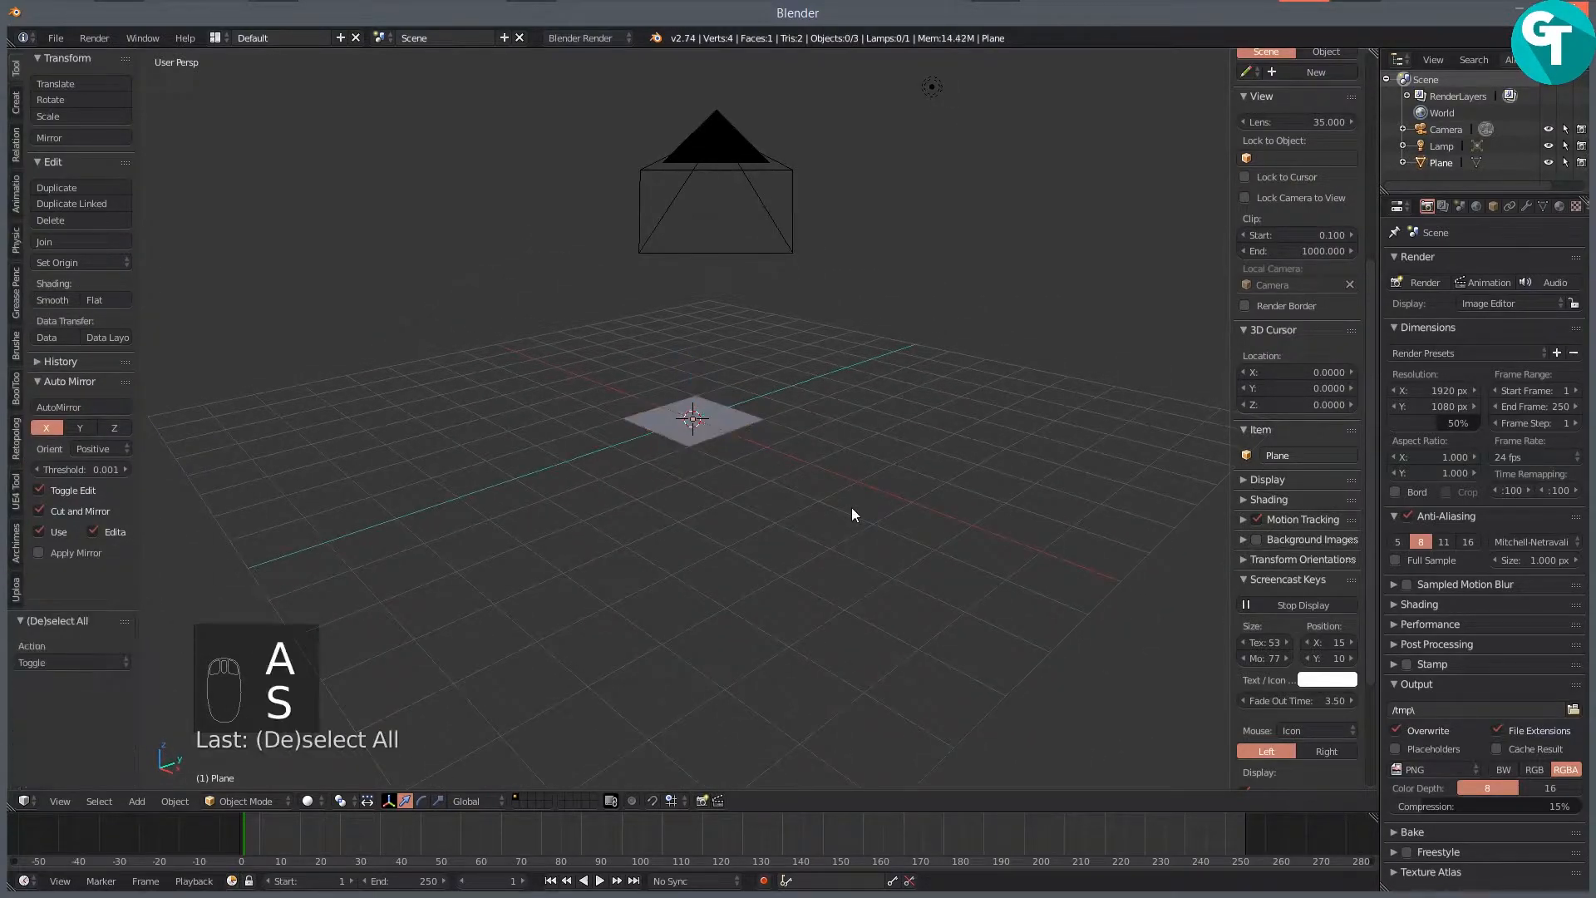
click(735, 431)
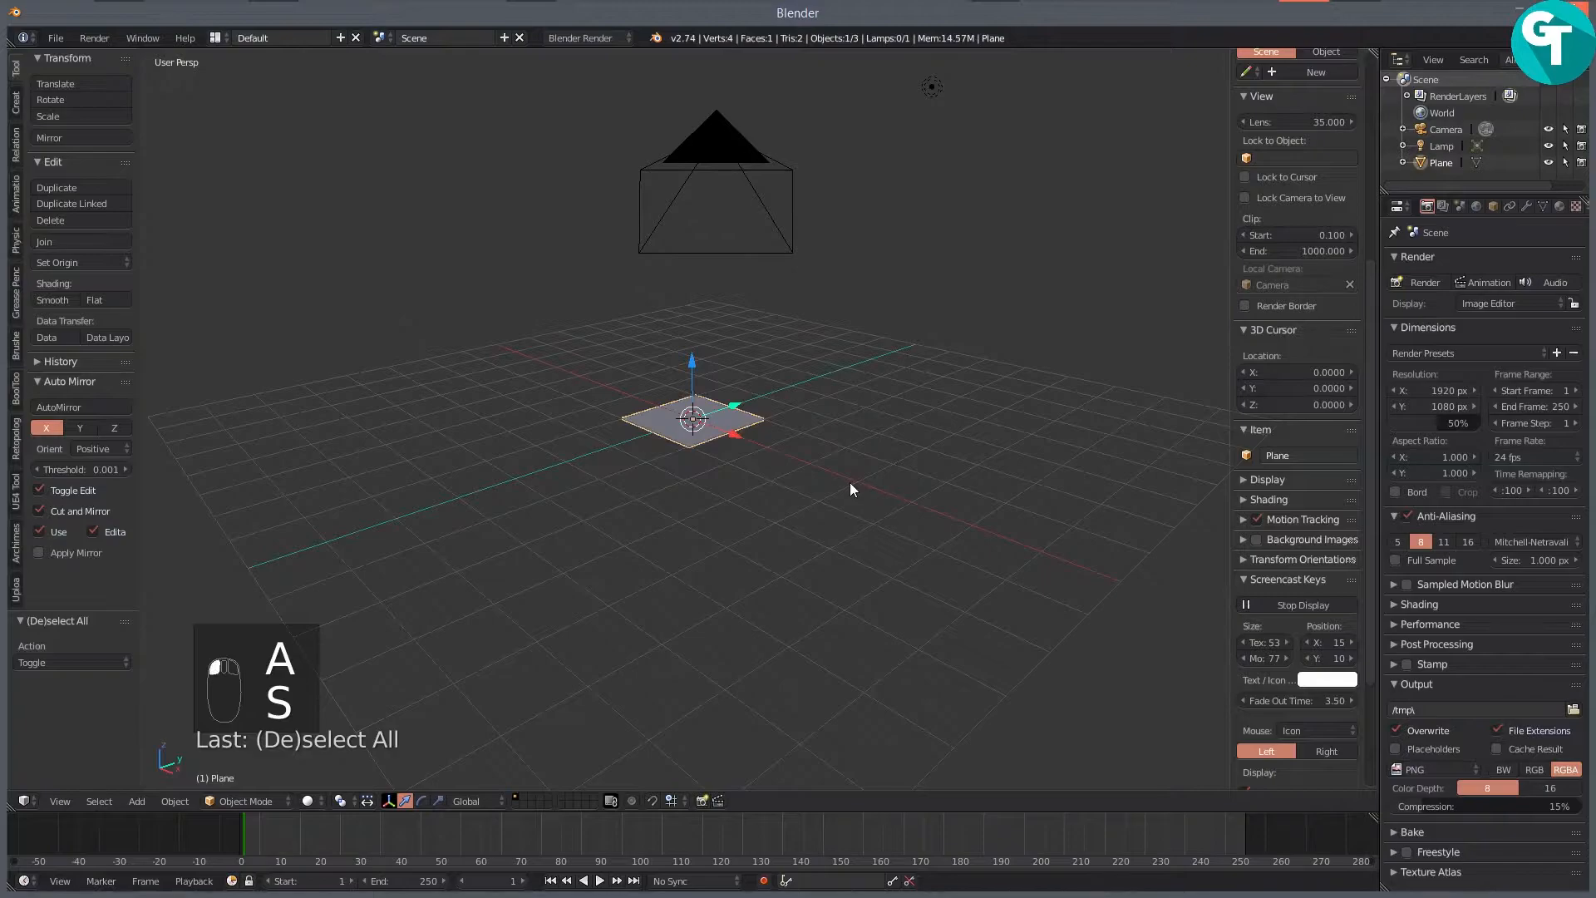
key(s)
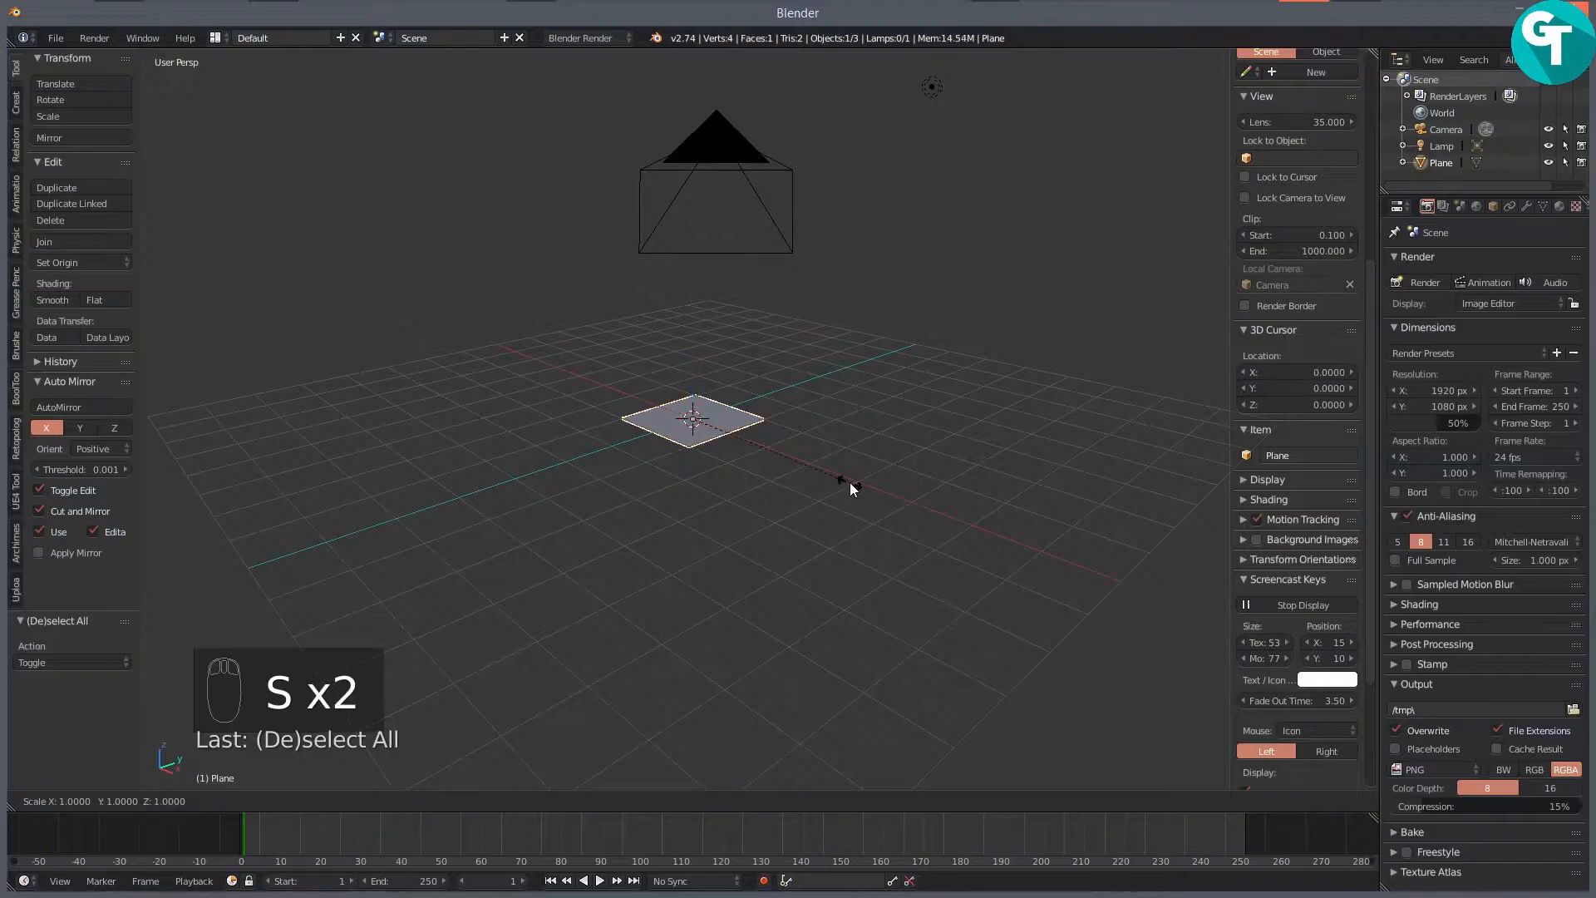
key(9)
key(Return)
Step: Change the scene's render engine to Cycles Render
drag(850, 482, 436, 452)
scroll(436, 452, down, 5)
drag(442, 523, 495, 535)
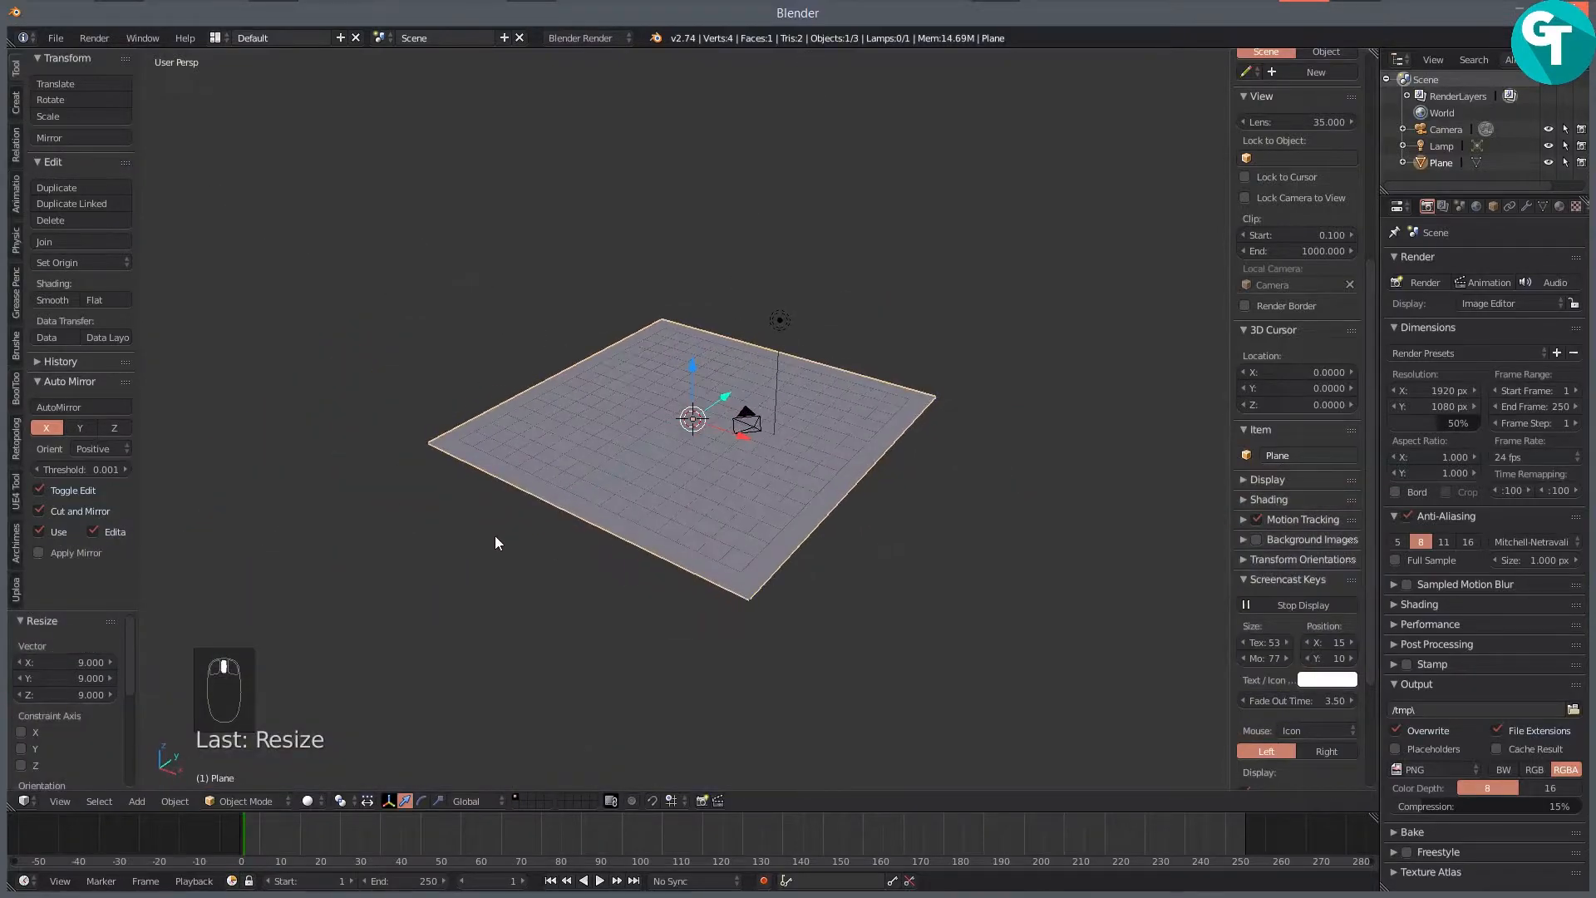
click(605, 38)
click(587, 92)
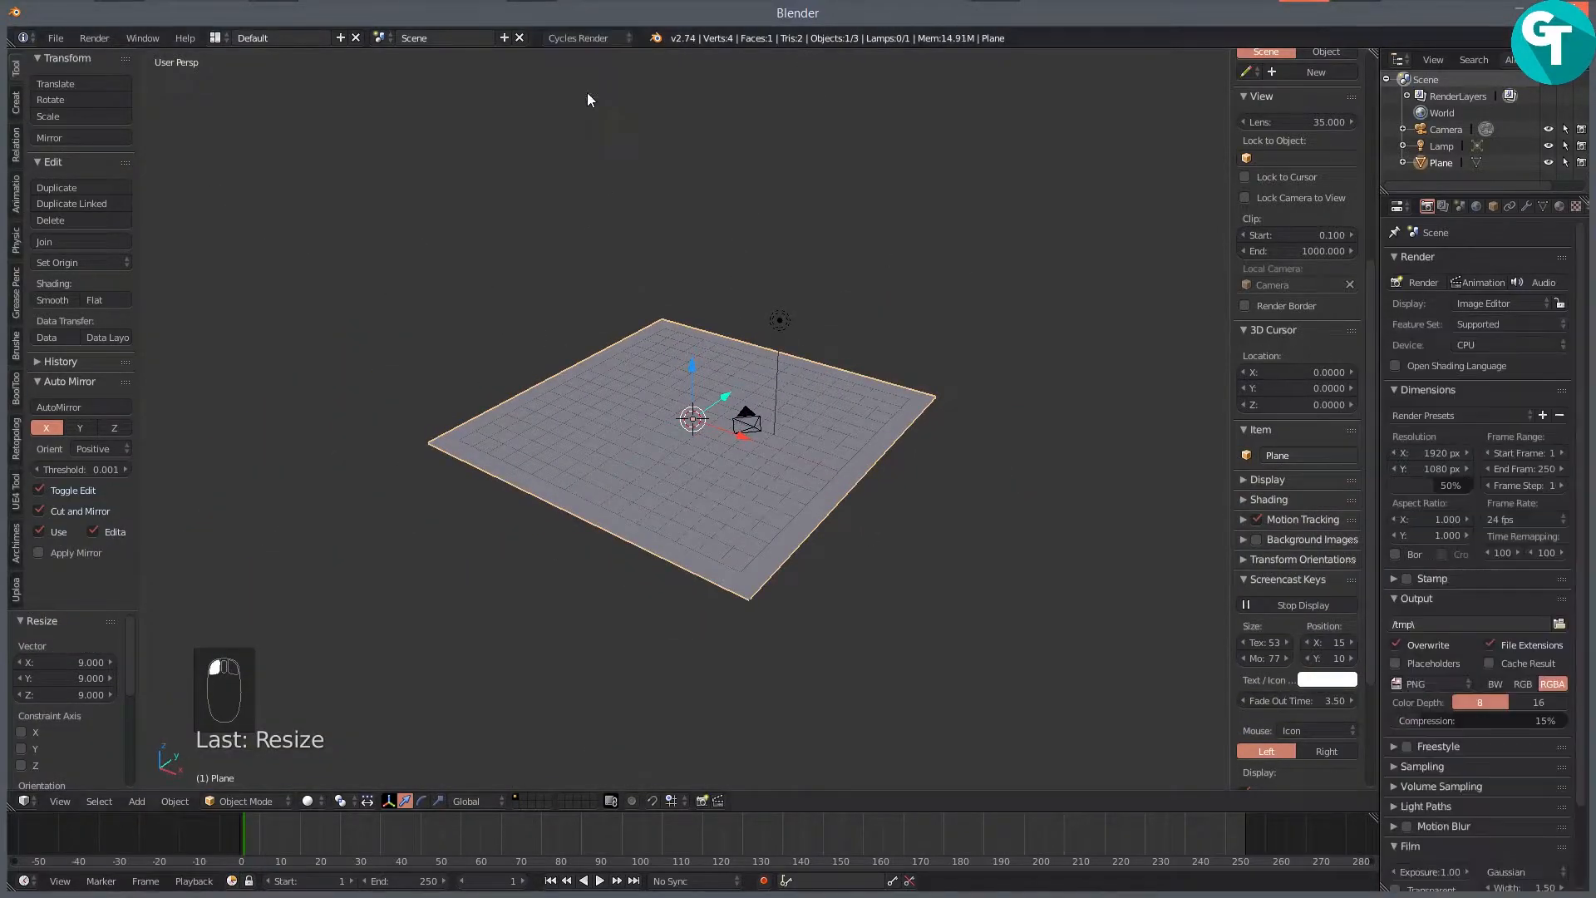
Step: Set the Cycles render device to GPU Compute and enable the render border option
click(1480, 337)
click(1475, 302)
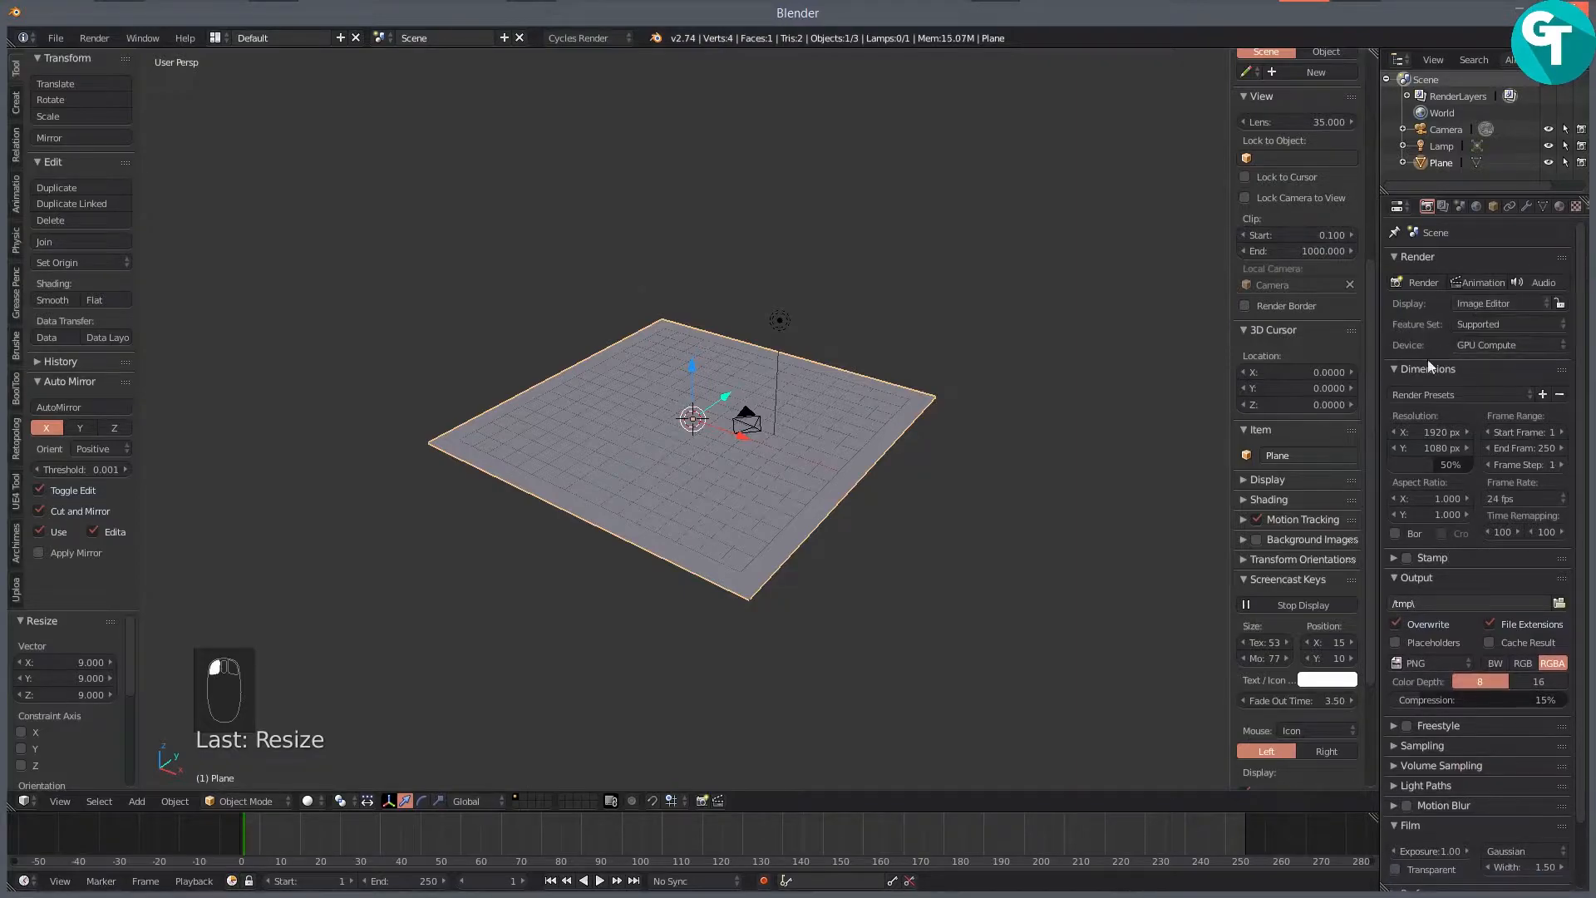
click(1393, 532)
Step: Widen the Properties editor and enlarge its contents so the render settings are easier to read
drag(1378, 463, 1194, 463)
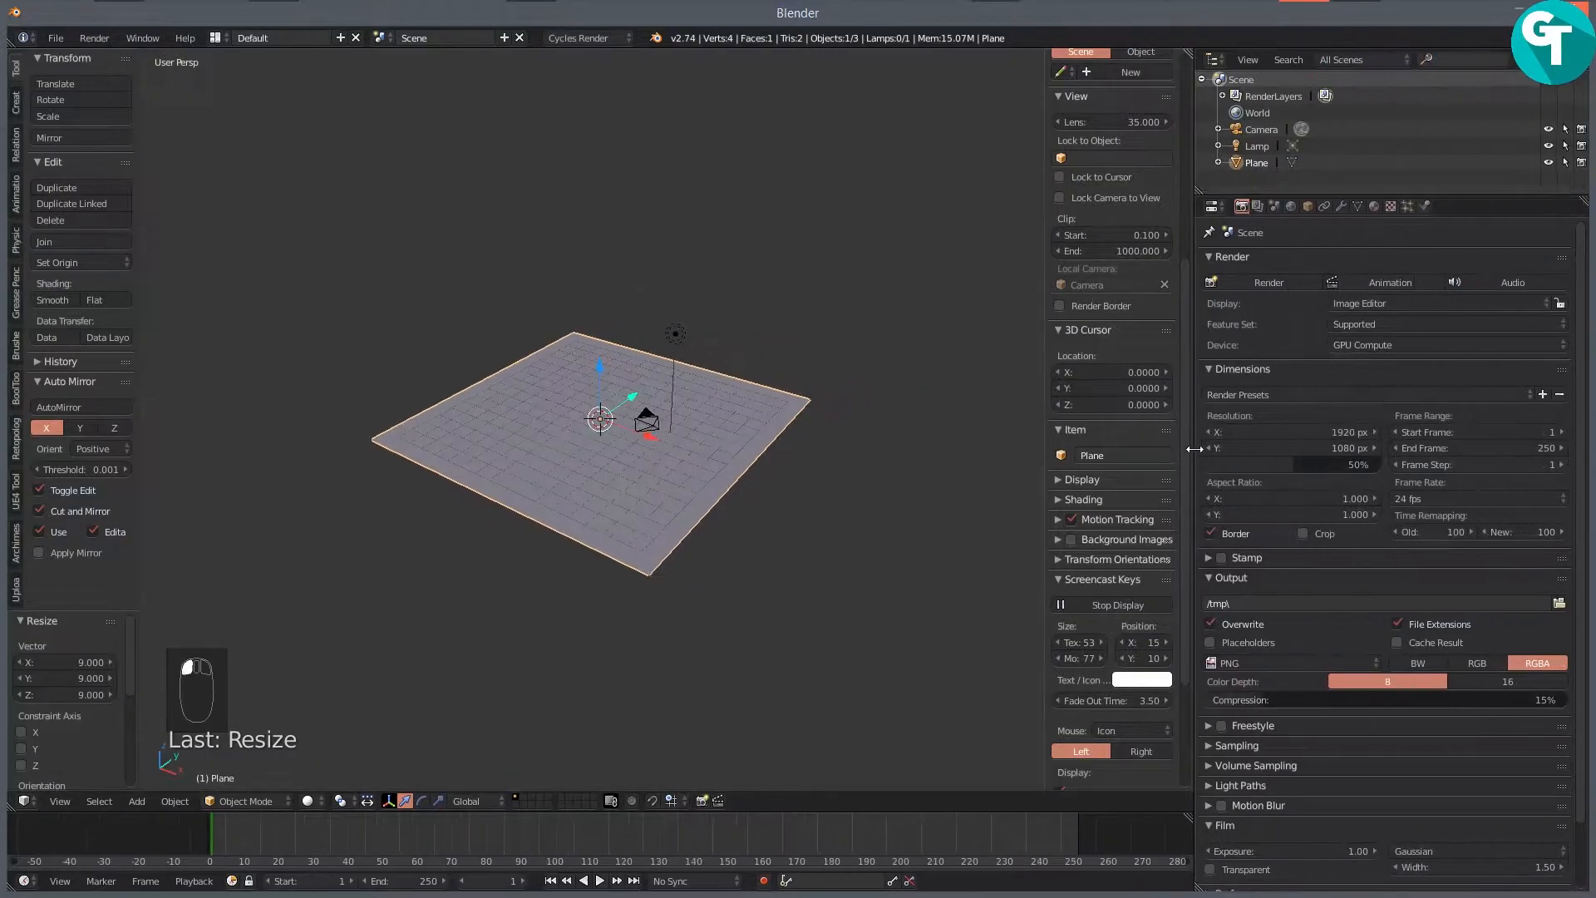
drag(1413, 564, 1419, 496)
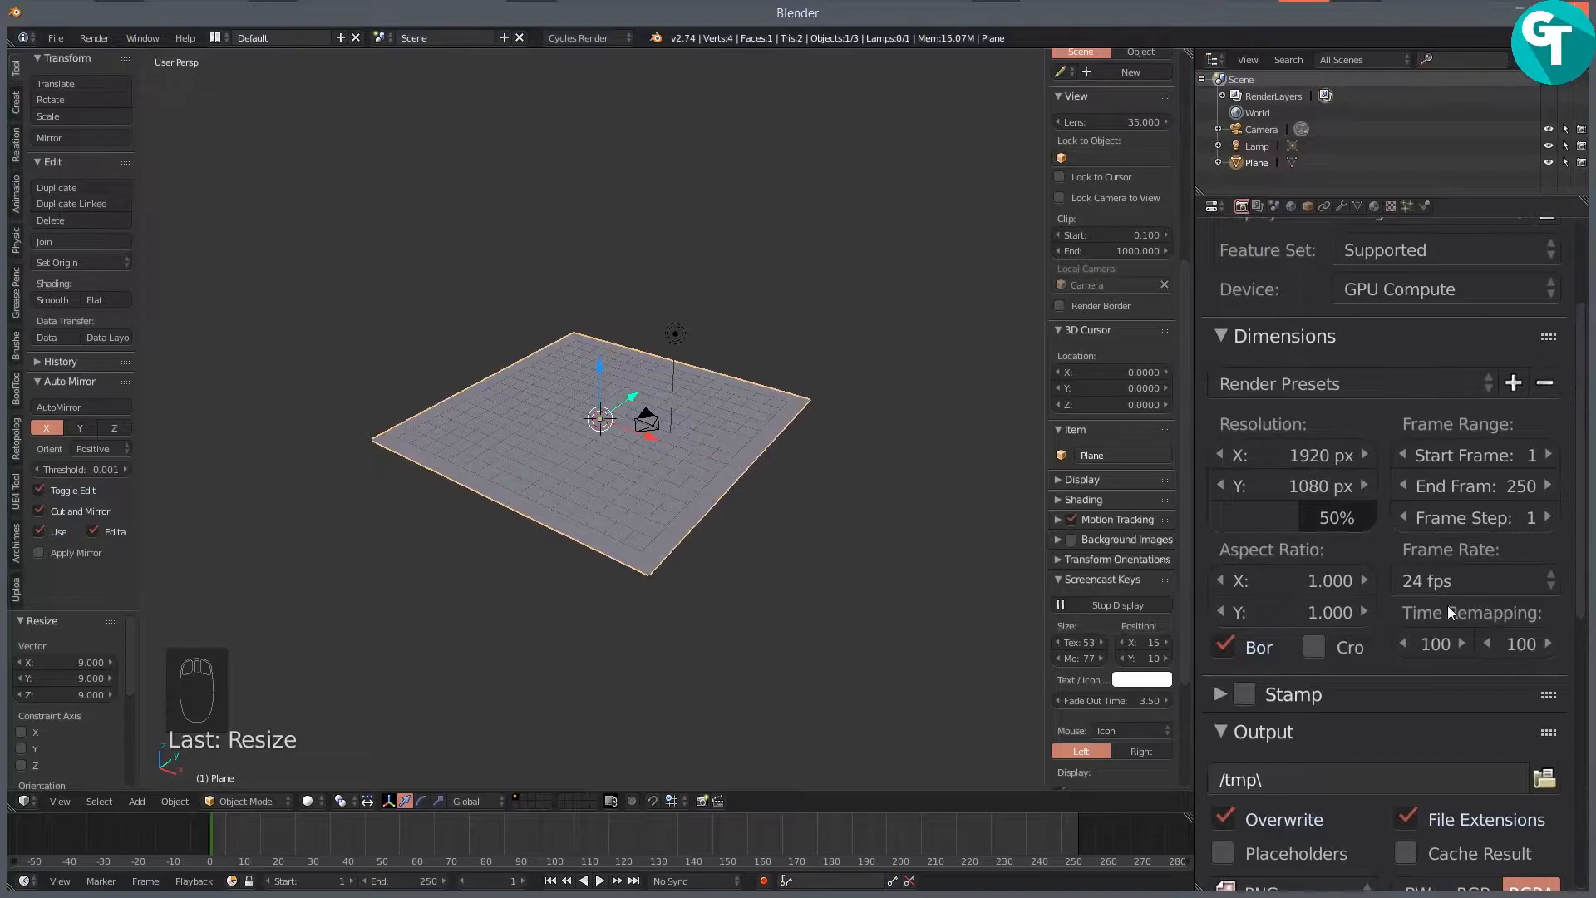
scroll(1364, 531, down, 3)
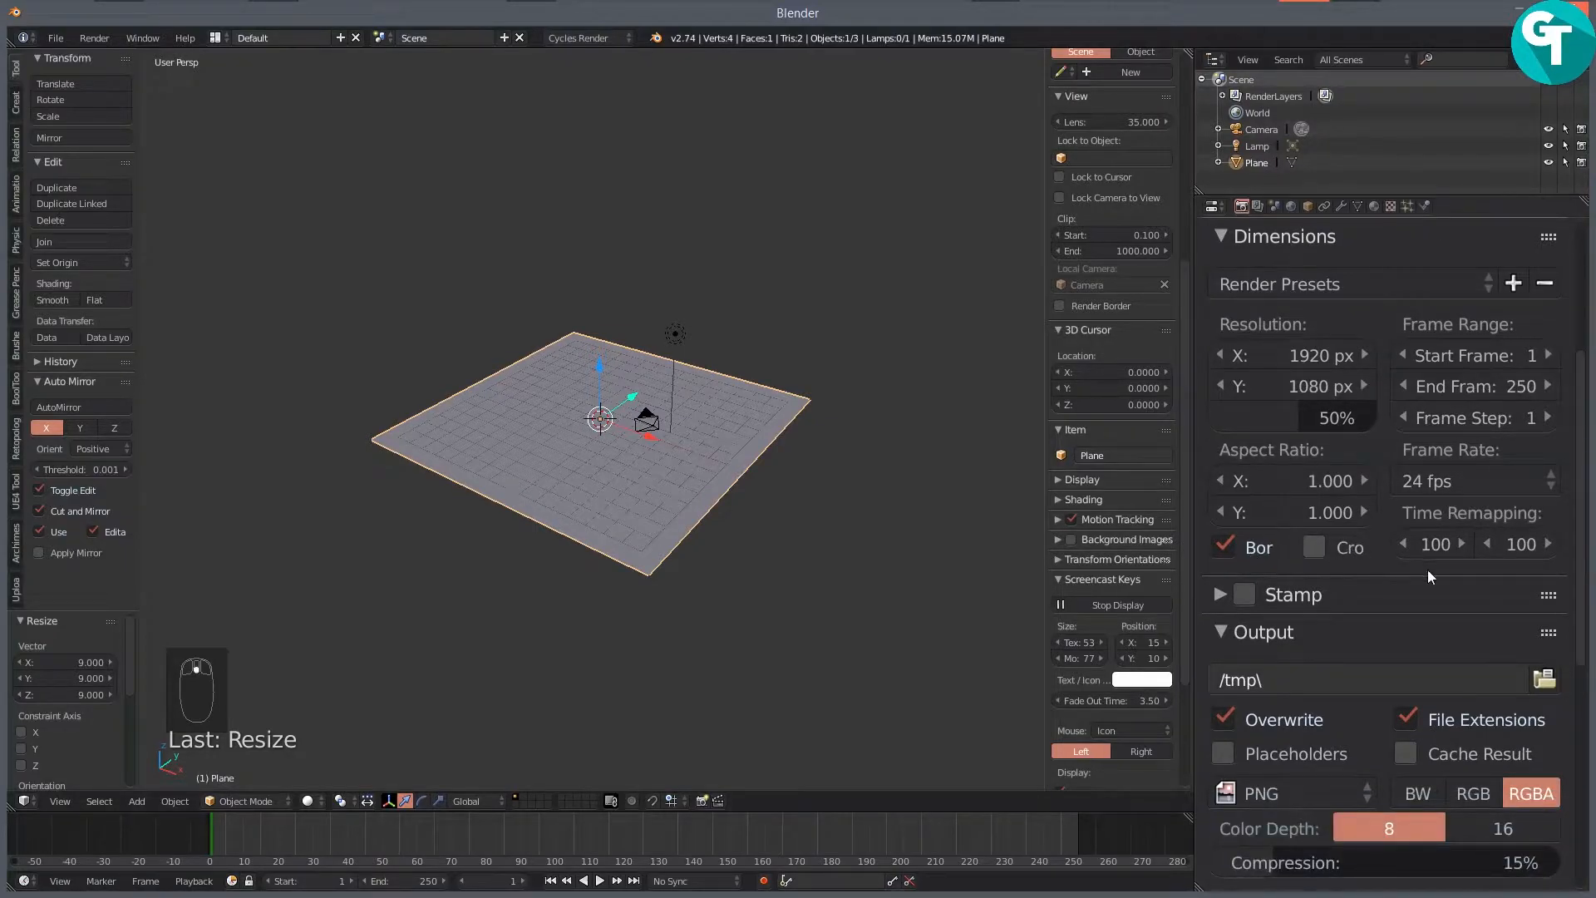
scroll(1426, 569, down, 4)
scroll(1440, 552, down, 7)
scroll(1439, 552, down, 3)
scroll(1464, 597, up, 20)
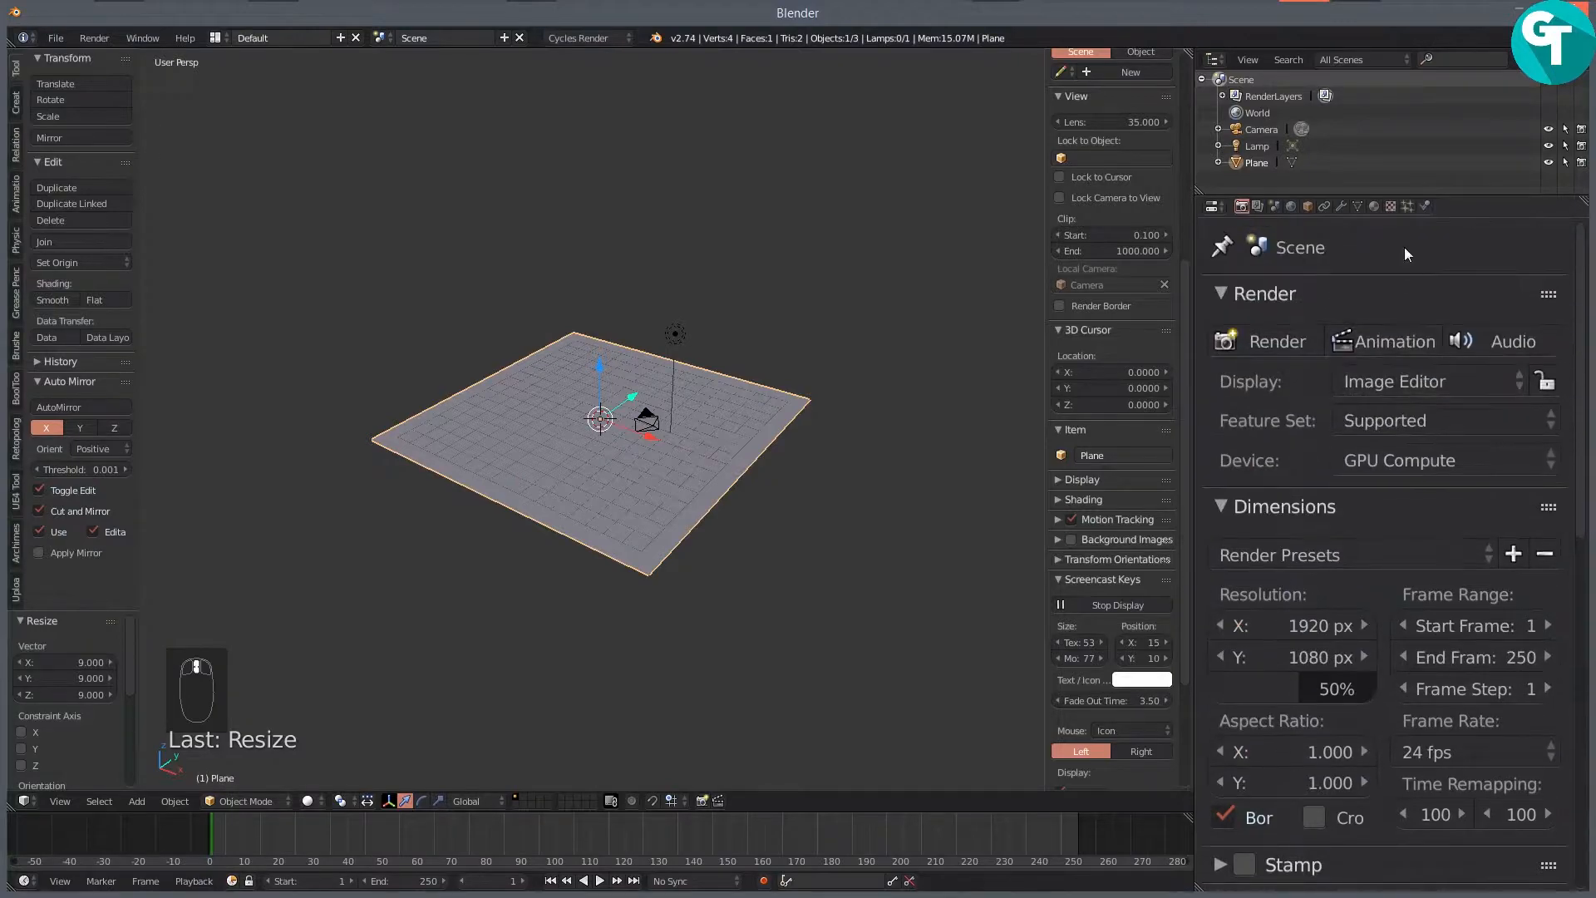
Step: Enlarge the timeline area upward and split it vertically into a narrow and a wide area
drag(885, 811, 865, 545)
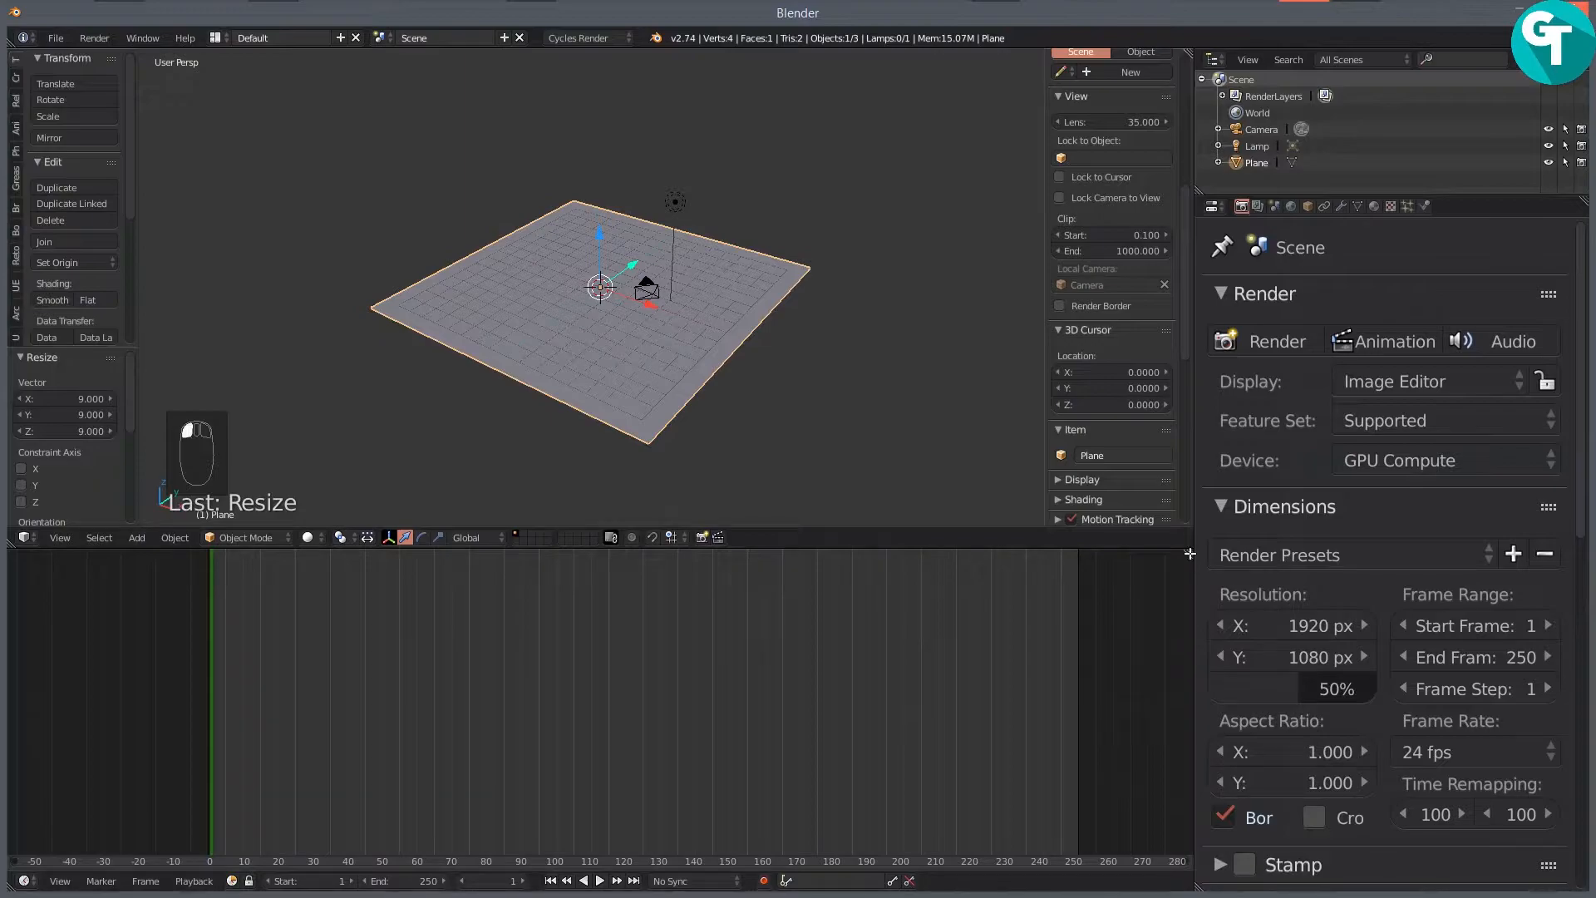
drag(1190, 553, 406, 560)
drag(1189, 551, 350, 576)
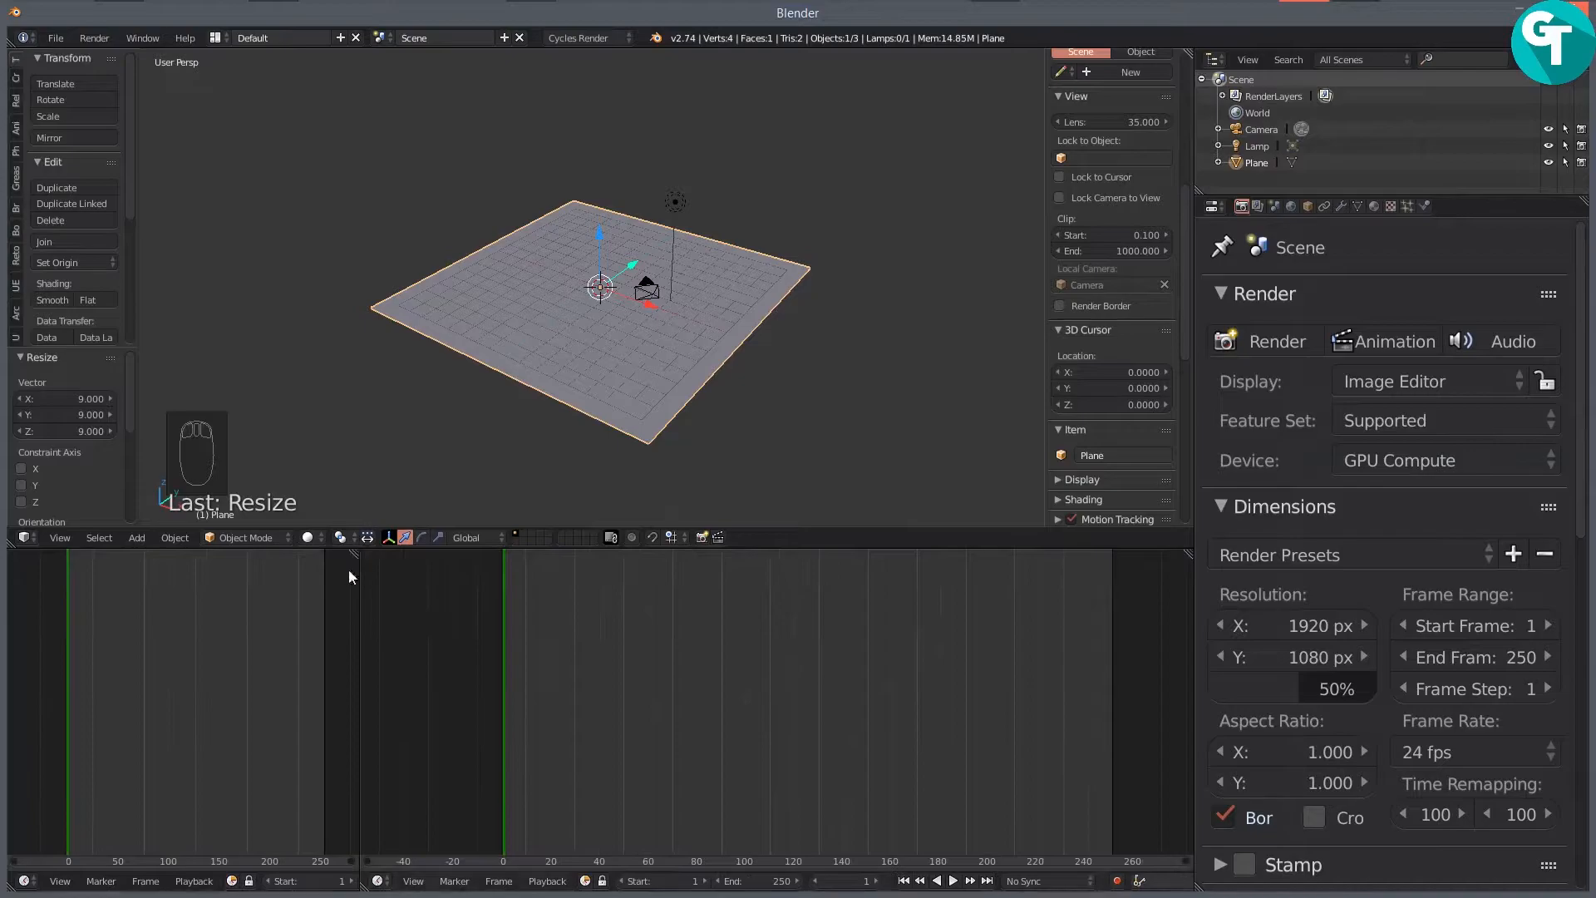
Step: Change the narrow timeline area to the UV/Image Editor and the wide one to the Node Editor
click(24, 880)
click(72, 751)
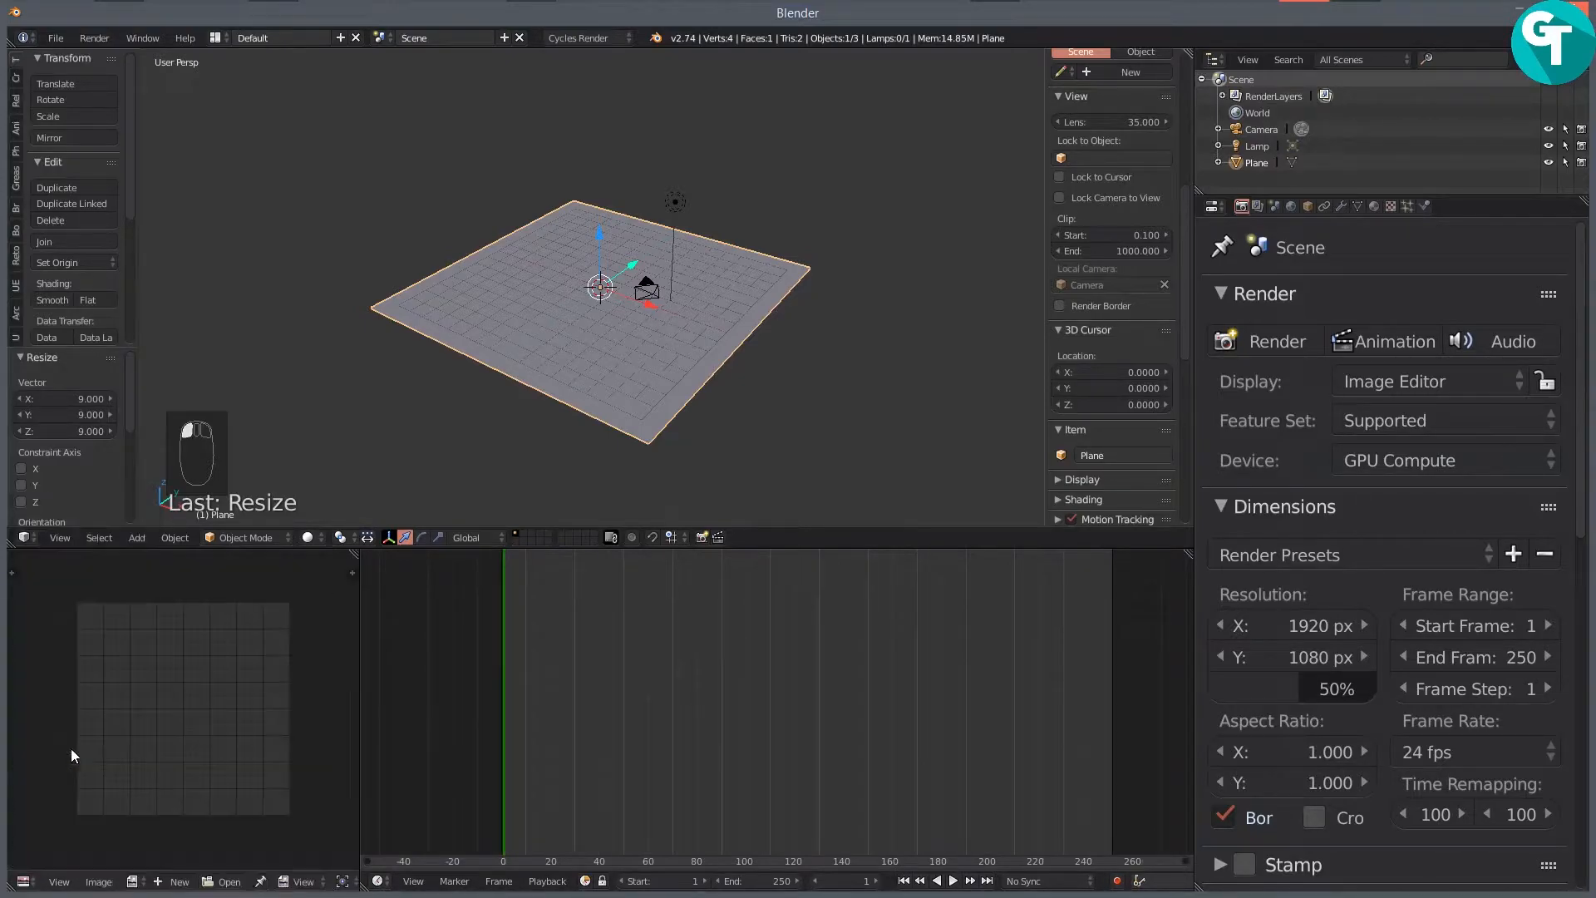
click(376, 880)
click(405, 676)
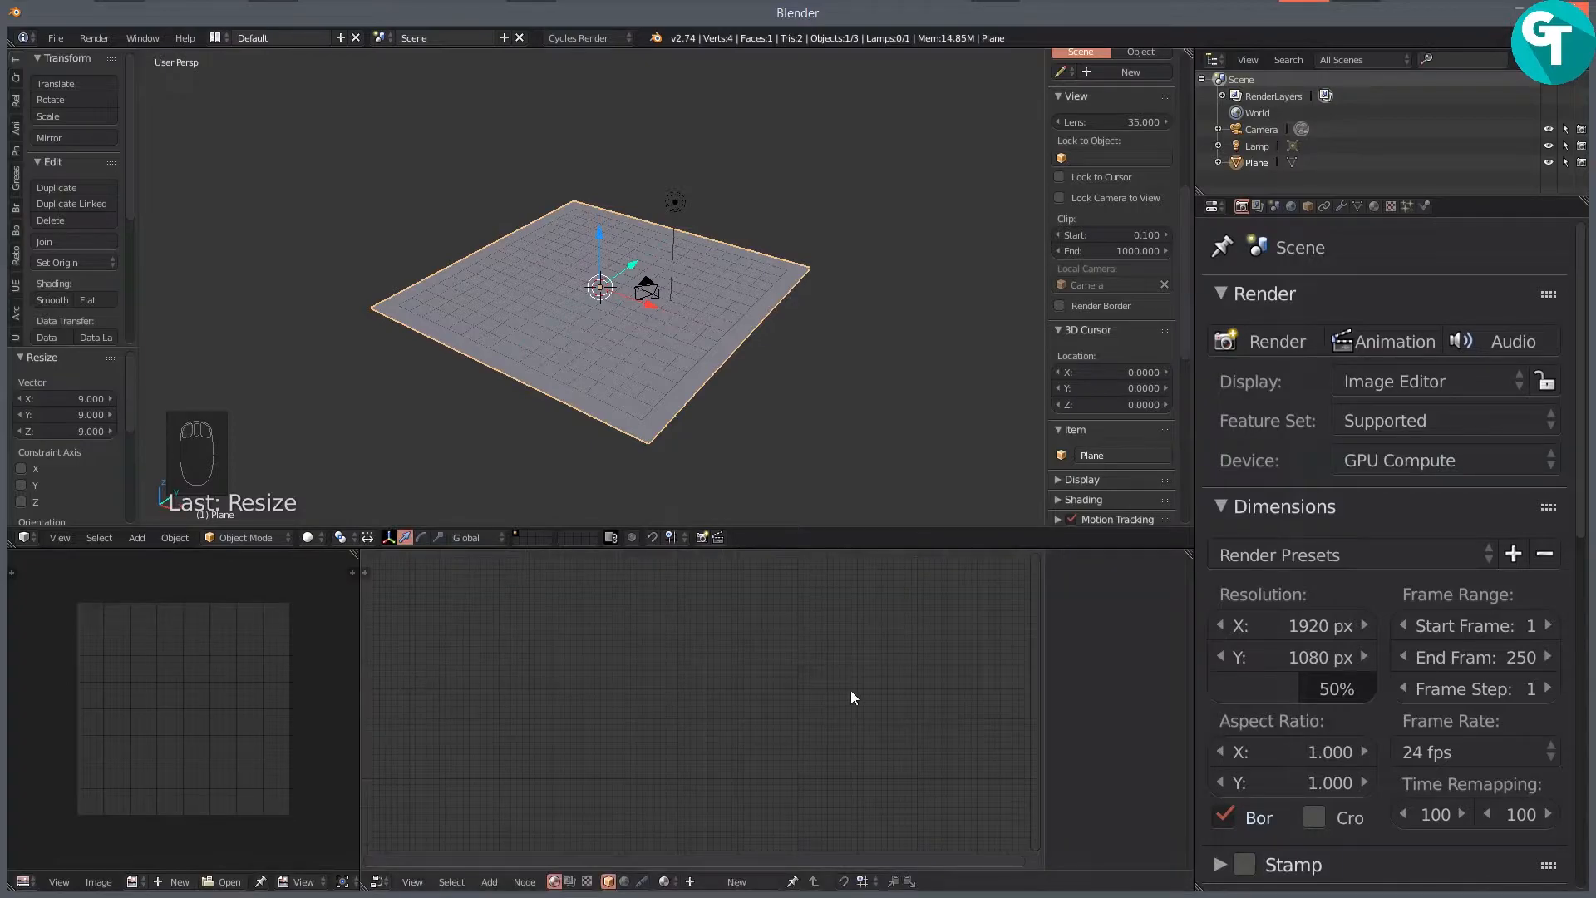
Step: Create a new material on the plane and name it Rocky
click(739, 883)
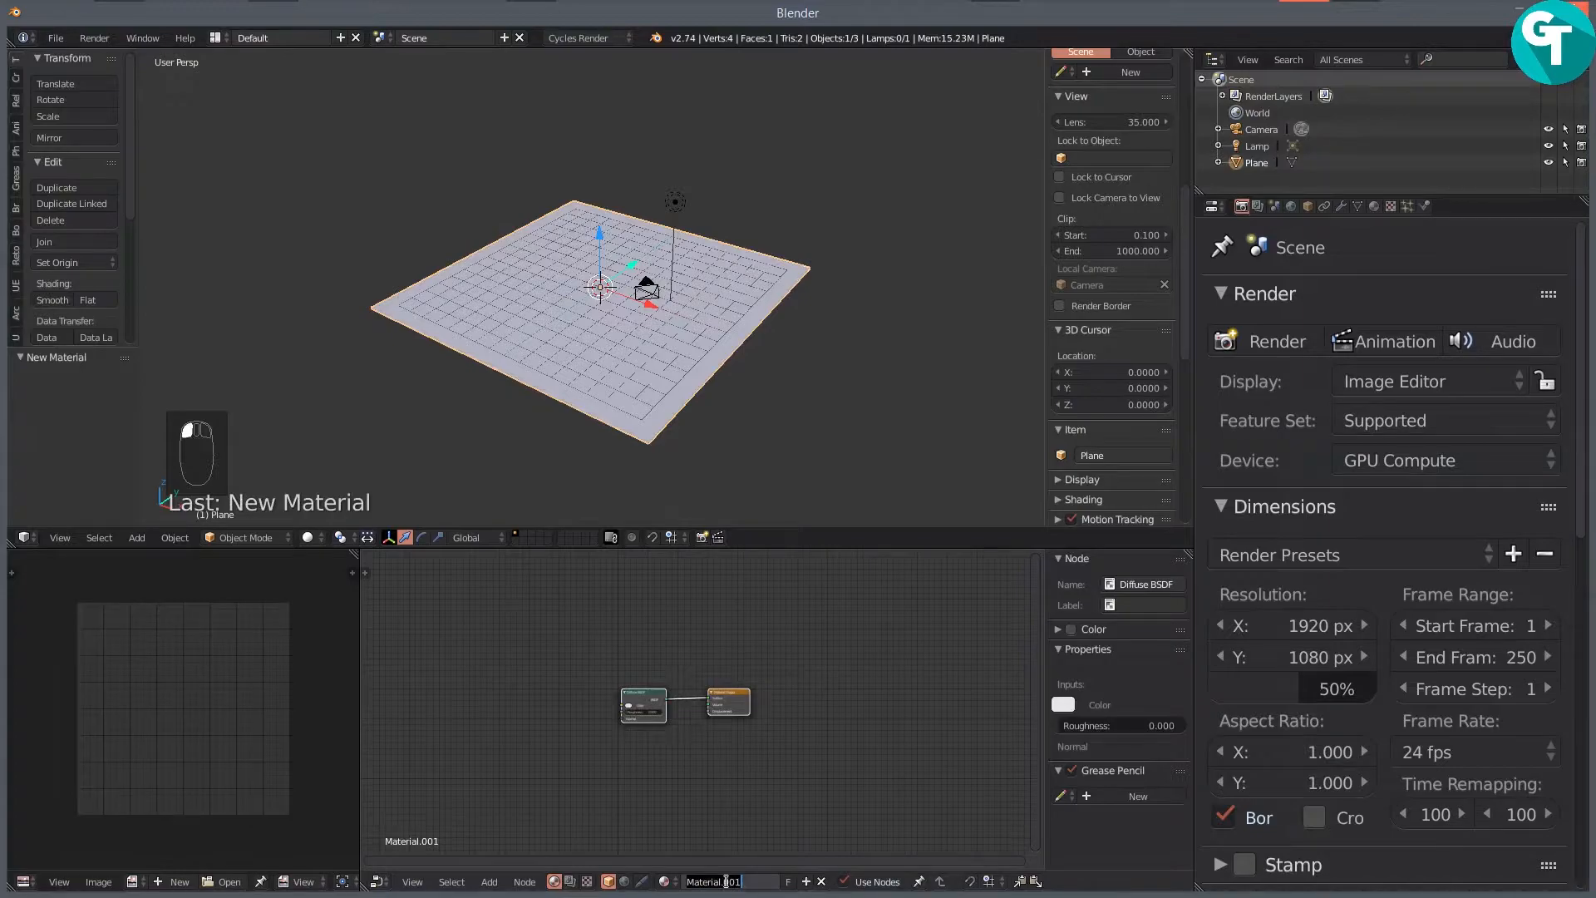
text(Roc)
key(Return)
Step: Add an Image Texture node in front of the Diffuse BSDF node
drag(503, 746, 635, 736)
scroll(715, 755, up, 12)
drag(834, 742, 673, 753)
drag(499, 716, 532, 737)
key(shift+a)
mouse_move(532, 733)
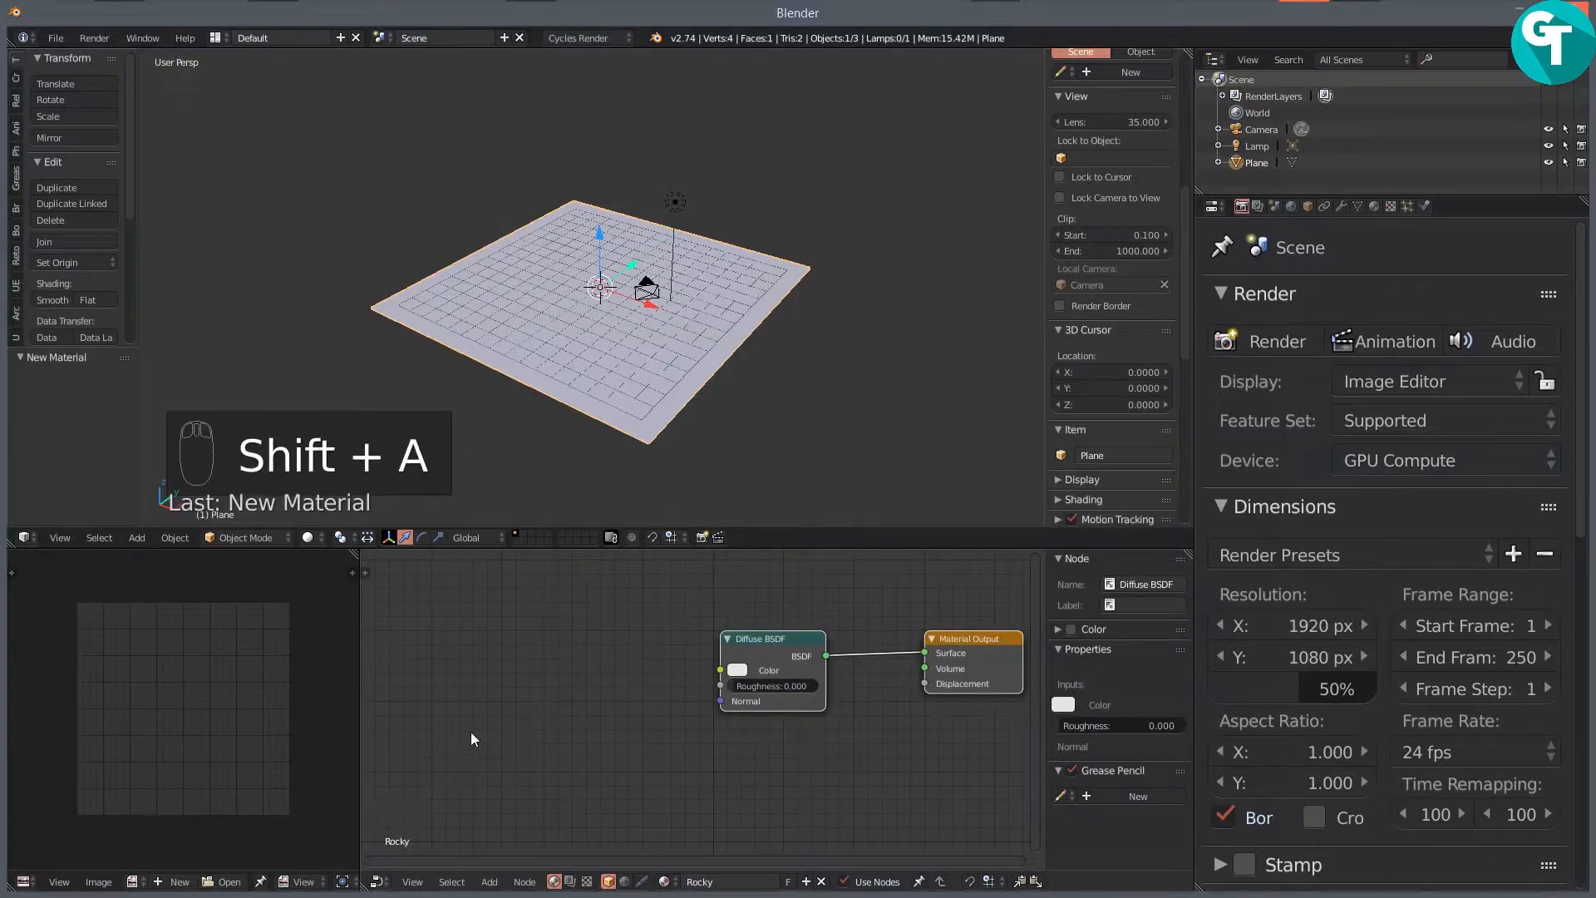
key(shift+a)
mouse_move(464, 775)
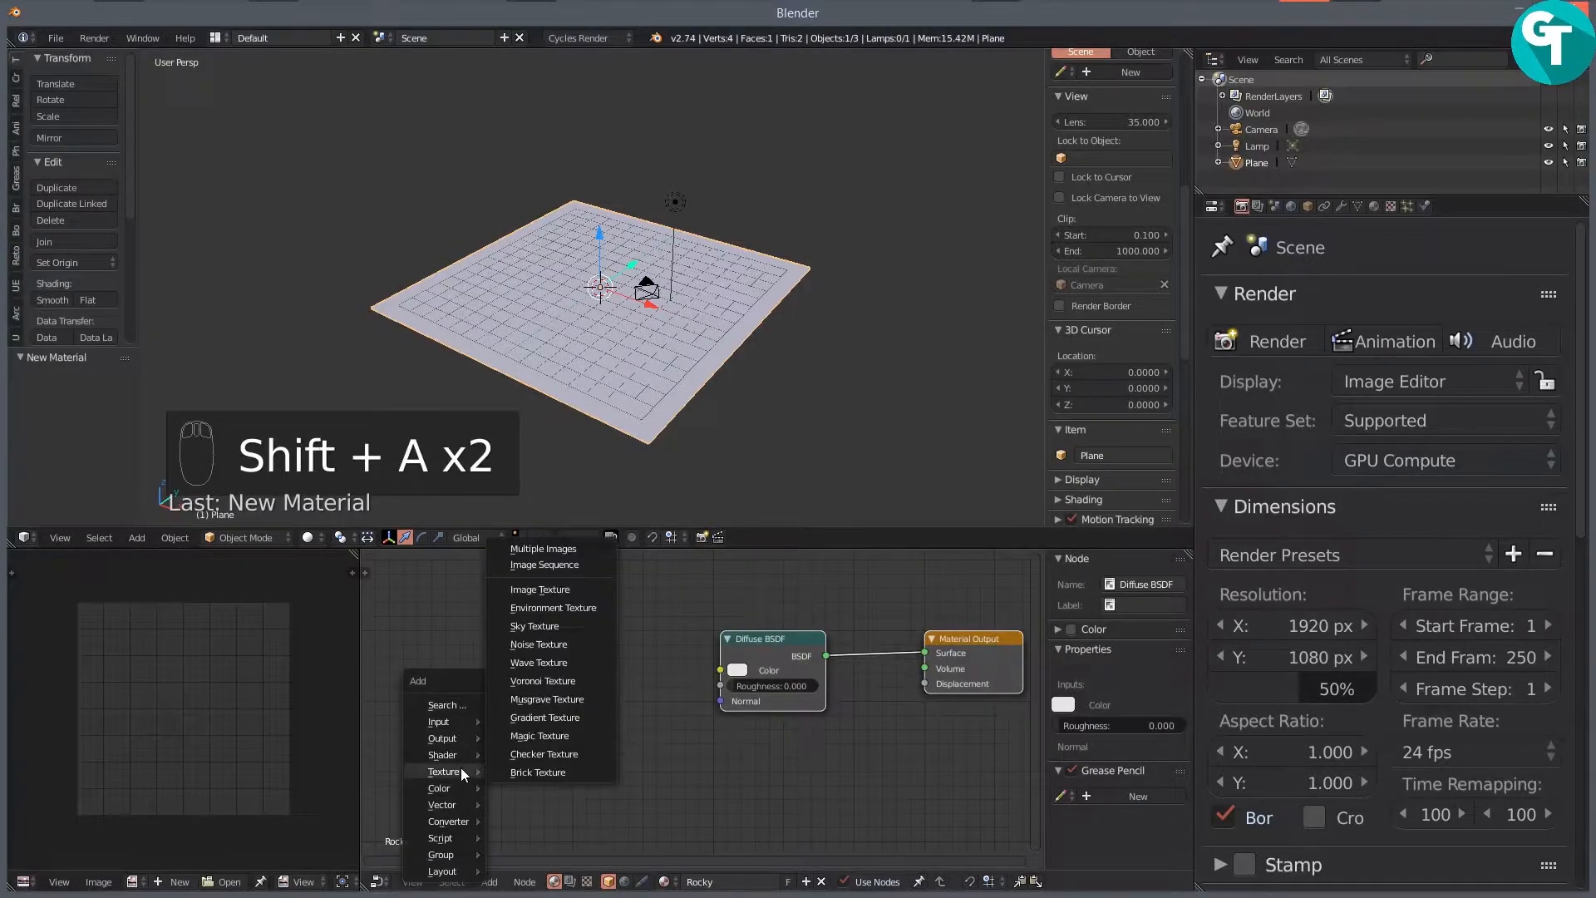
click(563, 594)
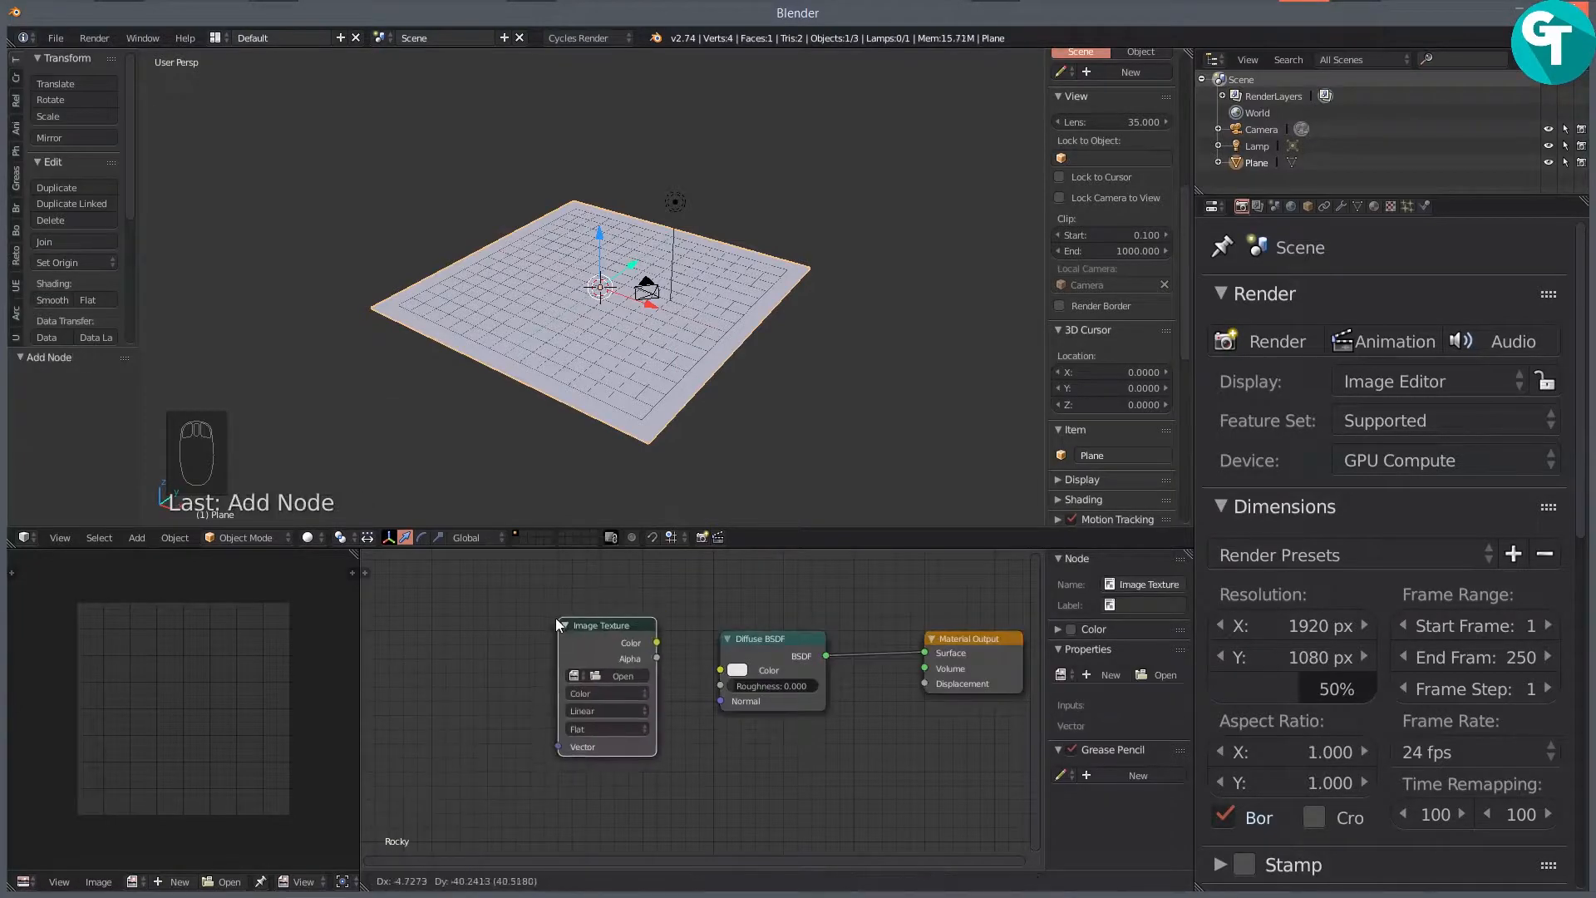
click(562, 605)
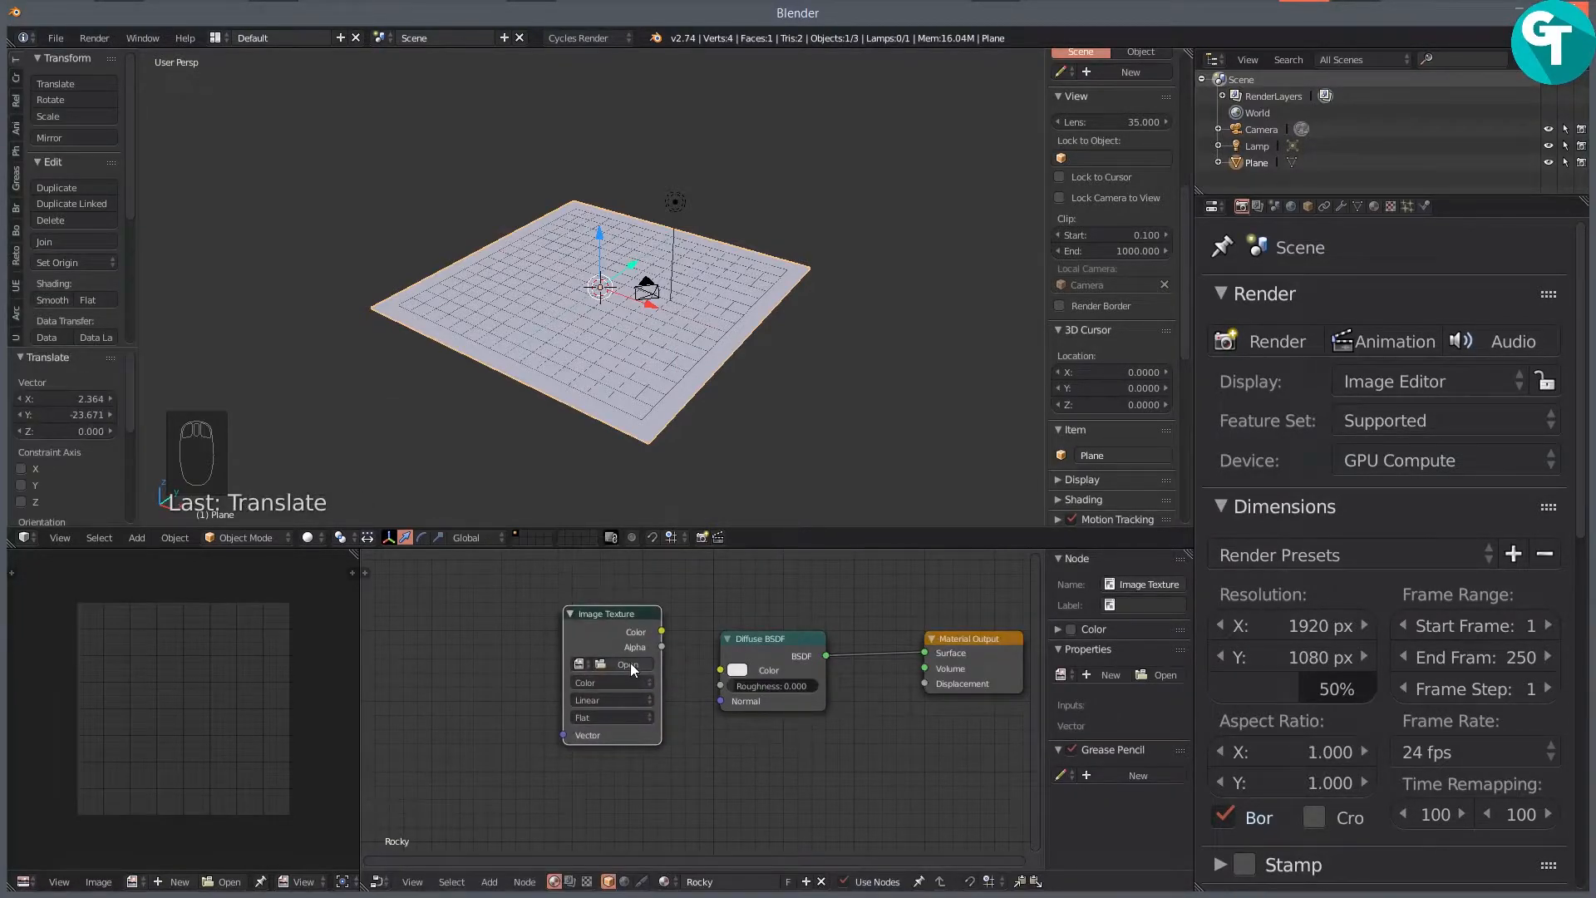
Step: Load RockyMossTexture.jpeg from the Textures Tutorial\Textures folder on the Desktop into the Image Texture node
click(630, 663)
click(55, 216)
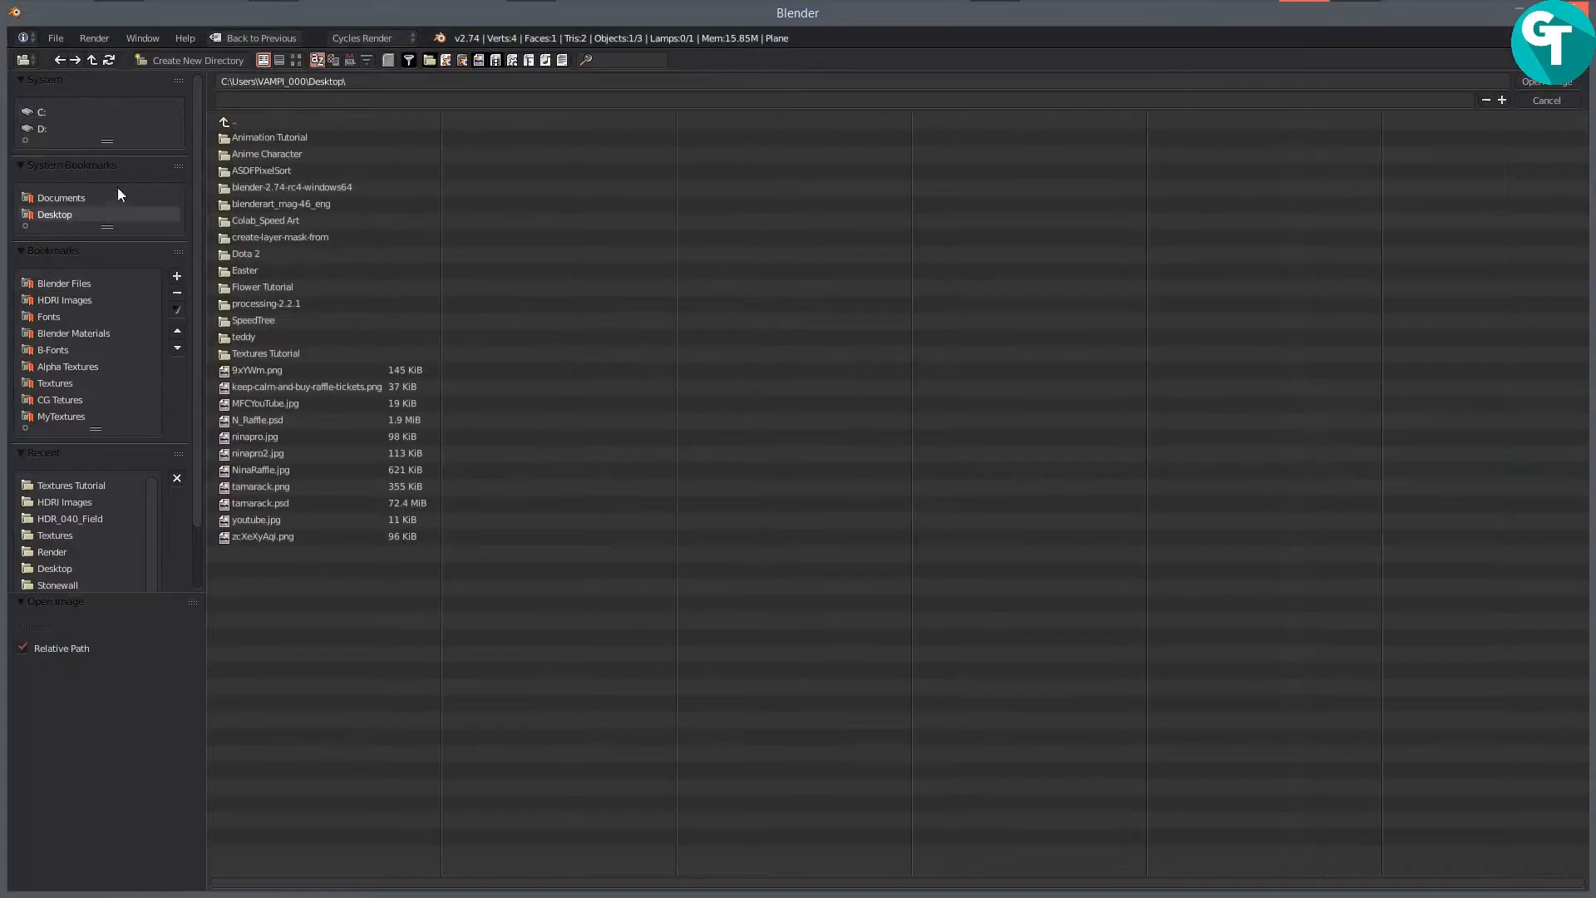
click(271, 349)
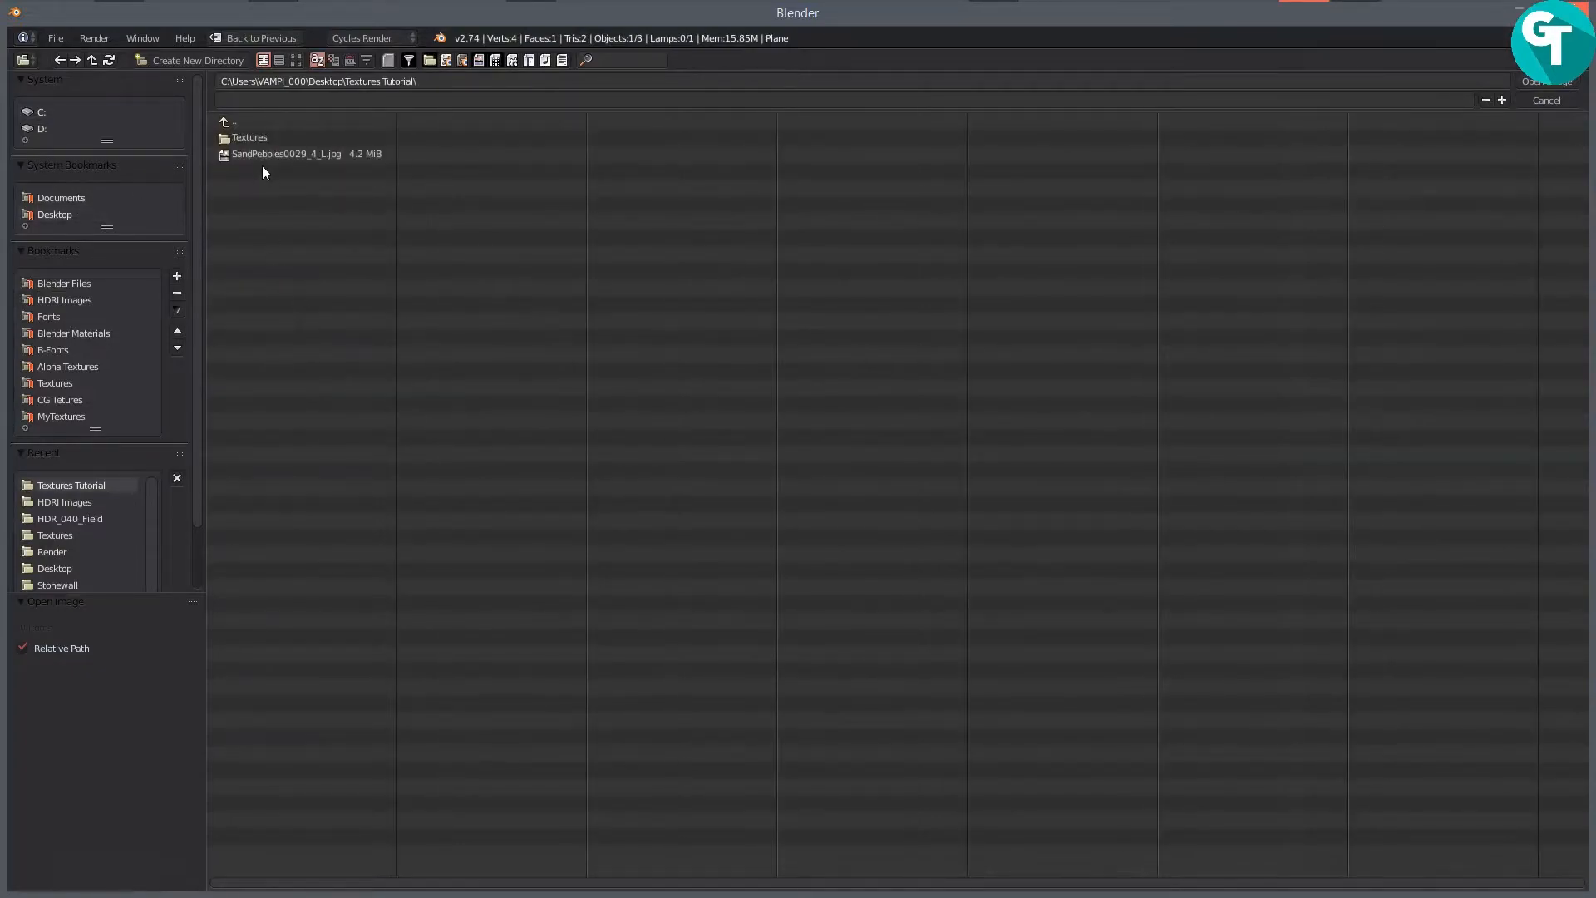
click(251, 122)
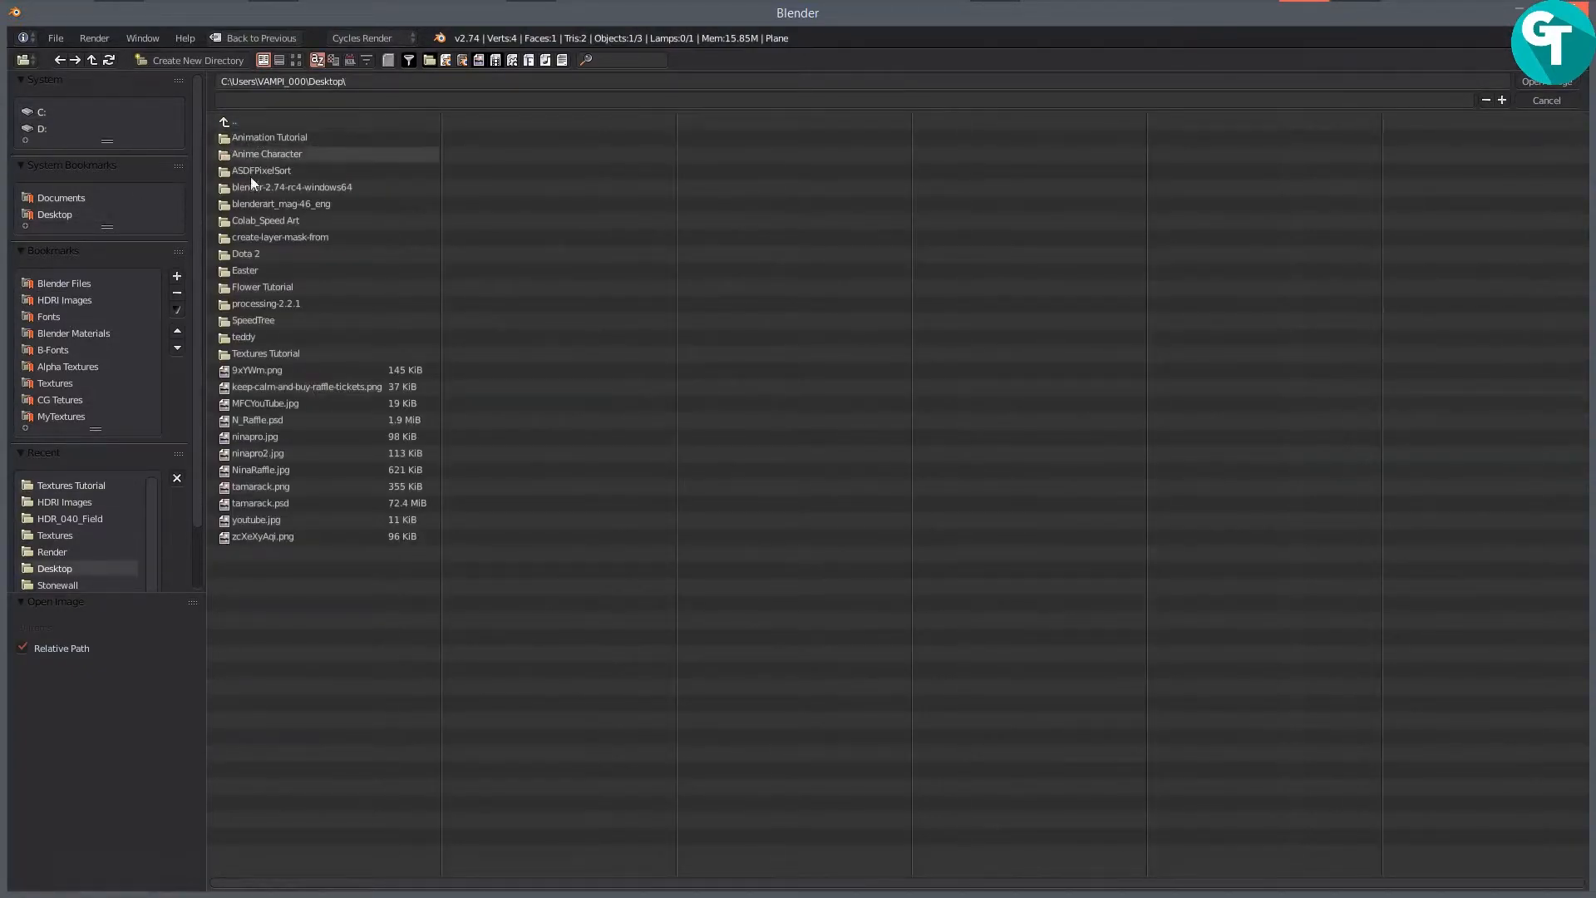
click(273, 353)
click(269, 137)
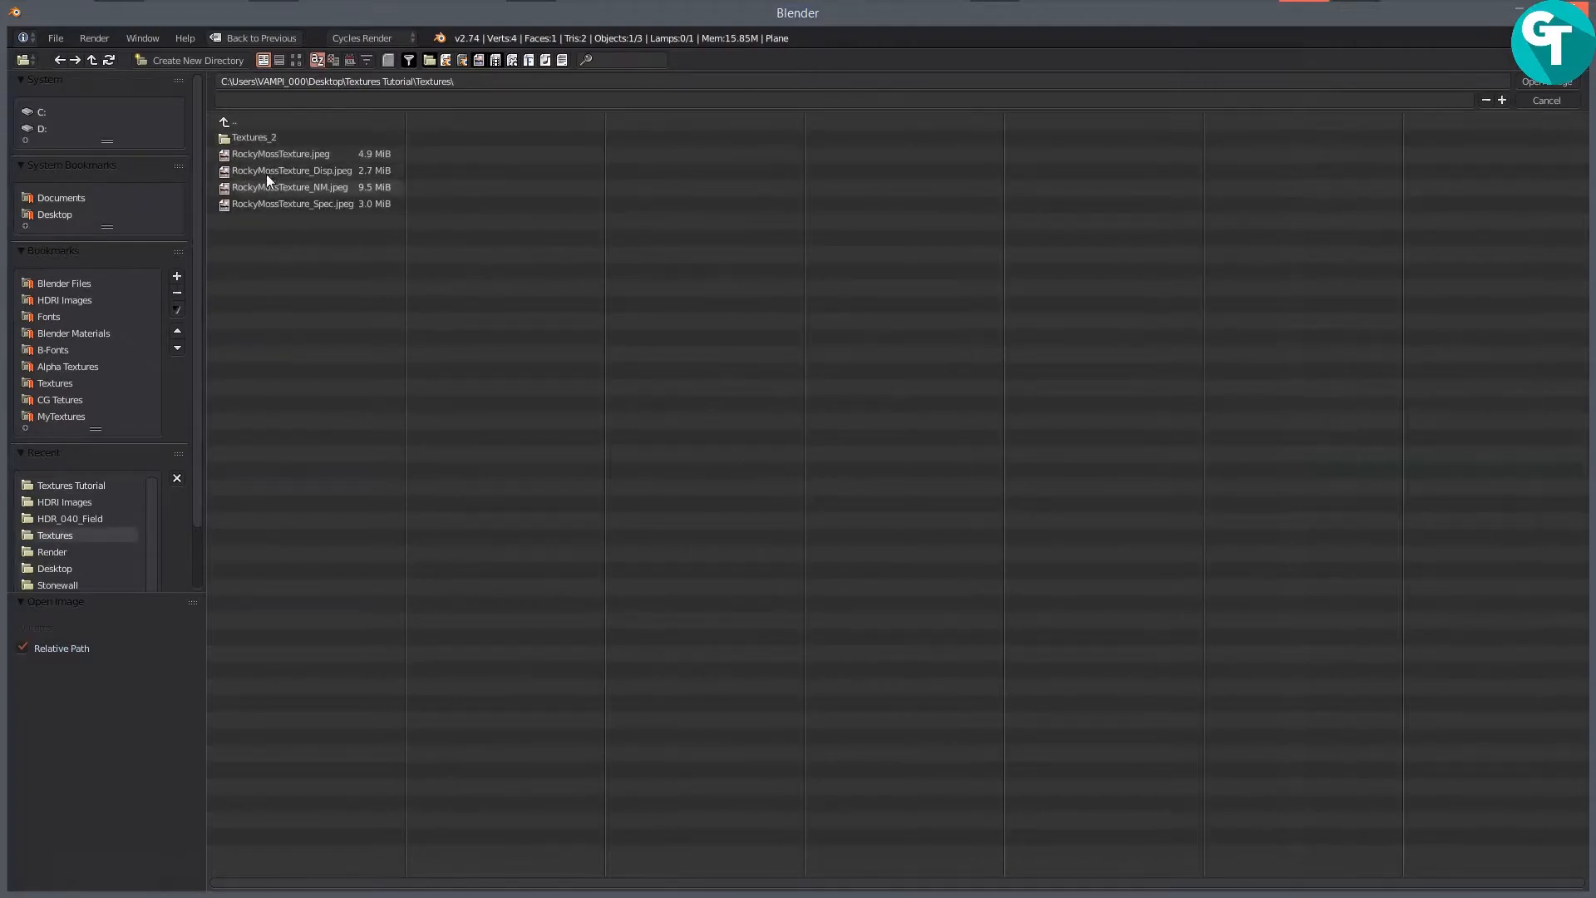
click(307, 155)
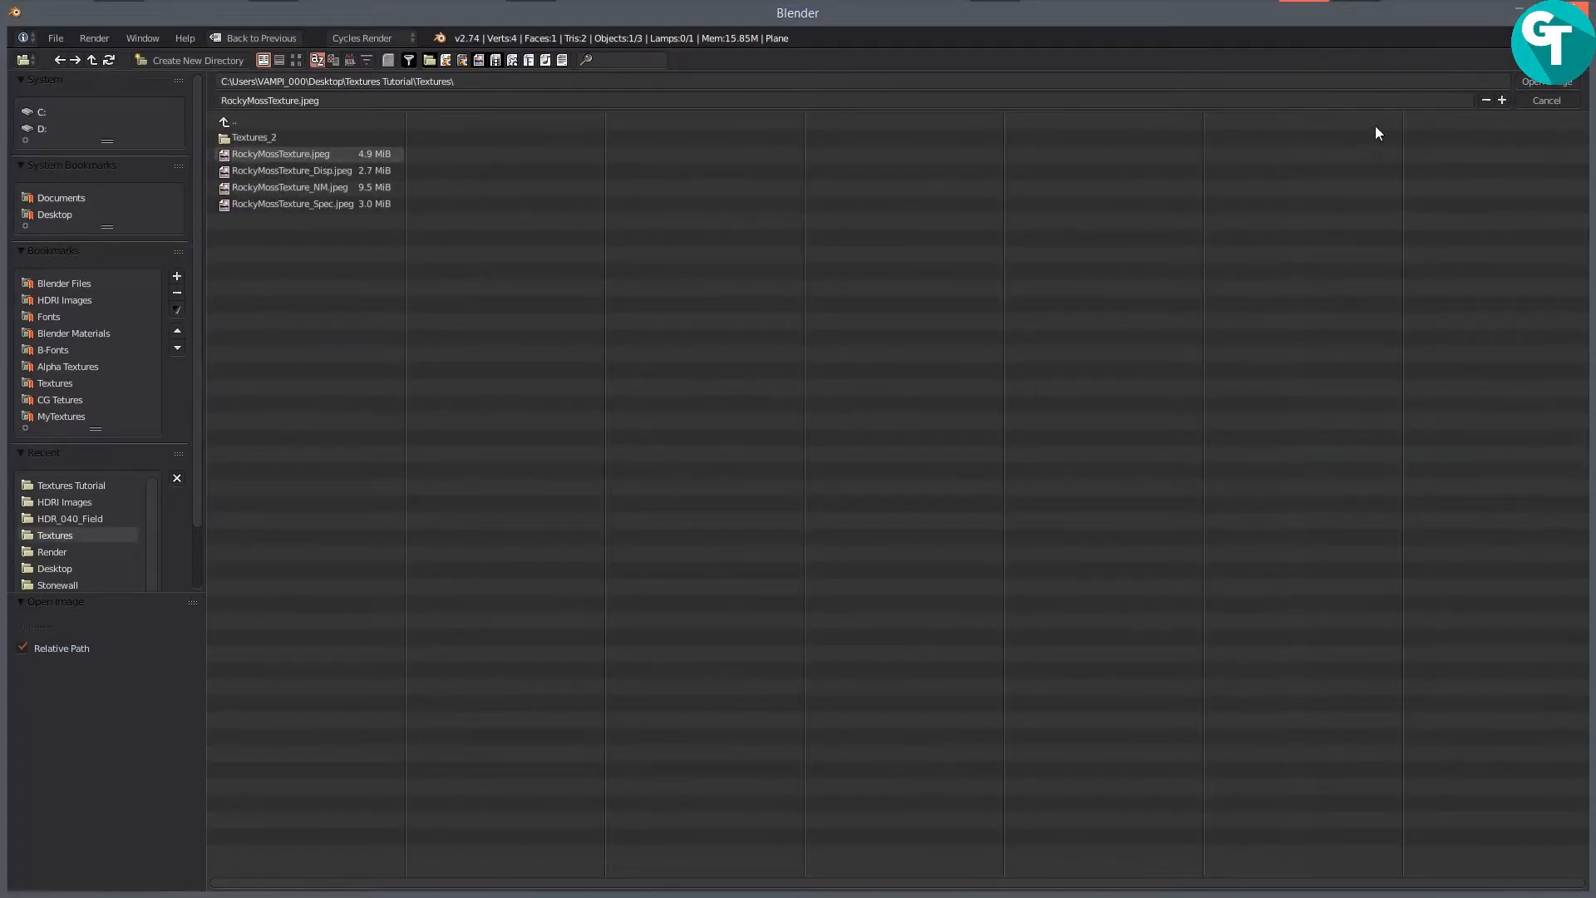
click(1546, 82)
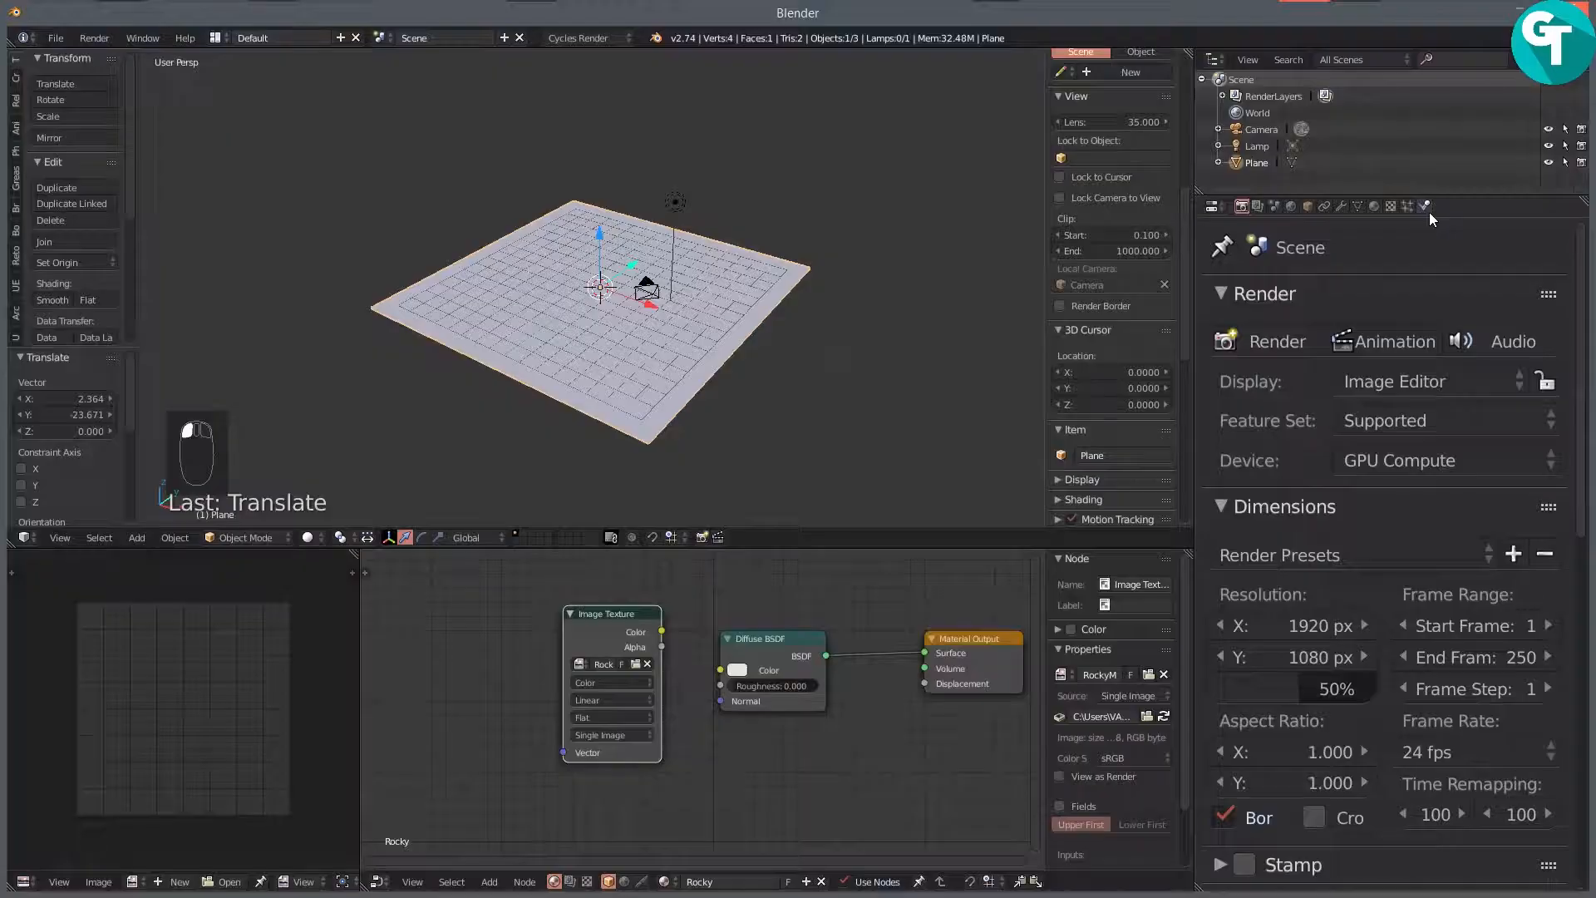
Step: Shift the Diffuse BSDF away from the Image Texture node and link the texture's Color output to the Diffuse BSDF's Color input
drag(903, 759, 774, 766)
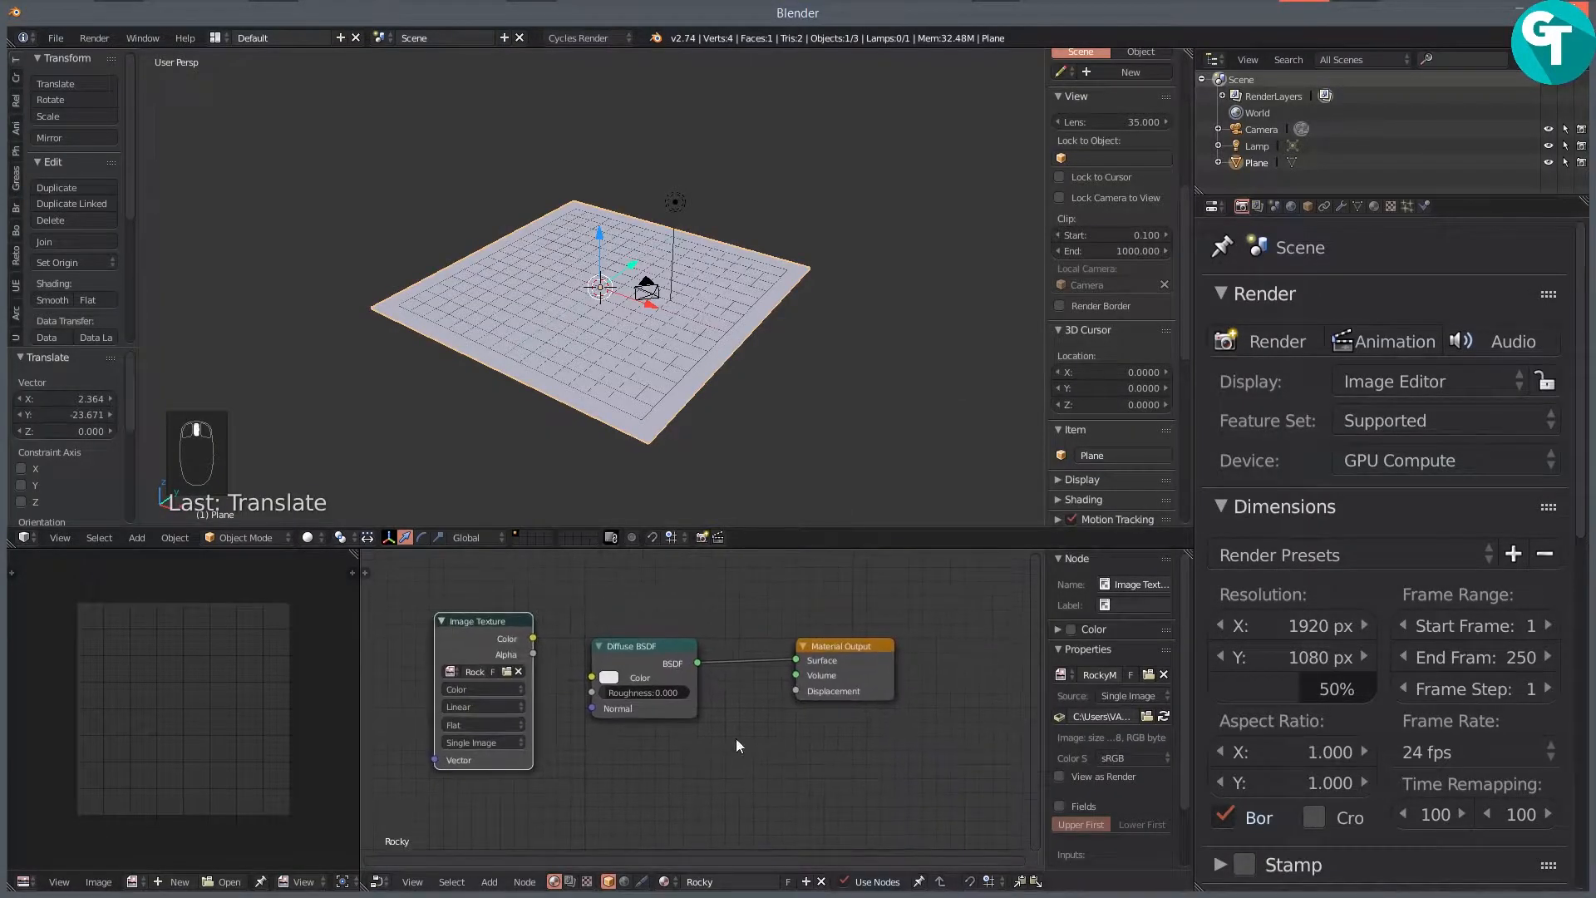
drag(649, 645, 698, 632)
drag(534, 637, 646, 665)
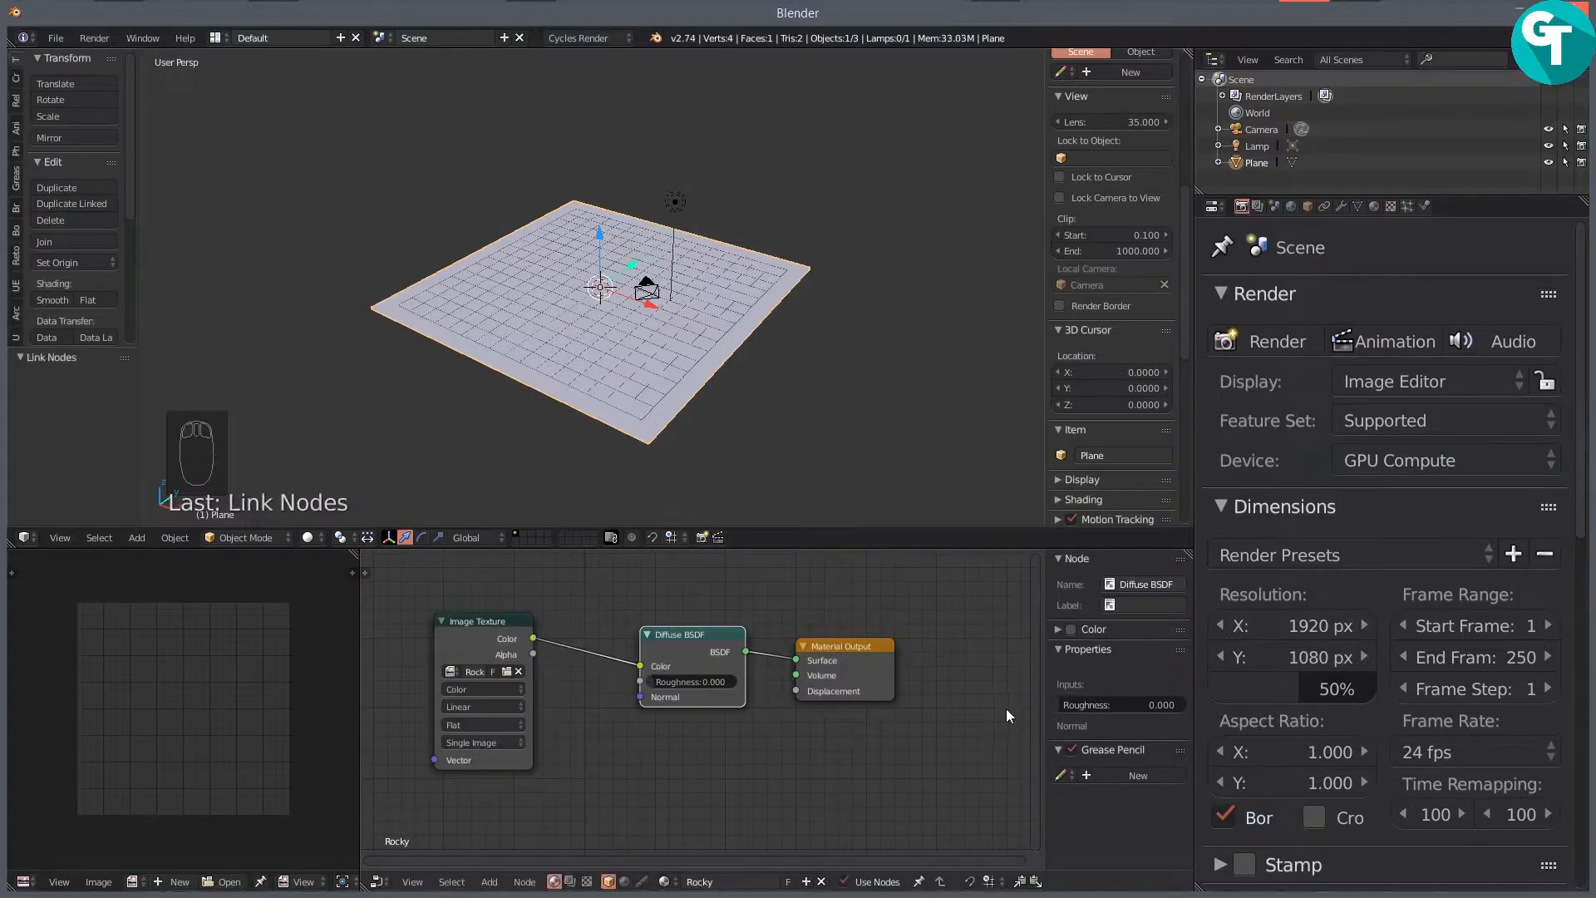
Step: Move the Material Output node farther from the Diffuse BSDF and add a Glossy BSDF node below the Diffuse BSDF
scroll(735, 711, down, 3)
drag(800, 620, 897, 616)
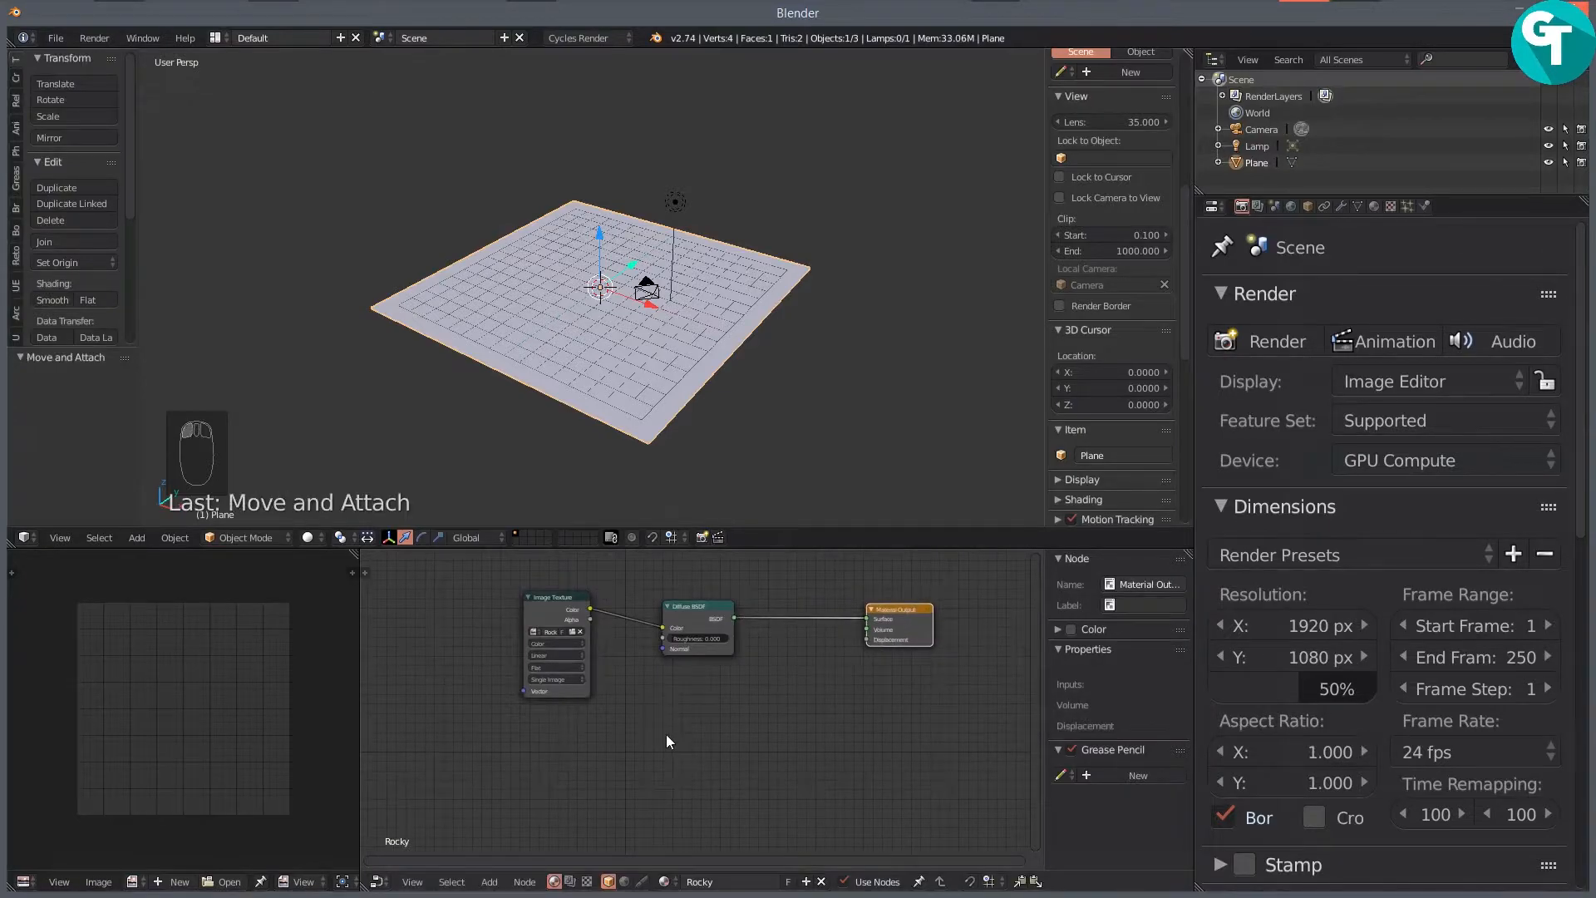
key(shift+a)
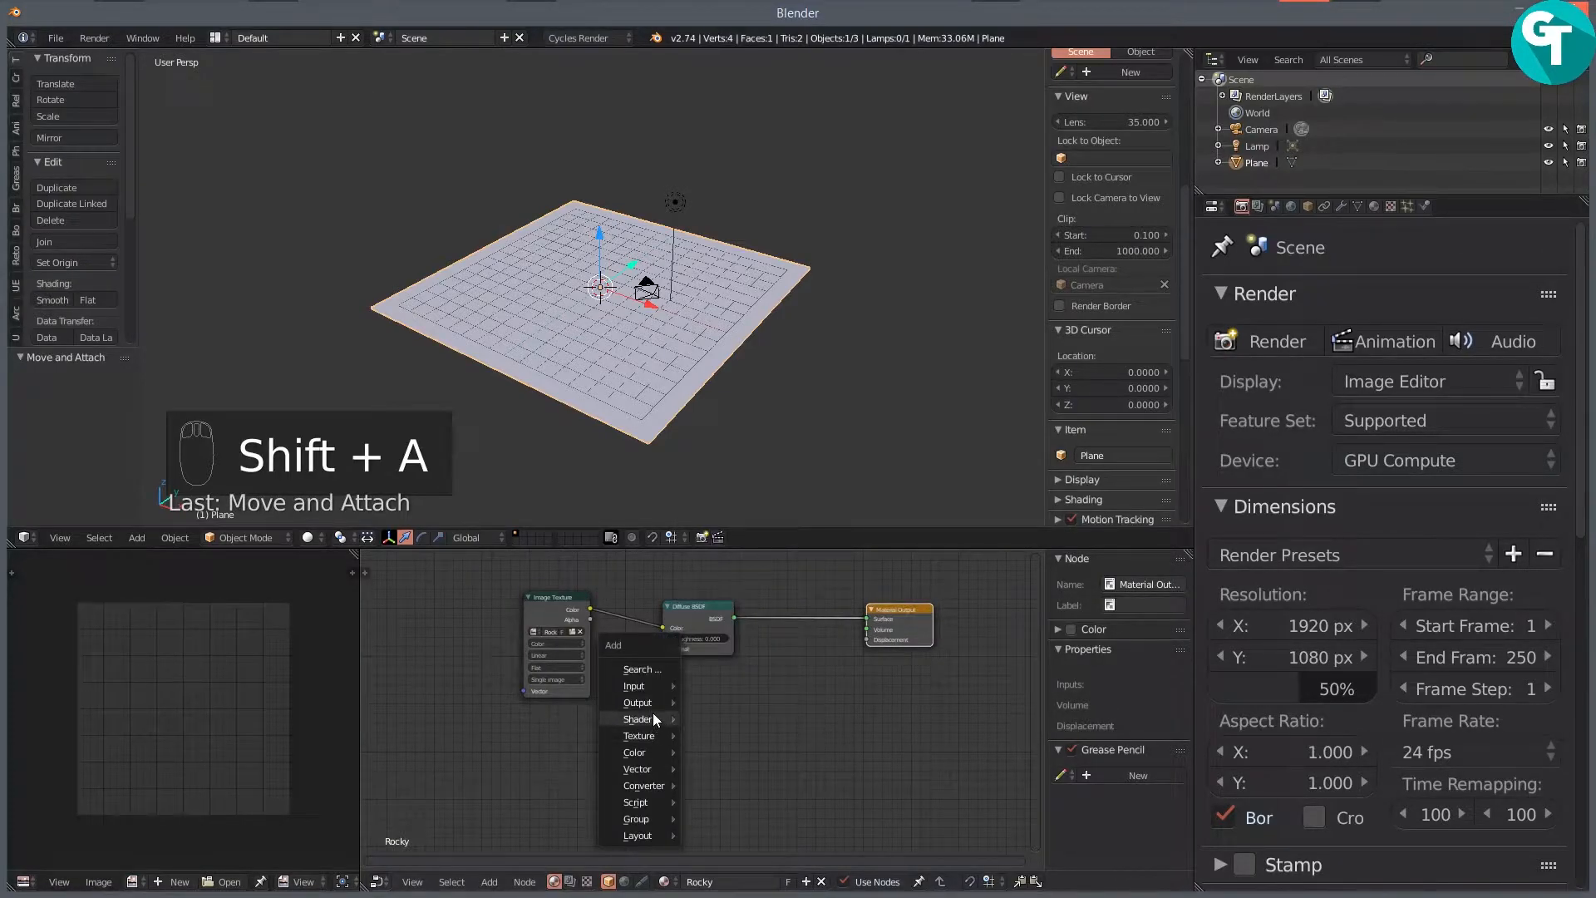
mouse_move(657, 719)
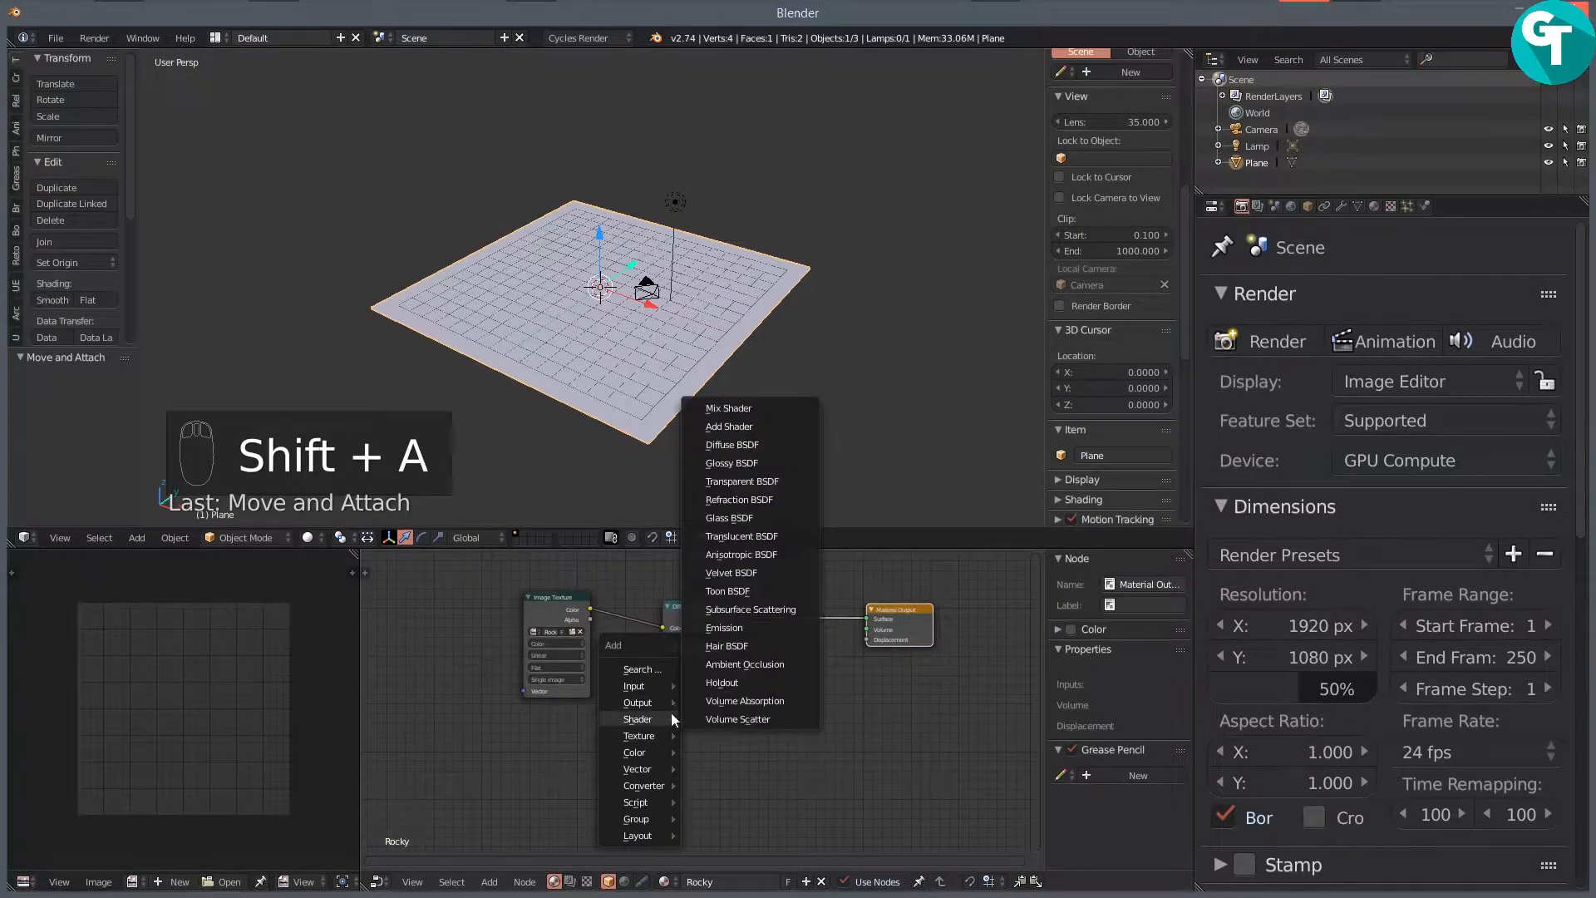
click(742, 464)
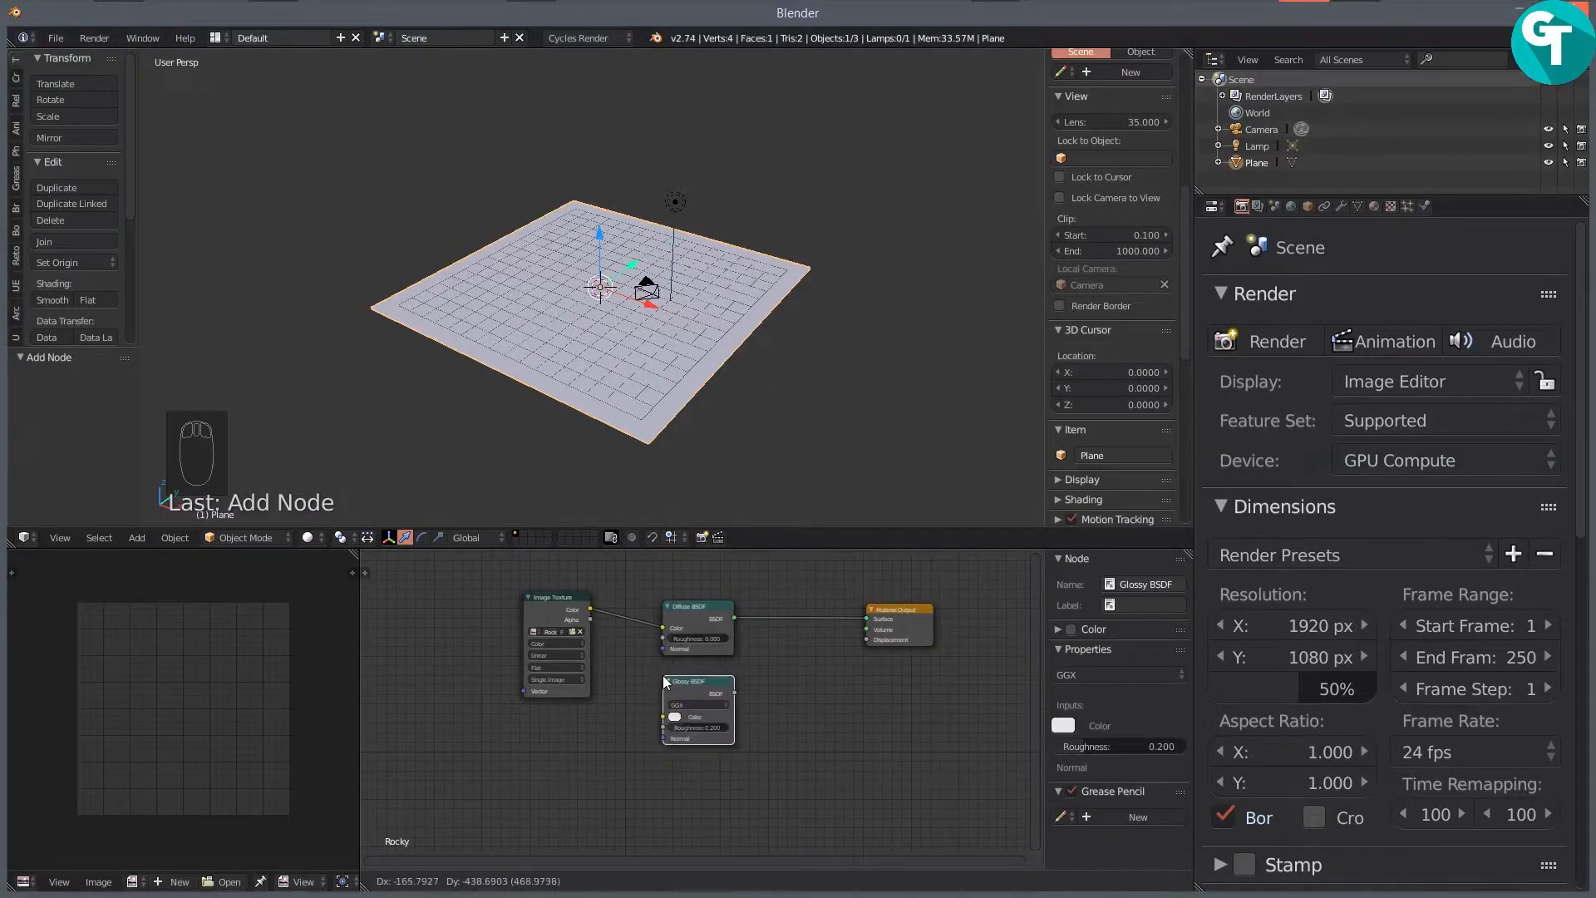
click(662, 675)
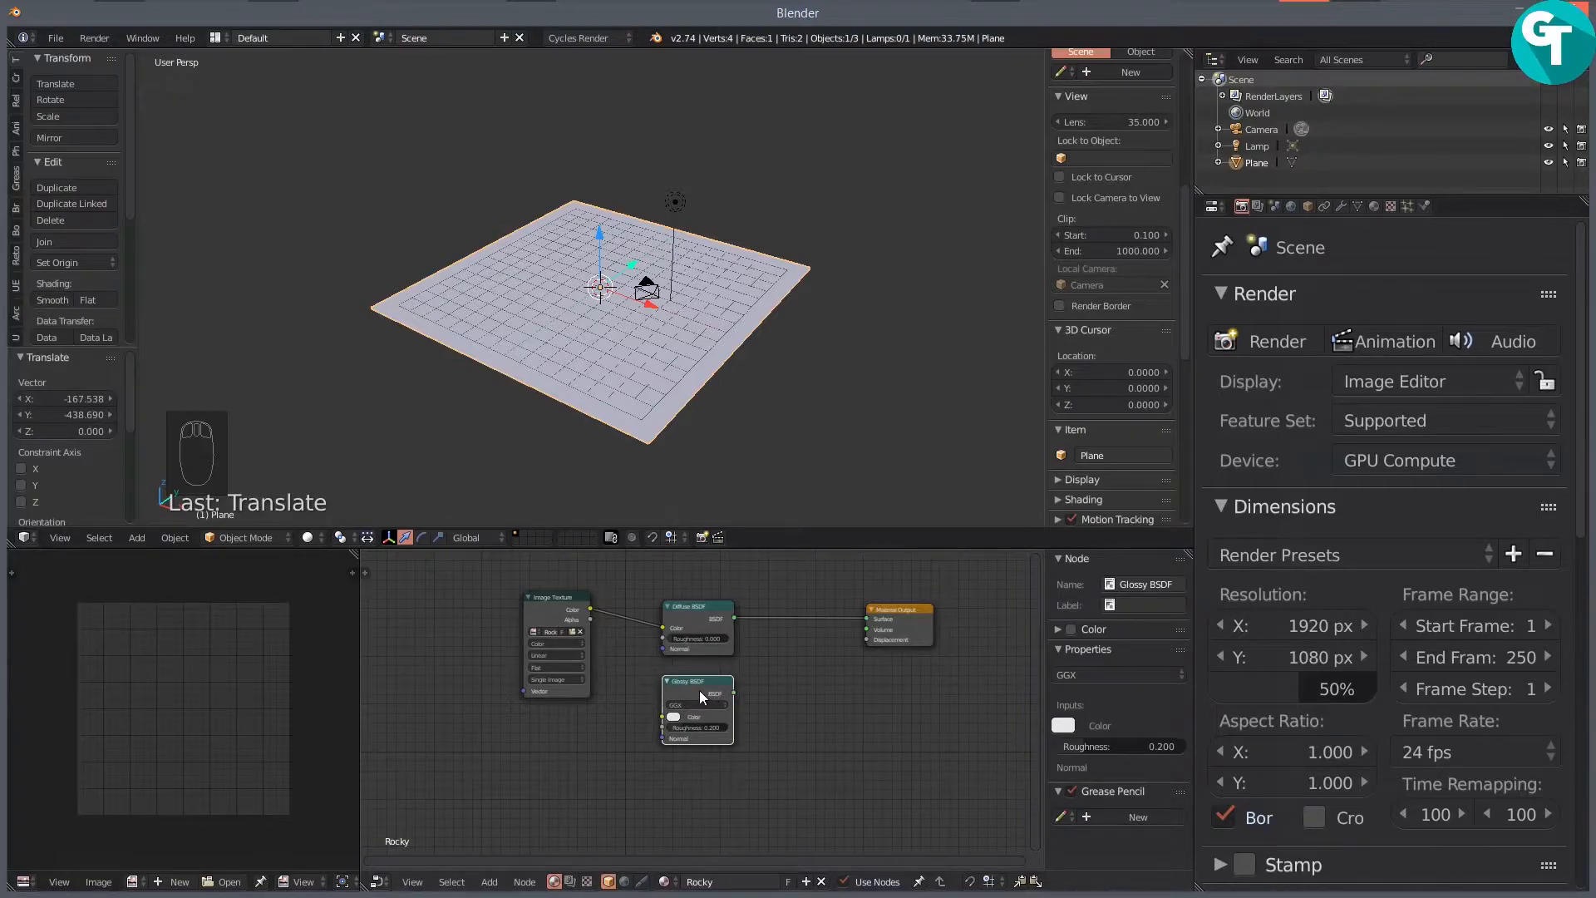
Step: Merge the Glossy and Diffuse BSDF nodes through an automatic Mix Shader, and delete that mix node with reconnect
drag(700, 690, 701, 604)
click(805, 652)
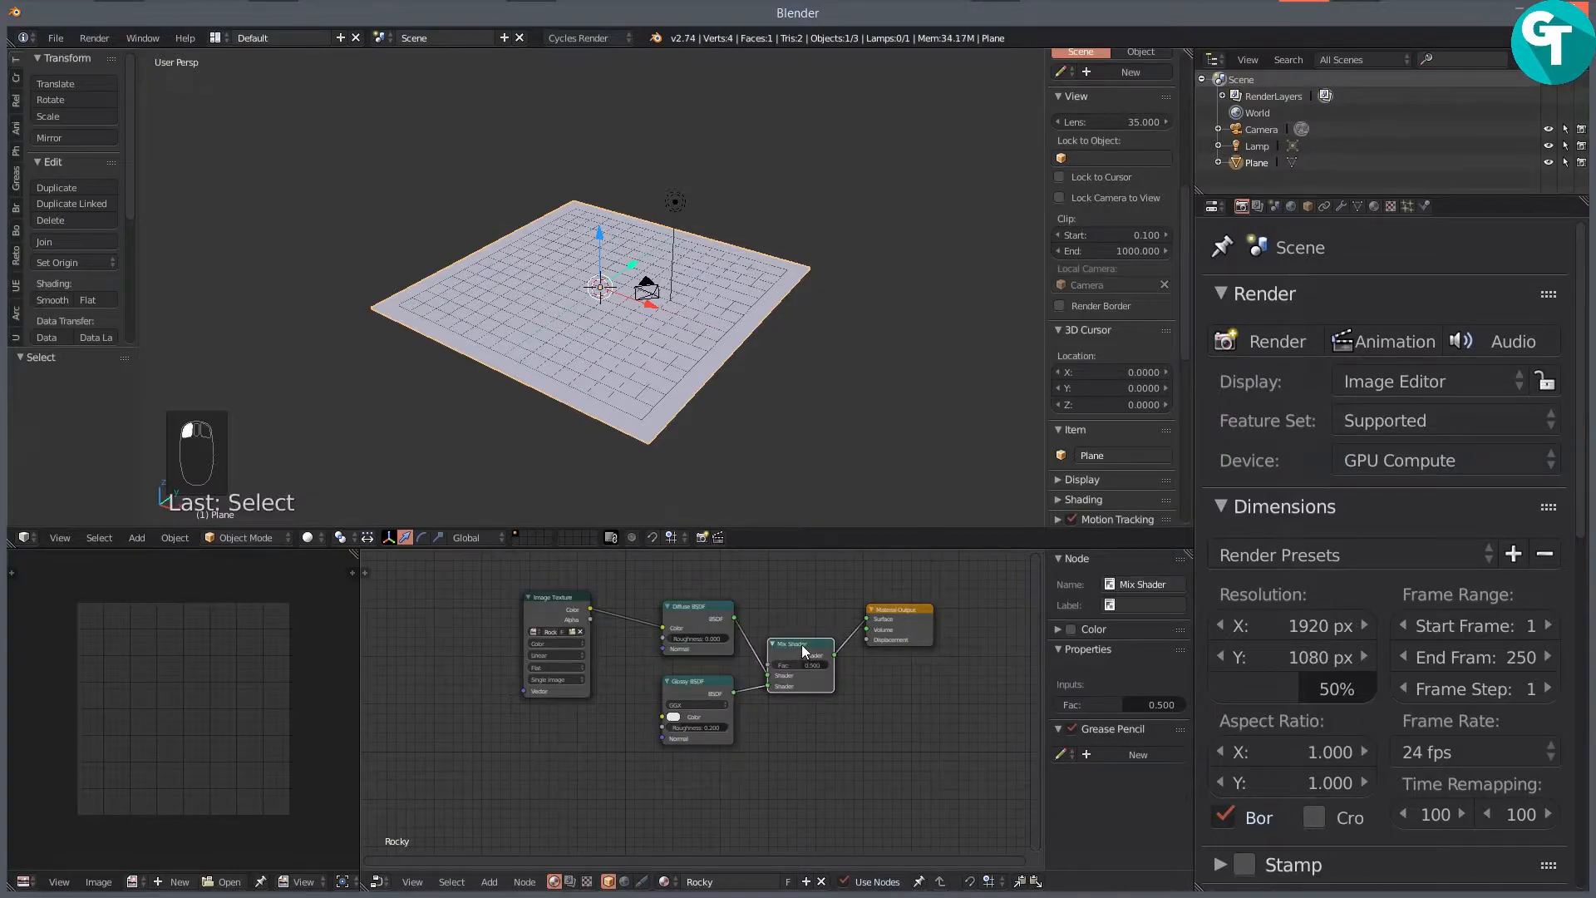
key(ctrl+x)
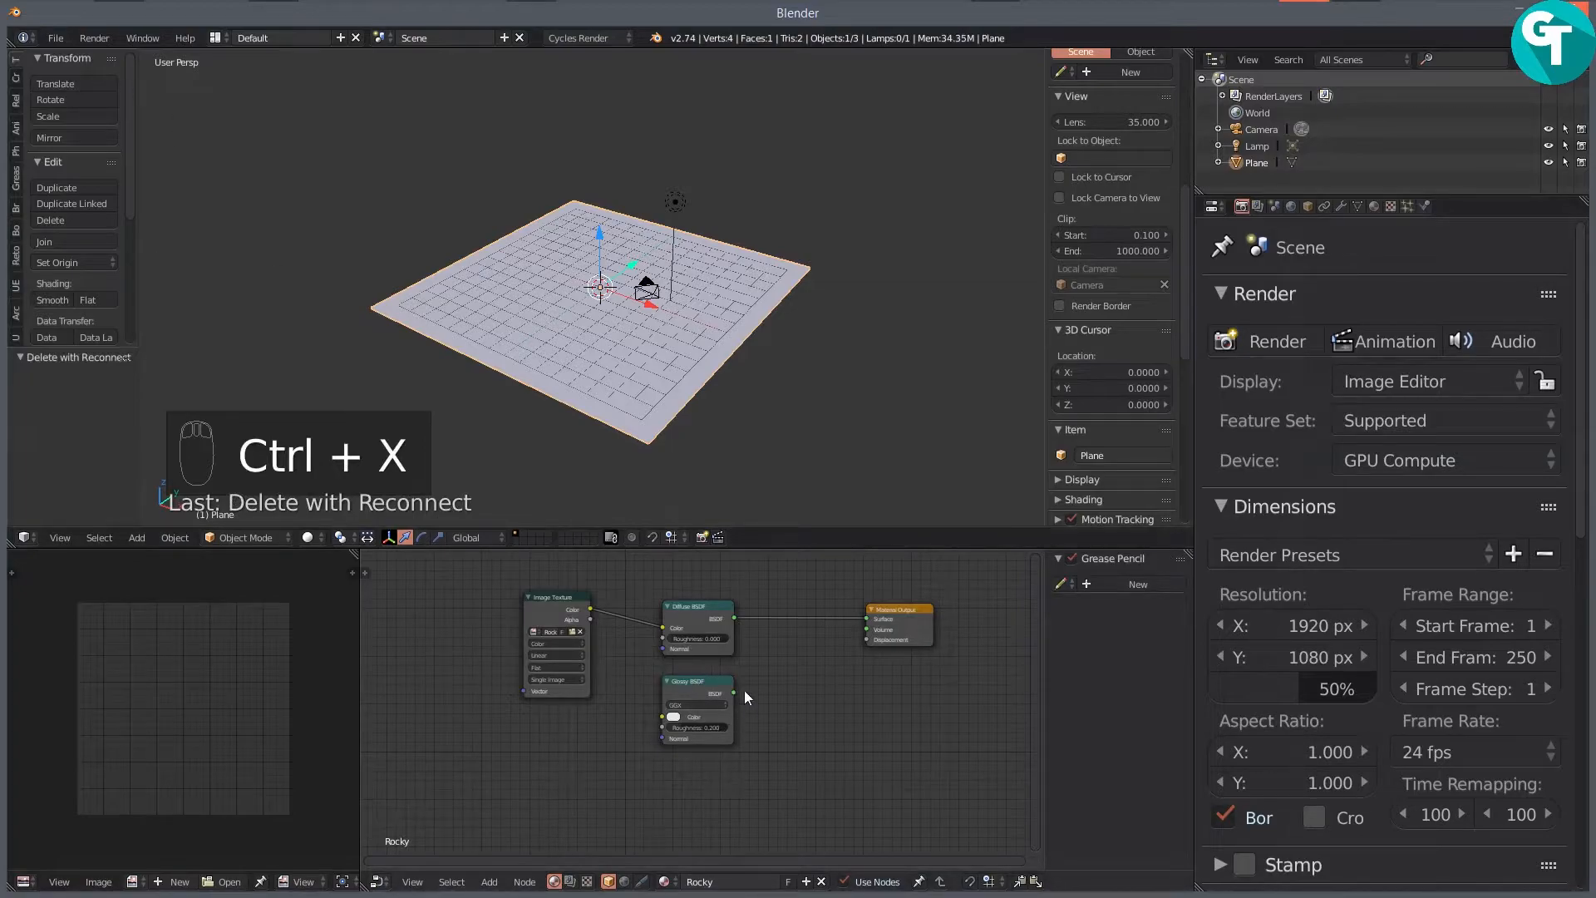
Step: Insert a Mix Shader between the Diffuse BSDF and Material Output, and link the Glossy BSDF to its second Shader input
key(shift+a)
mouse_move(804, 710)
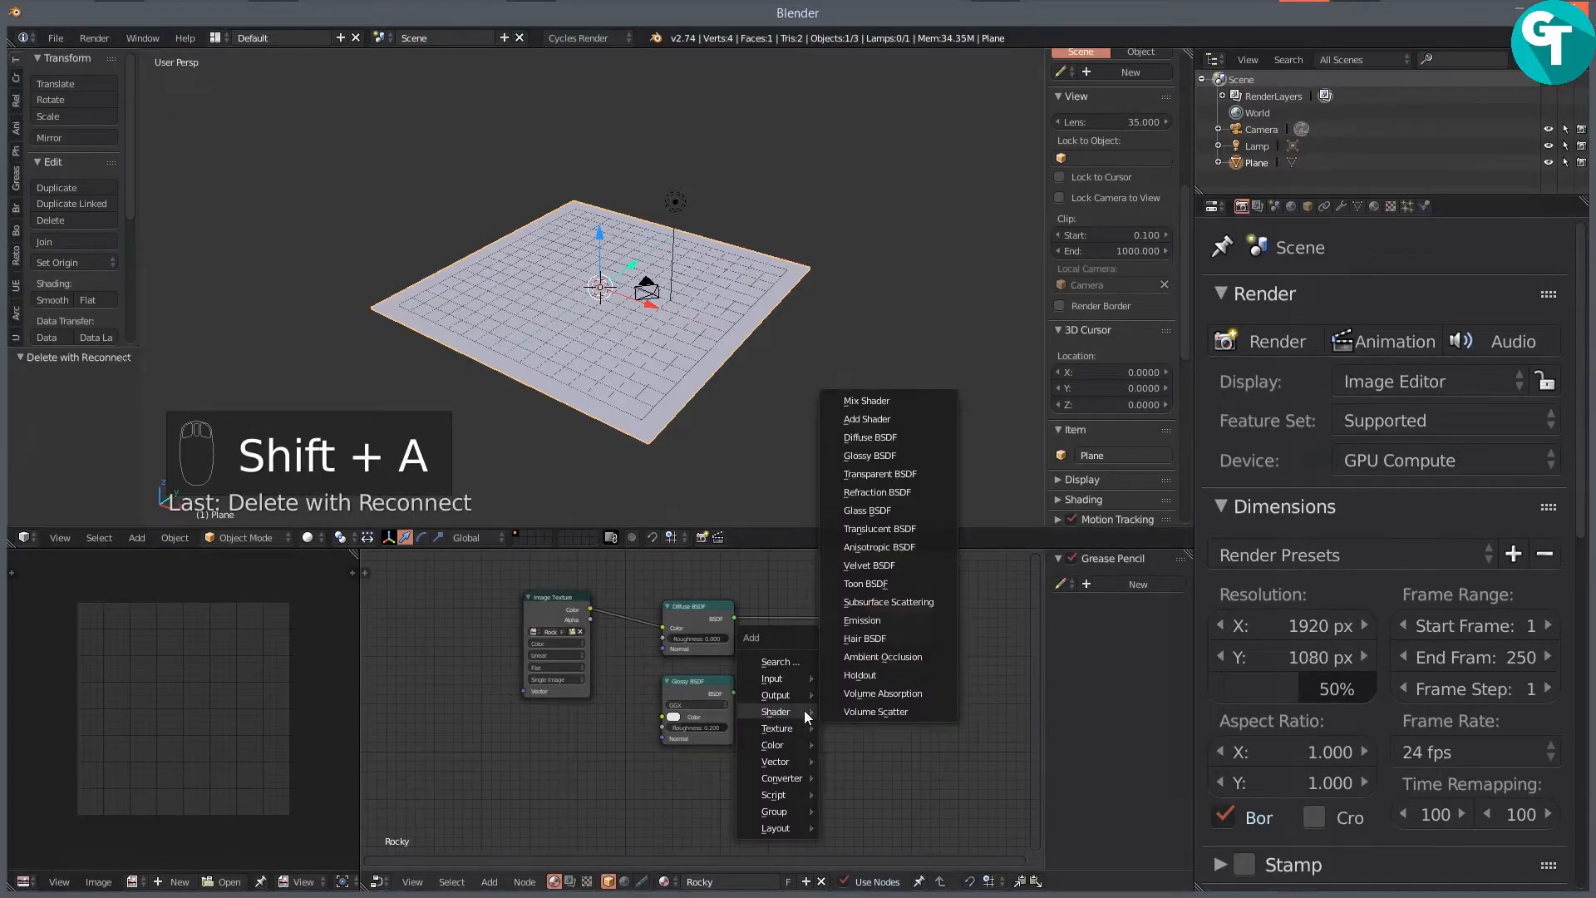
click(873, 399)
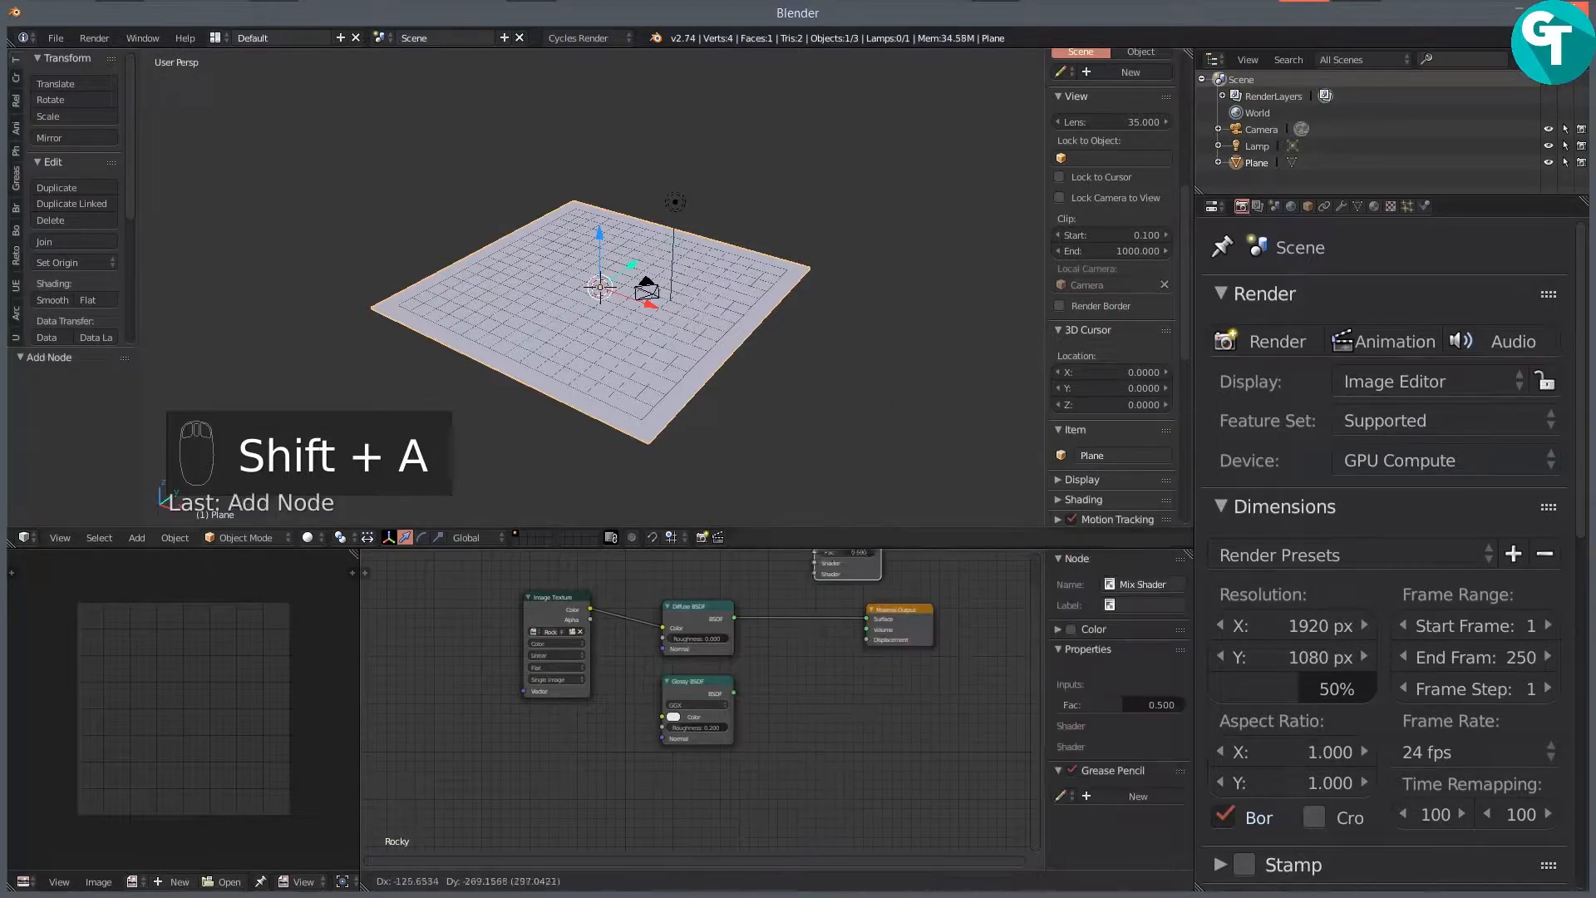
click(765, 592)
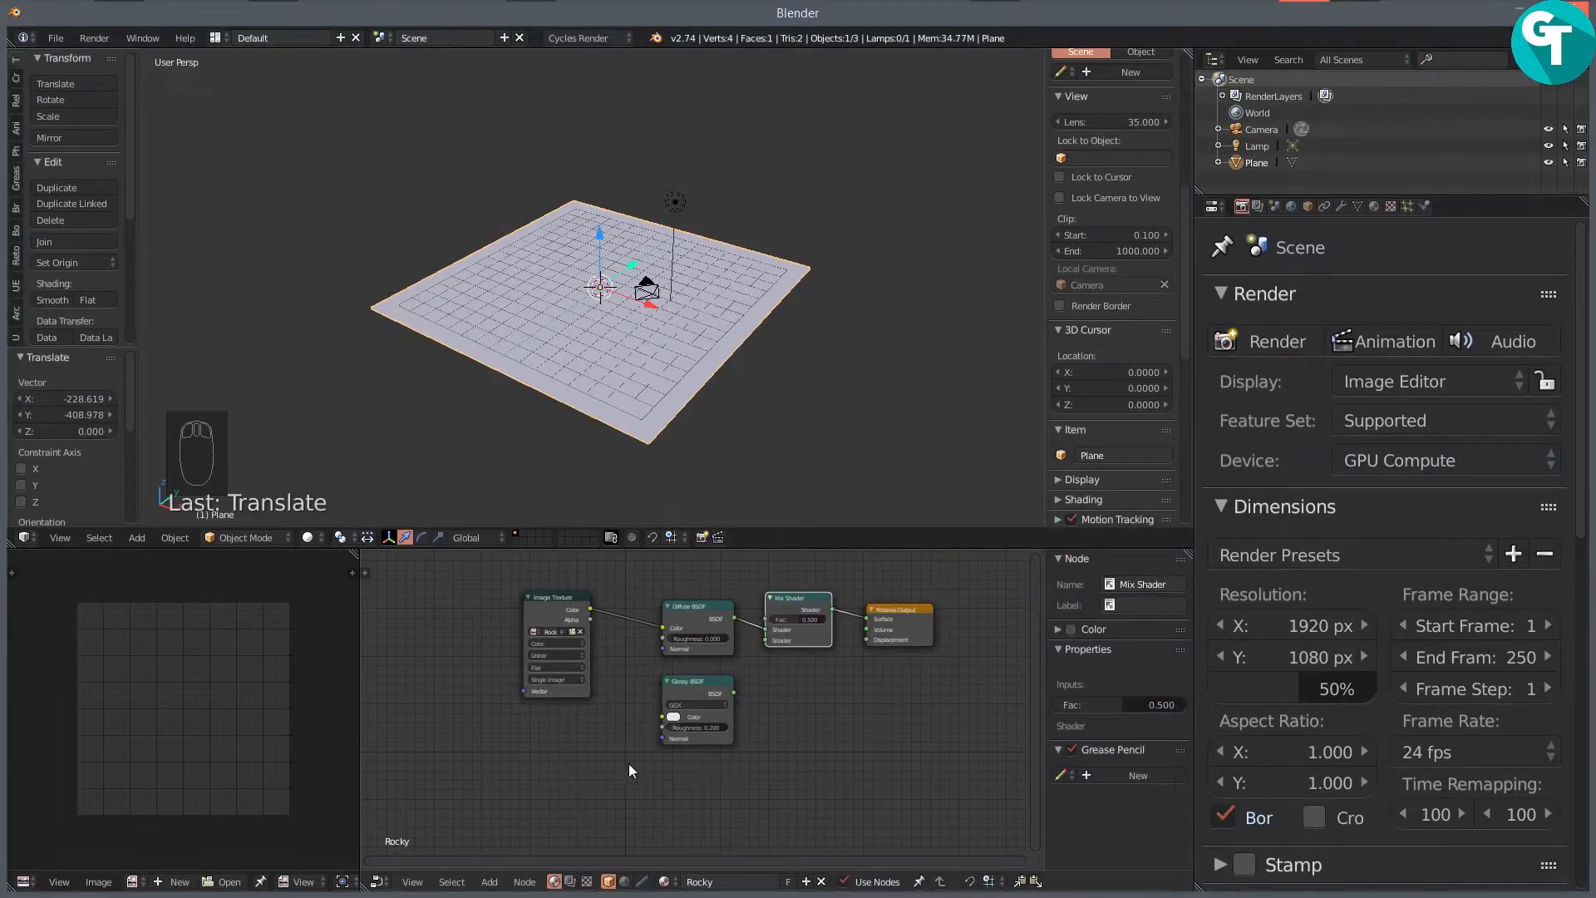
drag(734, 692, 784, 650)
Step: Reposition the Mix Shader and Material Output nodes to leave more space within the node chain
scroll(702, 663, down, 1)
scroll(750, 760, up, 3)
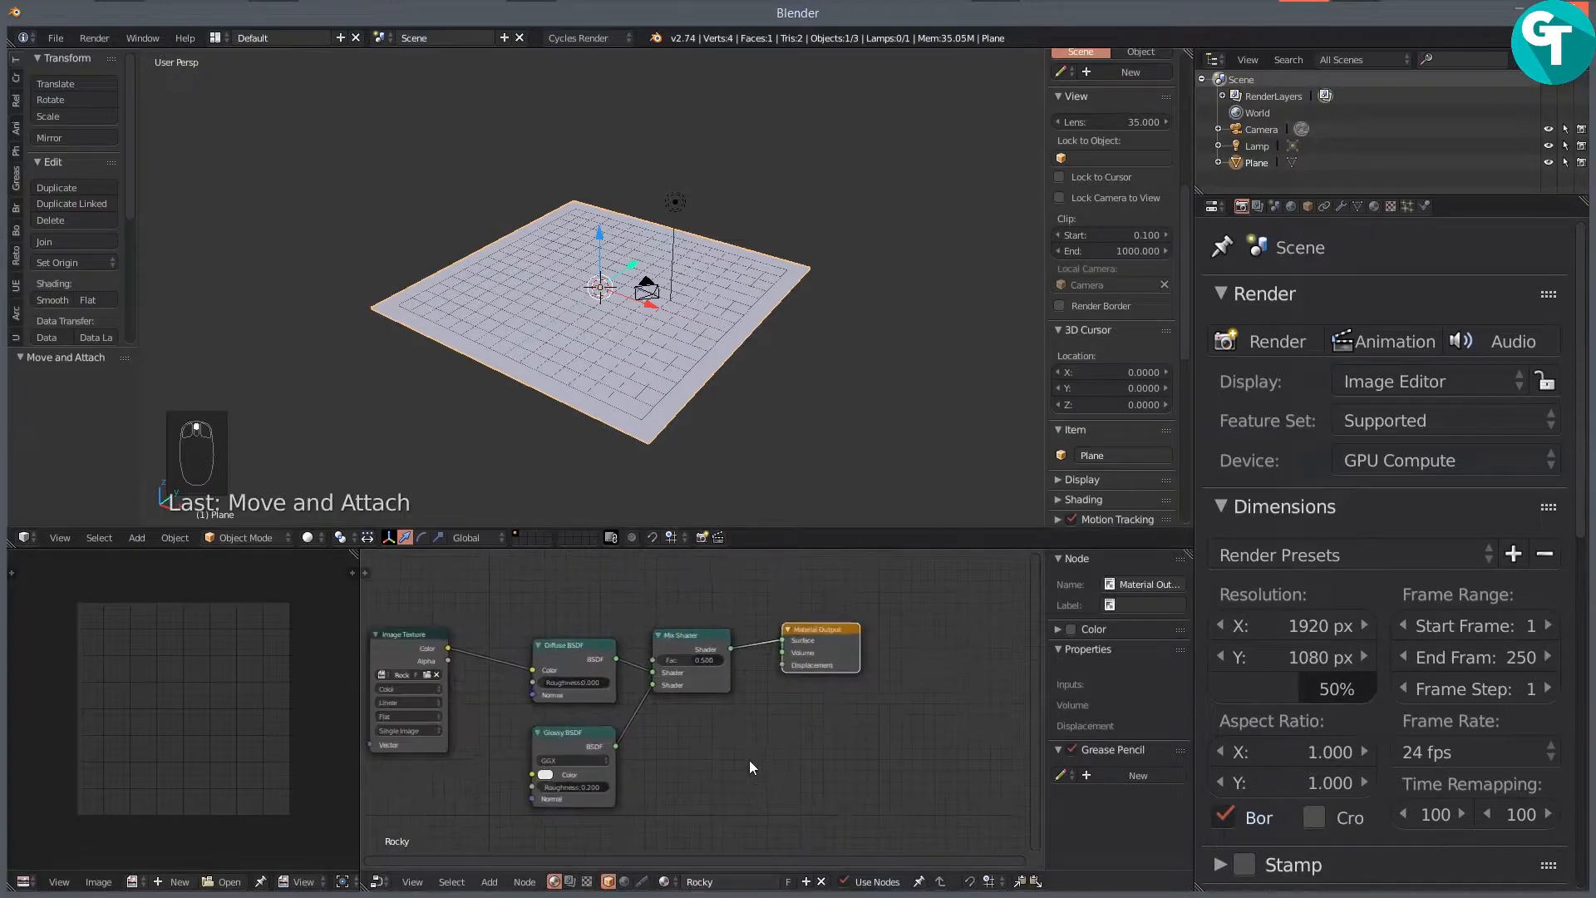
drag(755, 622, 774, 618)
scroll(806, 733, down, 2)
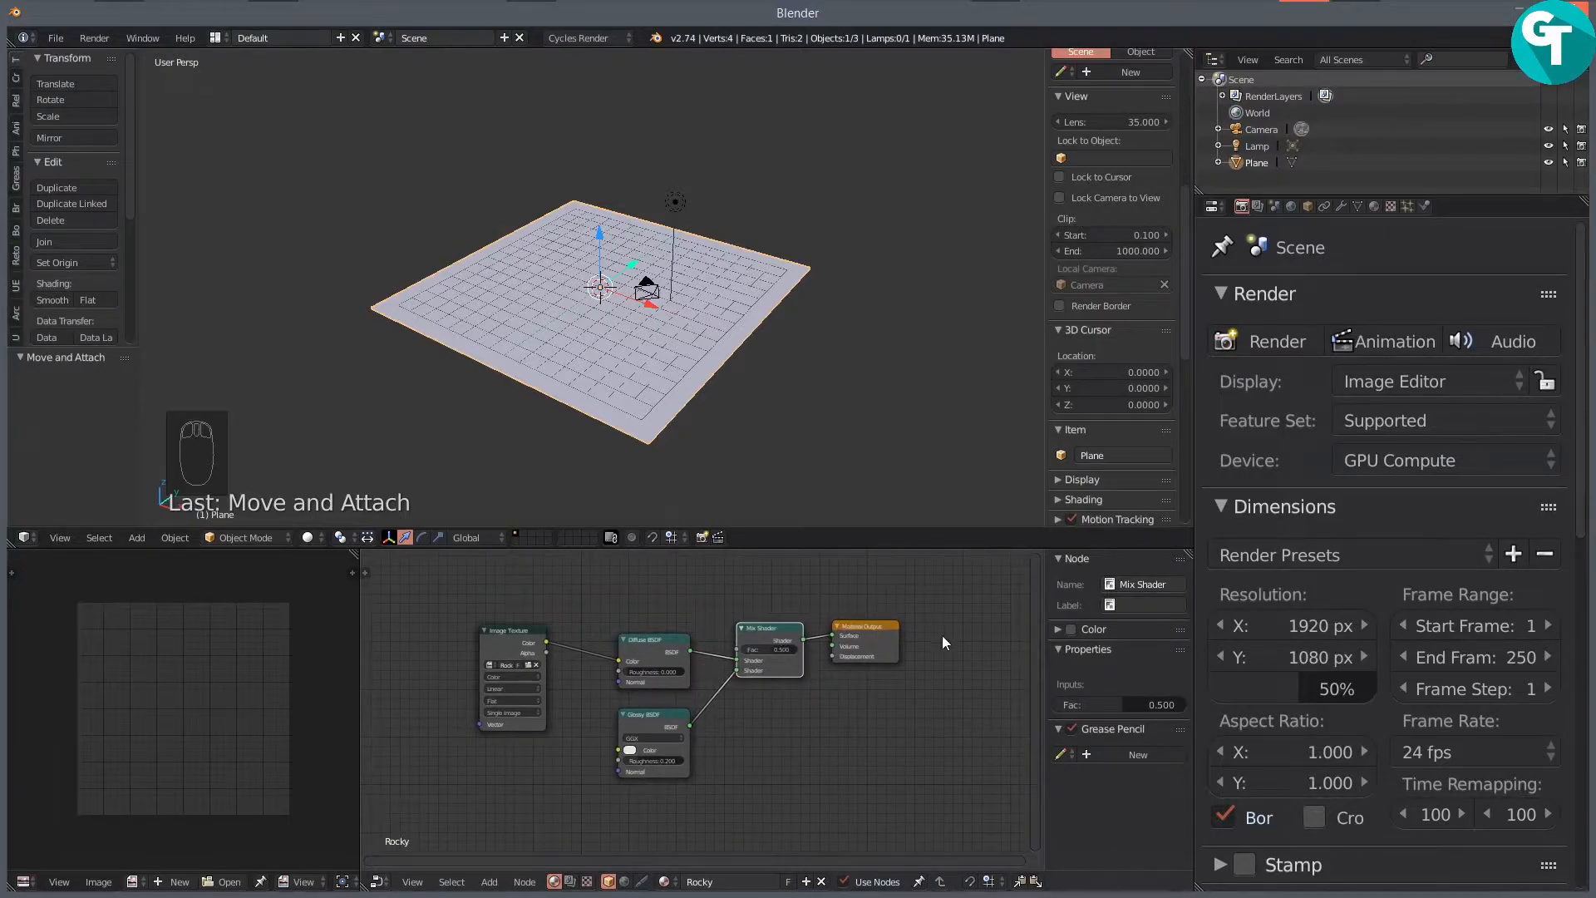
drag(881, 627, 904, 632)
scroll(708, 720, down, 3)
drag(740, 346, 602, 352)
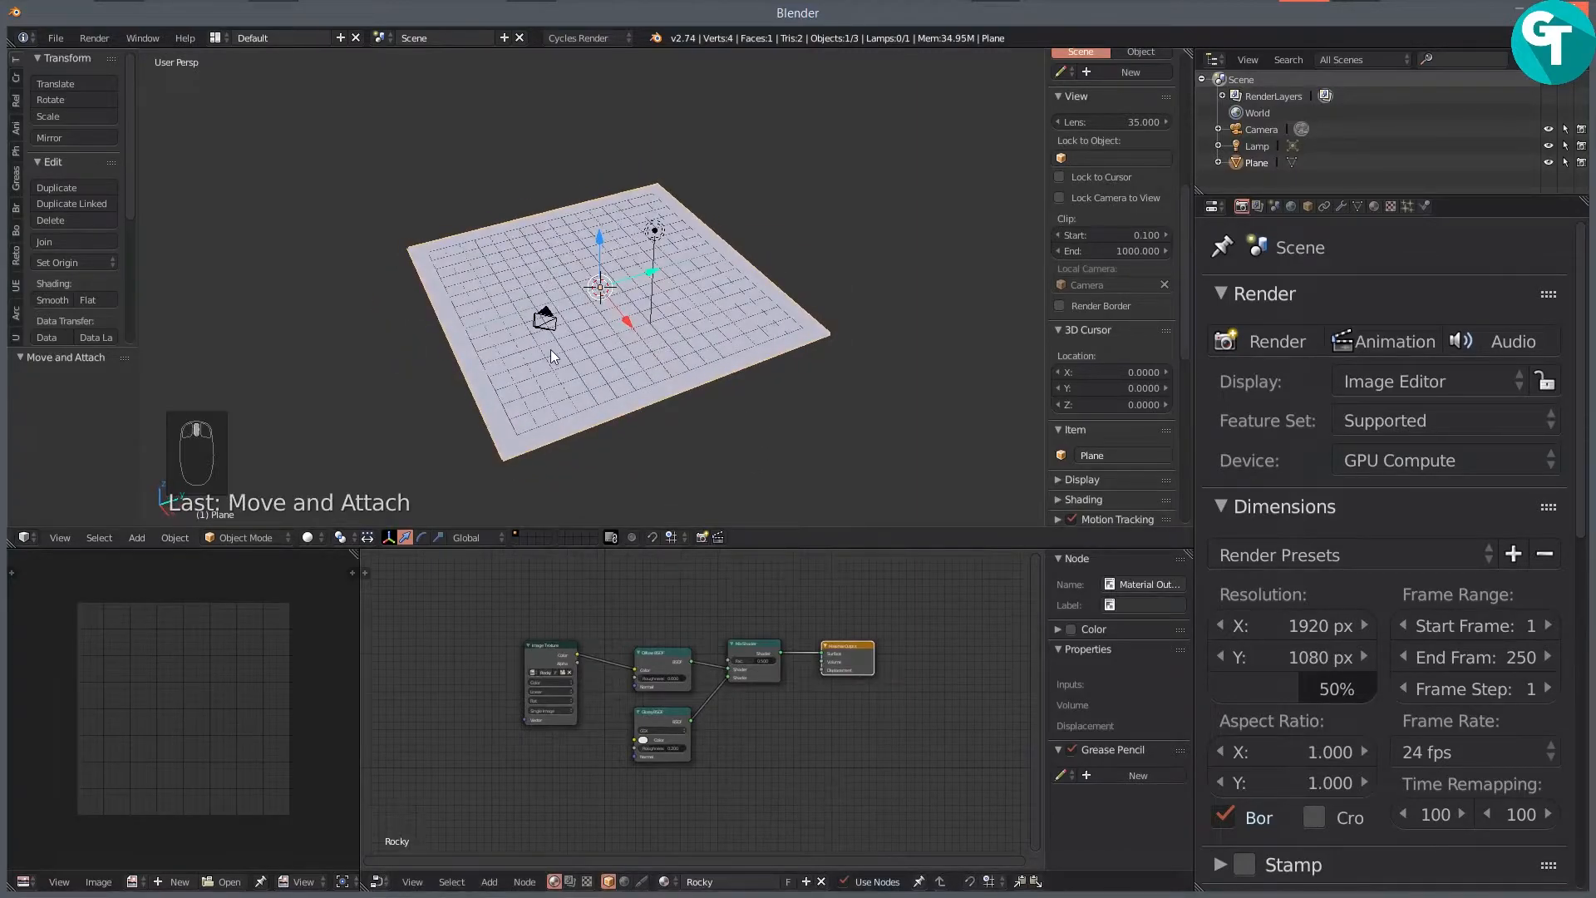
Step: Align the camera to a front orthographic view of the plane
key(KP_1)
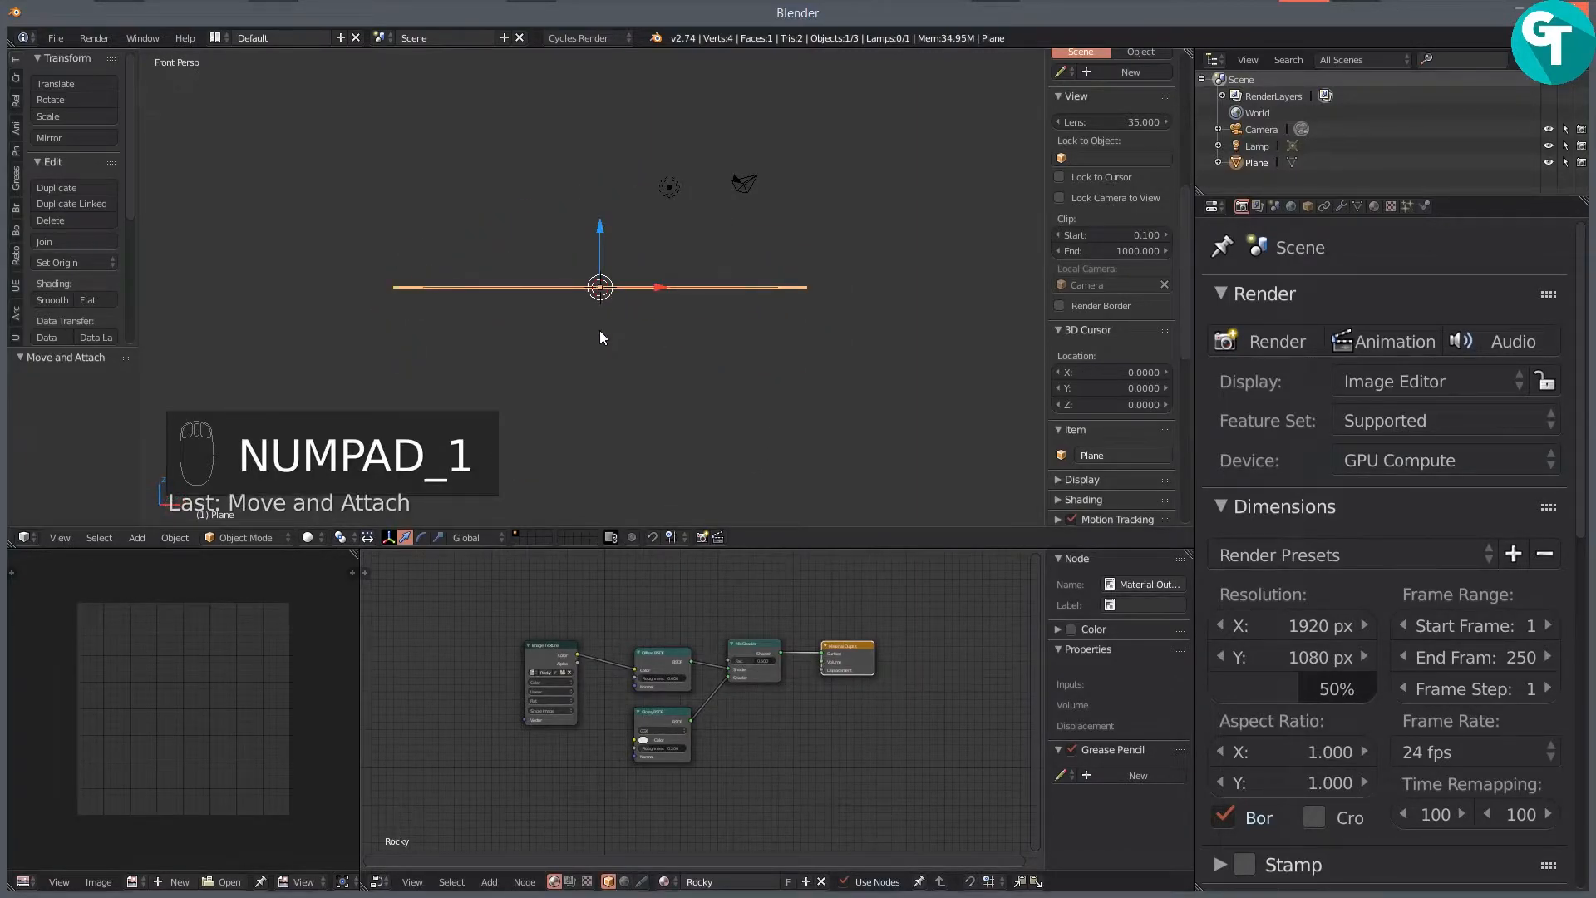
key(KP_5)
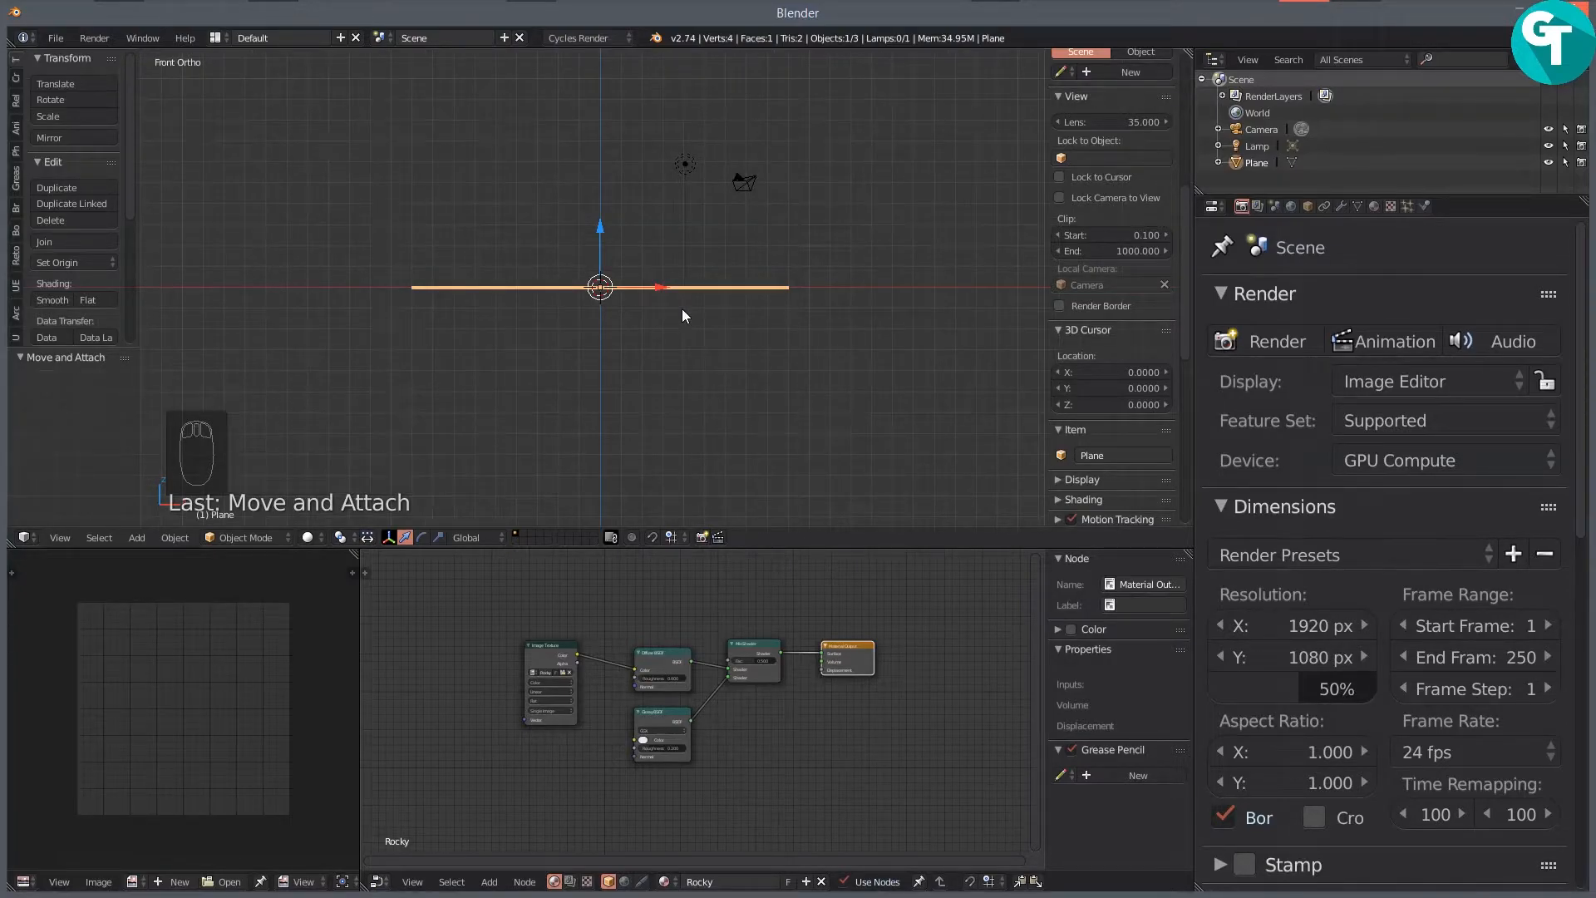
key(ctrl+alt+KP_0)
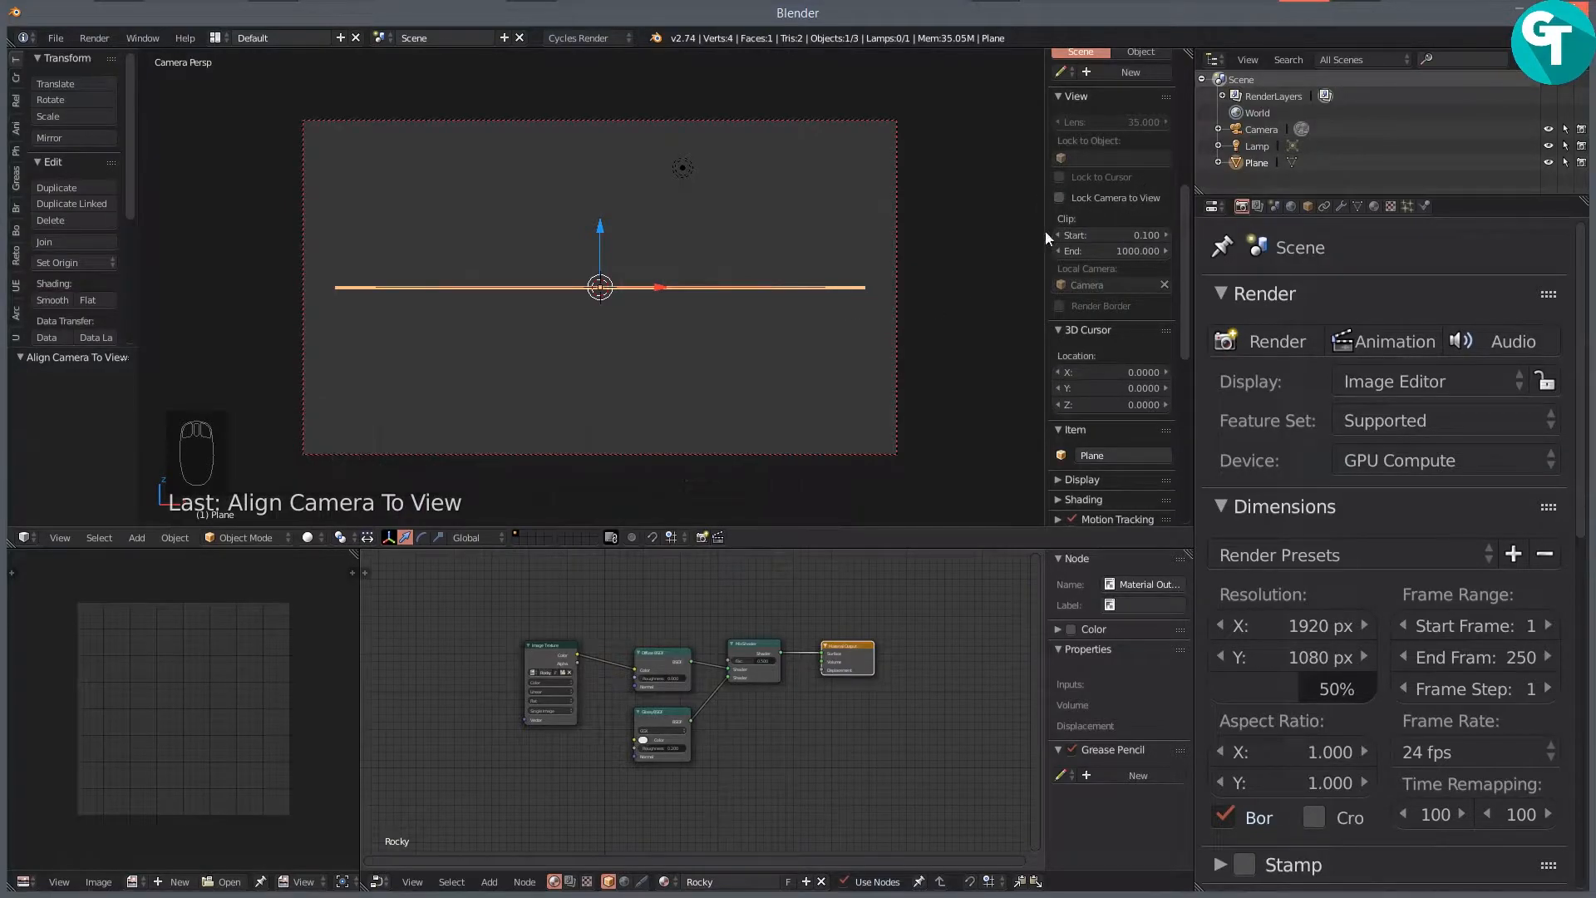
Step: Lock the camera to the view and tilt it to look down across the plane, keeping the plane centred in the frame
key(n)
key(n)
scroll(1114, 171, down, 2)
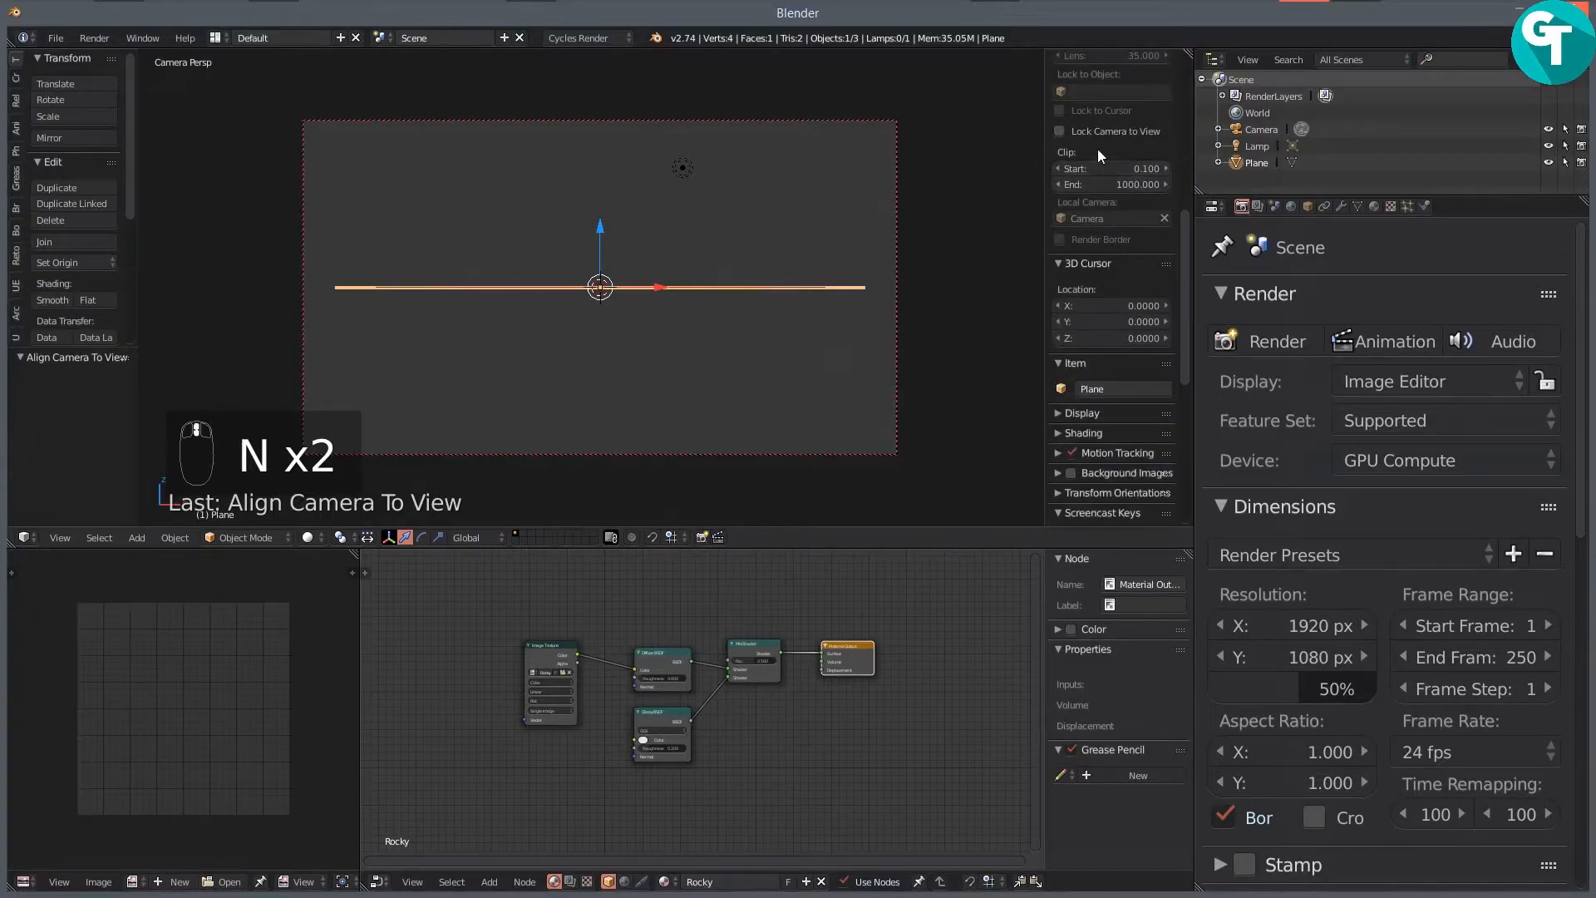
click(1091, 134)
drag(581, 244, 720, 396)
scroll(734, 403, up, 1)
scroll(735, 402, down, 1)
scroll(735, 402, up, 1)
scroll(735, 402, down, 1)
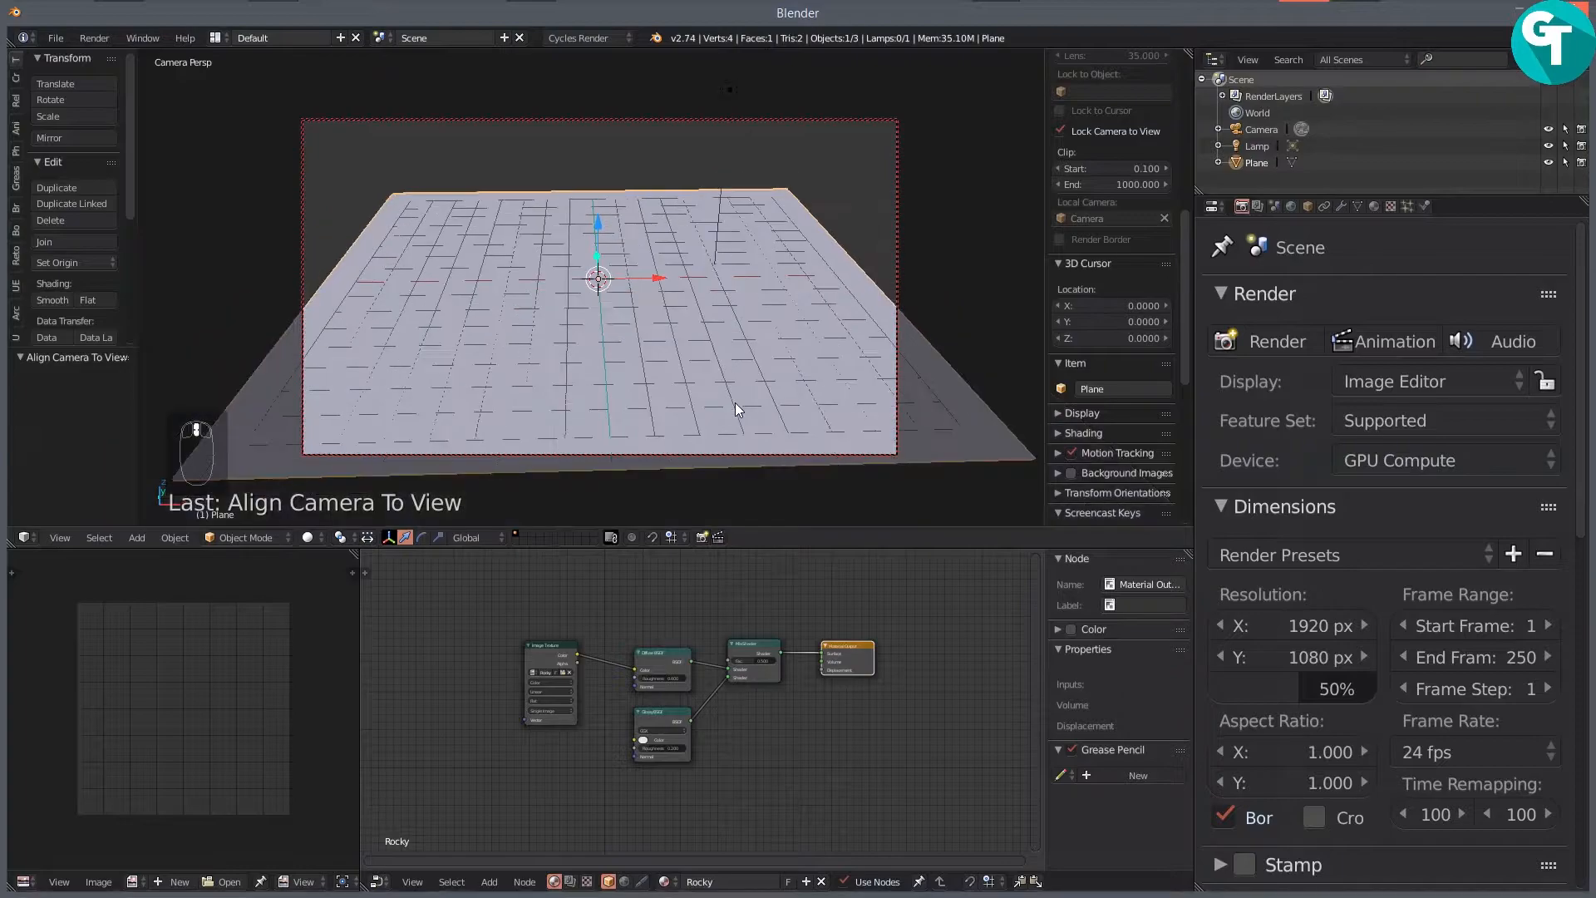
drag(731, 403, 751, 407)
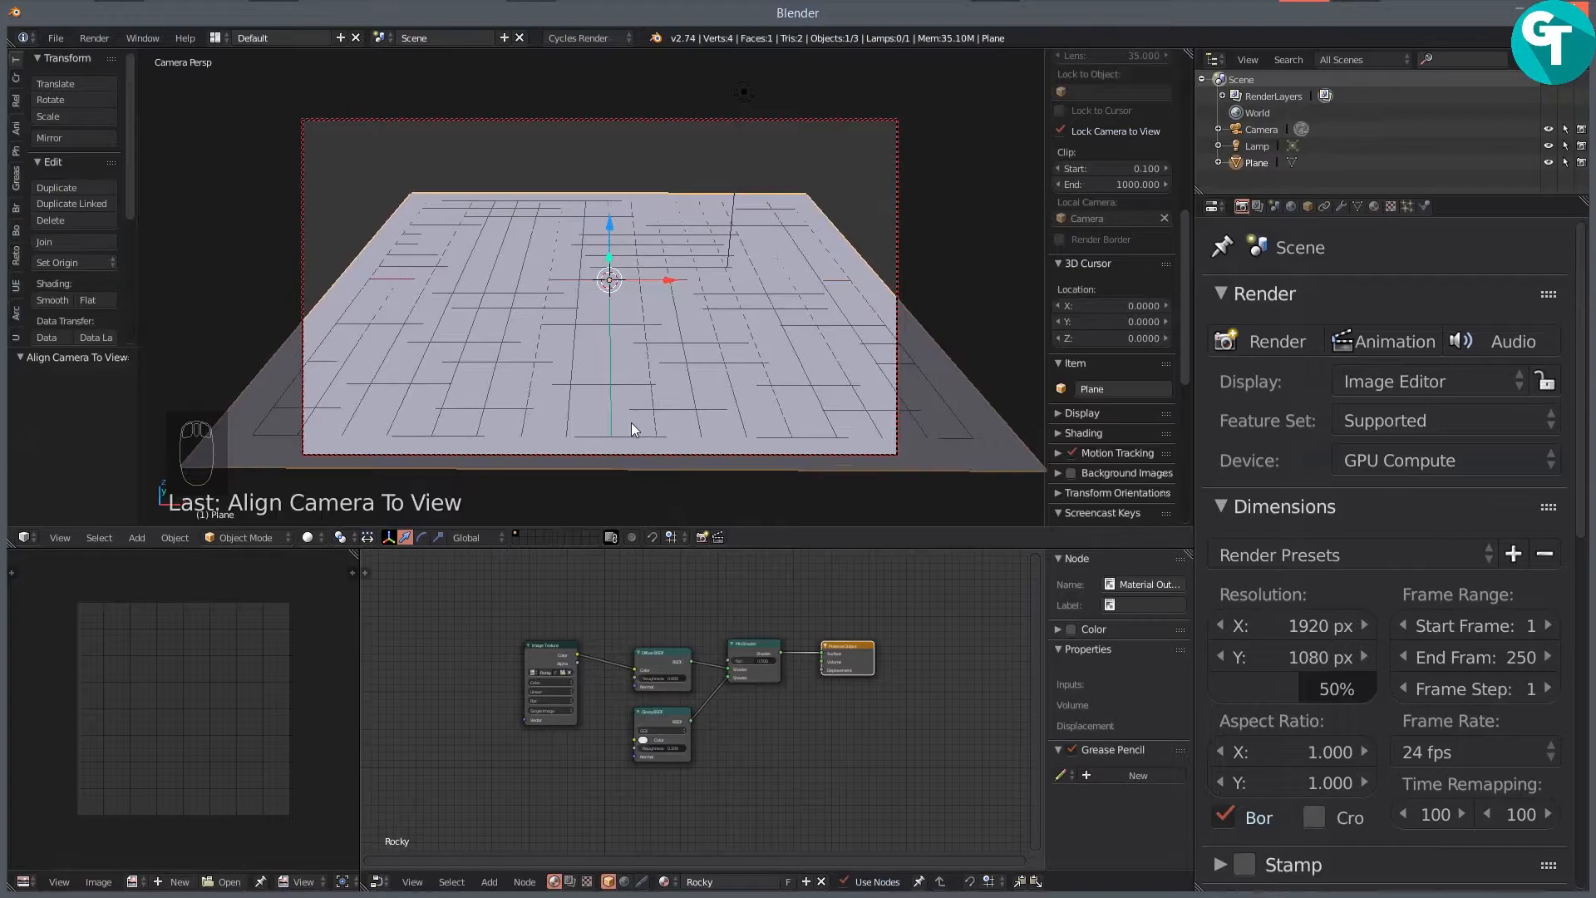
drag(630, 422, 679, 402)
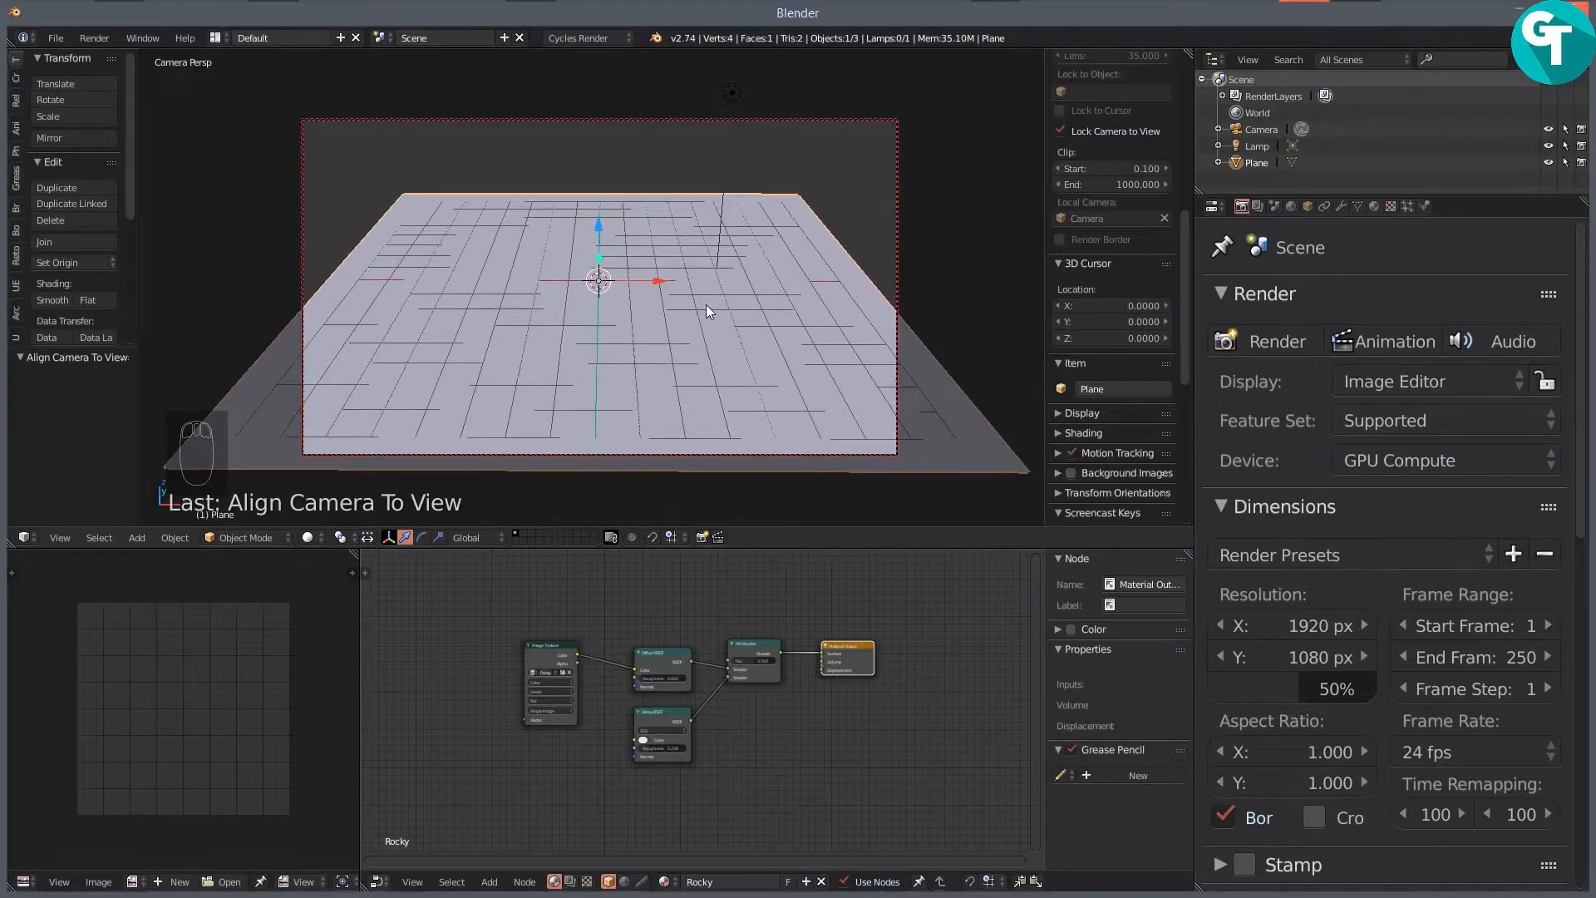
Step: In the top view, move the lamp about 9.5 units along X and -14.6 along Y, outside the plane's near corner
key(KP_7)
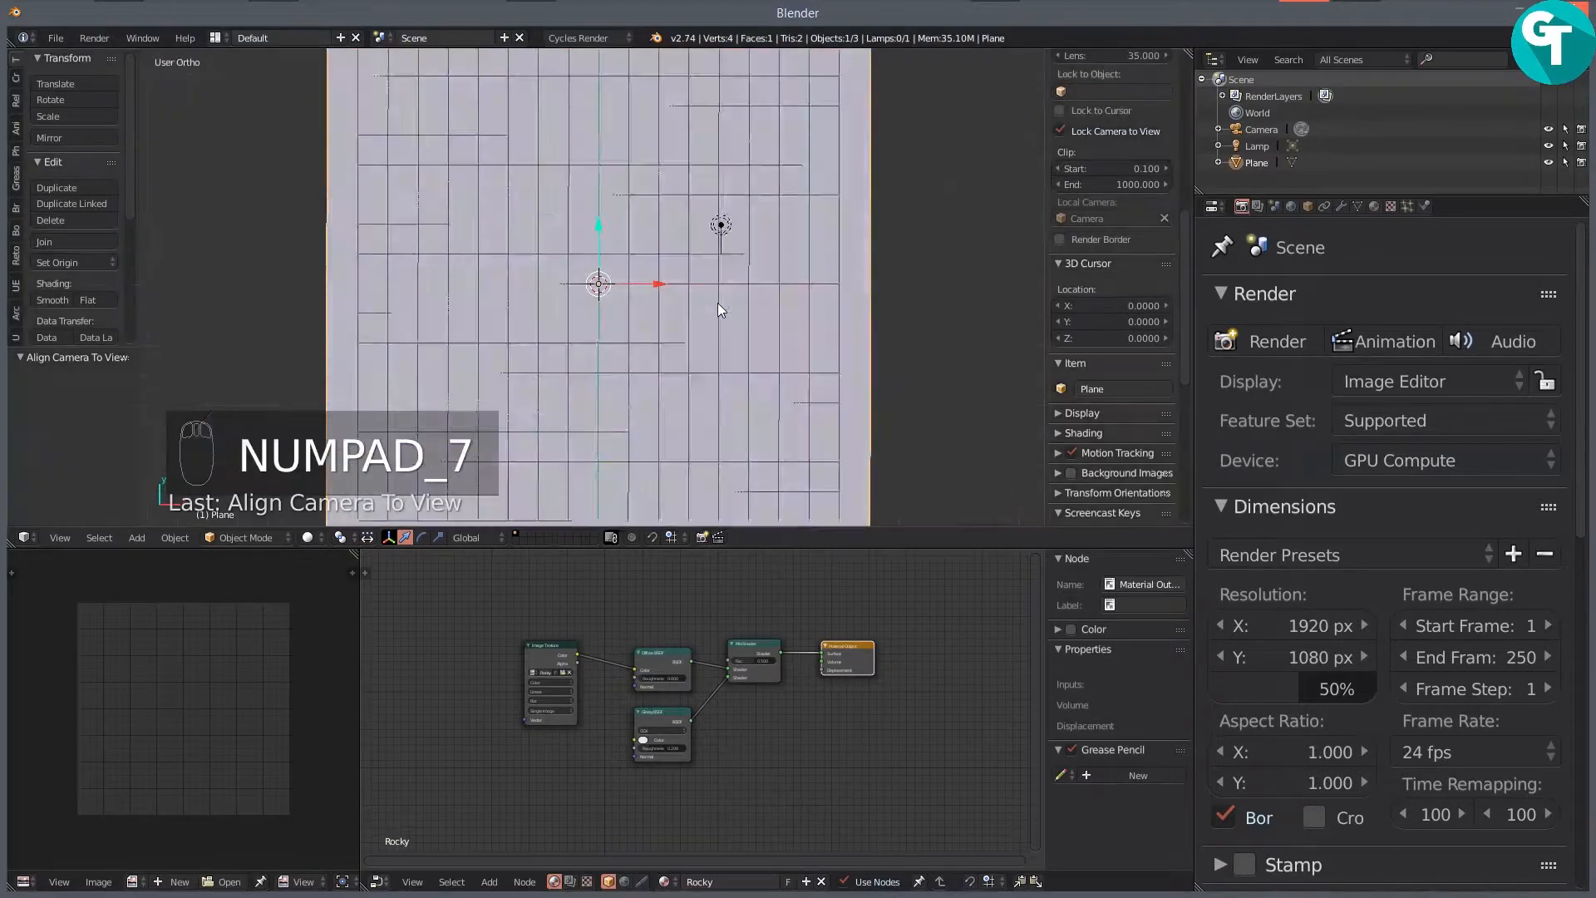
scroll(715, 291, down, 4)
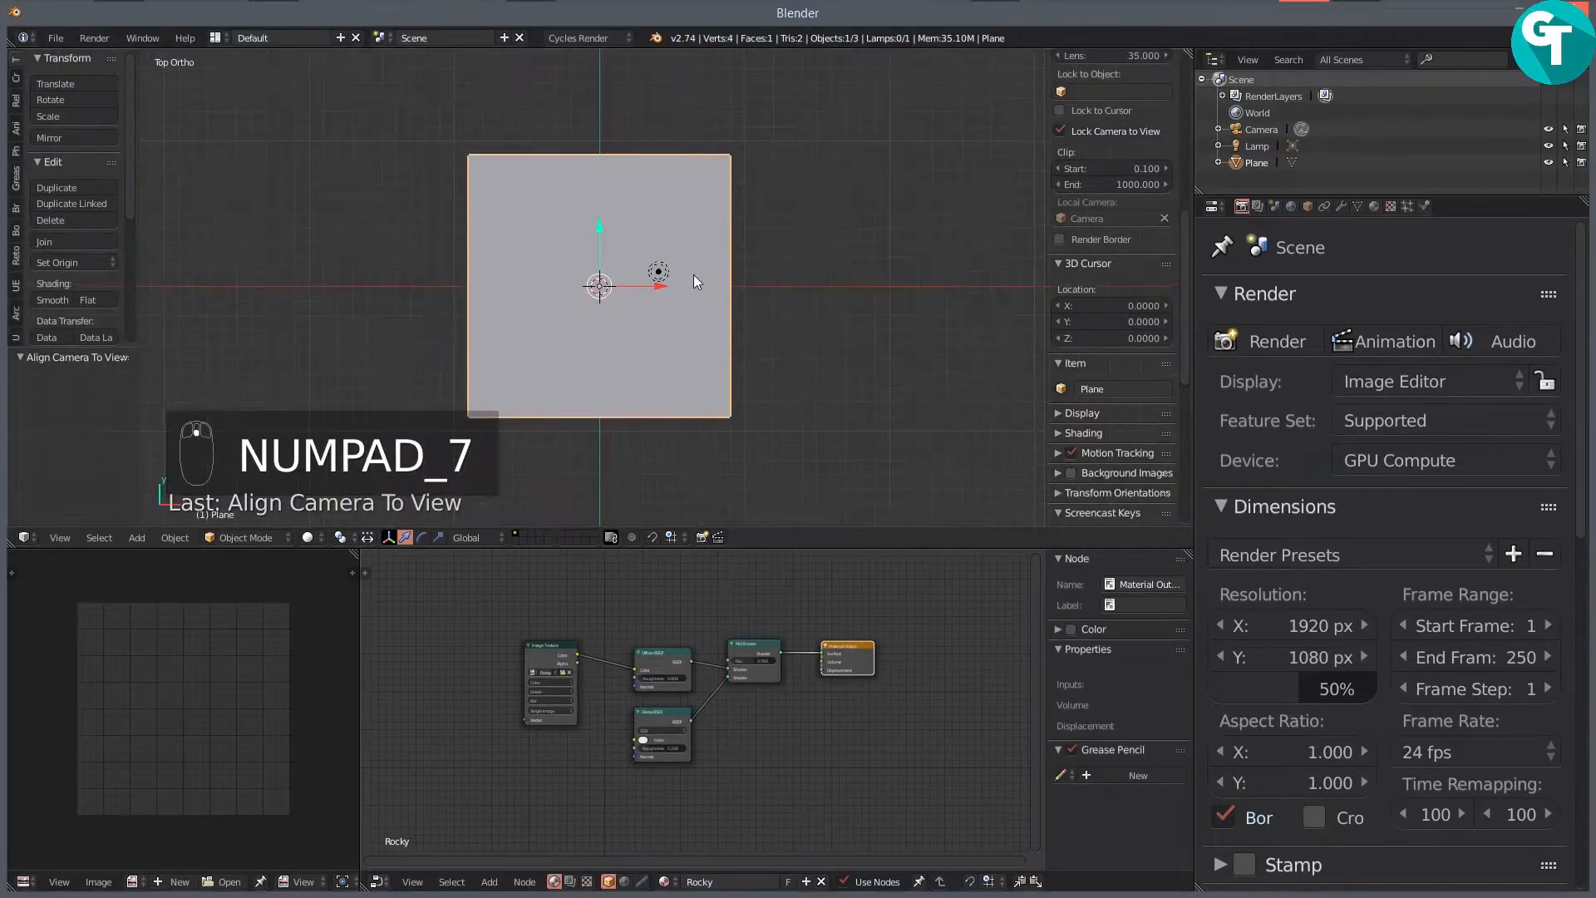
click(659, 272)
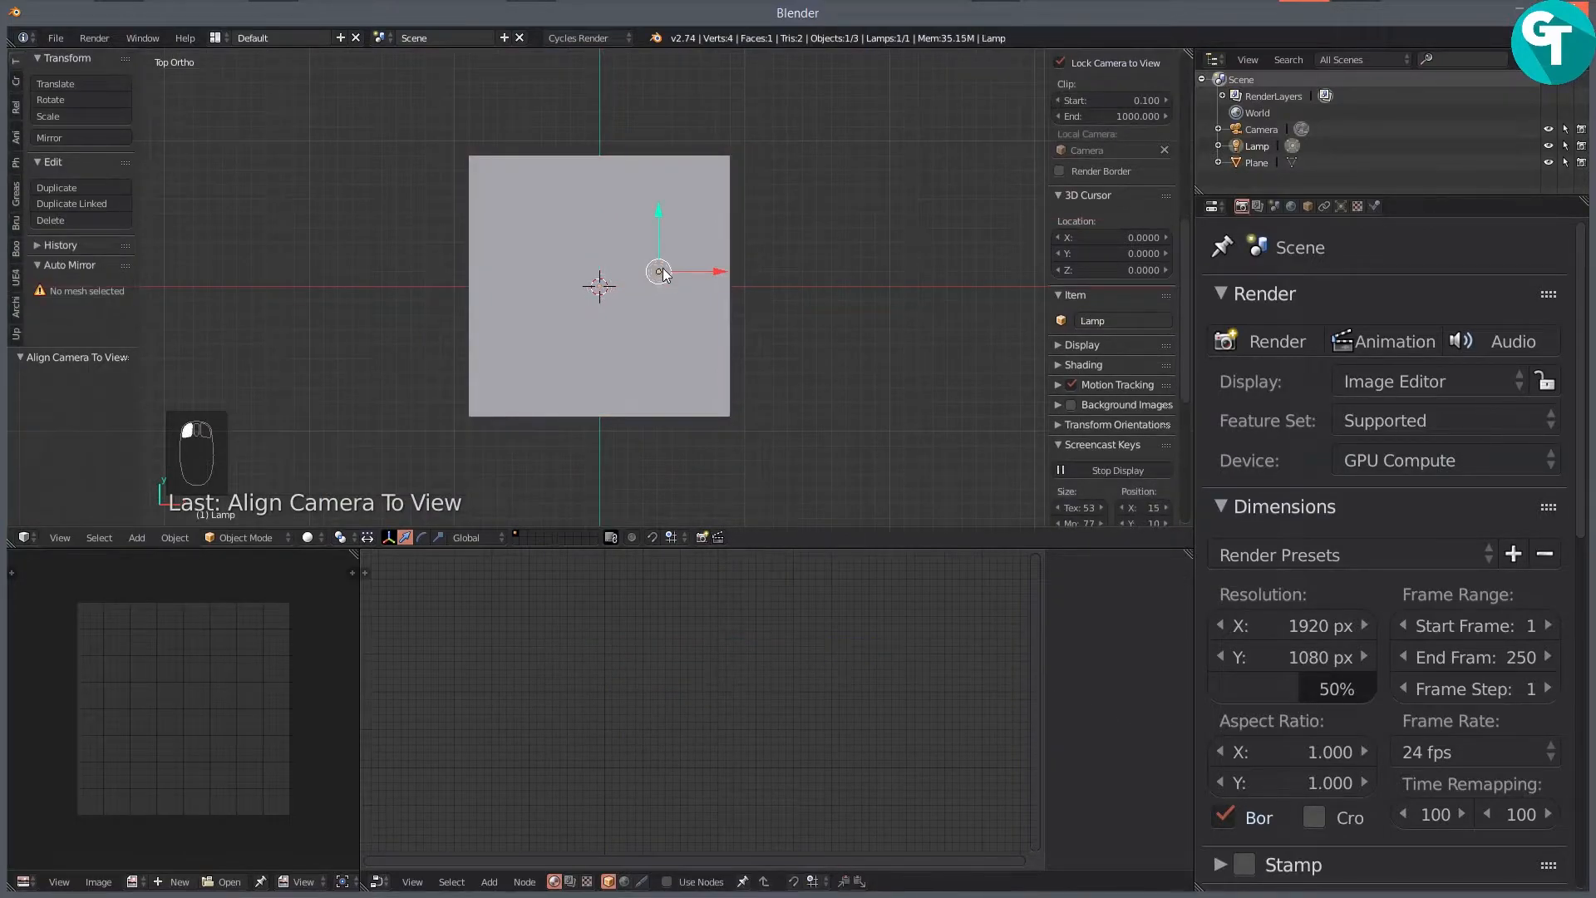
key(g)
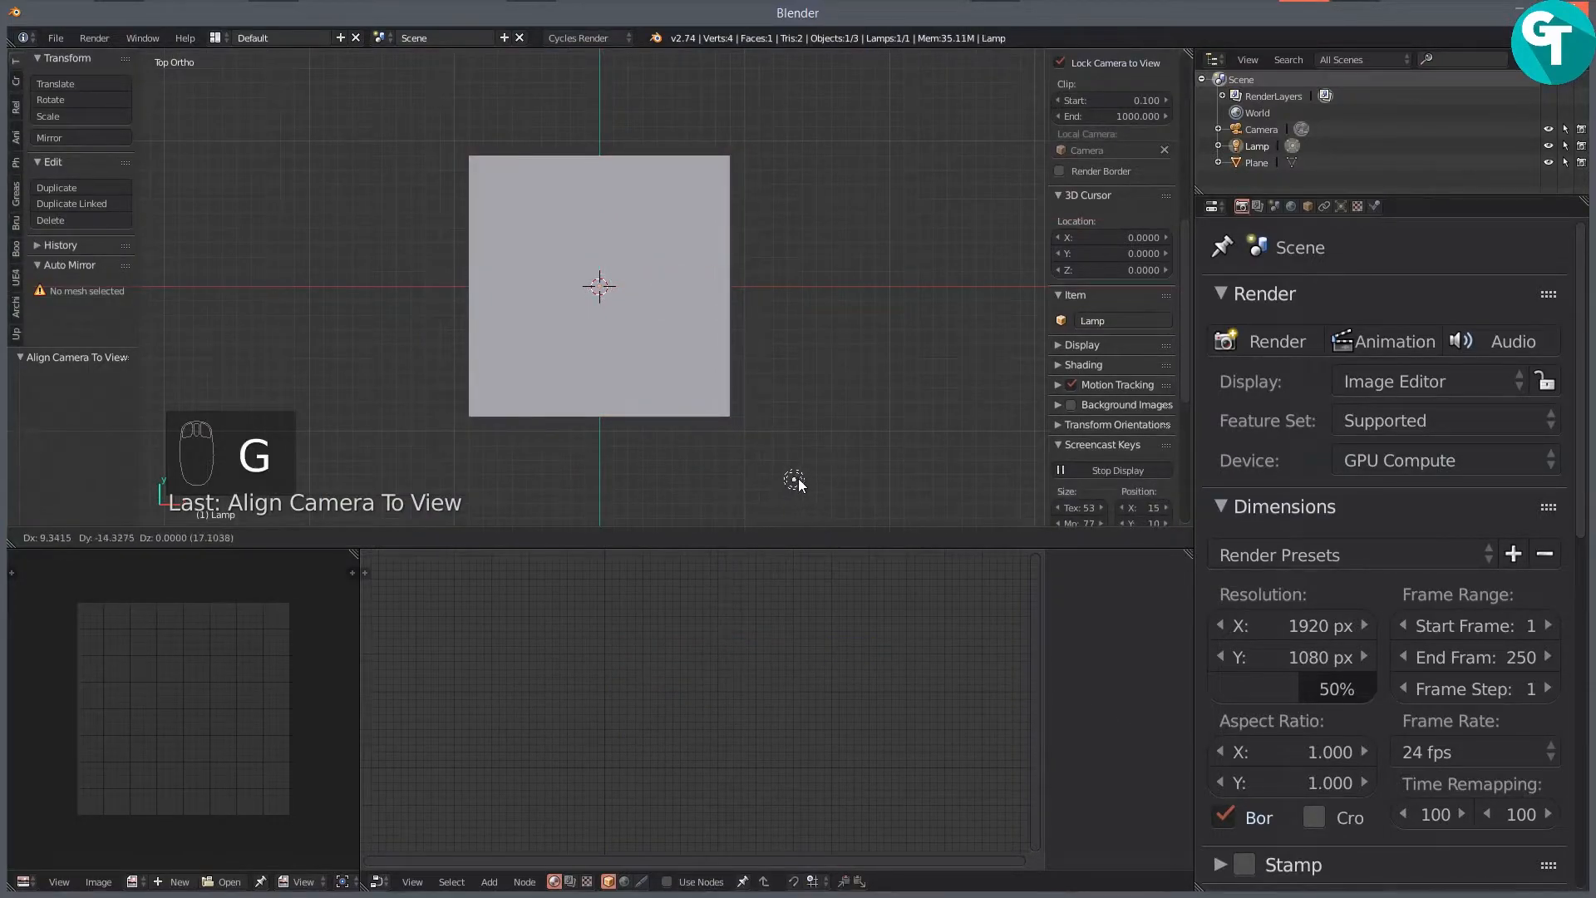
click(798, 481)
Step: Change the lamp to a Sun, enable its nodes and set the emission strength to 2.5
click(1342, 206)
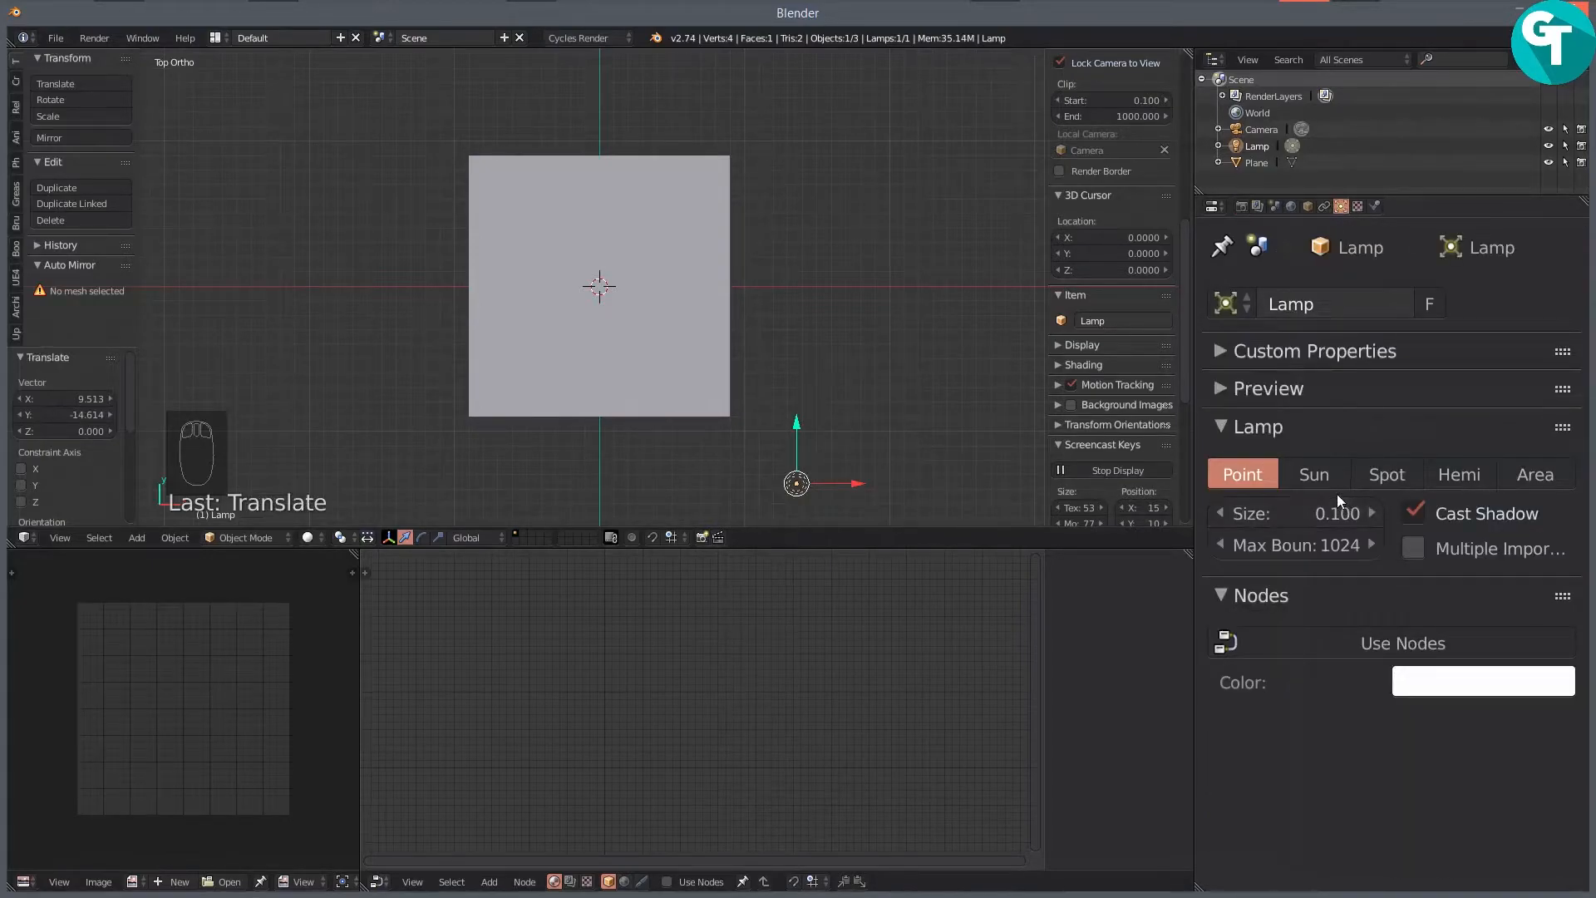
click(1327, 475)
click(1423, 645)
click(1443, 736)
text(2.5)
key(Return)
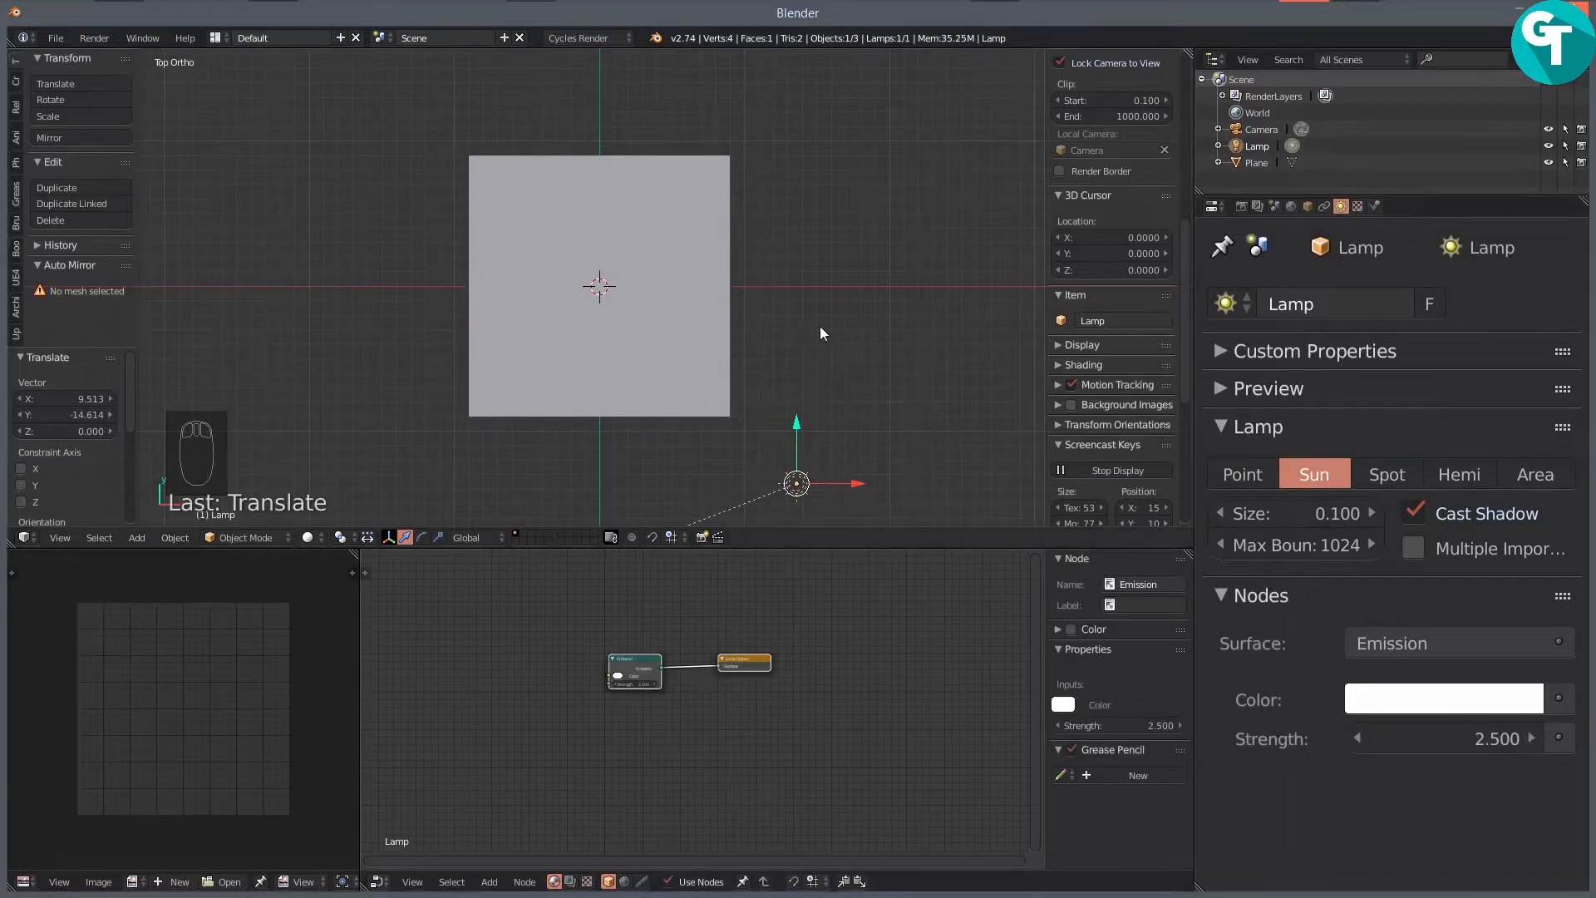
Step: Rotate the sun lamp about 65° in the top view and about -46° in the right view
scroll(805, 328, down, 1)
key(r)
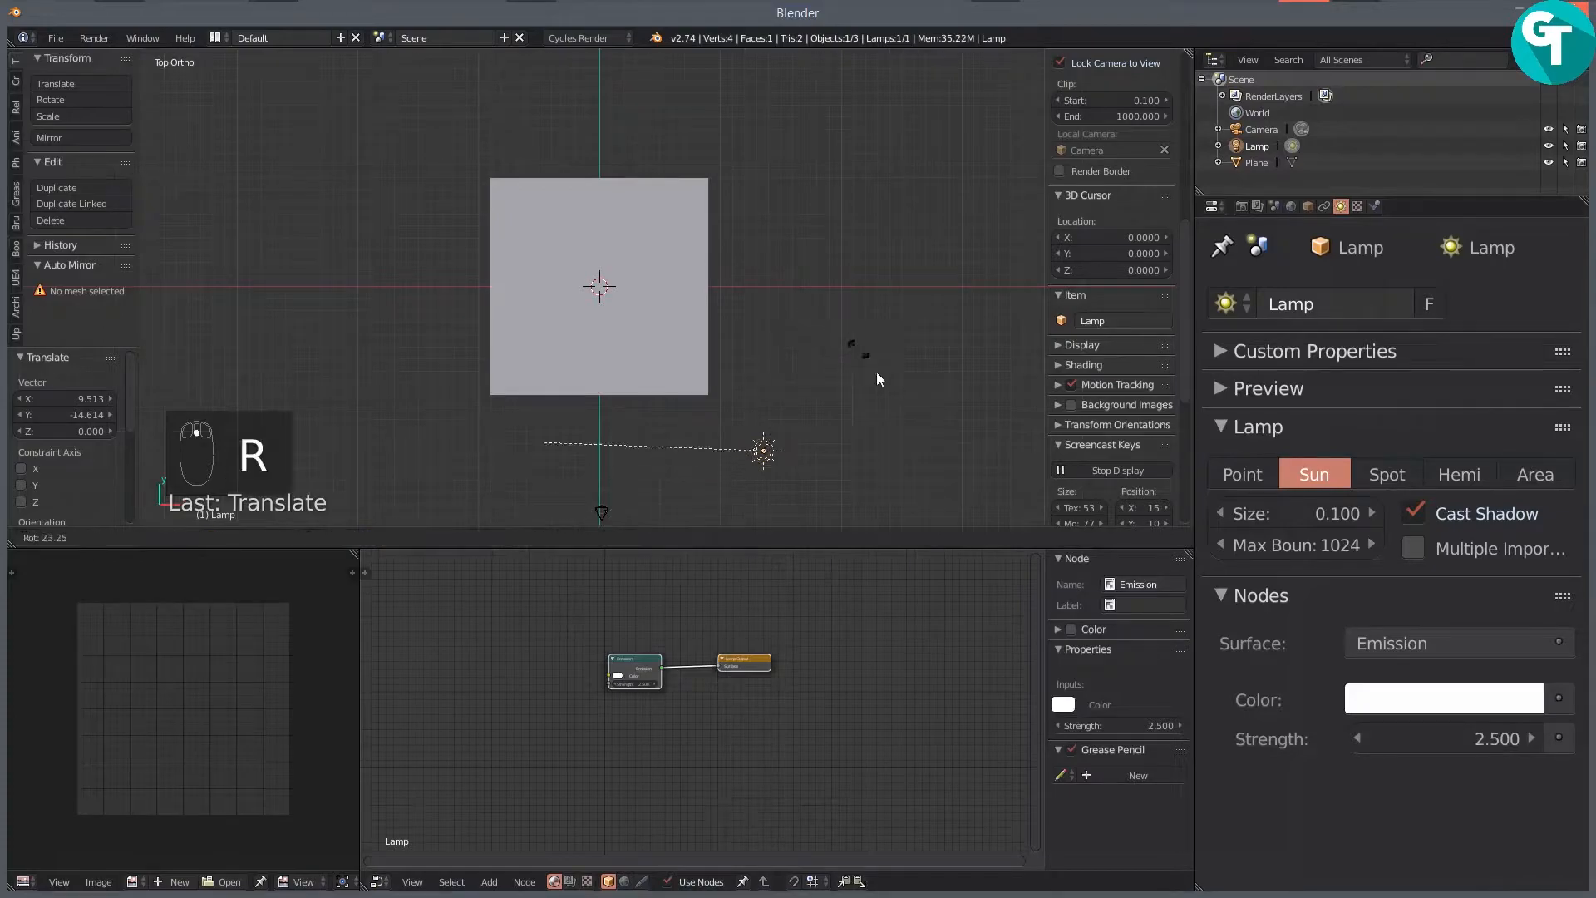
click(916, 426)
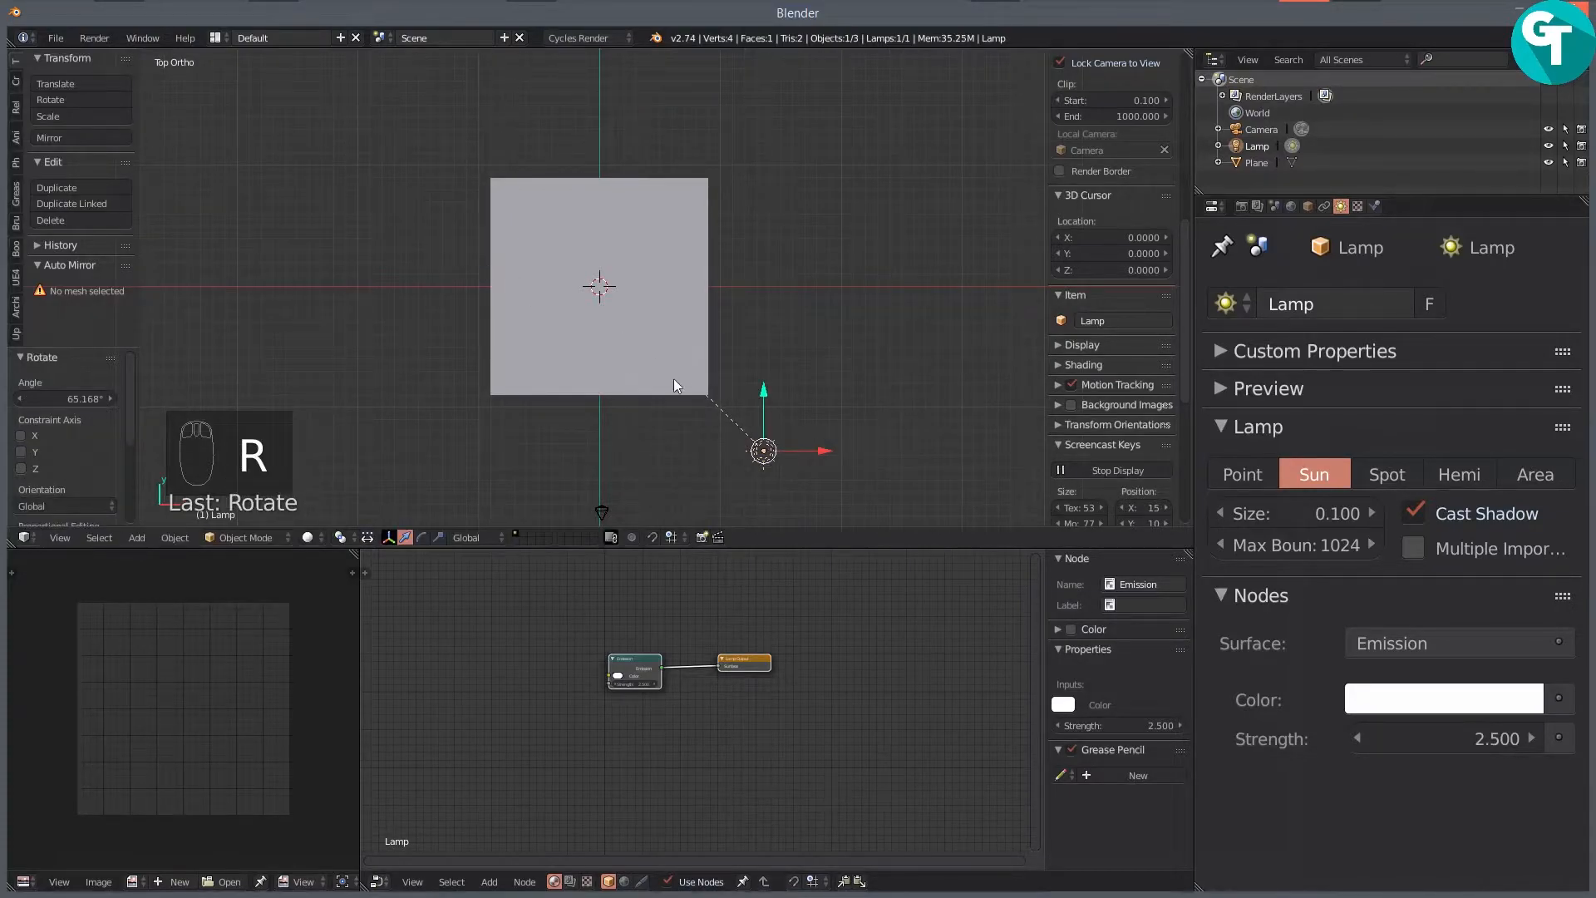
key(KP_3)
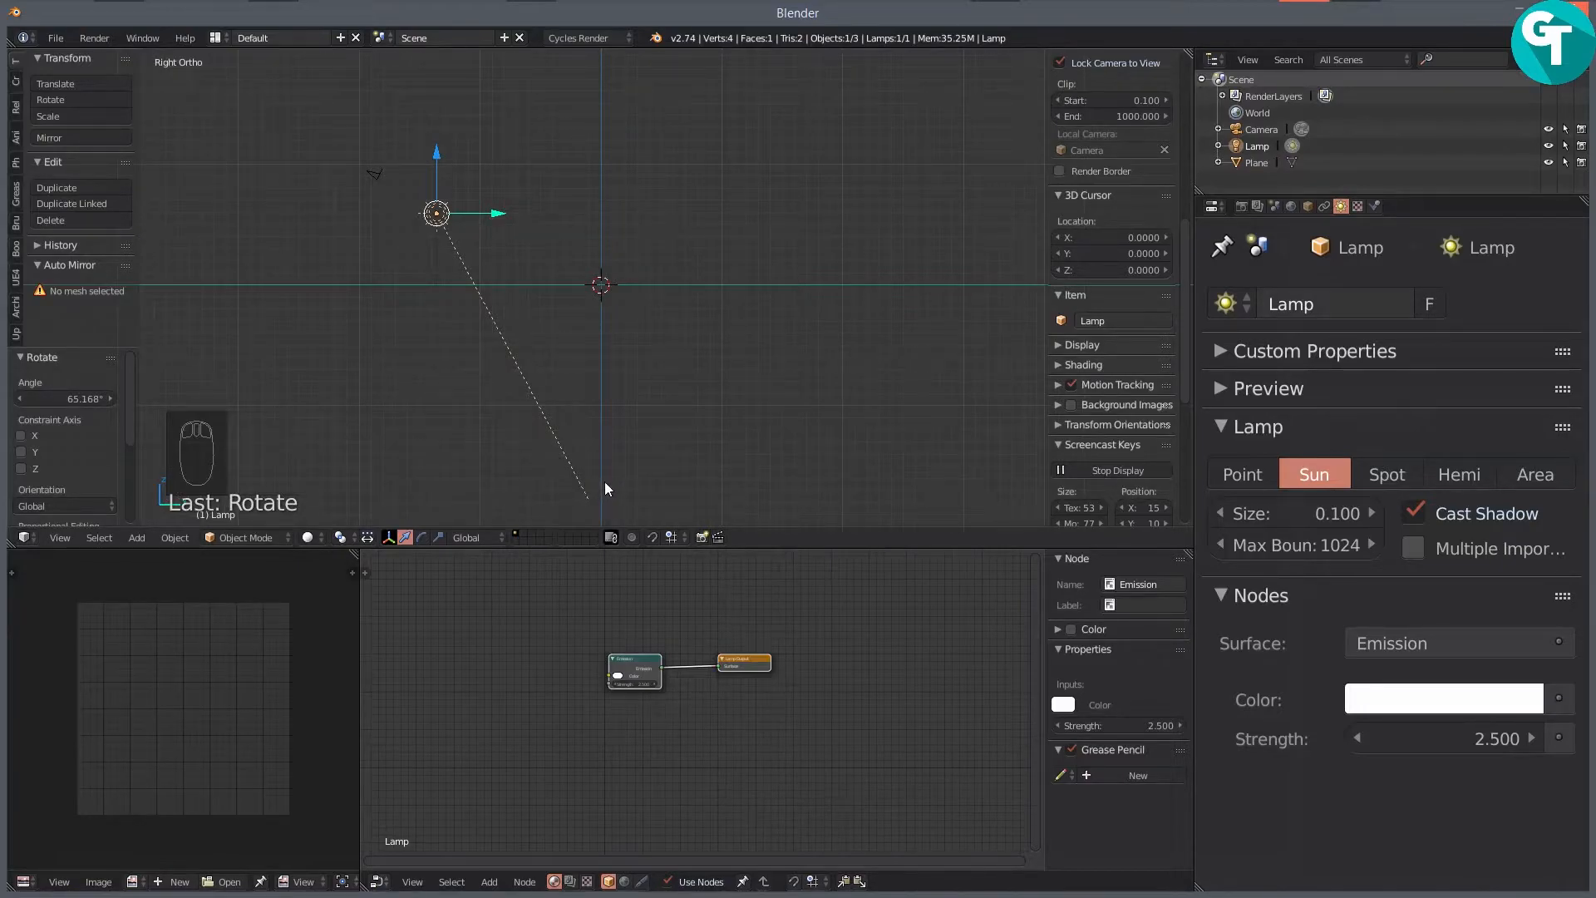
key(r)
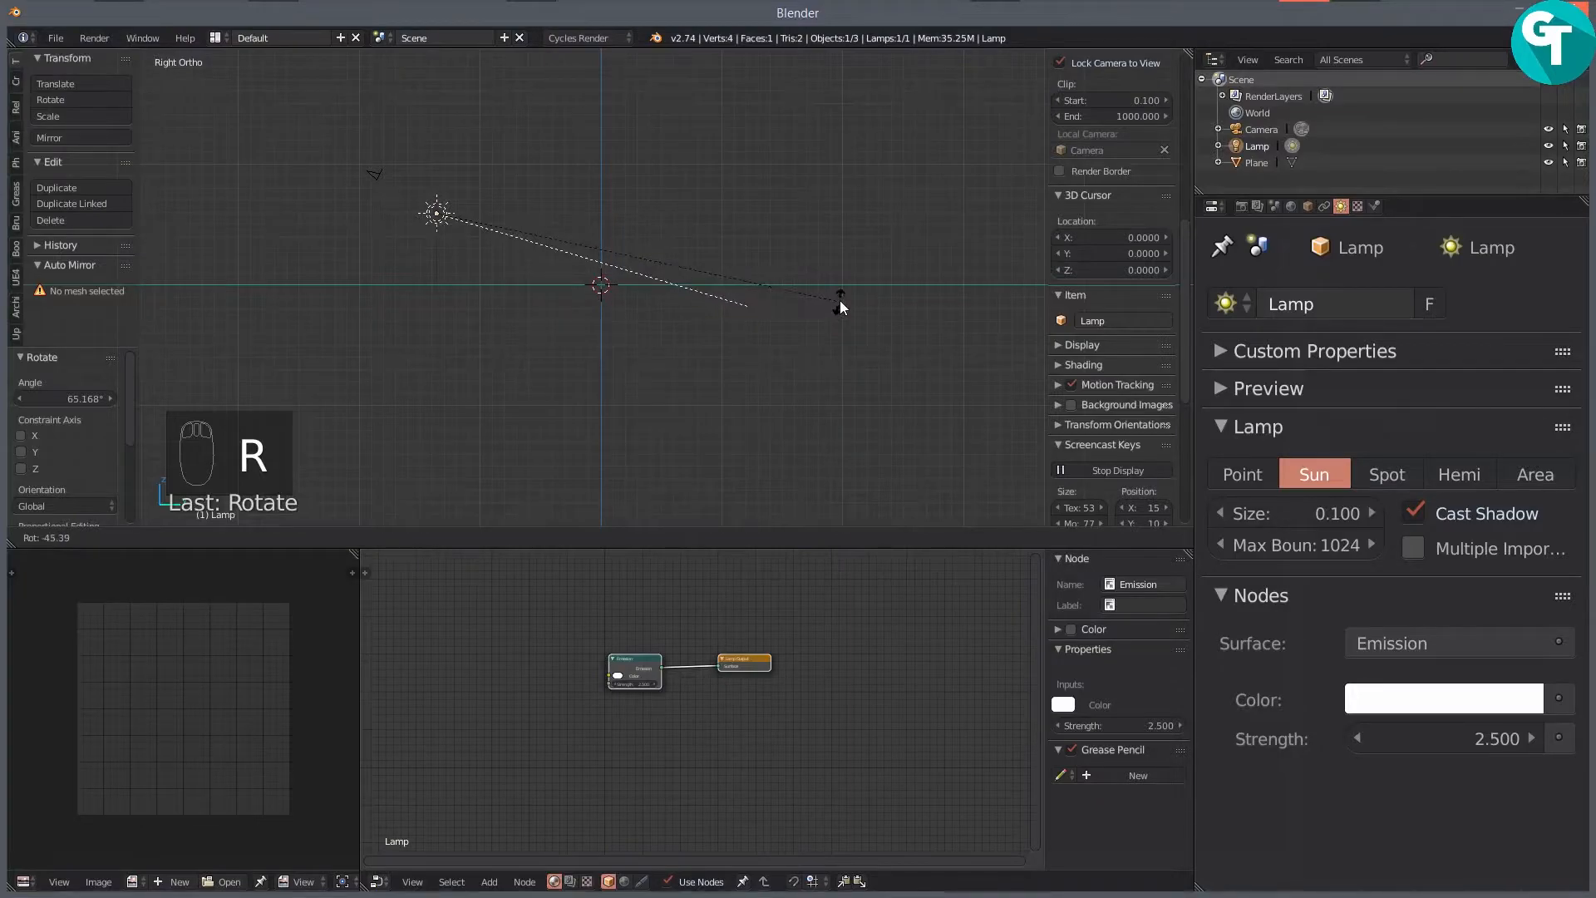
click(841, 301)
Step: Aim the sun lamp across the plane's centre by rotating it about 6° in the front view and about -18° in the top view
key(KP_1)
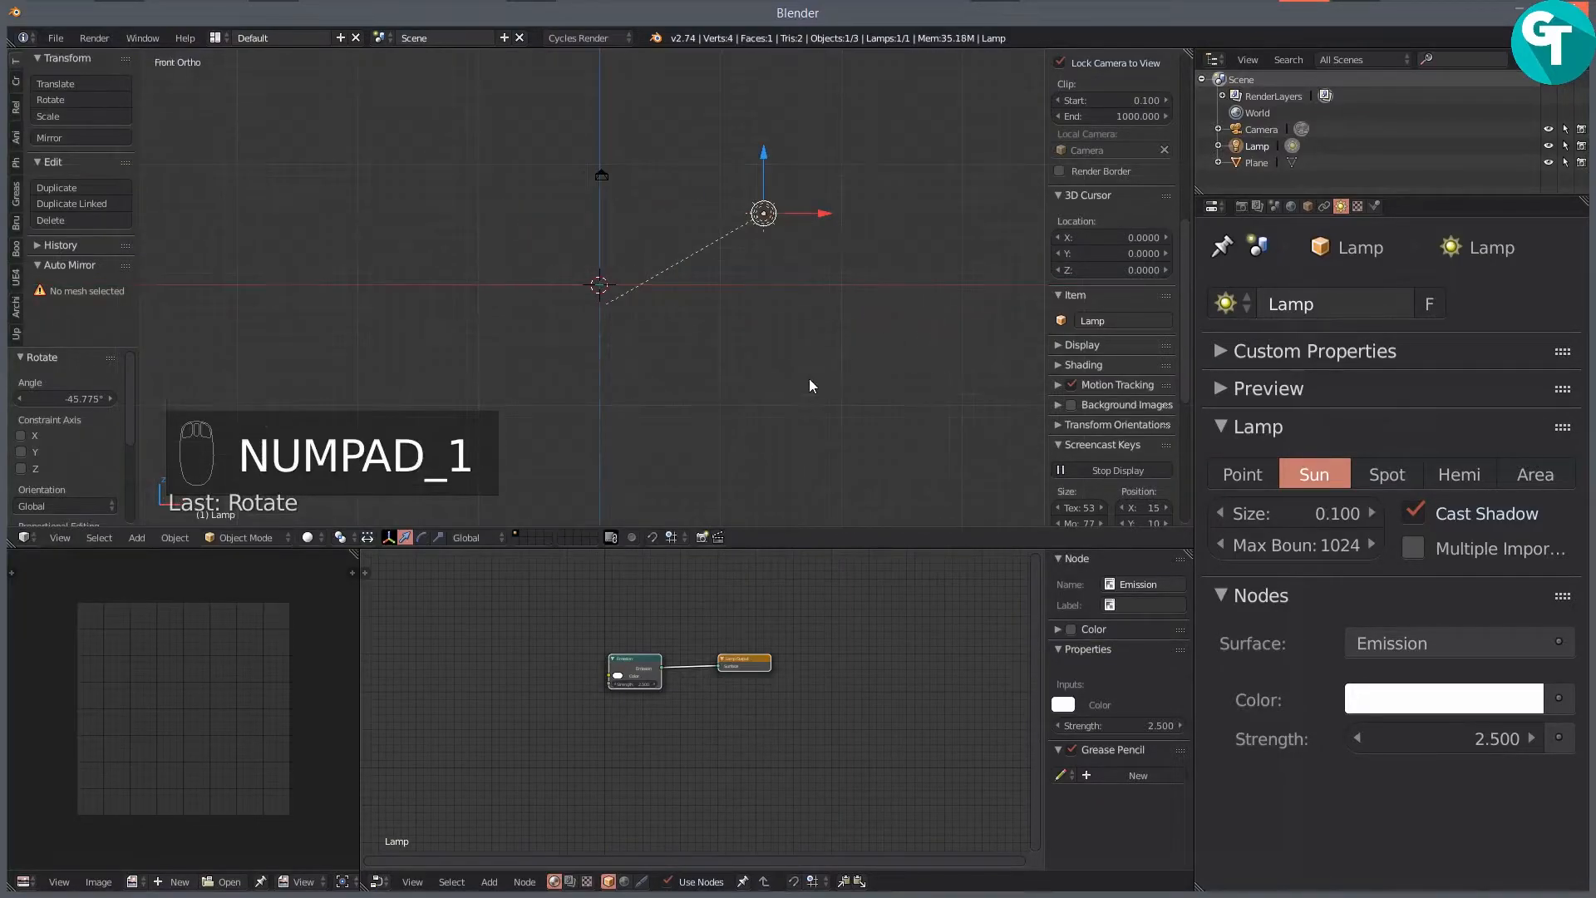
key(r)
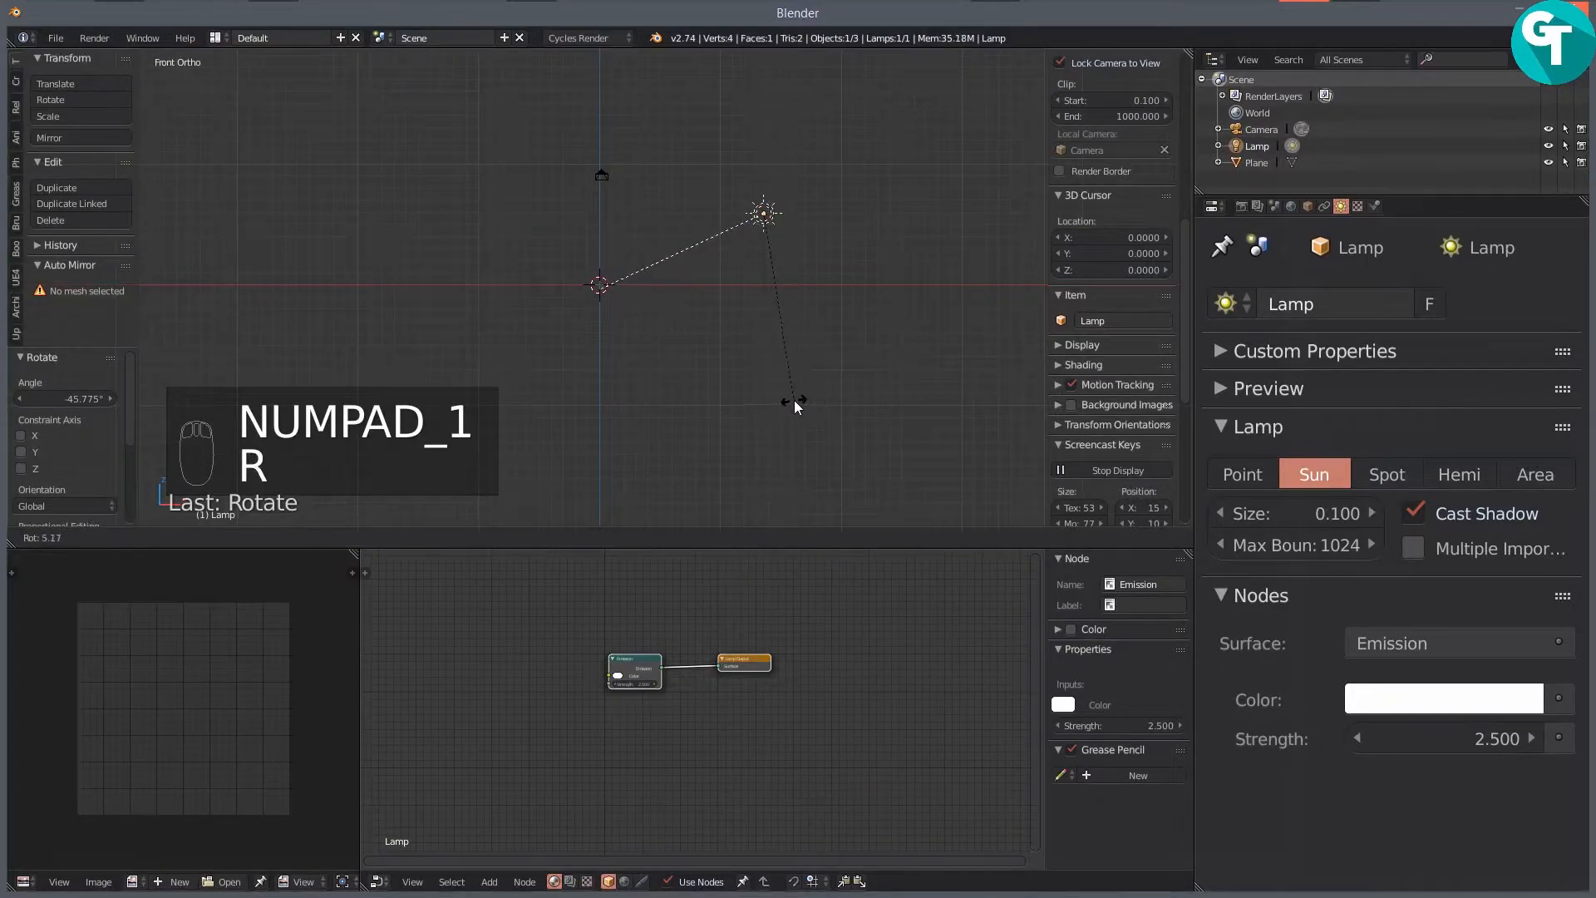
click(790, 402)
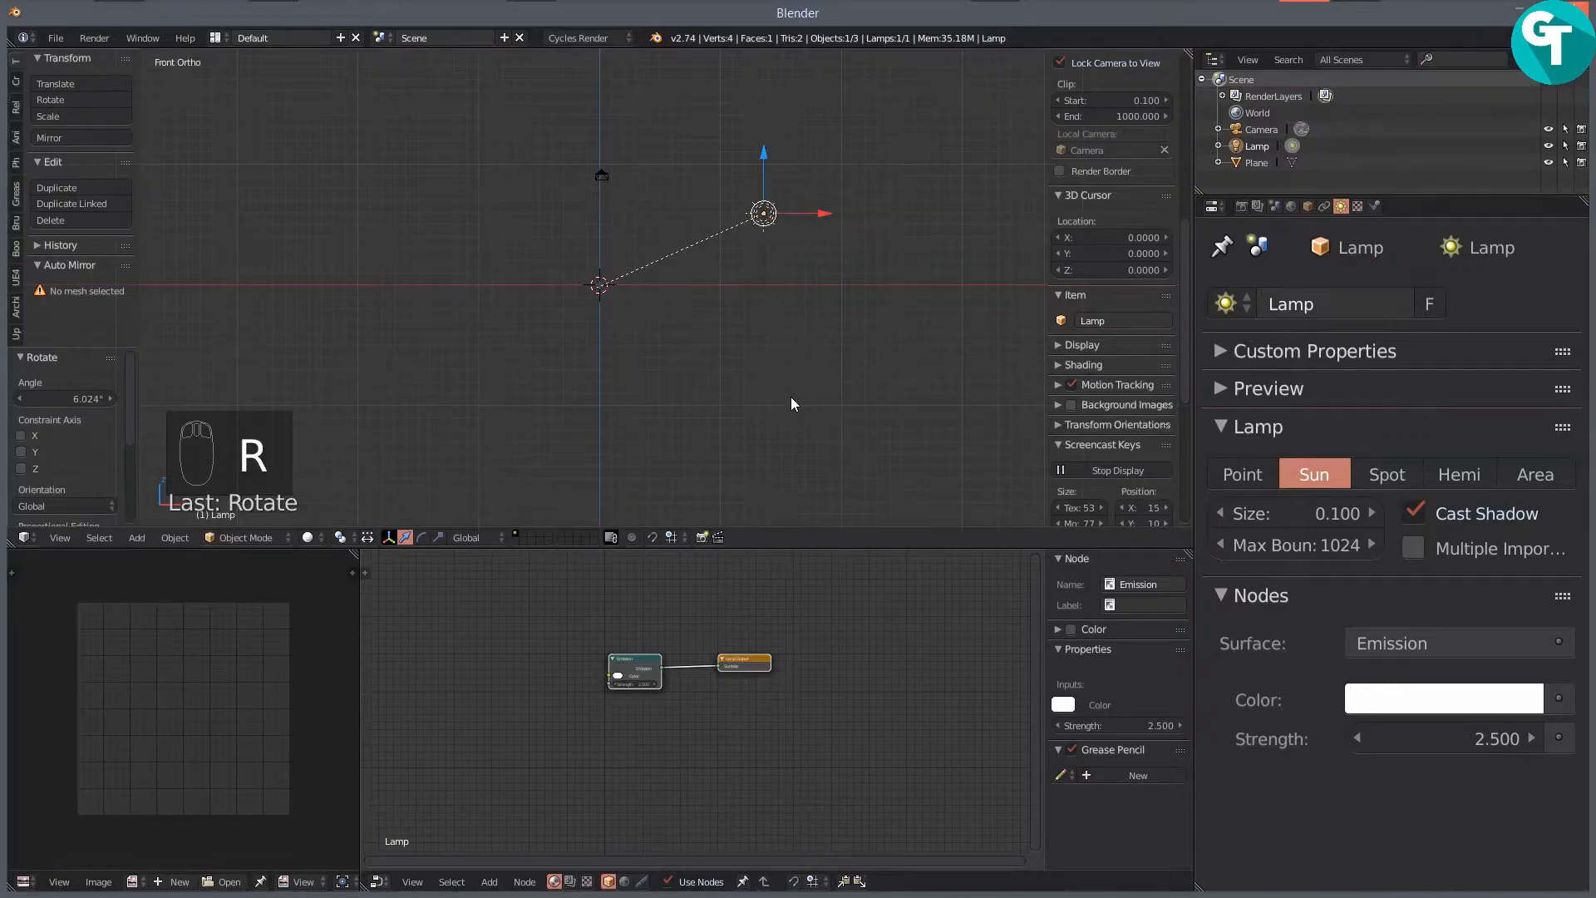
key(KP_7)
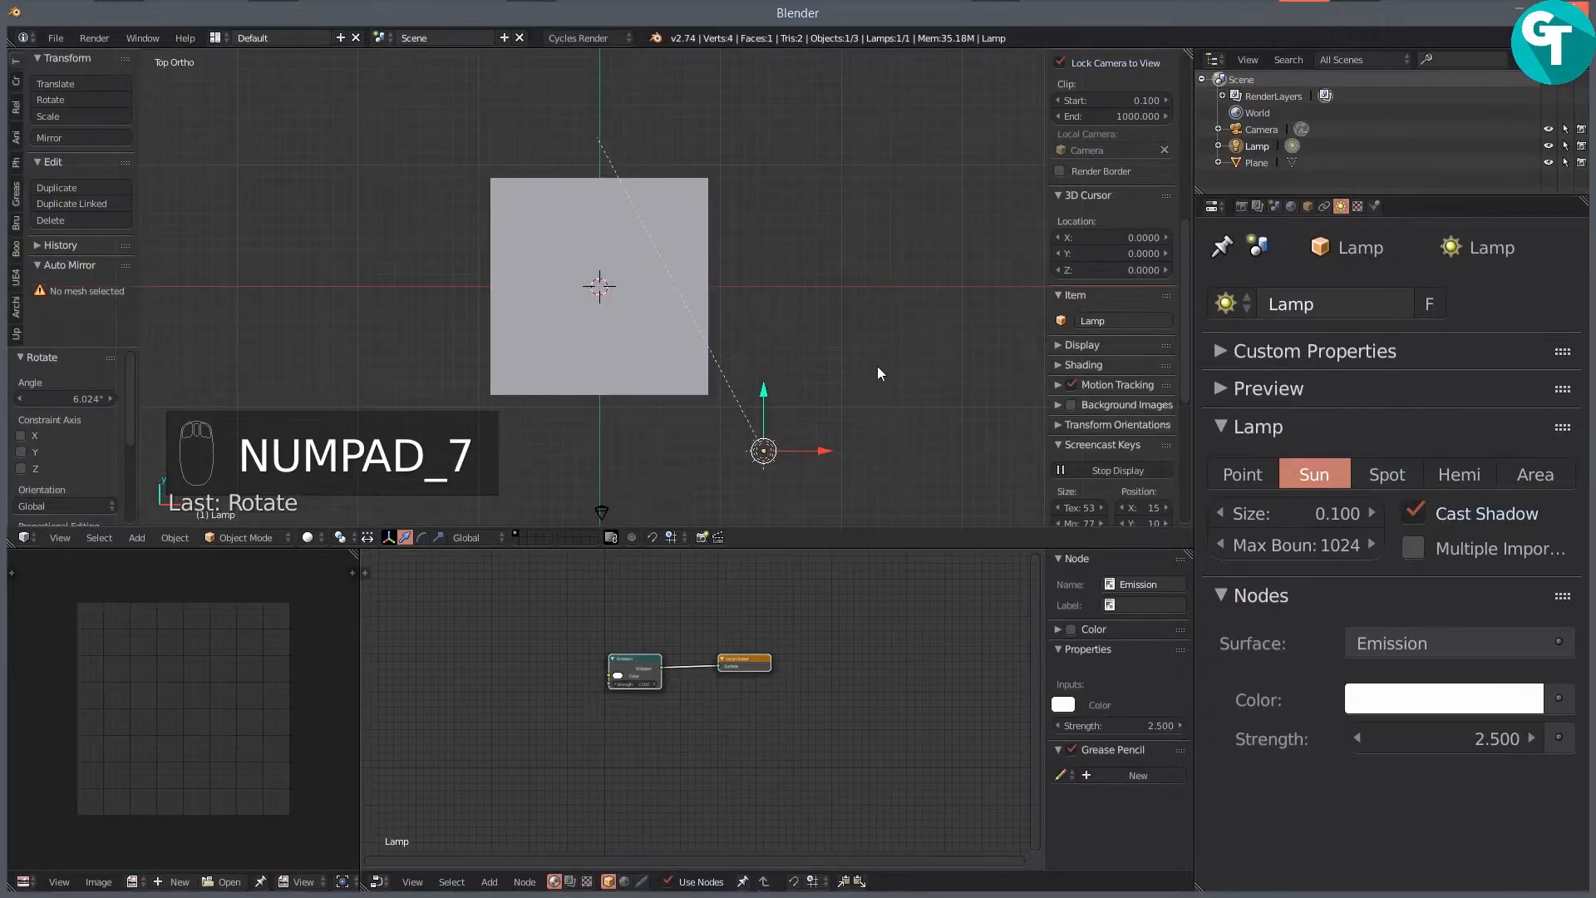
key(r)
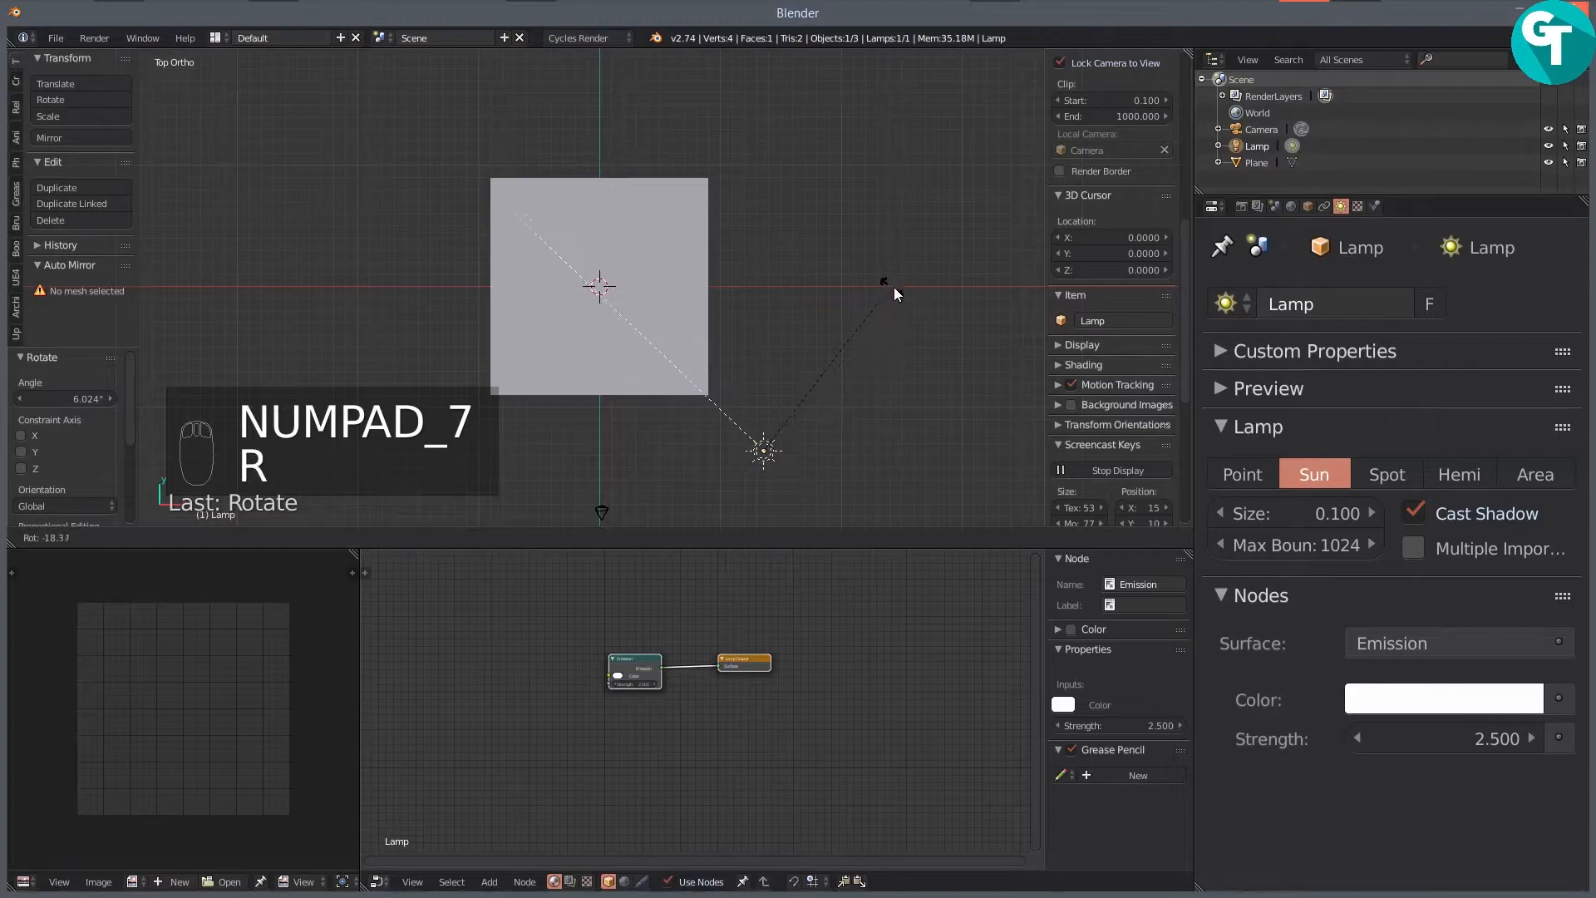
click(891, 288)
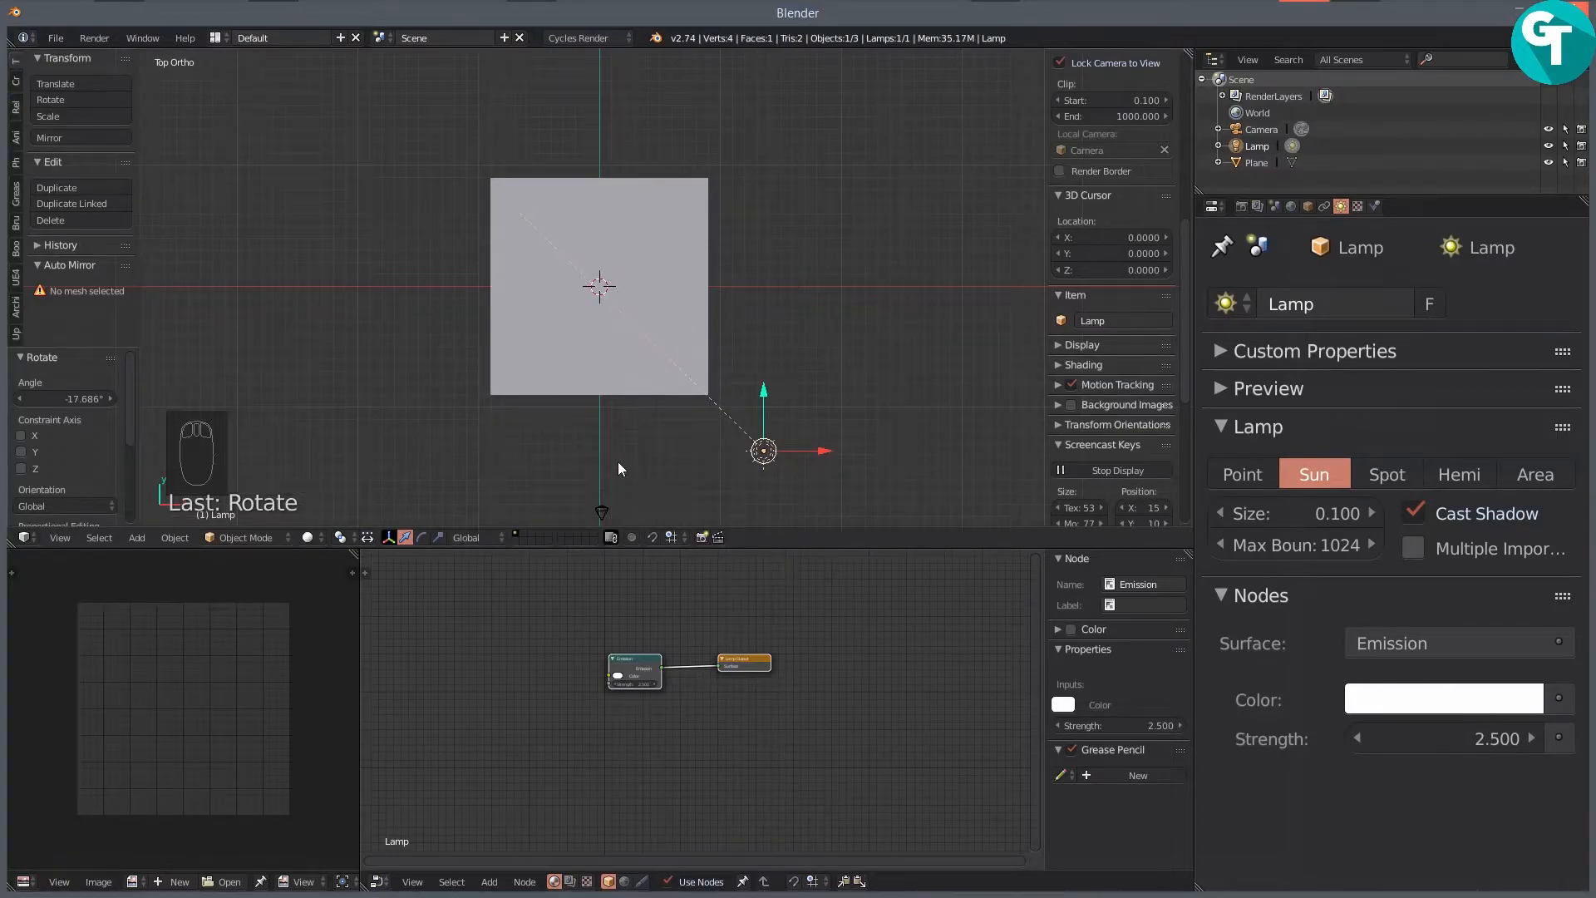
Step: Return to the camera view, select the plane and switch the viewport to Material shading
key(KP_0)
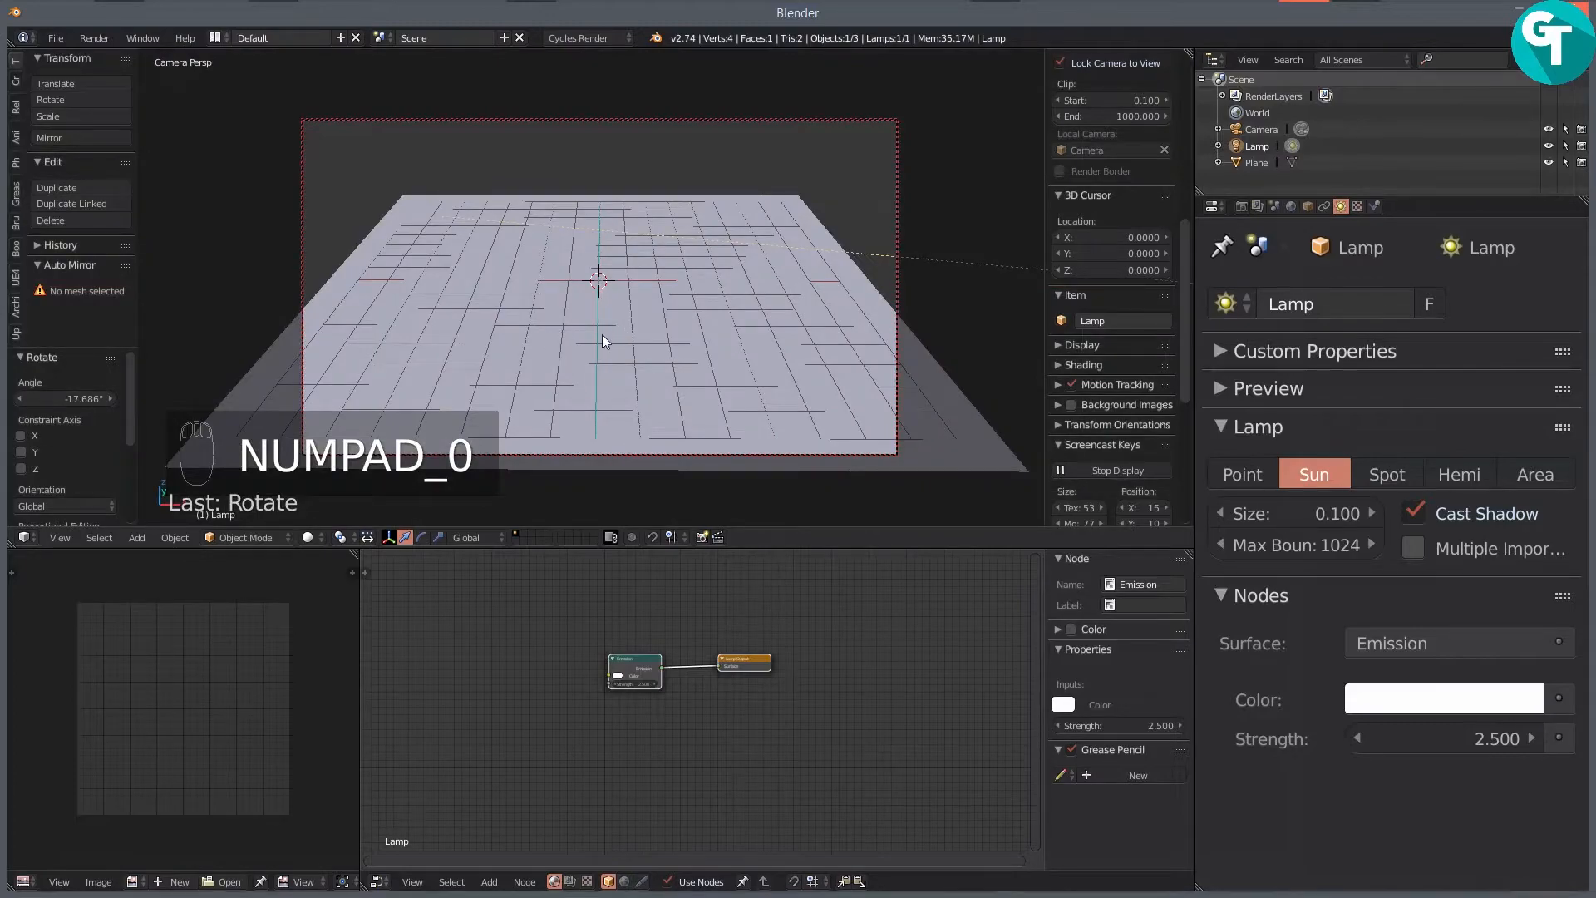
click(600, 356)
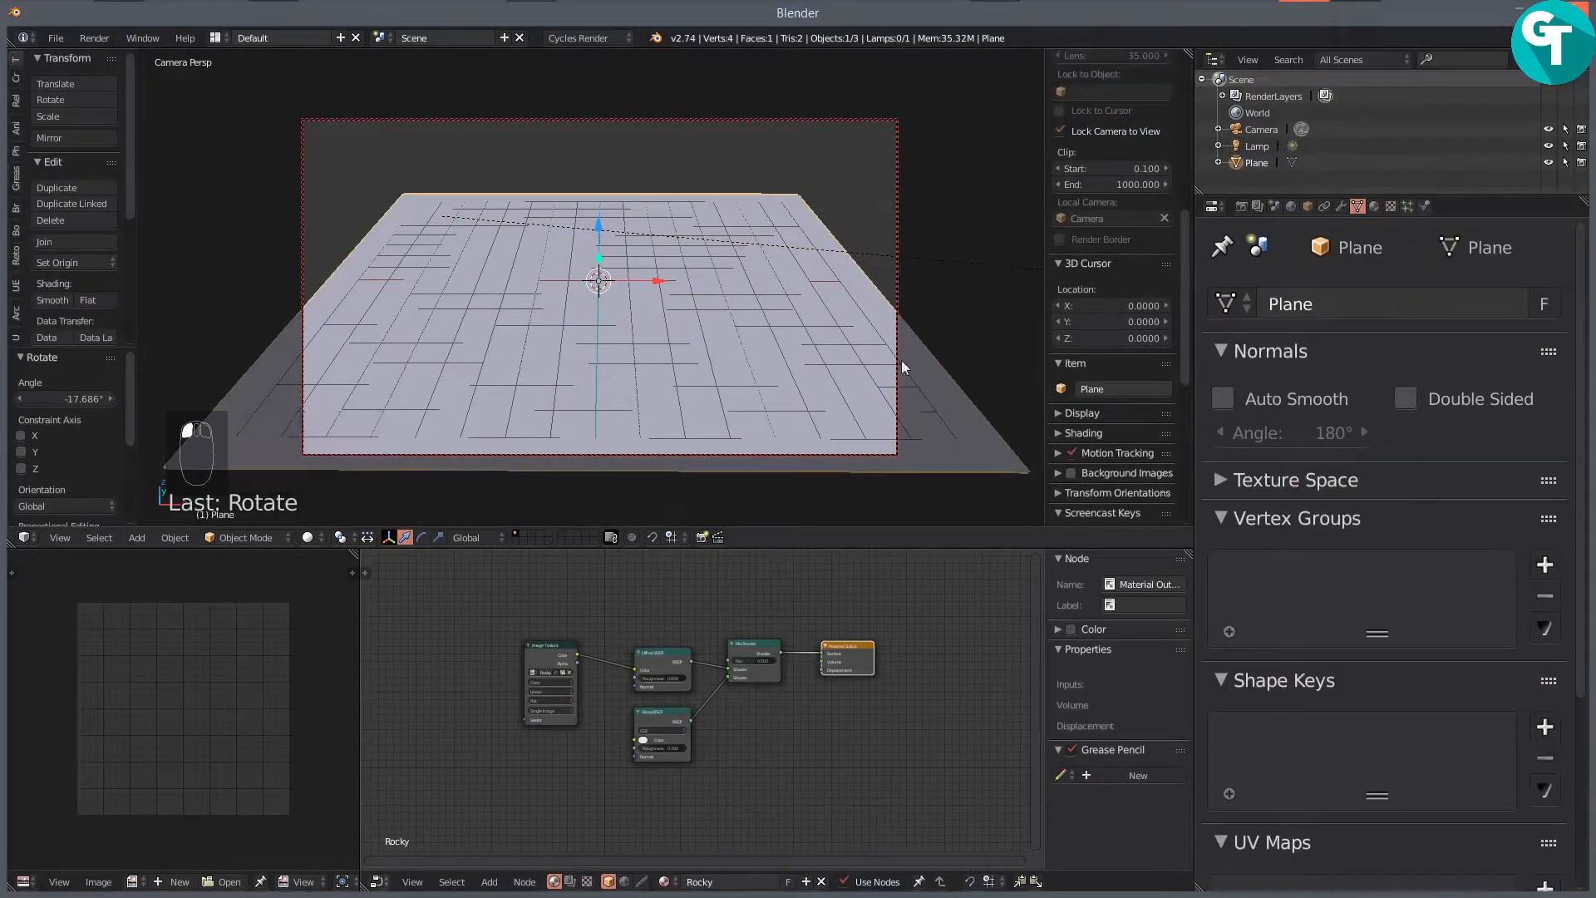
key(z)
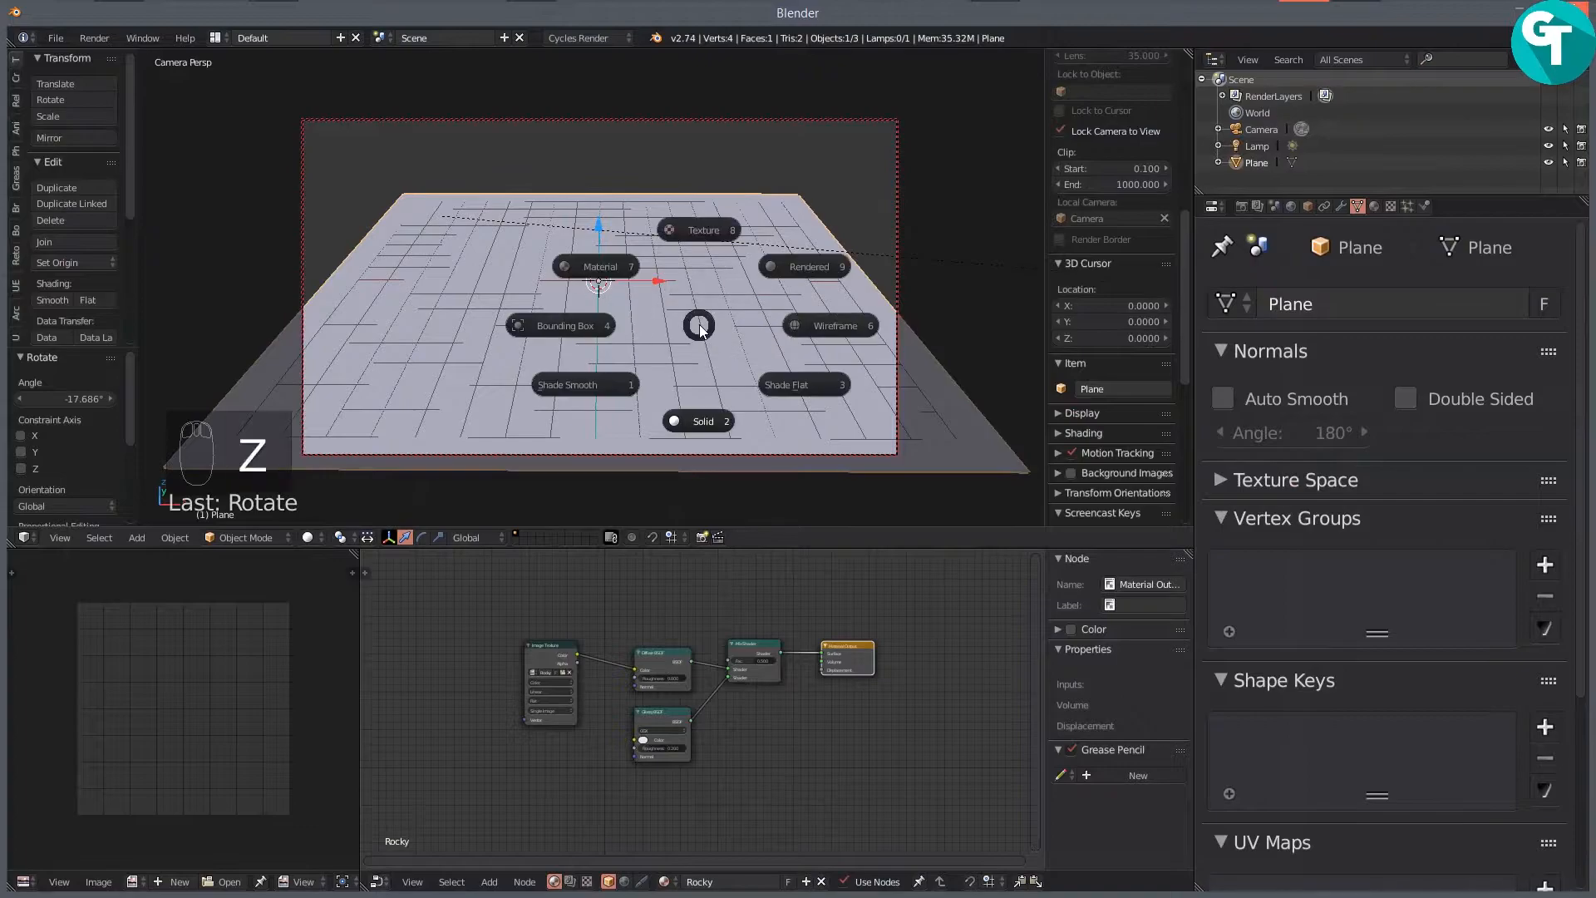
click(635, 292)
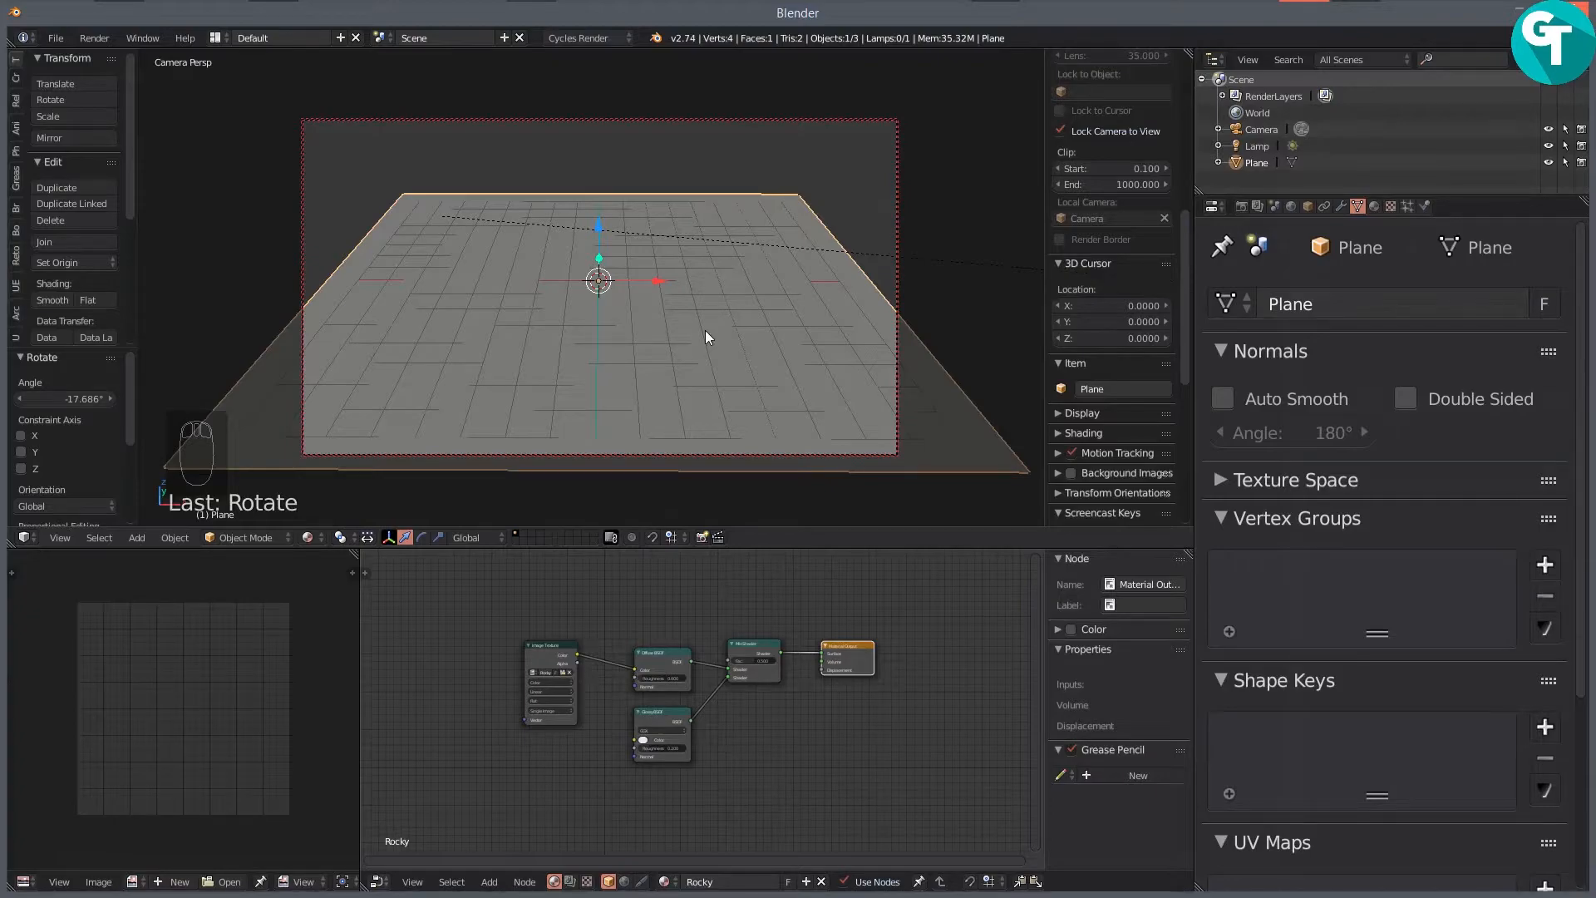
Step: Unwrap the plane's whole mesh in Edit Mode and return to Object Mode
key(Tab)
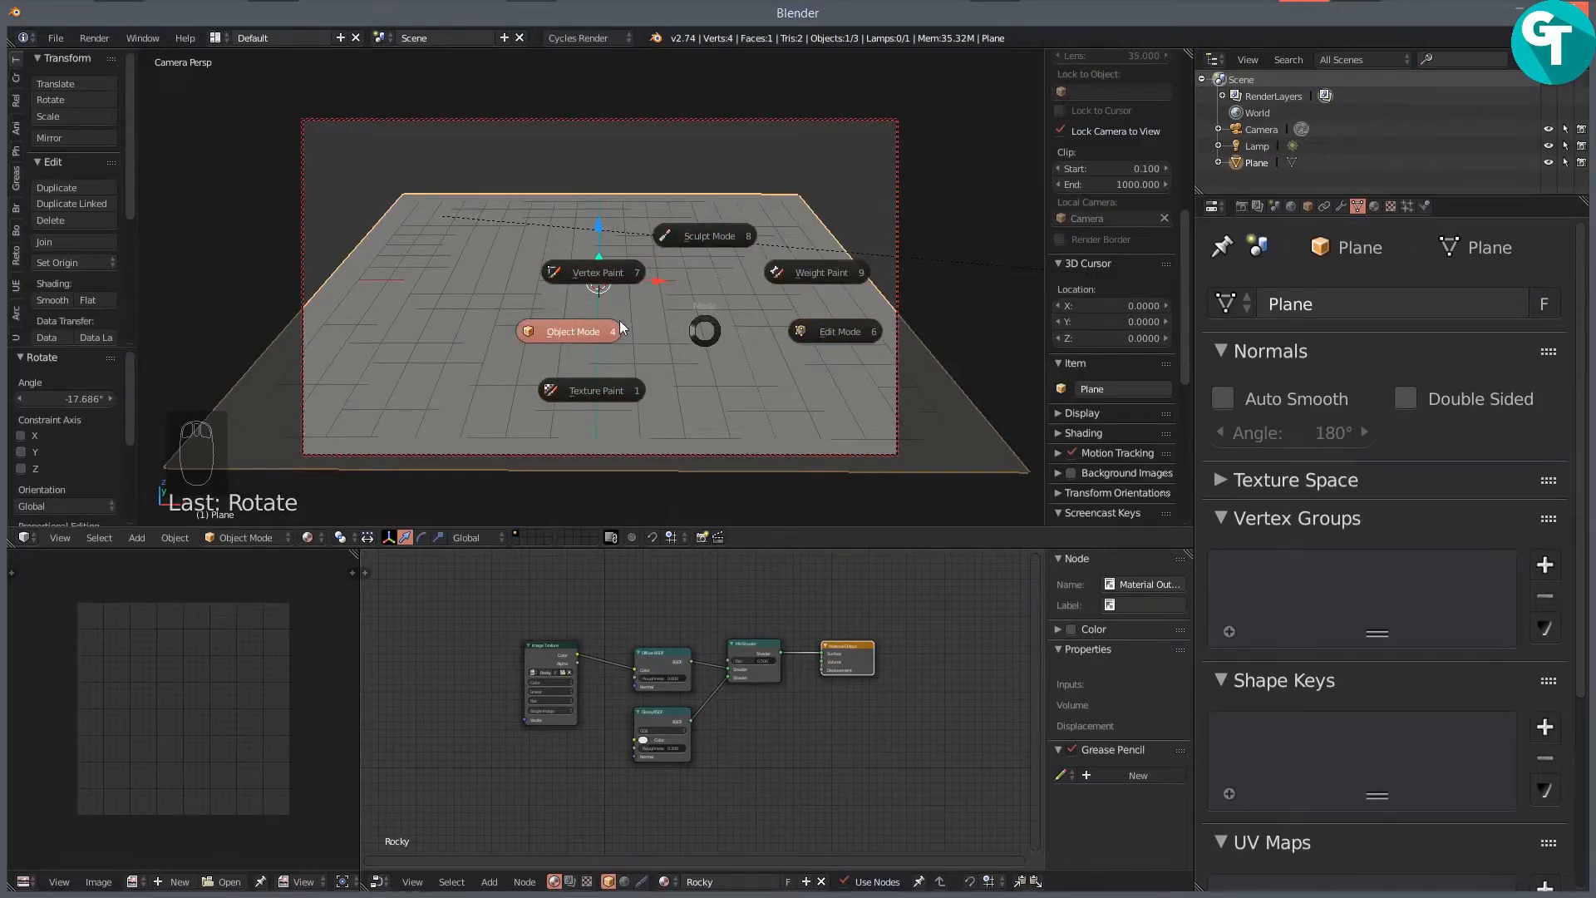
click(846, 332)
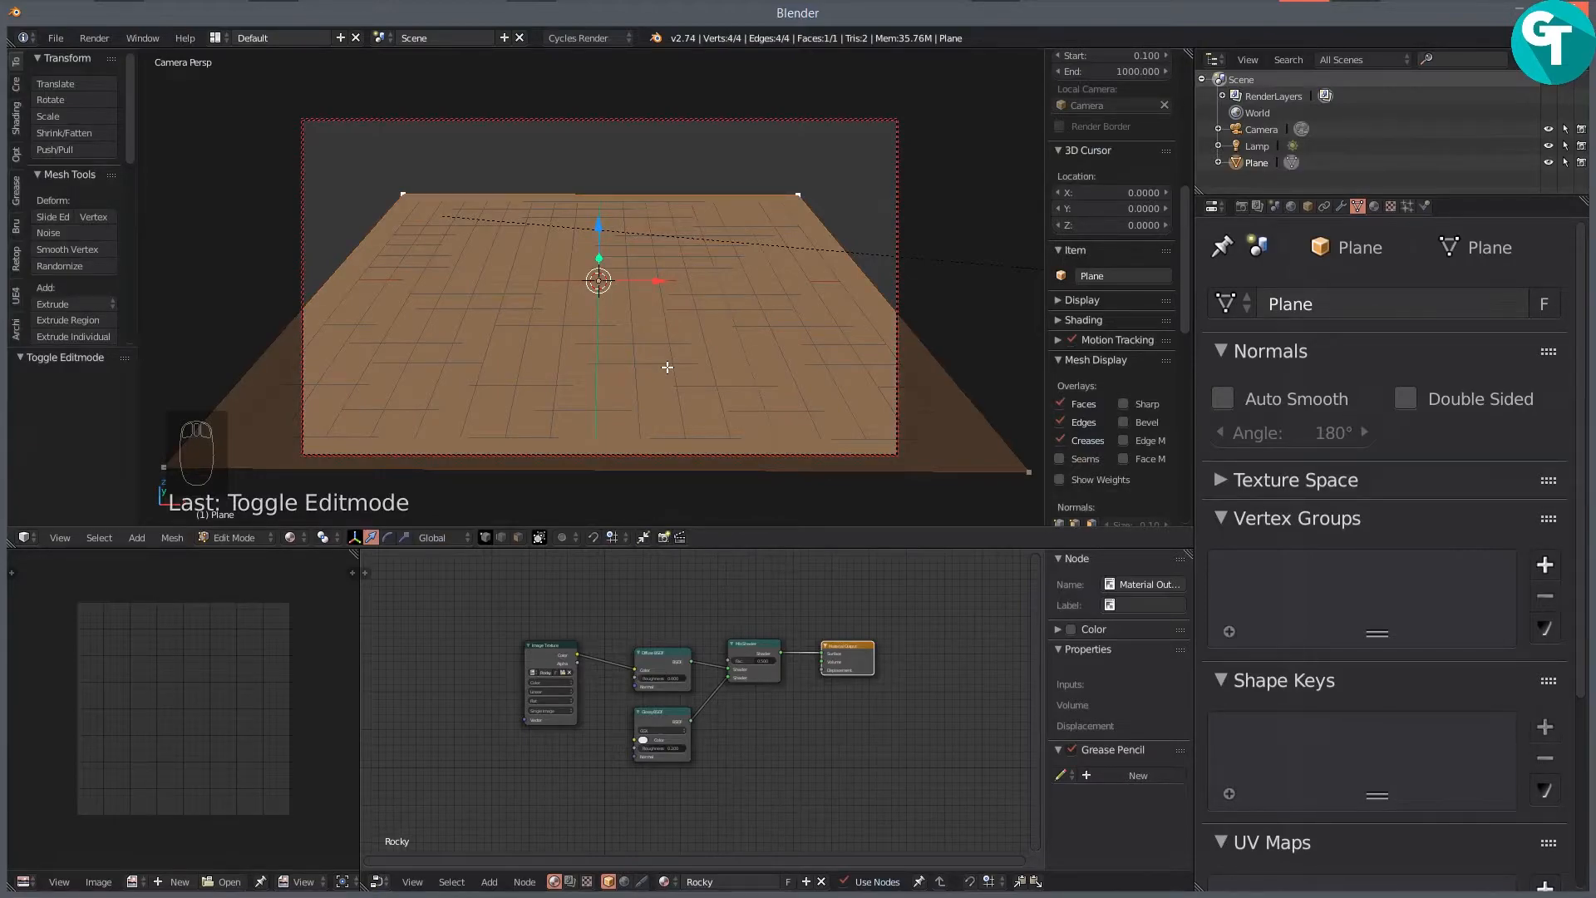
key(a)
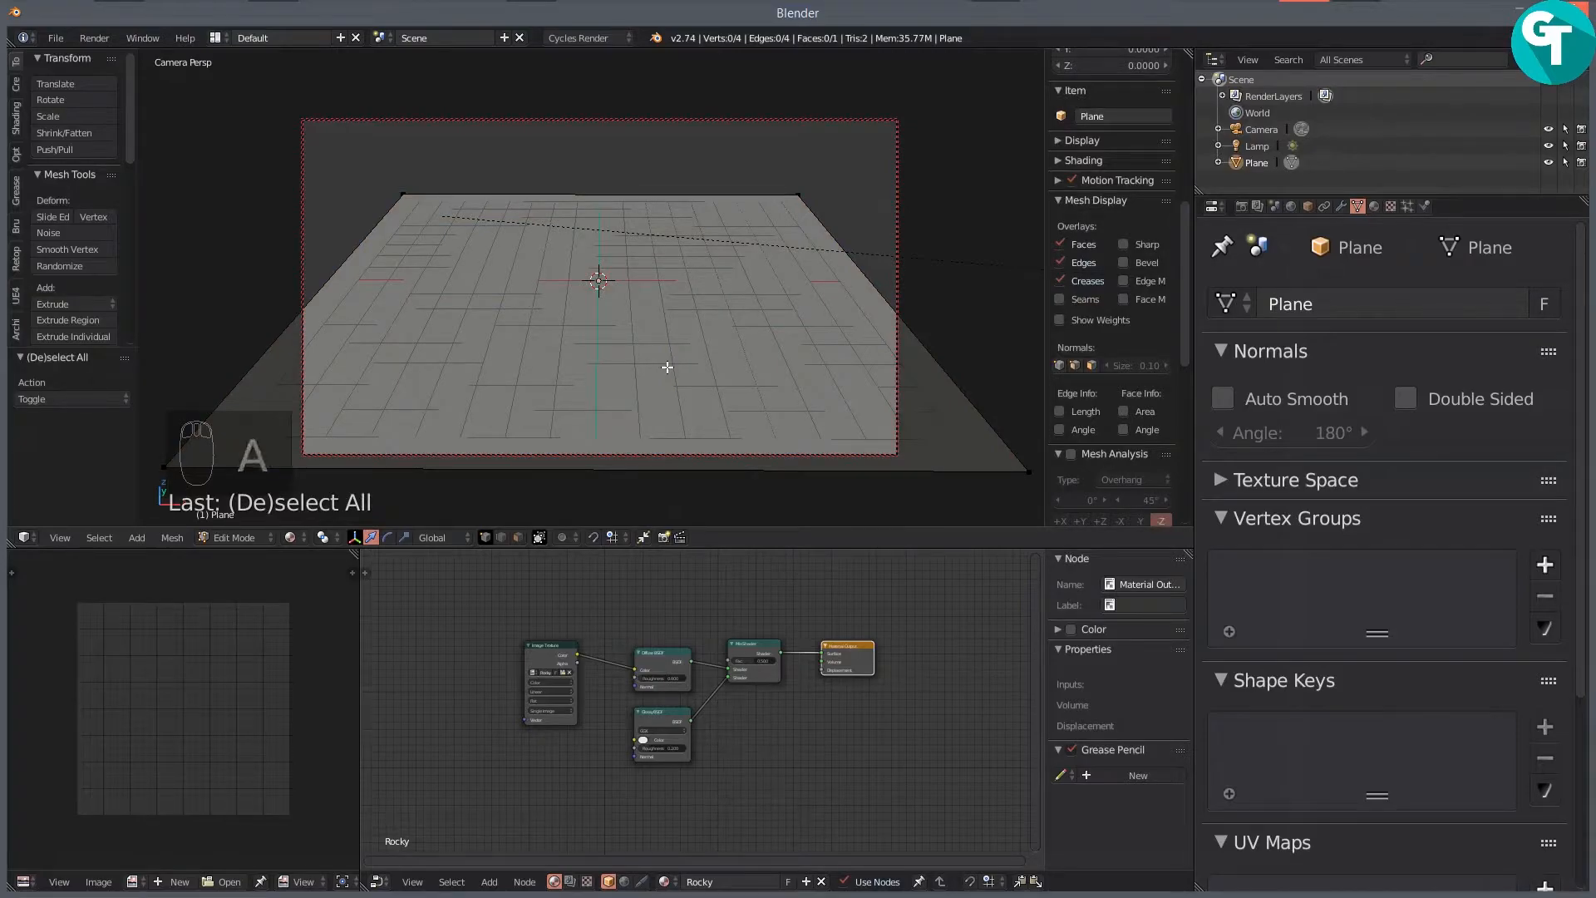
key(a)
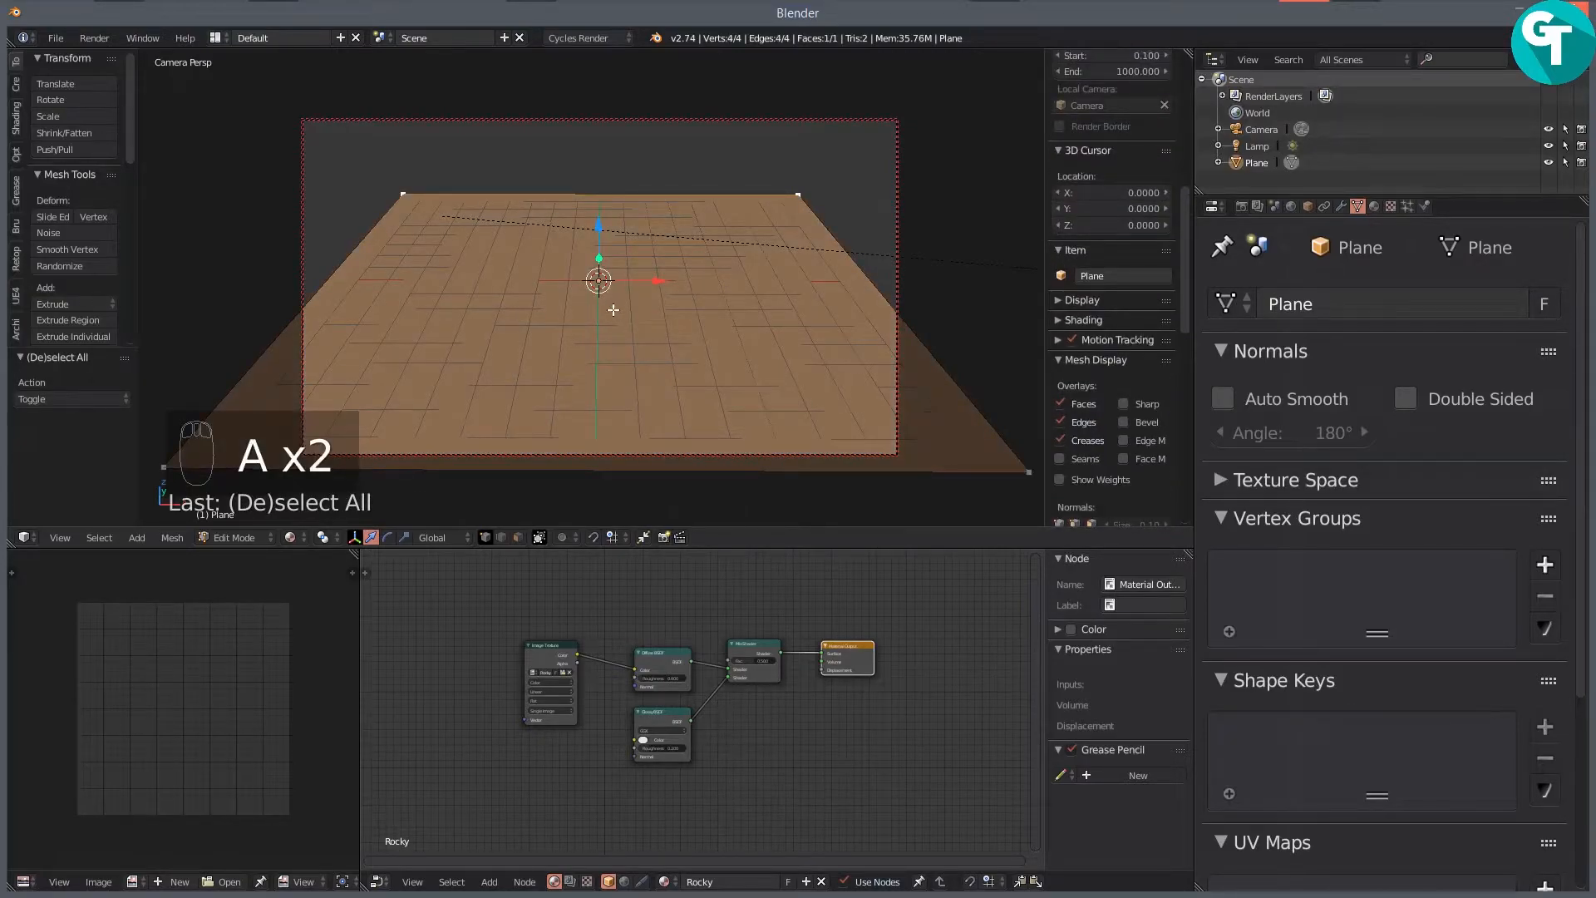
key(u)
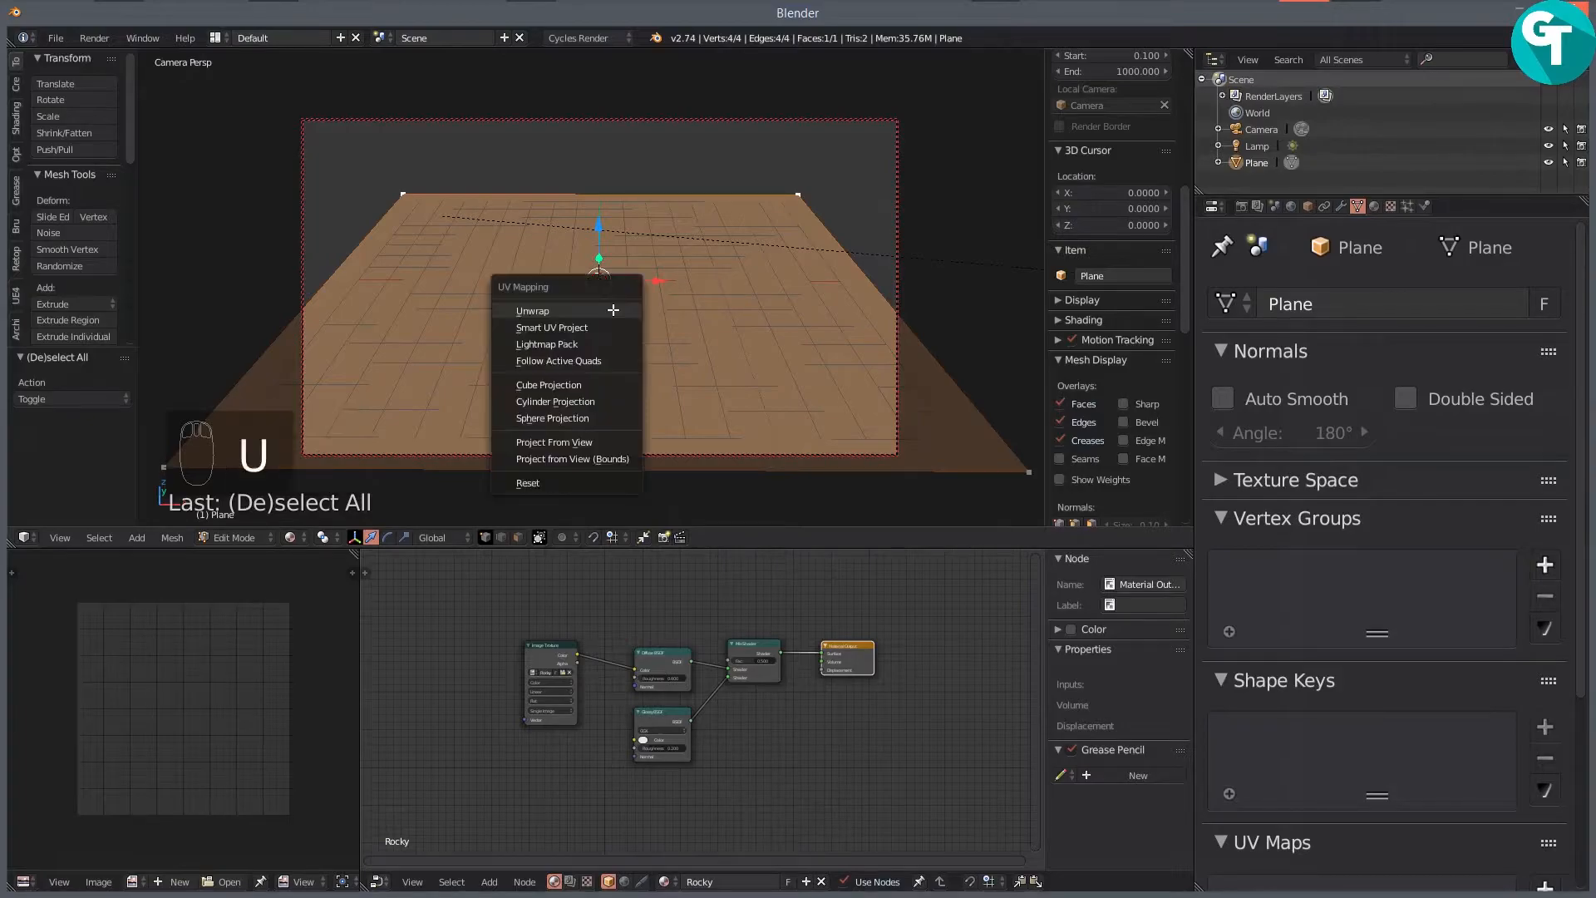
click(557, 313)
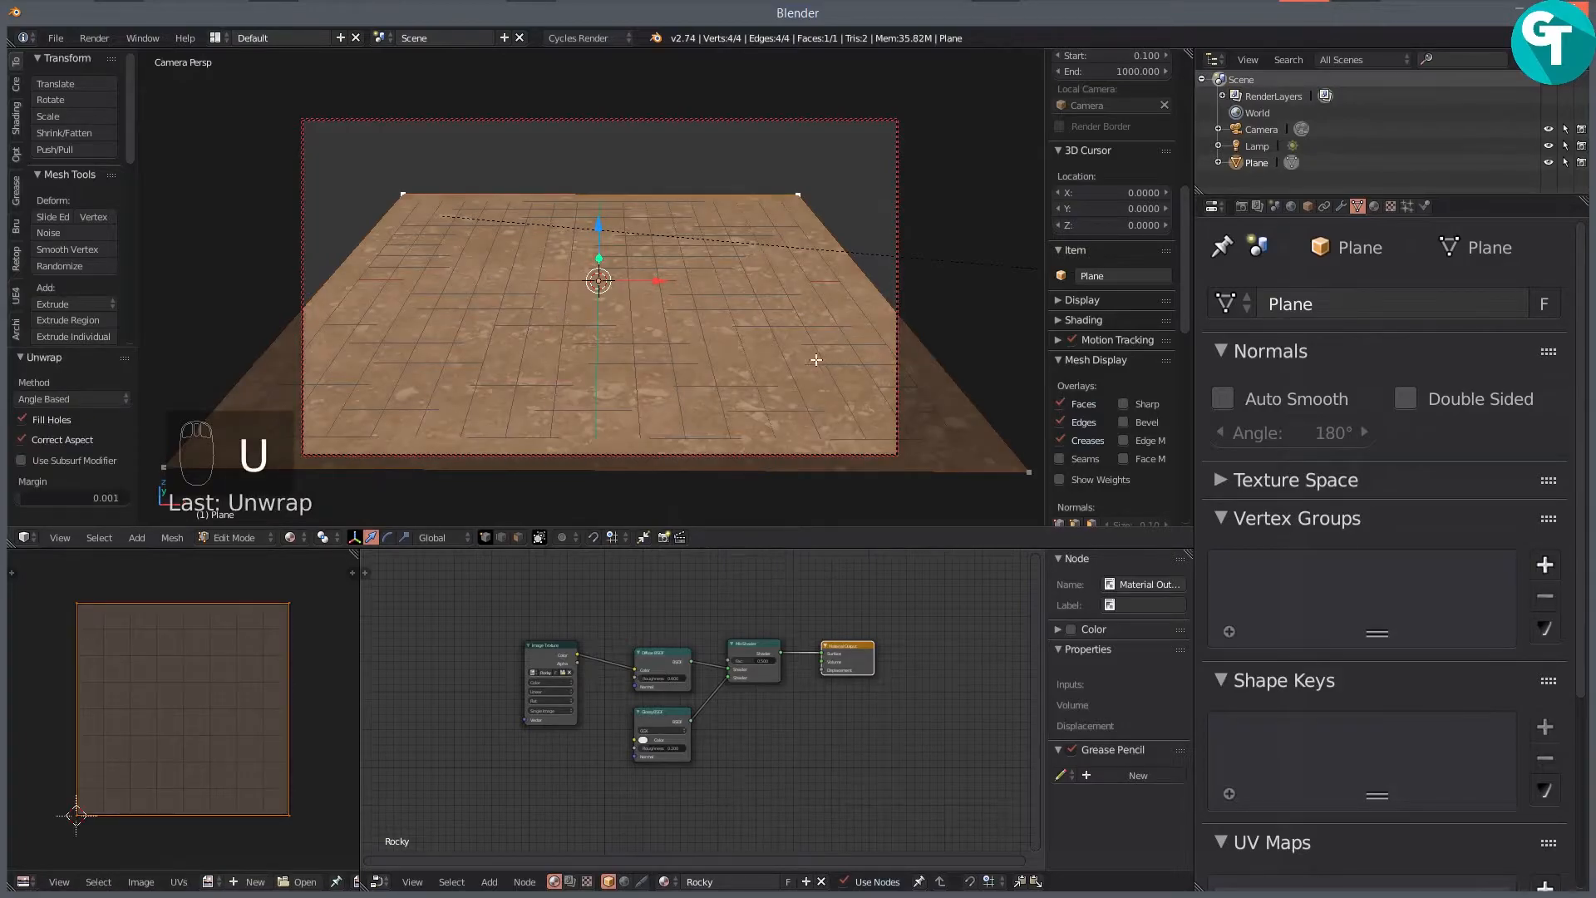
key(Tab)
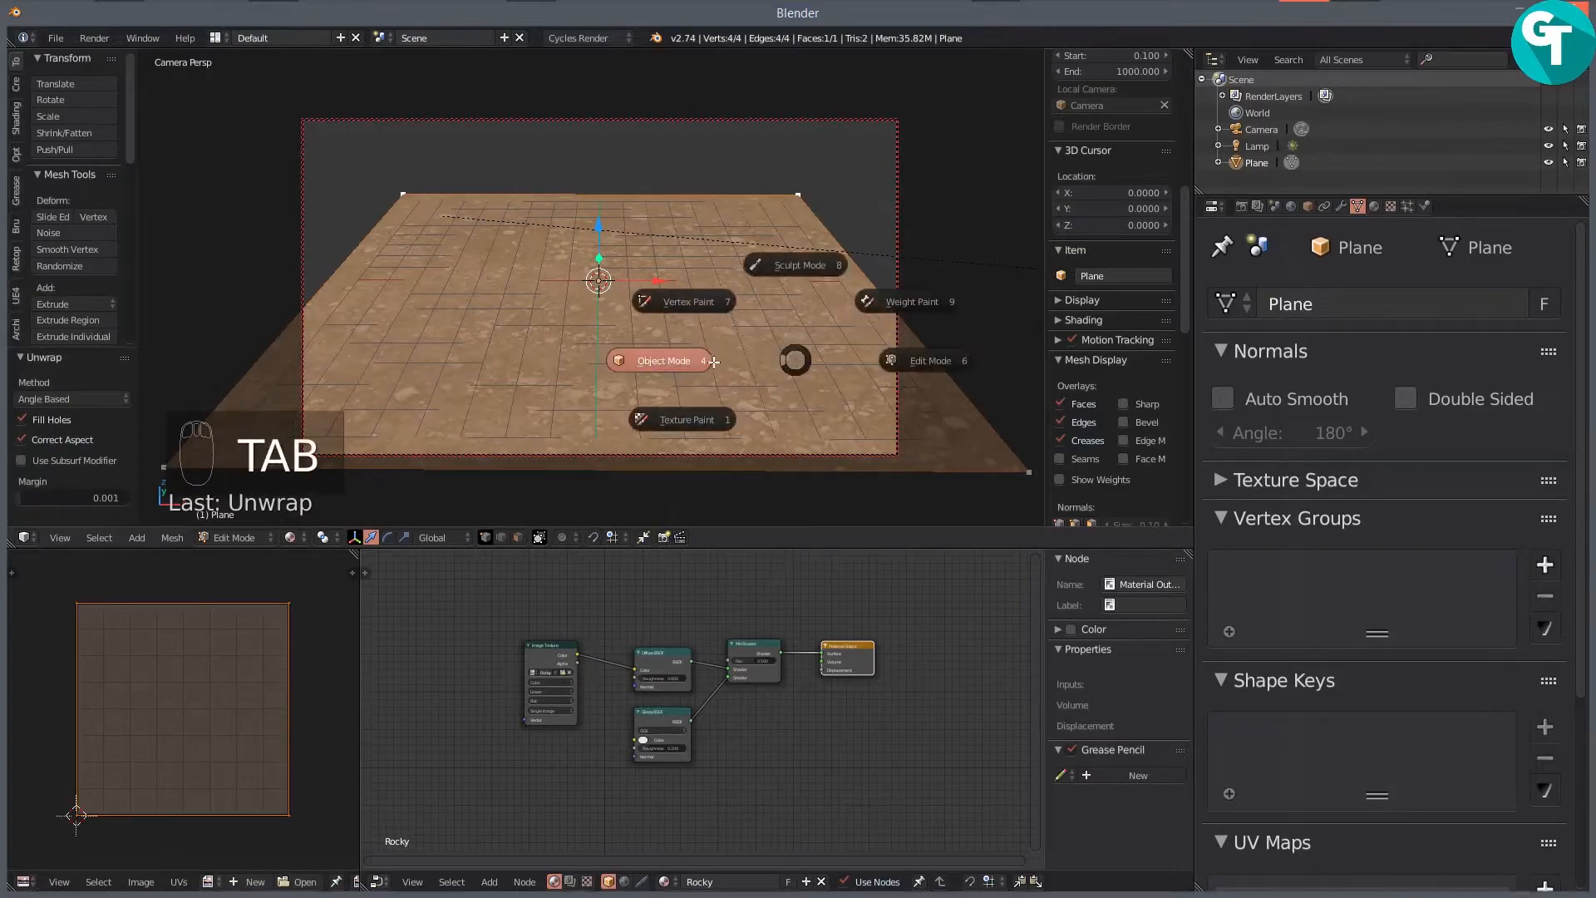
click(723, 363)
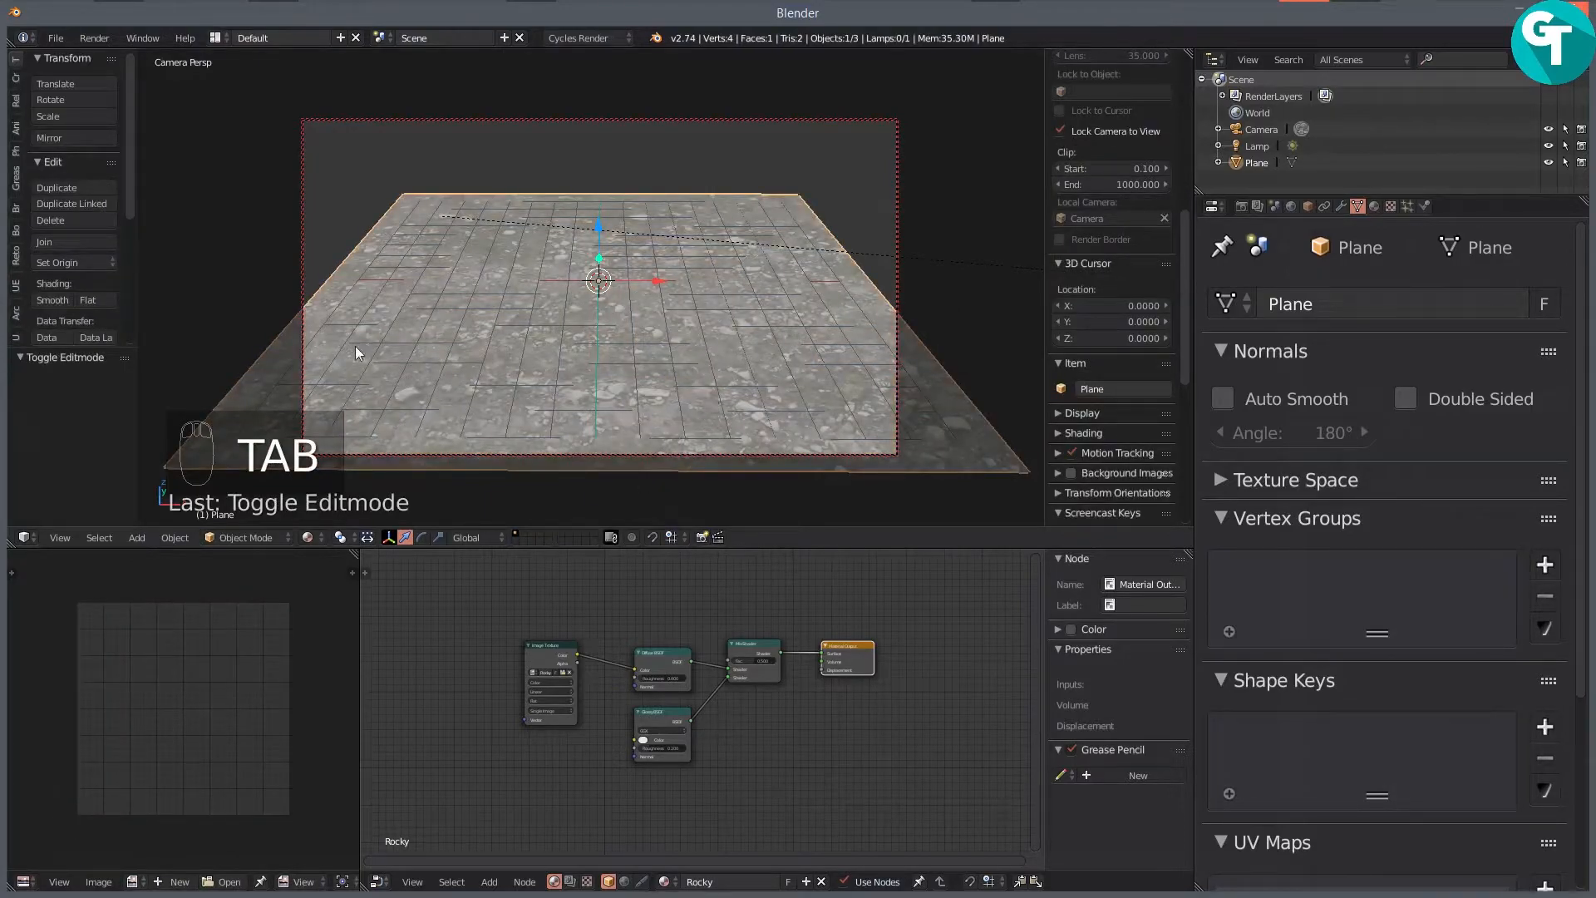
Step: Reframe the camera closer over the plane from a raised, slightly turned angle so the ground fills the frame
scroll(659, 383, up, 2)
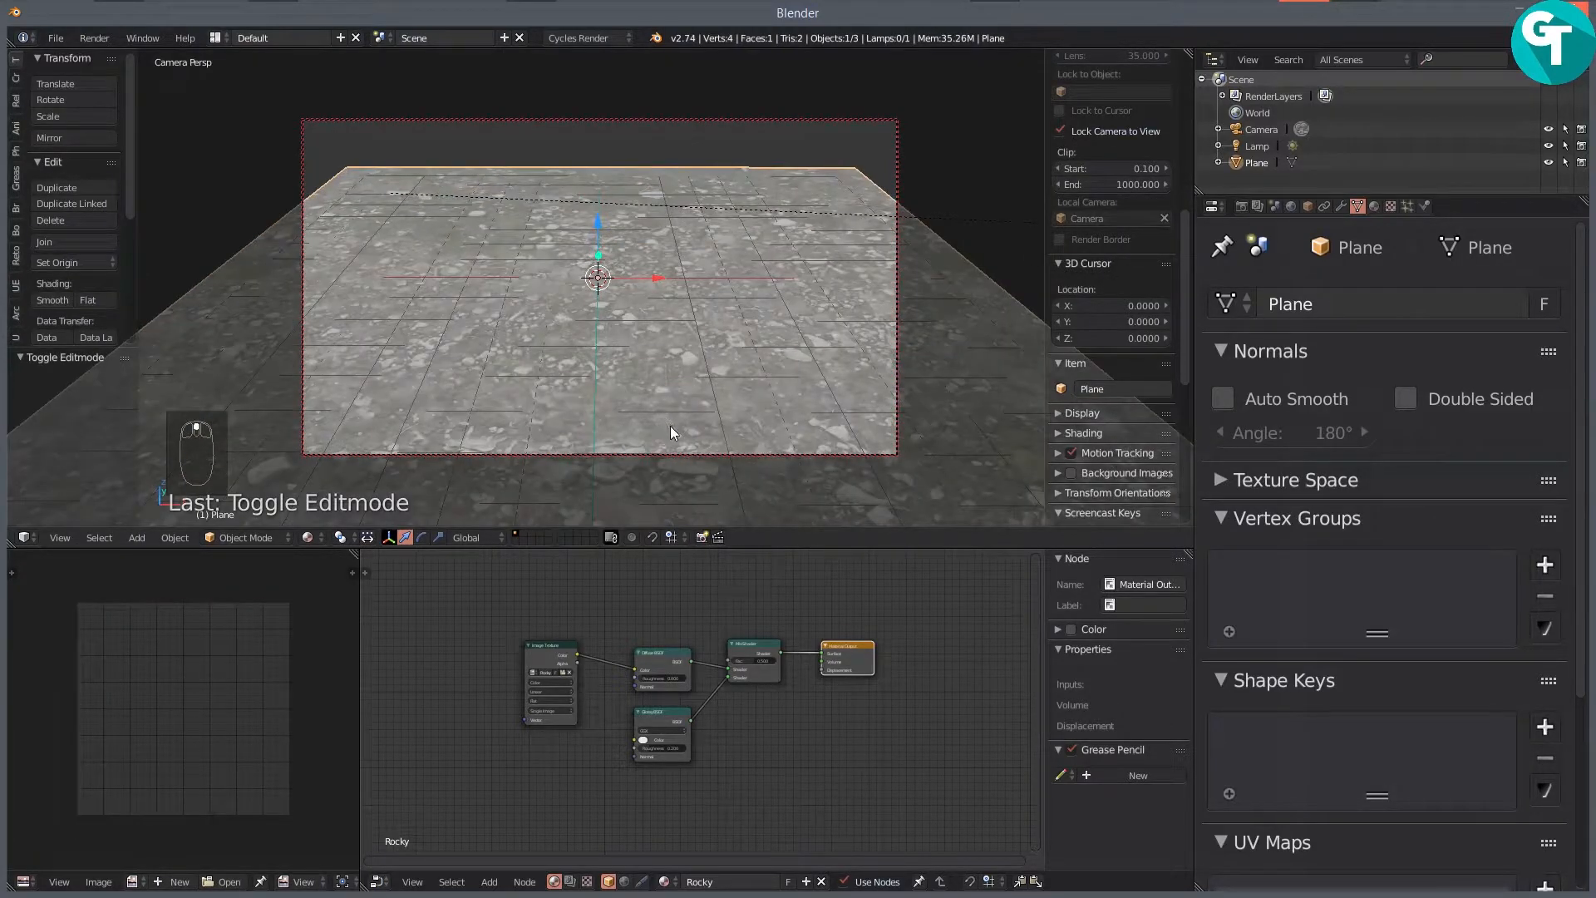
scroll(670, 426, up, 5)
scroll(734, 389, down, 4)
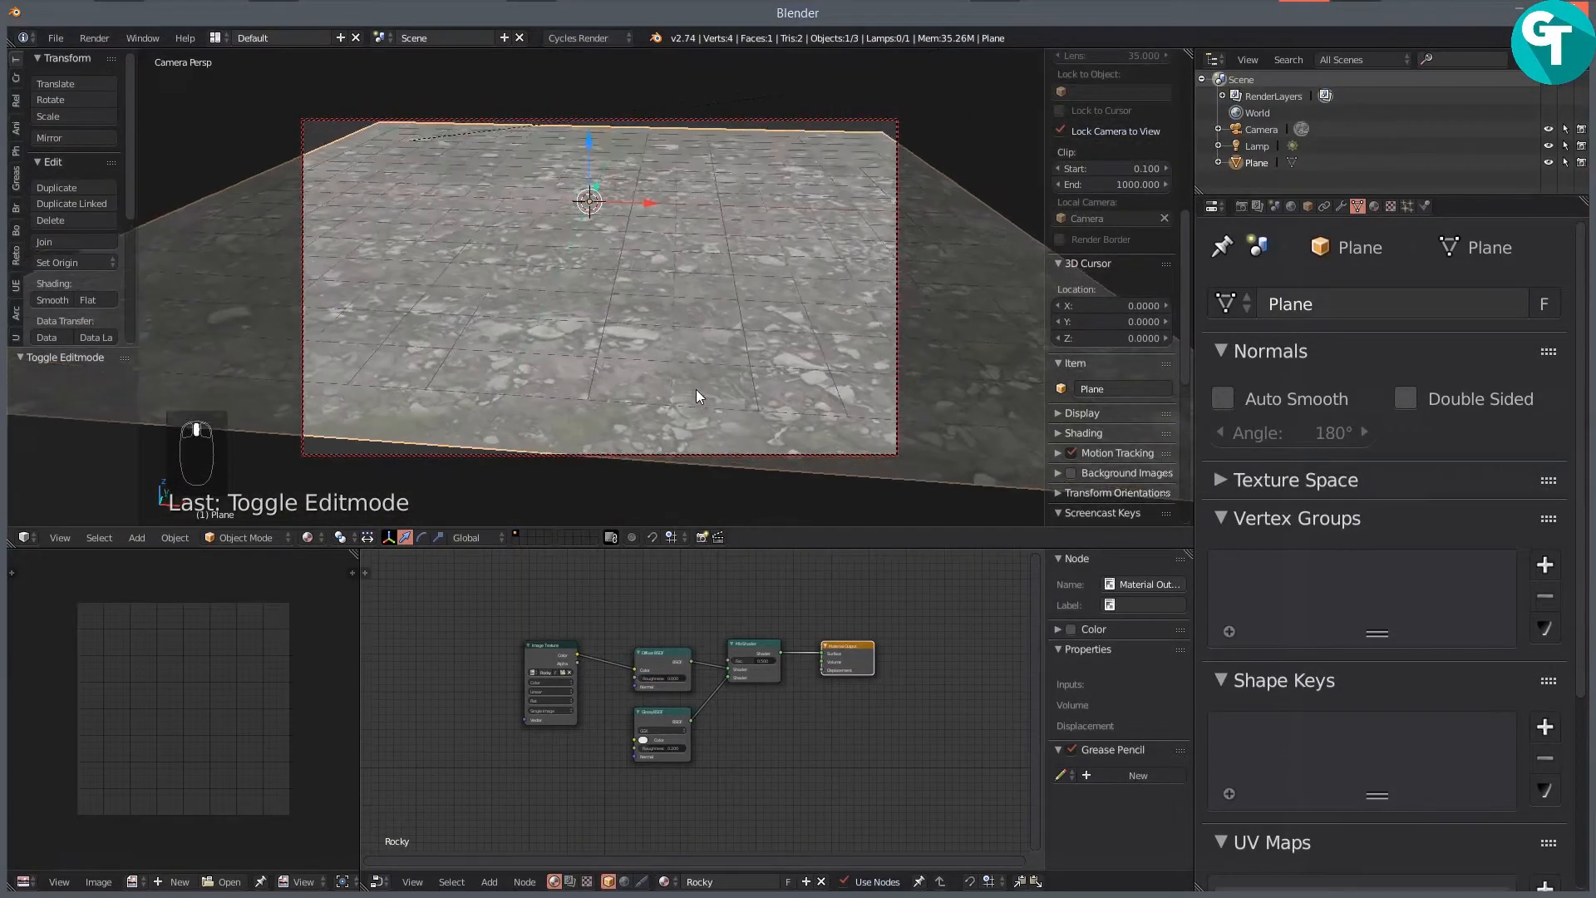
scroll(696, 388, down, 4)
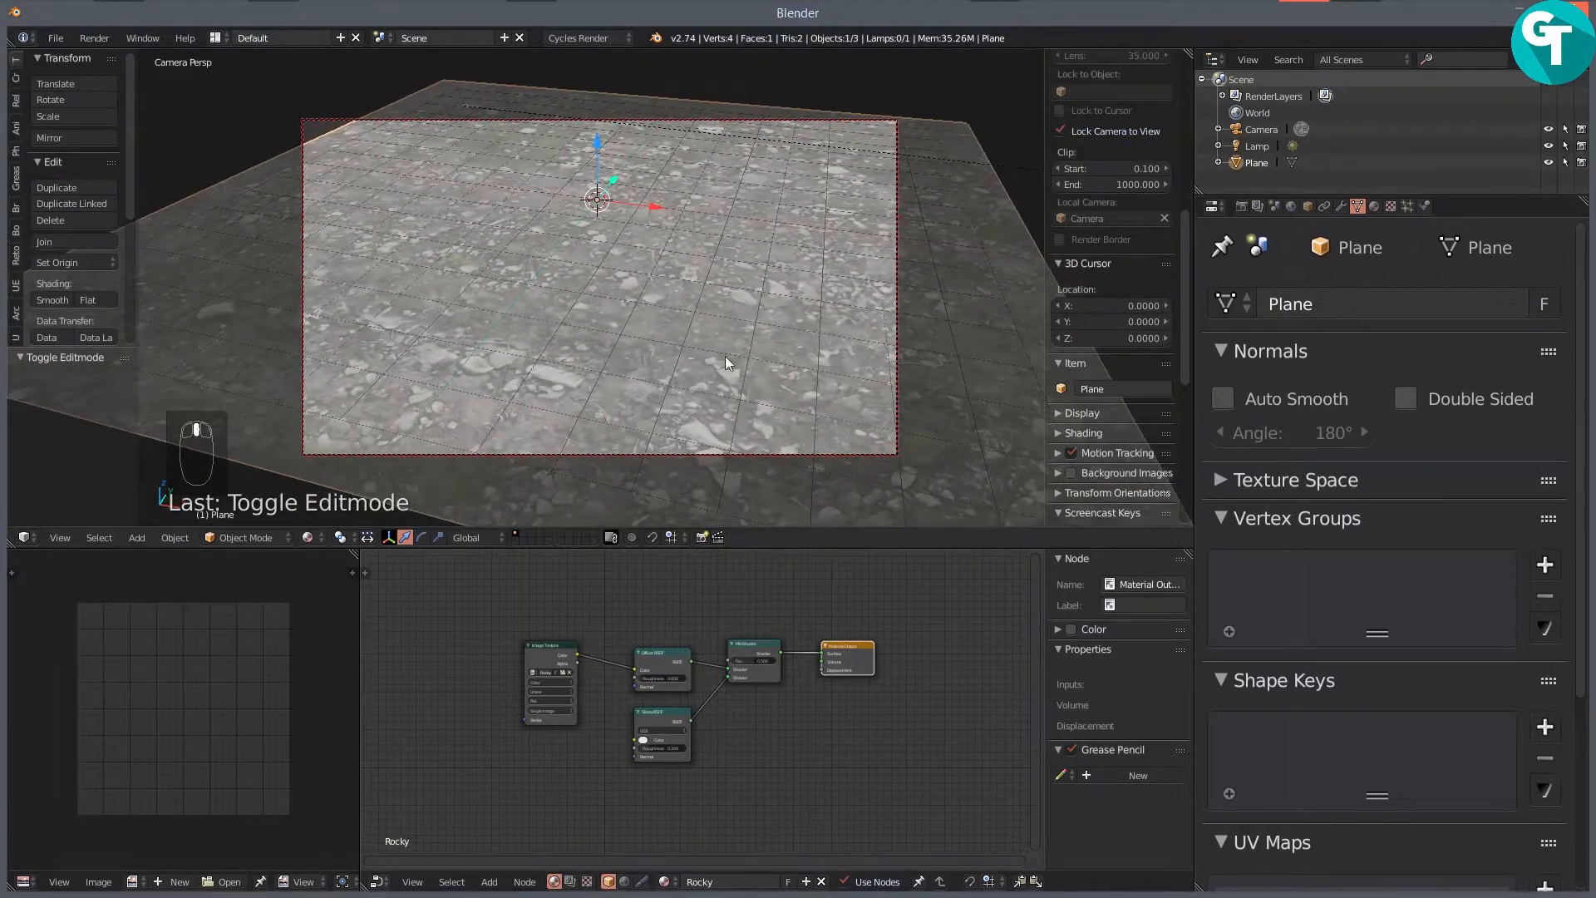
Step: Add a second Image Texture node above the existing one in the Rocky material
scroll(731, 735, down, 3)
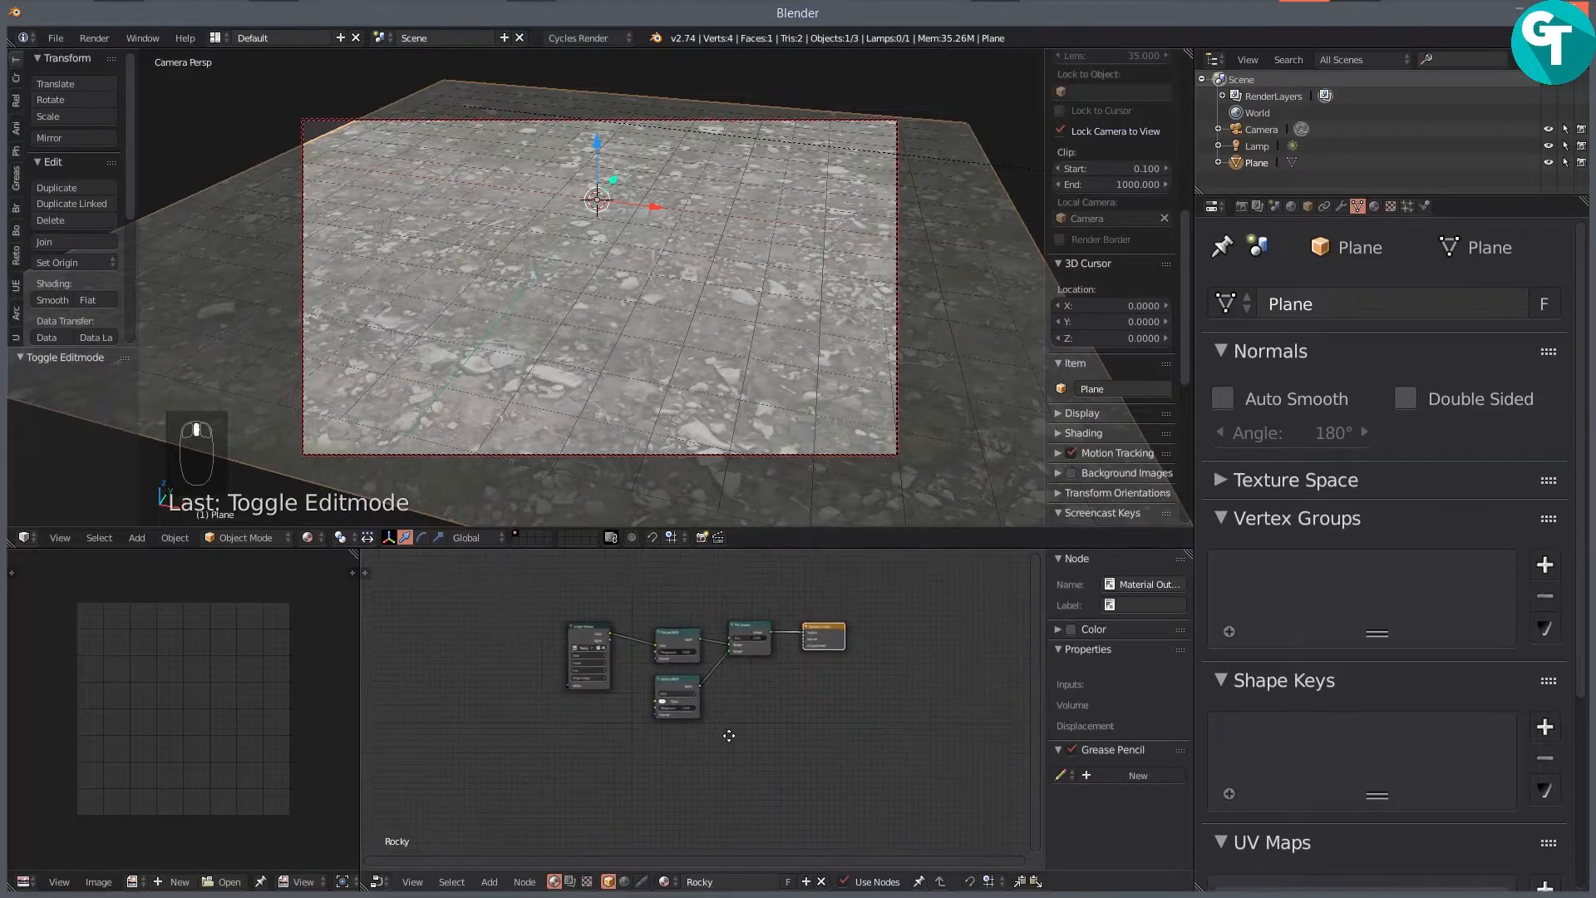
scroll(683, 748, up, 3)
drag(697, 732, 785, 823)
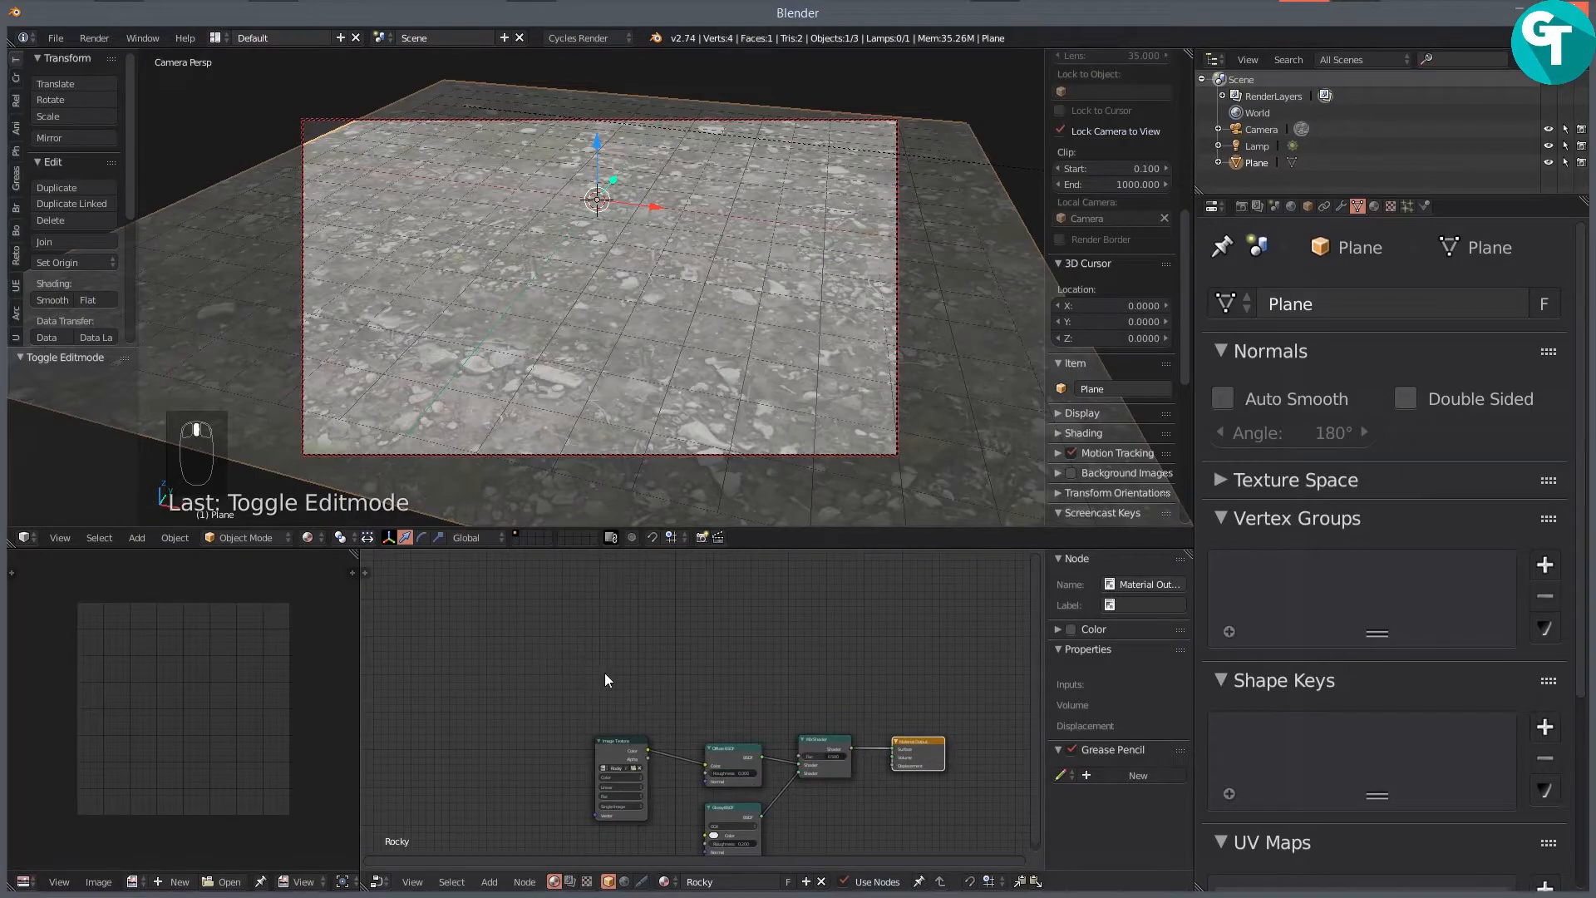
key(shift+a)
mouse_move(605, 666)
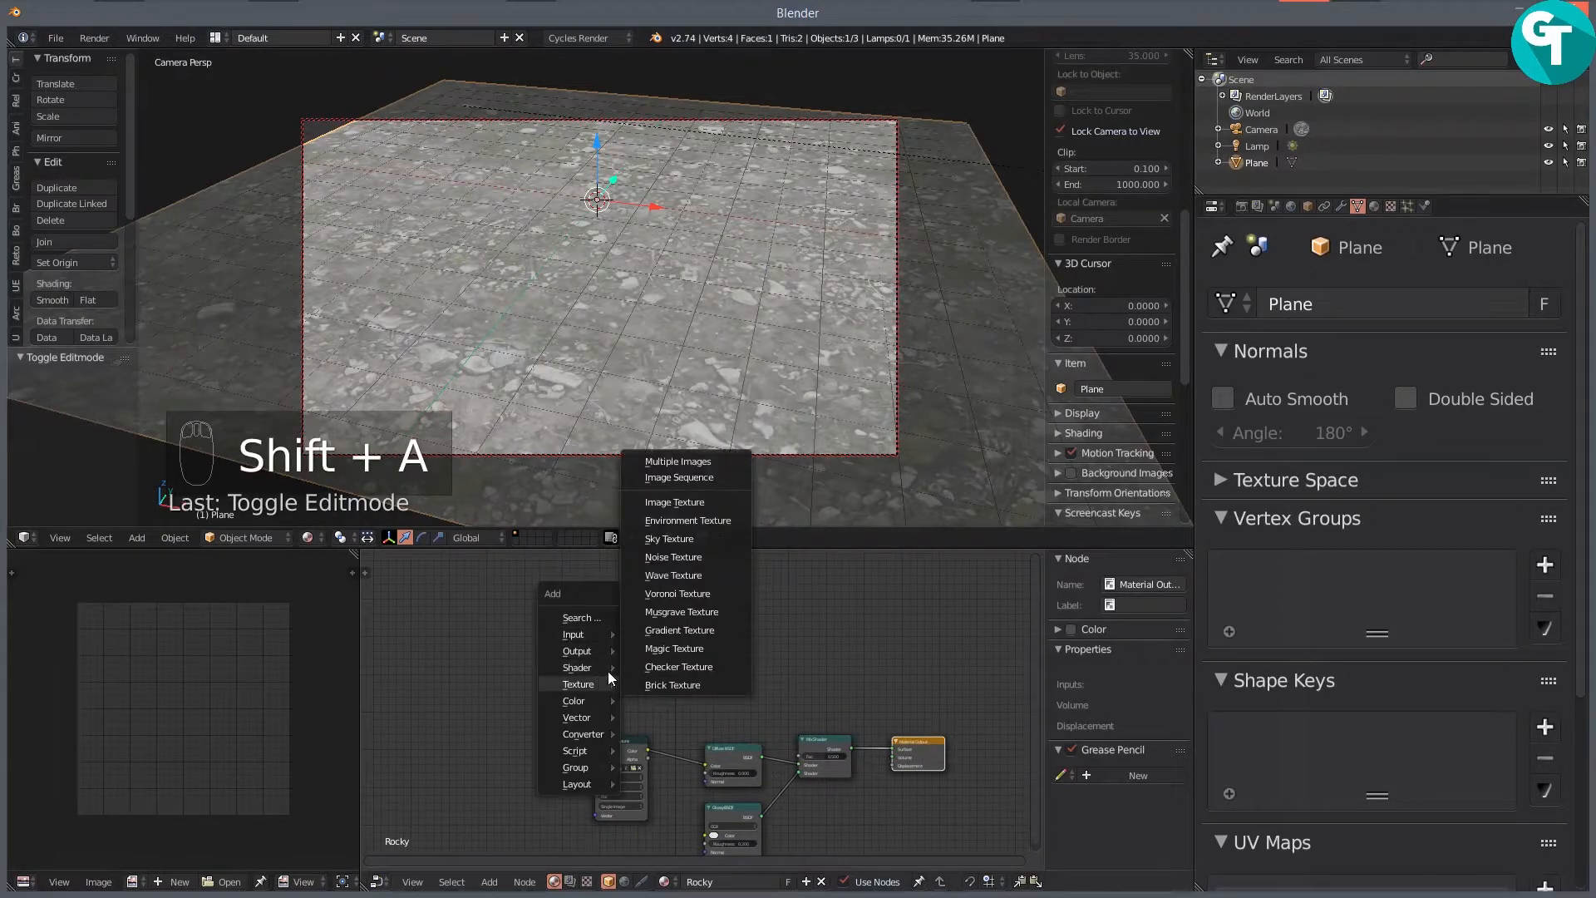
click(675, 502)
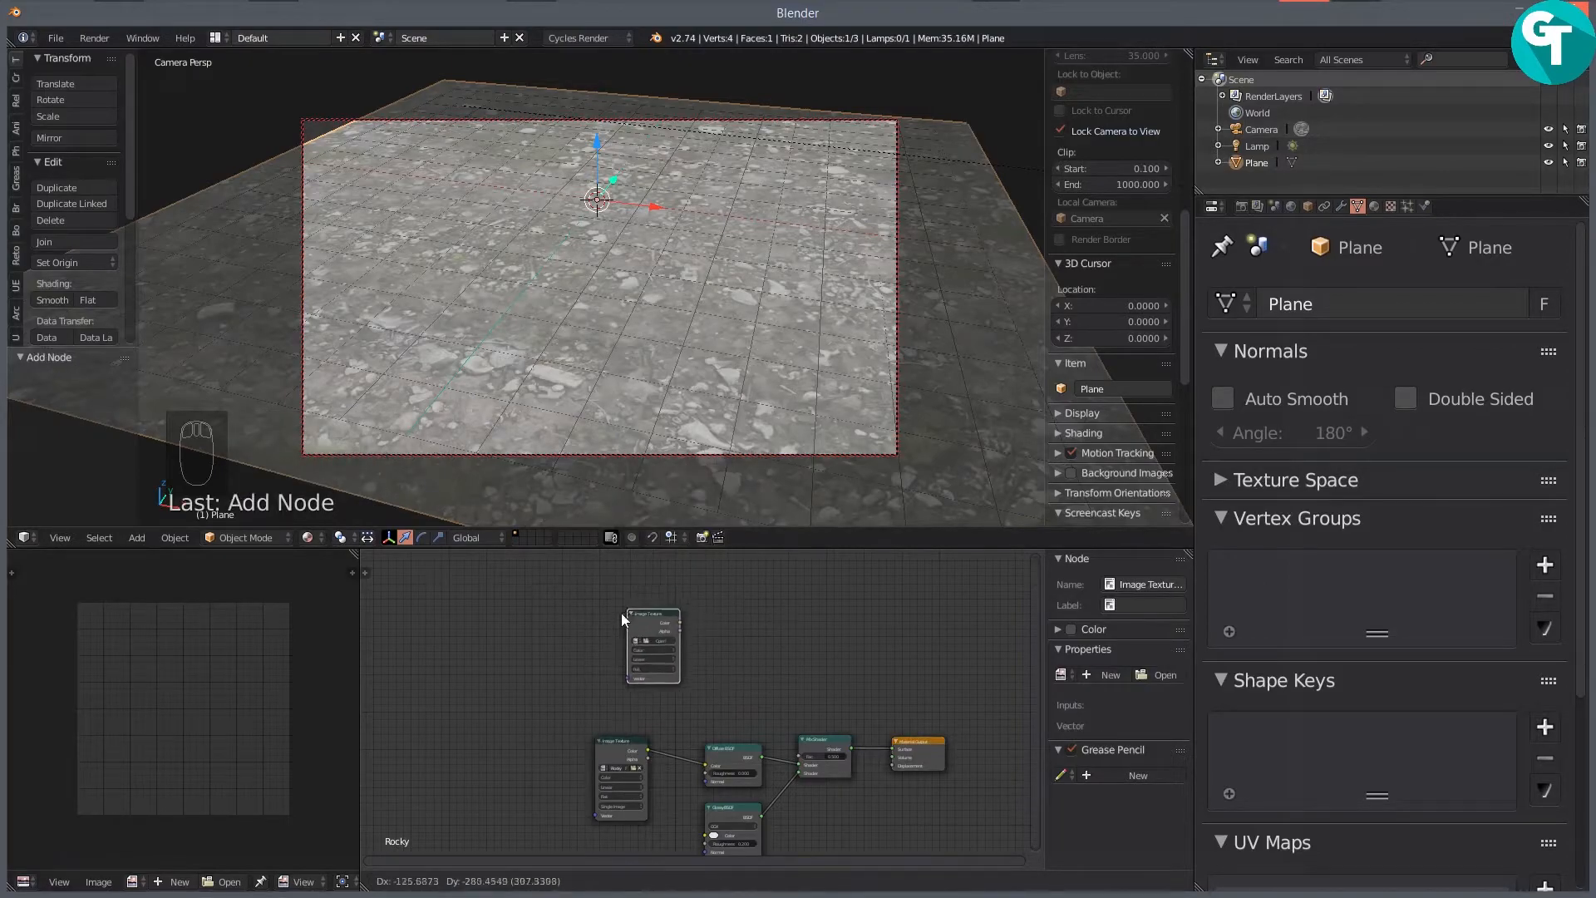
click(600, 625)
Step: Load RockyMossTexture_Spec.jpeg from the Desktop's Textures Tutorial/Textures folder into the new Image Texture node
click(621, 641)
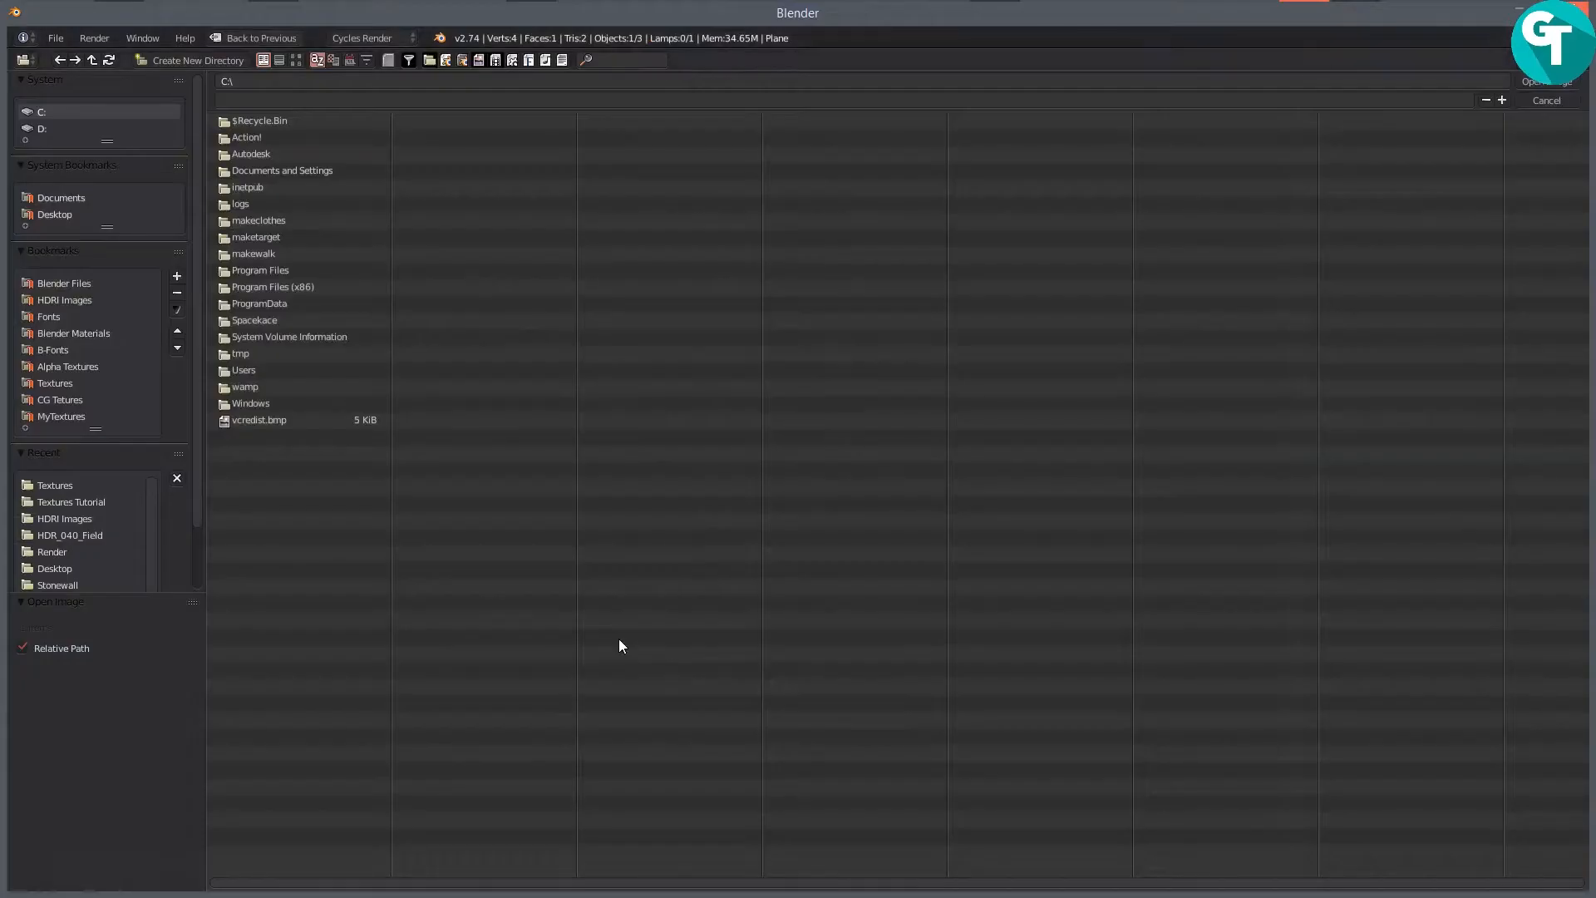
click(54, 216)
click(271, 357)
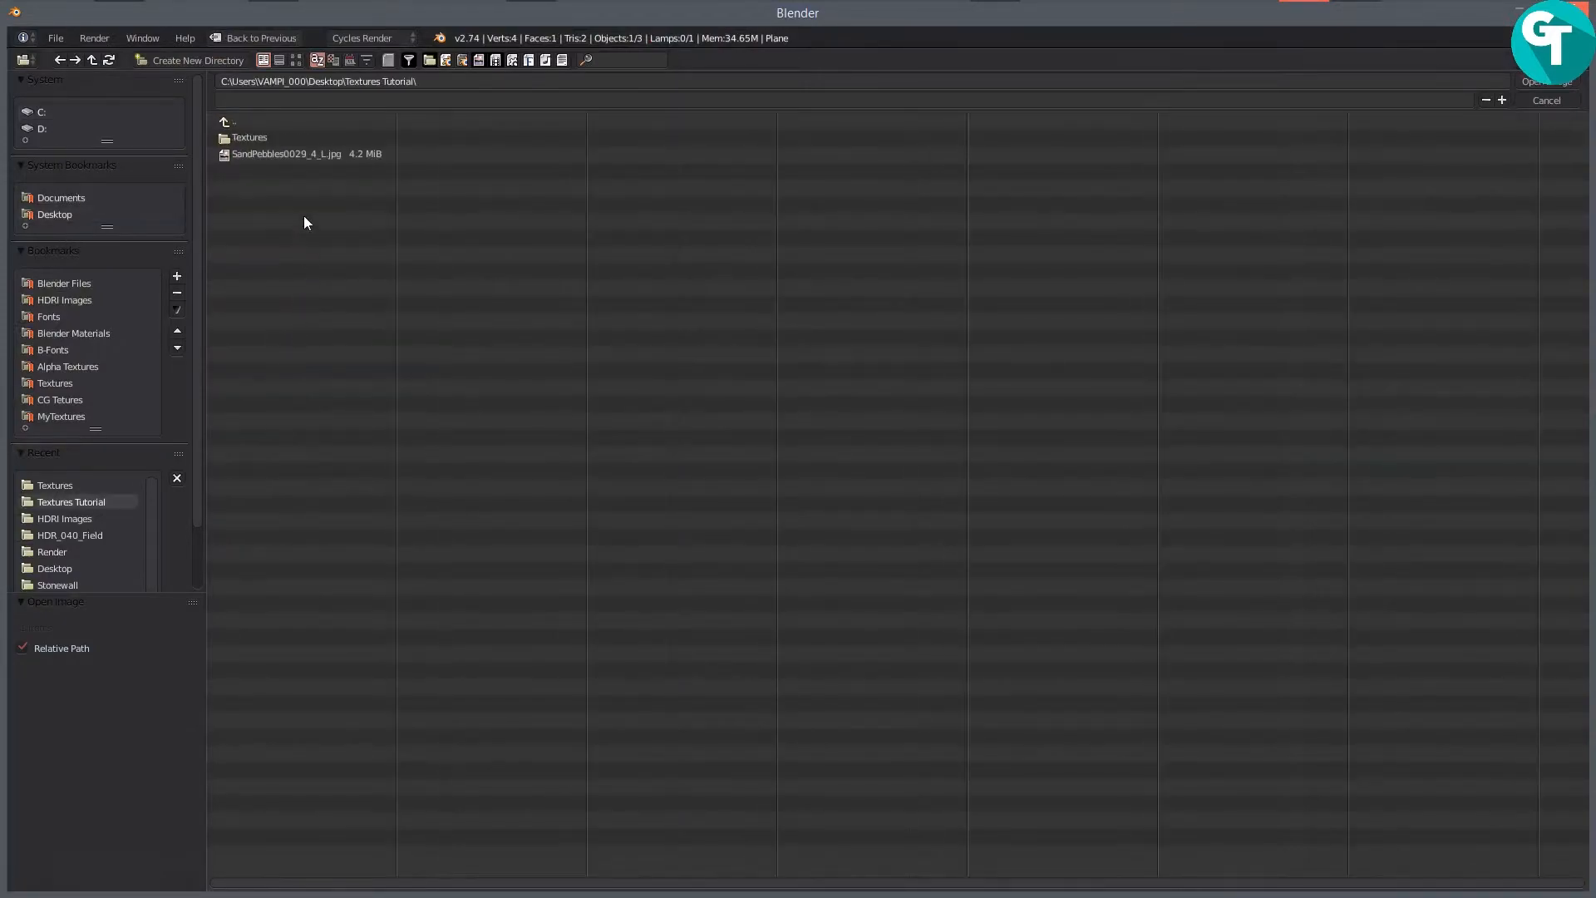
click(253, 138)
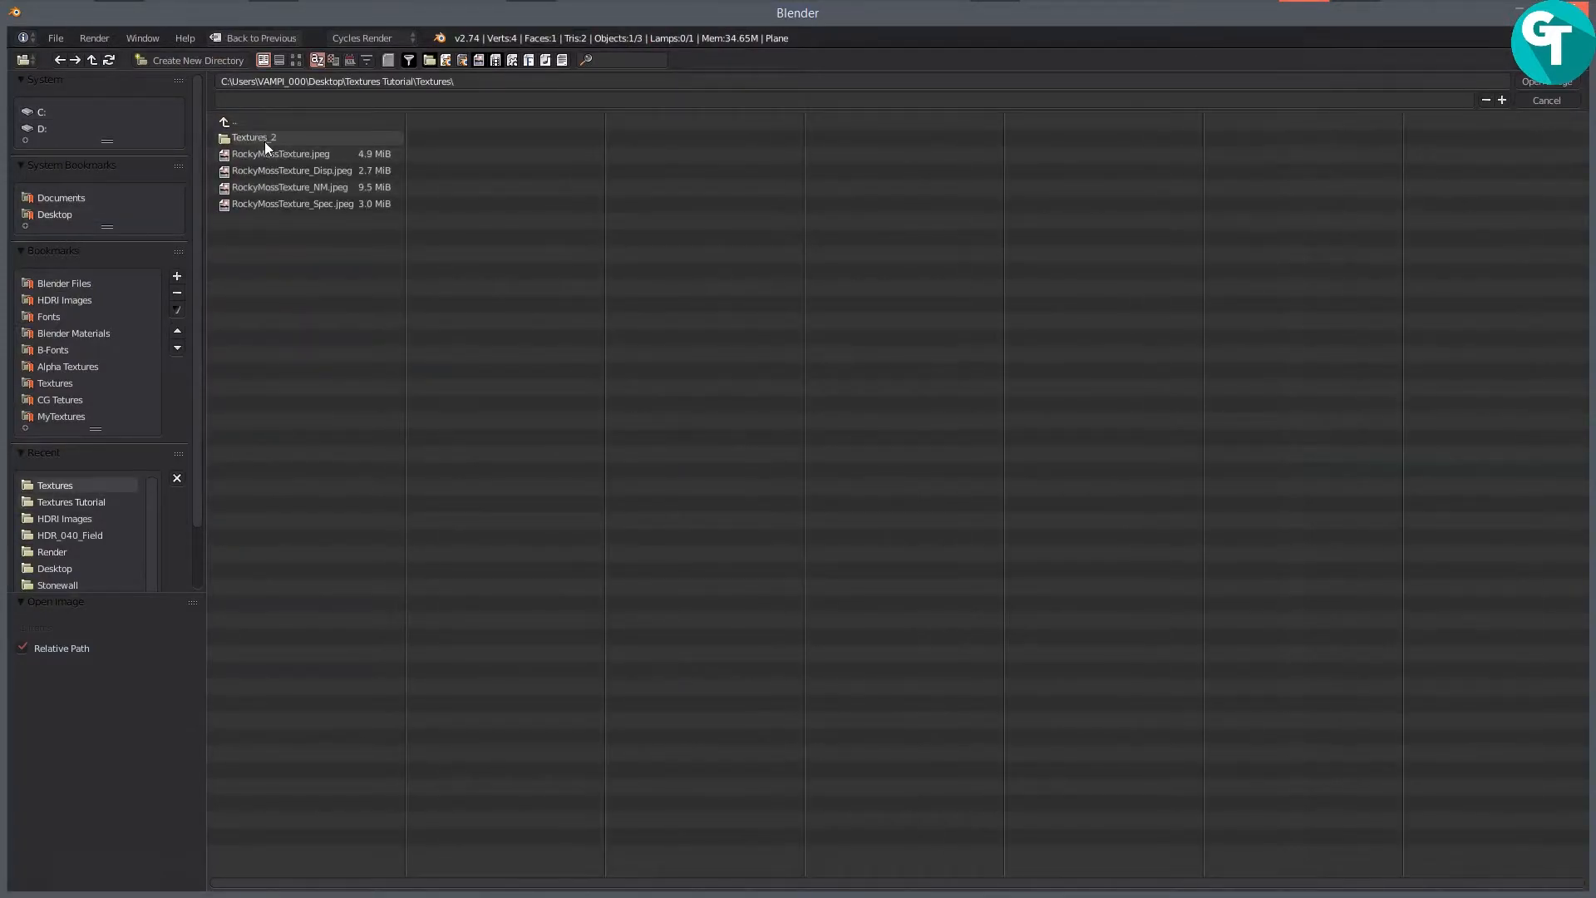
click(306, 205)
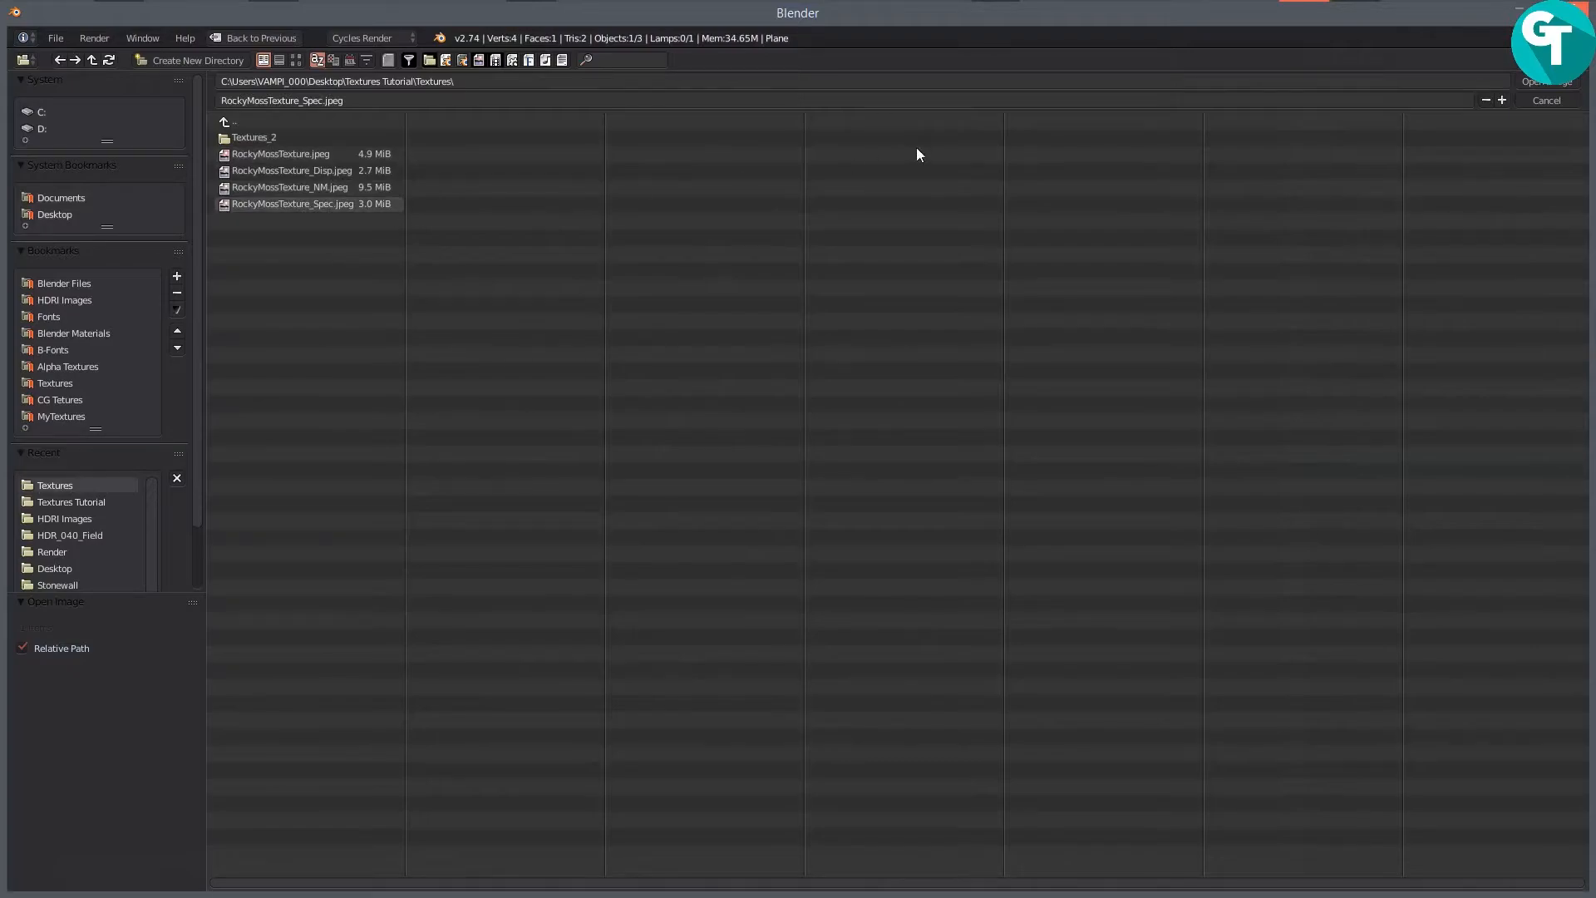
click(1546, 82)
Step: Set the specular texture to Non-Color Data and connect its Color output to the Mix Shader's Fac input
click(603, 652)
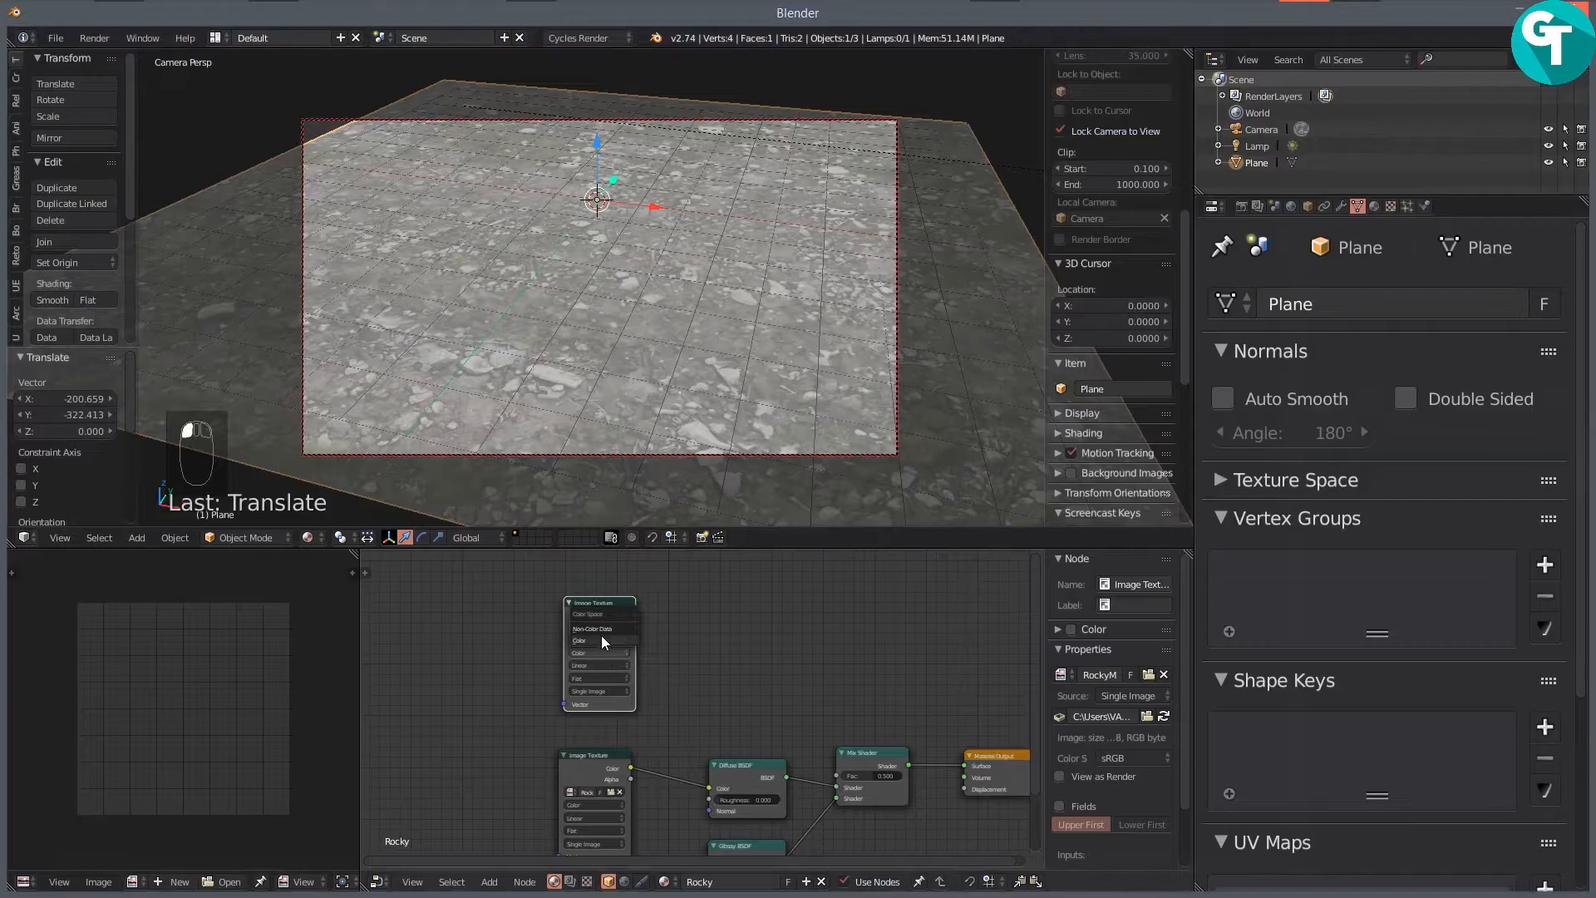
click(598, 628)
drag(638, 614, 653, 625)
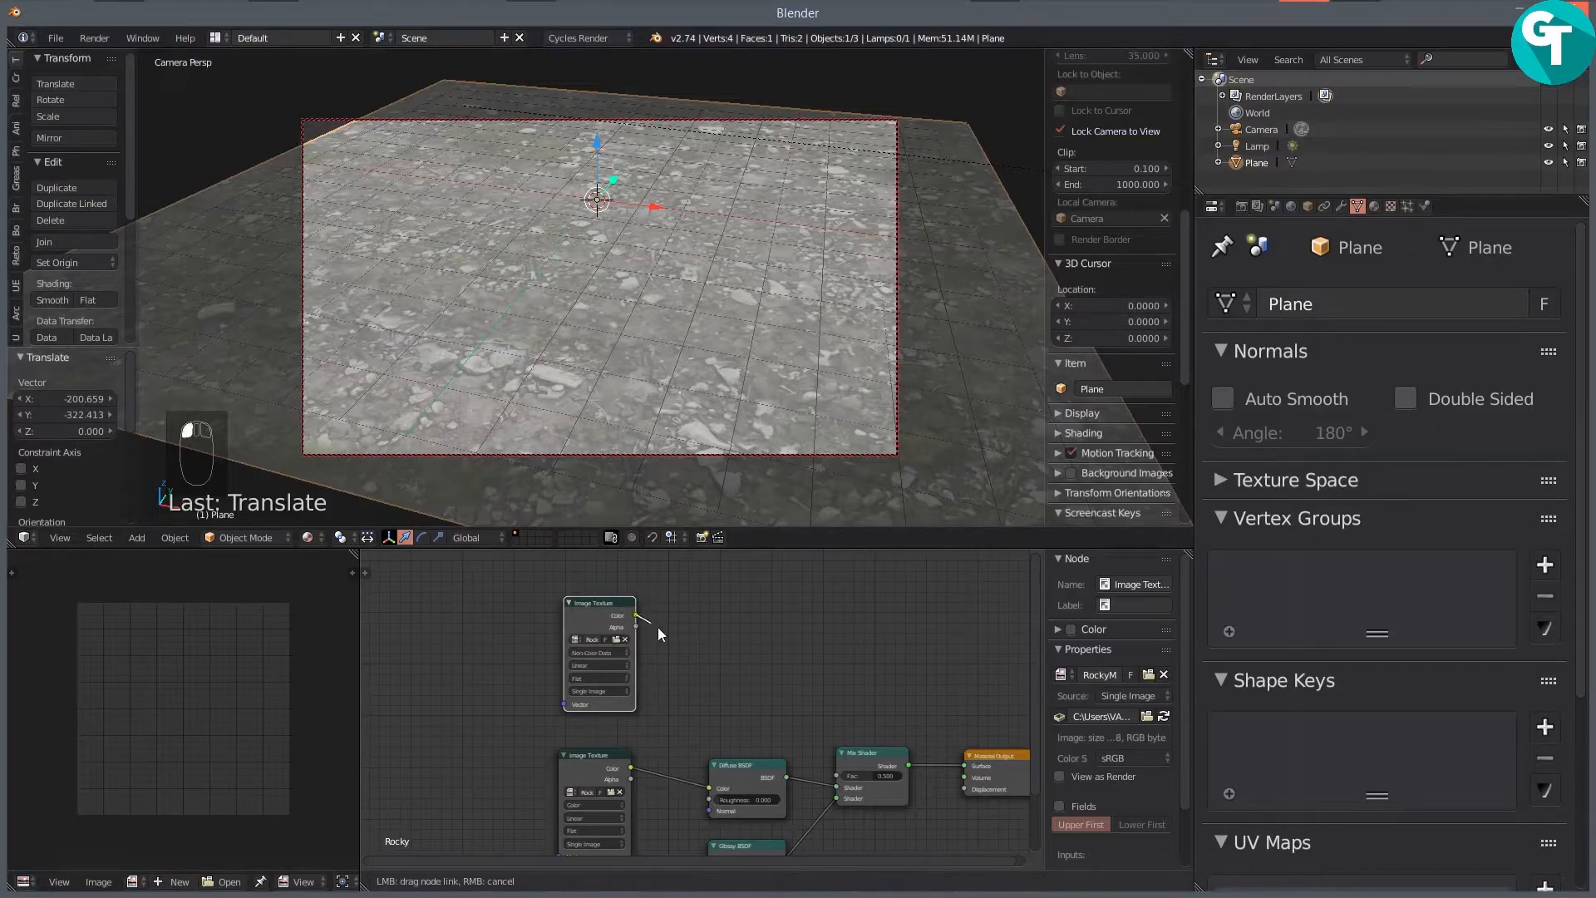
drag(785, 722, 841, 775)
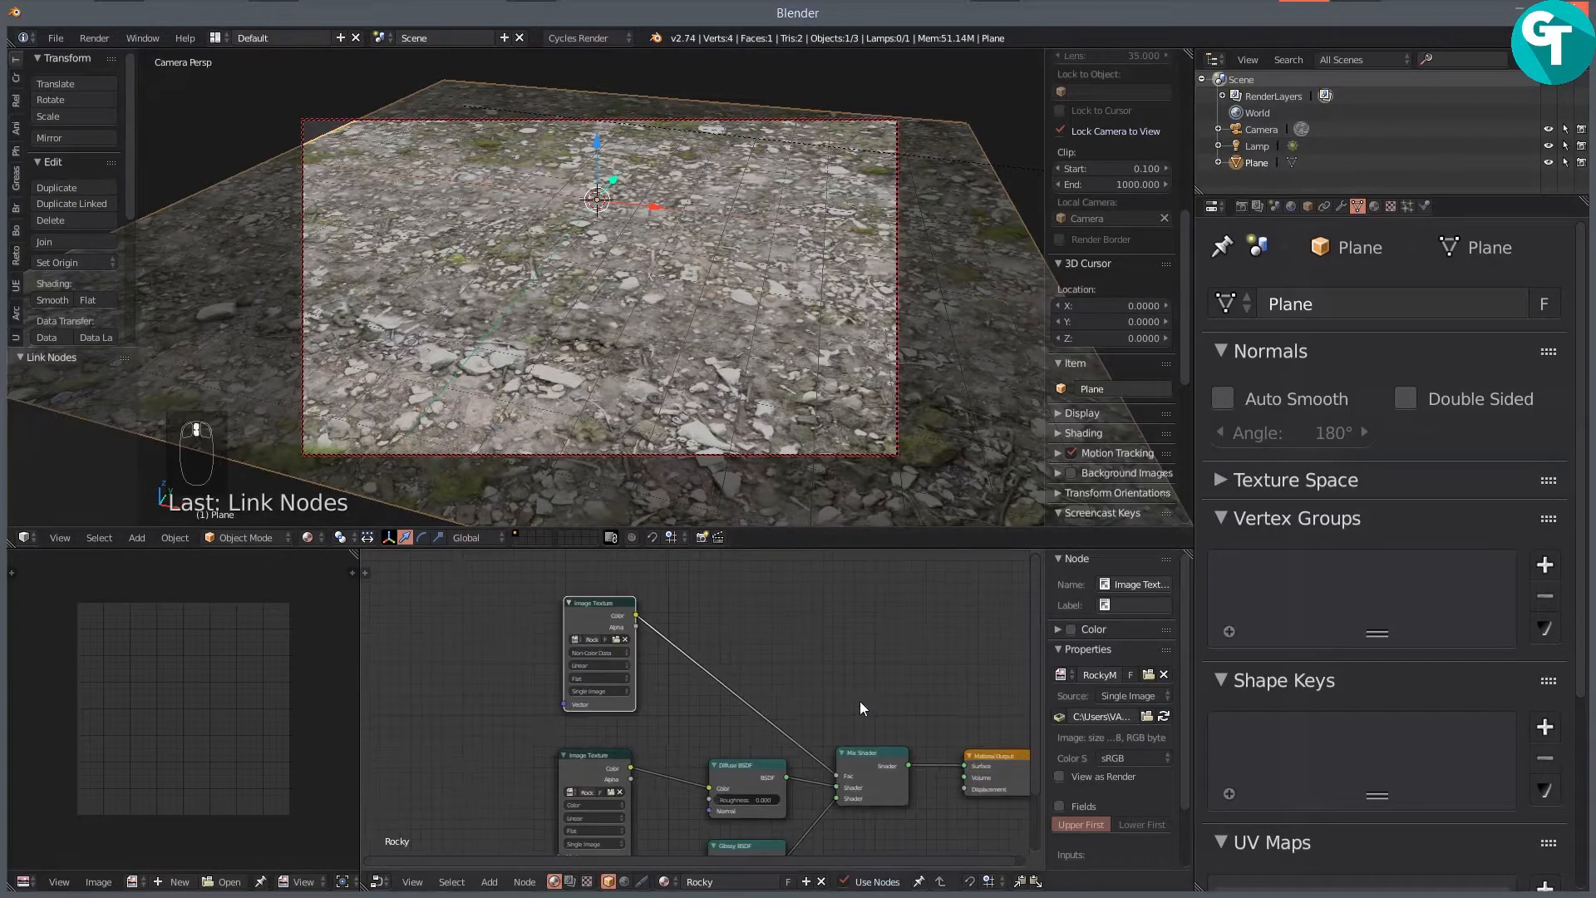
Step: Nudge the Glossy BSDF node and add a third Image Texture node below the colour texture
scroll(860, 701, down, 3)
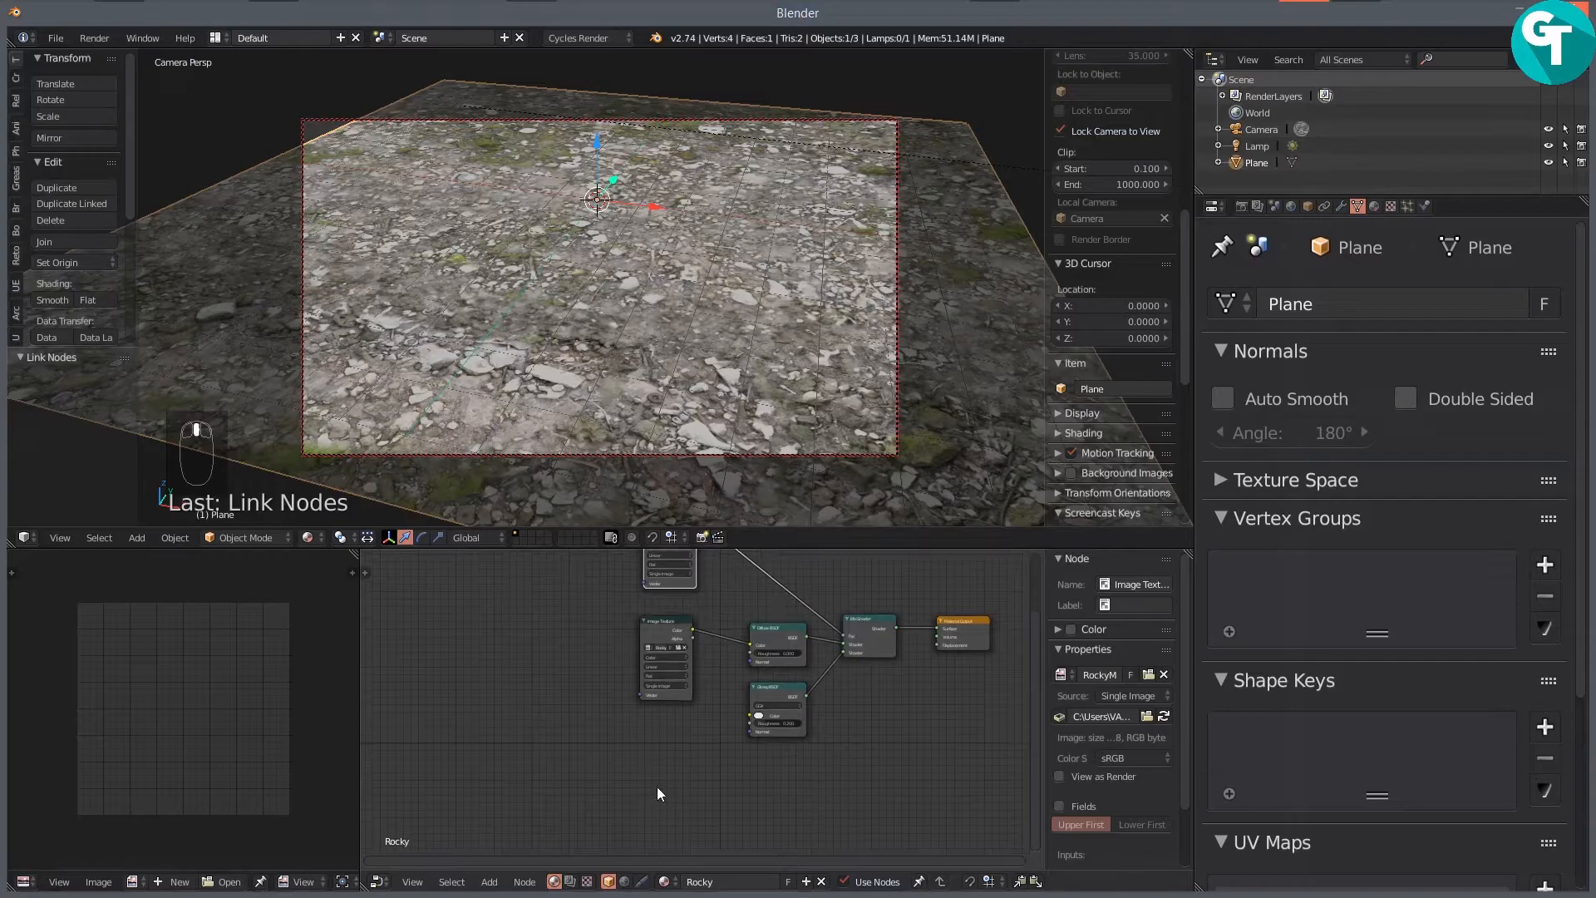
drag(657, 789, 650, 758)
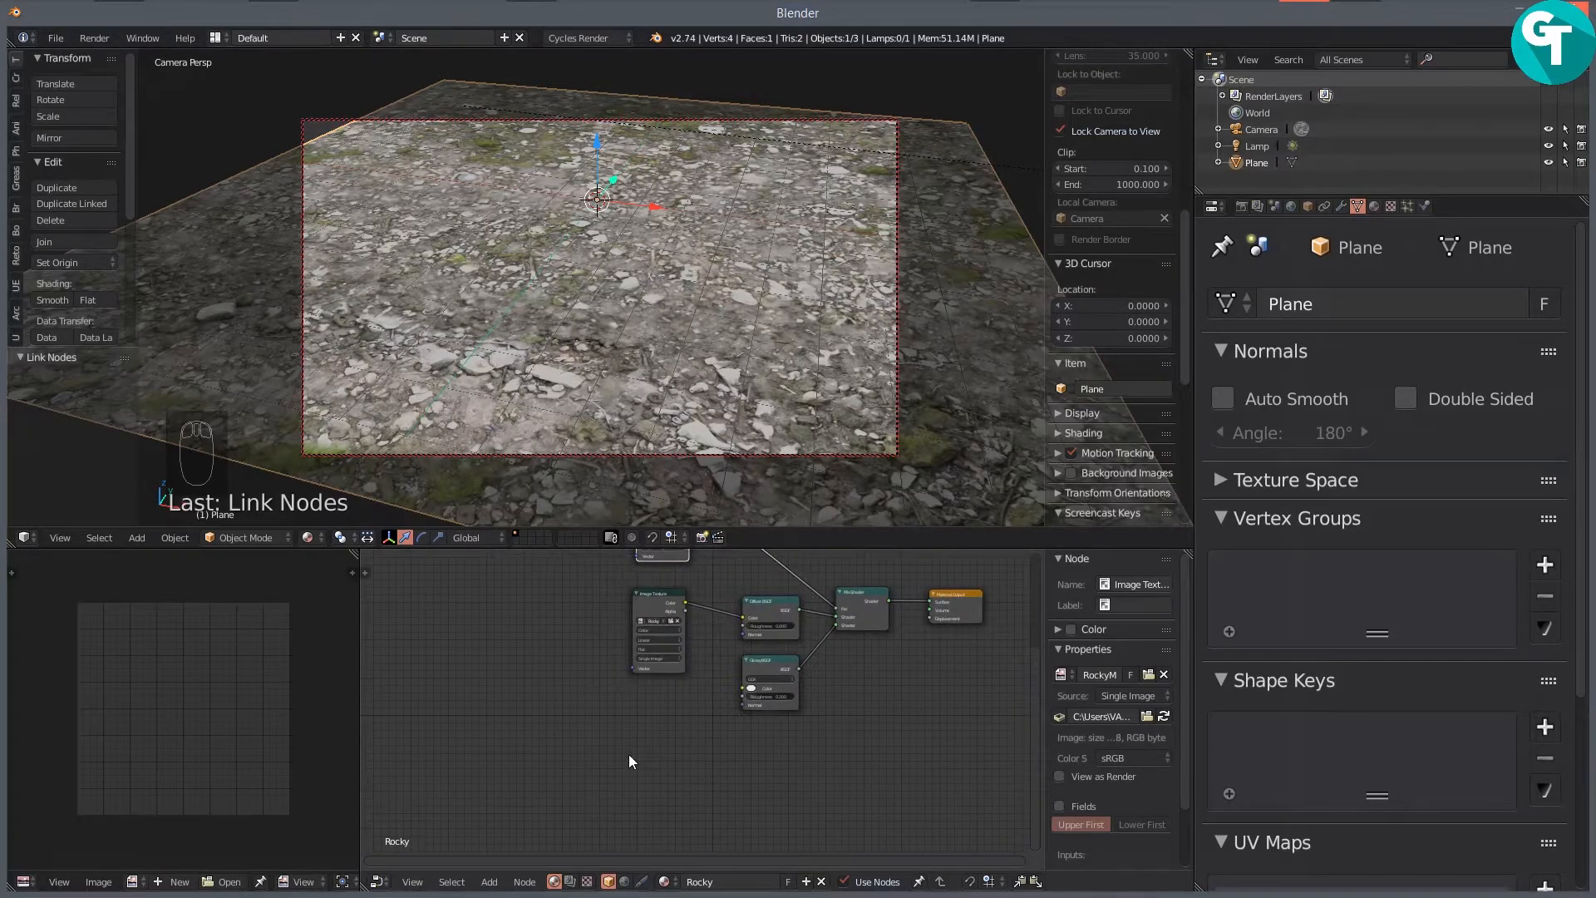
scroll(690, 762, up, 4)
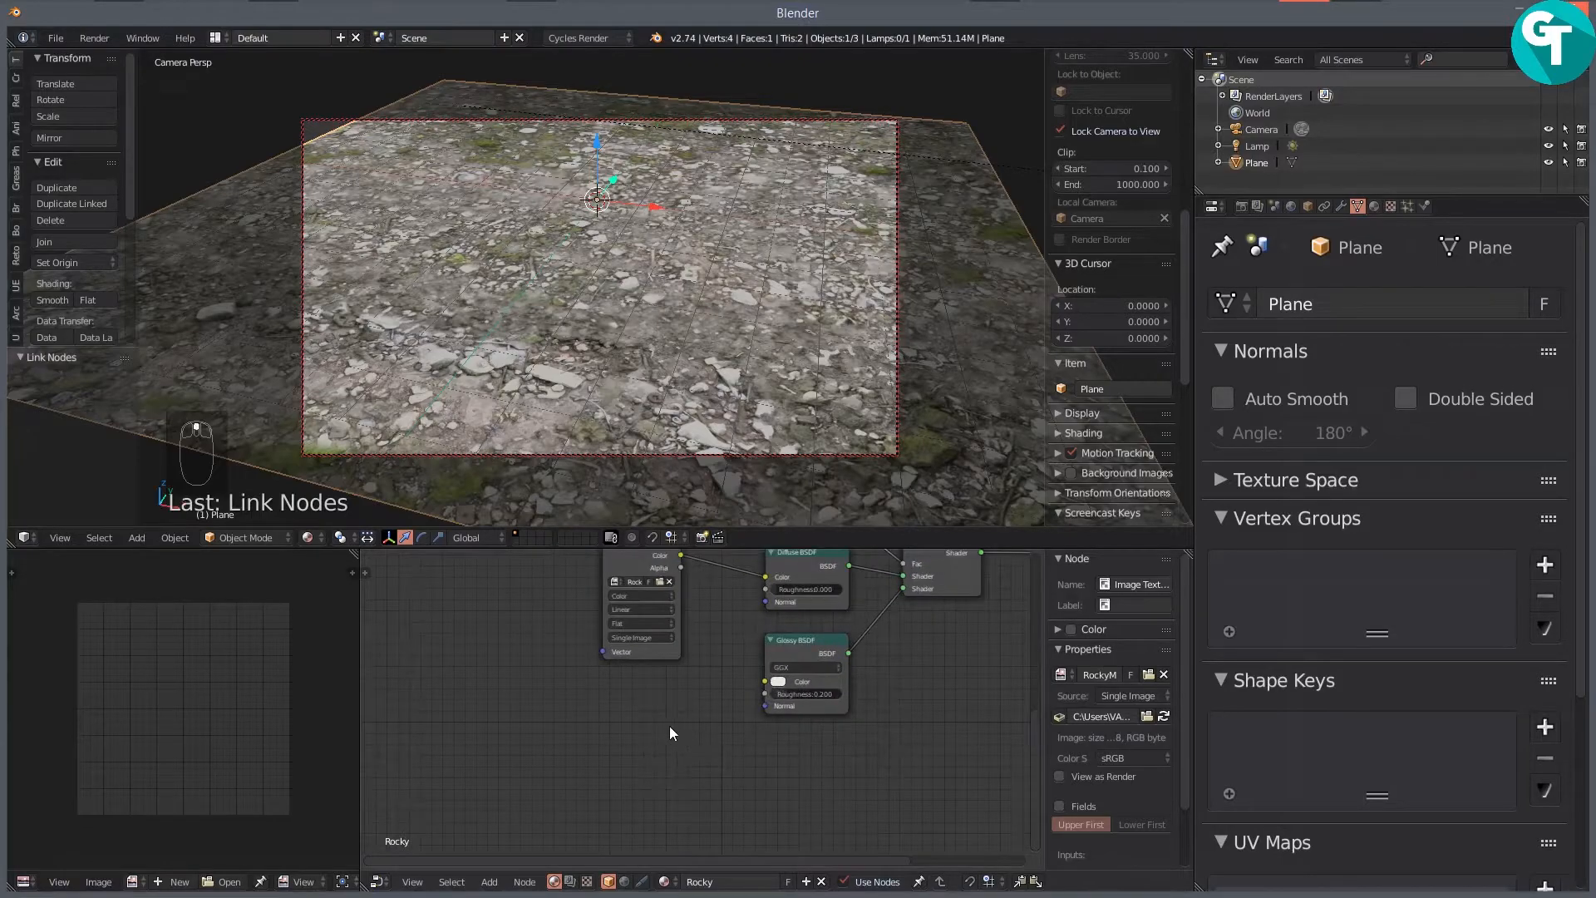
drag(794, 652, 800, 640)
scroll(599, 750, down, 1)
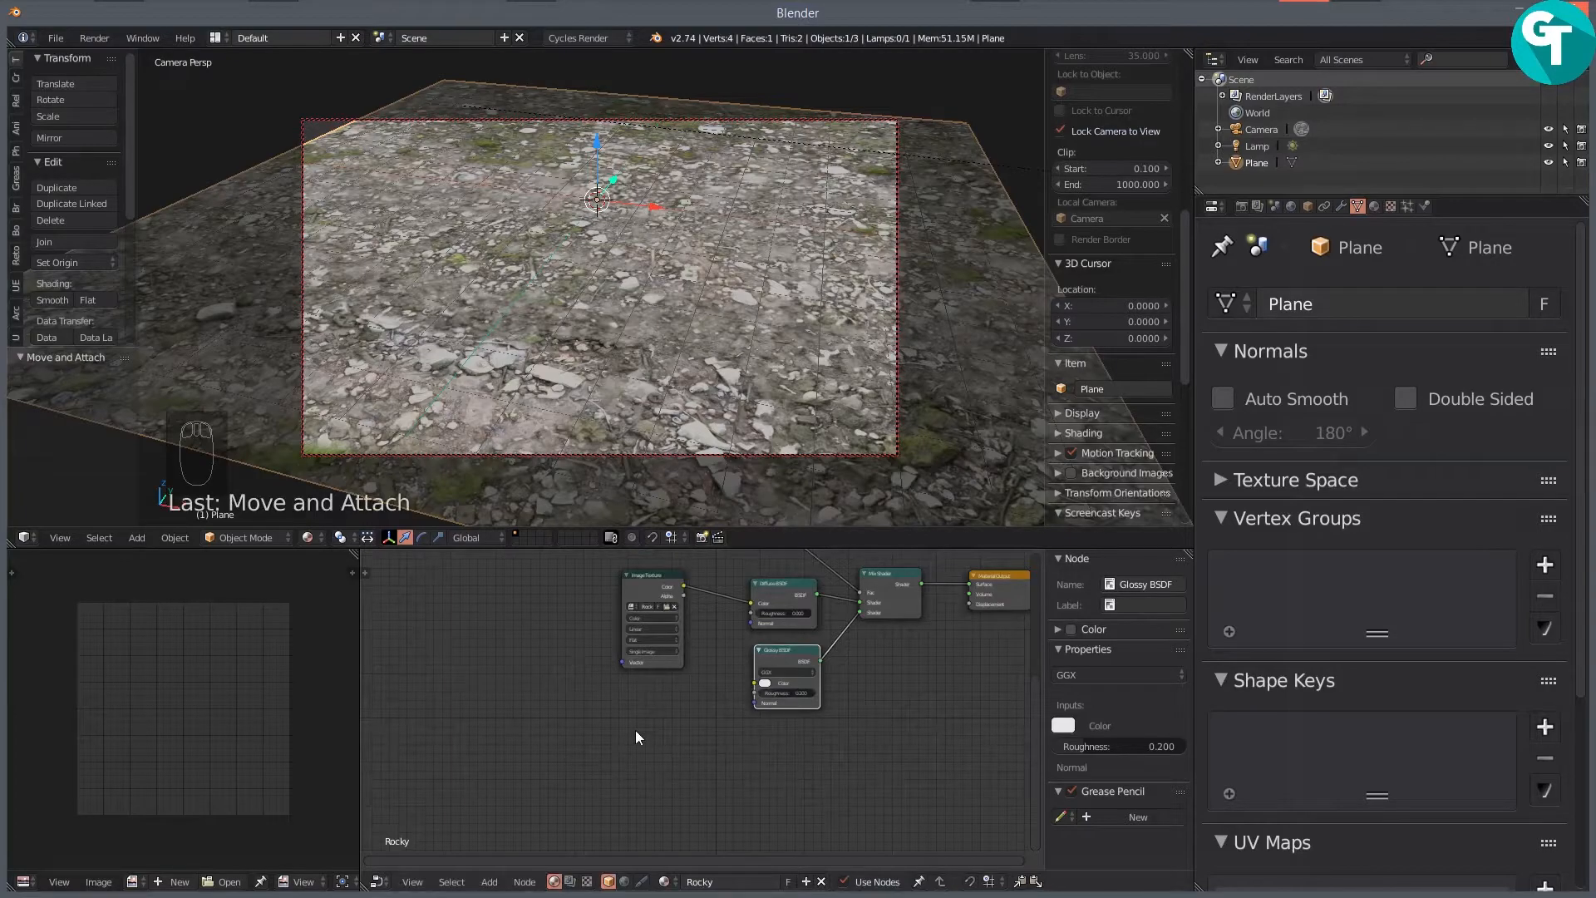
key(shift+a)
mouse_move(635, 730)
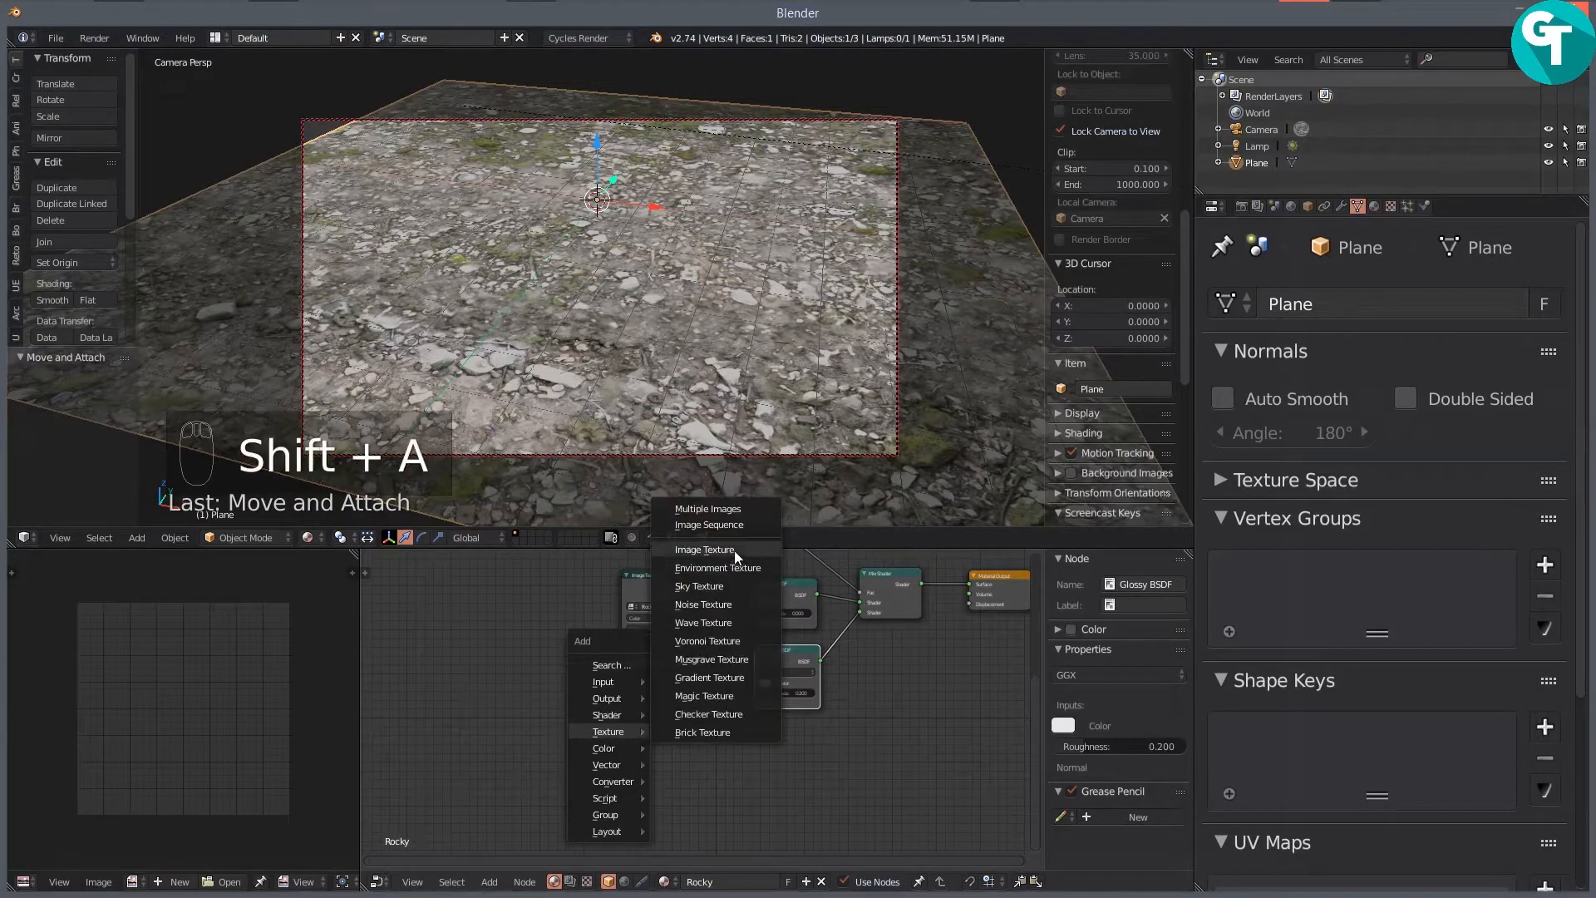
click(736, 551)
click(629, 705)
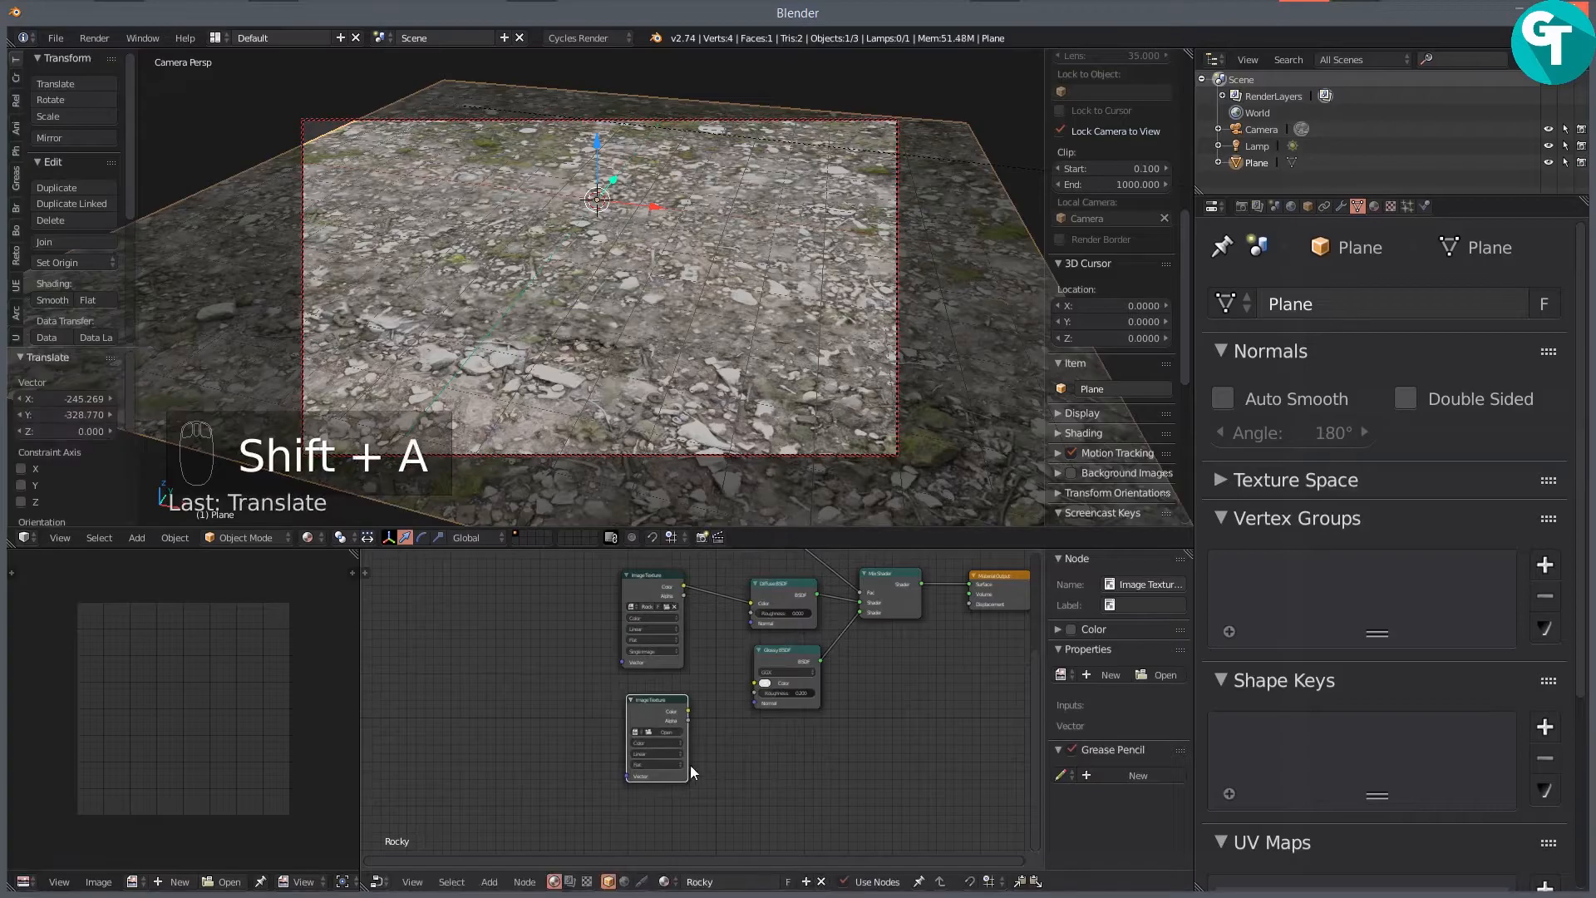
Step: Load RockyMossTexture_NM.jpeg from Textures Tutorial/Textures into the lower Image Texture node and set it to Non-Color Data
click(662, 732)
click(78, 217)
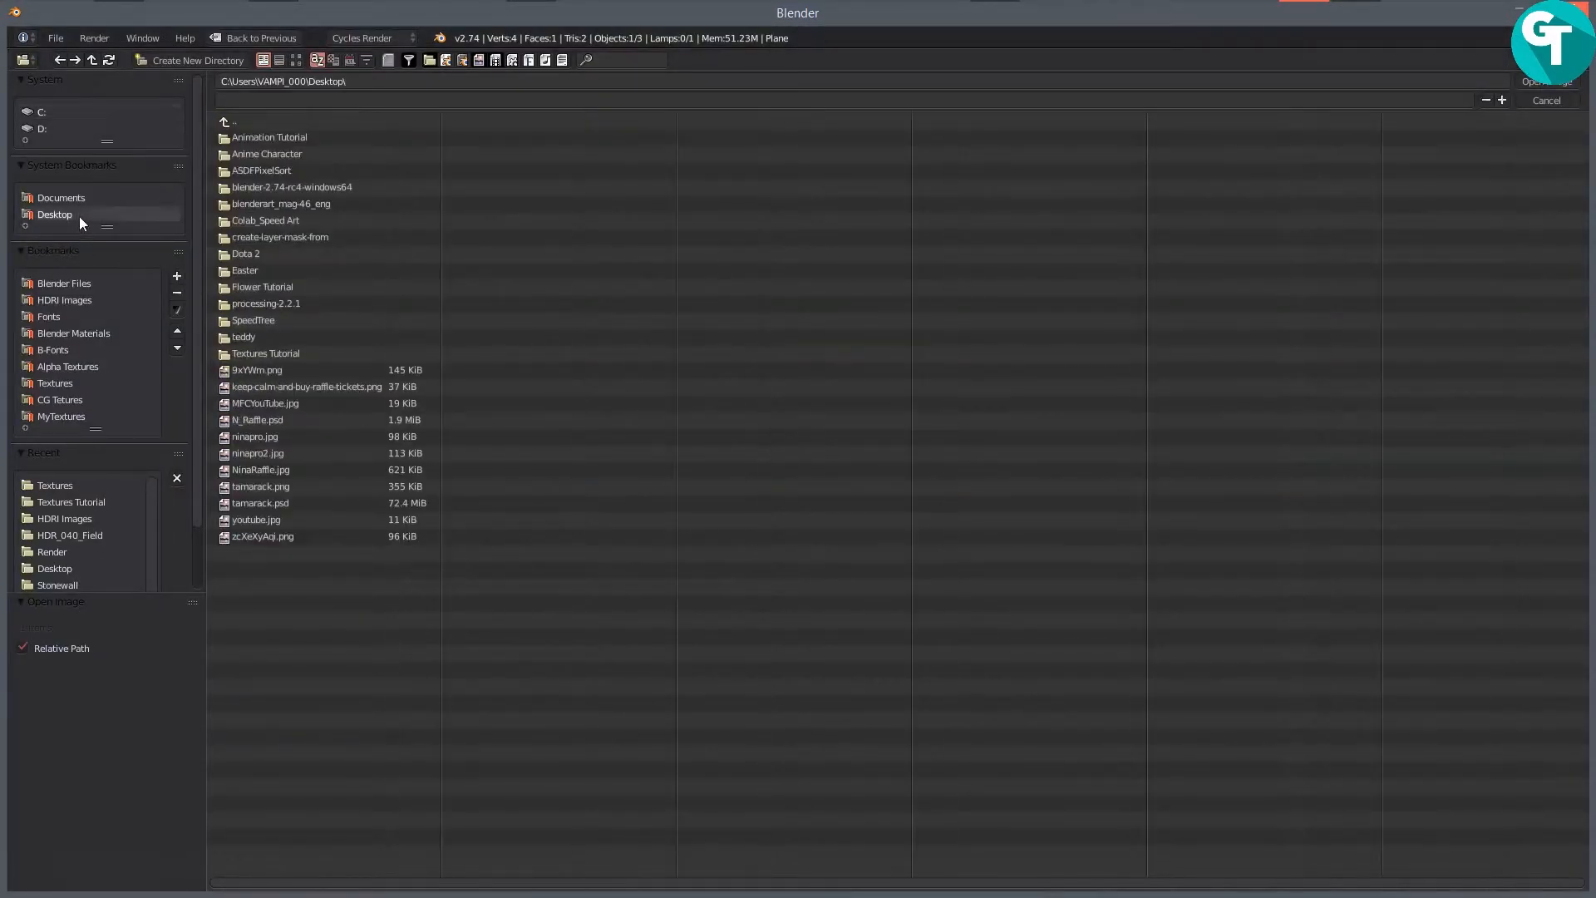
click(241, 353)
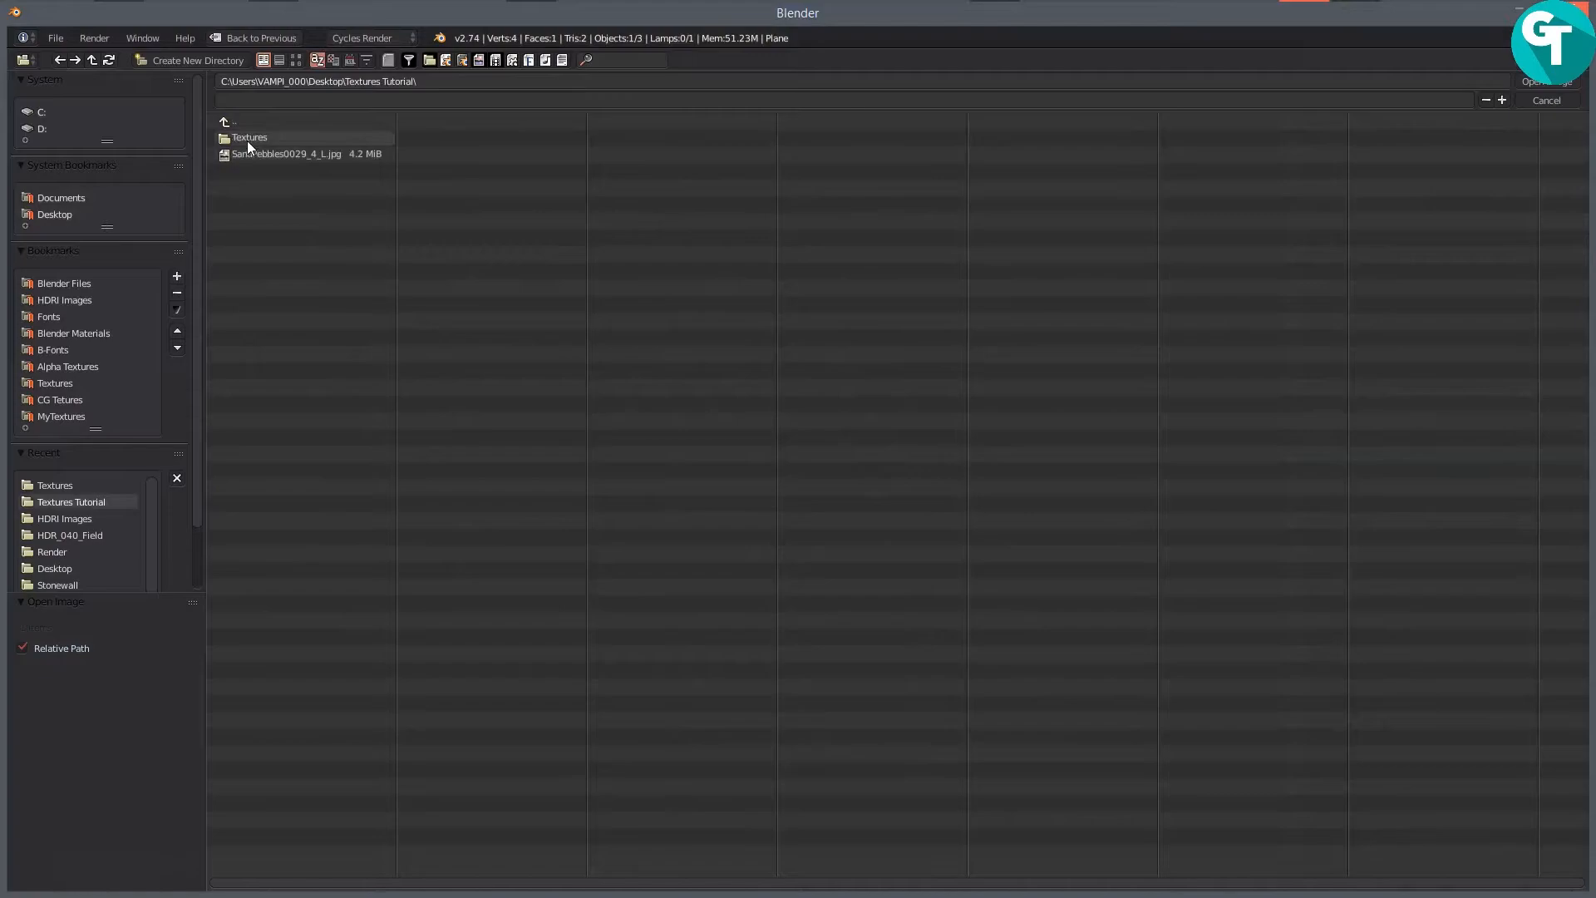
click(247, 139)
click(287, 186)
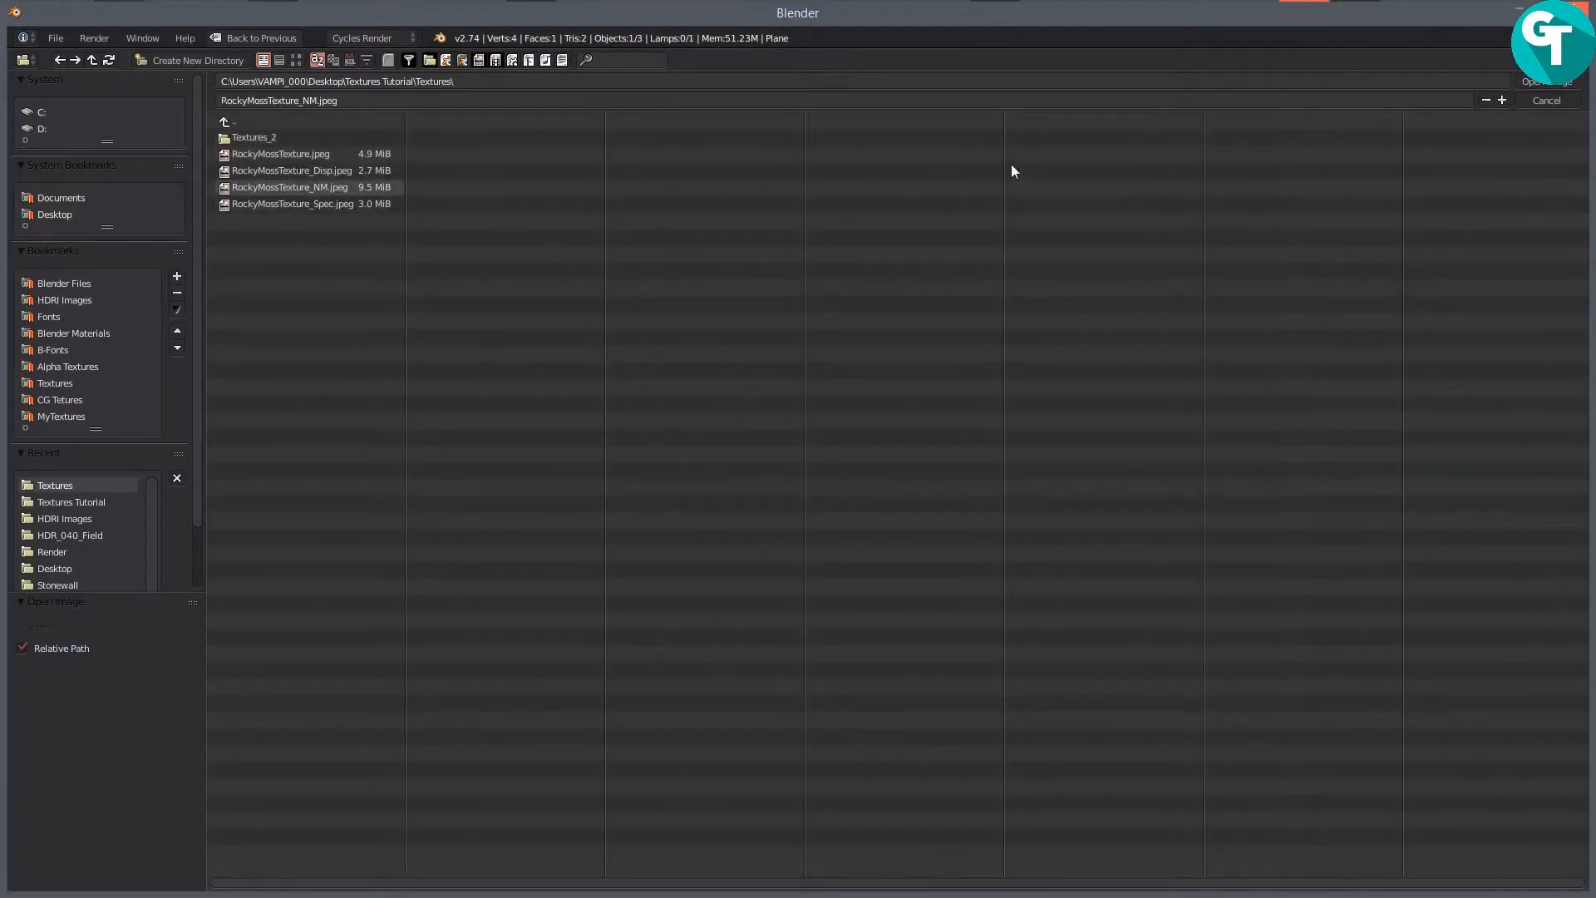
click(1546, 82)
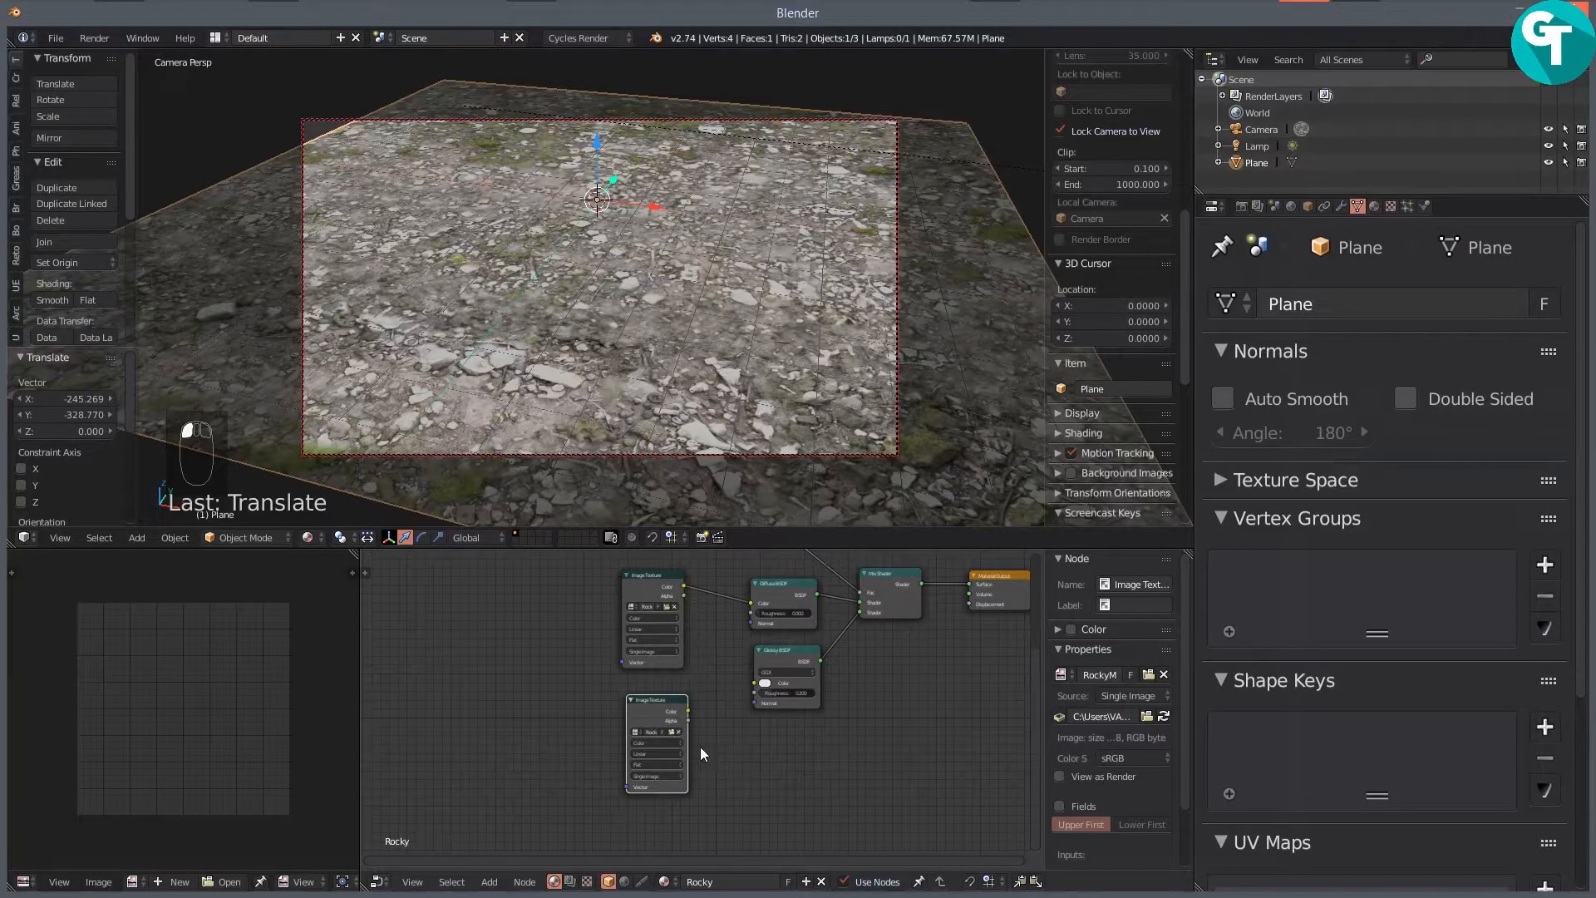
click(672, 743)
Step: Add a Normal Map vector node beside the normal texture
key(shift+a)
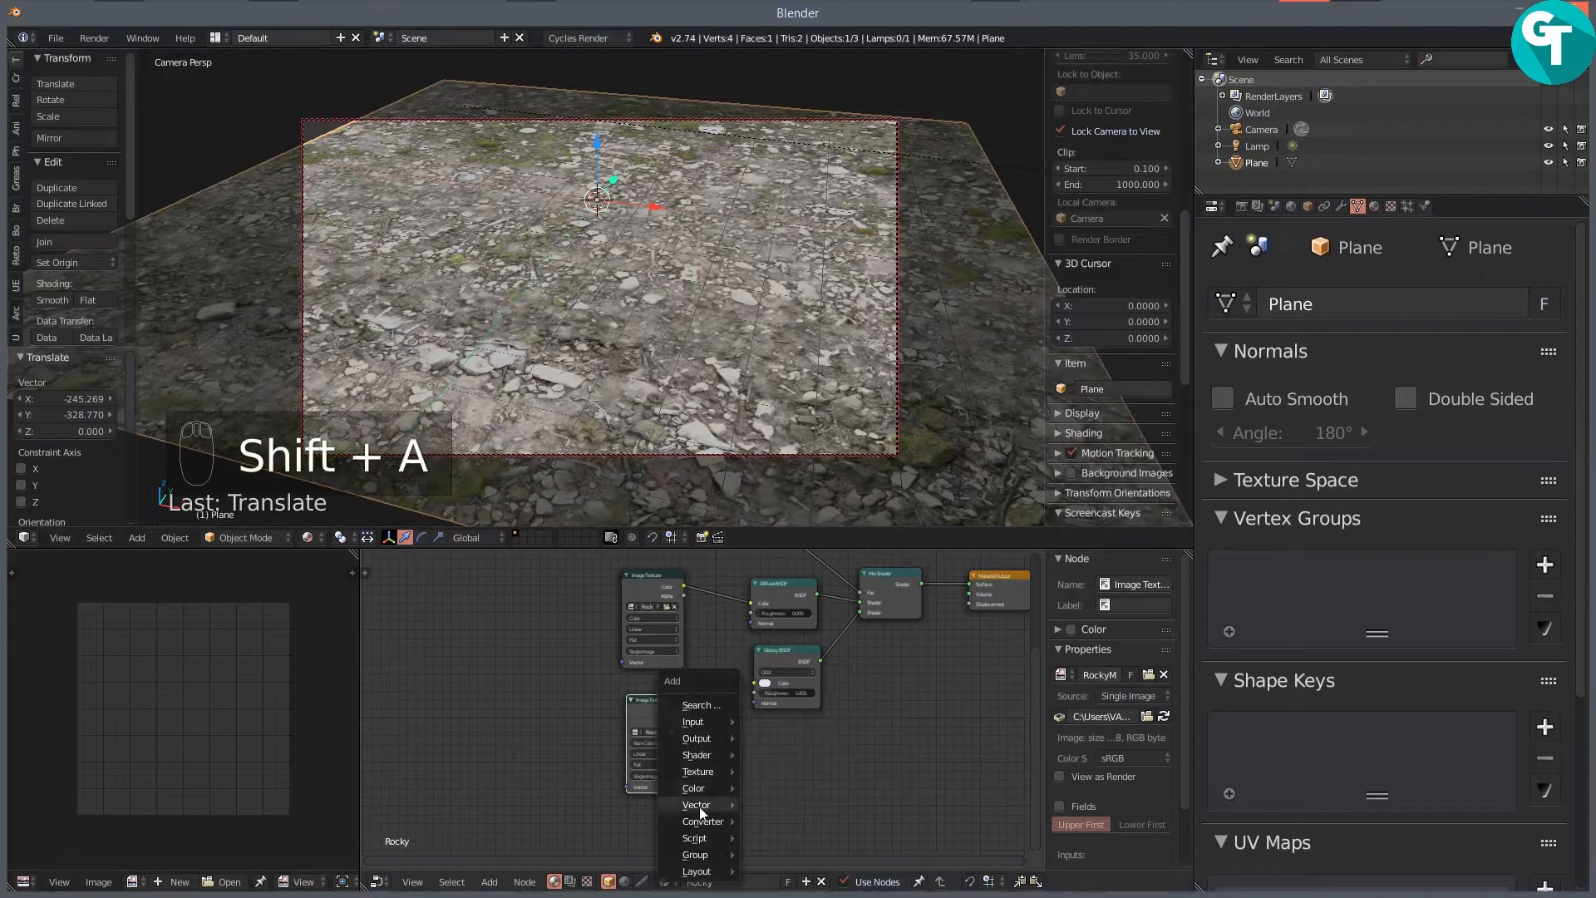
mouse_move(701, 806)
click(788, 752)
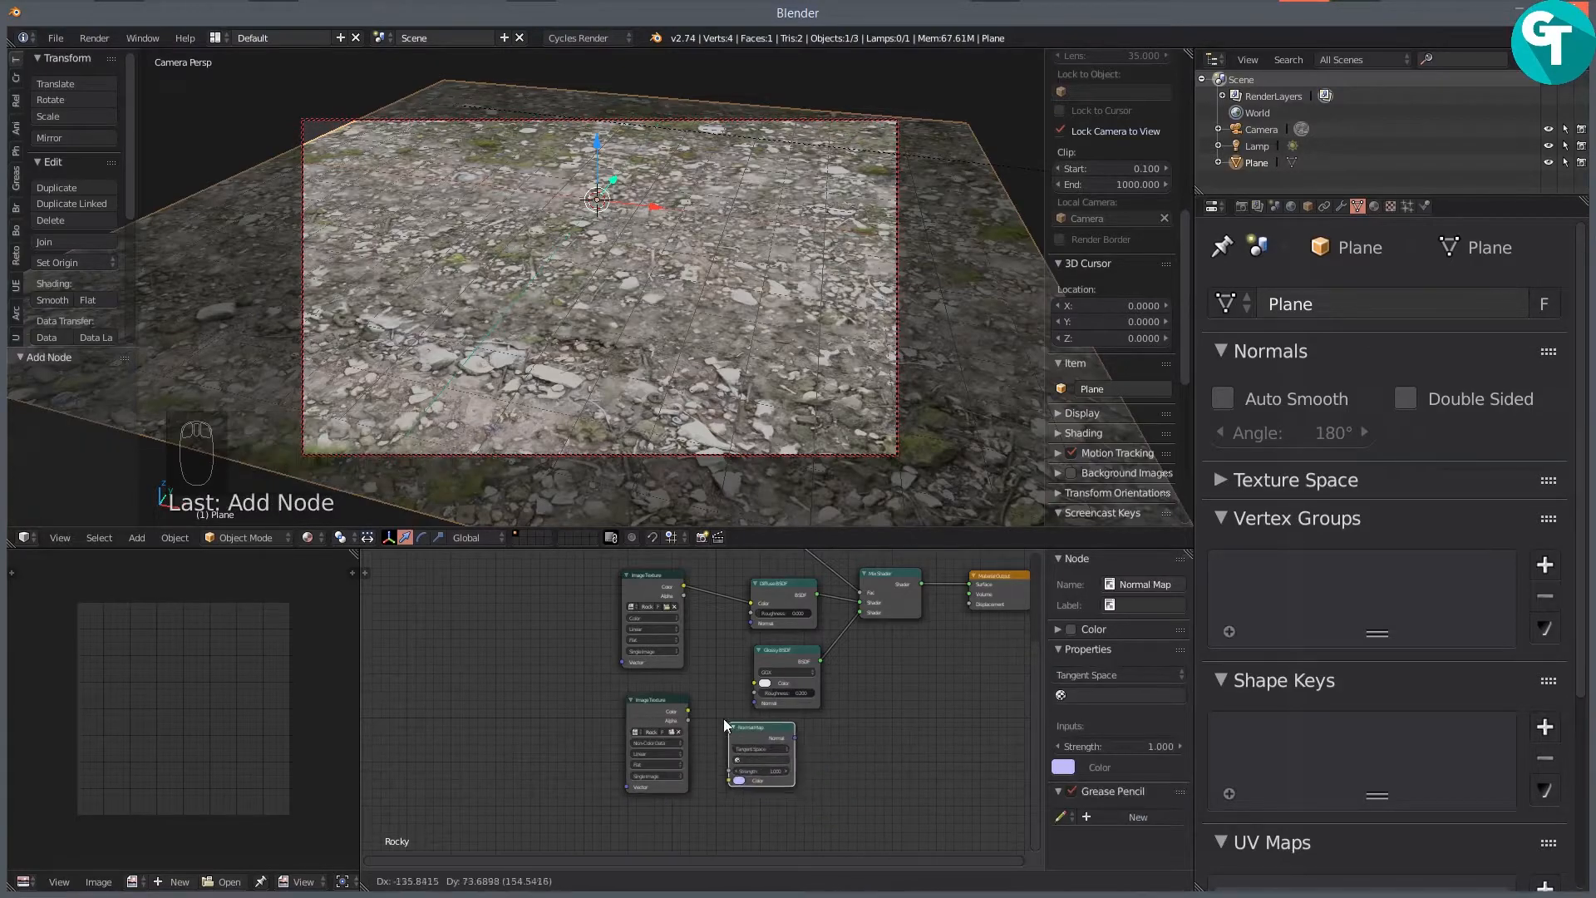
click(703, 713)
Step: Shift the Glossy and Diffuse nodes aside and wire the normal texture's Color through the Normal Map into both shaders' Normal inputs
drag(766, 656, 818, 652)
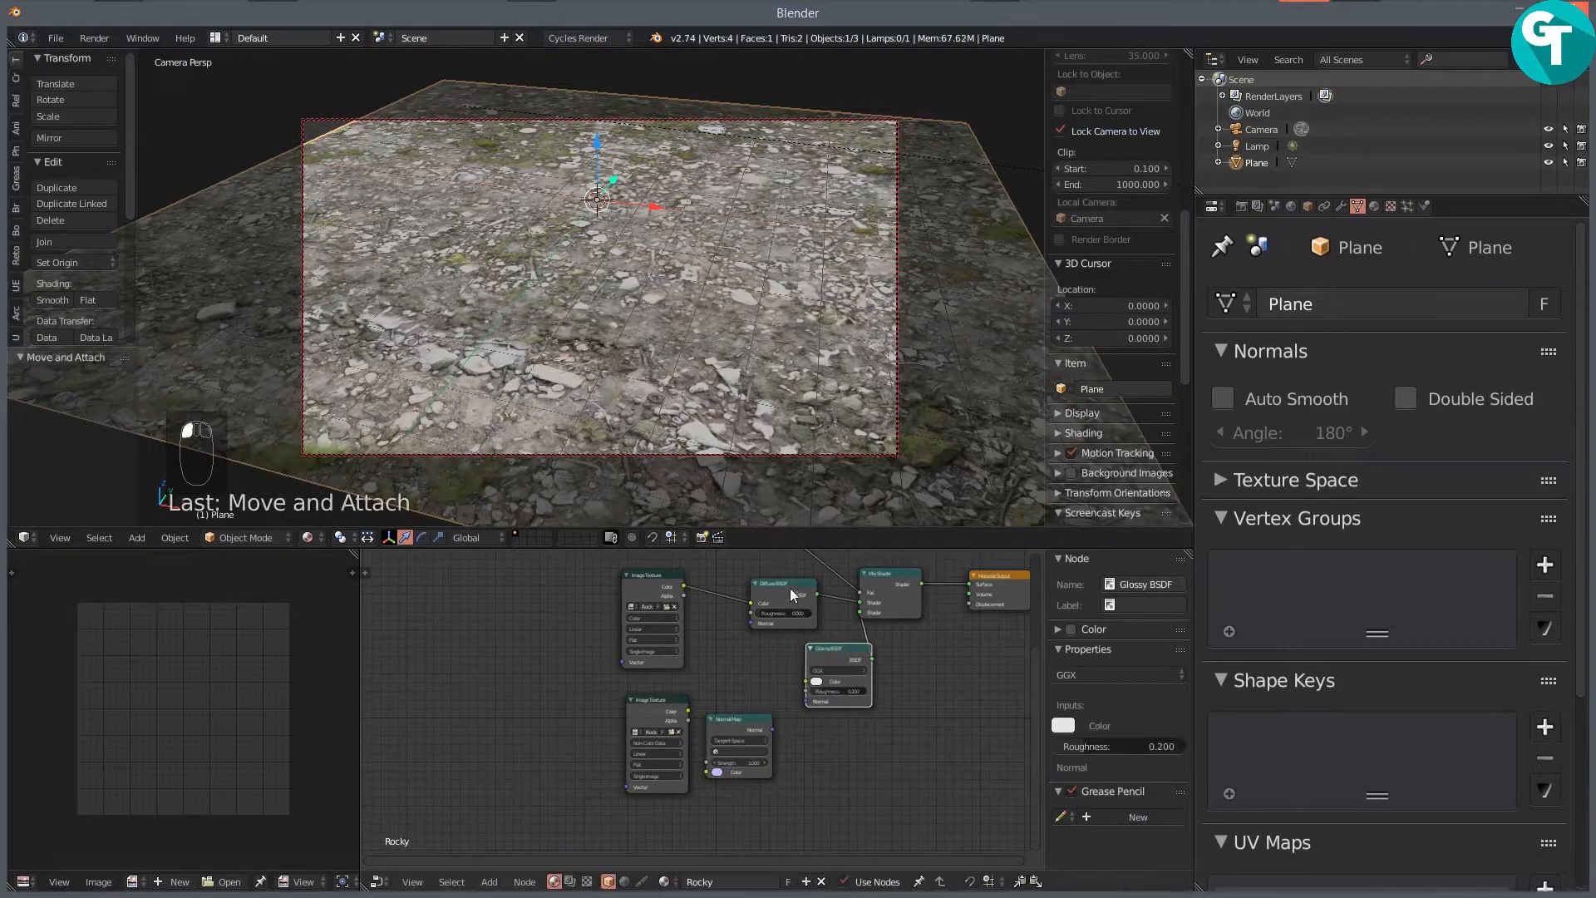
drag(773, 581, 805, 576)
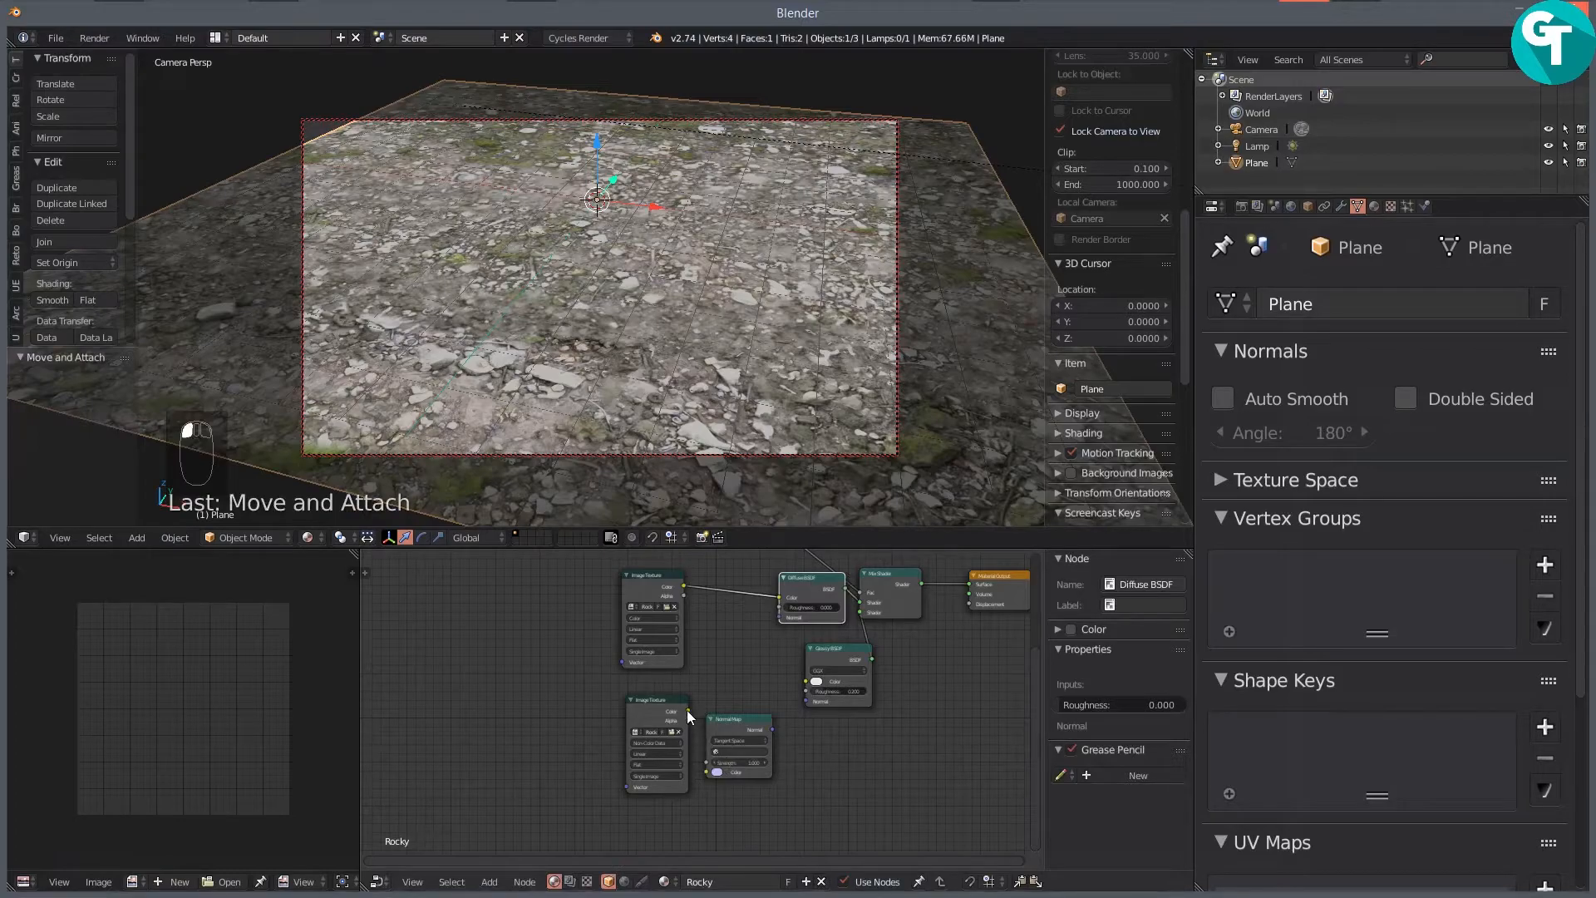
drag(687, 710, 705, 772)
drag(771, 730, 780, 620)
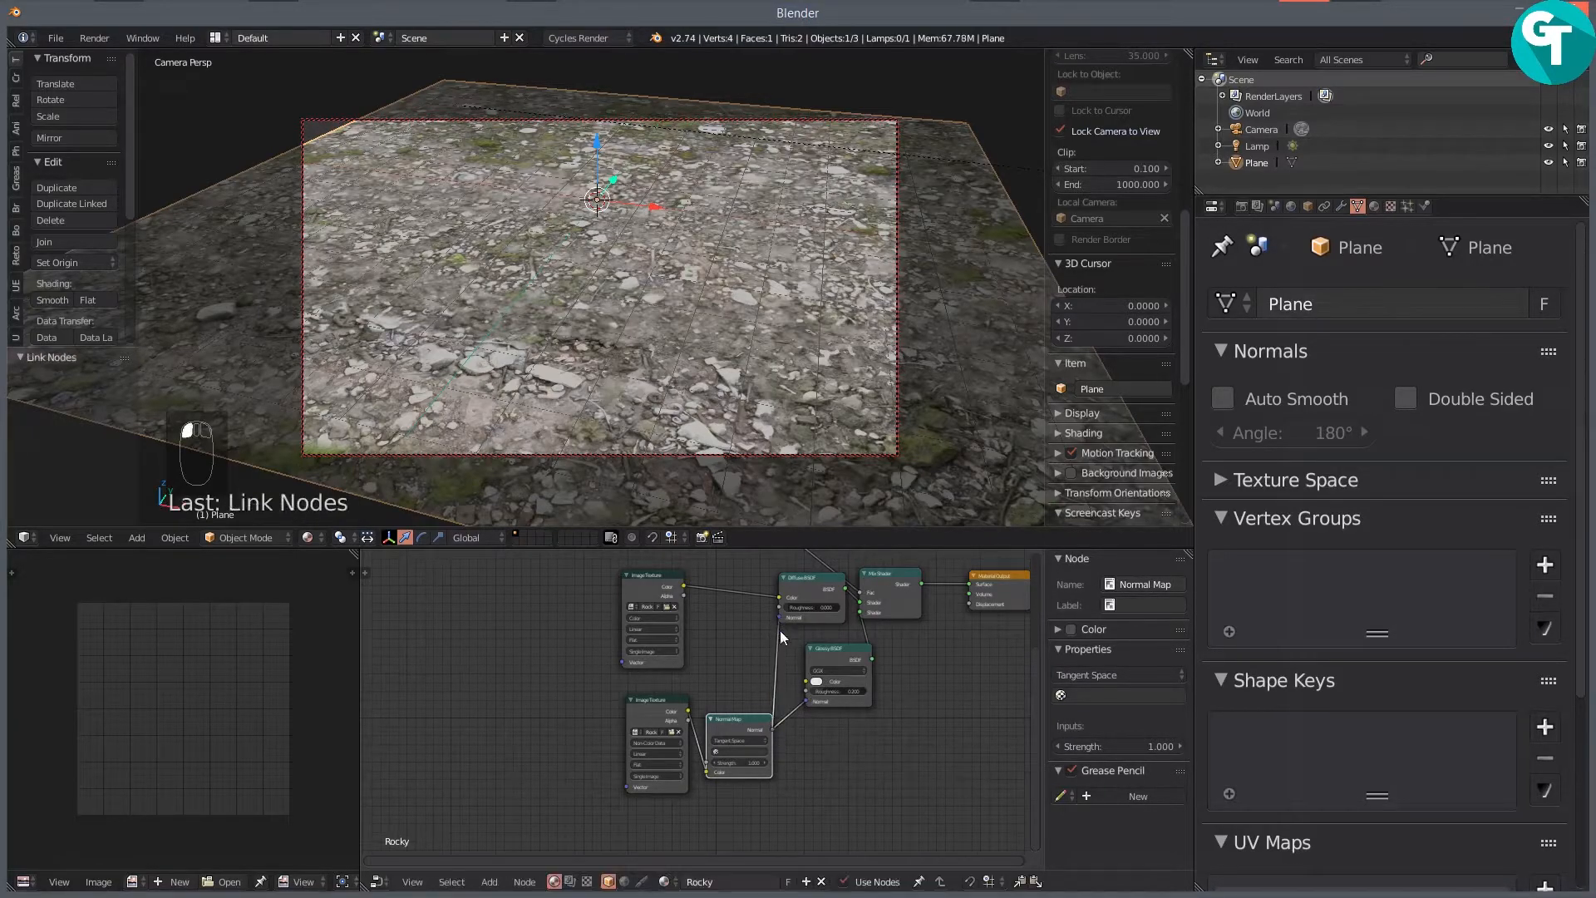
Step: Assign UVMap to the Normal Map node and switch the viewport to Rendered shading
click(734, 750)
click(727, 769)
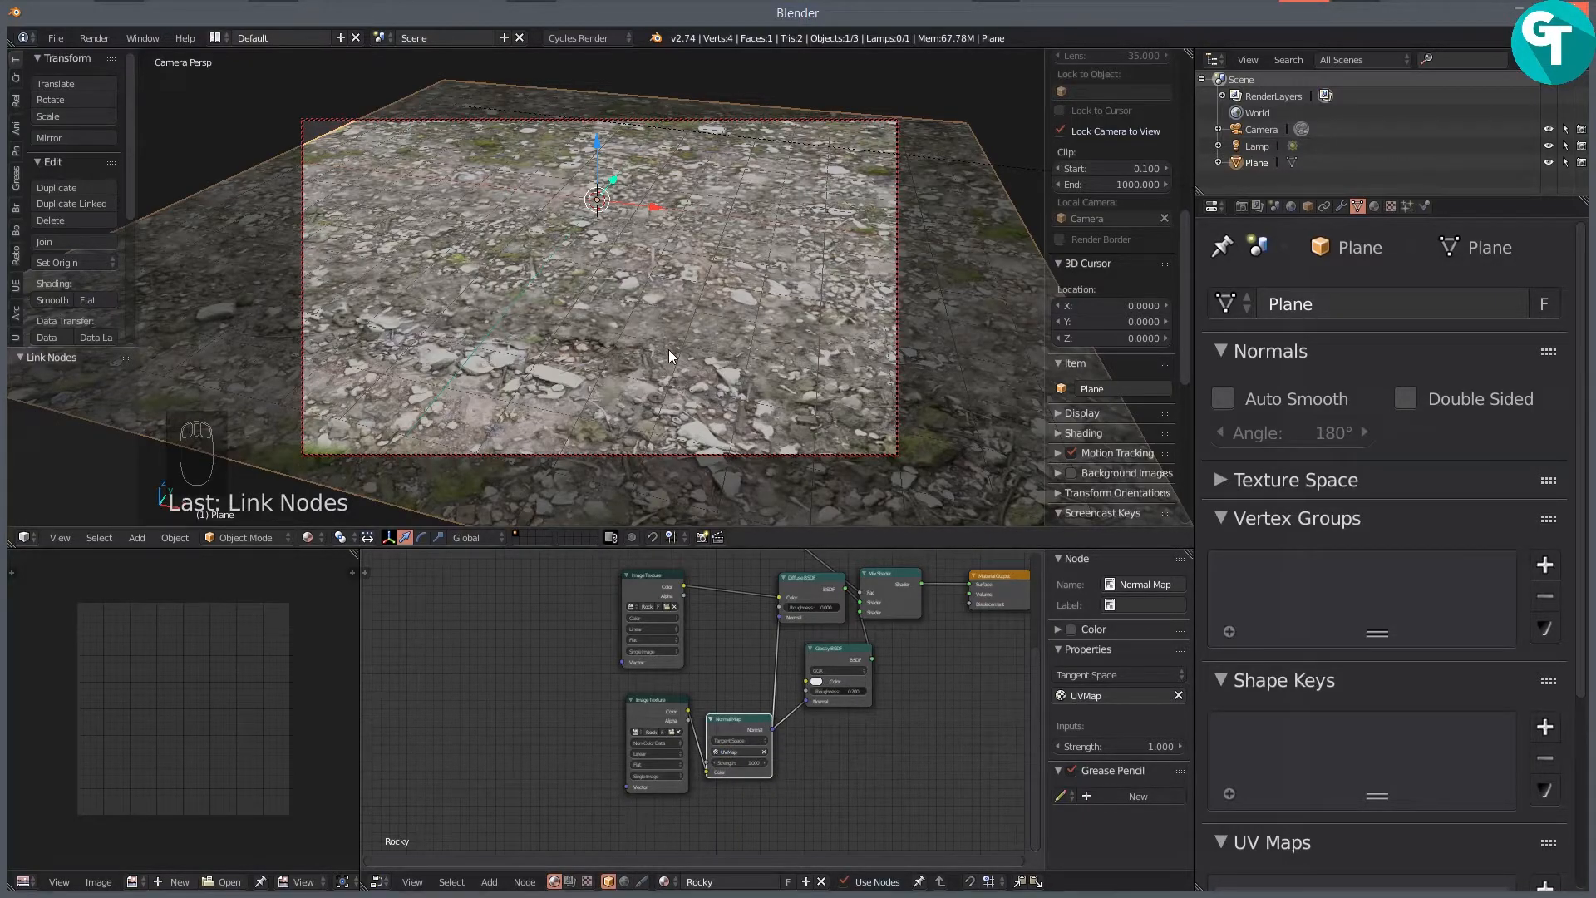
key(z)
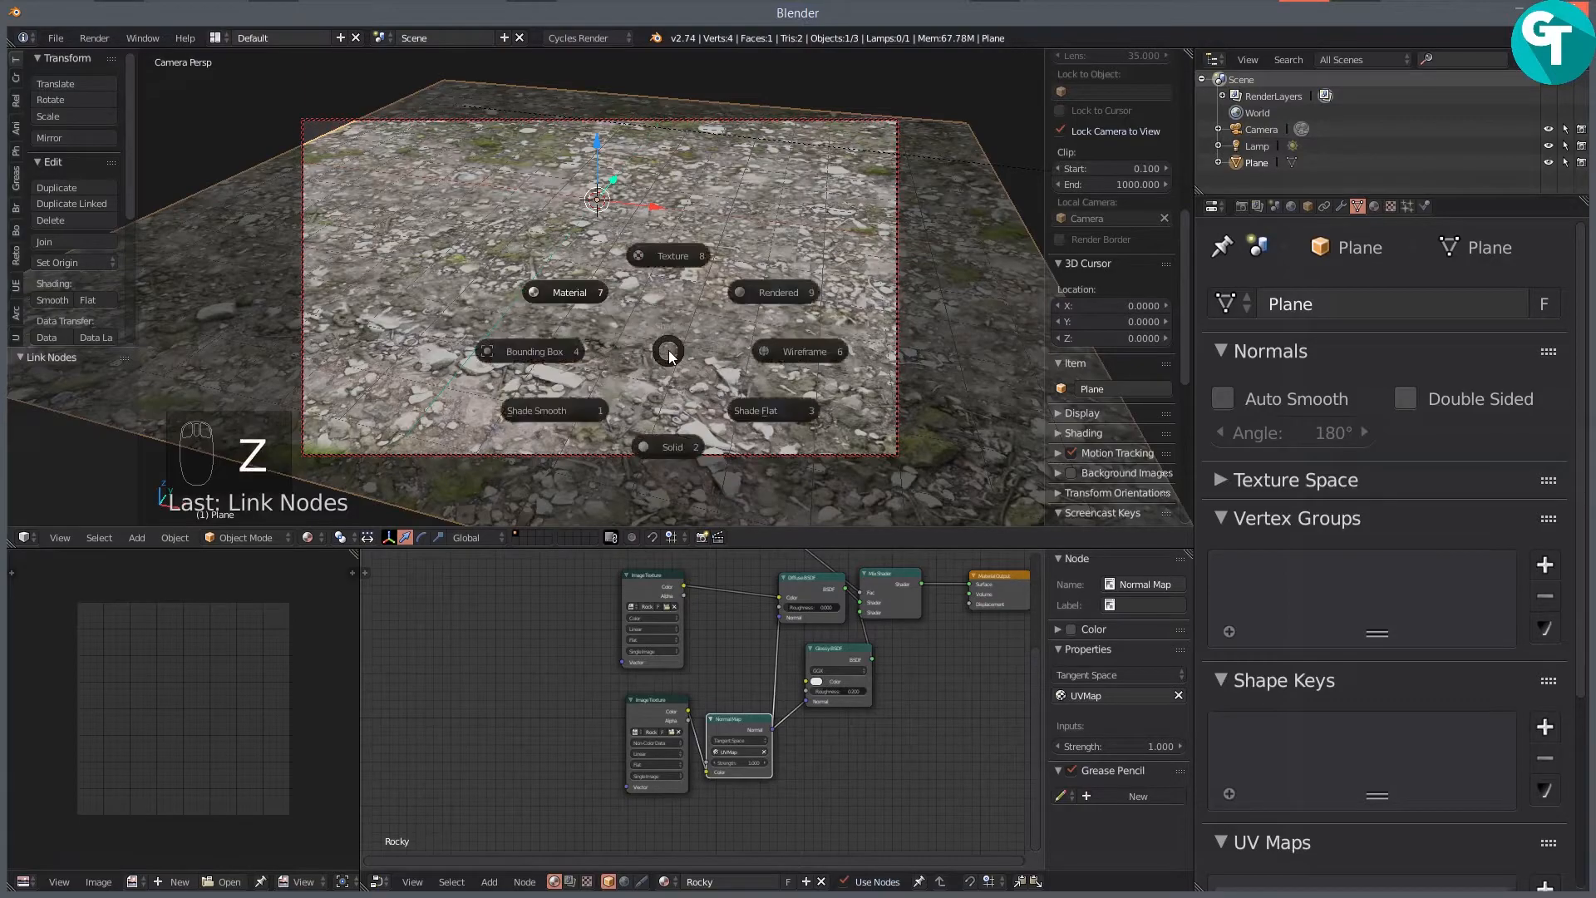
click(765, 297)
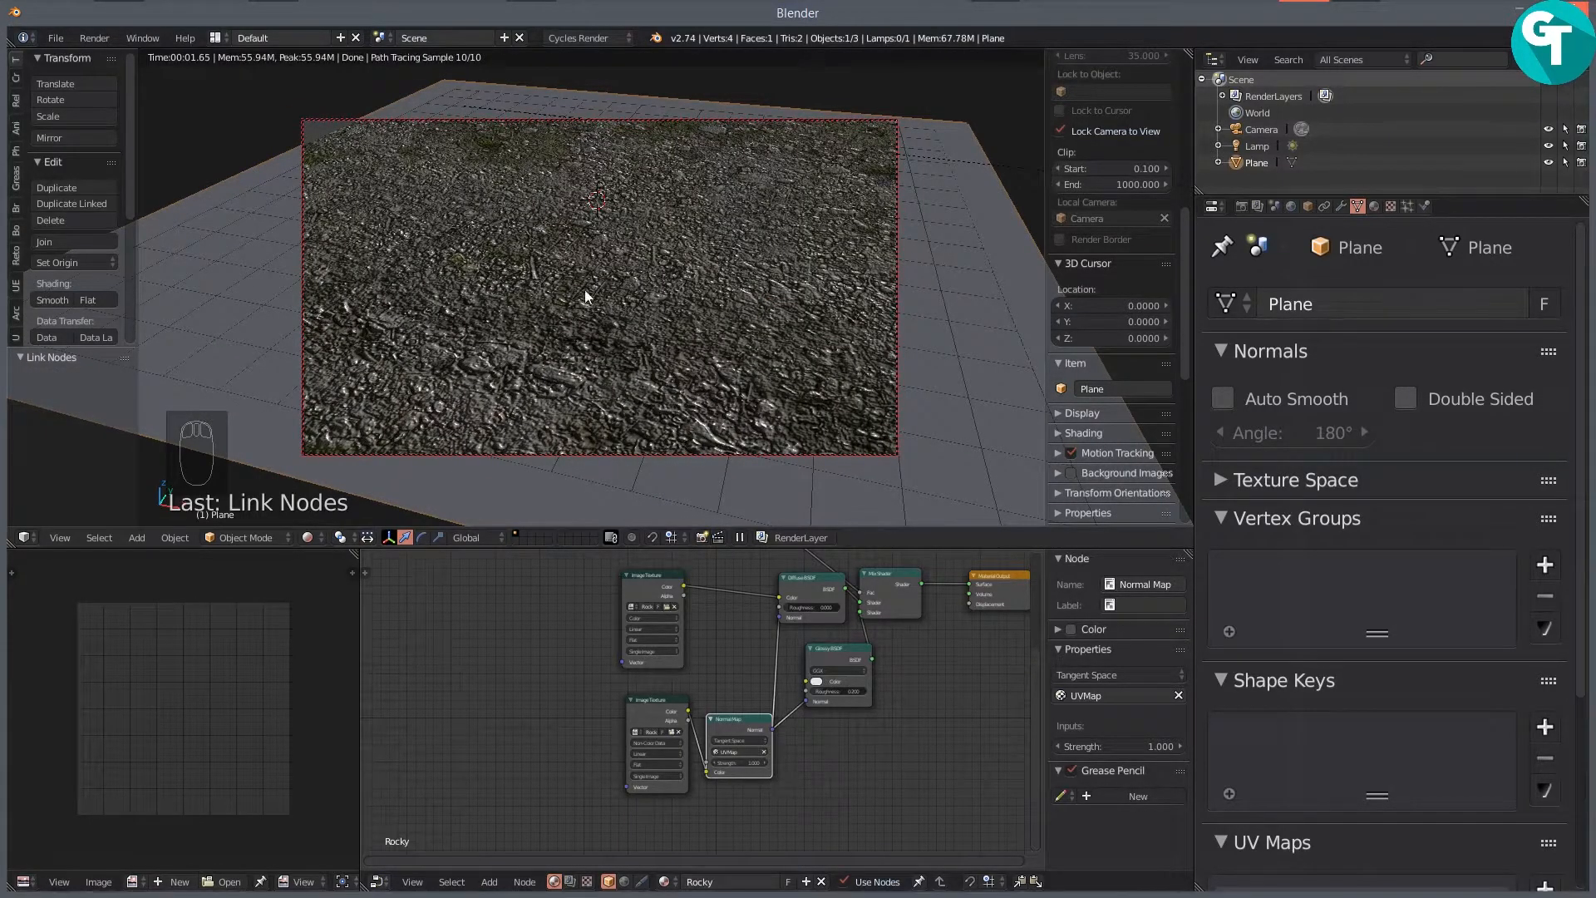
Step: Set the Normal Map strength to 0.1
scroll(873, 740, up, 5)
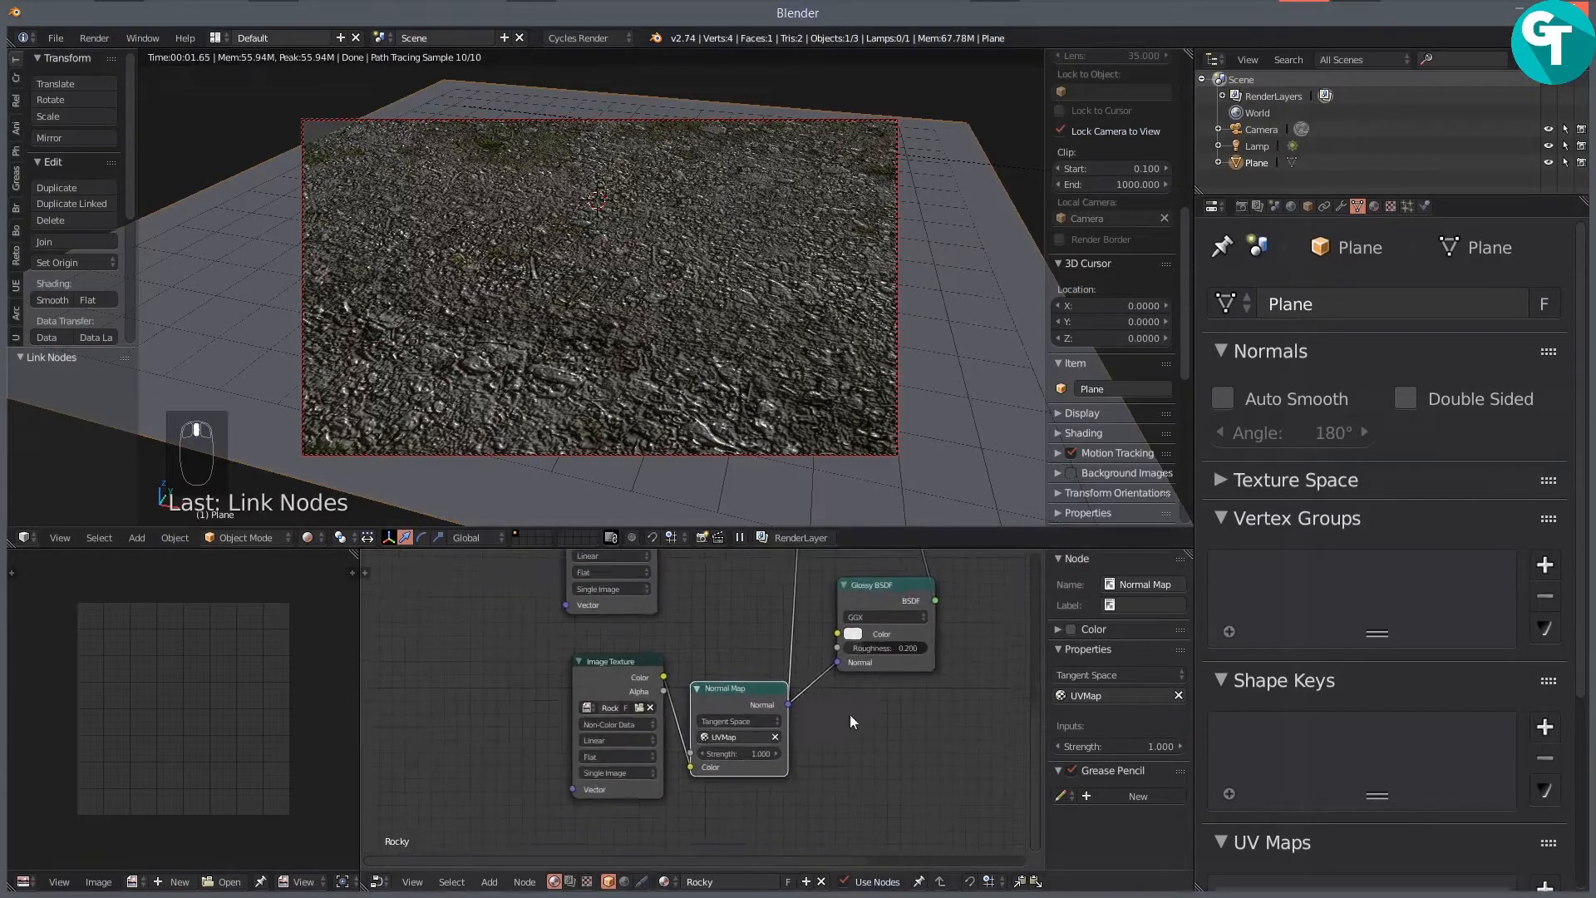
click(743, 754)
key(BackSpace)
text(.1)
key(Return)
Step: Set the Normal Map strength to 0.3
click(743, 753)
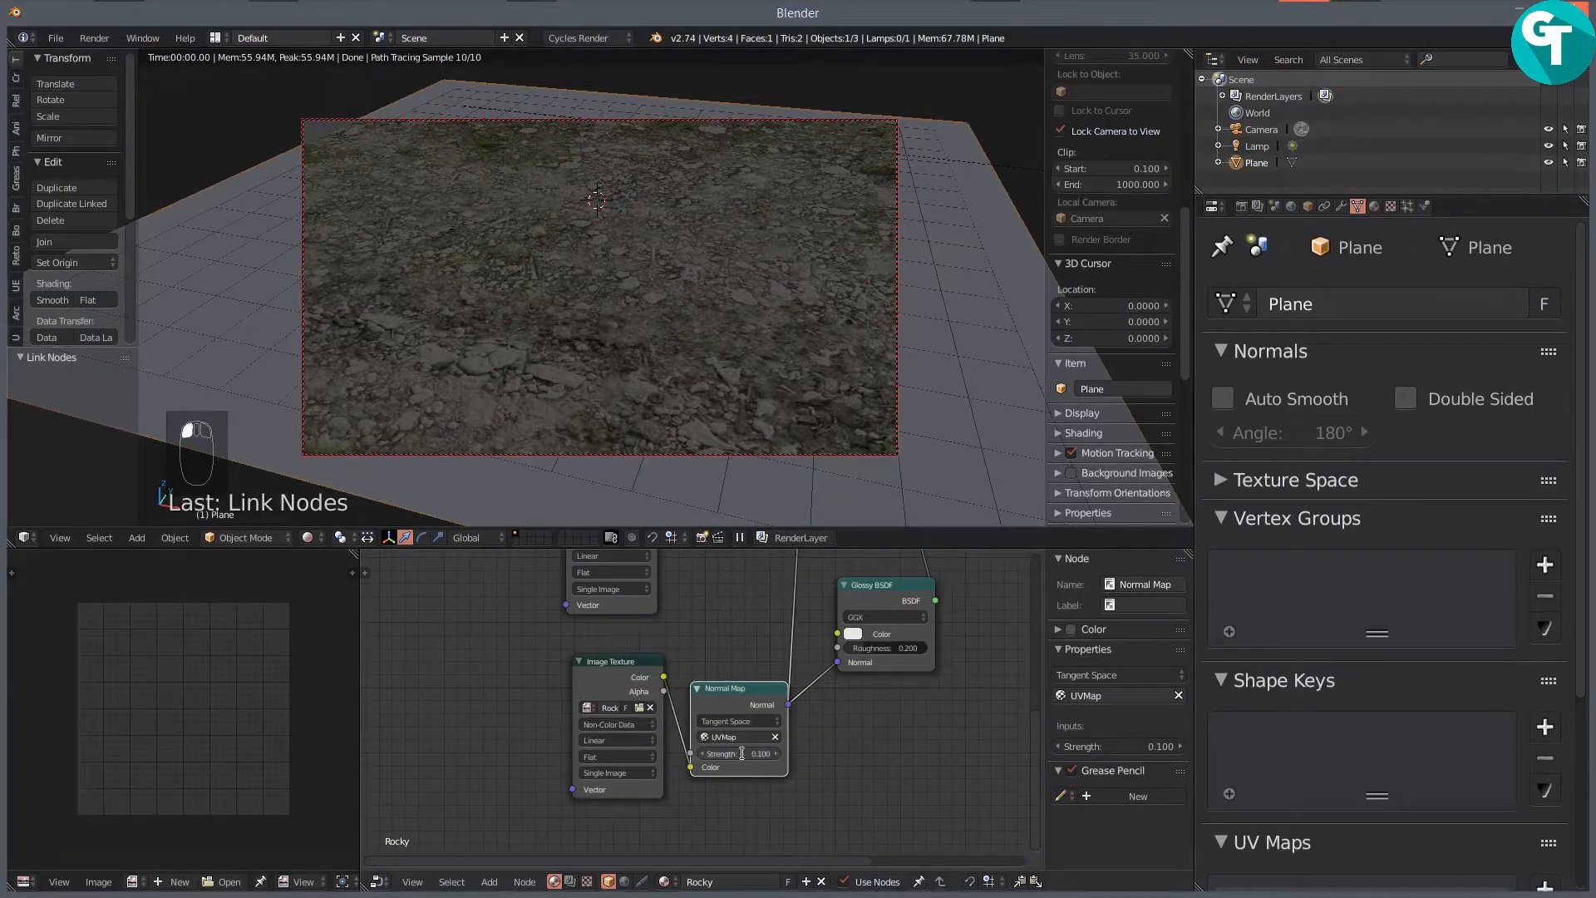
text(.3)
key(Return)
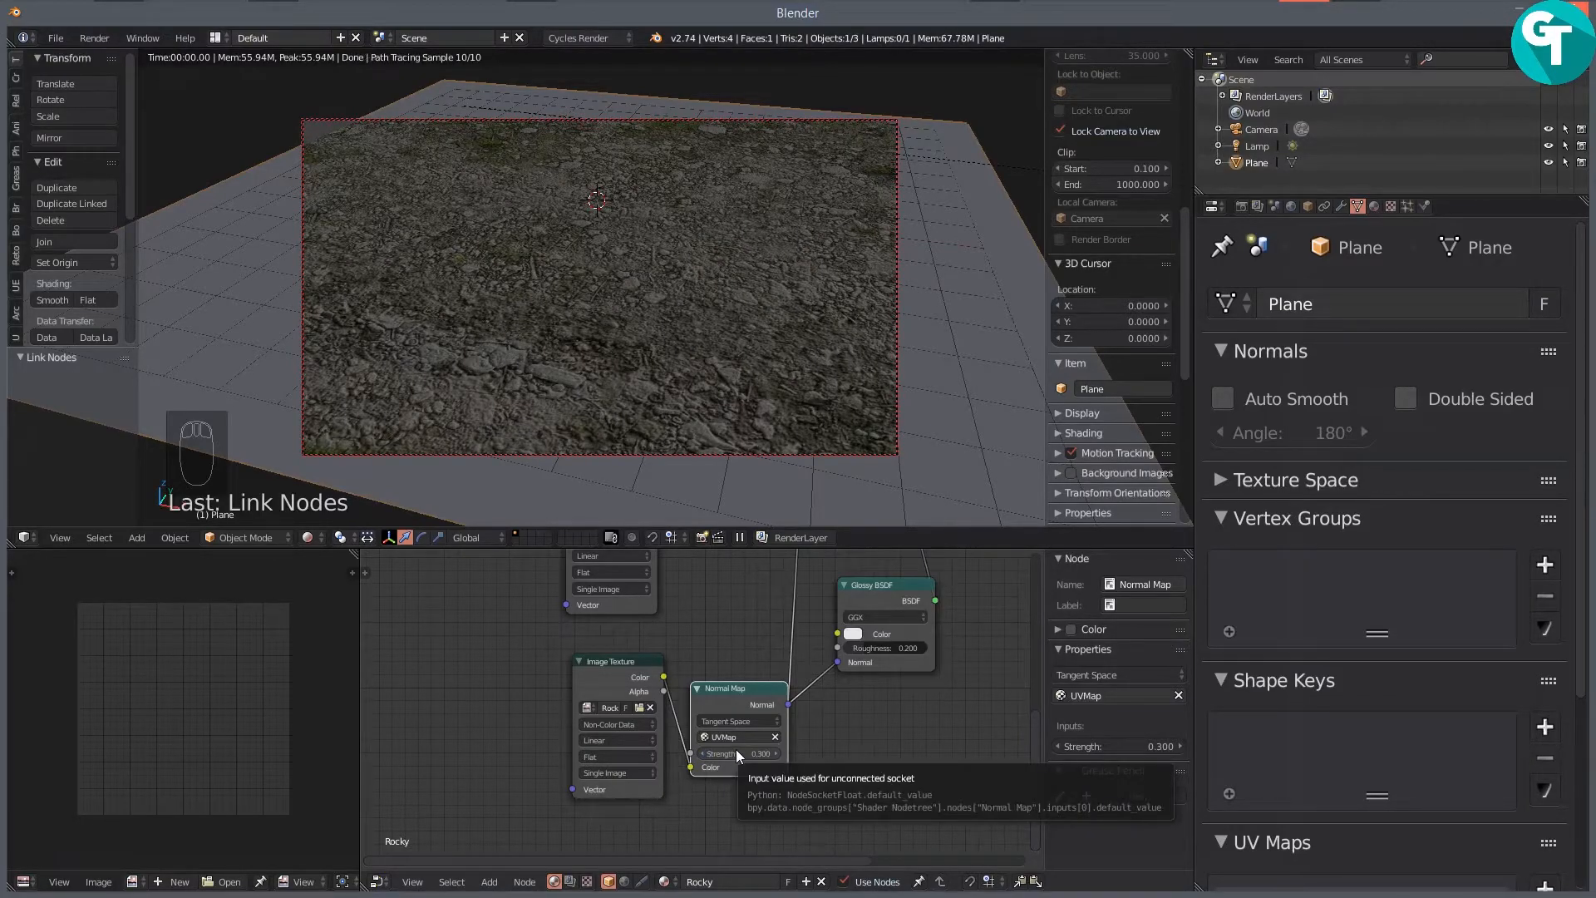
Step: Set the Normal Map node's strength to 0.2
click(736, 749)
text(0.2)
key(Return)
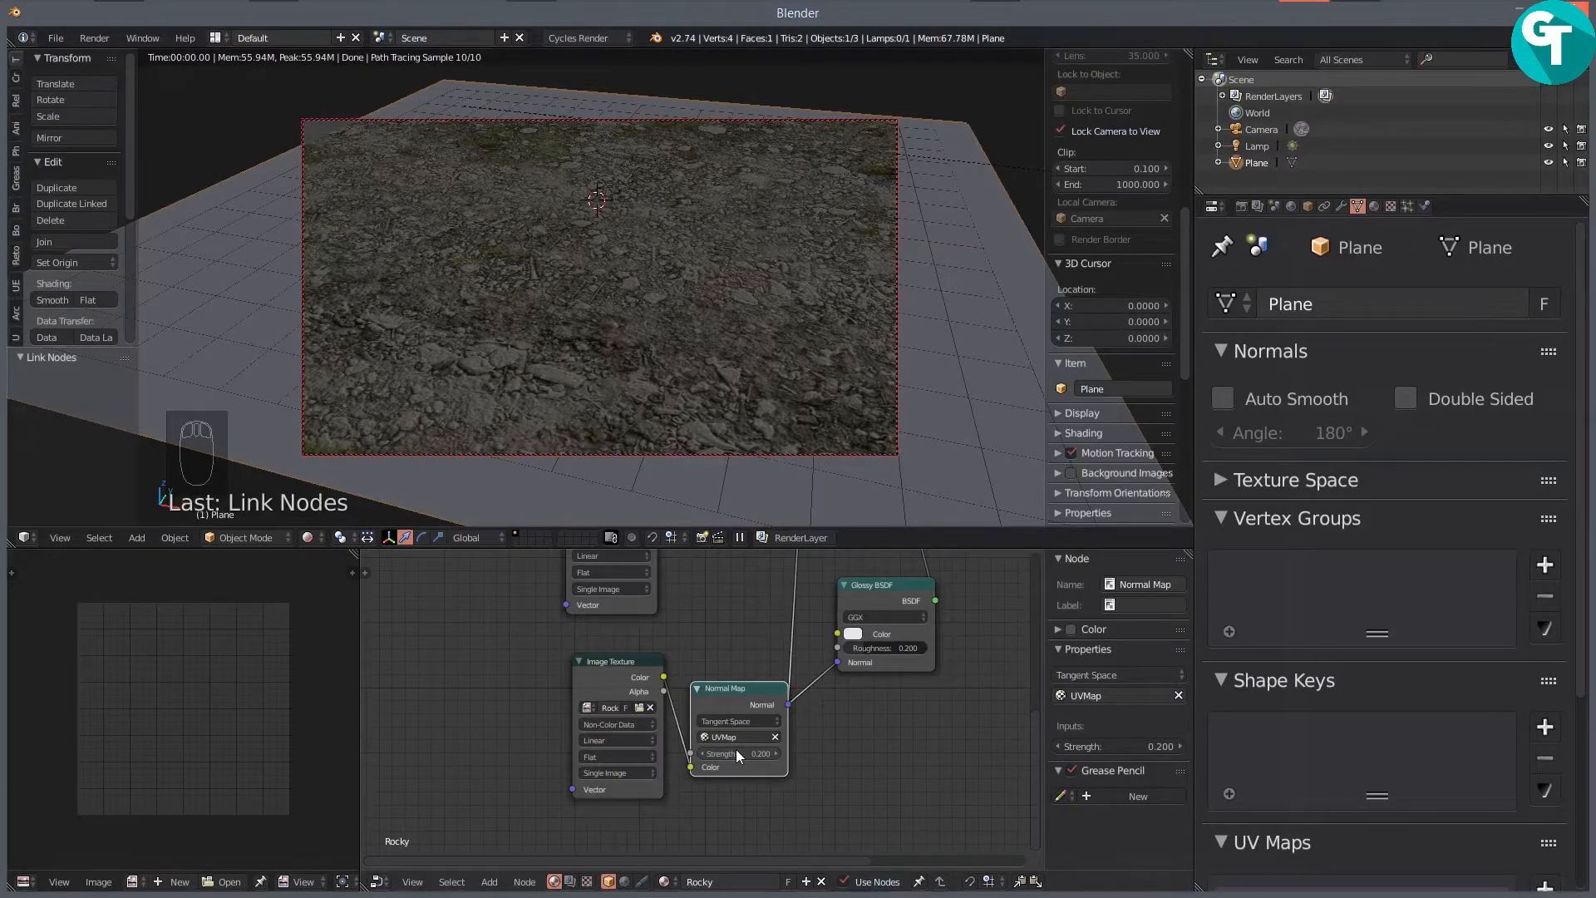
Step: Set the Normal Map node's strength to 0.25
click(735, 750)
text(.225)
key(BackSpace)
key(BackSpace)
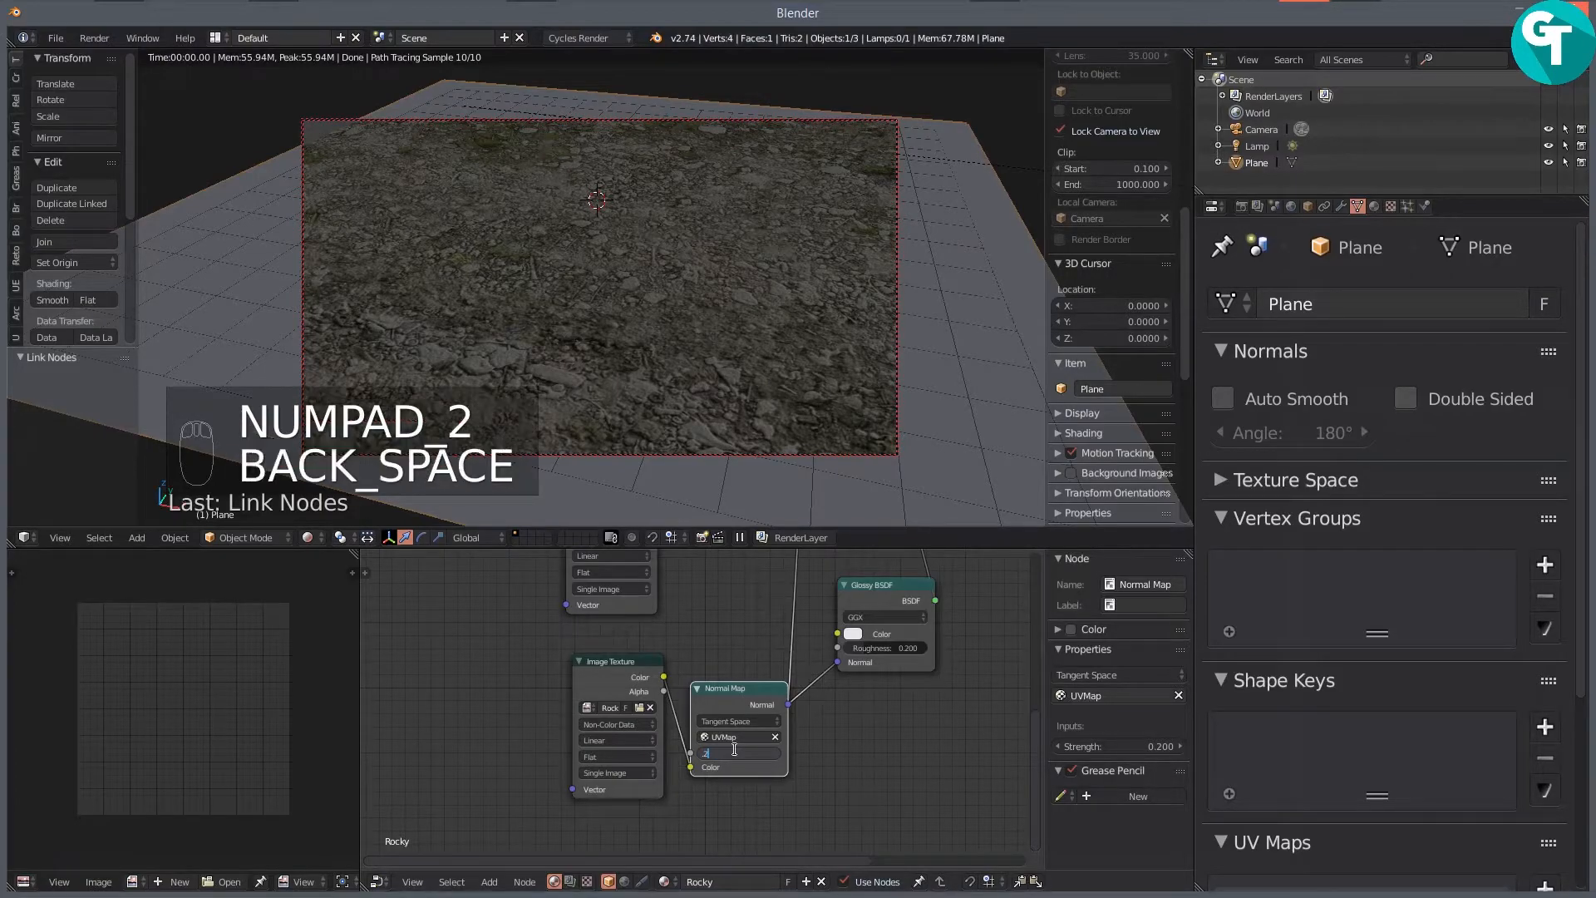
key(Return)
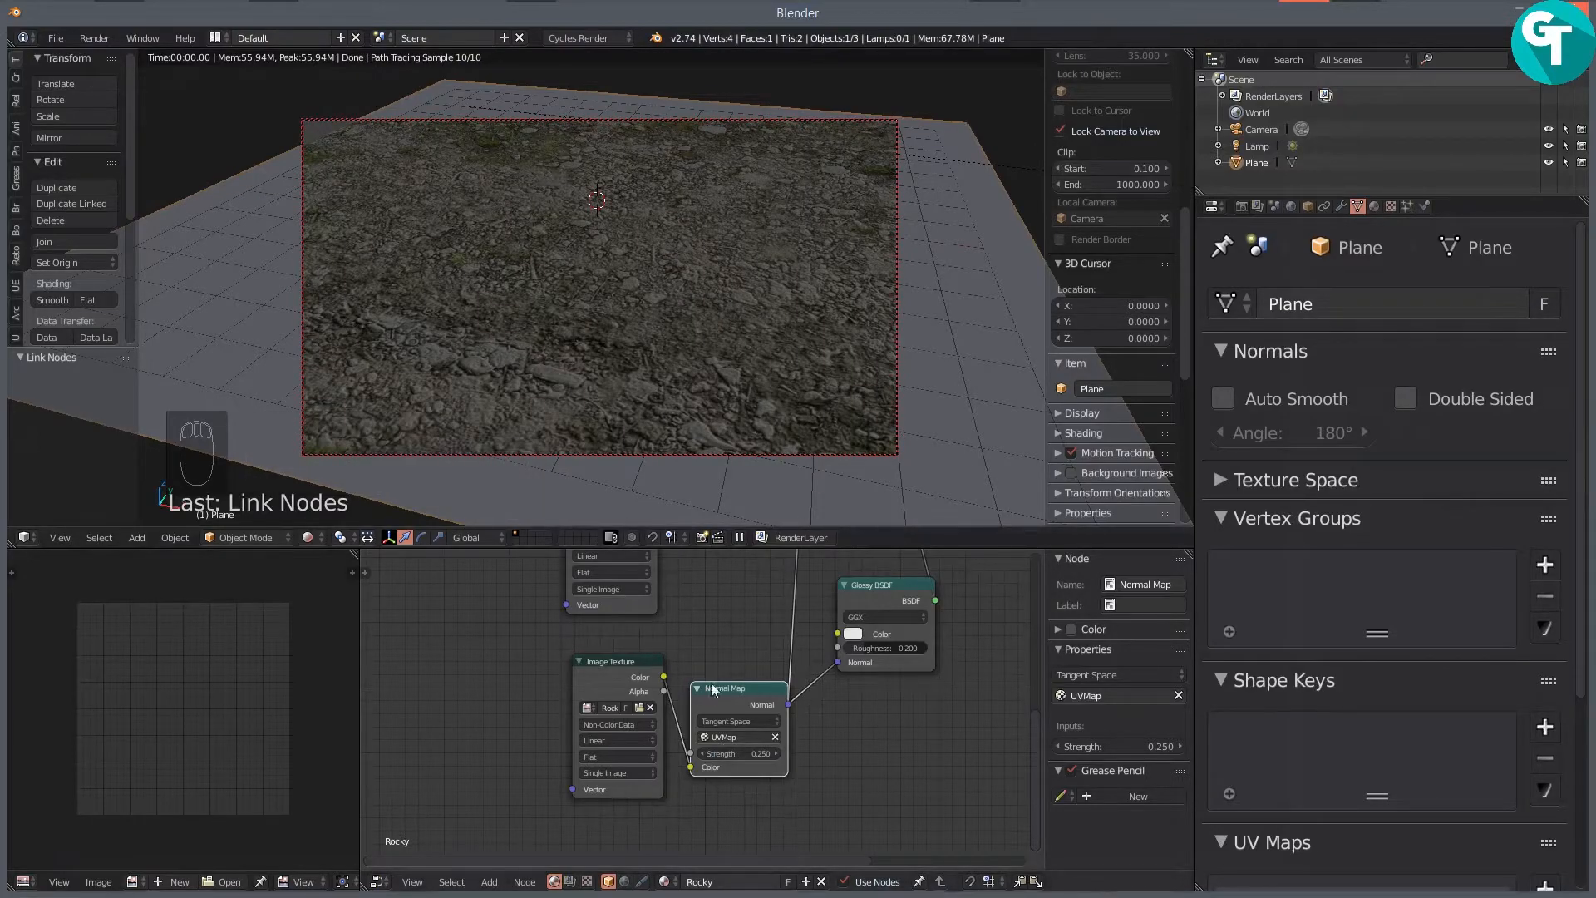
Step: Switch the viewport to Solid shading and delete the Normal Map node from the Rocky node tree
scroll(960, 761, down, 3)
scroll(887, 705, down, 2)
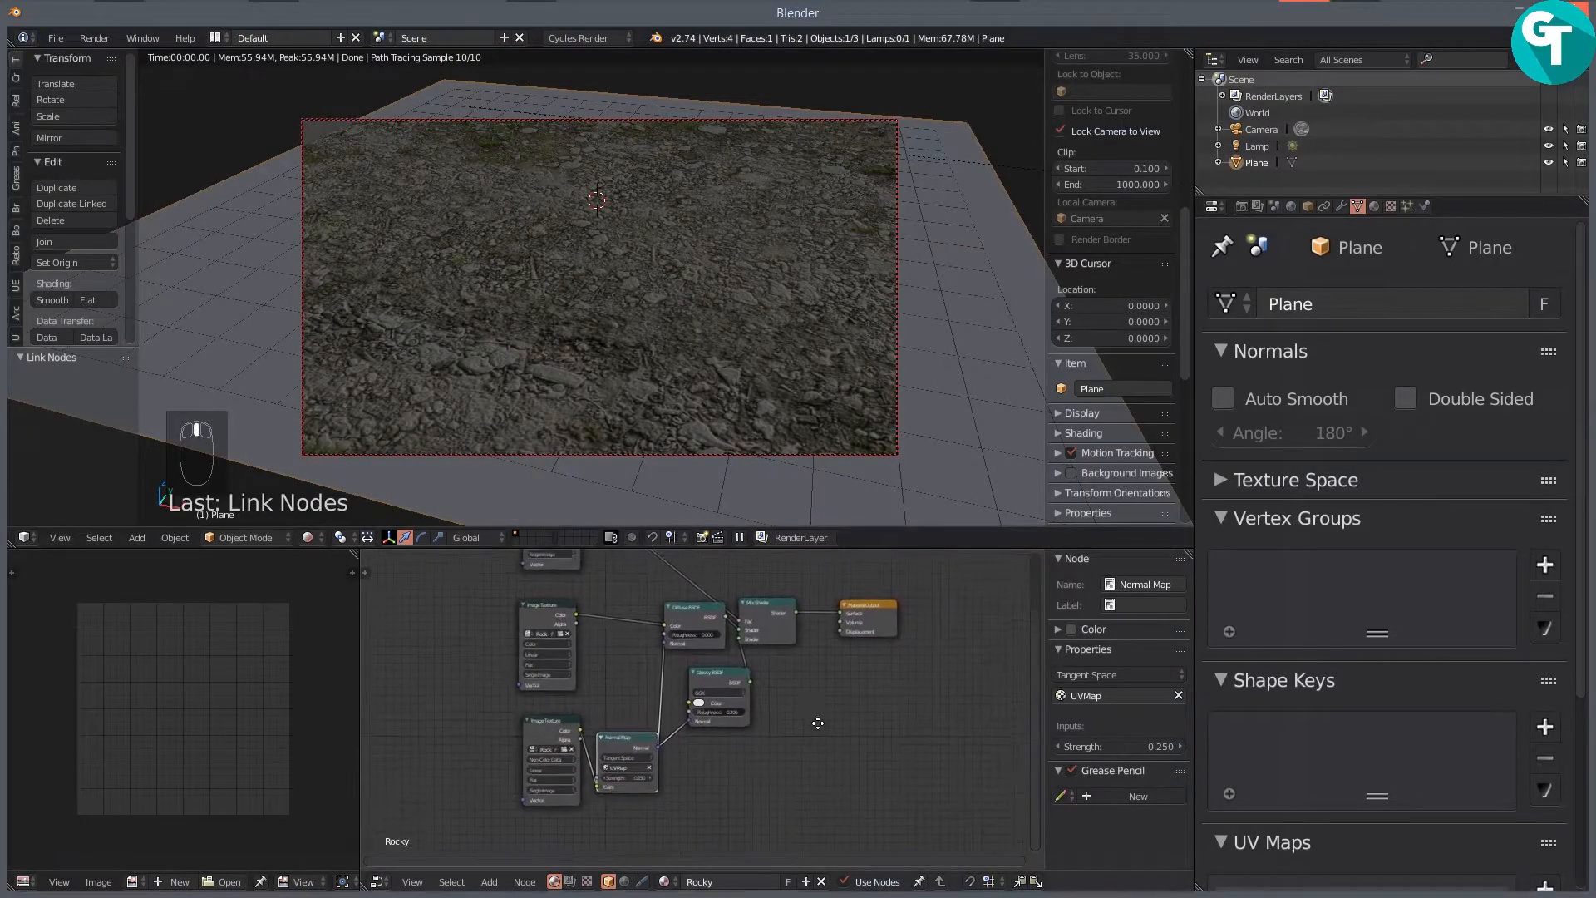
drag(855, 705, 863, 698)
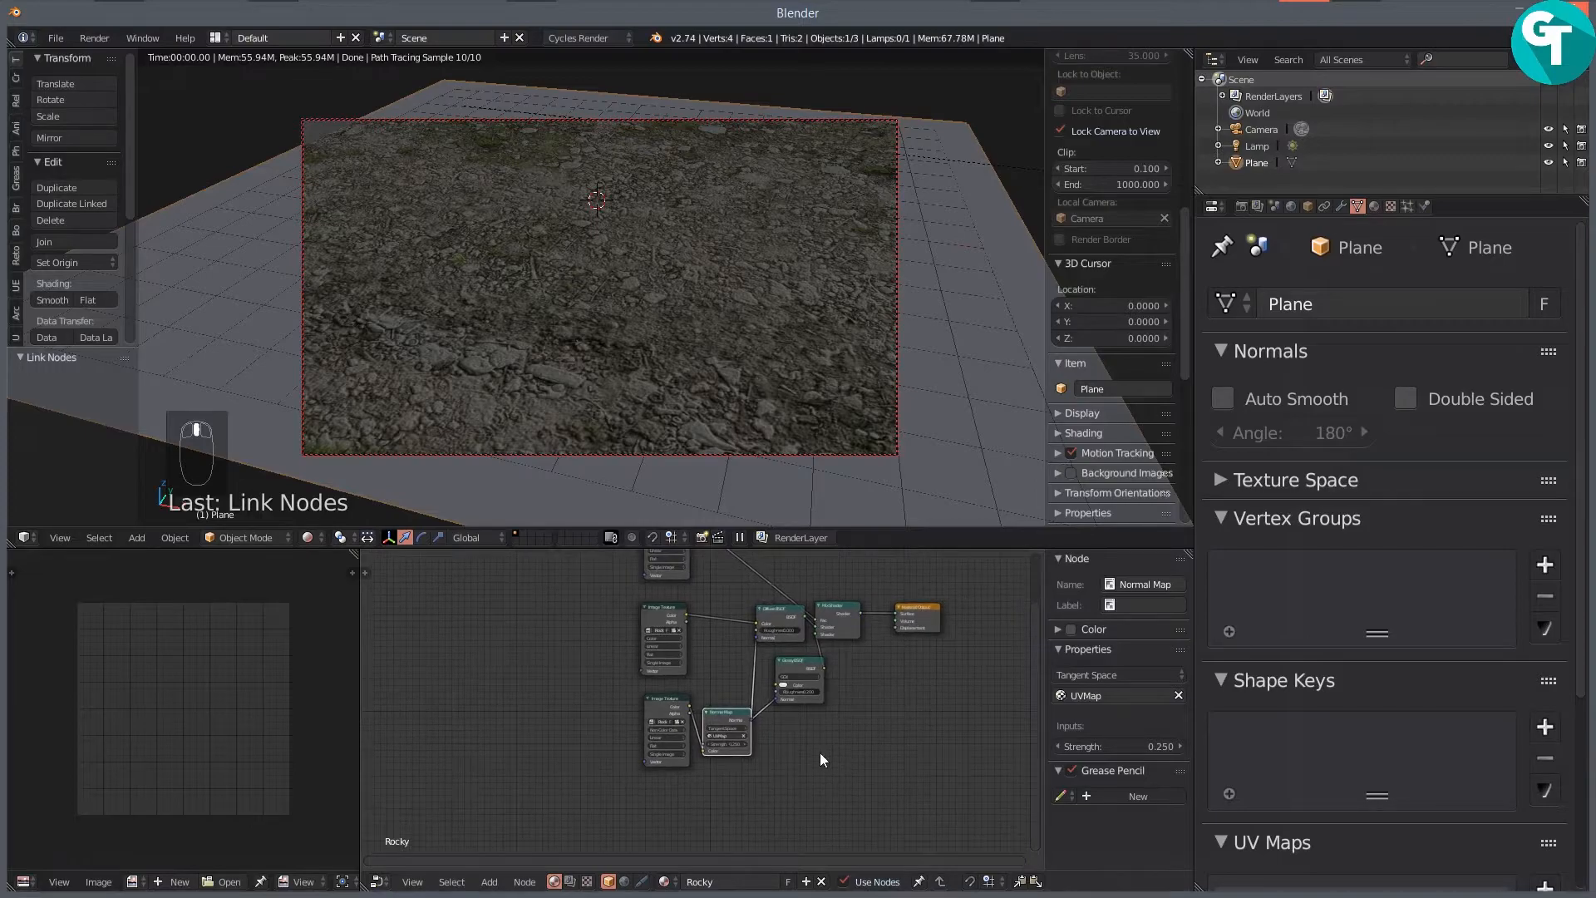
drag(820, 752, 792, 778)
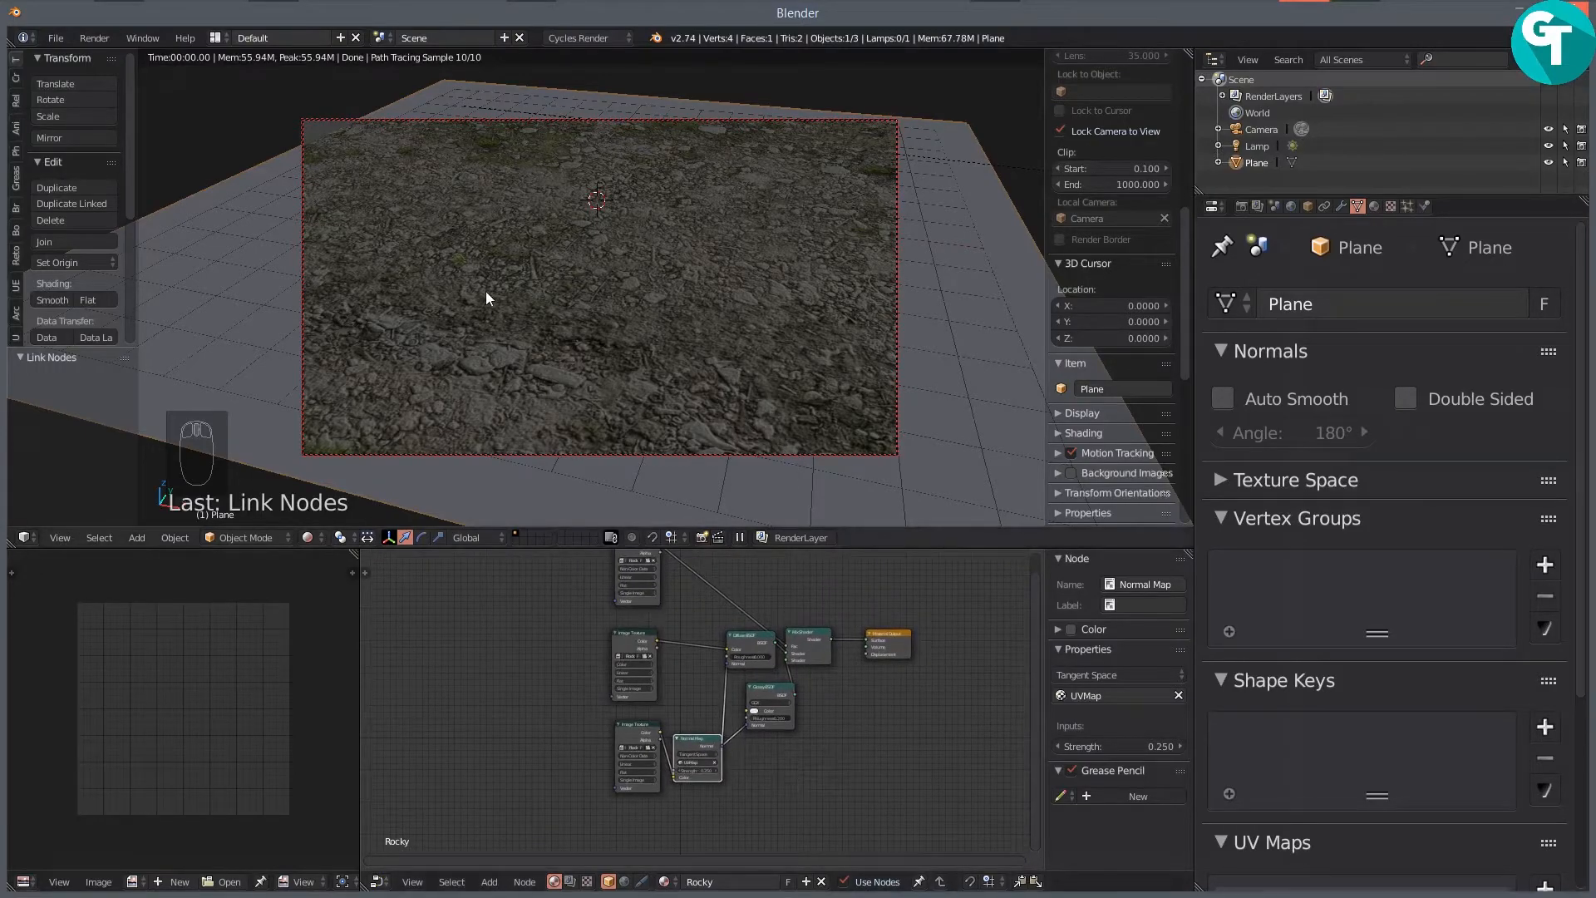
key(z)
click(507, 412)
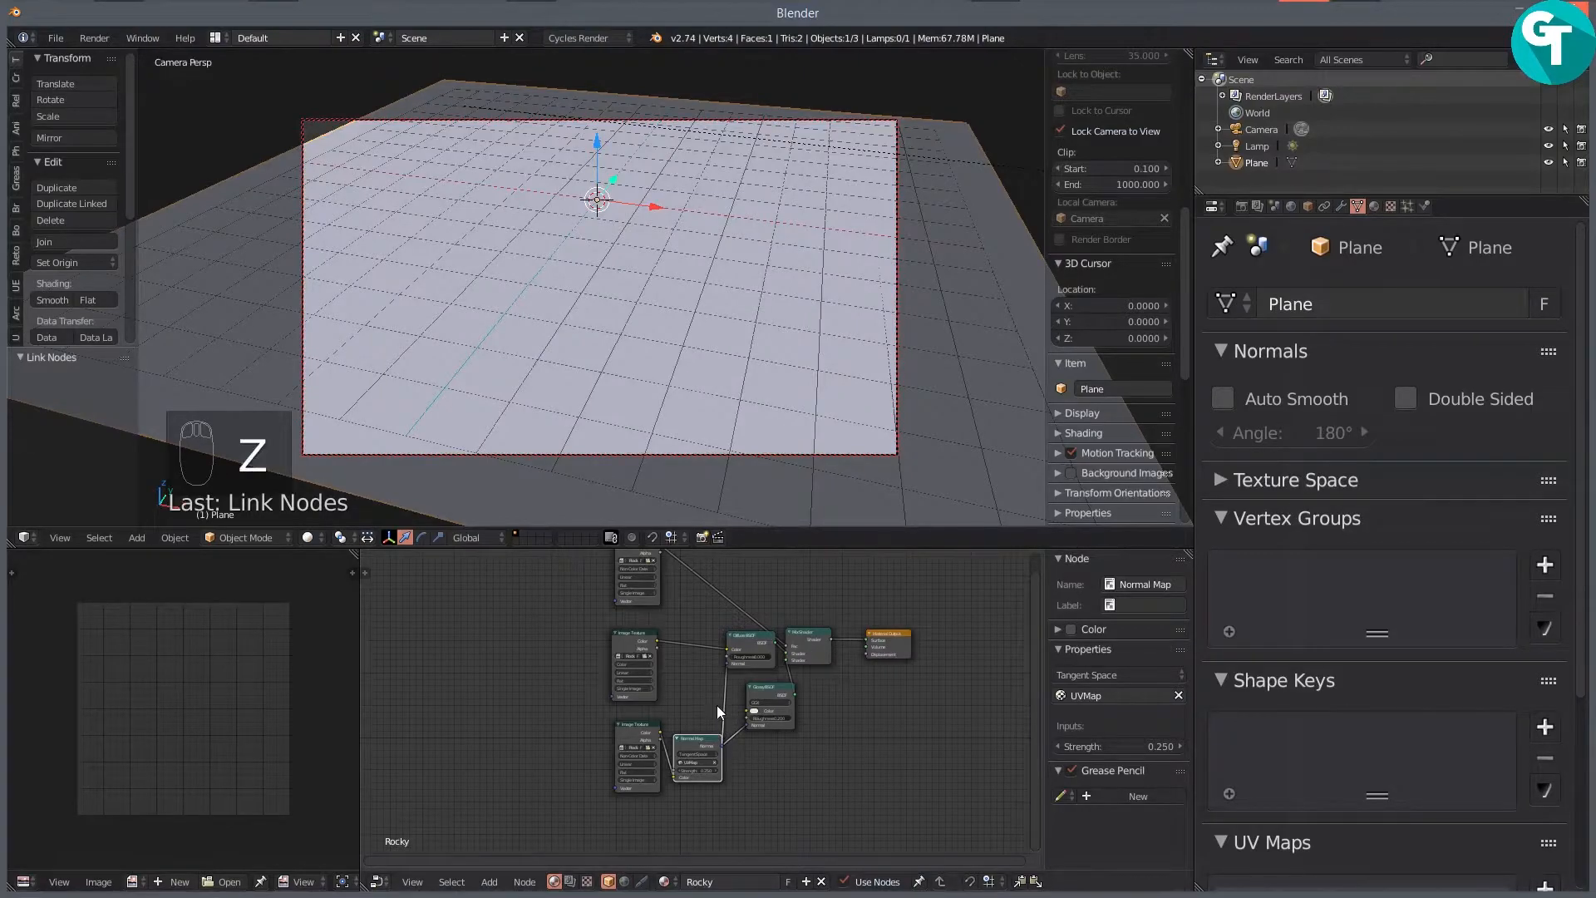
click(690, 743)
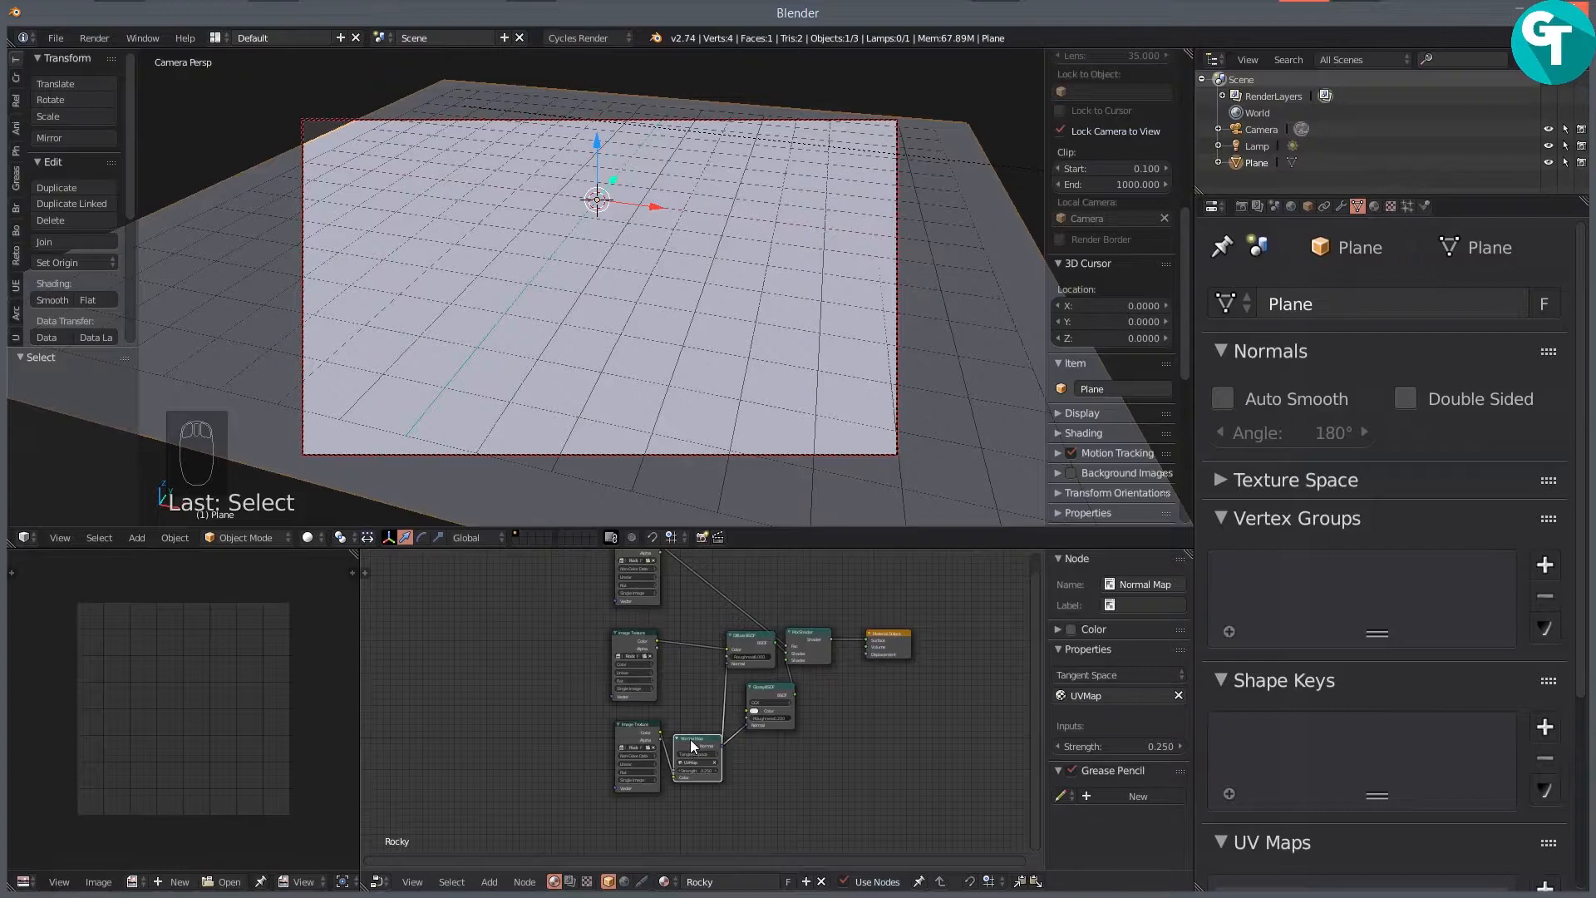
key(ctrl+x)
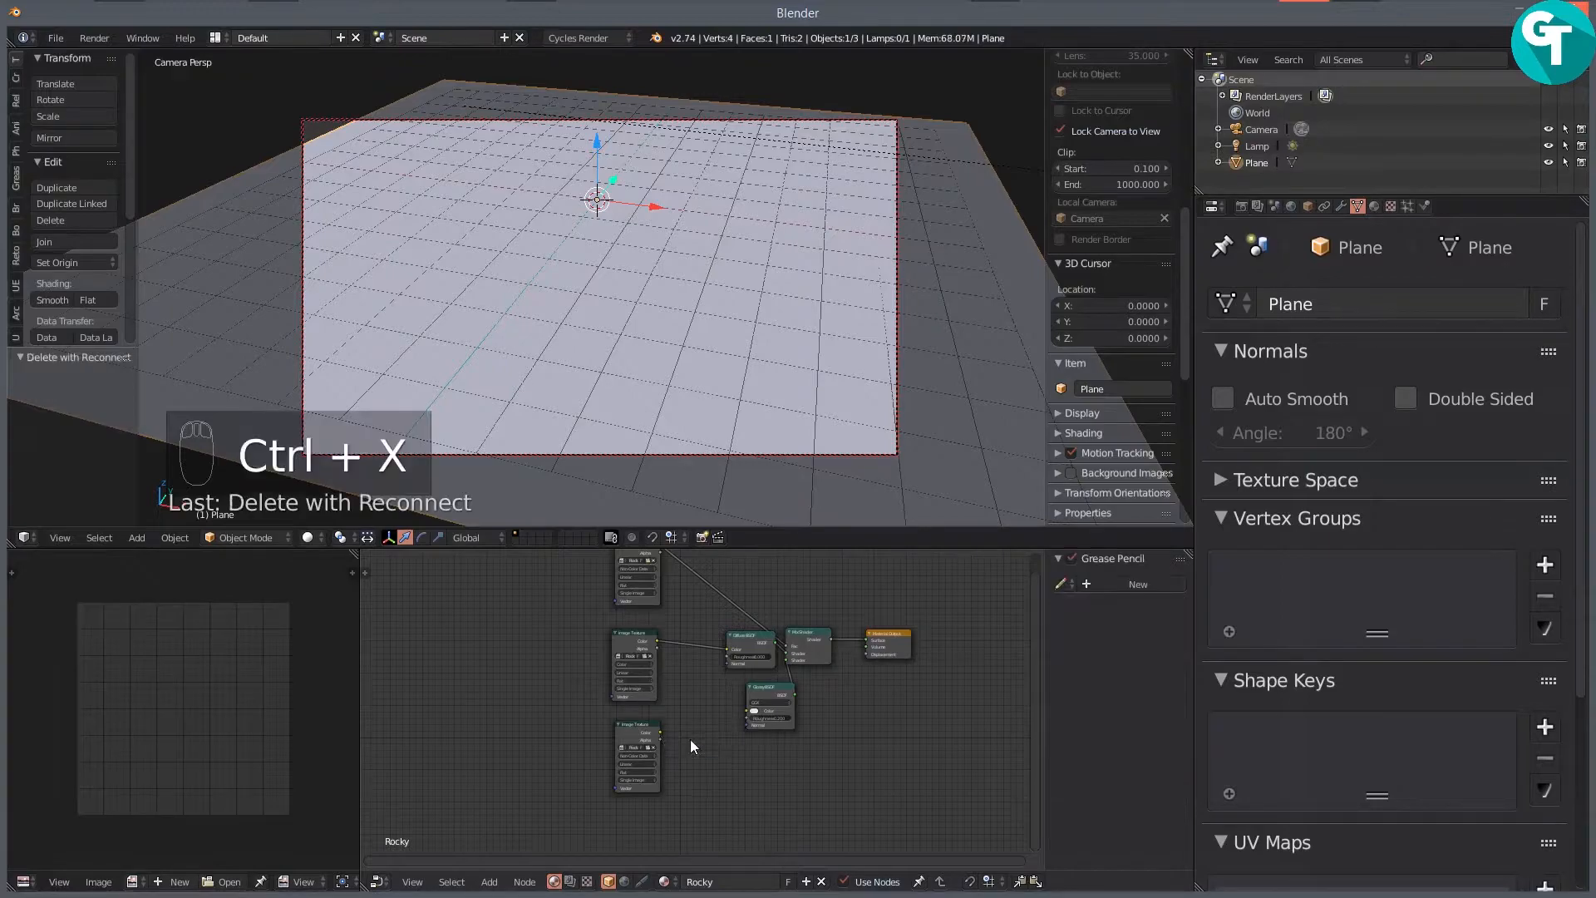
Step: Replace the image in the unconnected normal Image Texture node with RockyMossTexture_Disp.jpeg
click(640, 728)
scroll(712, 742, up, 1)
scroll(712, 741, up, 4)
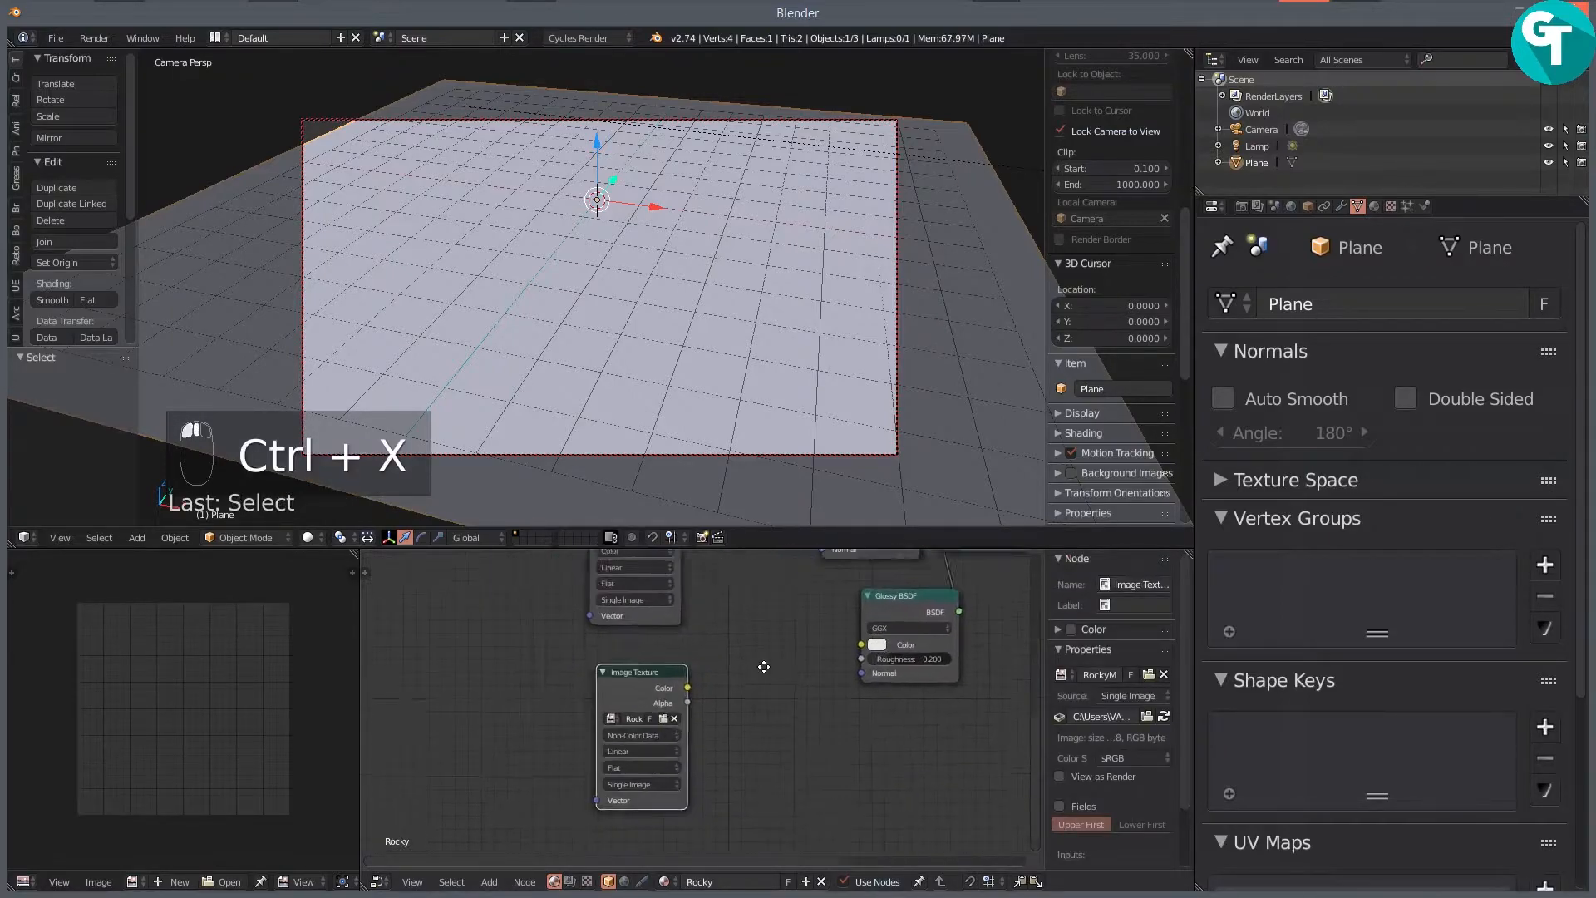
click(673, 690)
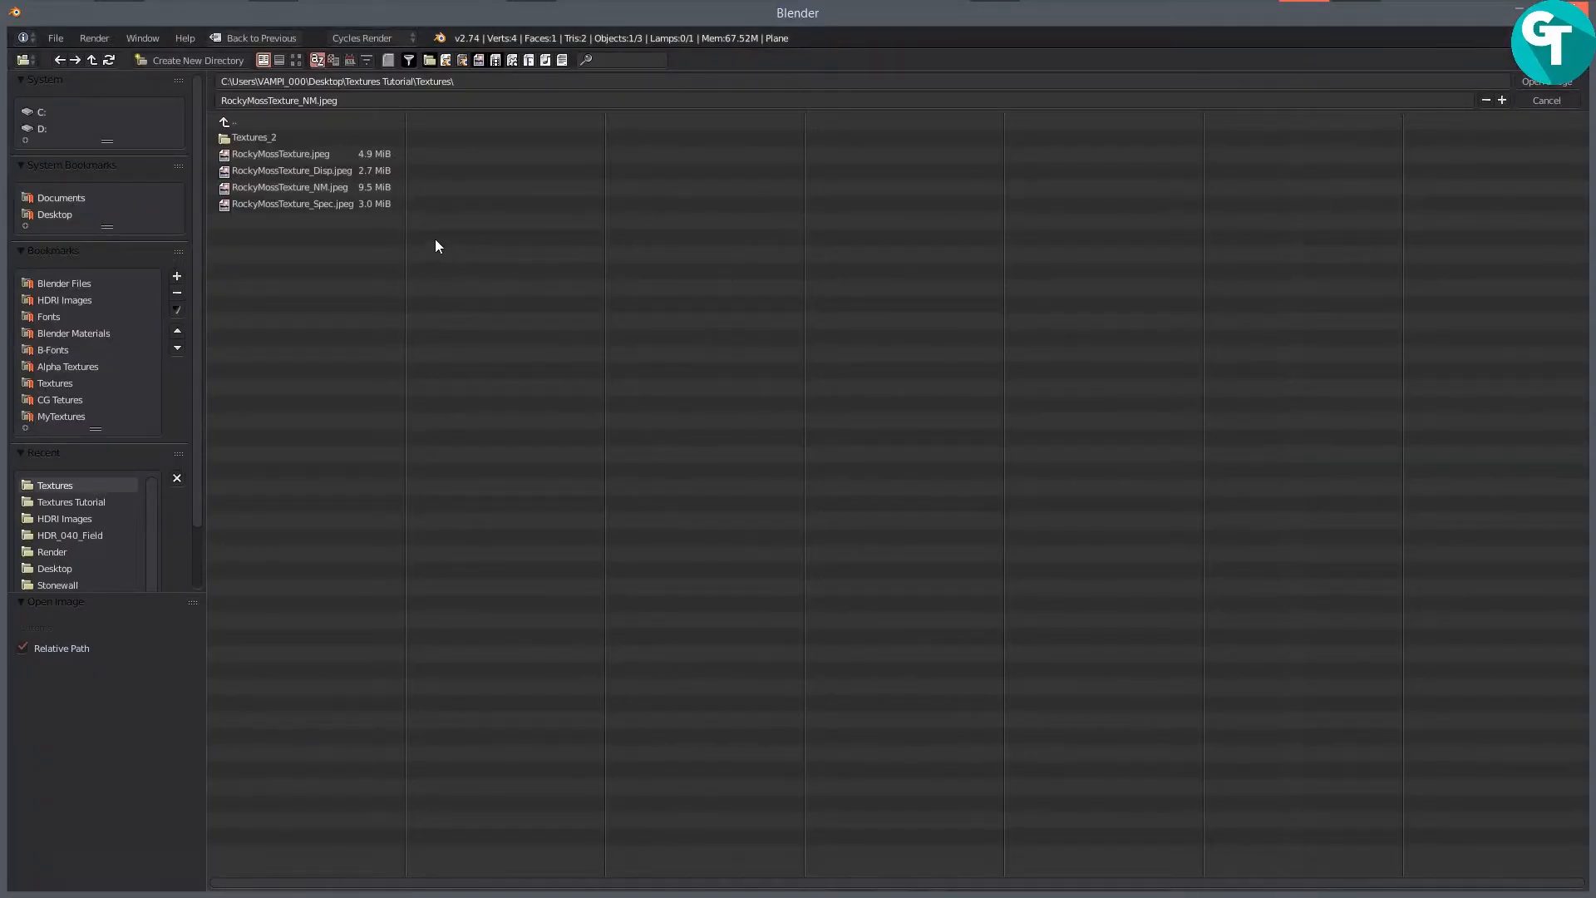
click(337, 171)
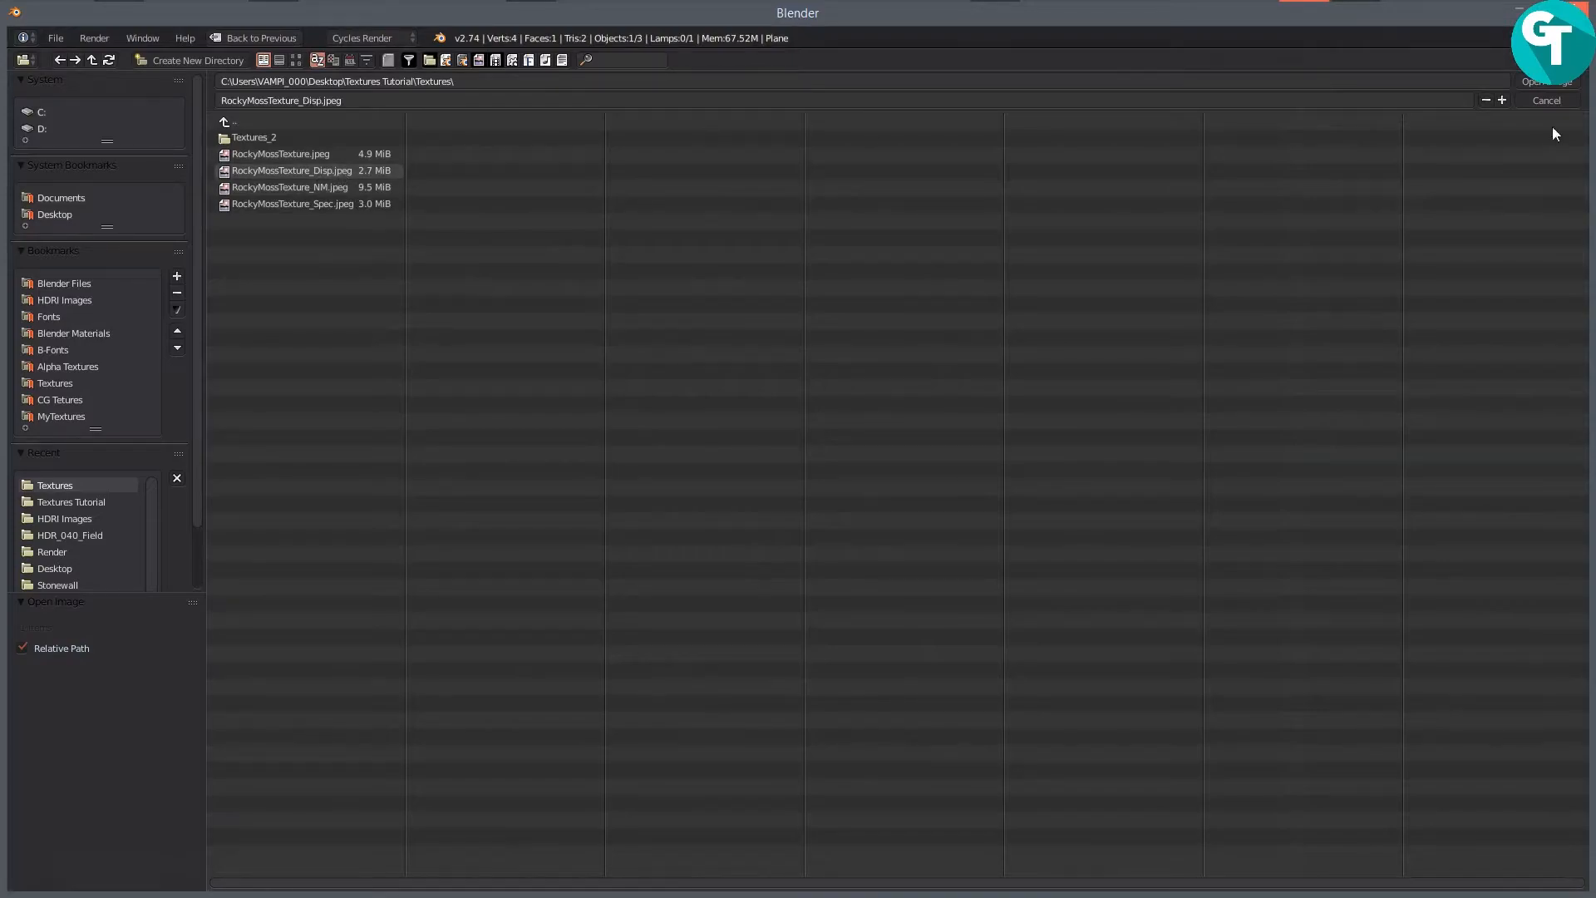
click(1548, 82)
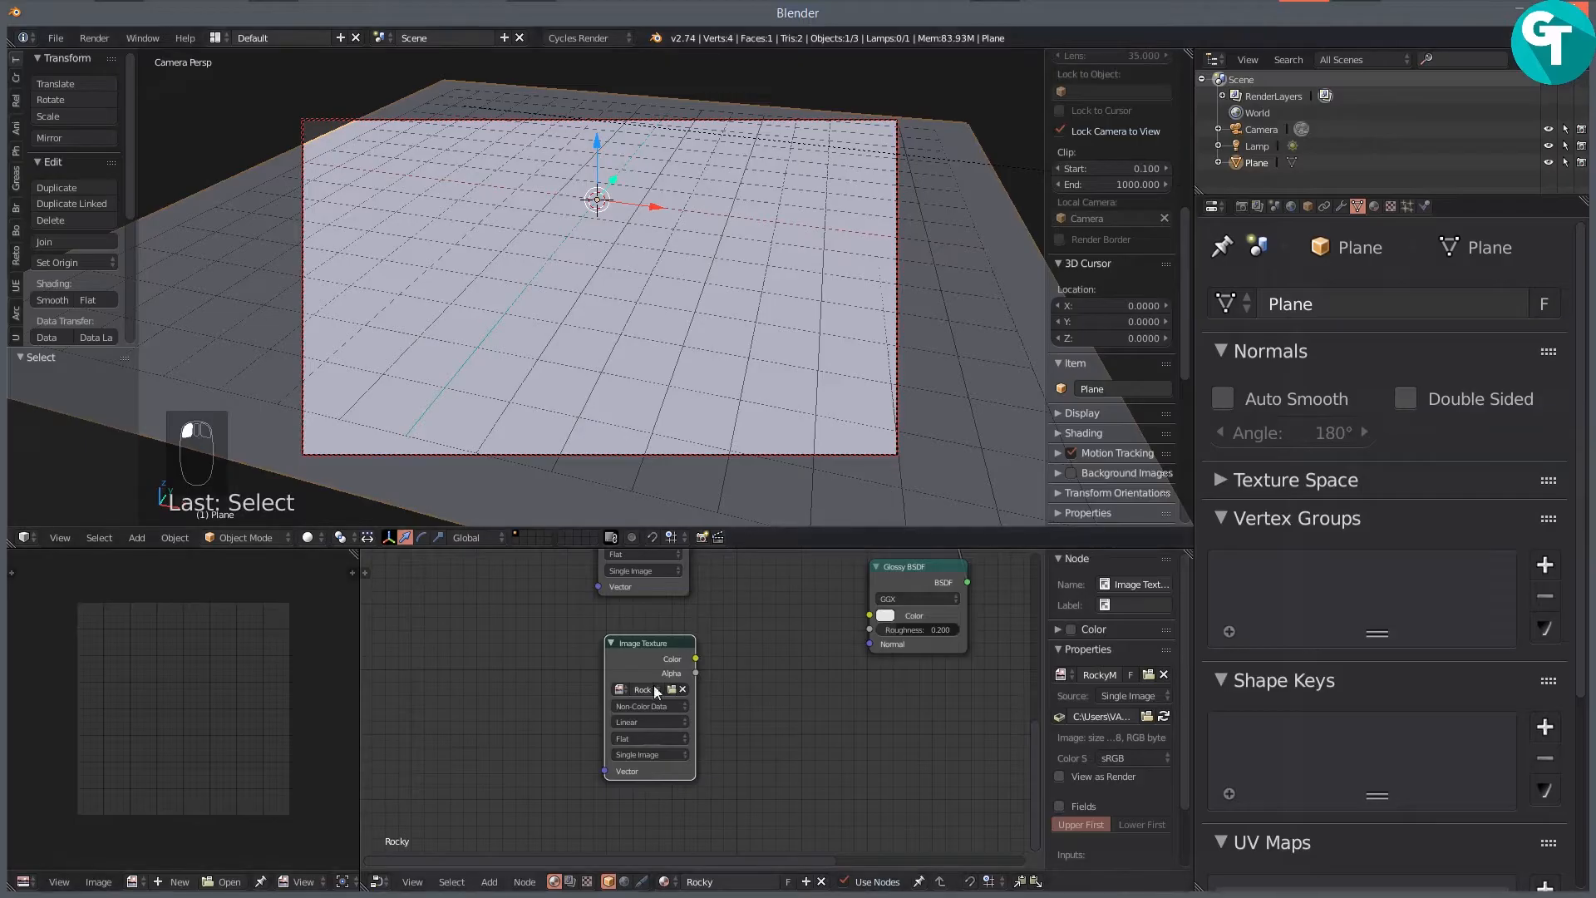
Step: Add a Bump node beside the displacement texture and link the texture's Color to the Bump's Height input
scroll(755, 665, right, 2)
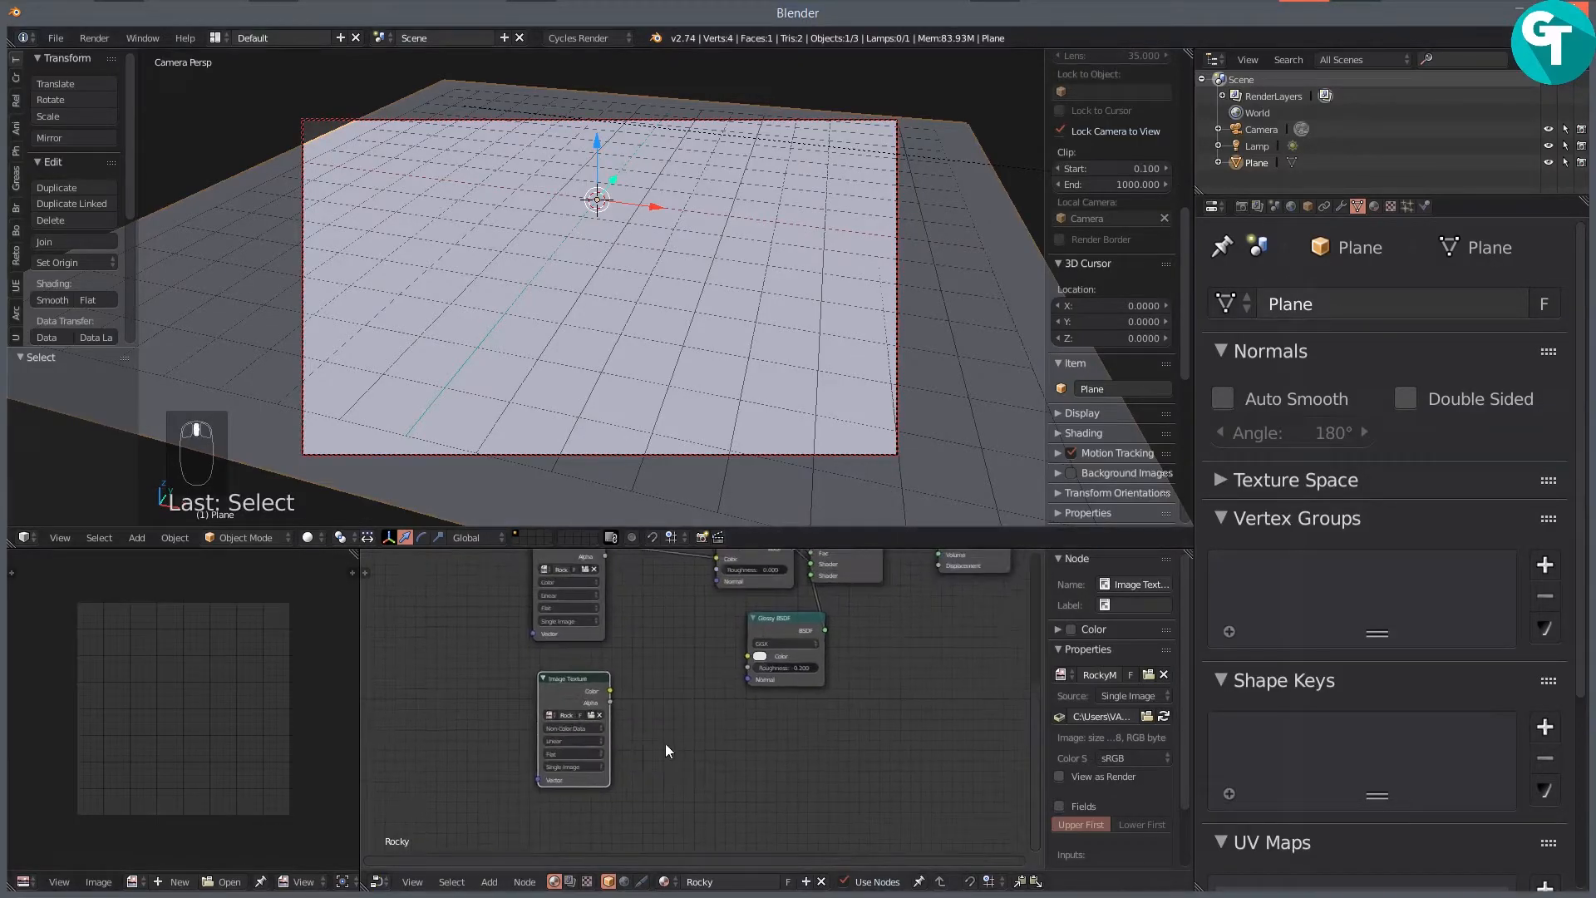
key(shift+a)
mouse_move(665, 743)
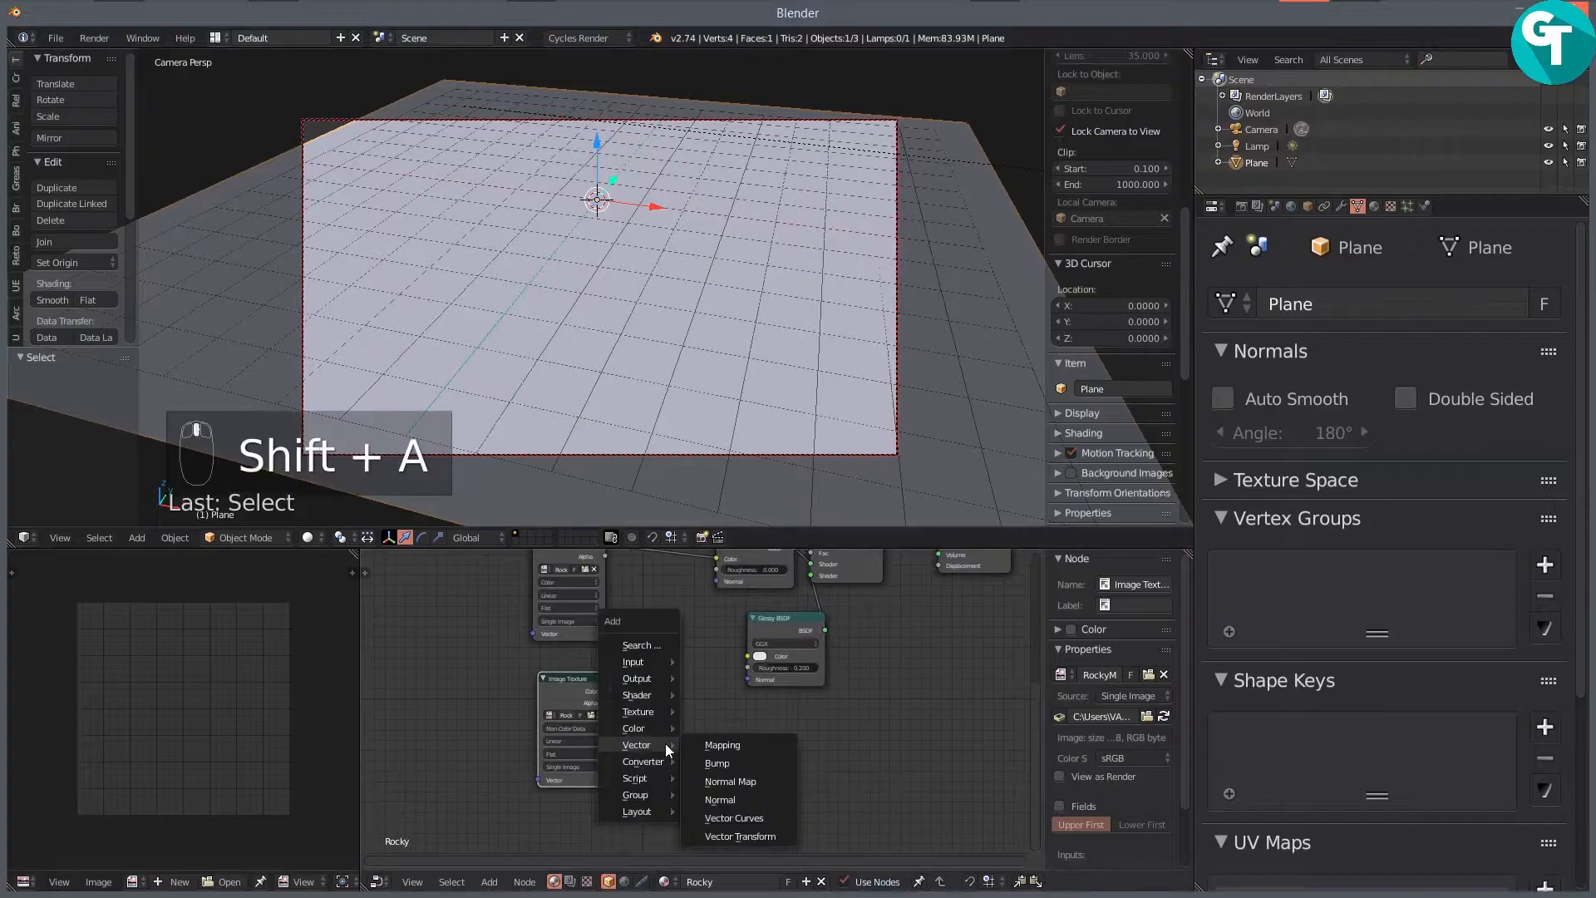
click(721, 763)
click(639, 641)
drag(610, 690, 640, 707)
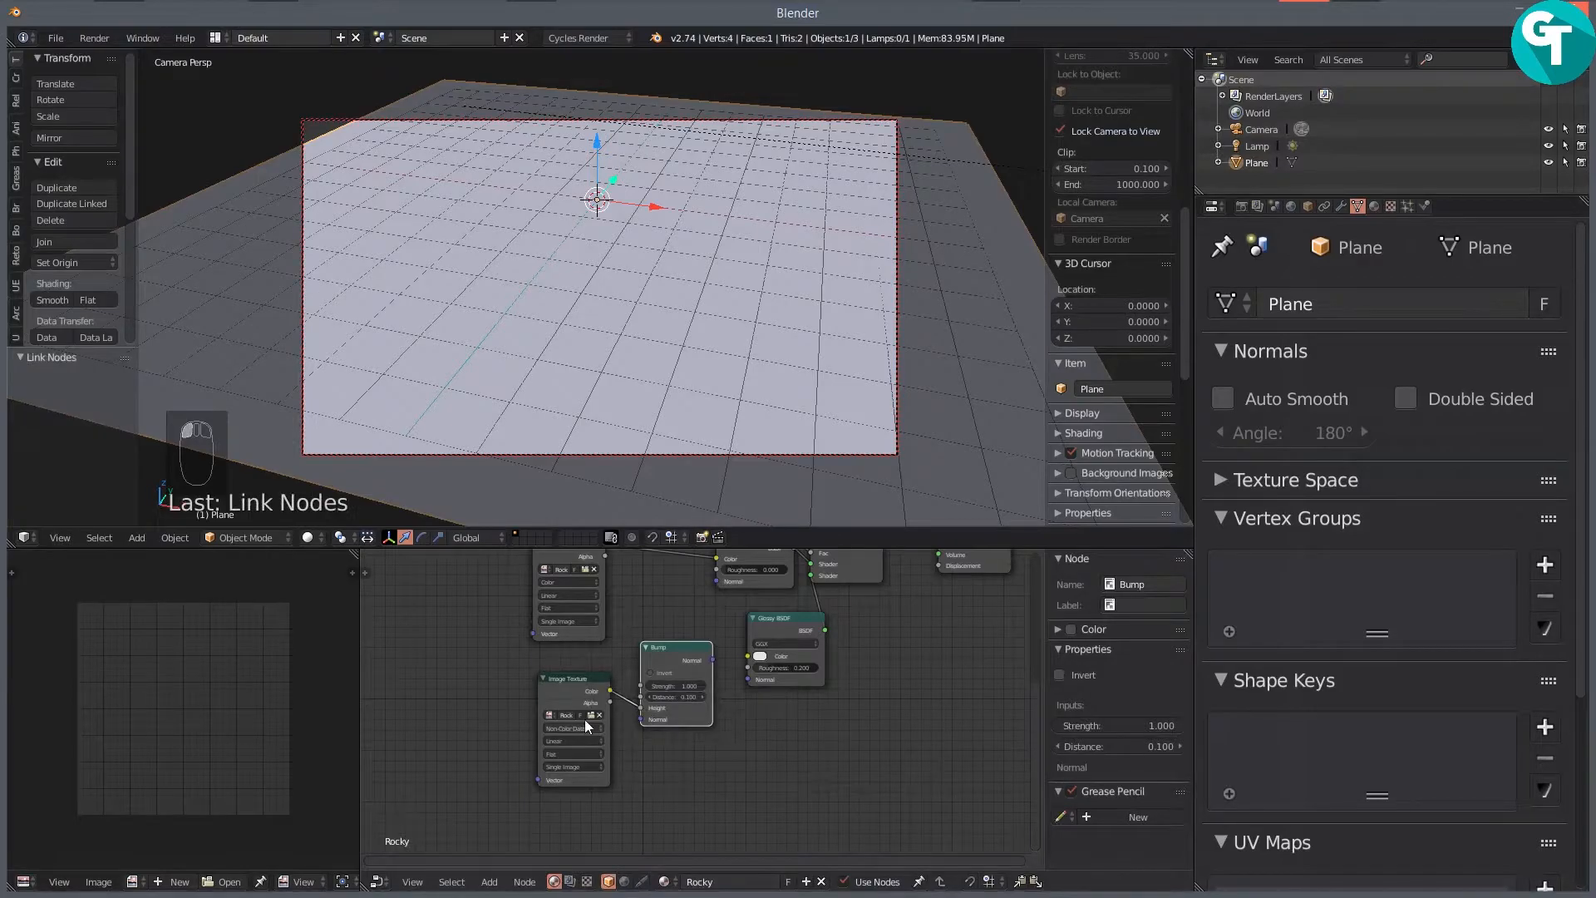
Step: Link the Bump node's Normal output to the Normal inputs of the Glossy and Diffuse shaders
drag(812, 736, 710, 853)
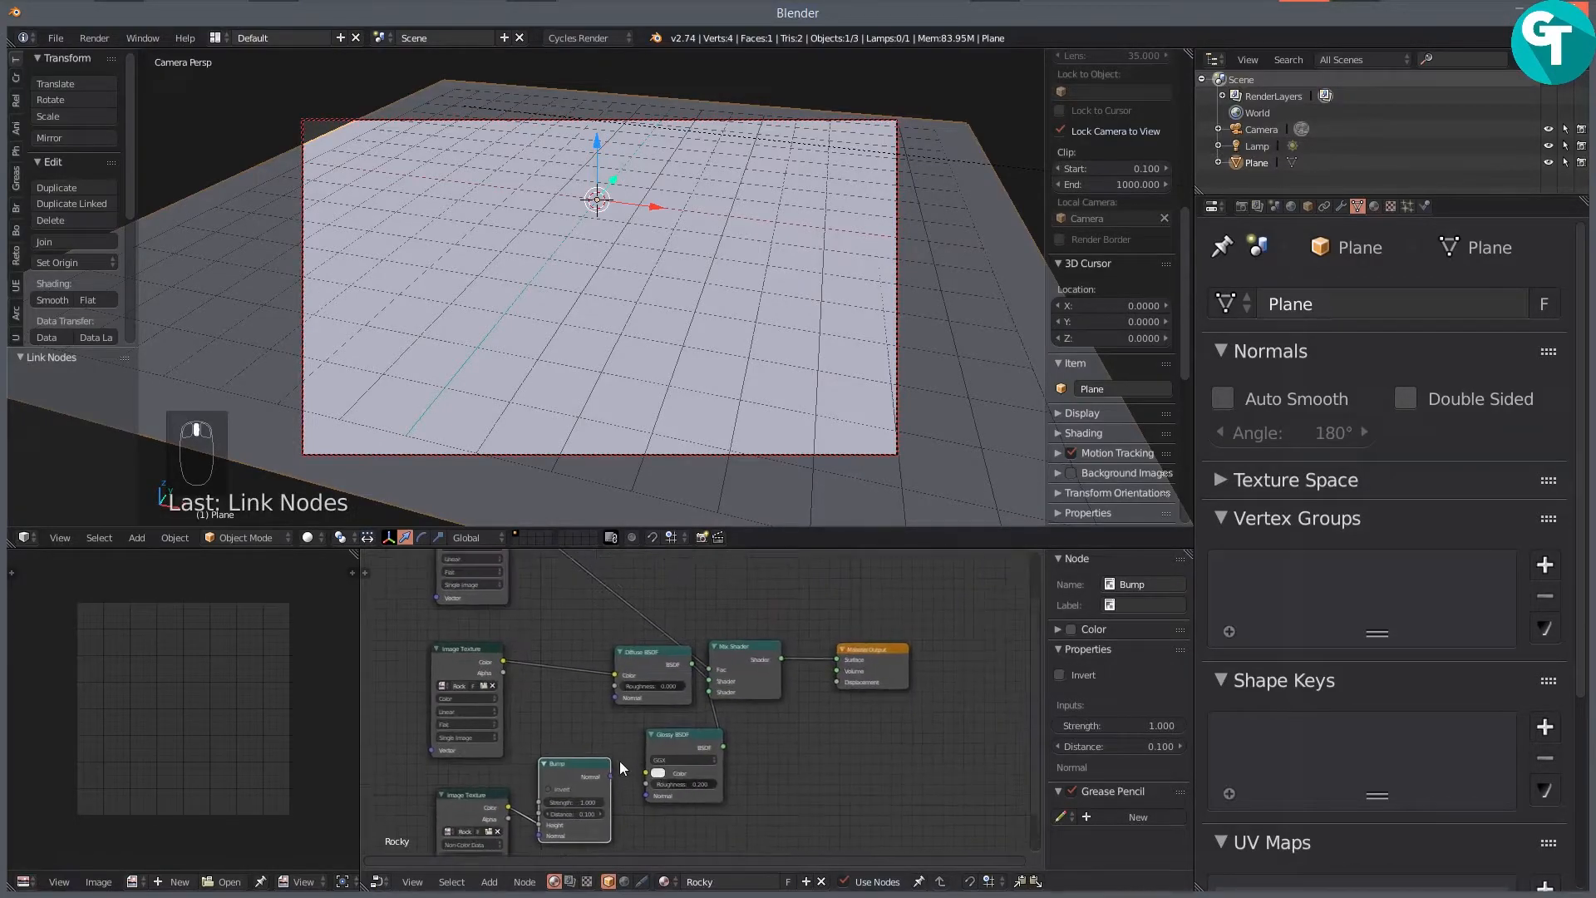
drag(610, 777, 646, 795)
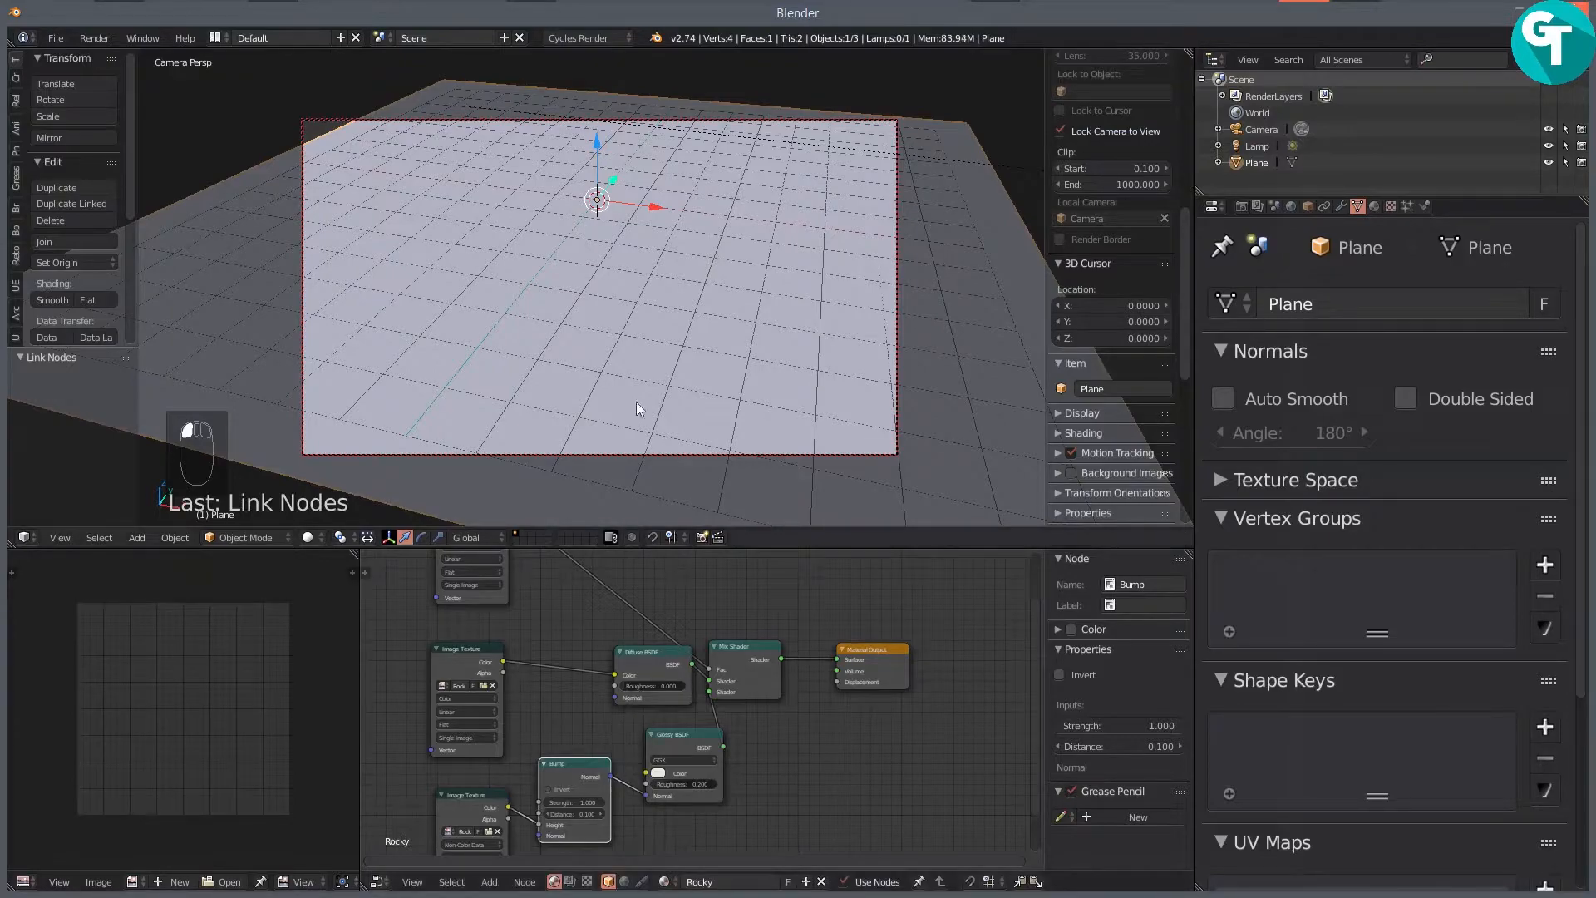
drag(610, 776, 615, 696)
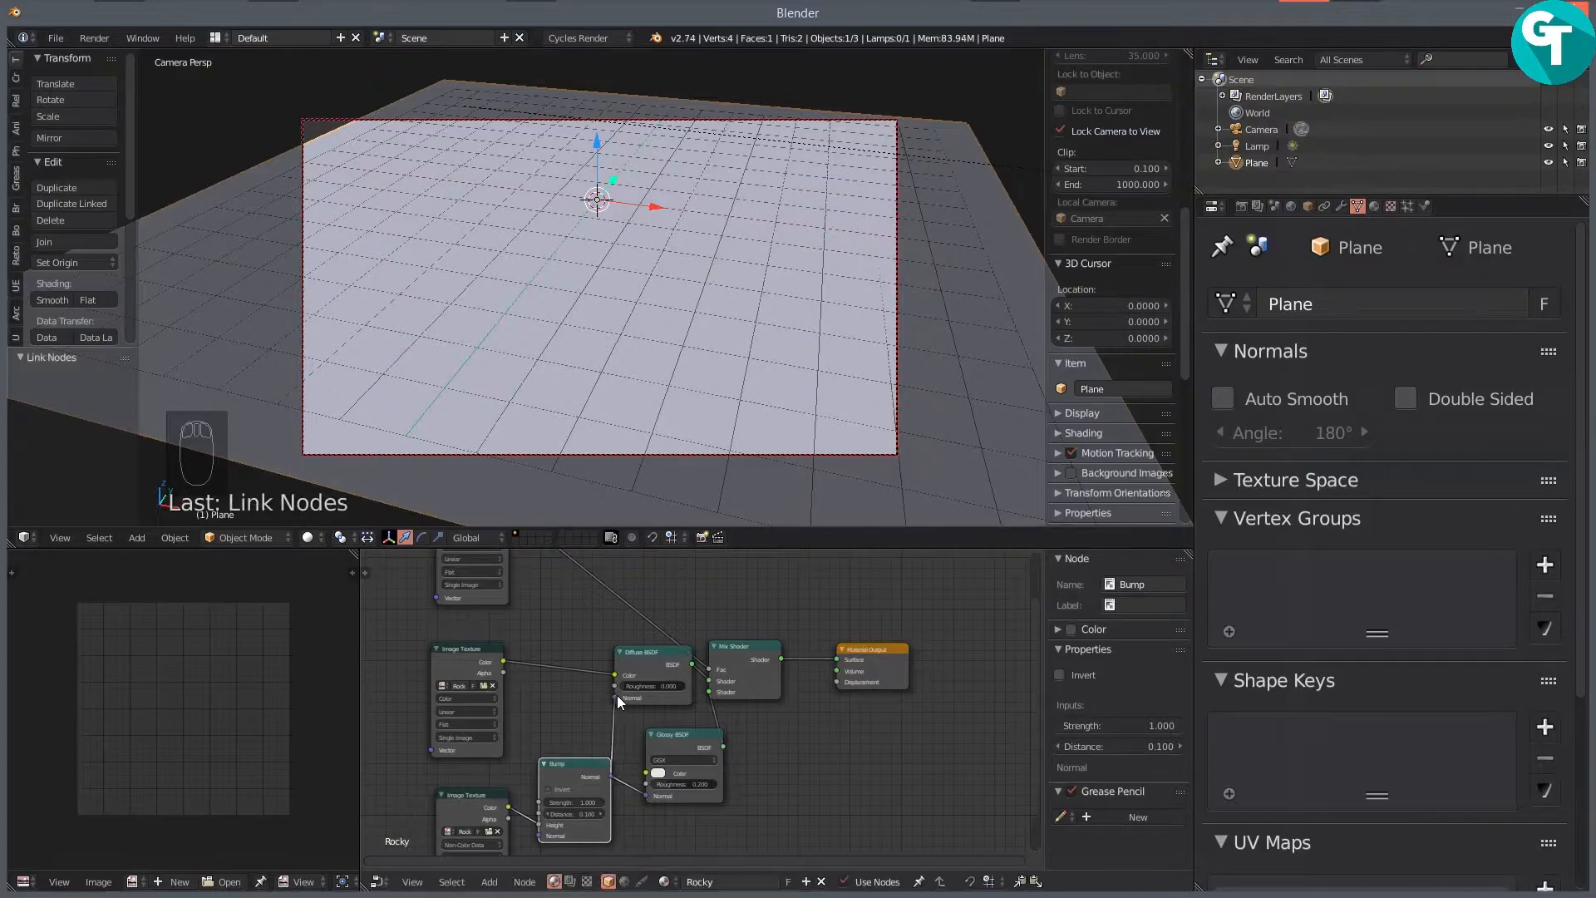
Step: Move the three Image Texture nodes and the Bump node farther away from the shader nodes
scroll(679, 709, down, 3)
drag(558, 589, 495, 615)
drag(567, 670, 514, 680)
drag(580, 775, 513, 763)
click(615, 735)
drag(615, 734, 580, 716)
scroll(696, 715, up, 2)
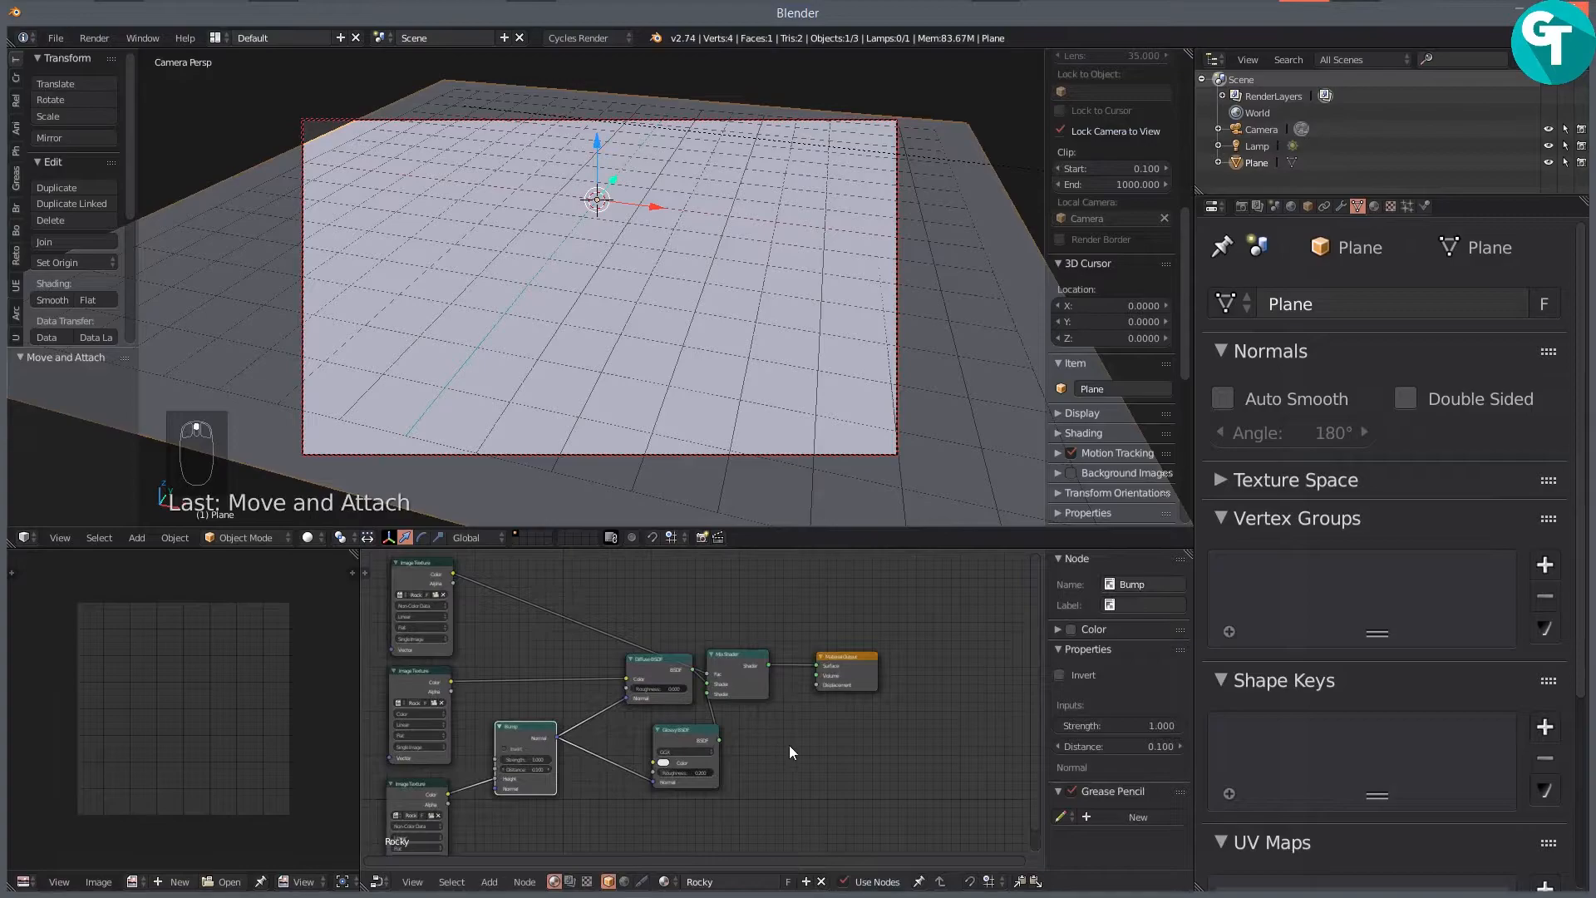
Step: Switch the viewport to Rendered shading and set the Bump node's strength to 0.7
key(z)
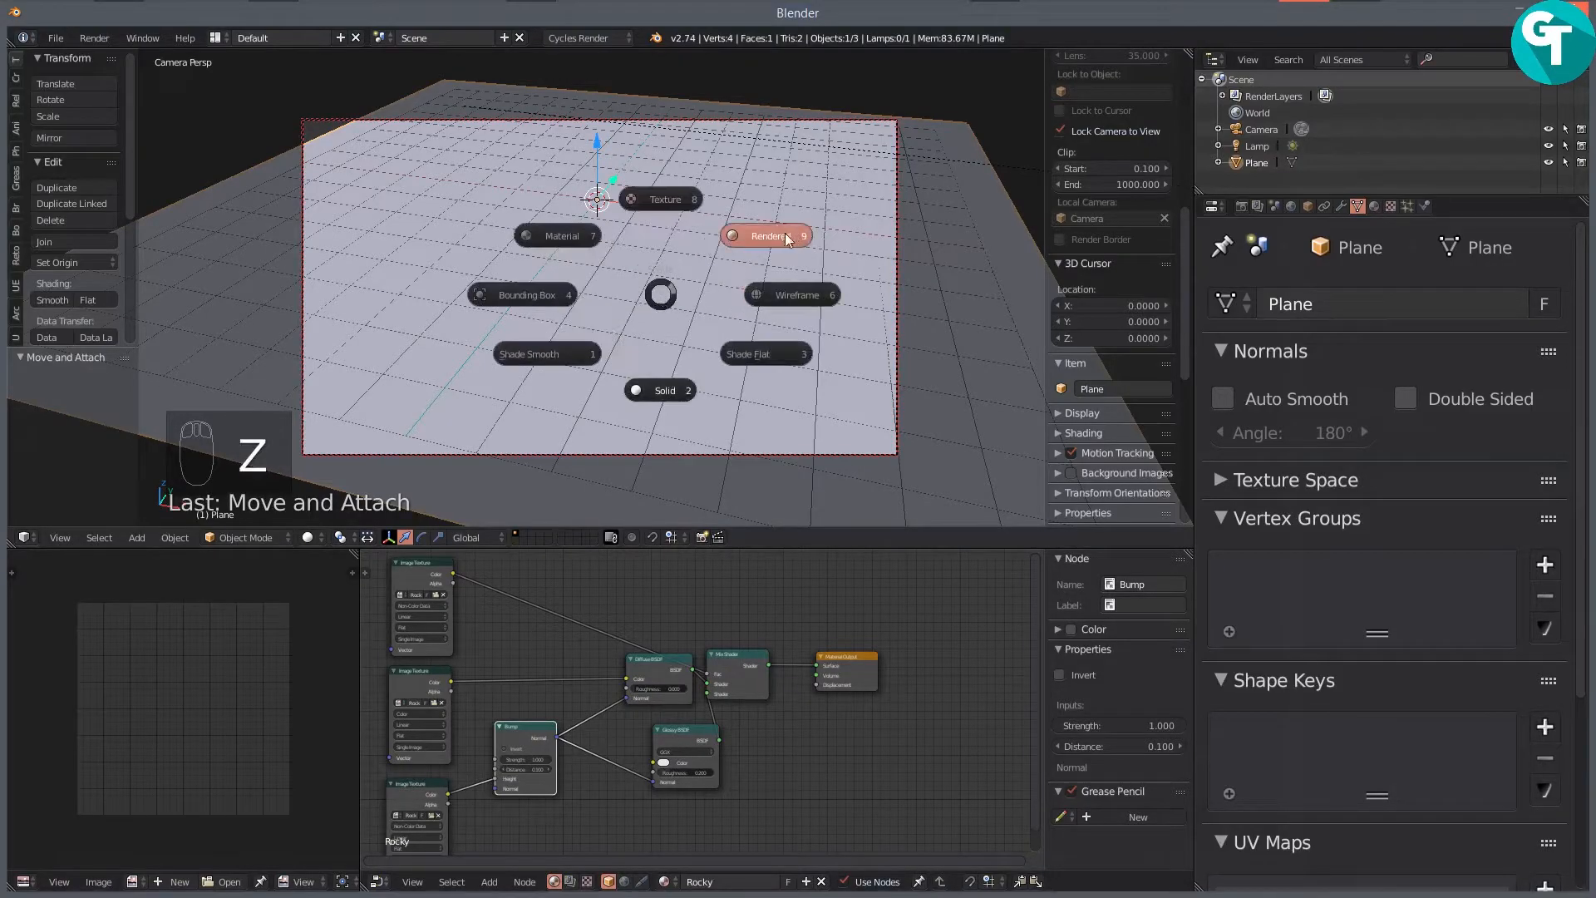
click(770, 237)
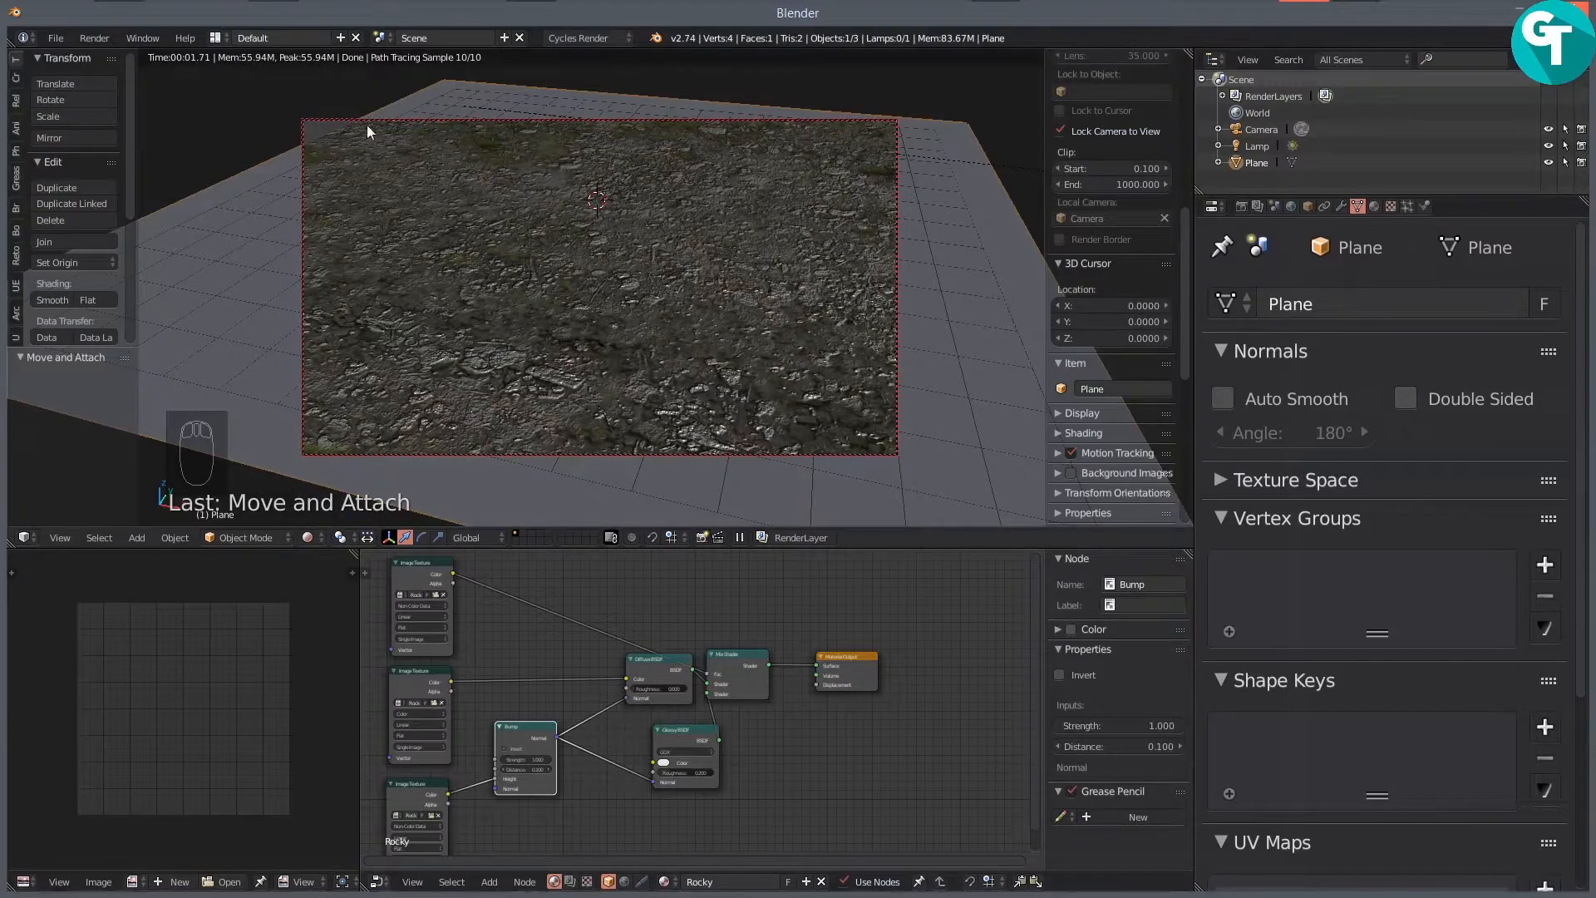
scroll(833, 796, down, 4)
drag(731, 774, 689, 715)
scroll(821, 707, up, 5)
scroll(805, 691, up, 1)
click(686, 712)
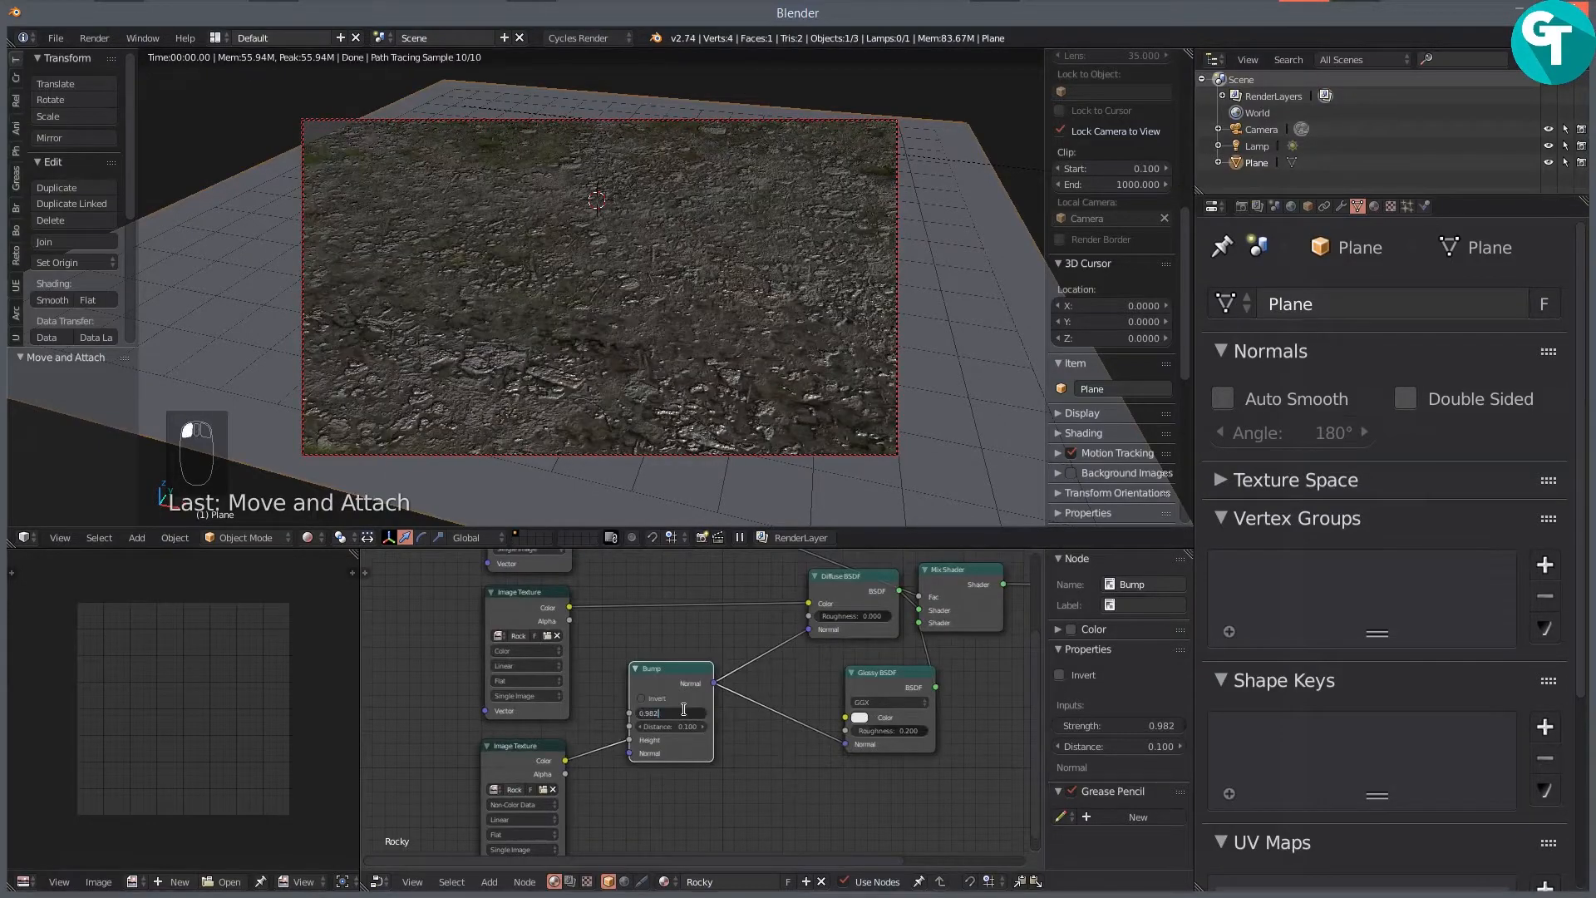
key(BackSpace)
text(.7)
key(Return)
Step: Move the Mix Shader and Material Output nodes farther from the Diffuse and Glossy shaders
scroll(793, 695, down, 5)
drag(919, 745, 868, 771)
scroll(874, 765, down, 1)
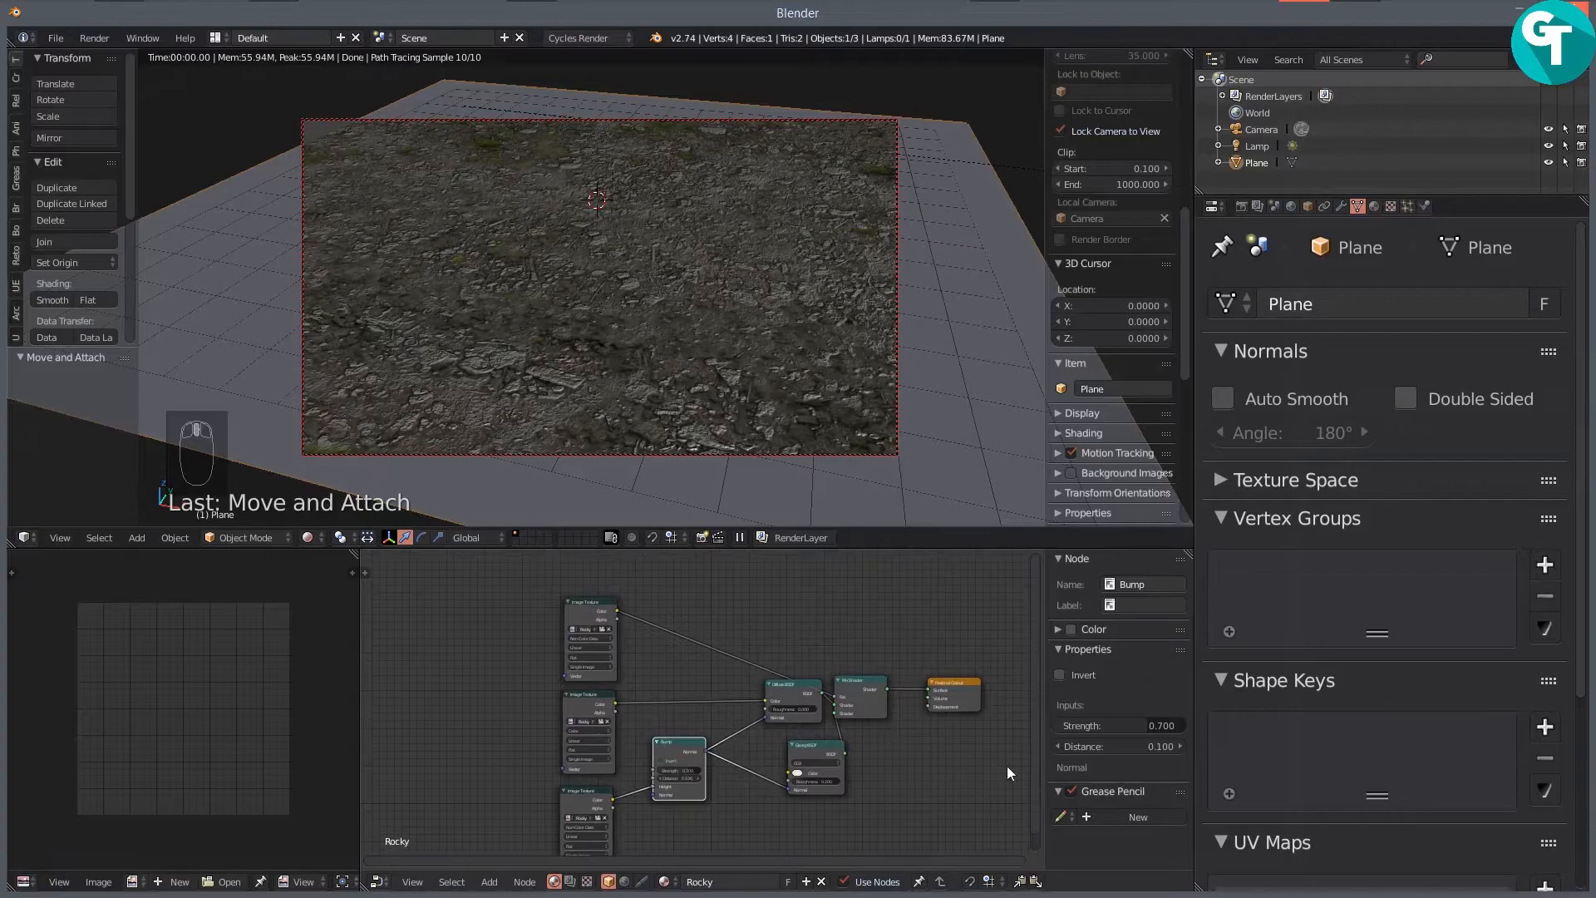
drag(910, 731, 947, 733)
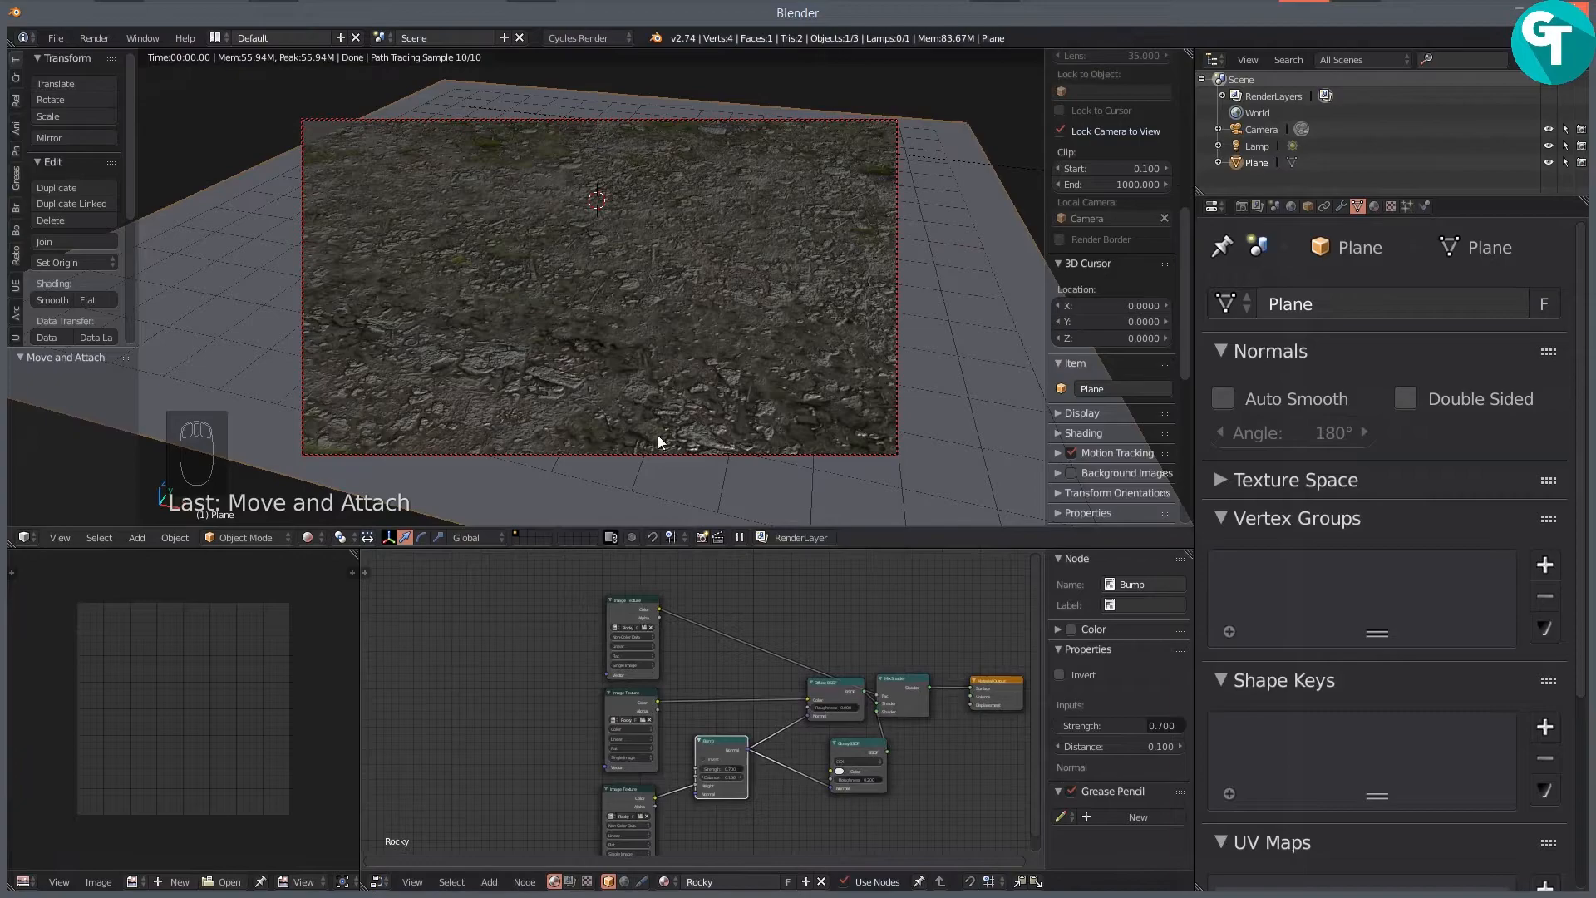
drag(934, 760, 826, 769)
drag(805, 685, 911, 691)
click(891, 692)
drag(913, 814, 937, 748)
scroll(811, 717, down, 3)
drag(691, 759, 735, 773)
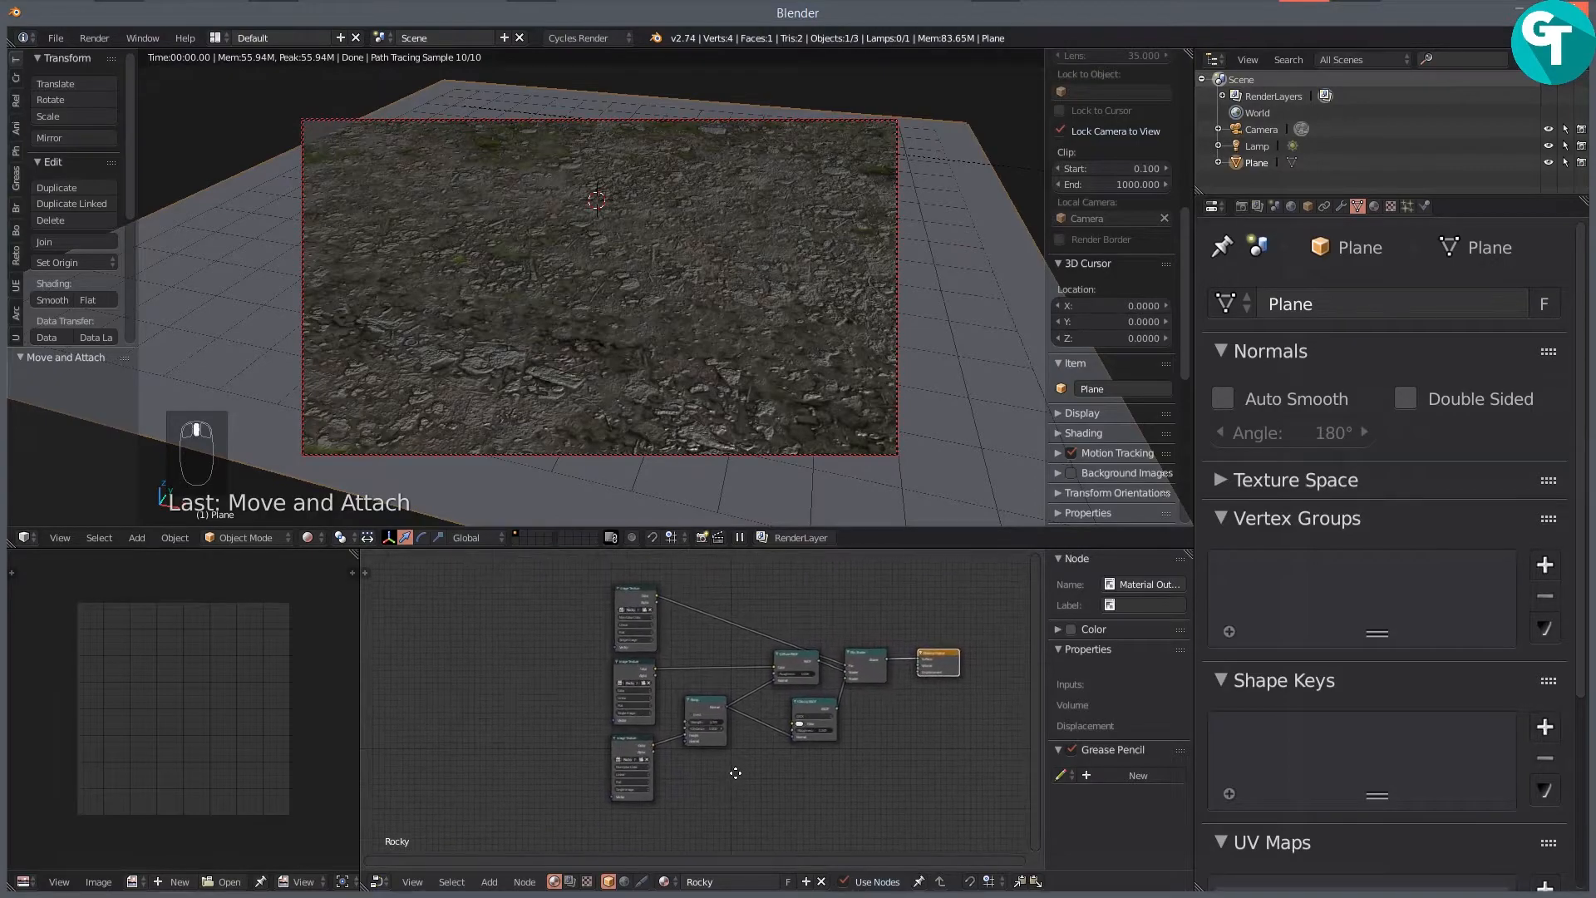
scroll(768, 759, up, 1)
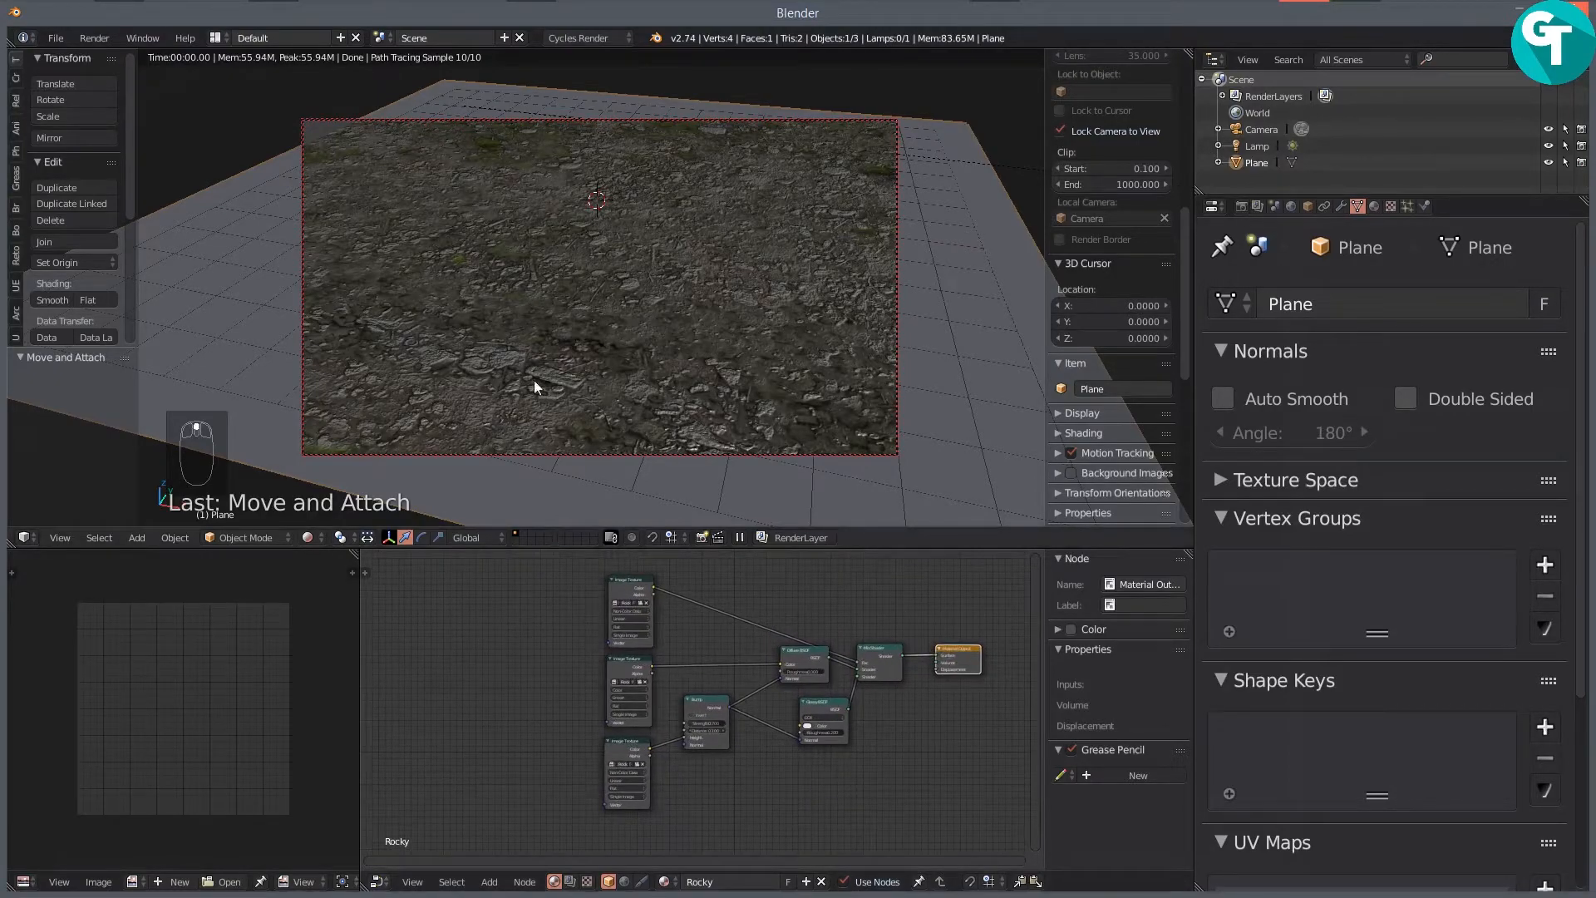
drag(890, 793, 828, 812)
scroll(828, 809, down, 1)
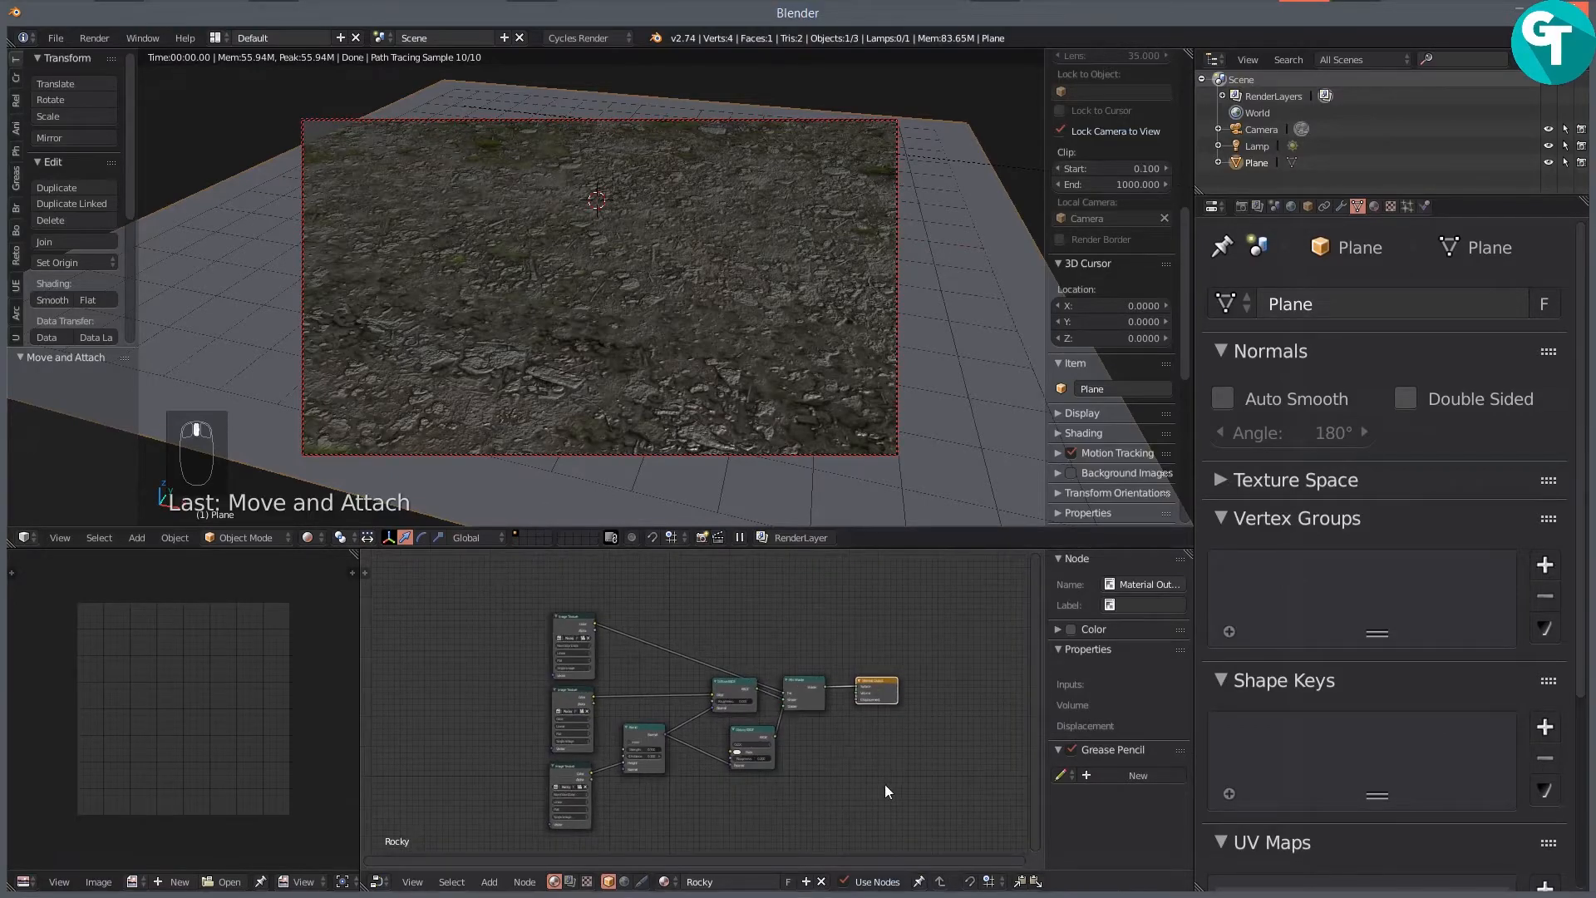
scroll(886, 791, up, 2)
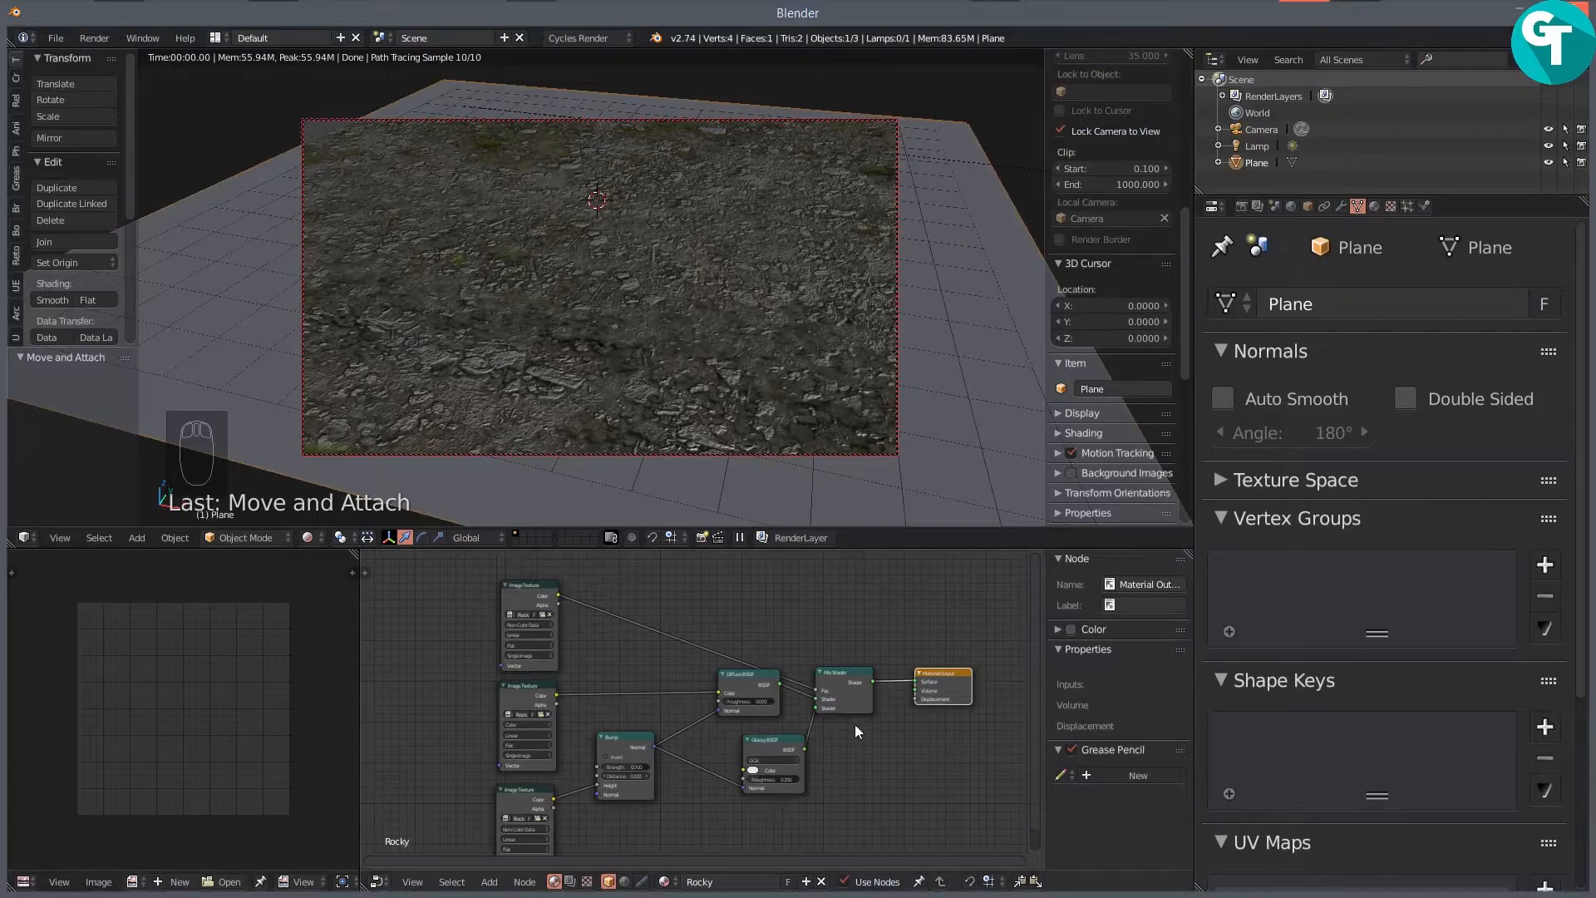
scroll(835, 761, down, 3)
drag(818, 800, 795, 725)
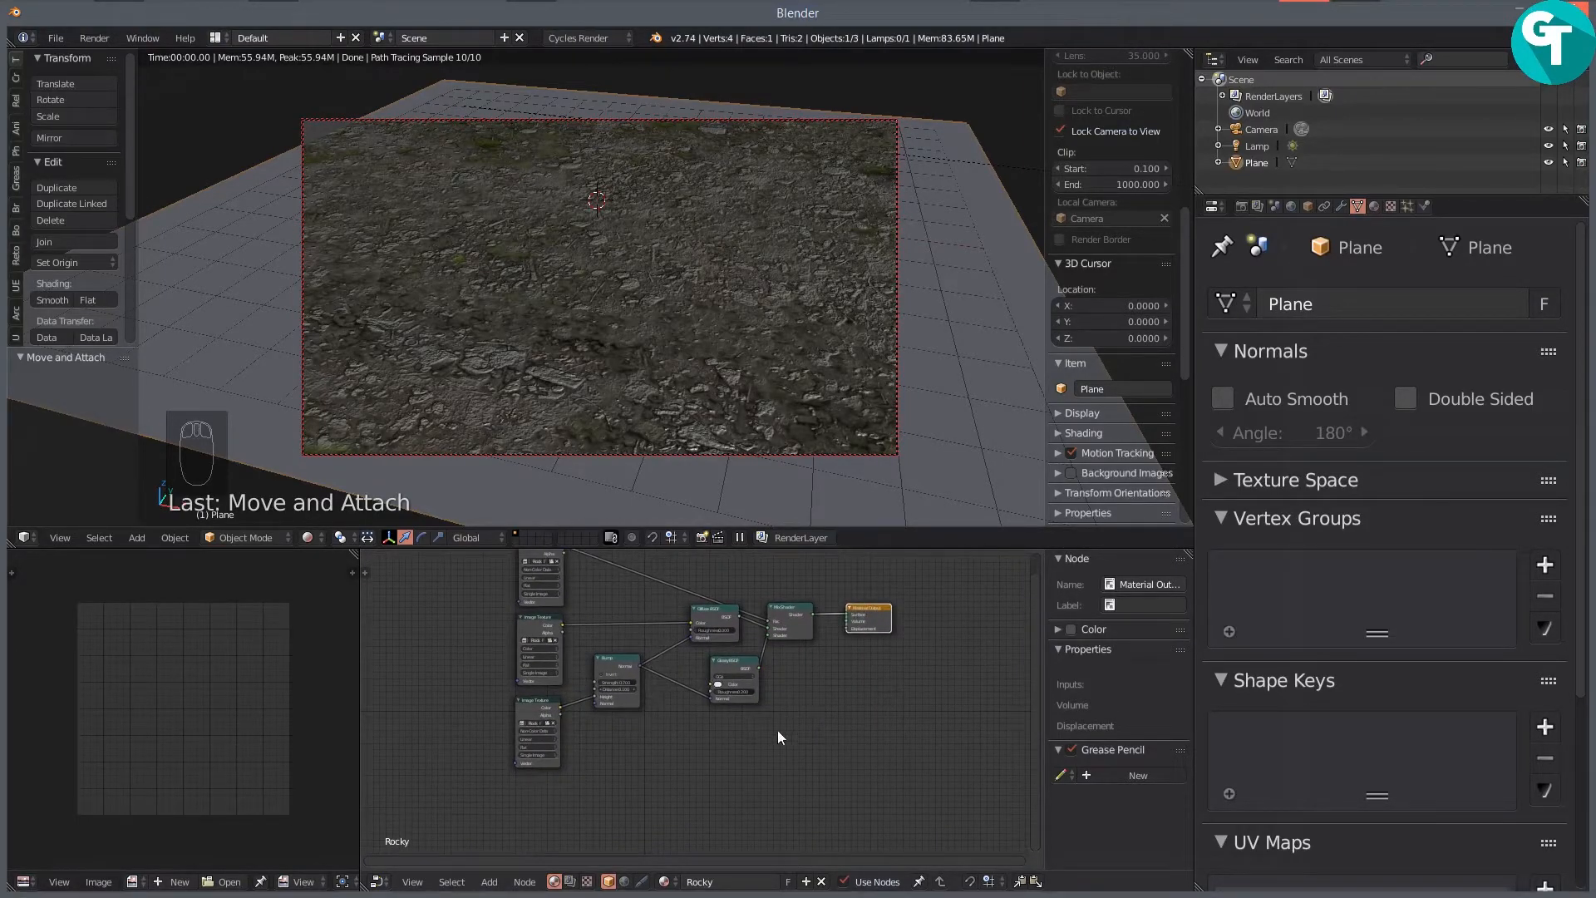
drag(759, 725, 745, 791)
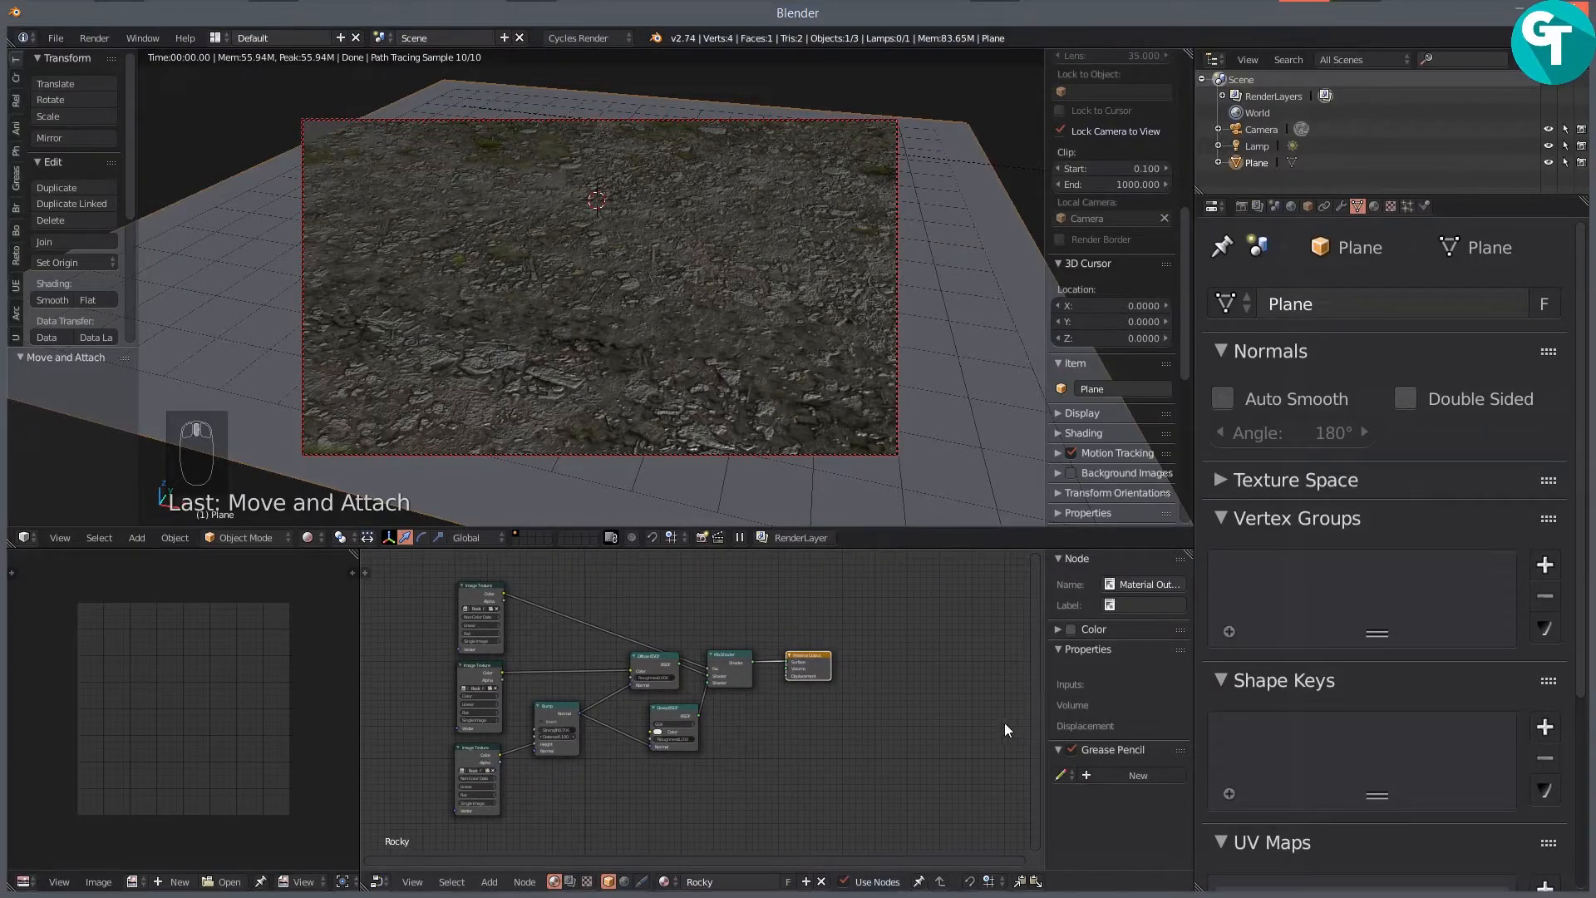
scroll(815, 732, up, 2)
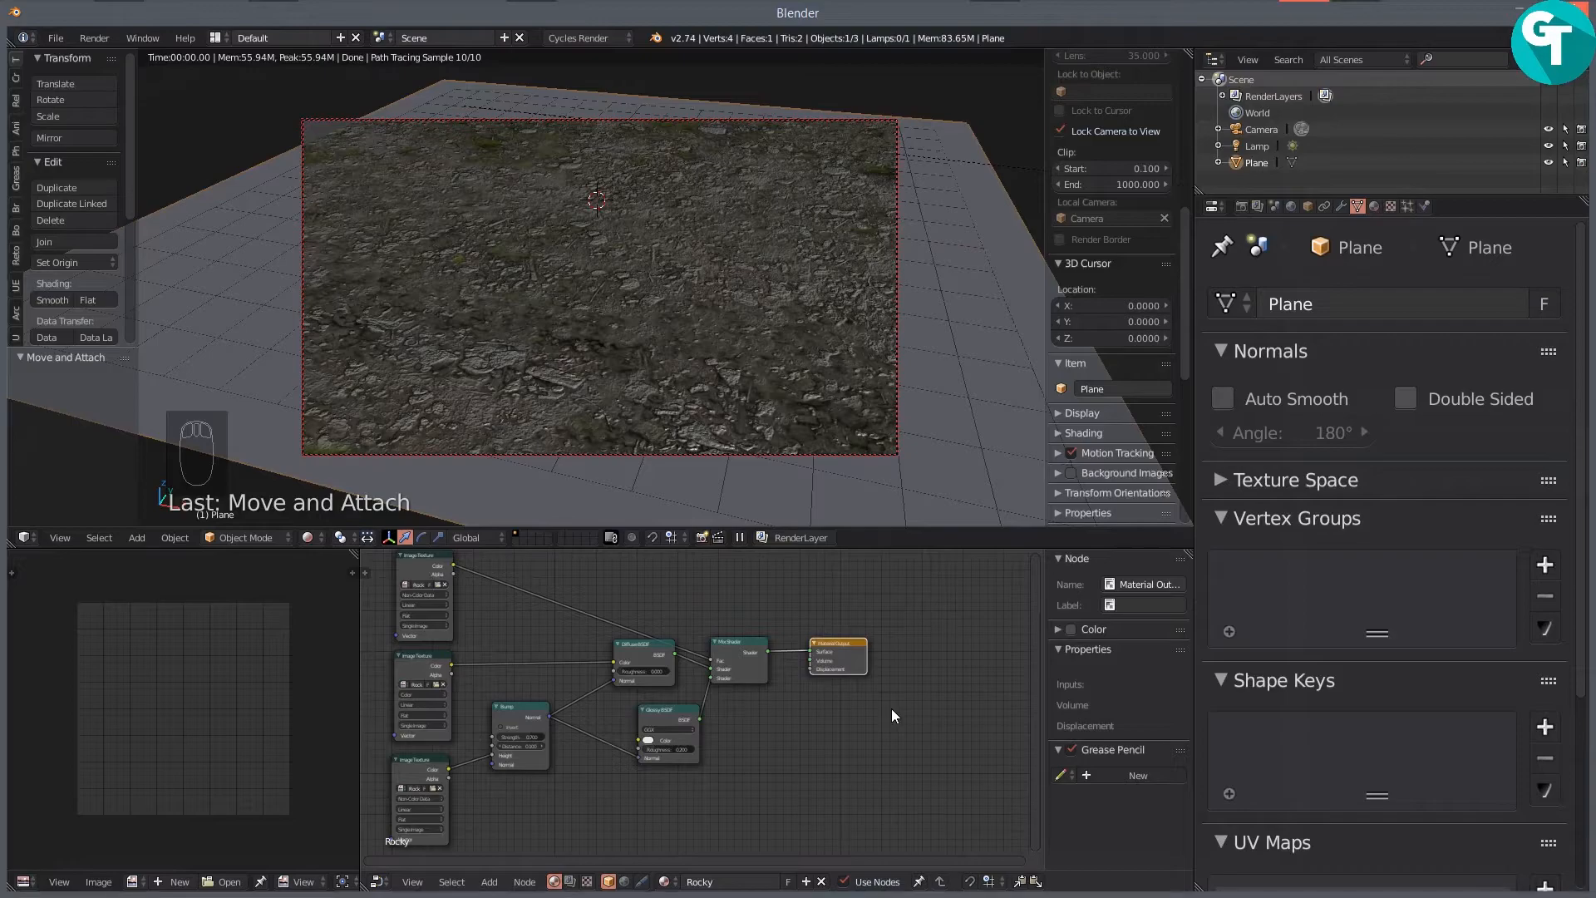
drag(890, 650, 797, 764)
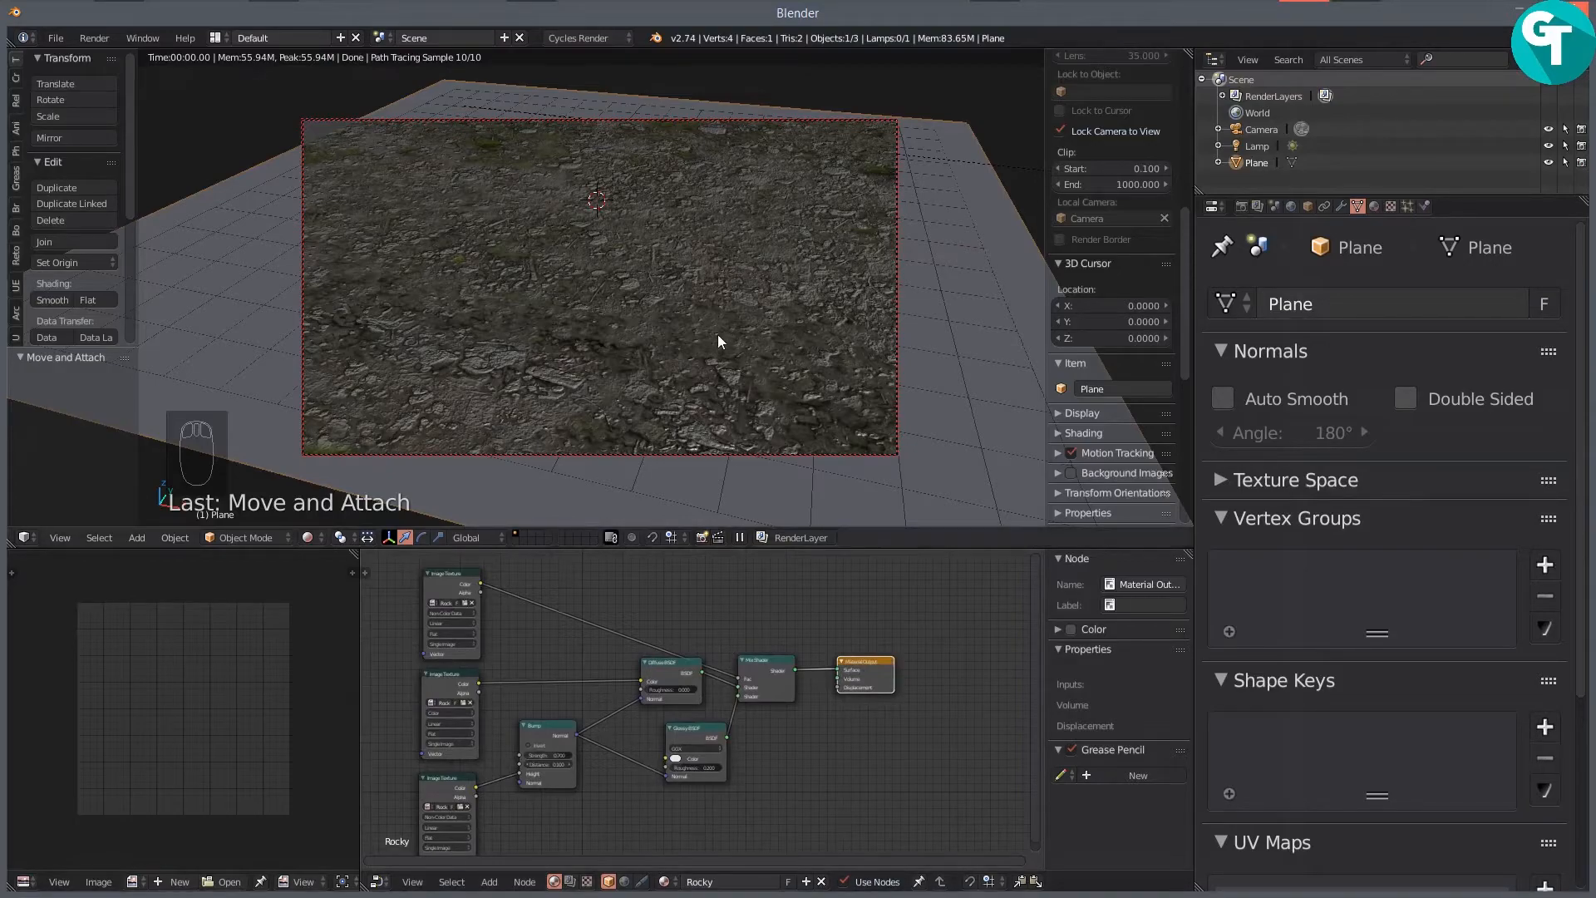
Step: Switch the viewport back to Solid shading
key(z)
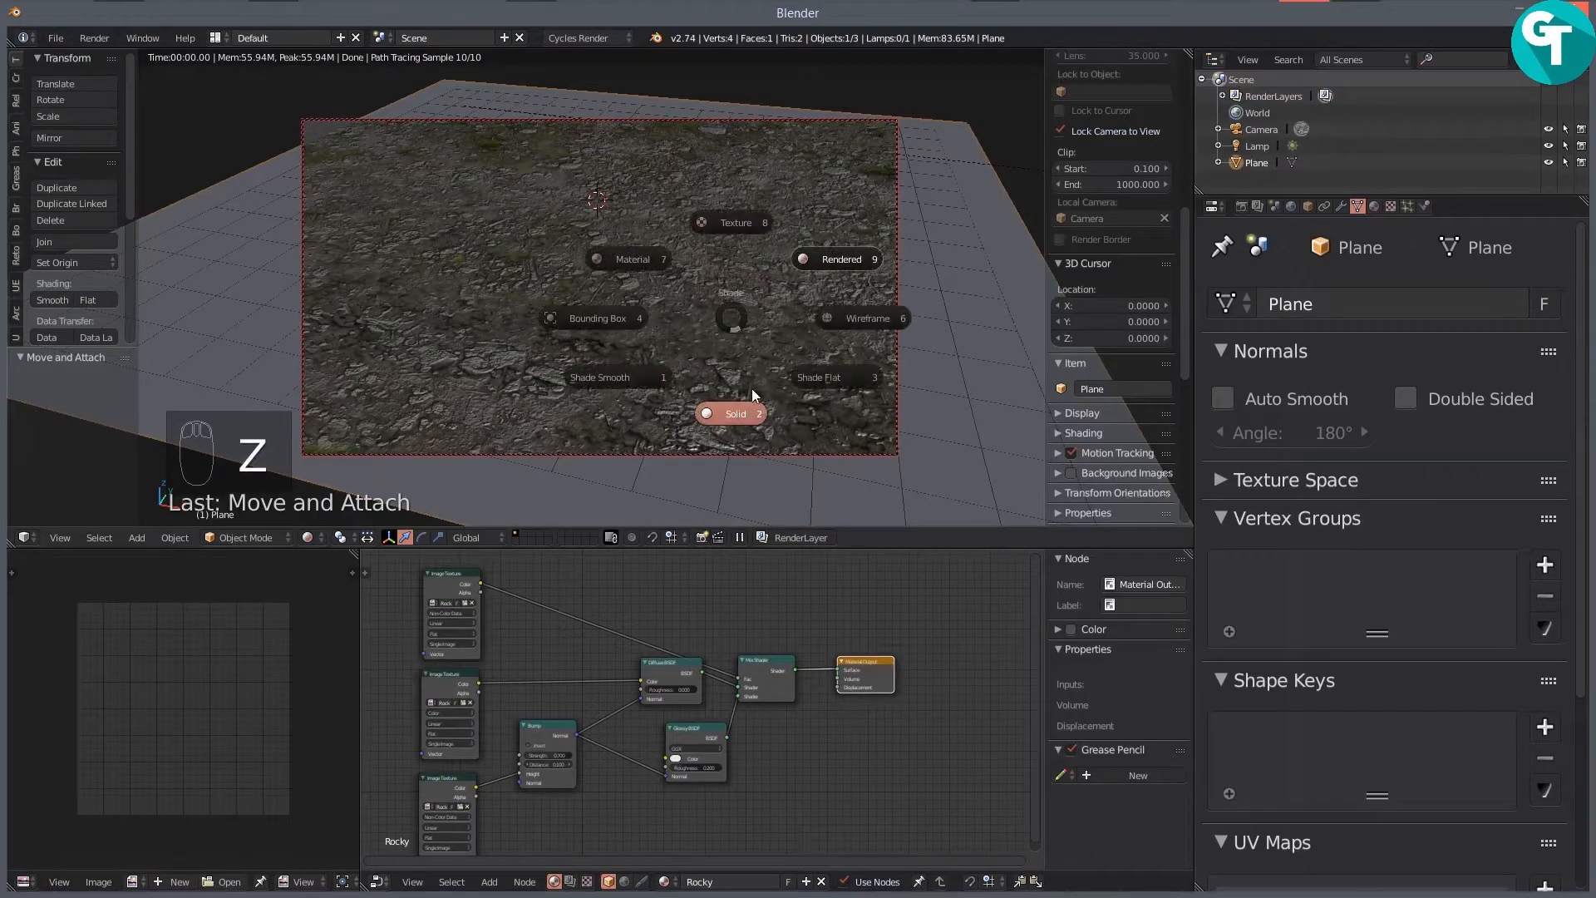
click(721, 413)
mouse_move(783, 733)
mouse_down()
mouse_move(756, 738)
mouse_move(855, 666)
mouse_move(813, 713)
mouse_up()
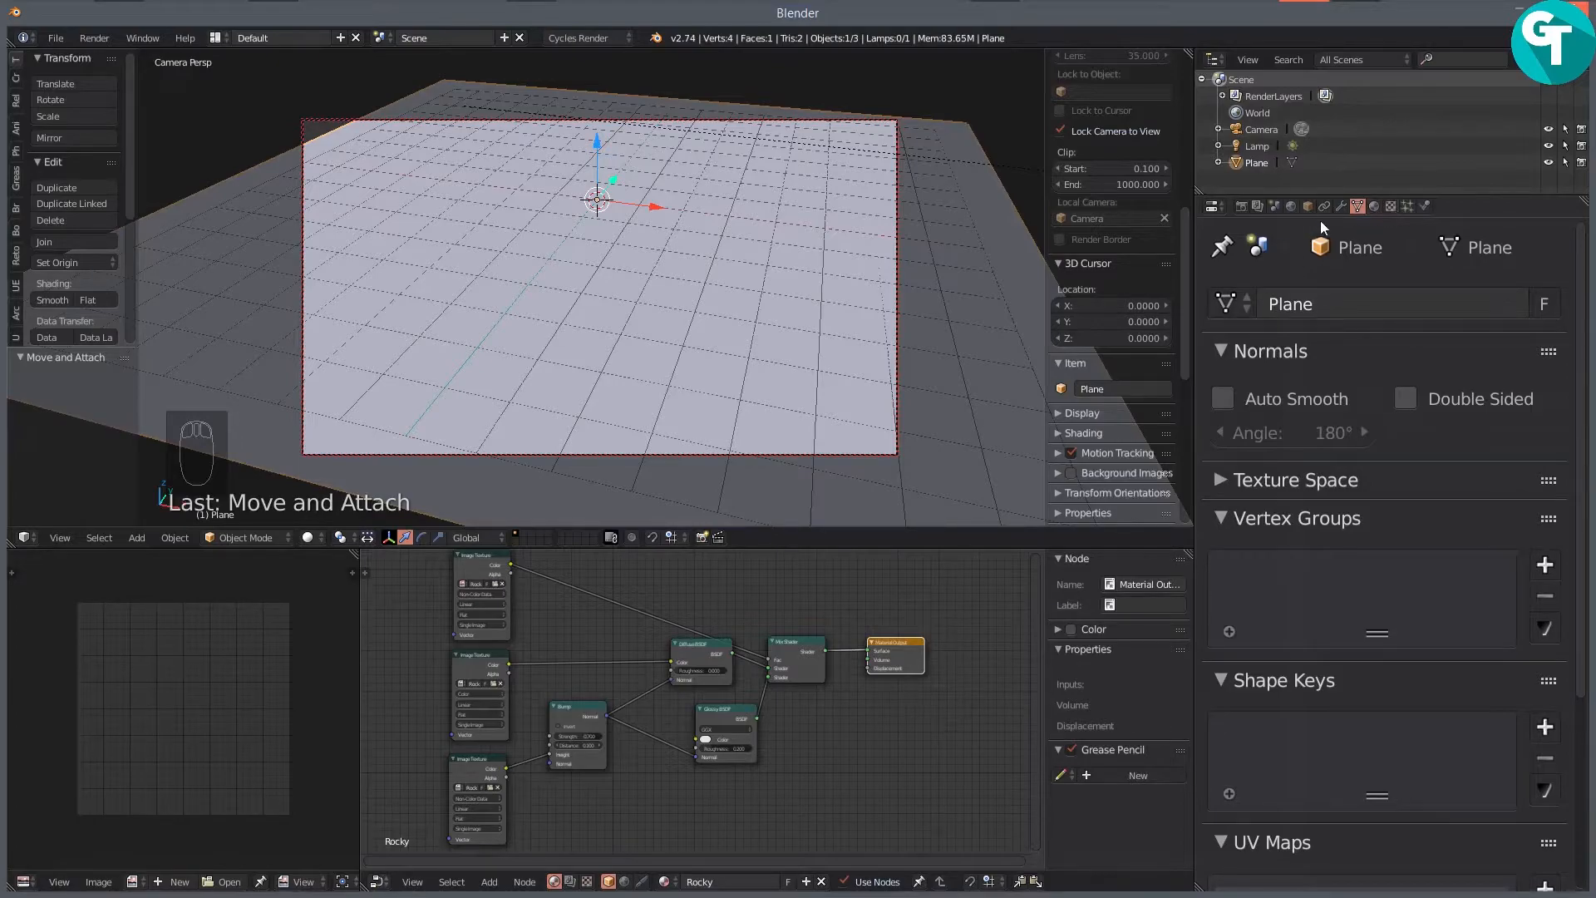
Step: Enter Edit Mode on the ground plane and subdivide its mesh
key(Tab)
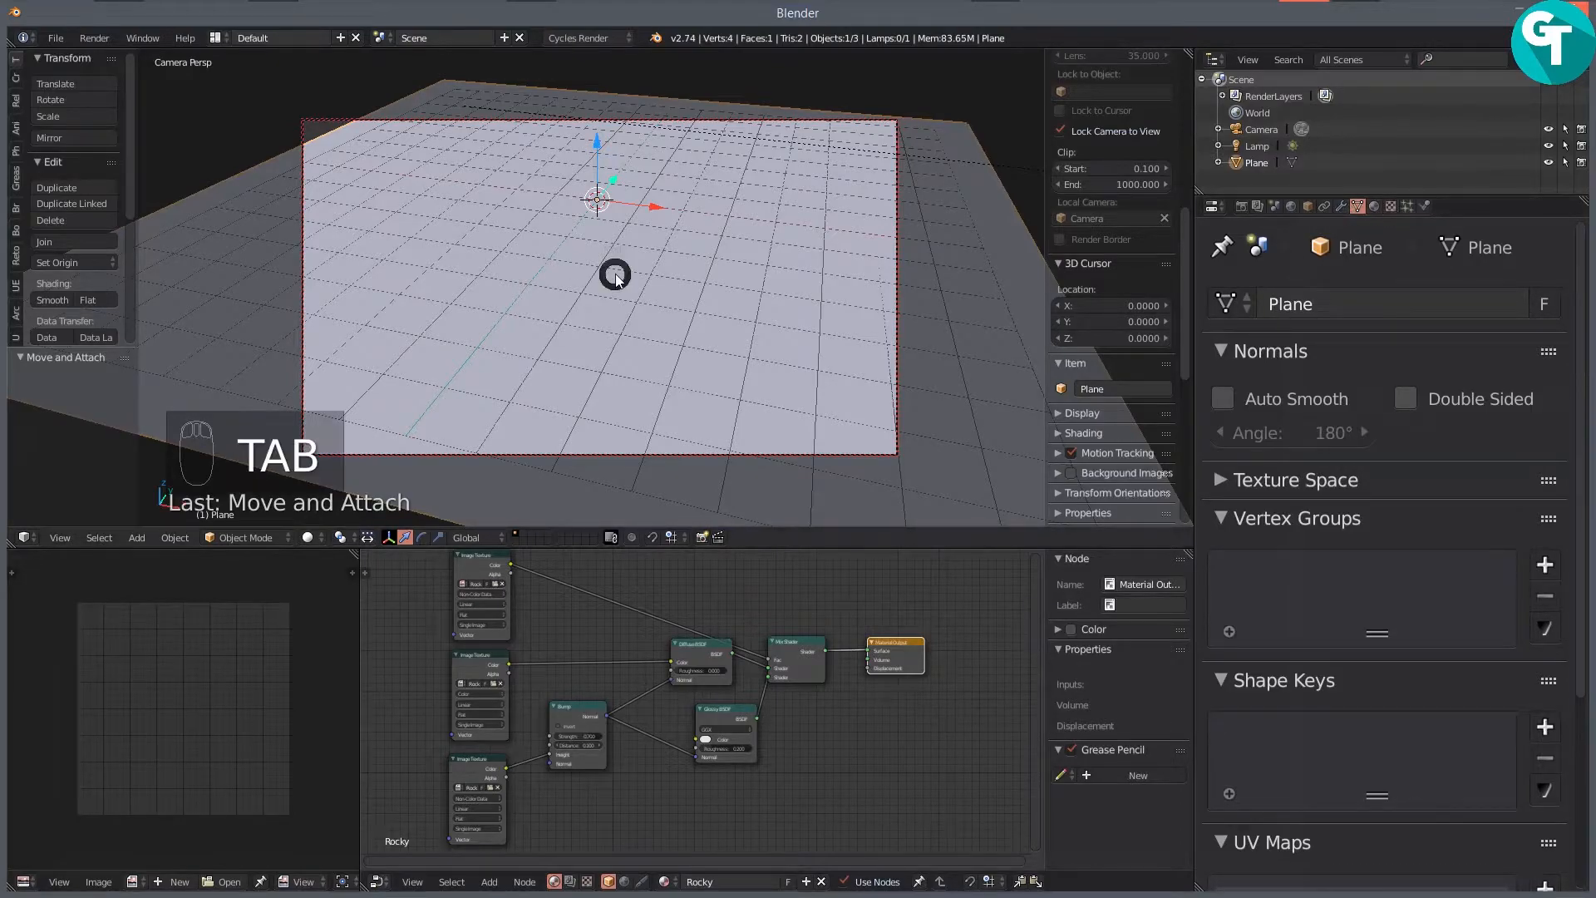
click(773, 287)
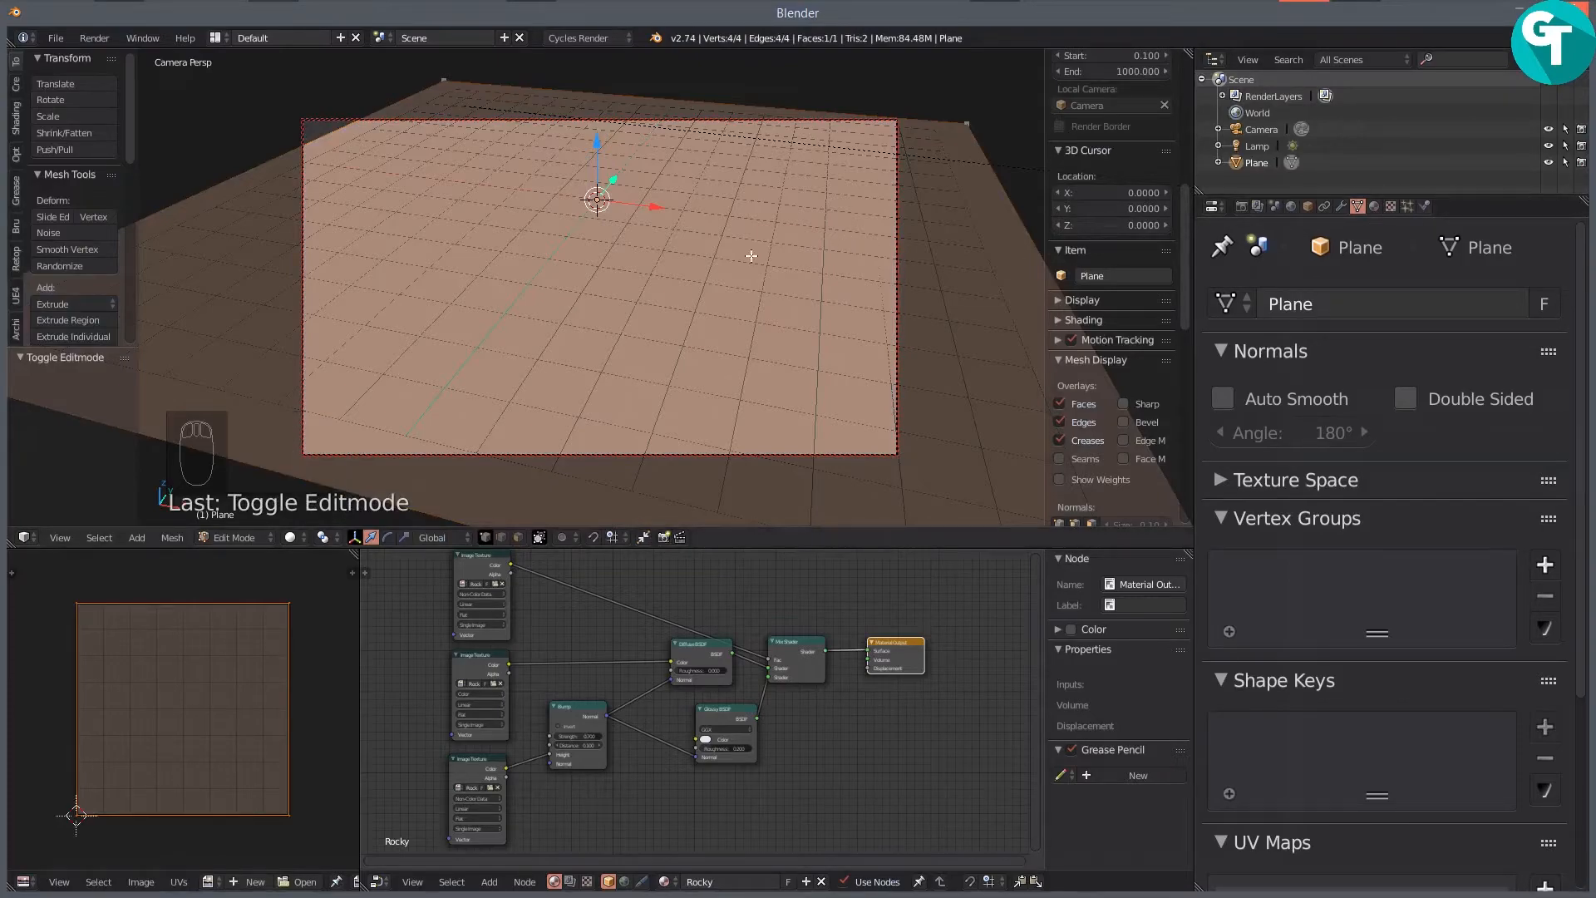
key(KP_1)
drag(756, 171, 752, 378)
key(n)
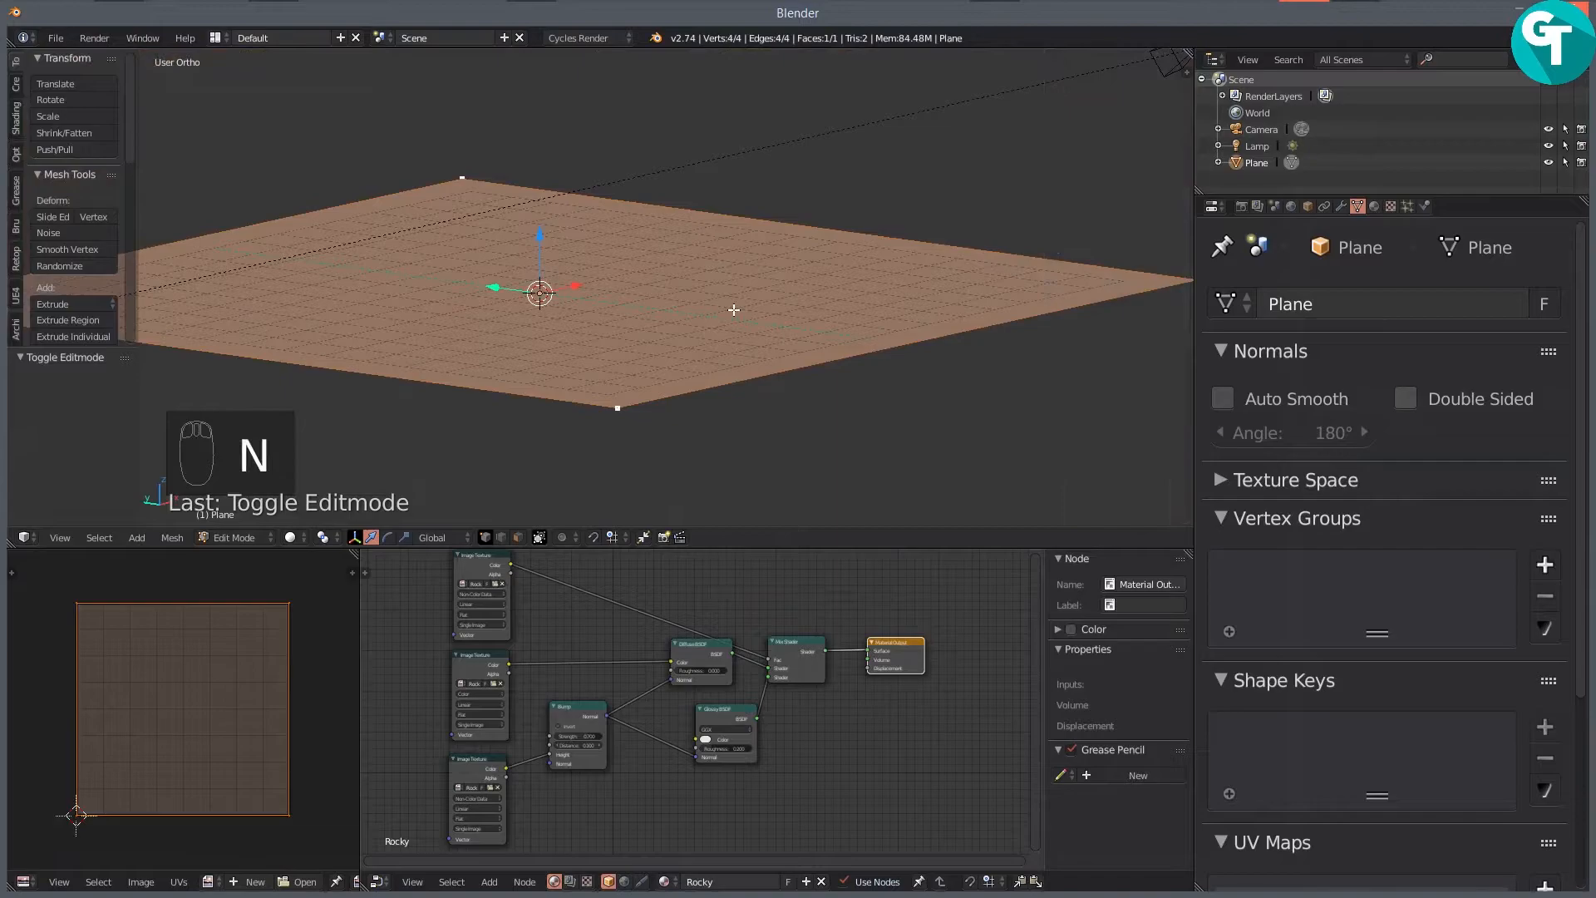
key(t)
drag(733, 310, 768, 305)
key(w)
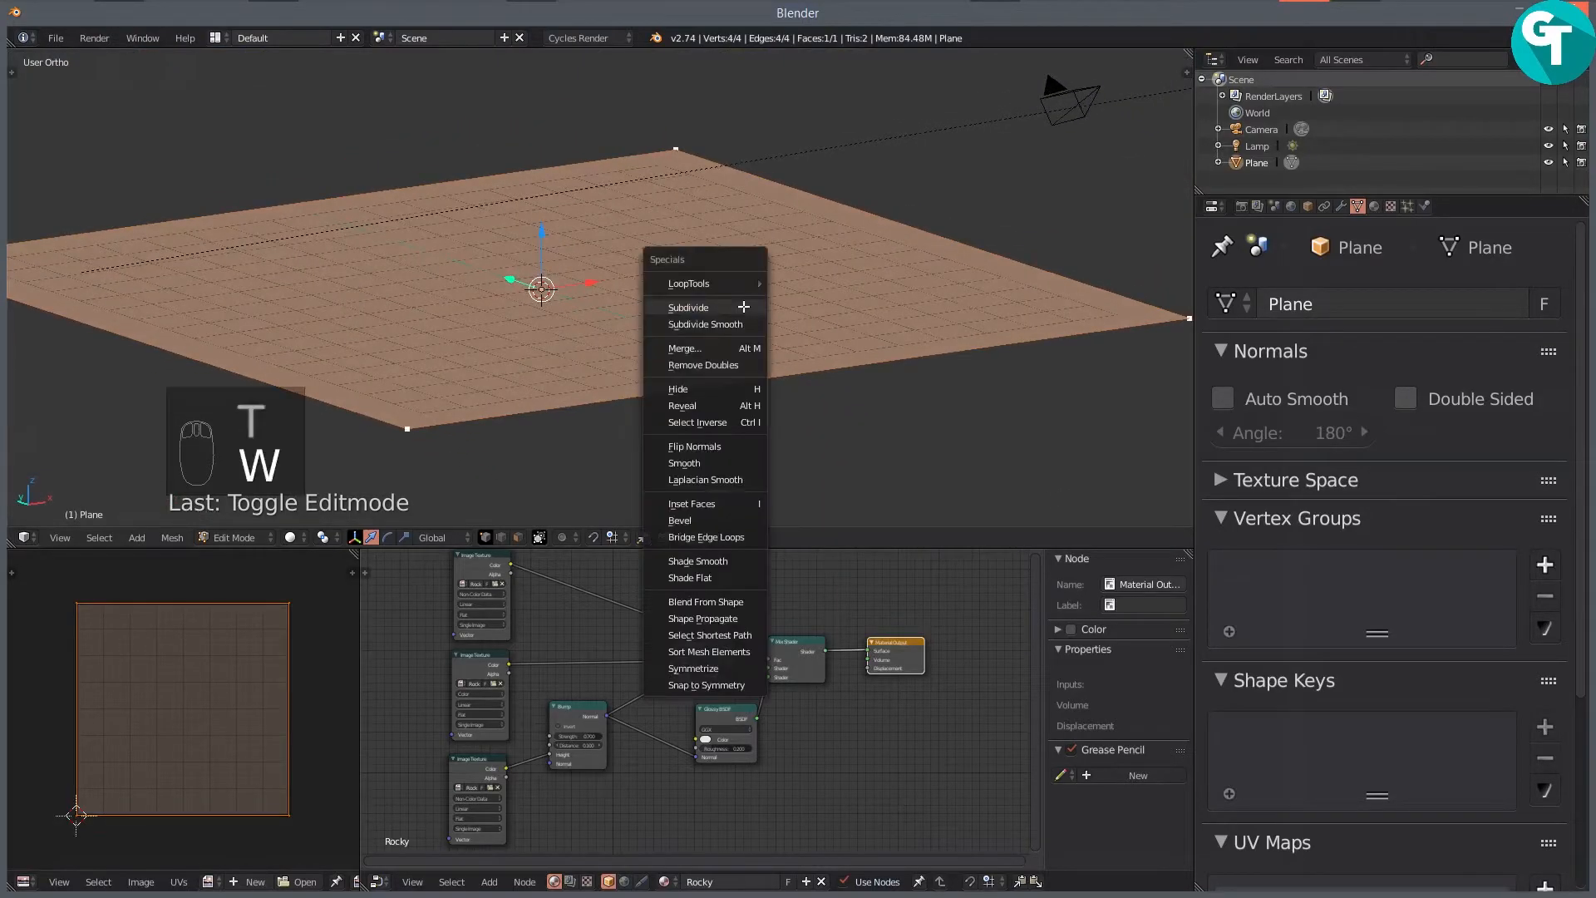
click(730, 307)
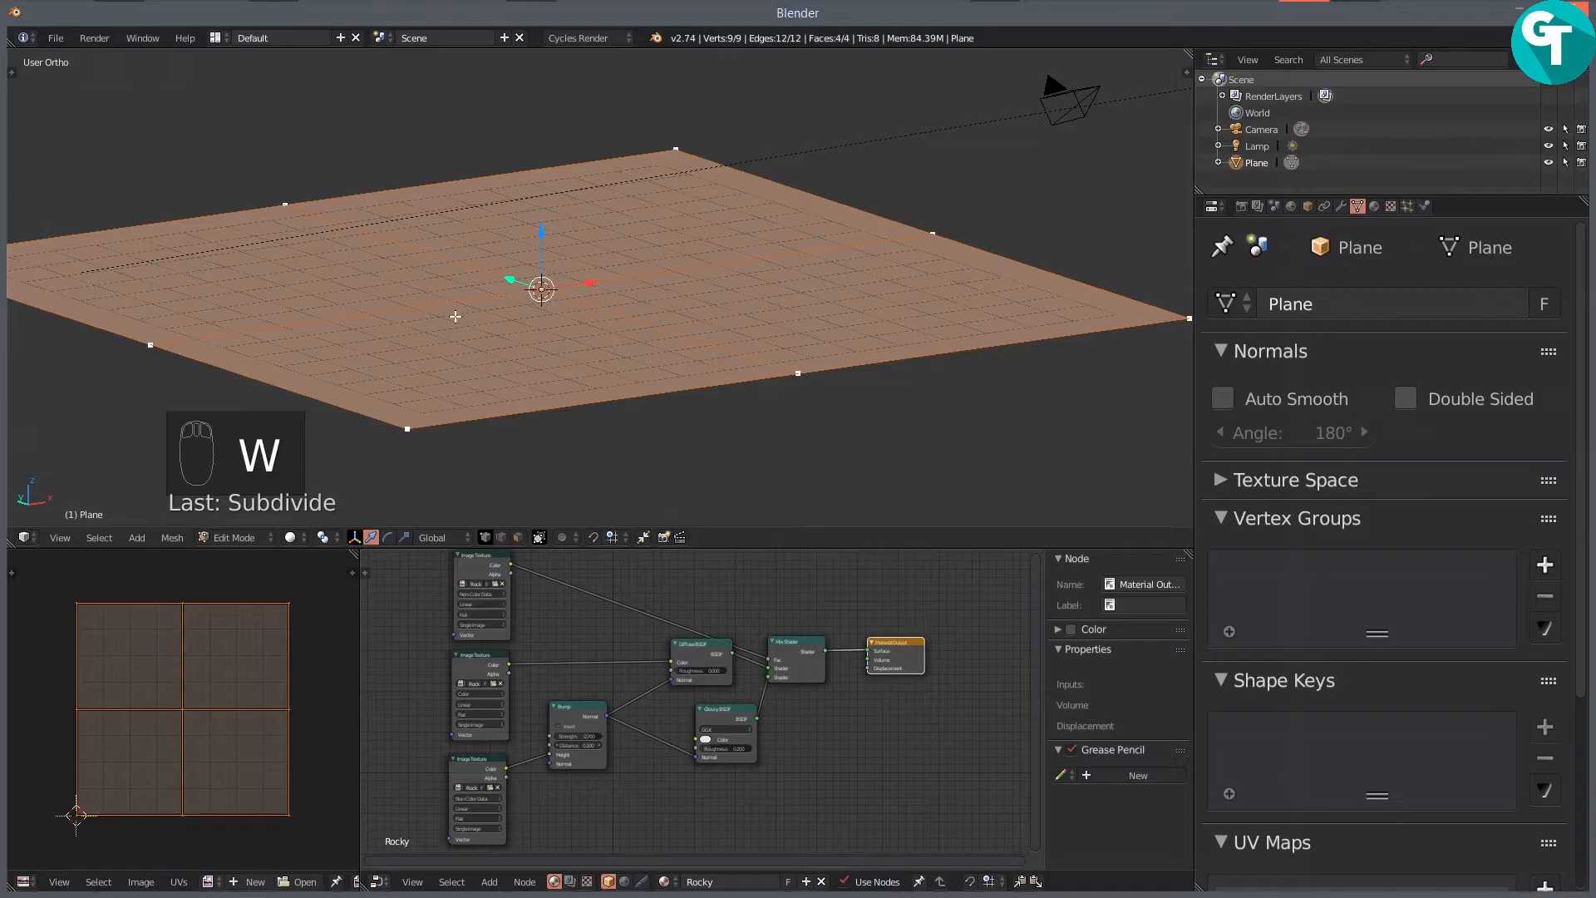
Step: Set the plane's Subdivide operation to 75 cuts and return to Object Mode
key(t)
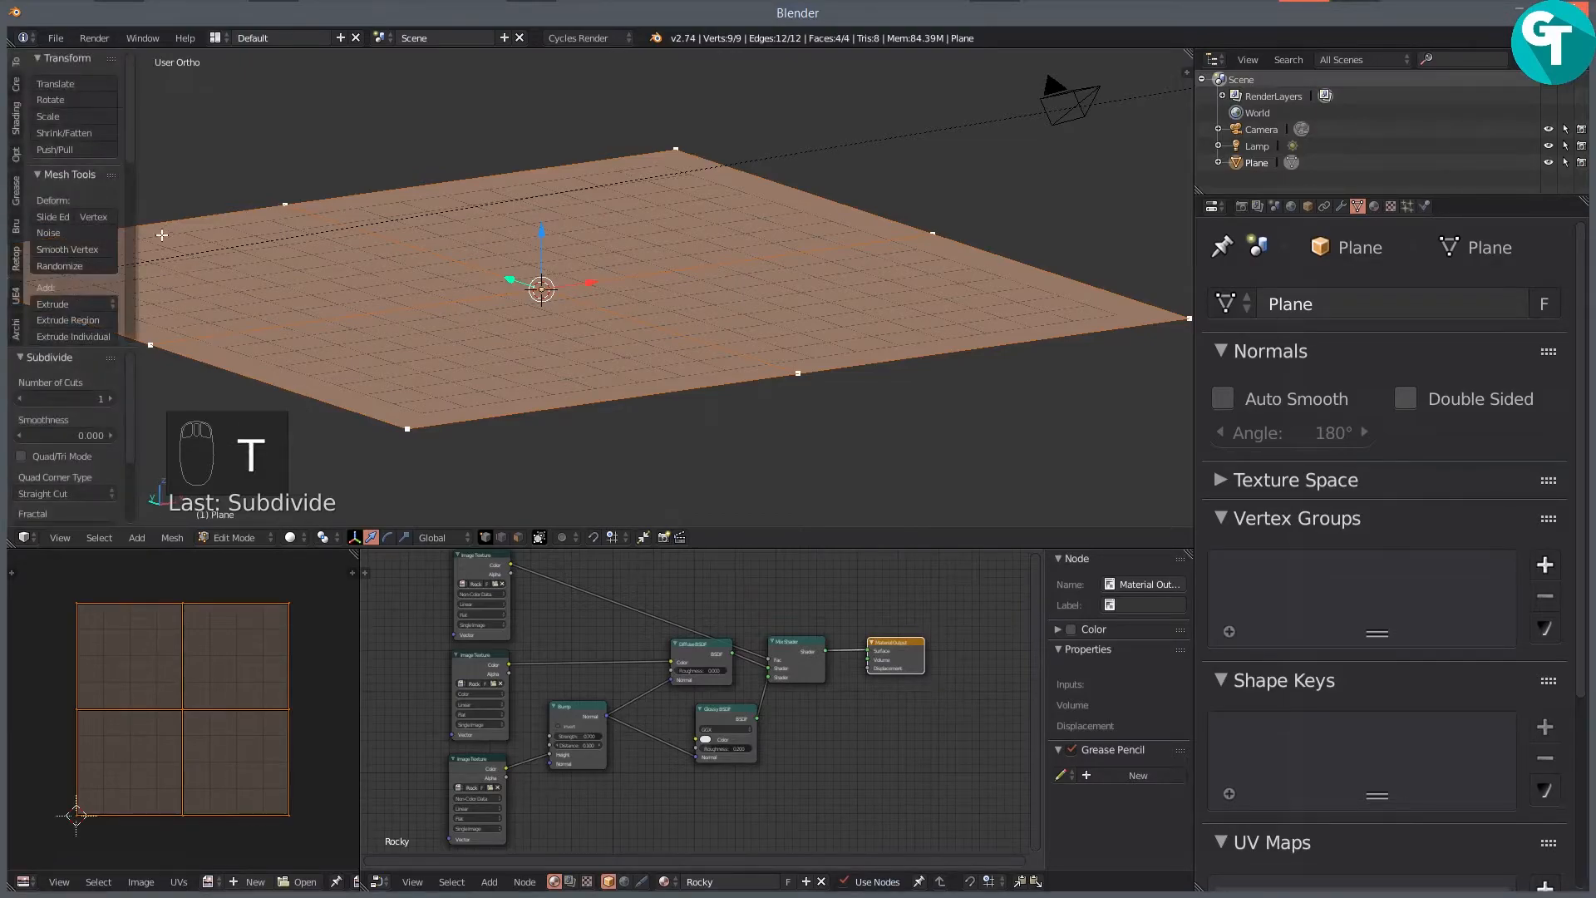
drag(104, 351, 320, 263)
click(137, 284)
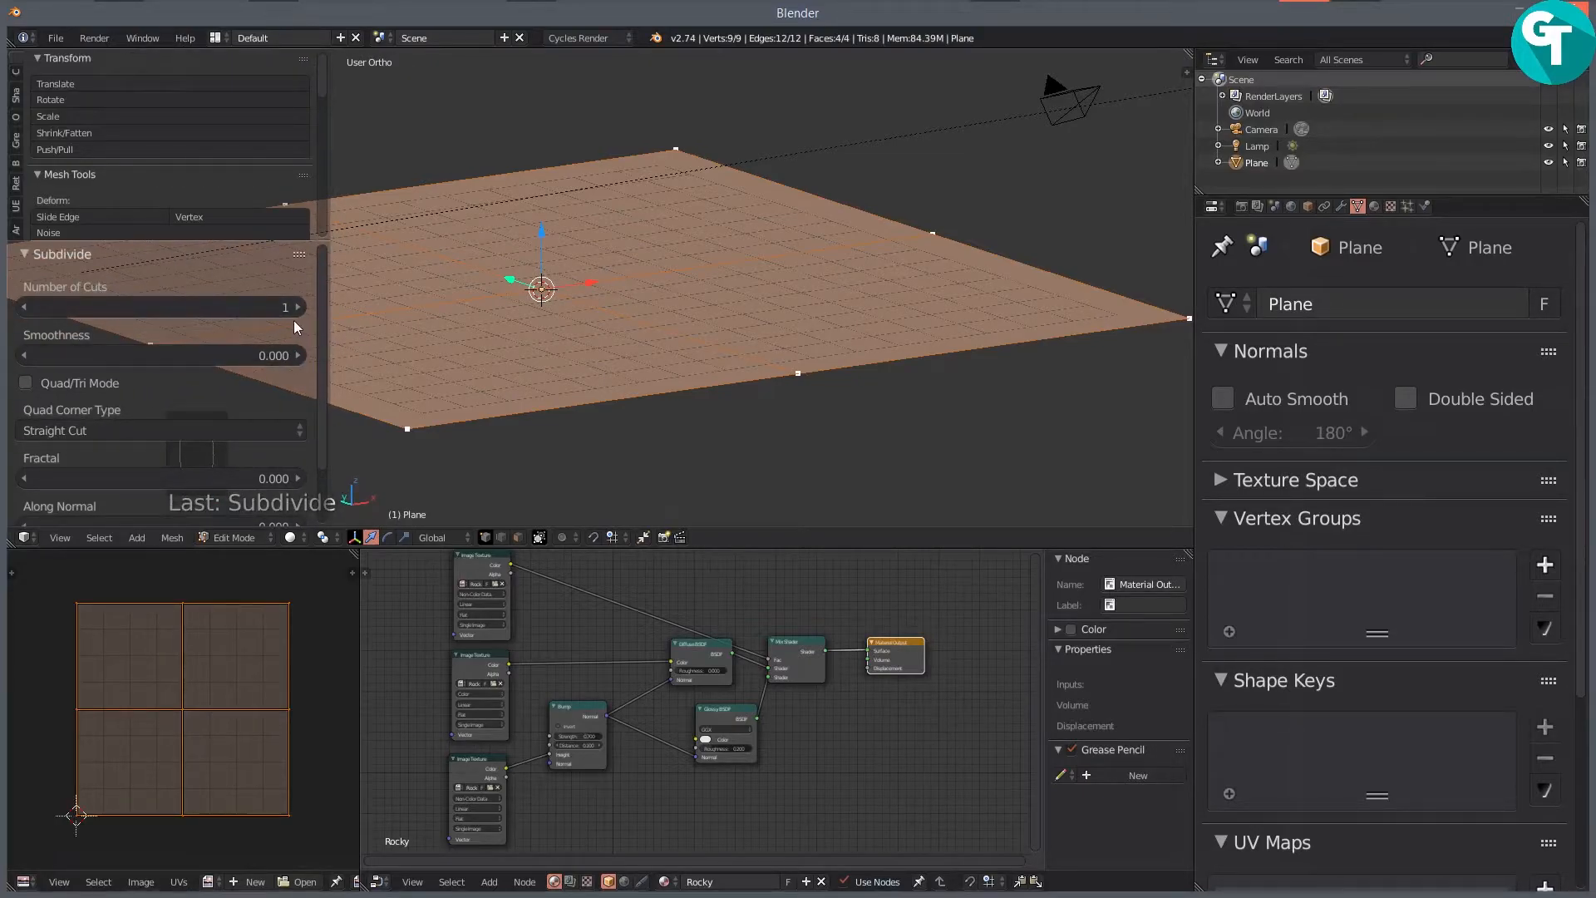
click(283, 306)
text(75)
key(Return)
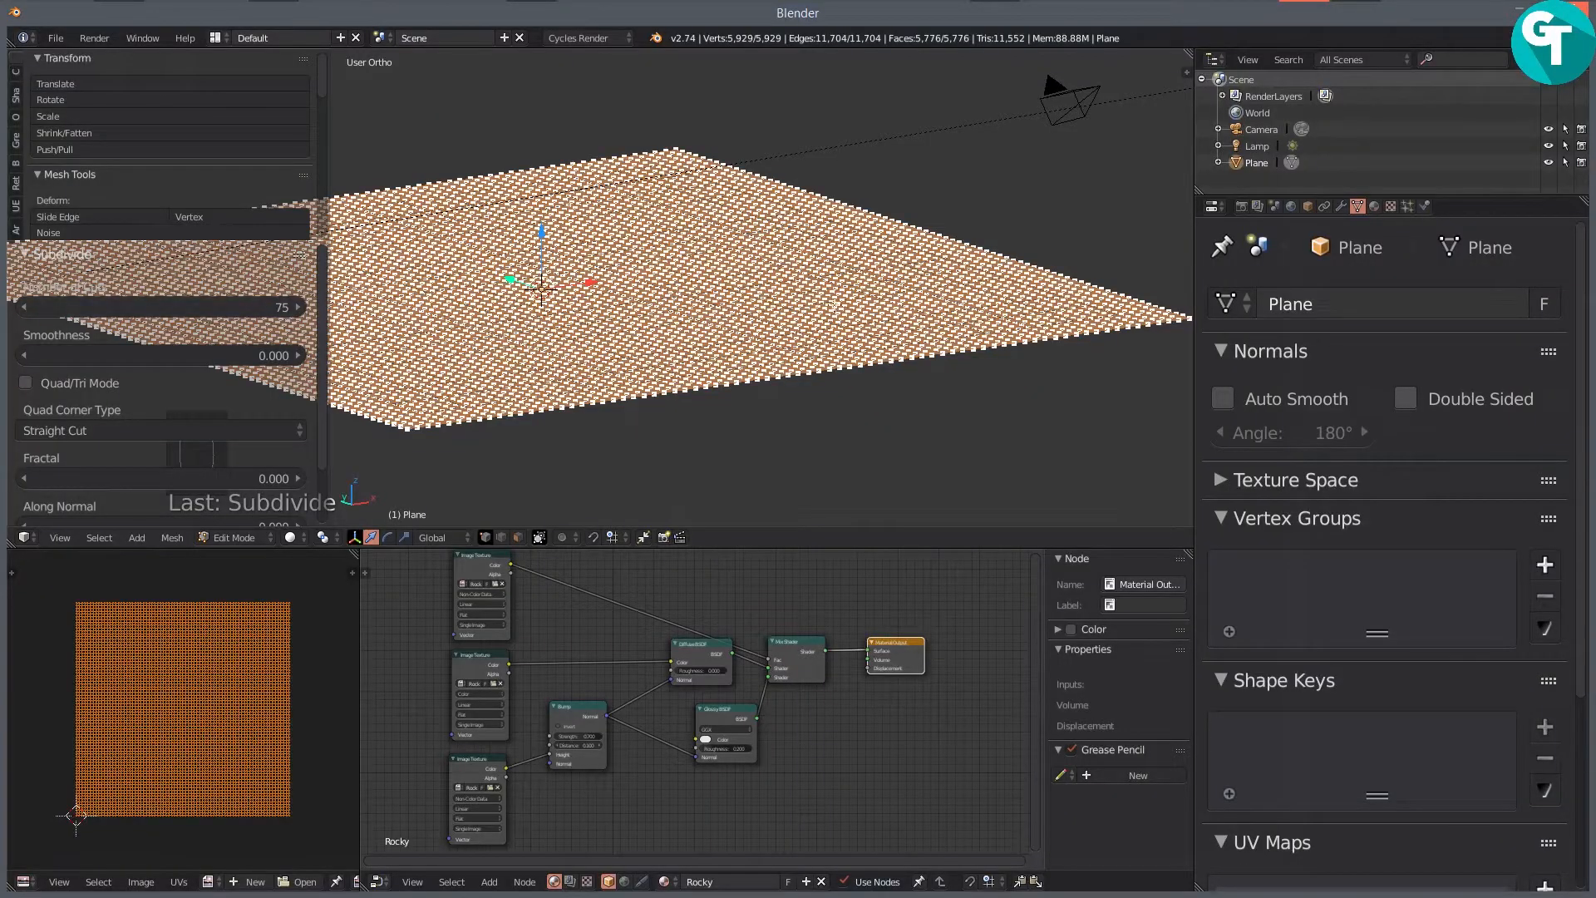
drag(701, 307, 759, 320)
scroll(837, 339, down, 3)
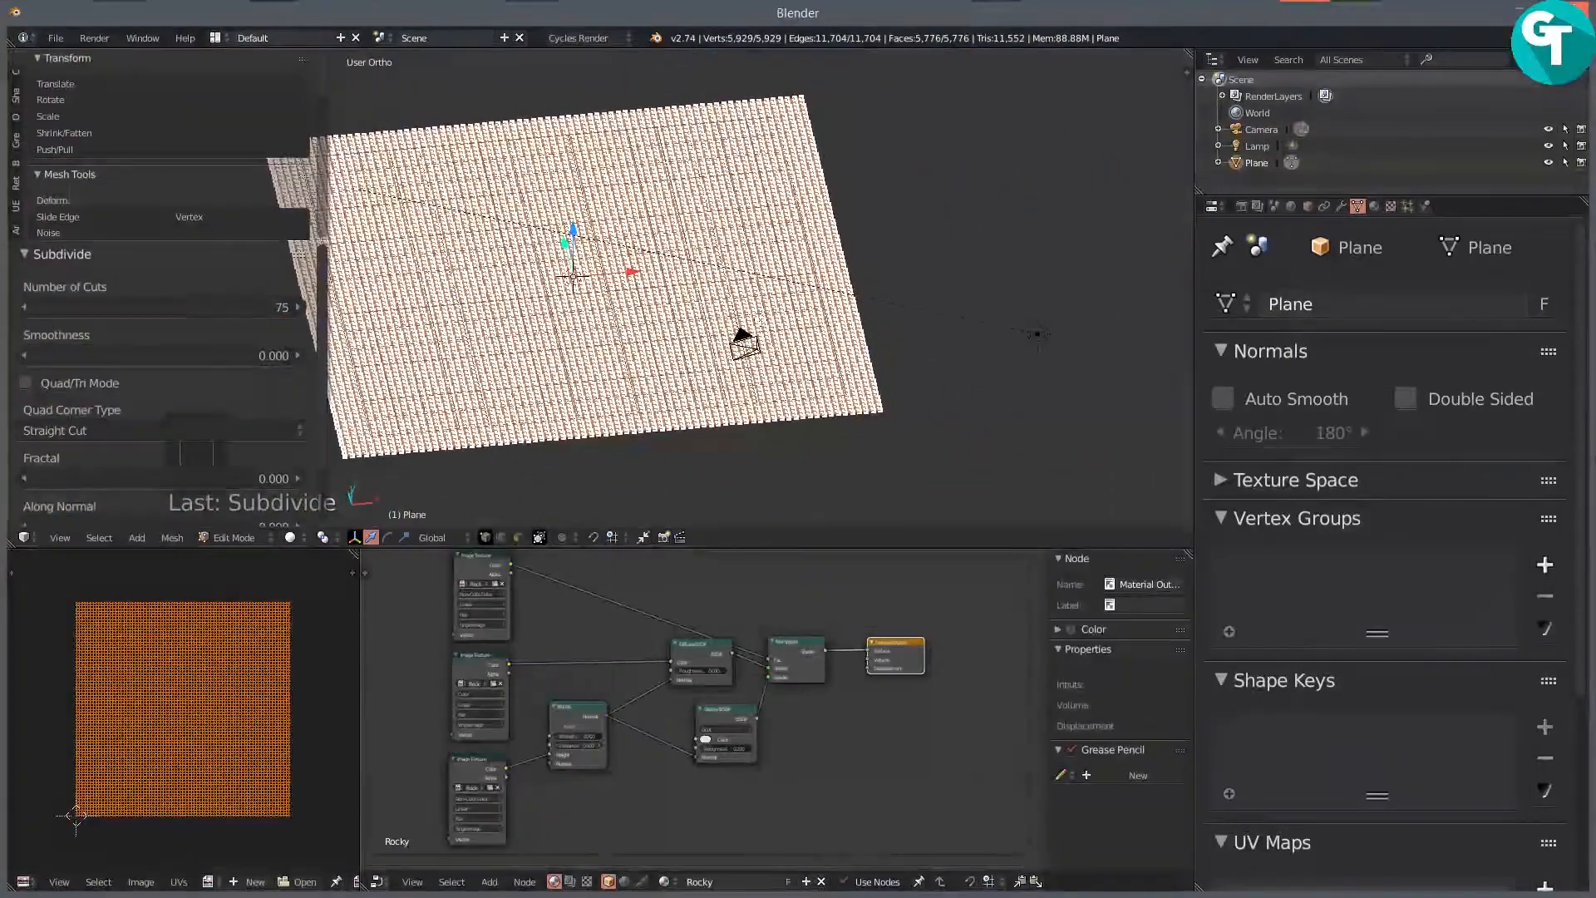
key(Tab)
Step: Add a Subdivision Surface modifier with 3 view subdivisions to the plane
click(627, 320)
drag(661, 350, 662, 325)
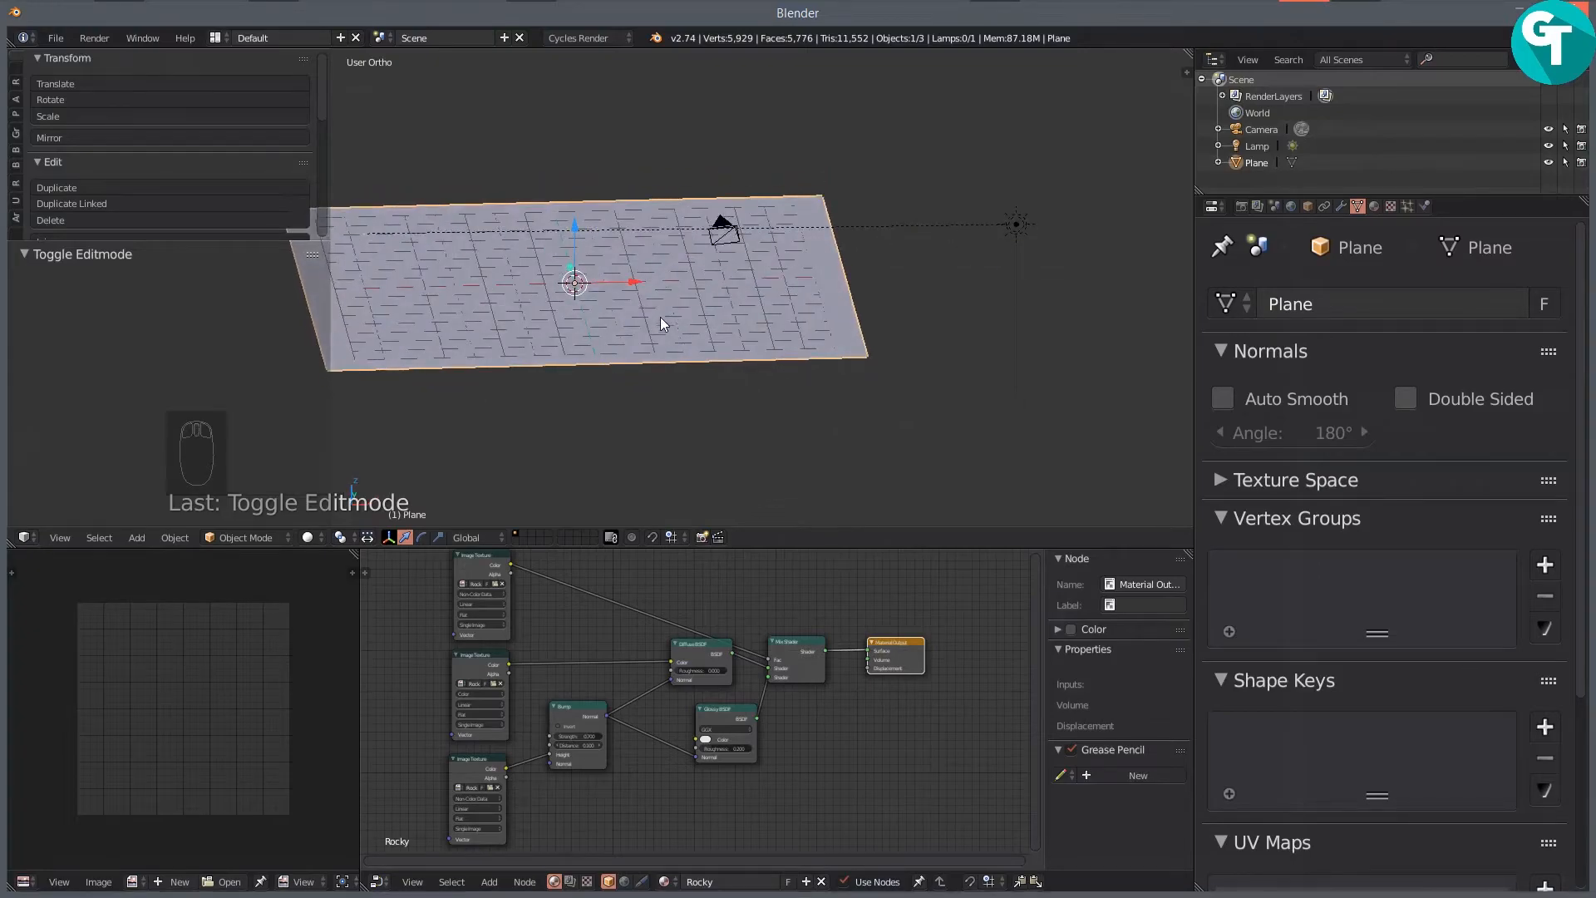
key(ctrl+3)
drag(713, 331, 837, 331)
key(t)
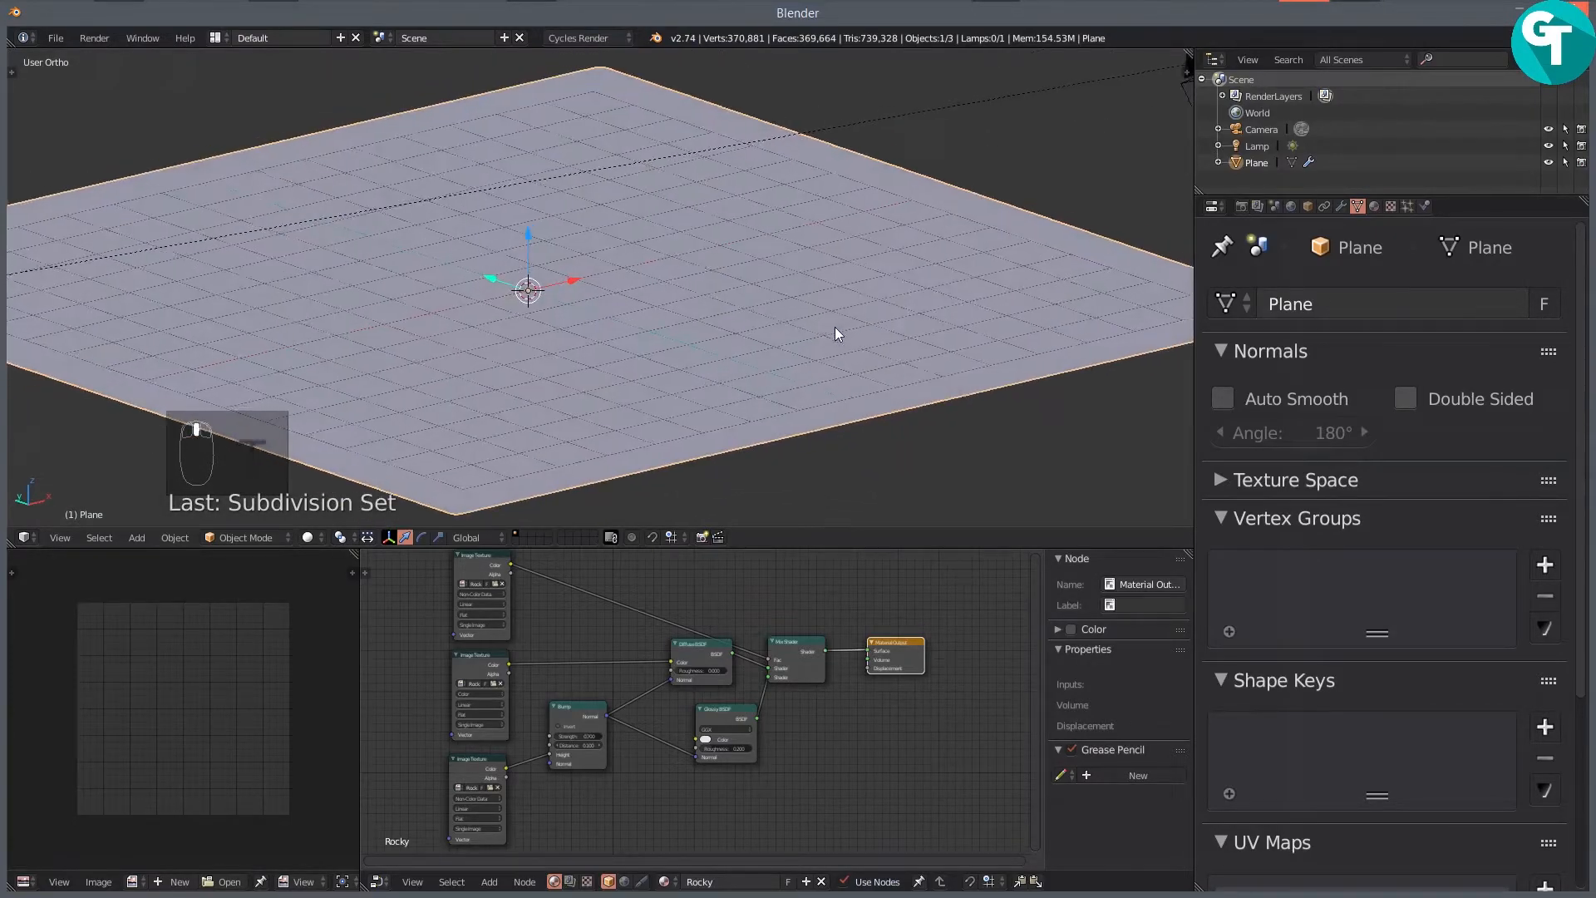
scroll(834, 328, up, 2)
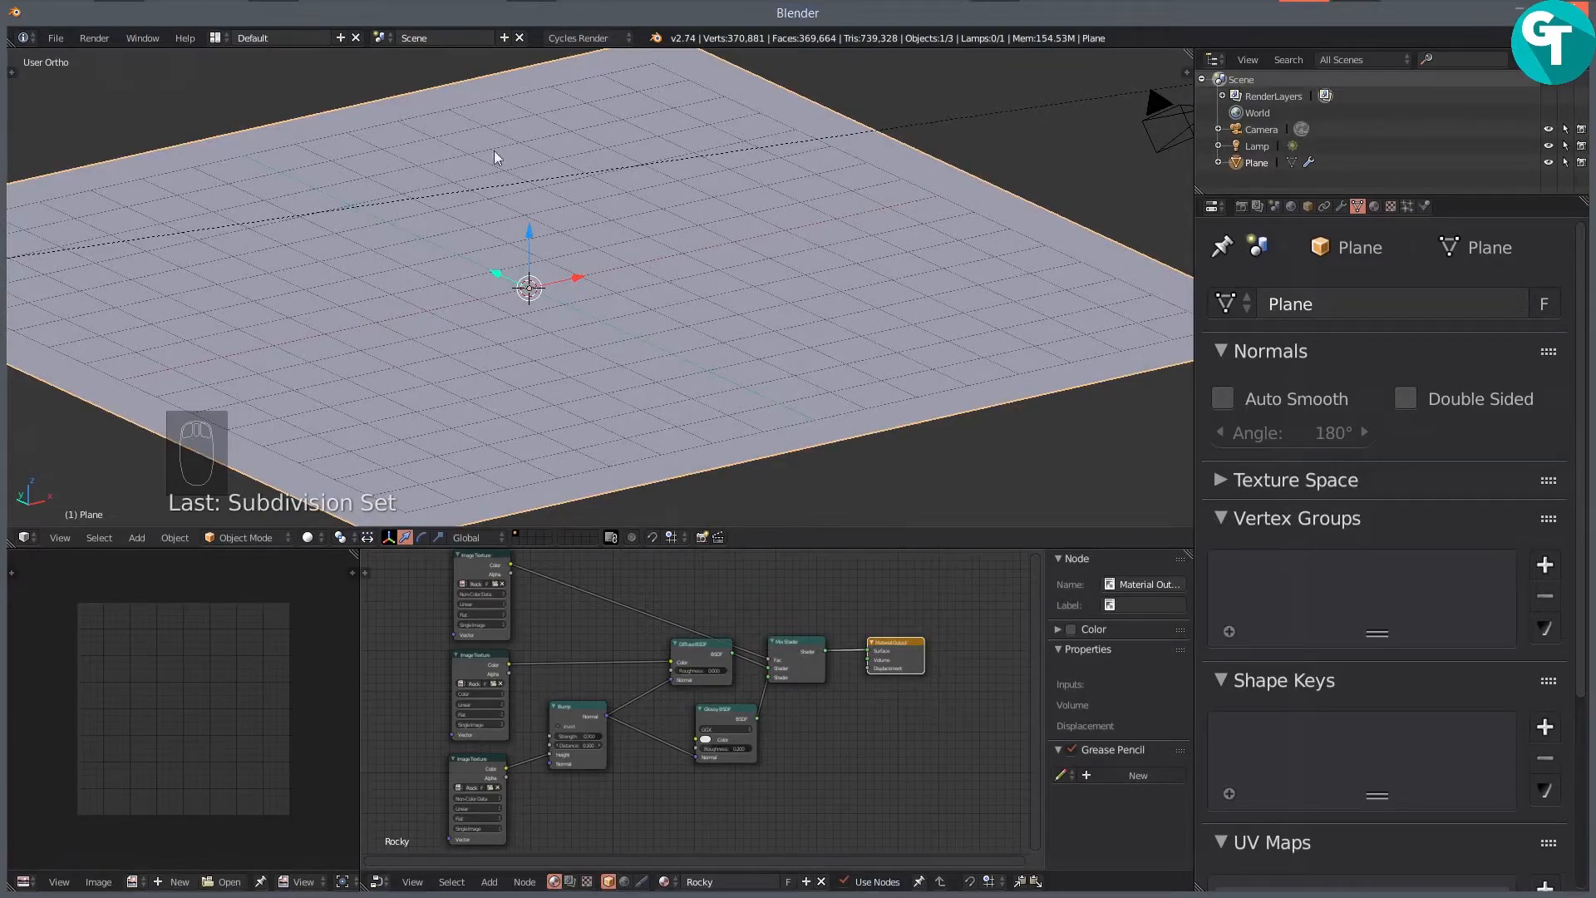
drag(700, 309, 677, 310)
scroll(861, 271, up, 2)
scroll(865, 272, down, 3)
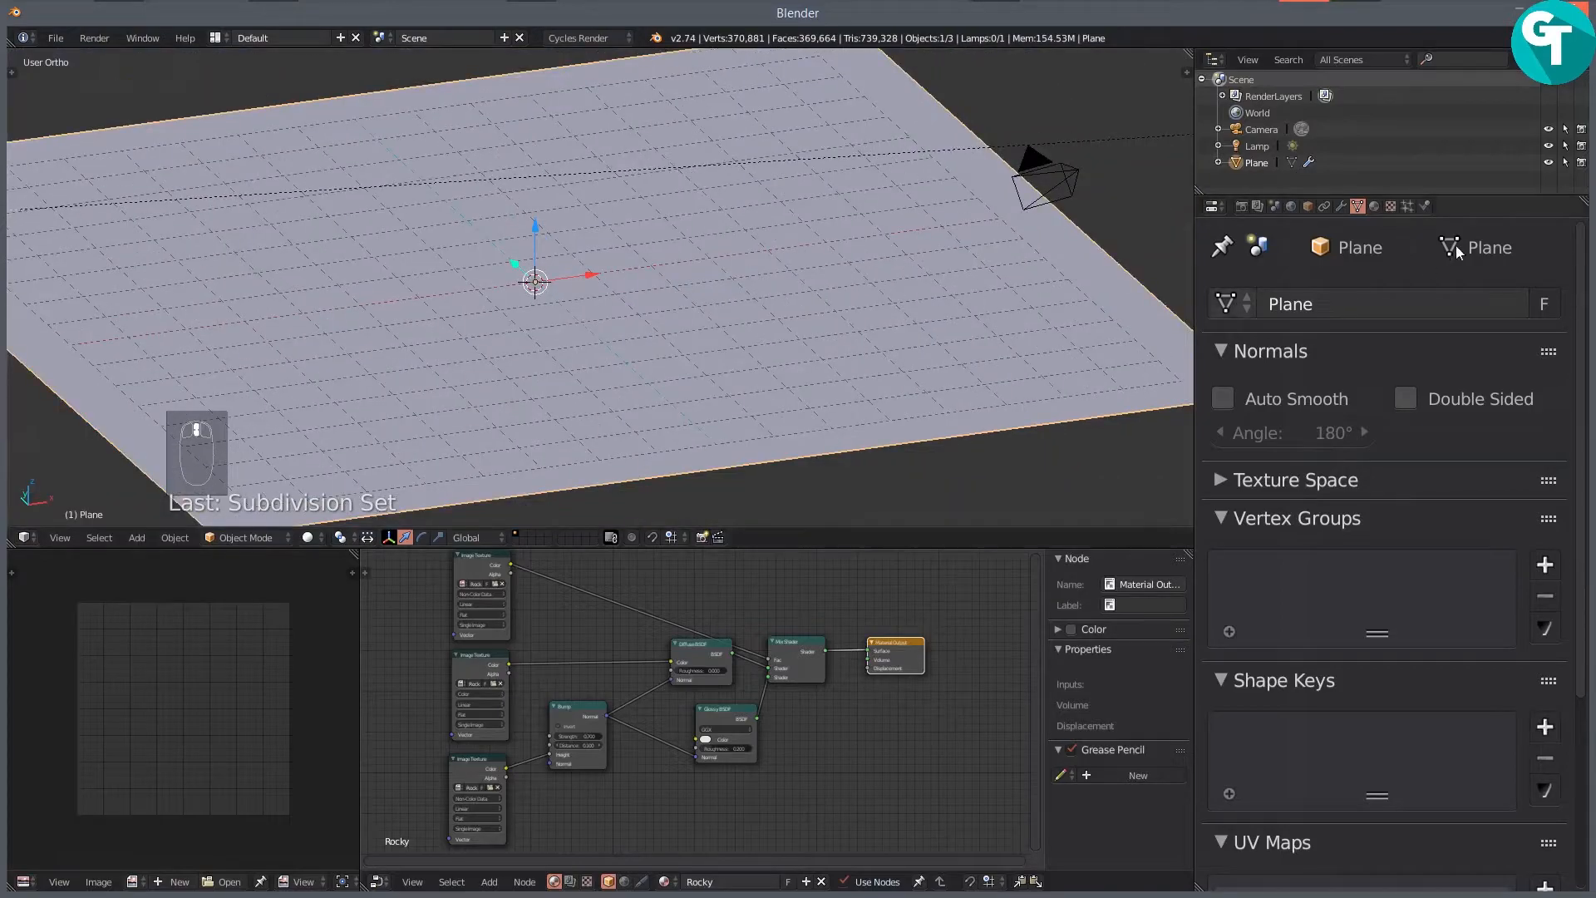
Step: Collapse the Subdivision Surface modifier's settings and add a Displace modifier below it
click(1340, 206)
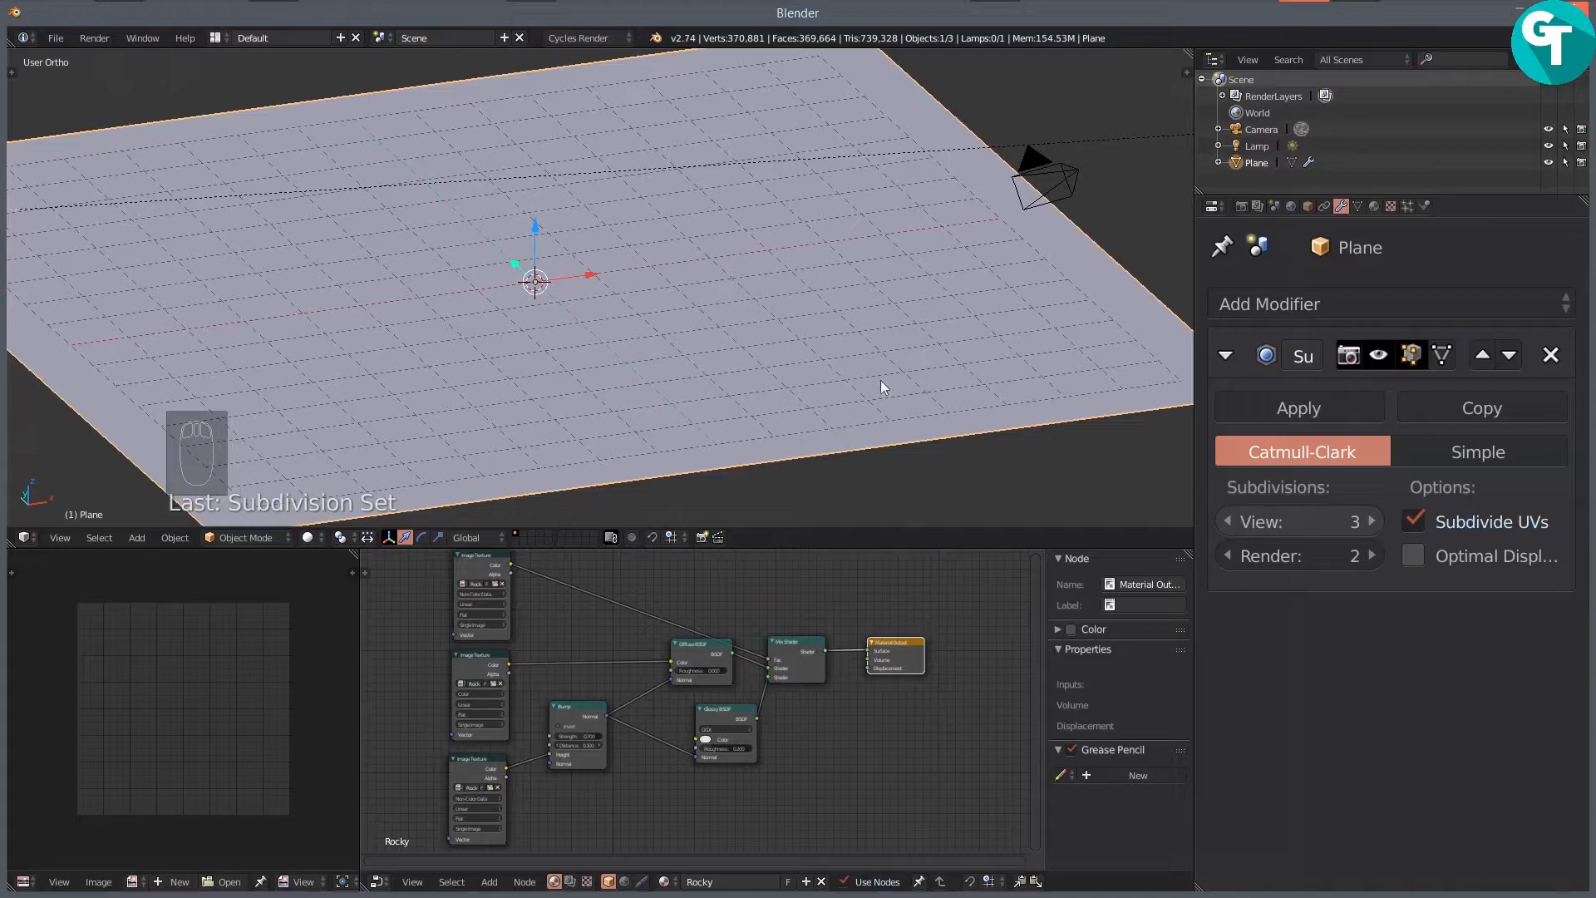
drag(765, 289, 803, 264)
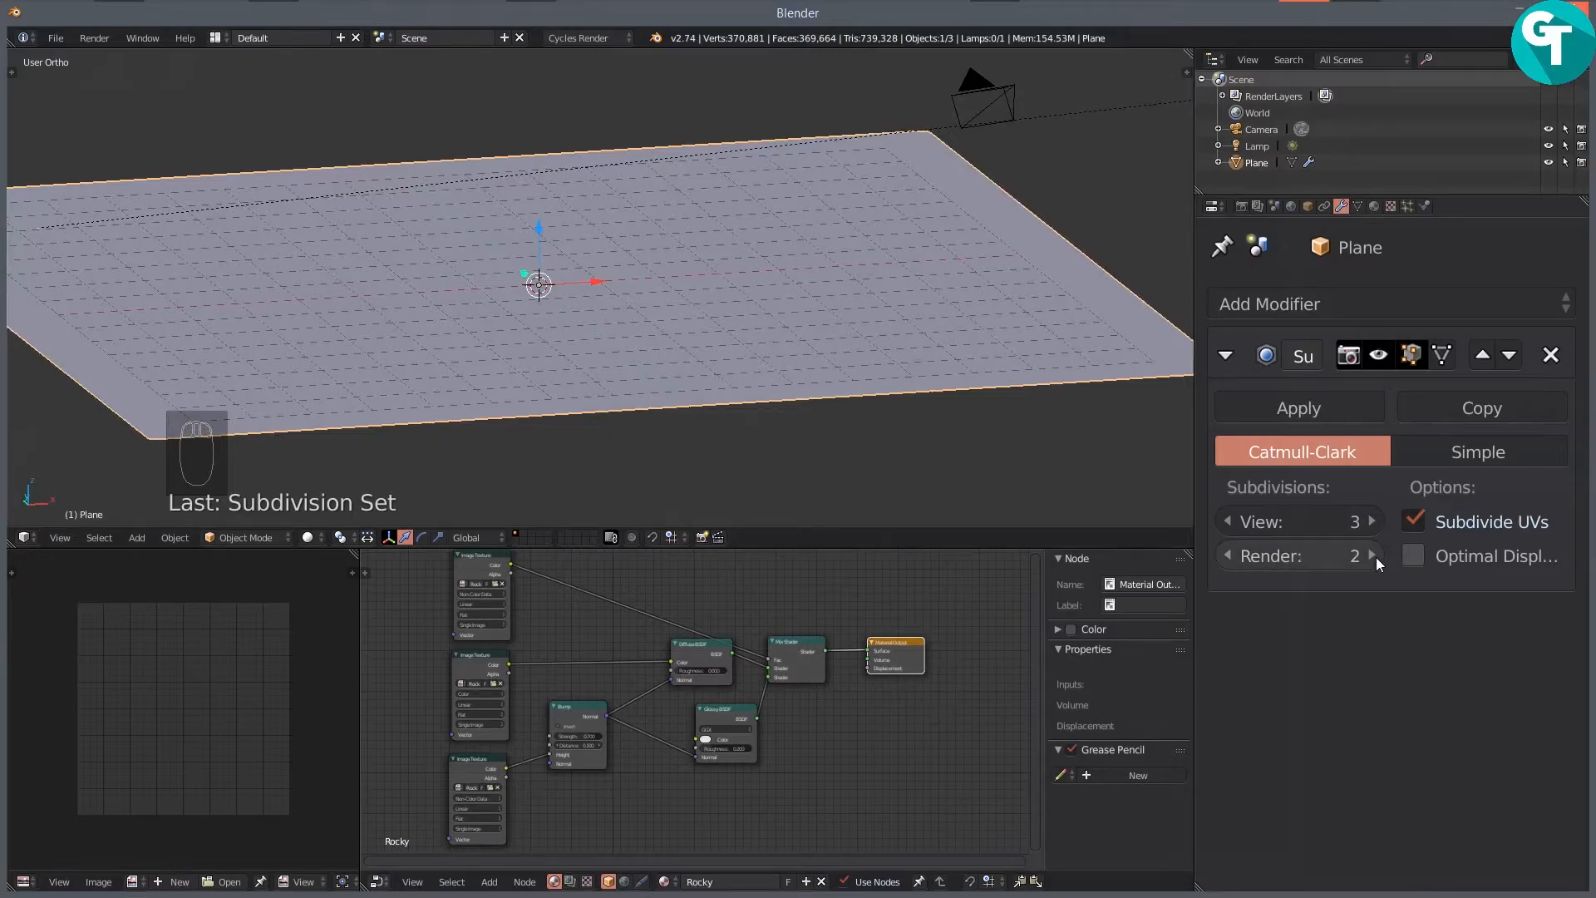
drag(846, 269, 895, 291)
click(1226, 355)
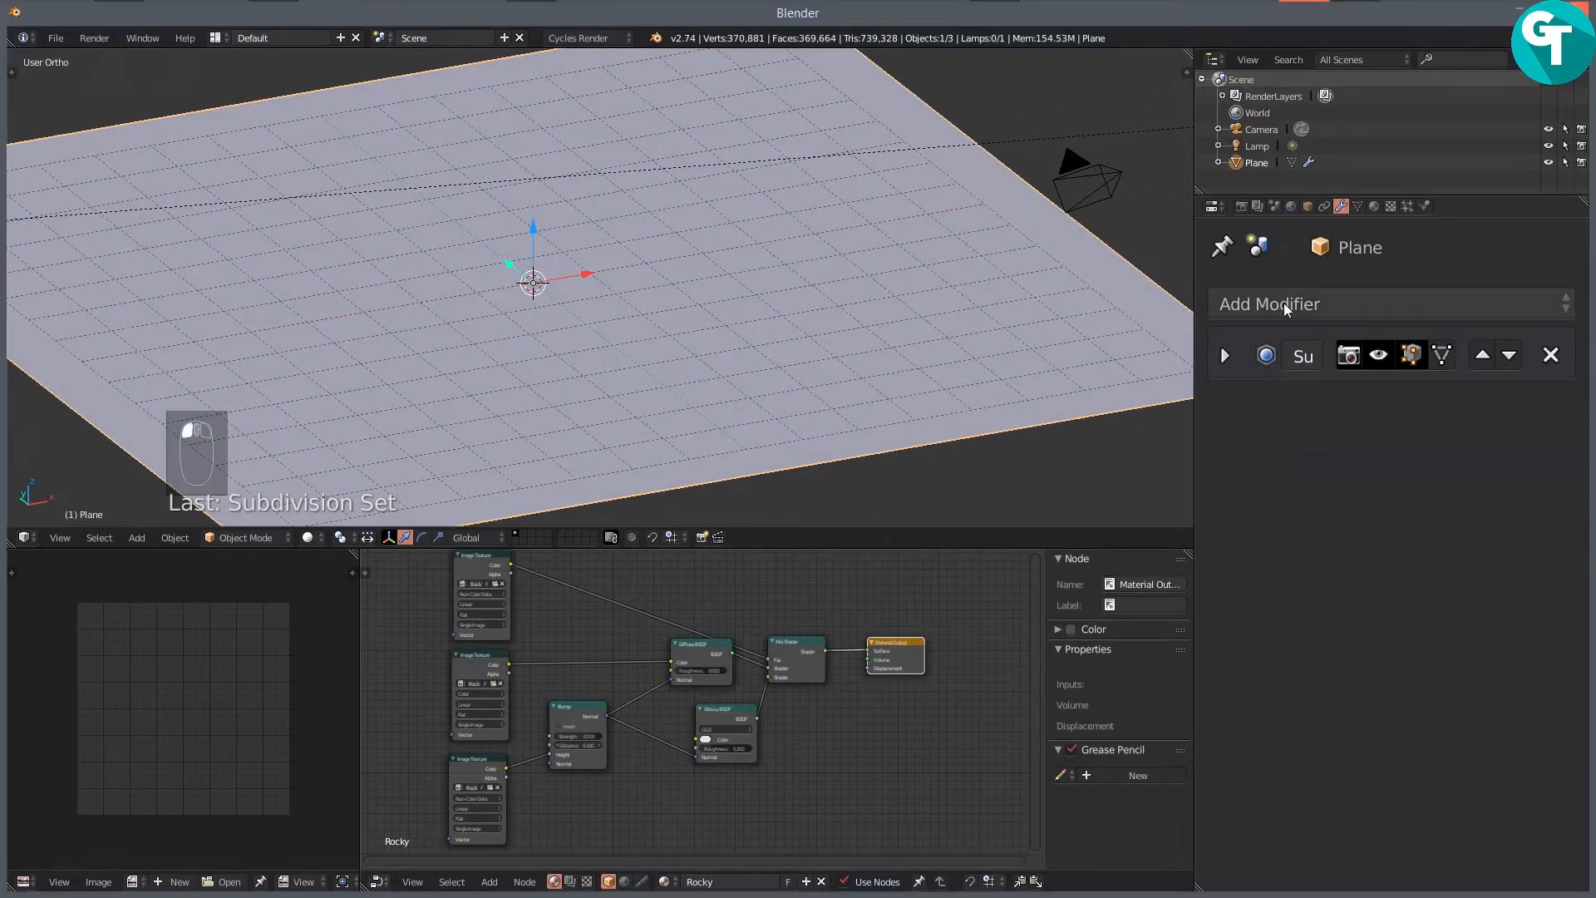
click(1285, 301)
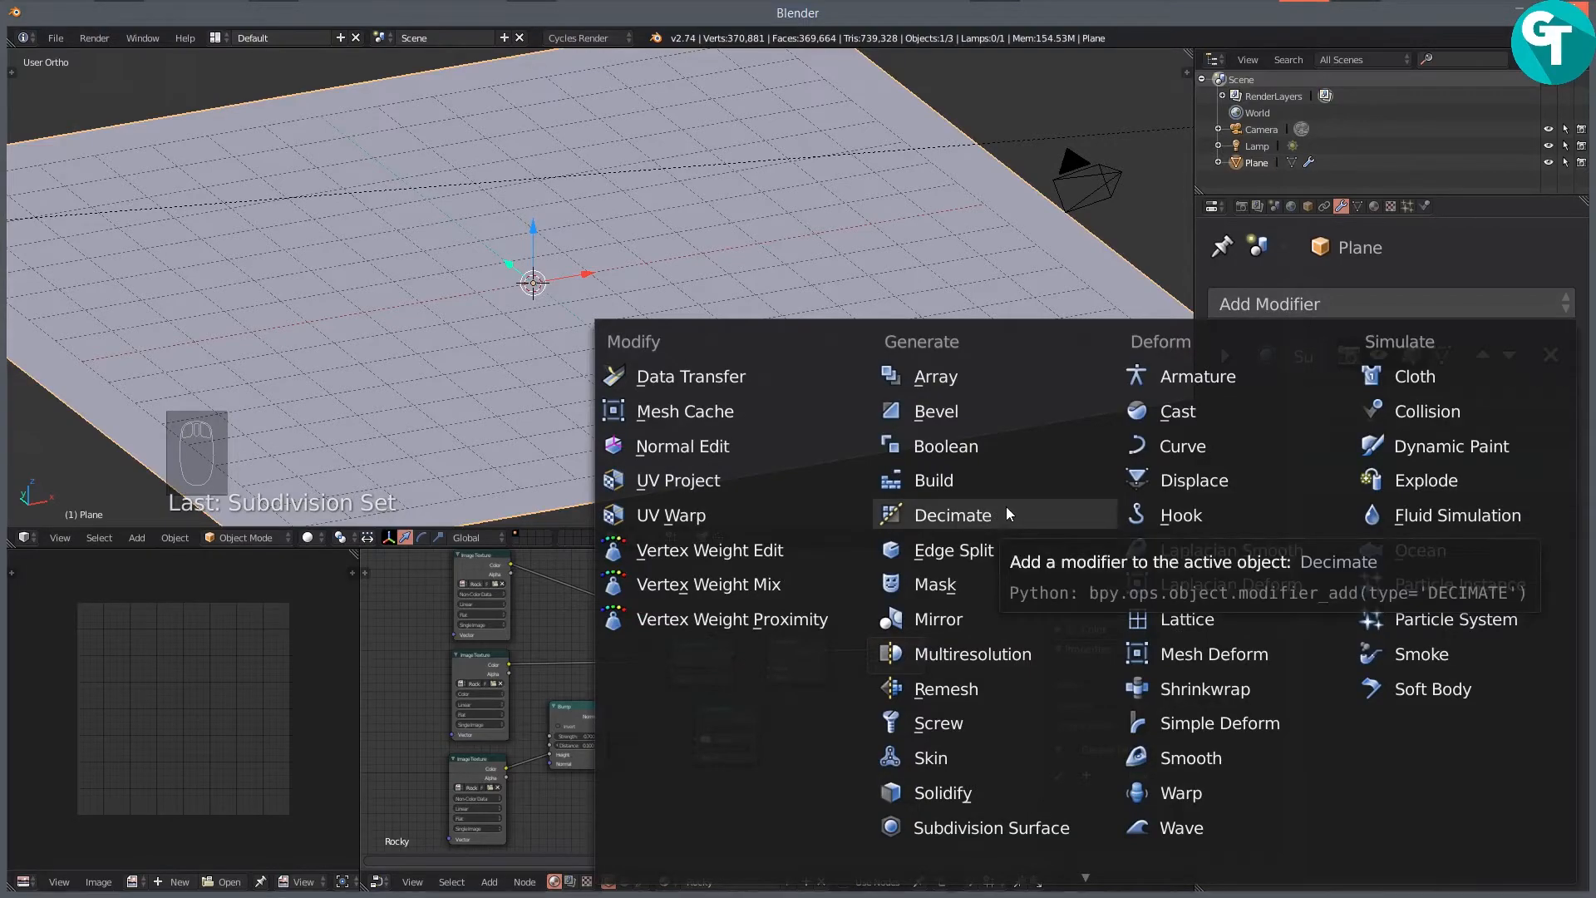
click(1251, 475)
scroll(804, 303, down, 8)
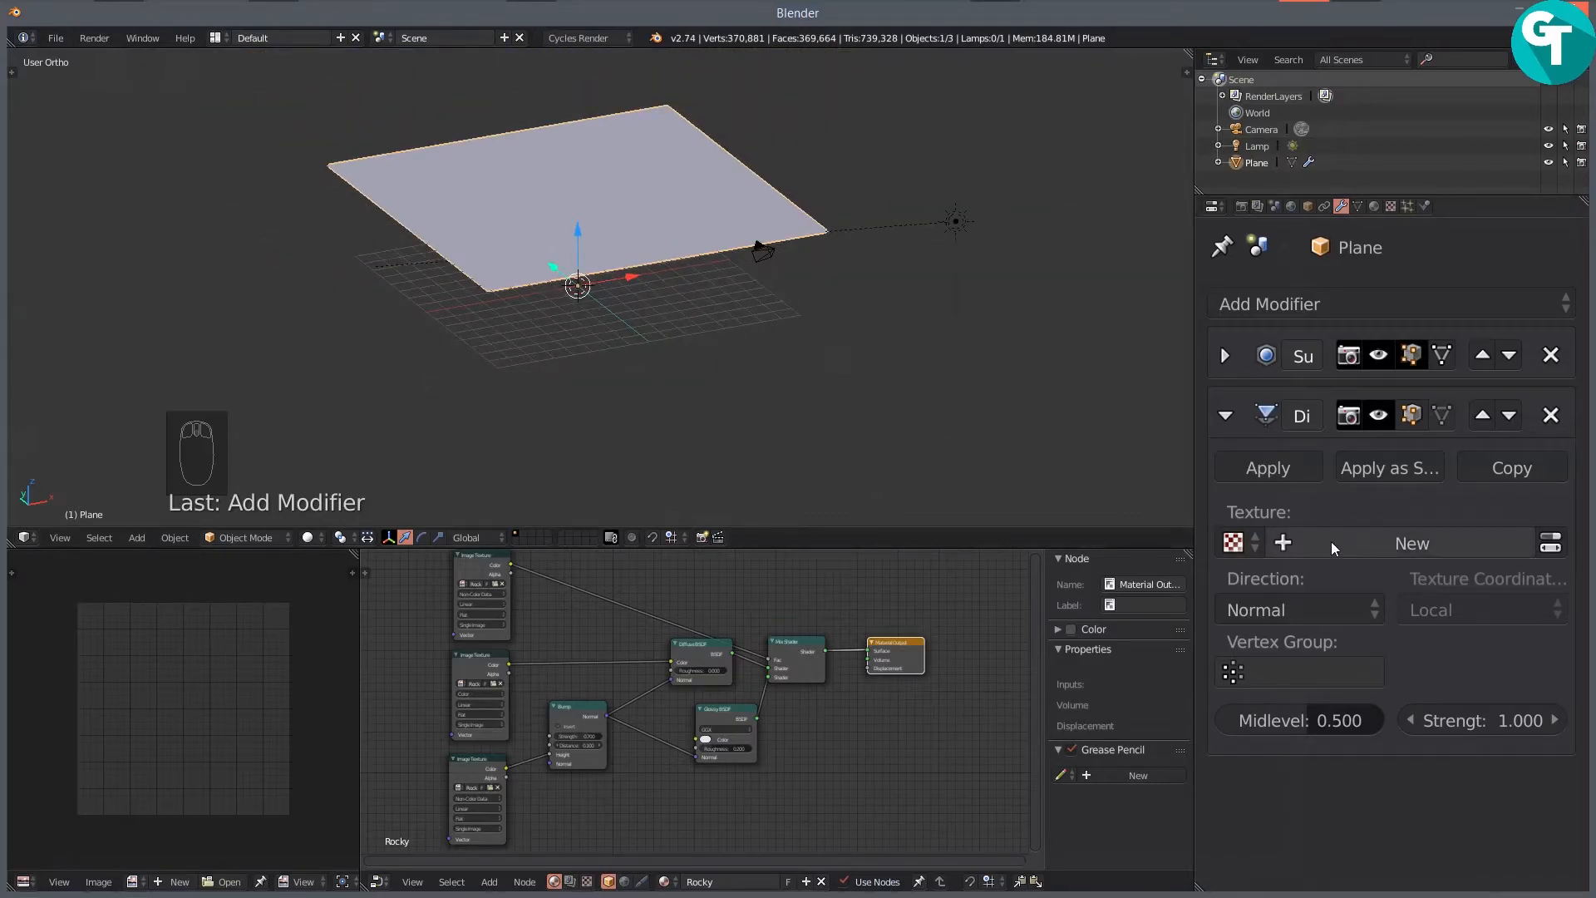
Step: Create a new texture for the Displace modifier and assign RockyMossTexture_Disp.jpeg as its image
click(1355, 541)
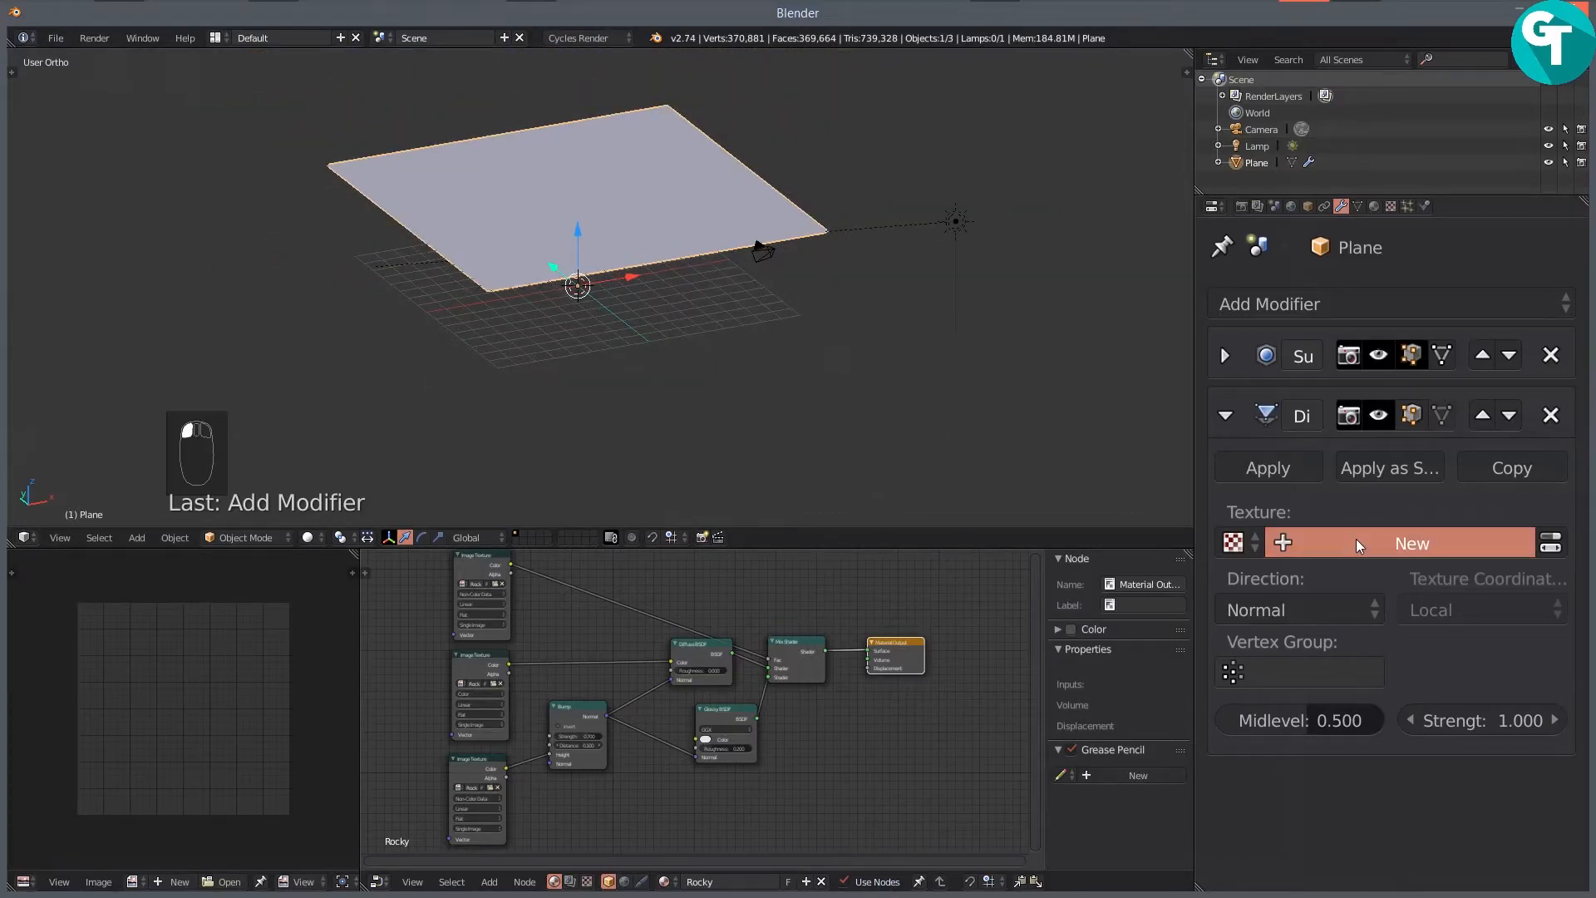
click(1390, 206)
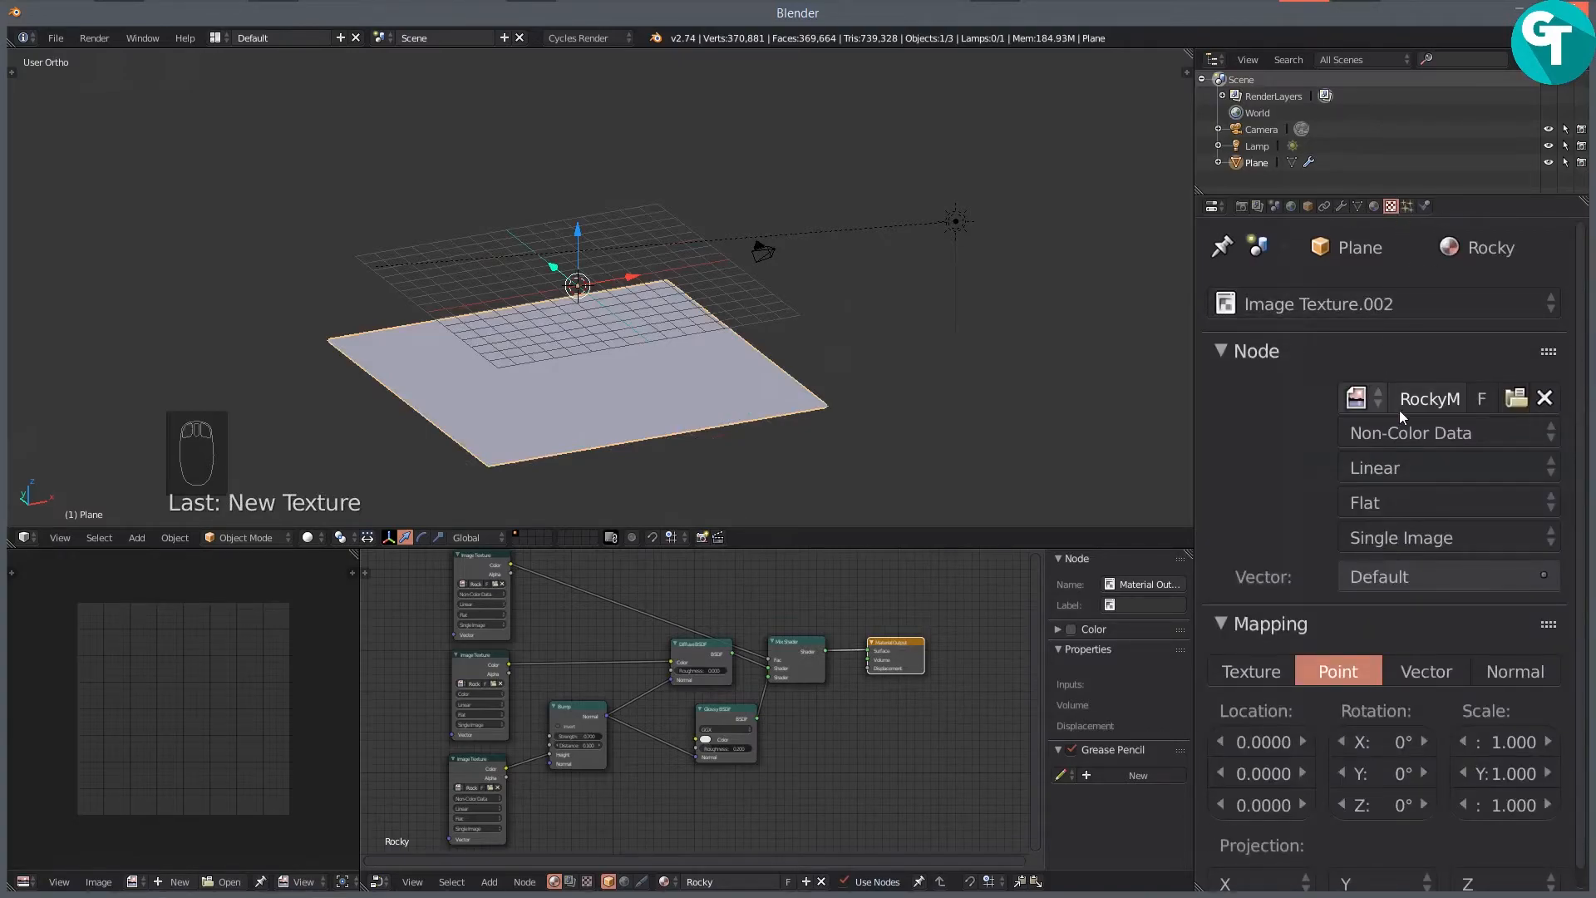
click(1396, 304)
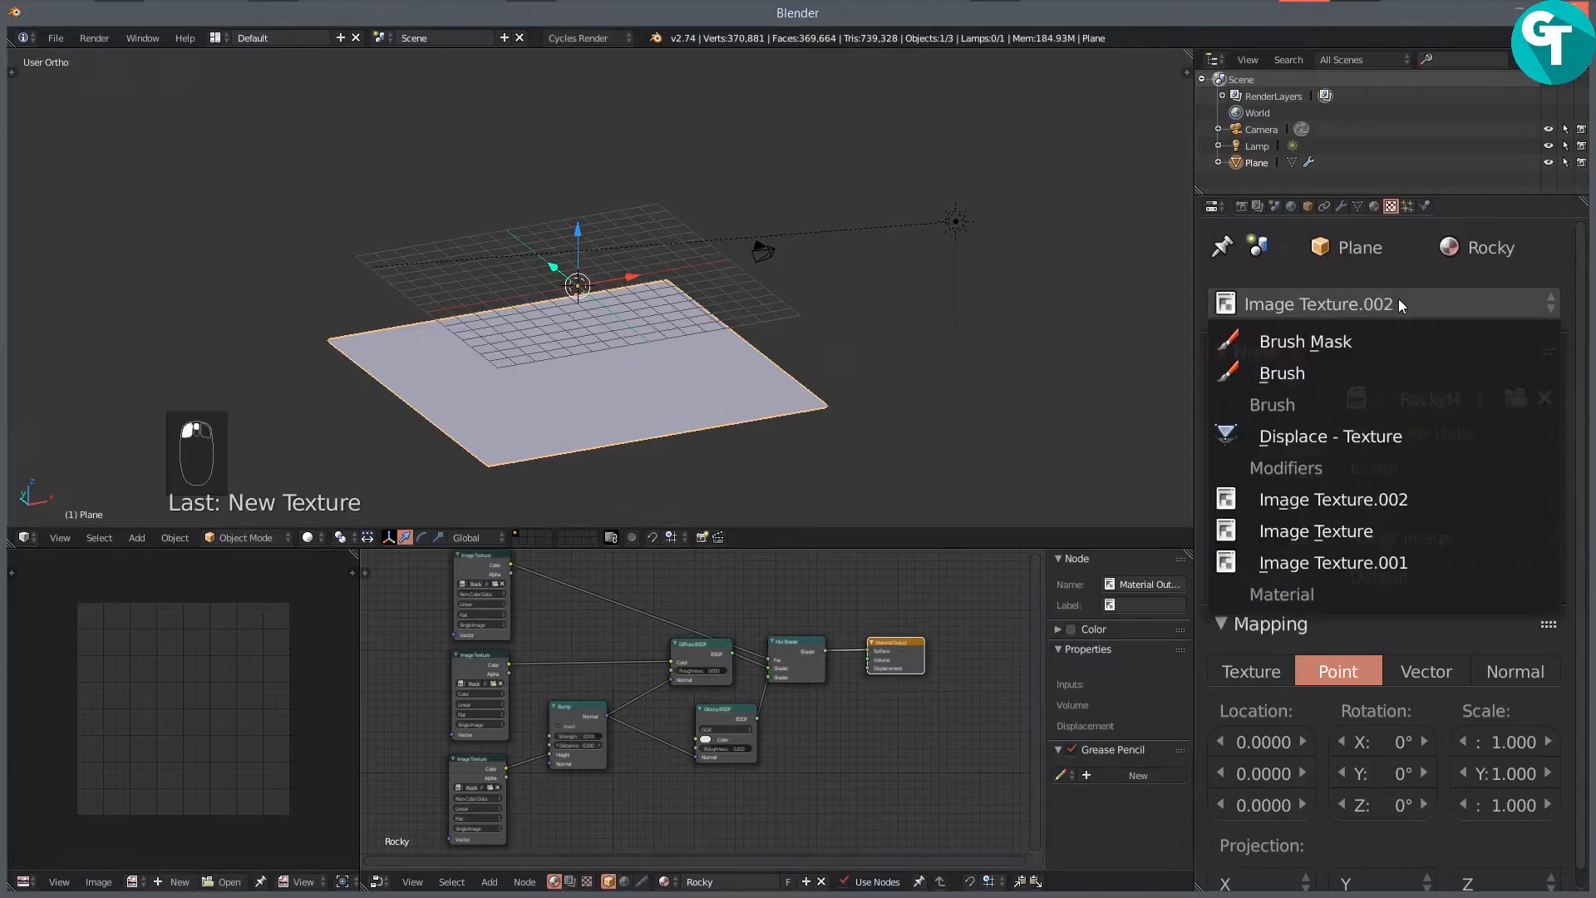
click(1342, 431)
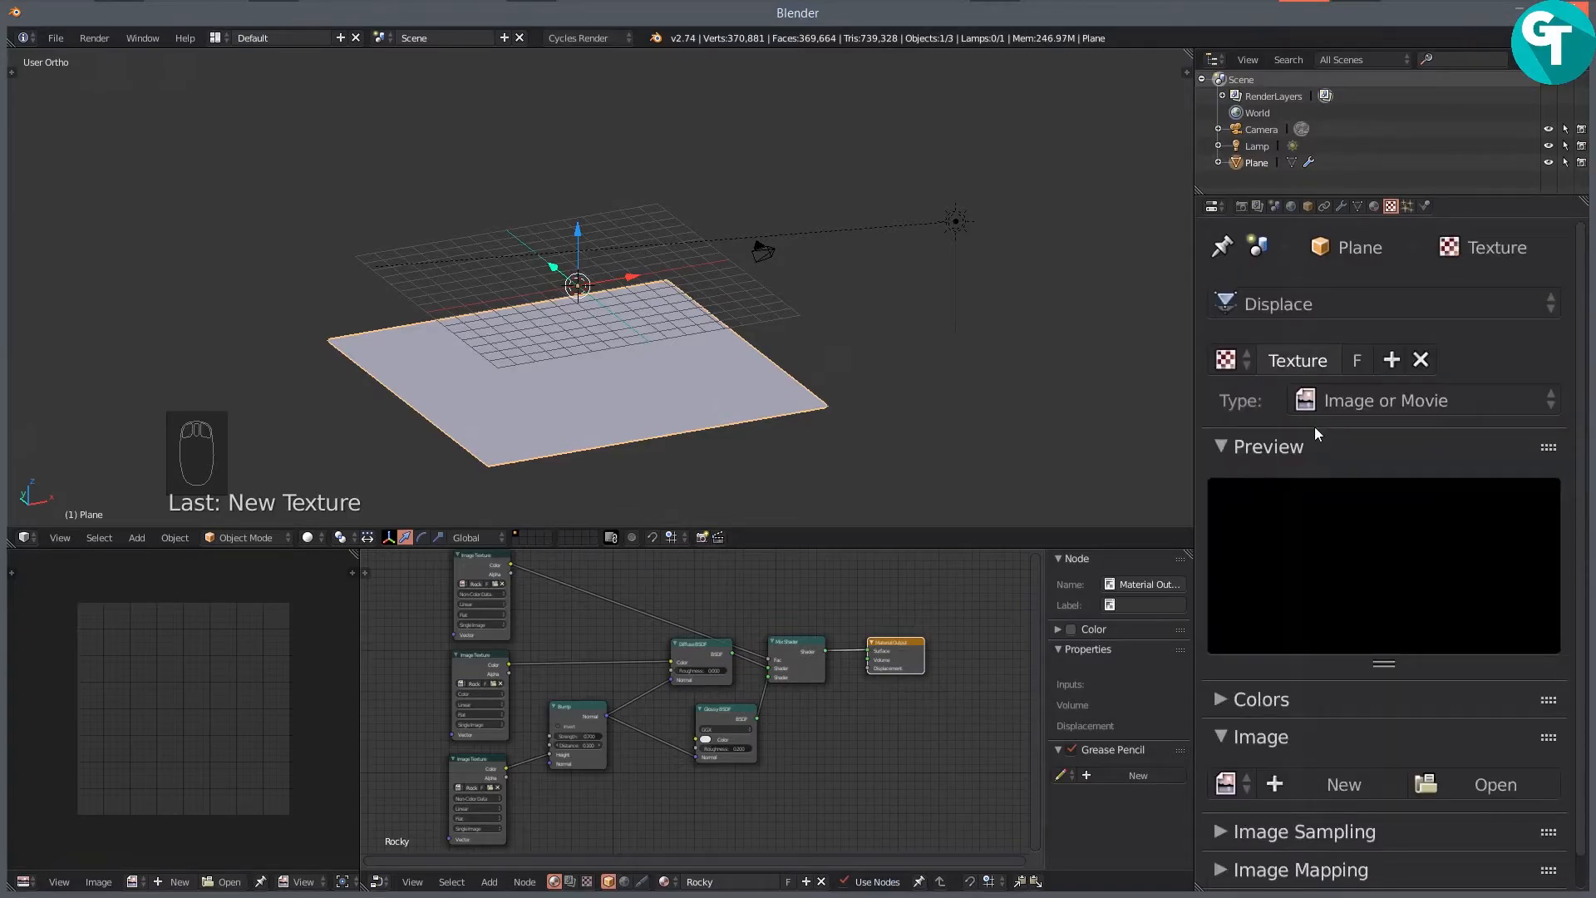
scroll(1325, 657, down, 1)
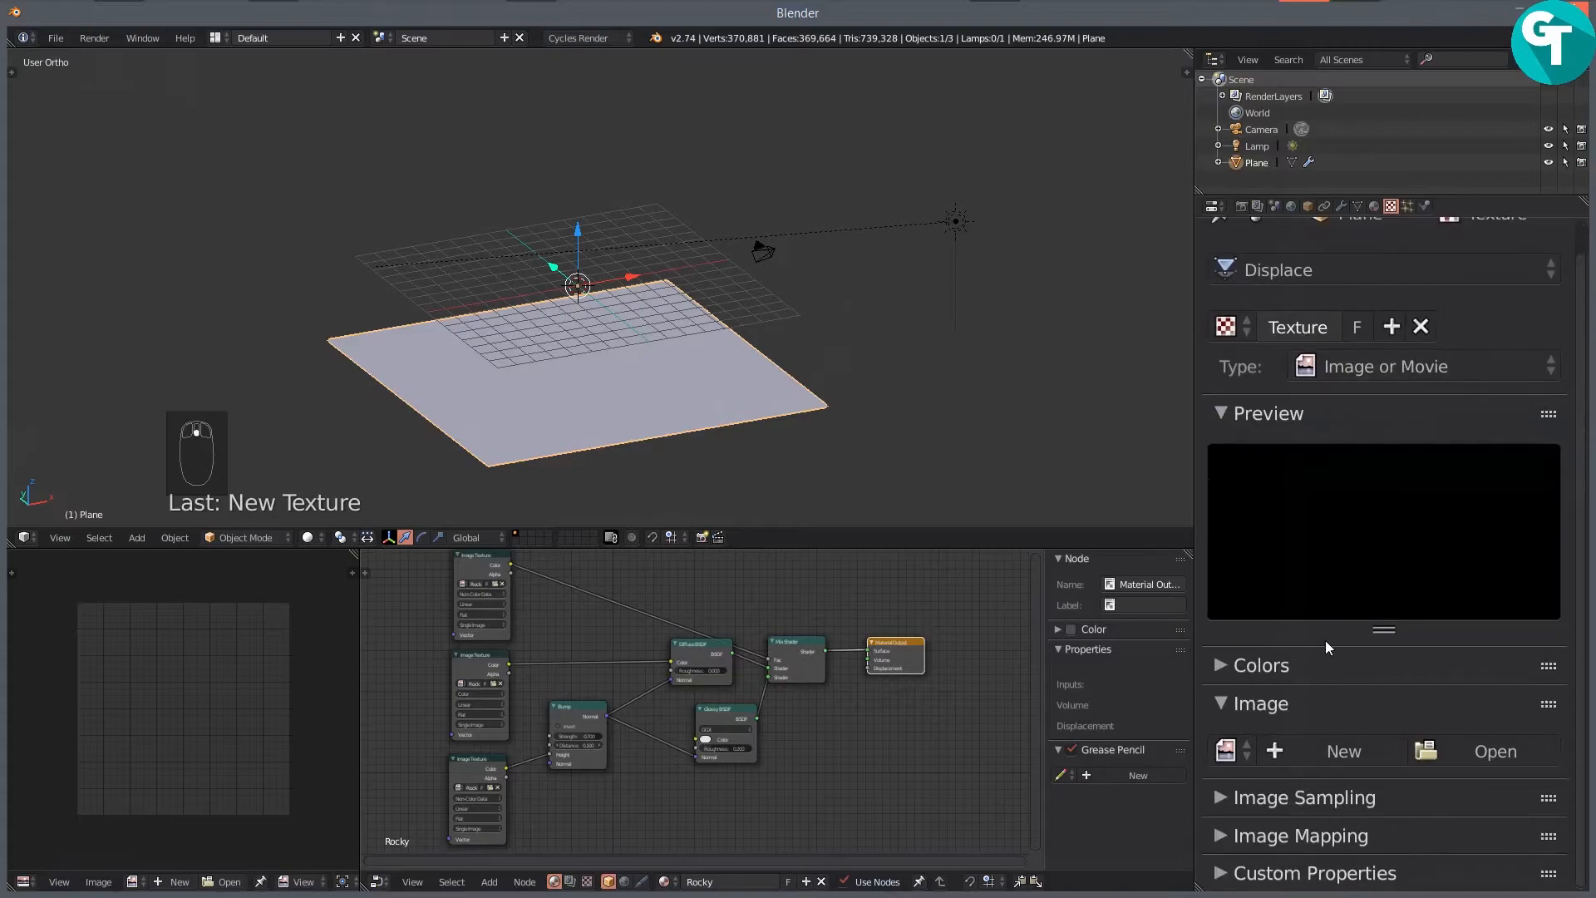
click(1239, 753)
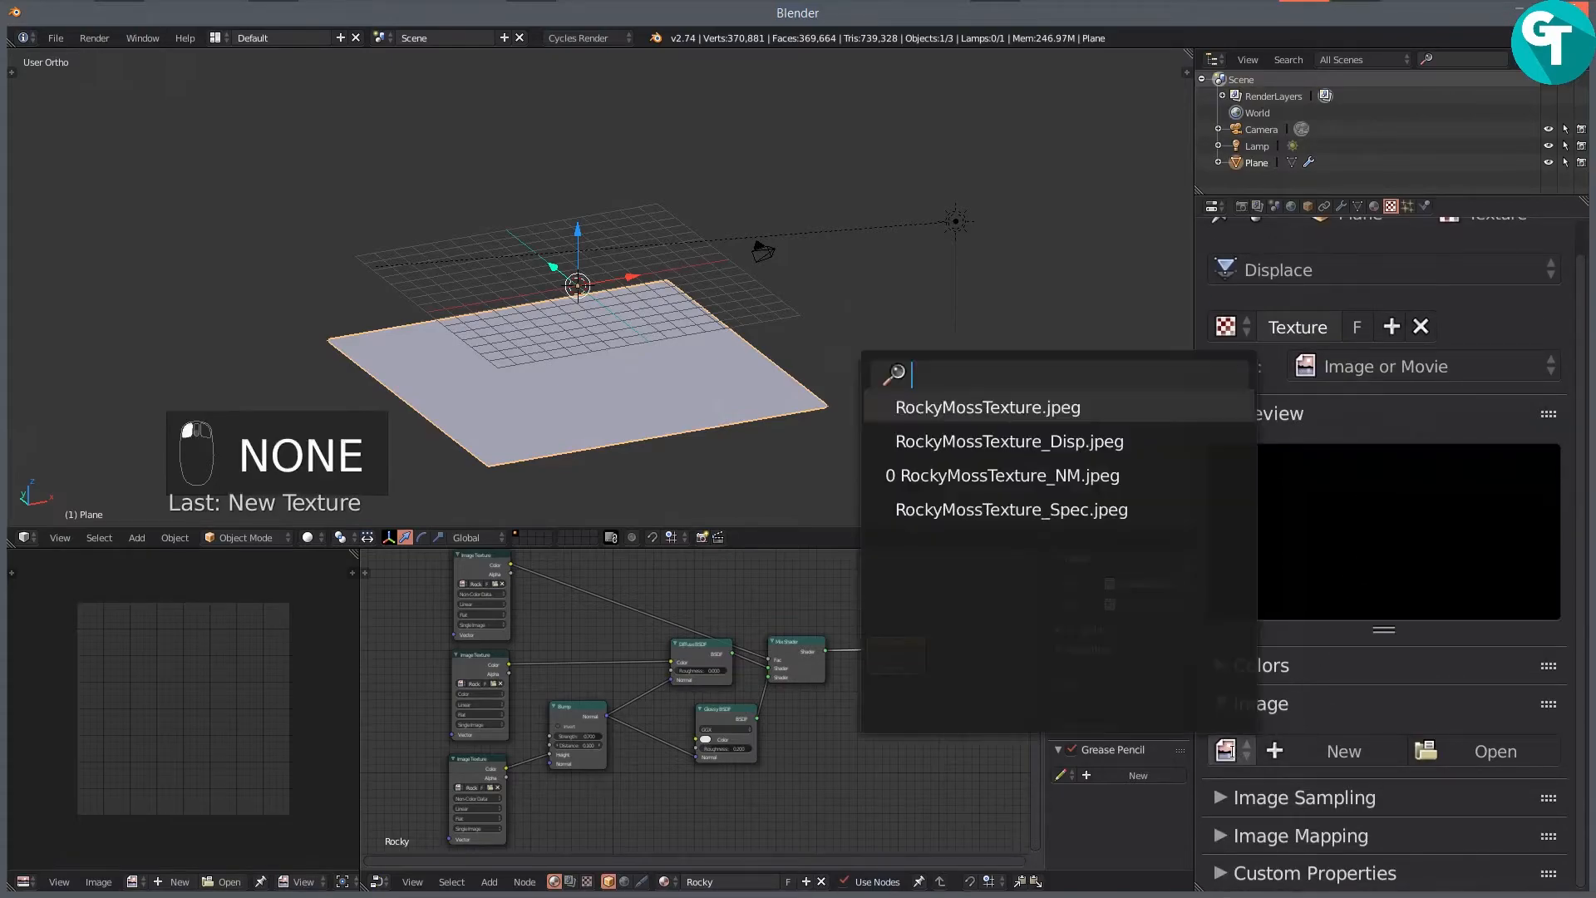
click(1075, 441)
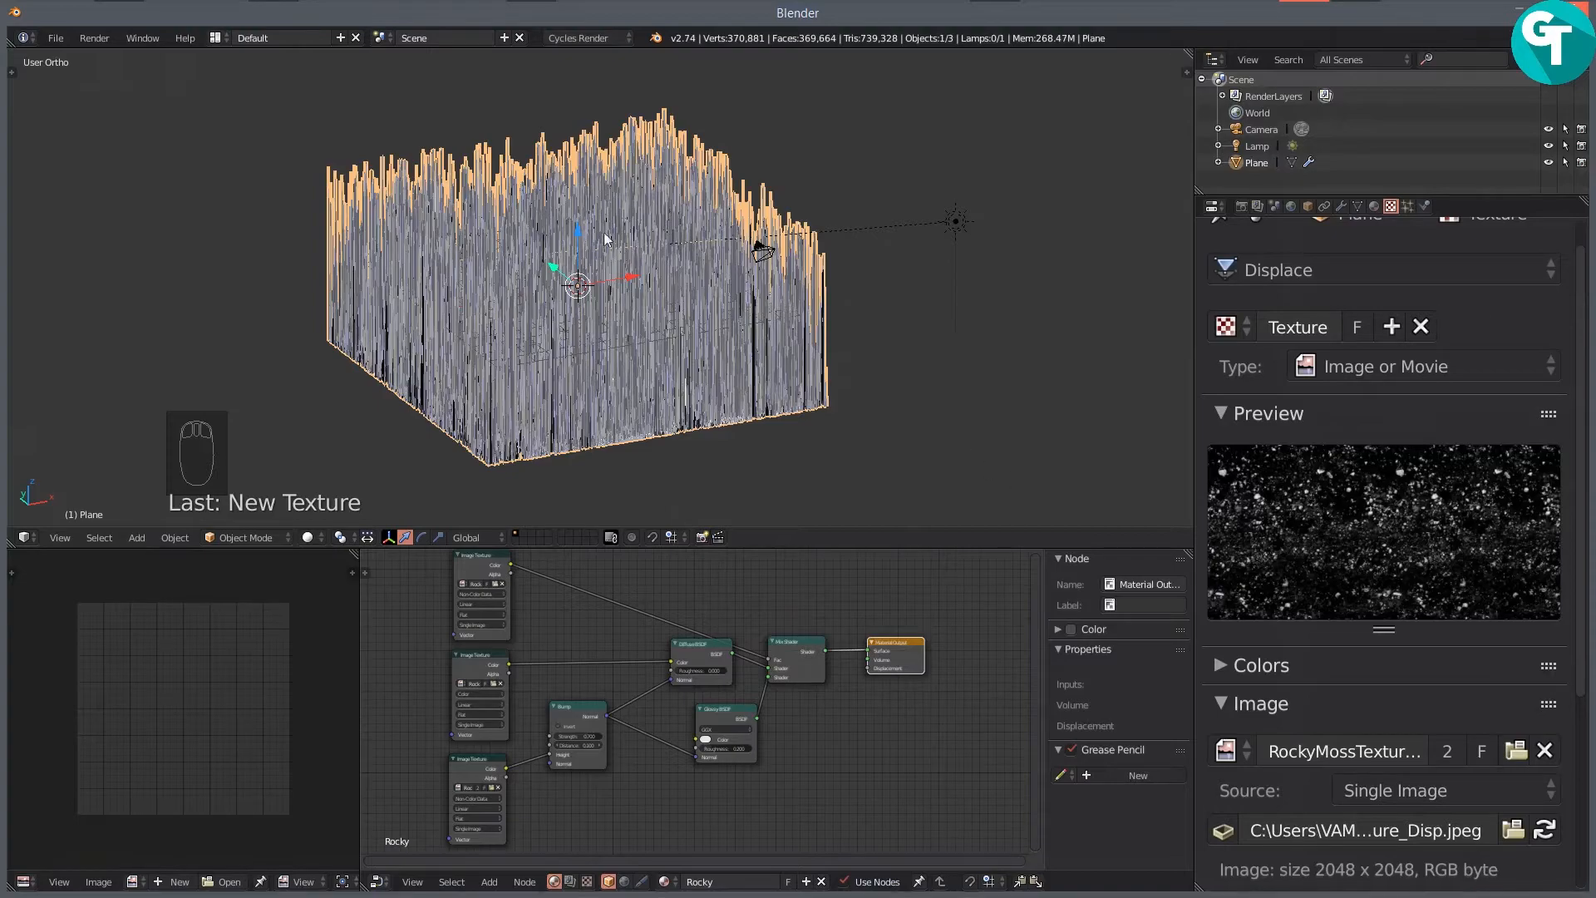
Step: Set the Displace modifier's strength to 0.005
click(1341, 207)
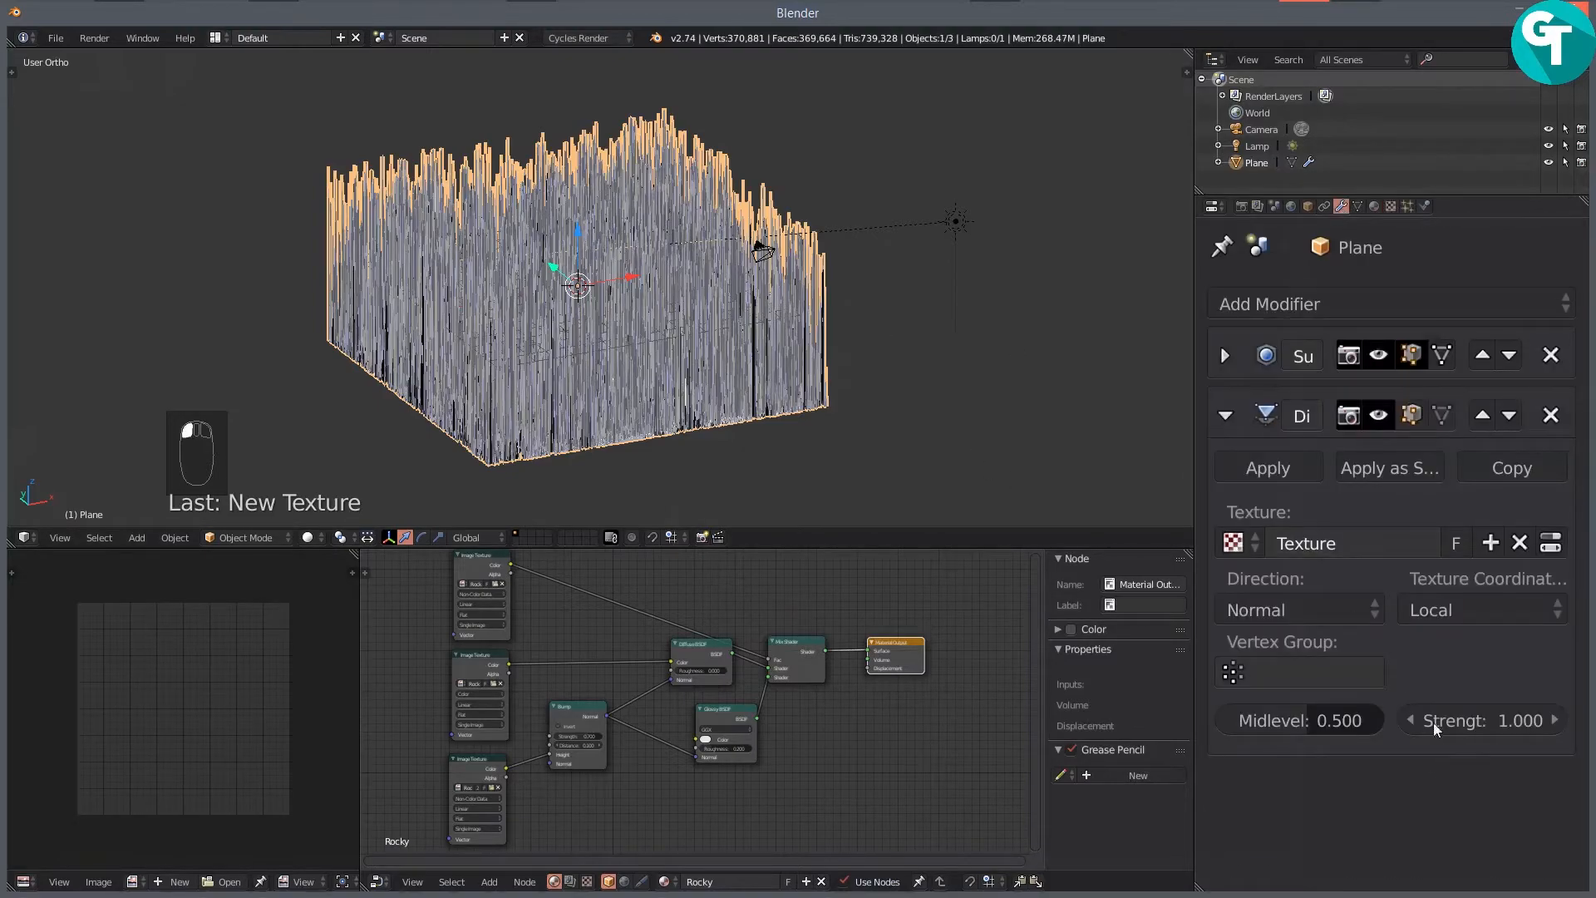
click(1475, 715)
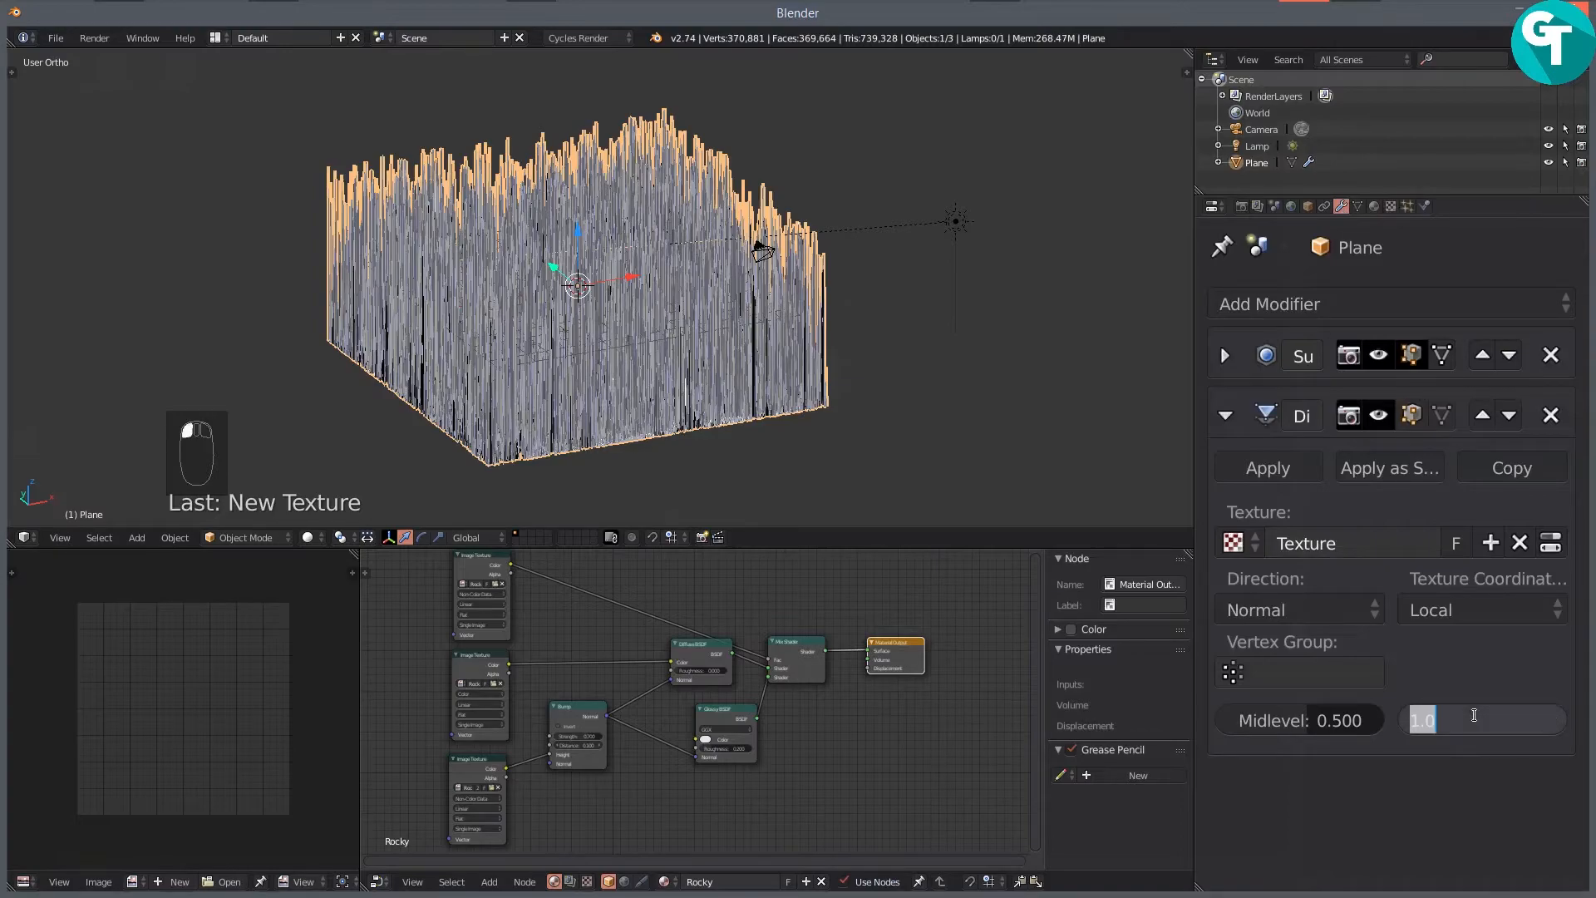
key(BackSpace)
text(.005)
key(Return)
scroll(710, 387, up, 5)
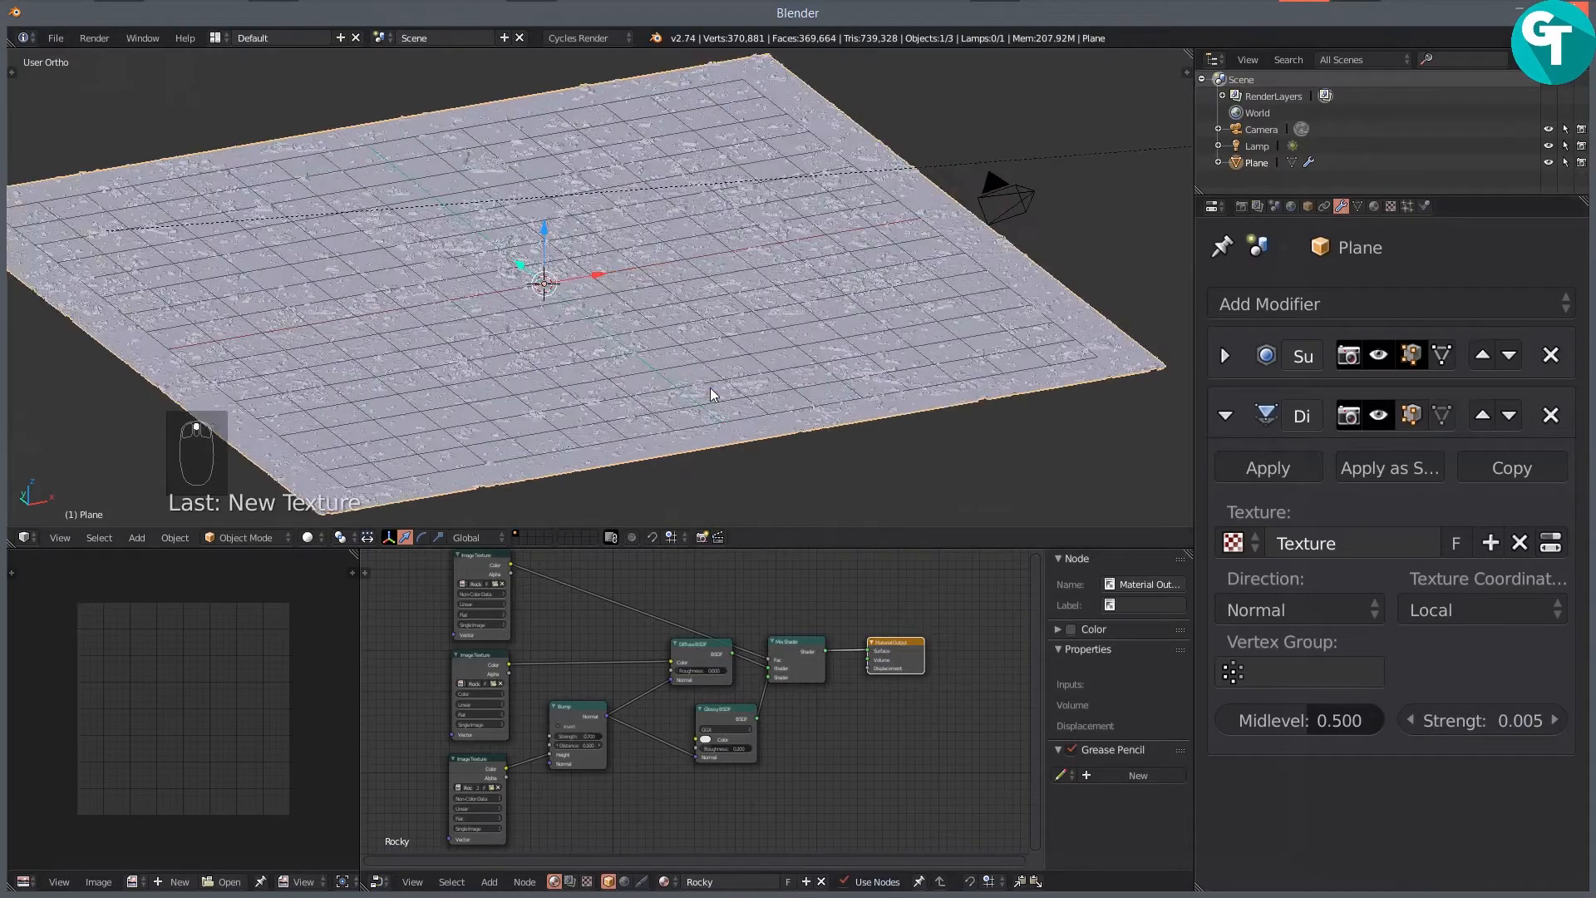
Step: Enlarge the 3D viewport and apply smooth shading to the displaced plane
scroll(730, 381, up, 3)
drag(896, 372, 601, 309)
scroll(856, 341, down, 3)
scroll(725, 212, up, 3)
scroll(702, 307, up, 5)
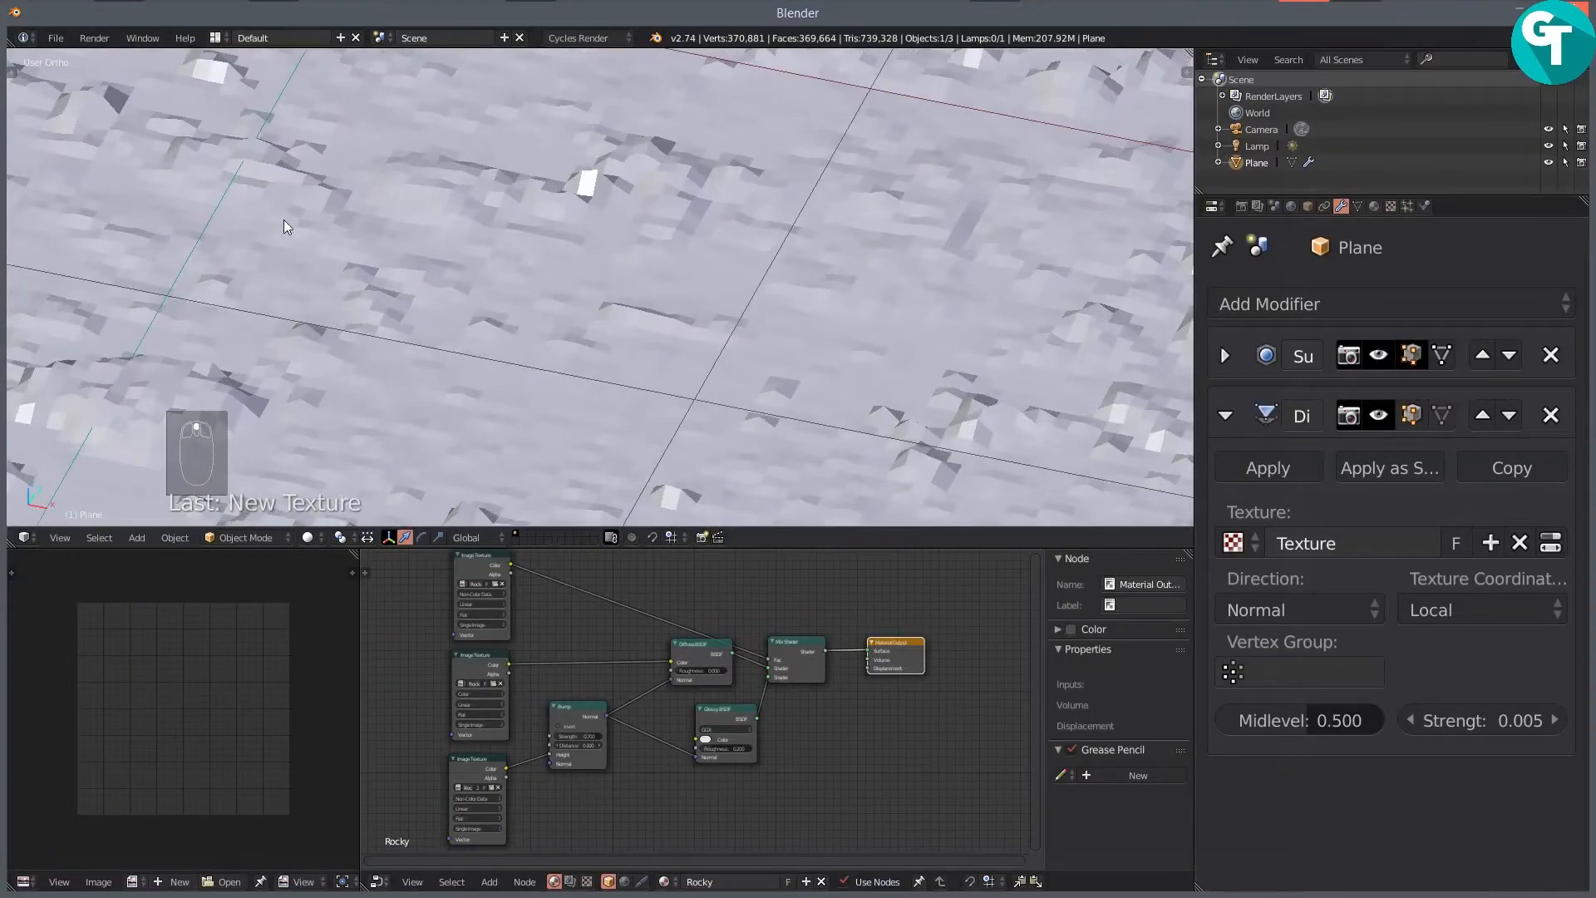
scroll(316, 232, down, 3)
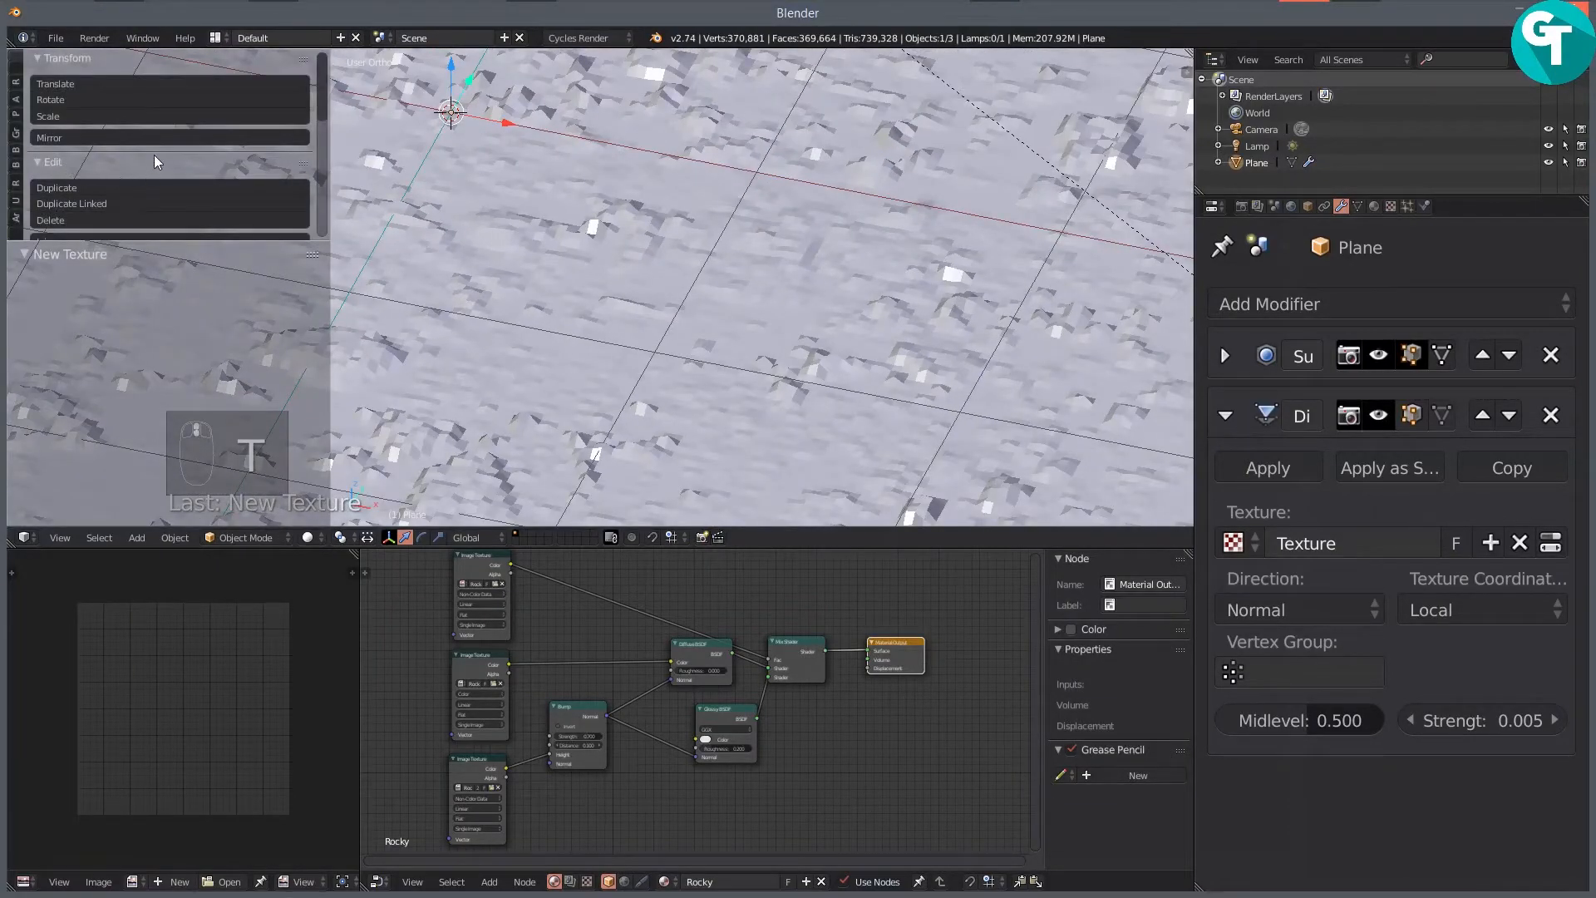
drag(289, 241, 290, 397)
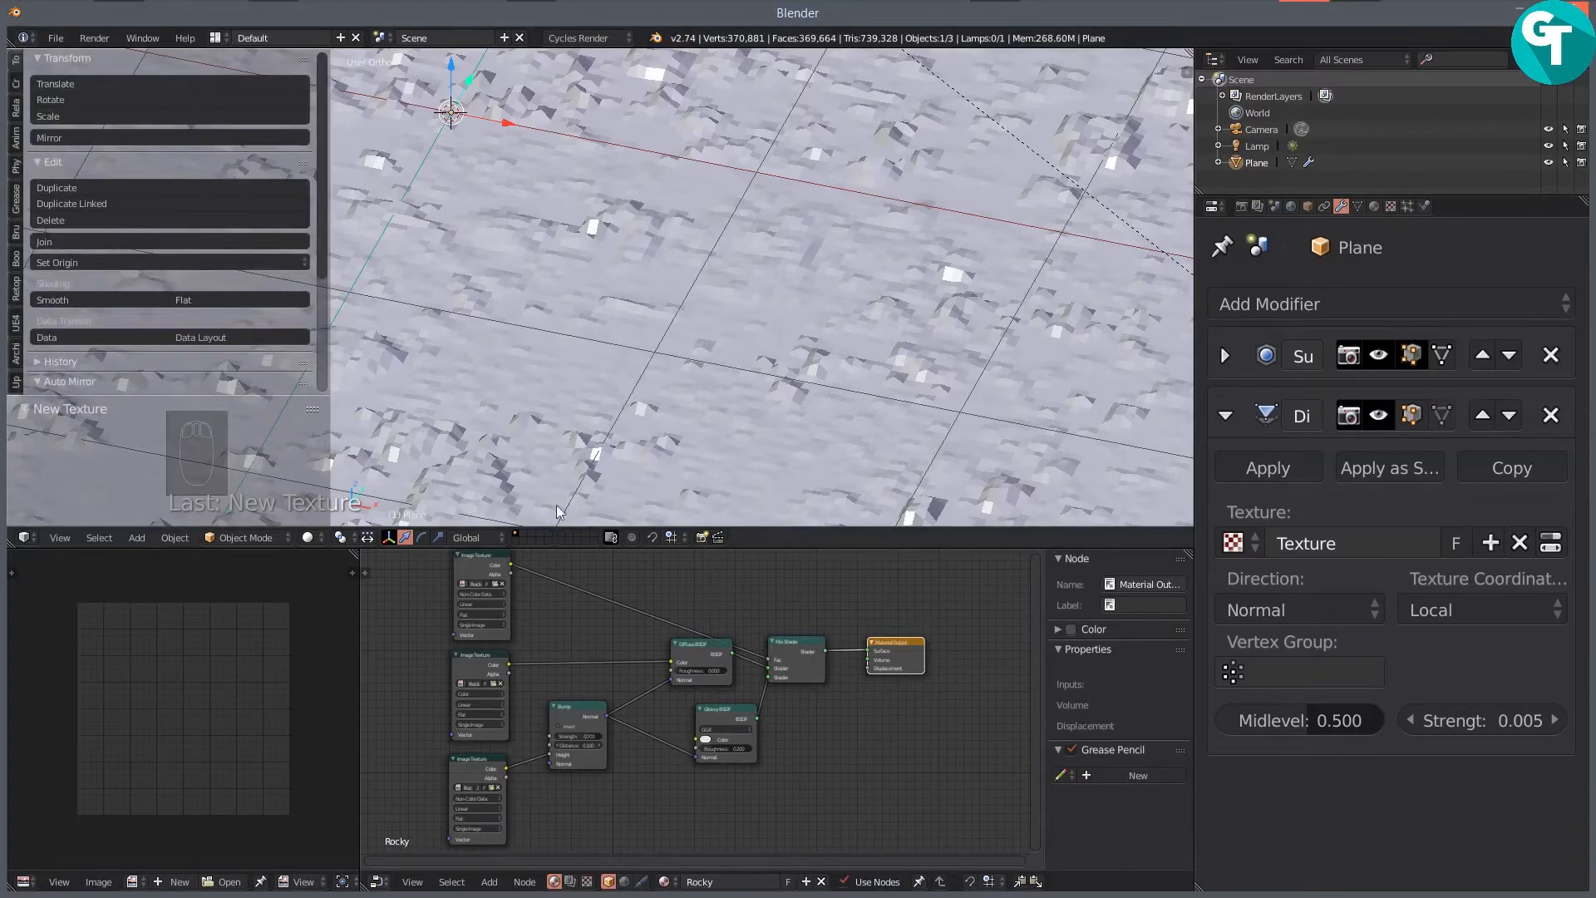
drag(780, 546, 701, 778)
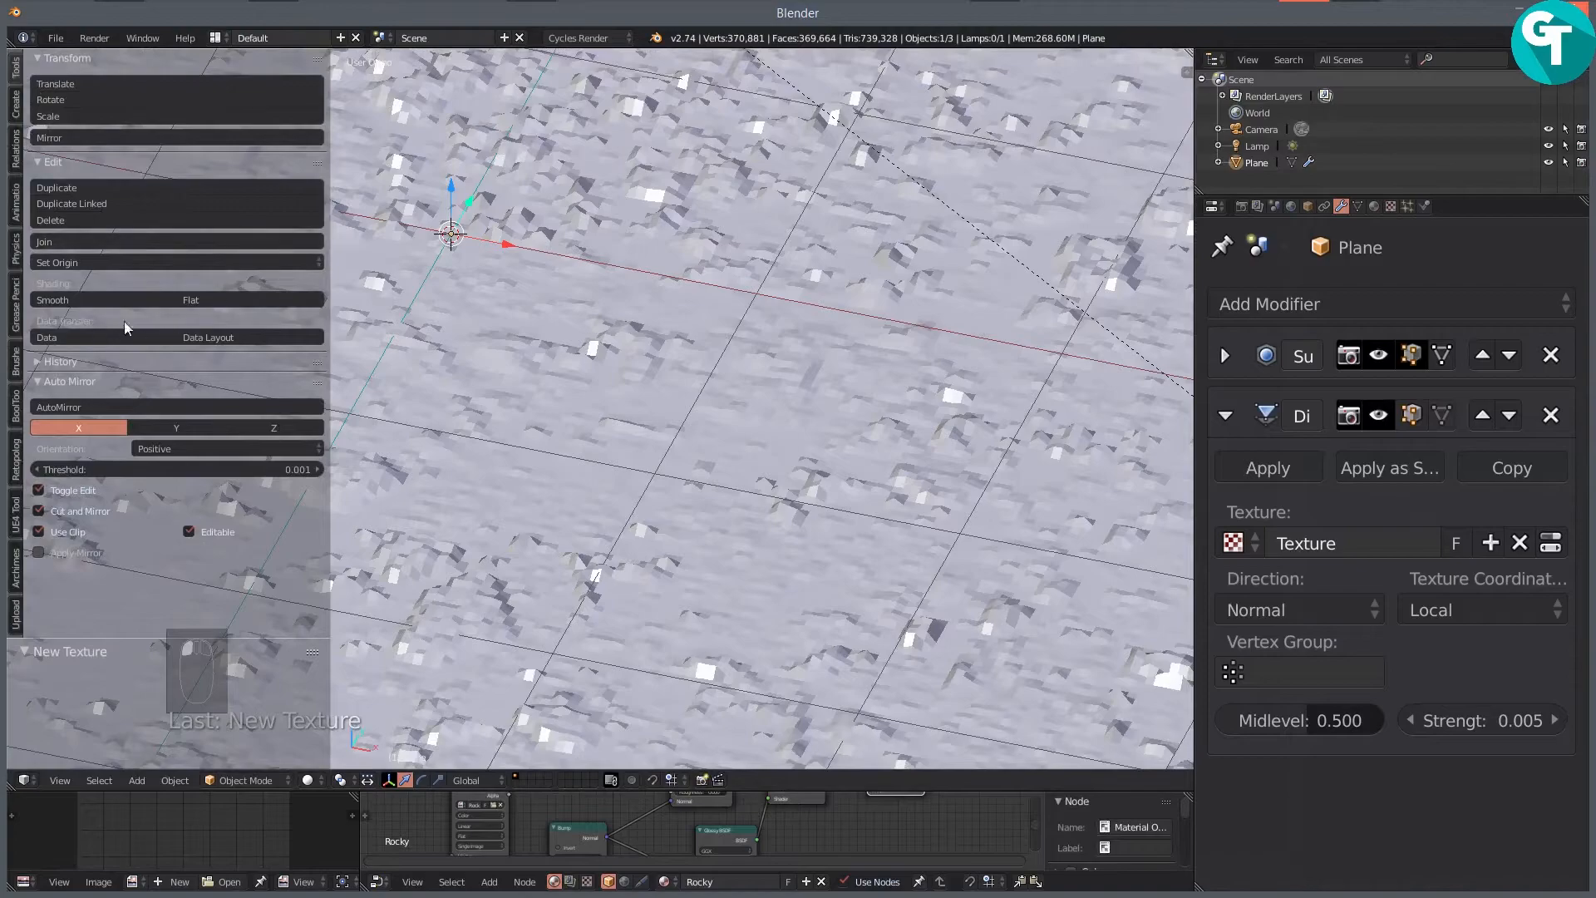
click(62, 302)
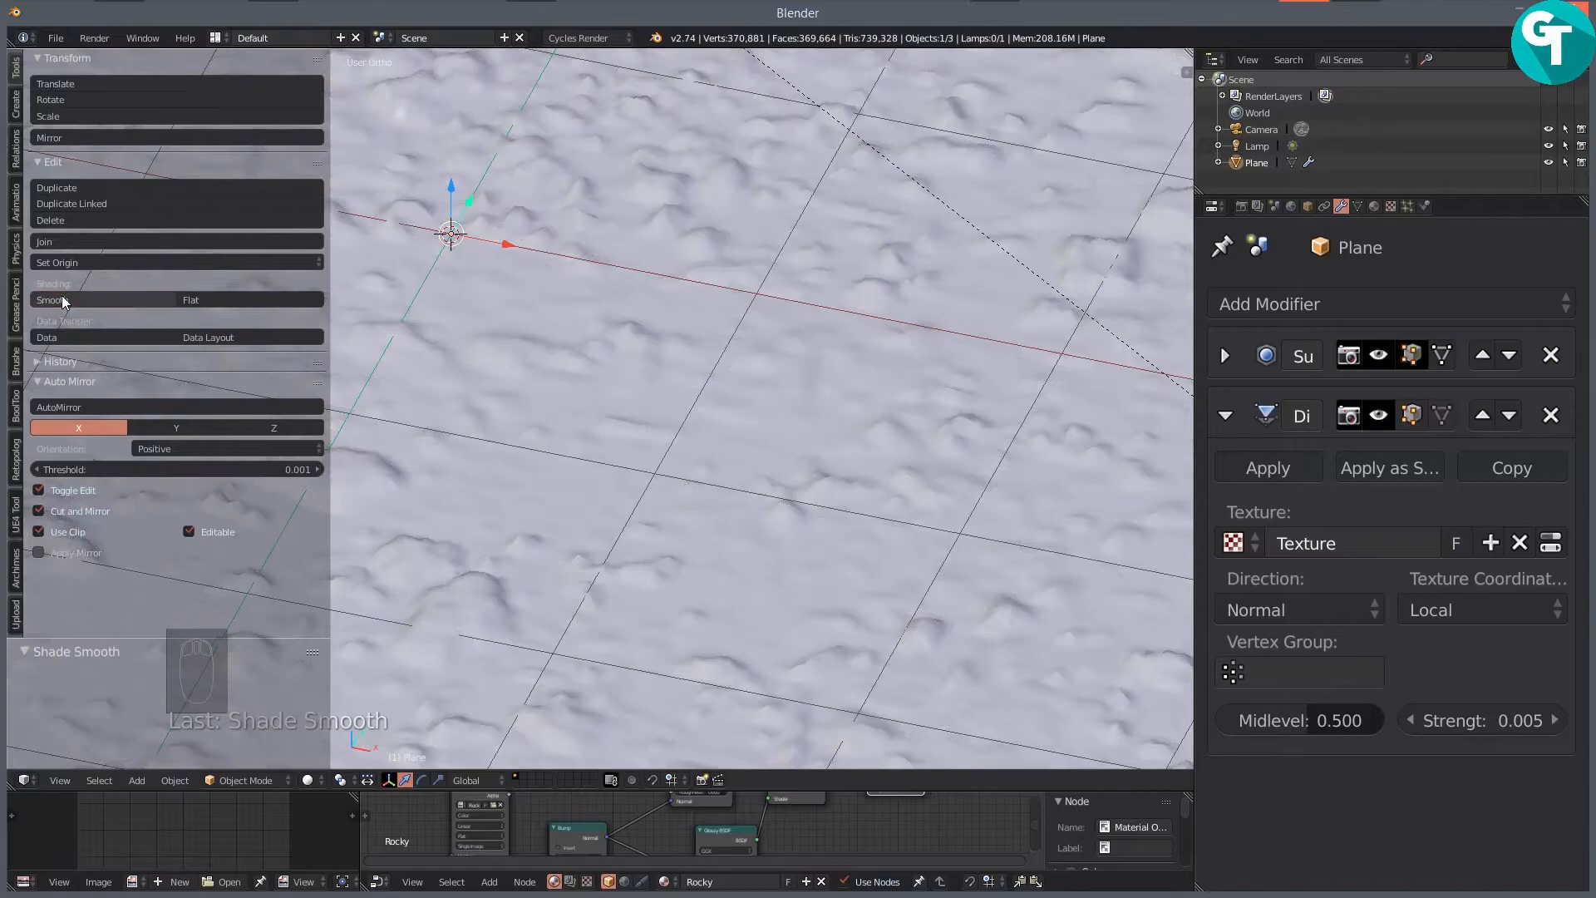
Step: Return the 3D viewport to the camera view and hide the tool shelf
scroll(702, 339, down, 4)
scroll(828, 416, down, 3)
drag(841, 442, 764, 446)
key(KP_0)
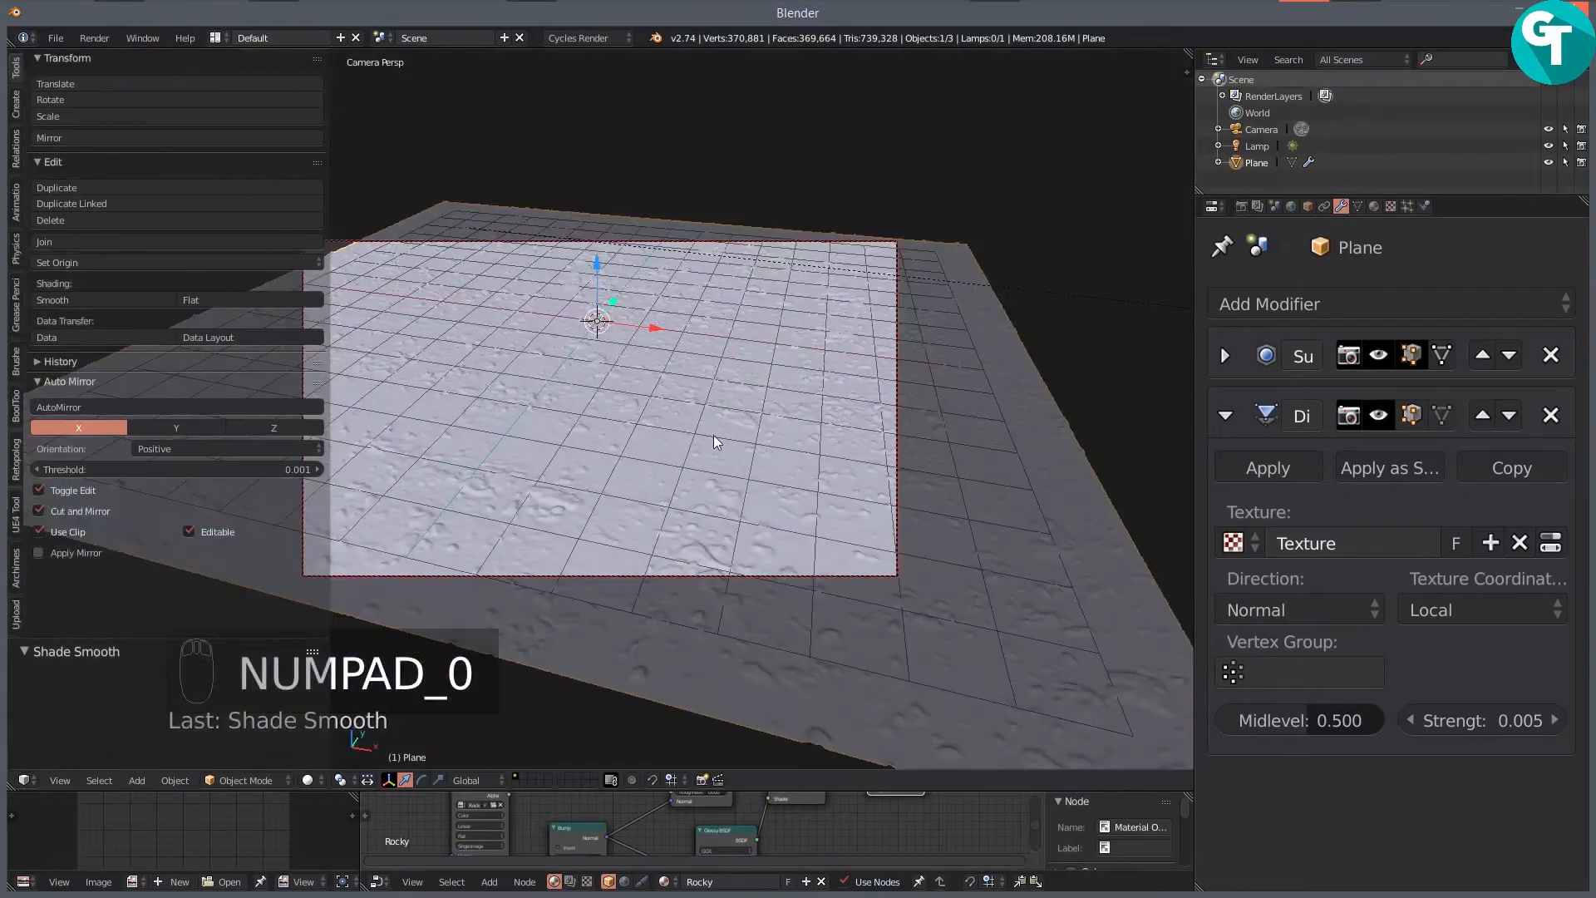
key(t)
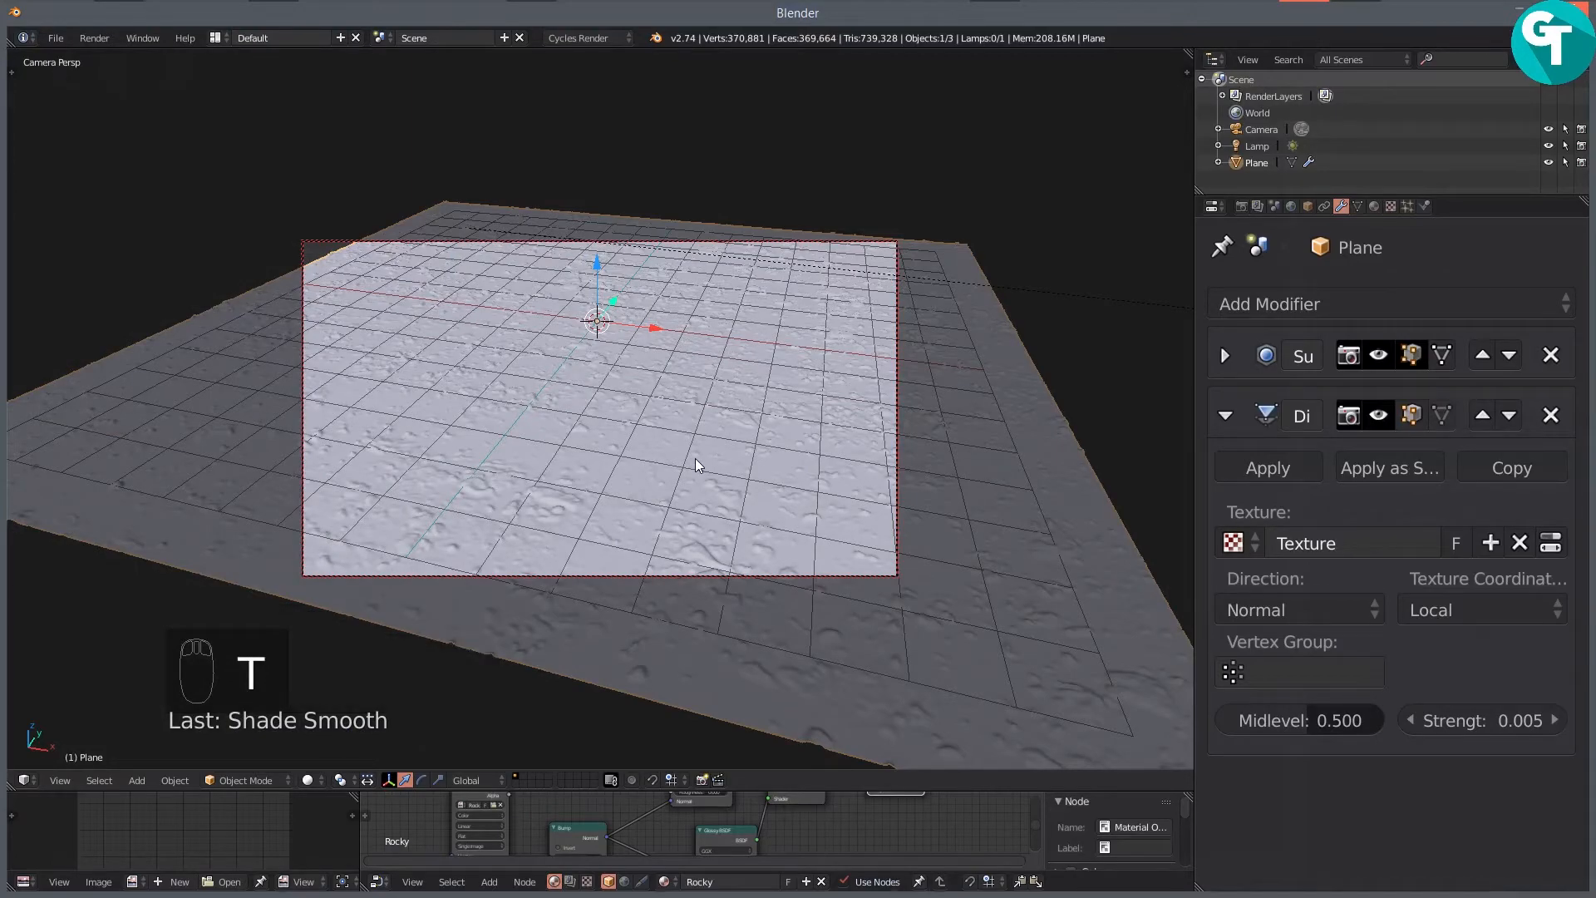
Step: Preview the smooth-shaded, displaced plane in rendered shading, and return the viewport to solid shading
key(z)
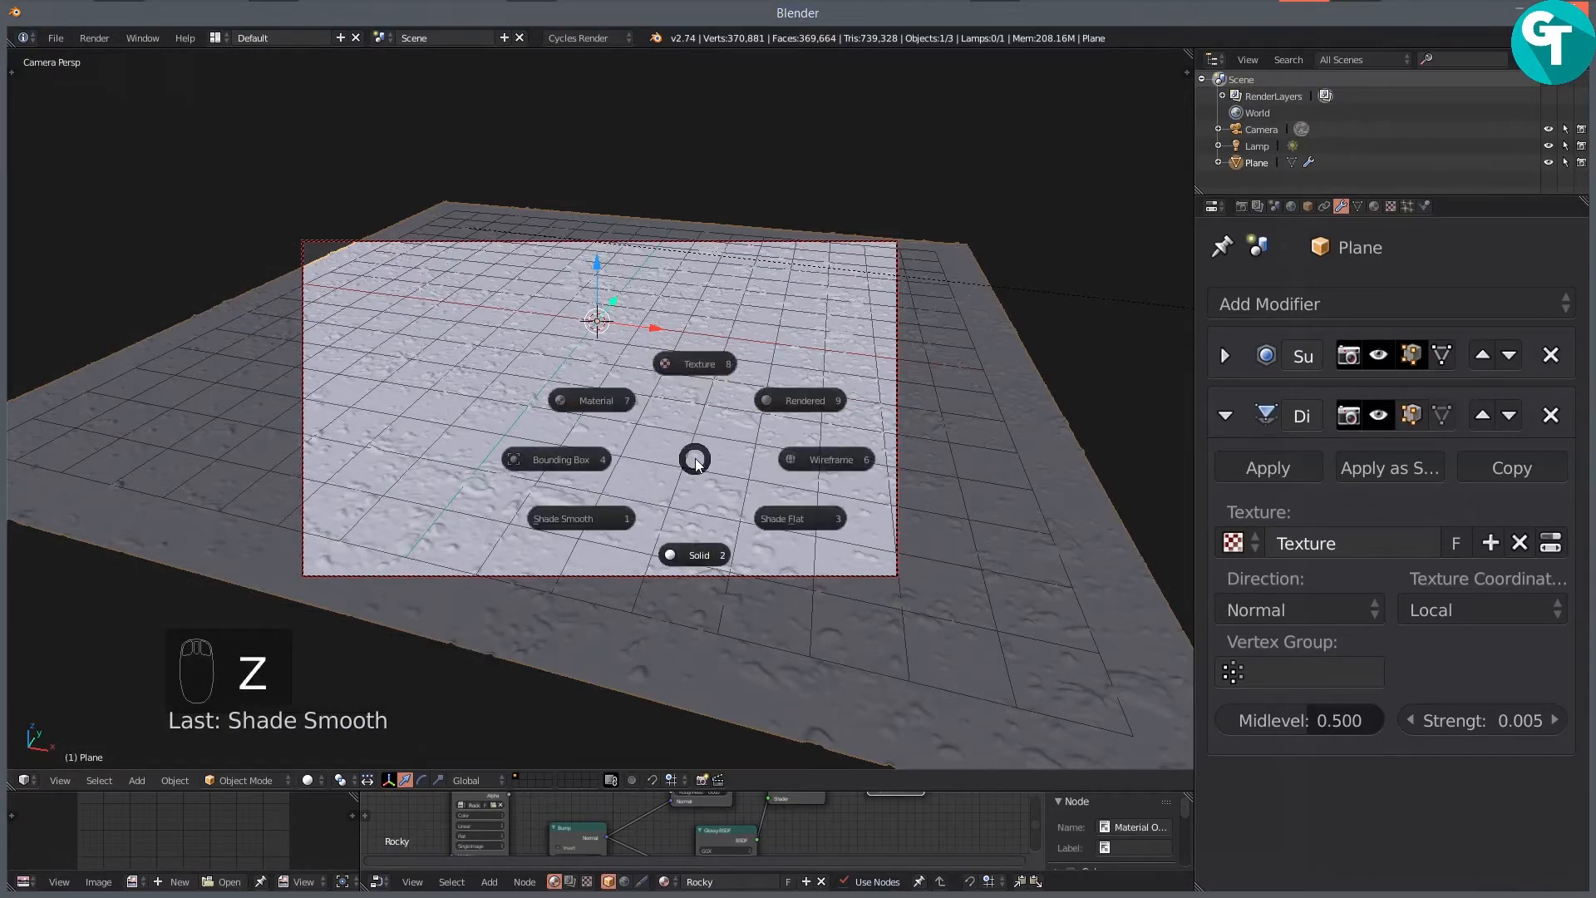
click(786, 402)
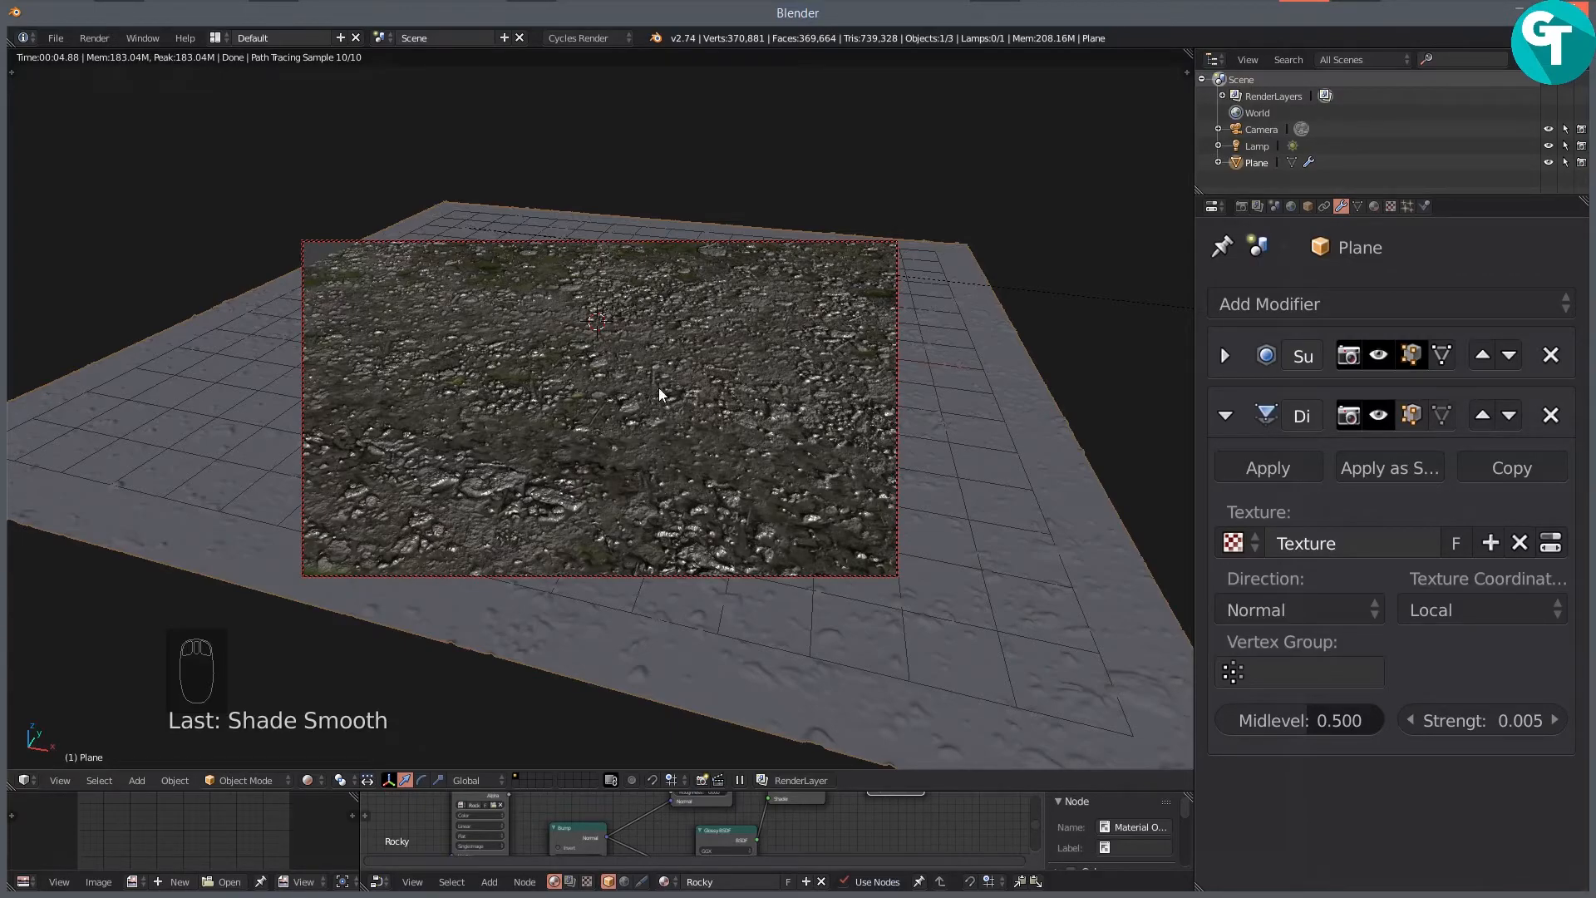
key(z)
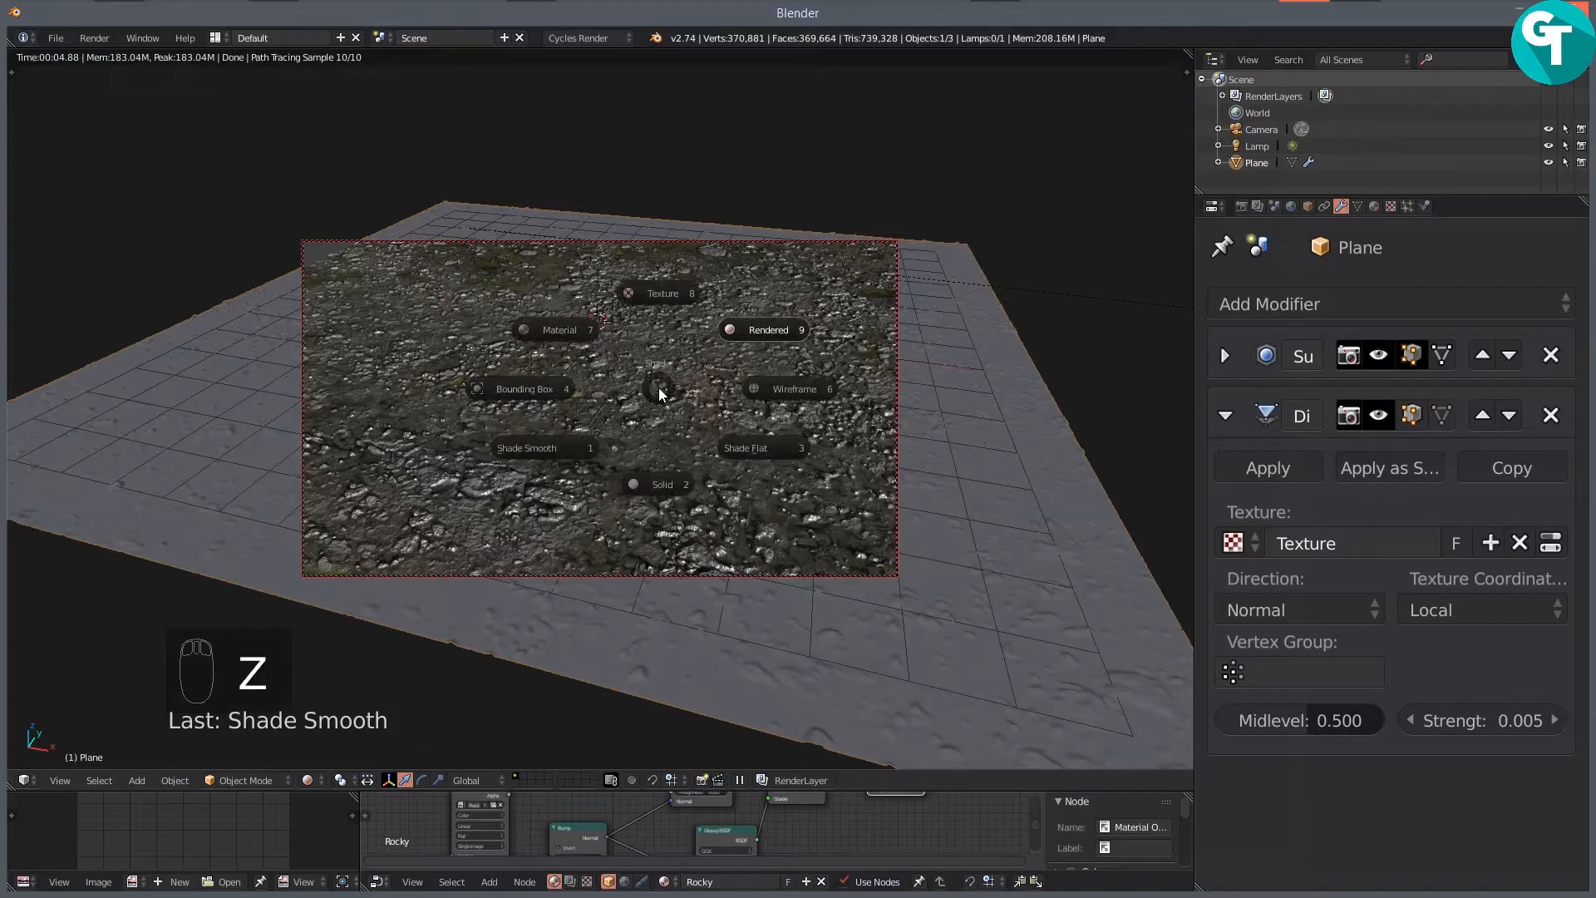
click(665, 472)
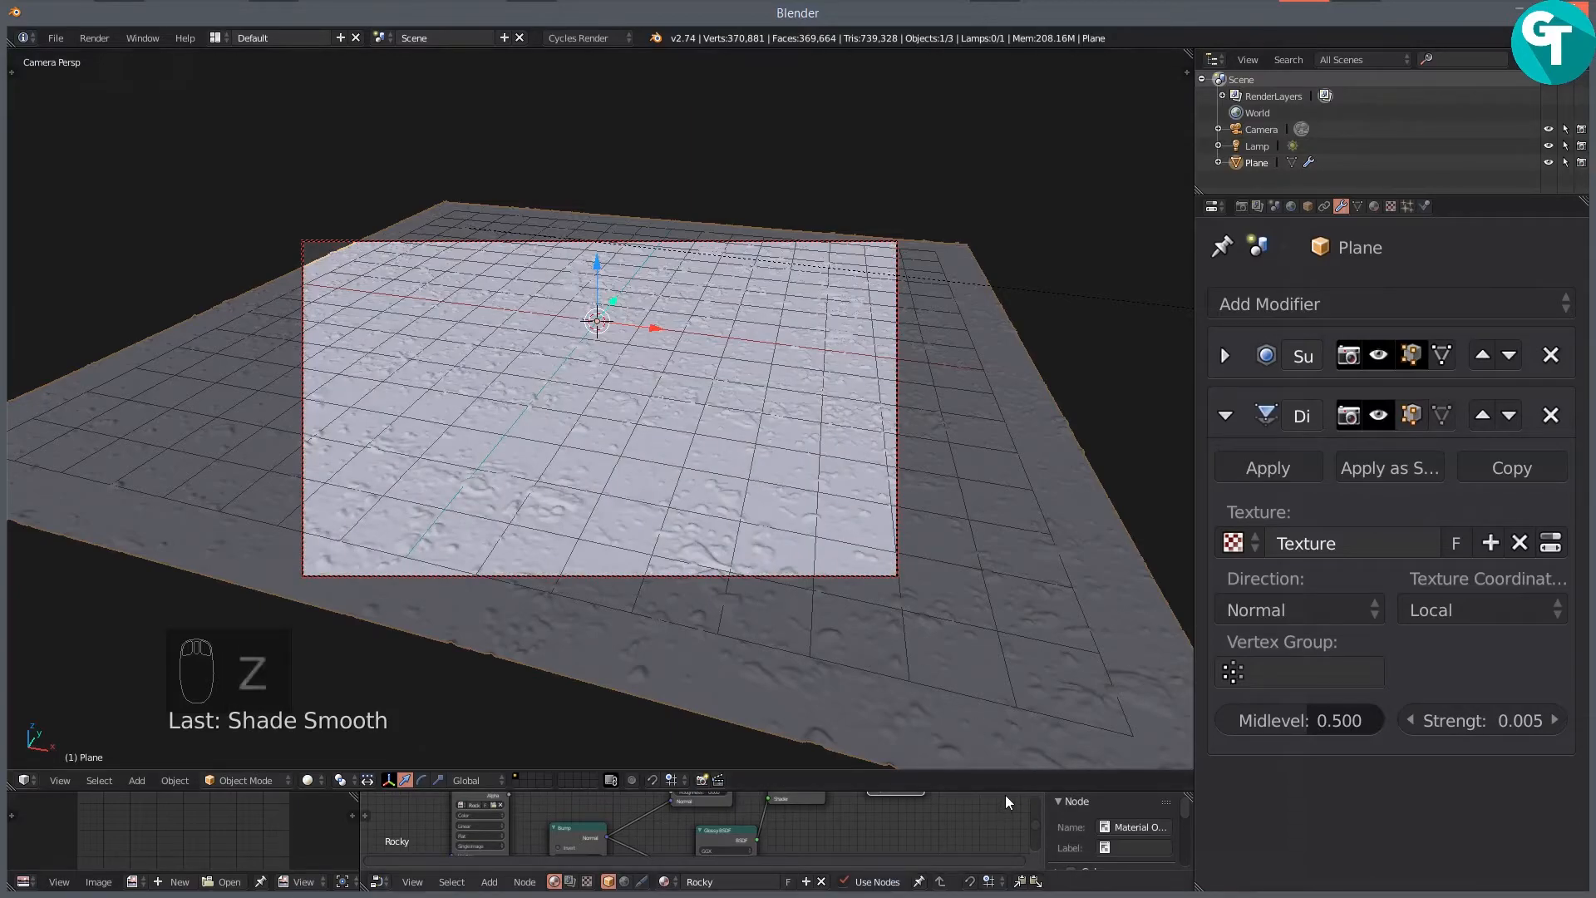
Step: Enlarge the node editor, enable nodes for the World and set its background color to an Environment Texture
drag(1009, 787, 981, 453)
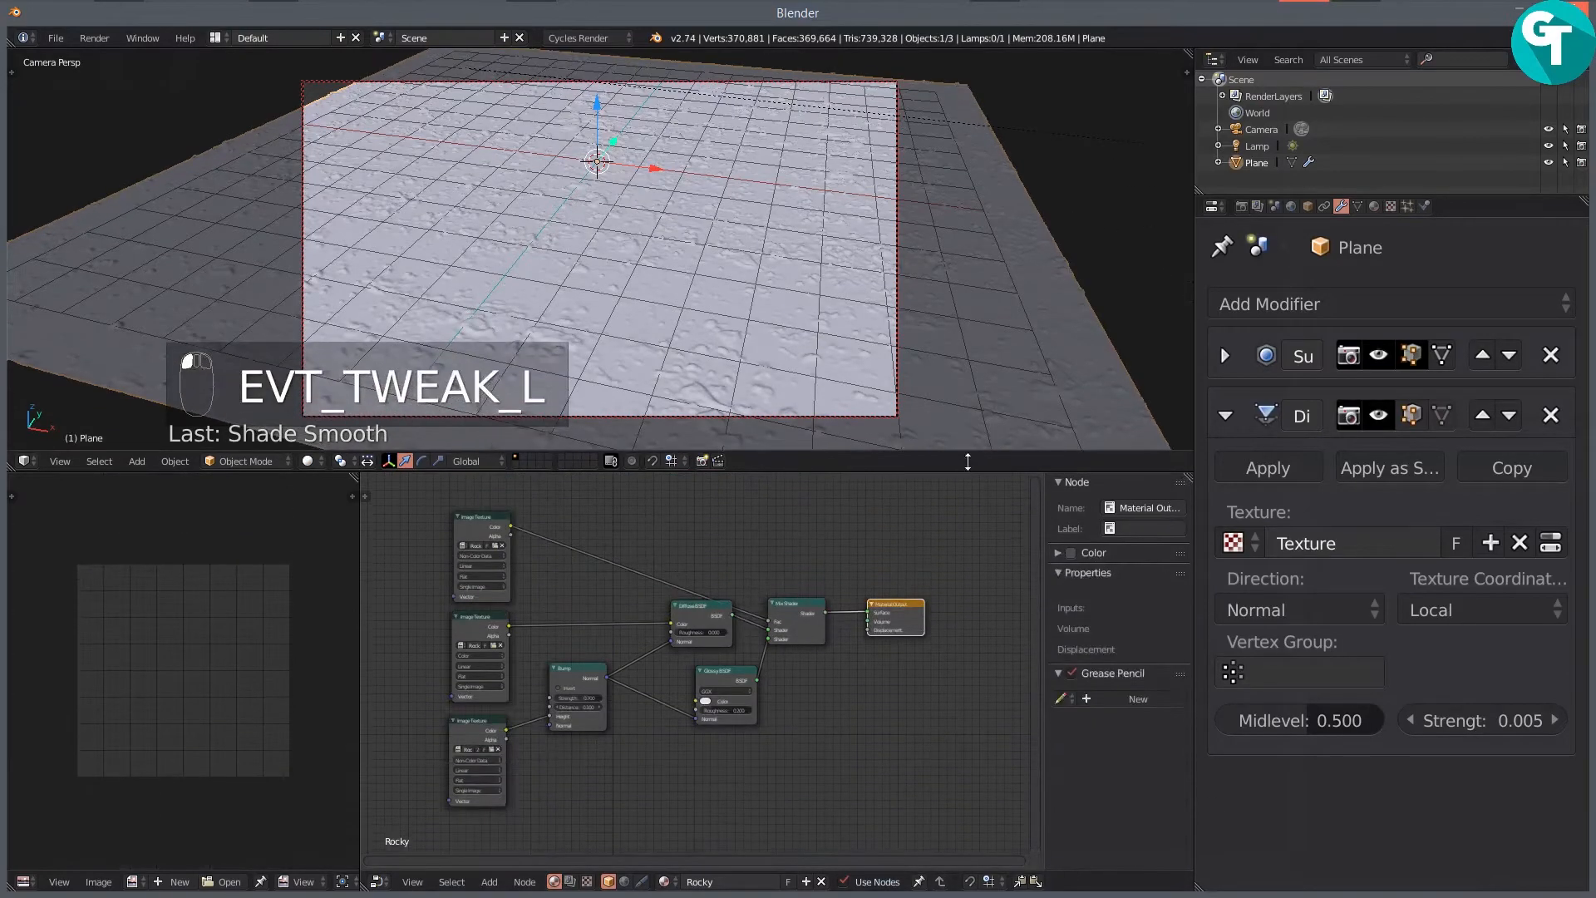
click(1291, 206)
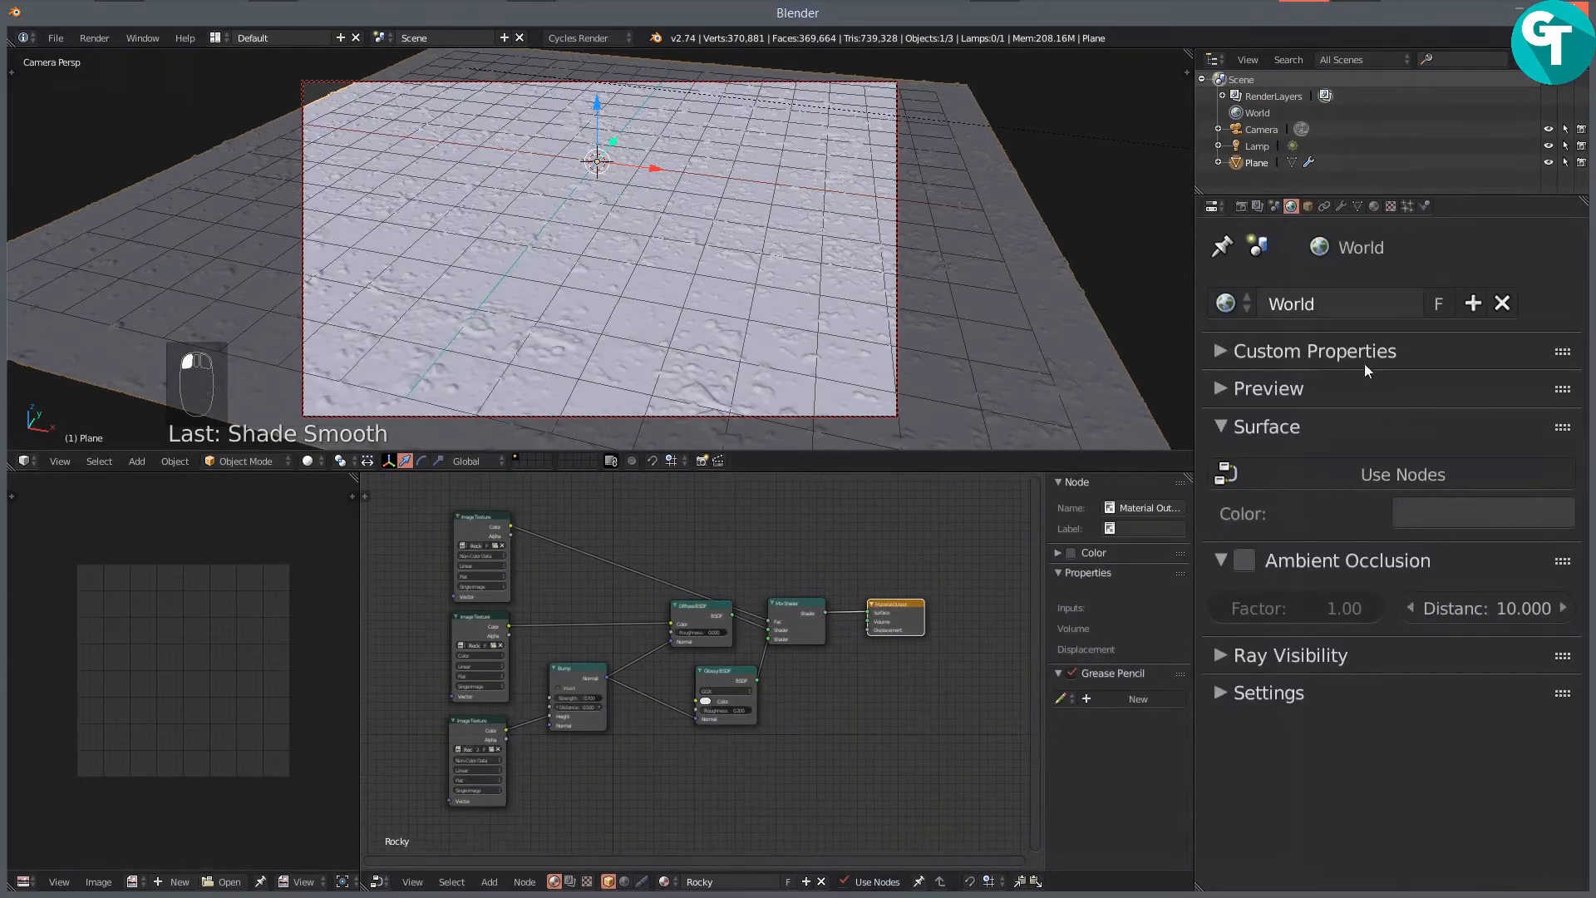
click(1385, 481)
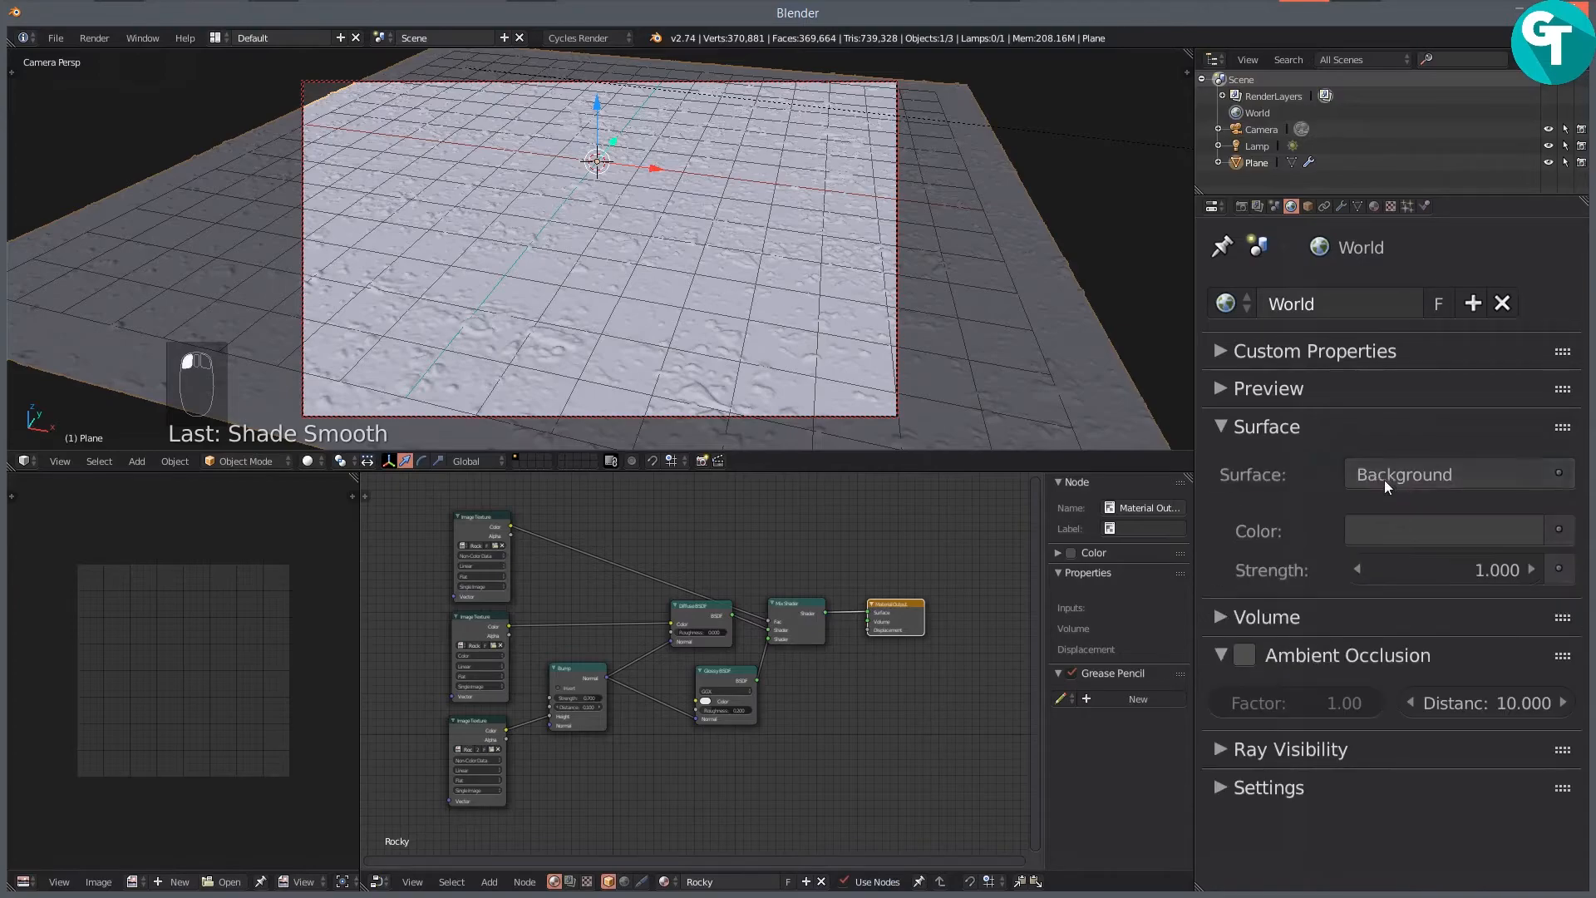
click(1559, 530)
click(1031, 148)
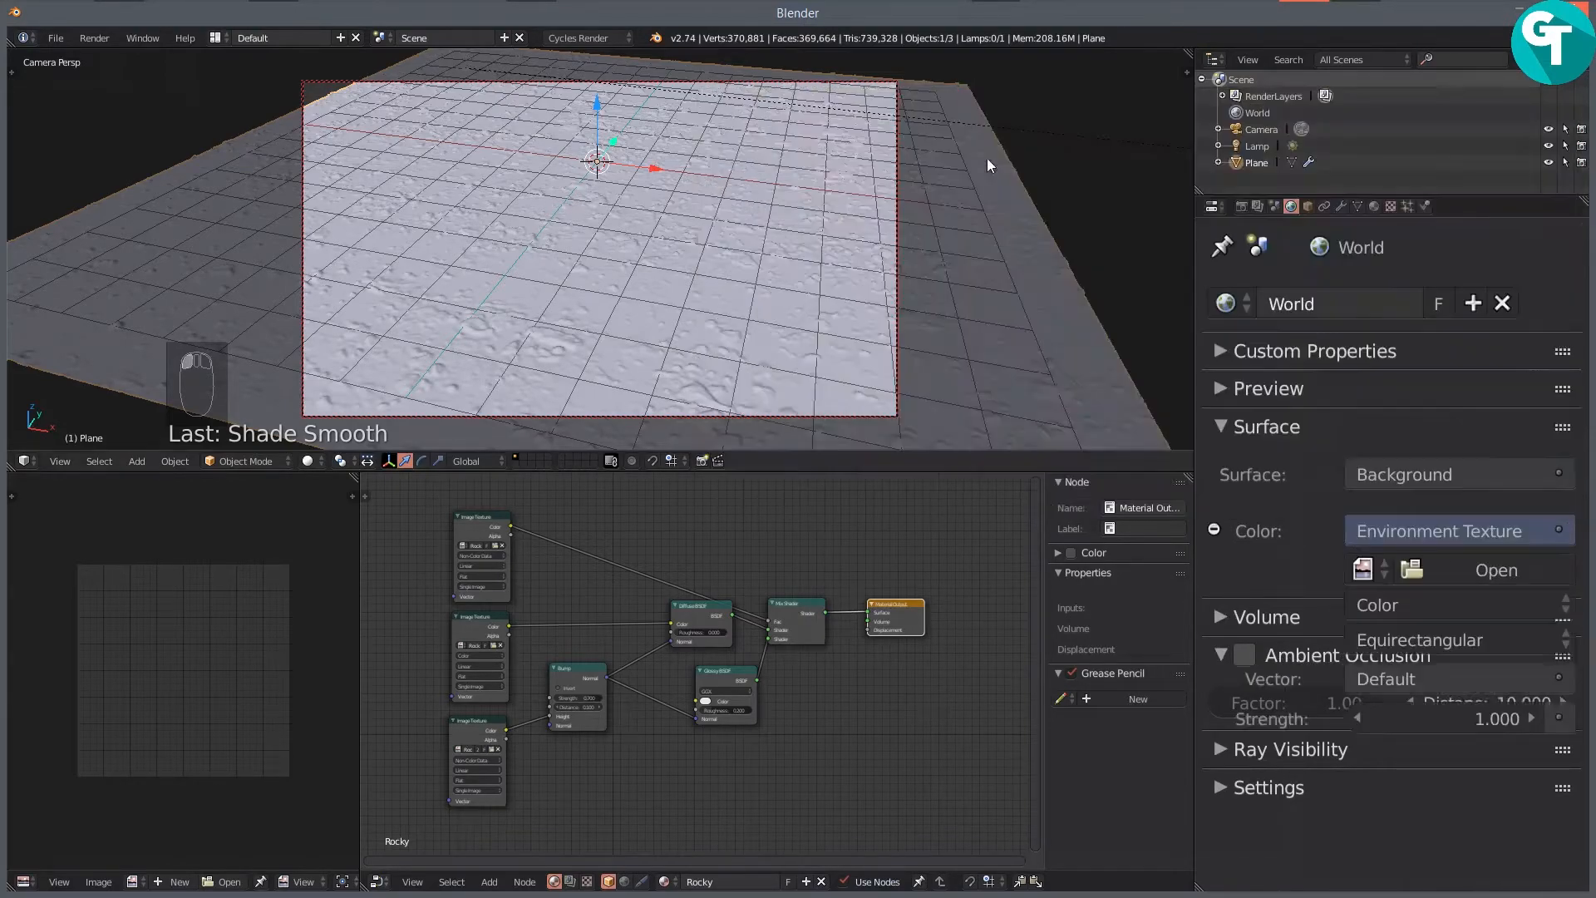
Step: Switch the node editor to the World nodes and add a Texture Coordinate node well ahead of the Environment Texture
click(624, 882)
drag(555, 696, 760, 710)
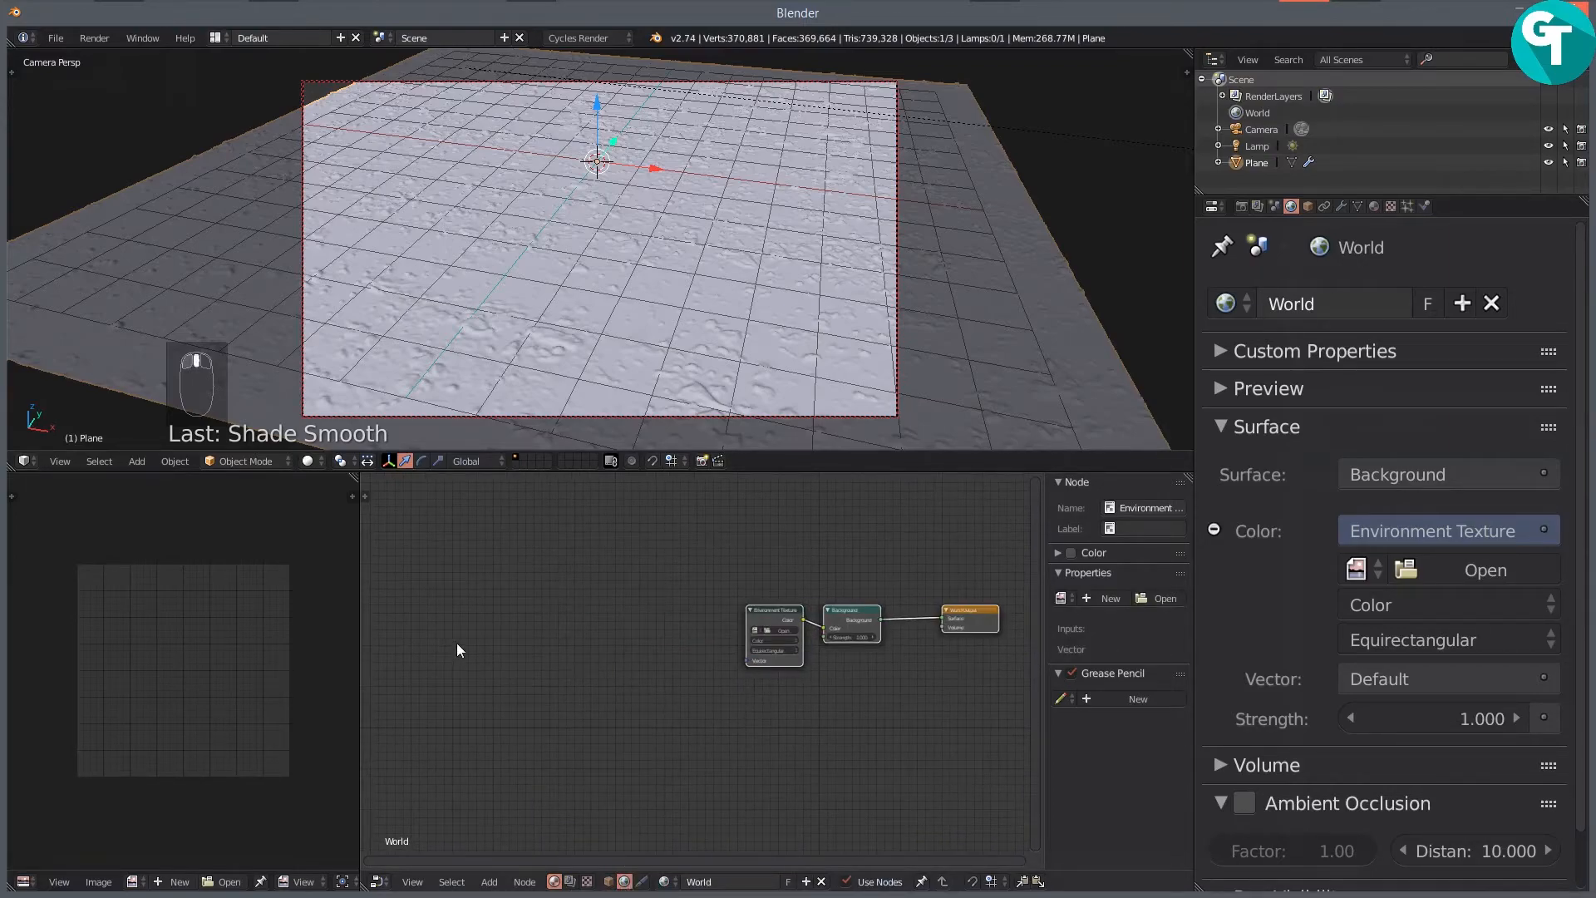
key(shift+a)
mouse_move(440, 529)
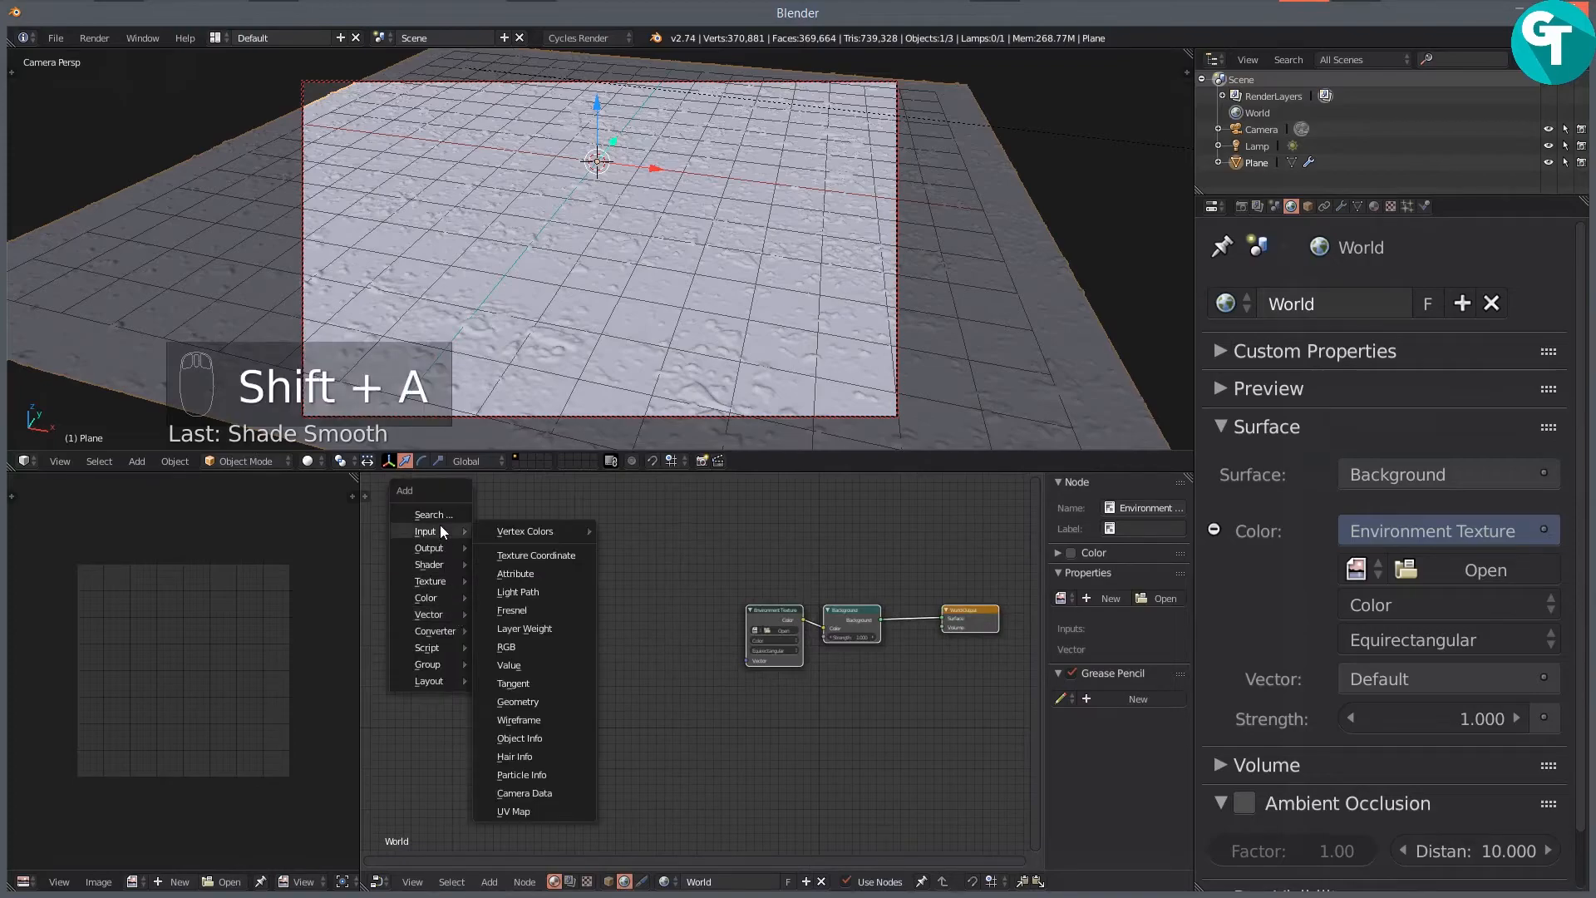
click(502, 555)
click(417, 566)
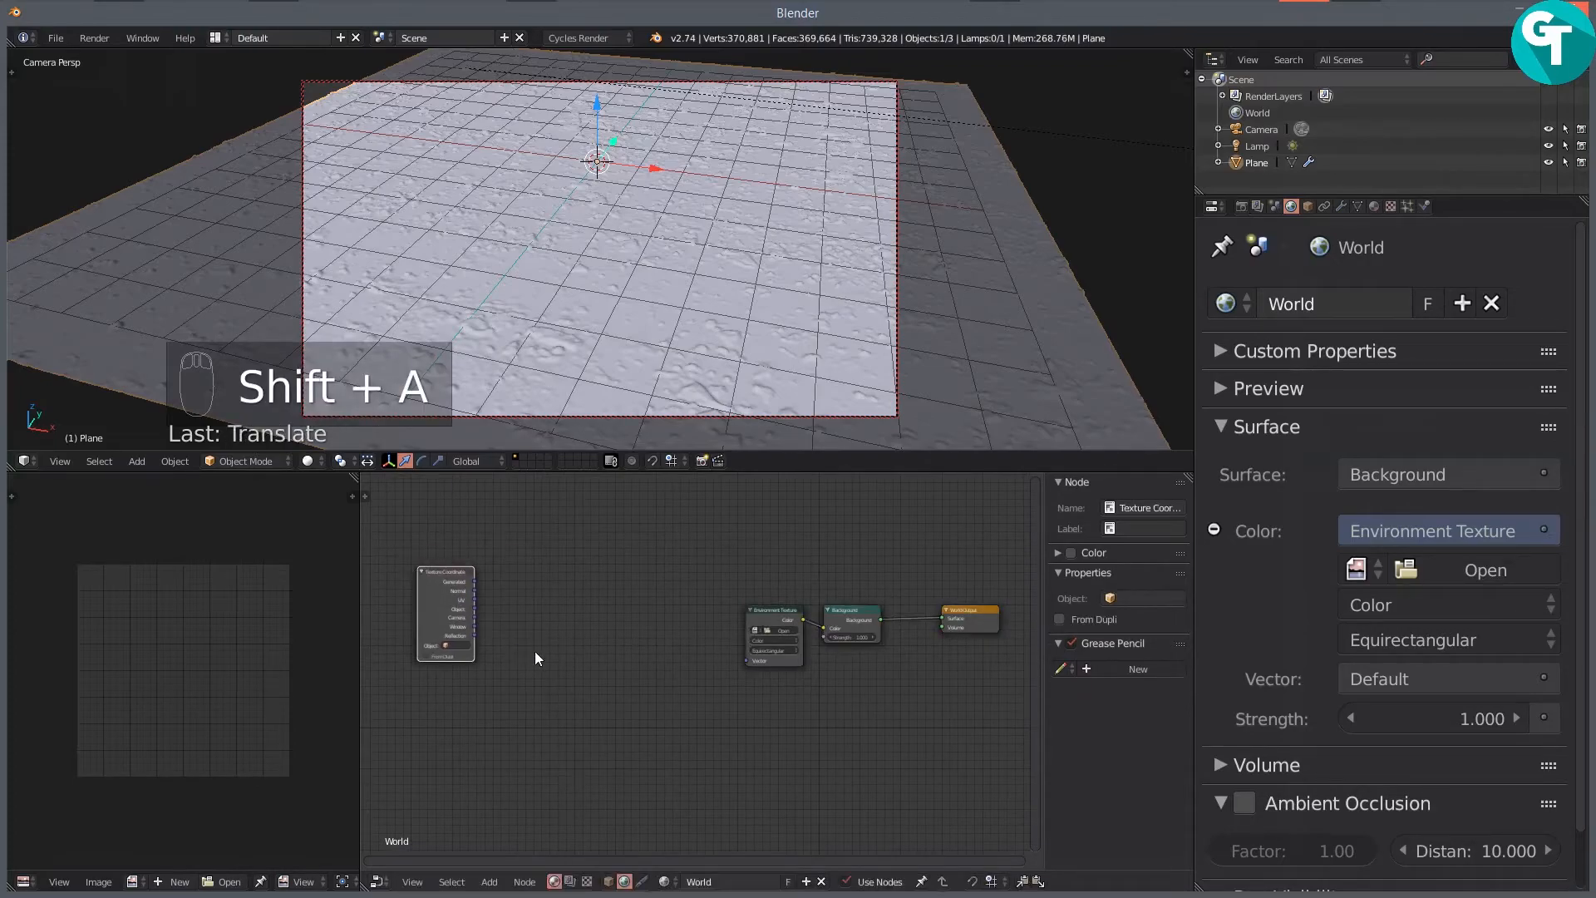
Step: Add a Mapping node and link the Generated coordinates through it to the Environment Texture's Vector input
key(shift+a)
mouse_move(536, 651)
mouse_move(540, 750)
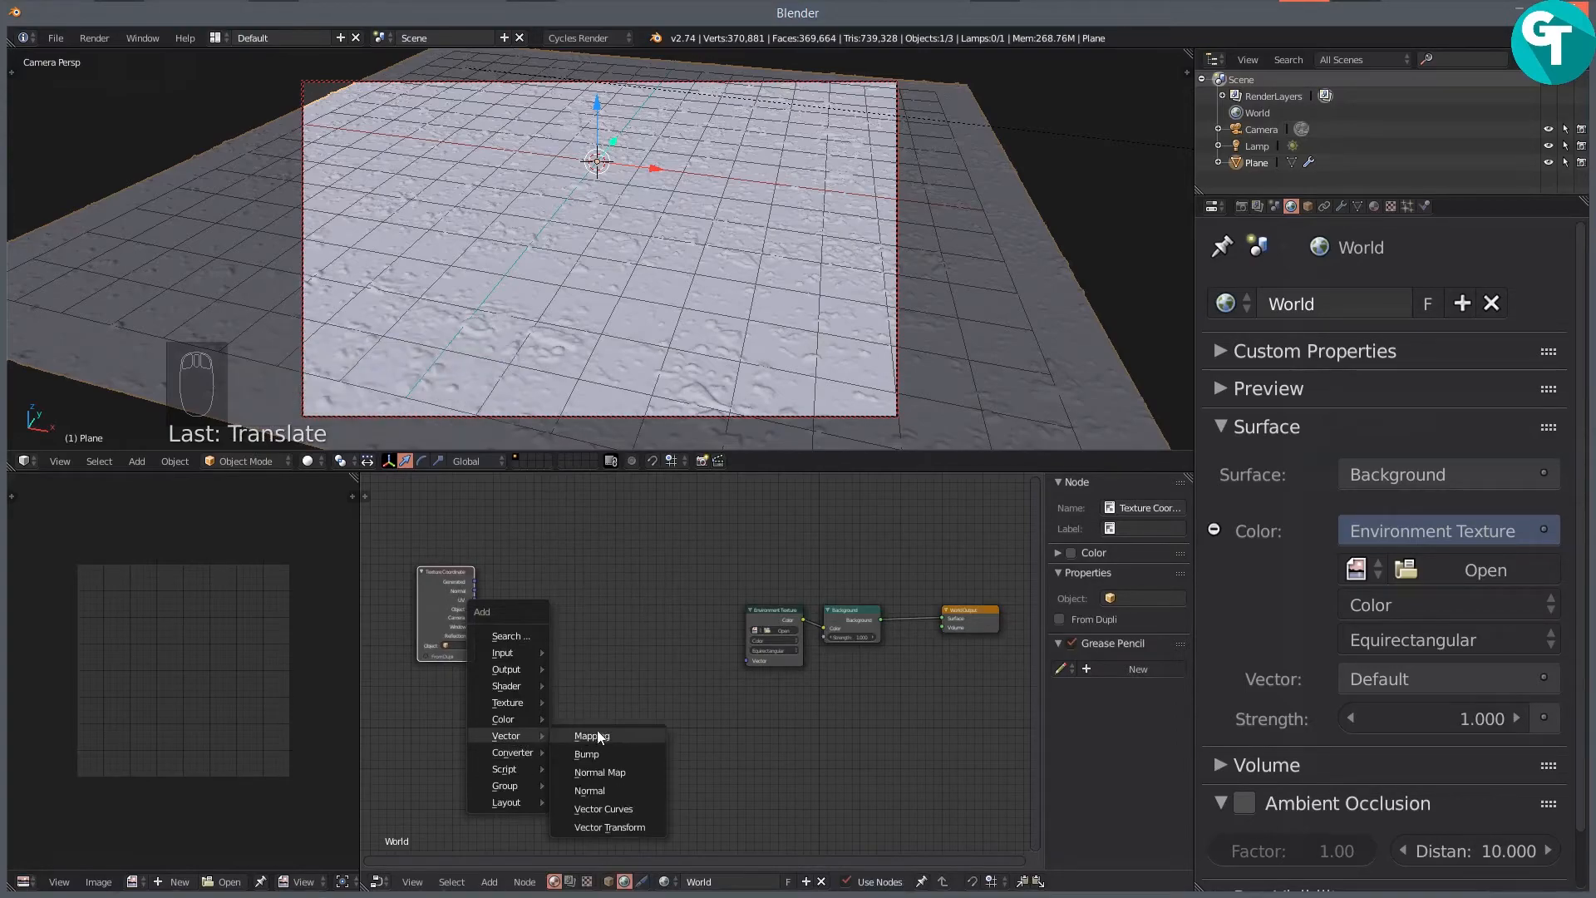
click(596, 732)
click(573, 568)
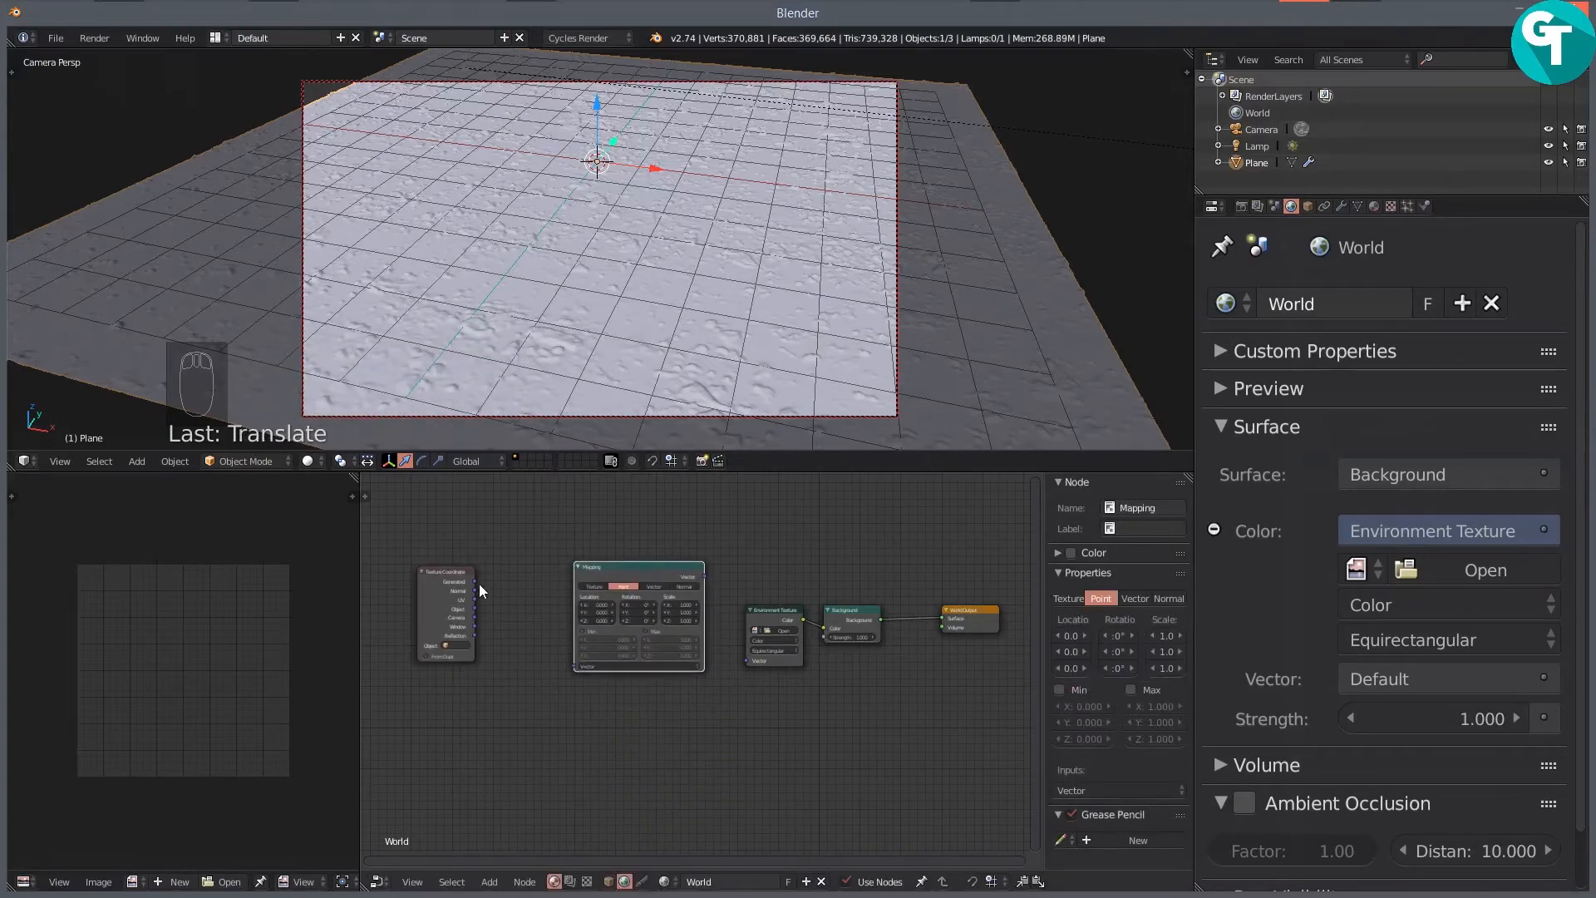
drag(477, 581, 584, 667)
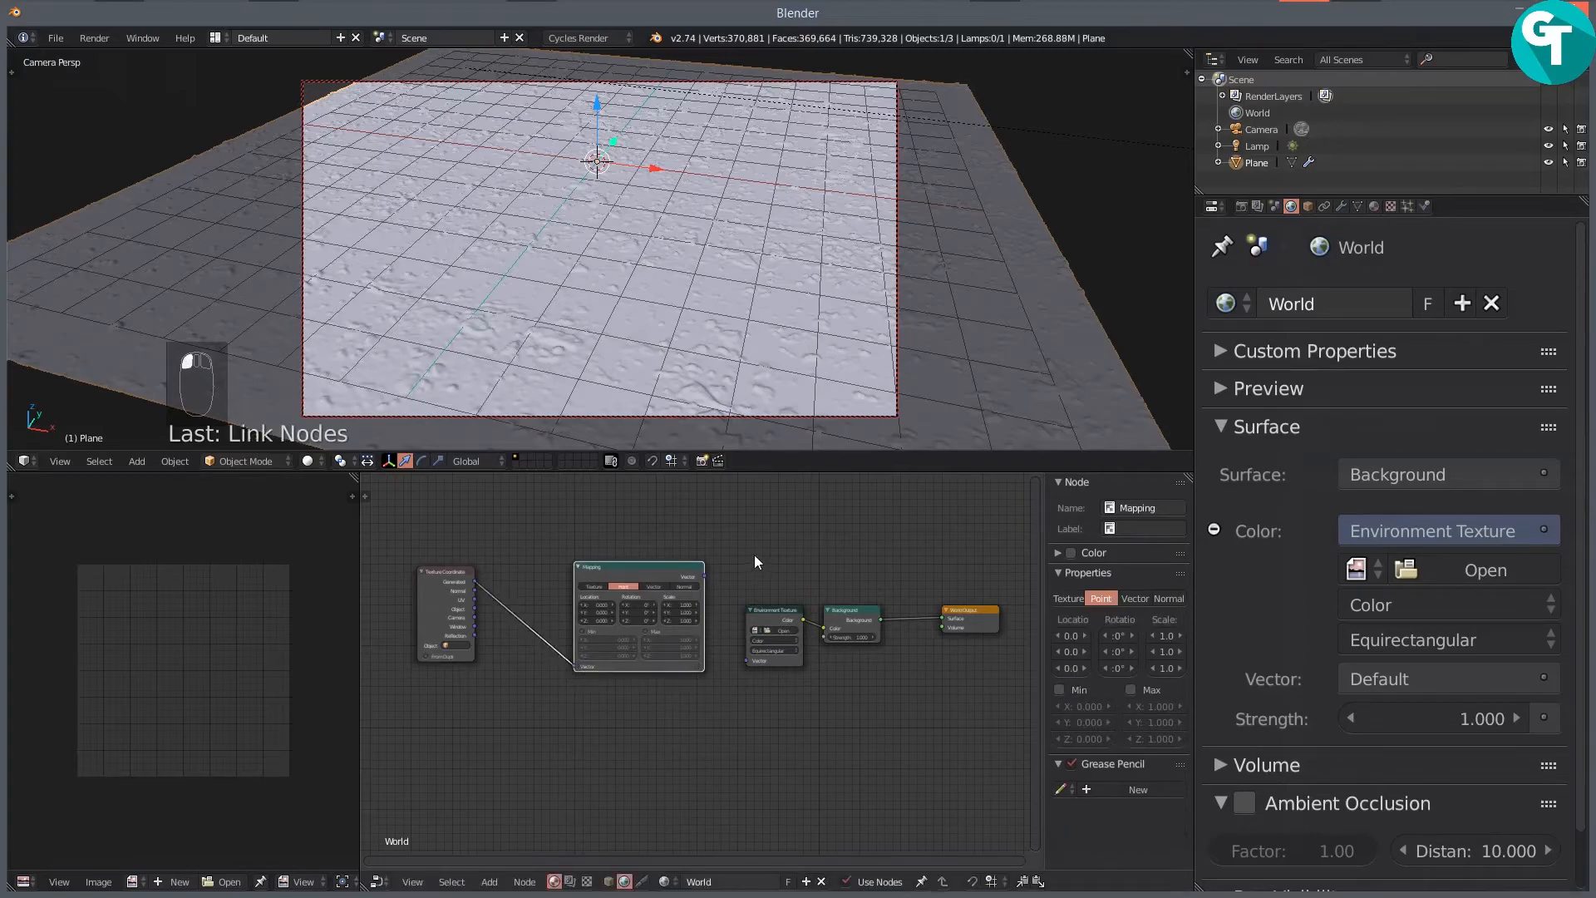
drag(705, 573, 741, 660)
Step: Open the image browser from the Environment Texture node and go to the HDRI Images folder
scroll(711, 646, up, 2)
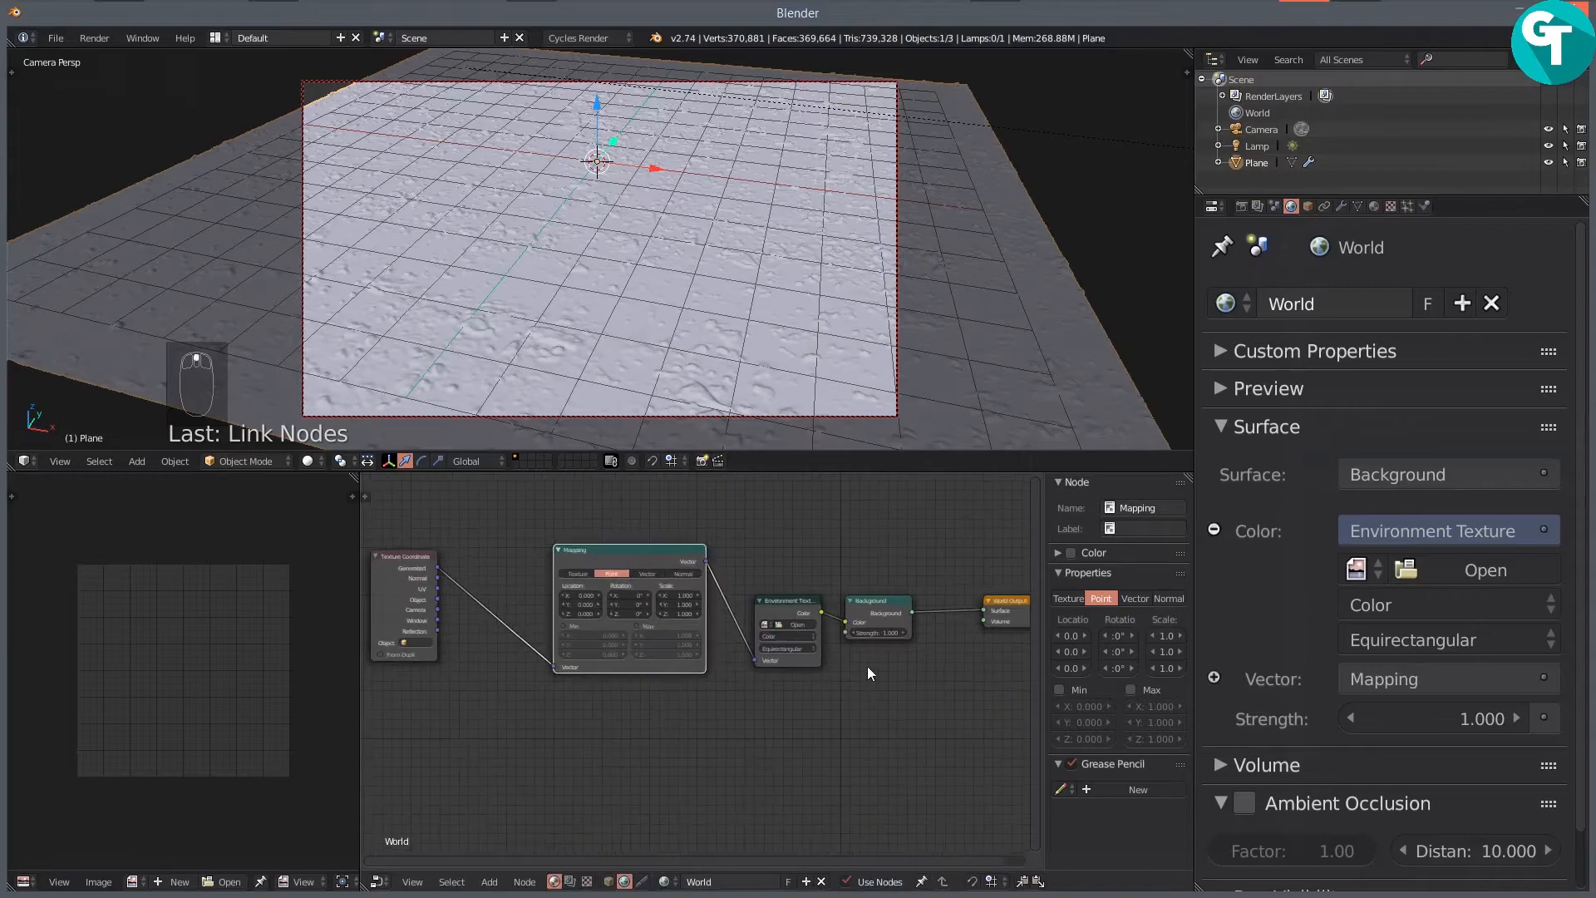
scroll(919, 653, up, 4)
drag(961, 668, 840, 699)
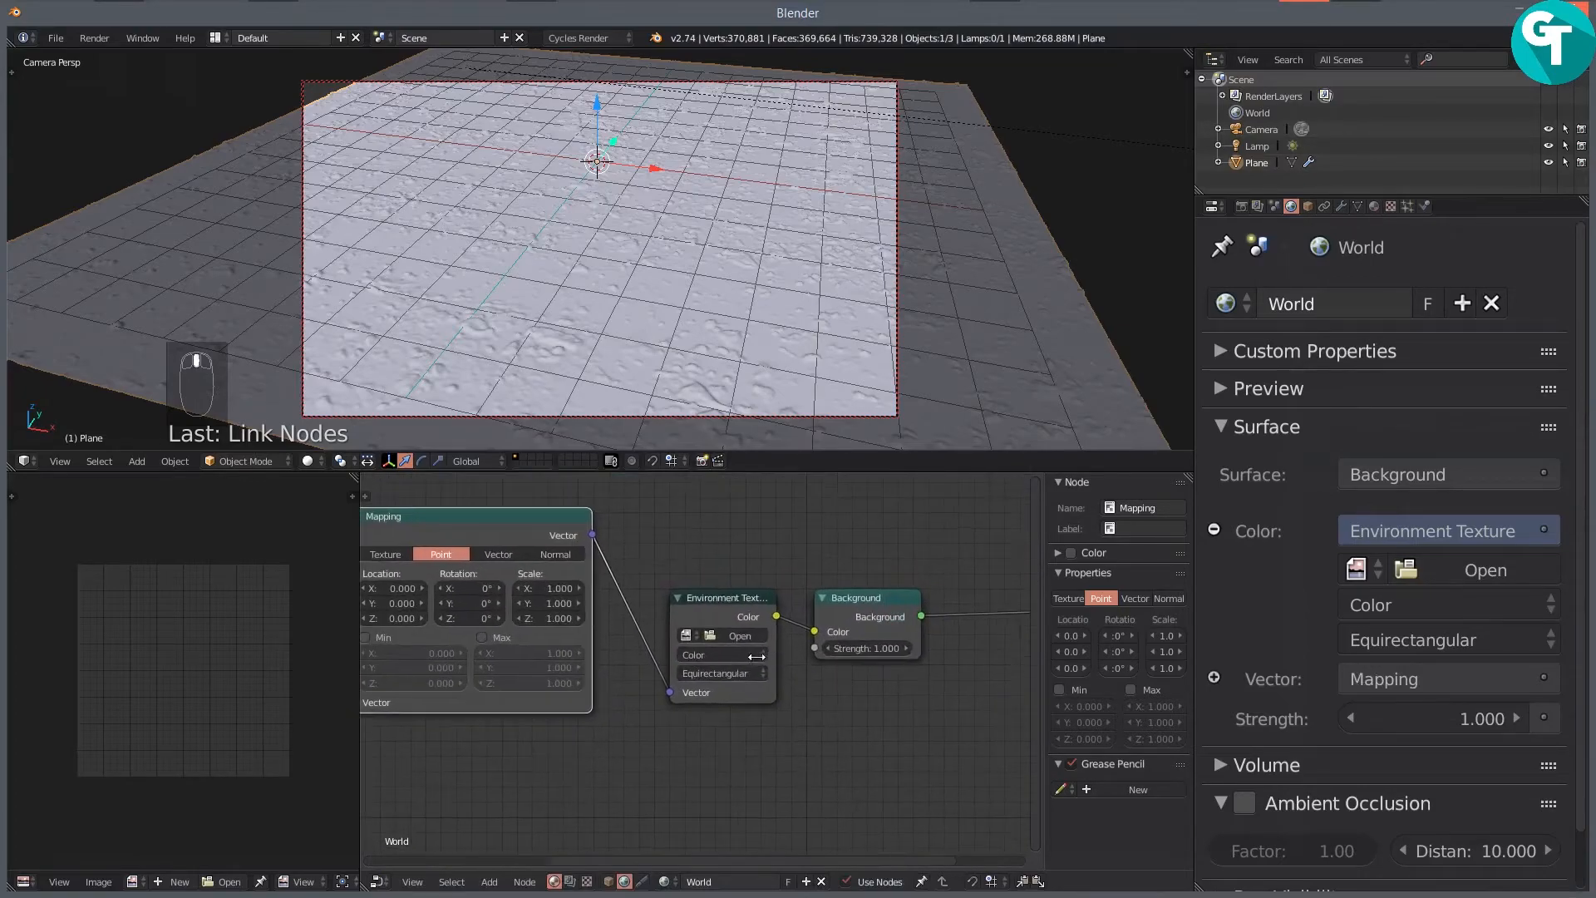
click(735, 635)
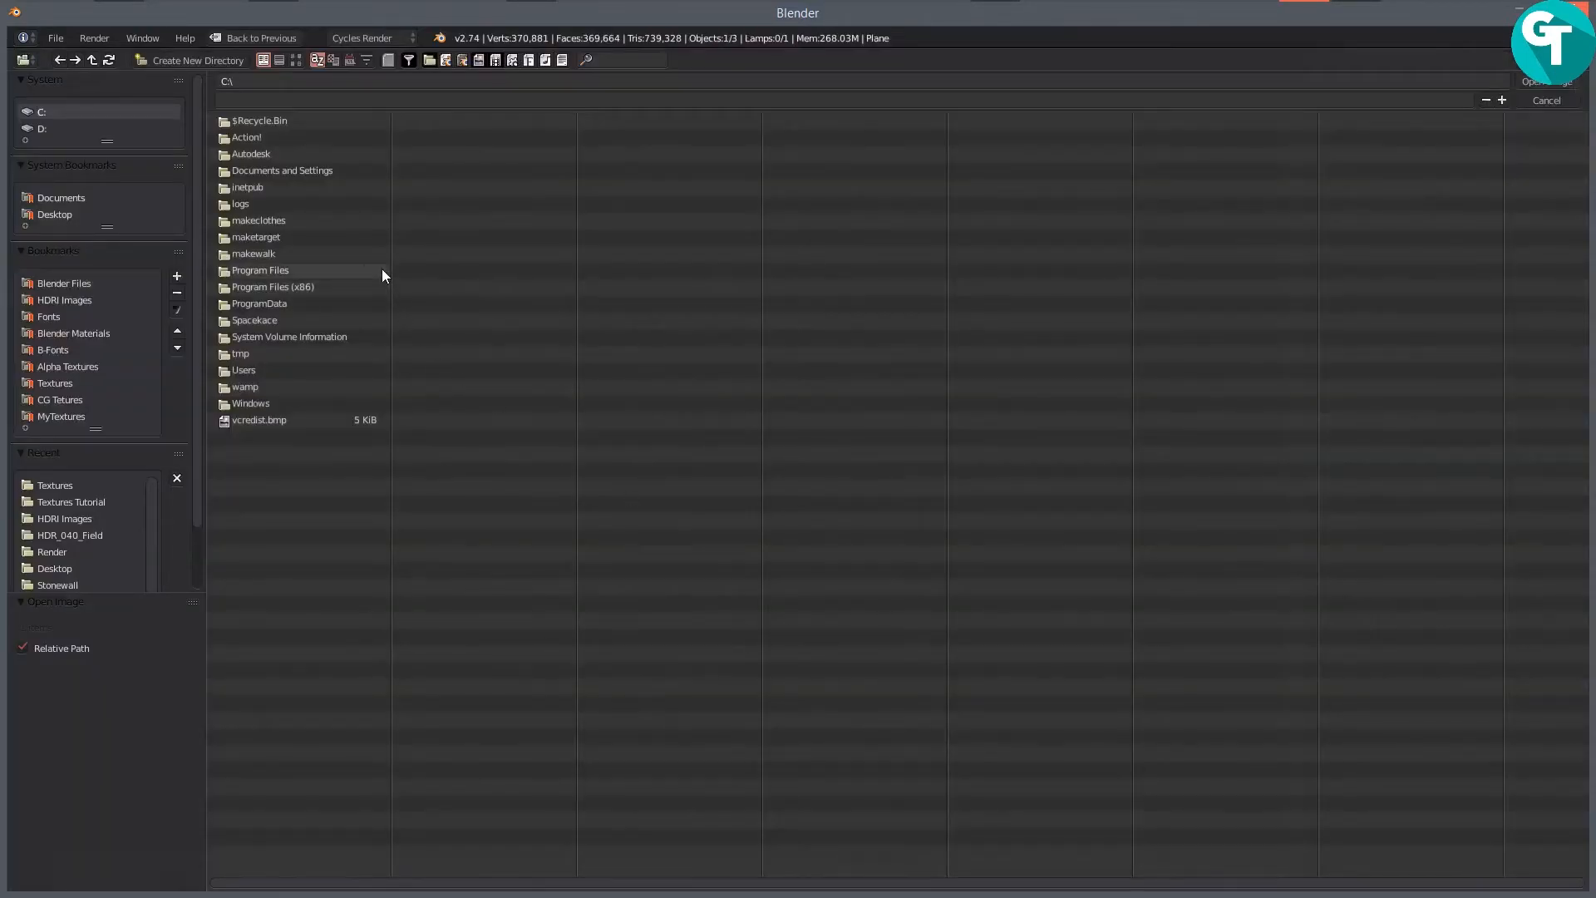
click(98, 302)
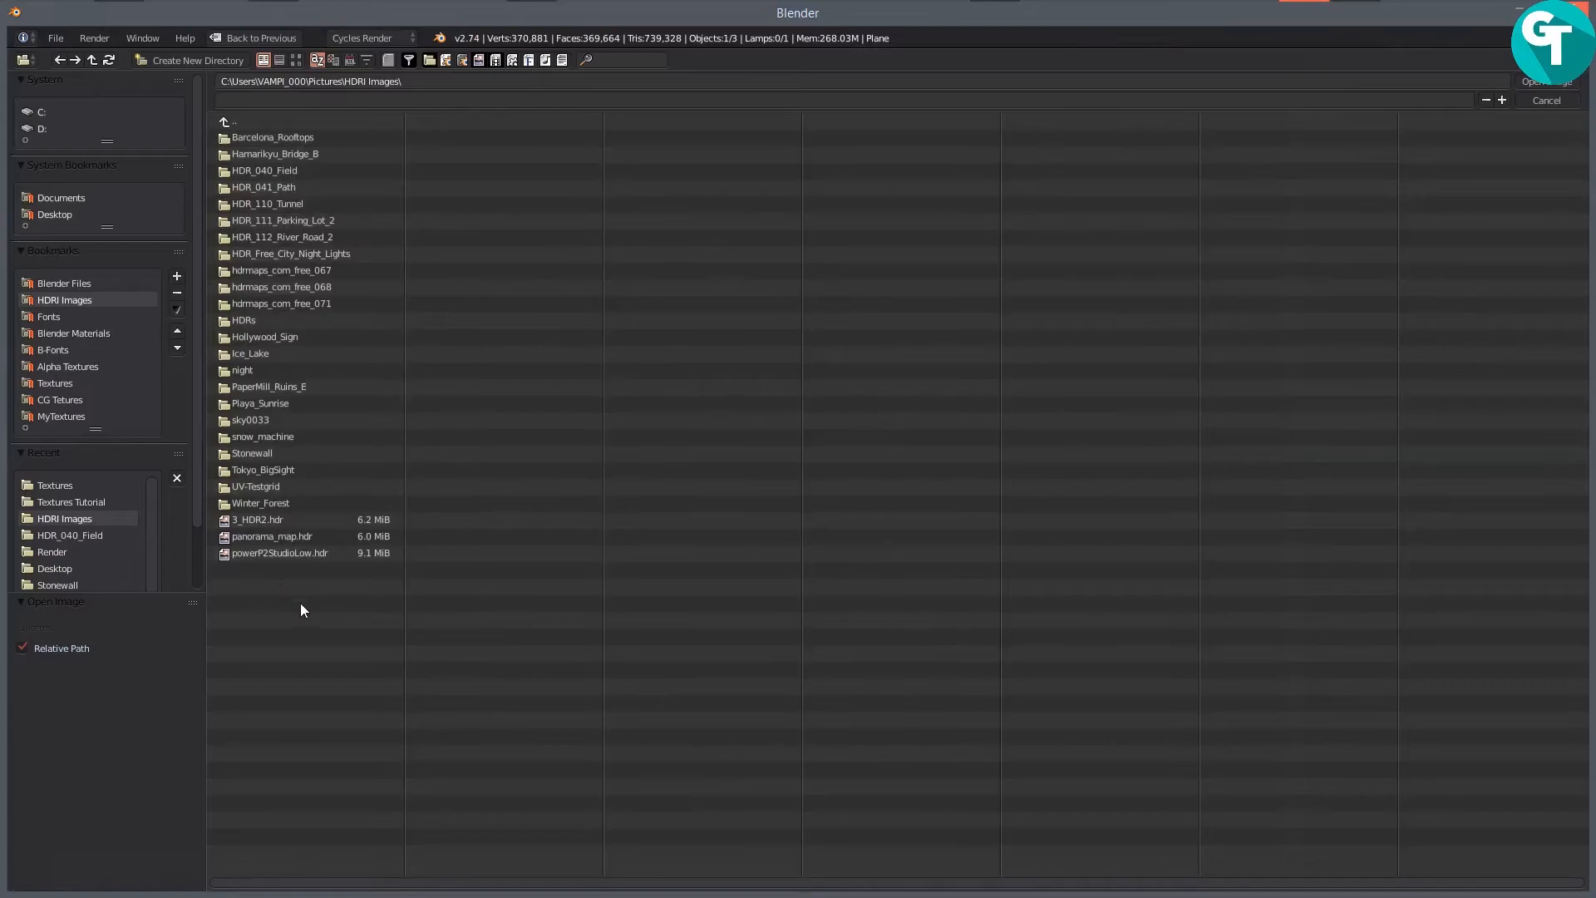
click(257, 169)
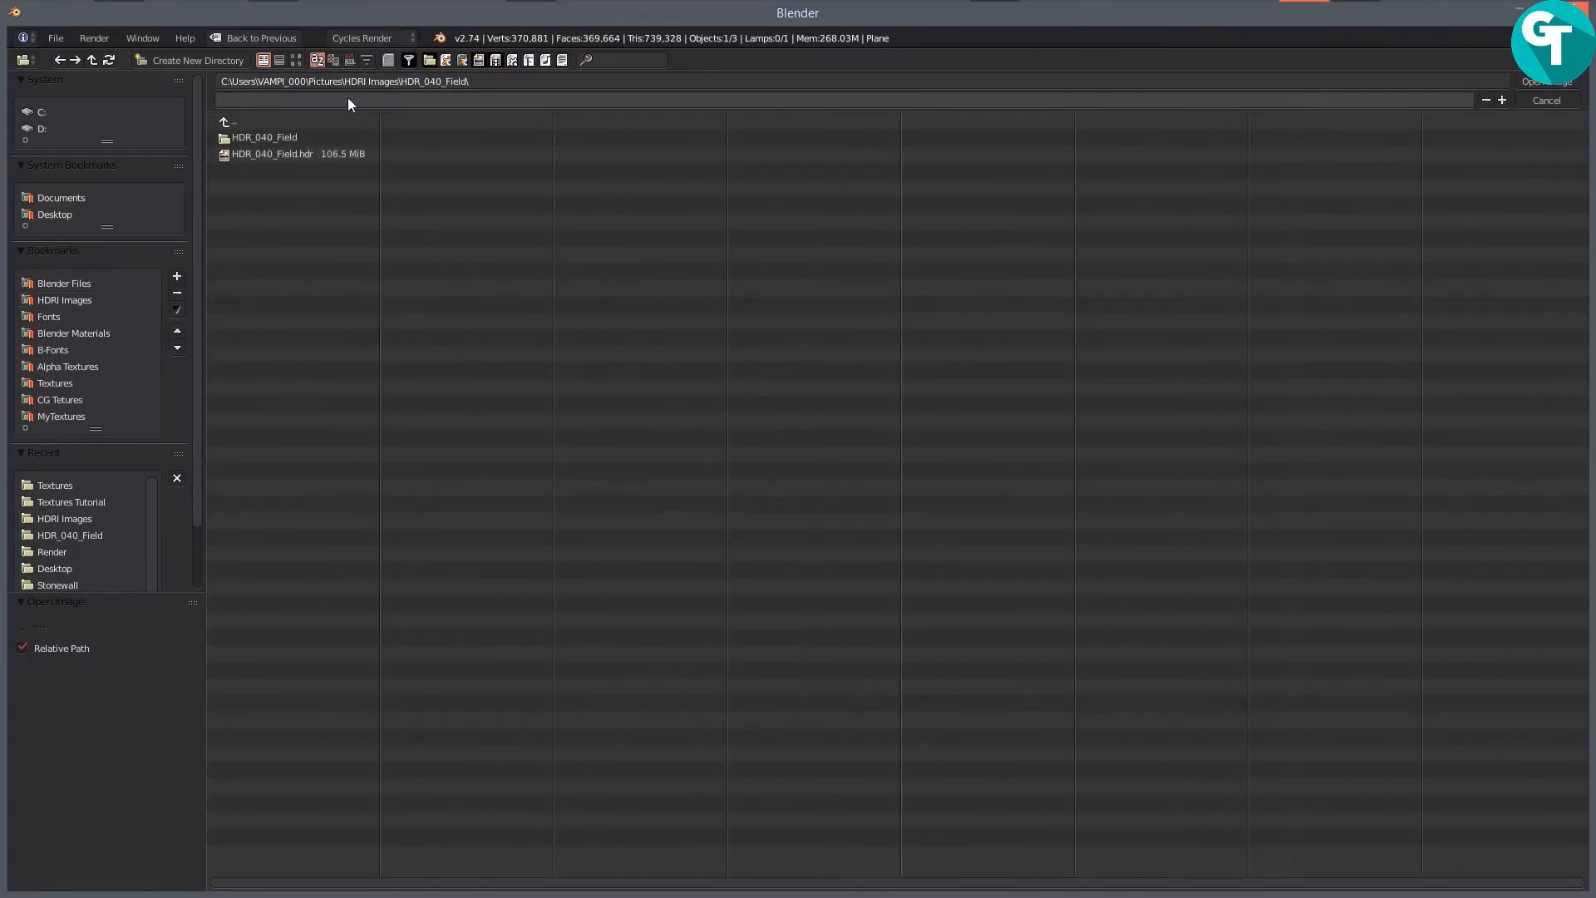
click(250, 135)
click(236, 119)
click(236, 120)
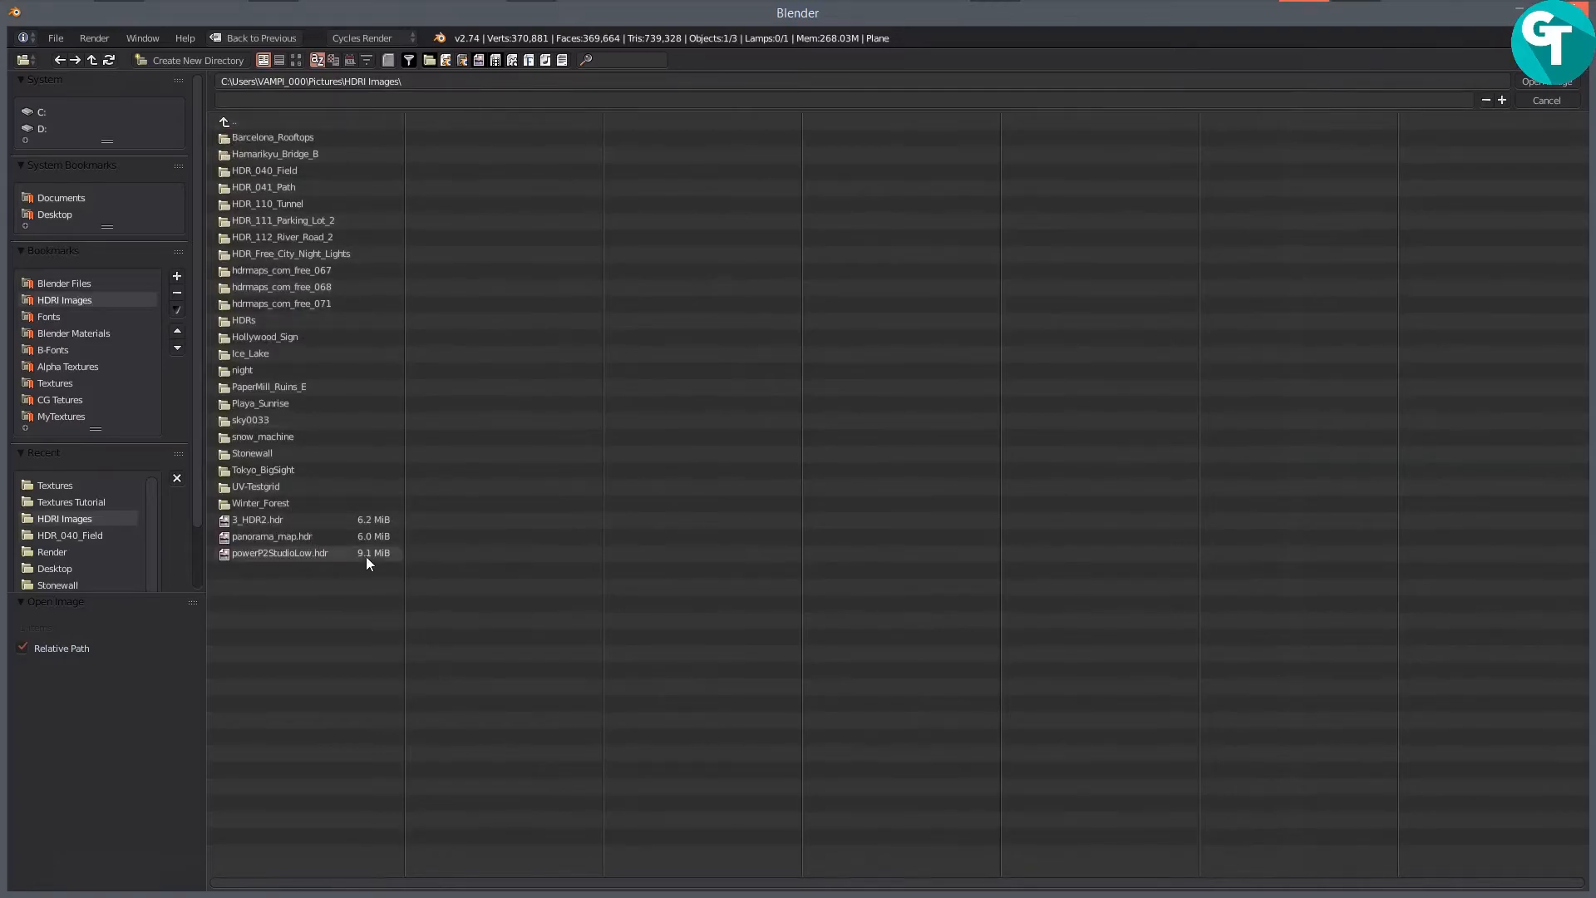
Step: Show the HDRI files as thumbnails and load panorama_map.hdr as the environment image
click(297, 61)
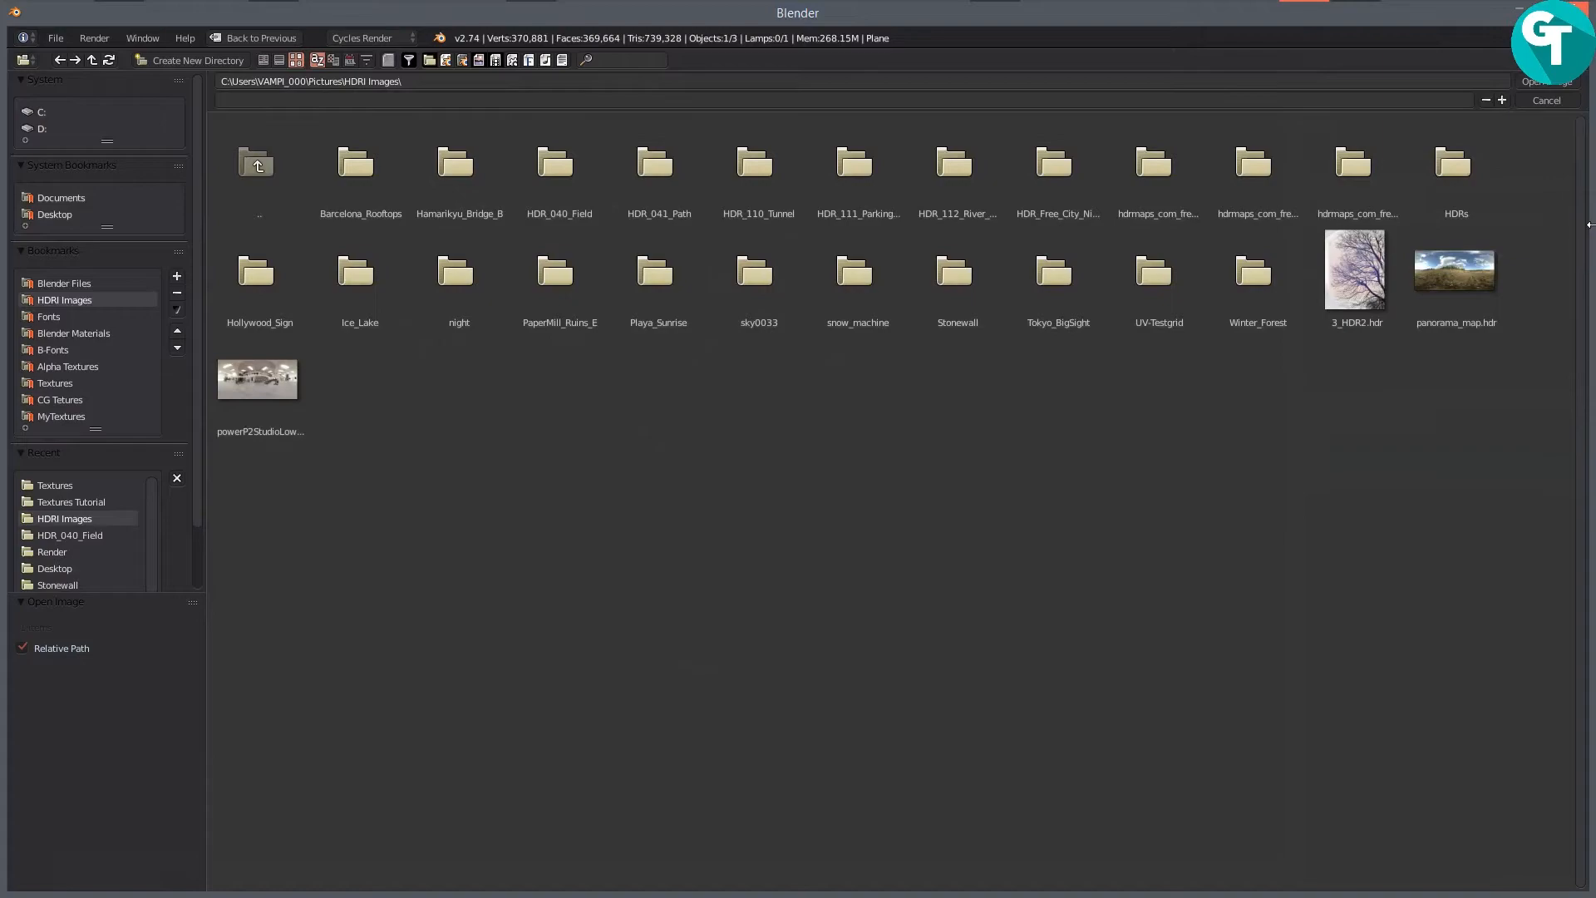
click(1469, 275)
click(1546, 82)
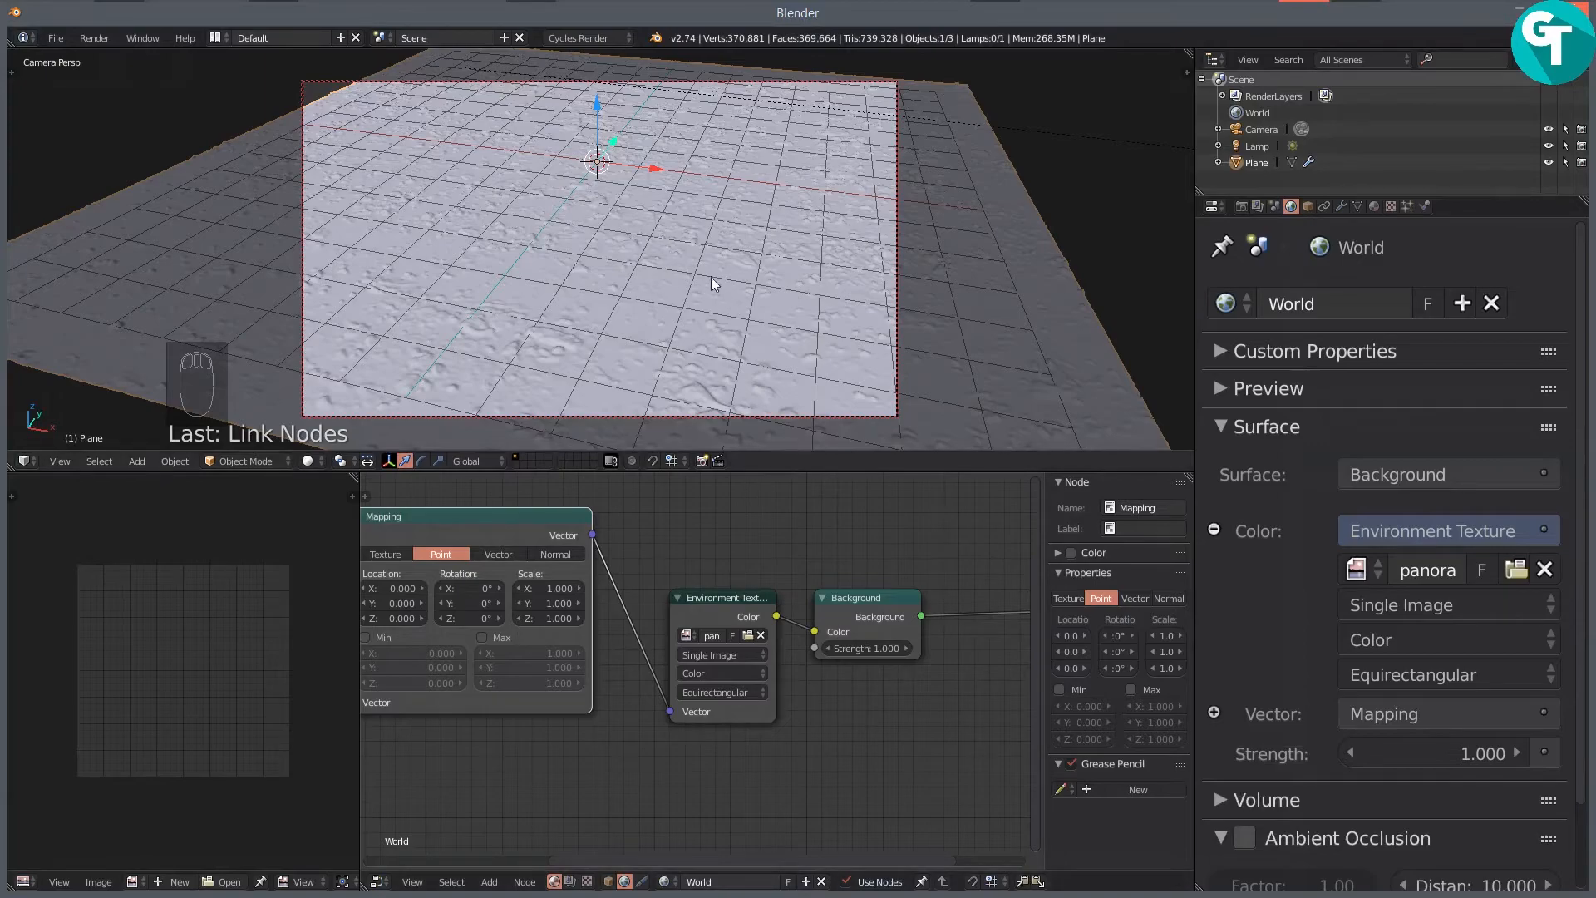
Step: Switch the 3D viewport to rendered shading and view the ground at a low angle with the environment's horizon
key(z)
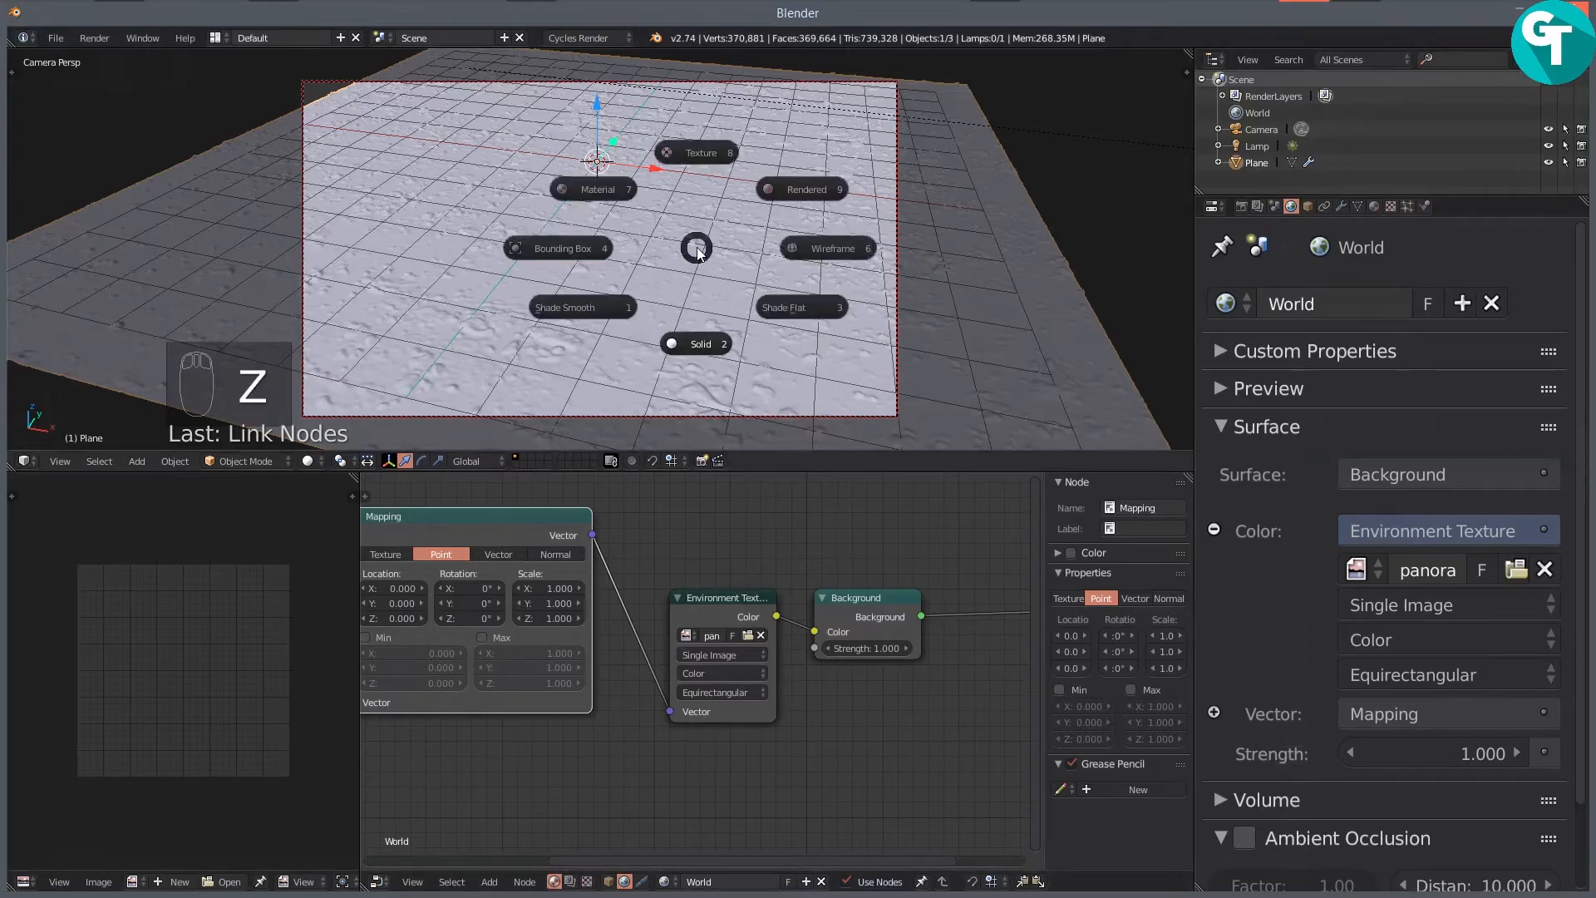
click(810, 188)
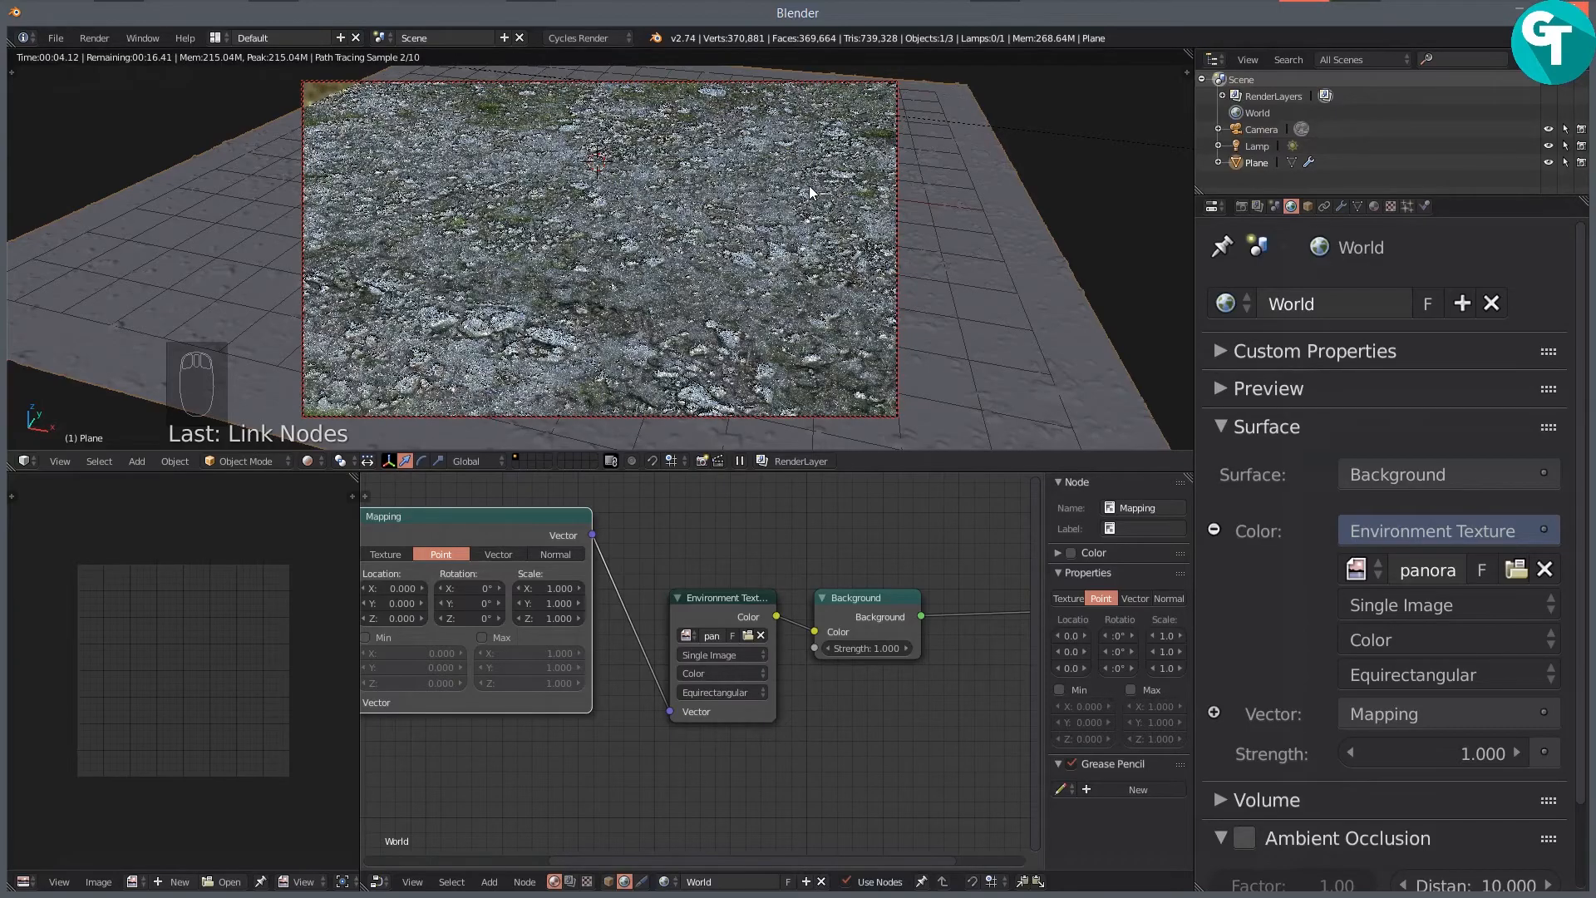
drag(813, 321, 742, 267)
drag(721, 203, 675, 278)
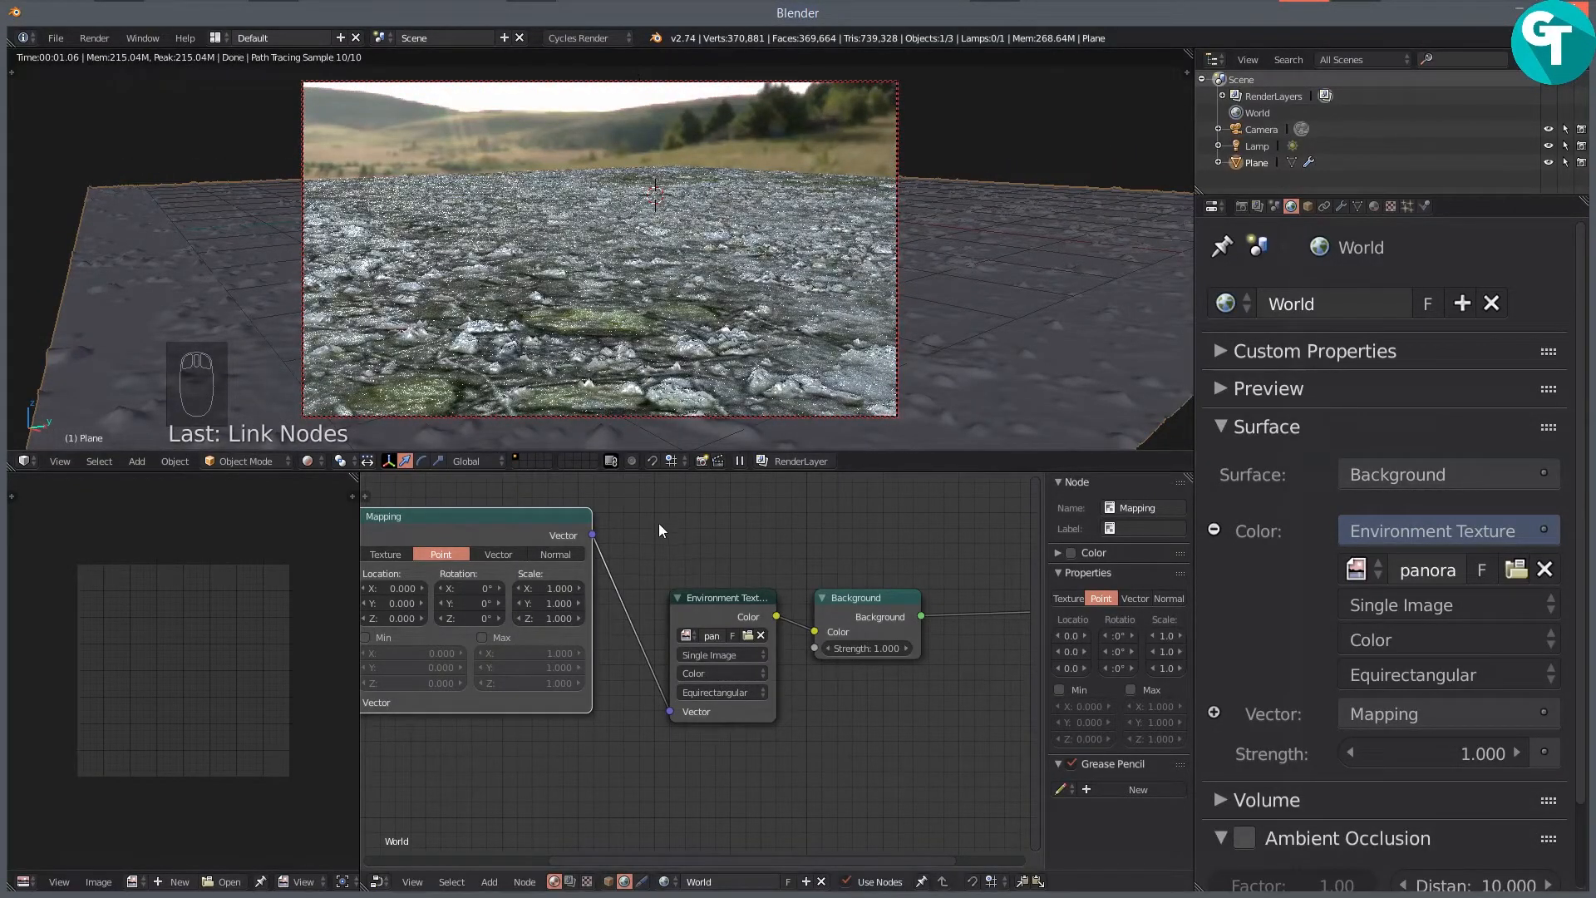
Step: Set the environment Mapping node's Z rotation to 36°
drag(659, 524, 799, 519)
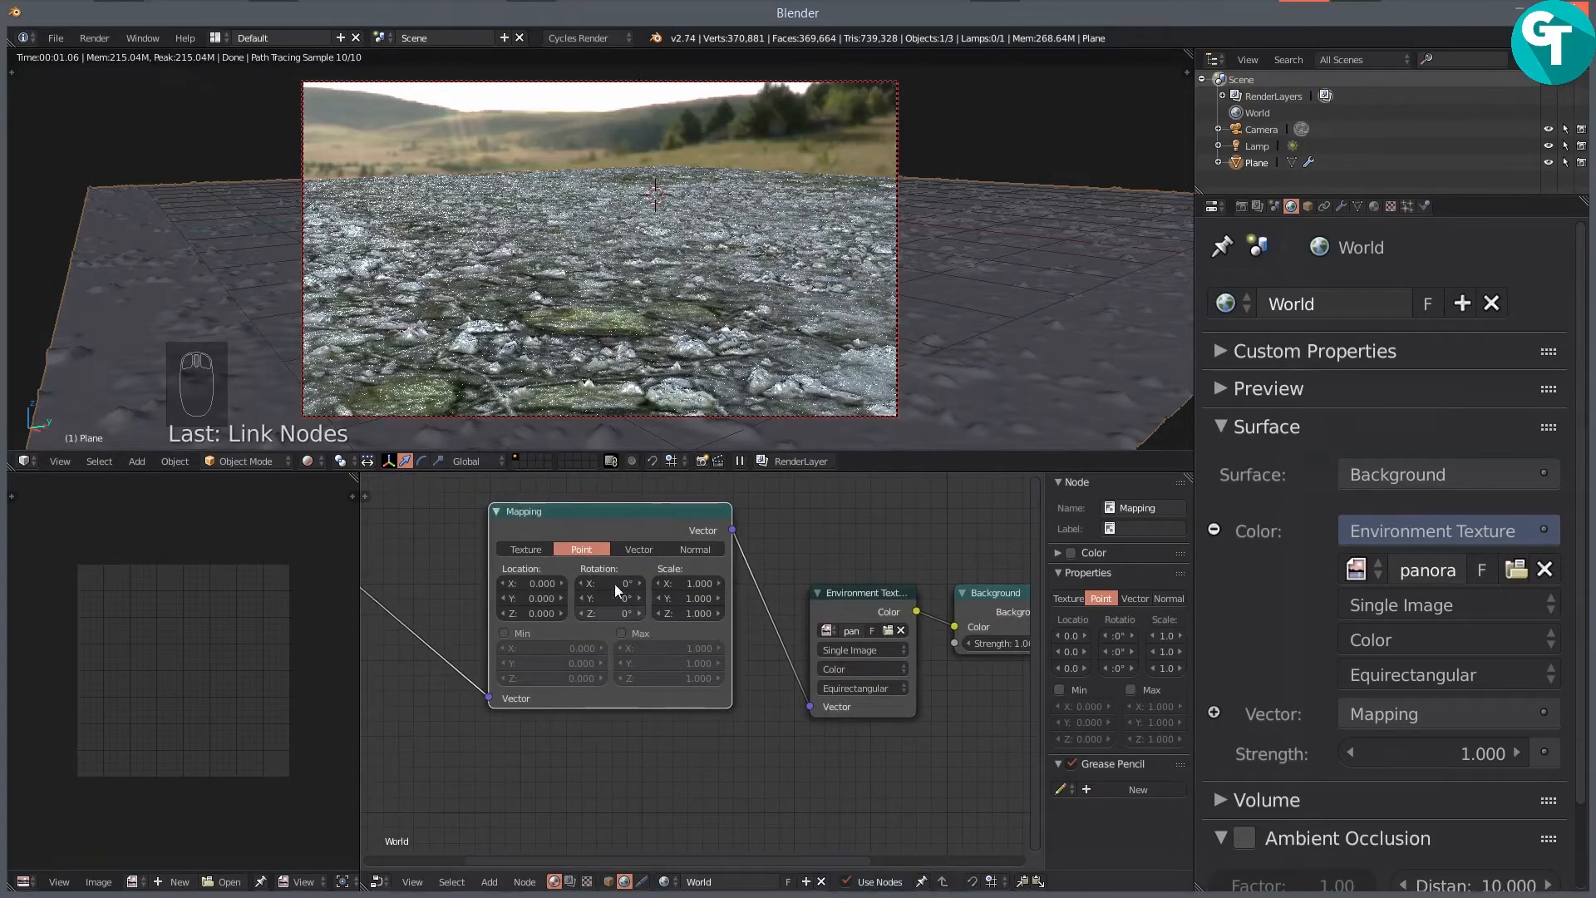
drag(600, 615, 647, 616)
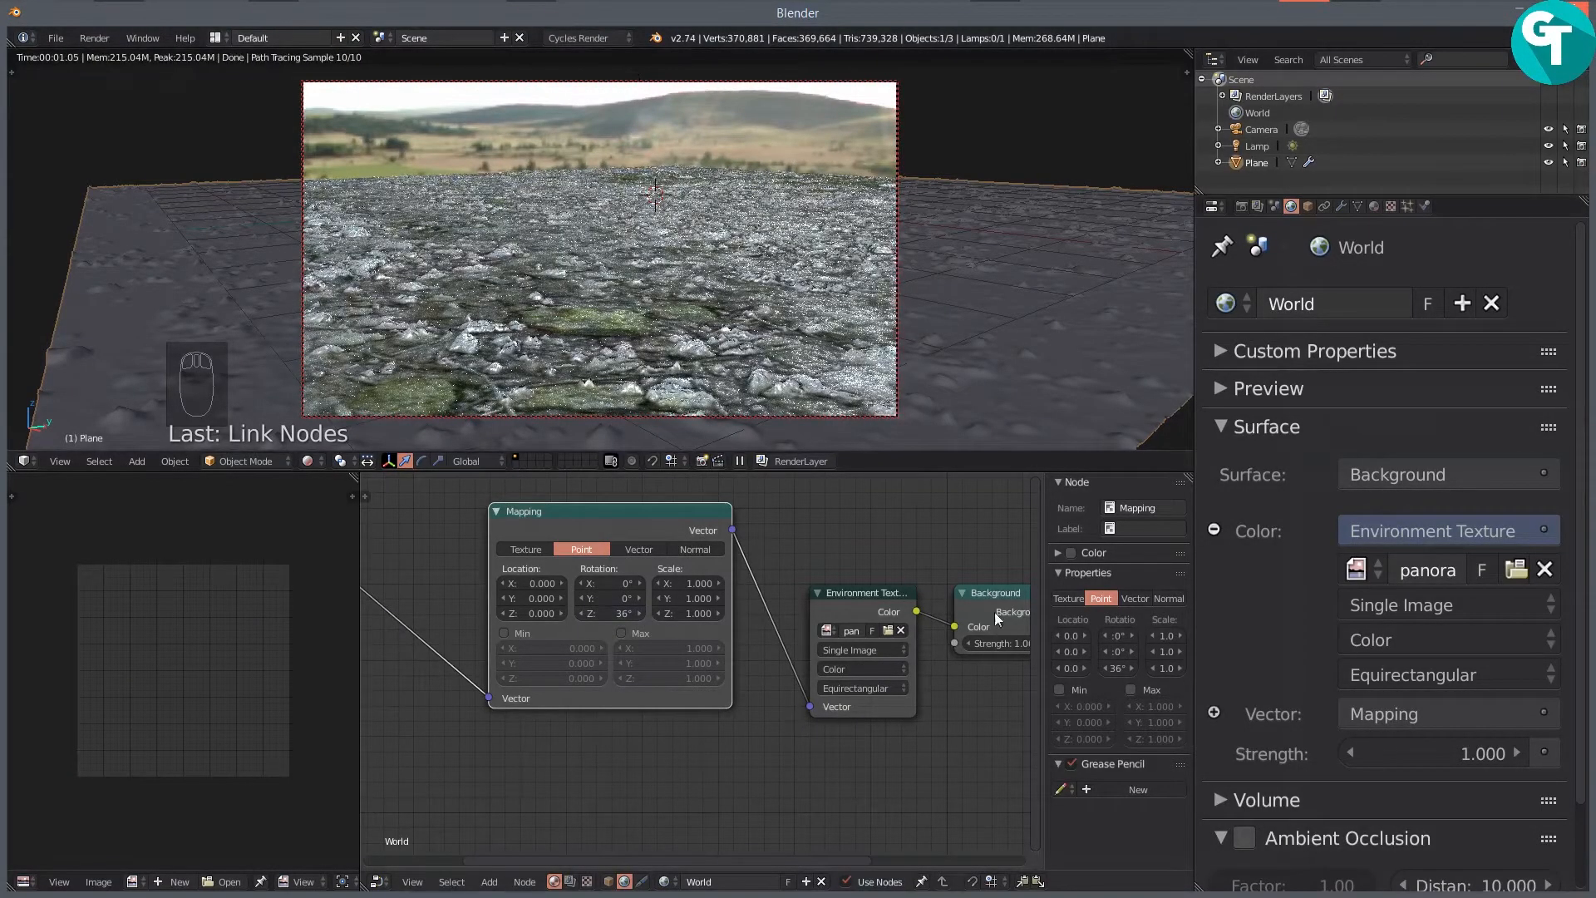
drag(544, 337, 636, 311)
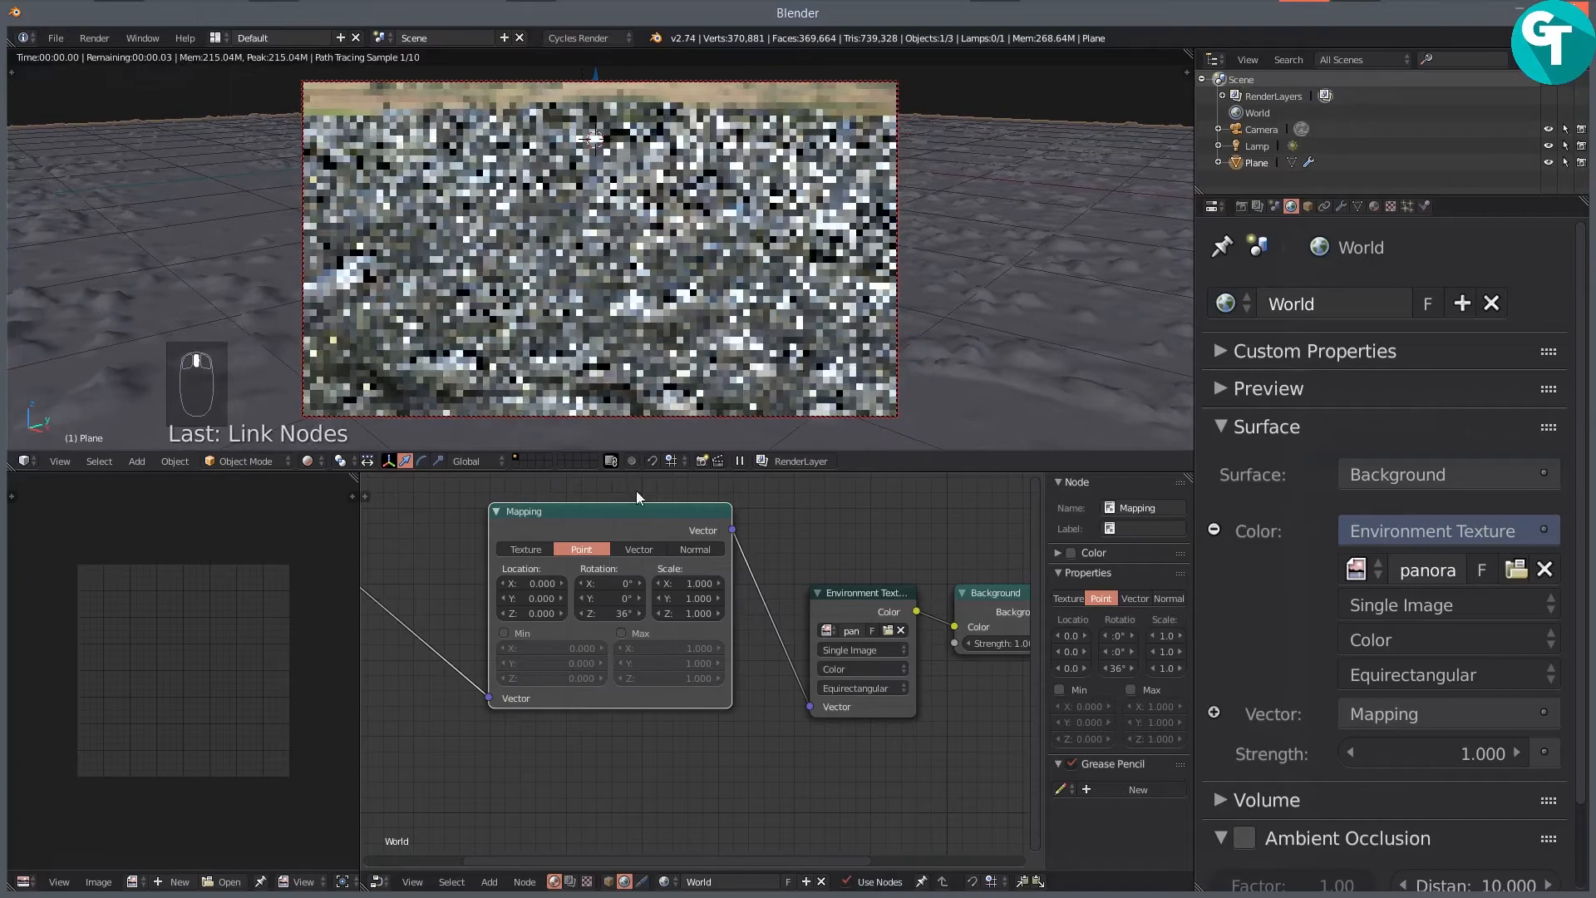
Step: Set the environment Mapping node's X, Y and Z scale to 2
click(691, 582)
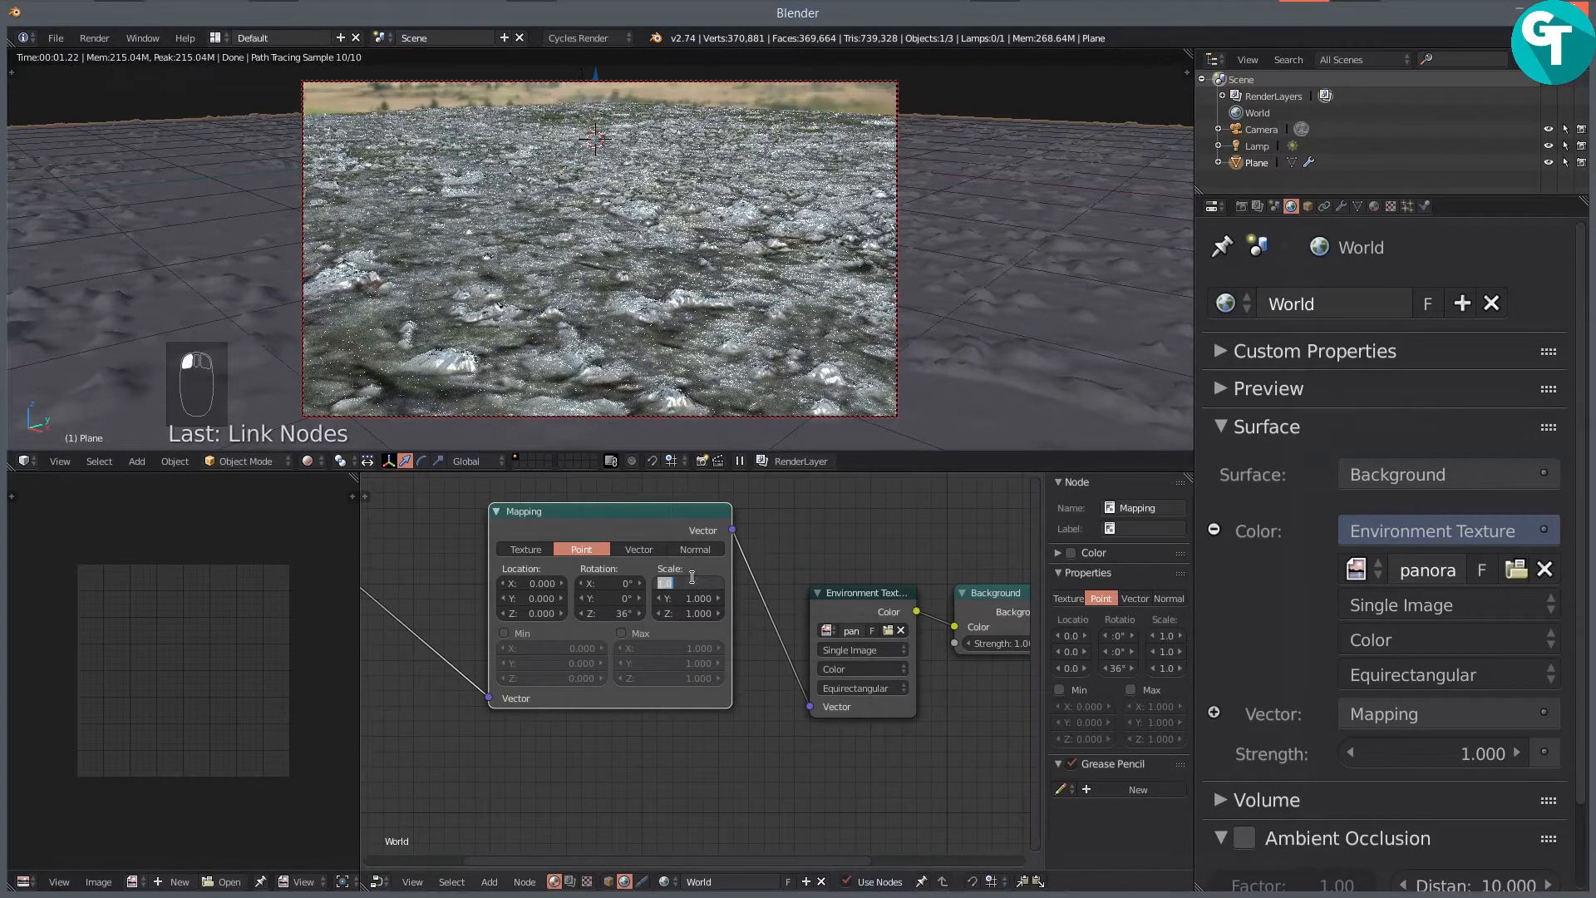
text(2)
key(Tab)
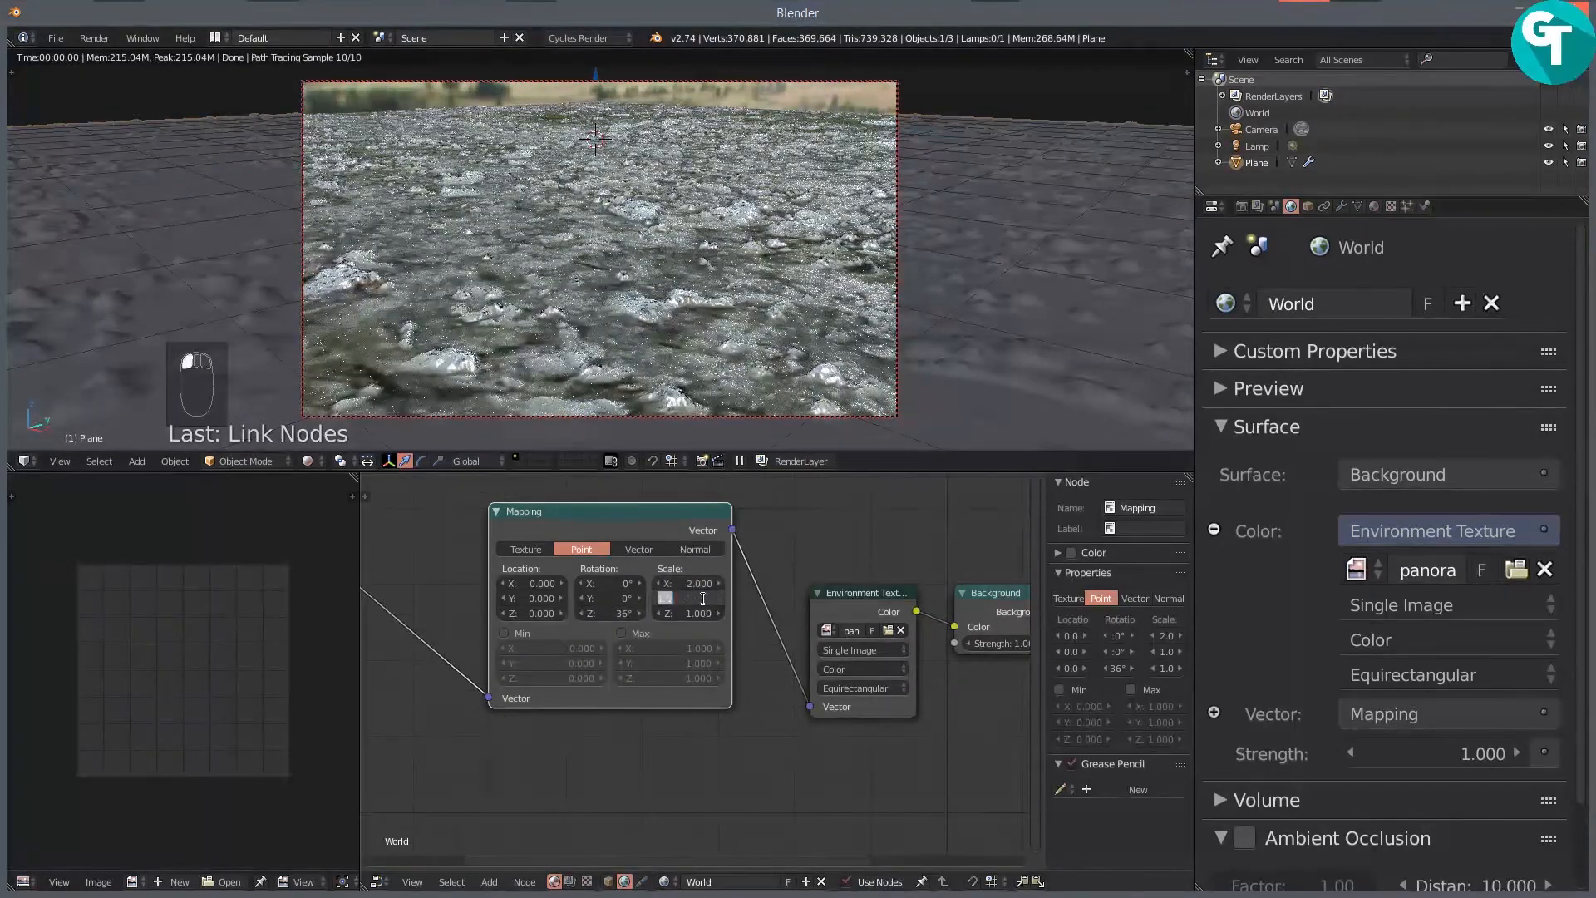
text(2)
key(Tab)
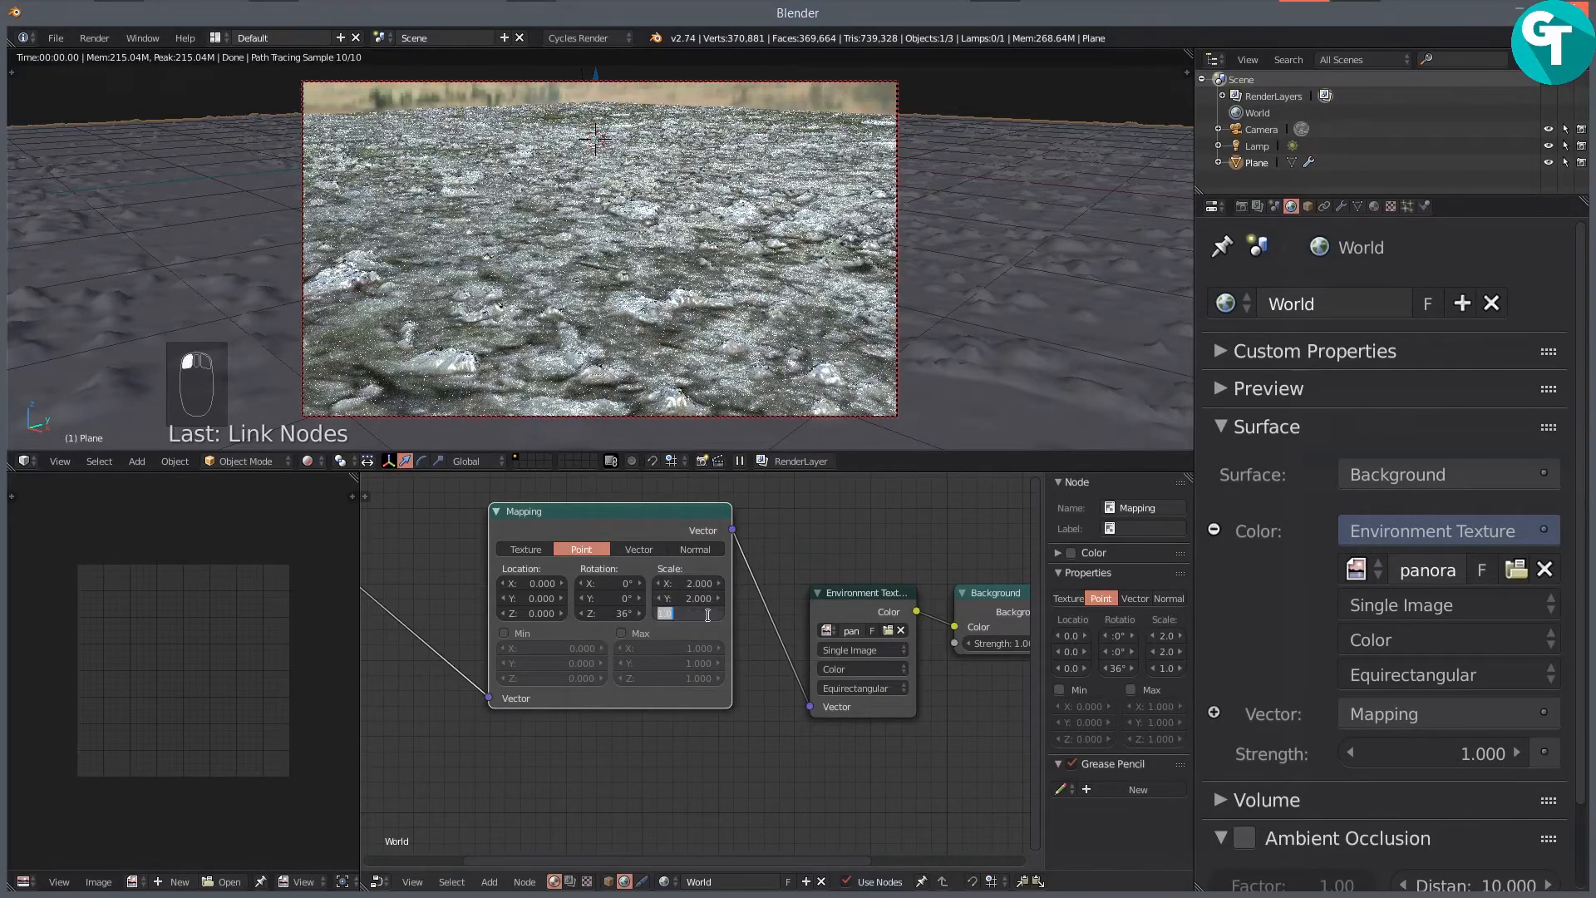
text(2)
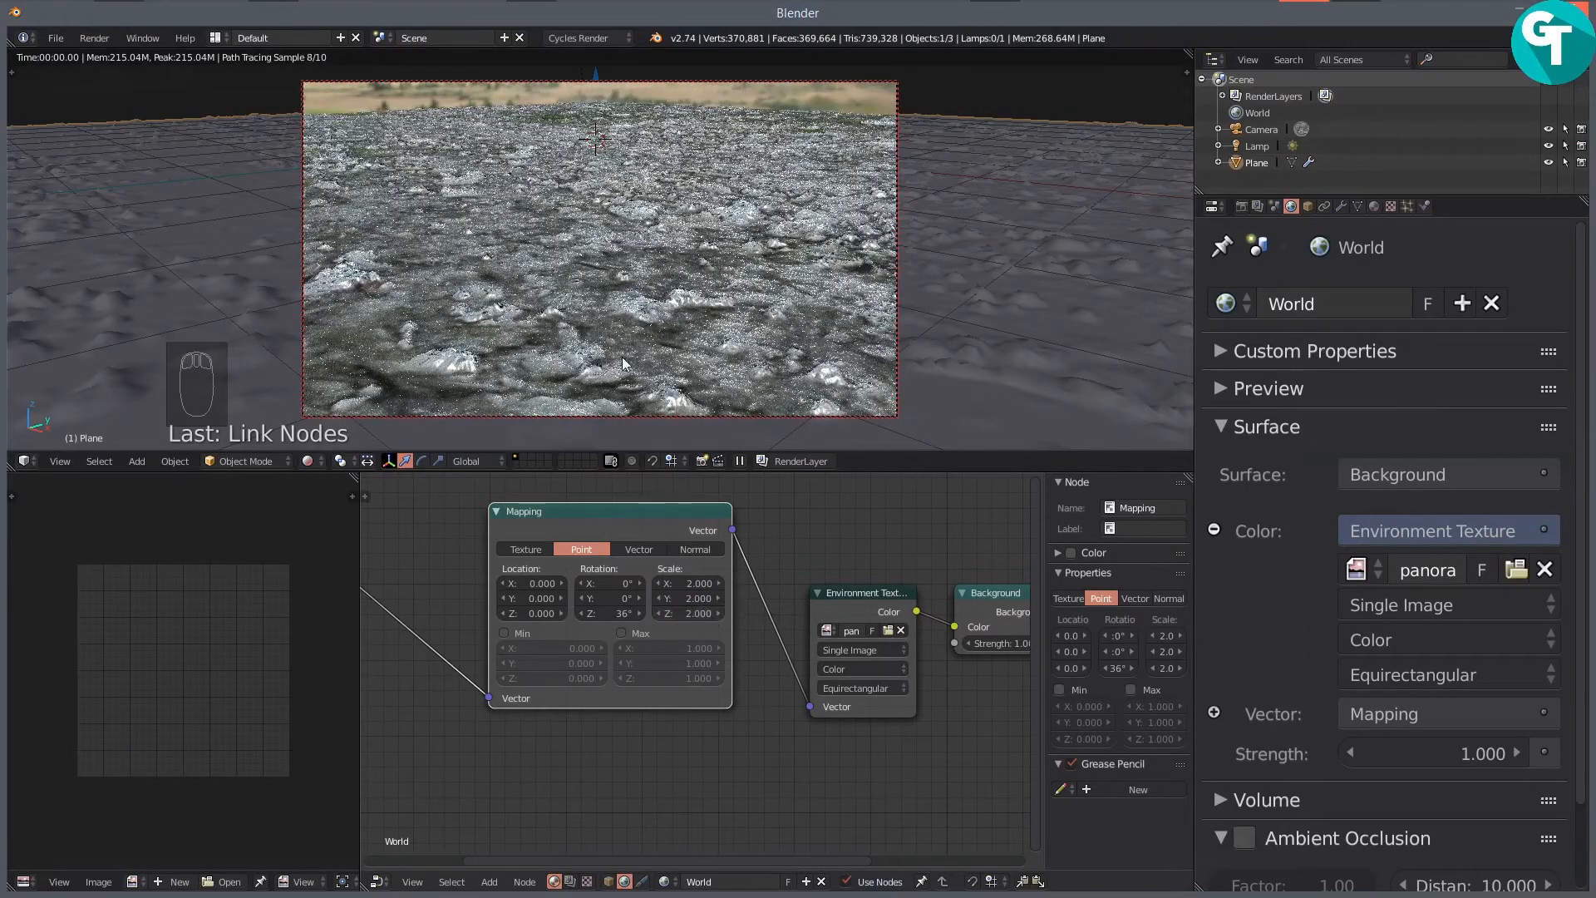
key(Return)
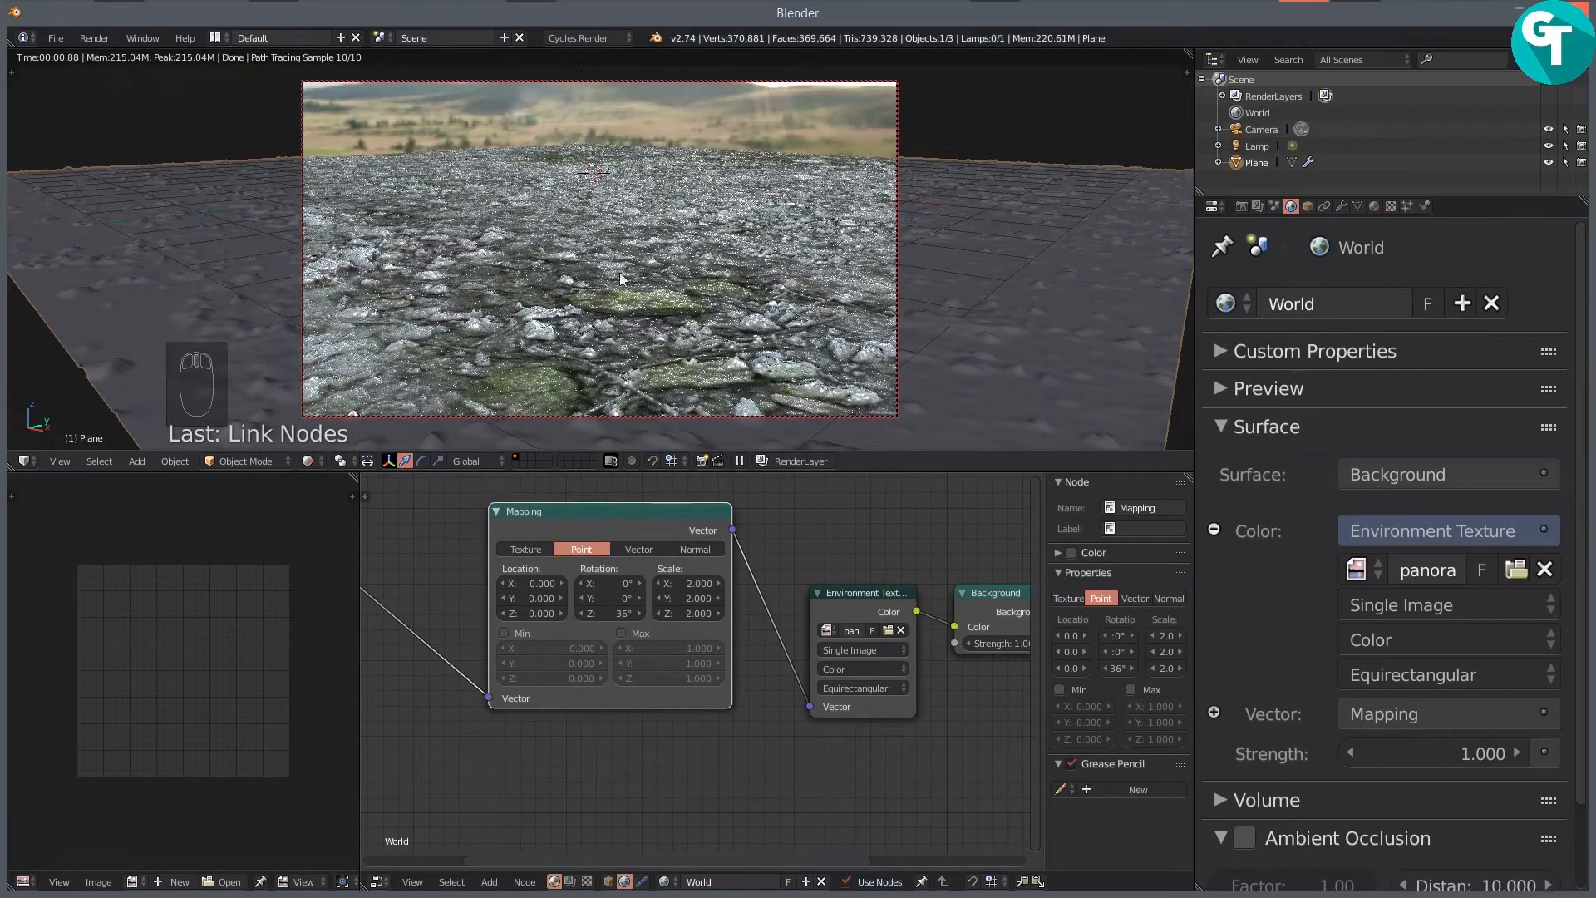
scroll(612, 334, up, 2)
drag(615, 333, 631, 349)
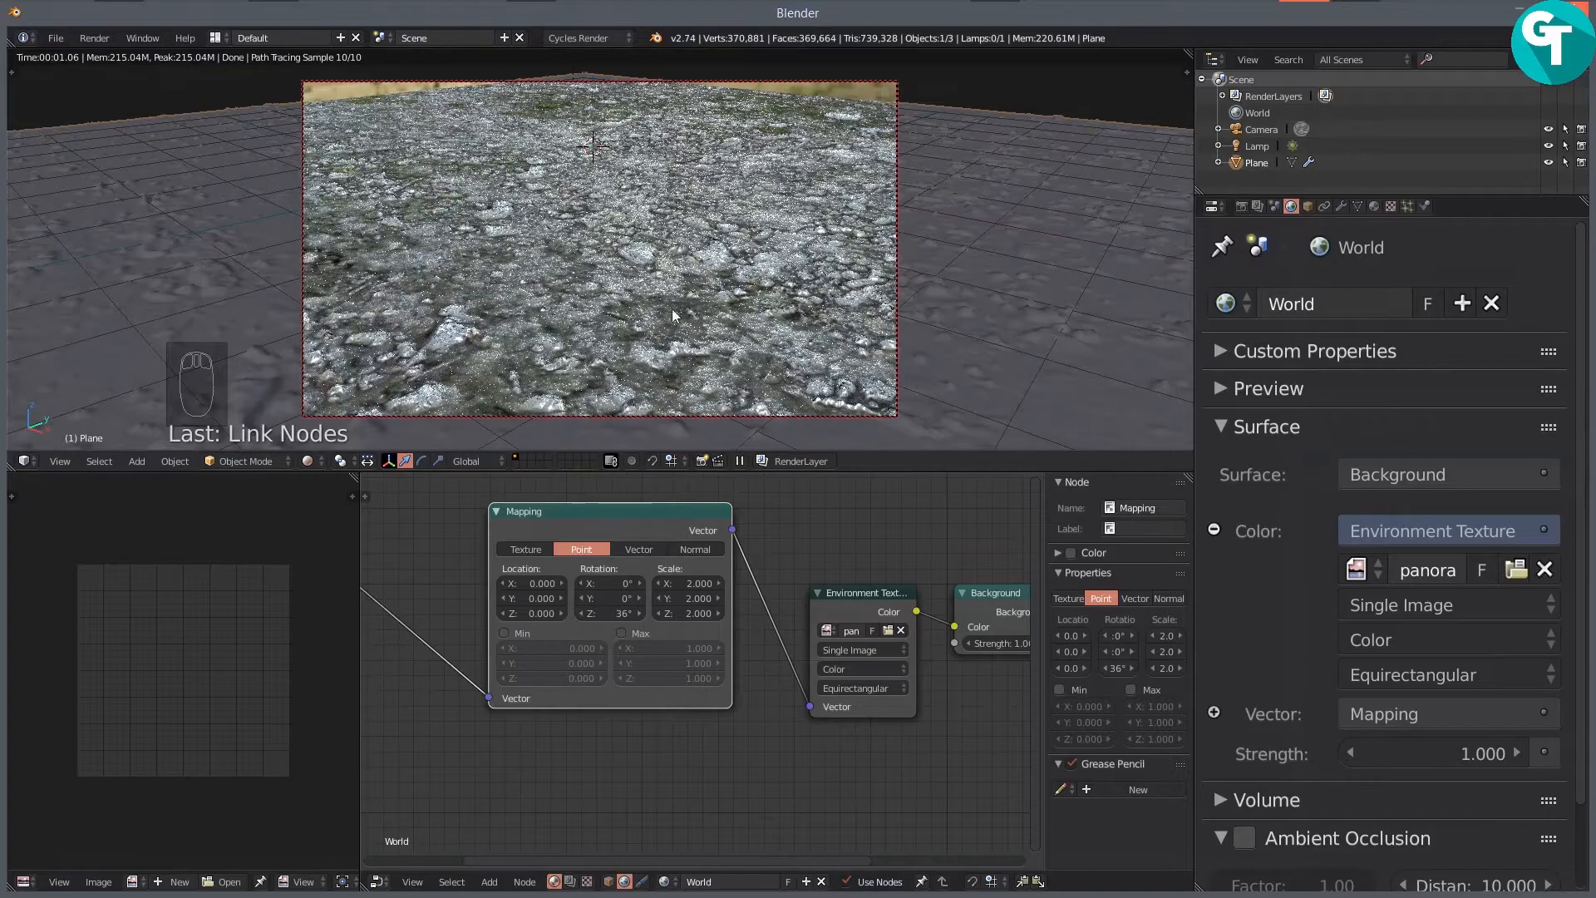
drag(681, 292, 748, 260)
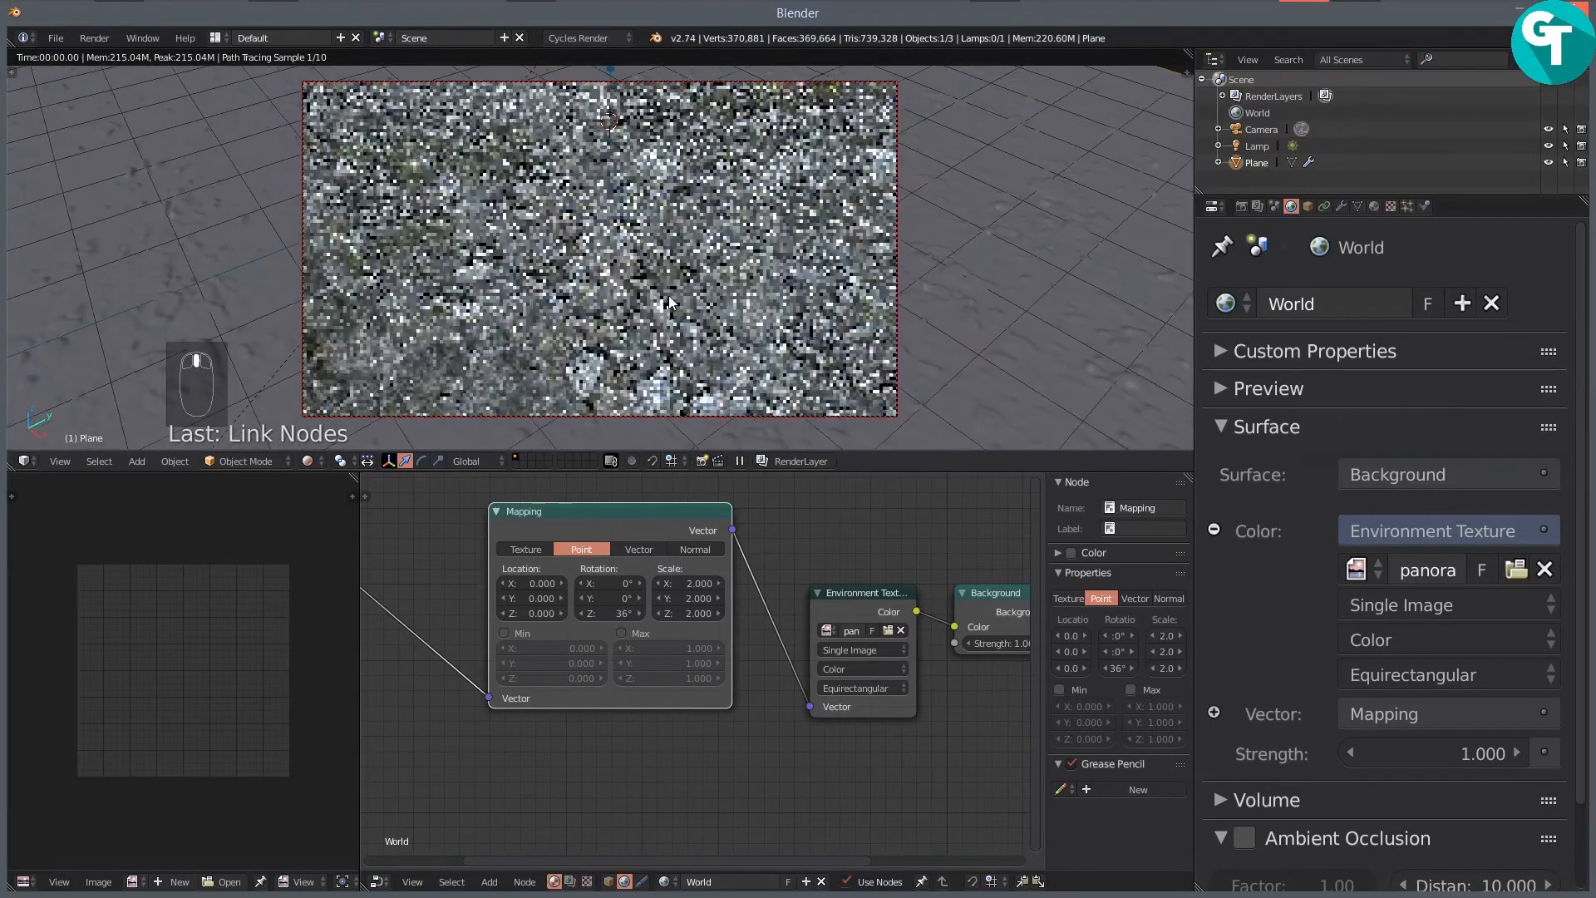
Step: Set the world Background node's strength to 1.5 after checking the ground render from several angles
scroll(743, 269, down, 4)
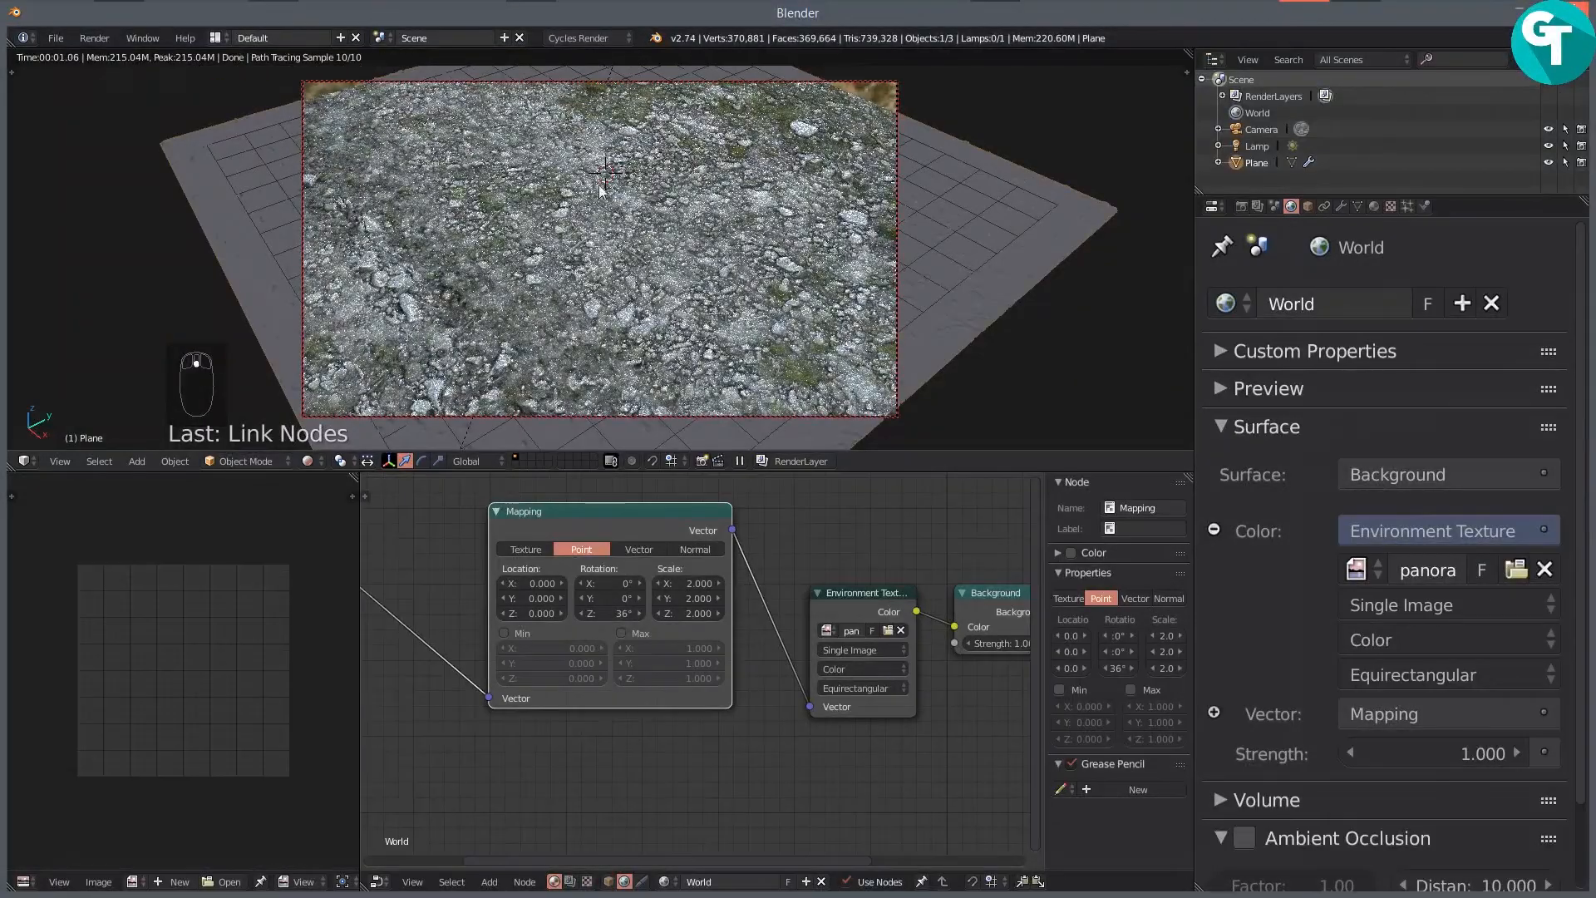
drag(378, 199, 725, 302)
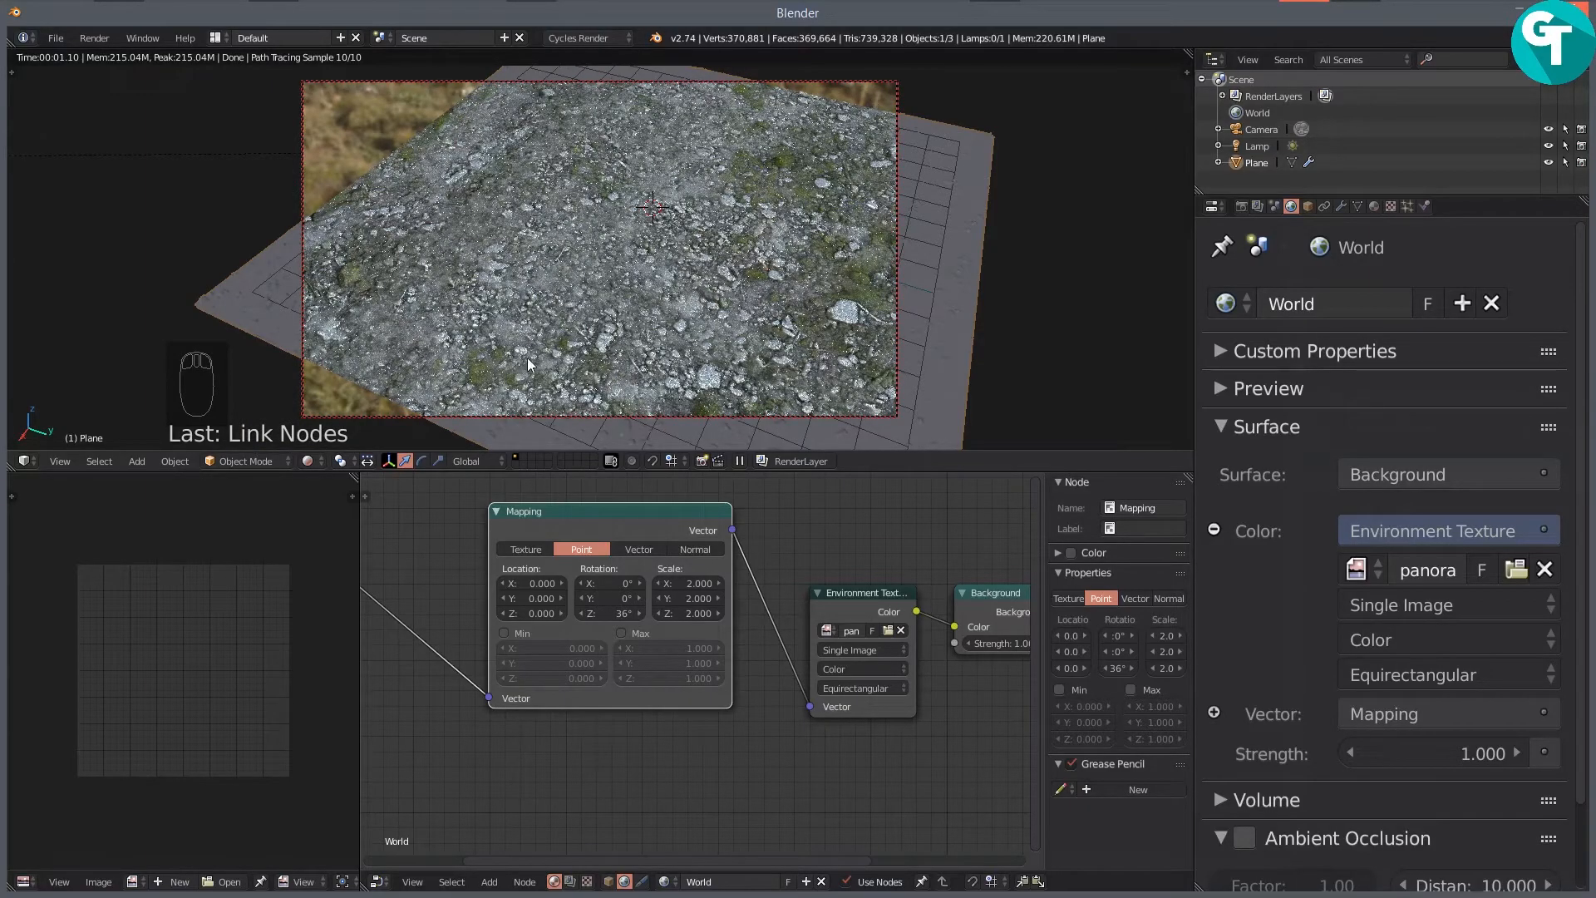
drag(525, 357, 571, 359)
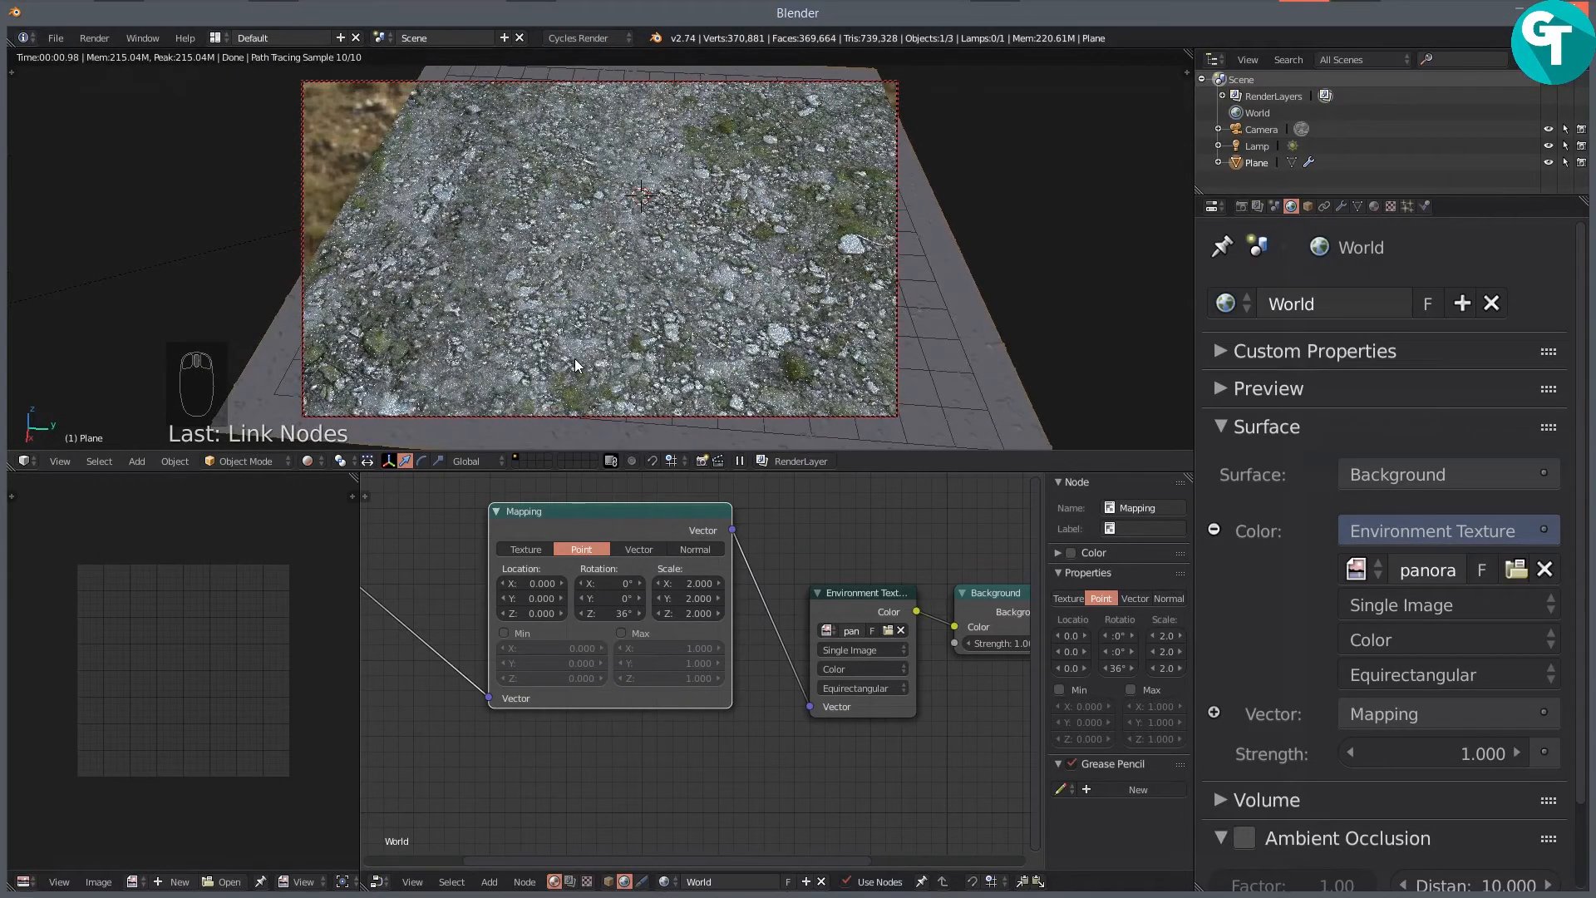
drag(552, 346, 640, 341)
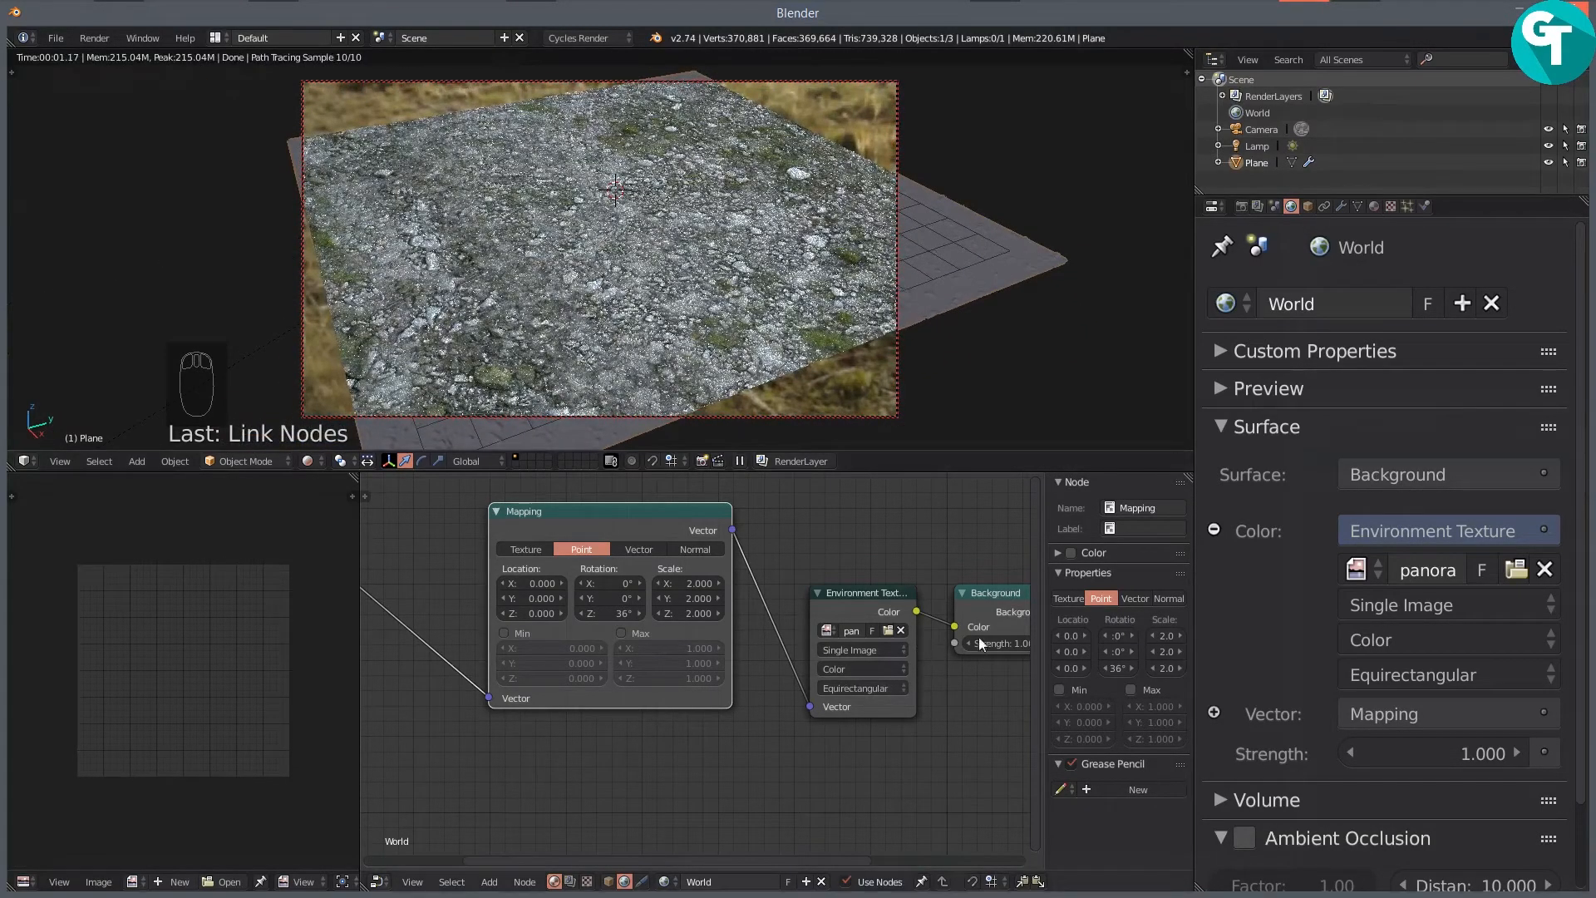
click(1002, 642)
key(Return)
mouse_move(601, 335)
mouse_down()
mouse_move(595, 321)
mouse_move(595, 342)
mouse_up()
scroll(596, 321, up, 2)
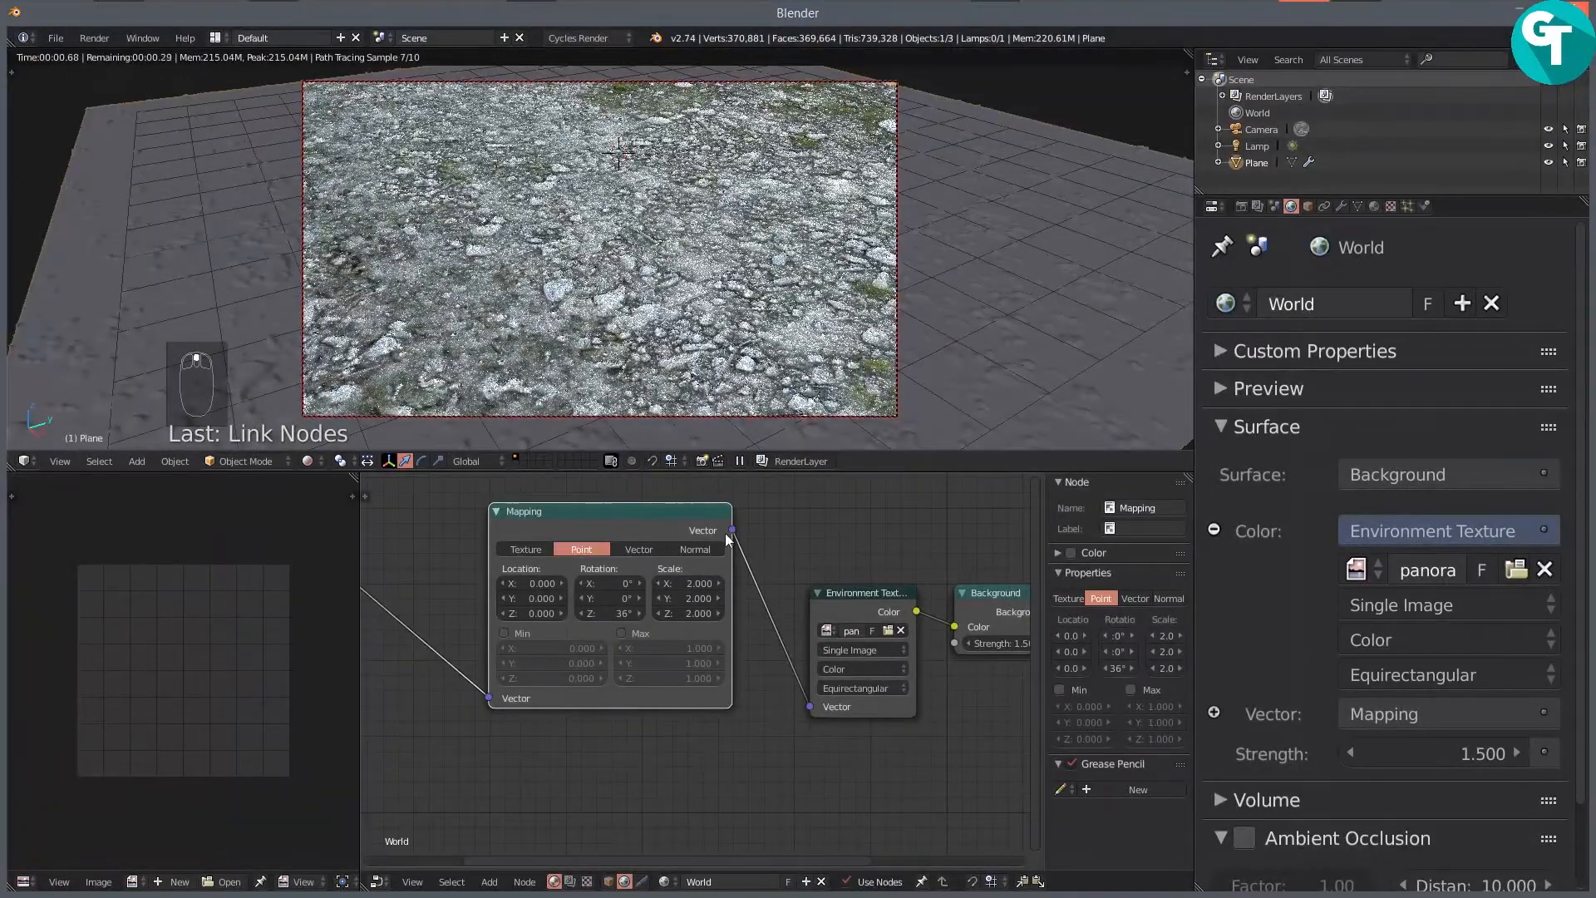
Step: Show the Rocky material's nodes and insert a Hue/Saturation node between the color Image Texture and the Diffuse BSDF
click(609, 881)
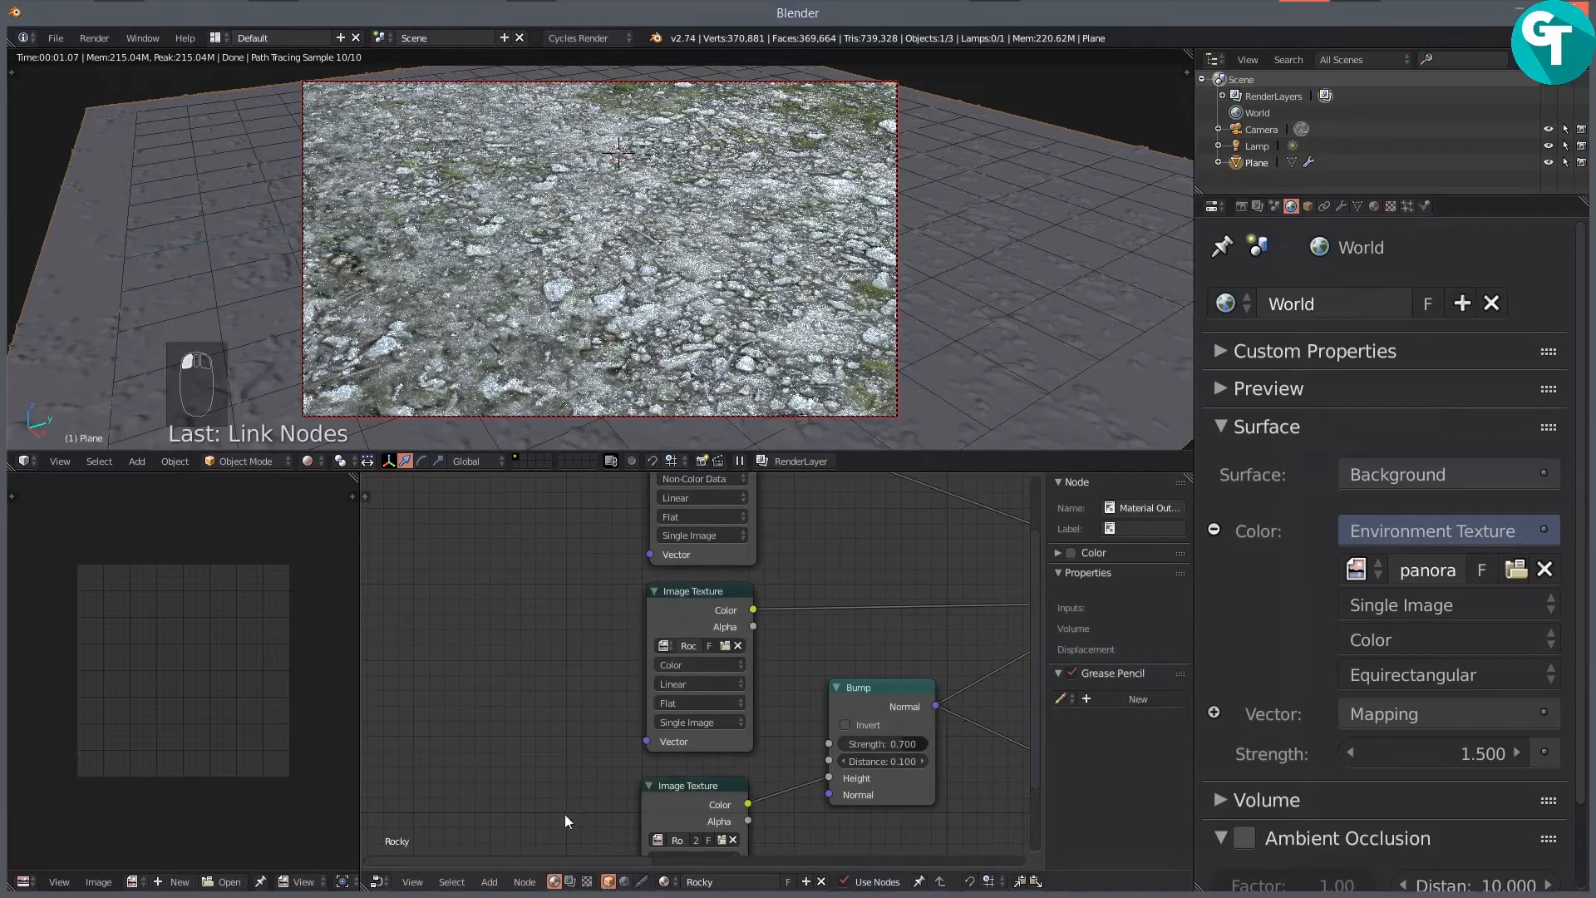
scroll(525, 517, down, 6)
scroll(736, 635, up, 3)
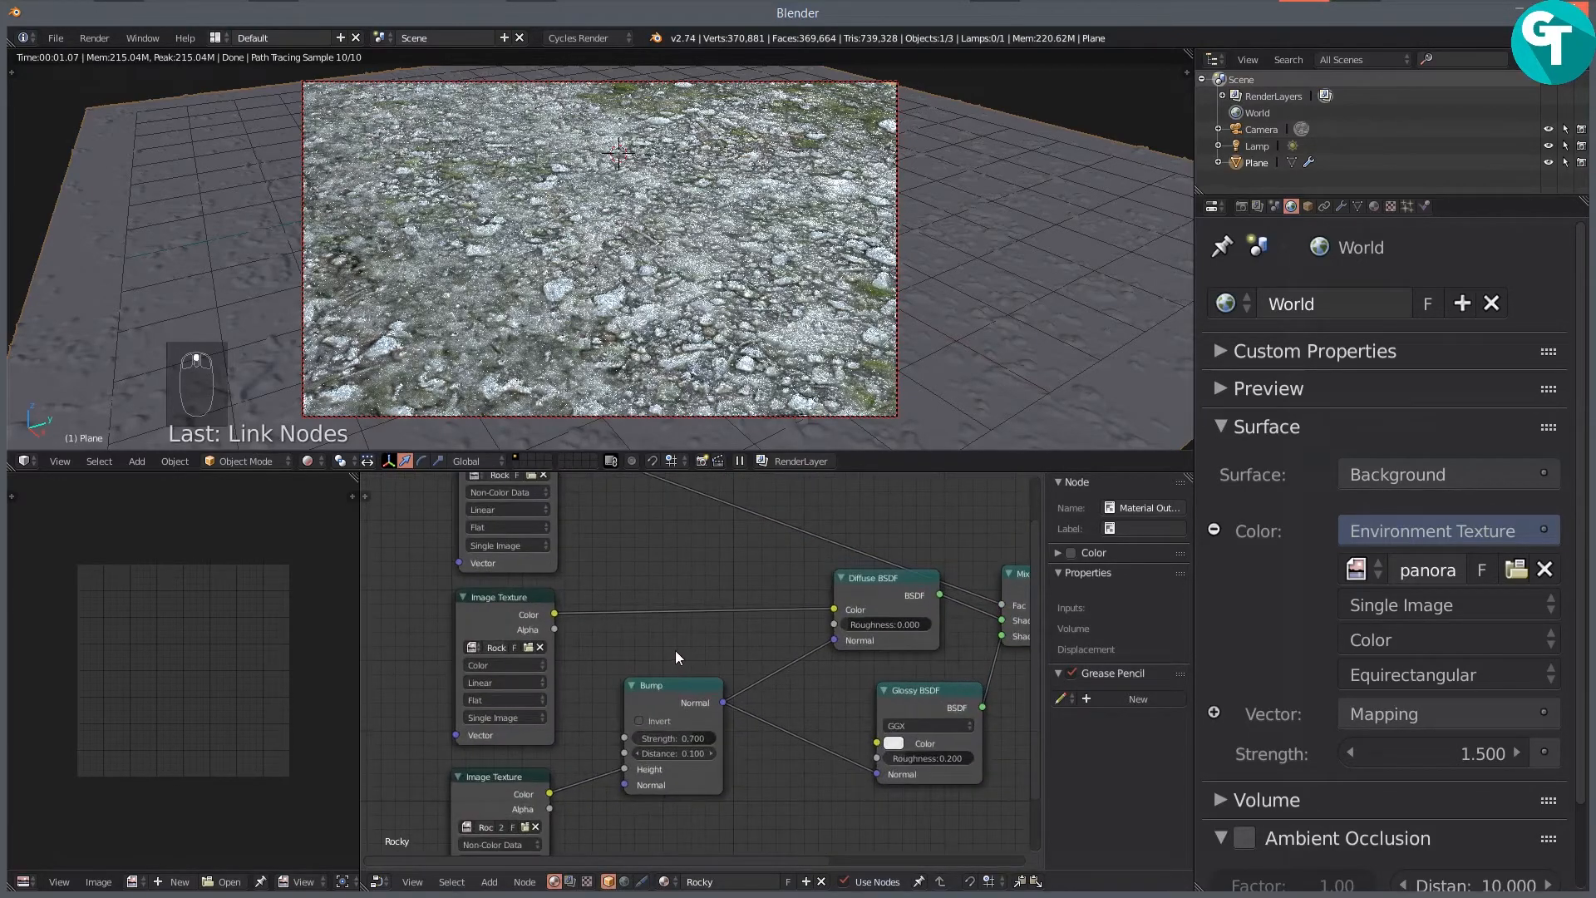
key(shift+a)
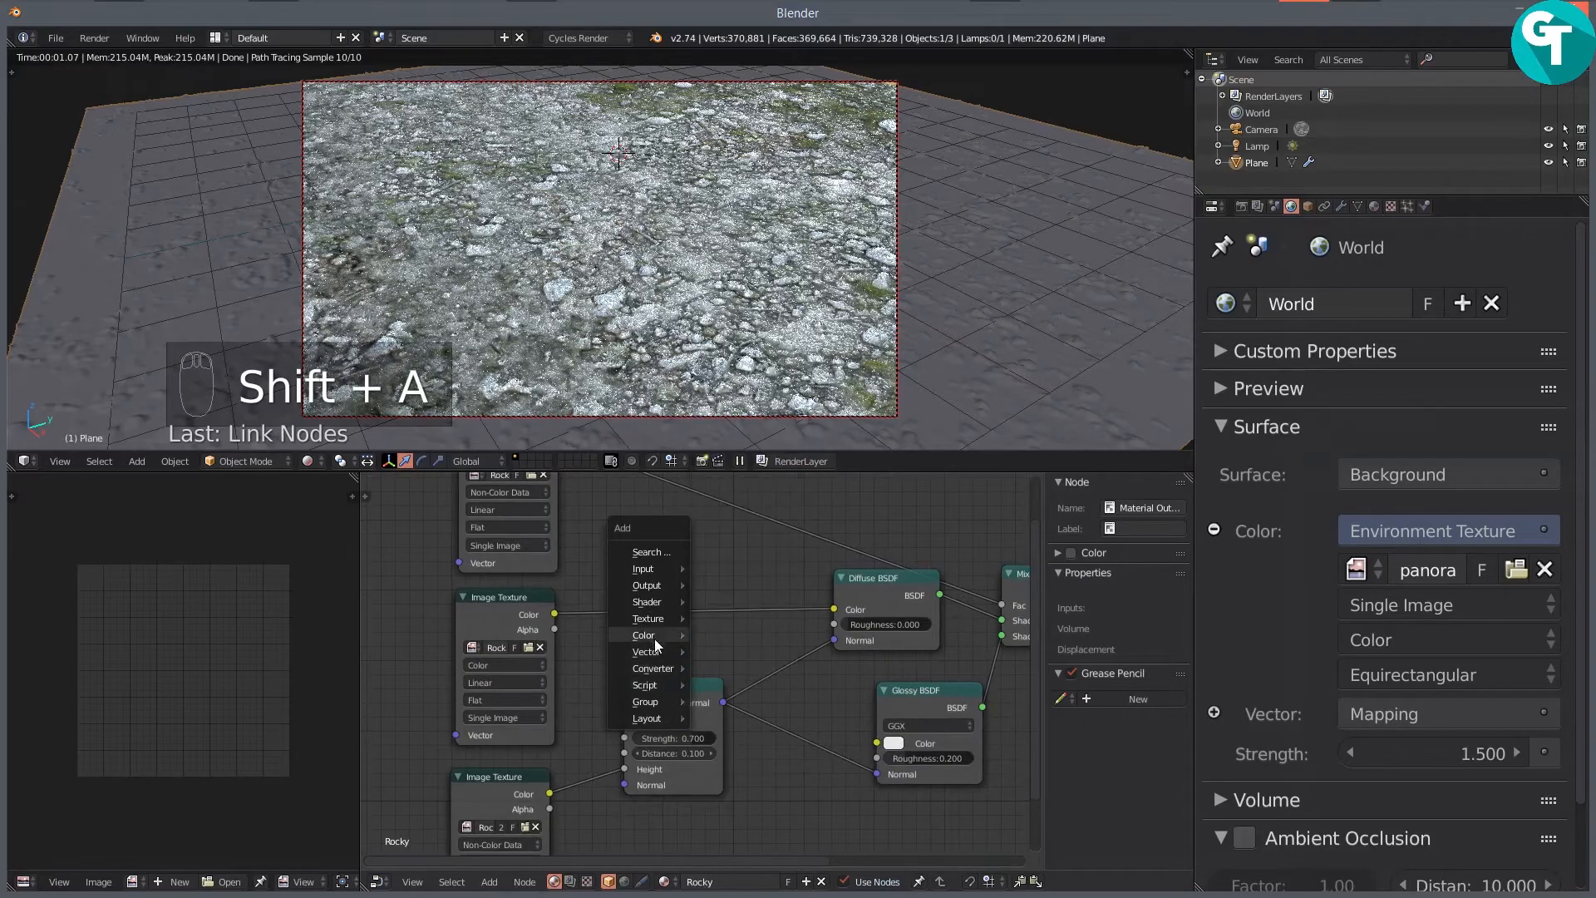
mouse_move(652, 633)
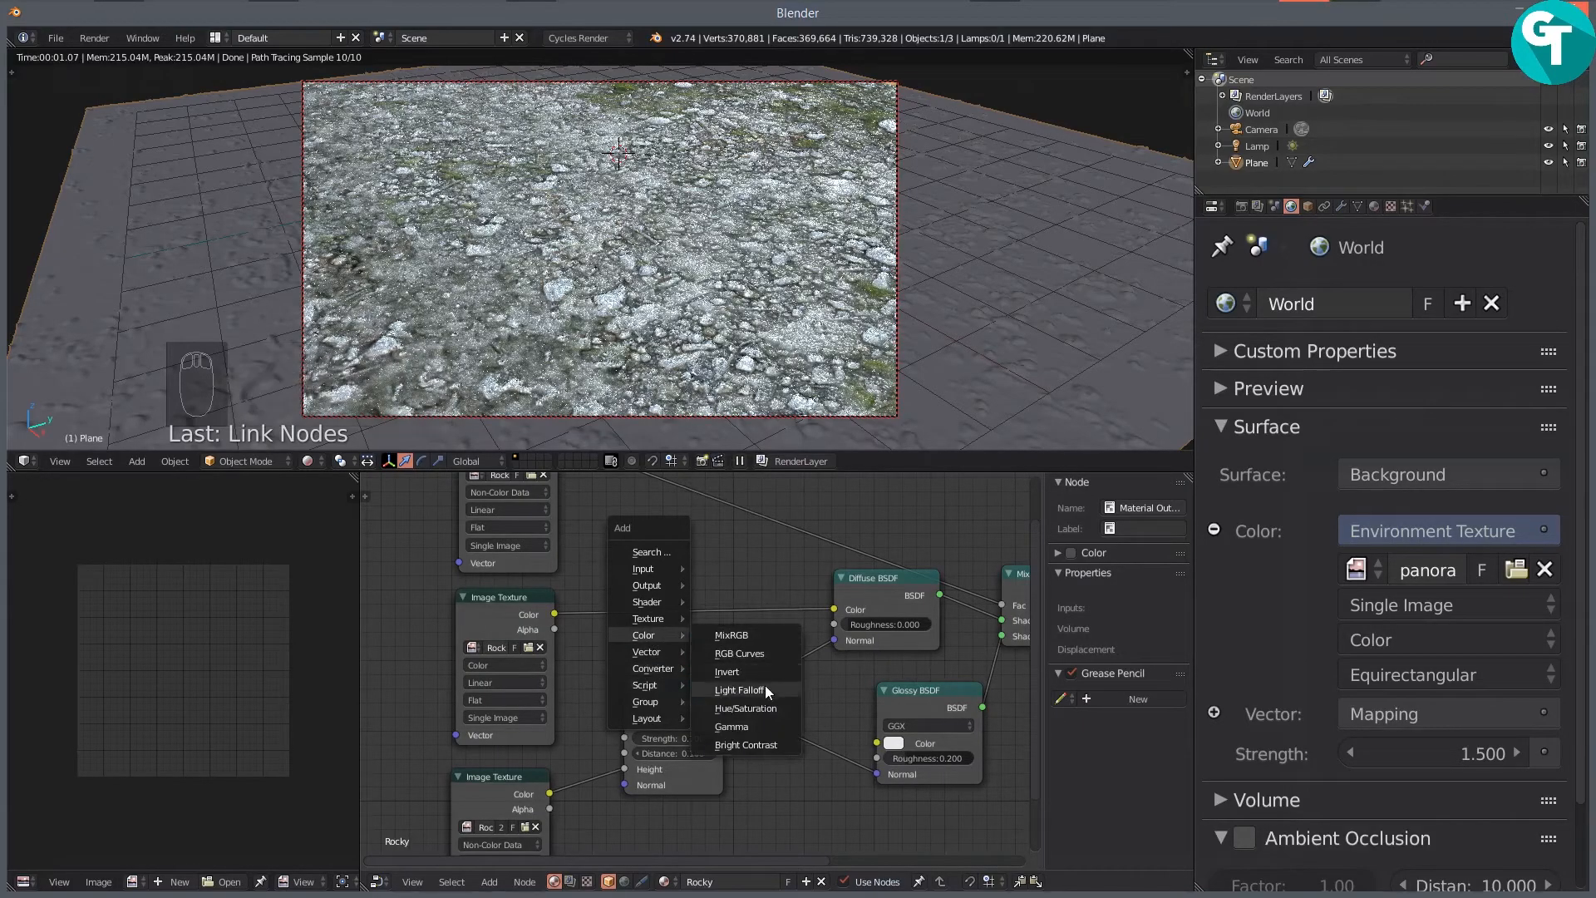
click(746, 708)
click(622, 575)
Step: Set the Hue Saturation Value node's saturation to 1.2, collapse the node and move it beside the color Image Texture
click(713, 628)
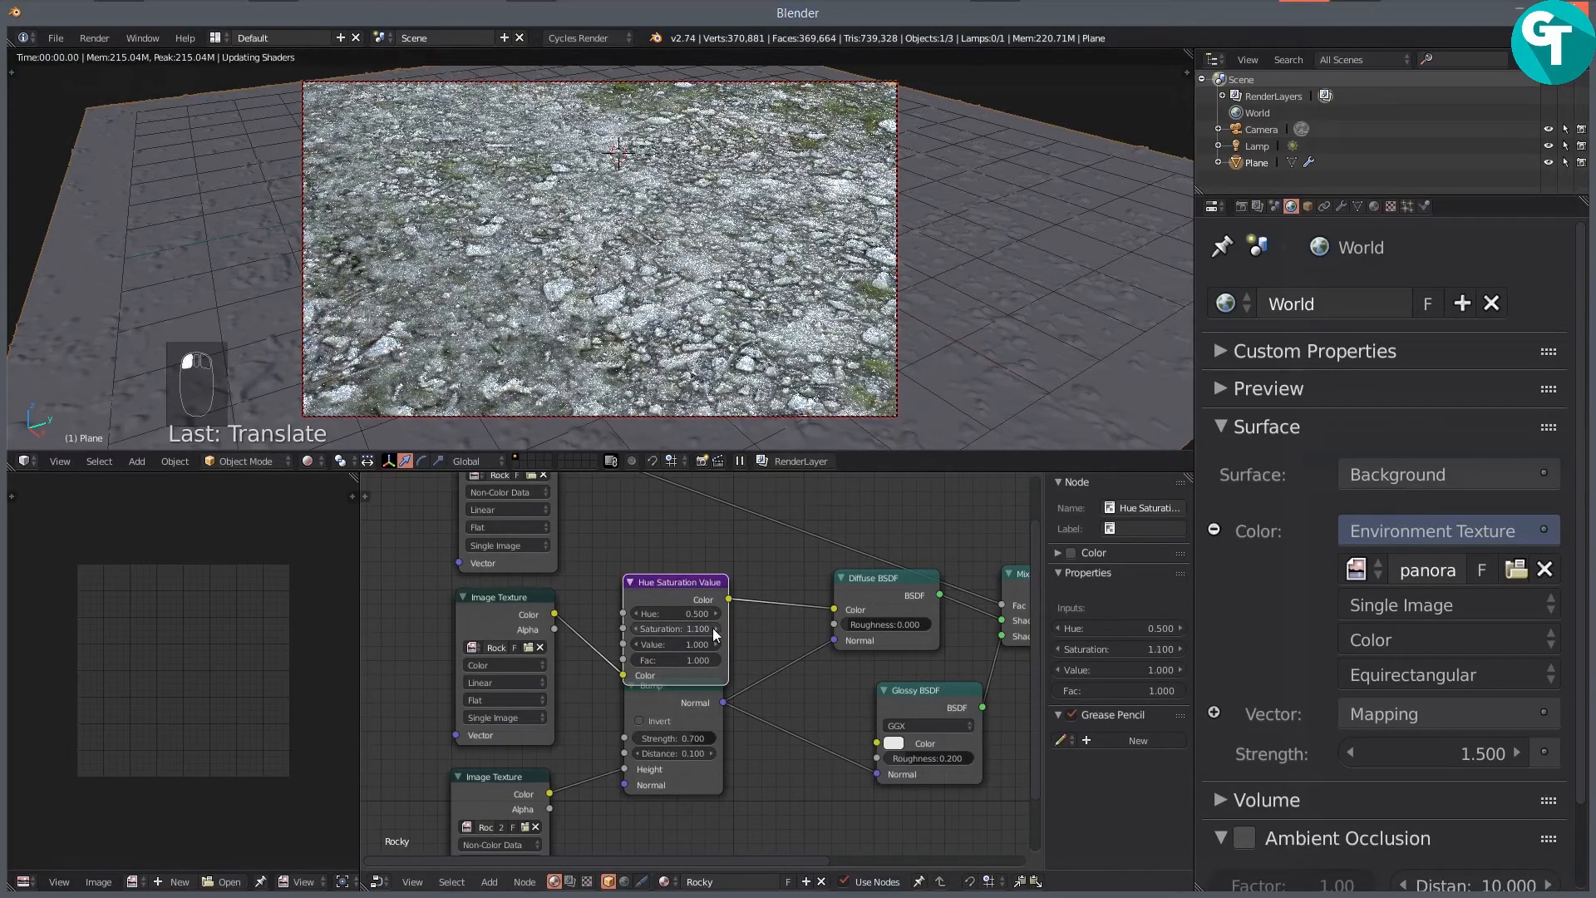
click(711, 628)
click(631, 582)
drag(650, 587, 617, 611)
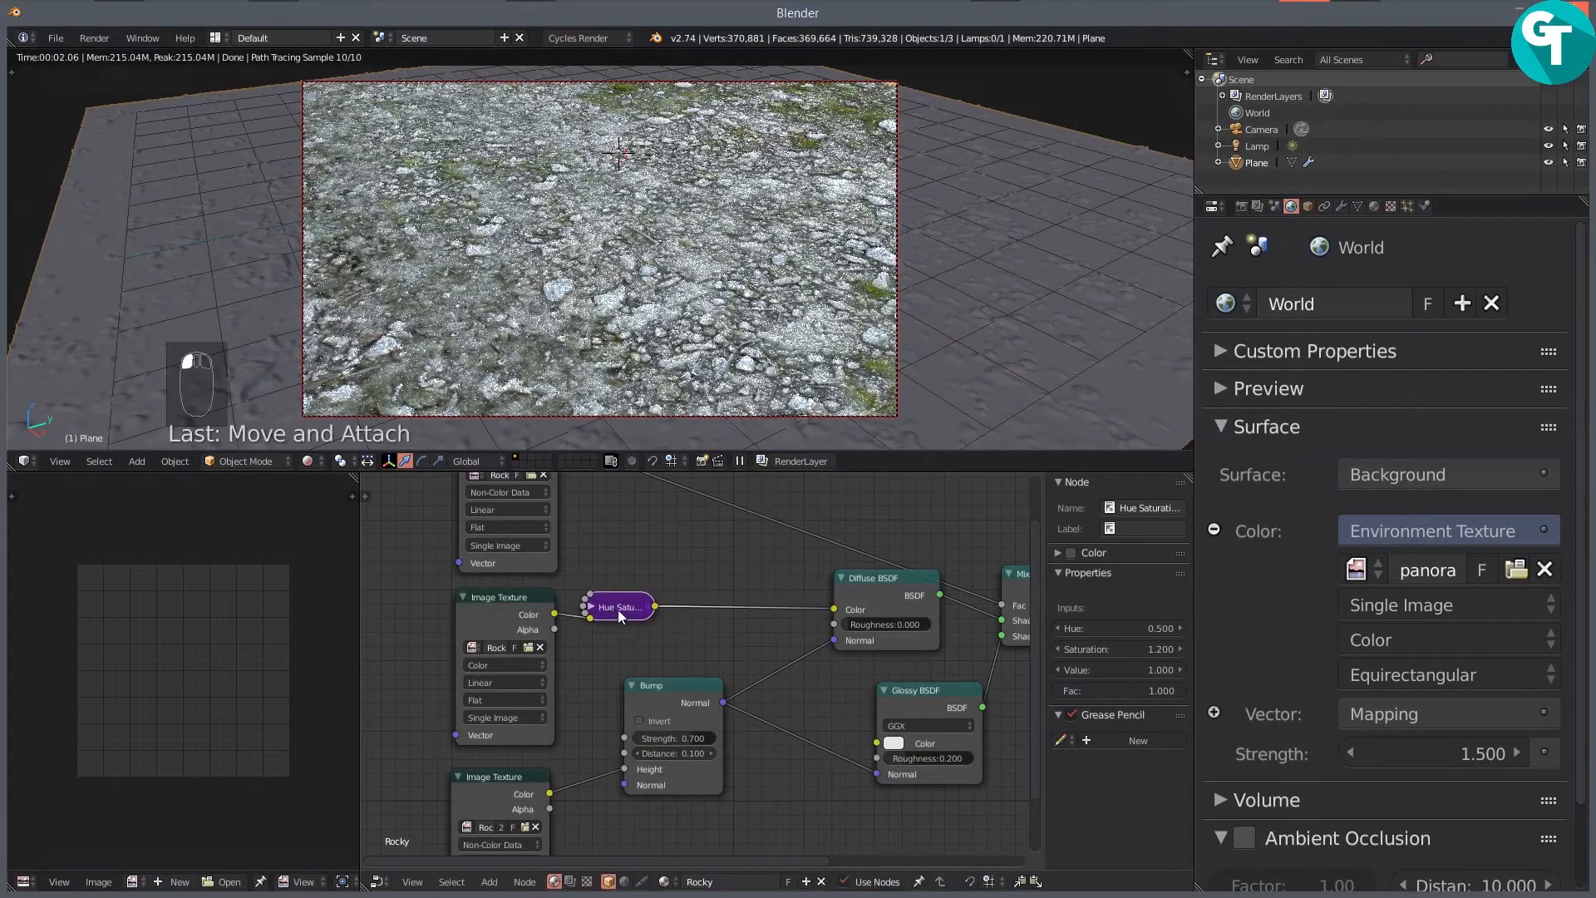
Step: Insert a Bright/Contrast node between the Hue Saturation Value node and the Diffuse BSDF
key(shift+a)
mouse_move(690, 652)
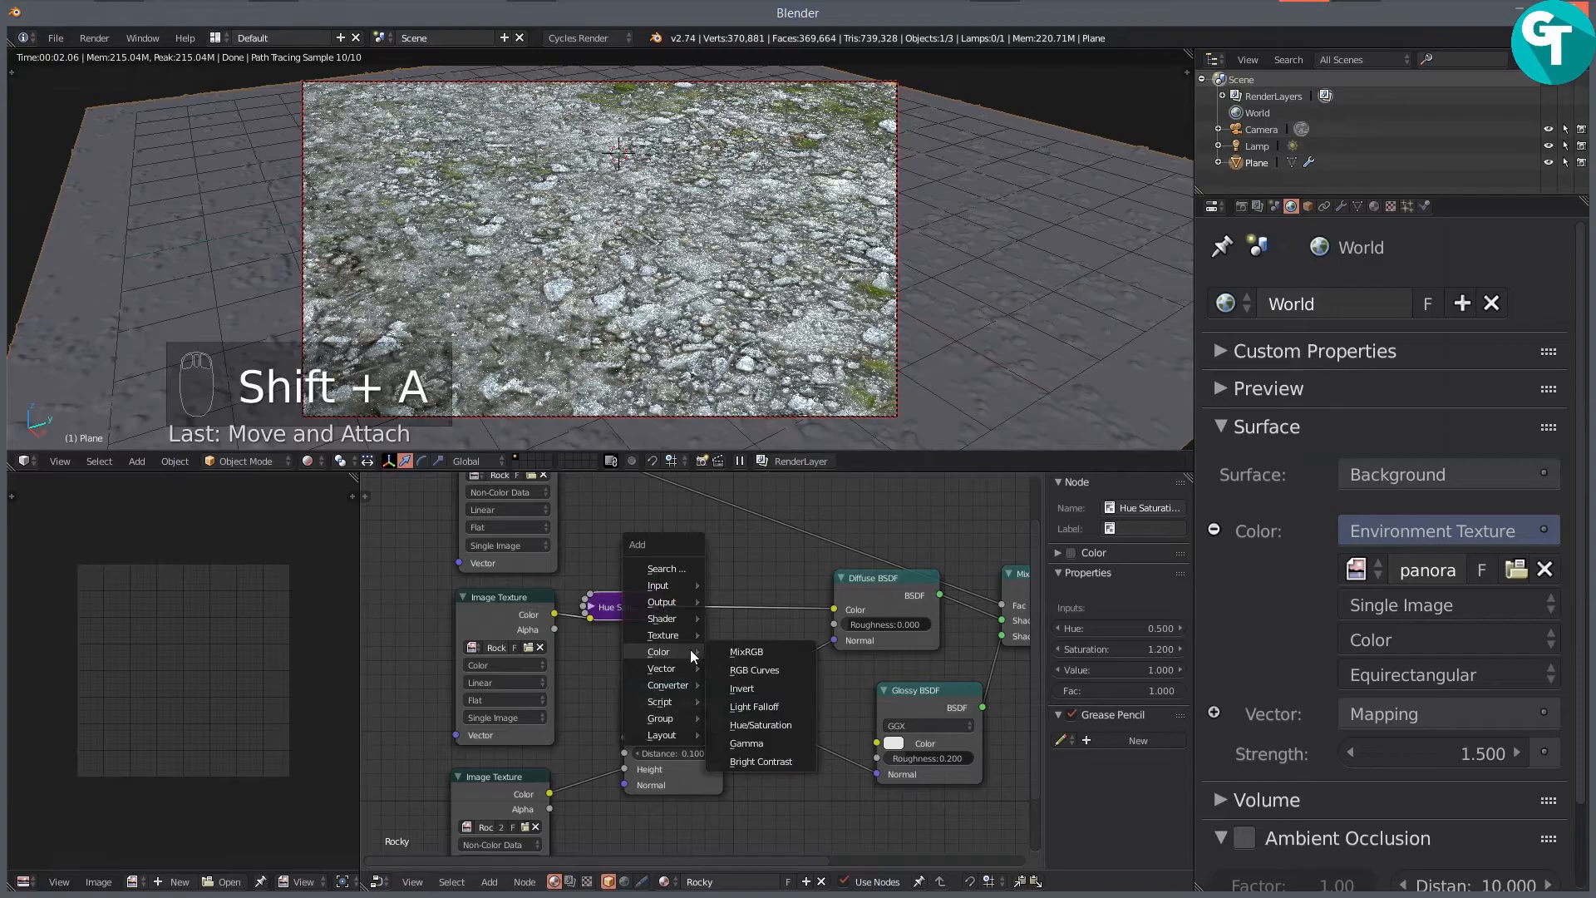
click(761, 762)
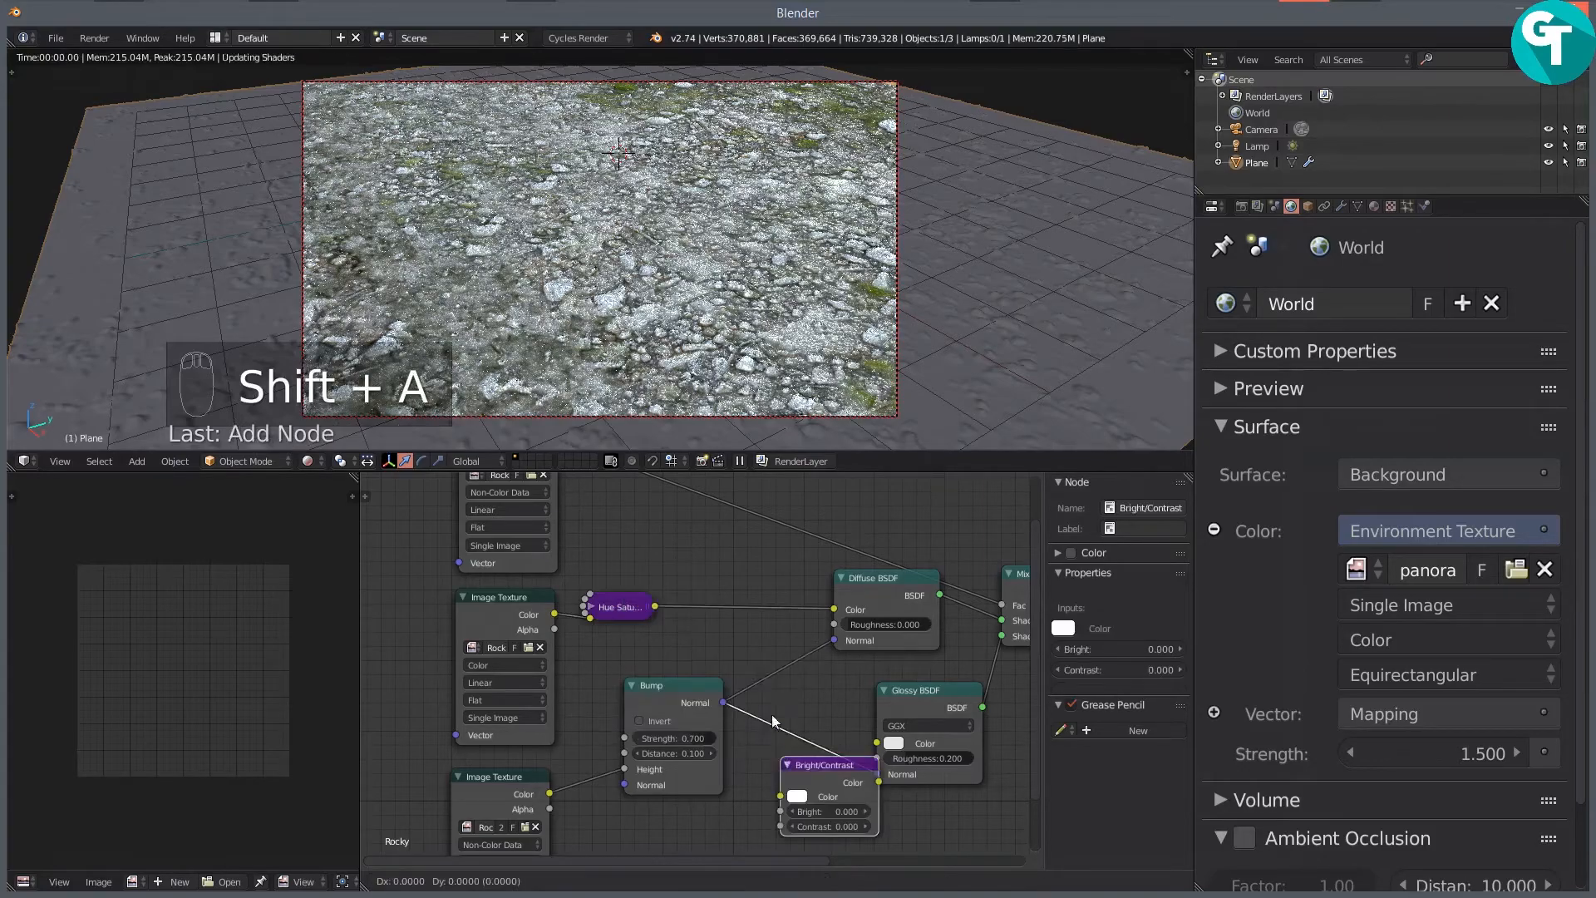
click(687, 578)
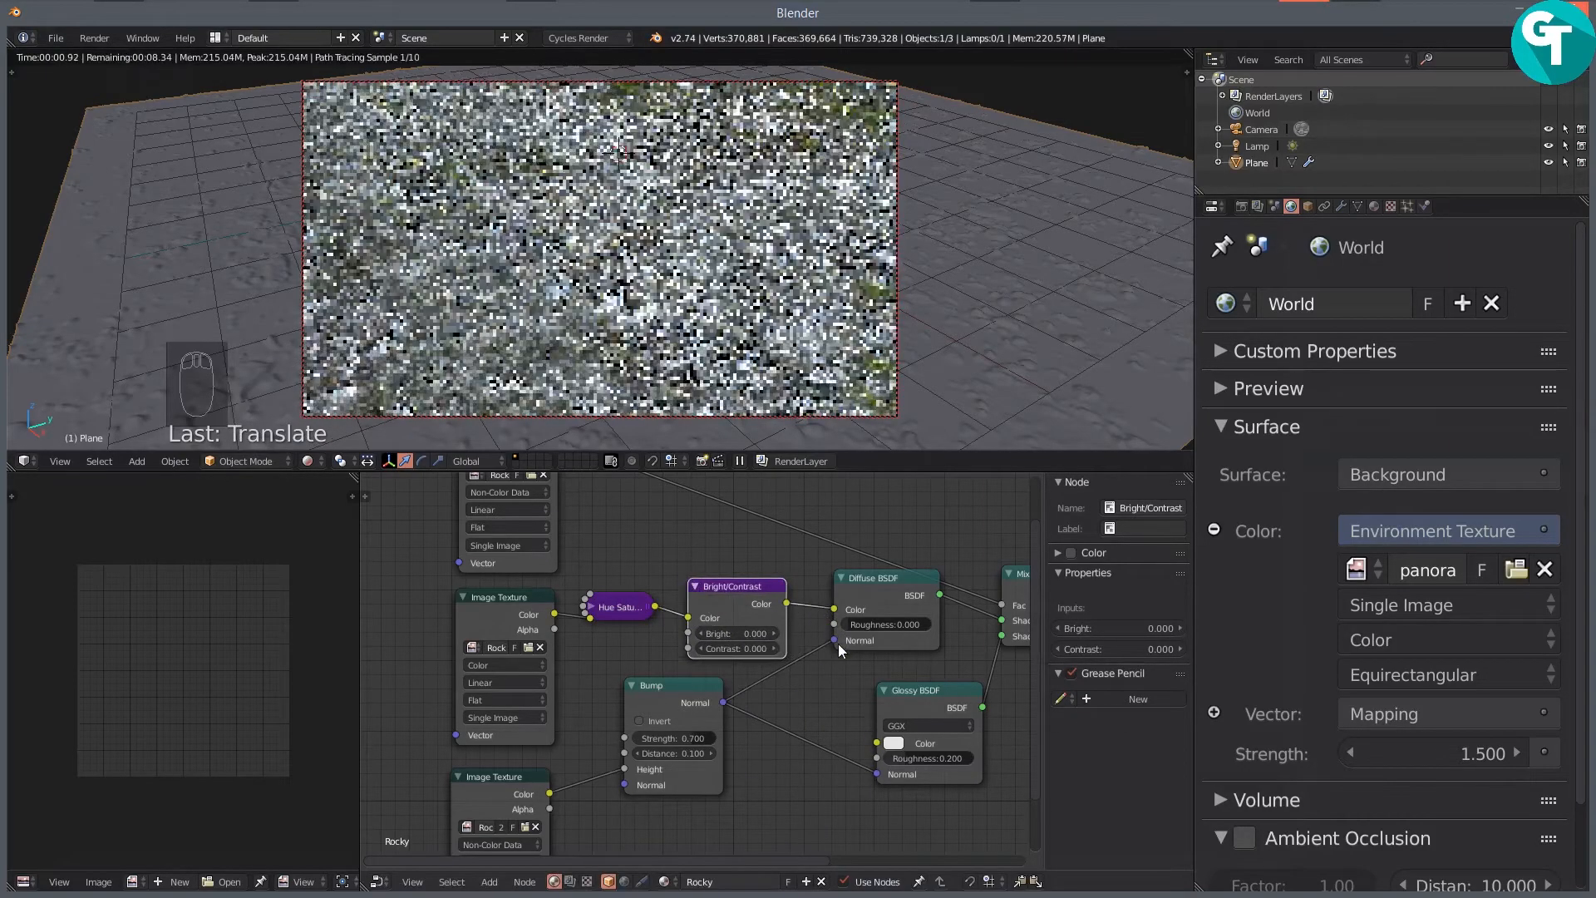
Step: Set the Bright/Contrast node's contrast to 0.05, collapse it and line it up beside the Hue Saturation Value node
click(754, 648)
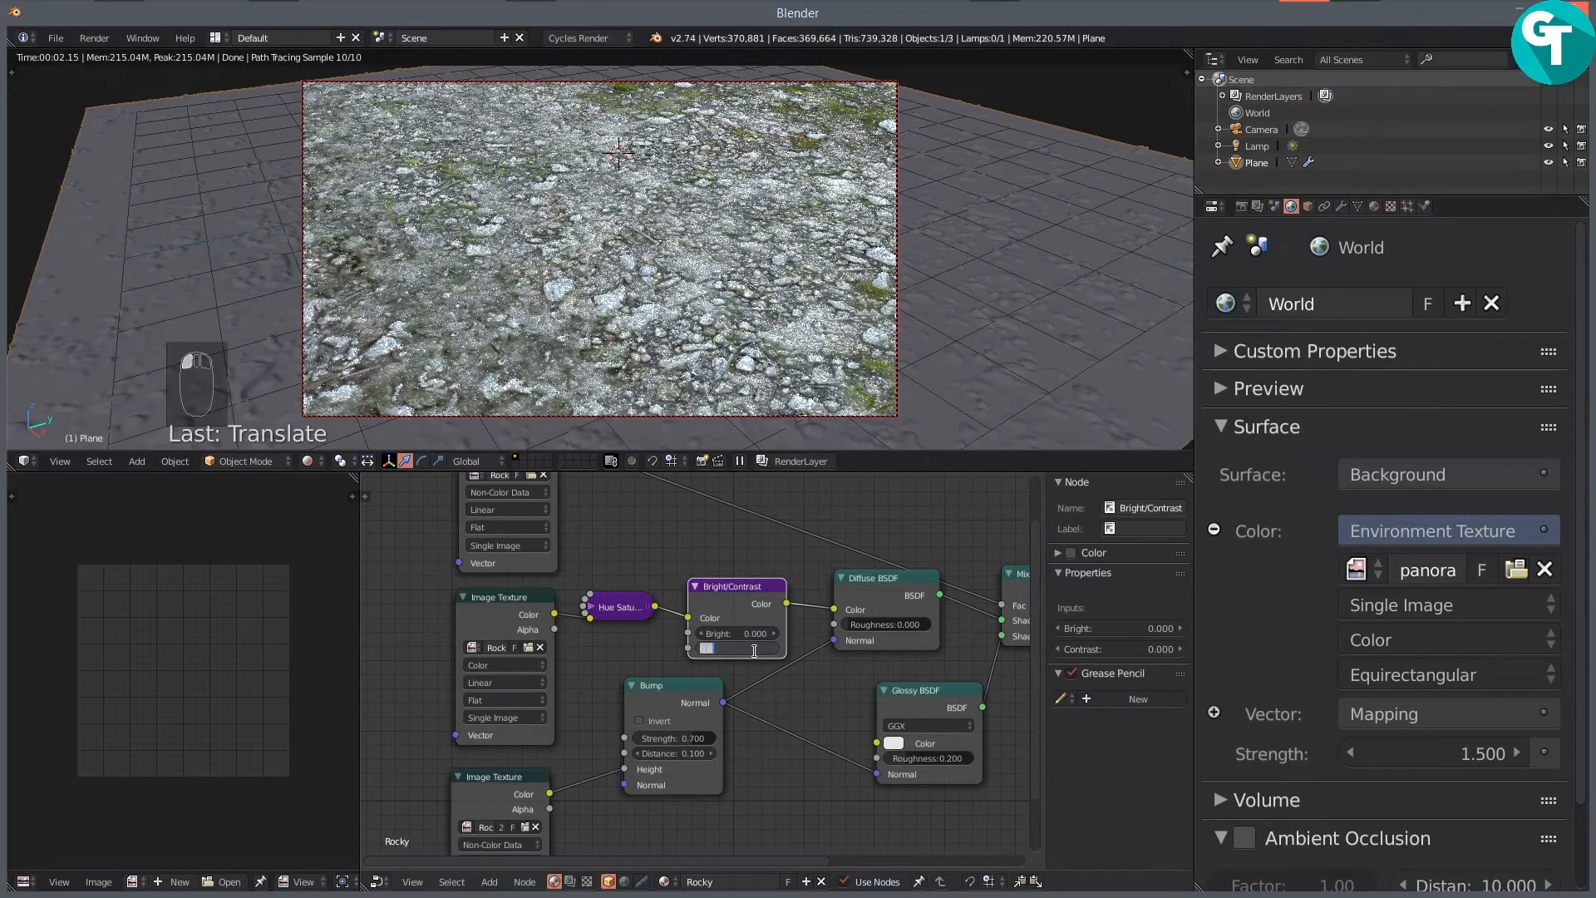
key(Return)
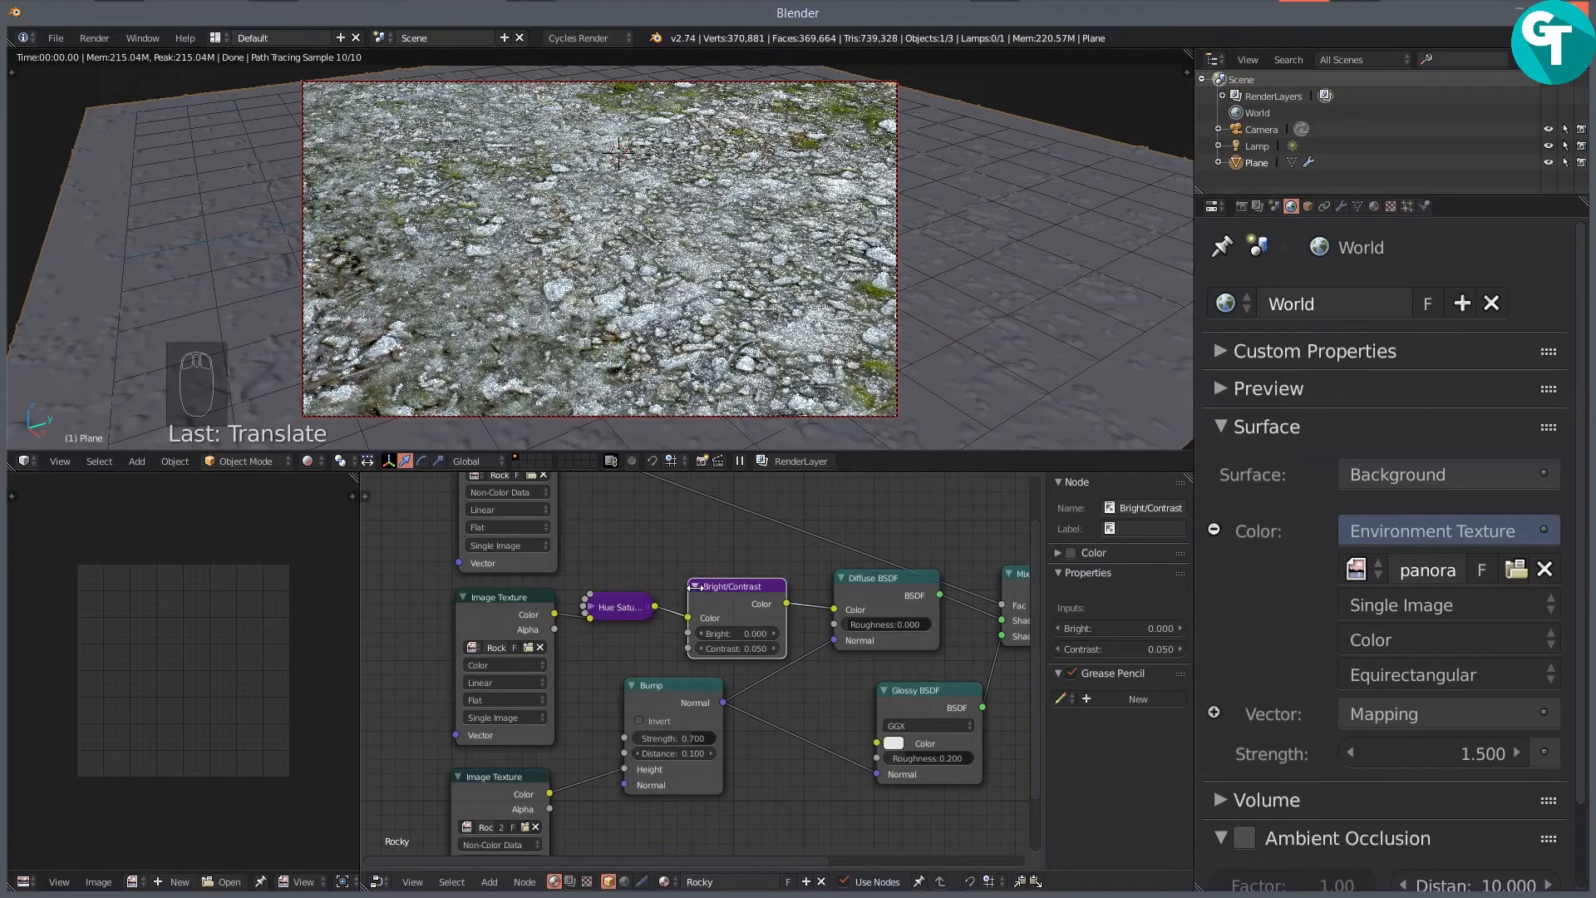
click(695, 587)
click(735, 584)
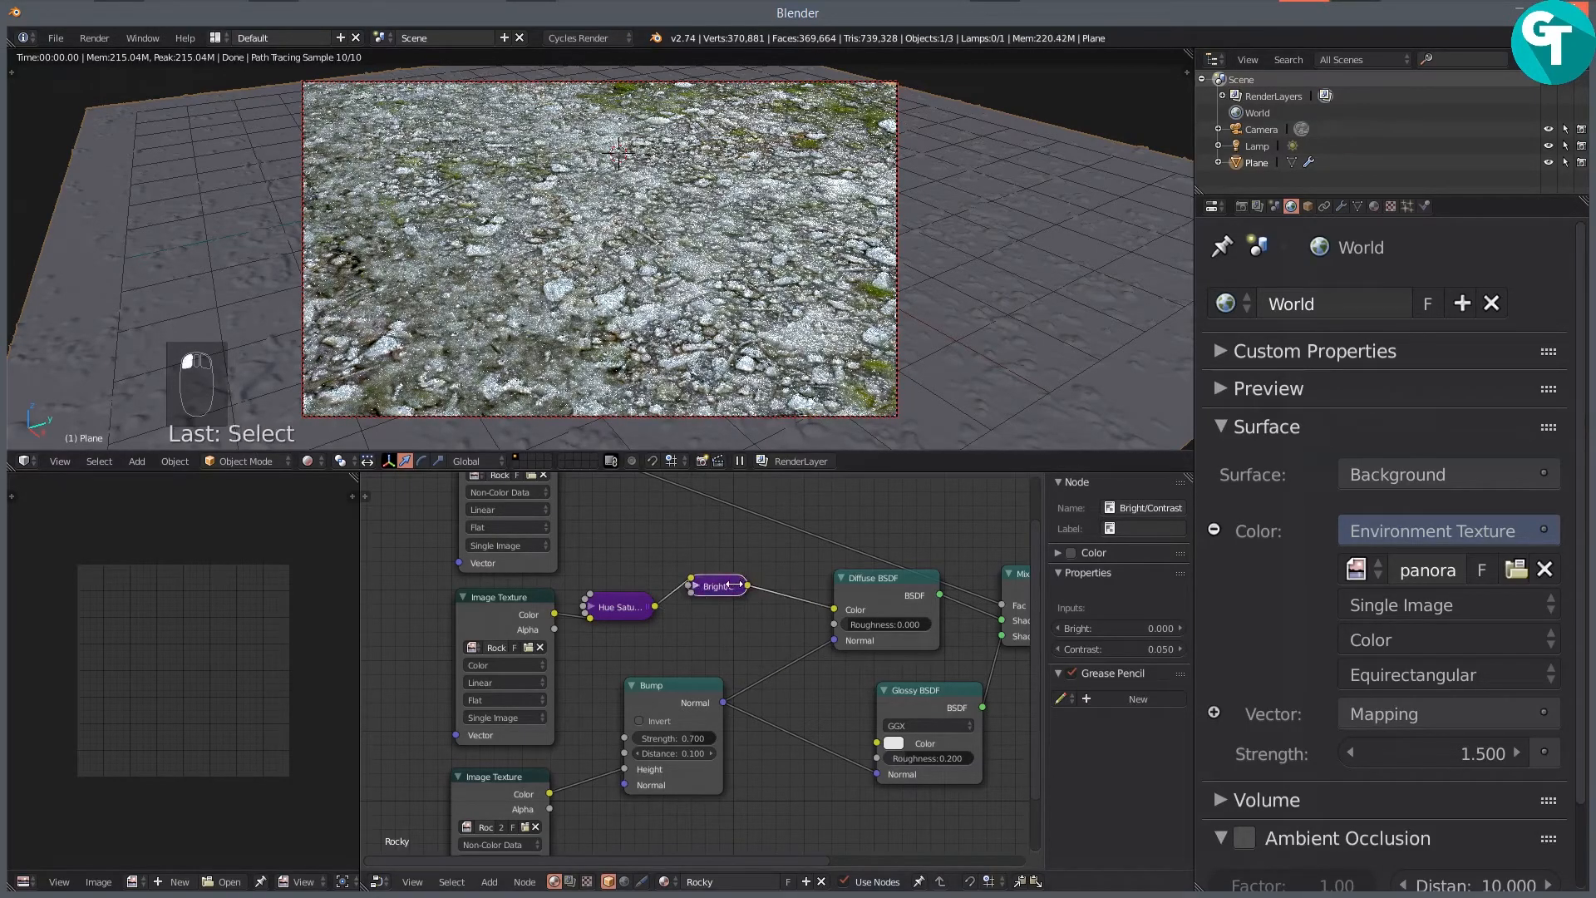
drag(724, 600, 720, 608)
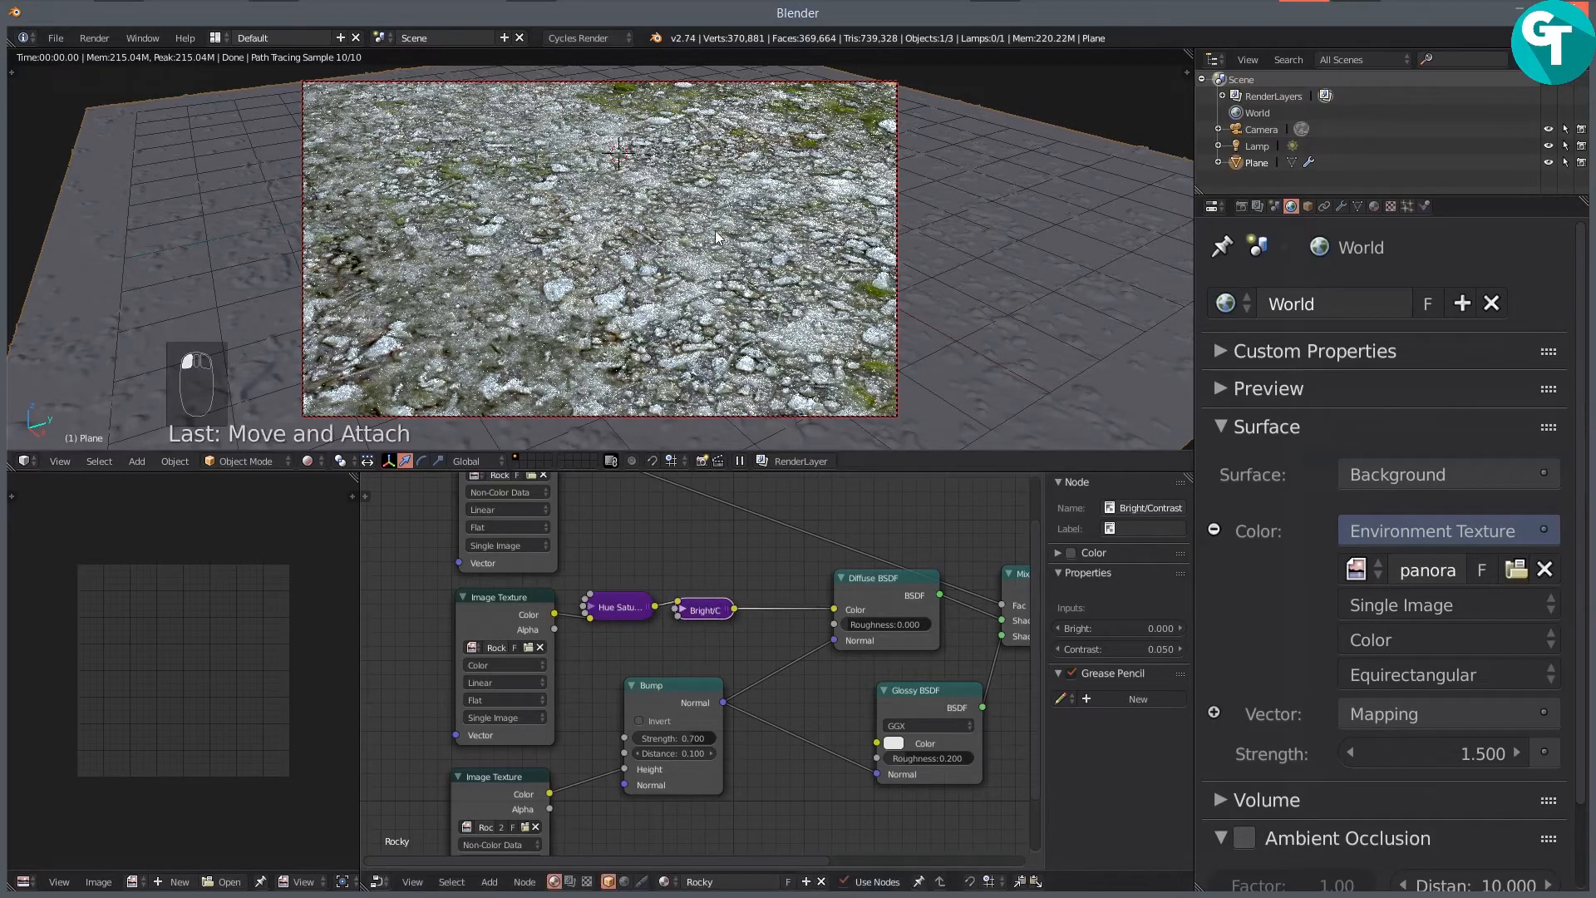
Step: Switch the 3D viewport from rendered to solid shading with the ground plane seen at a low angle
drag(716, 231, 696, 222)
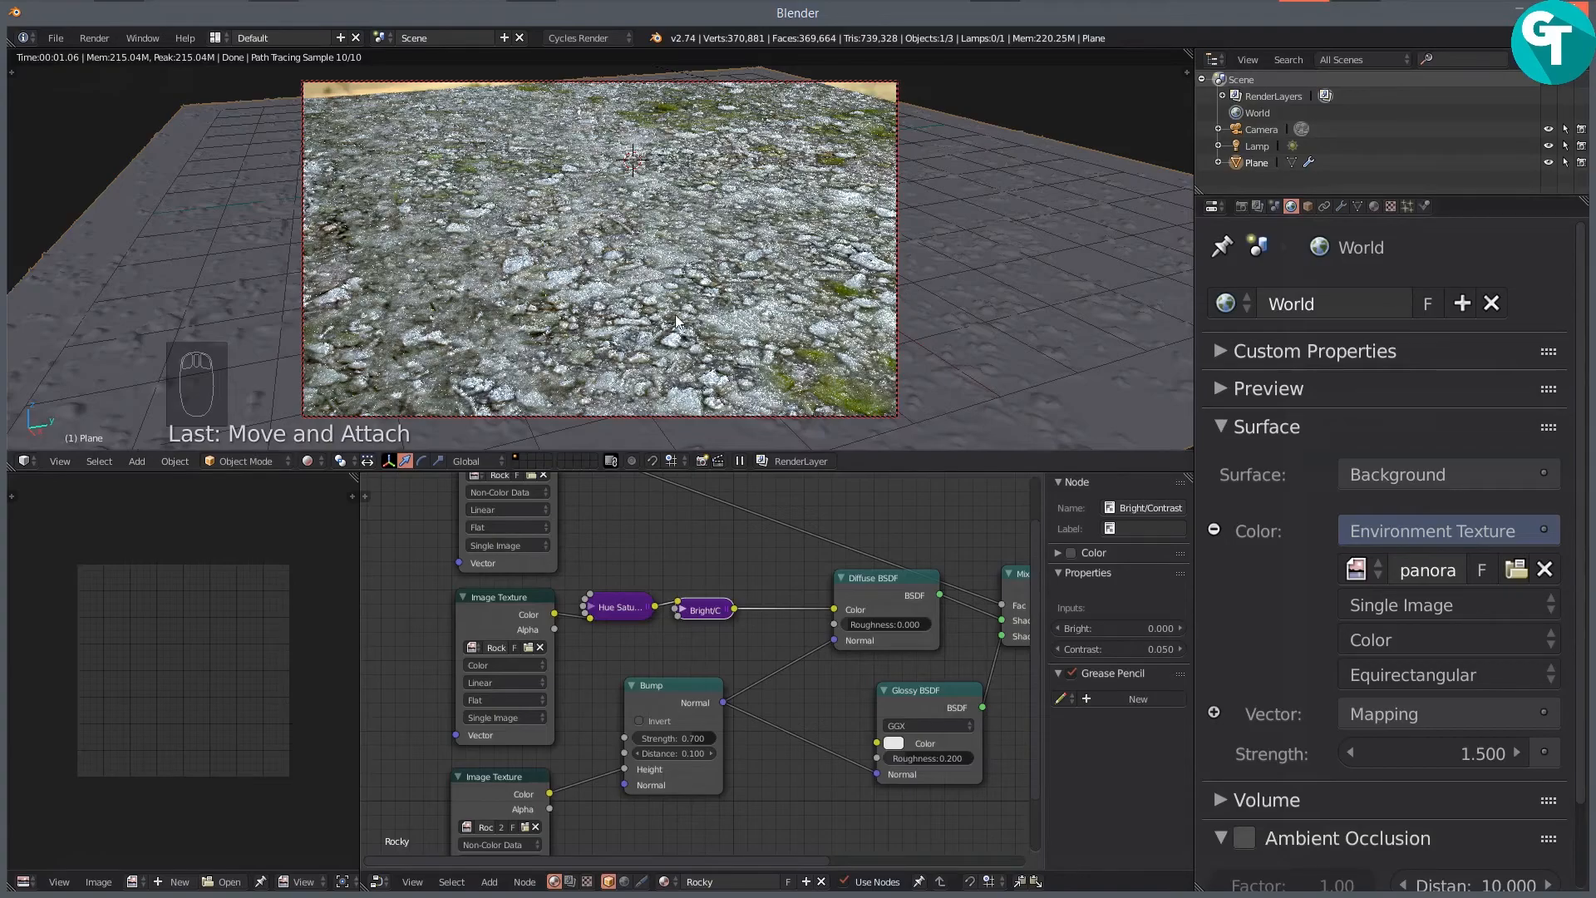
key(z)
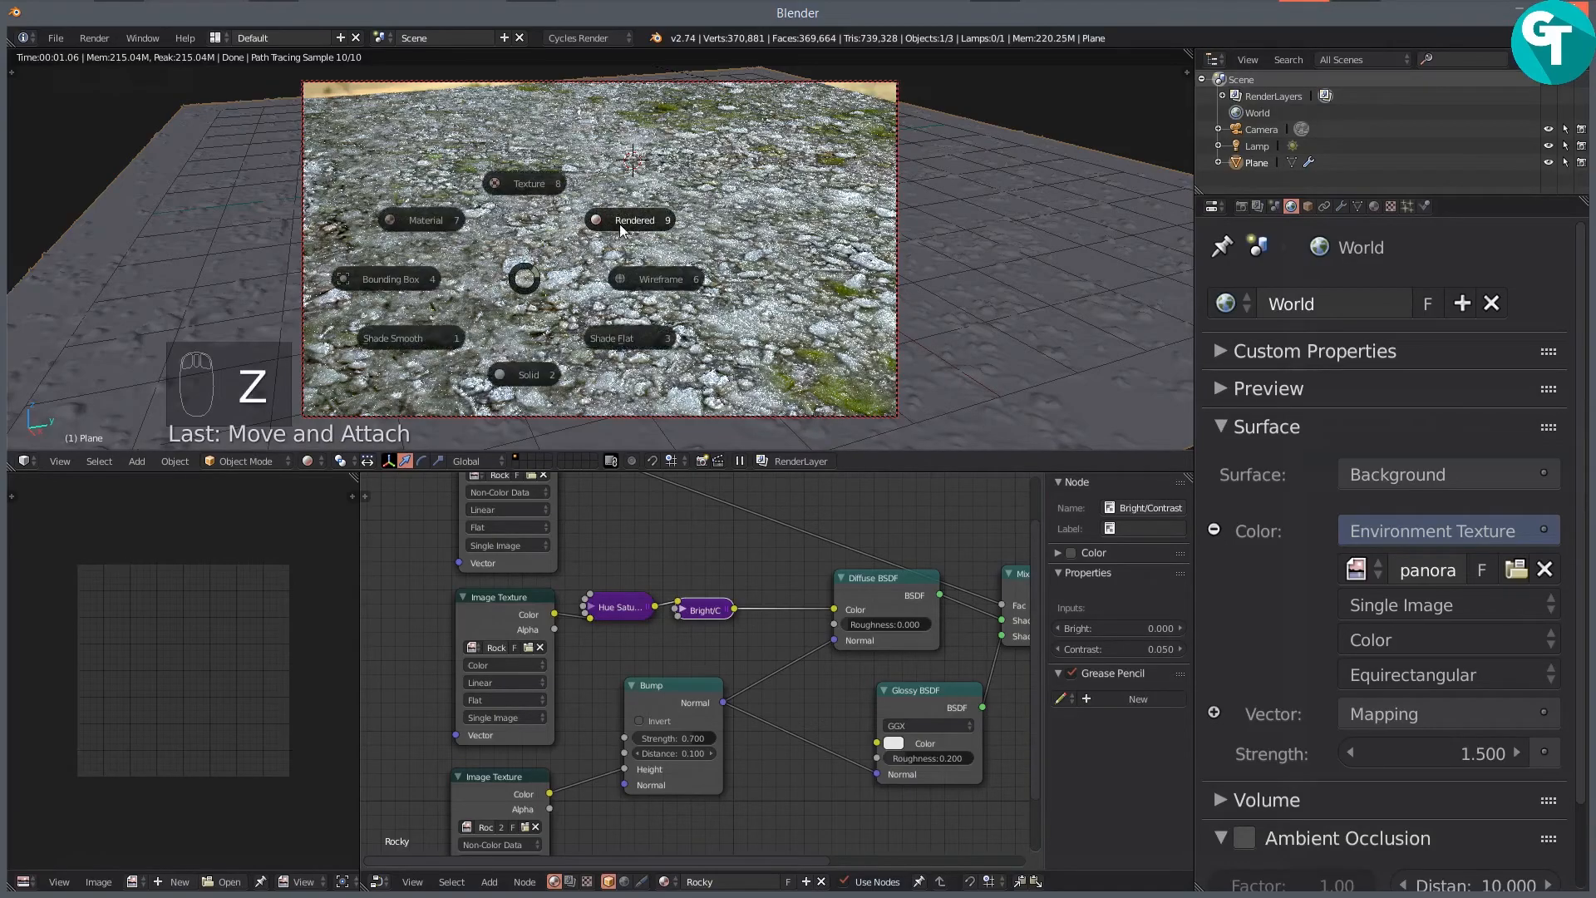
click(517, 374)
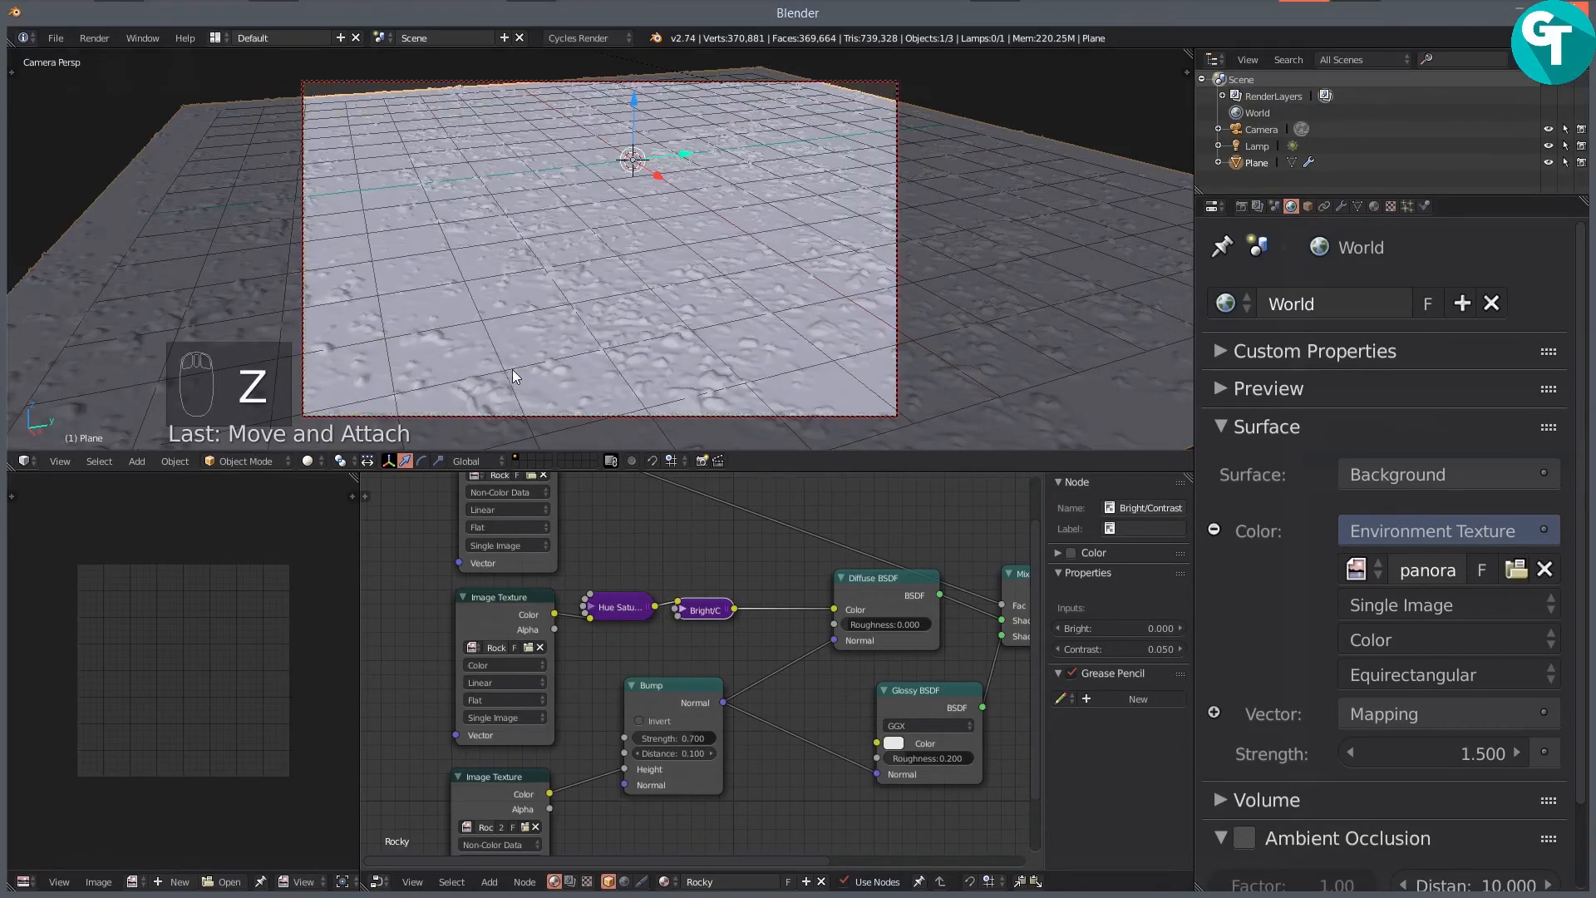
Step: Enlarge the 3D viewport over most of the node editor's area and frame the displaced plane
click(903, 472)
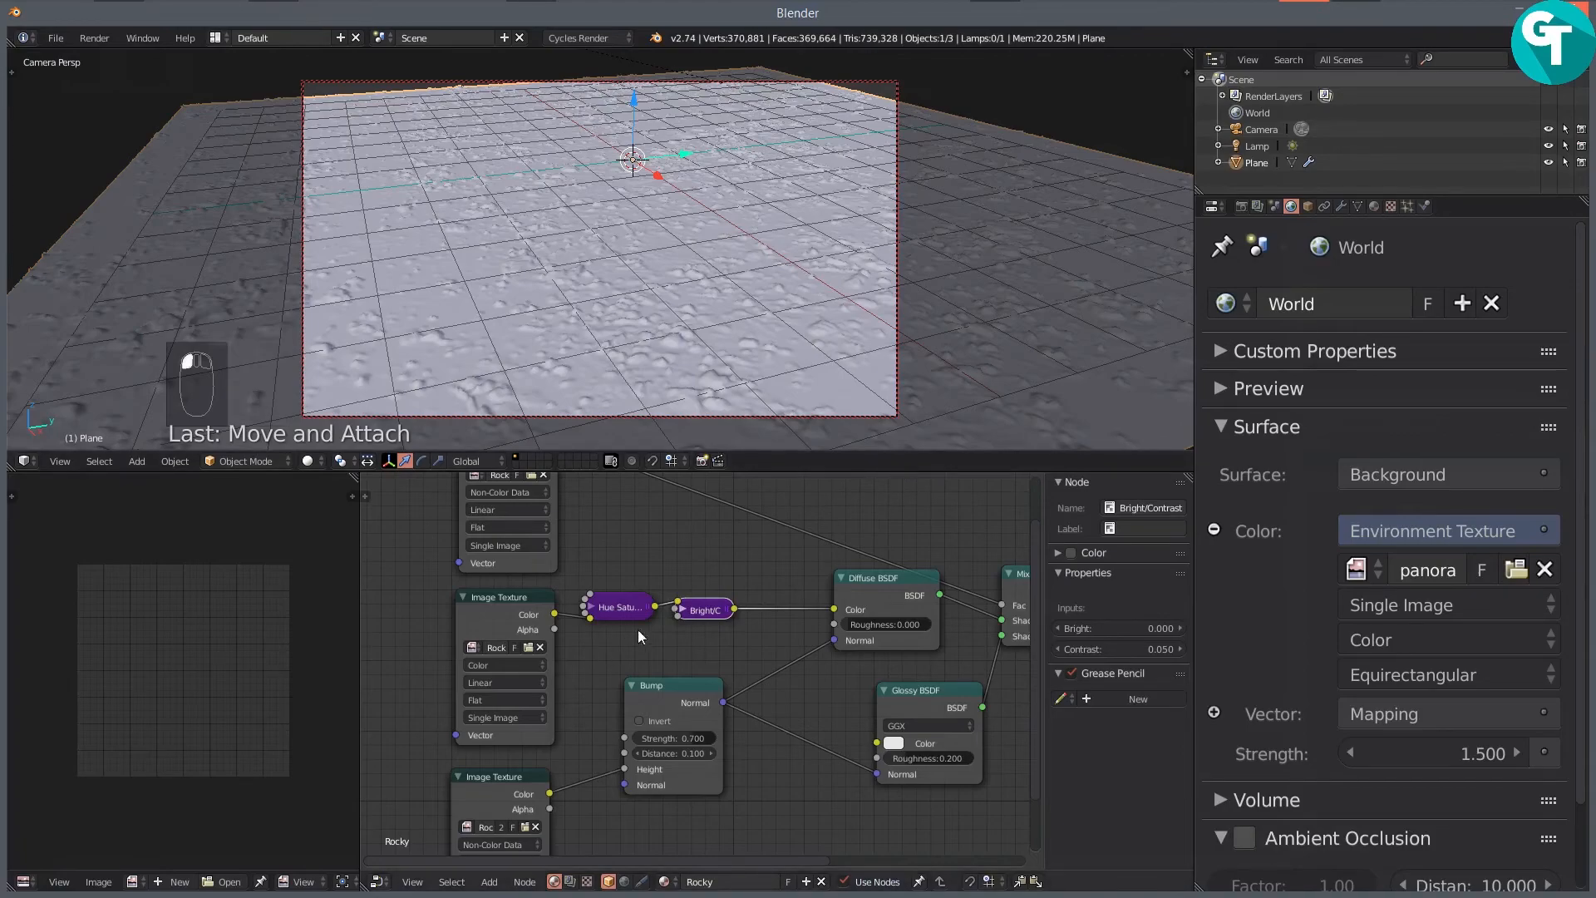
scroll(625, 646, down, 4)
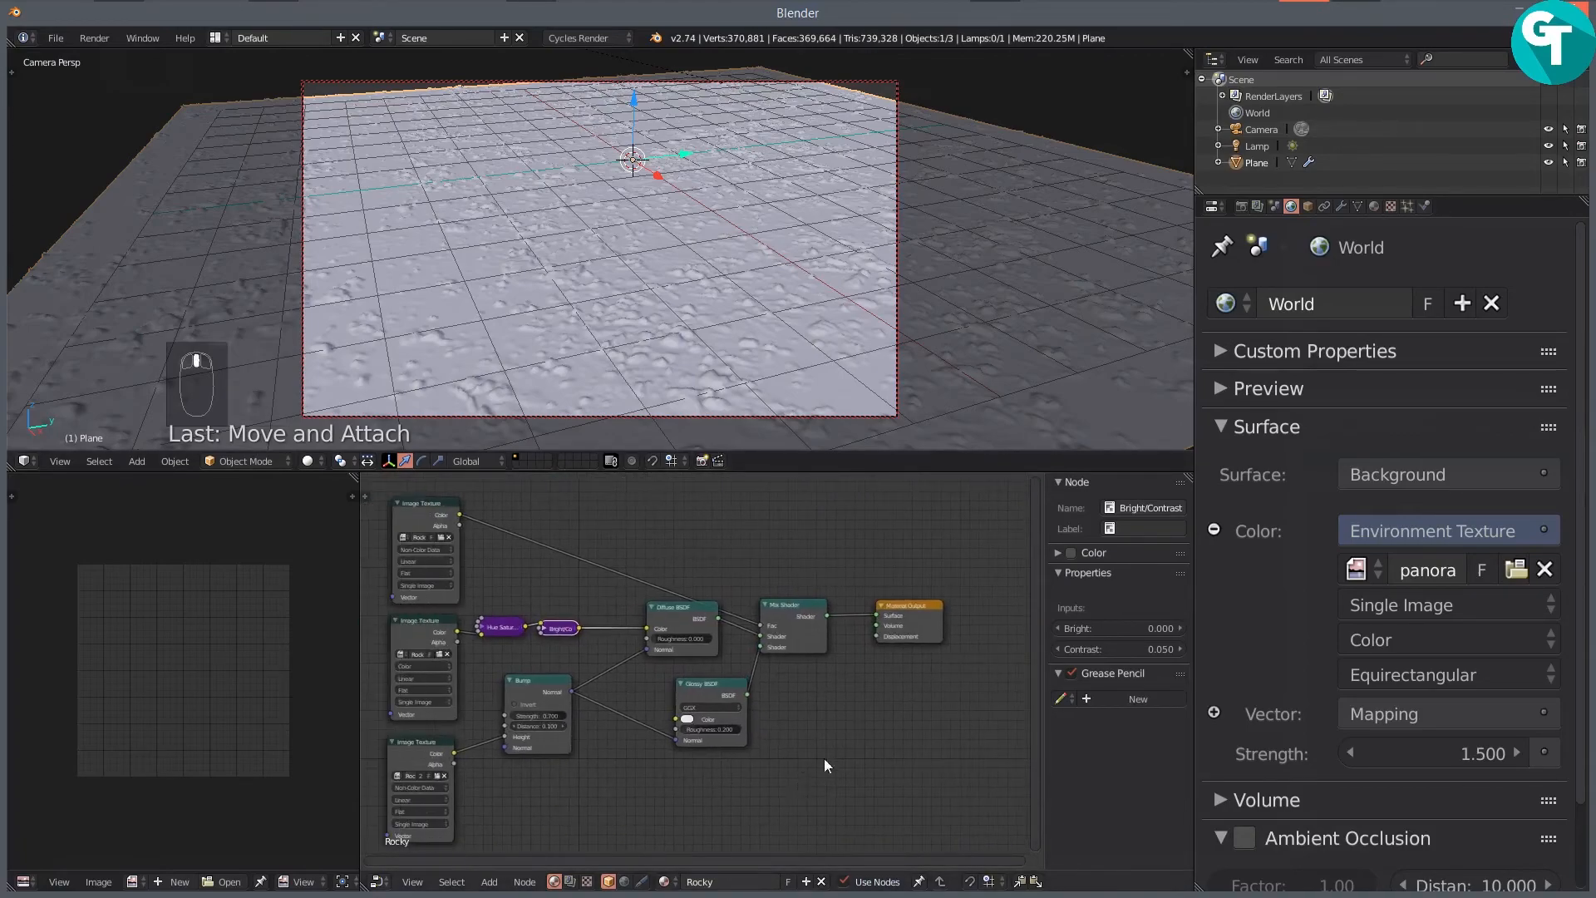
drag(916, 467, 913, 811)
drag(528, 416, 582, 423)
drag(675, 373, 511, 394)
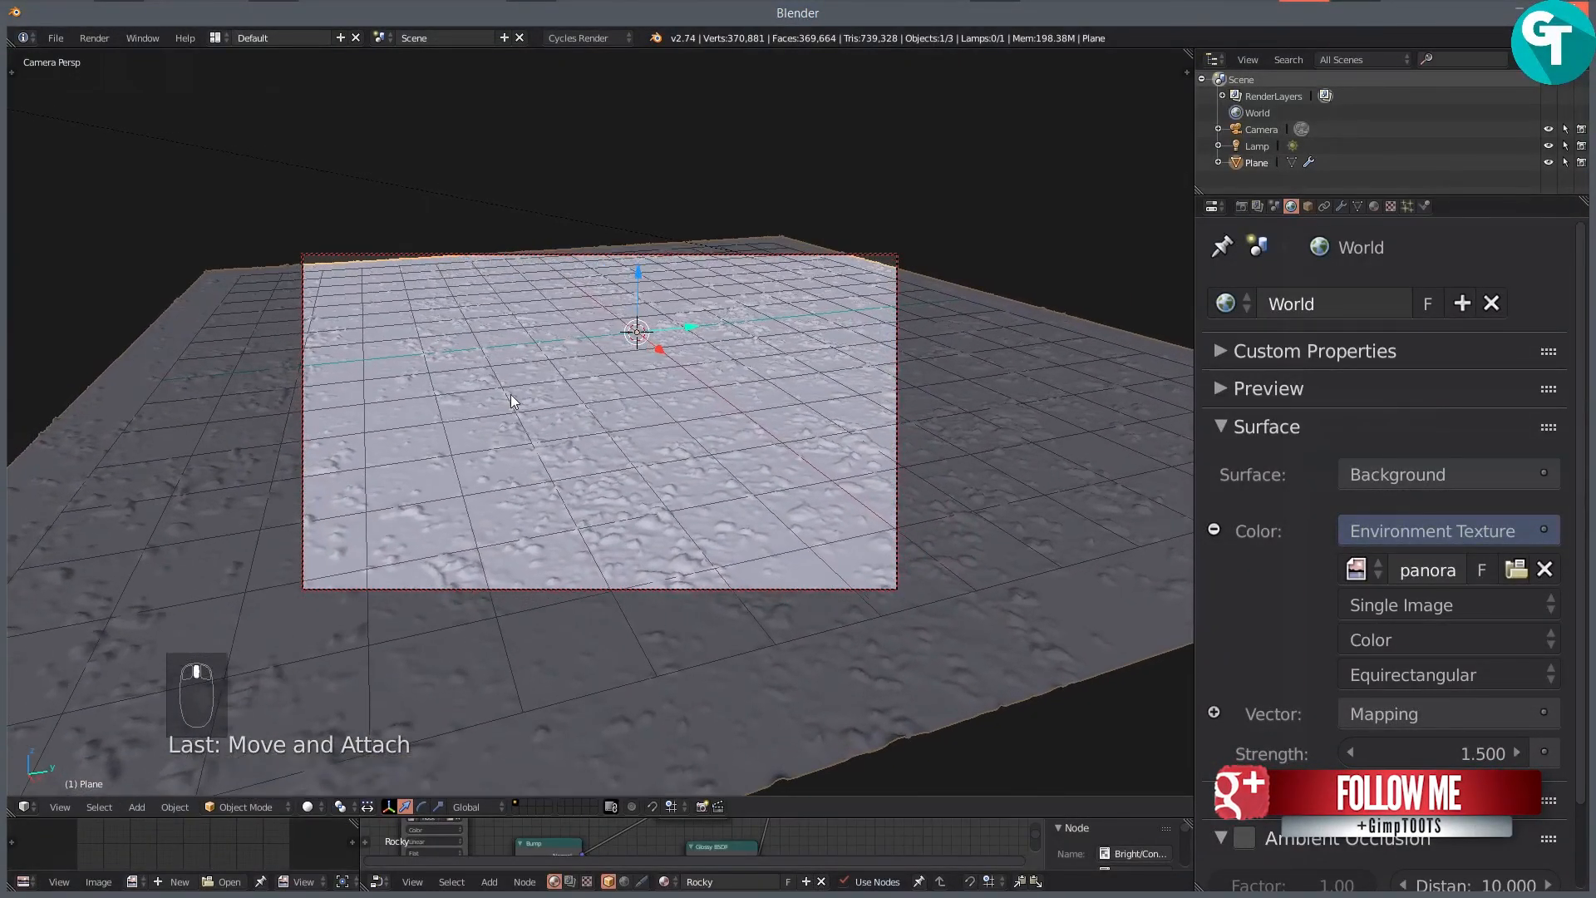